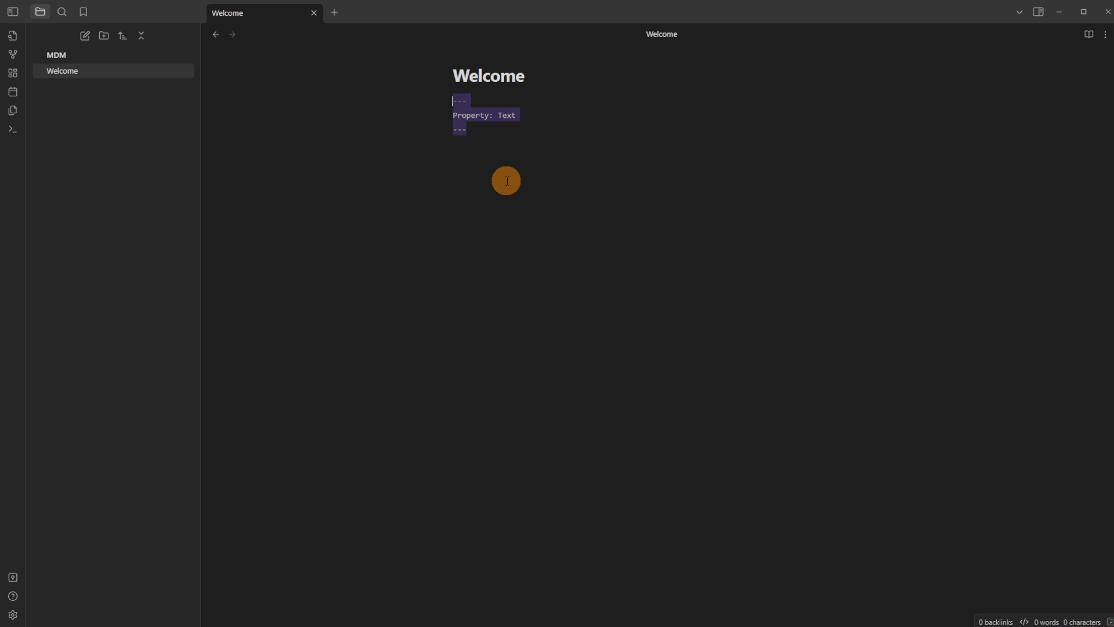
Switch the Welcome note from source mode to Live Preview and inspect its property's name and value
left_click(507, 180)
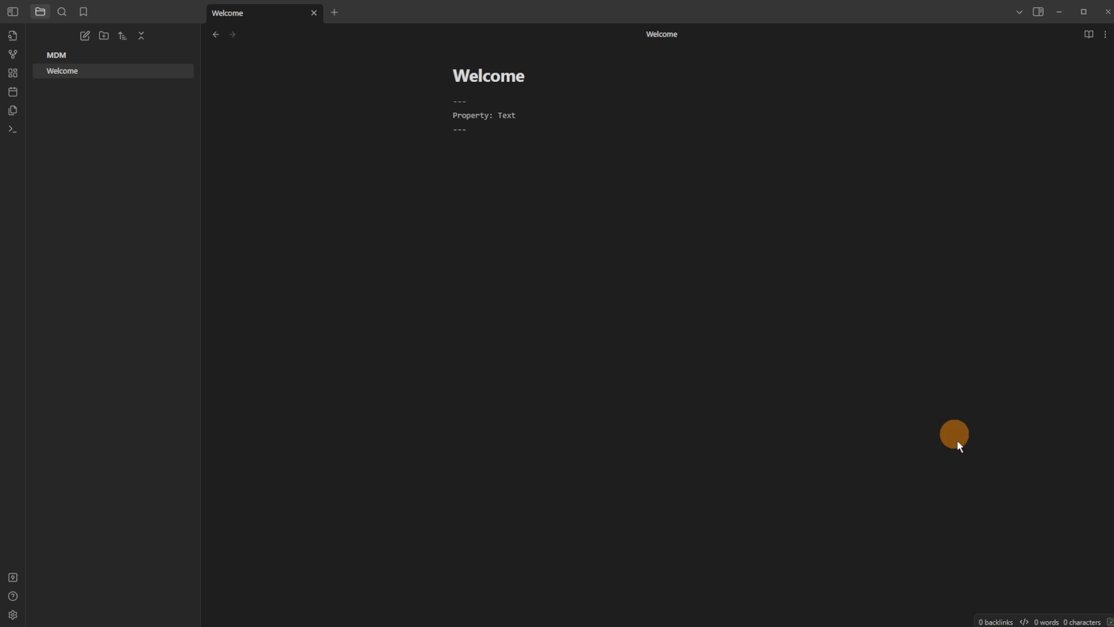
left_click(1024, 621)
left_click(1064, 611)
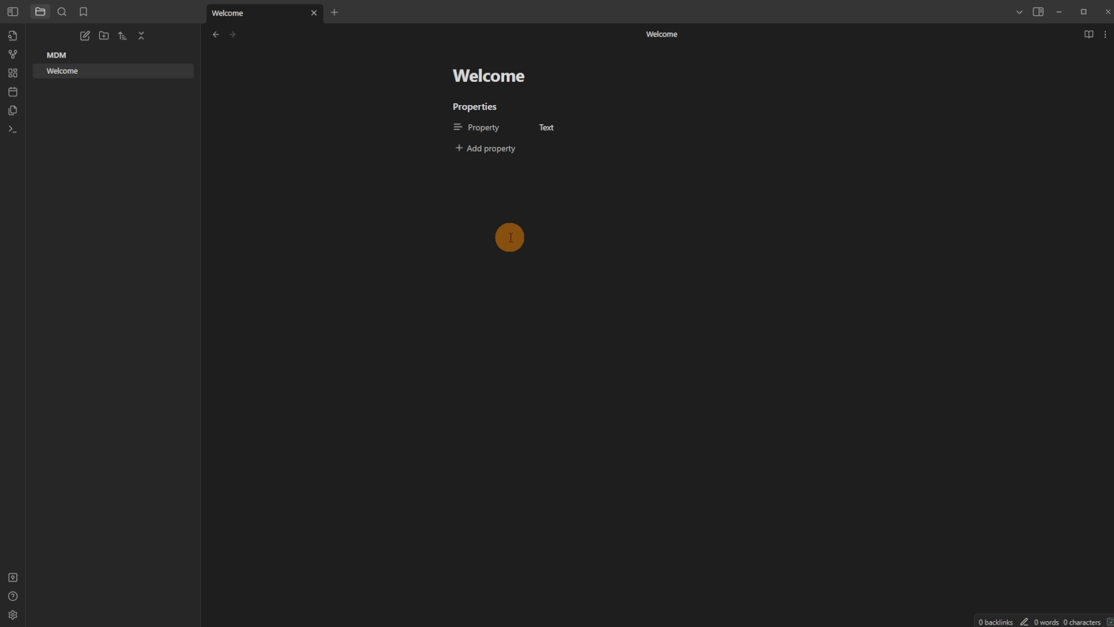
left_click_drag(485, 128, 563, 129)
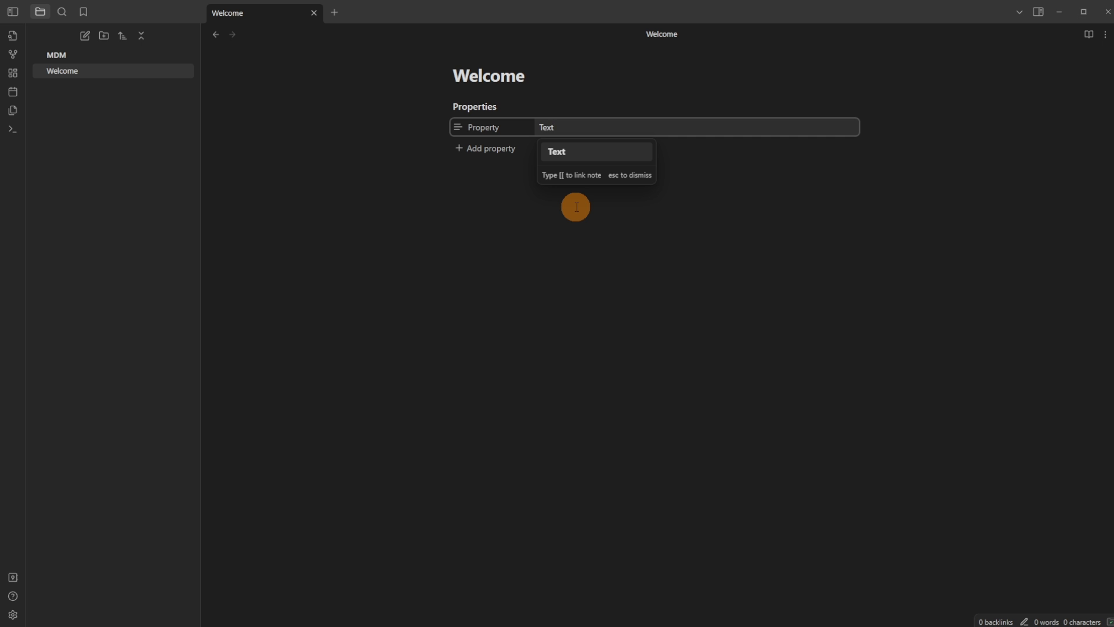
Try the Hidden and Source options for Properties in document in the editor settings, checking how each displays the Welcome note
left_click(13, 615)
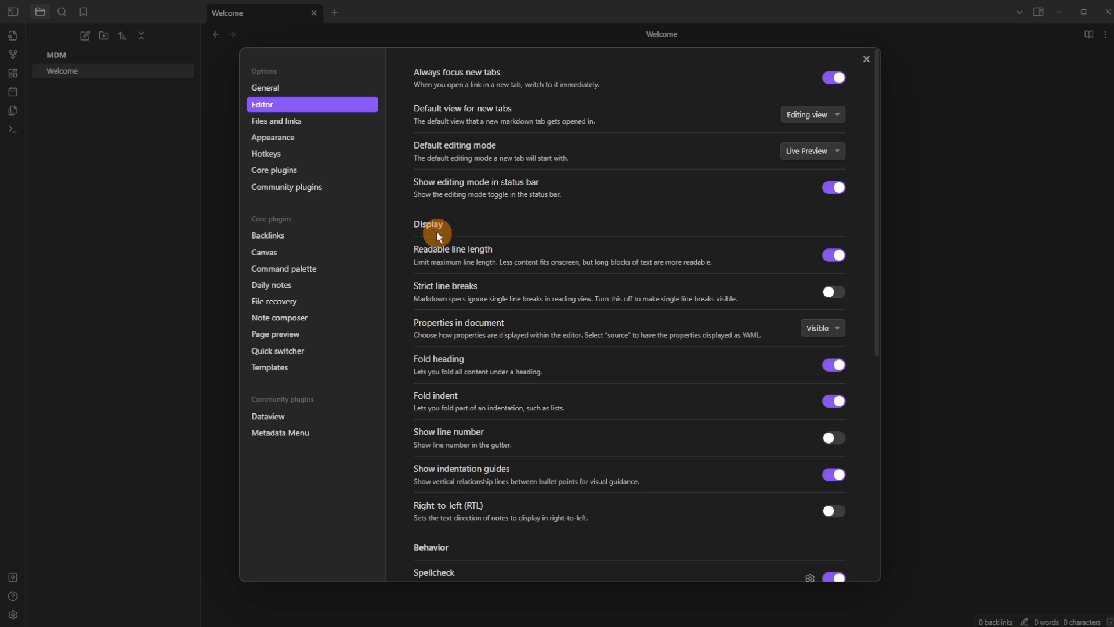
left_click(812, 330)
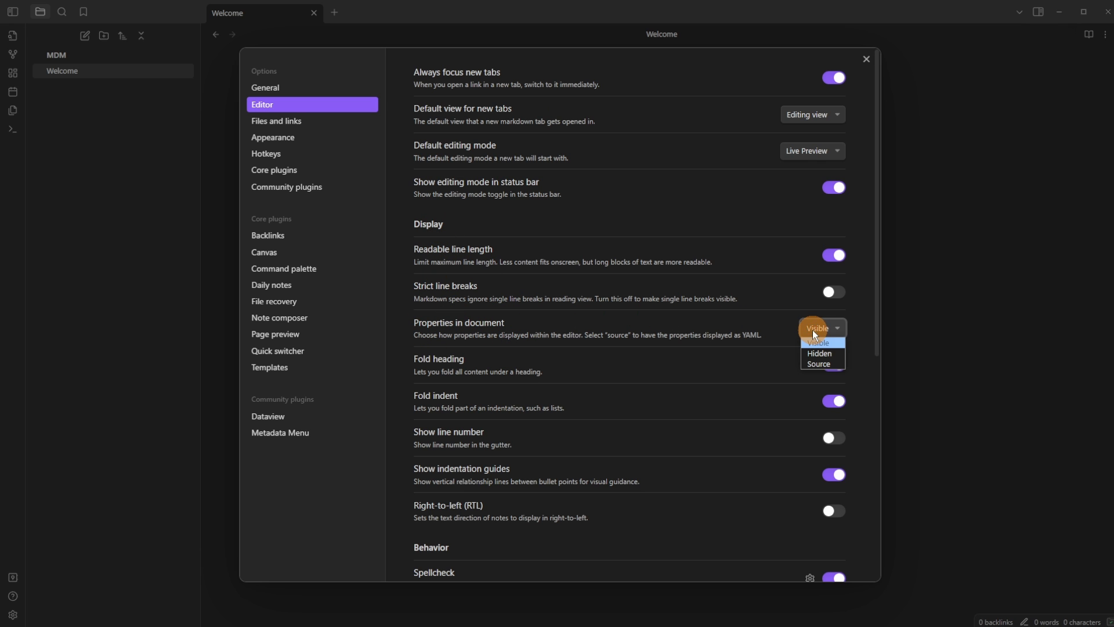
left_click(833, 363)
left_click(941, 280)
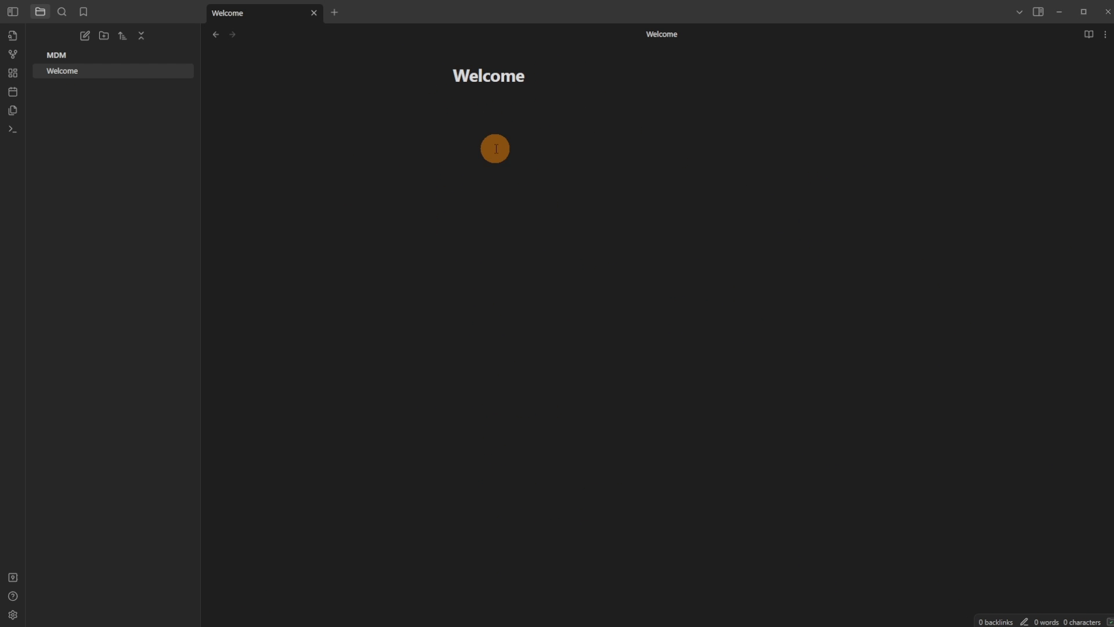
left_click(13, 615)
left_click(996, 272)
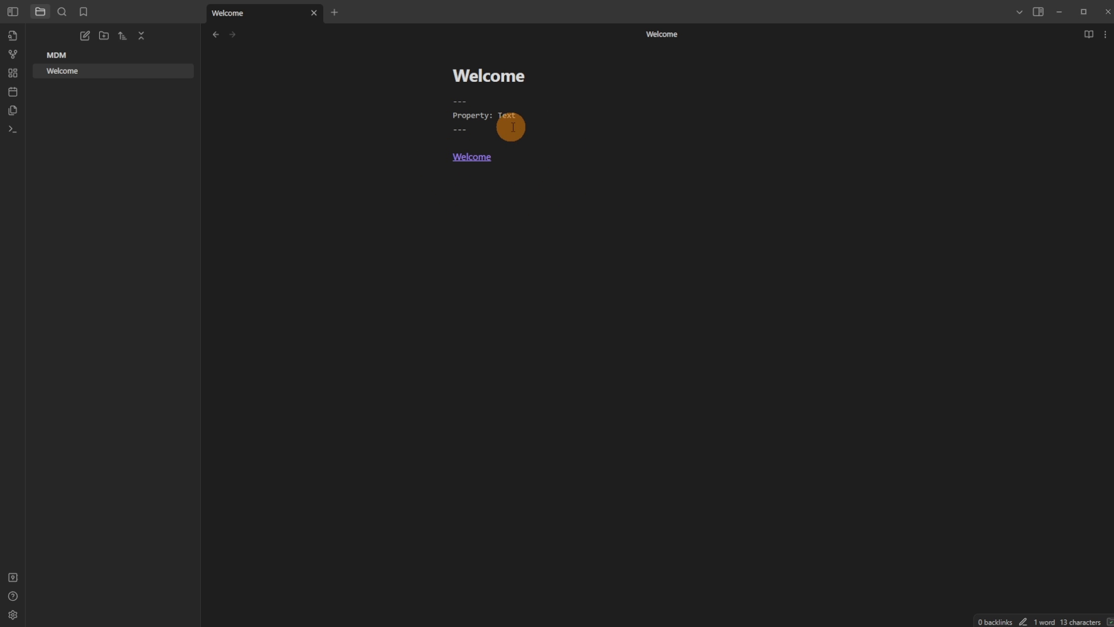
Switch the Welcome note to source mode and back to Live Preview to compare how its link is displayed
left_click(1023, 621)
left_click(1059, 599)
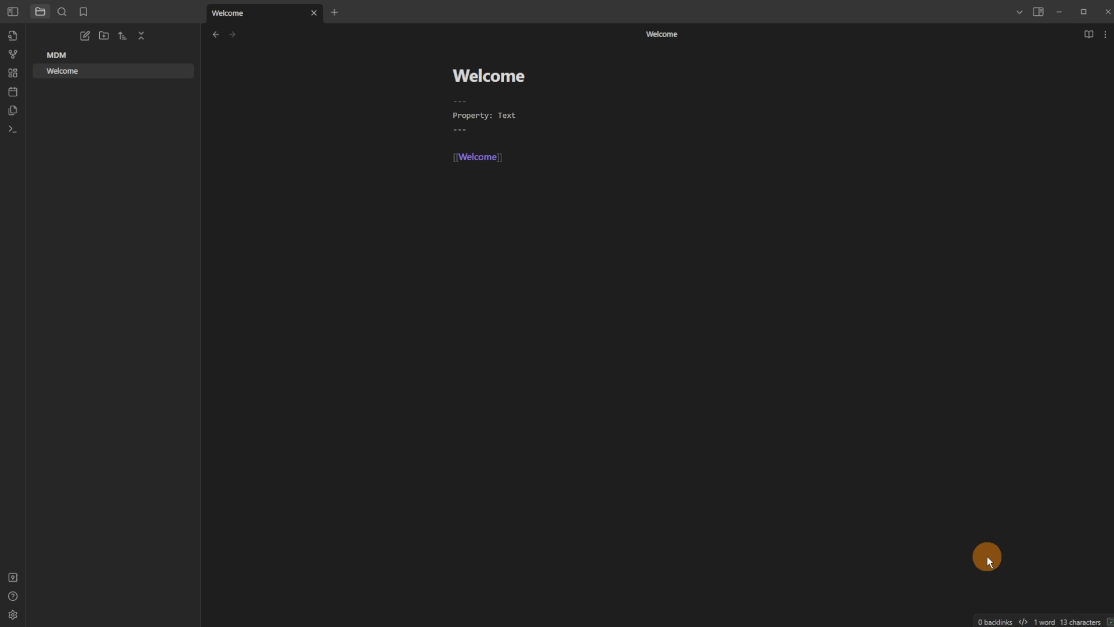
left_click(1026, 622)
Set Properties in document to Visible and enable the Properties view core plugin
left_click(821, 328)
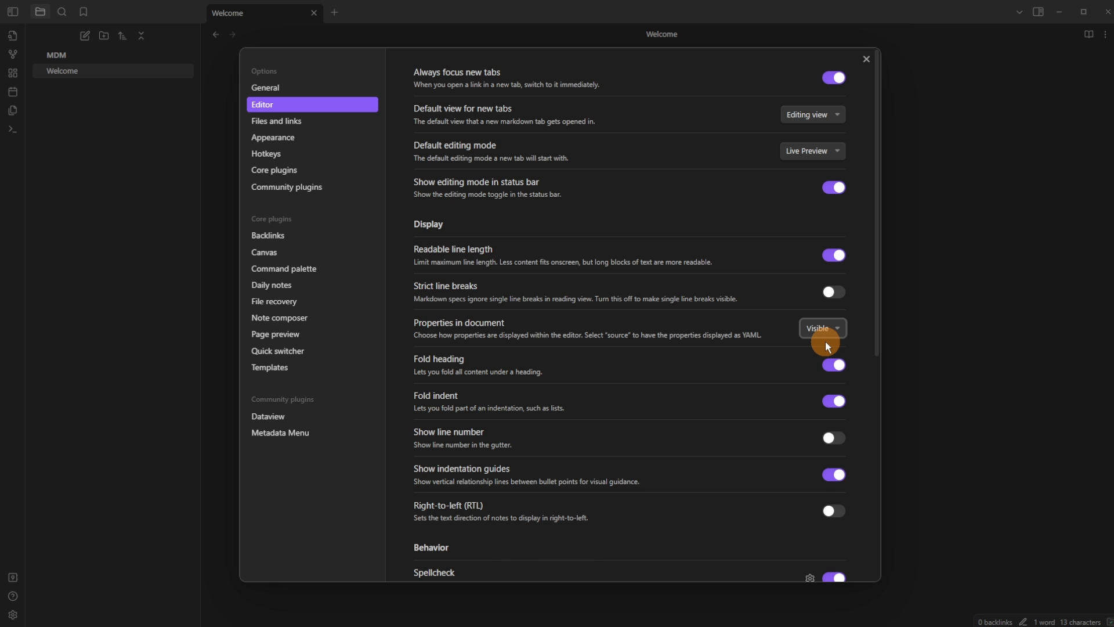
left_click(325, 172)
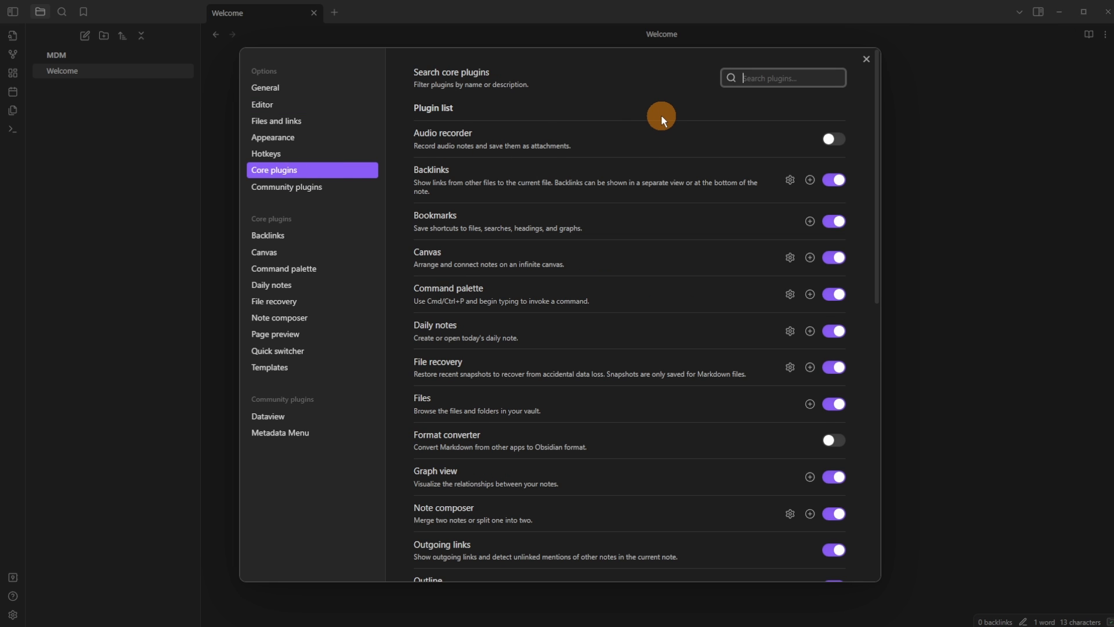
type("prop")
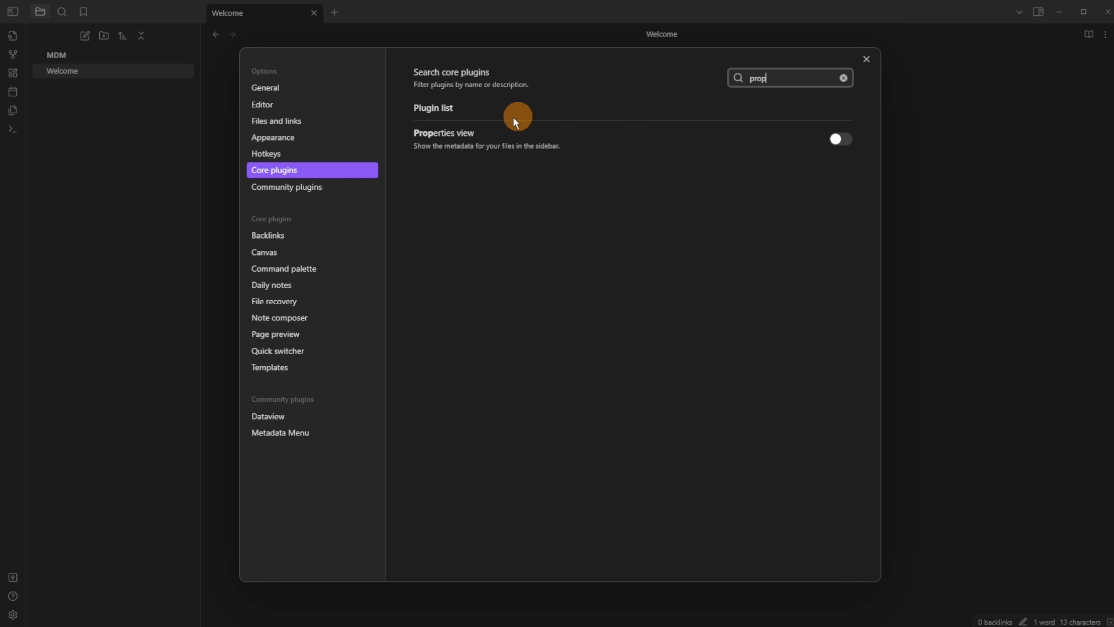
left_click(845, 142)
left_click(77, 342)
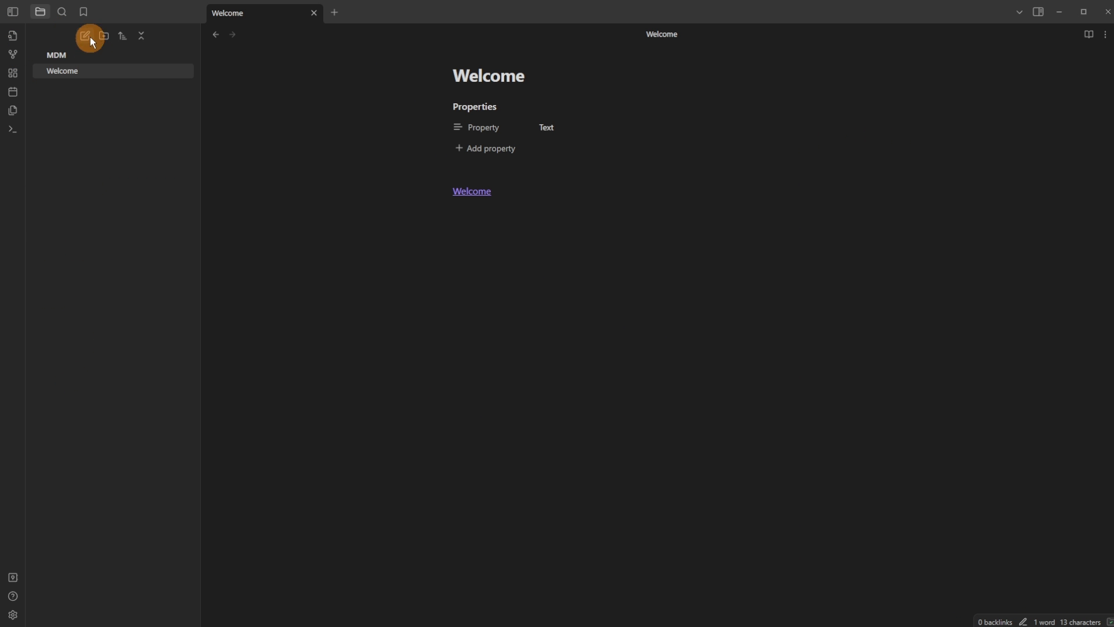
Show the collapsed sidebar and move the All properties view into its own pane below the backlinks
left_click(1042, 13)
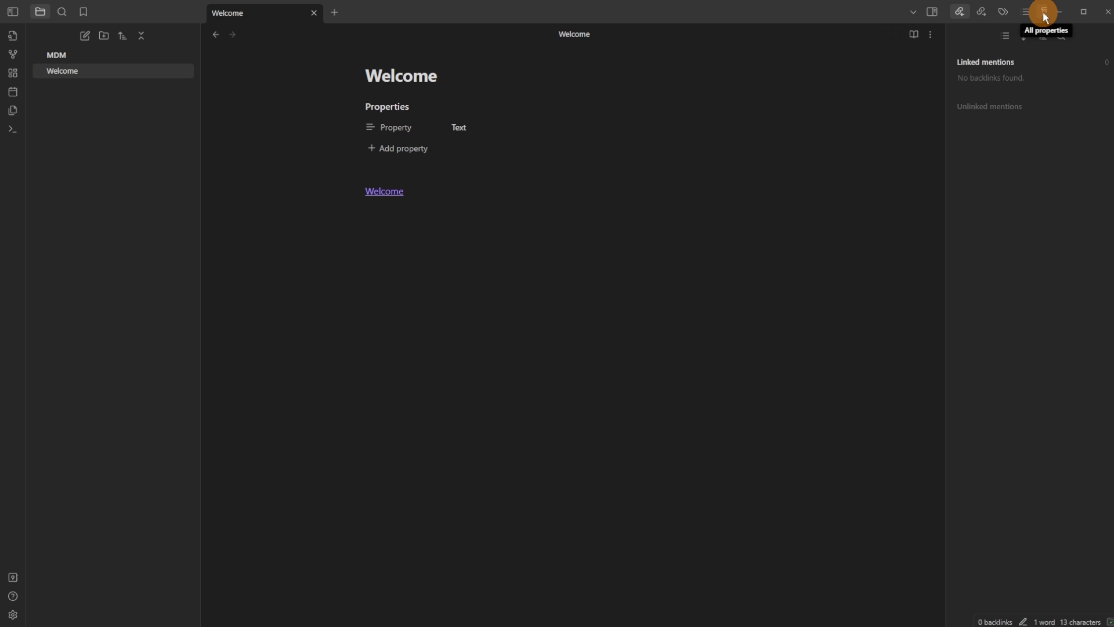
left_click_drag(1046, 18, 1031, 487)
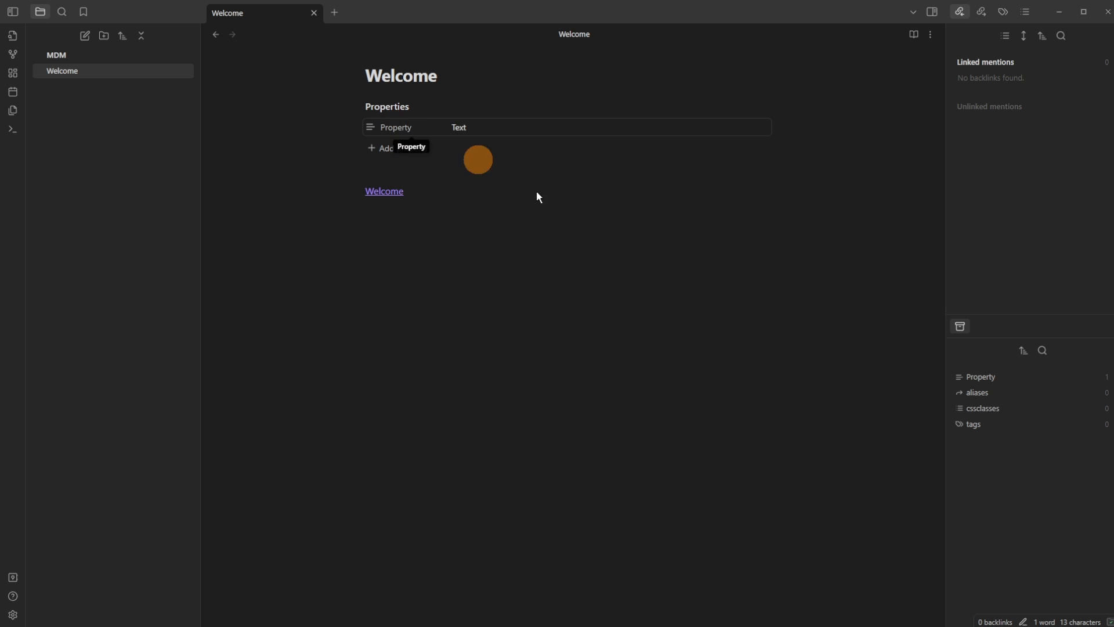
Find the notes that use the property named Property and rename it to Class in the Welcome note
left_click(1056, 380)
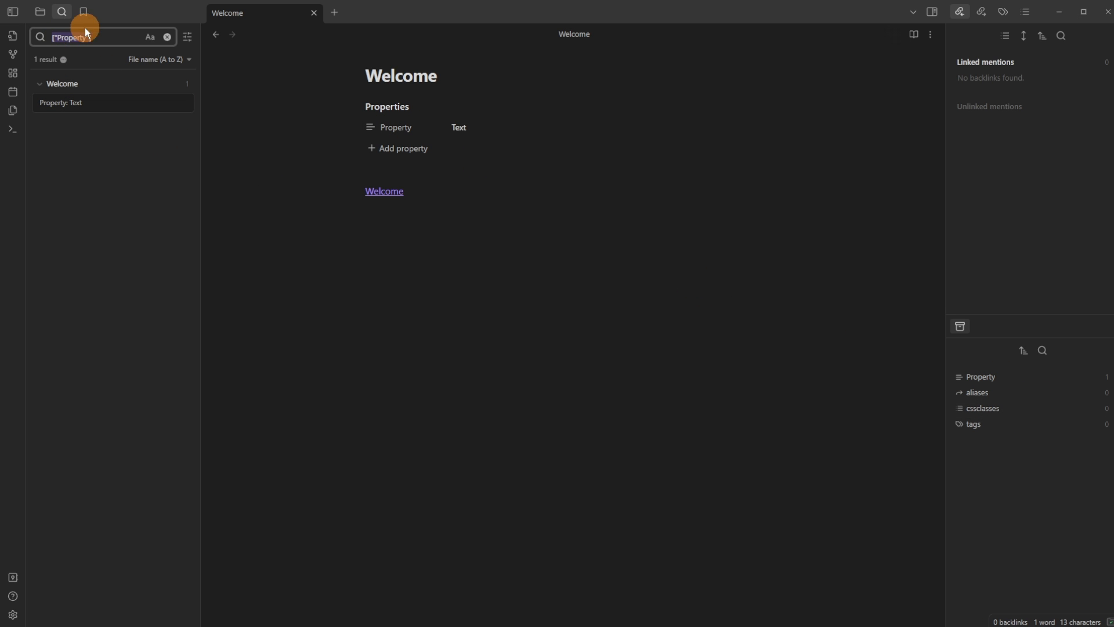
left_click(58, 105)
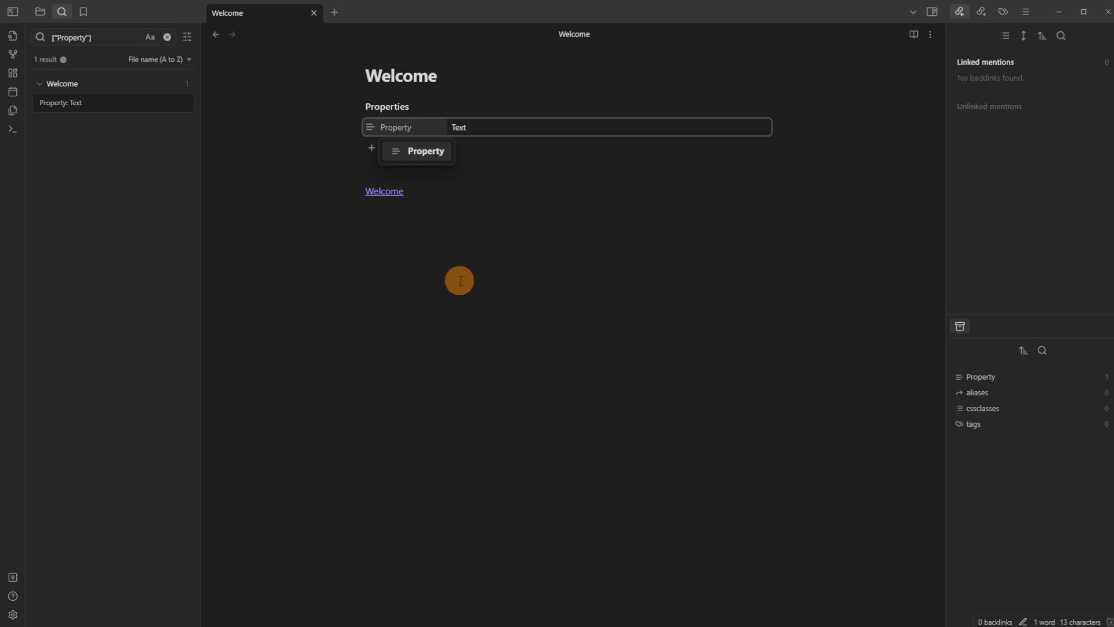
key("ctrl+BackSpace")
type("Class")
left_click(445, 253)
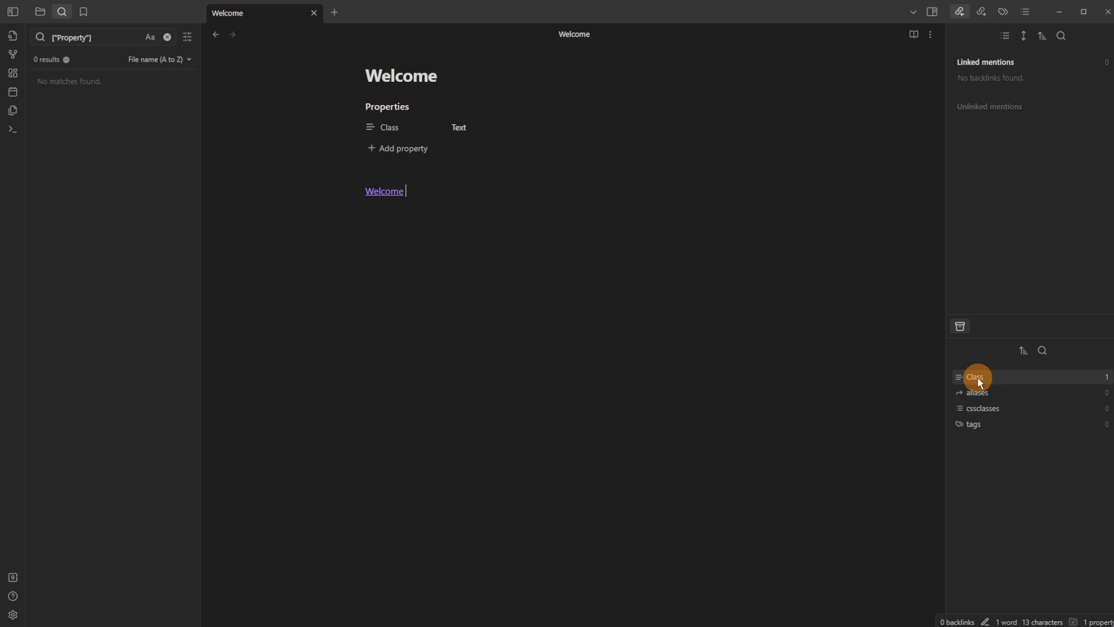
Examine the sort orders and the search option offered for the list of all properties
left_click(1021, 351)
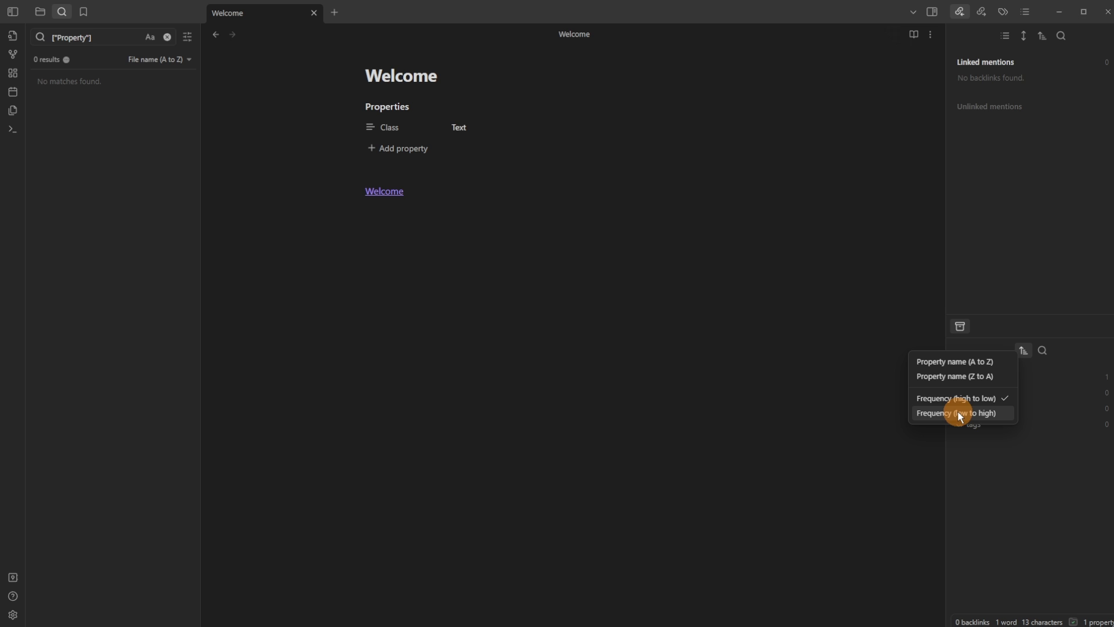
left_click(1044, 350)
left_click(1042, 350)
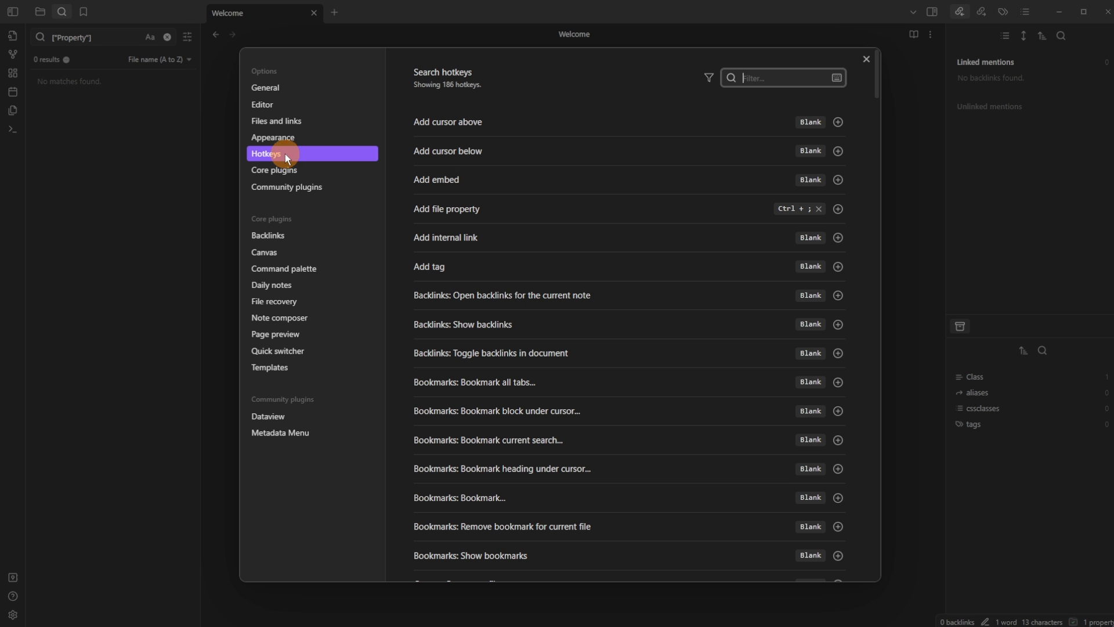
Assign the hotkeys Ctrl+Shift+P to Properties view: Show file properties and Ctrl+Shift+C to Toggle fold properties in current file
type("prop")
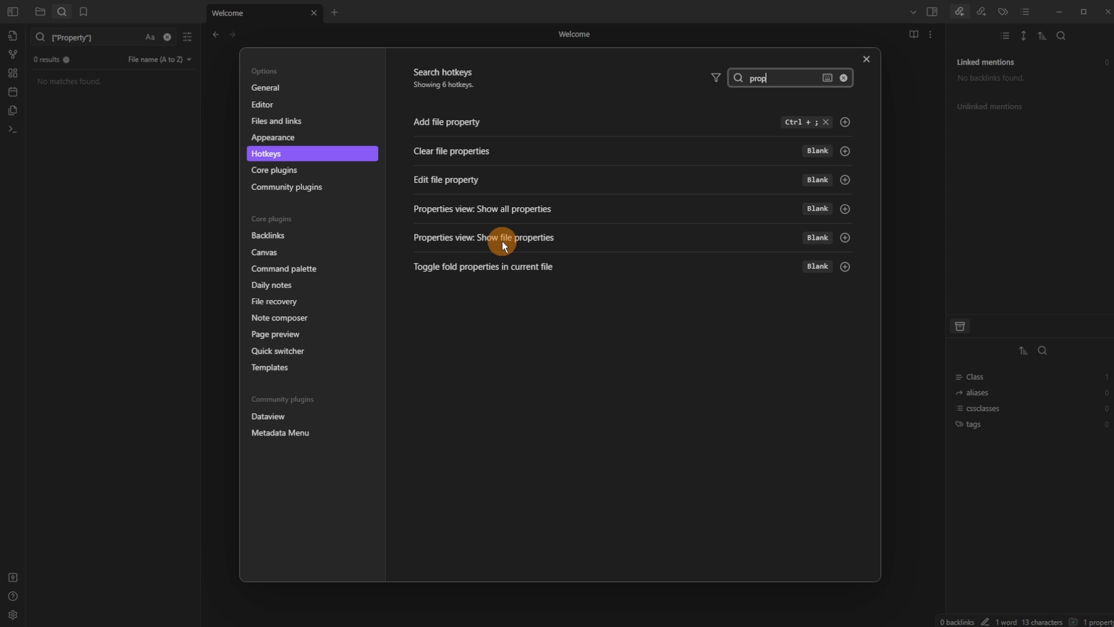
left_click(845, 238)
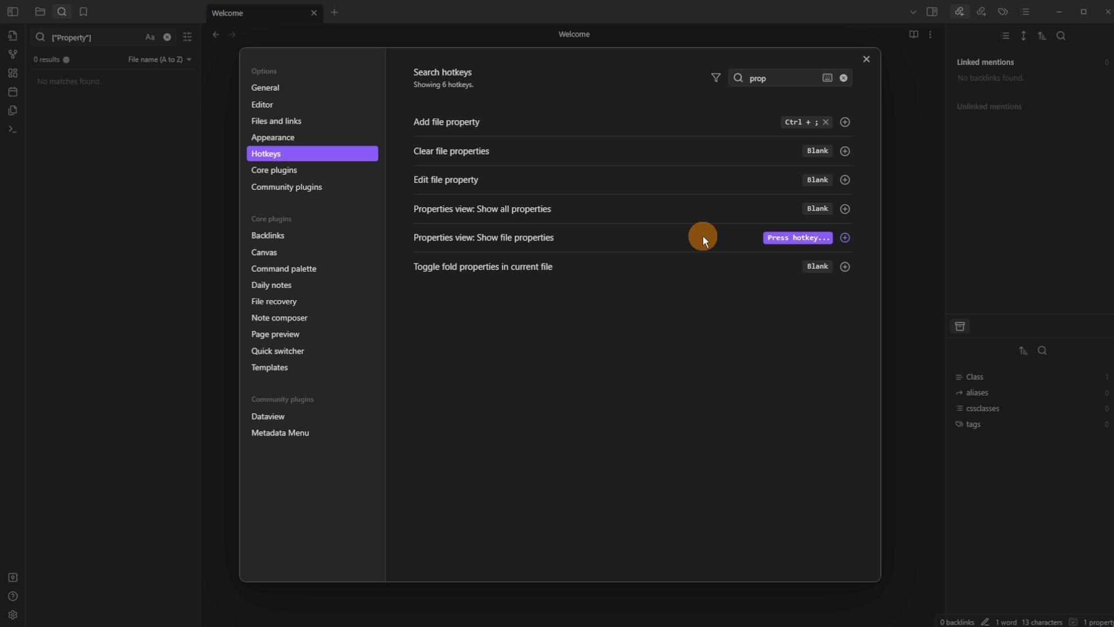
key("ctrl+shift+p")
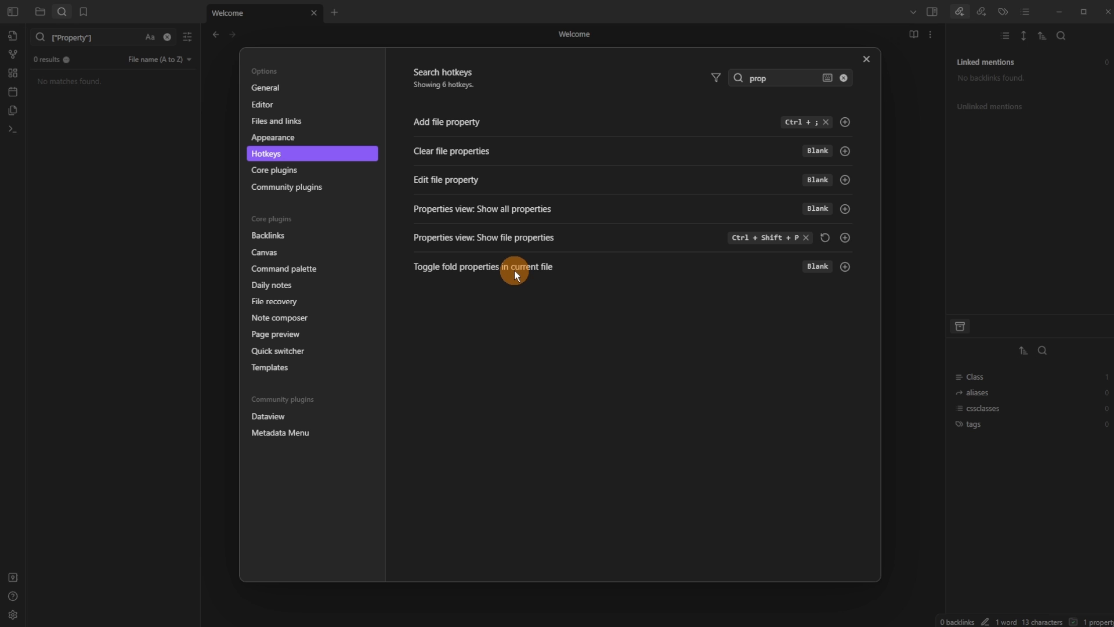
left_click(845, 266)
key("ctrl+shift+c")
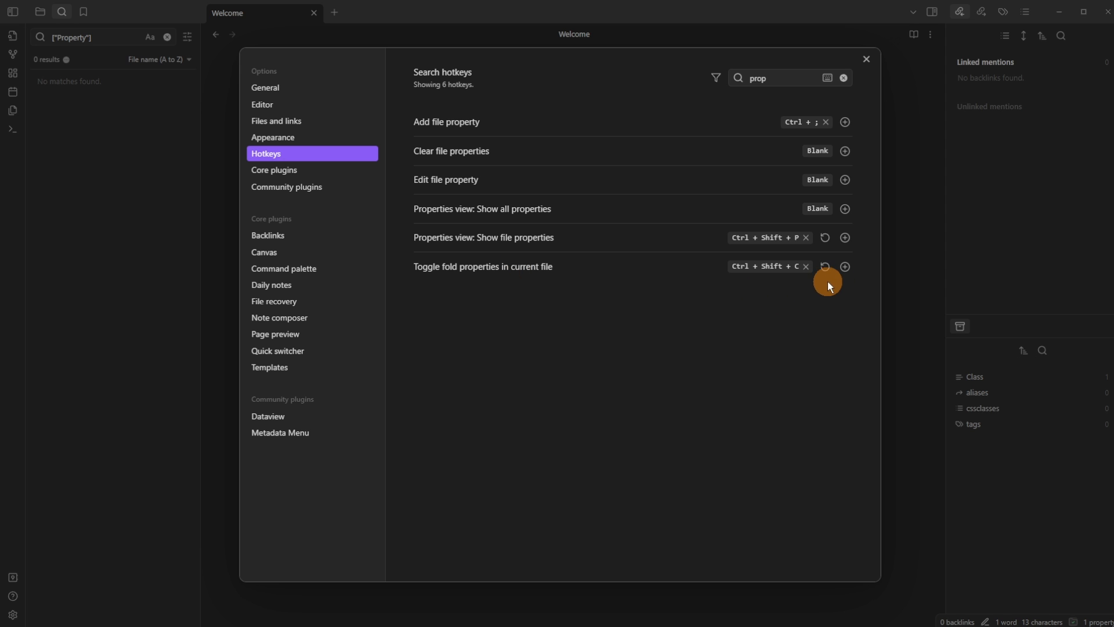
left_click(910, 245)
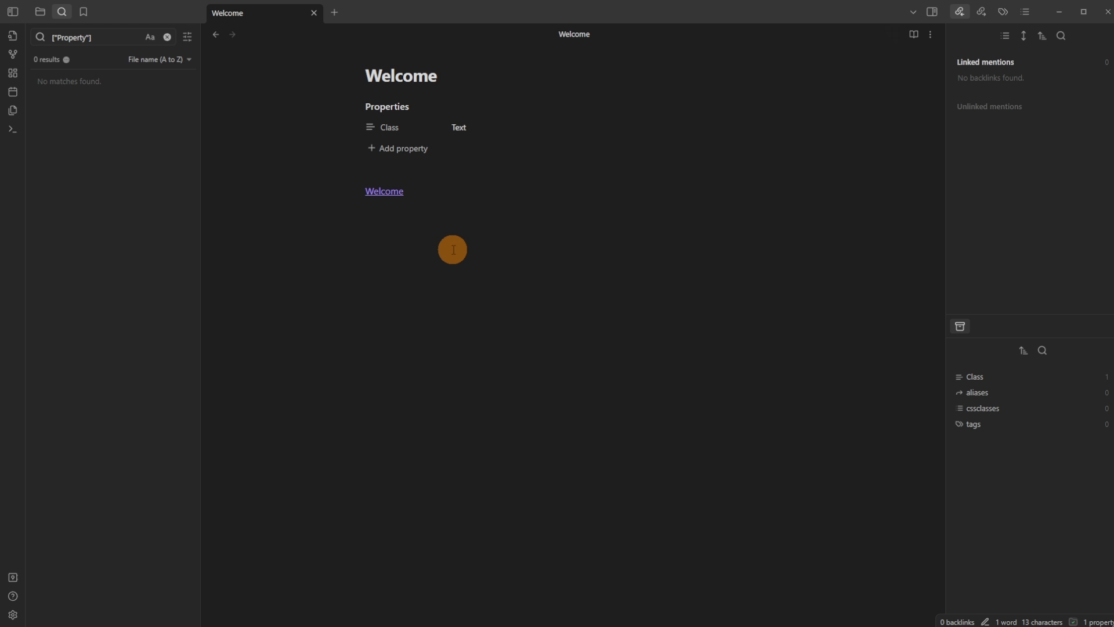
Test folding and unfolding the Properties section of the Welcome note several times, leaving it expanded
key("ctrl+shift+c")
key("ctrl+shift+c")
key("ctrl+shift+c")
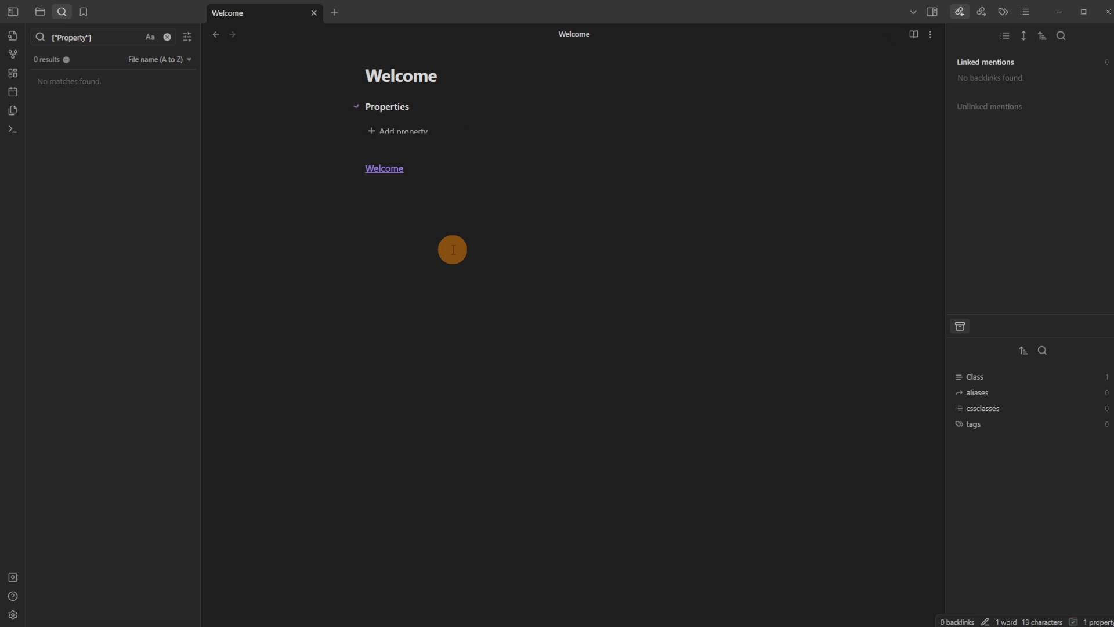
key("ctrl+shift+c")
key("ctrl+shift+c")
key("ctrl+shift+c")
key("ctrl+shift+c")
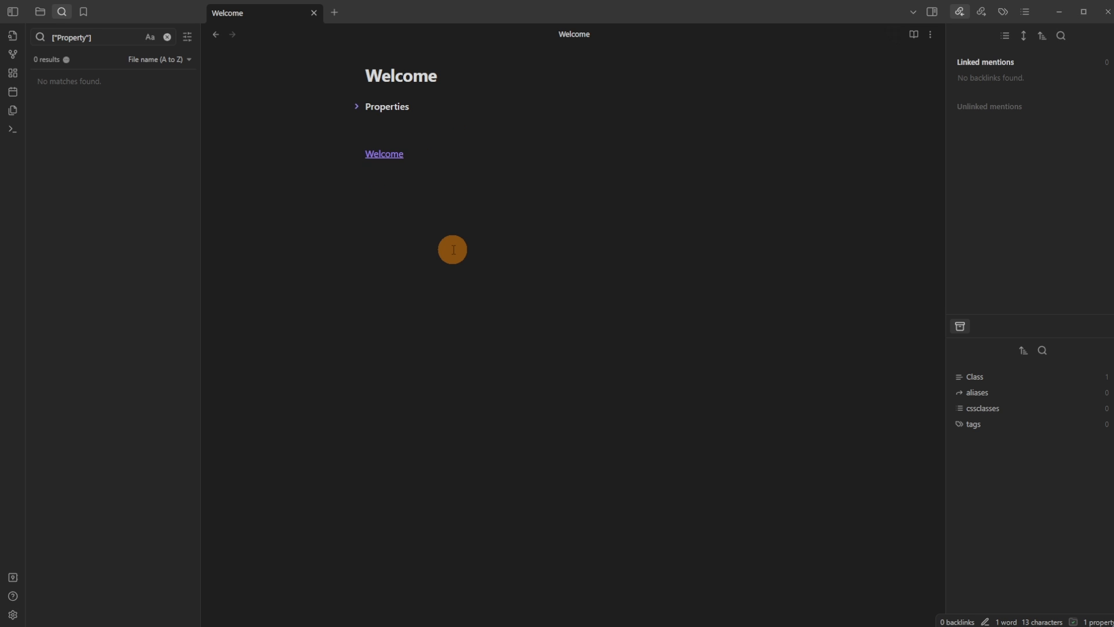
left_click(384, 104)
left_click(384, 104)
left_click(384, 104)
left_click(384, 105)
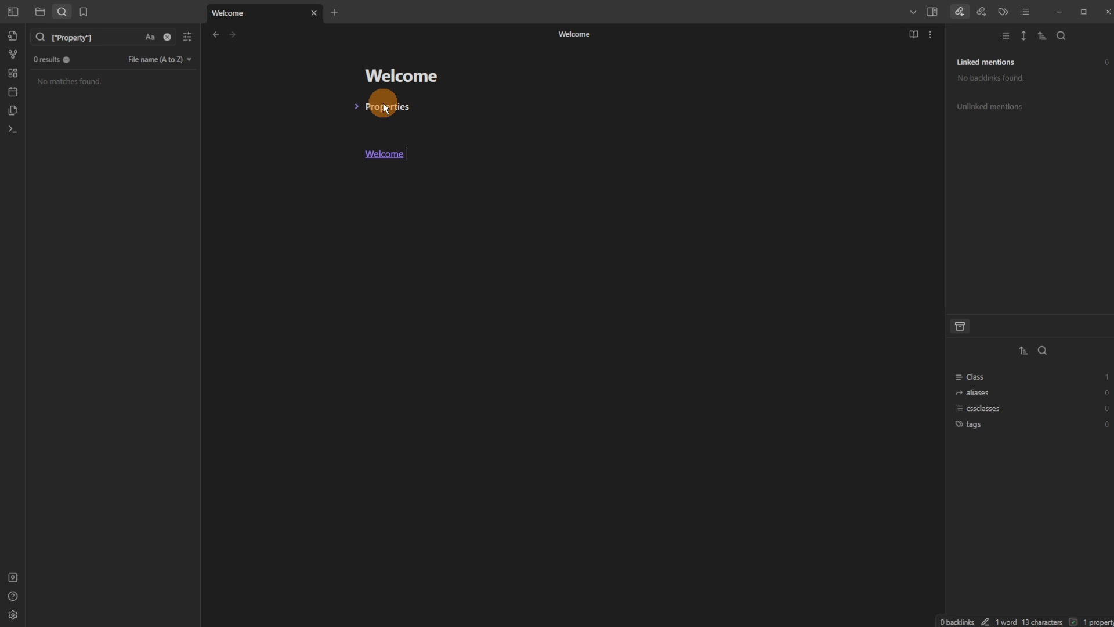
left_click(384, 104)
left_click(384, 106, "ctrl")
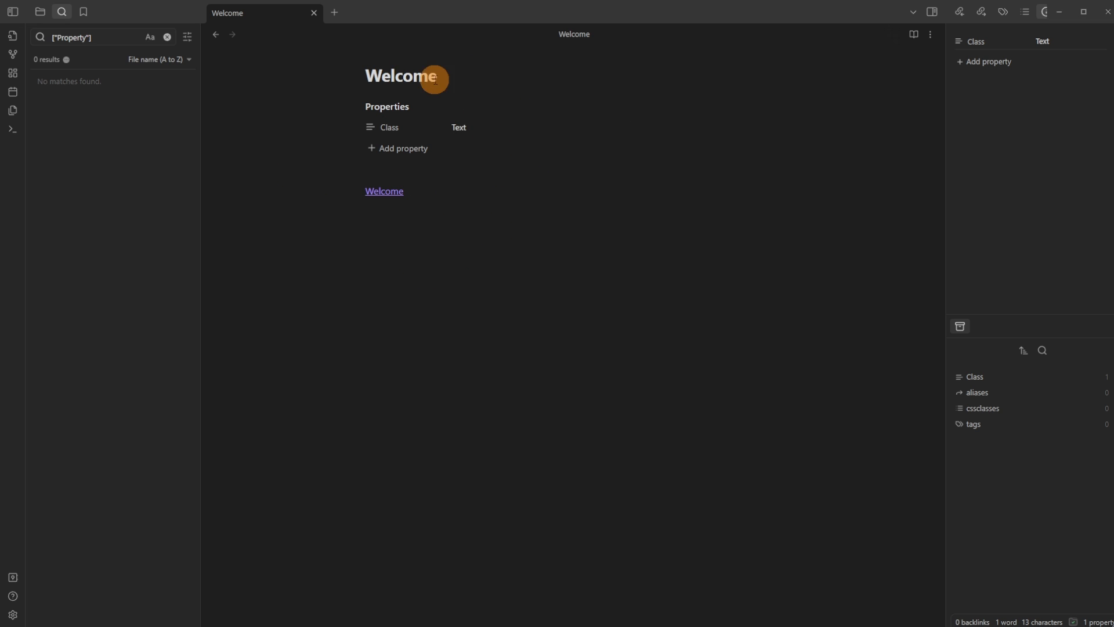
Set the Properties in document option to Hidden to check the note without them, and return it to Visible
left_click(12, 615)
left_click(284, 107)
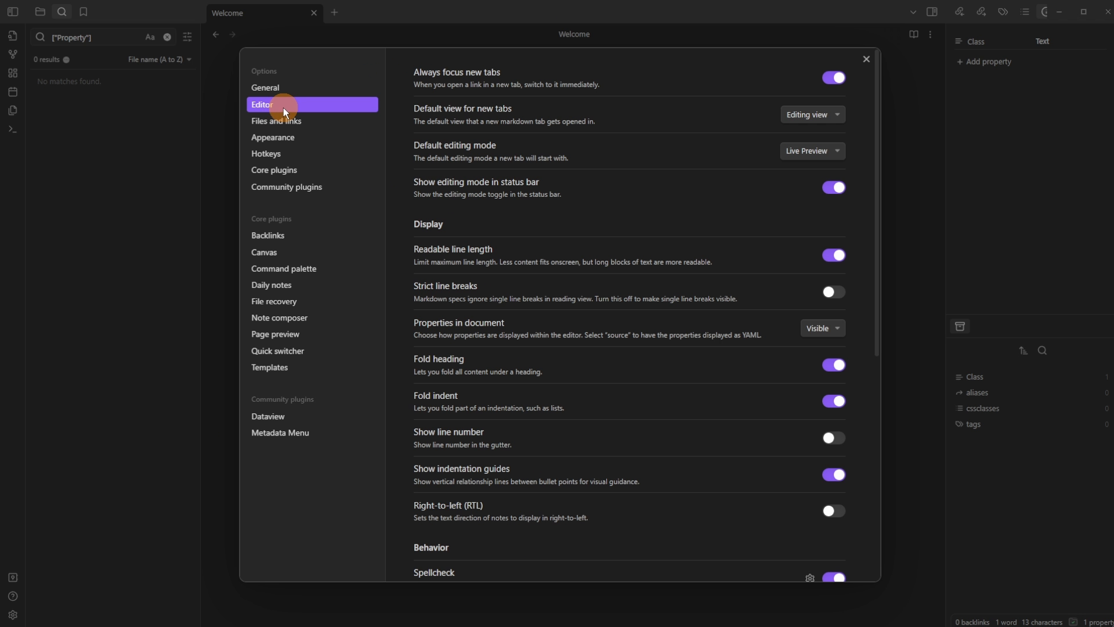
left_click(823, 328)
left_click(825, 353)
left_click(902, 261)
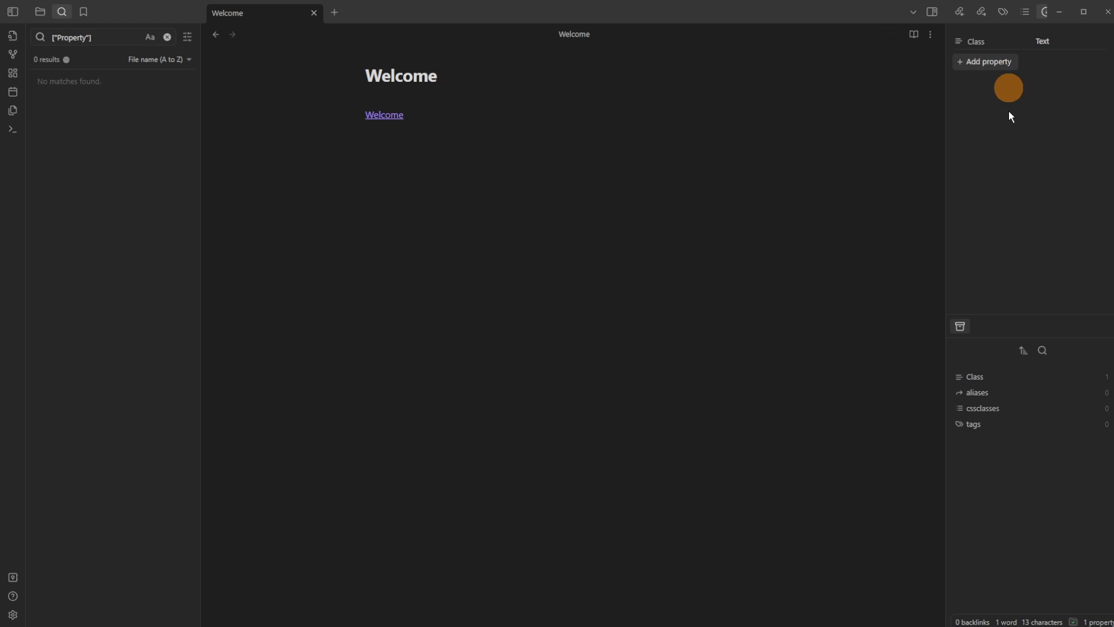
key("ctrl+comma")
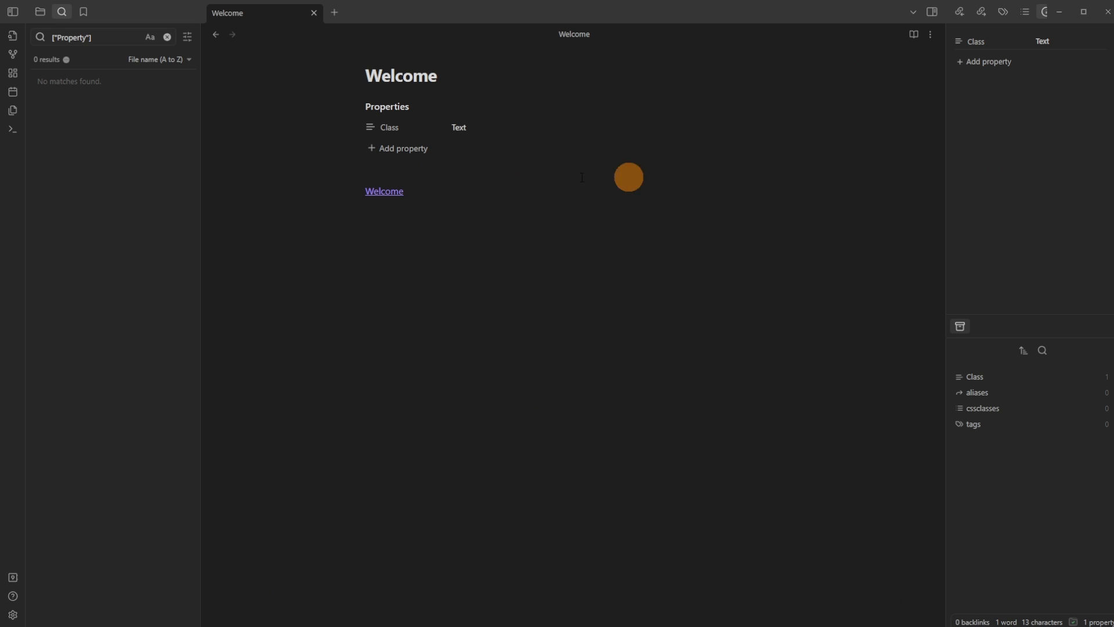
left_click(421, 261)
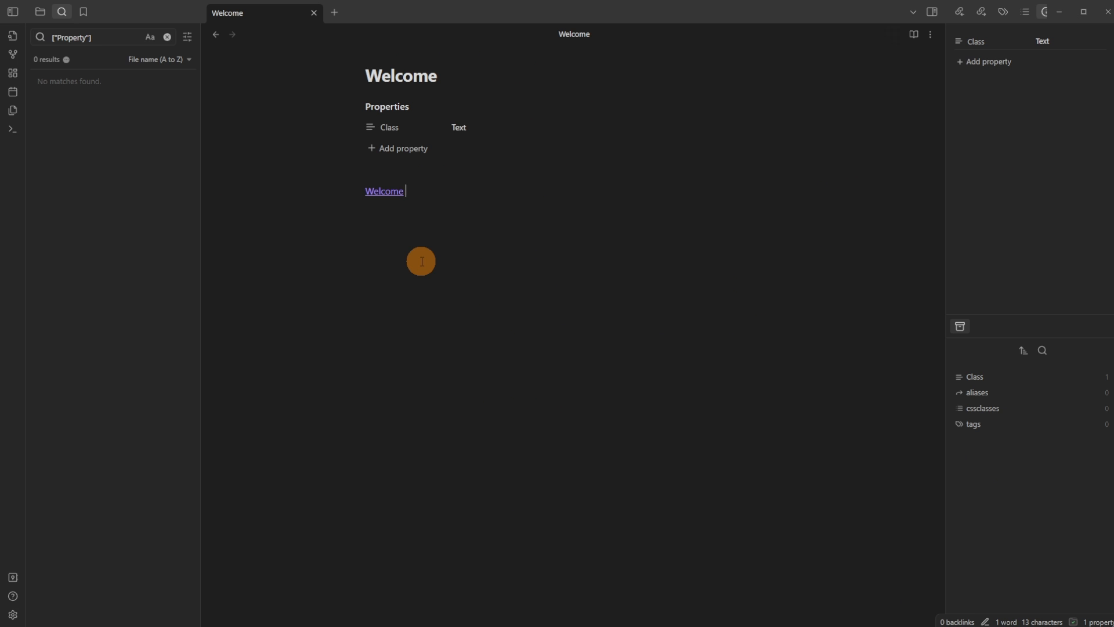
Add a property named Priority with no value to the Welcome note
left_click(379, 148)
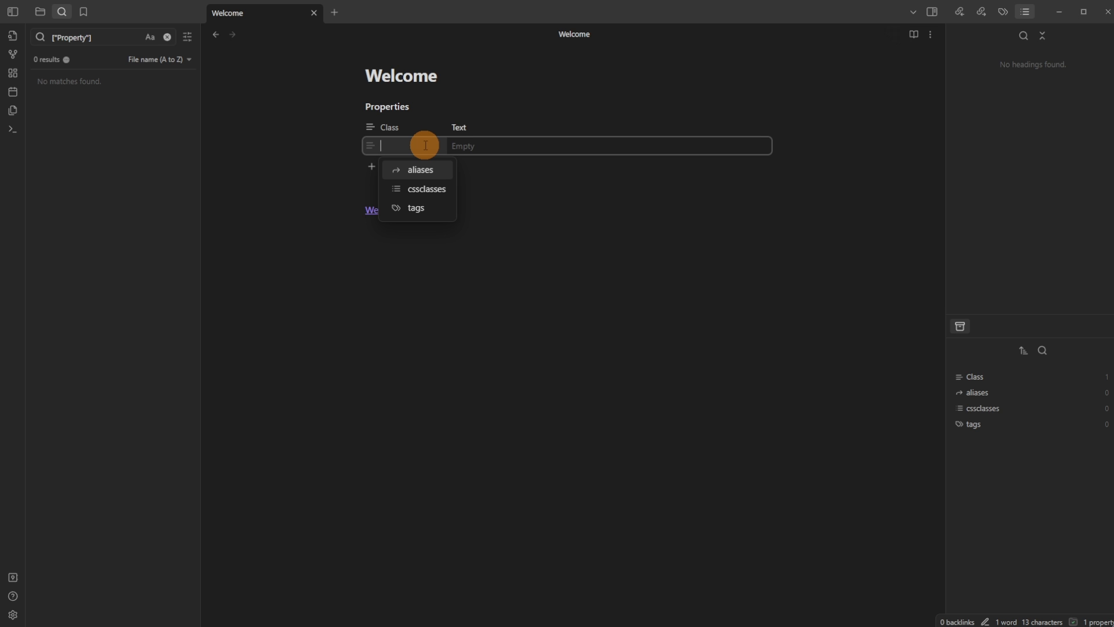
type("Priority")
left_click(417, 188)
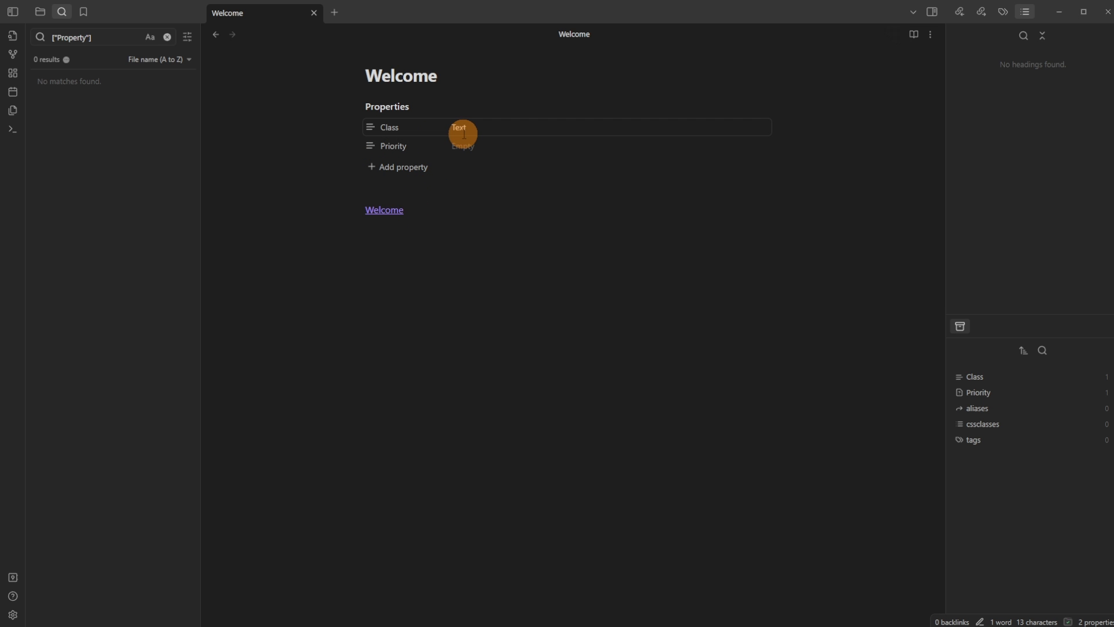
Create a new untitled note and place it in a split pane beside the Welcome note
left_click(40, 11)
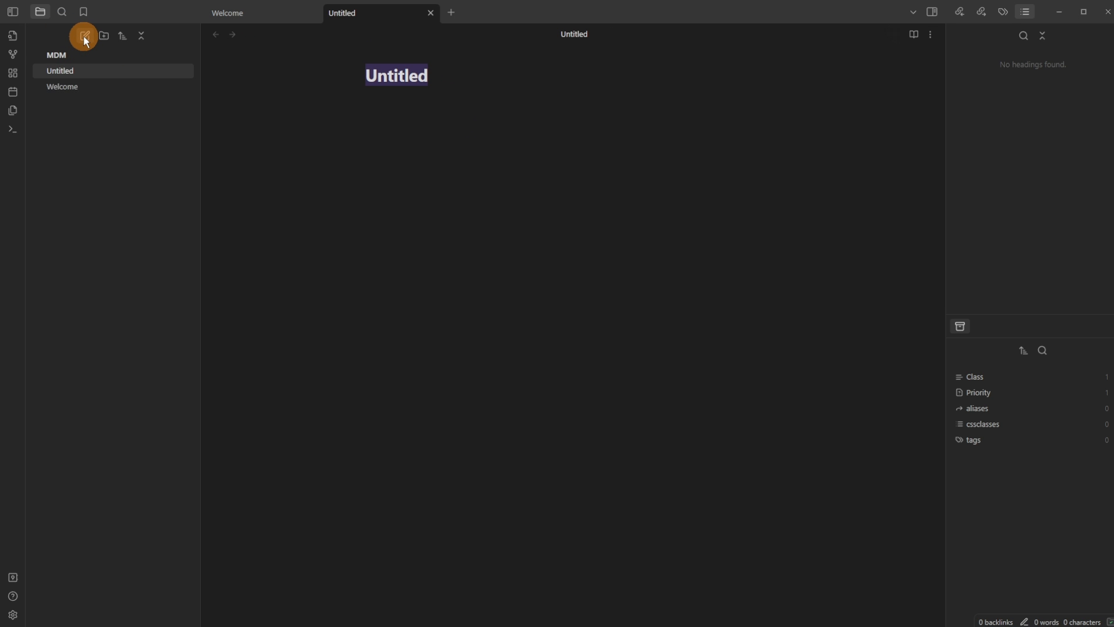
left_click(473, 132)
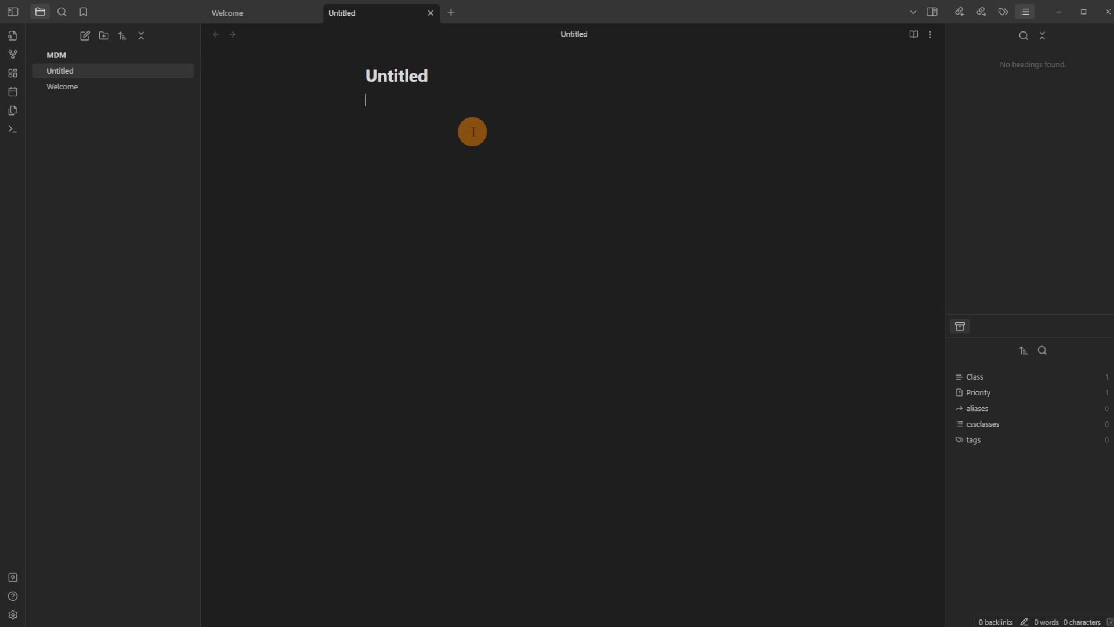
left_click_drag(331, 13, 811, 181)
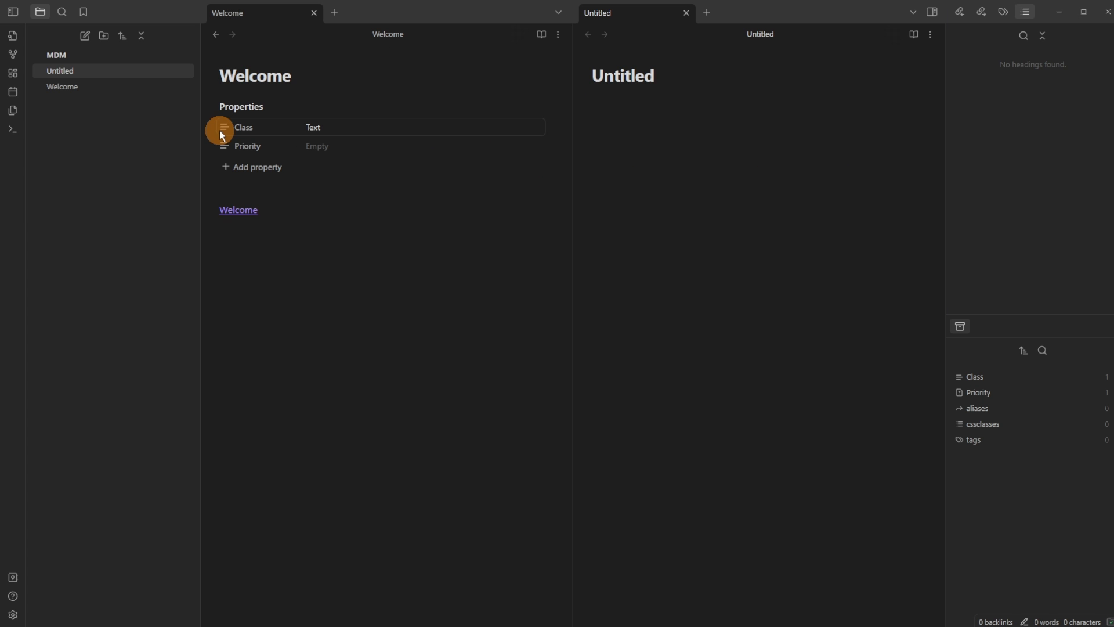
Add the existing properties Class and Priority to the Untitled note, leaving their values empty
left_click(653, 116)
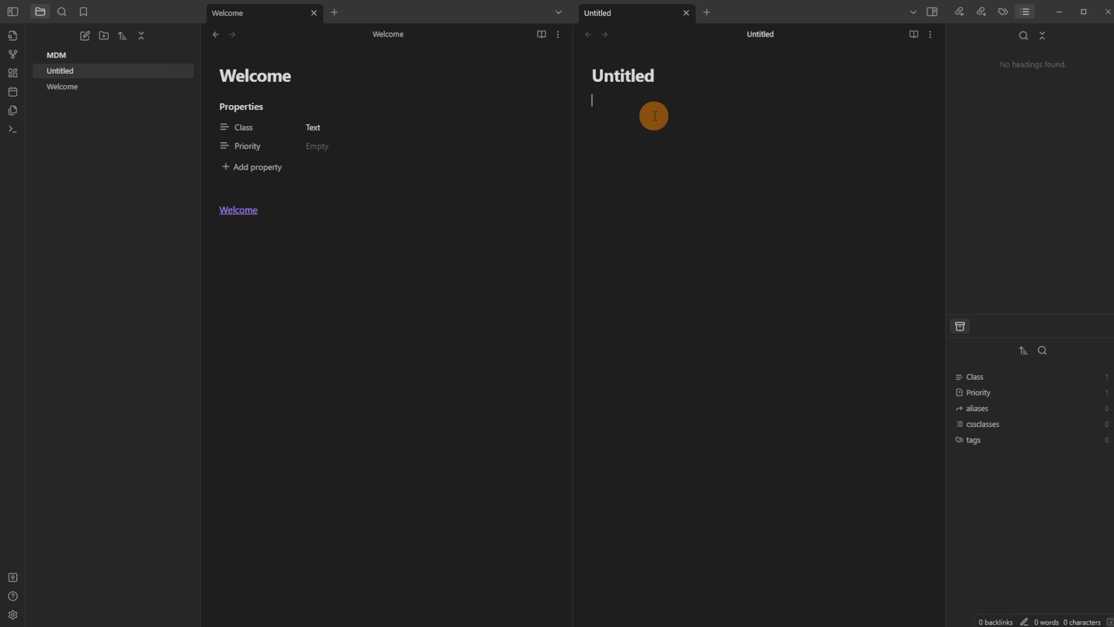
key("ctrl+p")
type("propr")
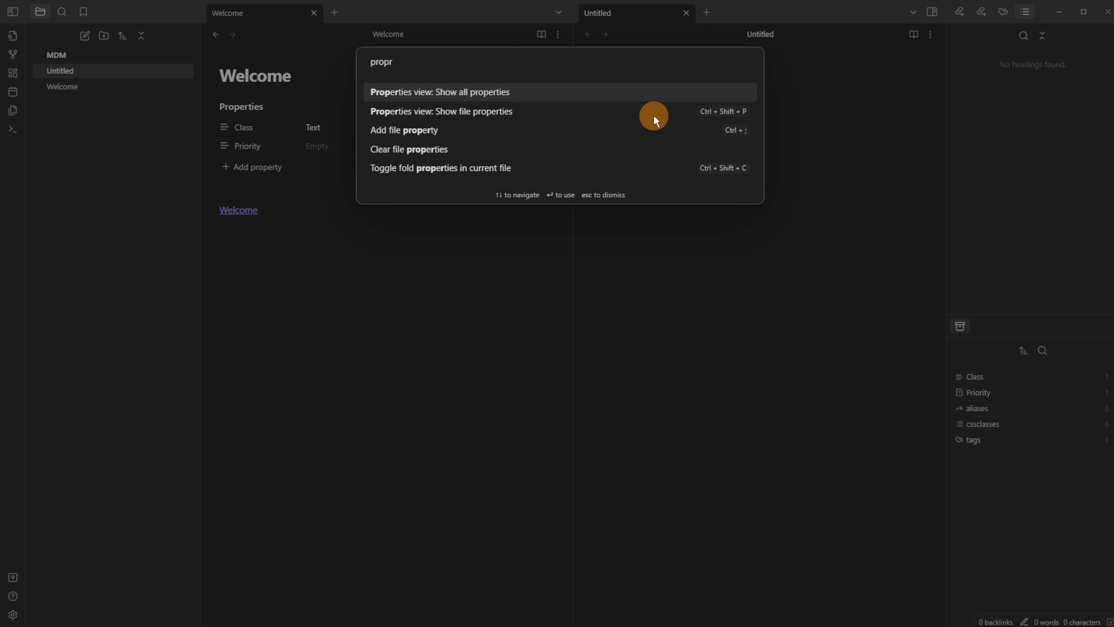
key("Down")
key("Down")
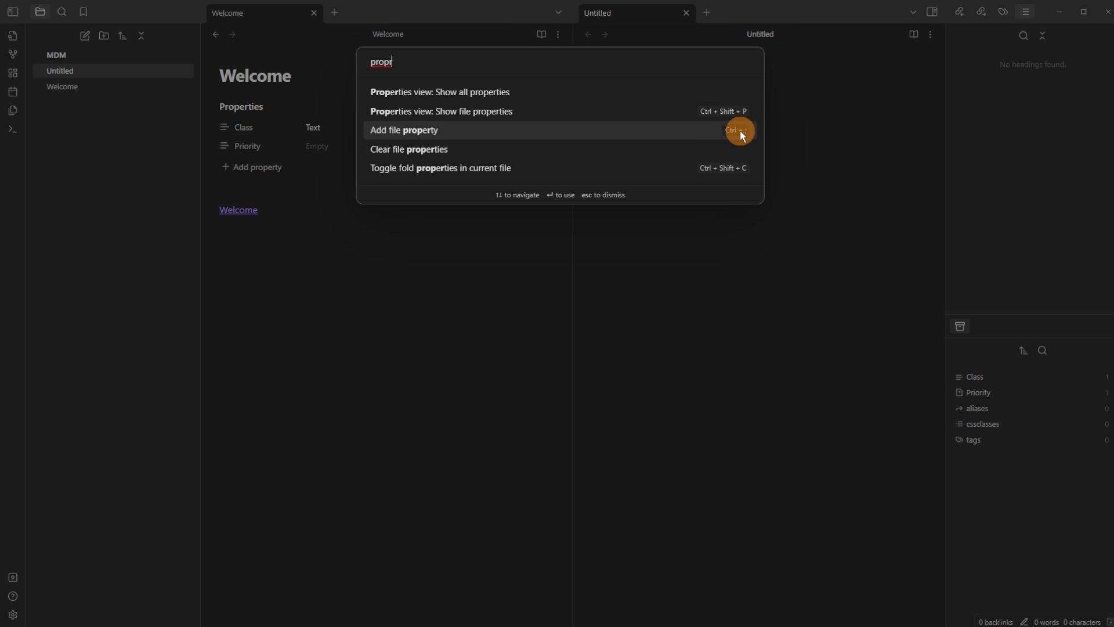
left_click(701, 131)
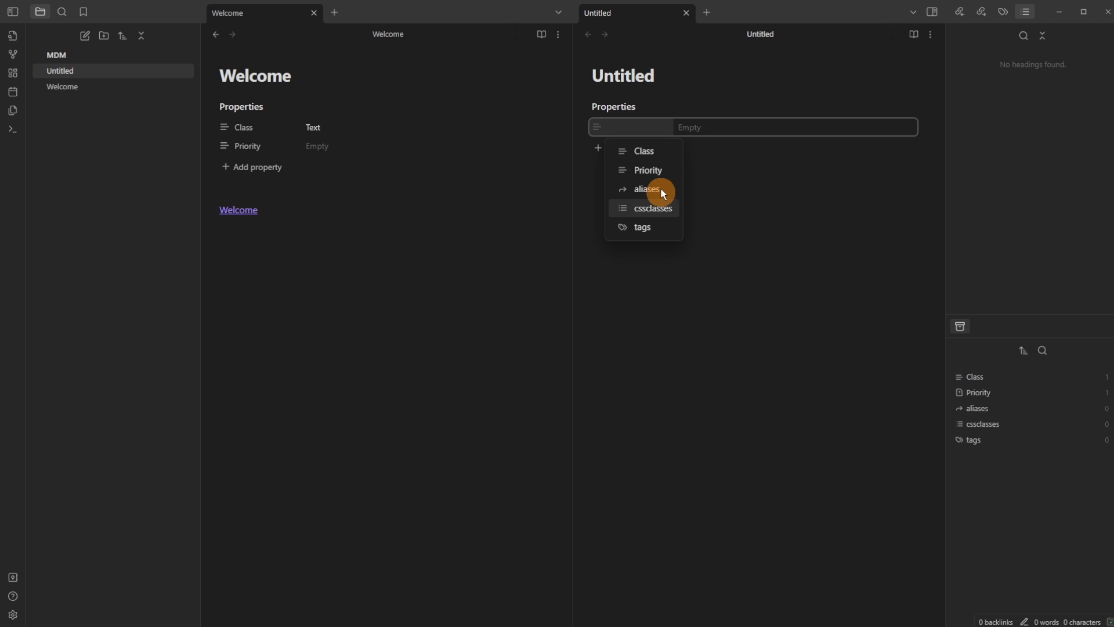
left_click(662, 151)
left_click(643, 149)
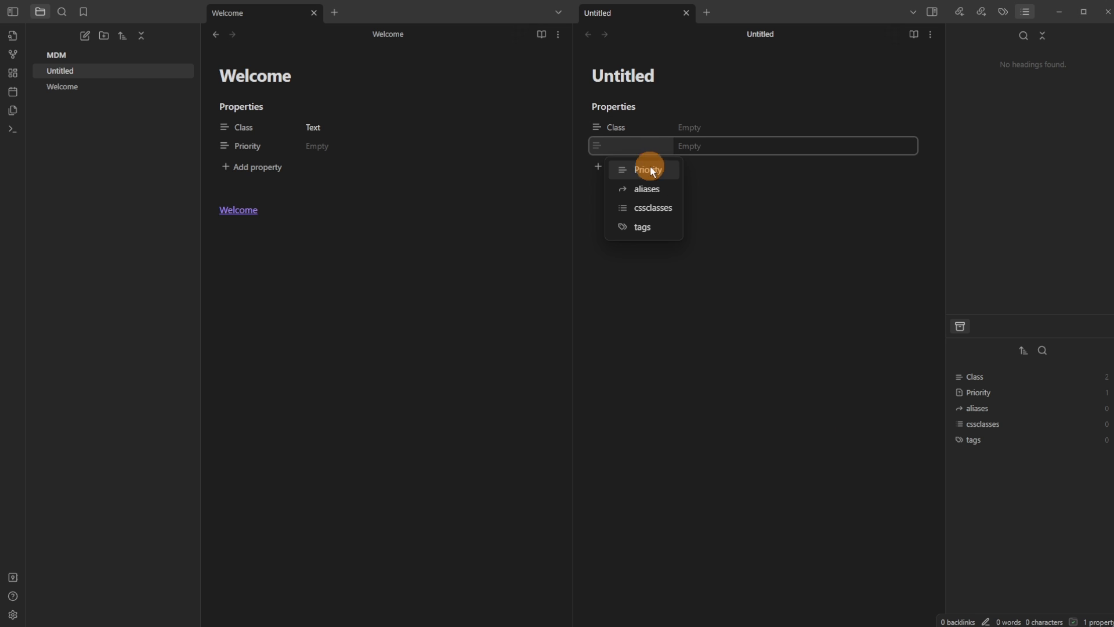
left_click(653, 170)
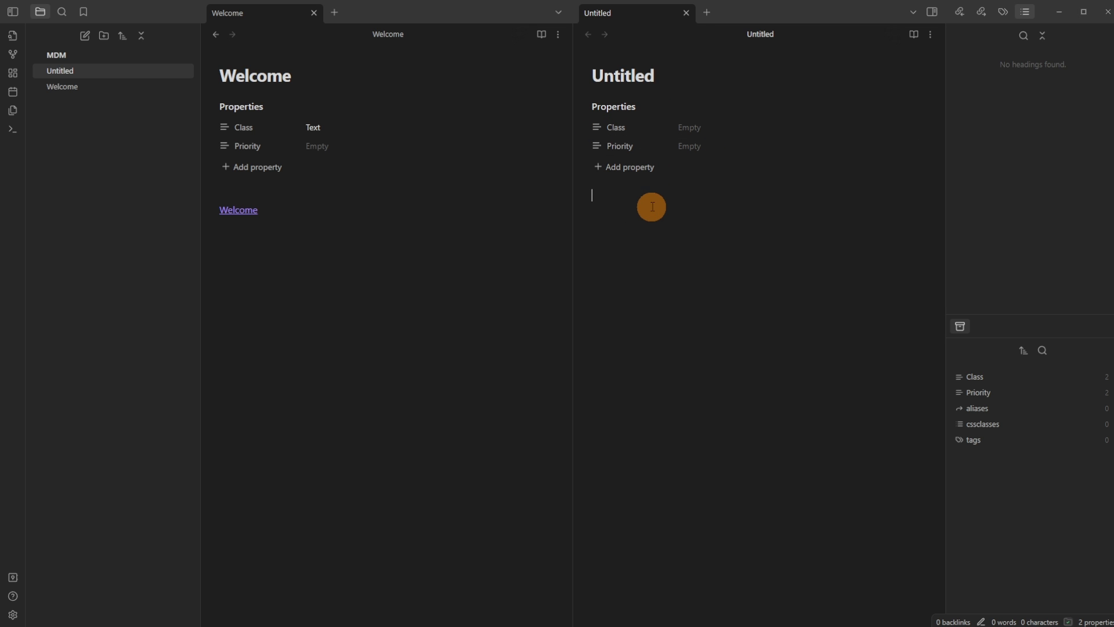
left_click(638, 169)
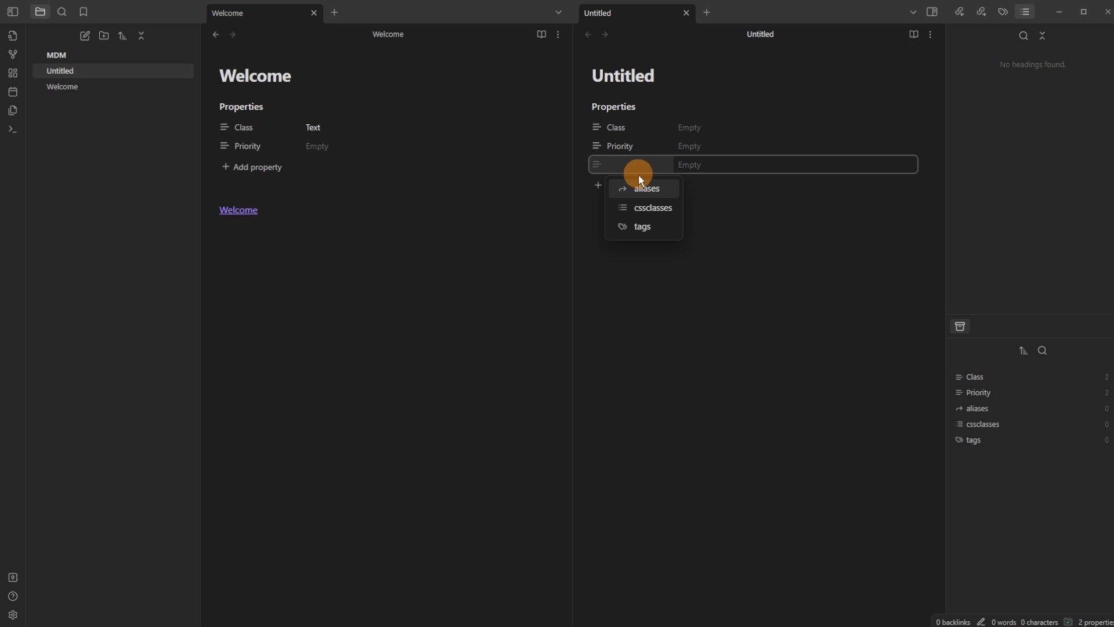
left_click(658, 289)
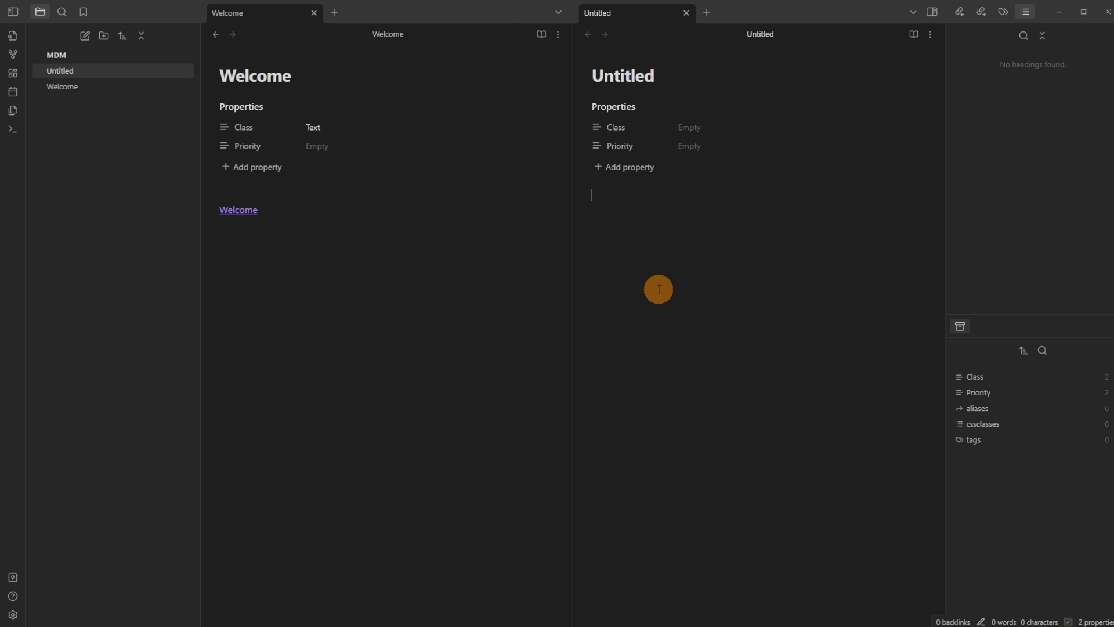
Change the Priority property to the List type with entries first and second, and set Class to first in the Untitled note
left_click(597, 147)
mouse_move(640, 162)
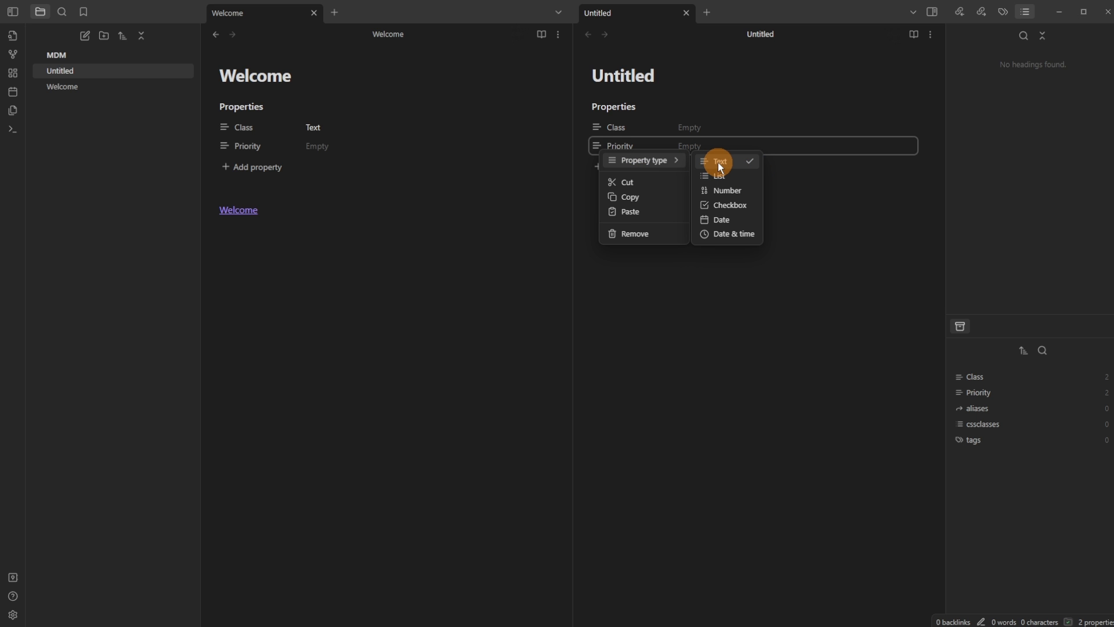
left_click(723, 177)
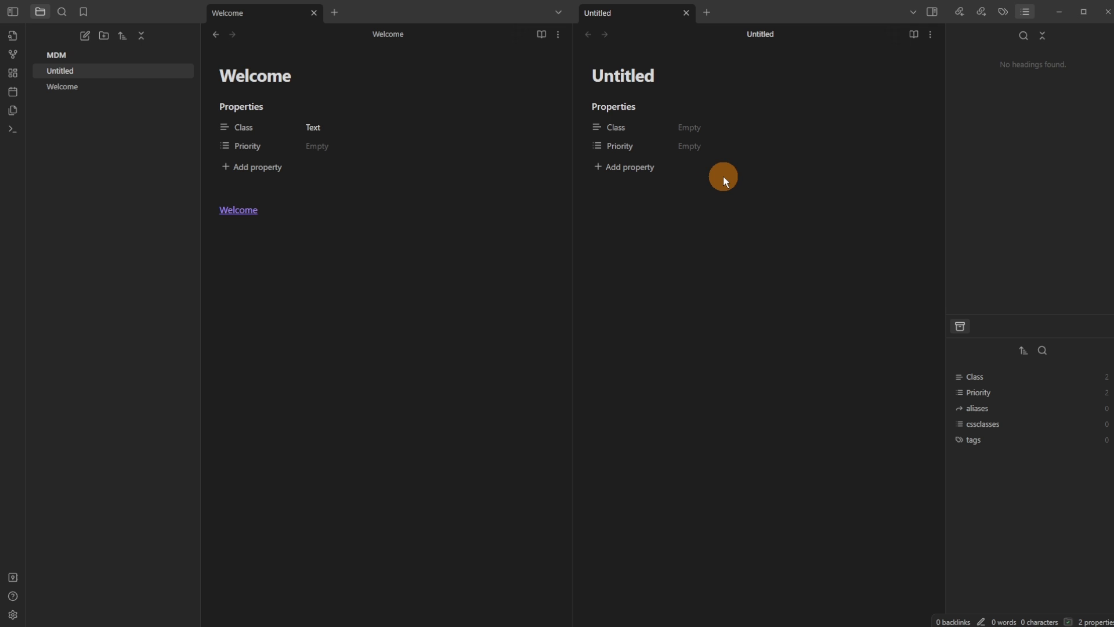
left_click(706, 148)
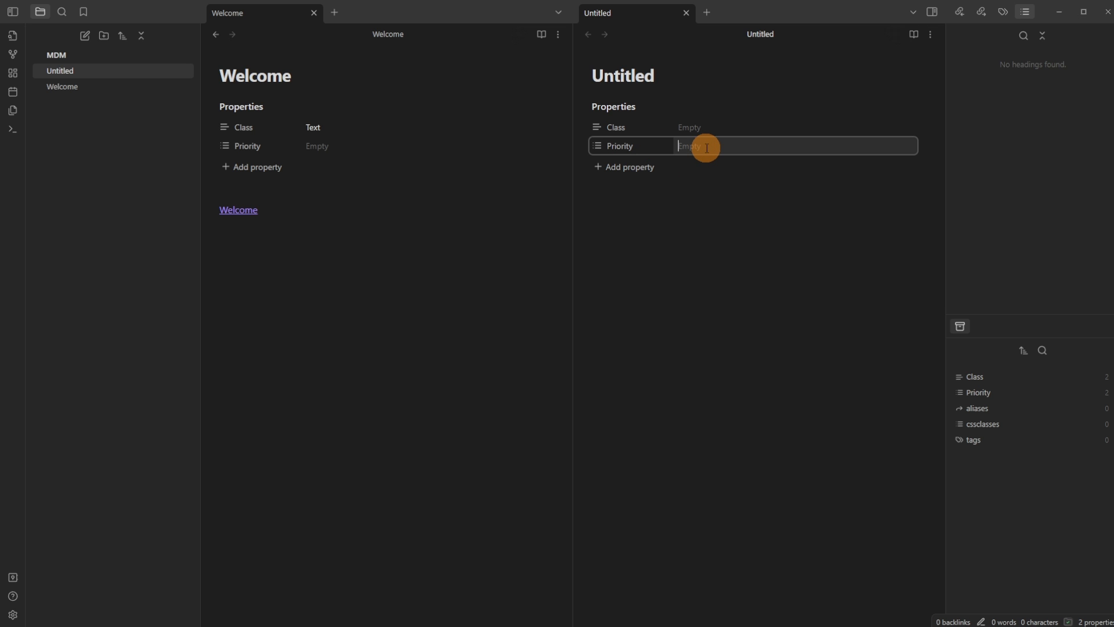
type("first")
type("second")
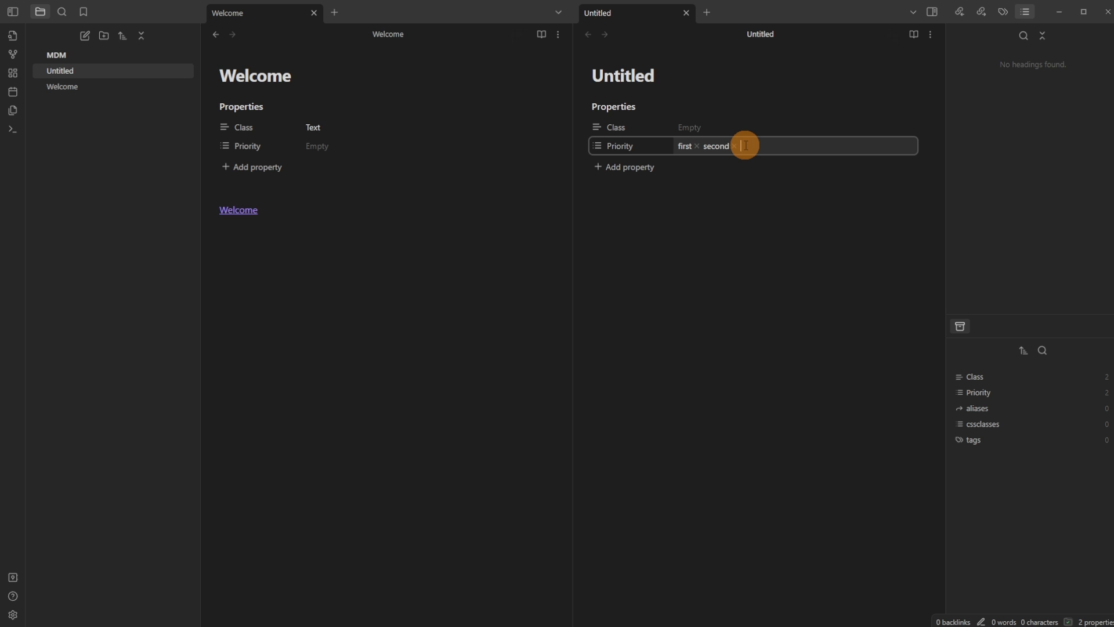
left_click(726, 229)
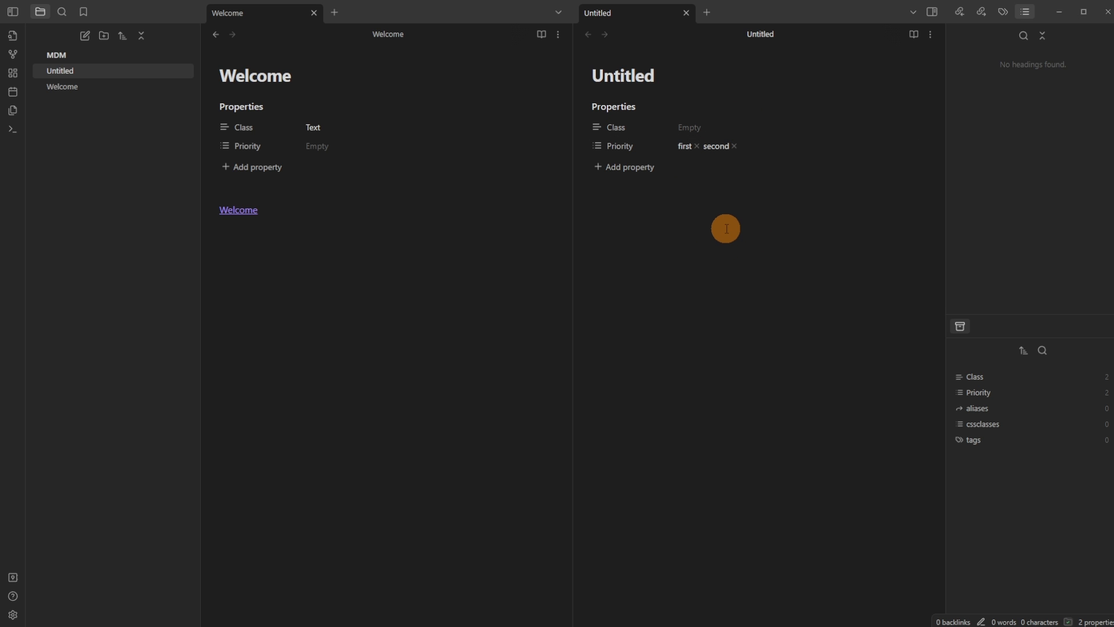
left_click(698, 123)
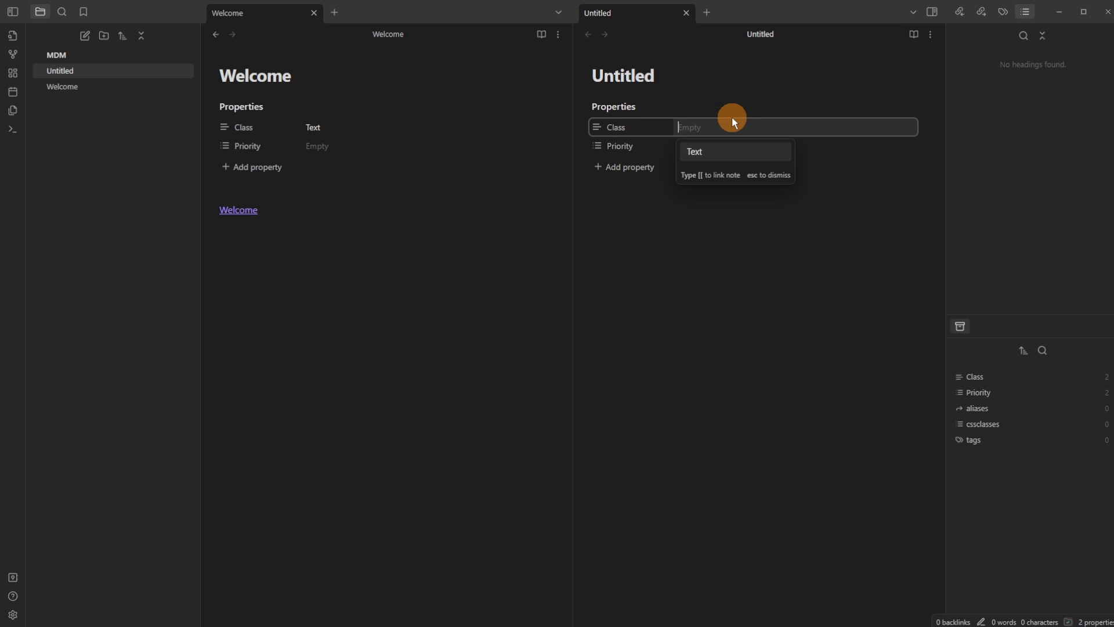
type("first")
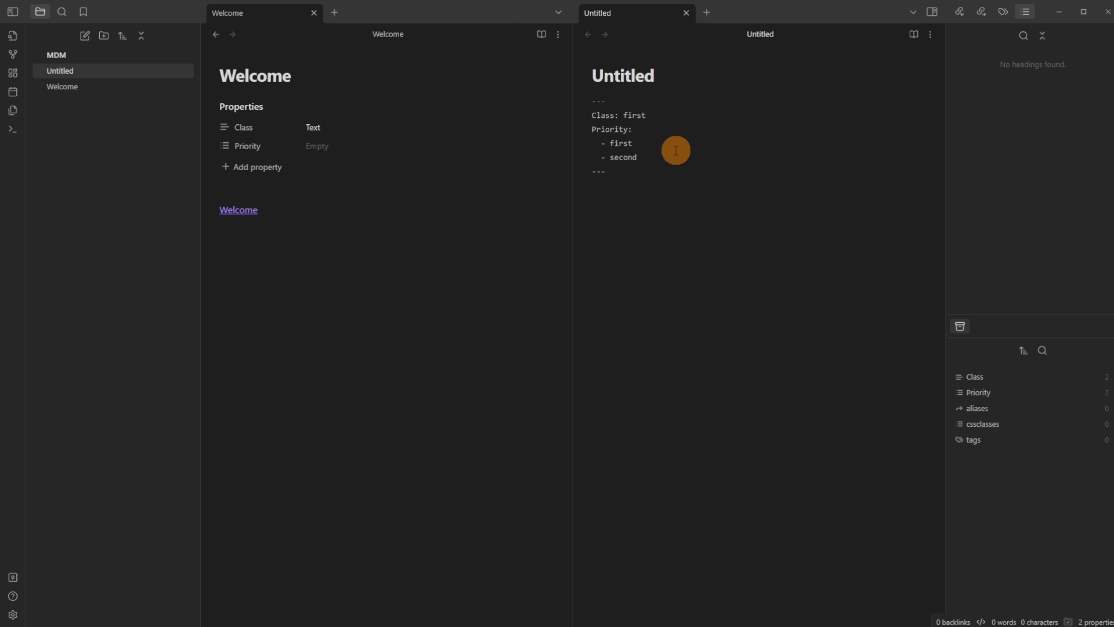
Examine how the Class text value and the Priority list entries are written in the Untitled note's source mode
left_click(647, 129)
left_click(665, 114)
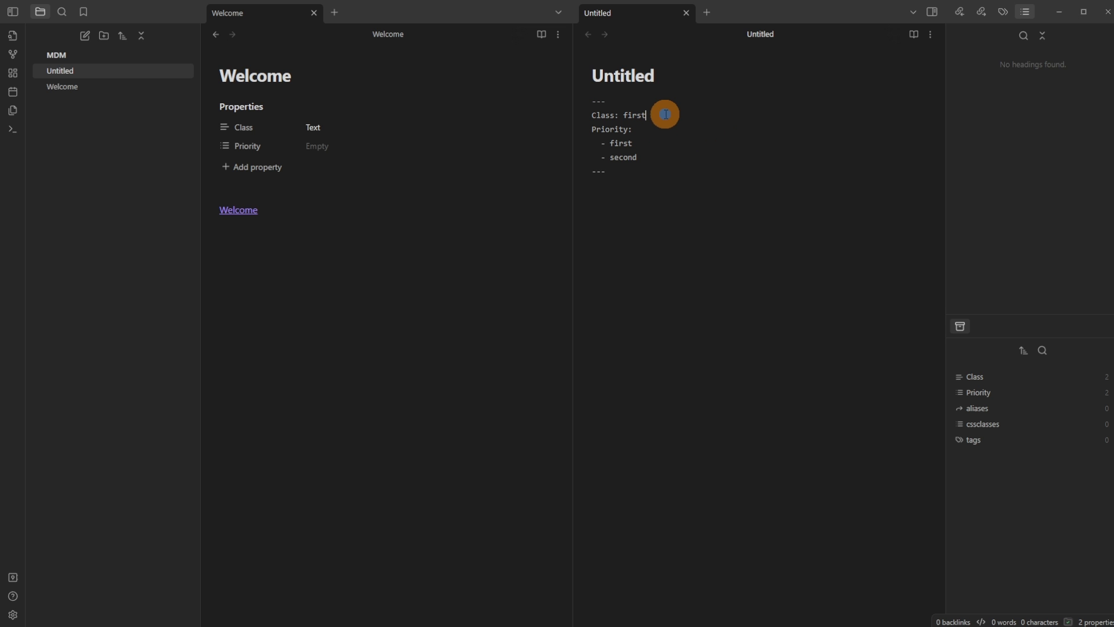
double_click(633, 115)
left_click_drag(633, 129, 559, 124)
left_click_drag(651, 157, 540, 142)
left_click(636, 213)
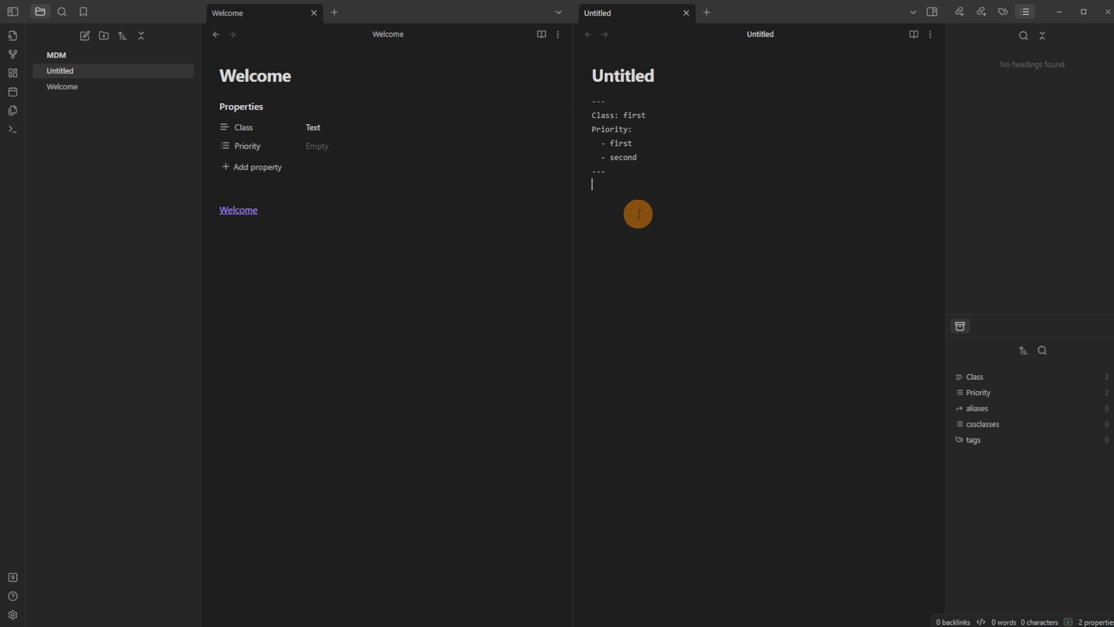
Add a property named Done to the Untitled note and set its type to Checkbox
key("ctrl+semicolon")
type("Done")
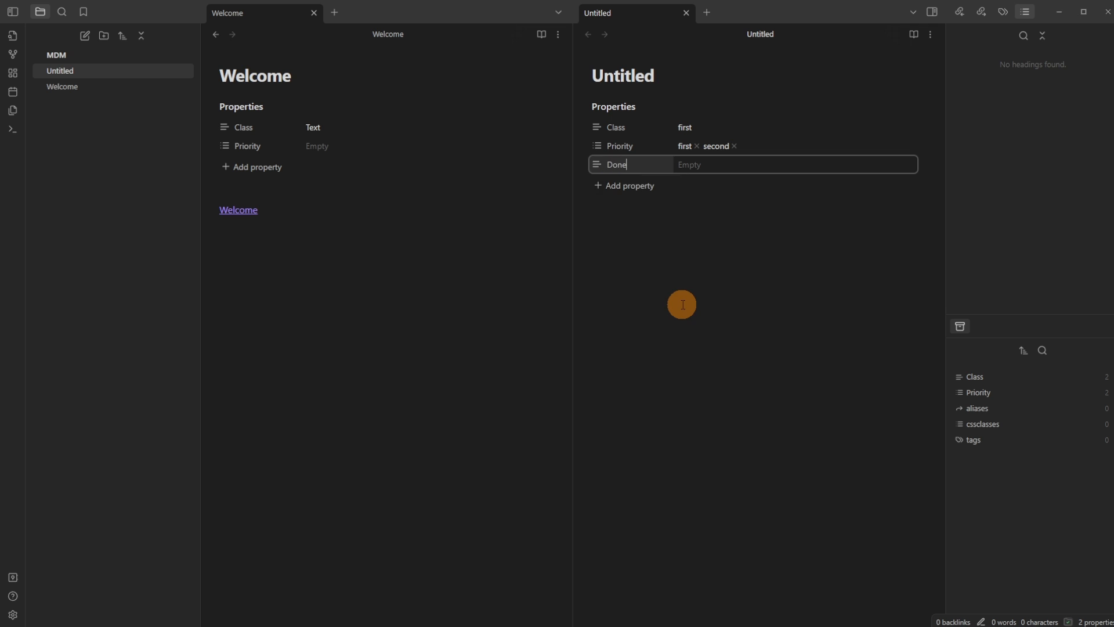
key("Return")
left_click(597, 166)
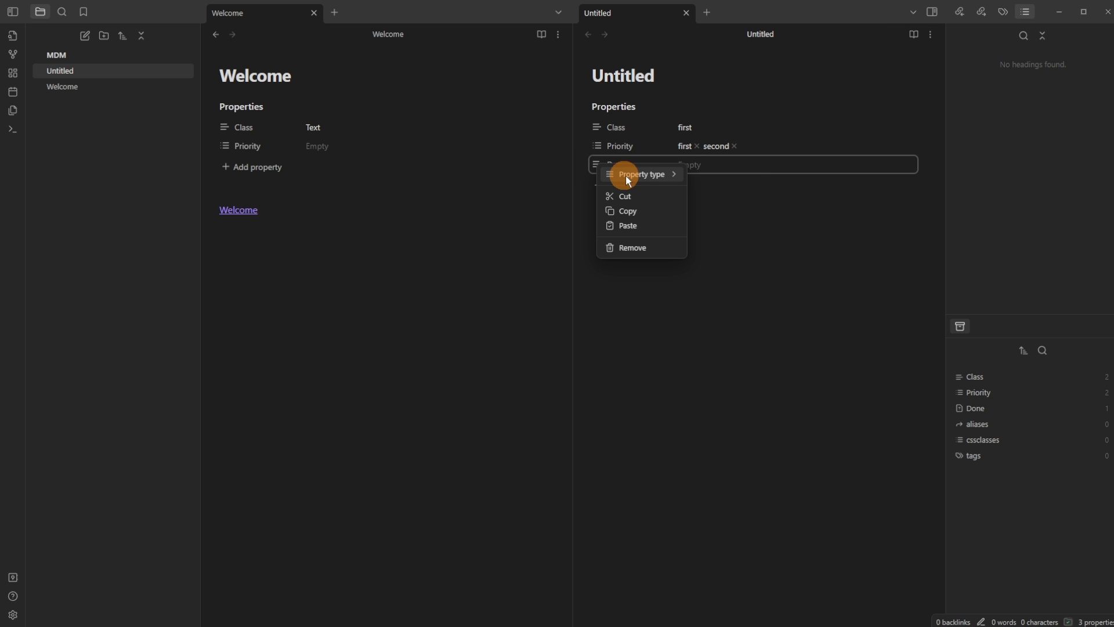
mouse_move(653, 175)
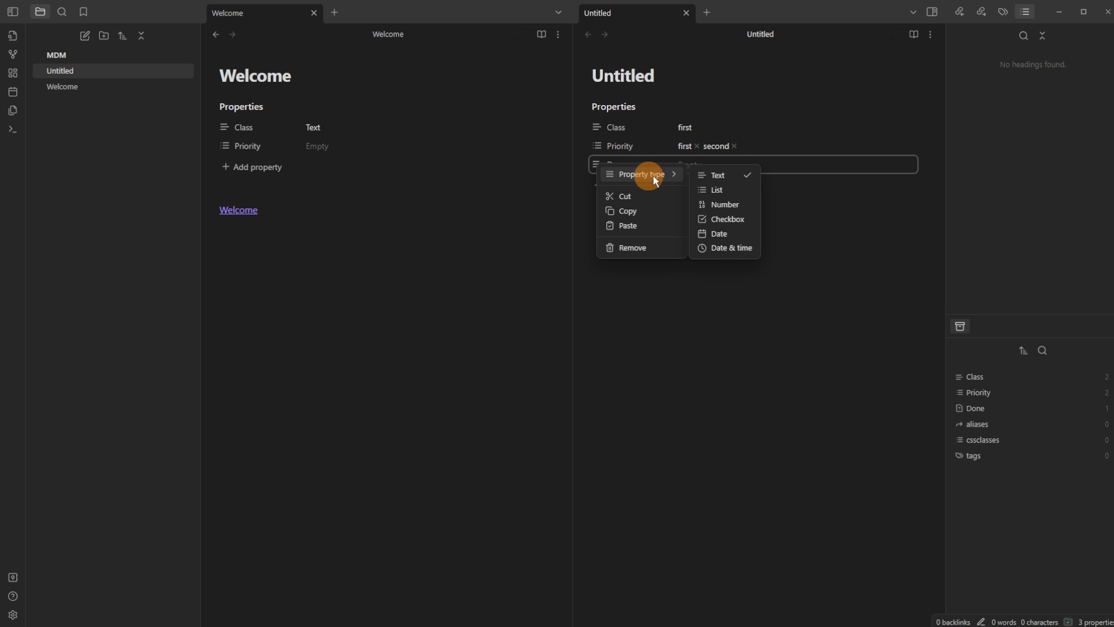
left_click(734, 218)
Check in source mode how the unset Done property is written, and return the Untitled note to live preview
left_click(930, 34)
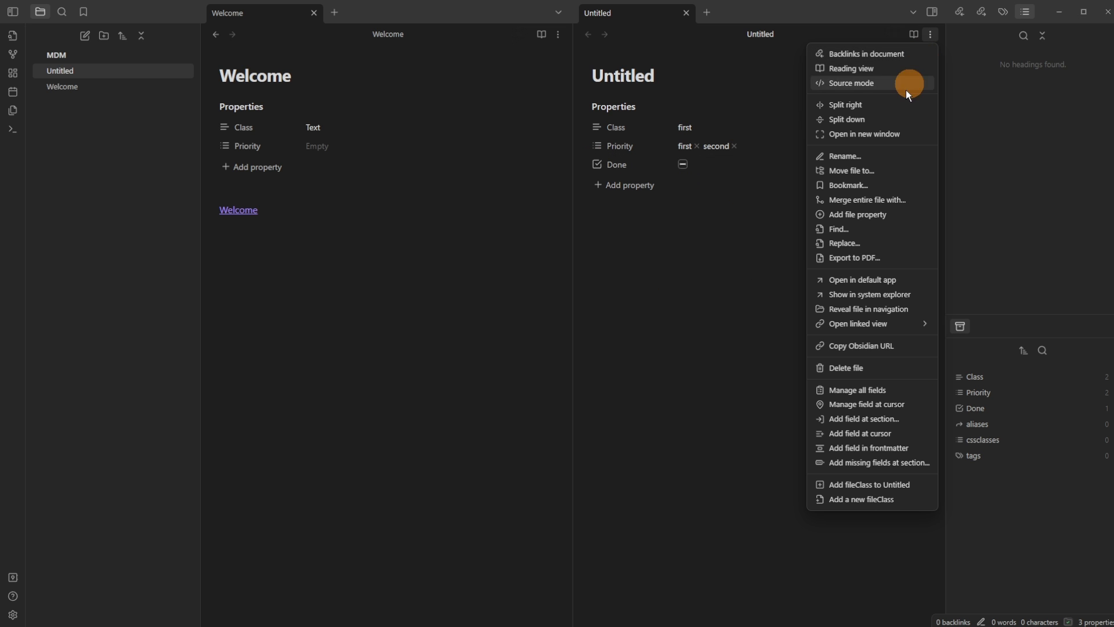
left_click(874, 85)
left_click(646, 173)
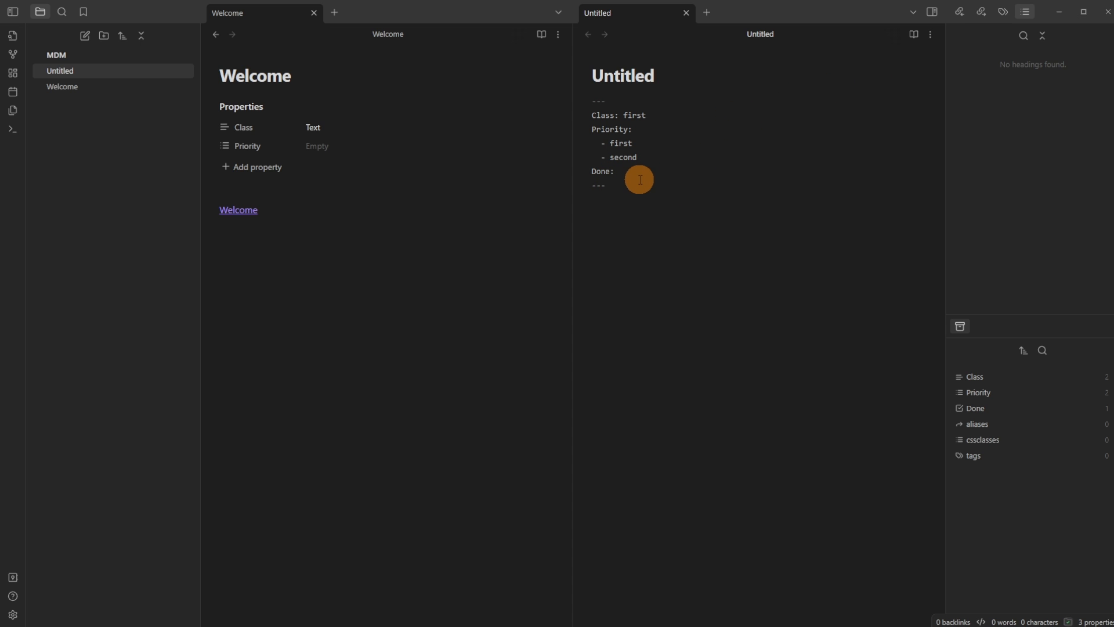
left_click(932, 34)
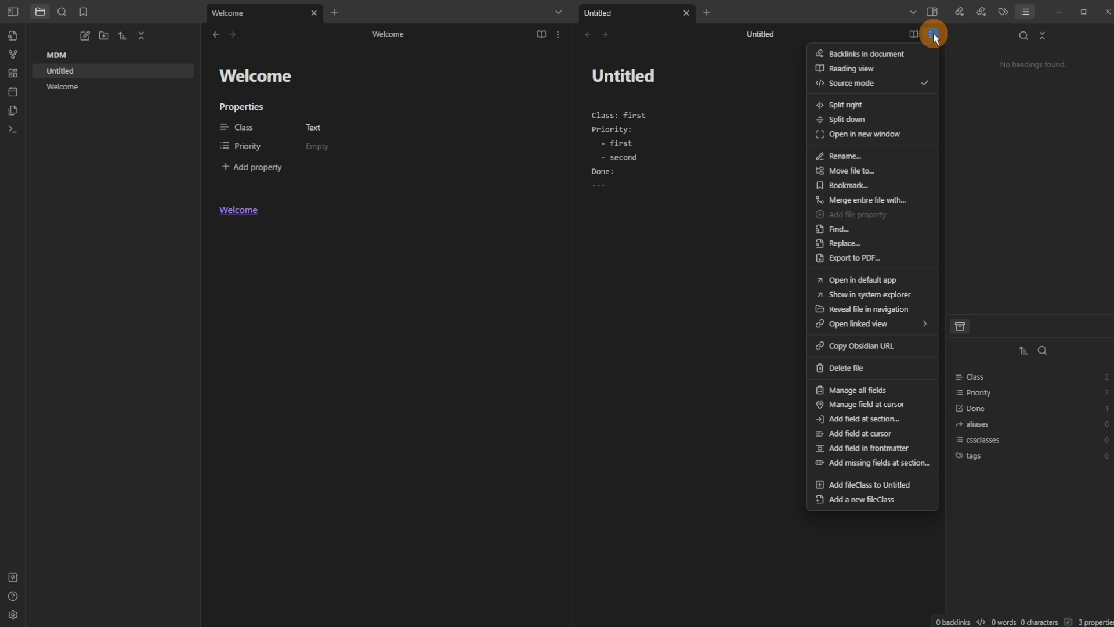
left_click(909, 86)
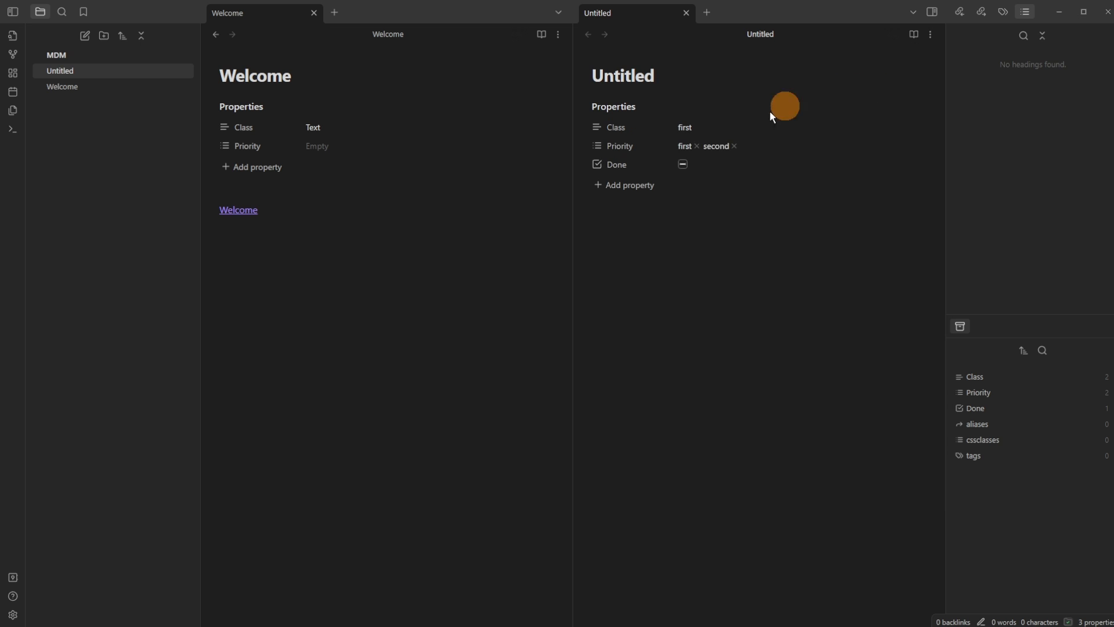
Tick the Done checkbox and check its value in source mode, returning to live preview
left_click(684, 165)
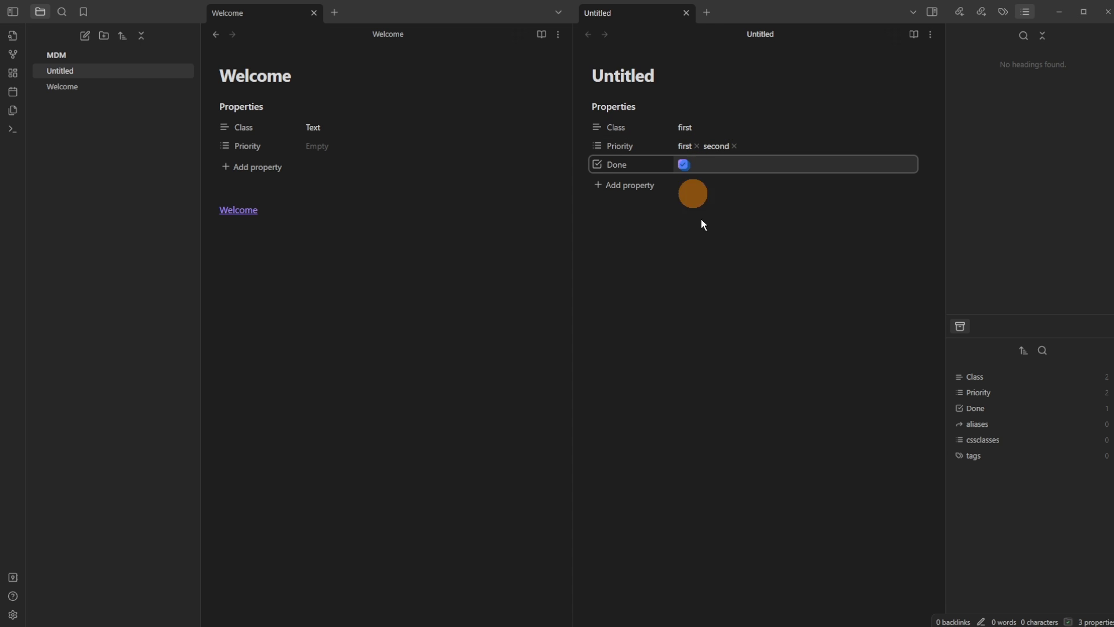
left_click(931, 34)
left_click(889, 82)
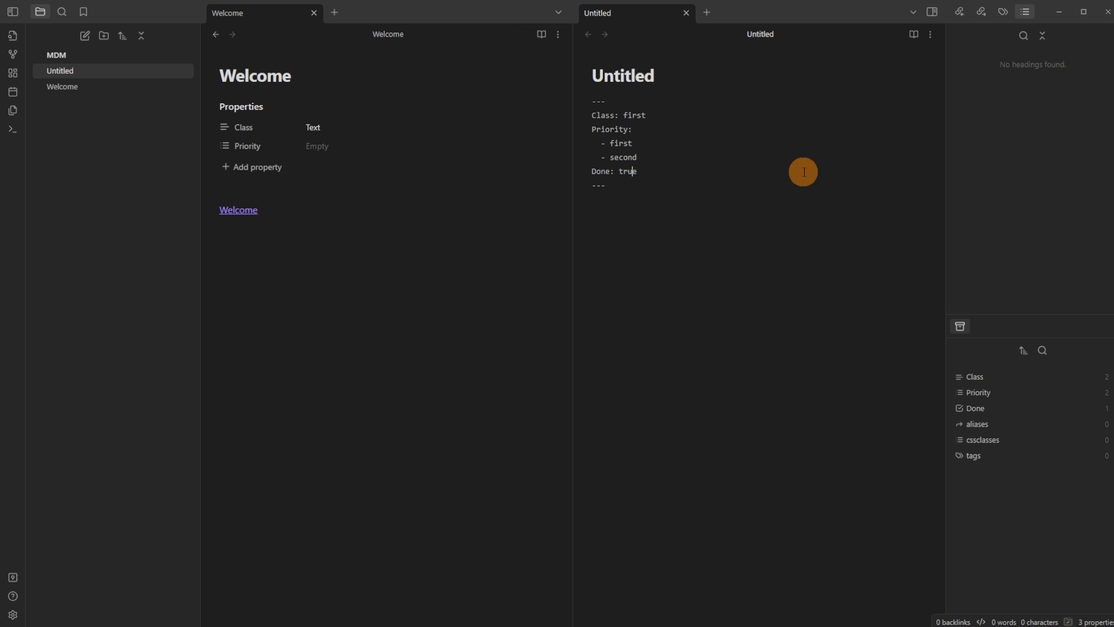
left_click(931, 34)
left_click(888, 83)
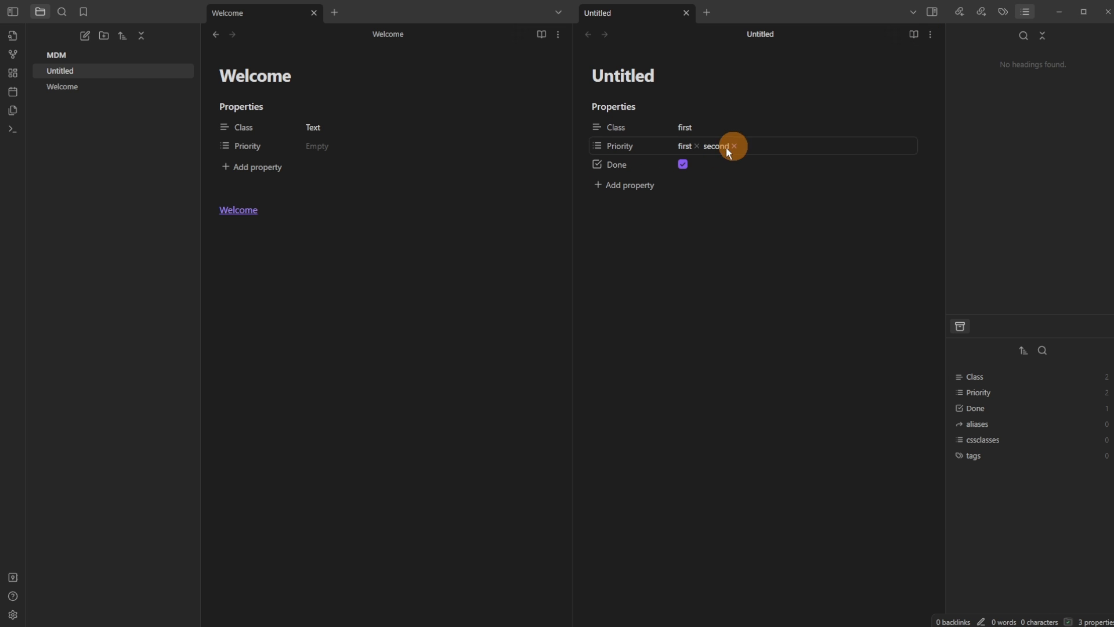
Untick the Done checkbox and inspect its value in source mode before returning to live preview
left_click(682, 165)
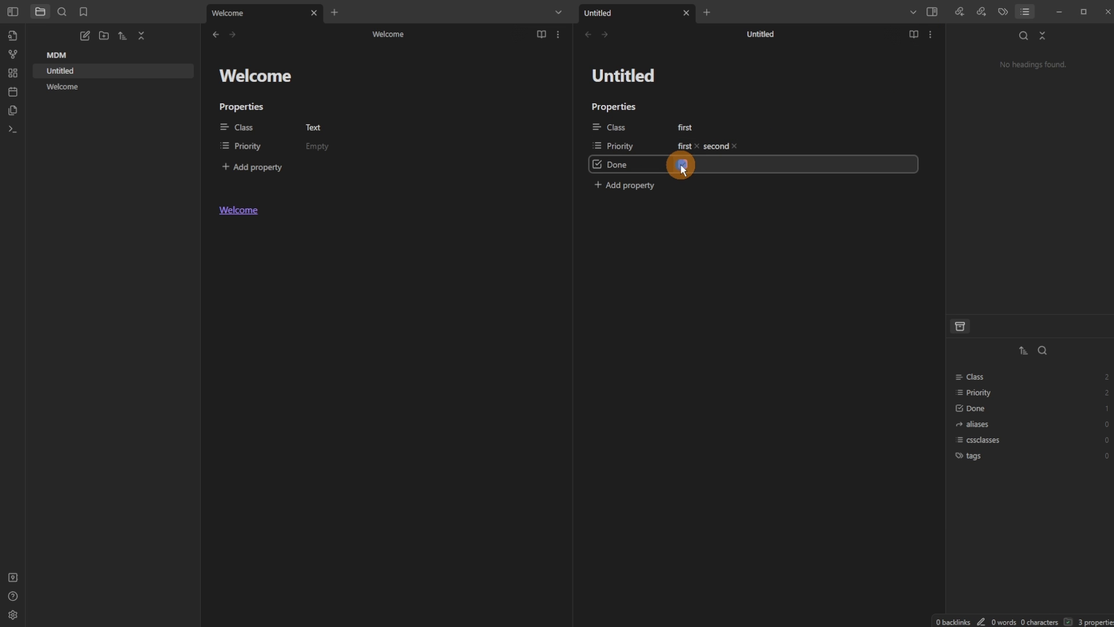
left_click(931, 34)
left_click(890, 83)
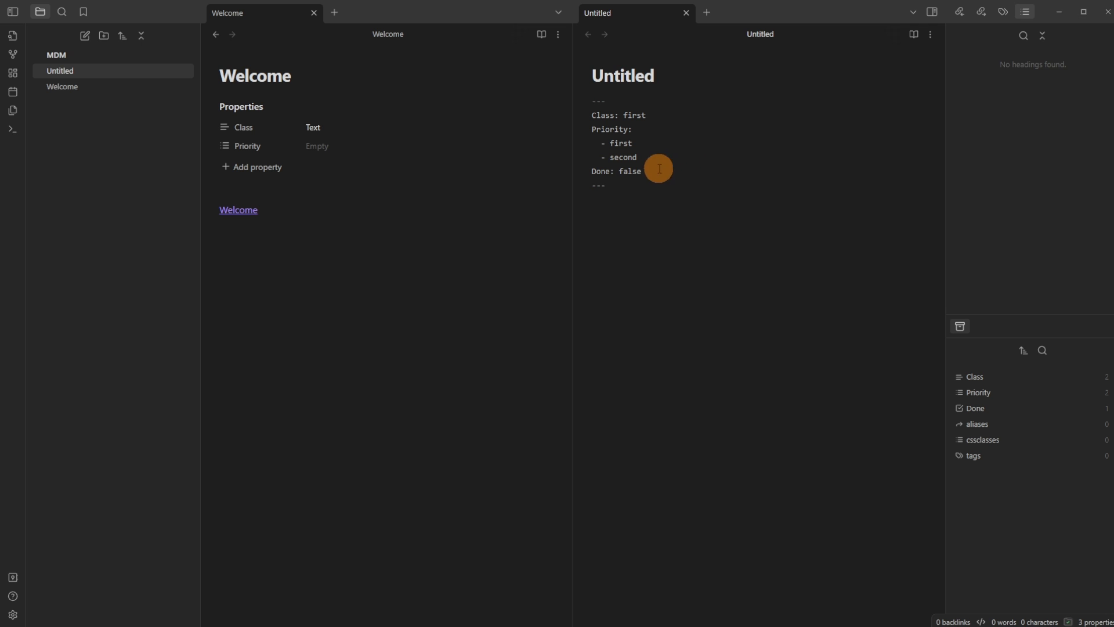
left_click(930, 34)
left_click(889, 82)
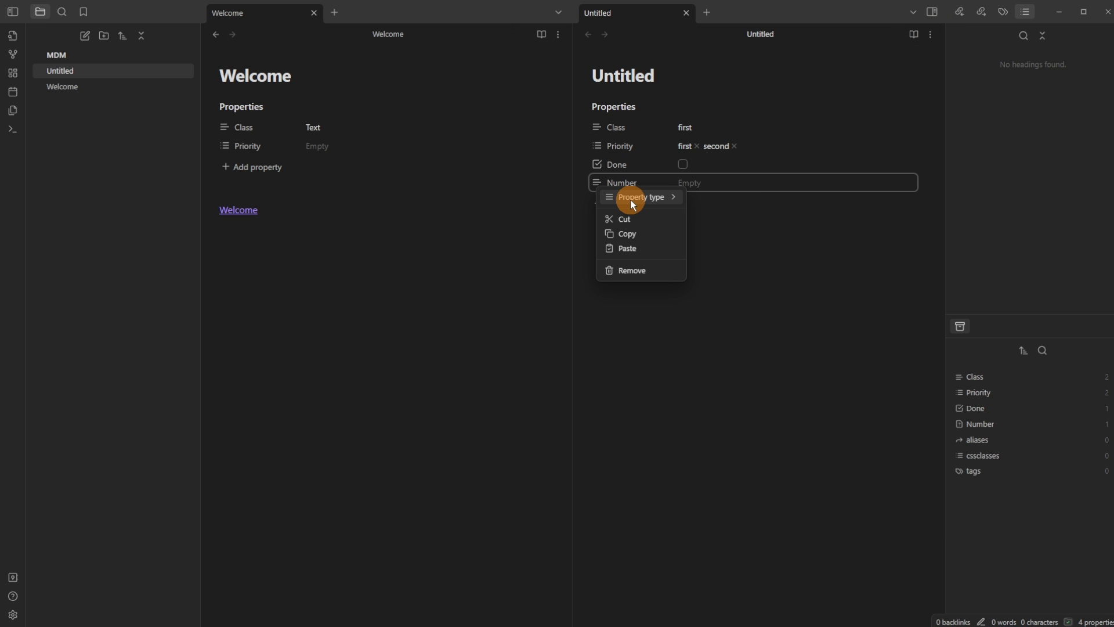
Set the Untitled note's Number property to the Number type and give it the value 56634564
mouse_move(633, 202)
left_click(735, 232)
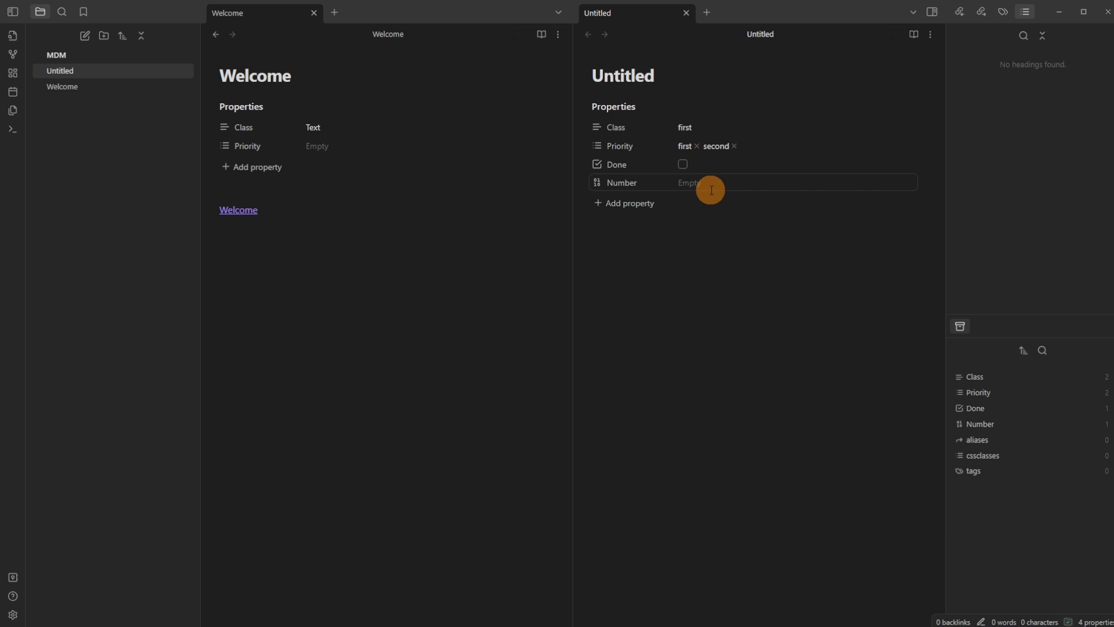
left_click(716, 184)
type("e")
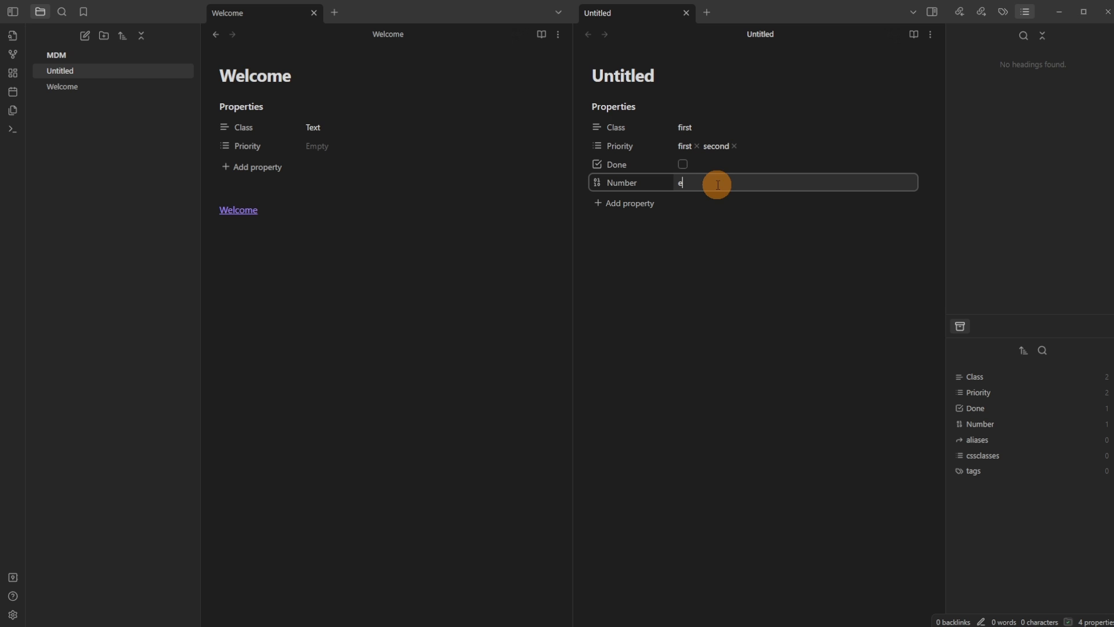
left_click(691, 254)
left_click(715, 181)
key("BackSpace")
type("56634564")
left_click(706, 249)
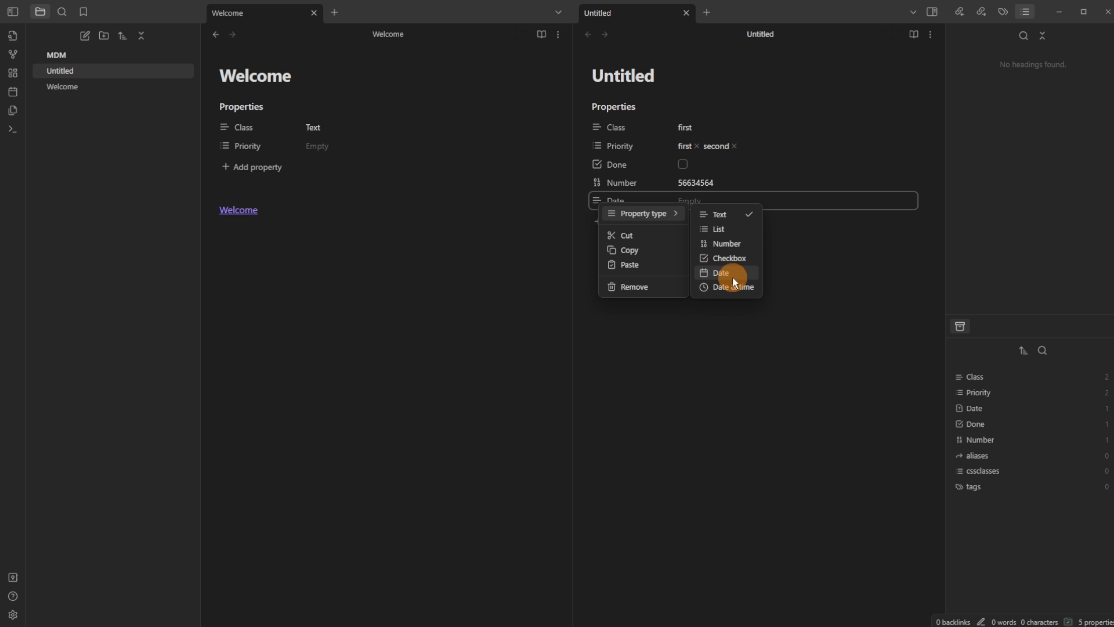
Add a Date property of type Date to the Untitled note and set it to 07/09/2023
left_click(726, 274)
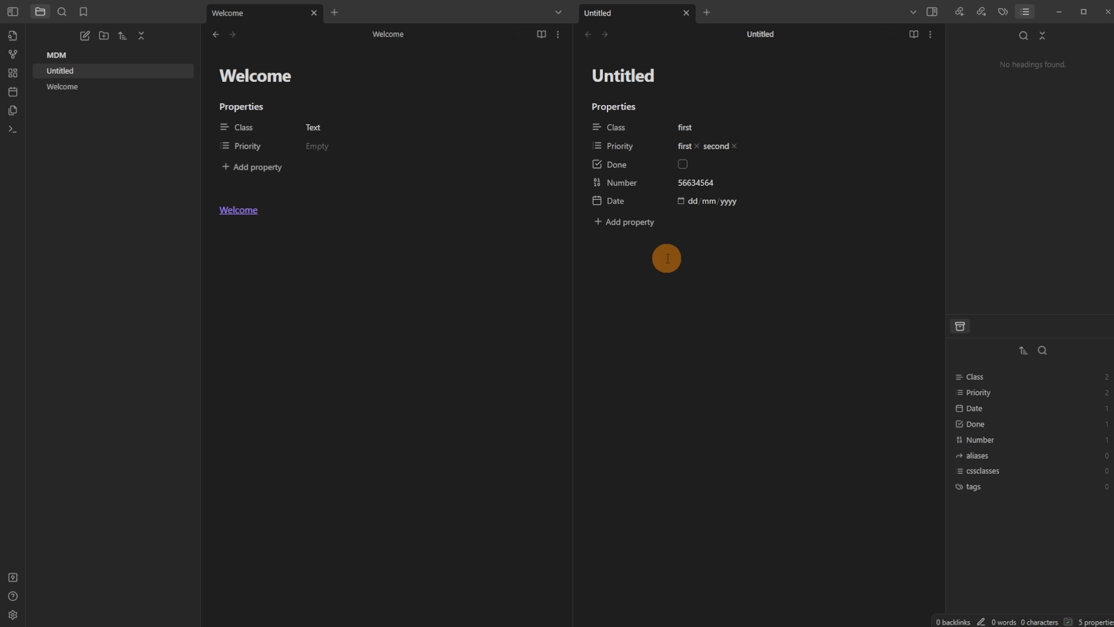
left_click(681, 201)
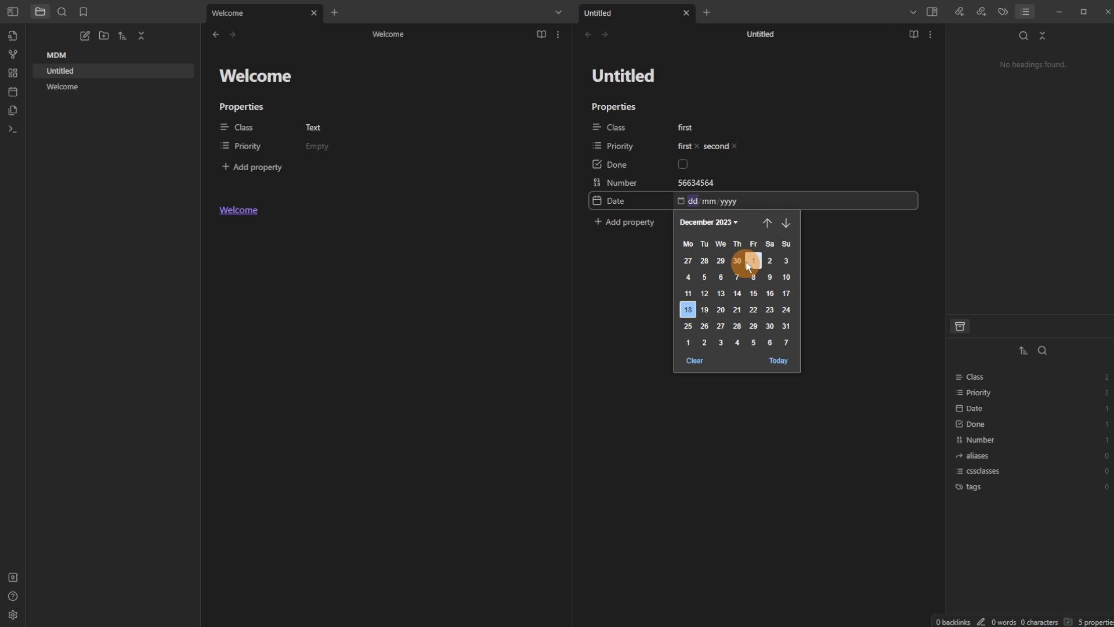
left_click(765, 223)
left_click(765, 222)
left_click(765, 222)
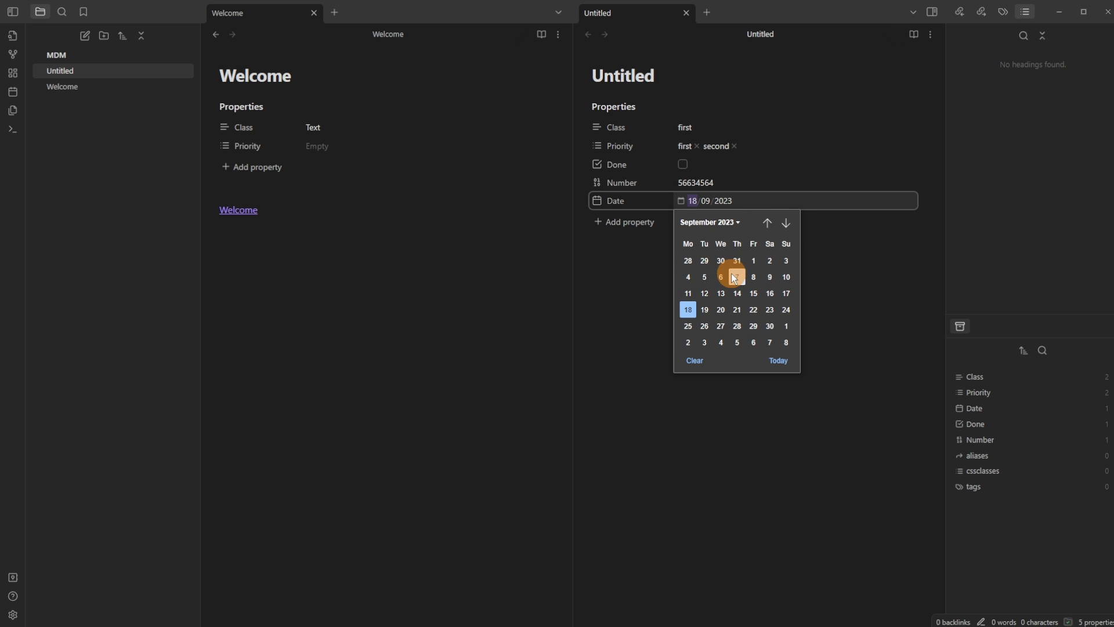
left_click(734, 278)
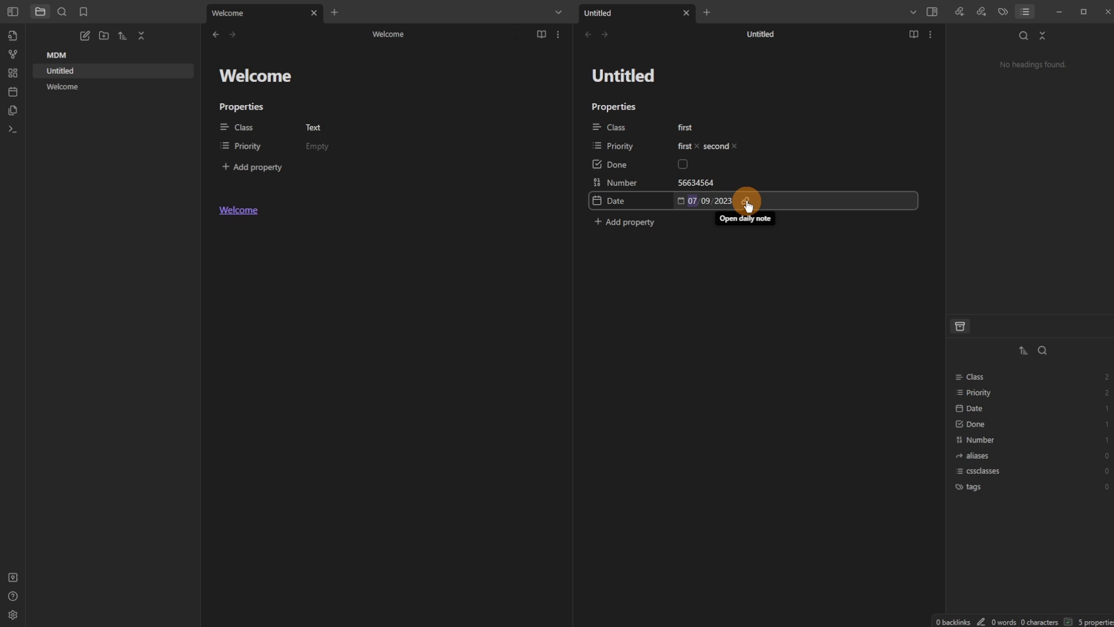
Change the Untitled note's Date property type to Date & time and set its time to 04:56
left_click(597, 201)
mouse_move(638, 214)
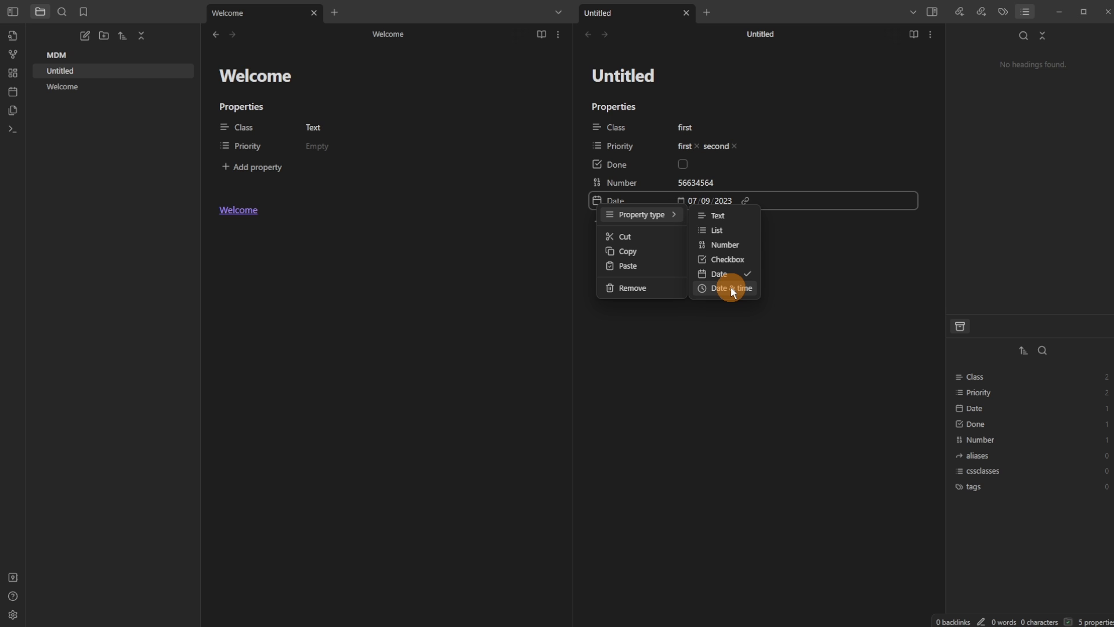
left_click(732, 288)
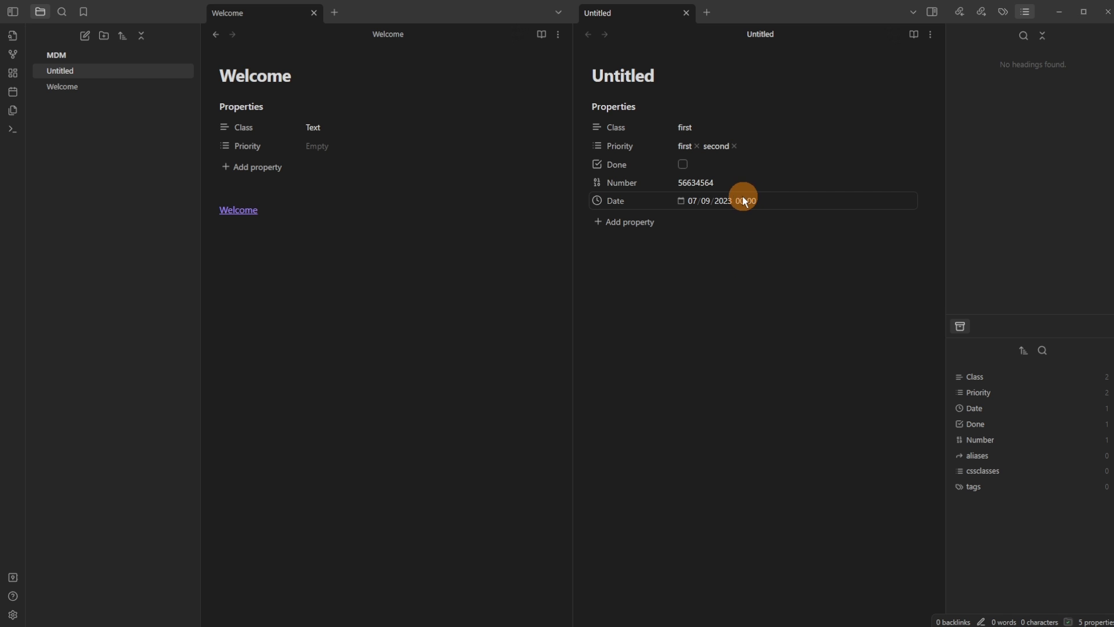
left_click(681, 201)
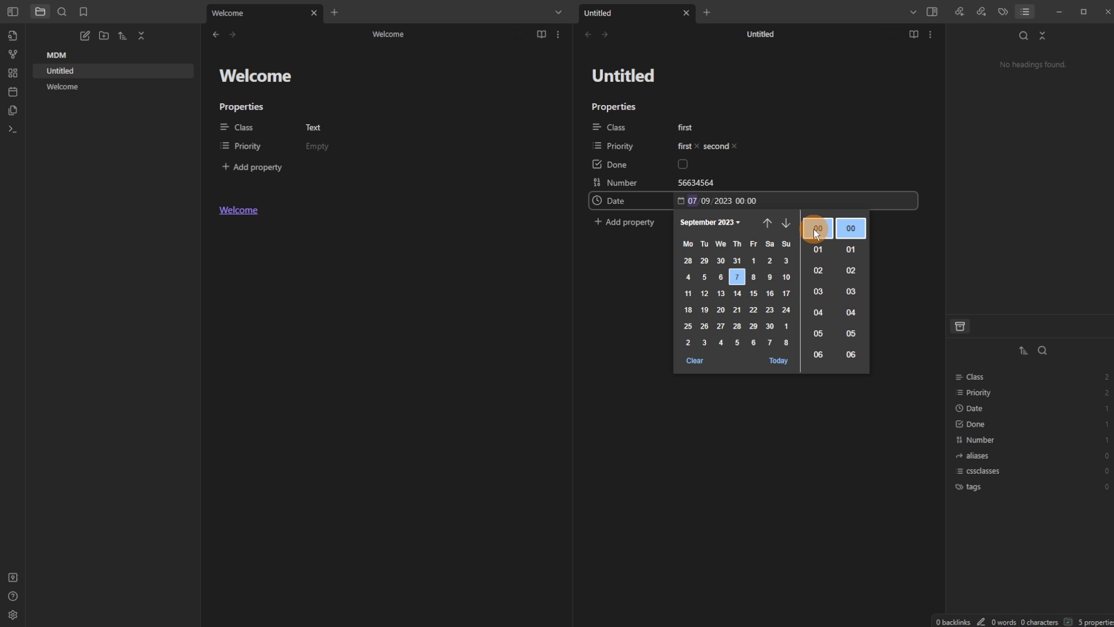
left_click(817, 312)
scroll(851, 333, "down", 15)
left_click(850, 333)
left_click(761, 383)
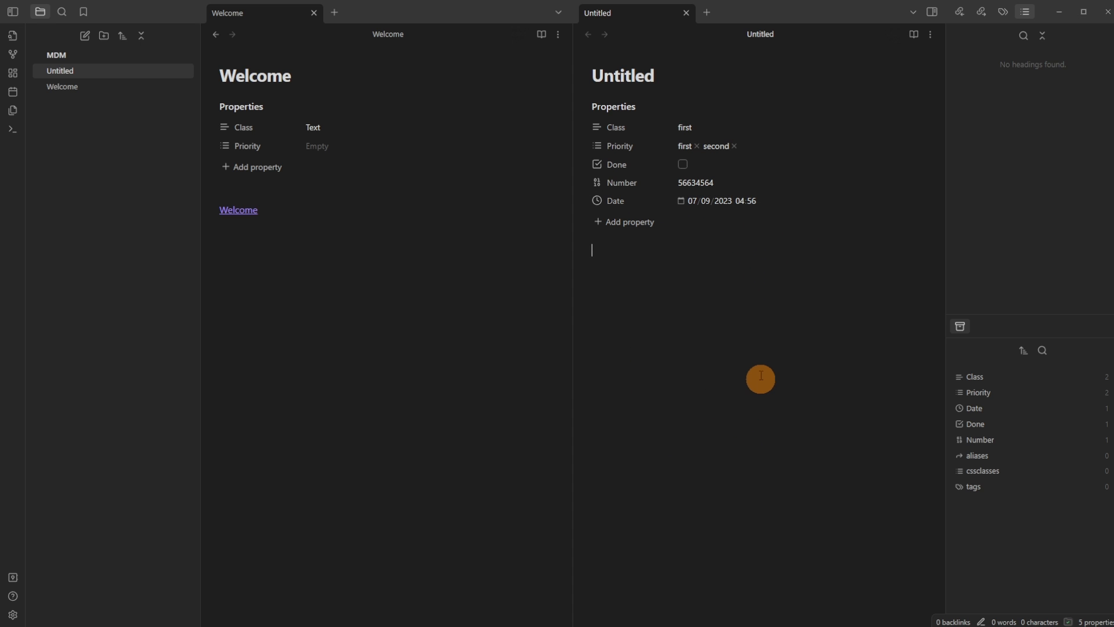
Check in source mode how the Untitled note's properties are written, and return the note to live preview
left_click_drag(718, 217, 578, 93)
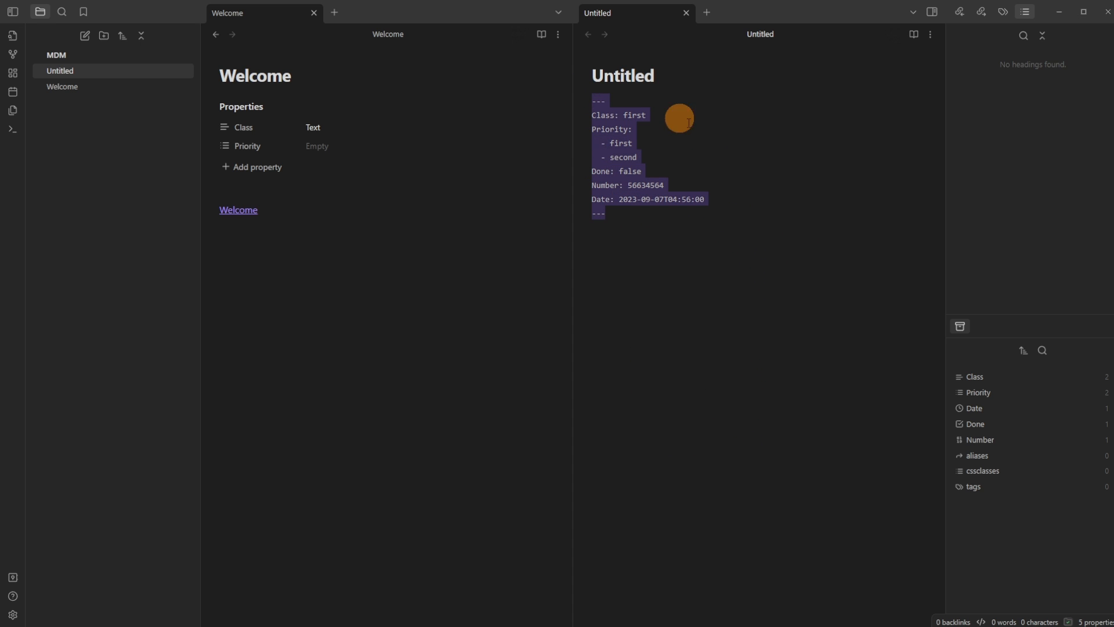
left_click(705, 140)
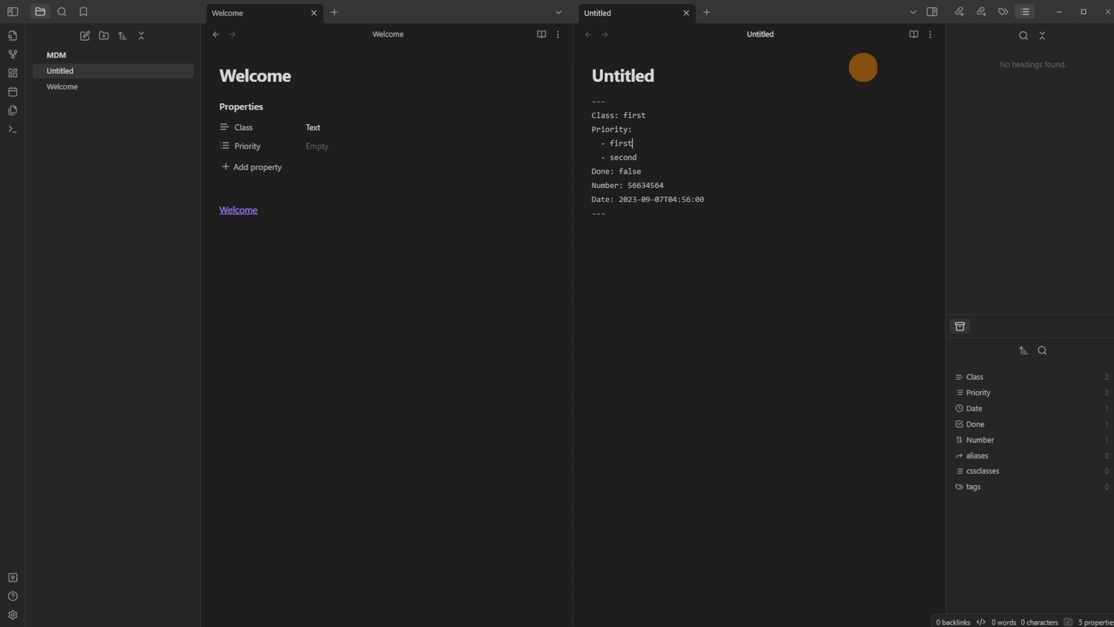
left_click(938, 34)
left_click(902, 82)
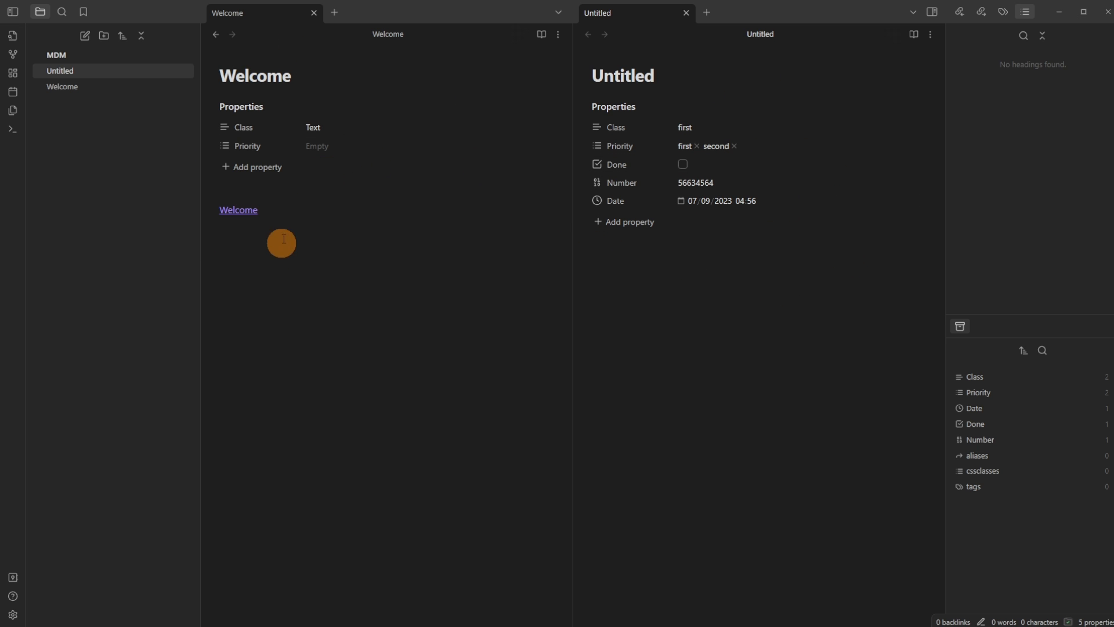
Add the existing Done, Number and Date properties to the Welcome note
left_click(254, 190)
key("ctrl+;")
left_click(303, 189)
left_click(246, 183)
left_click(277, 207)
left_click(256, 201)
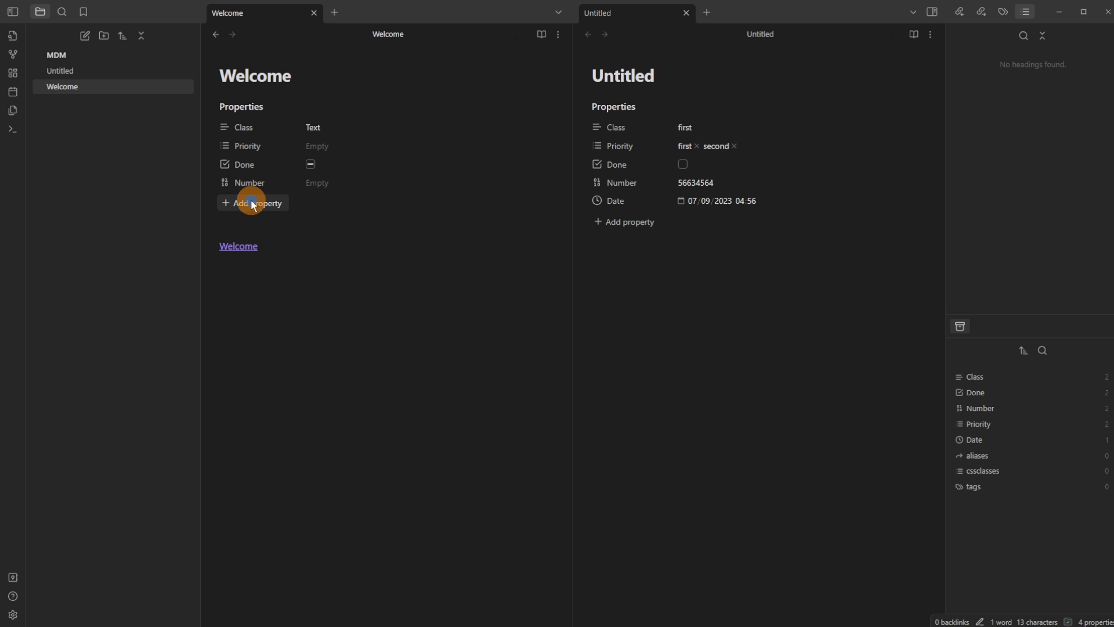
left_click(272, 224)
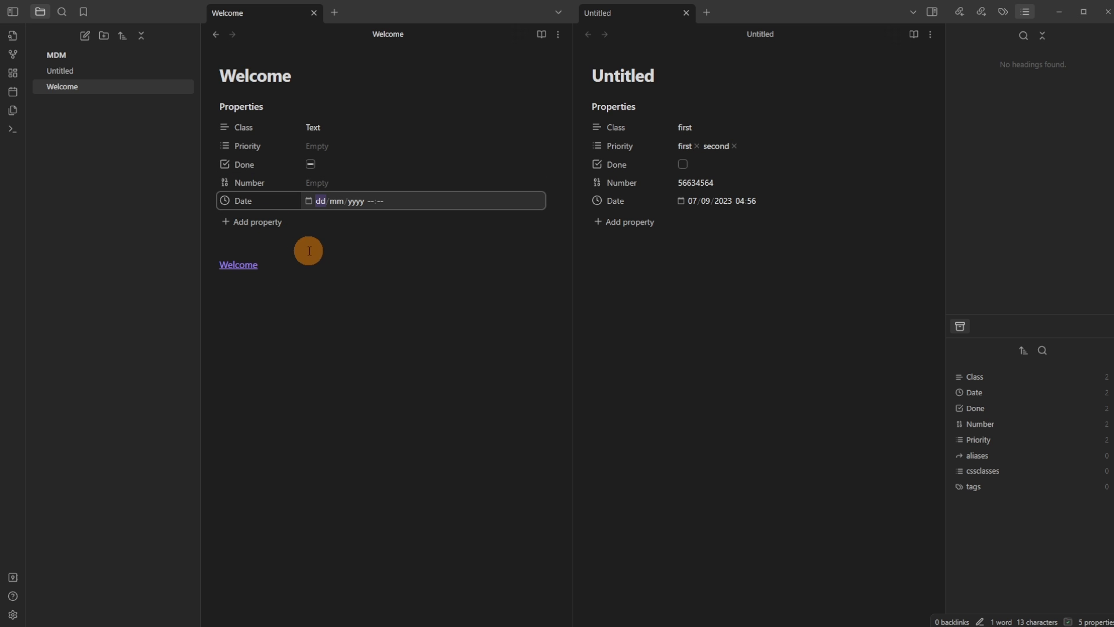
left_click(300, 234)
Assign the suggested values first and second to the Welcome note's Priority property
left_click(325, 145)
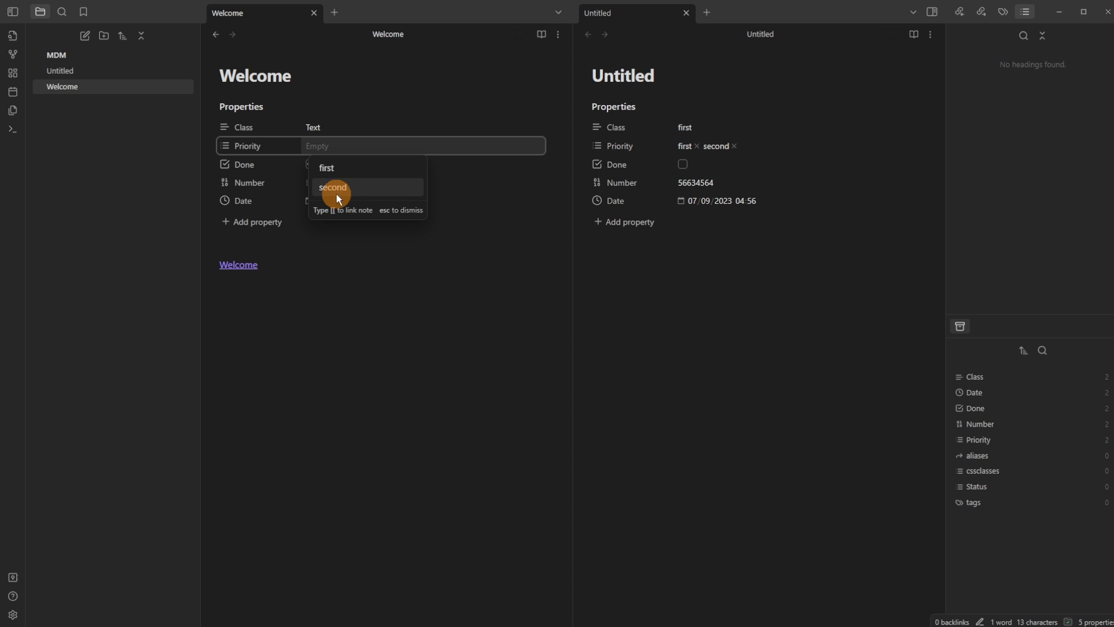
left_click(346, 169)
left_click(389, 167)
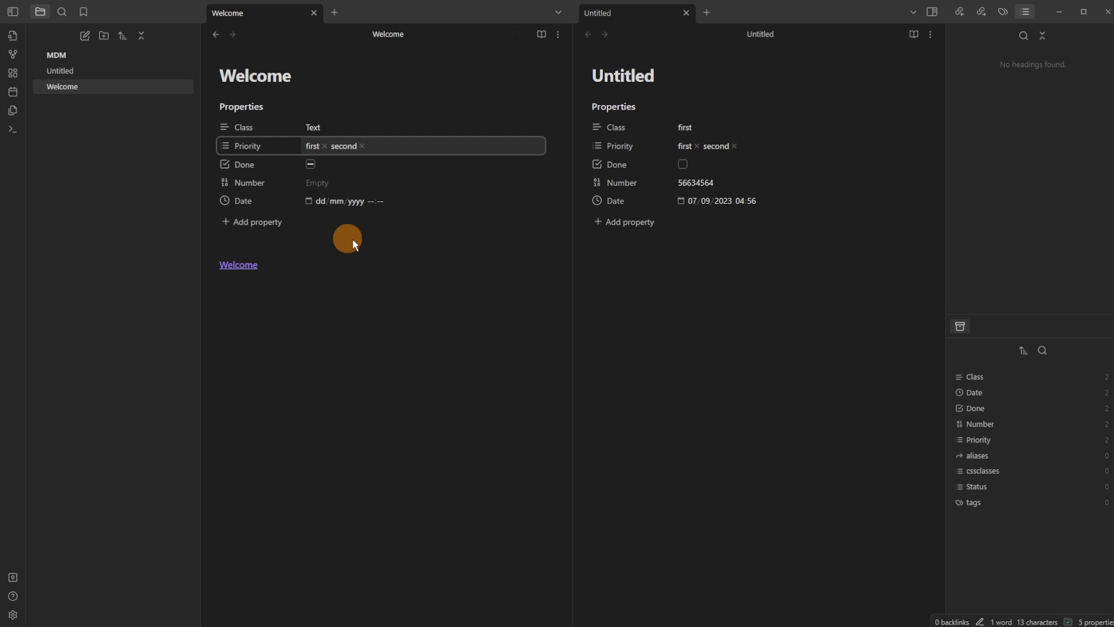
left_click(303, 246)
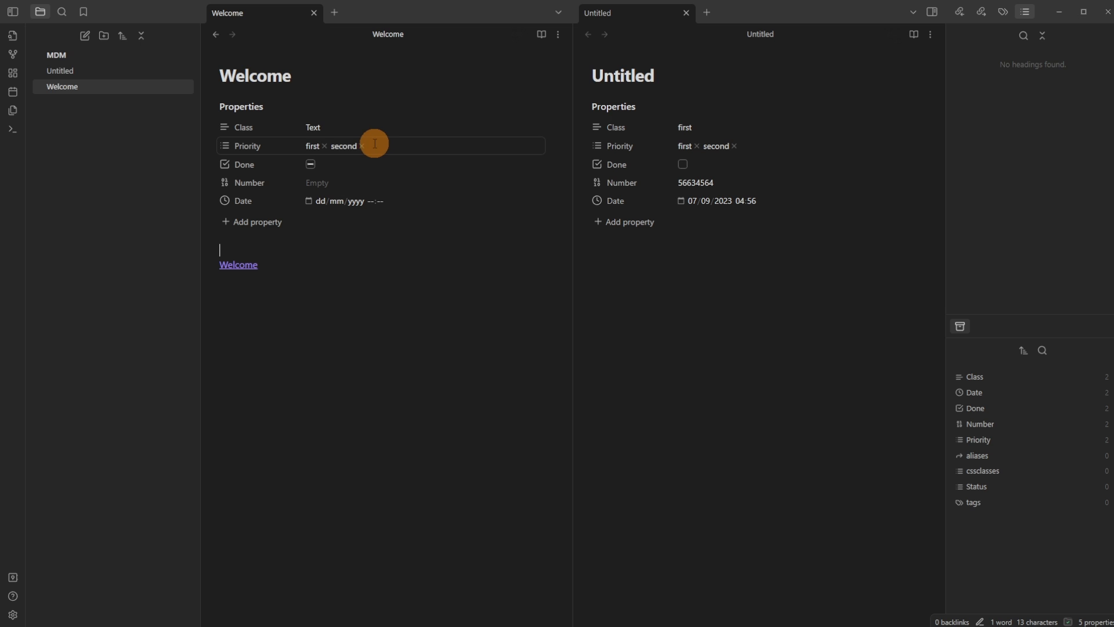
Replace the value first in the Welcome note's Priority property with a link to the Untitled note
left_click(325, 146)
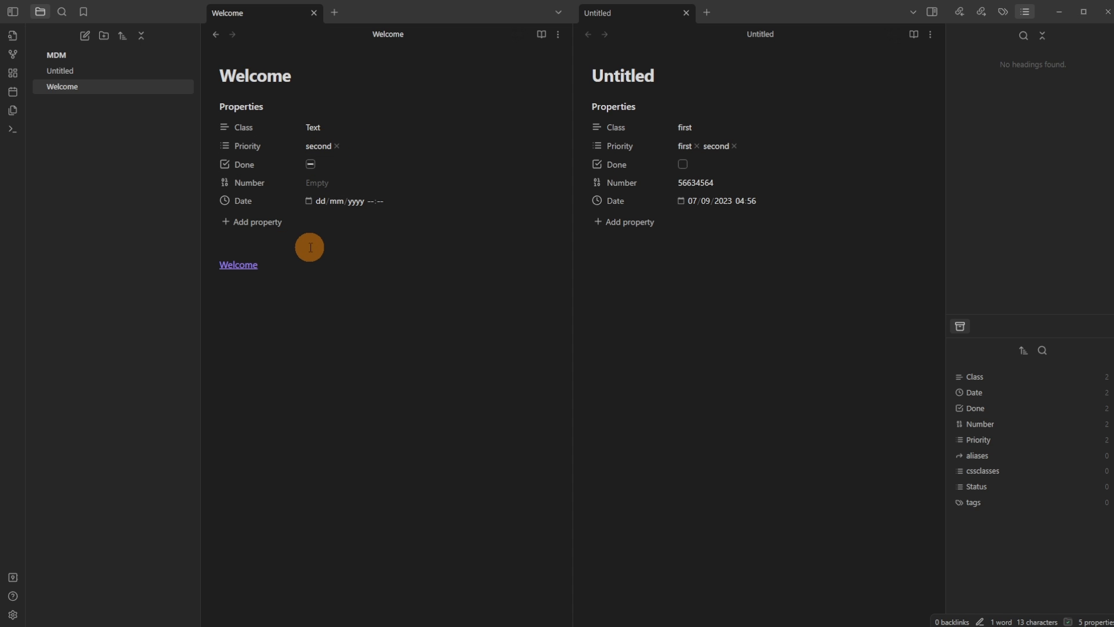
left_click(343, 141)
left_click(369, 185)
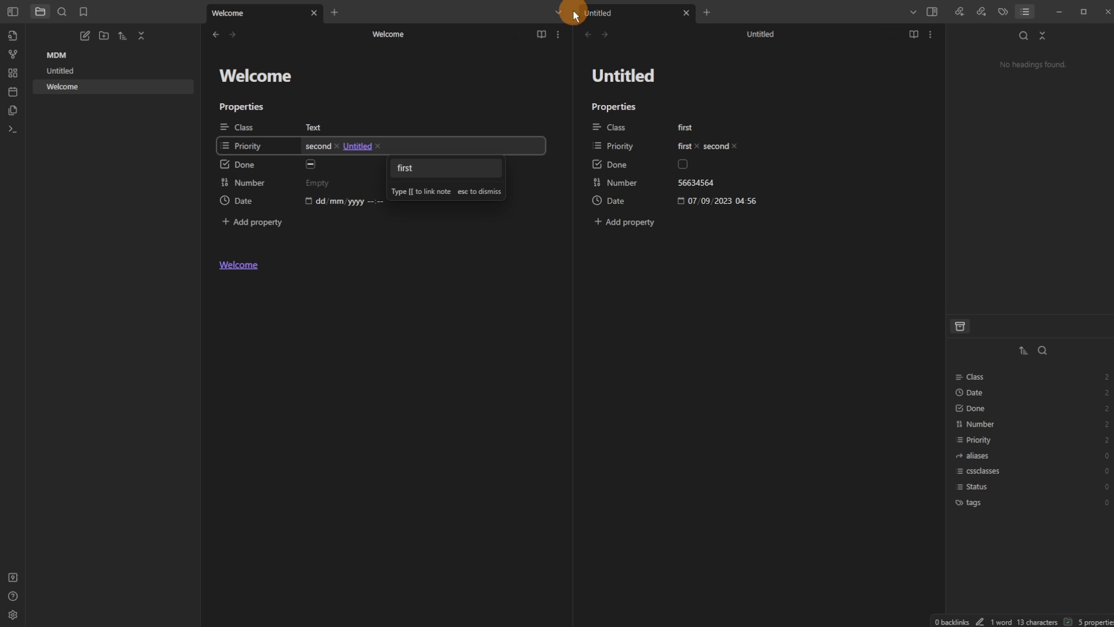
left_click(280, 245)
Rename the Untitled note as First and choose to always update internal links
double_click(624, 75)
type("First")
key("Return")
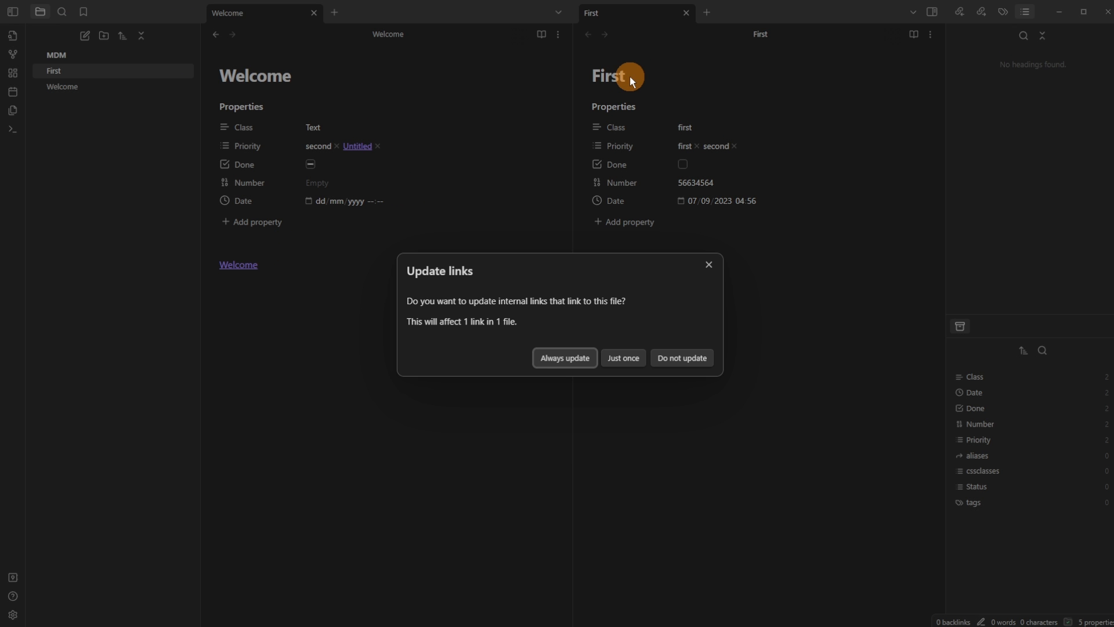
left_click(566, 355)
Create a note named Second and move the First note into its own pane between Welcome and Second
left_click(85, 36)
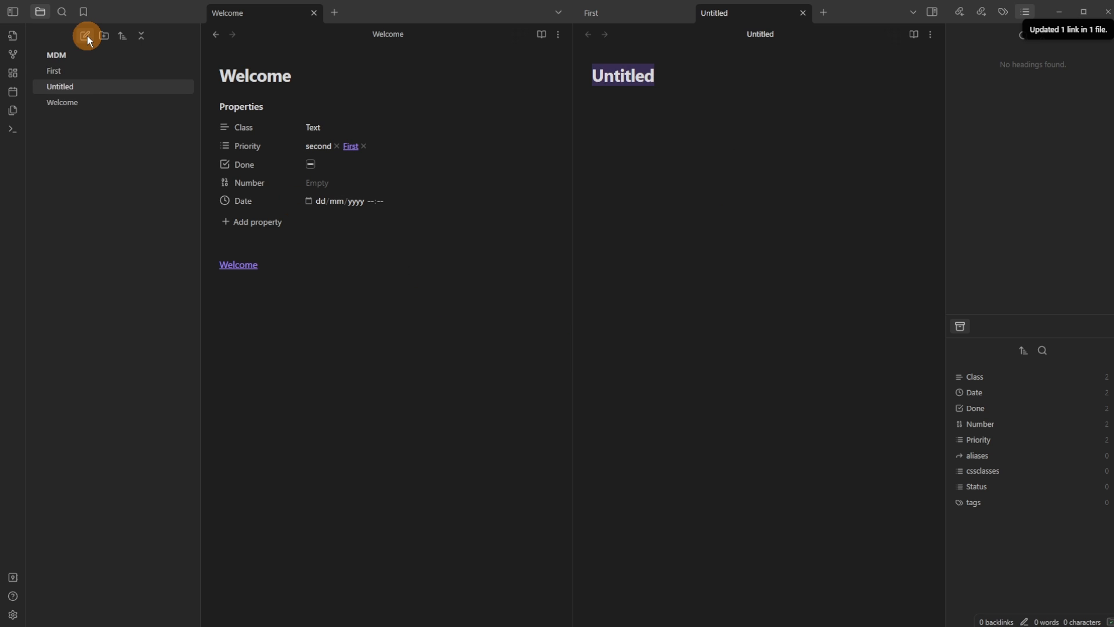
type("Second")
key("Return")
left_click(634, 12)
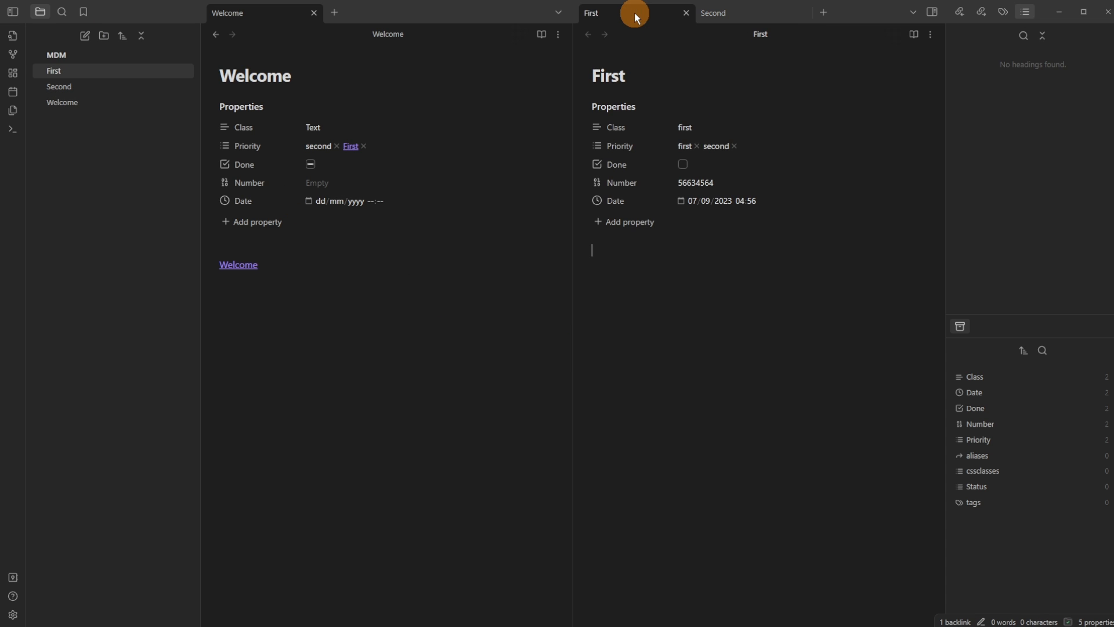
left_click_drag(634, 12, 385, 142)
Add a link to the Second note to the Welcome note's Priority property and review the remaining value suggestions
left_click(388, 150)
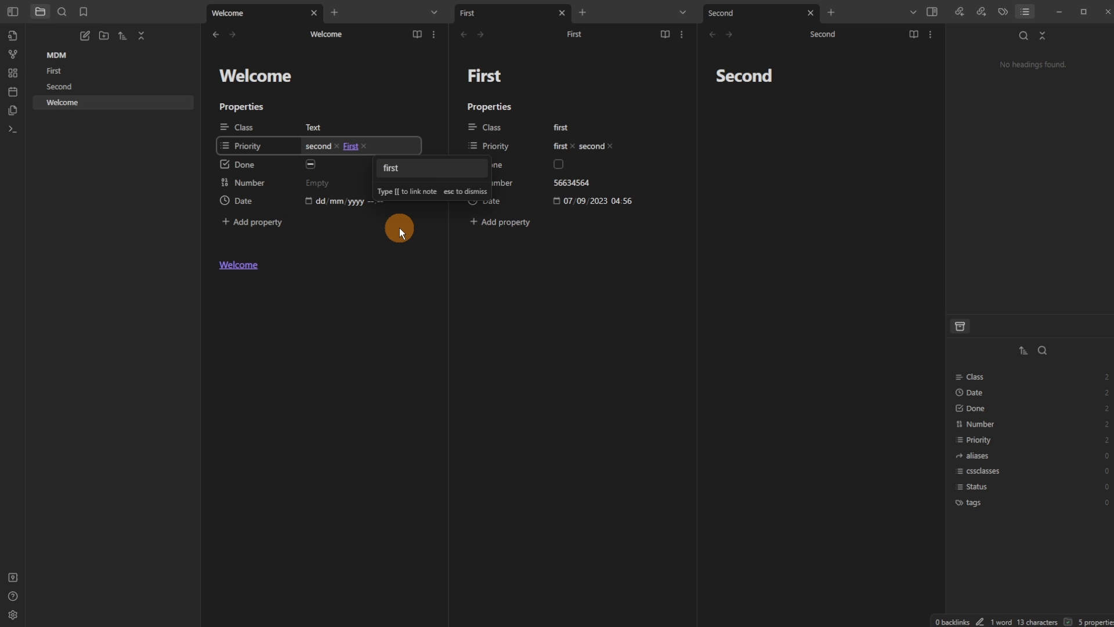
type("[[")
key("Down")
key("Down")
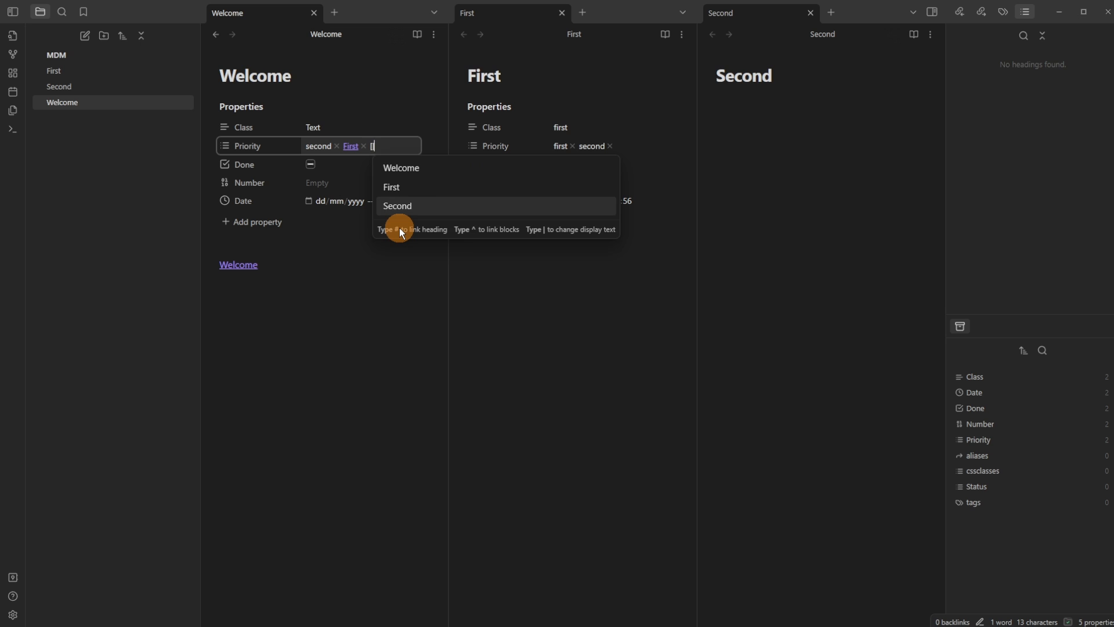
key("Return")
left_click(321, 247)
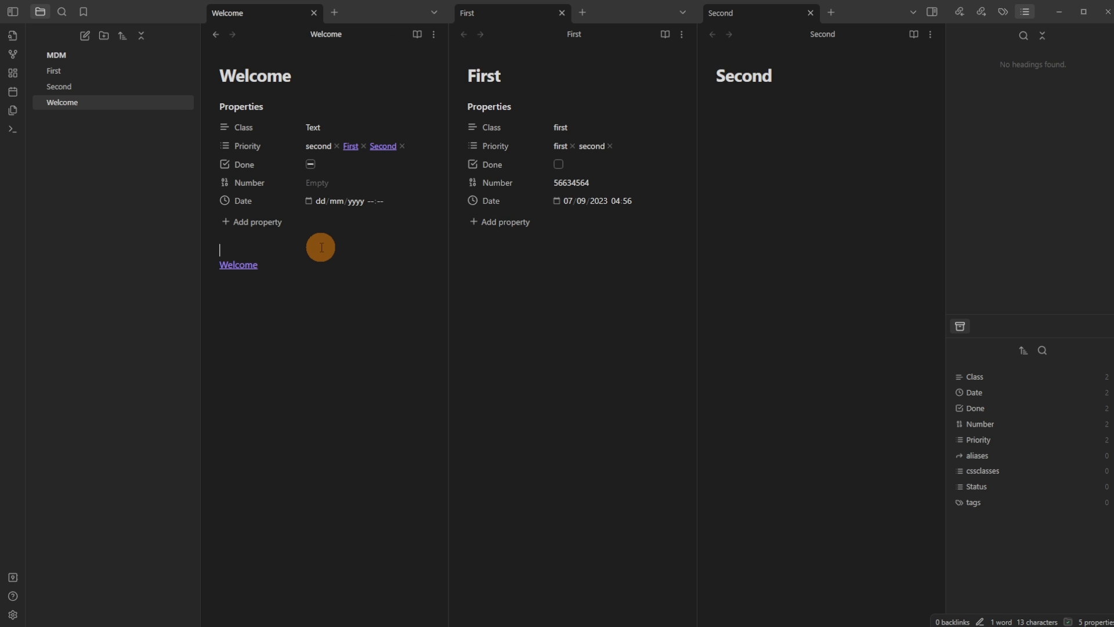
left_click(414, 147)
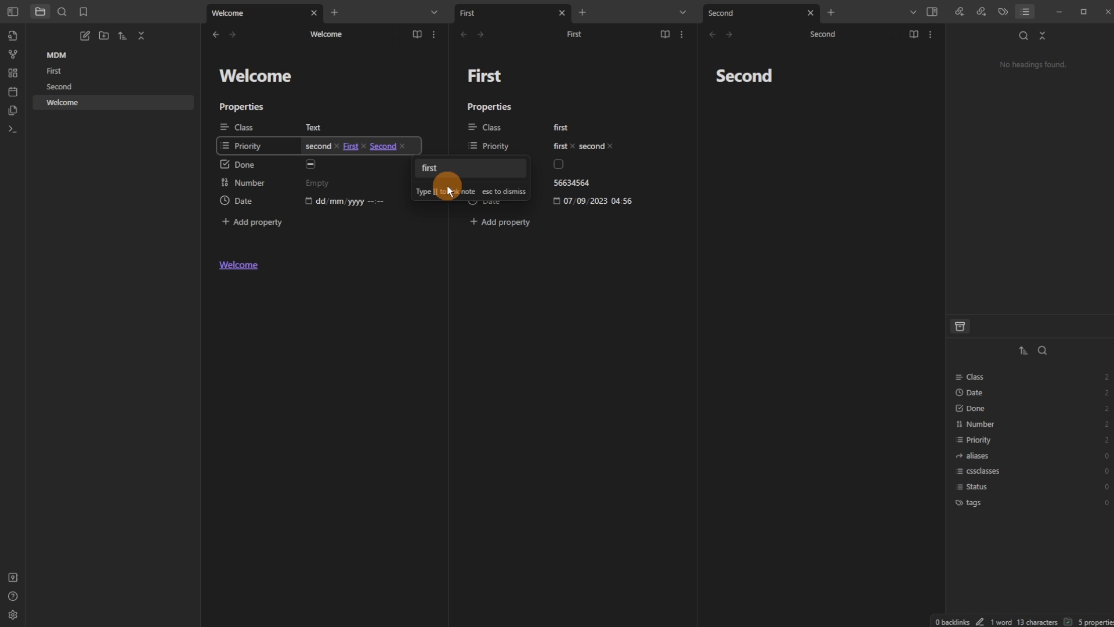
left_click(303, 249)
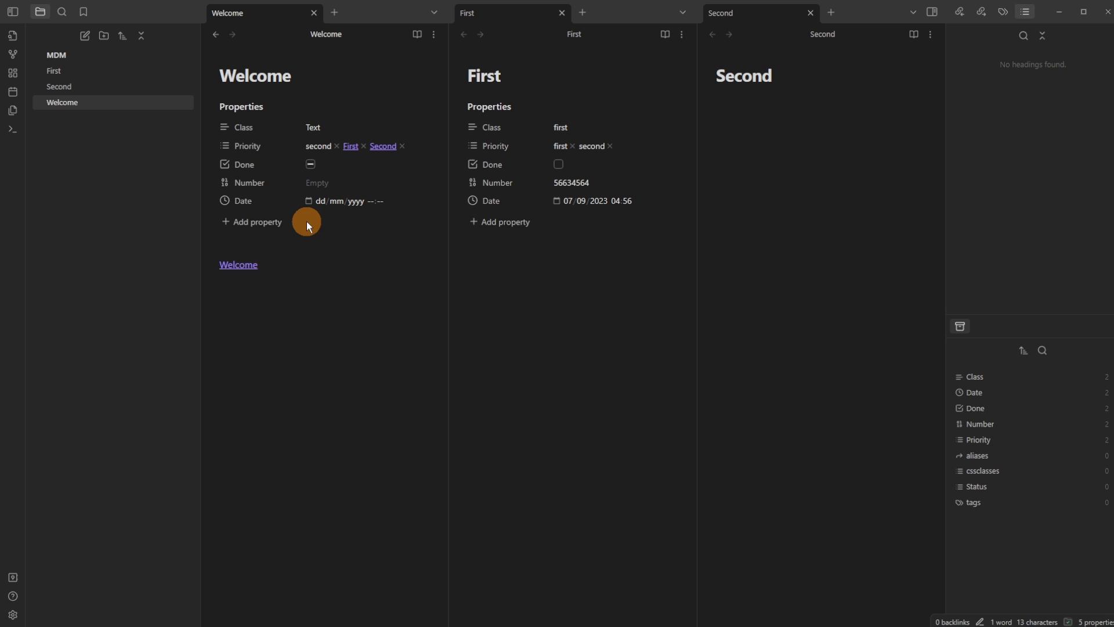
Review the installed community plugins in the settings and look through the Dataview plugin's options
left_click(13, 614)
left_click(283, 186)
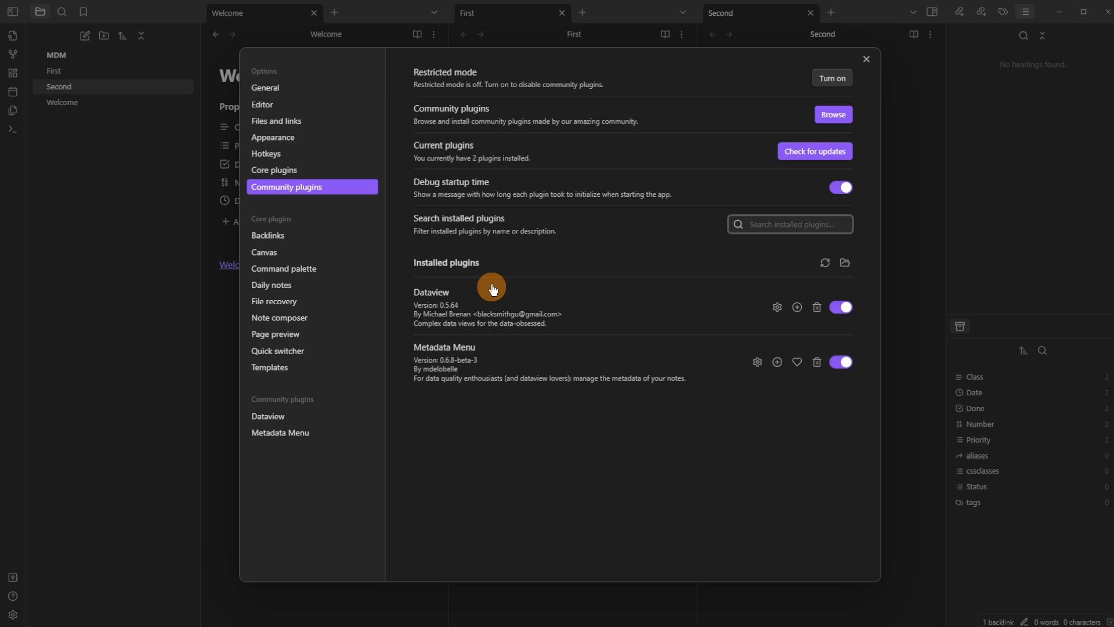
left_click(291, 418)
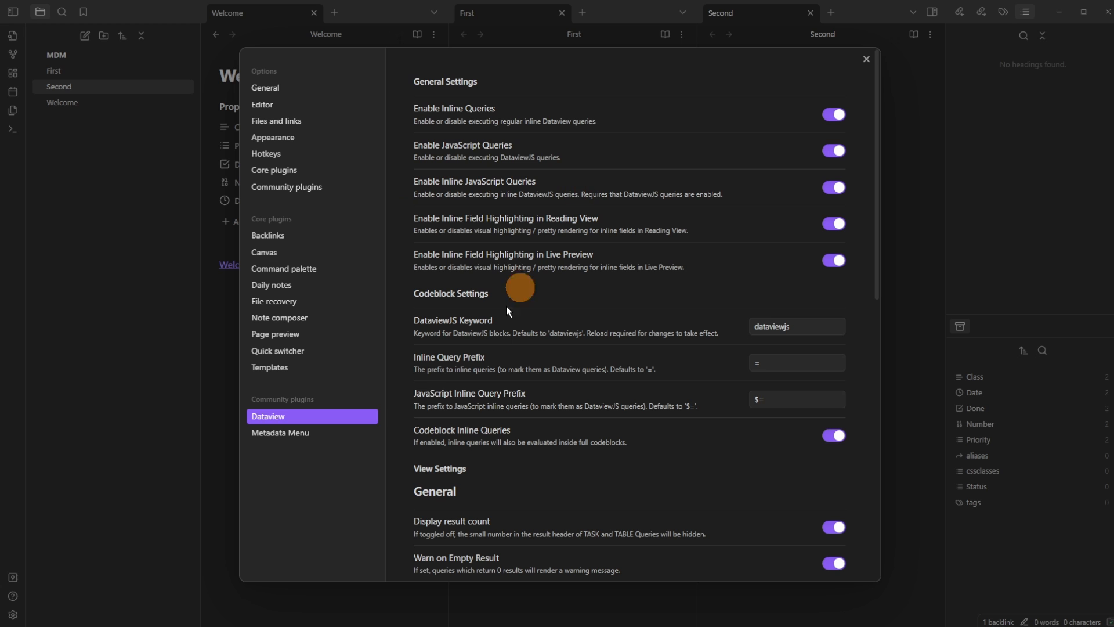
Examine the class files path and fileClass field alias in the Metadata Menu plugin's FileClass settings
left_click(316, 433)
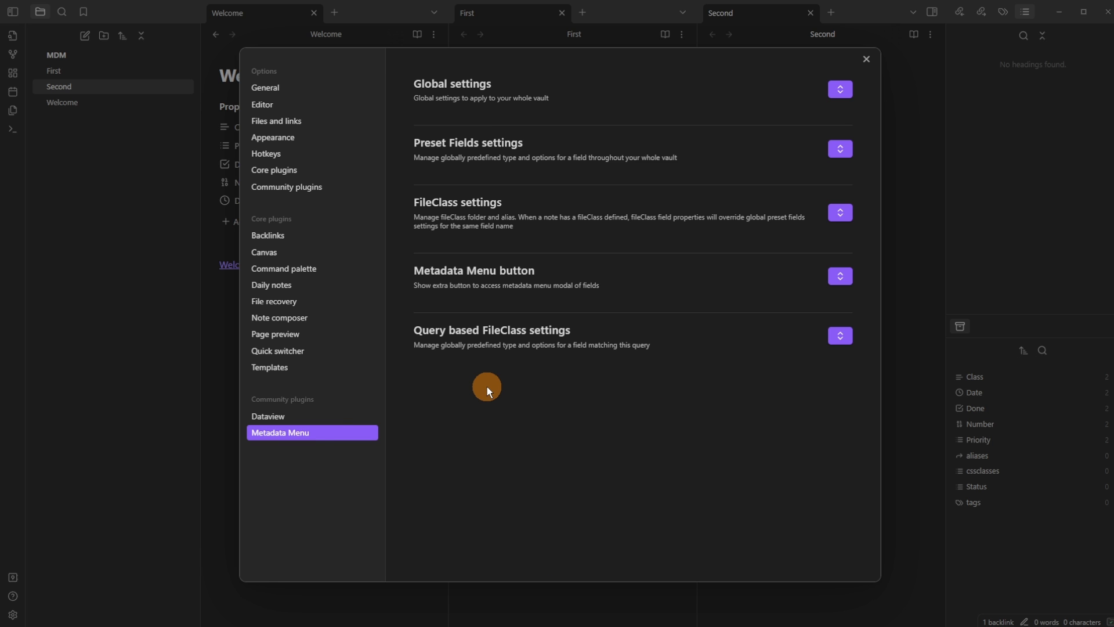
left_click(841, 213)
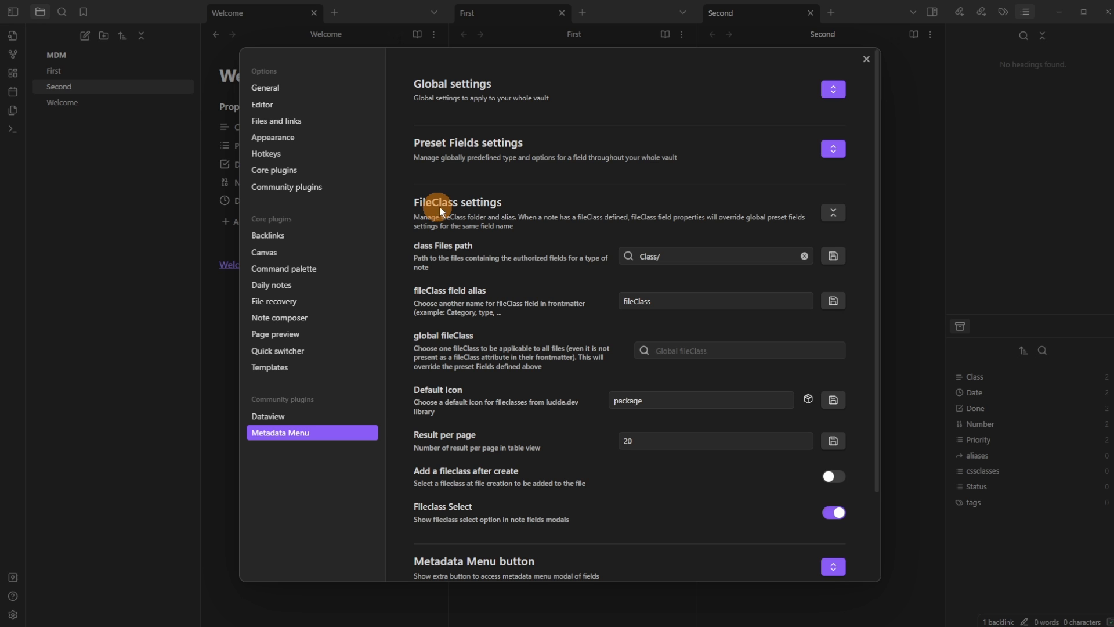
left_click(685, 256)
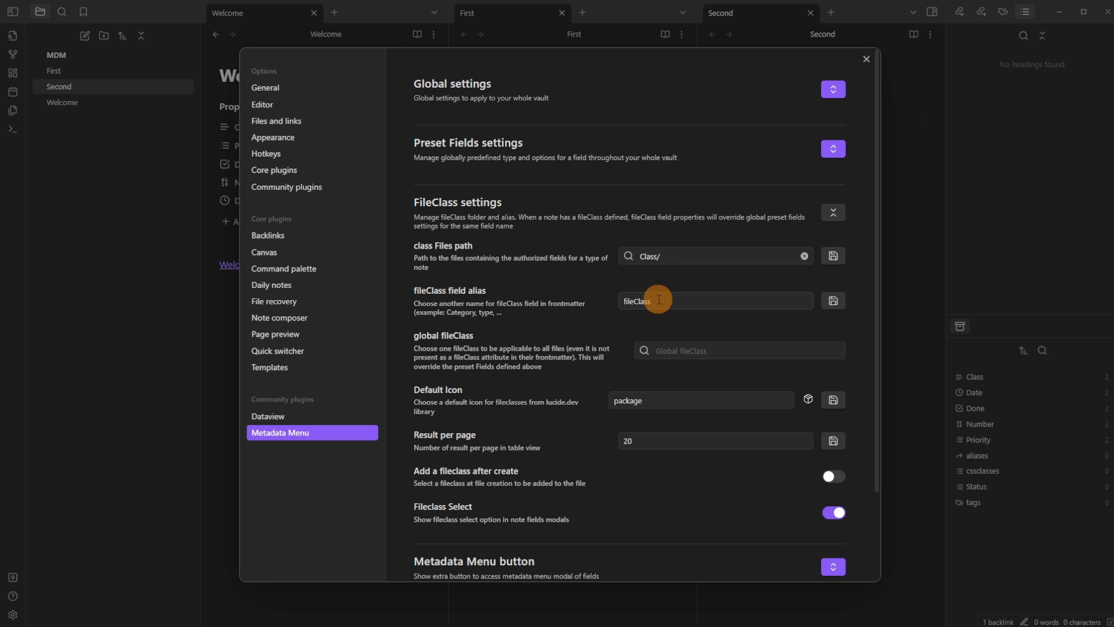
left_click(634, 300)
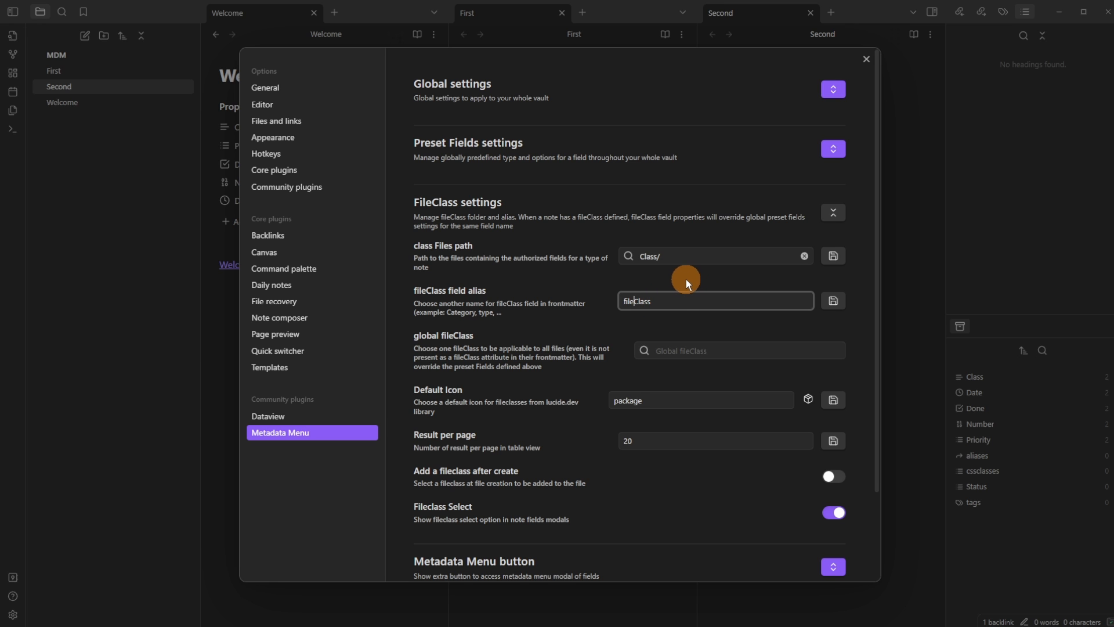
Set the fileClass field alias to Class and save it
key("BackSpace")
key("BackSpace")
key("BackSpace")
key("BackSpace")
left_click(834, 301)
Enable adding a fileclass after file creation in the FileClass settings and close the settings
scroll(467, 344, "down", 1)
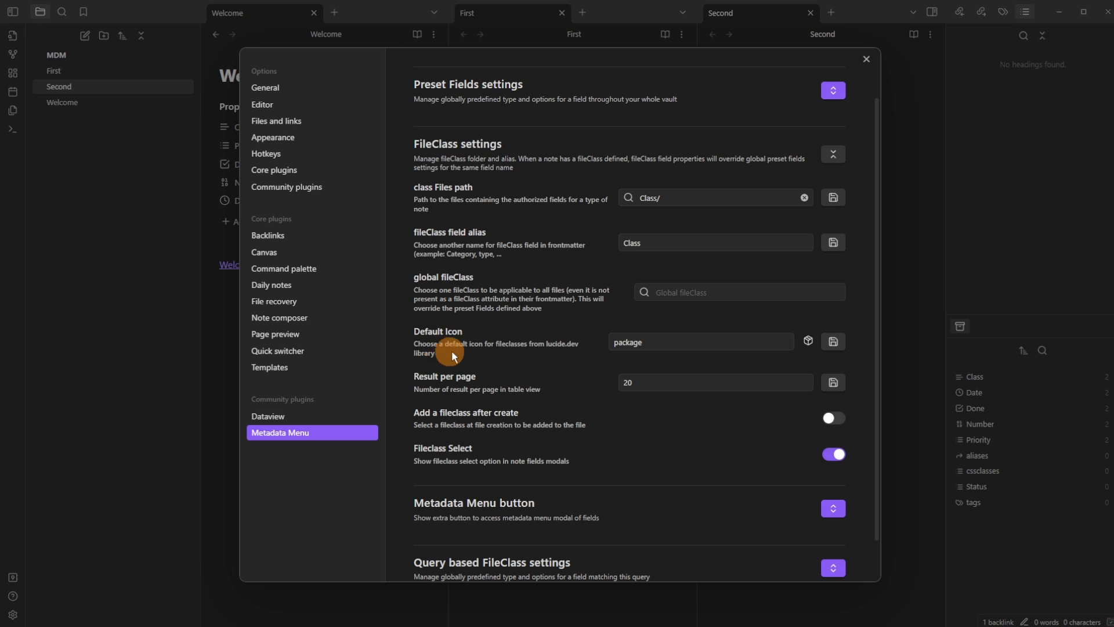
left_click(645, 342)
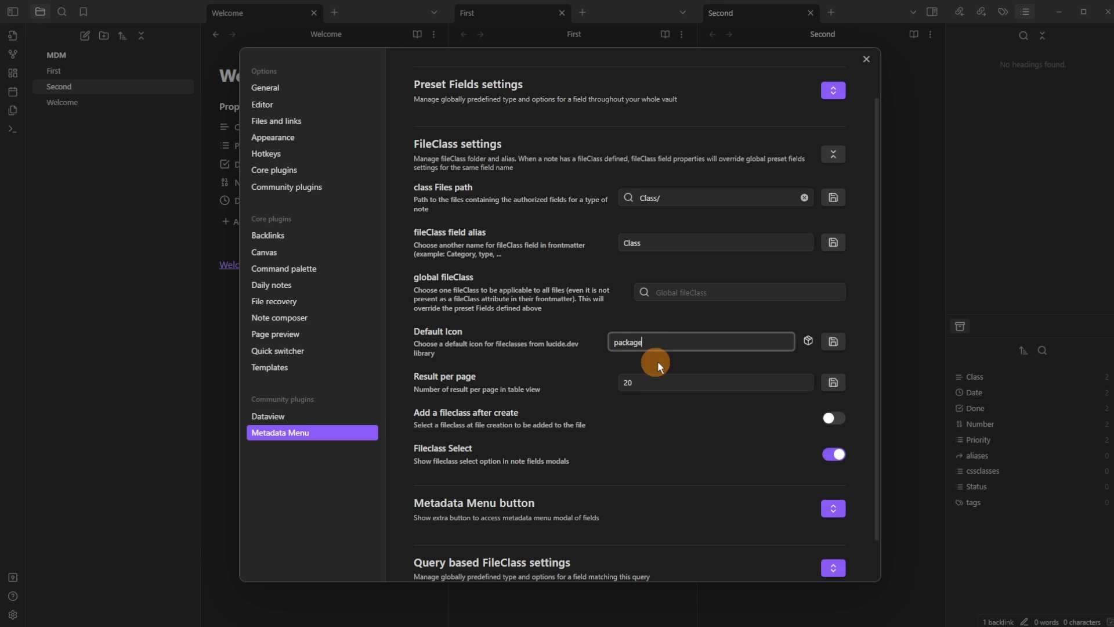
left_click(570, 341)
scroll(571, 342, "down", 1)
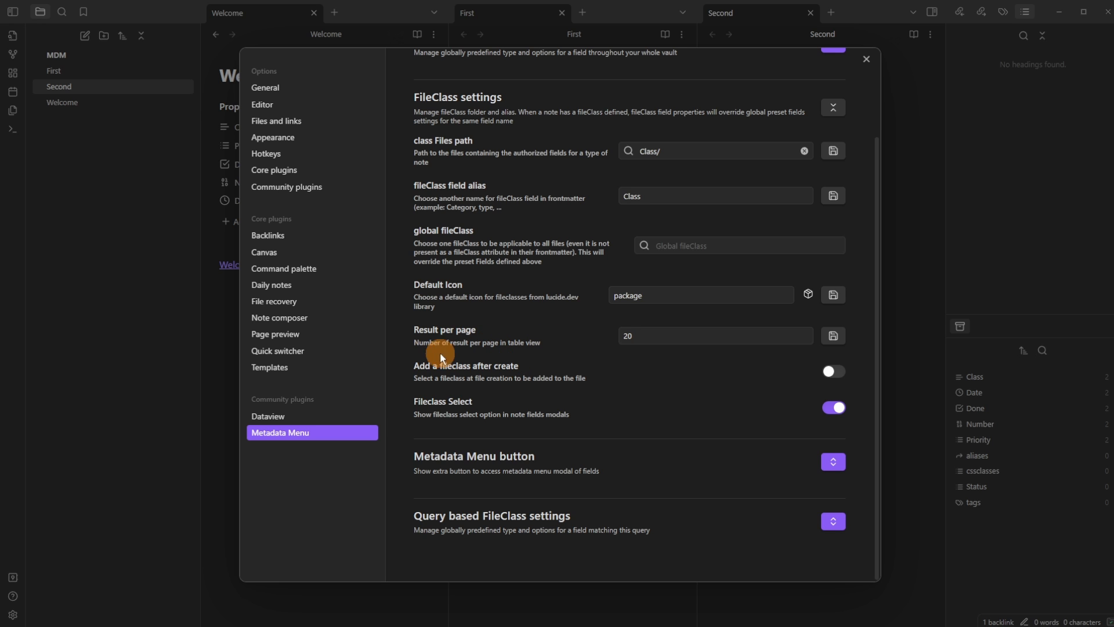
left_click(834, 376)
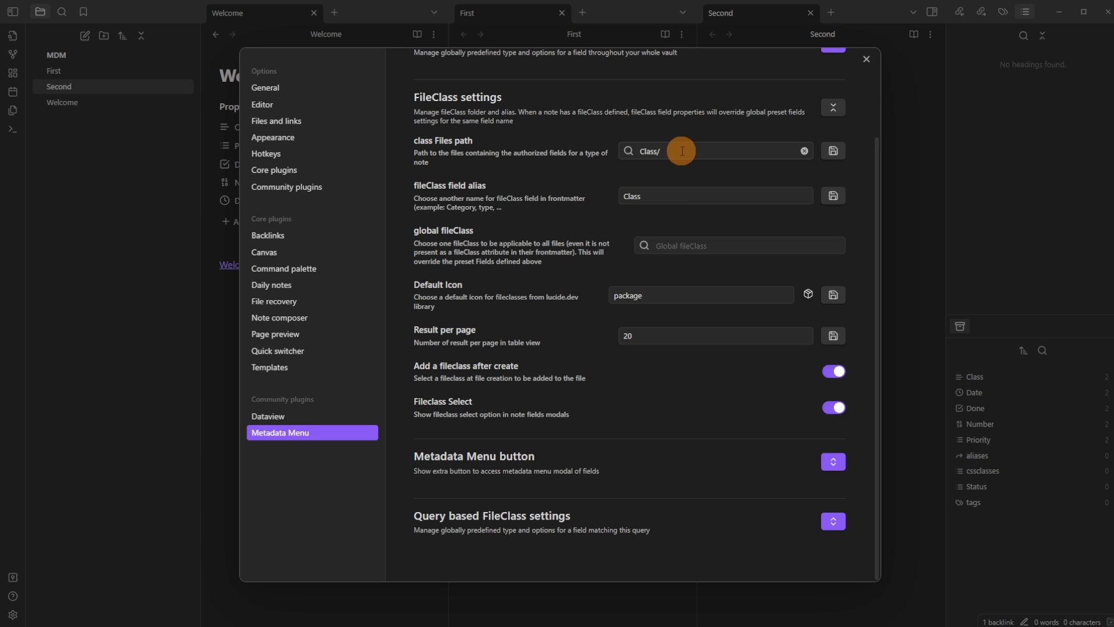
key("Escape")
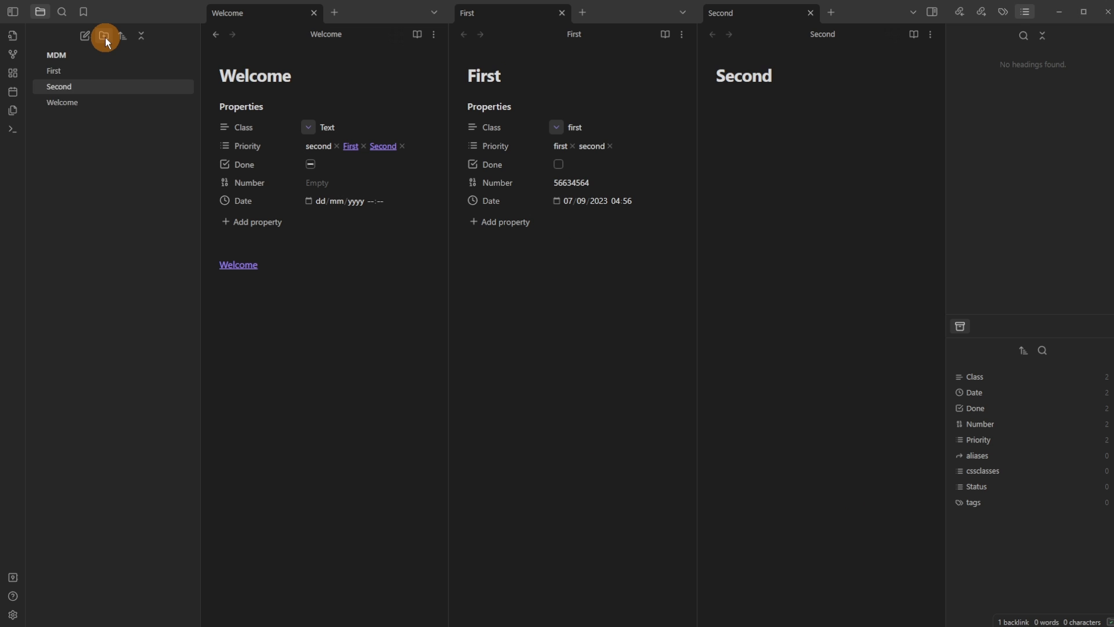
Create a folder named Class in the vault
left_click(106, 37)
type("Class")
key("Return")
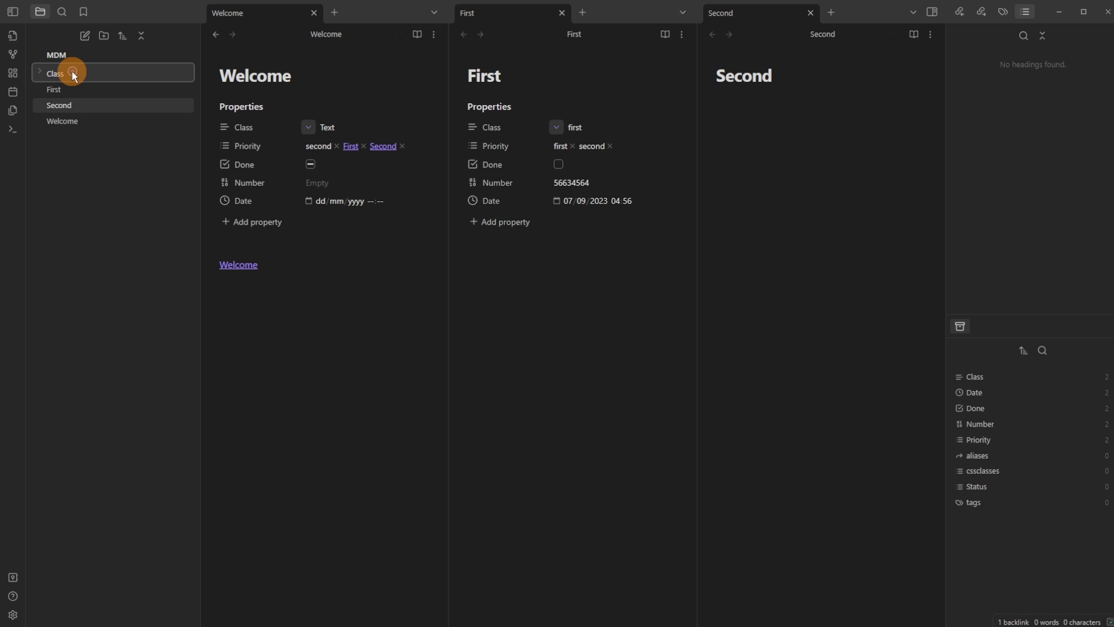
Add a new fileClass named Project to the Class folder and close the other open note tabs
left_click(72, 72)
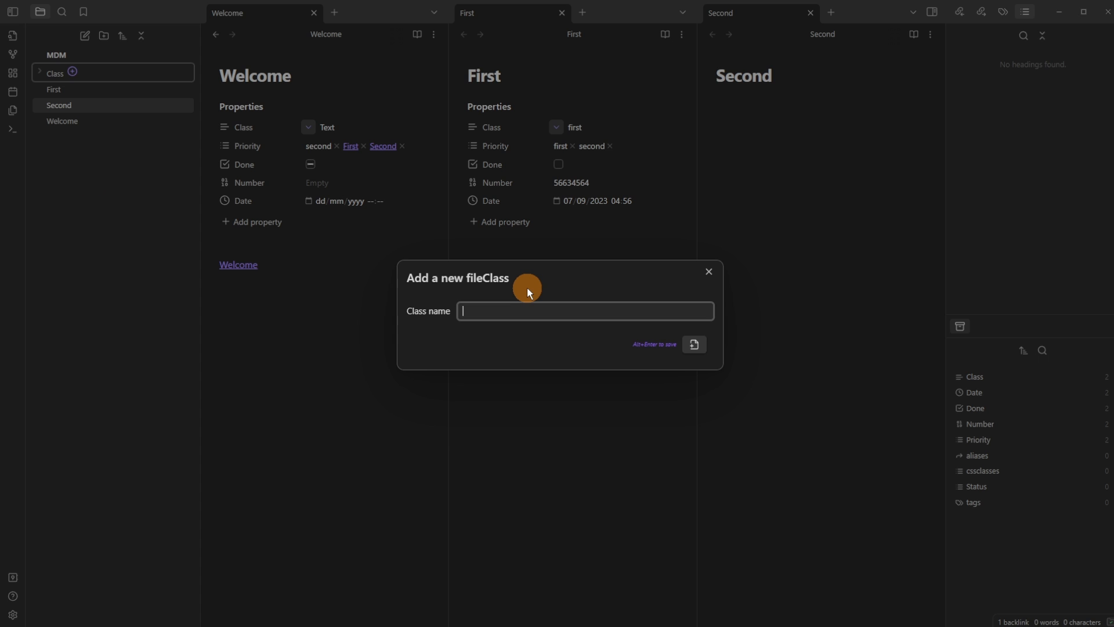
type("Project")
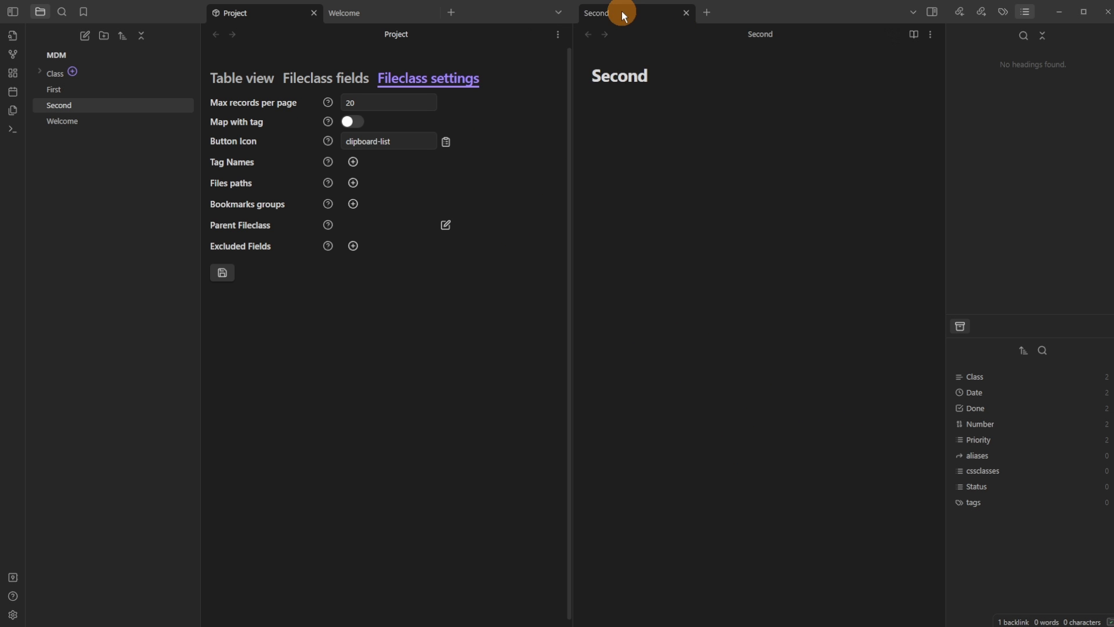
middle_click(622, 12)
middle_click(385, 14)
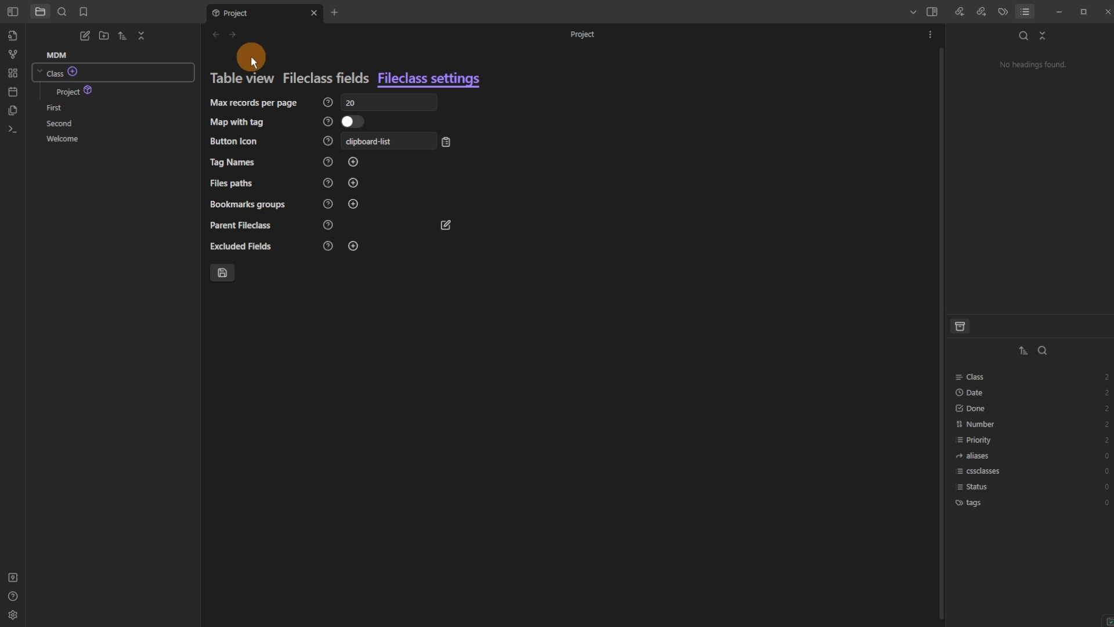
Open the Project note's fileClass view and examine its table view, fileclass fields and fileclass settings
left_click(67, 92)
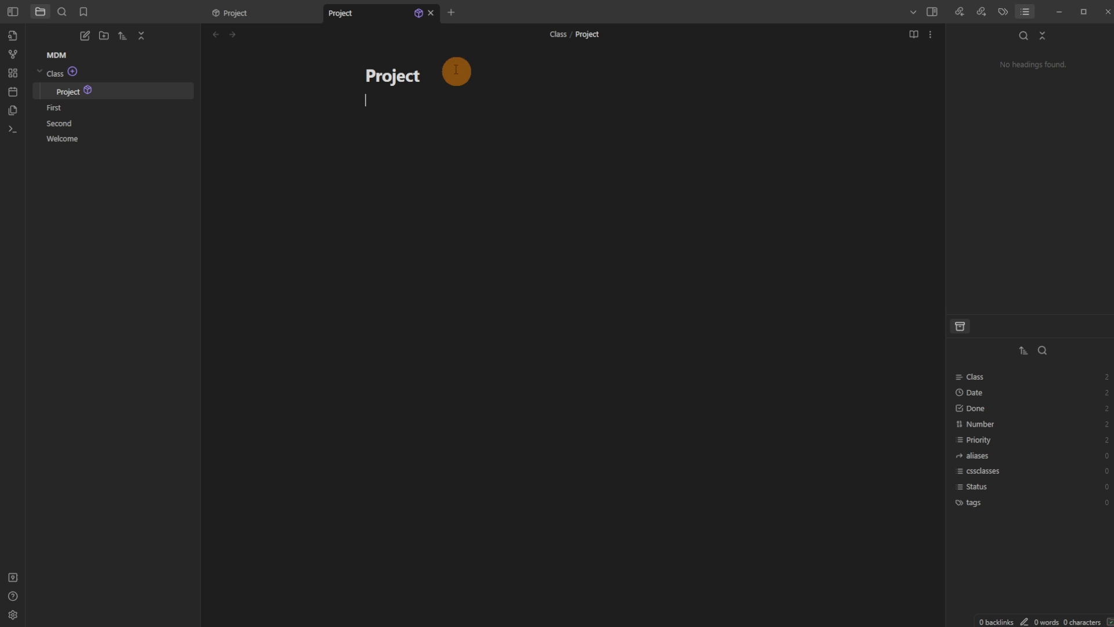
left_click(418, 13)
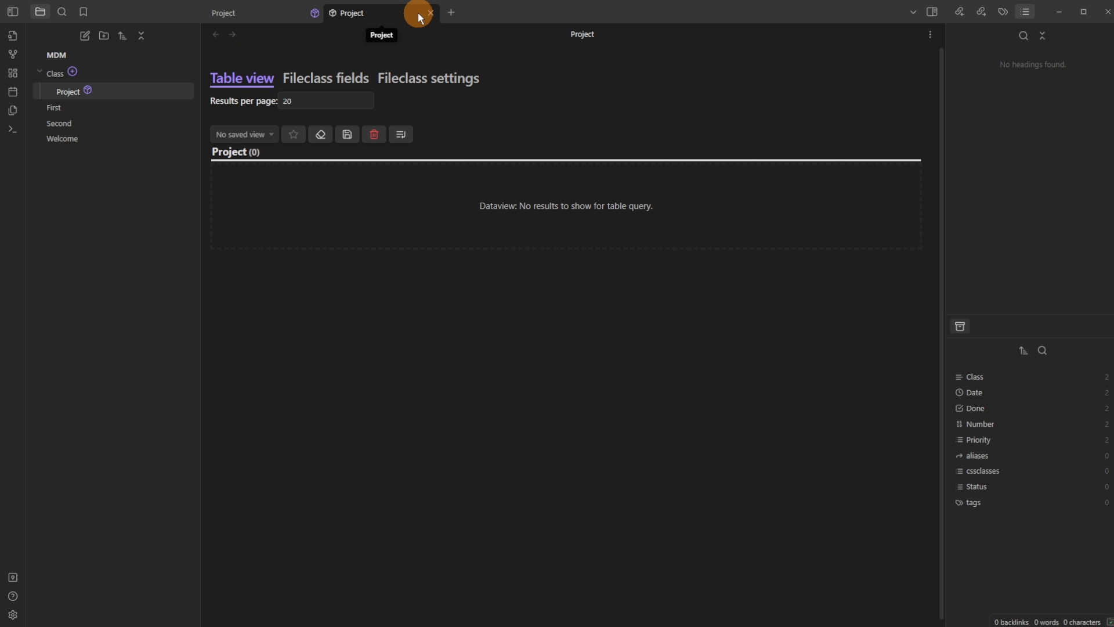
middle_click(268, 19)
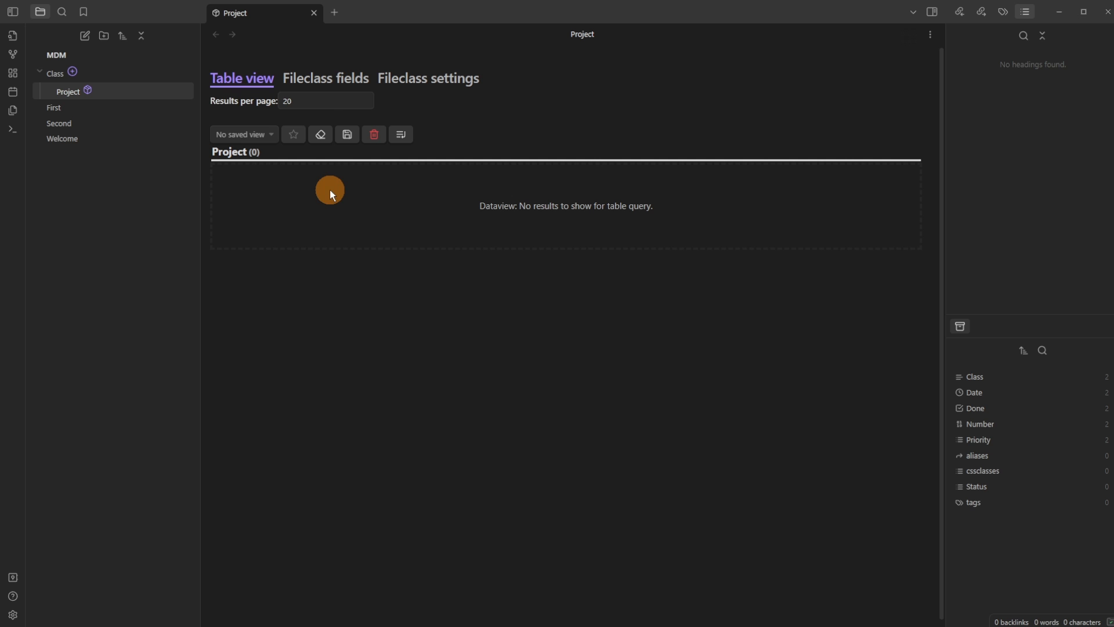
left_click(309, 102)
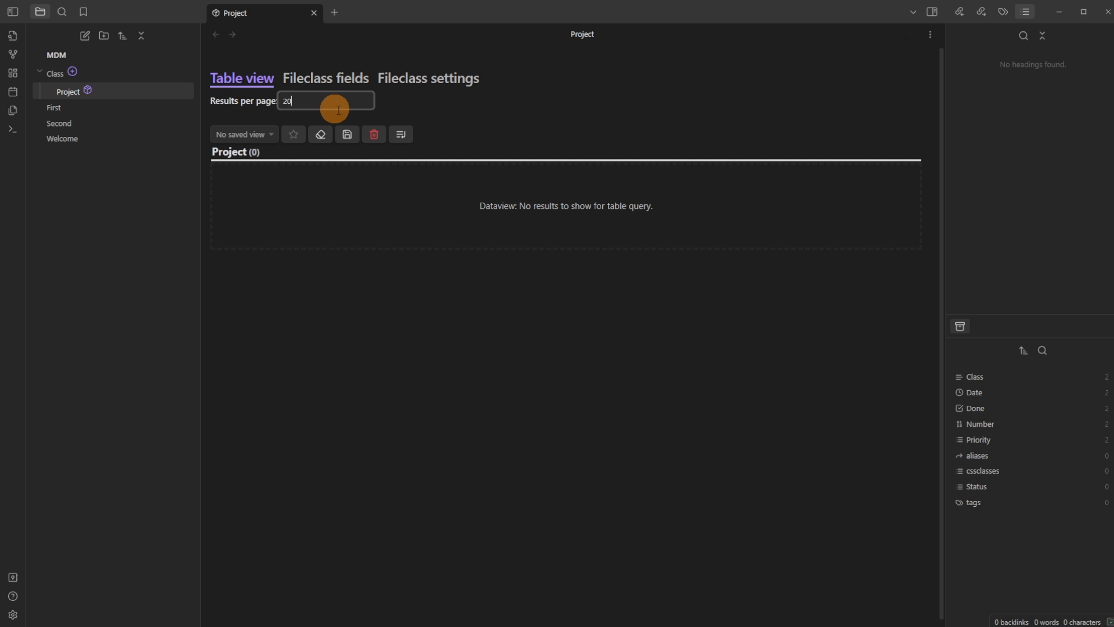
left_click(462, 122)
left_click(335, 78)
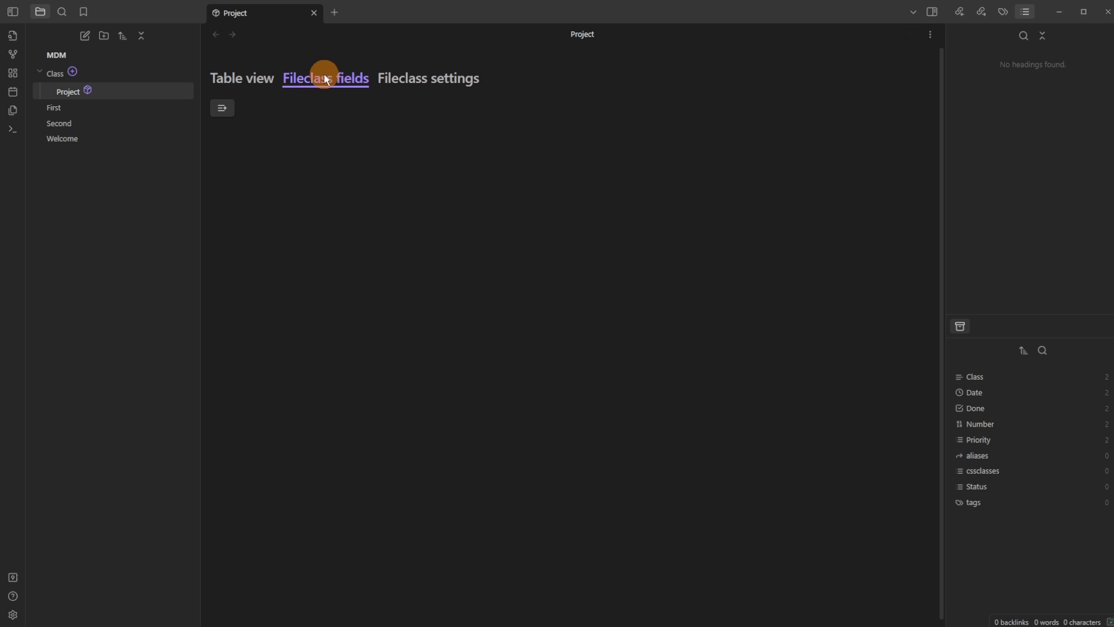
left_click(429, 81)
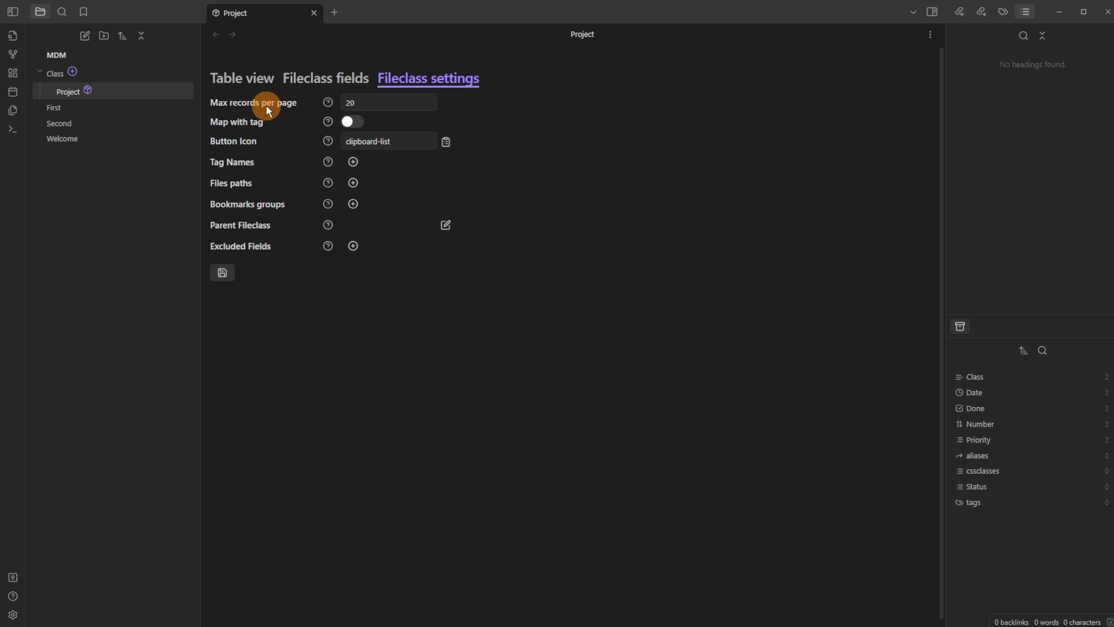
Set the Project fileClass's max records per page to 40 and save the settings
left_click(432, 109)
key("BackSpace")
key("BackSpace")
type("40")
left_click(224, 275)
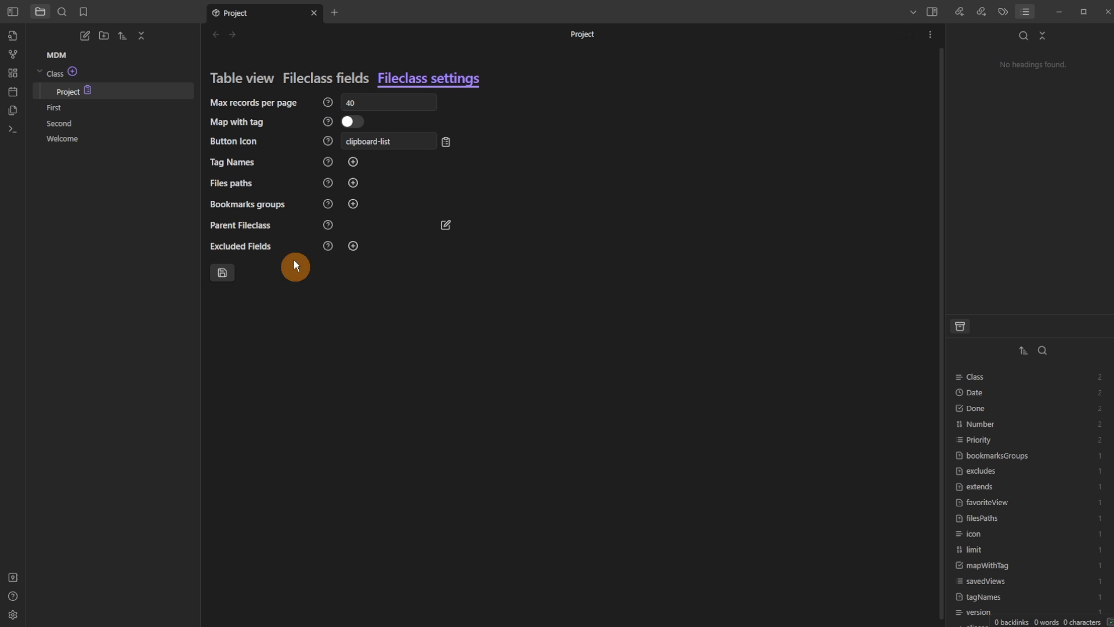
Check the saved results-per-page limit in the Project note's properties and in its fileClass table view and settings
left_click(245, 75)
left_click(417, 77)
left_click(142, 94)
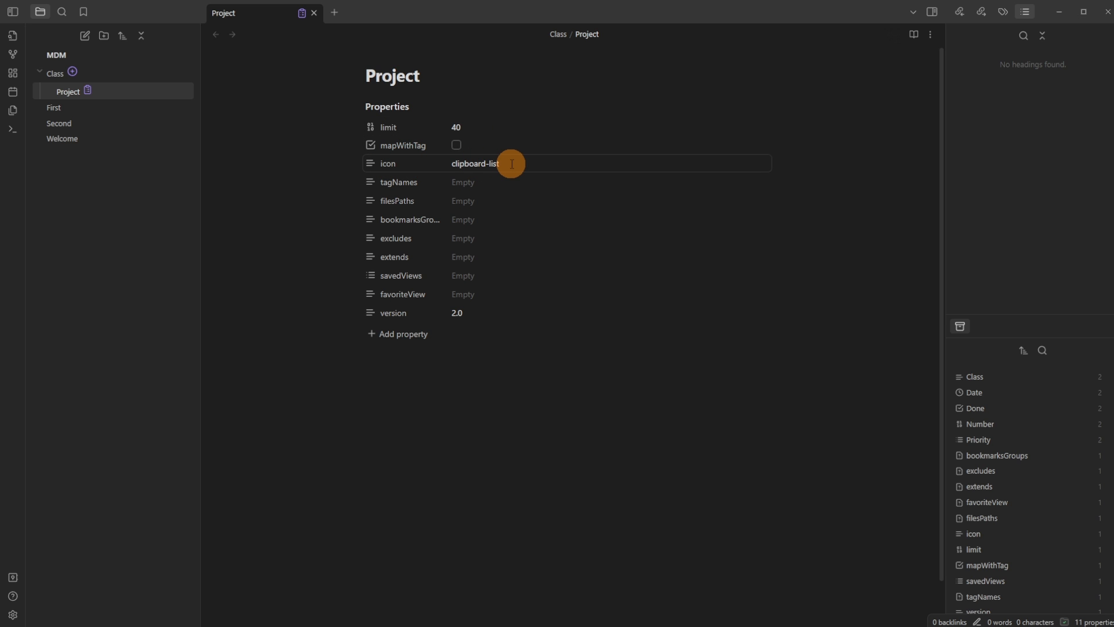
left_click(301, 13)
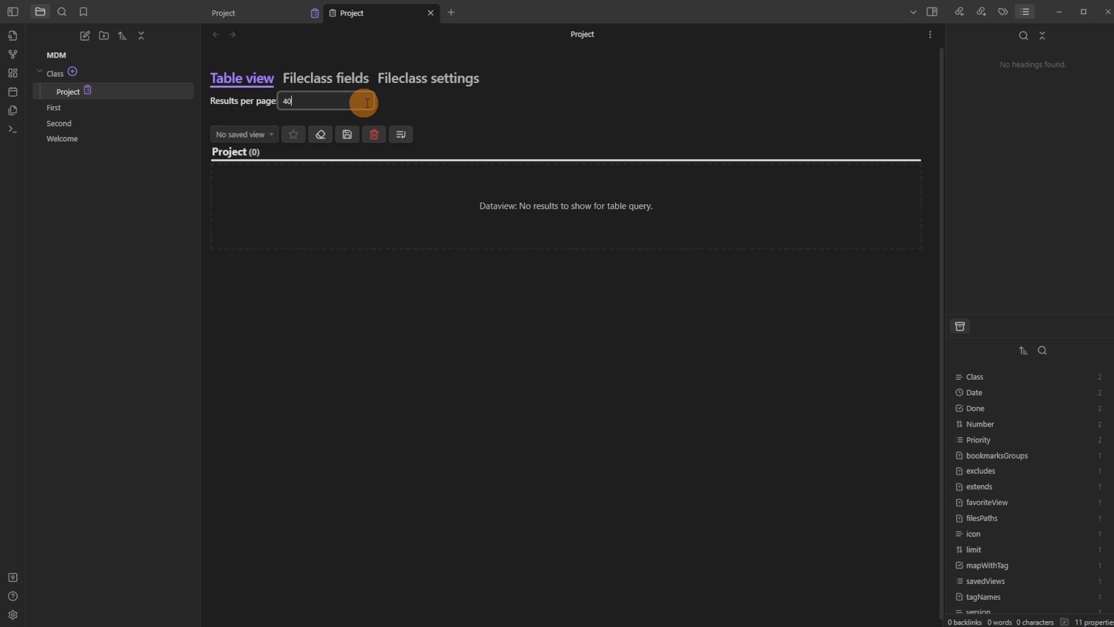
left_click(422, 80)
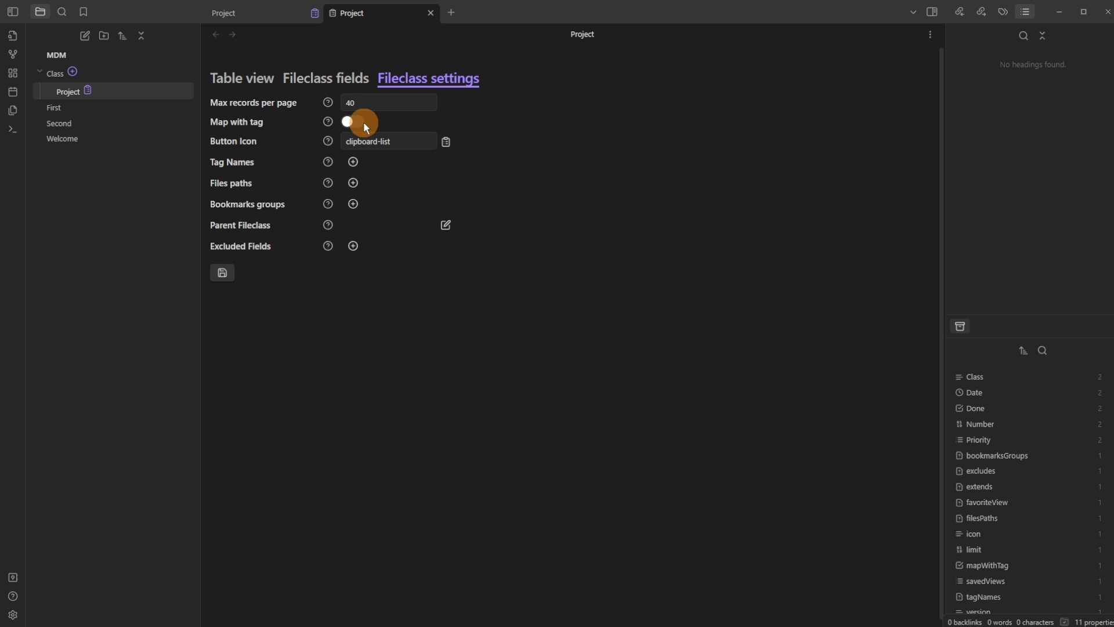
Compare the First note's Class property with the fileClass alias in the plugin settings and view its selectable class values
left_click(168, 108)
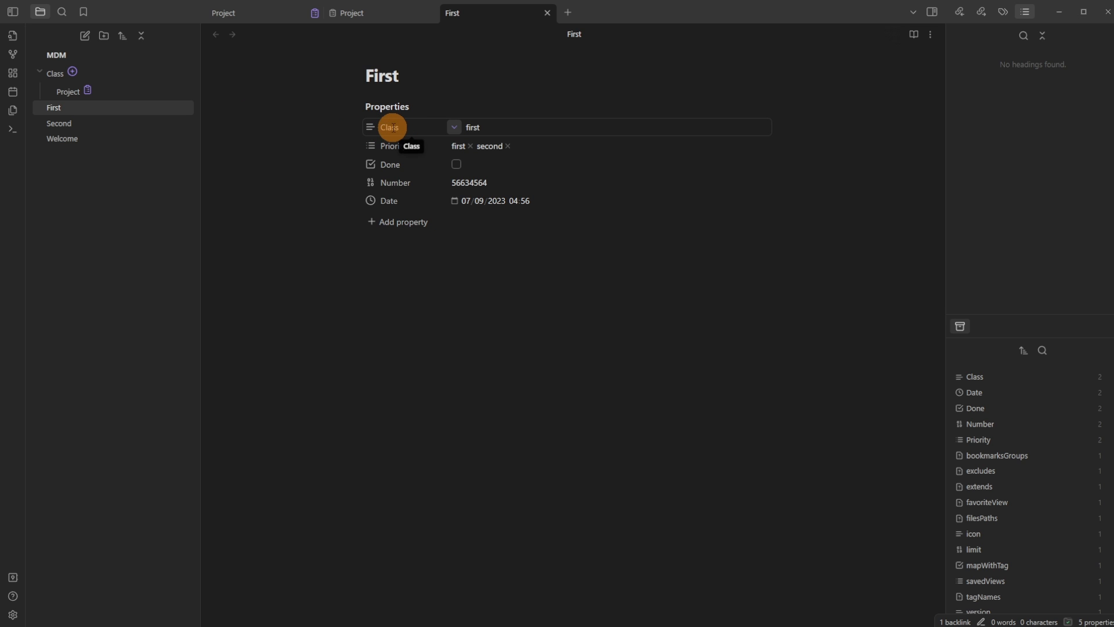
left_click(13, 615)
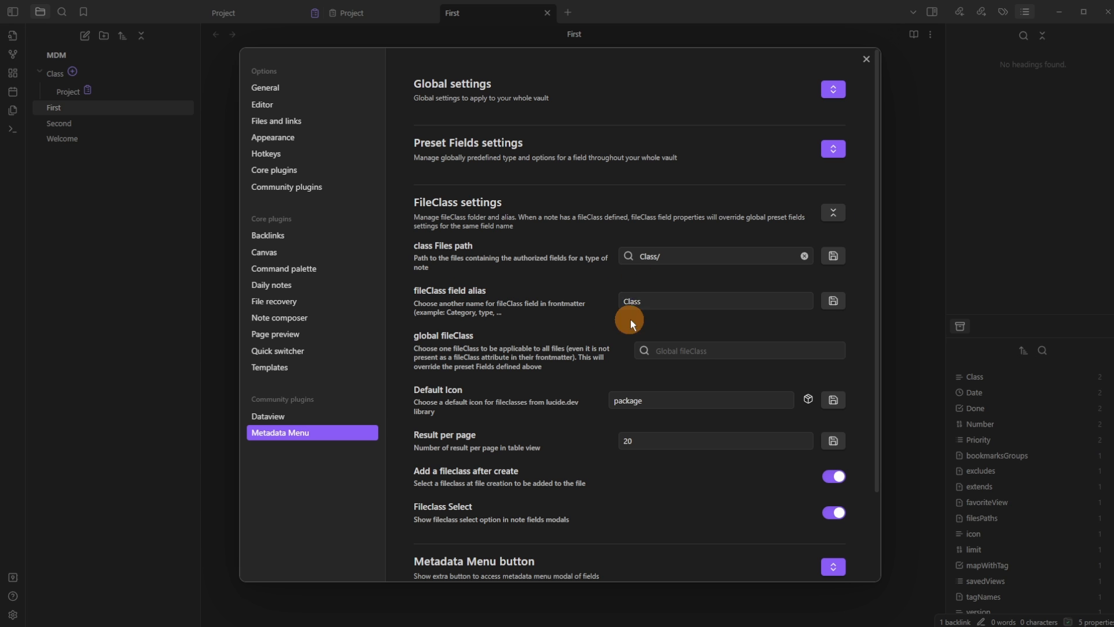
left_click(188, 245)
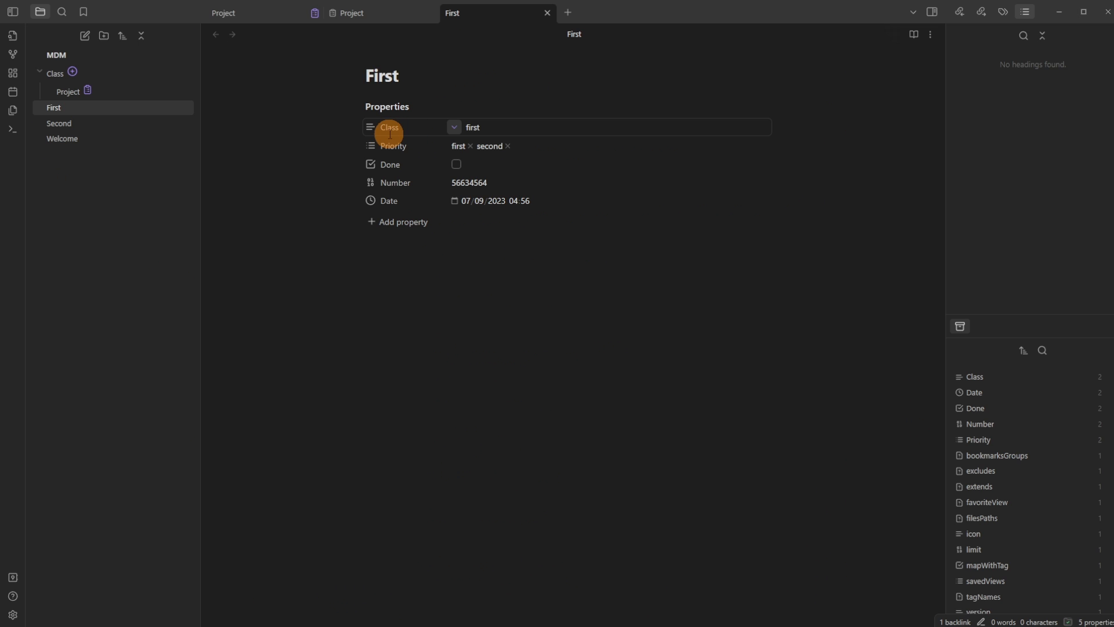
left_click(451, 128)
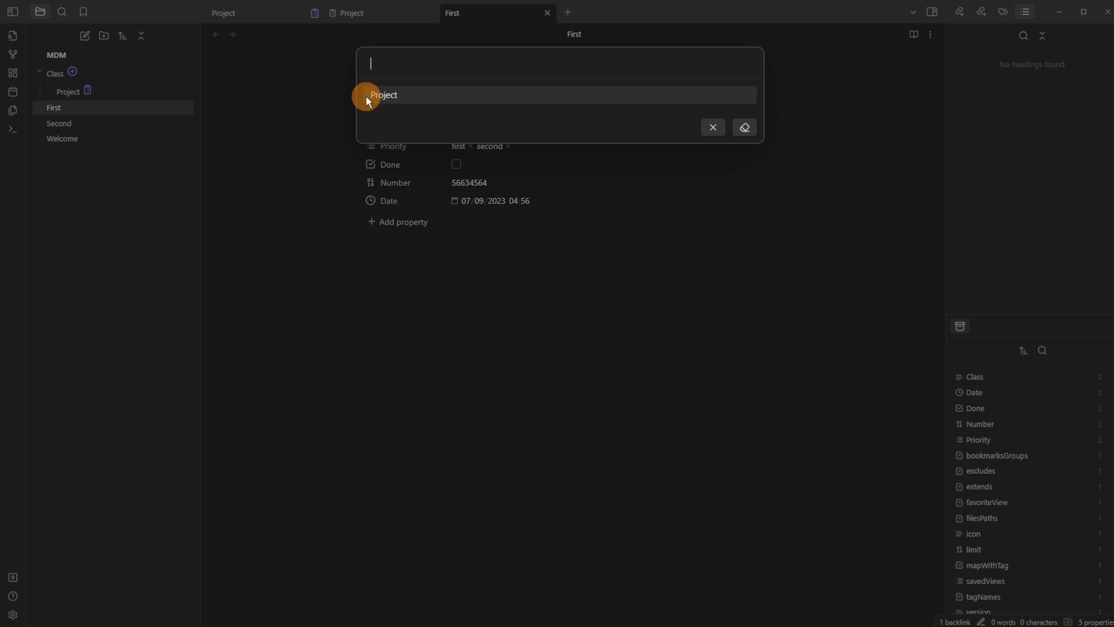
left_click(318, 127)
Remove the Class property from the First note and add the tag #Project to its body
right_click(370, 127)
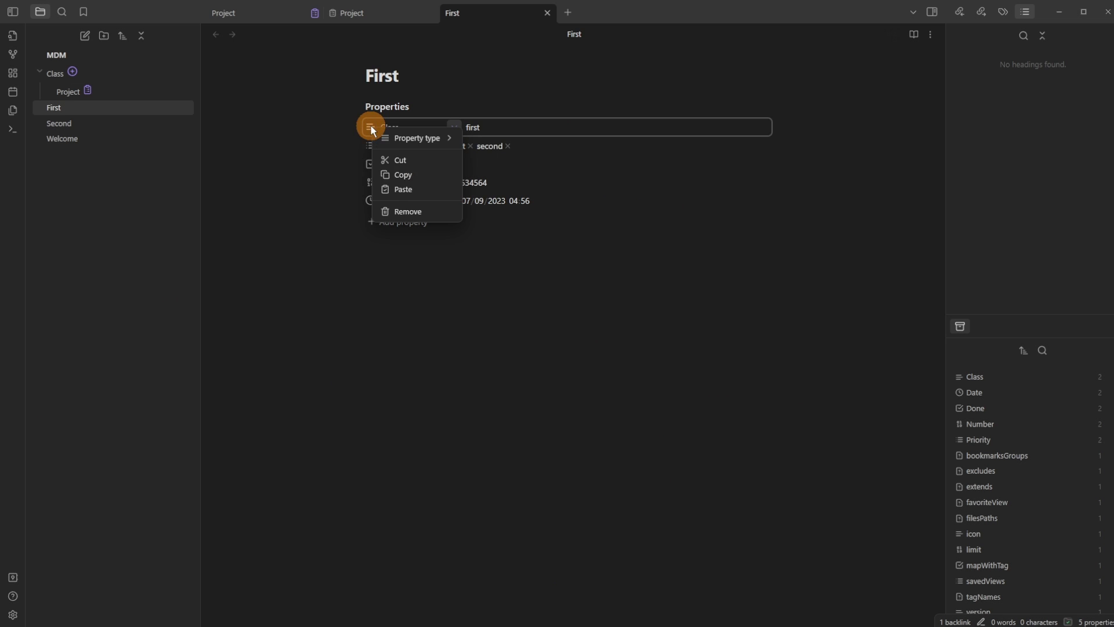
left_click(405, 212)
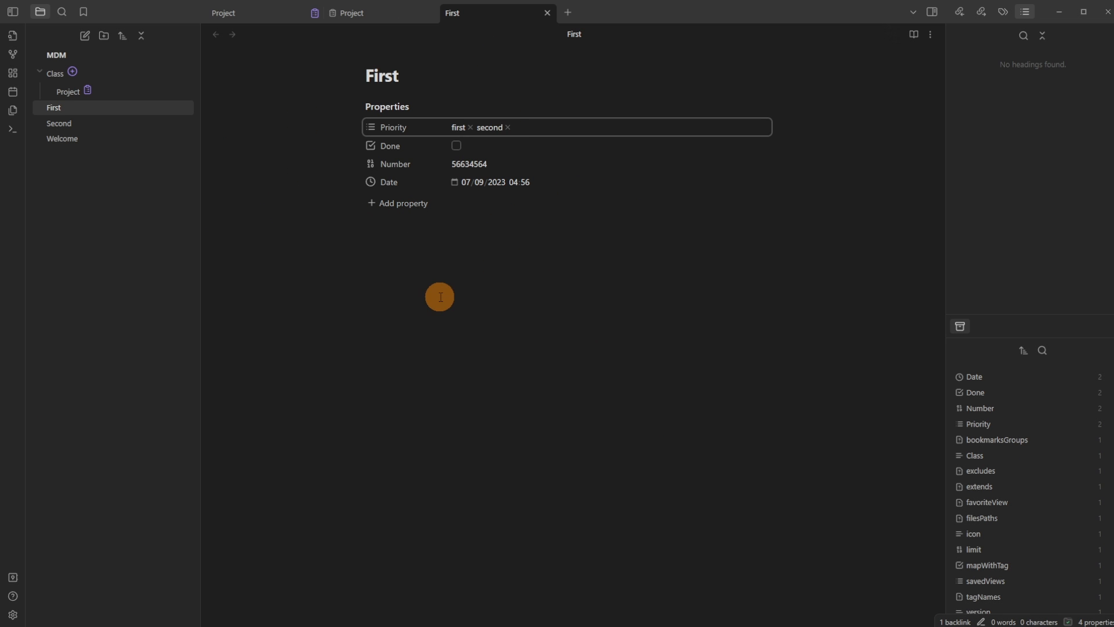
left_click(424, 262)
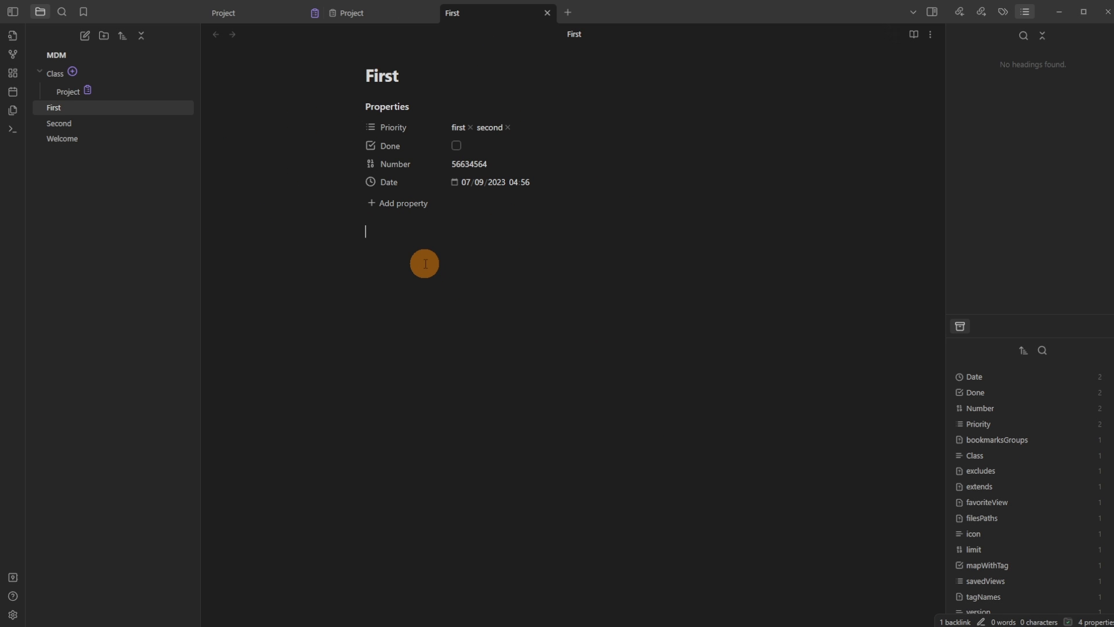
type("#Project")
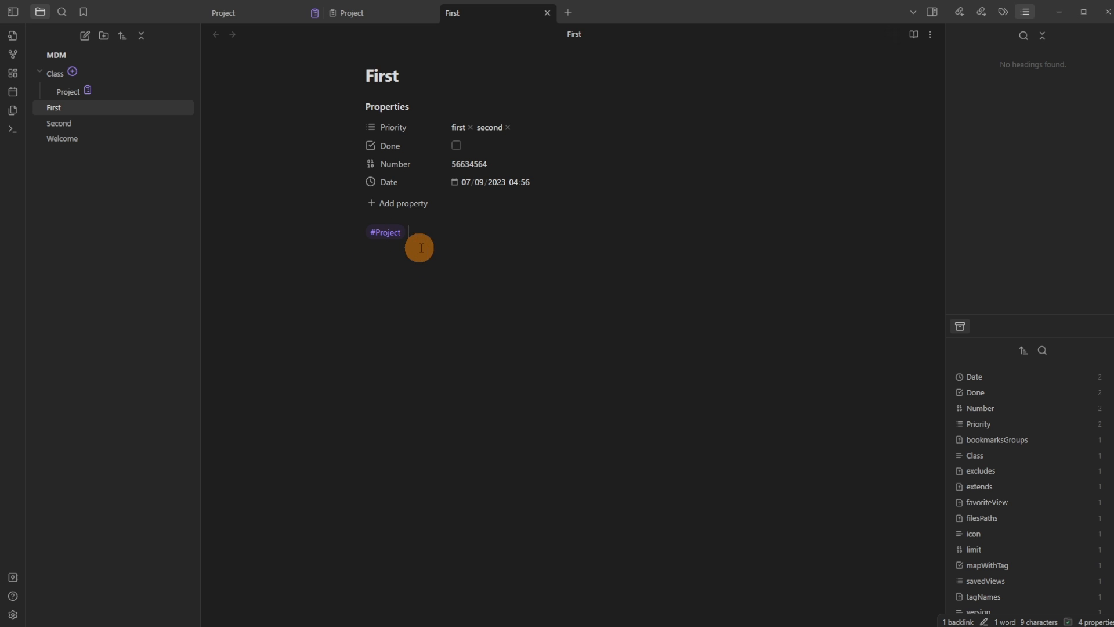
Enable Map with tag in the Project fileClass's settings and save them
left_click(382, 16)
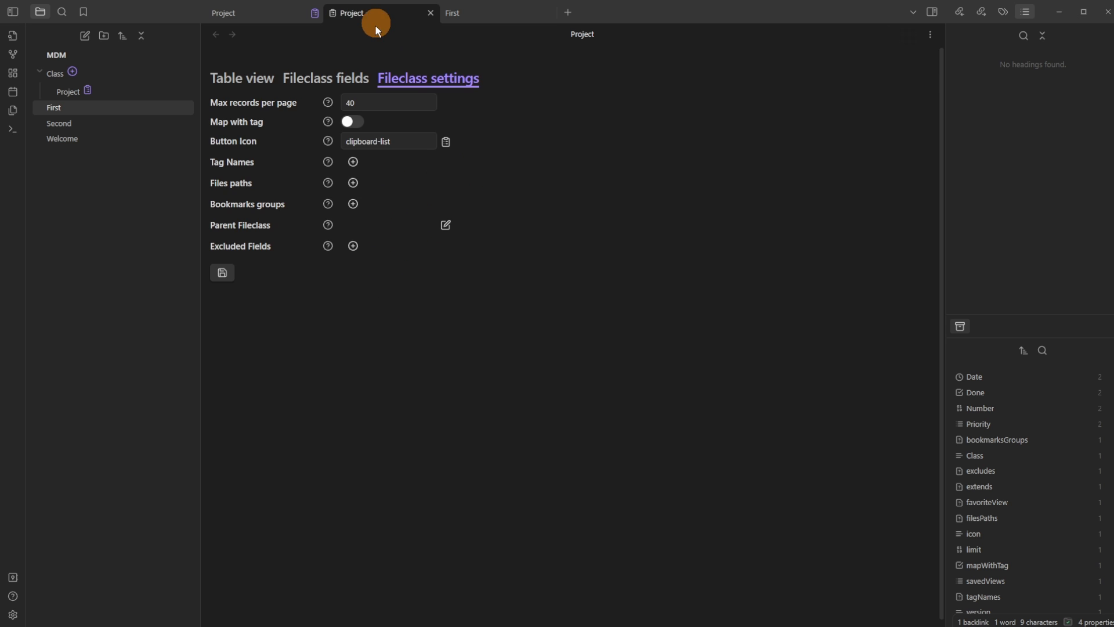
left_click(355, 122)
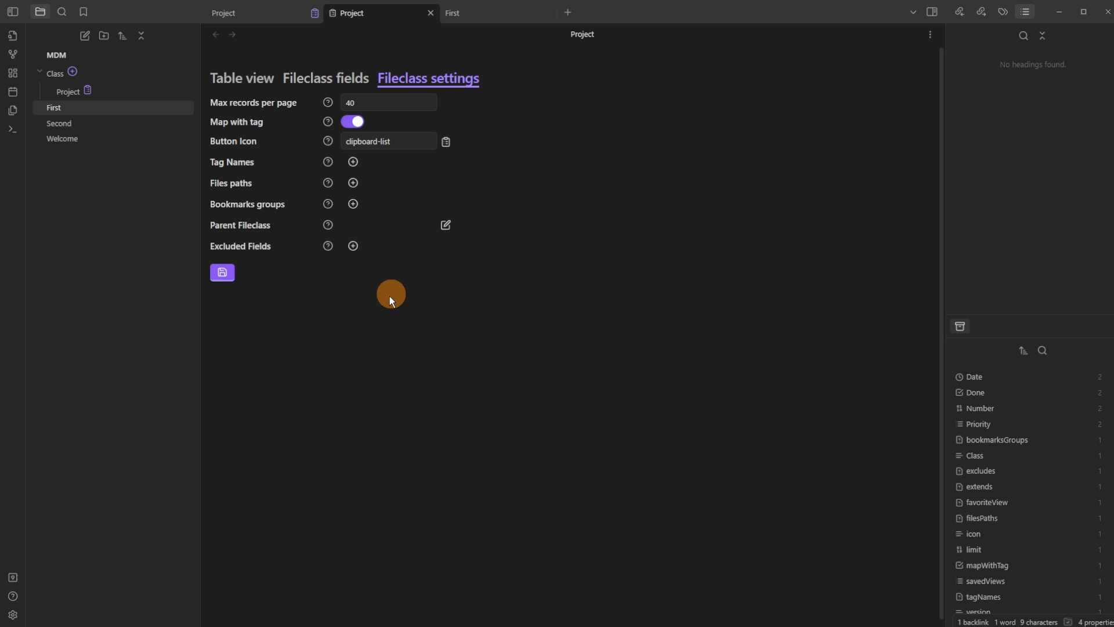
left_click(229, 274)
Return to the First note and view the Project fileClass's options for inserting missing fields
left_click(491, 20)
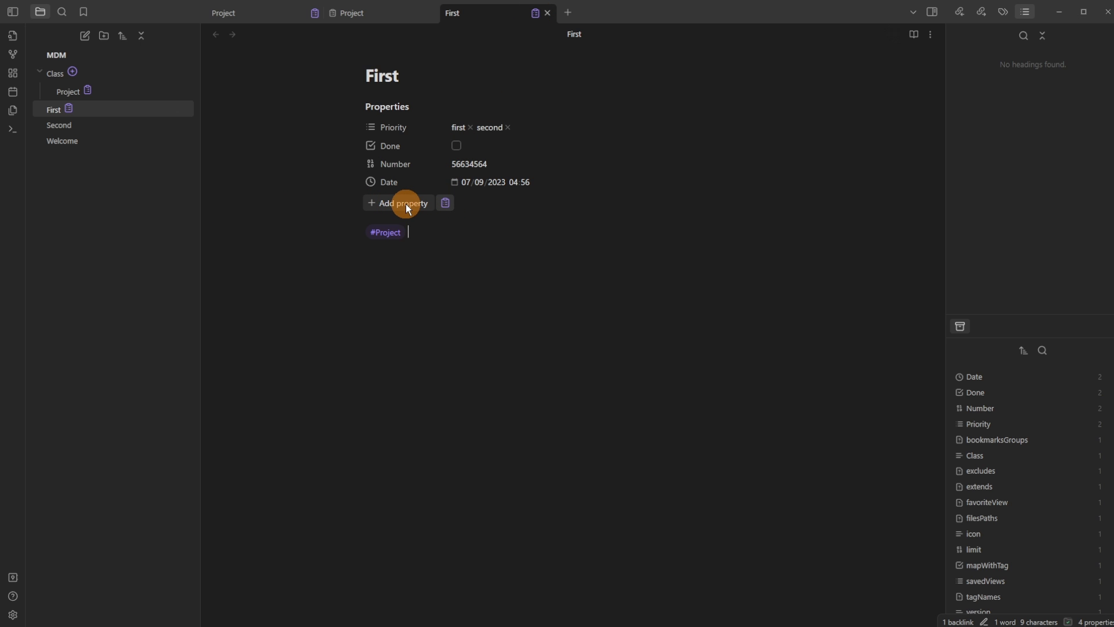
left_click(445, 203)
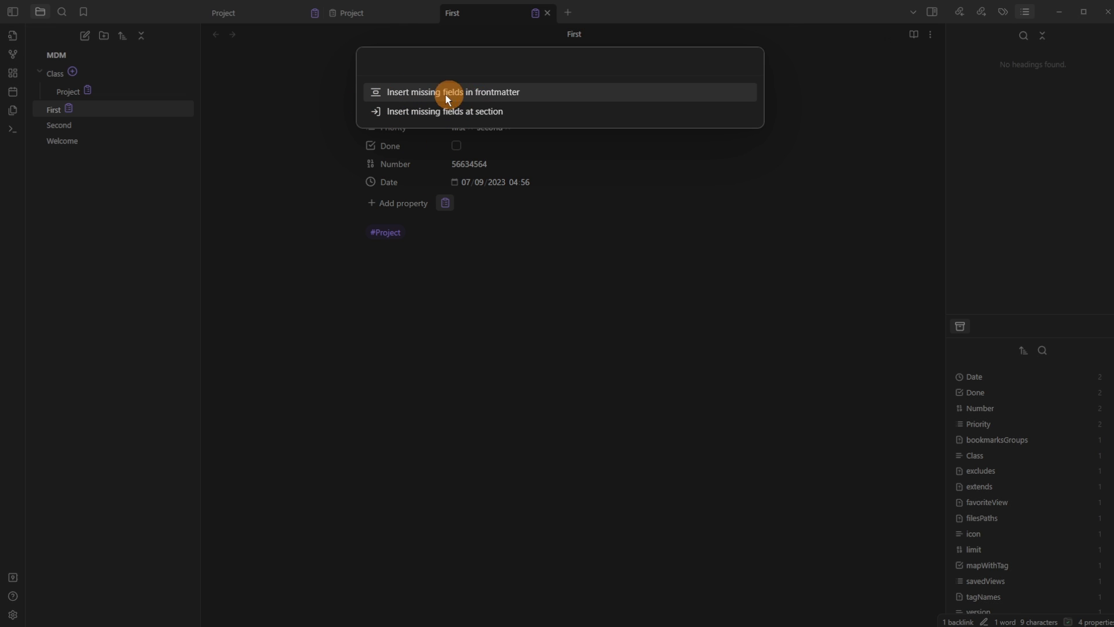
left_click(443, 285)
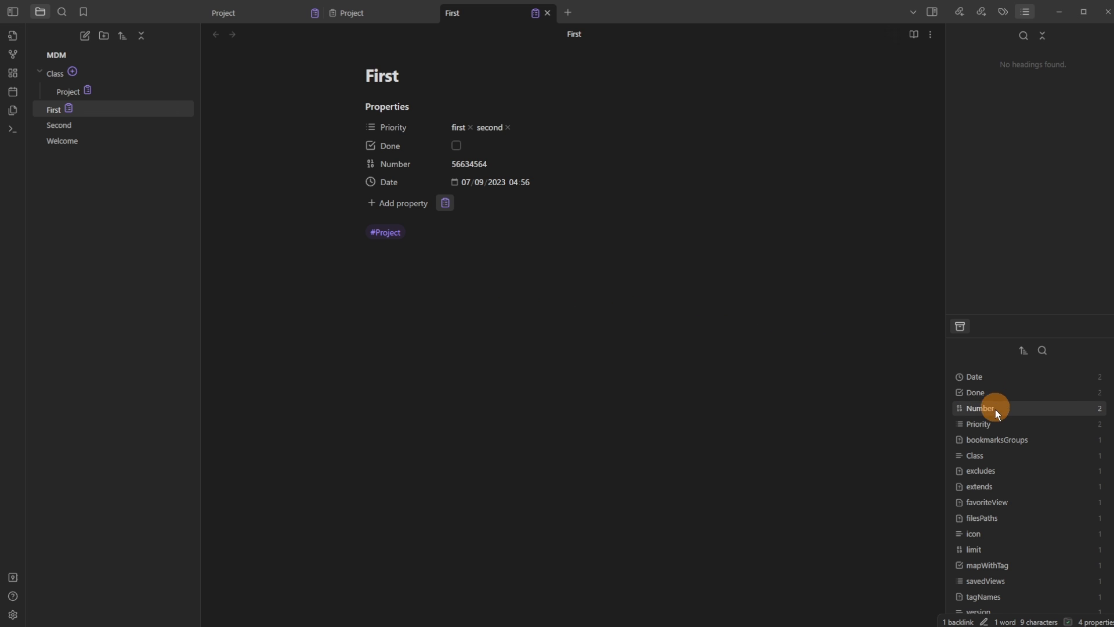
Look through the list of all vault properties and close that pane
scroll(999, 453, "down", 2)
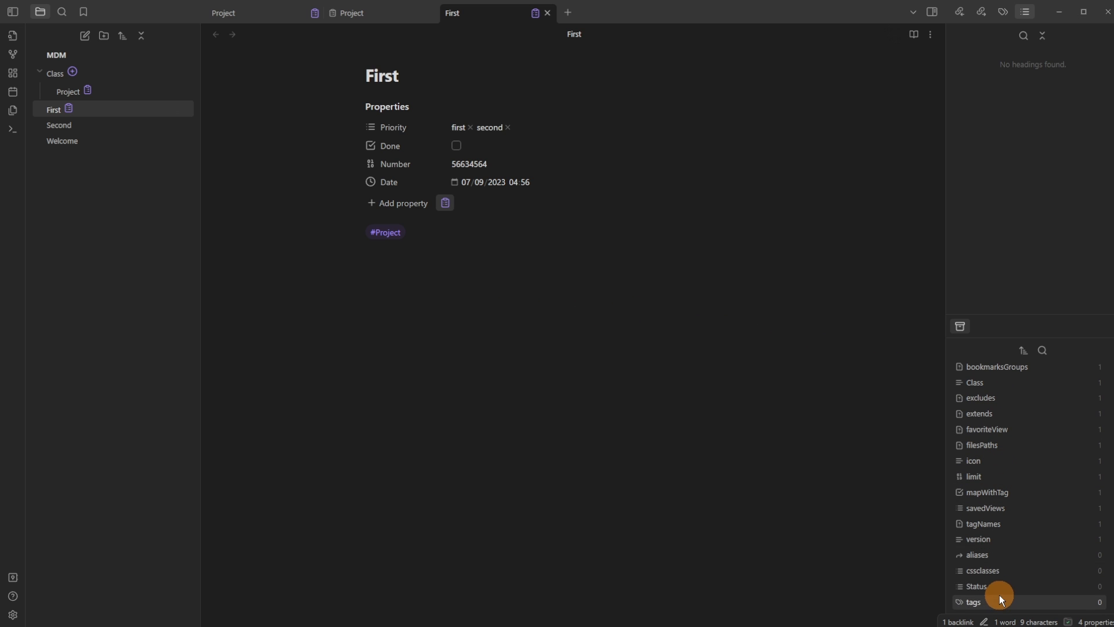
scroll(1003, 465, "up", 2)
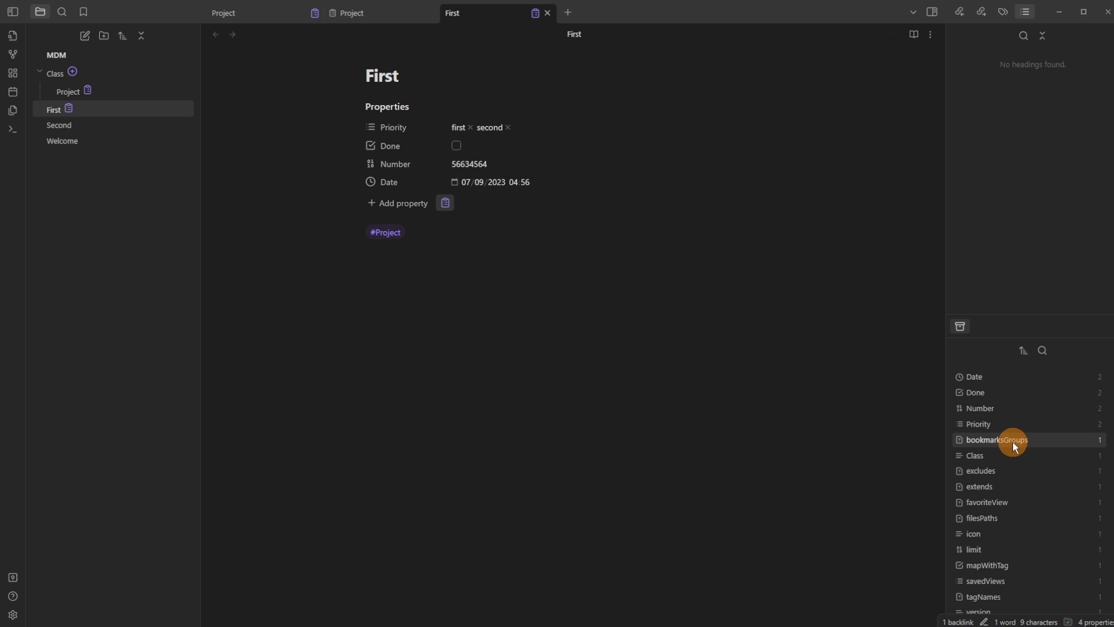
right_click(959, 326)
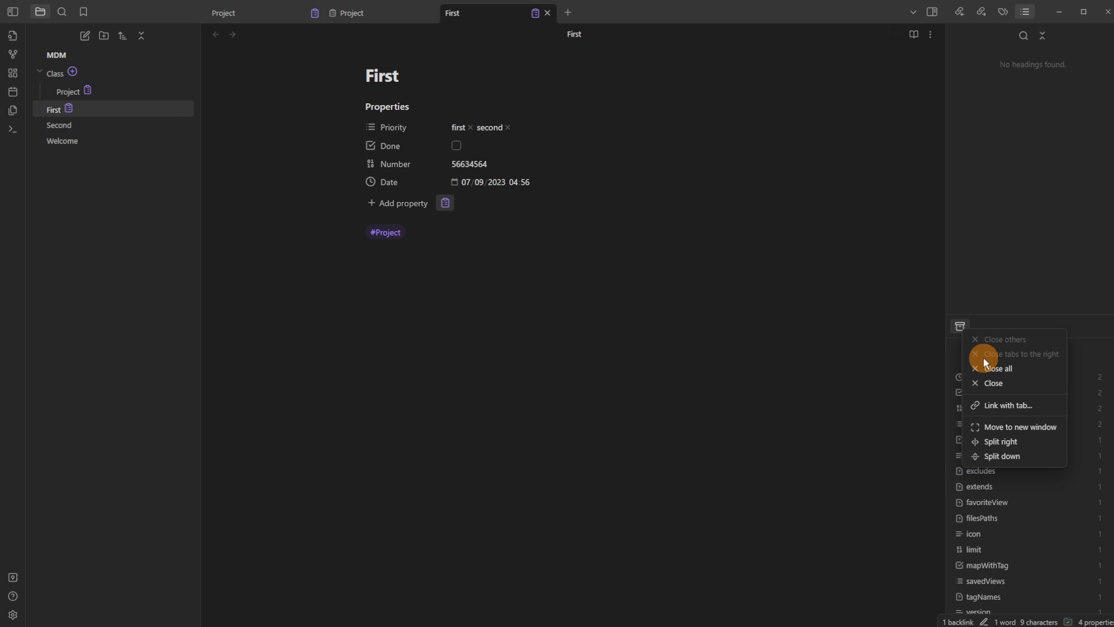
left_click(1003, 387)
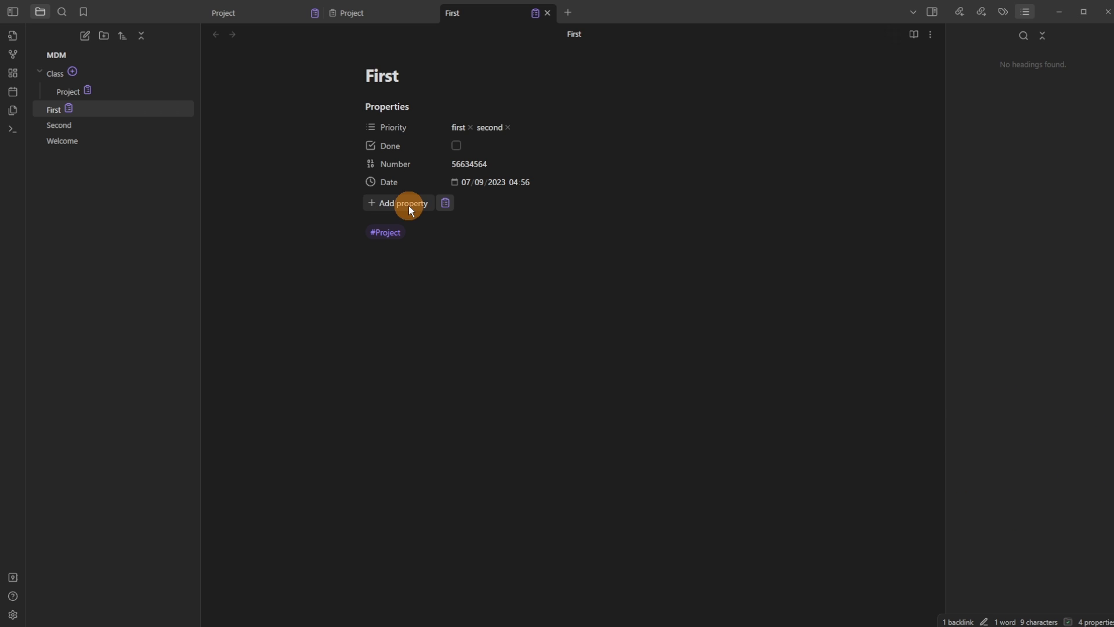
Add a tags property with the value Project to the First note
left_click(406, 204)
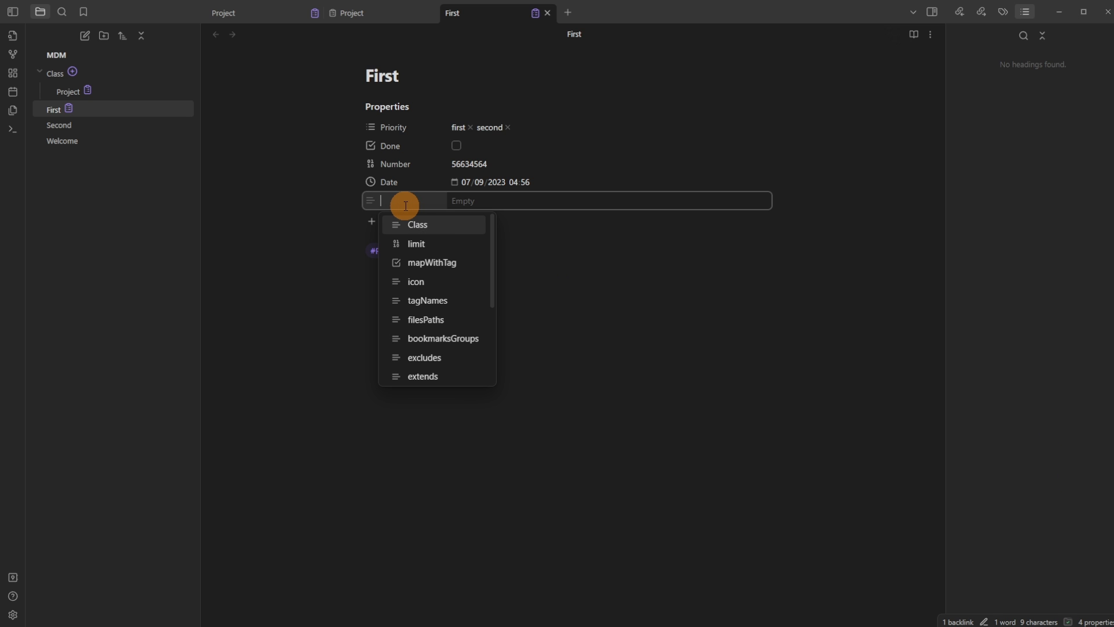
type("tags")
key("Return")
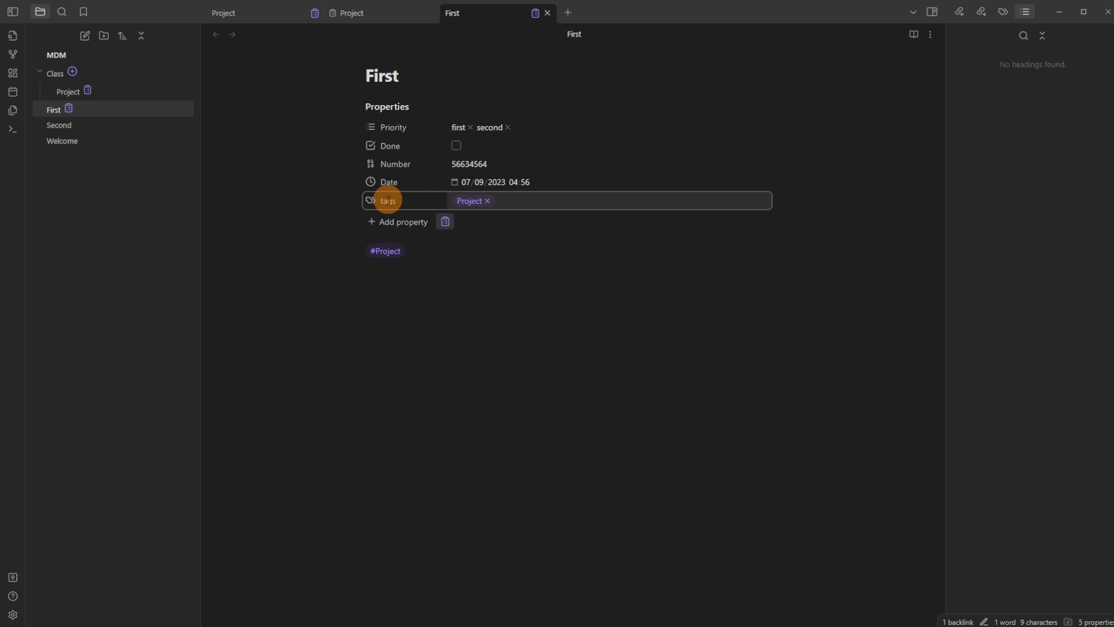
Delete the #Project tag from the body of the First note
left_click(436, 257)
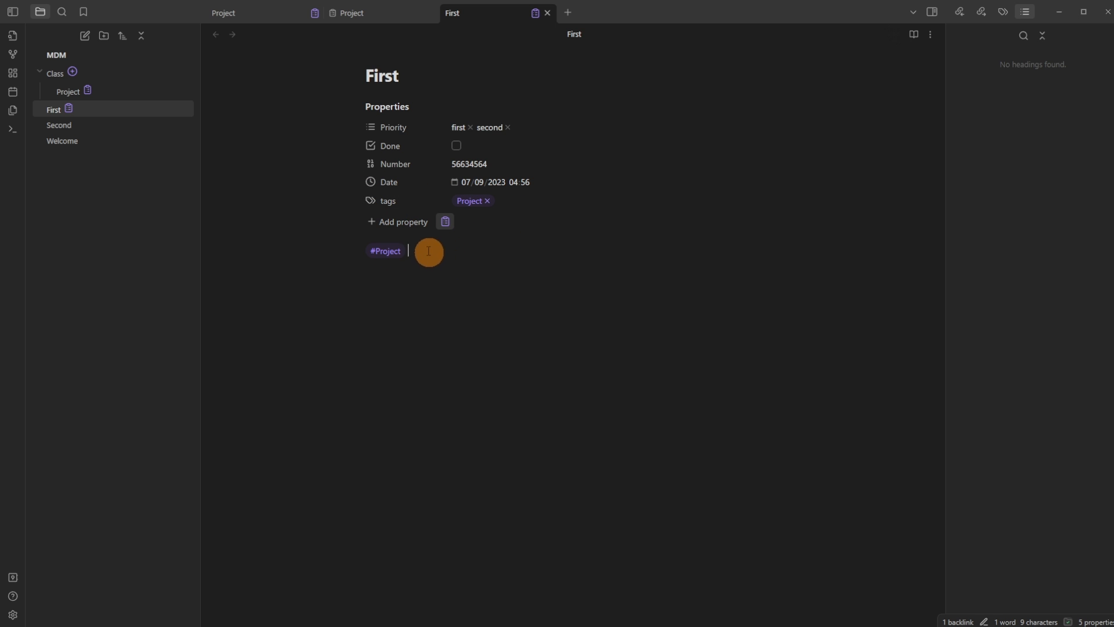
key("BackSpace")
key("BackSpace")
key("BackSpace")
key("BackSpace")
key("BackSpace")
key("BackSpace")
key("BackSpace")
key("BackSpace")
key("BackSpace")
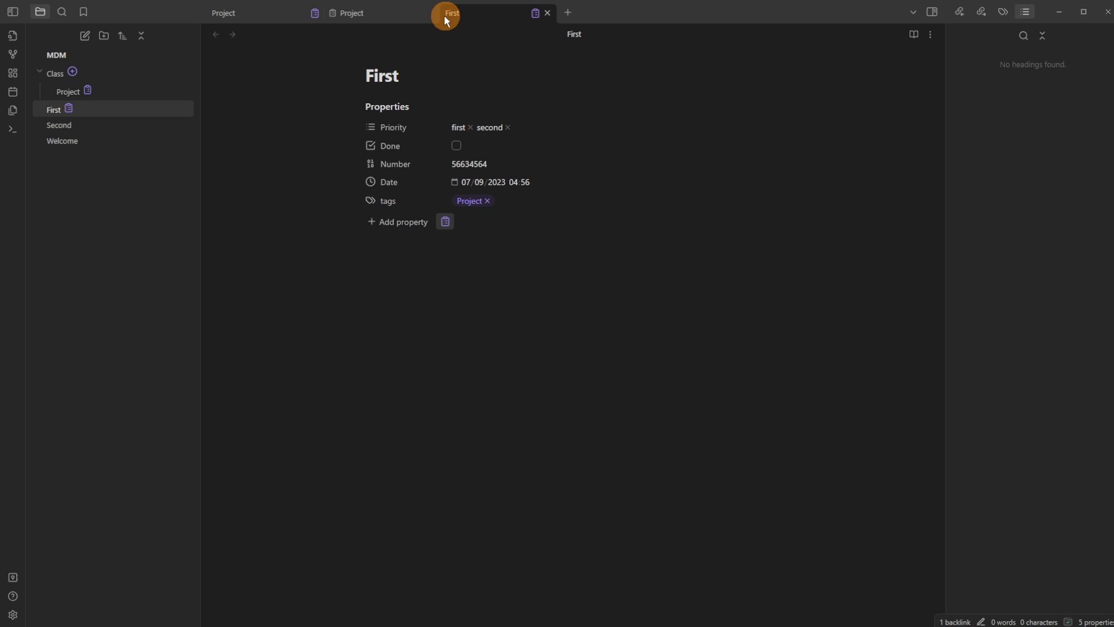
Check the Project fileClass's Map with tag setting and examine the fields available for the First note
left_click(380, 10)
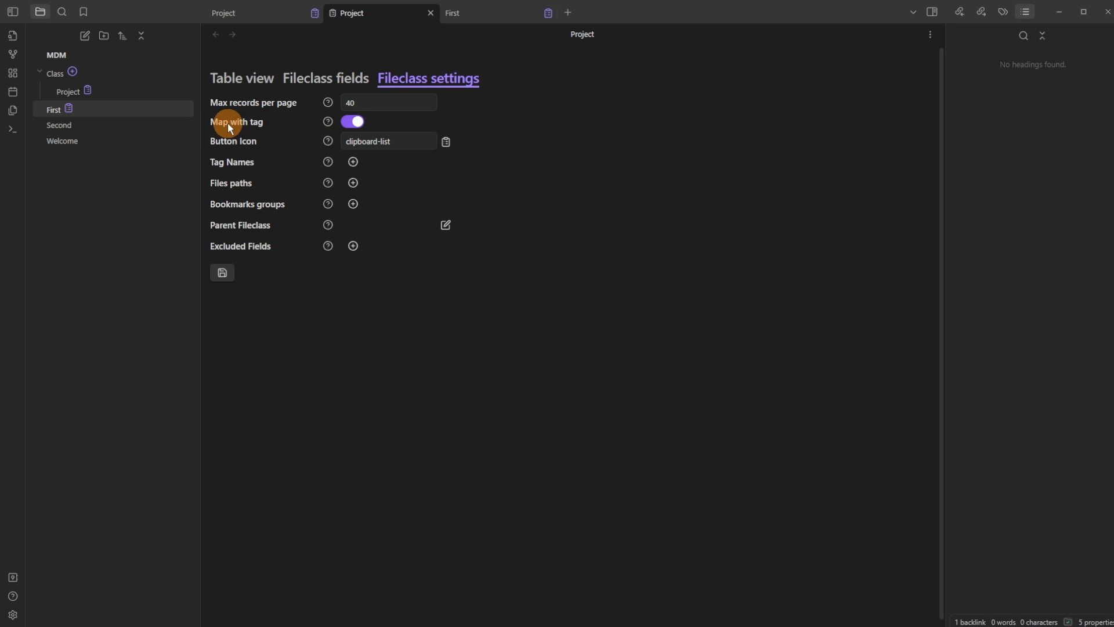
left_click(474, 13)
left_click(534, 12)
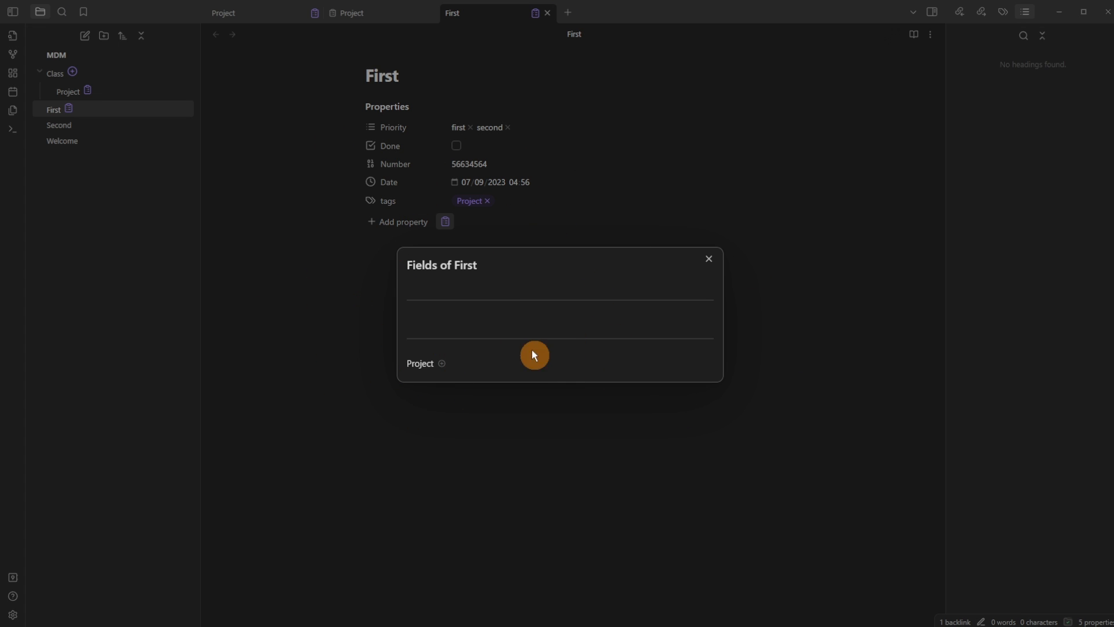
left_click(346, 293)
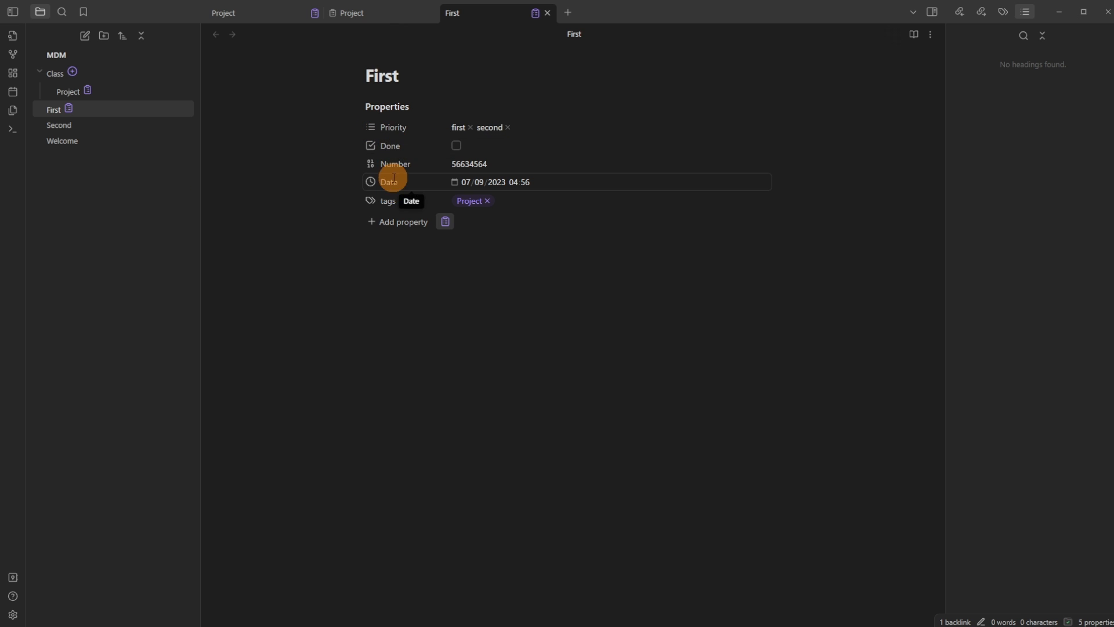
left_click(536, 13)
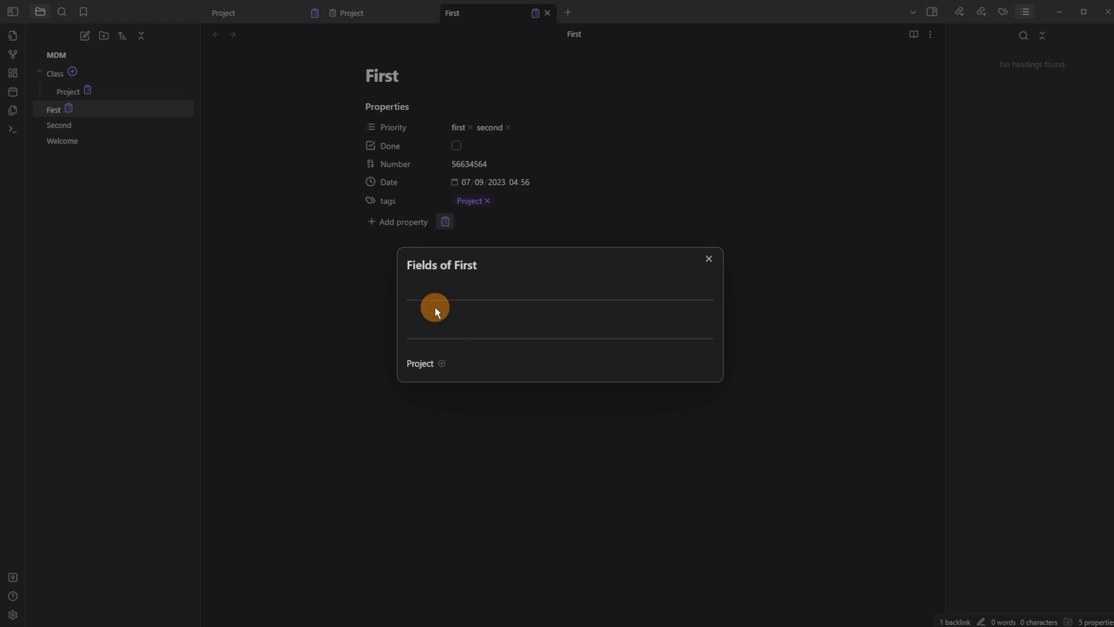
left_click(342, 301)
Add a Priority field to the Project fileClass that accepts a single value from a list containing first and second
left_click(386, 13)
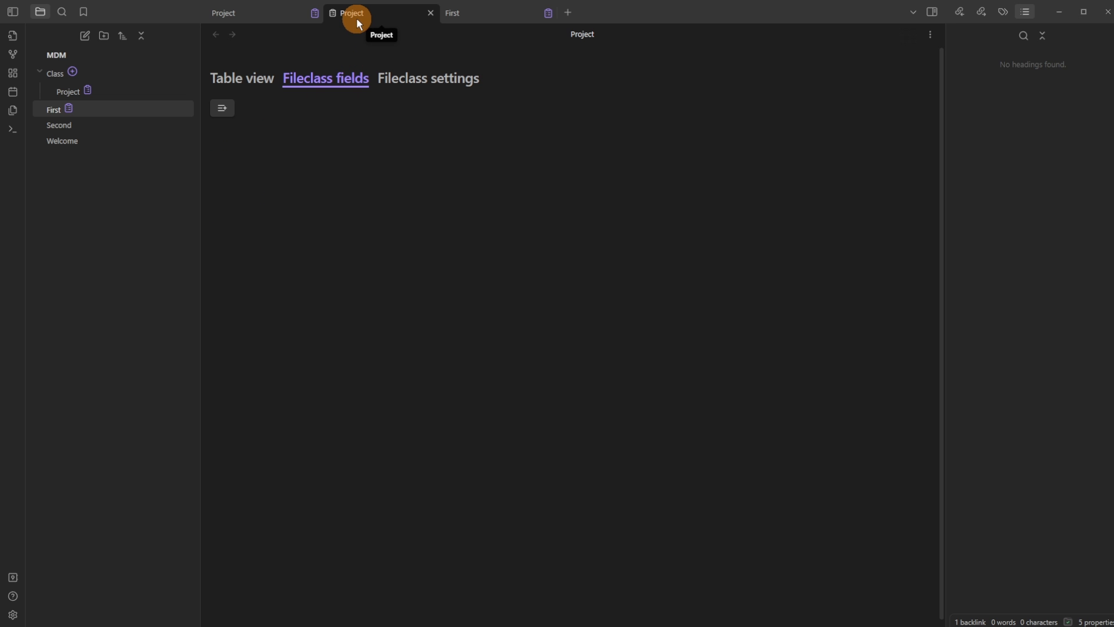
left_click(224, 108)
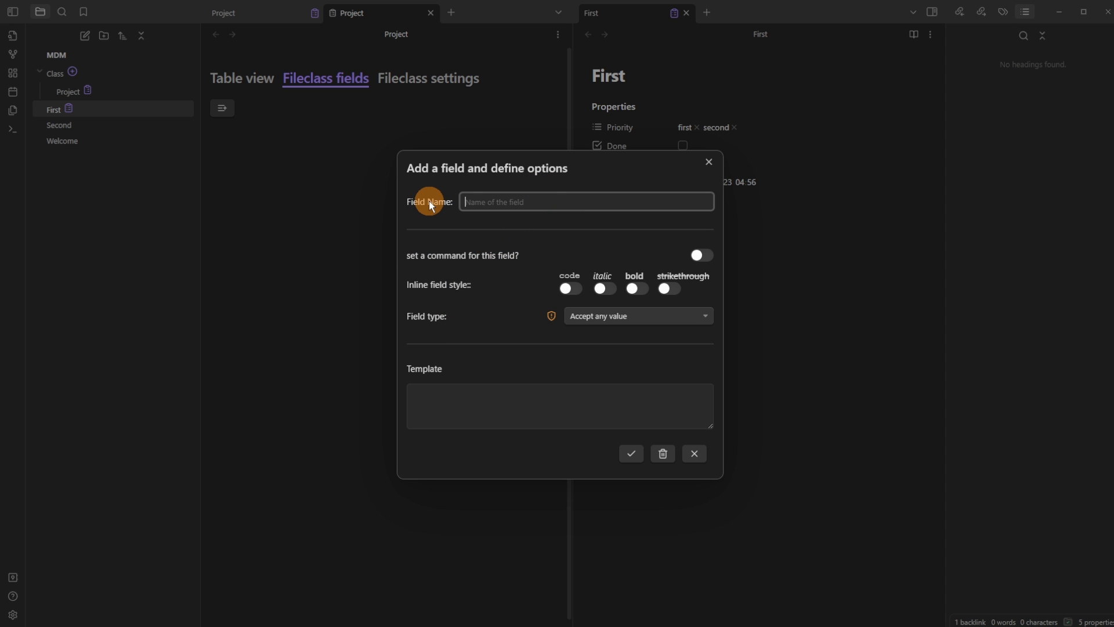
key("Escape")
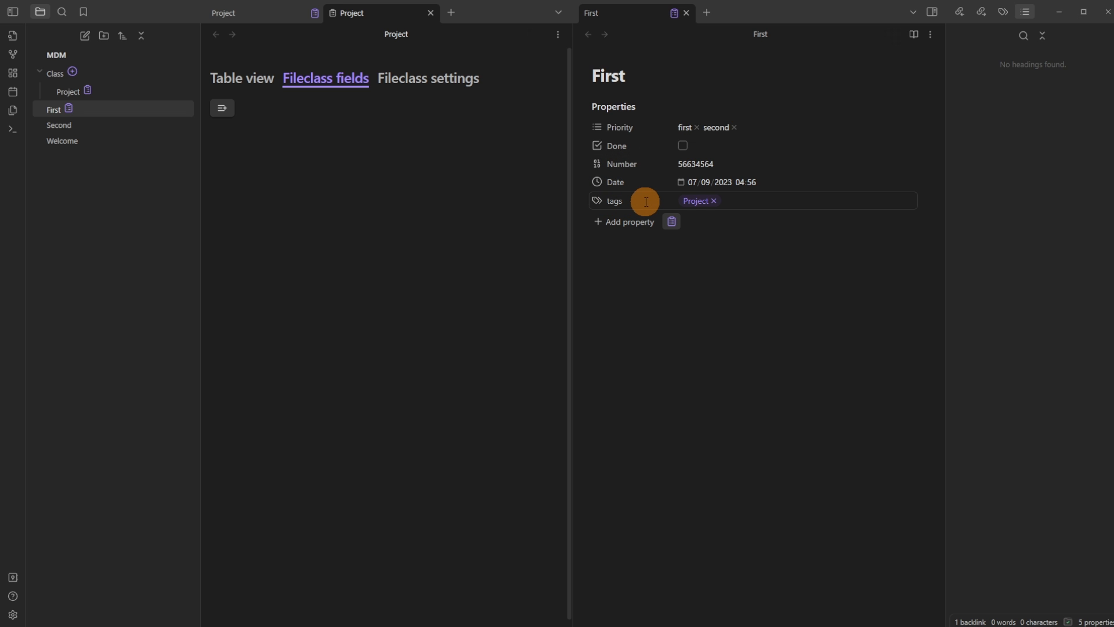
left_click(225, 106)
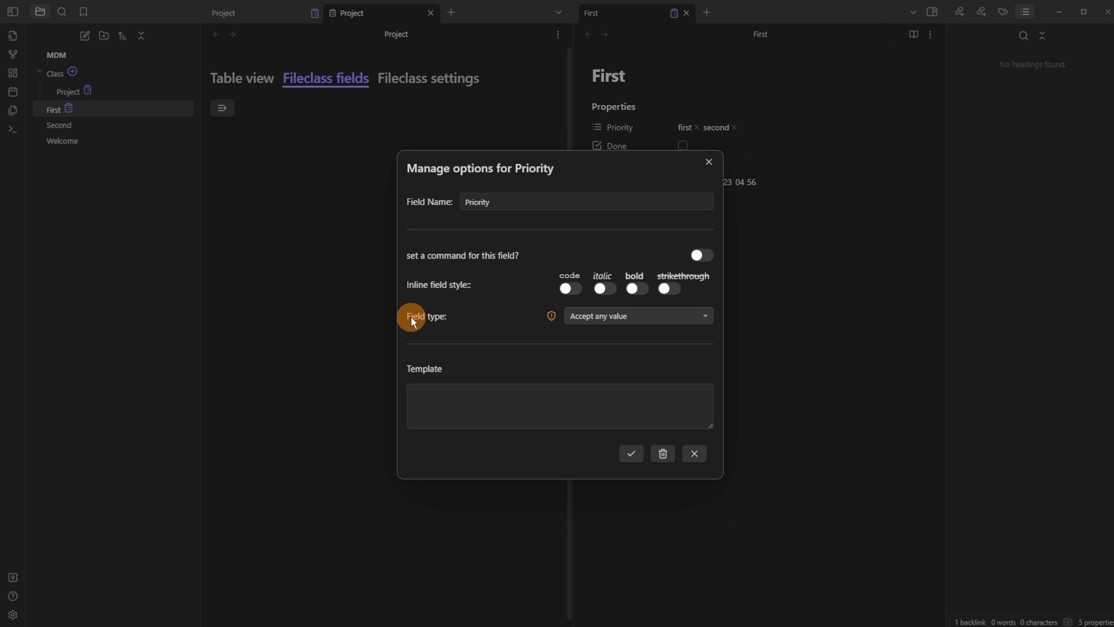
left_click(611, 315)
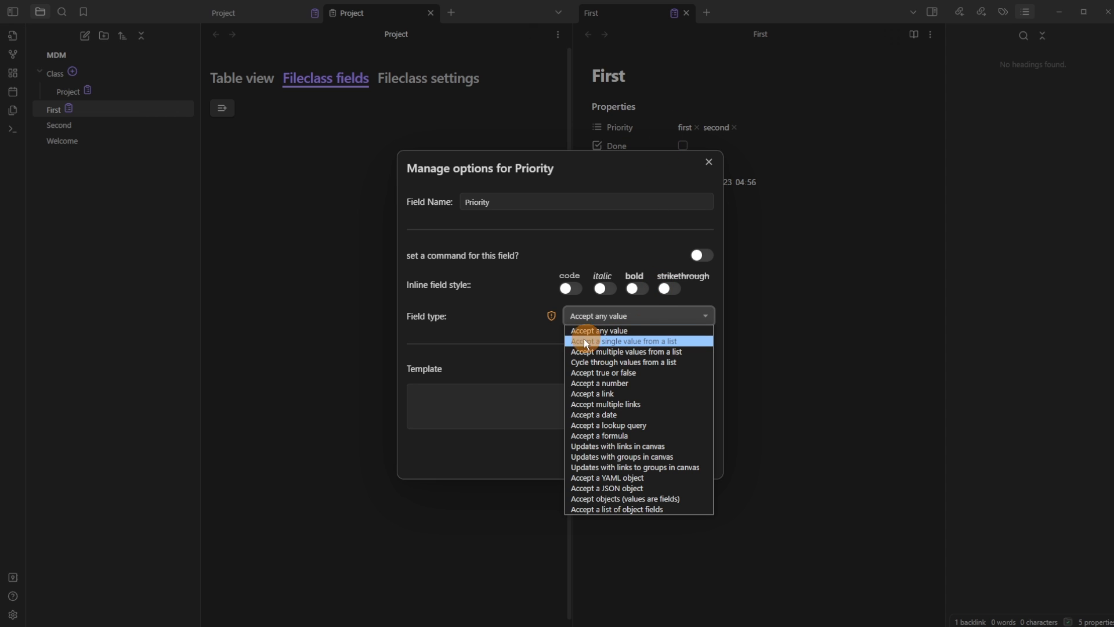
left_click(635, 341)
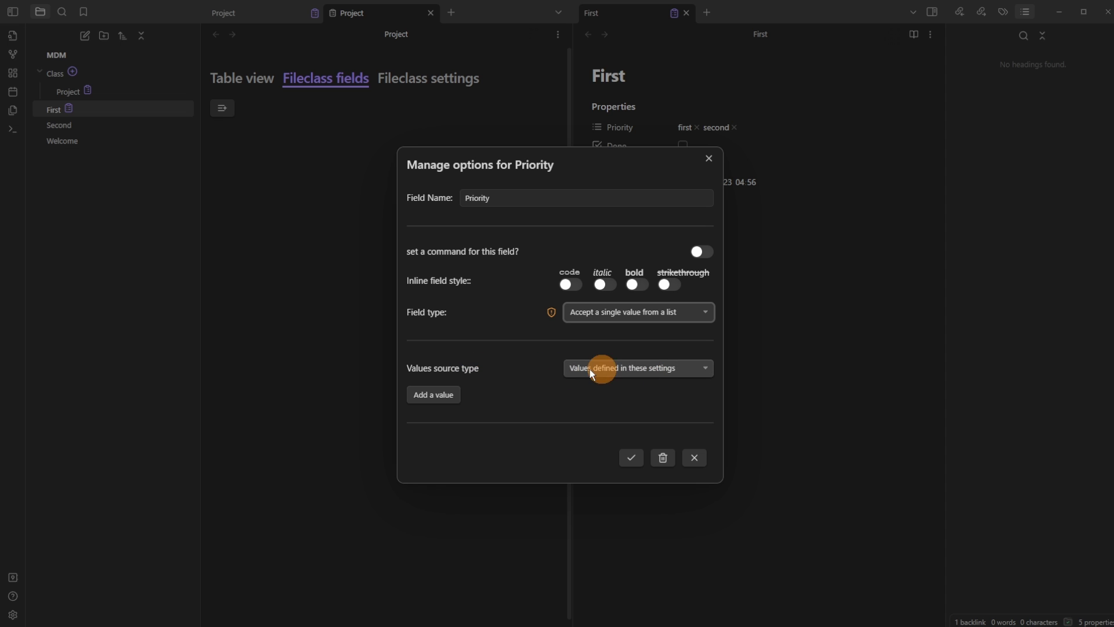
left_click(437, 395)
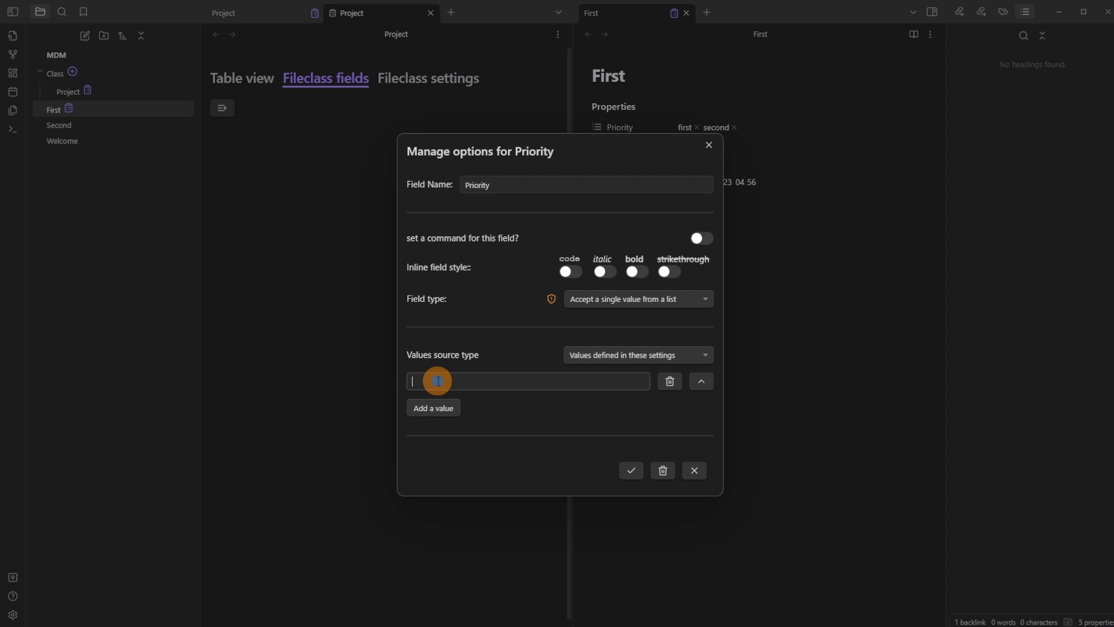
type("first")
left_click(437, 408)
type("second")
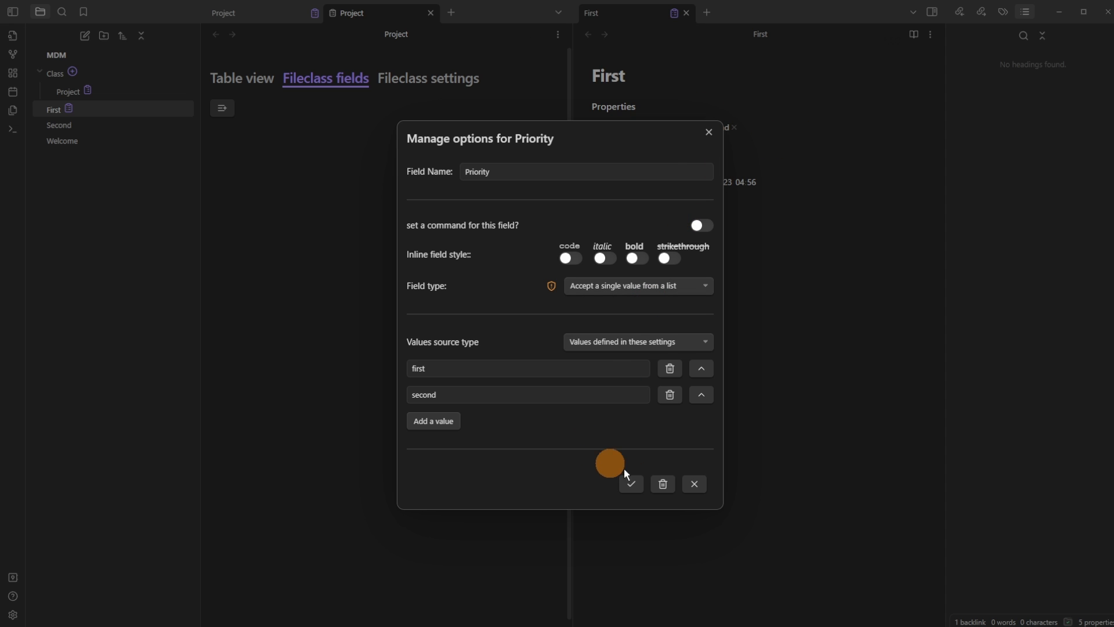
left_click(631, 482)
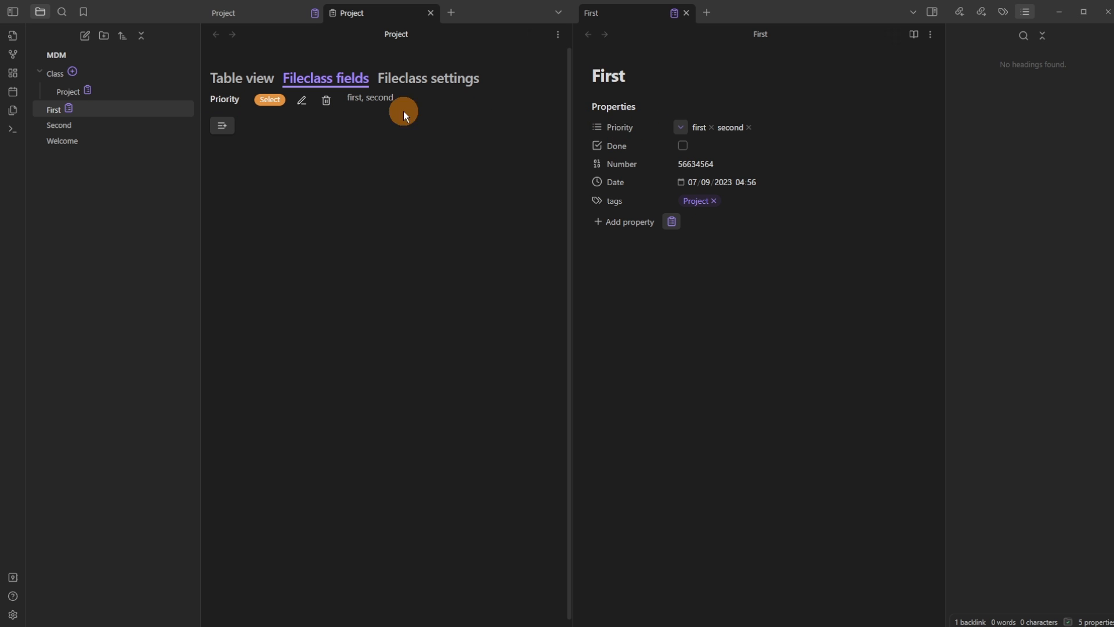
Set the First note's Priority to second from the field's value list
left_click(681, 126)
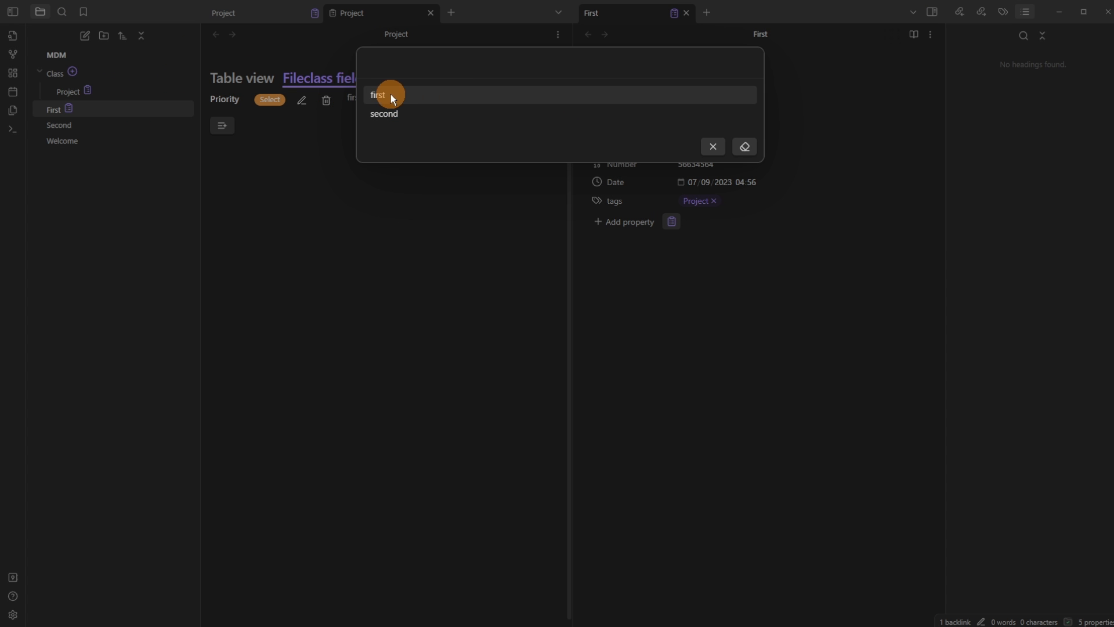
left_click(397, 116)
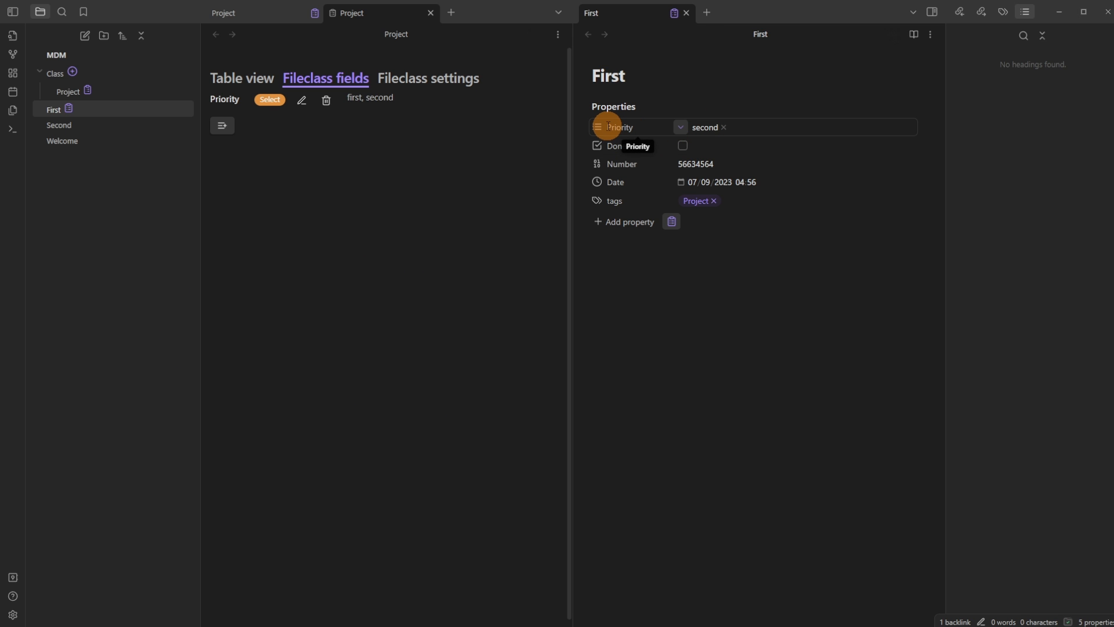
Change the Project fileClass's Priority values to High, Medium and Low, and save the field
left_click(302, 101)
double_click(462, 369)
type("High")
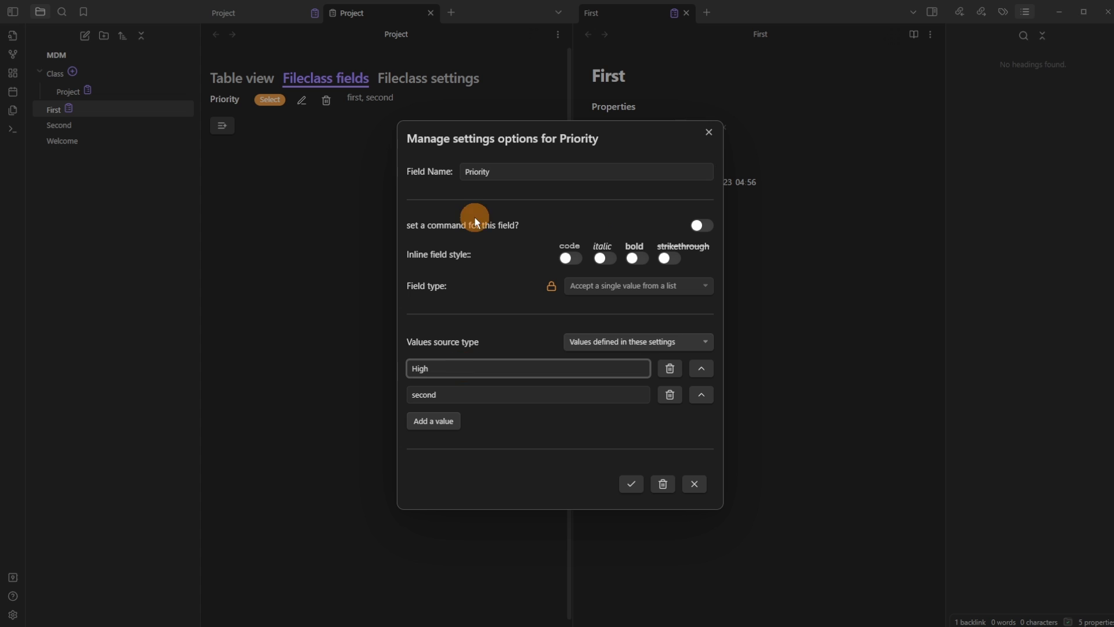
left_click(465, 397)
double_click(465, 397)
type("Medium")
left_click(443, 419)
type("Low")
left_click(632, 497)
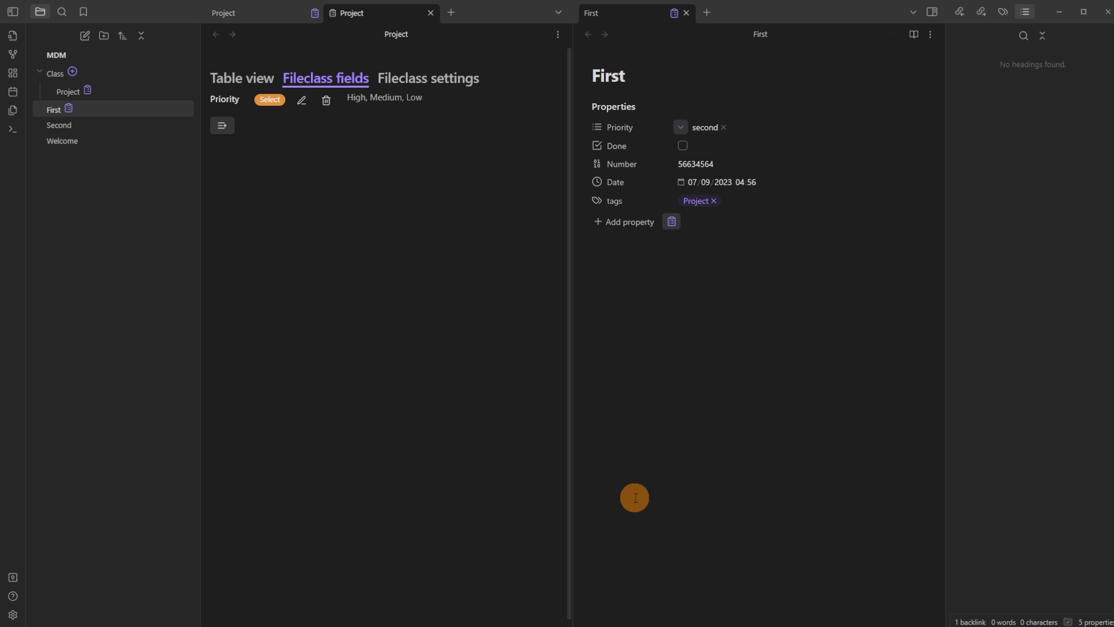
Set the First note's Priority to Medium from the field's value list
left_click(680, 128)
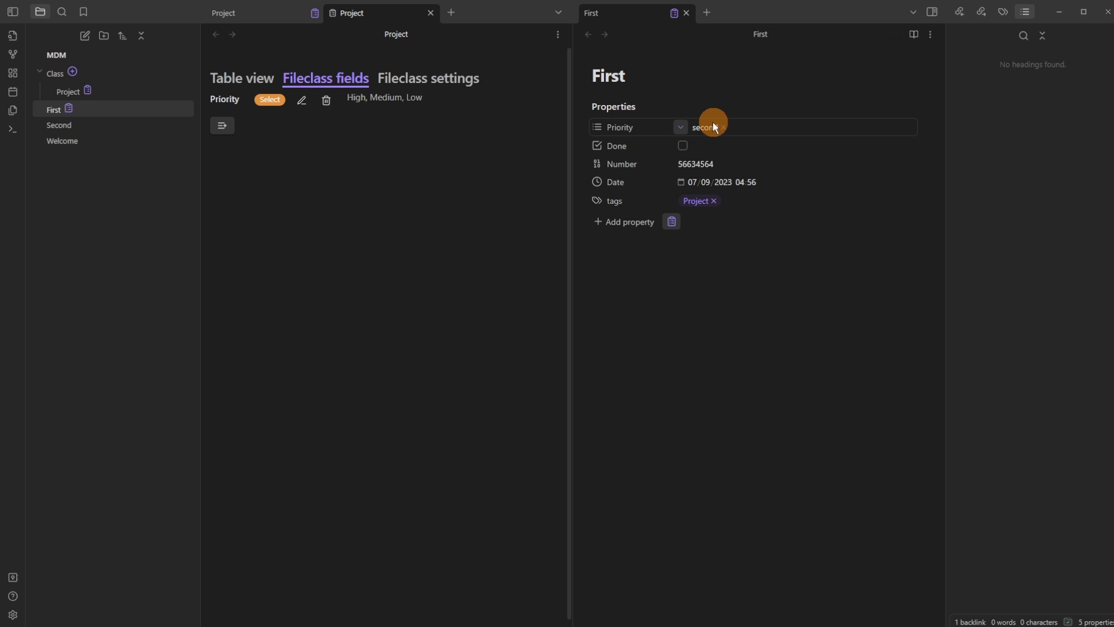
left_click(681, 129)
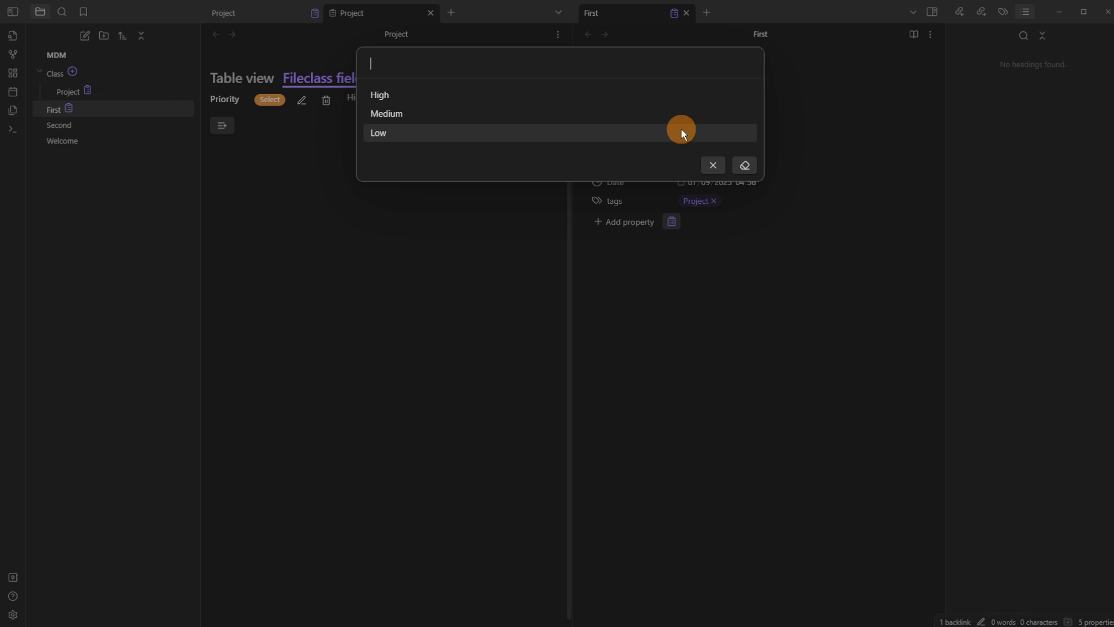
left_click(425, 114)
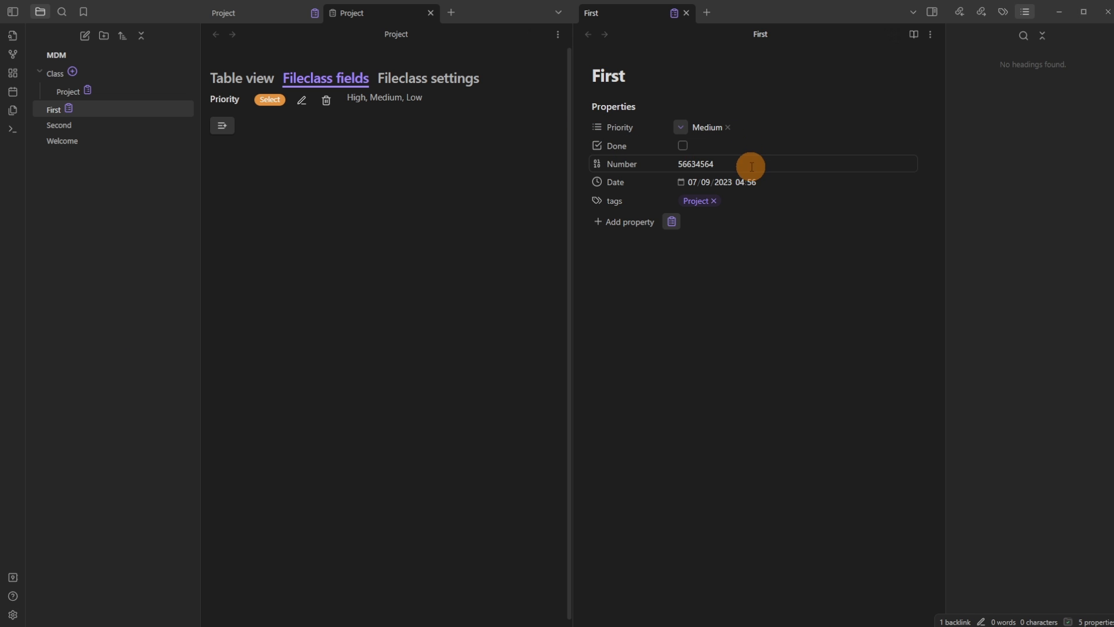
Remove the Done property from the First note
left_click(597, 145)
mouse_move(627, 158)
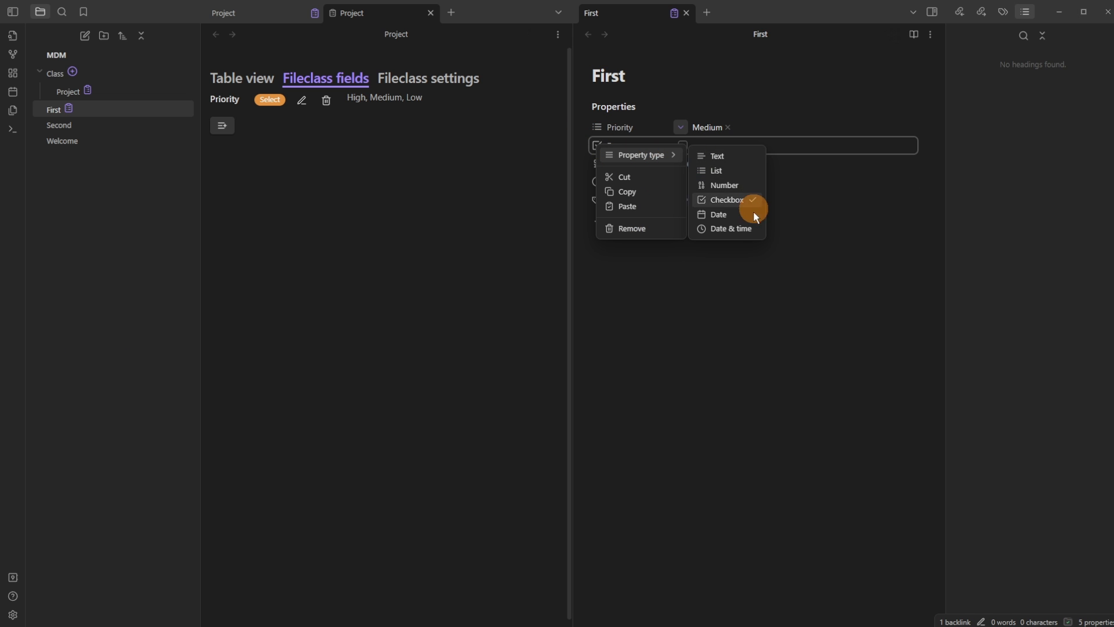
left_click(642, 227)
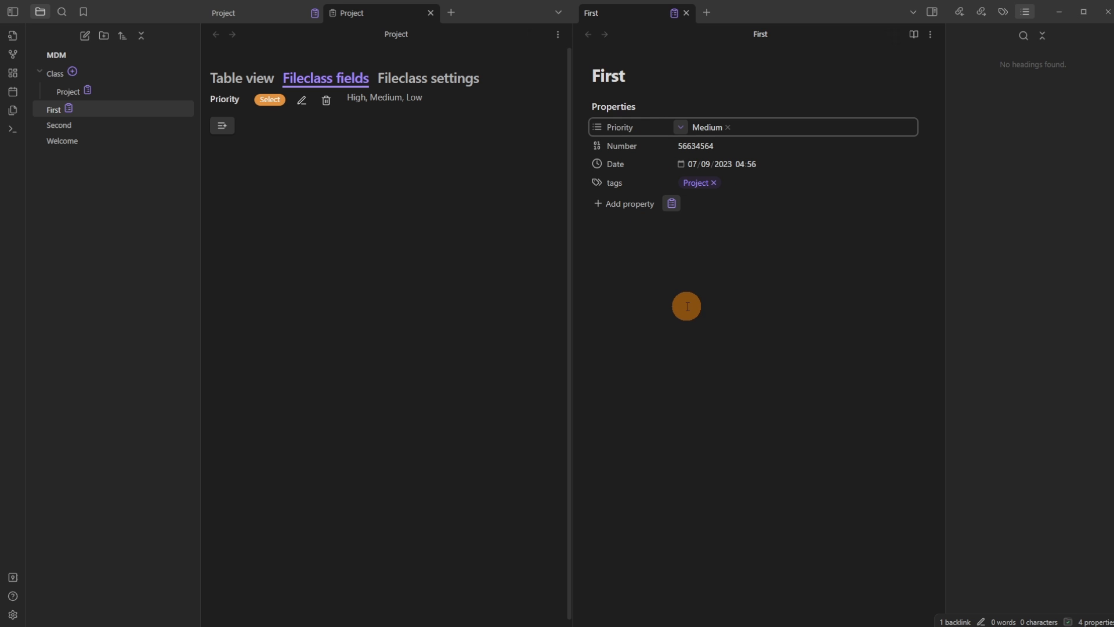
Add a Done field to the Project fileClass with the type Accept true or false
left_click(225, 124)
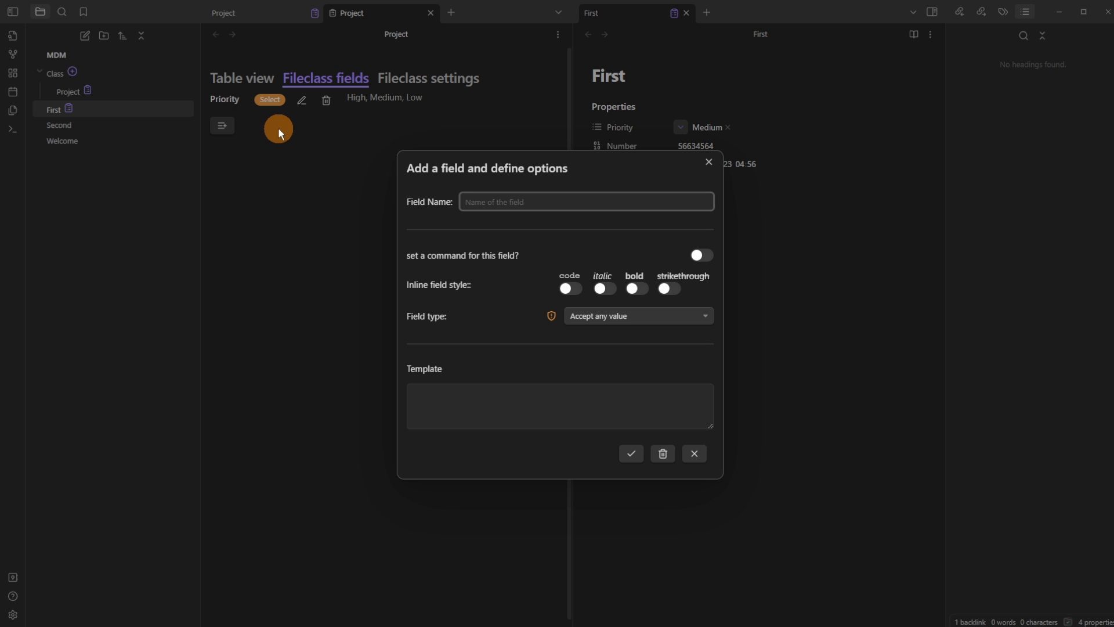
type("Done")
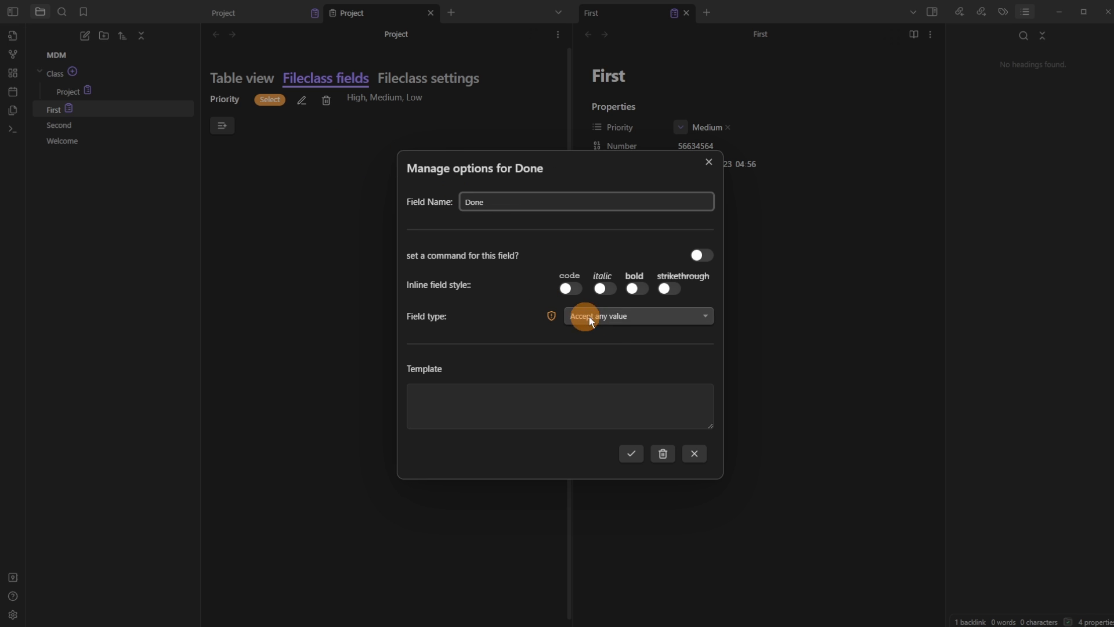
left_click(619, 315)
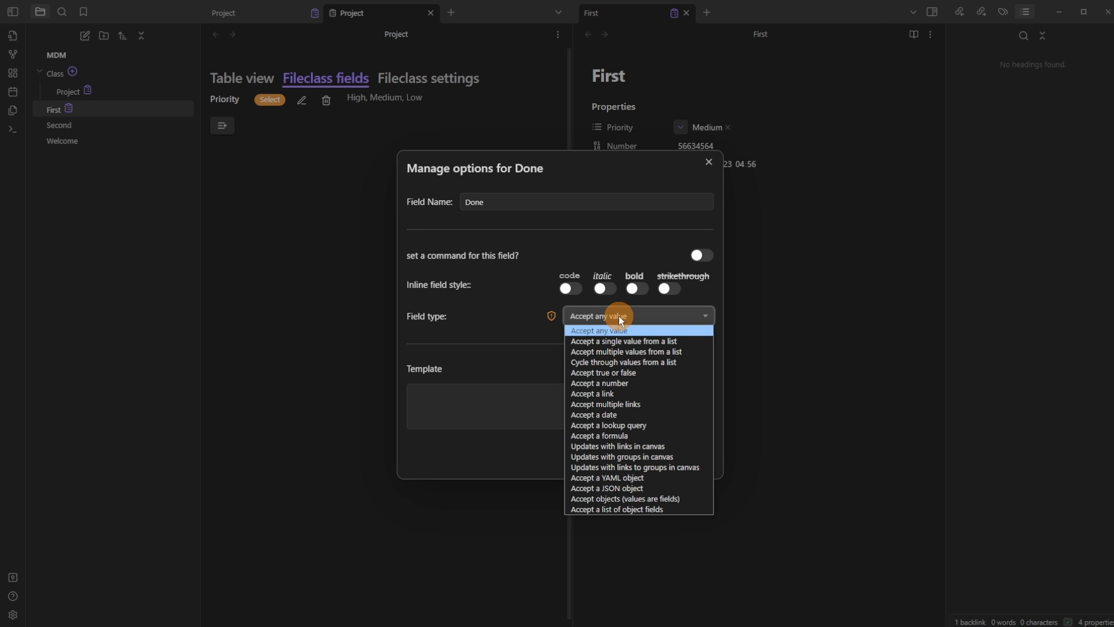
left_click(632, 372)
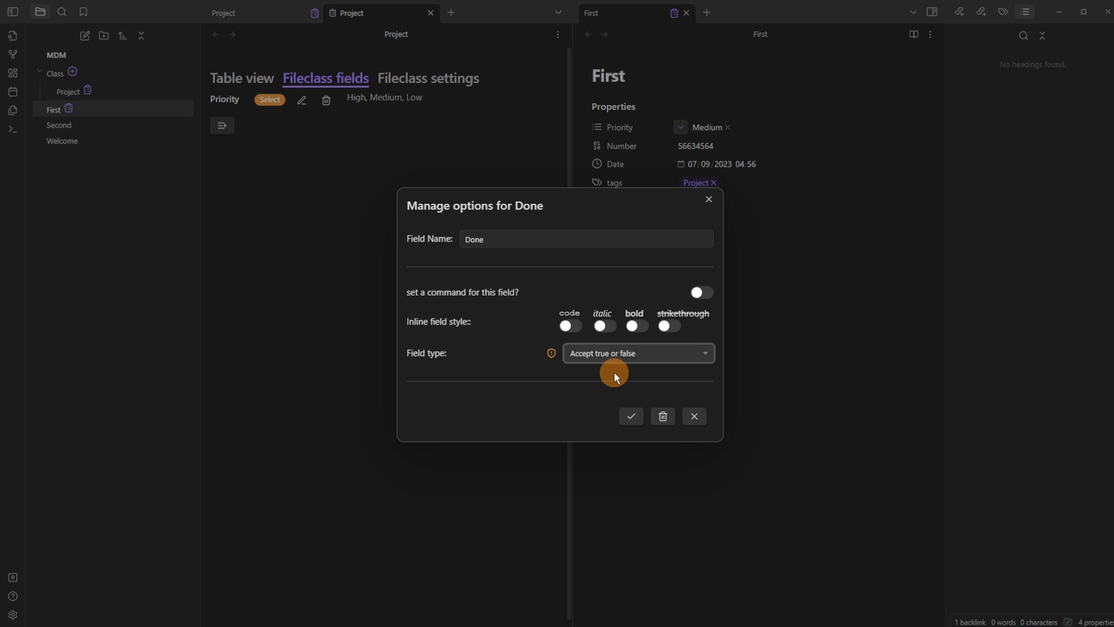
left_click(627, 416)
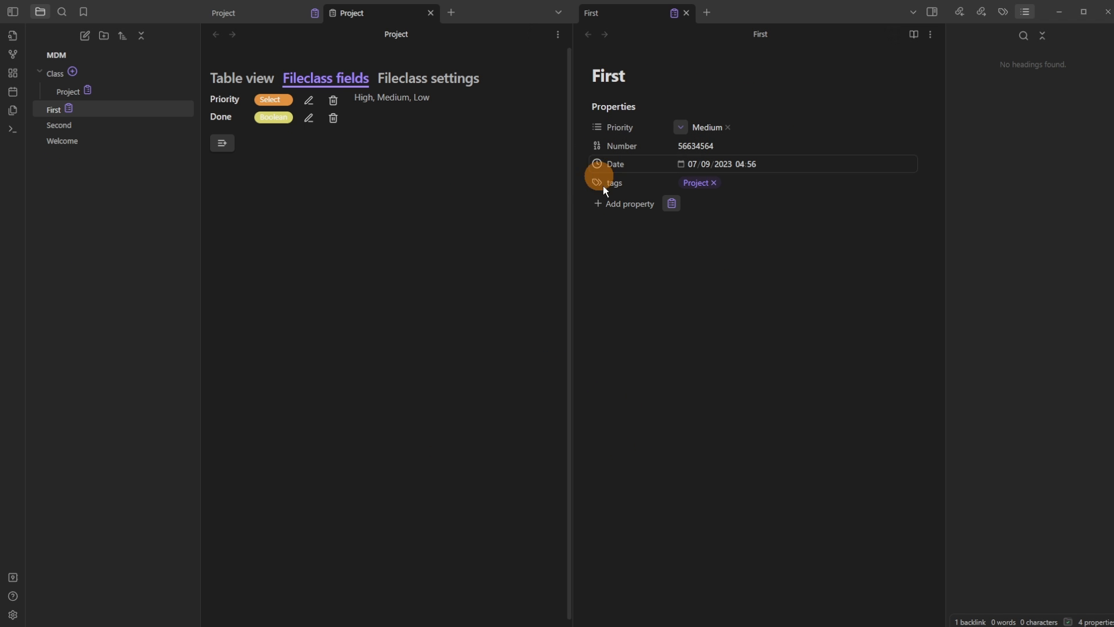
left_click(630, 203)
scroll(686, 249, "down", 3)
scroll(666, 263, "up", 2)
left_click(791, 287)
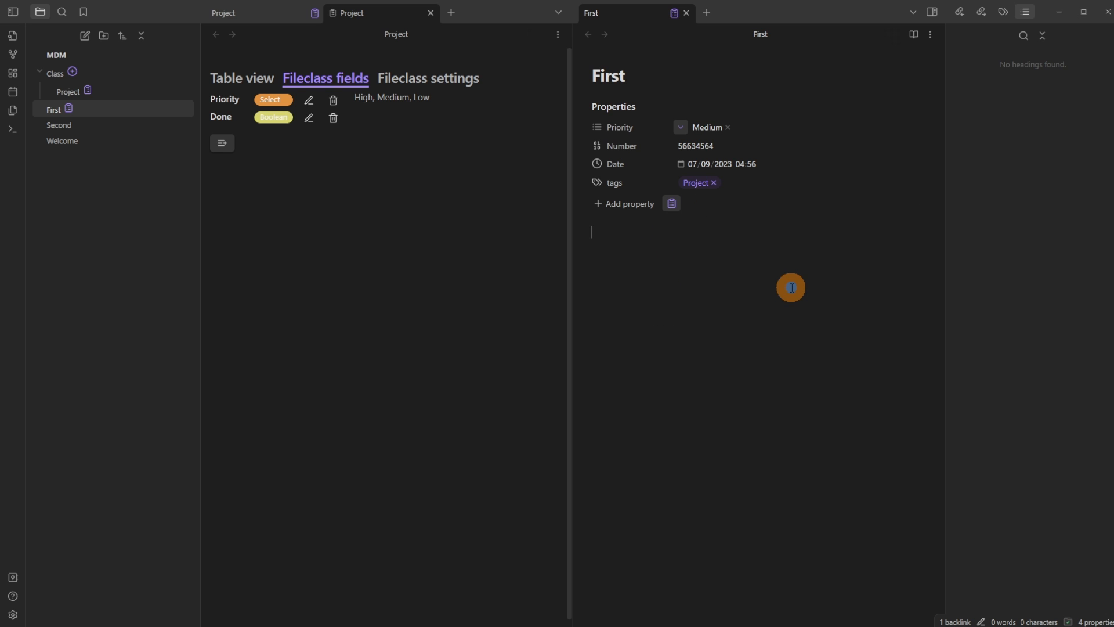
Insert the missing Project fields into the First note's frontmatter and switch Done to false and back to true
left_click(673, 203)
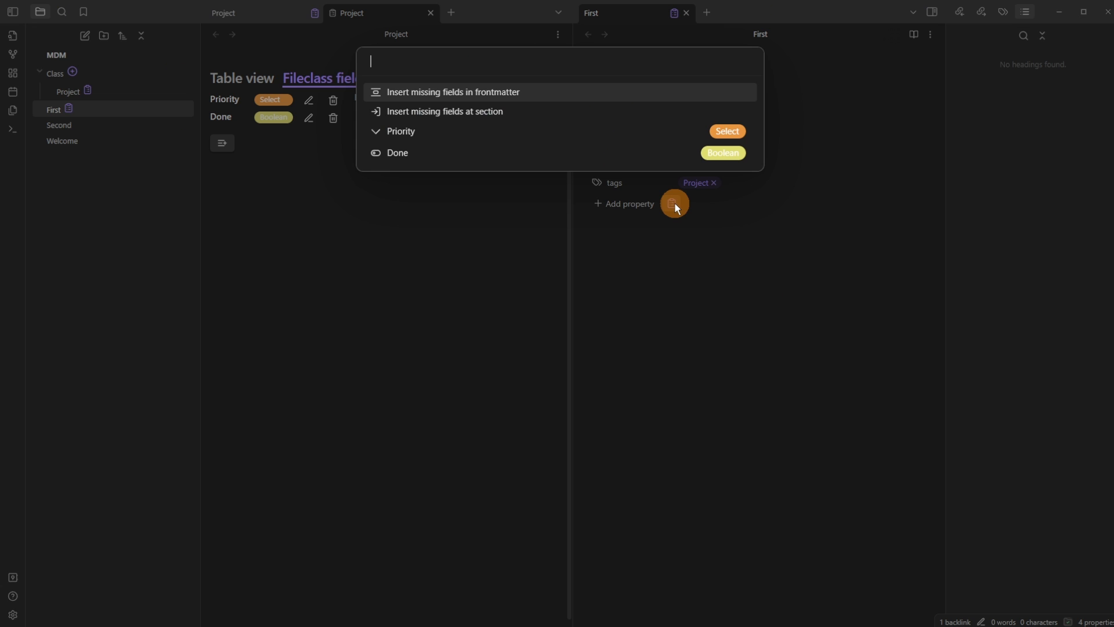
left_click(471, 93)
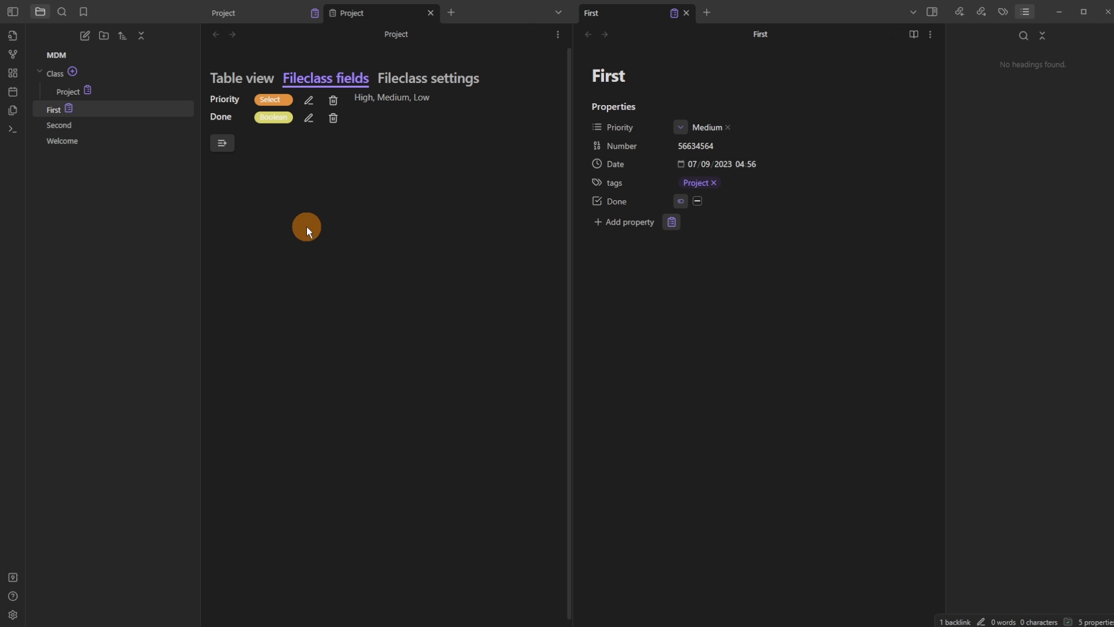
left_click(682, 200)
left_click(682, 204)
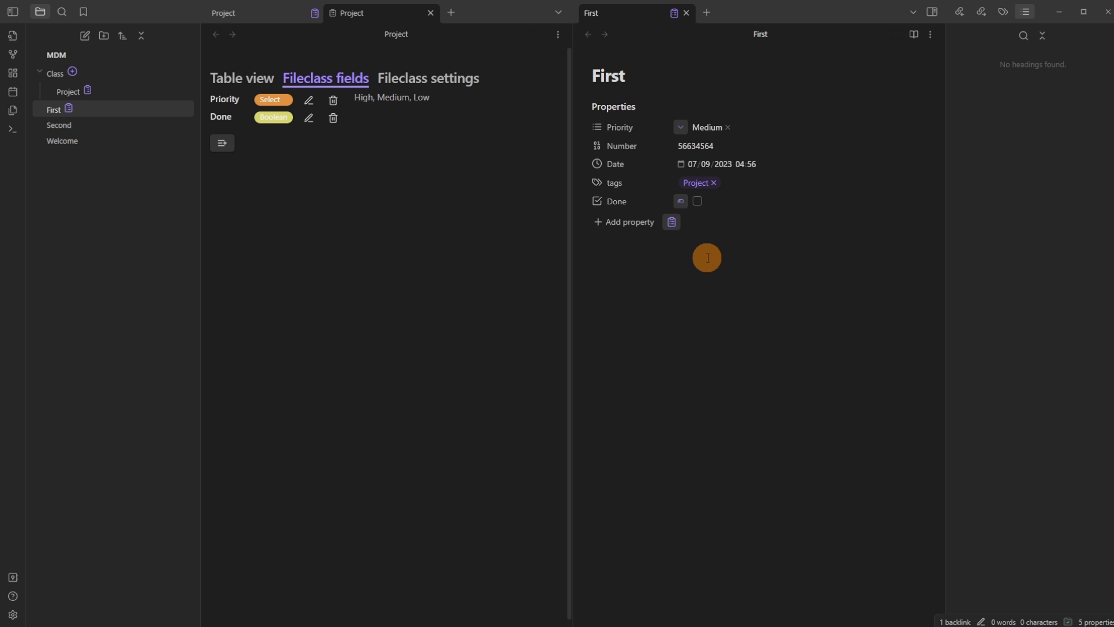
left_click(699, 206)
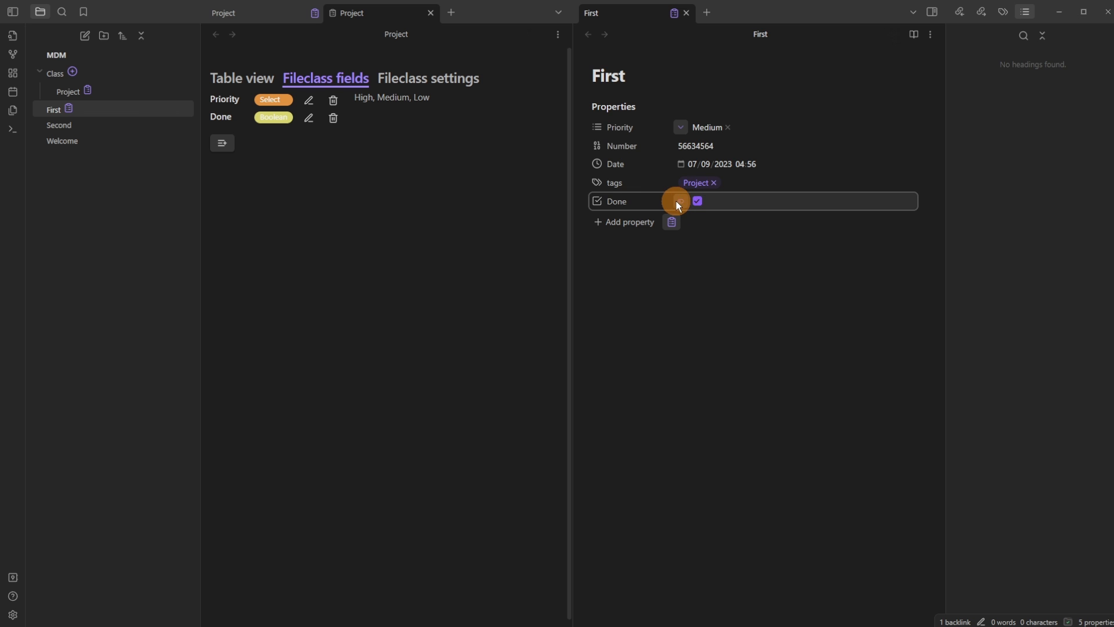
Remove the Done and Priority properties from the First note
right_click(596, 202)
left_click(634, 288)
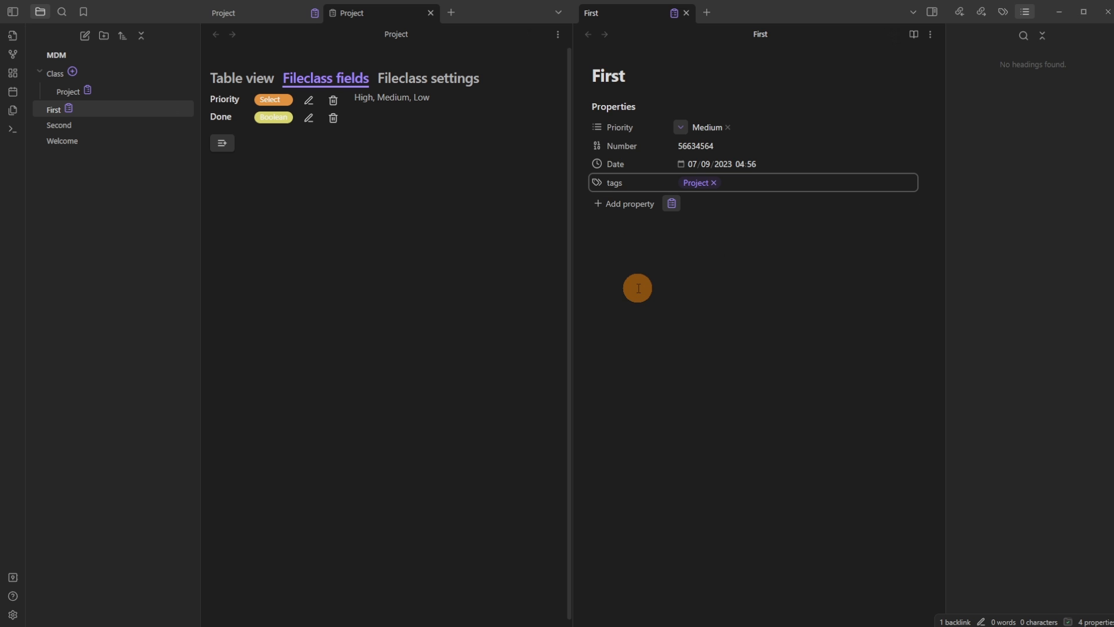
right_click(600, 134)
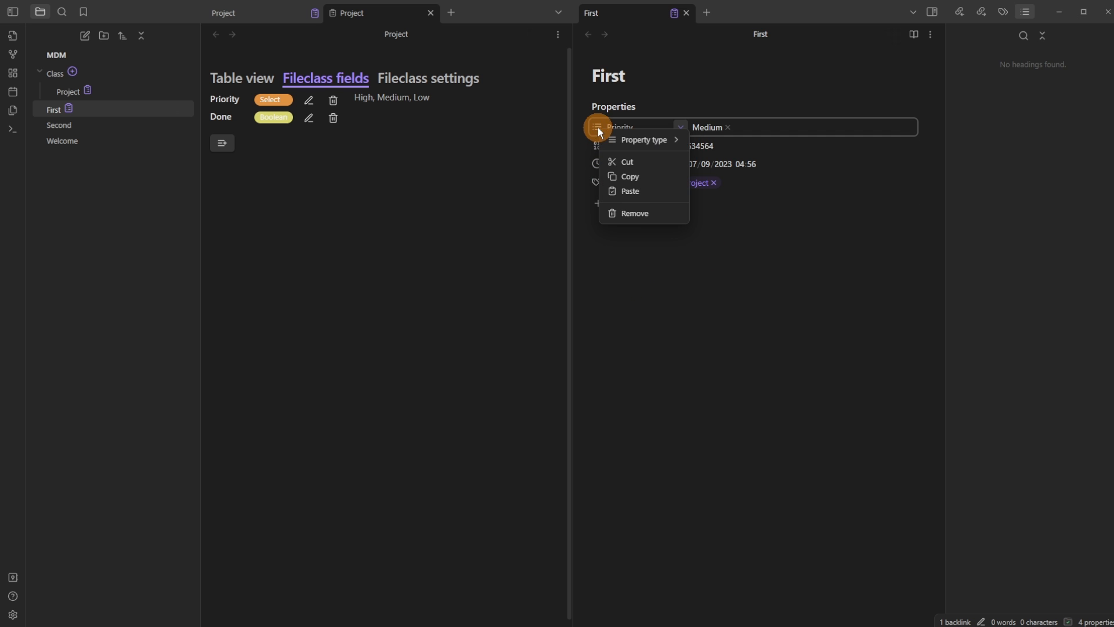
left_click(637, 210)
left_click(642, 229)
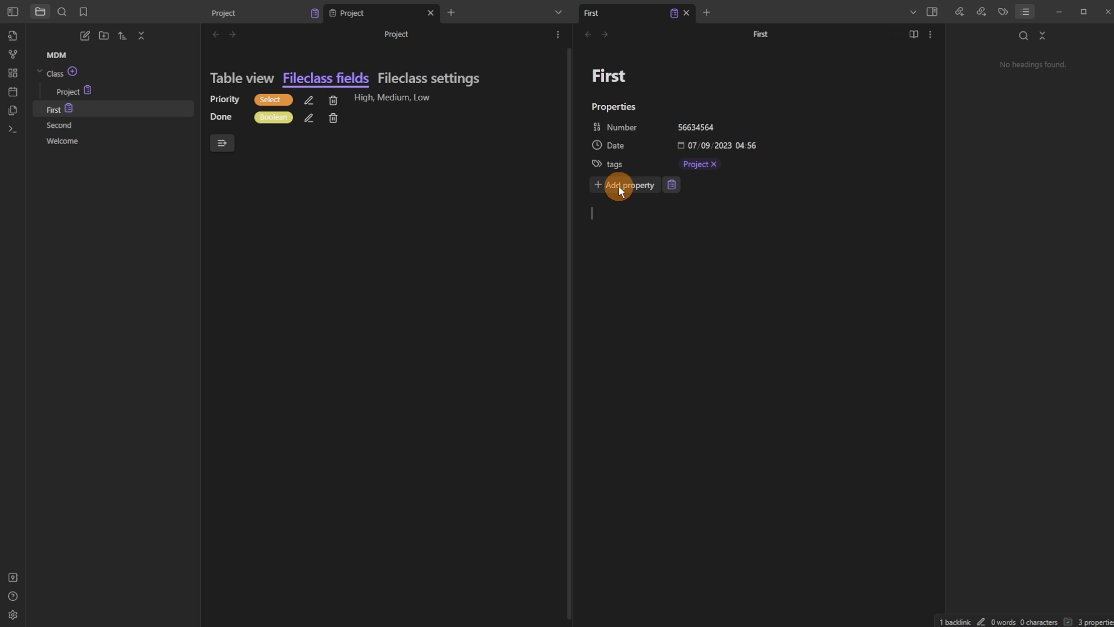
Reinsert the missing fields into the First note's frontmatter, with Priority set to Medium and Done checked
left_click(671, 186)
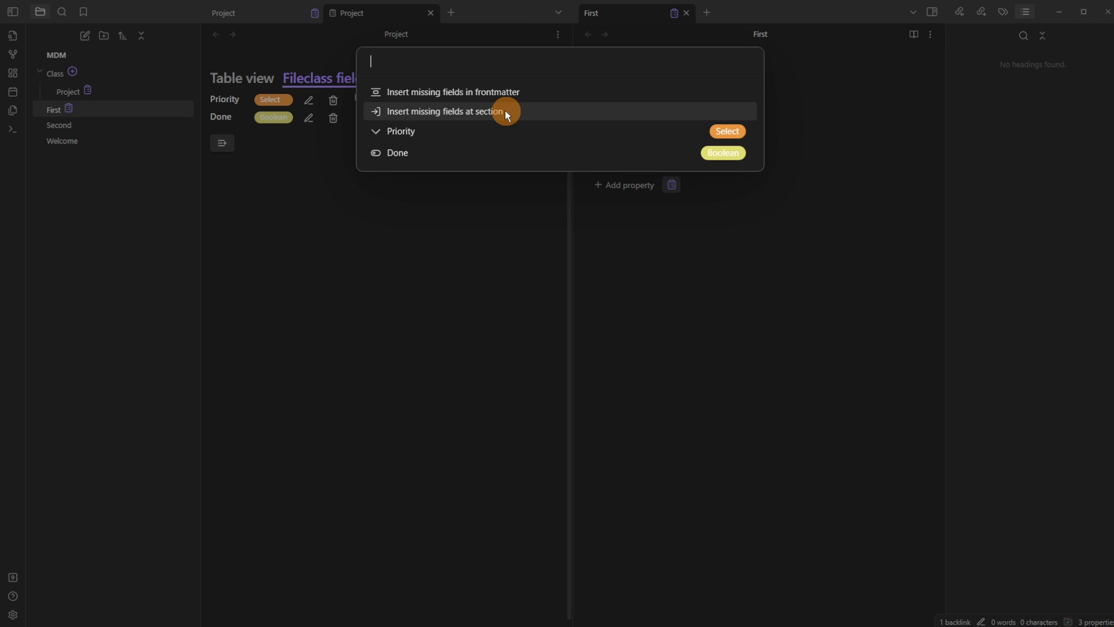
left_click(469, 93)
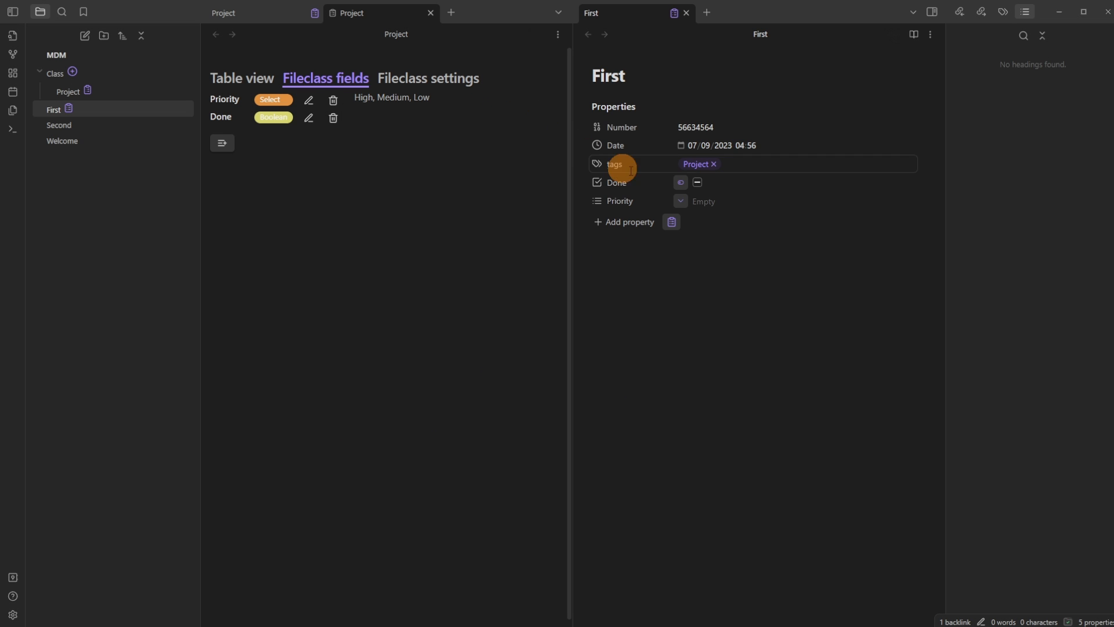
left_click(680, 199)
left_click(571, 150)
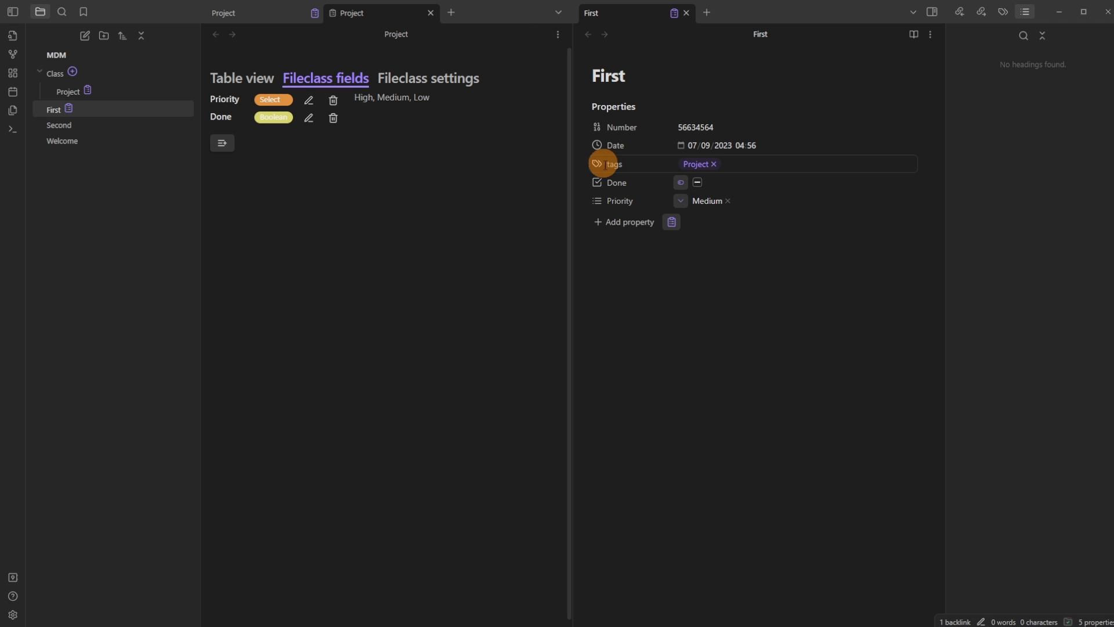
left_click(697, 183)
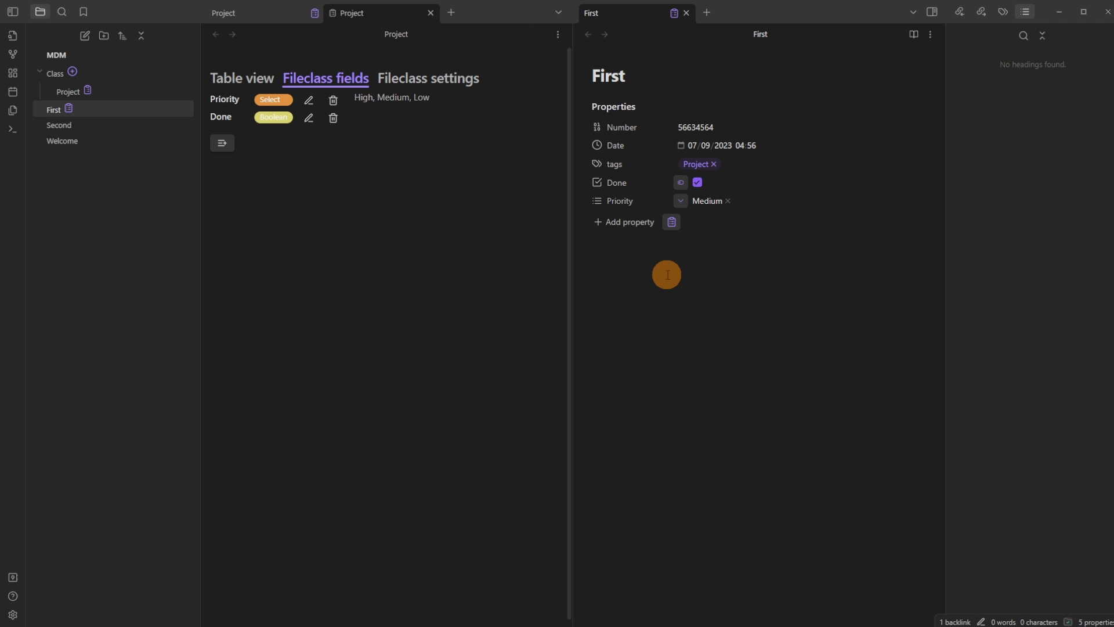
Remove the reinserted Priority and Done properties from the First note
right_click(600, 199)
left_click(635, 280)
right_click(600, 183)
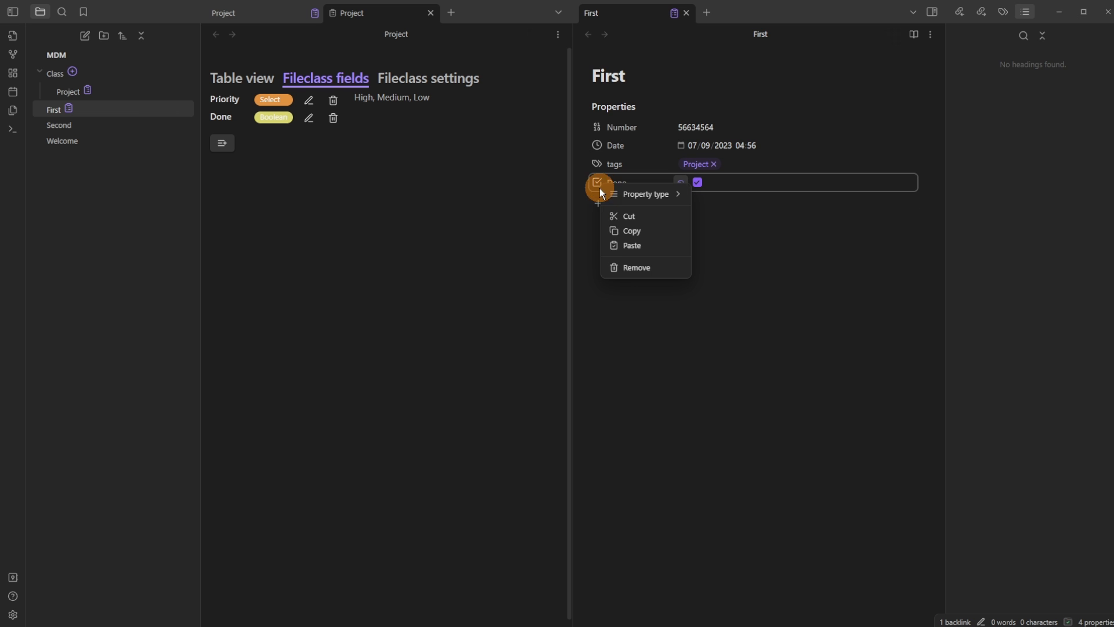
left_click(629, 267)
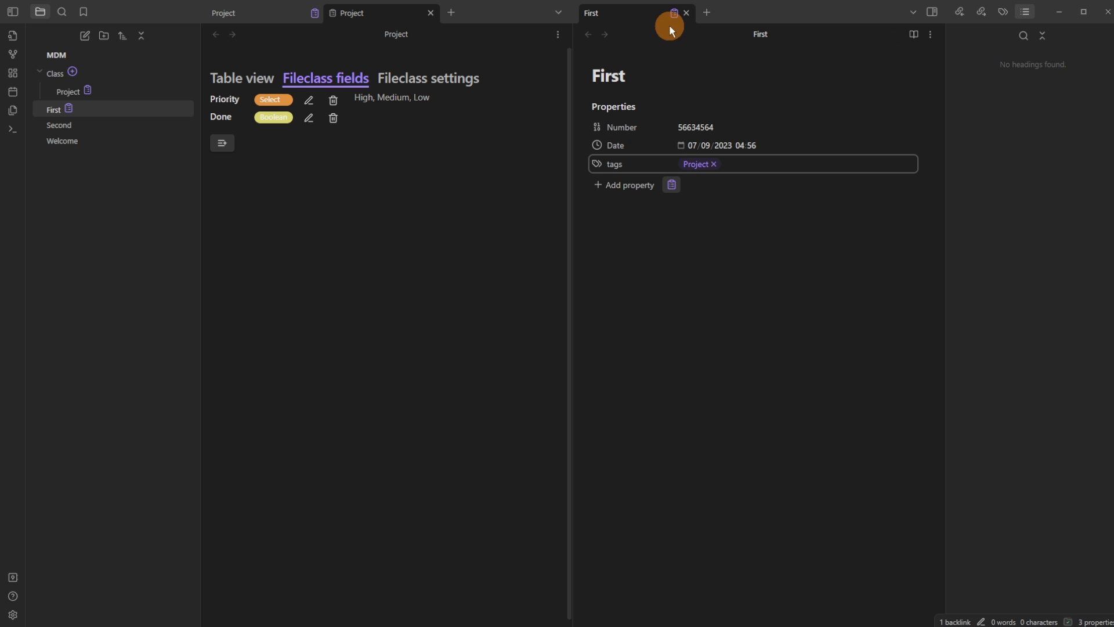
Open the field overview of the First note and insert all its missing fields into the frontmatter
left_click(68, 110)
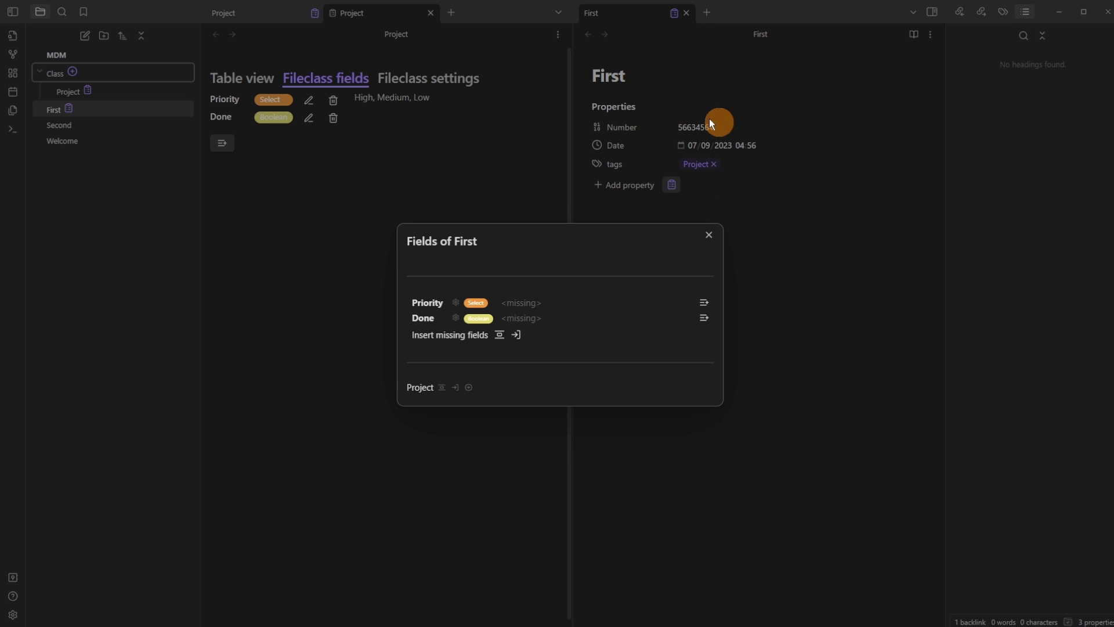
left_click(704, 301)
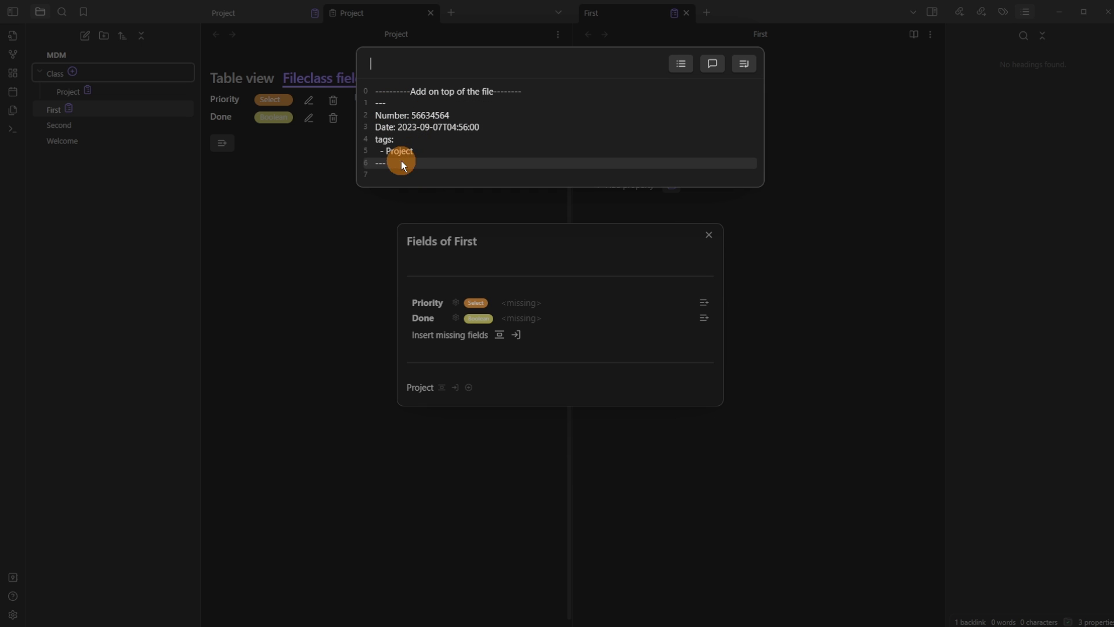
left_click(623, 284)
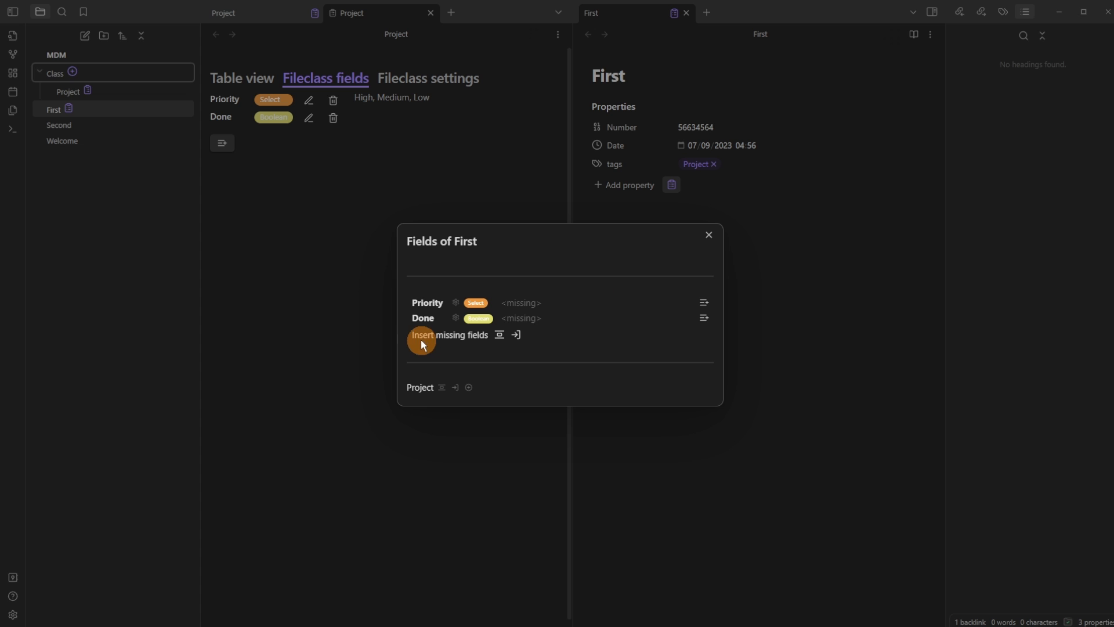
left_click(499, 335)
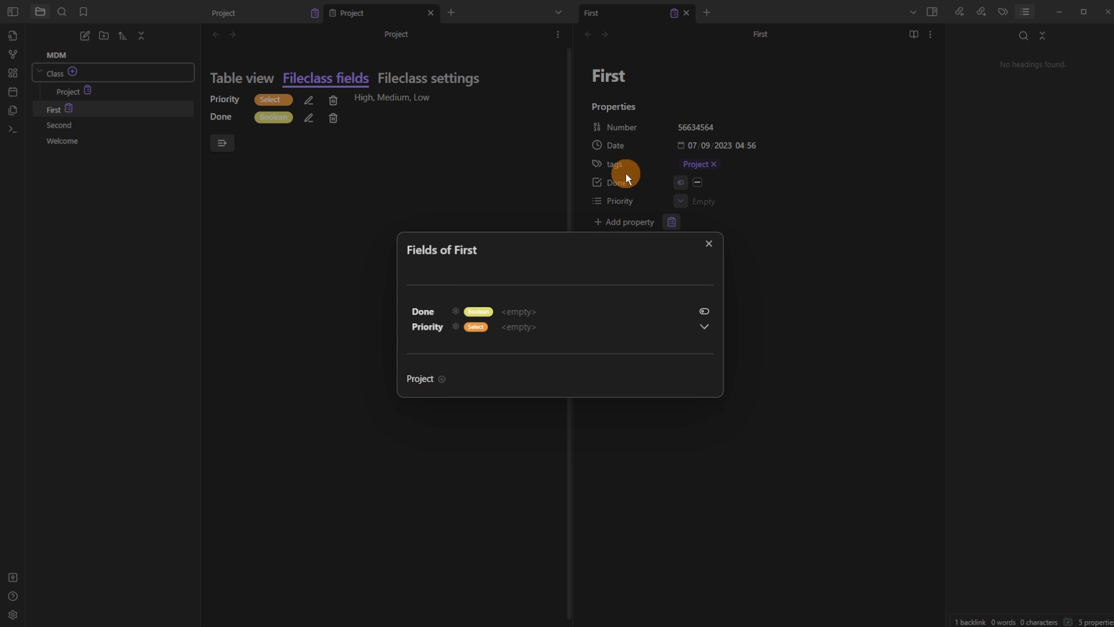
Toggle the First note's Done field, ending on false, and set its Priority to Medium in the field overview
left_click(702, 312)
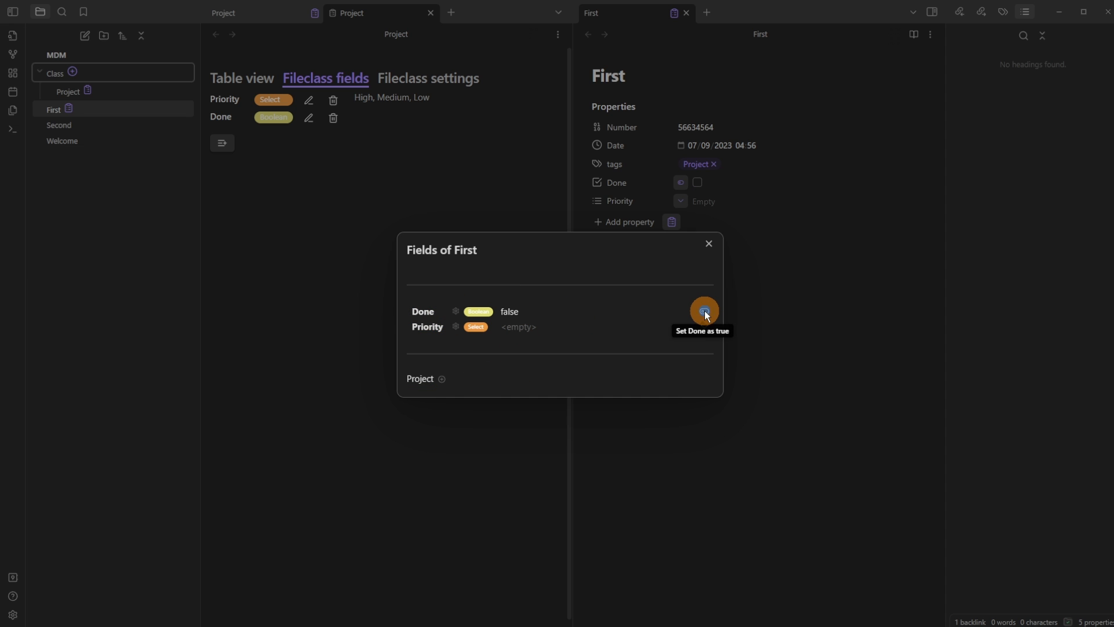
left_click(704, 311)
left_click(704, 311)
left_click(704, 311)
left_click(704, 311)
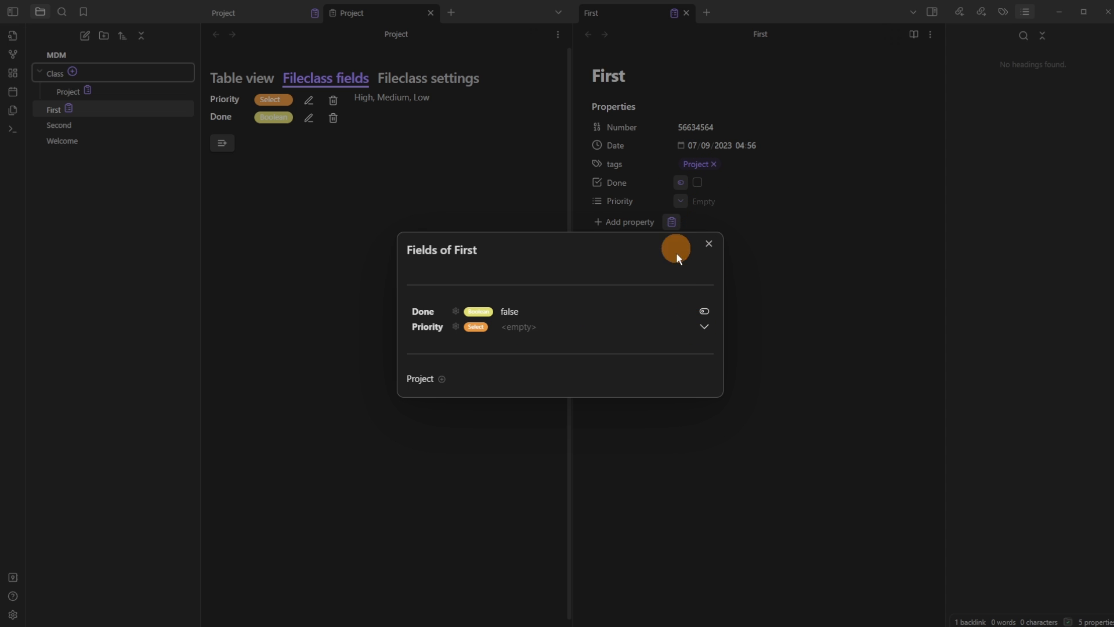
left_click(702, 327)
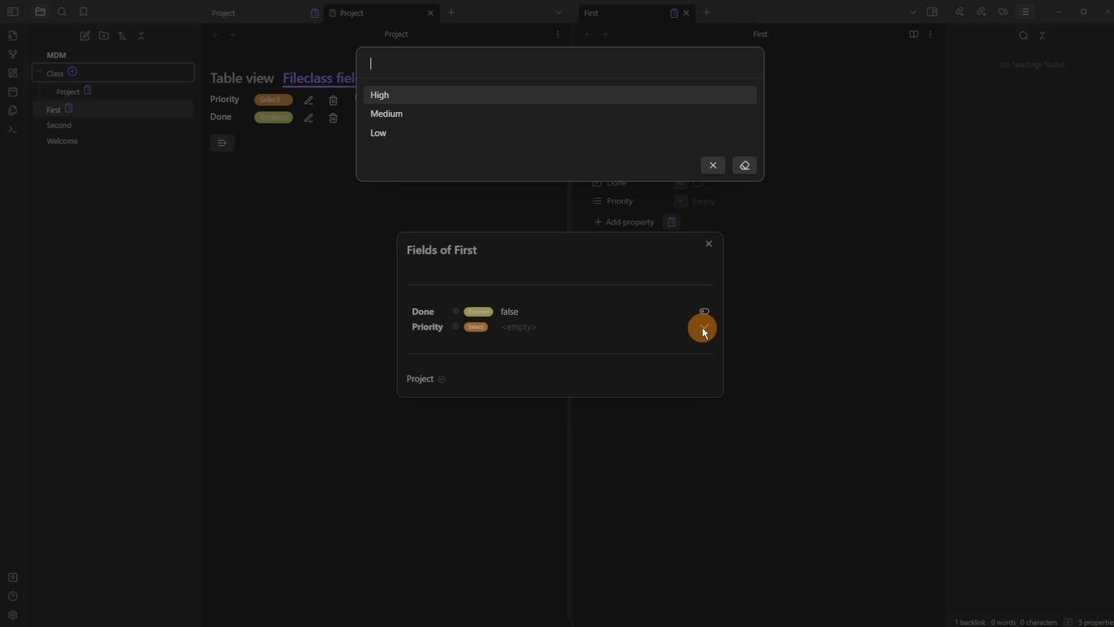
left_click(434, 118)
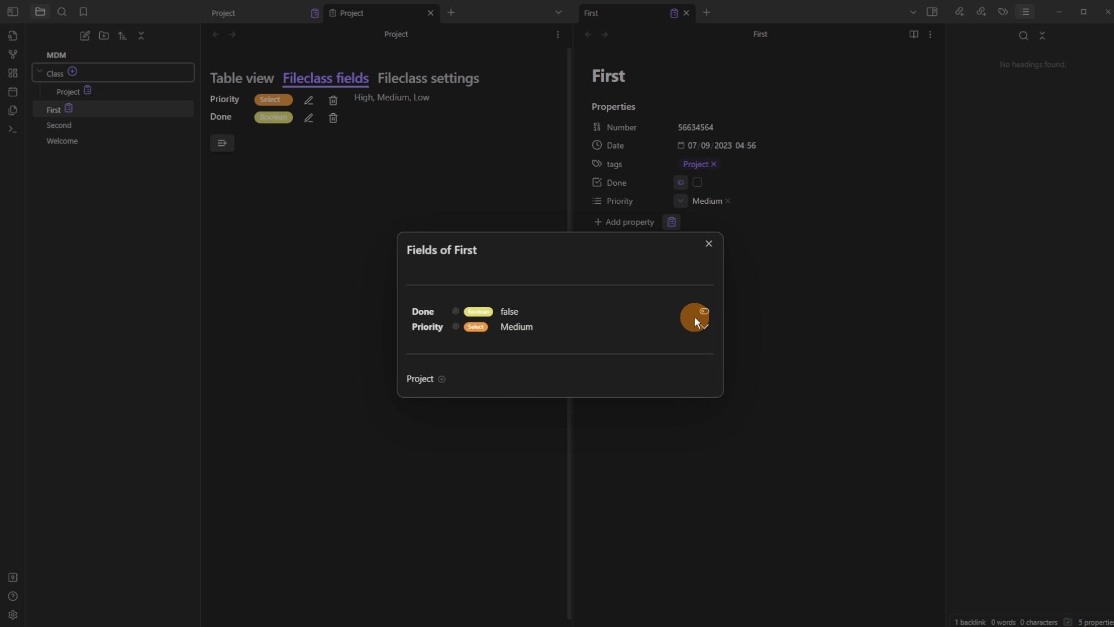
Delete the Done field from the Project fileClass through the First note's field overview
left_click(453, 313)
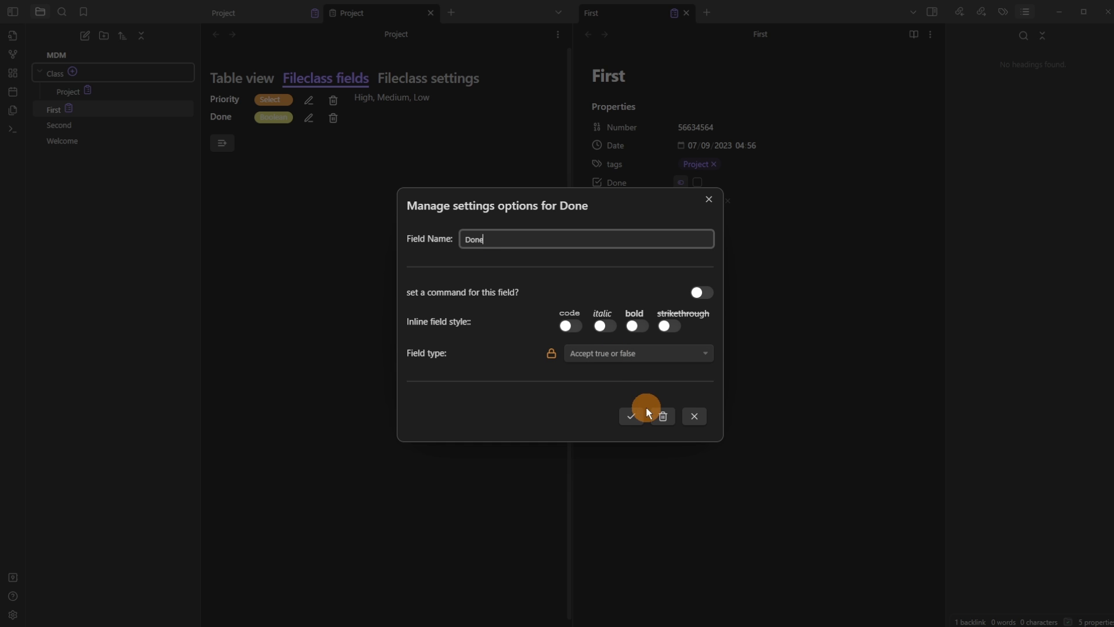
left_click(662, 417)
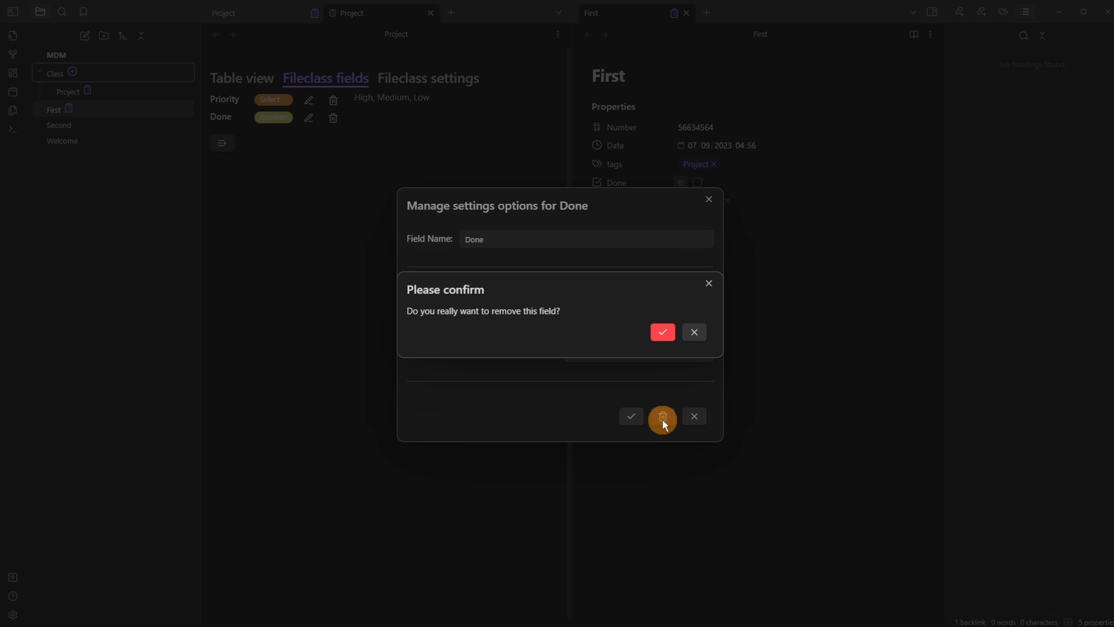
left_click(666, 334)
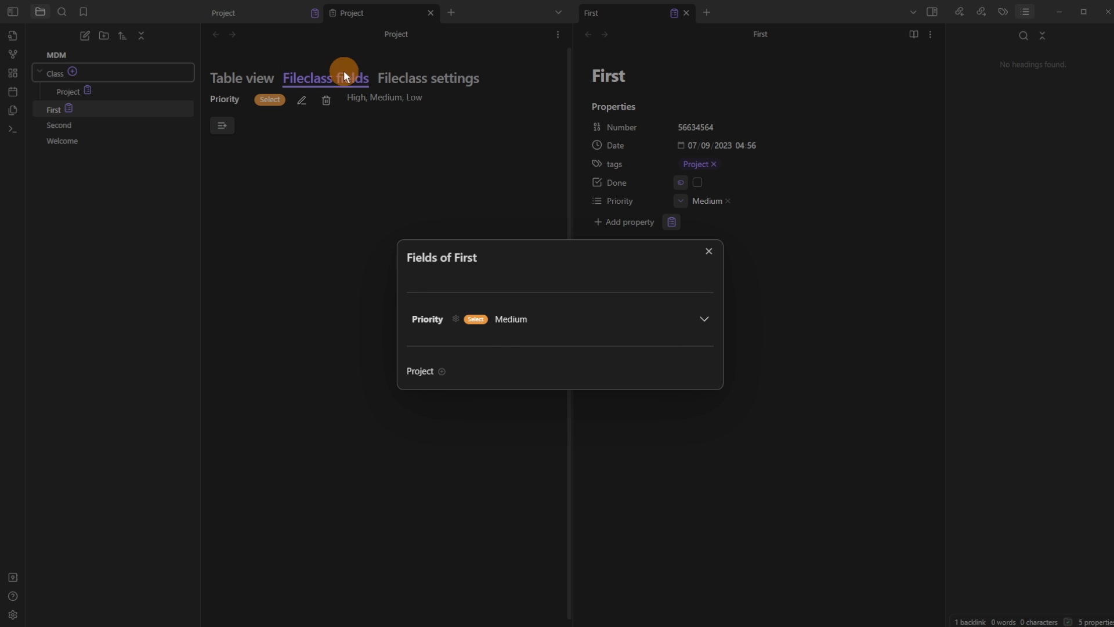
Add a Done field to the Project fileClass with the type Accept any value and save it
left_click(442, 372)
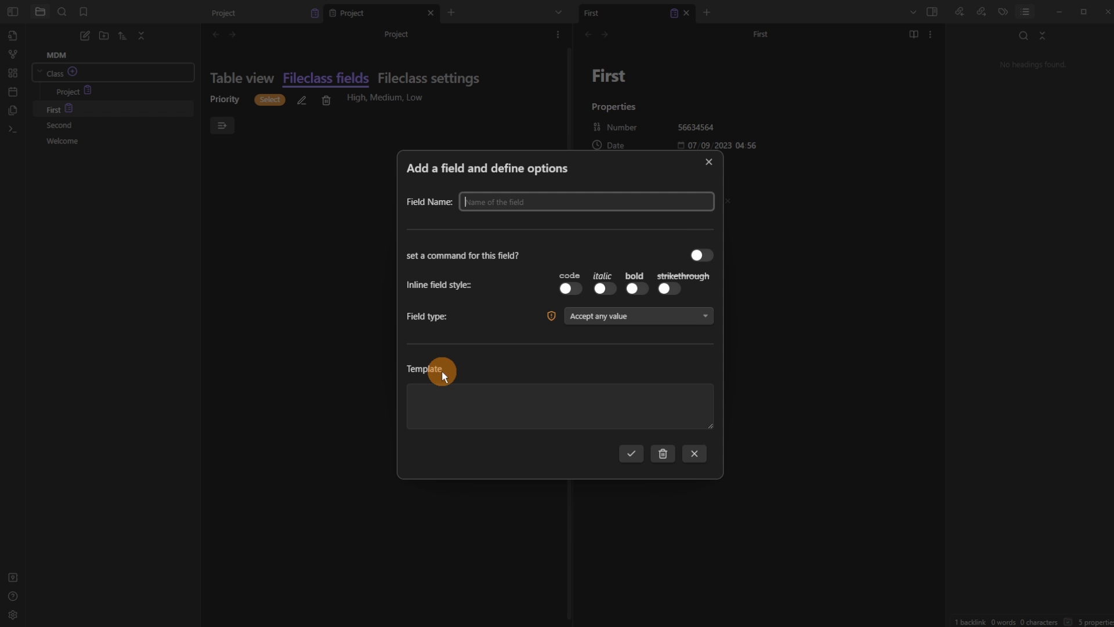
type("Done")
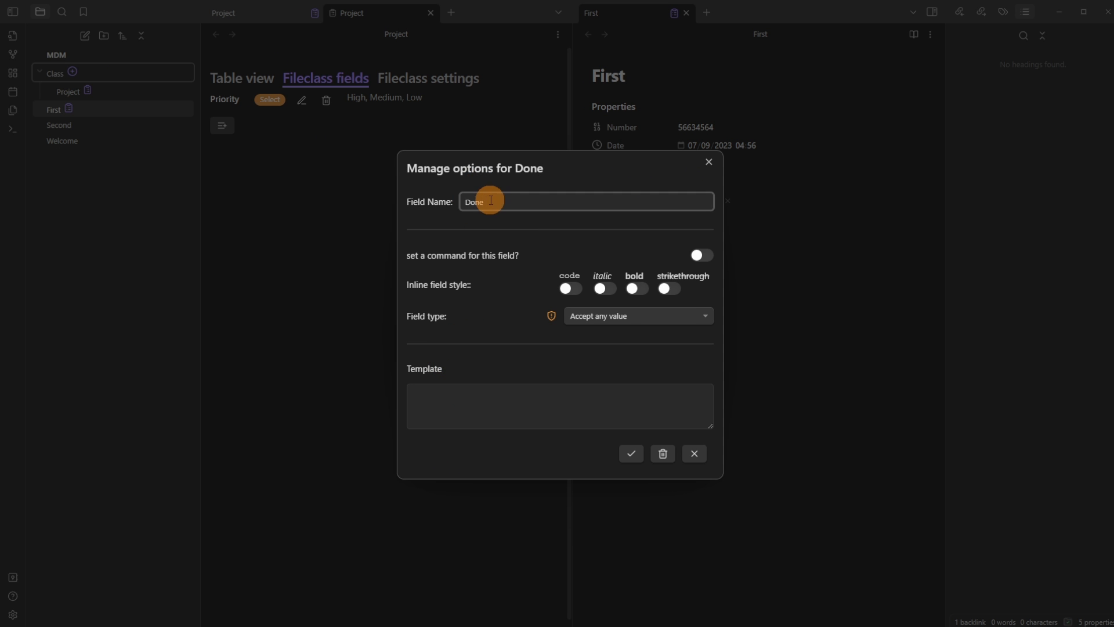
left_click(615, 317)
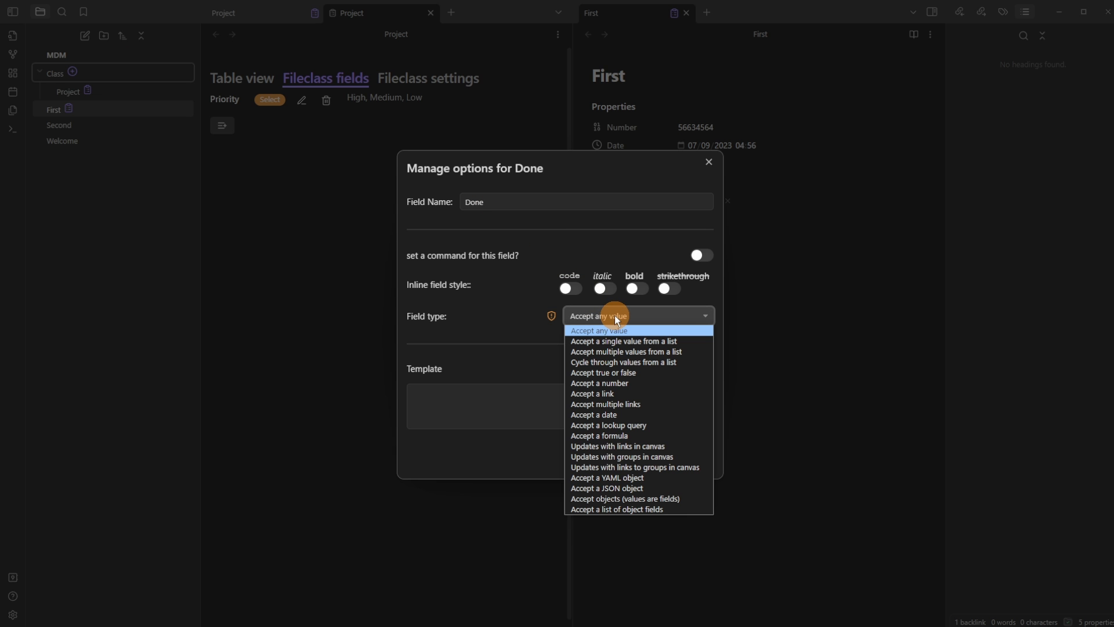
left_click(615, 315)
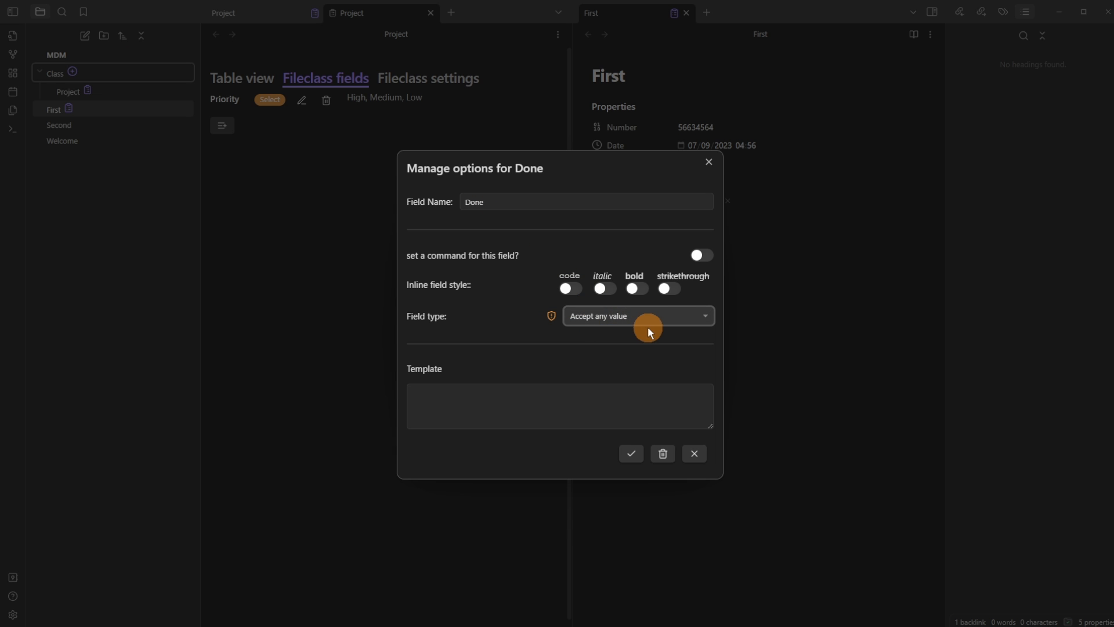
left_click(627, 455)
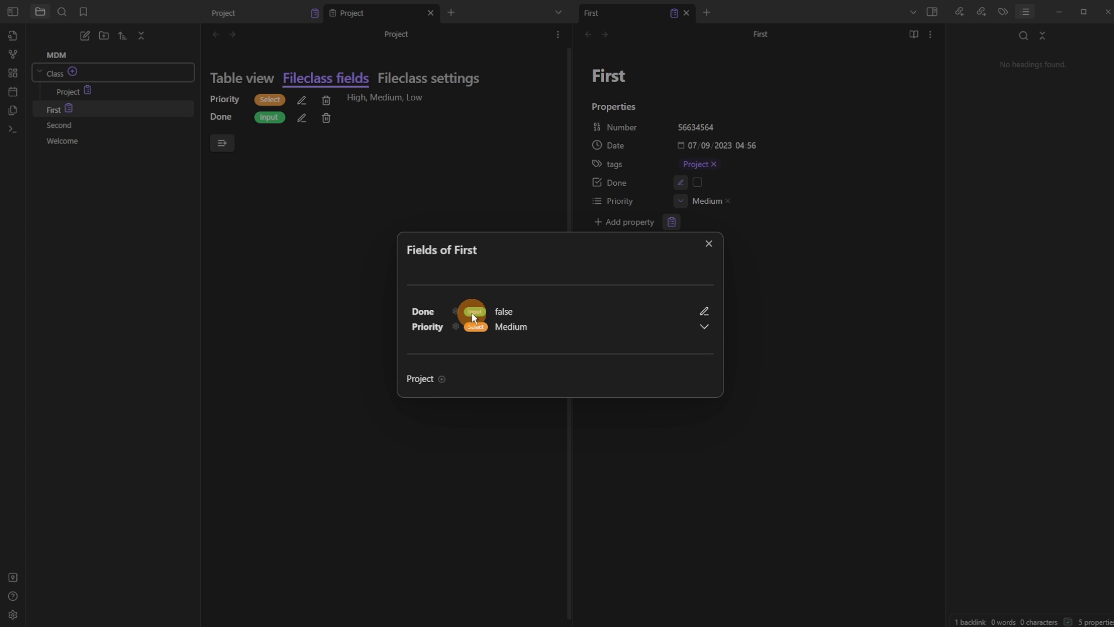
Set the First note's Done value to "Adding text" and close the field overview
left_click(705, 311)
left_click(663, 353)
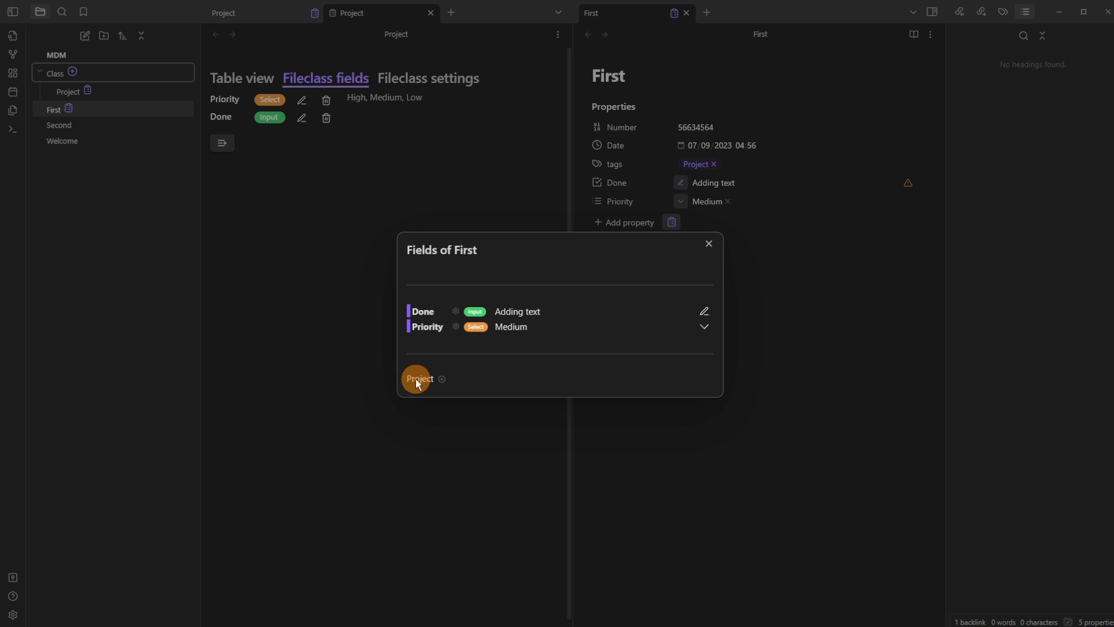
left_click(794, 174)
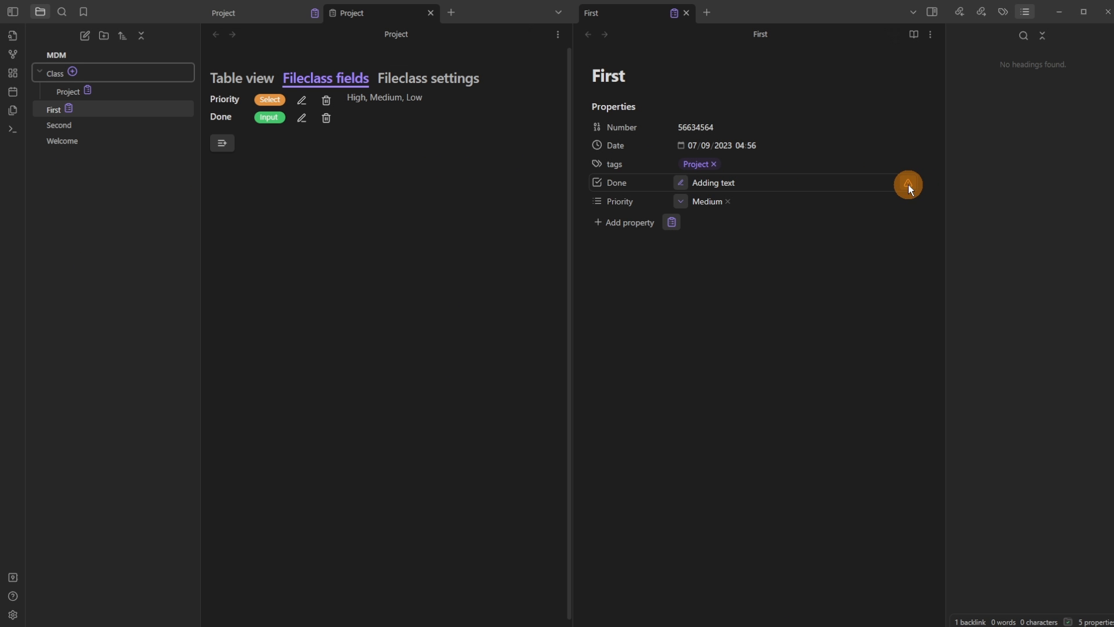
Accept the property type change for the First note's mismatched Done value
mouse_move(908, 185)
left_click(909, 183)
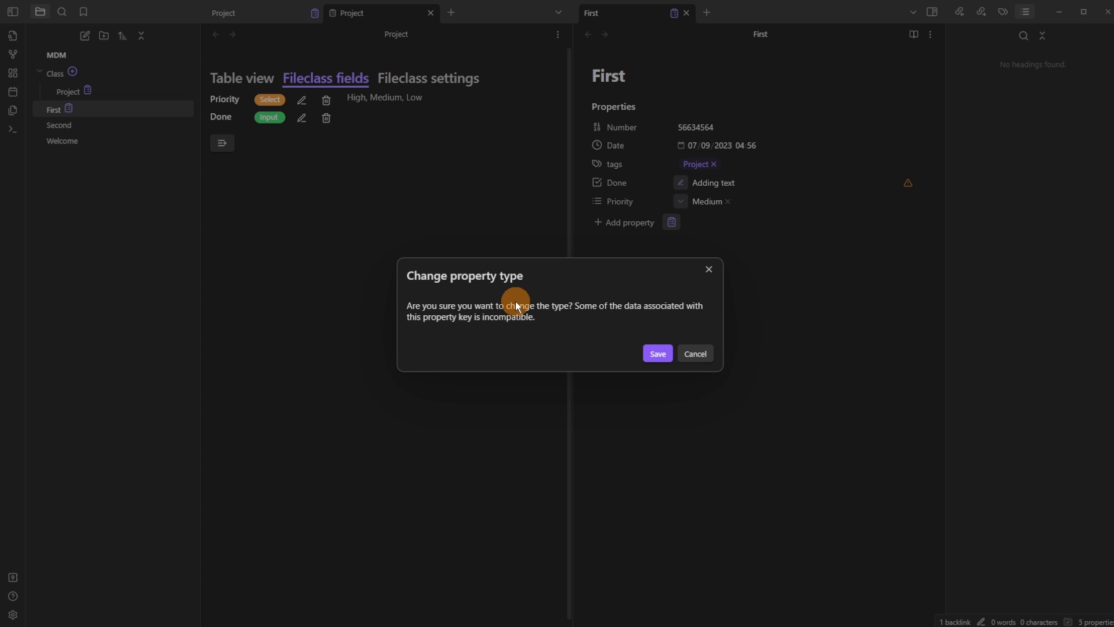
left_click(659, 354)
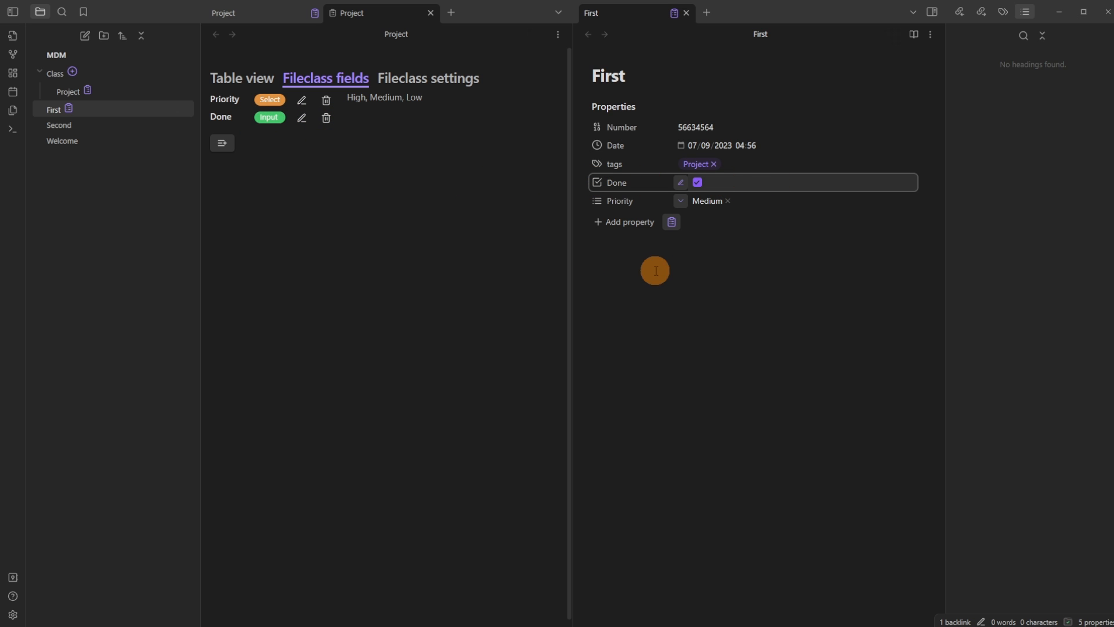
Set the First note's Done value to "Adding Text" and dismiss the property type change
left_click(679, 183)
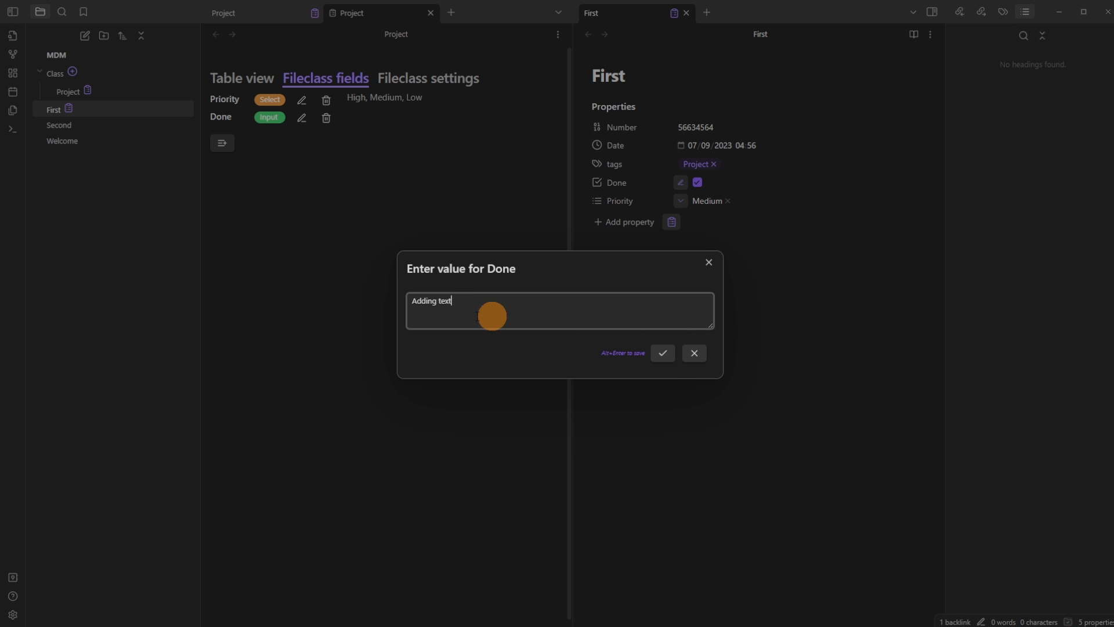
left_click(666, 354)
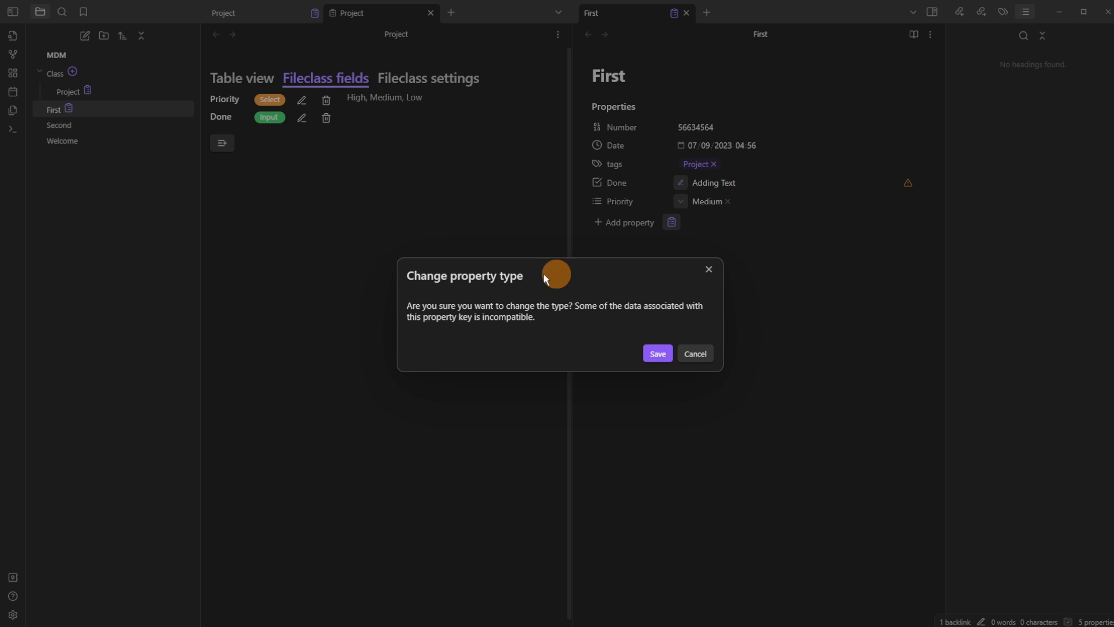
left_click(781, 282)
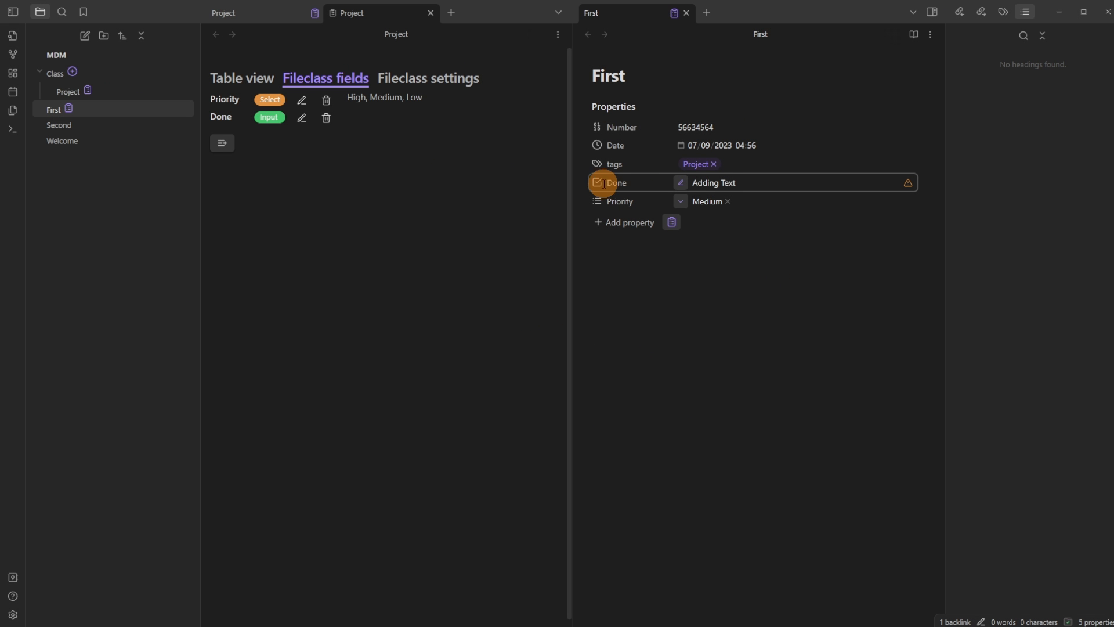
Change the property type of the First note's Done property to Text
left_click(596, 183)
mouse_move(639, 199)
left_click(714, 196)
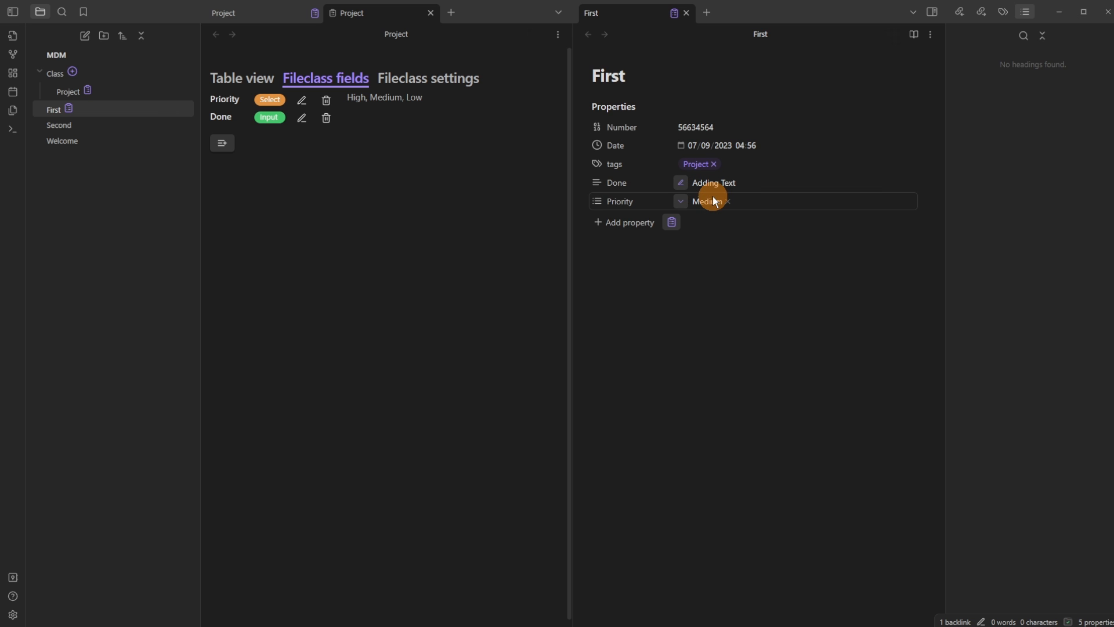
Add a Date field to the Project fileClass with the type Accept a date and save it
left_click(222, 143)
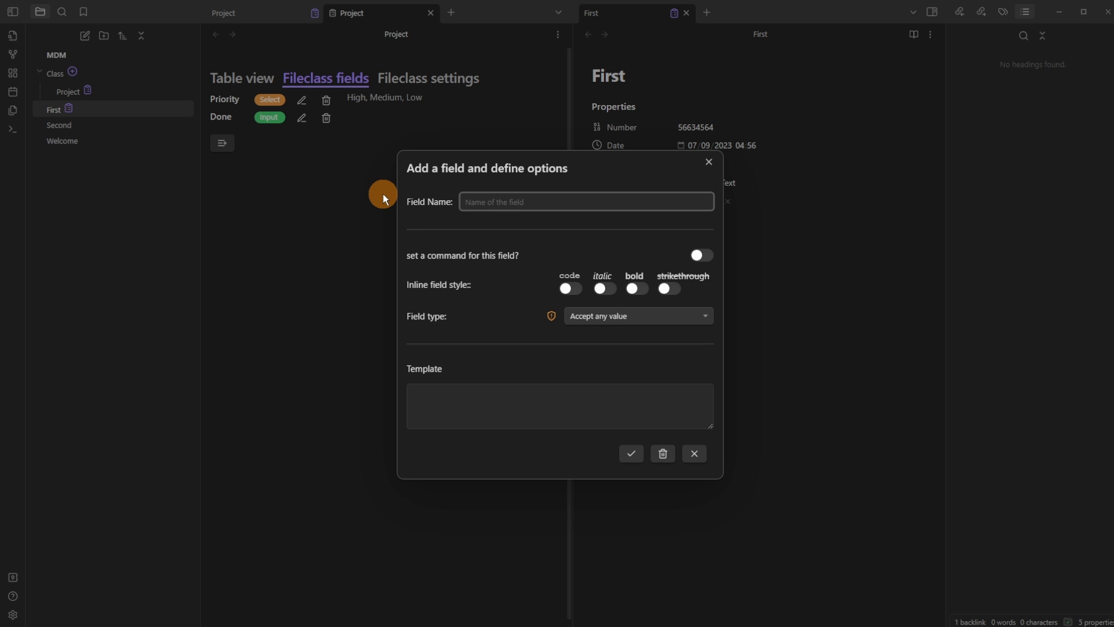
type("Date")
left_click(610, 315)
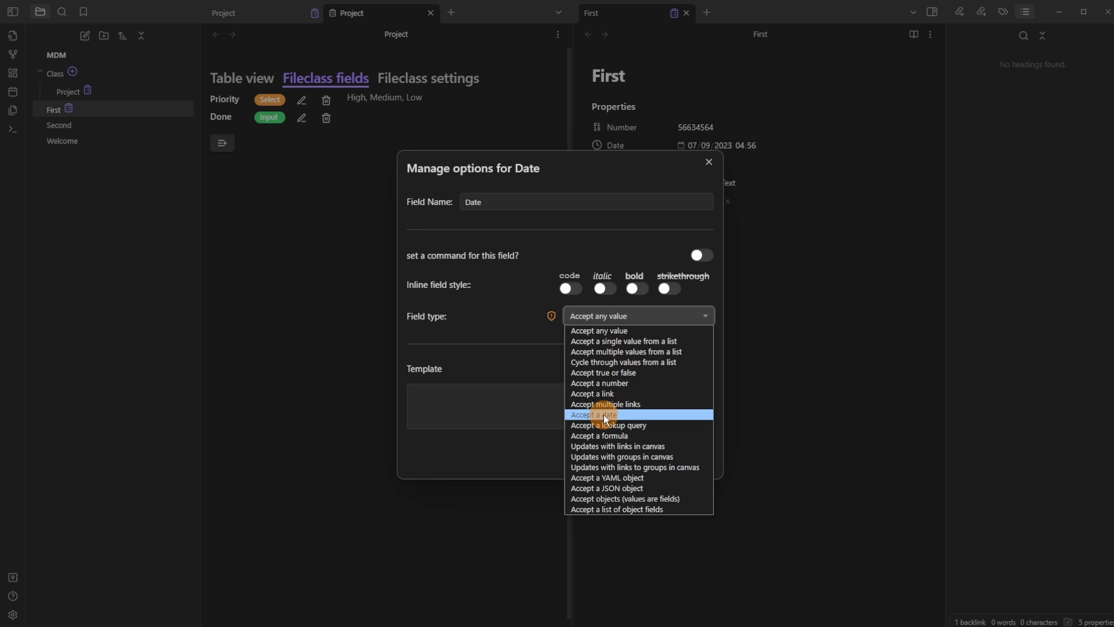
left_click(633, 414)
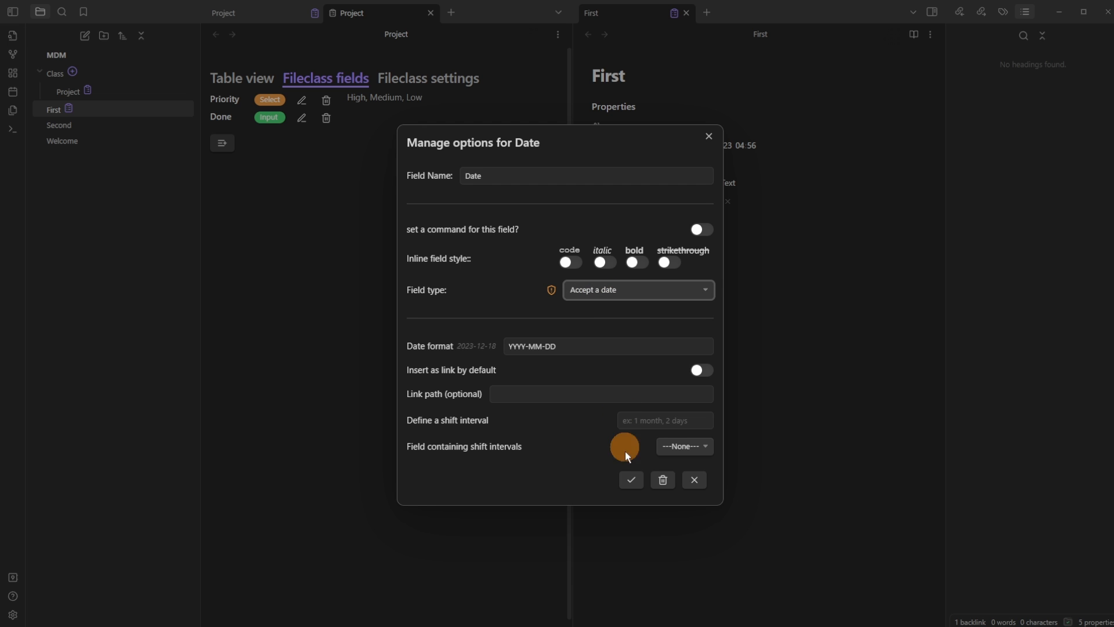
left_click(629, 481)
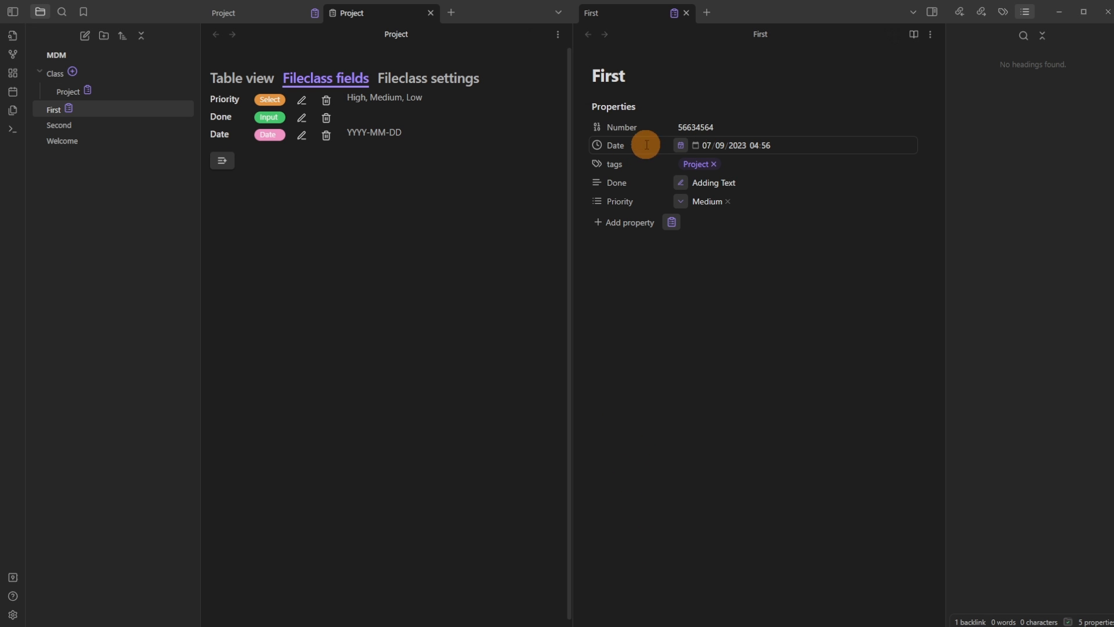
Set the First note's Date to 1 December 2023 through the Metadata Menu date entry and save it
left_click(696, 148)
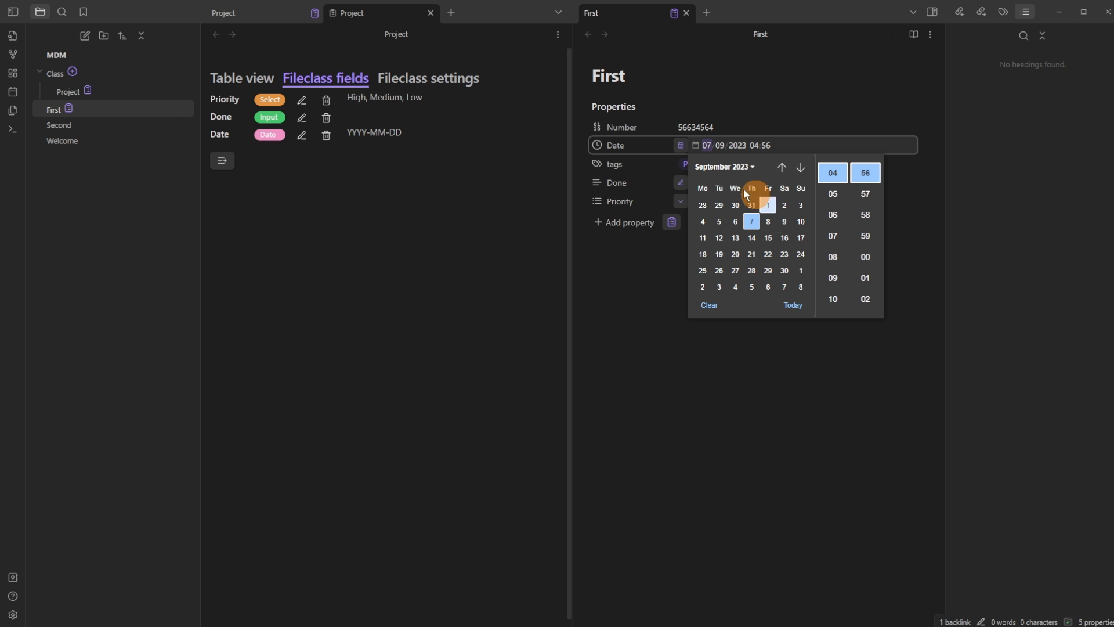
left_click(641, 70)
left_click(679, 145)
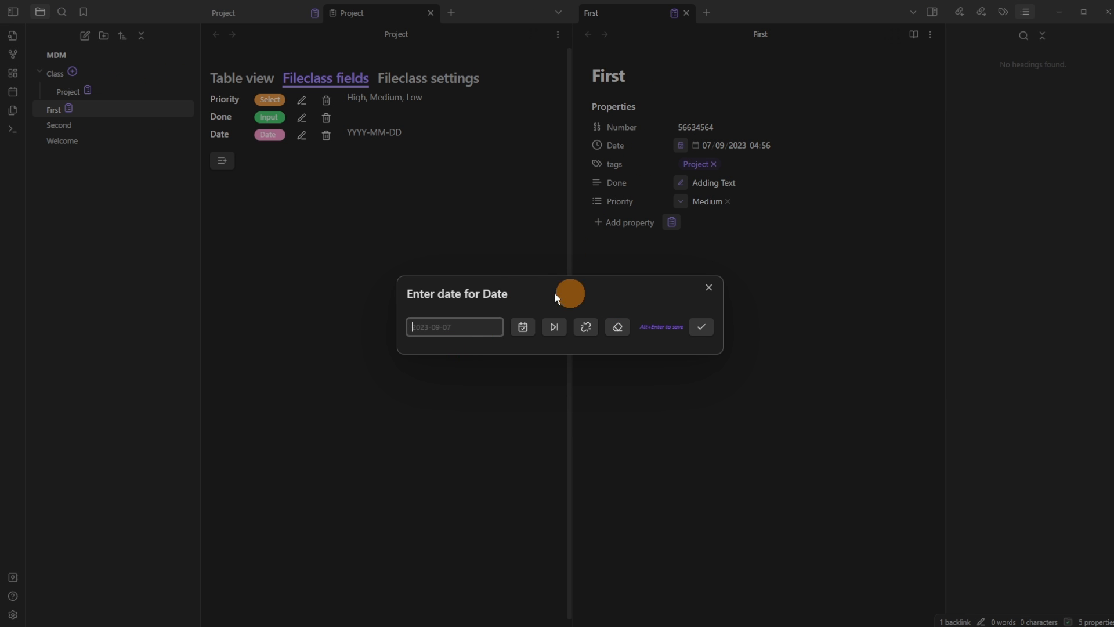
left_click(525, 328)
left_click(689, 376)
left_click(701, 327)
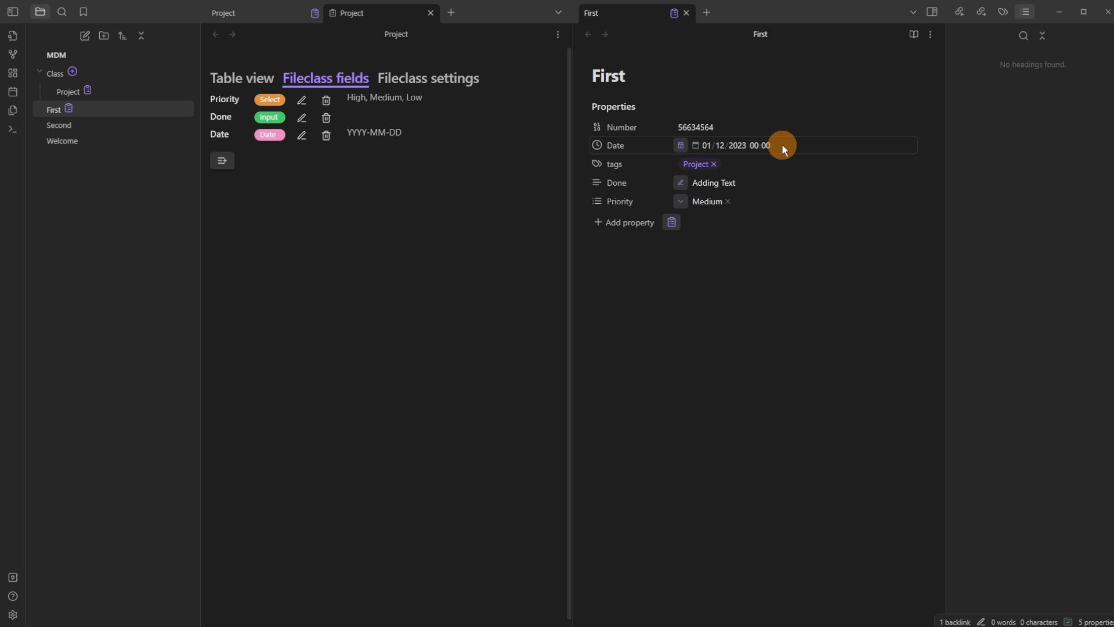
Set the time of the First note's Date property to 05:03
left_click(696, 145)
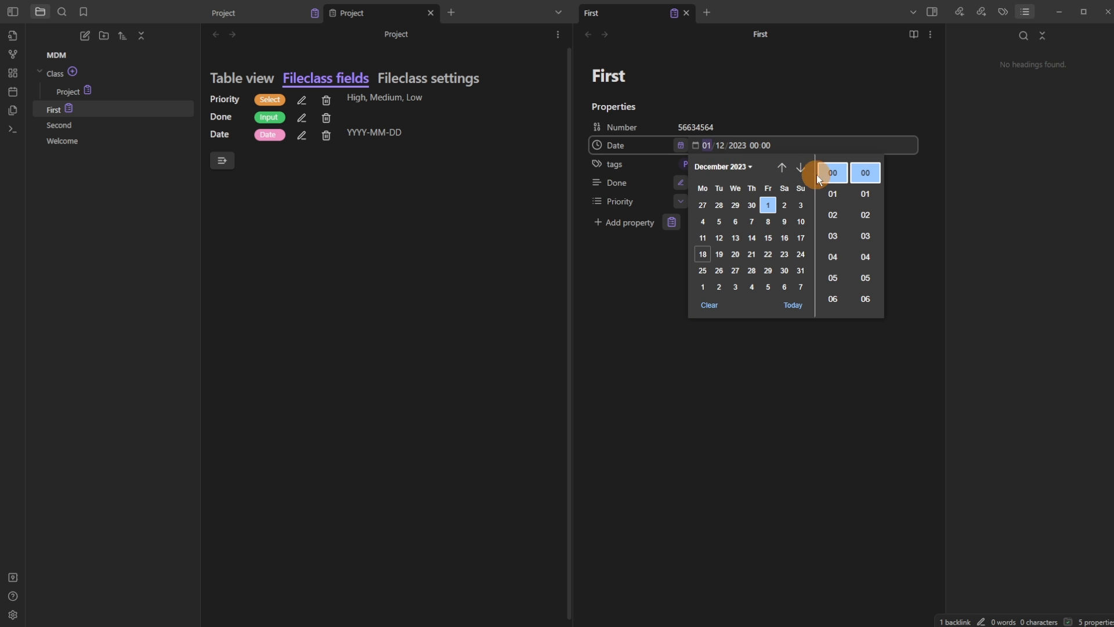
left_click(863, 236)
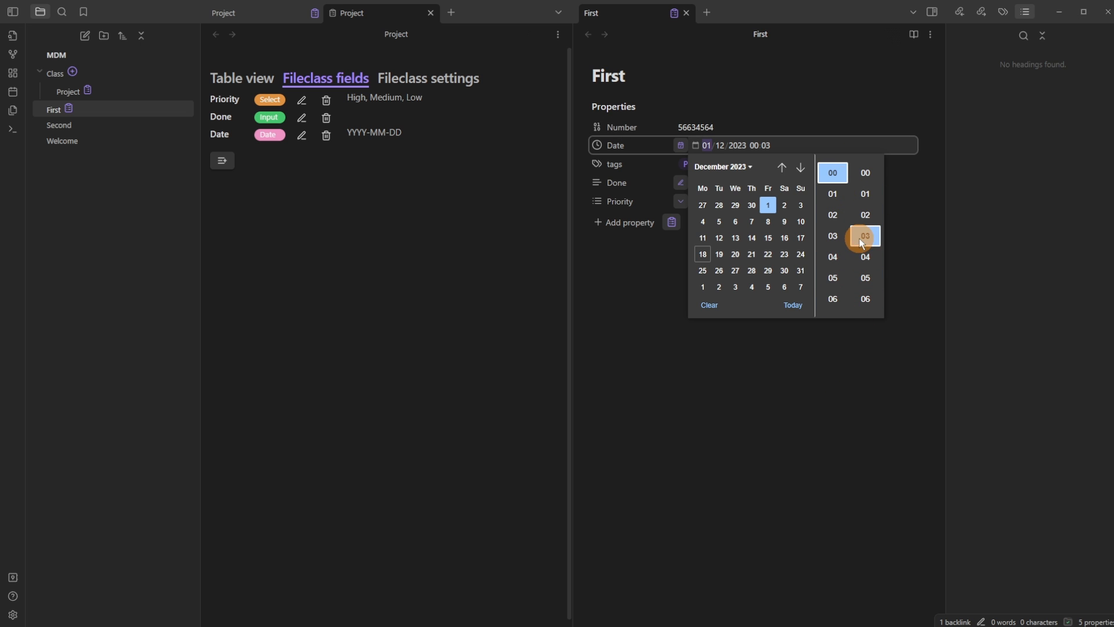
left_click(844, 284)
left_click(773, 373)
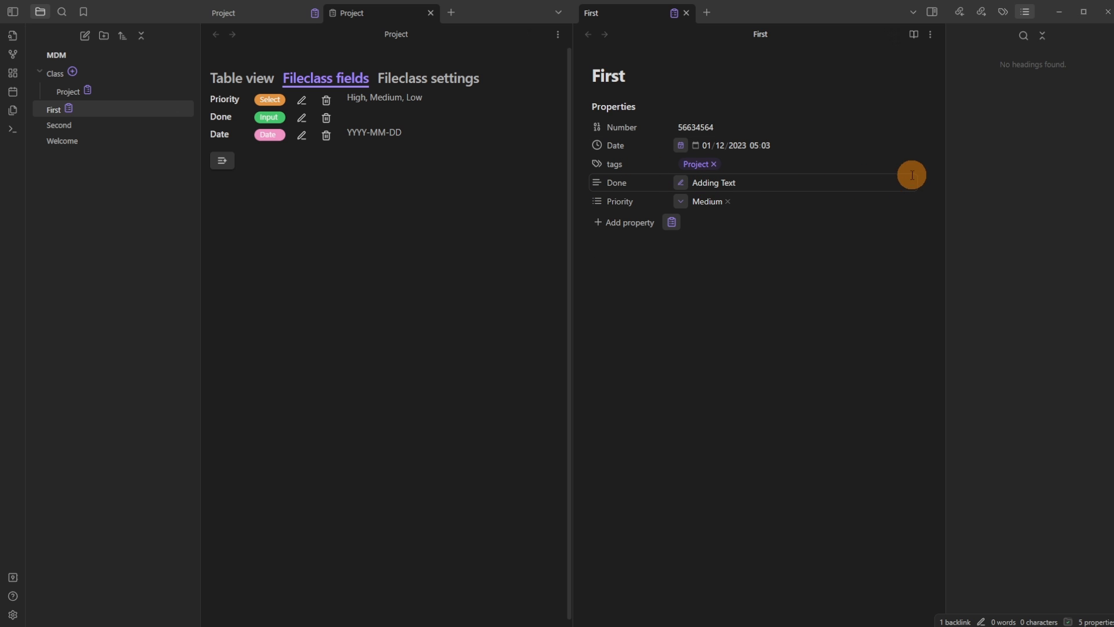
Switch the First note's Date property type to Date and back to Date & time
left_click(596, 145)
mouse_move(632, 159)
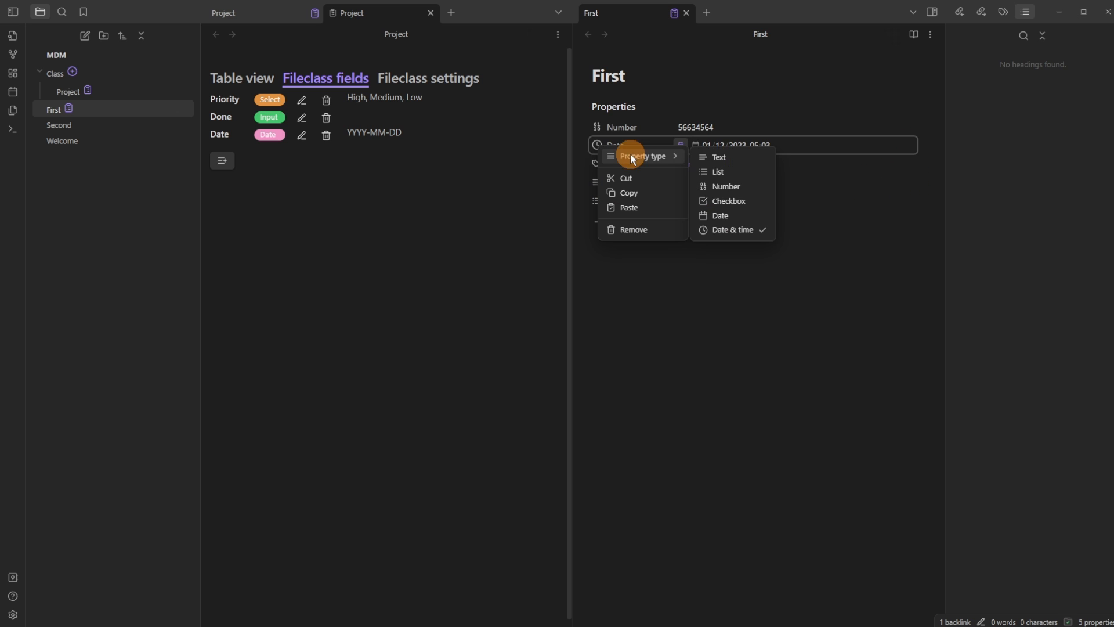
left_click(744, 215)
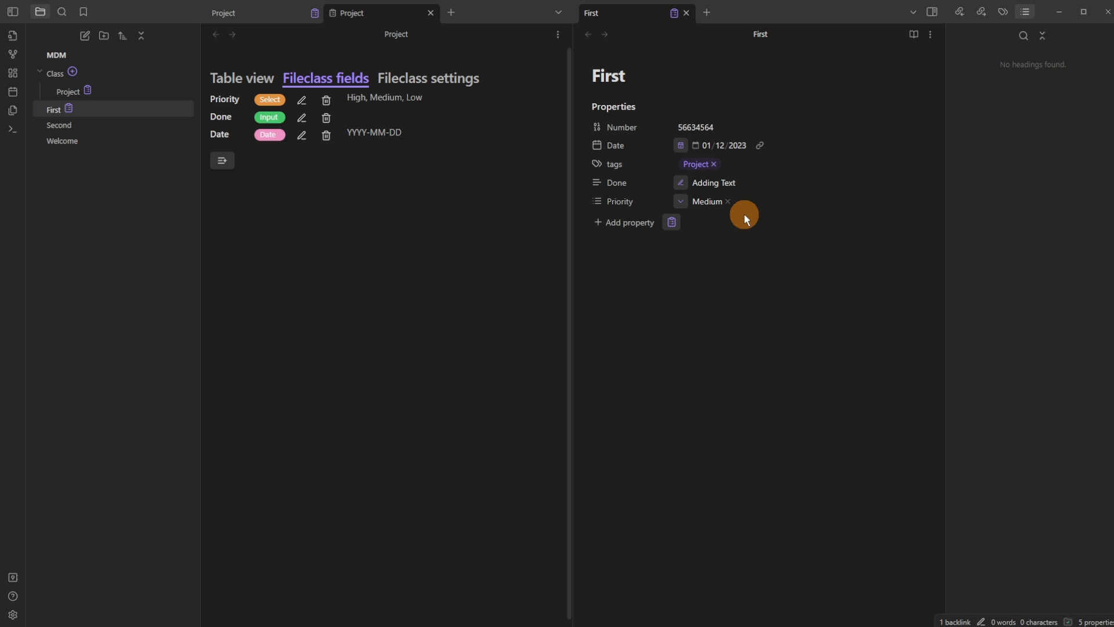
left_click(596, 149)
mouse_move(633, 160)
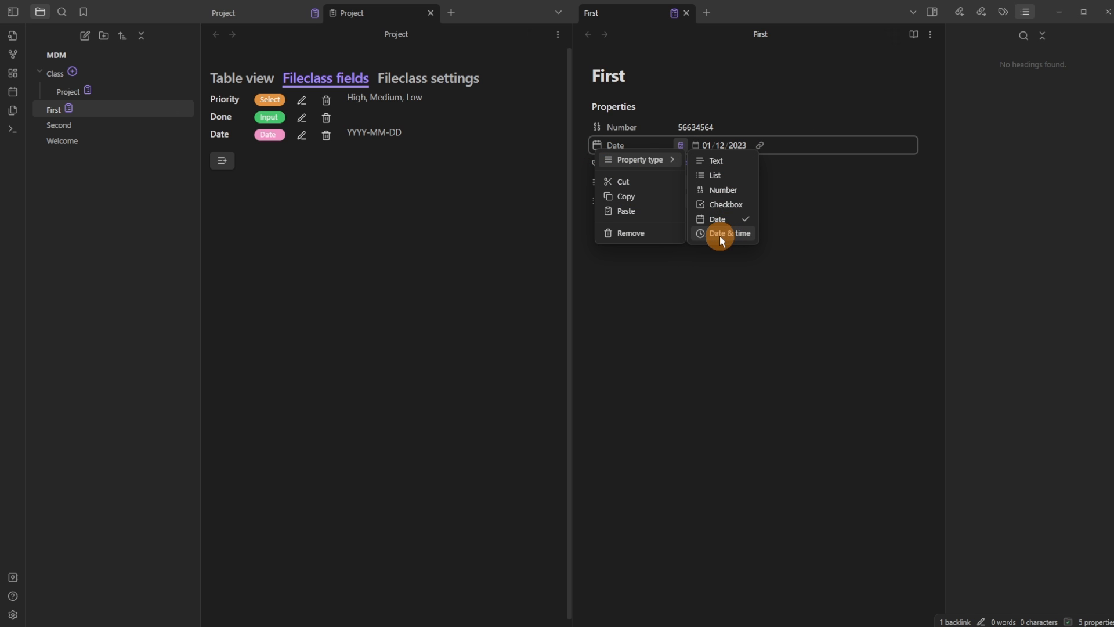
left_click(721, 235)
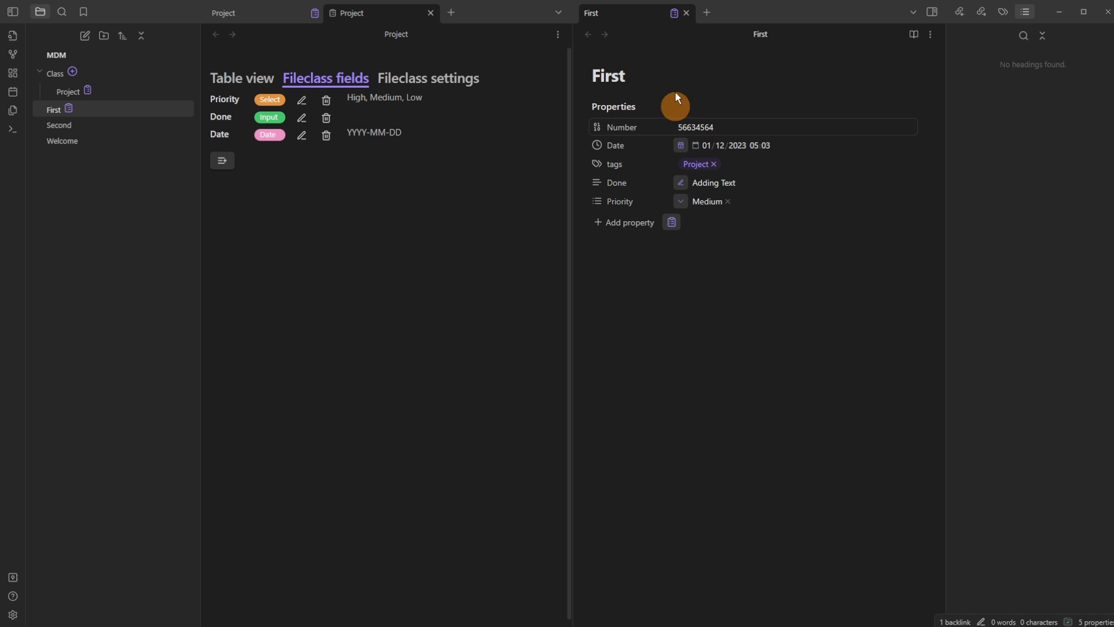
Review the First note's field overview and the Project fileClass's table view
left_click(675, 12)
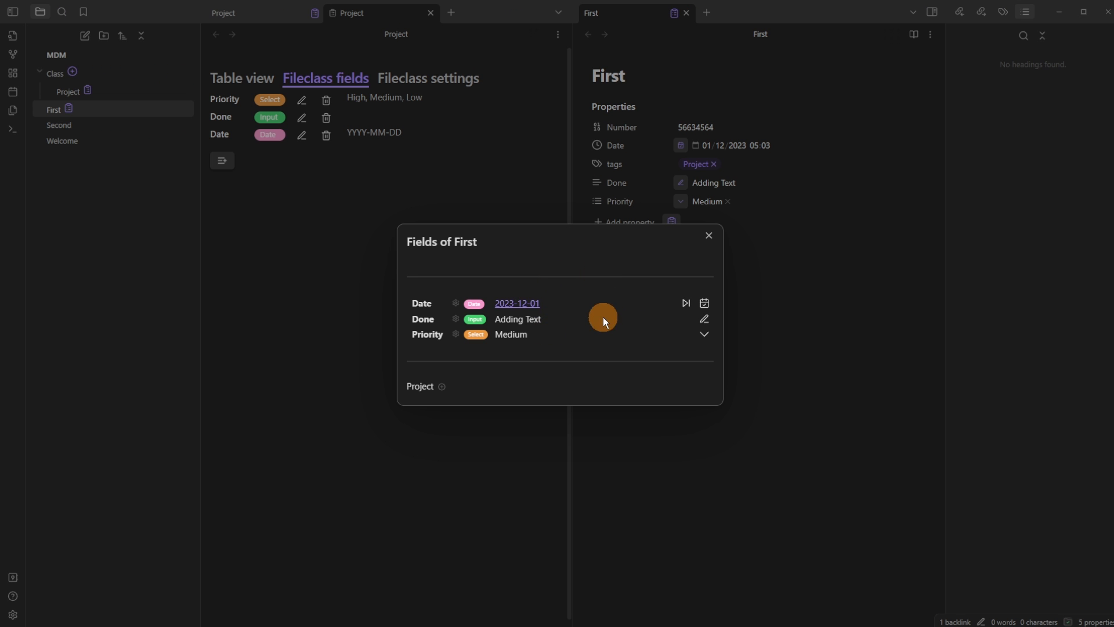
left_click(268, 78)
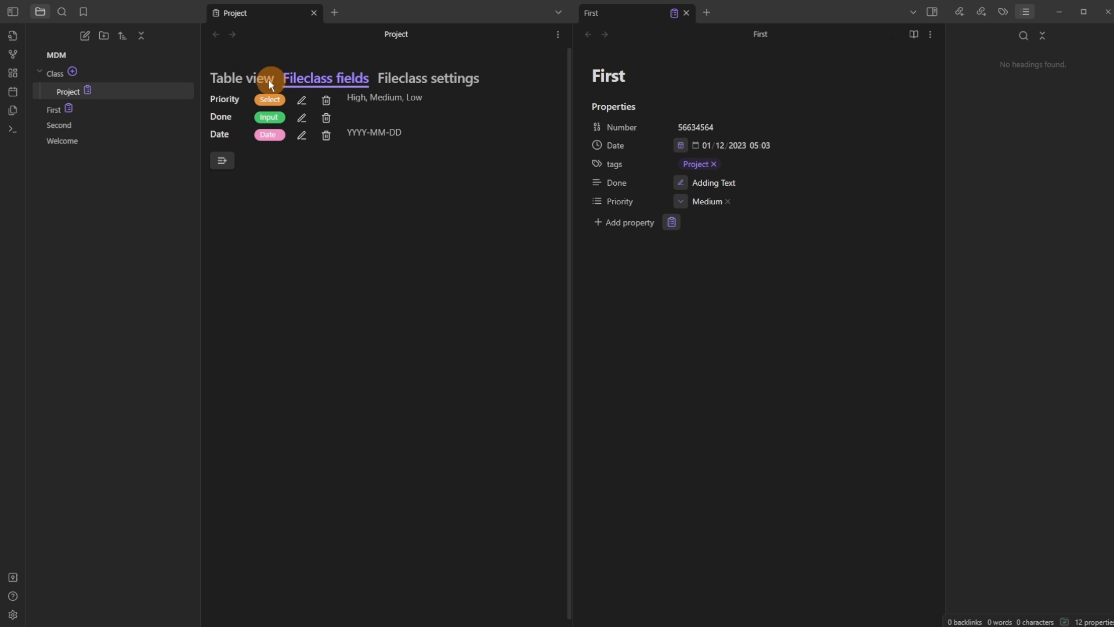
left_click(247, 82)
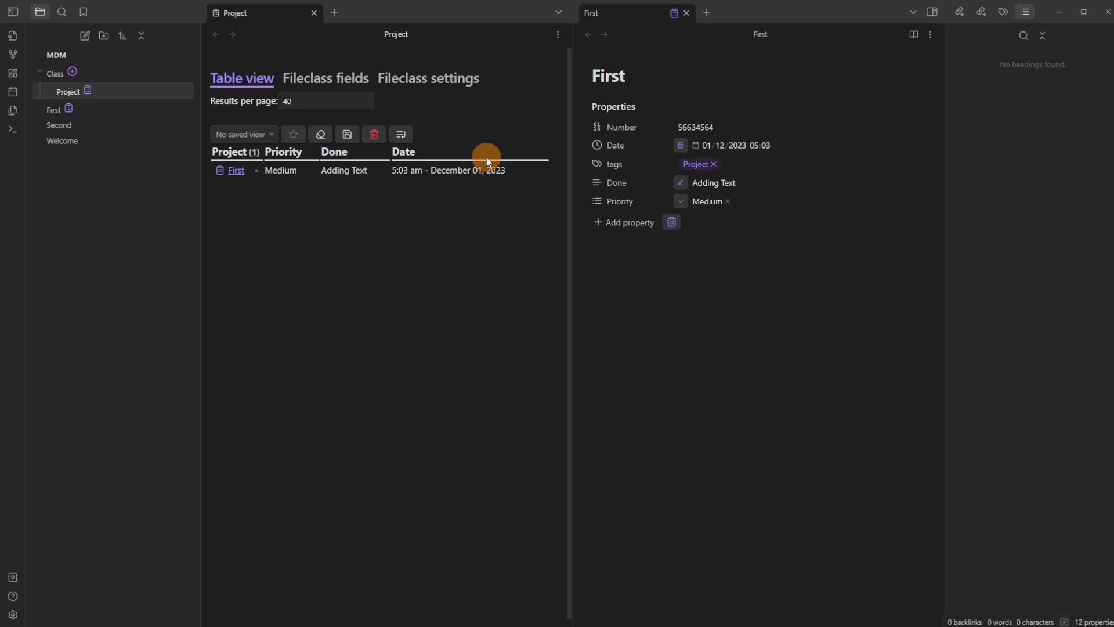
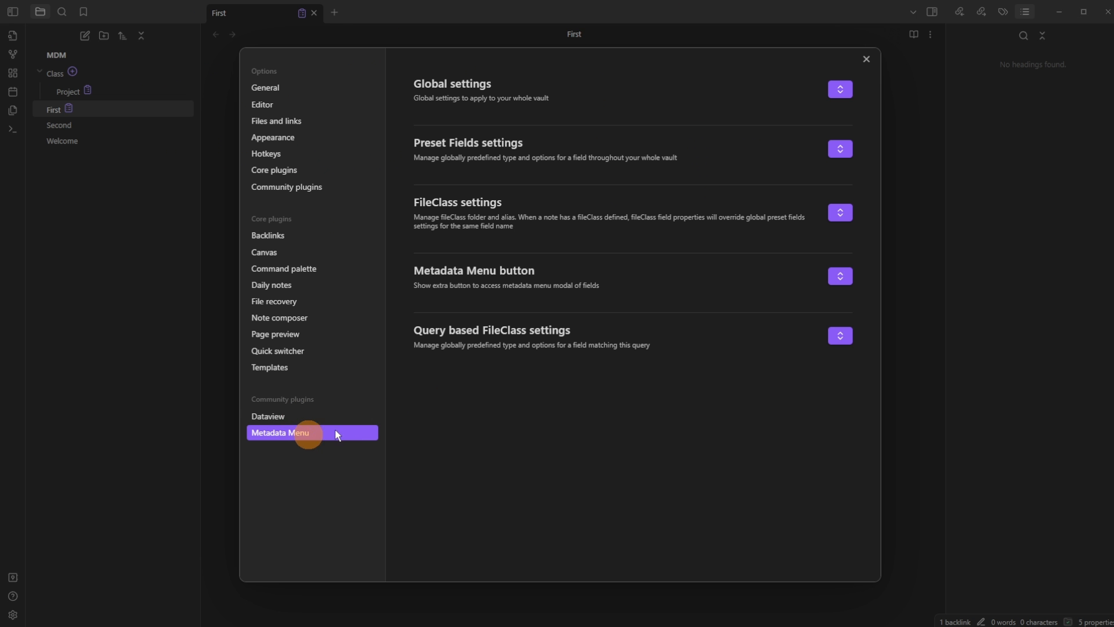
Set the Scope in Metadata Menu's global settings to Frontmatter only and close the settings
left_click(836, 89)
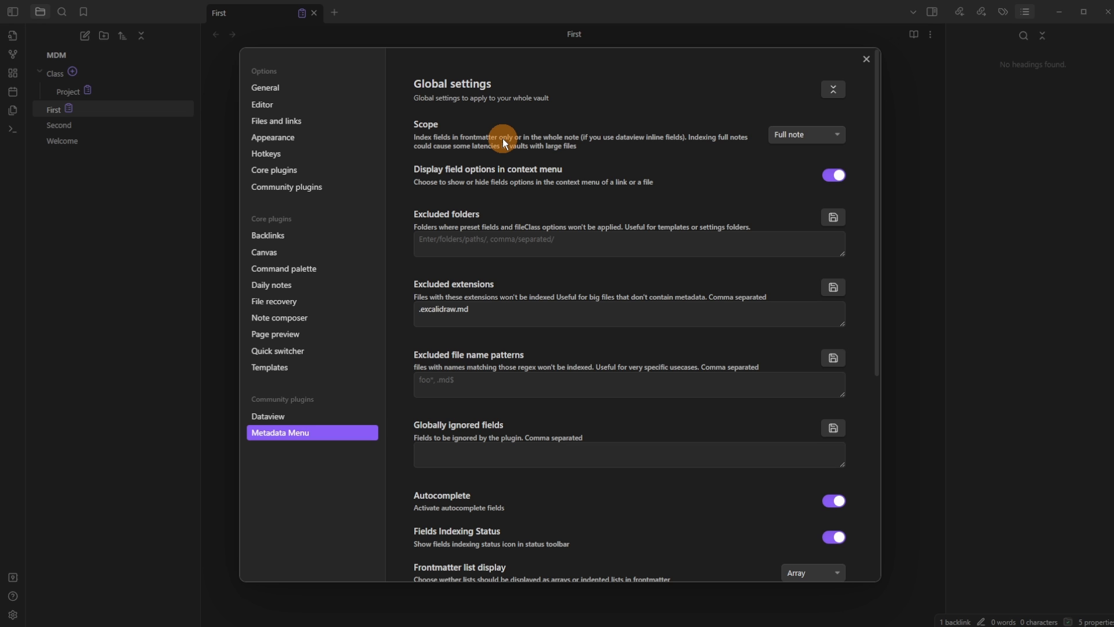
left_click(779, 136)
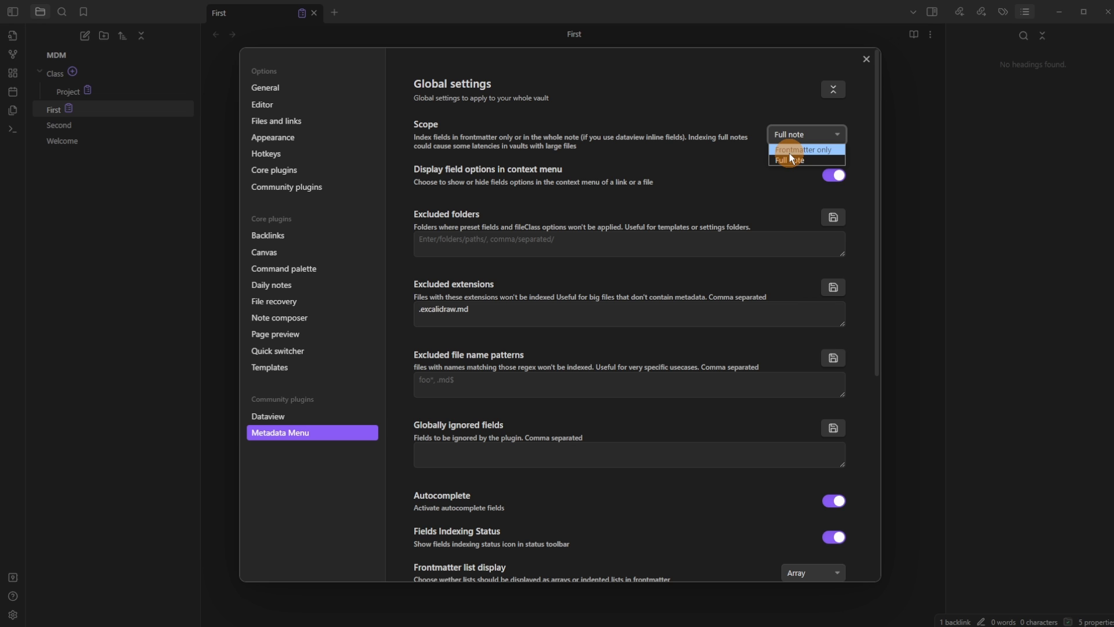
left_click(789, 152)
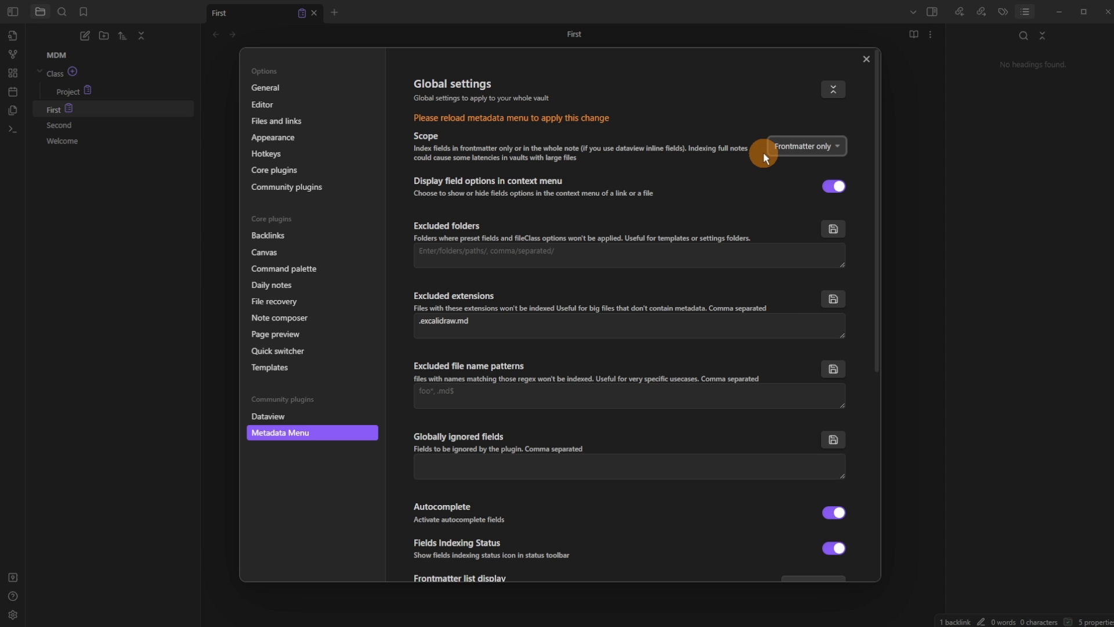
left_click(921, 135)
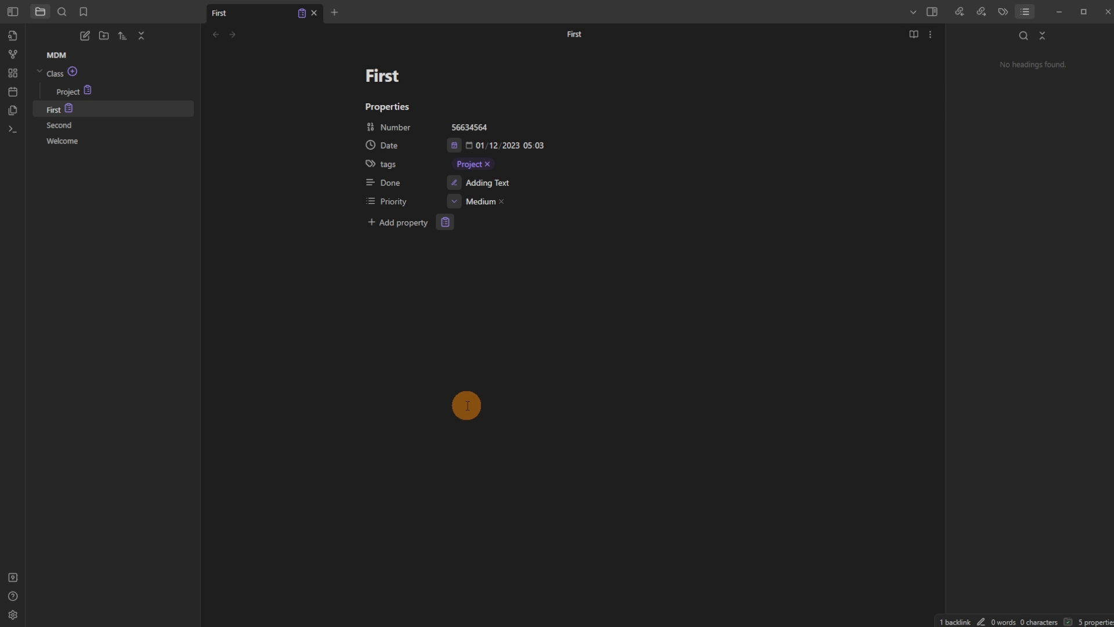
Open the First note's Field Options and turn off Display field options in context menu in Metadata Menu's global settings
left_click(13, 614)
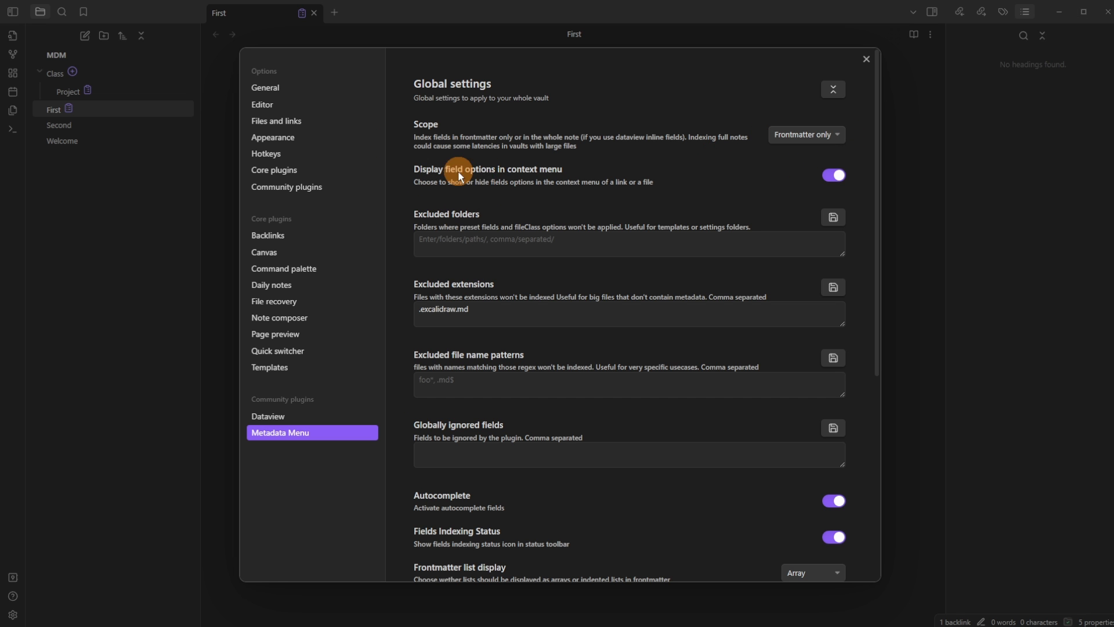
left_click(183, 224)
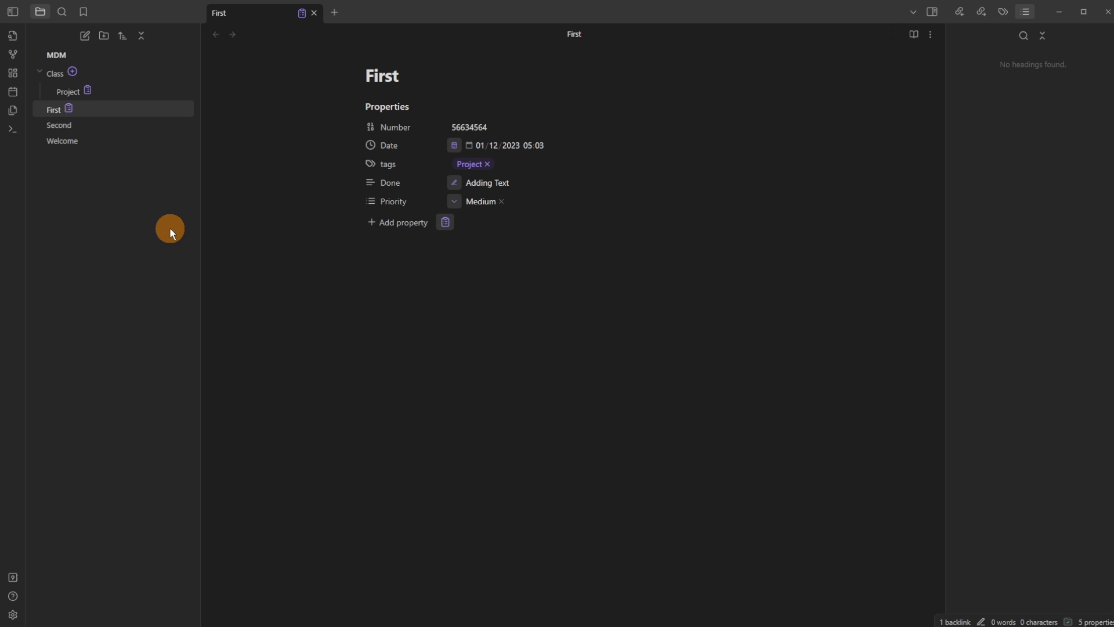
right_click(260, 12)
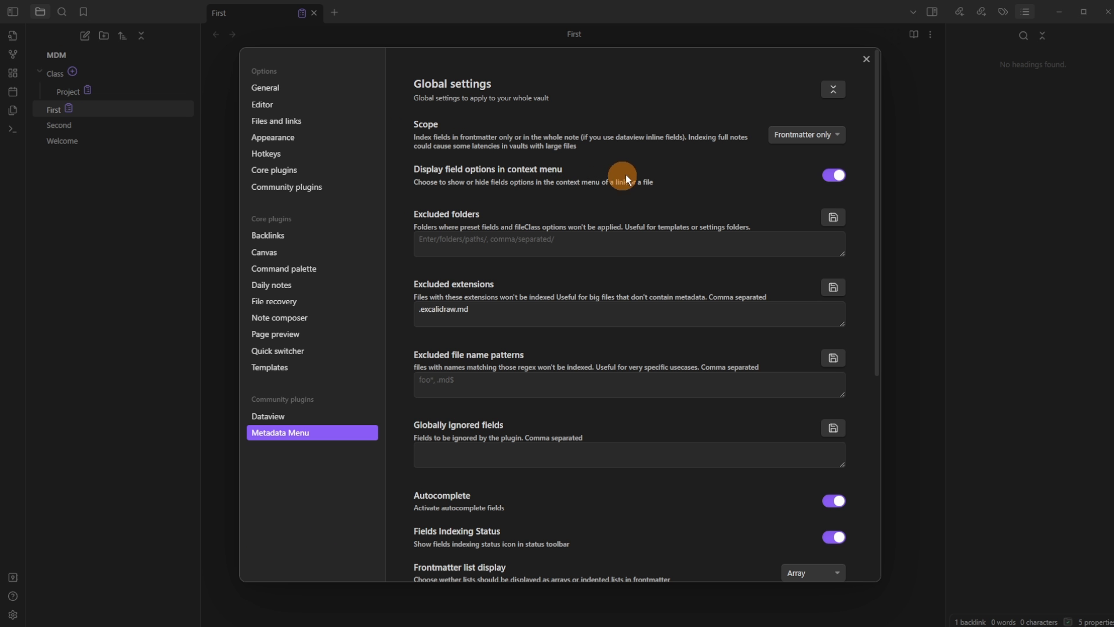
left_click(898, 163)
right_click(257, 22)
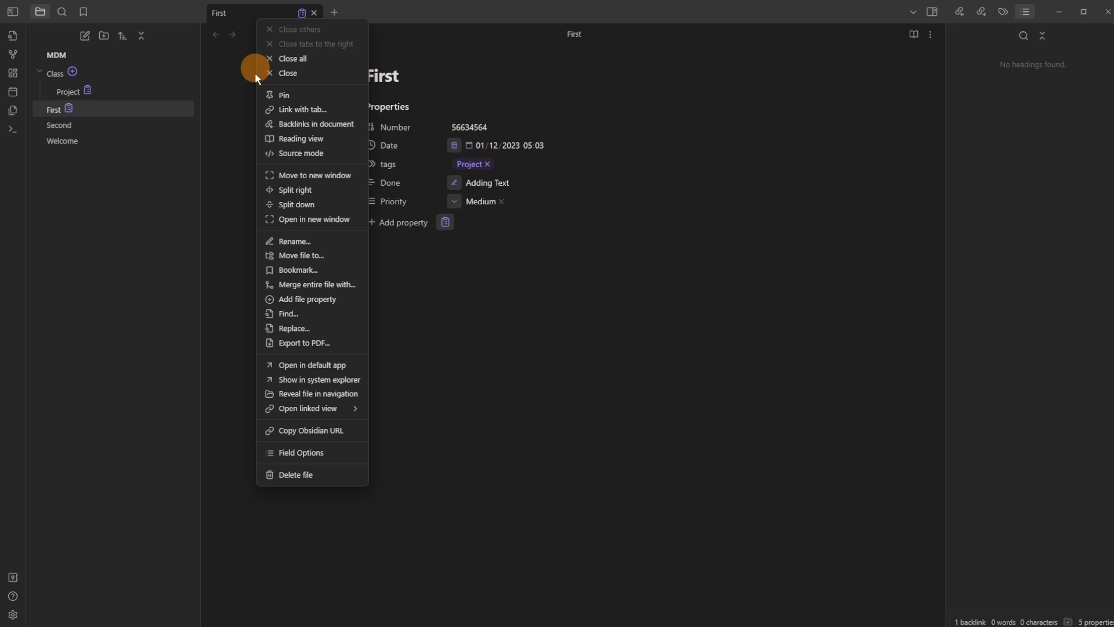
left_click(311, 454)
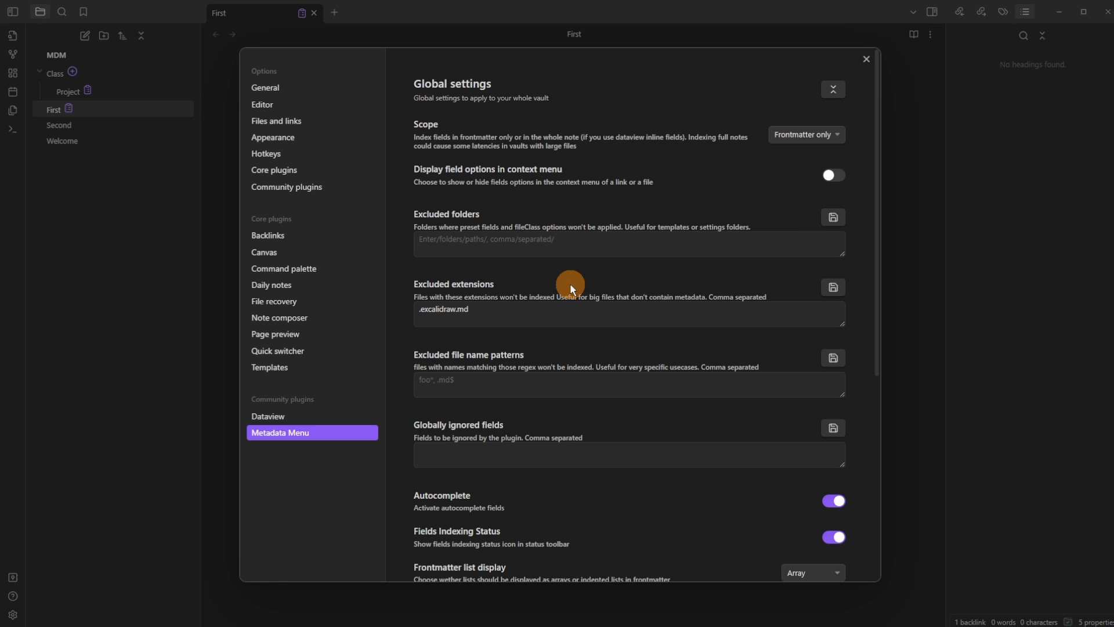
Examine the Excluded folders and Excluded extensions entries in Metadata Menu's global settings
left_click(477, 243)
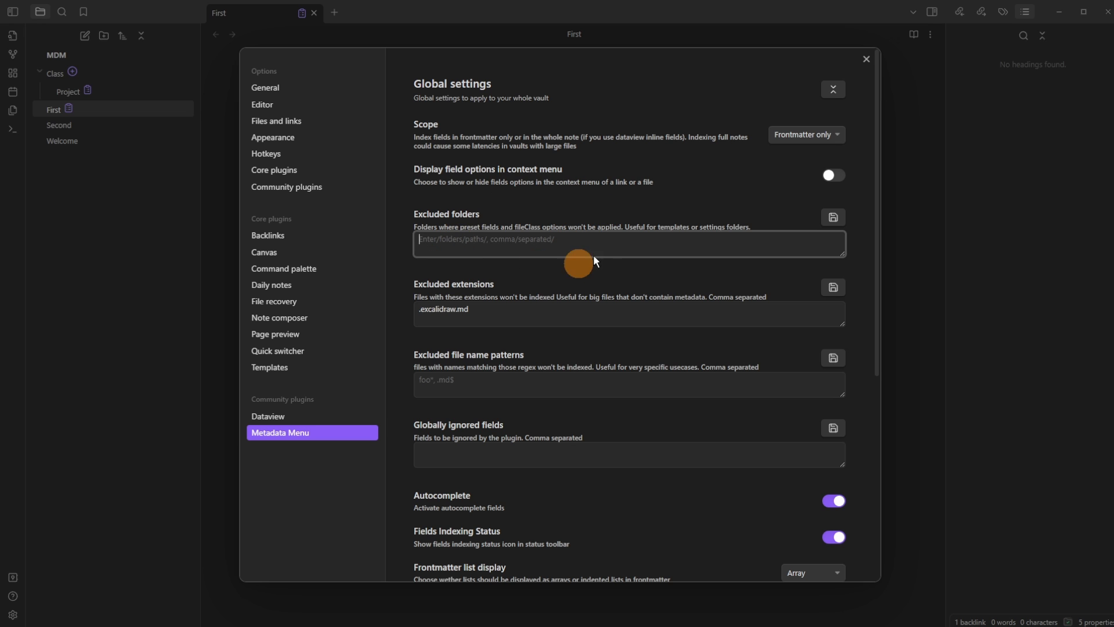
left_click(471, 306)
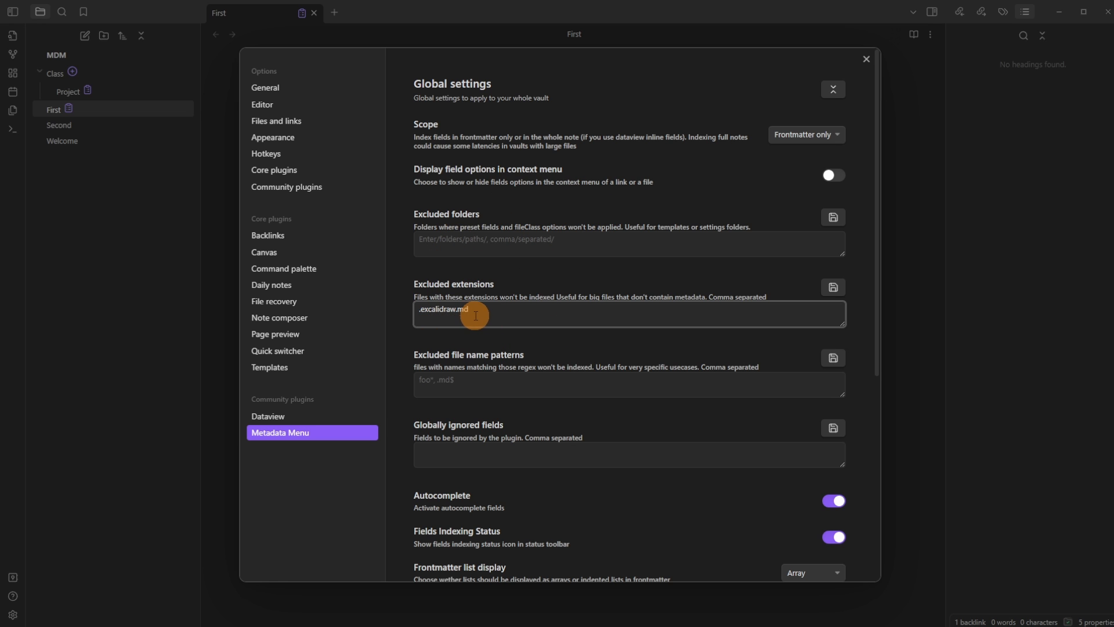
Examine the Excluded file name patterns and Globally ignored fields entries in Metadata Menu's global settings
left_click(519, 341)
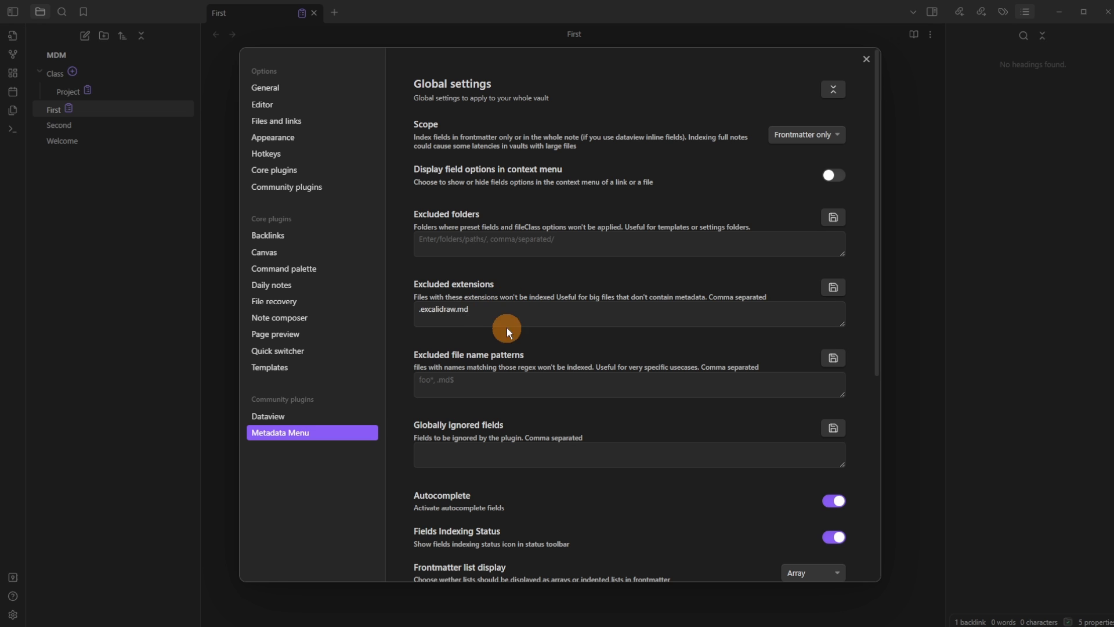
left_click(484, 396)
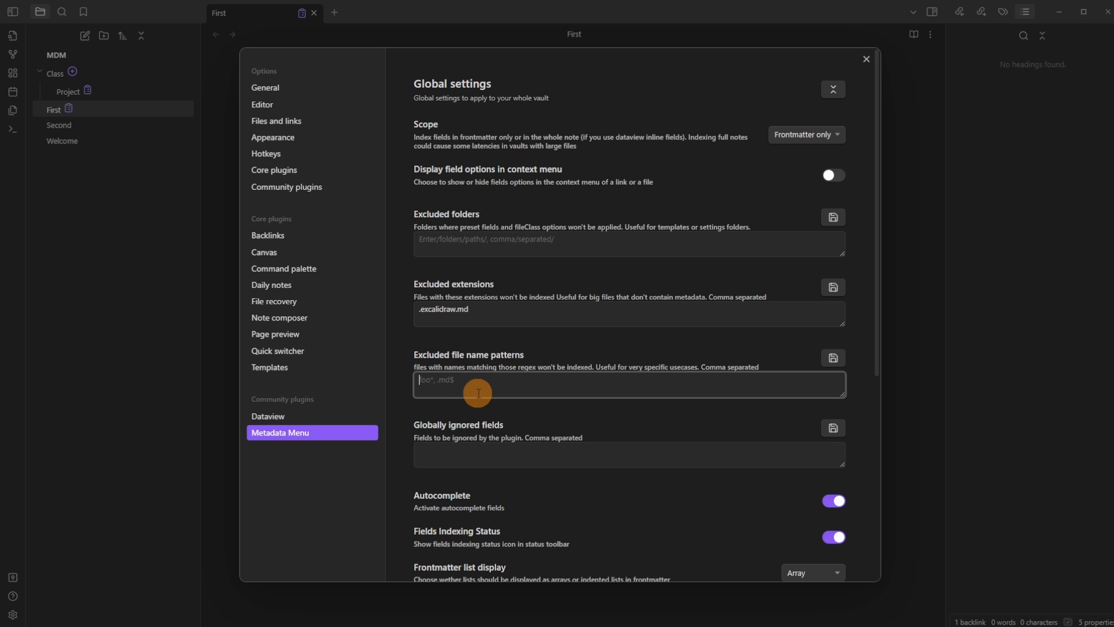
left_click(497, 366)
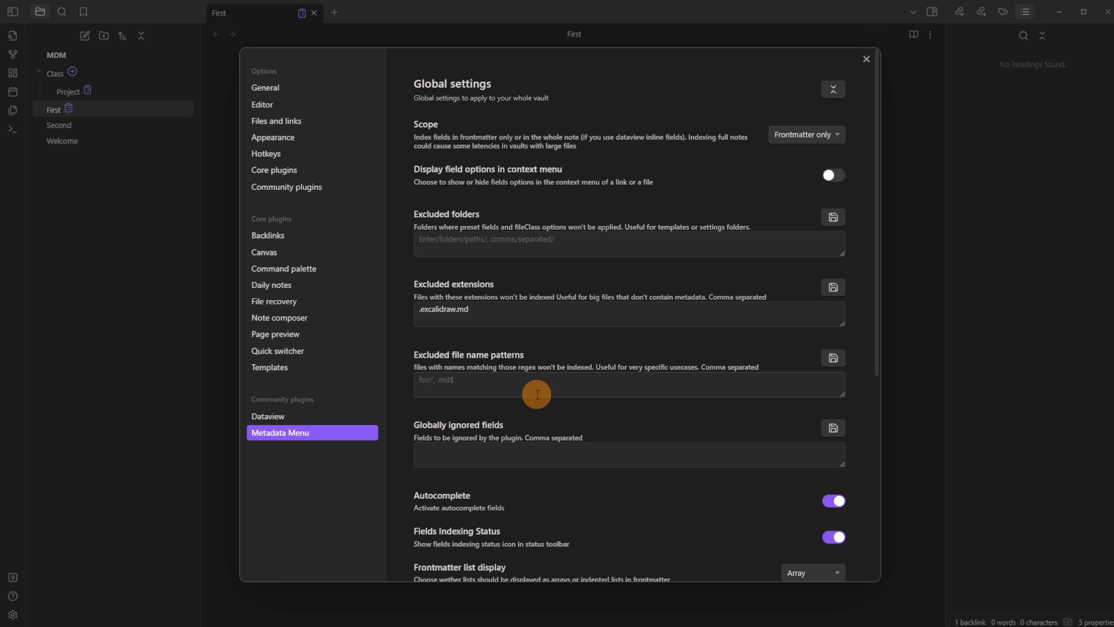
scroll(537, 395, "down", 1)
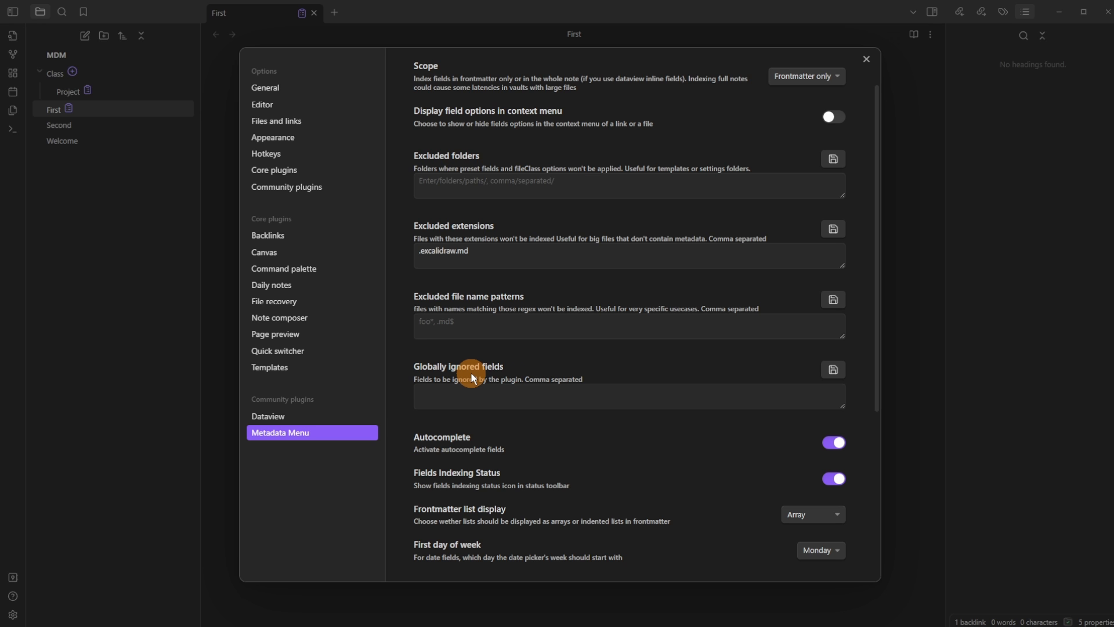
left_click(543, 397)
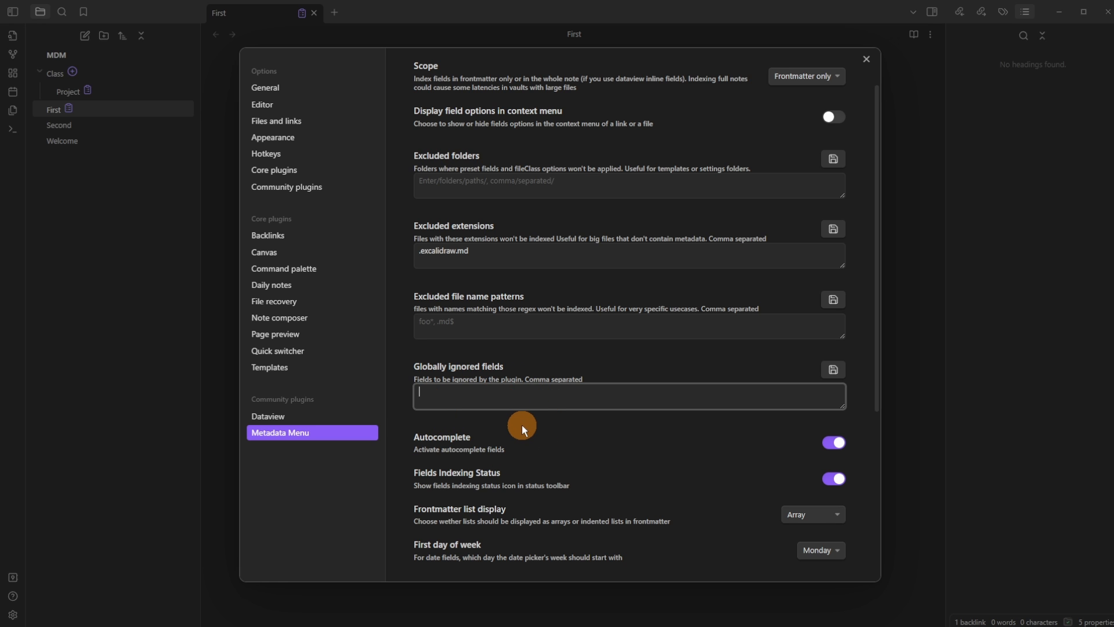
scroll(521, 425, "down", 2)
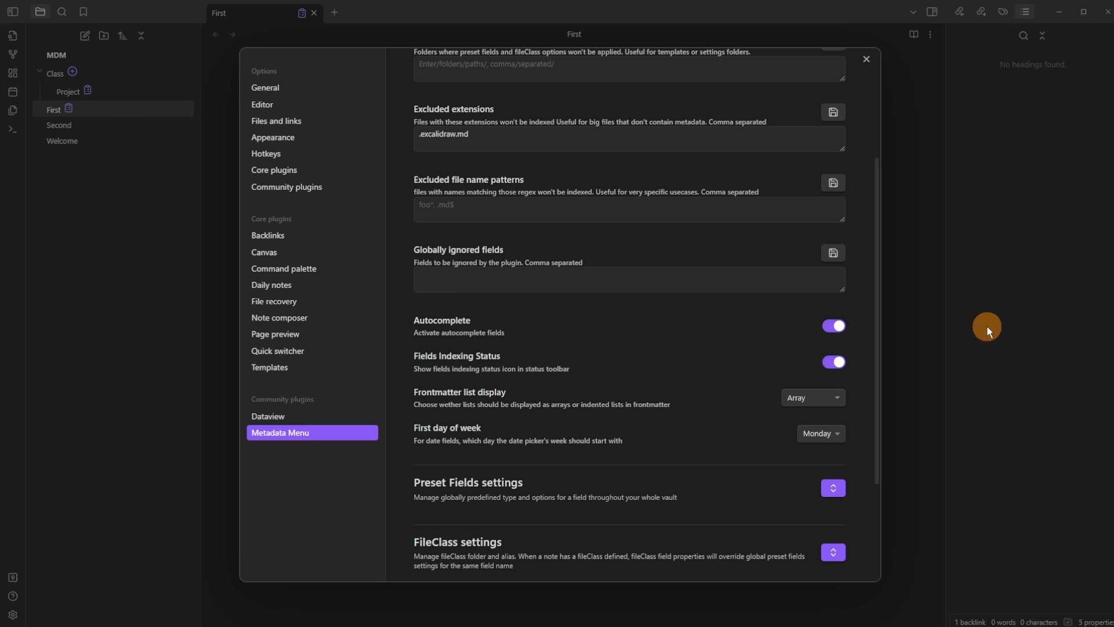
Close the settings, add an inline Priority:: field to the First note's body, and fill it with the suggested value Medium
left_click(839, 326)
left_click(903, 308)
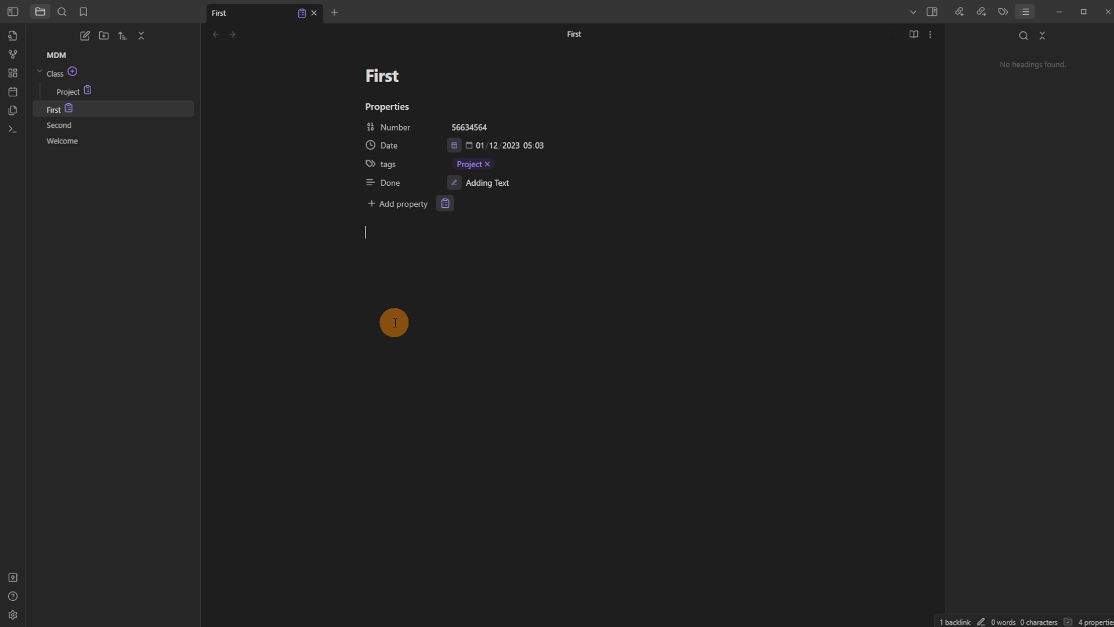
type("Priority::")
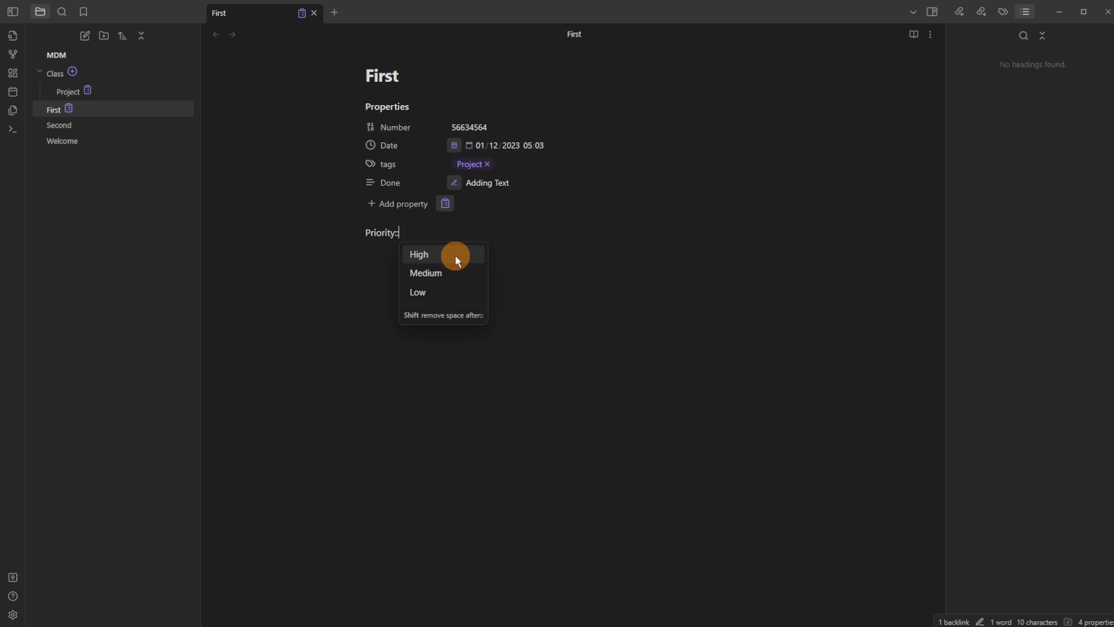
left_click(455, 273)
Turn off Autocomplete in Metadata Menu's global settings and close the settings
key("ctrl+comma")
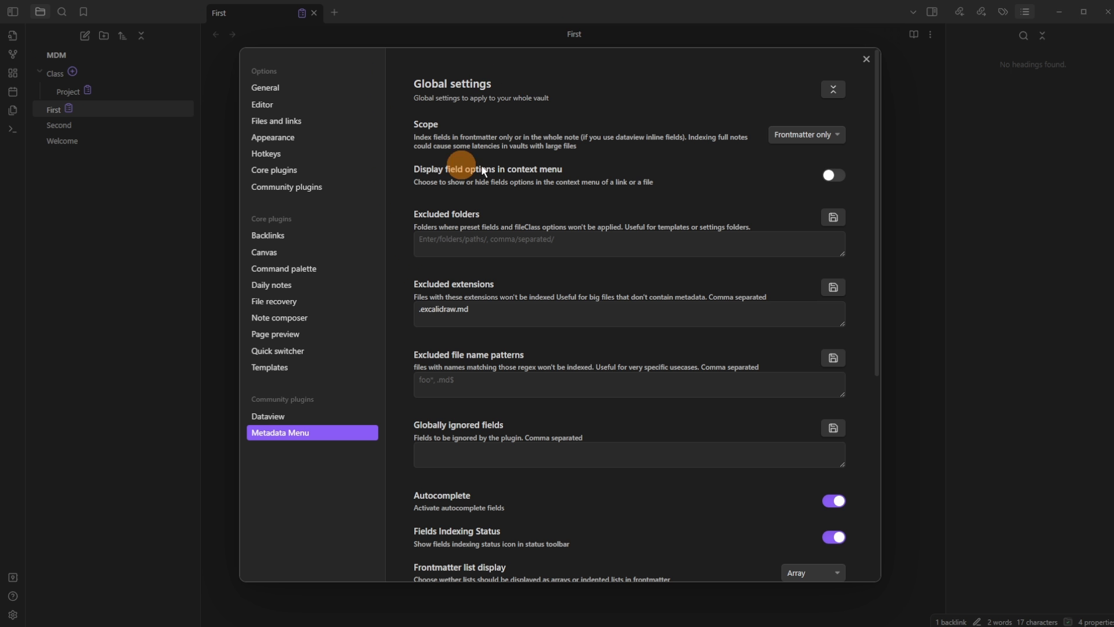
scroll(691, 371, "down", 2)
left_click(832, 384)
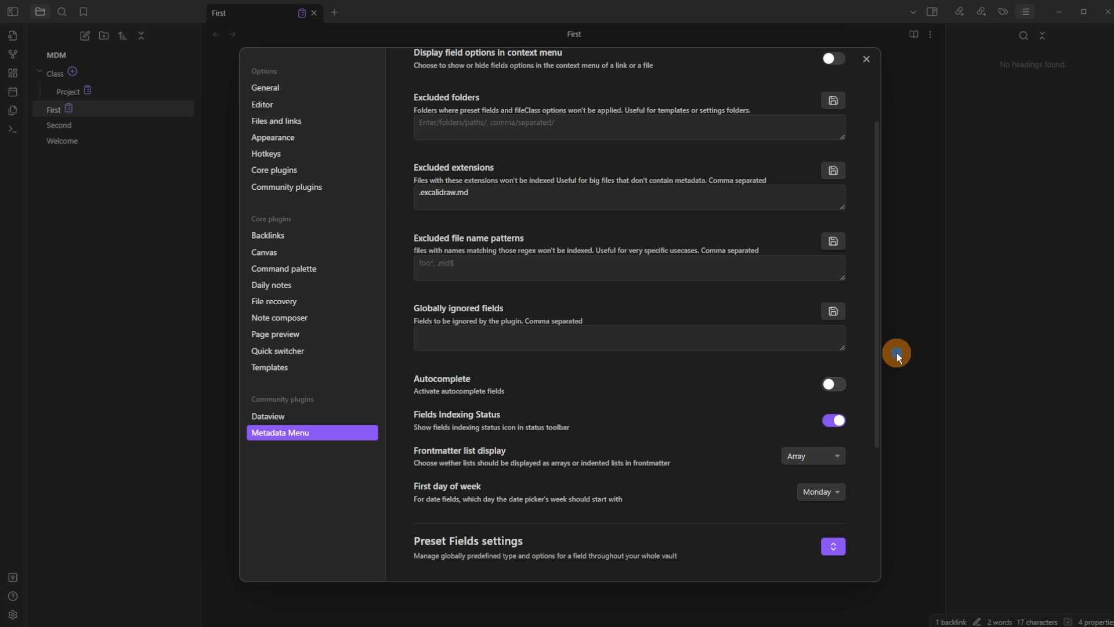
left_click(898, 354)
Clear the inline Priority field's value and view its value choices from the First note's field overview without choosing one
left_click_drag(402, 232, 518, 233)
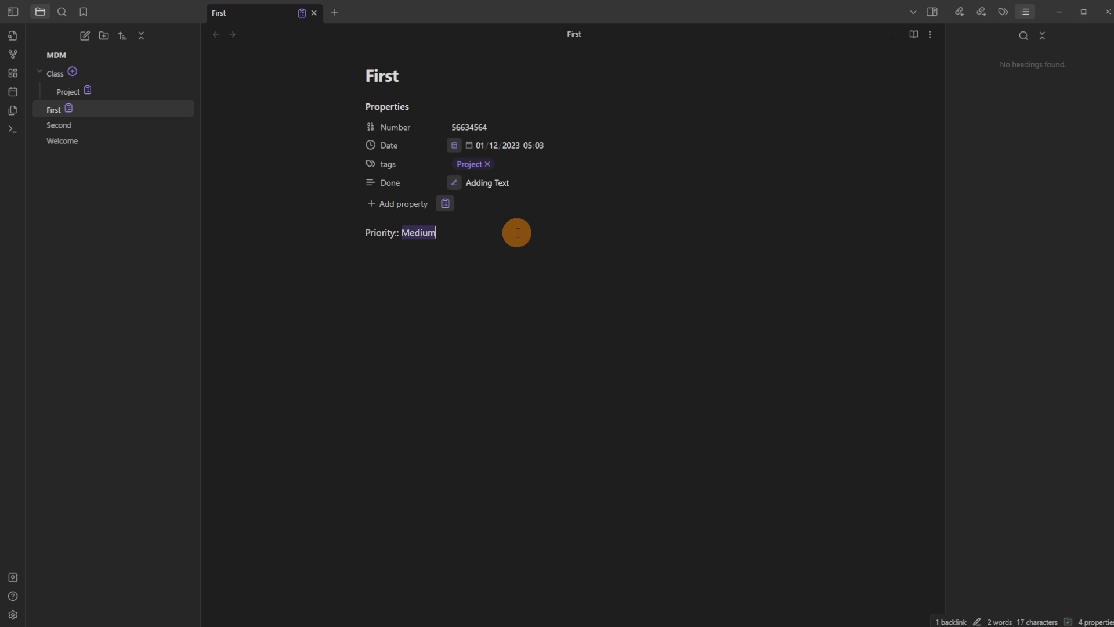
key("BackSpace")
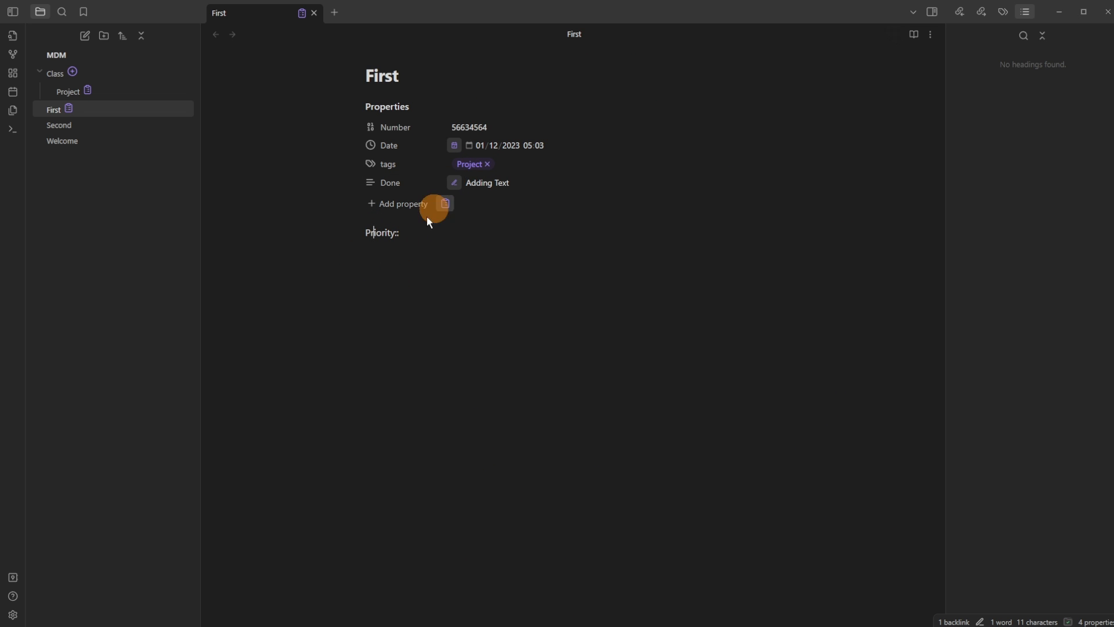
left_click(405, 233)
left_click(294, 26)
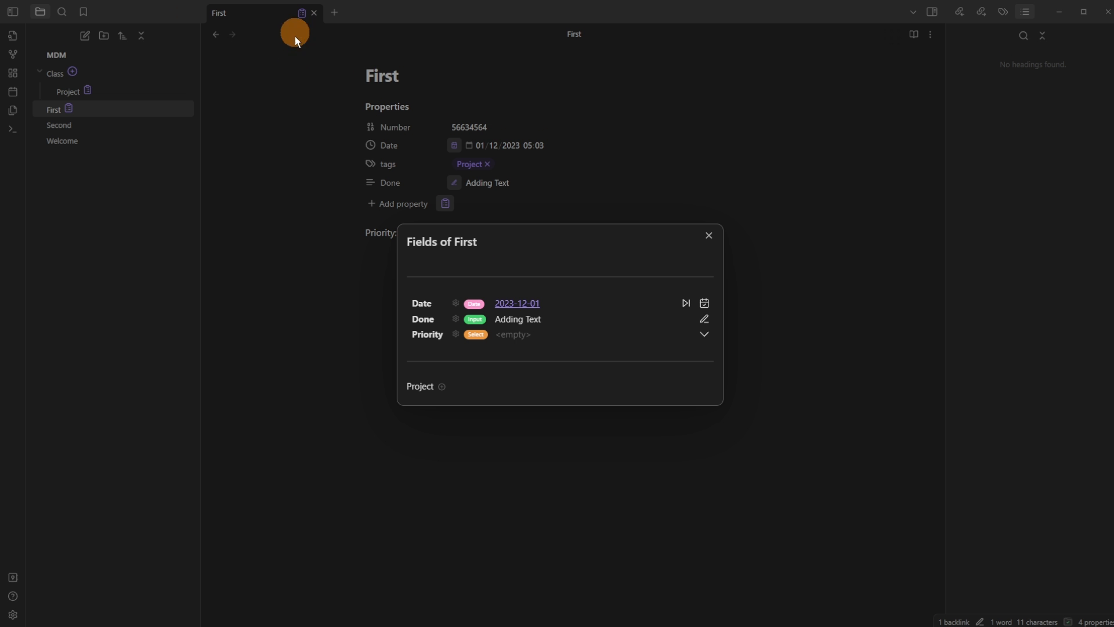
left_click(705, 335)
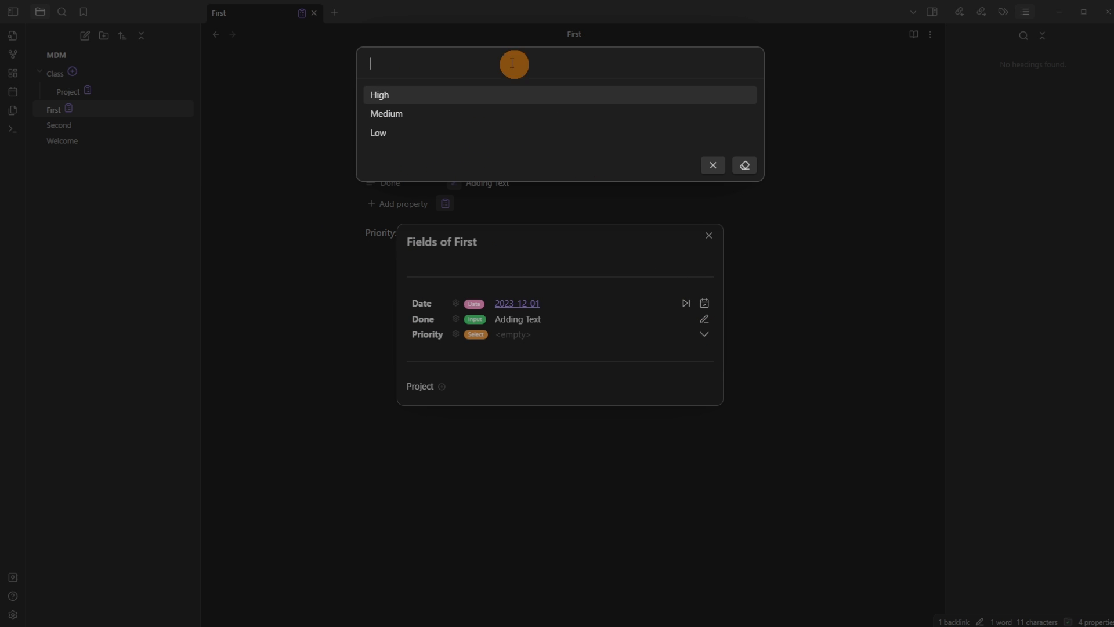
left_click(351, 245)
left_click(373, 246)
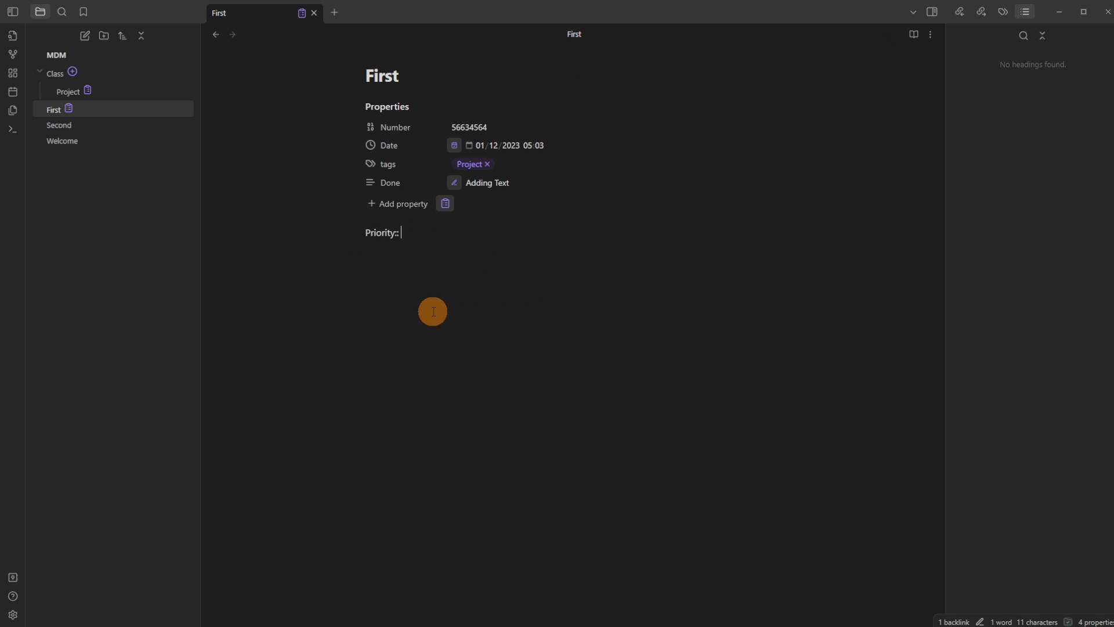
Enter asdfa as the inline Priority value and check the field and its choices in the First note's field overview
type("asdfa")
left_click(302, 14)
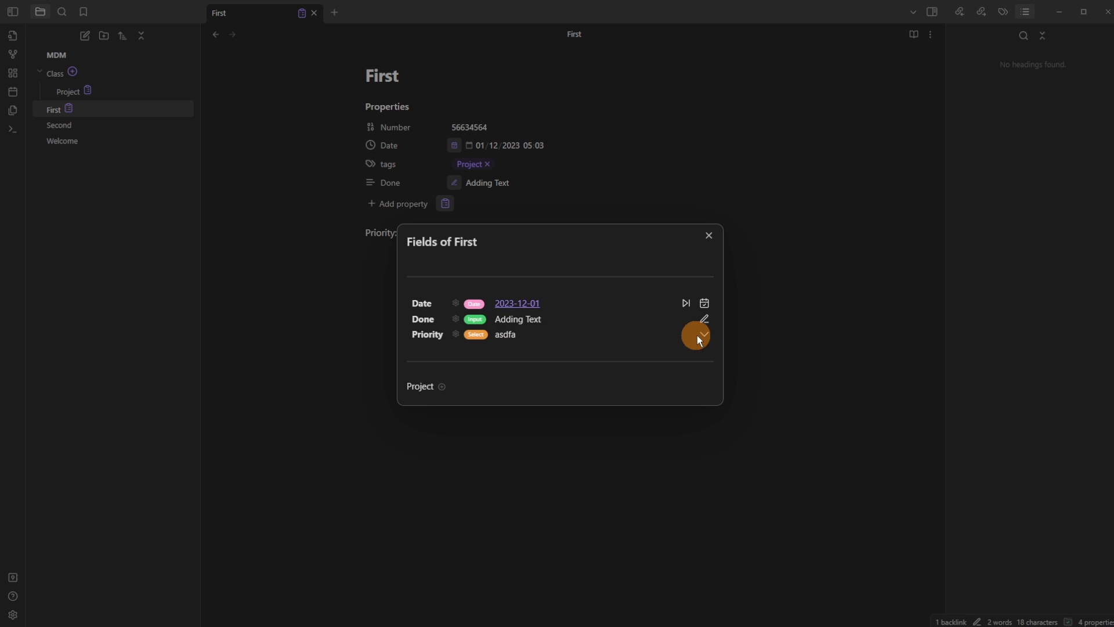
left_click(693, 336)
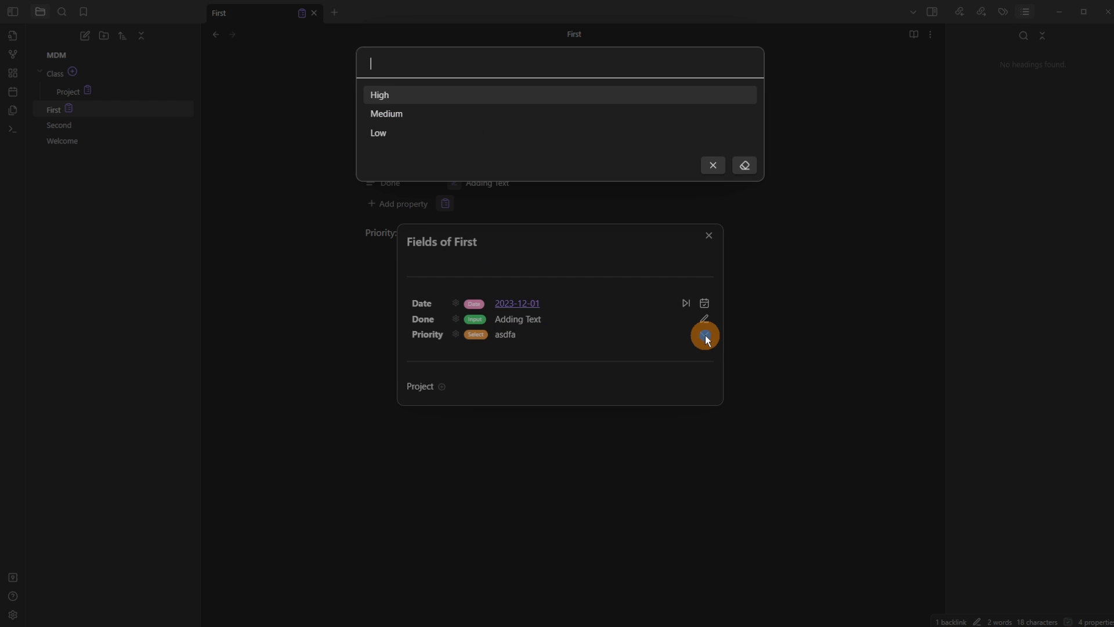
left_click(391, 357)
left_click(355, 250)
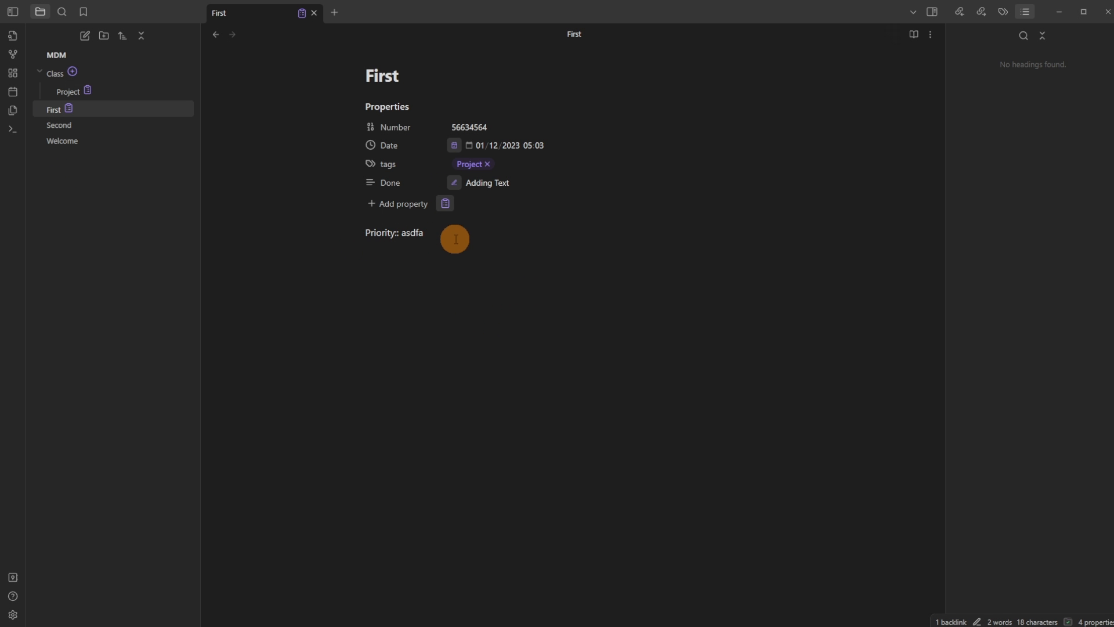
View the value editor of the First note's Done property and close it without changes
left_click(525, 183)
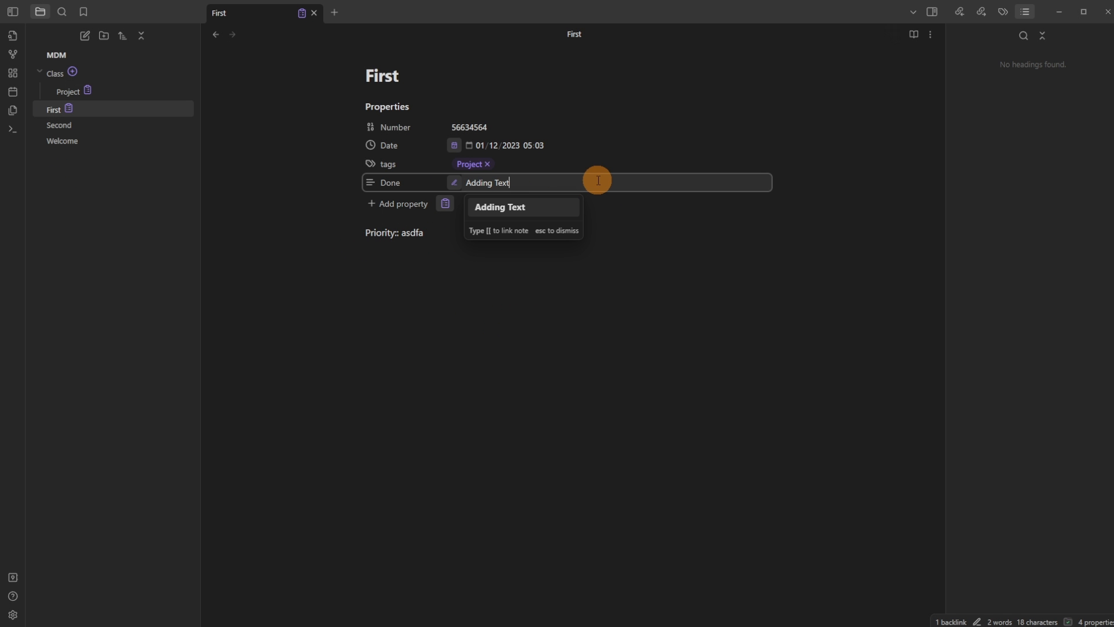
left_click(426, 230)
left_click(455, 182)
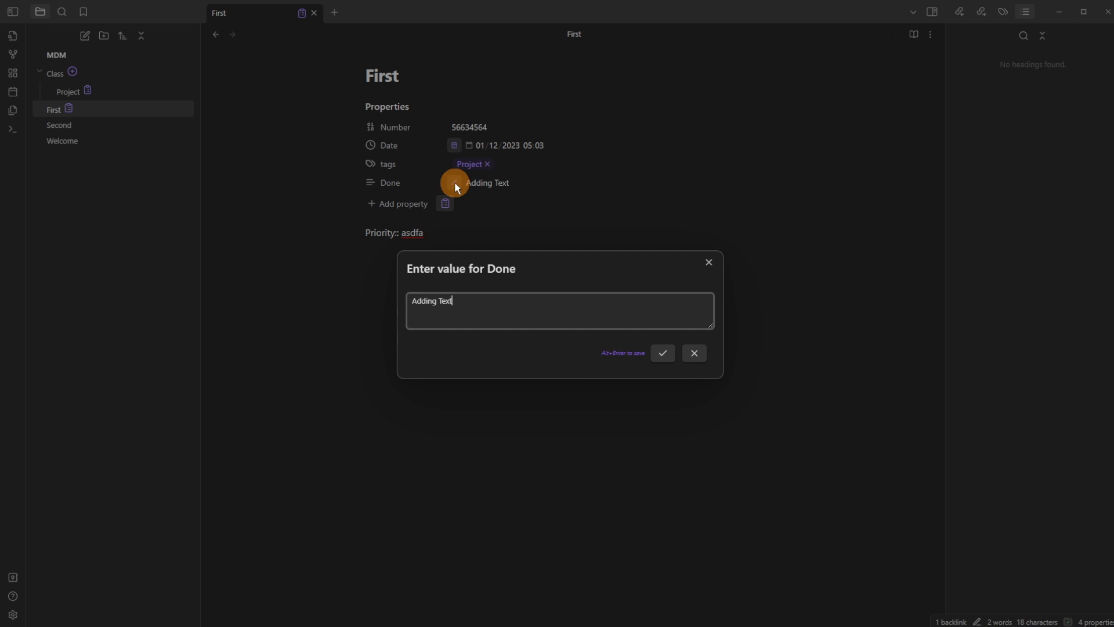
left_click(328, 281)
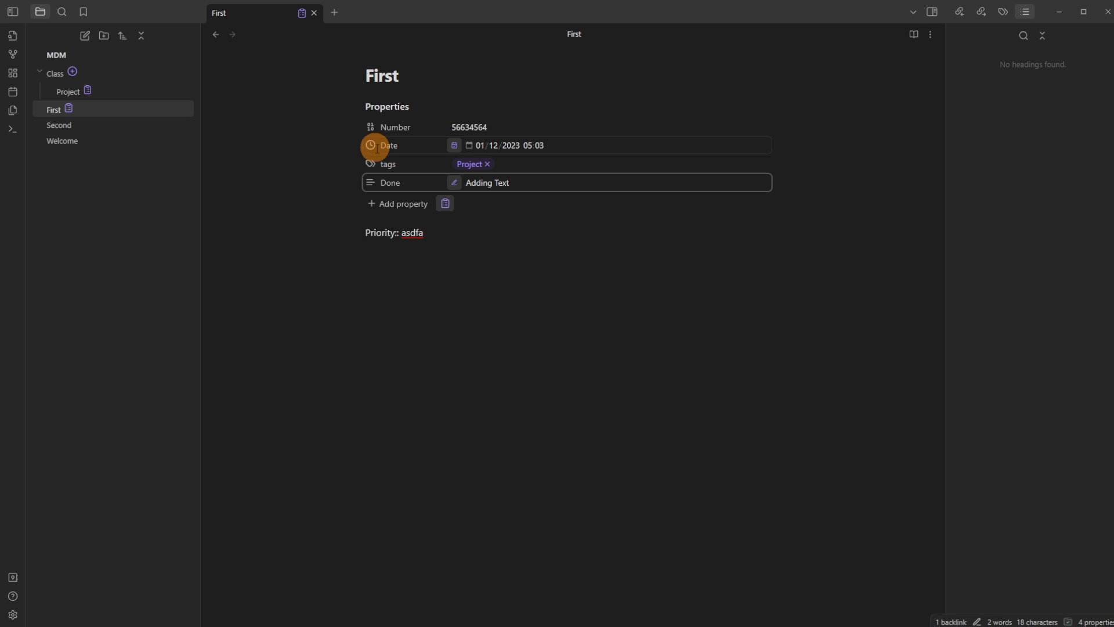
Reduce the double colon after the inline Priority text to a single colon and insert the missing Priority property into the First note
left_click(445, 203)
left_click(441, 88)
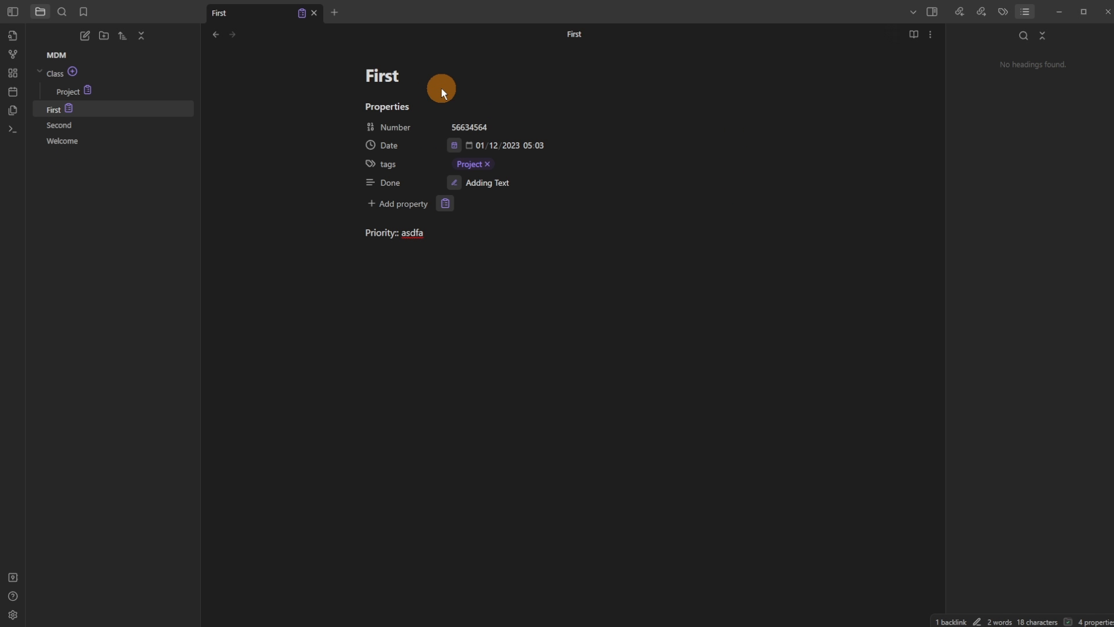
left_click(392, 231)
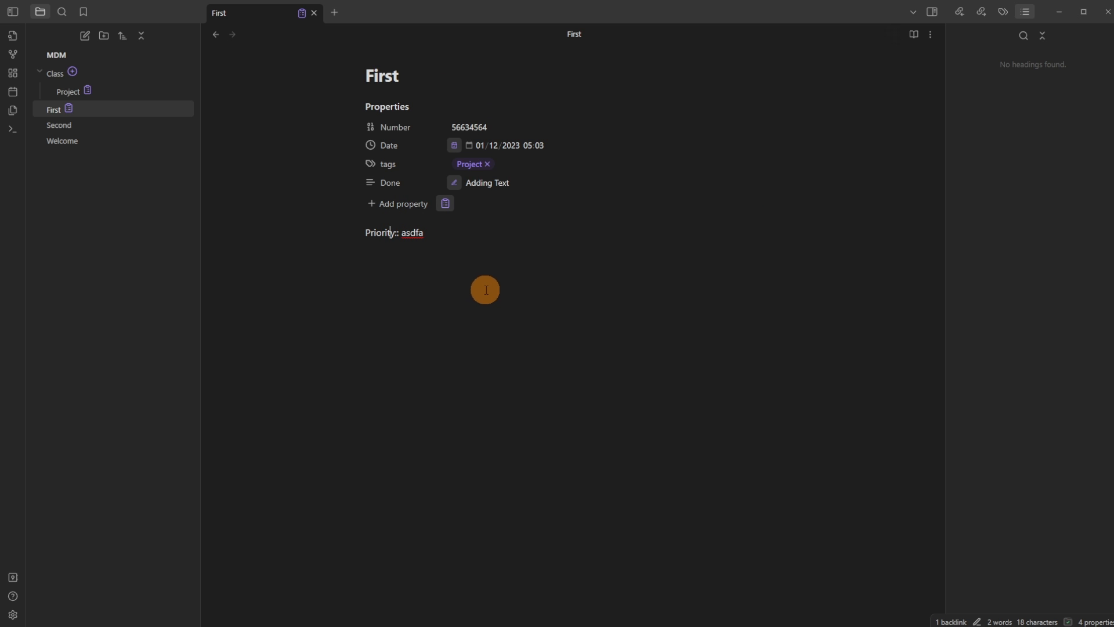
key("BackSpace")
left_click(482, 286)
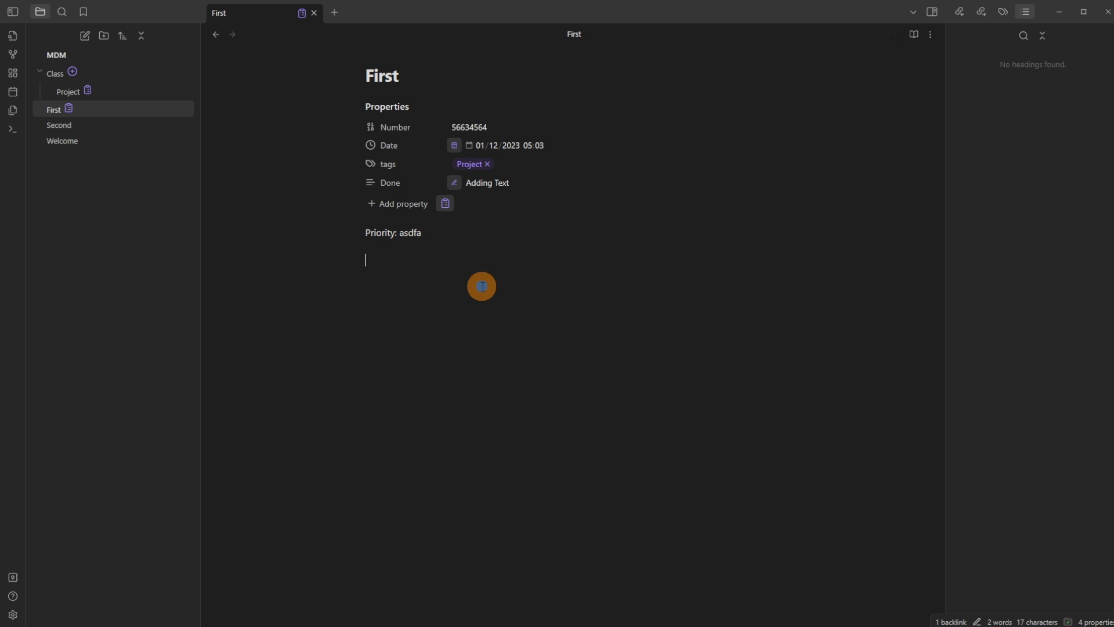
left_click(444, 200)
left_click(458, 91)
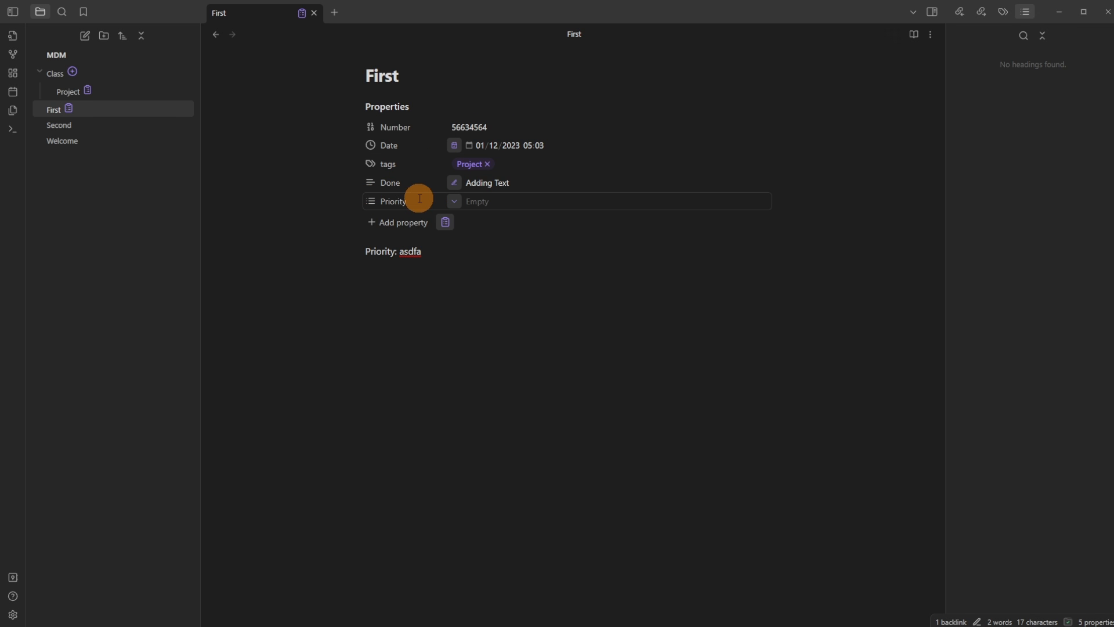
Set the First note's Priority property to High
left_click(398, 250)
left_click(454, 201)
left_click(409, 97)
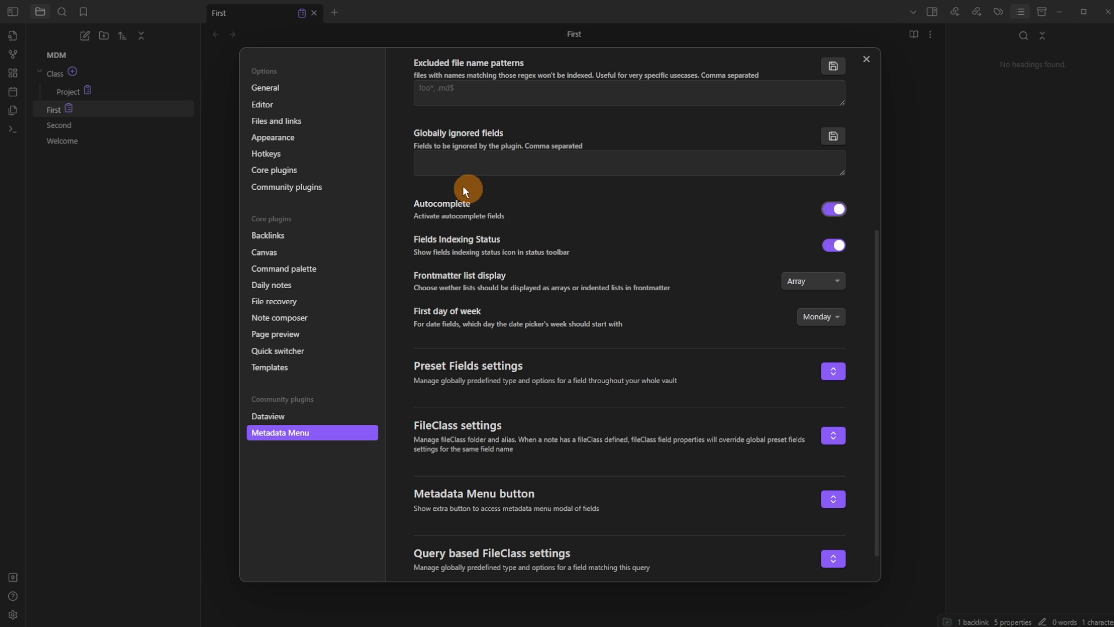
Turn on Autocomplete in Metadata Menu's global settings and return to the First note
left_click(836, 209)
left_click(921, 247)
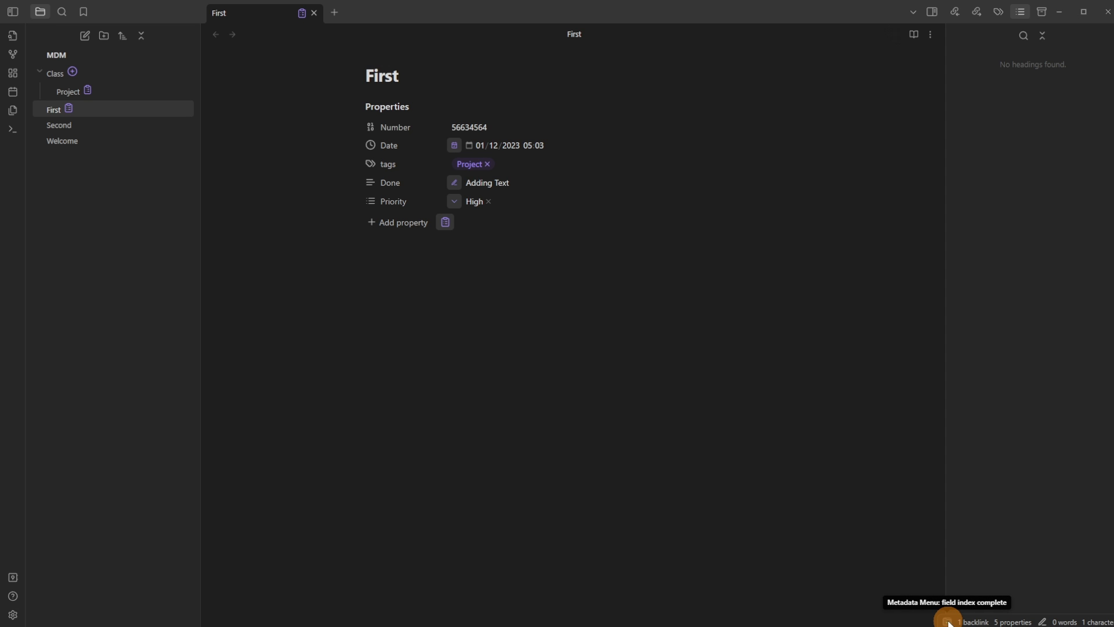
left_click(458, 270)
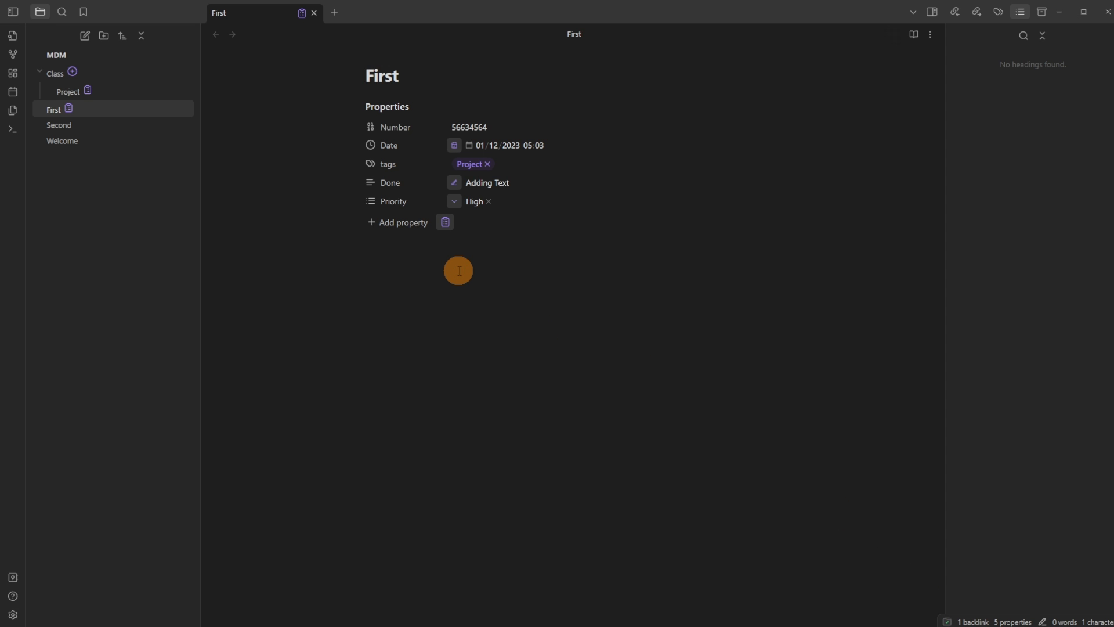
Set the First note's Priority property to Medium
left_click(454, 201)
left_click(419, 118)
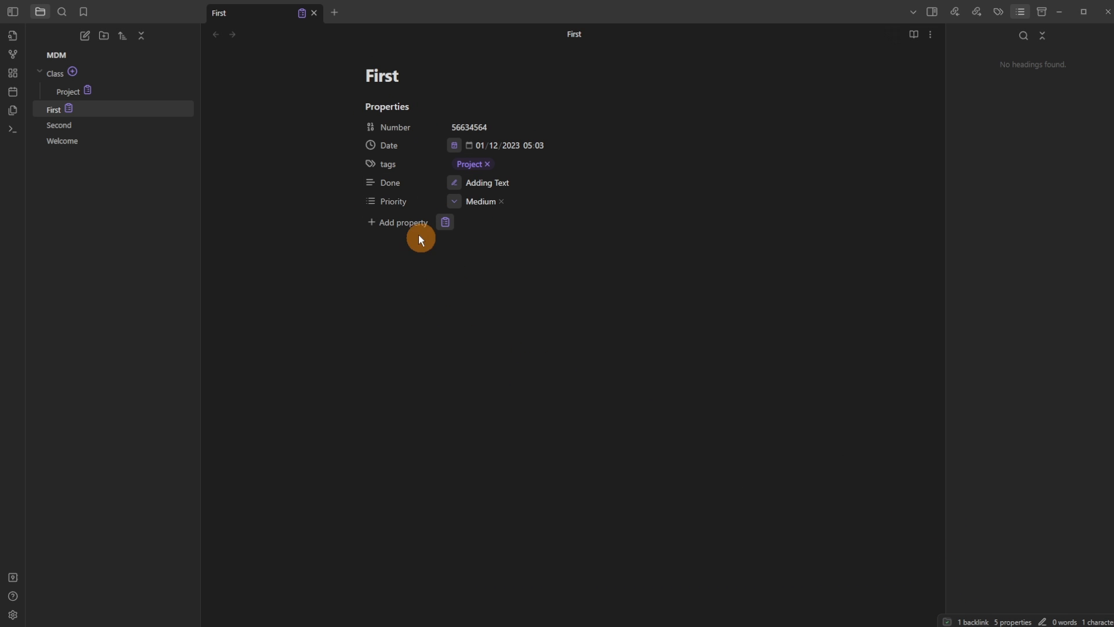
left_click(407, 273)
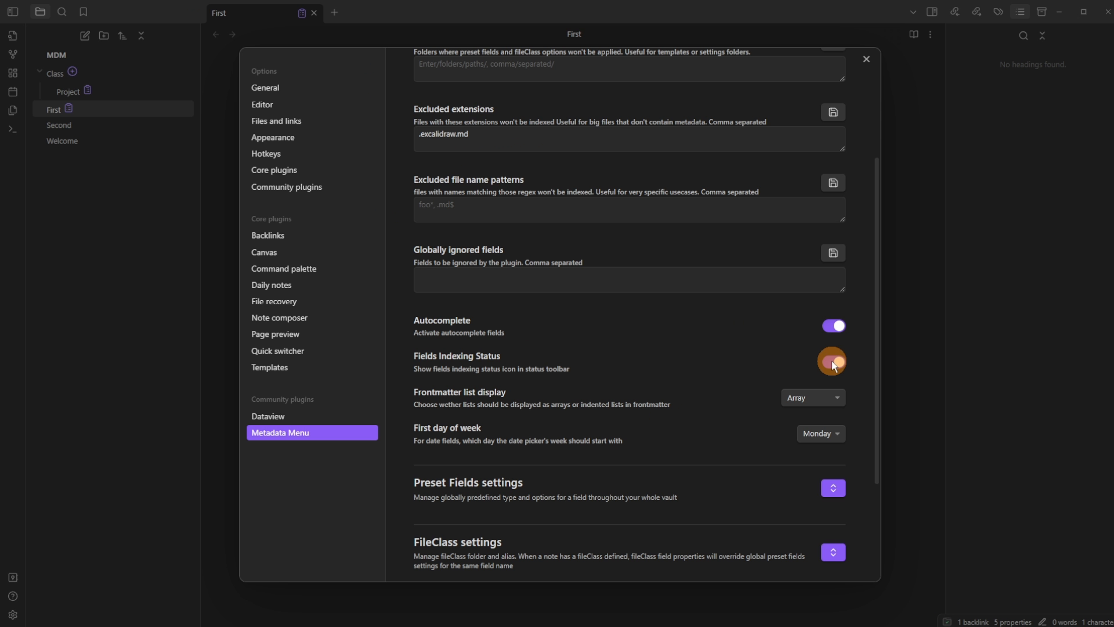
Toggle Fields Indexing Status off and on again, and view the Frontmatter list display options in Metadata Menu's global settings
left_click(833, 362)
left_click(837, 362)
scroll(508, 287, "down", 2)
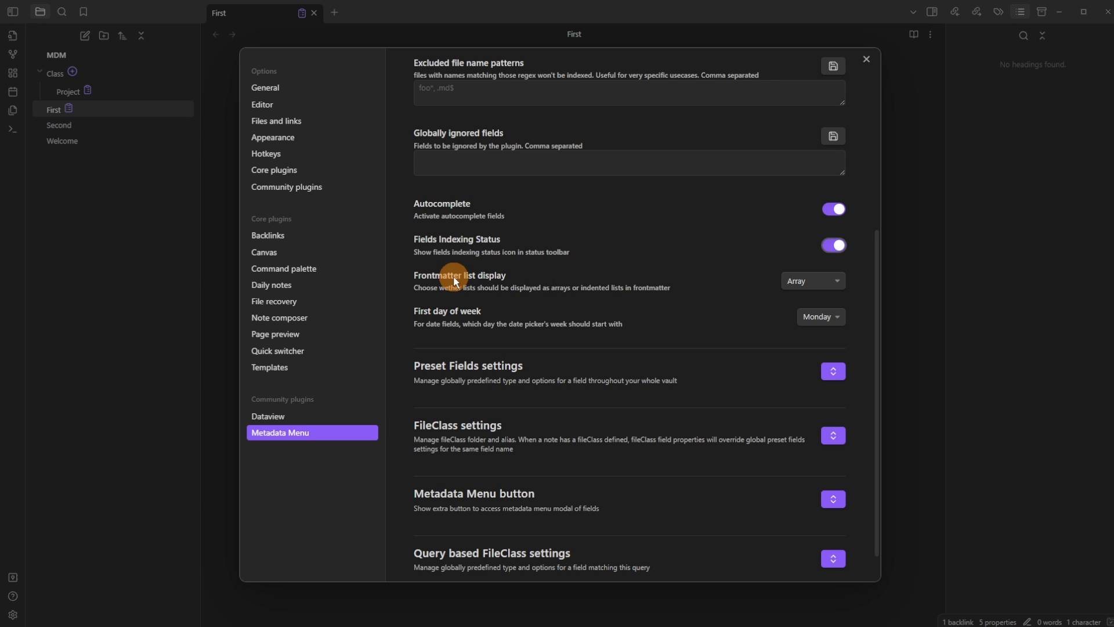
left_click(806, 280)
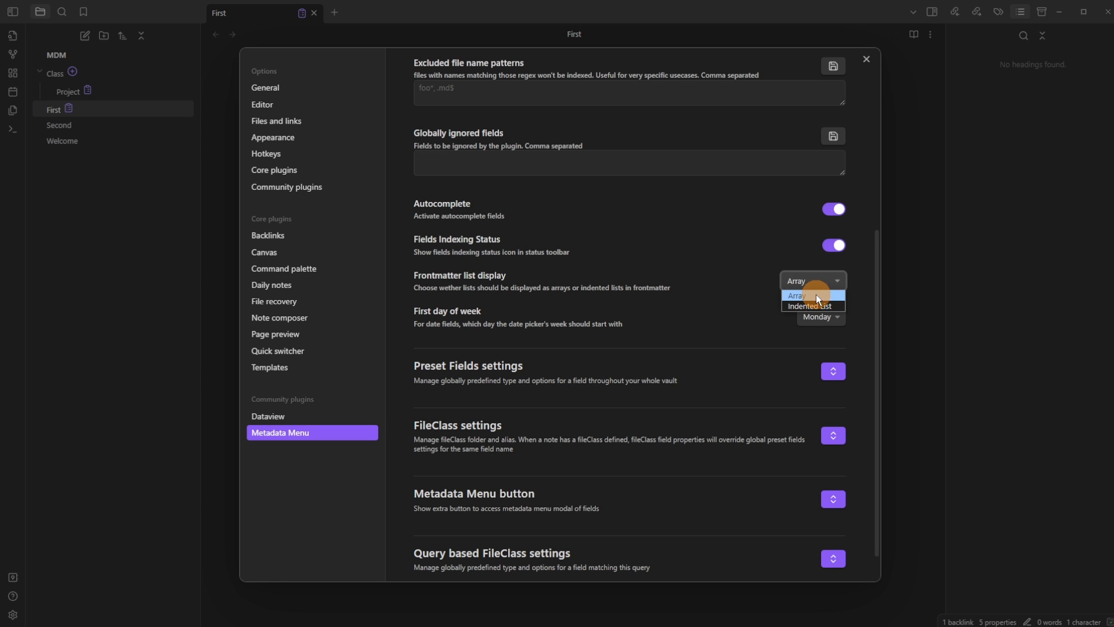
left_click(914, 287)
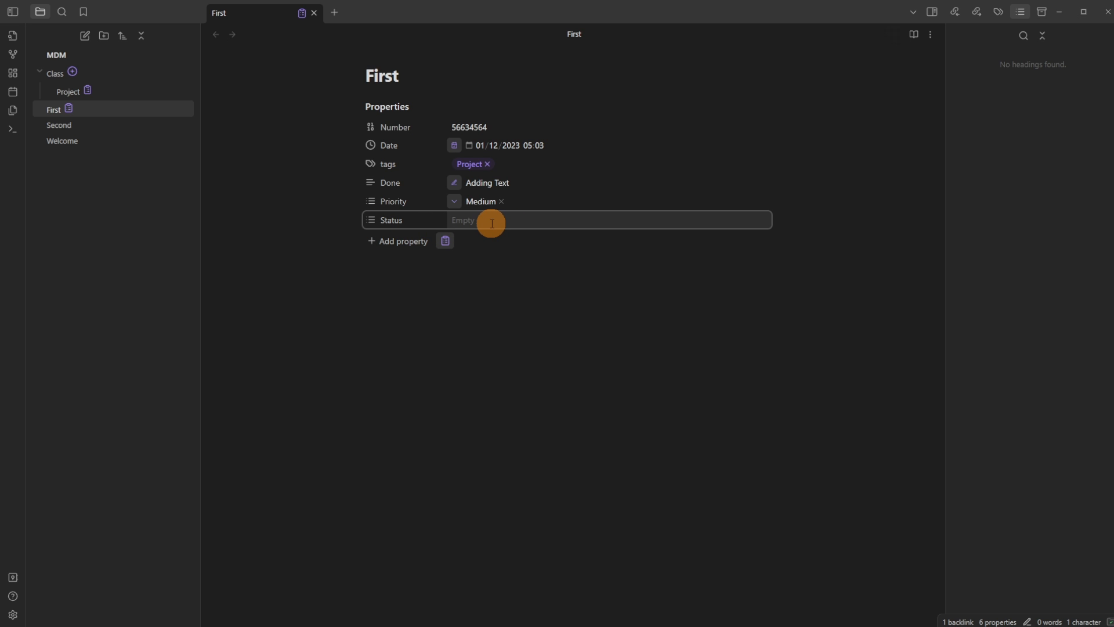
Add the values first and second to the First note's Status list property and open the note's field overview
type("first")
key("Return")
type("seqond")
key("Return")
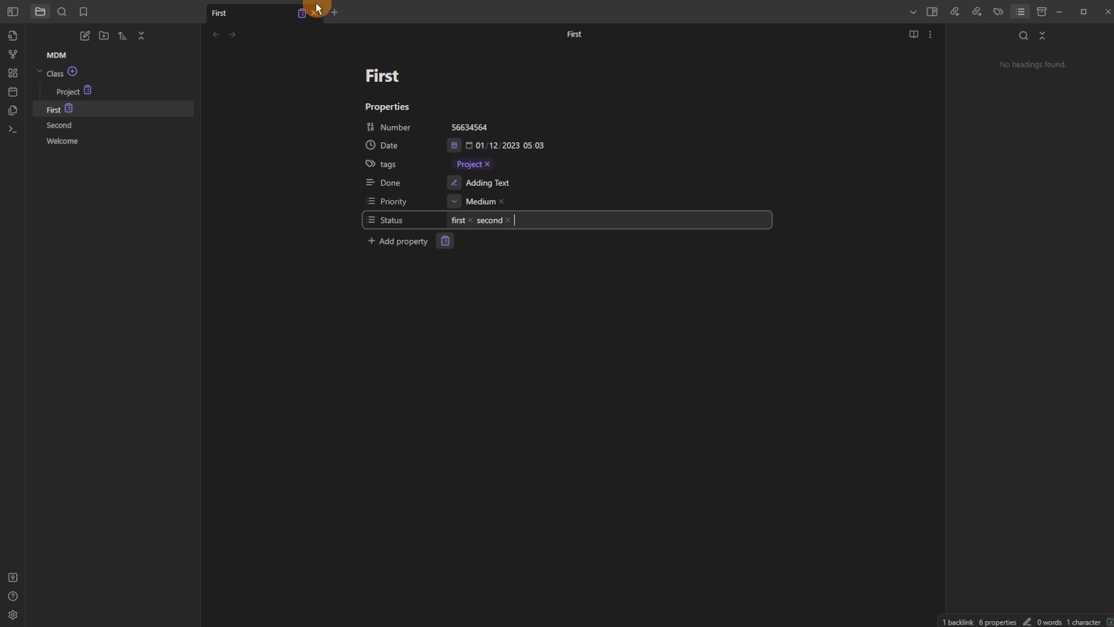
left_click(302, 13)
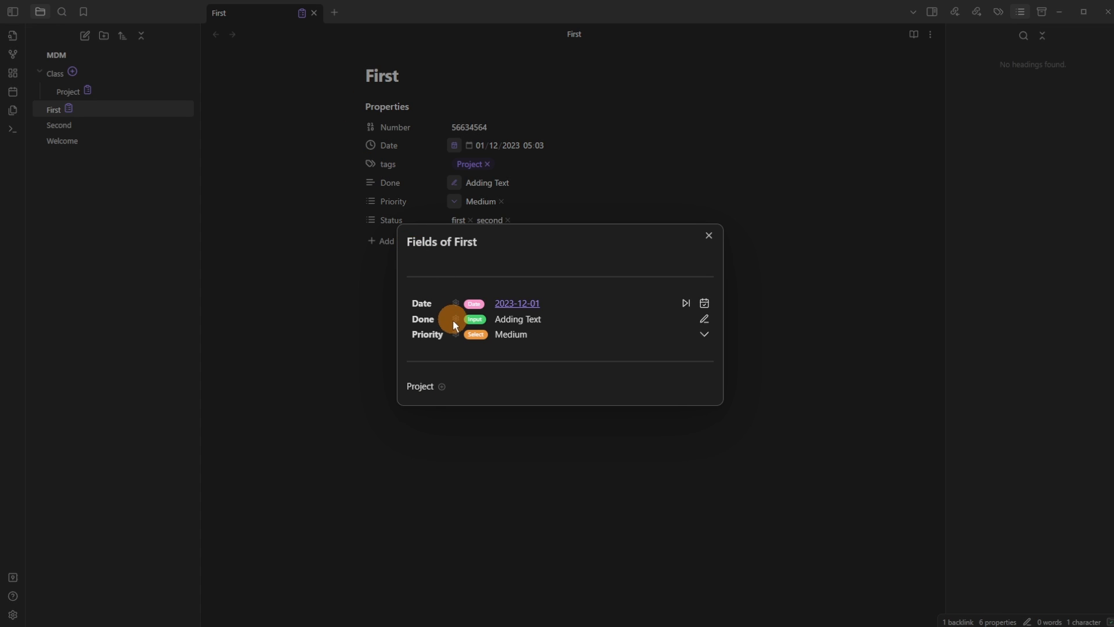
Open the Priority field's settings from the First note's field overview and delete the field from the Project fileClass
left_click(455, 334)
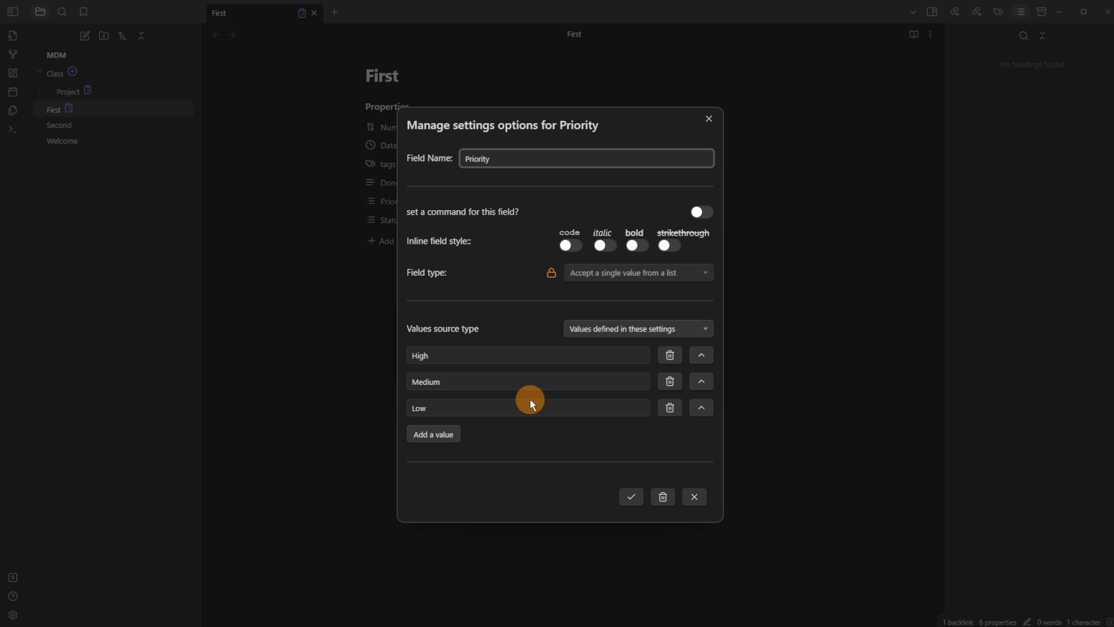
left_click(664, 498)
left_click(664, 330)
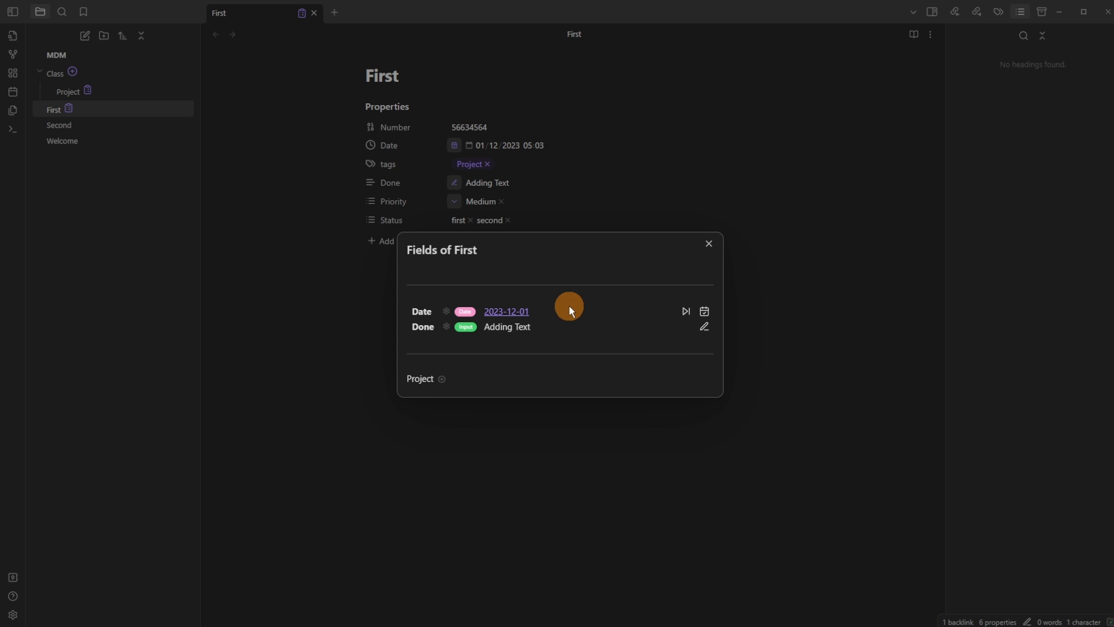
Add a Priority field to the Project fileClass that accepts multiple values from a list: High, Medium and Low
left_click(442, 379)
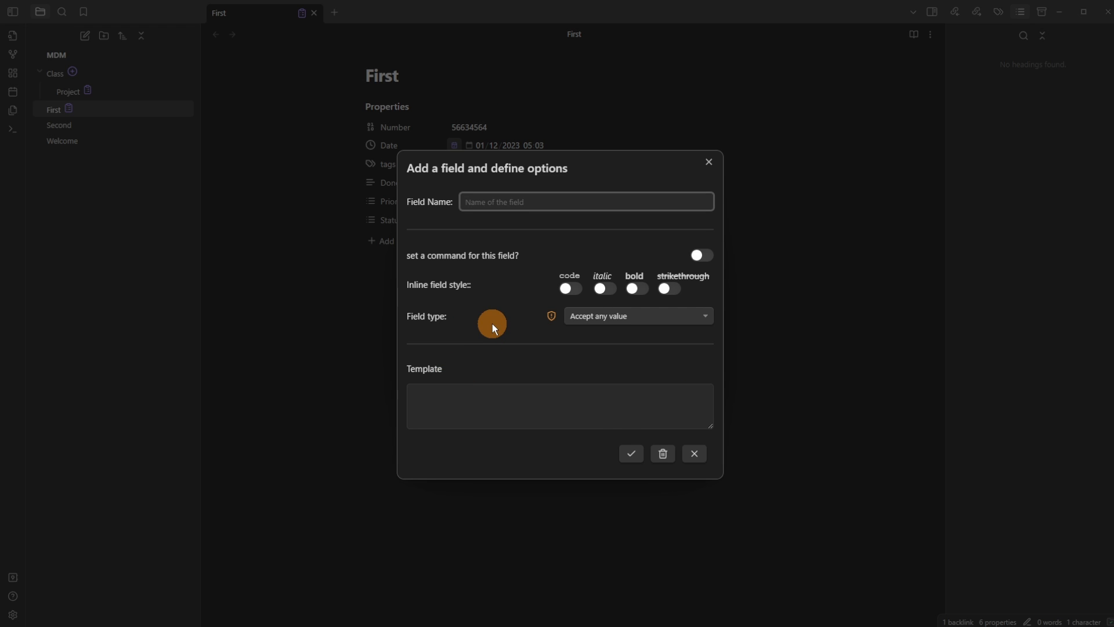
left_click(632, 316)
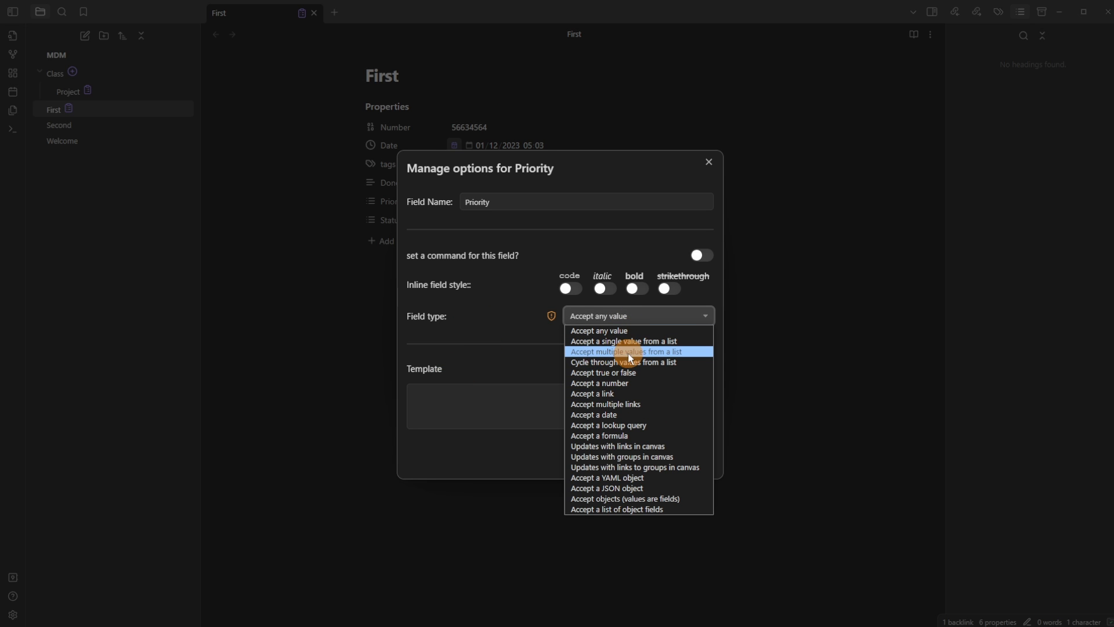
left_click(645, 352)
left_click(441, 408)
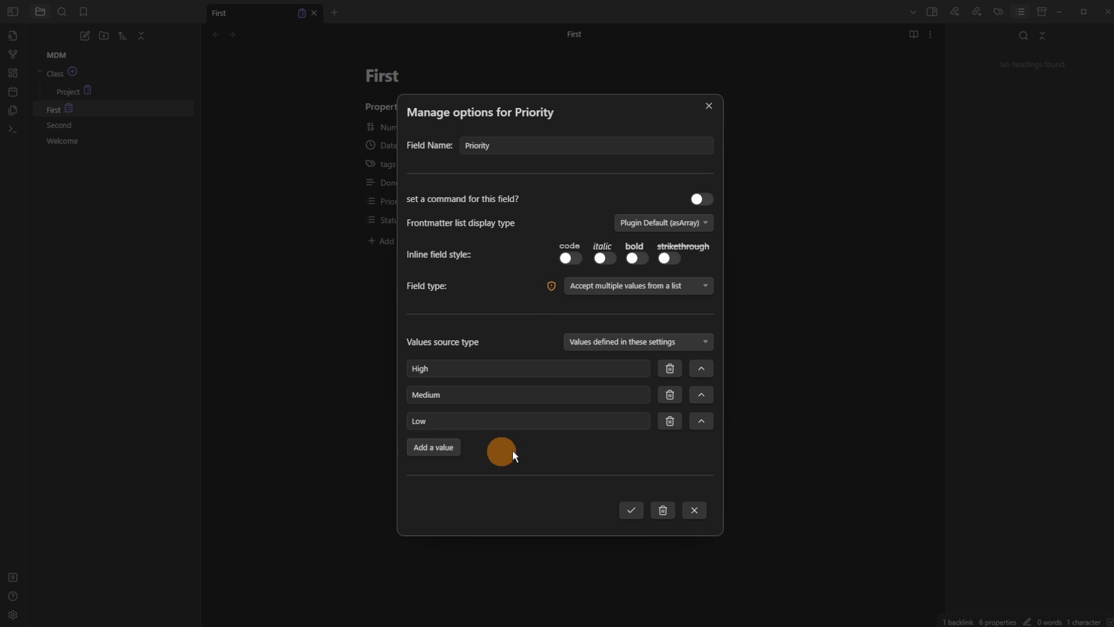
left_click(630, 512)
Add High to the First note's Priority values alongside Medium and close the field overview
left_click(704, 334)
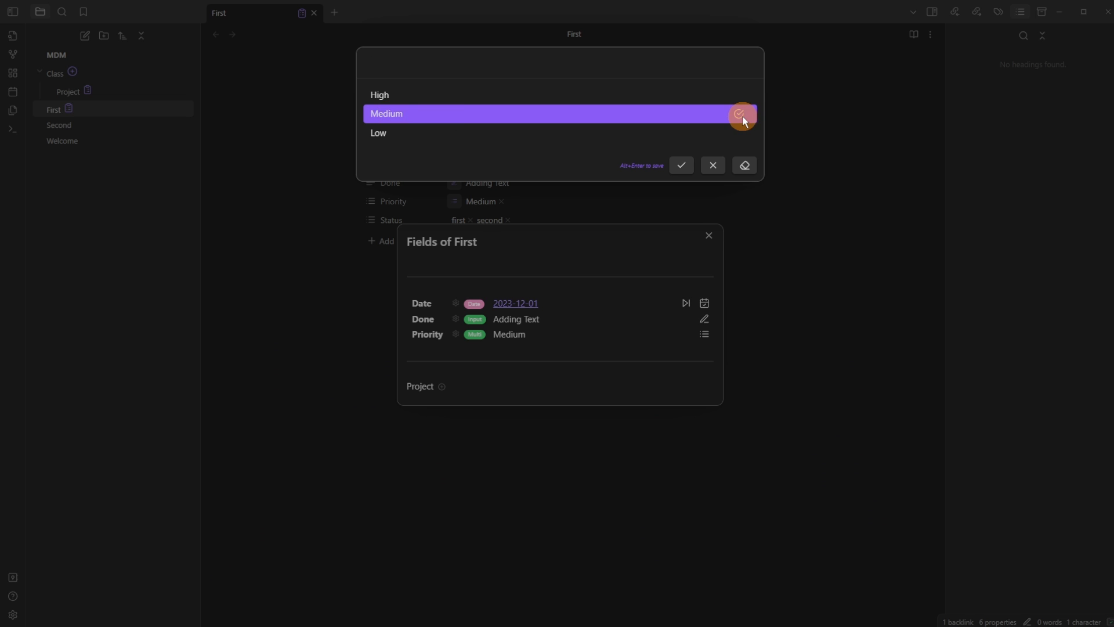
left_click(397, 94)
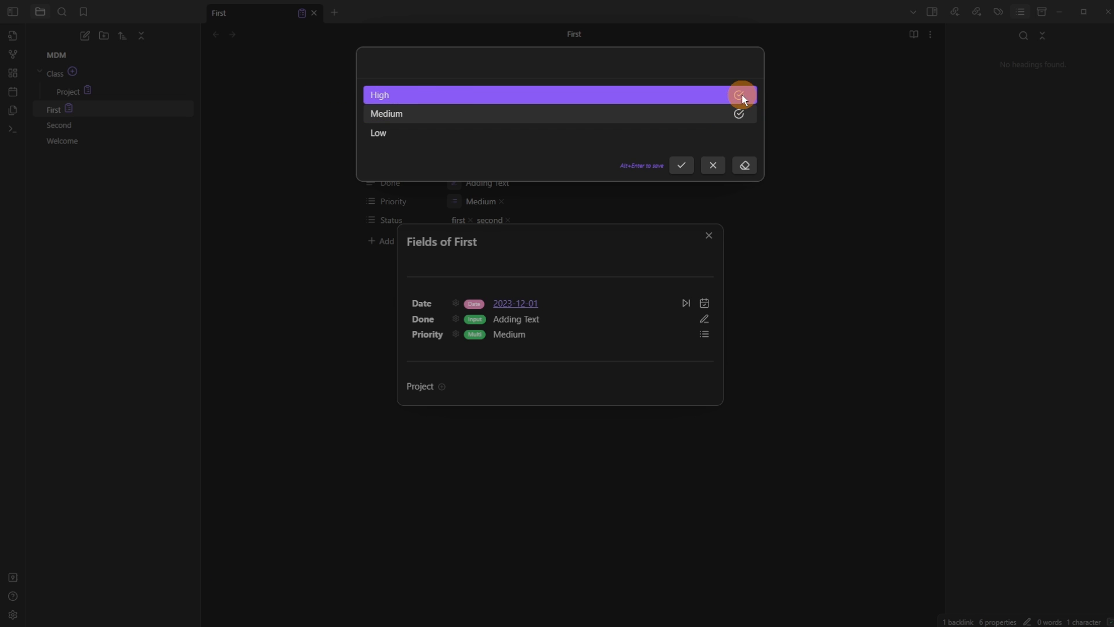
left_click(681, 165)
left_click(714, 200)
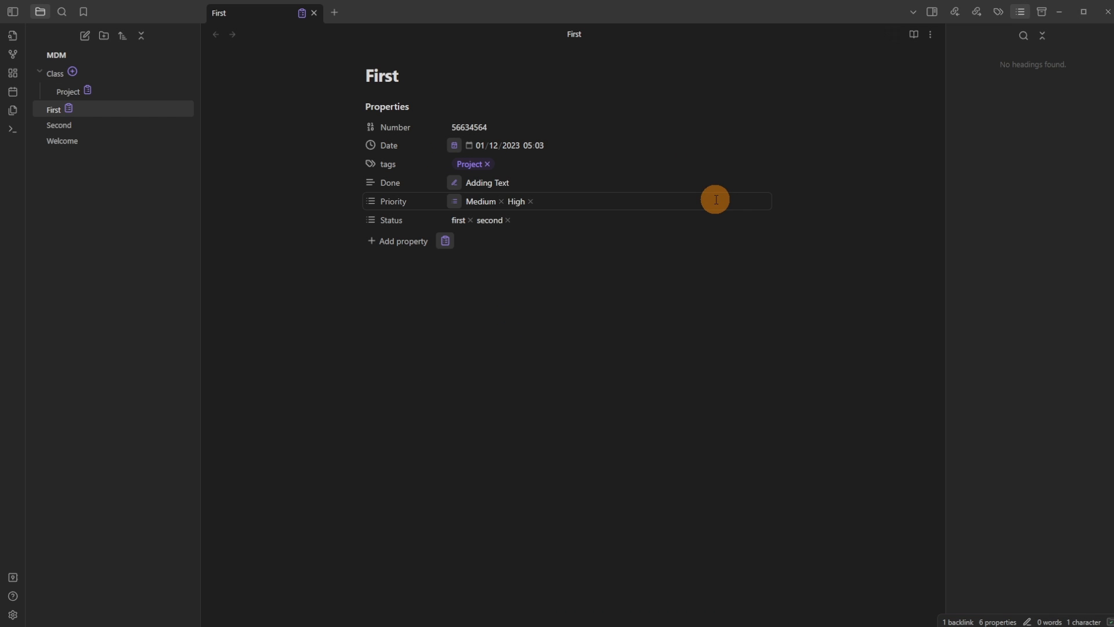
Switch the First note to source mode and compare how the Priority and Status lists are written in the frontmatter
left_click(930, 34)
left_click(886, 83)
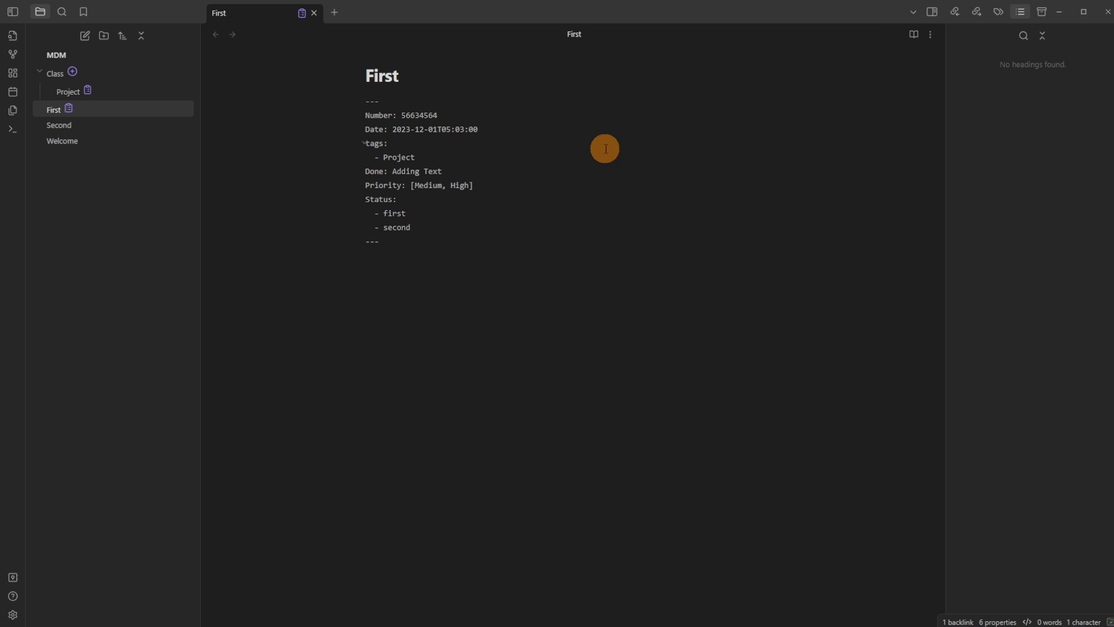
left_click(417, 225)
left_click_drag(417, 226, 350, 197)
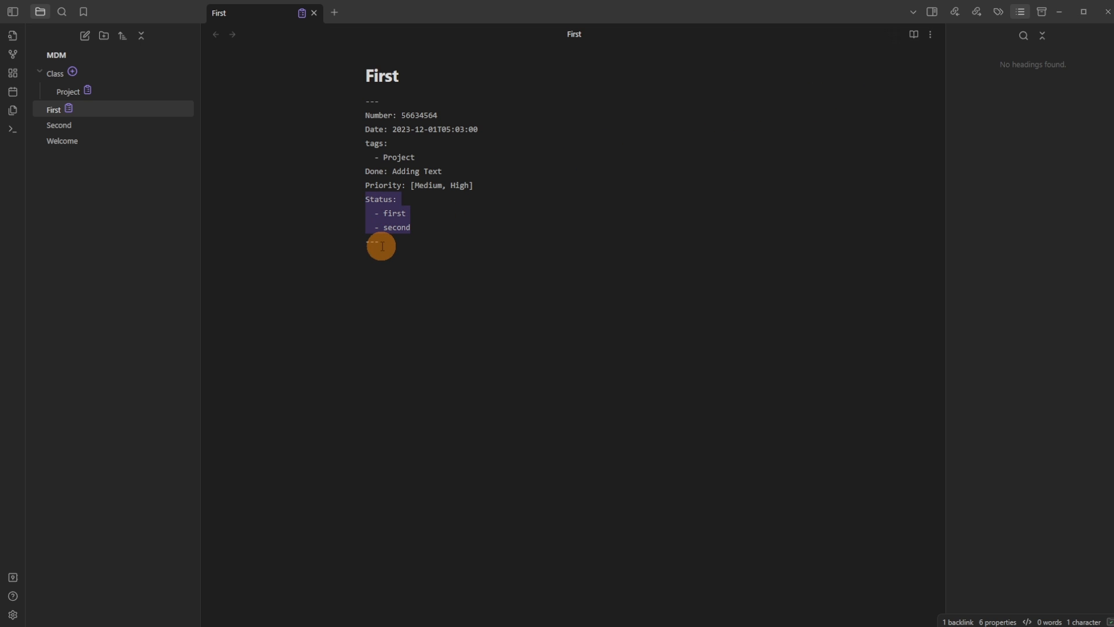
left_click(419, 210)
left_click(413, 229)
left_click_drag(475, 185, 410, 185)
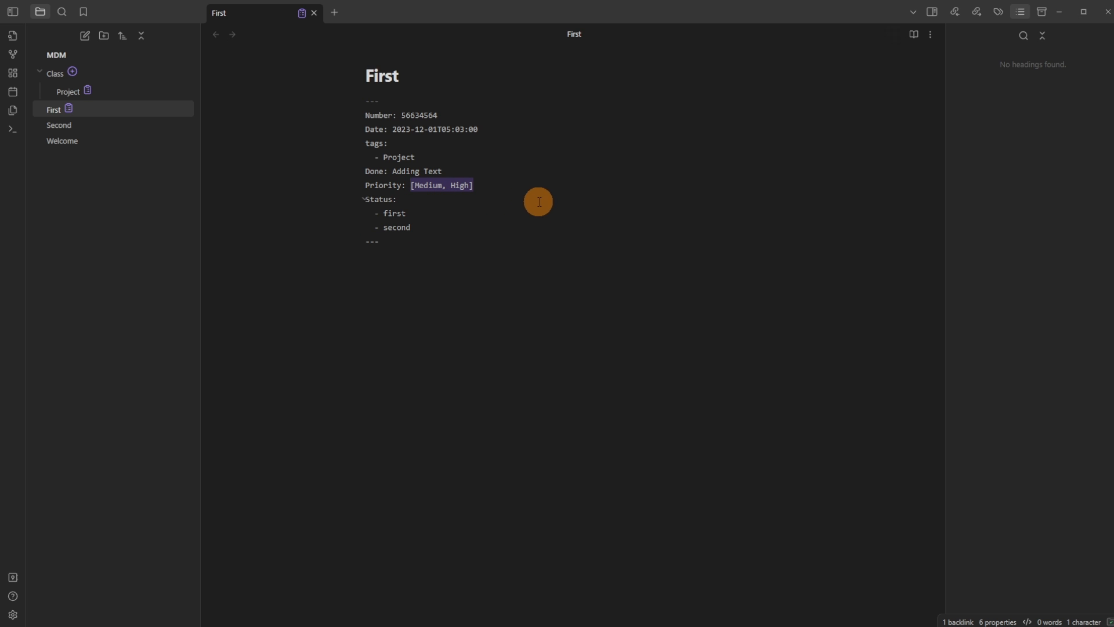
left_click(497, 186)
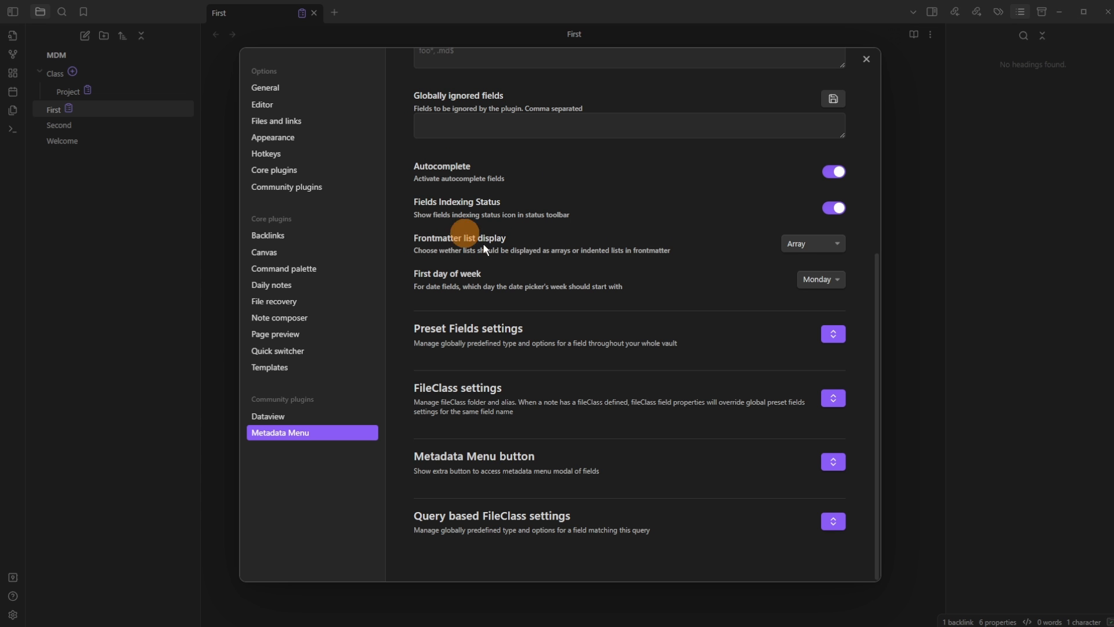
View the Frontmatter list display options in the global settings and compare them with the note's Priority and Status lists
left_click(806, 241)
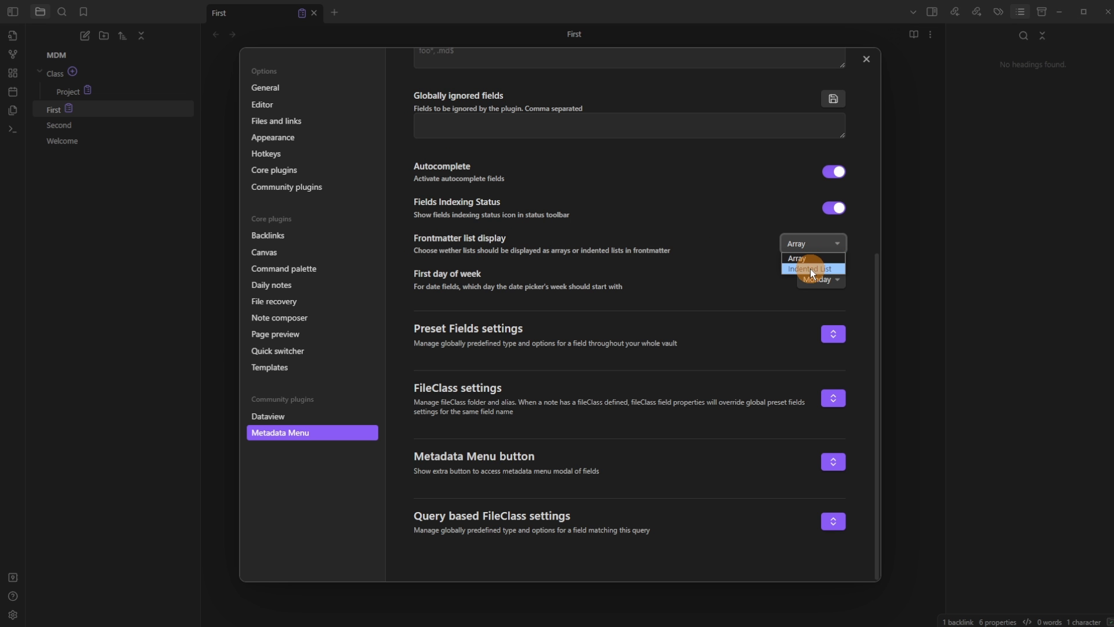
left_click(913, 239)
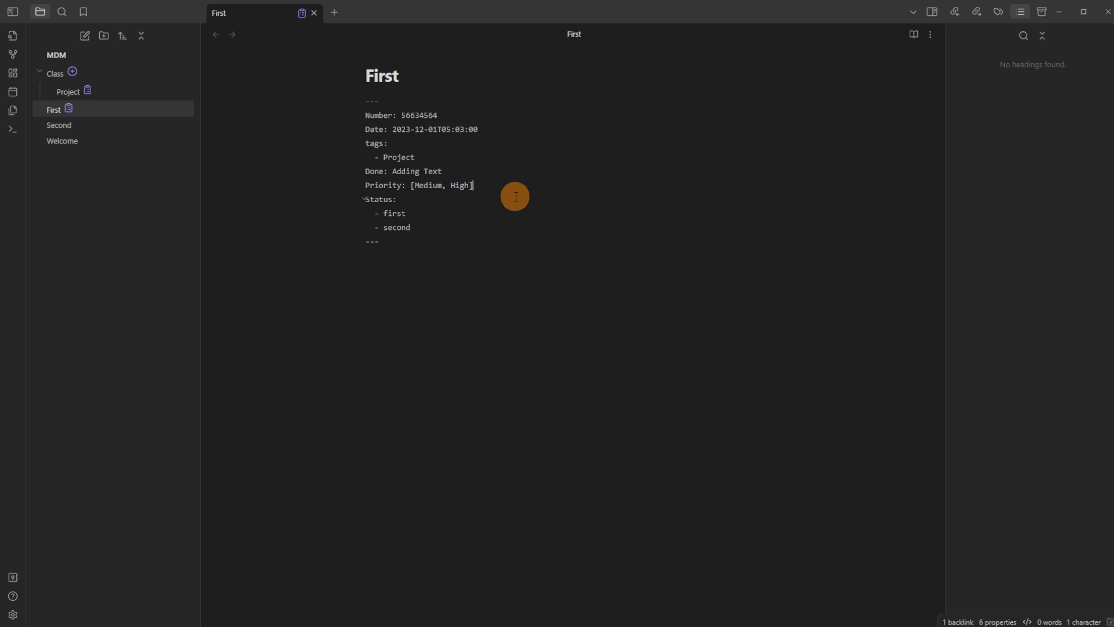
left_click_drag(412, 185, 517, 183)
left_click_drag(429, 210, 284, 220)
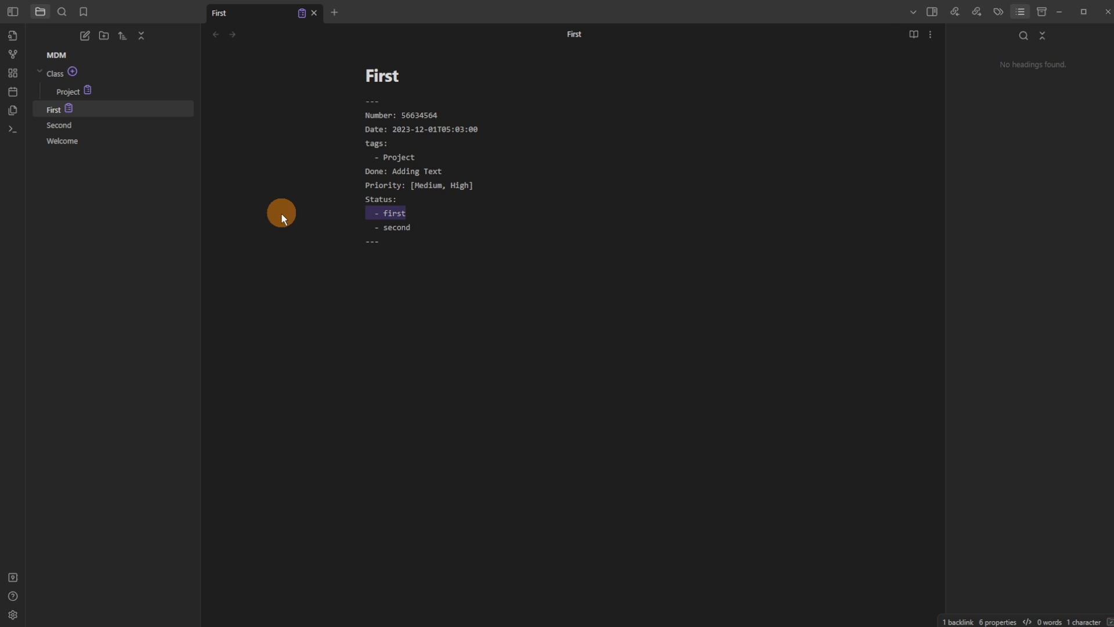
View the First day of week options in the global settings and open the date picker for the First note's Date field
key("ctrl+comma")
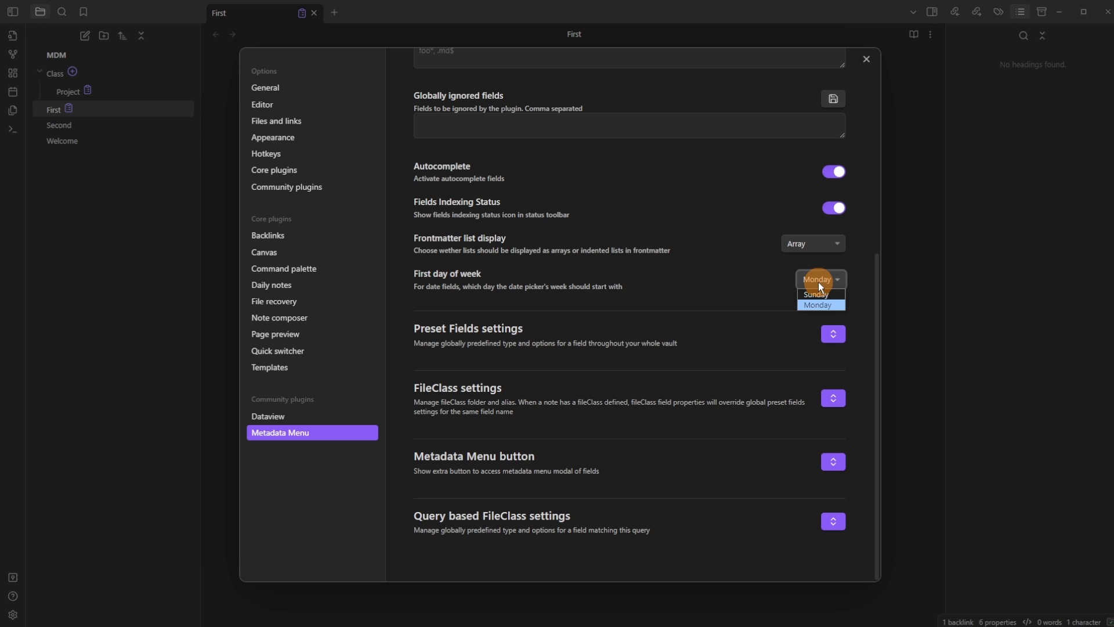
left_click(560, 287)
key("Escape")
left_click(454, 145)
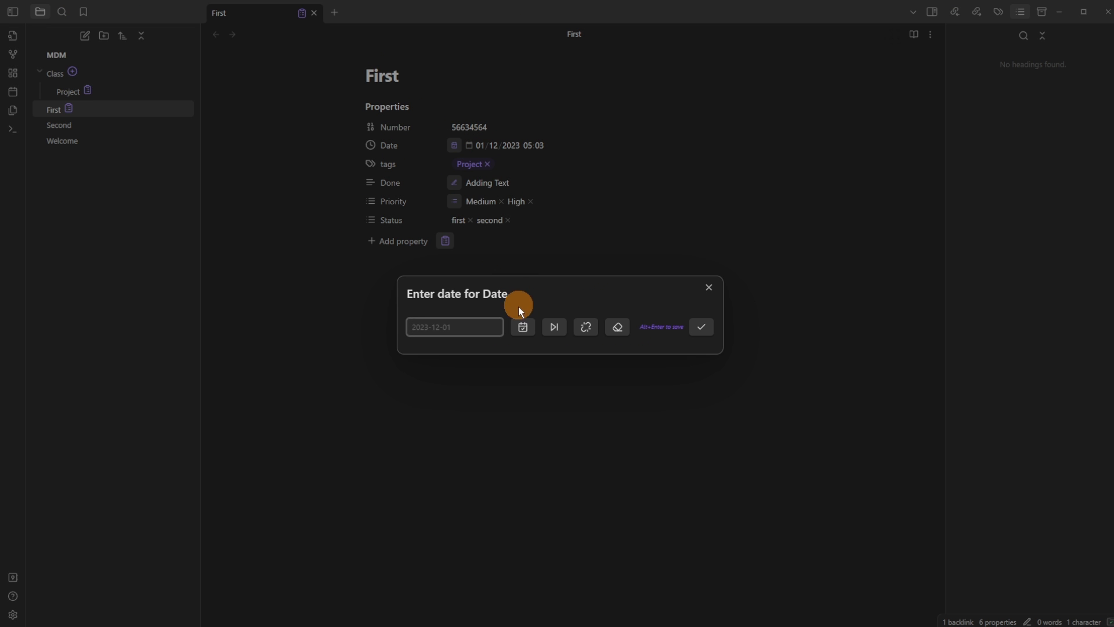
left_click(524, 331)
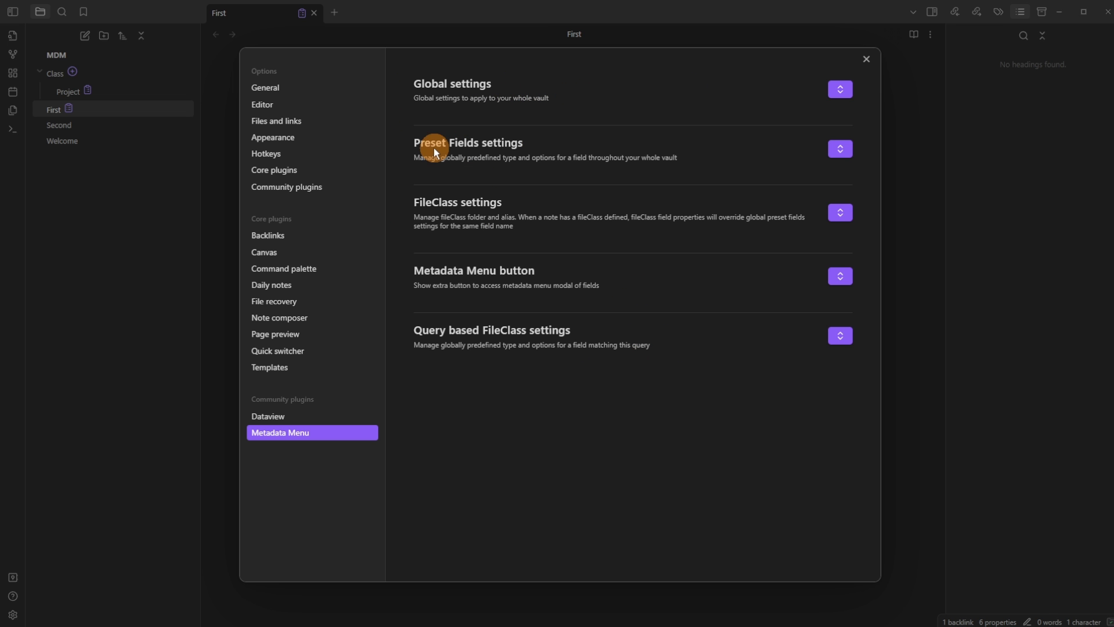
Add a preset field named Done that accepts true or false in Metadata Menu's Preset Fields settings
left_click(839, 147)
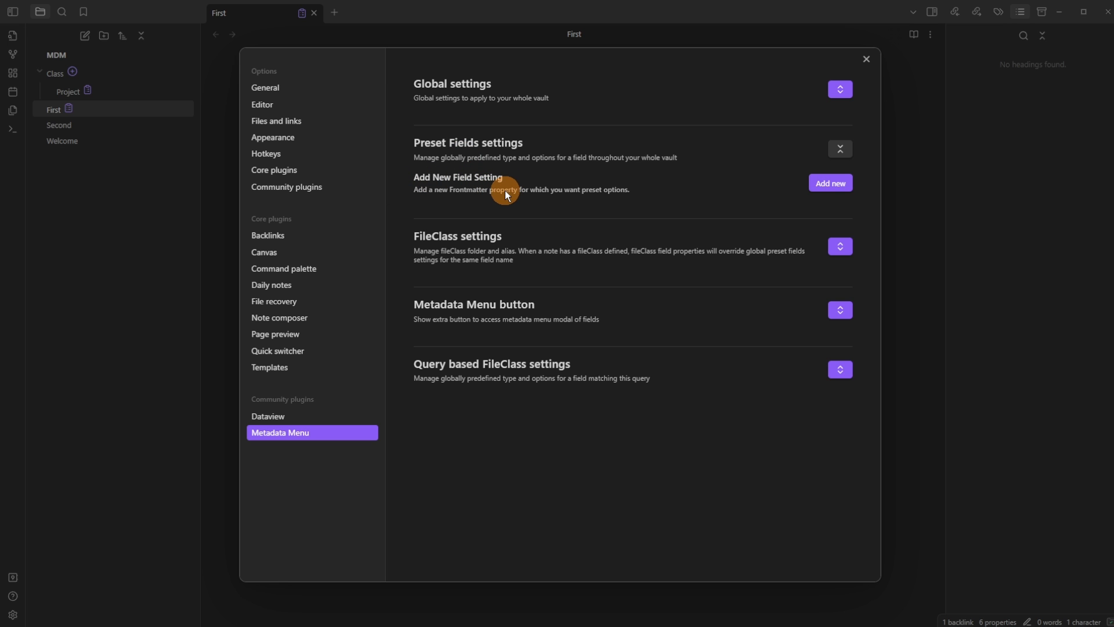
left_click(820, 185)
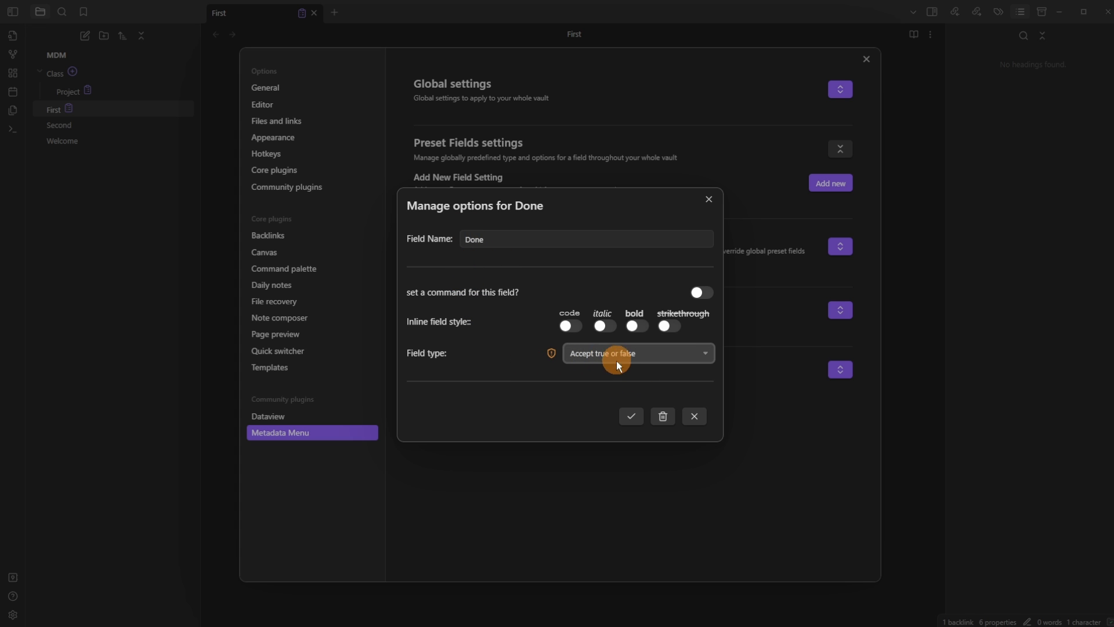
left_click(630, 417)
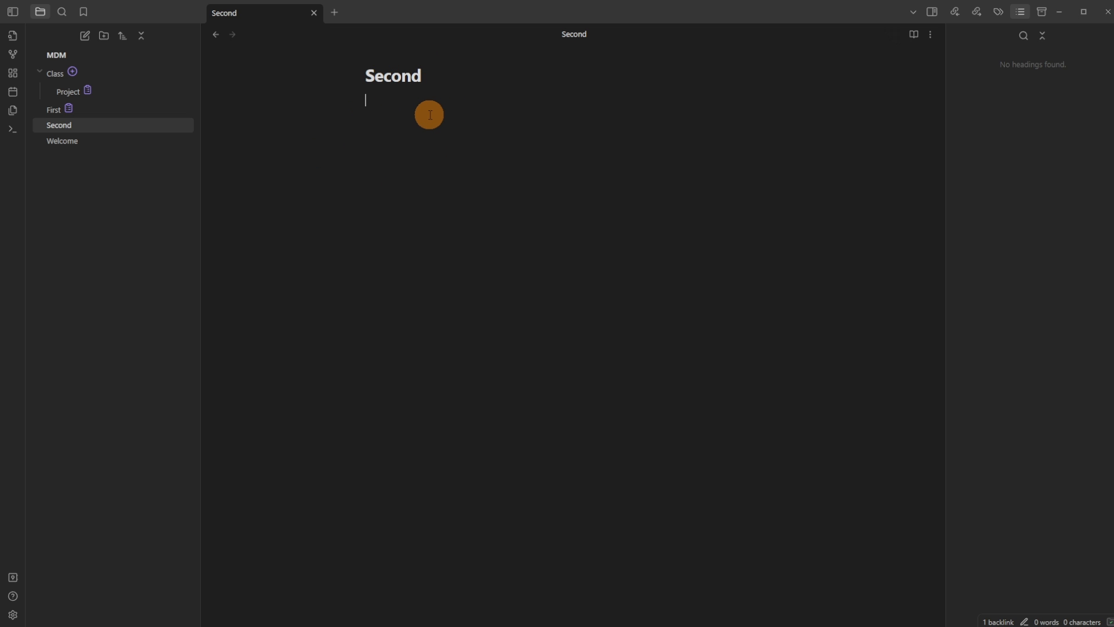
Add the preset Done field to the Second note's frontmatter through its field options
right_click(260, 17)
left_click(305, 451)
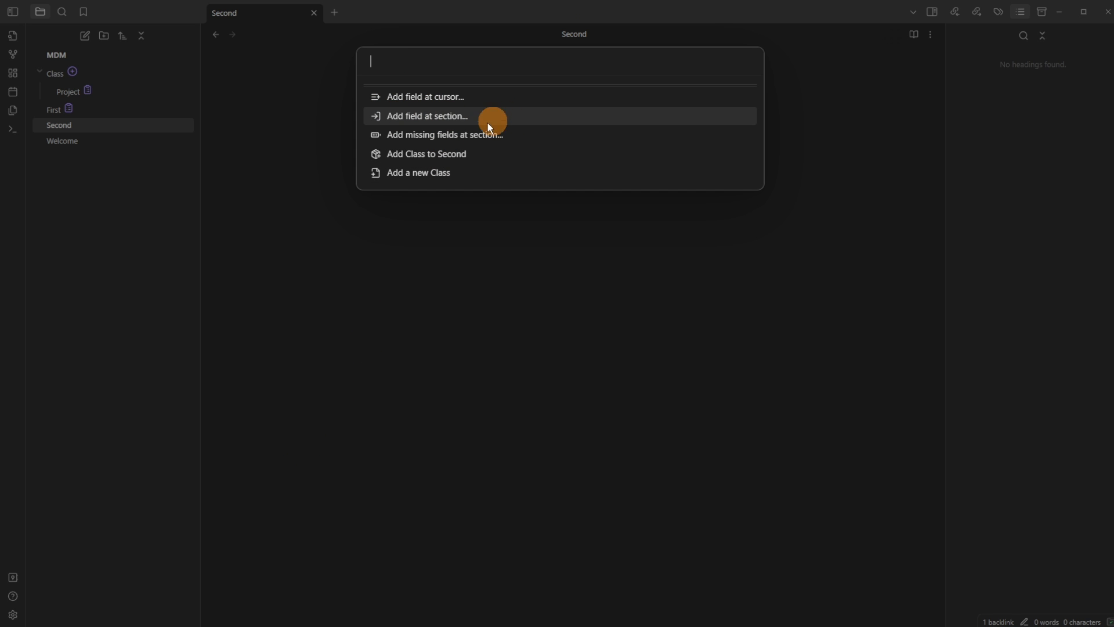
left_click(424, 146)
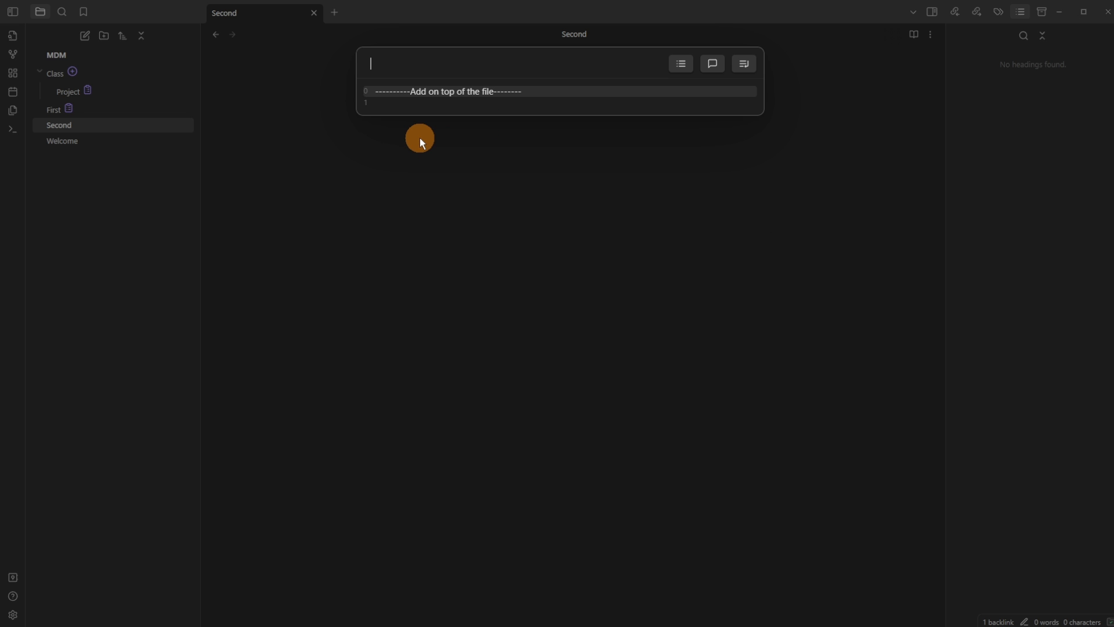
left_click(742, 67)
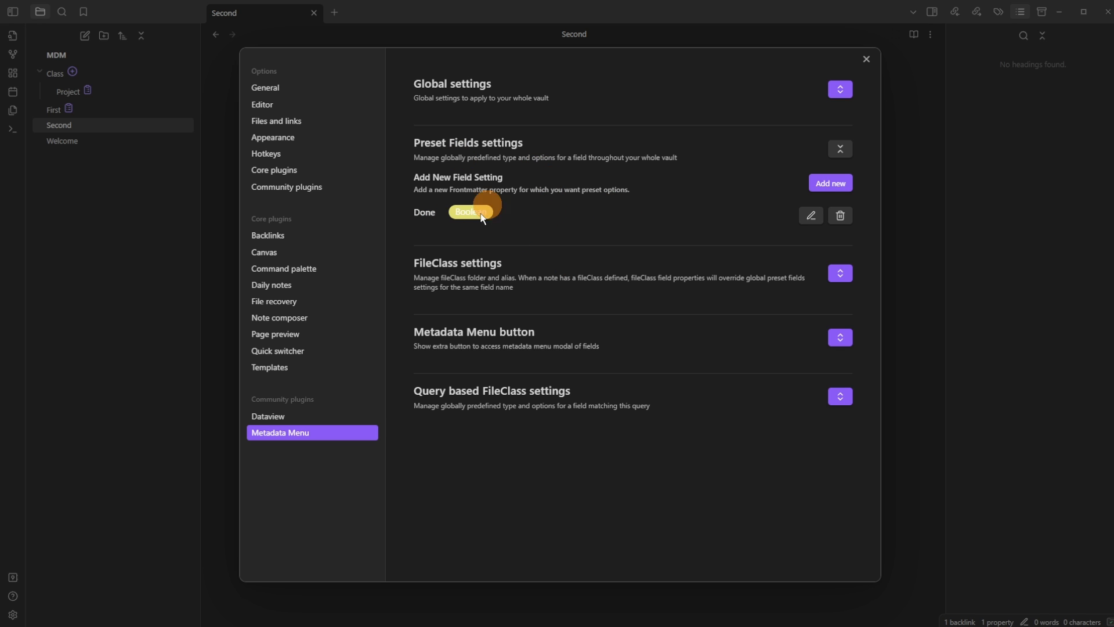
Delete the Done preset field and view the FileClass settings
left_click(841, 215)
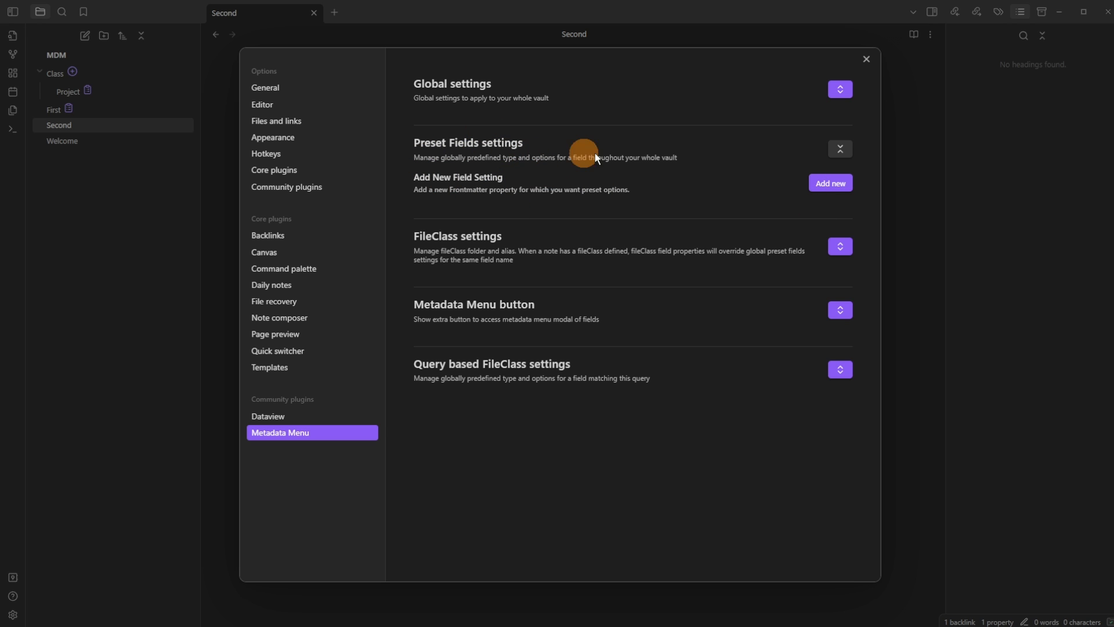
left_click(841, 152)
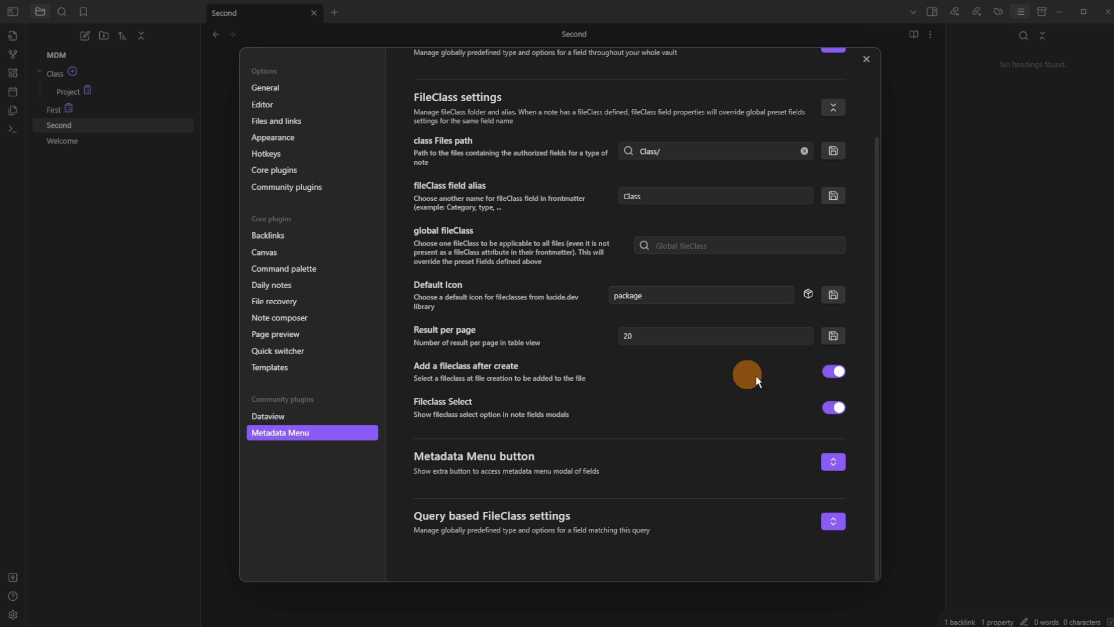
key("Escape")
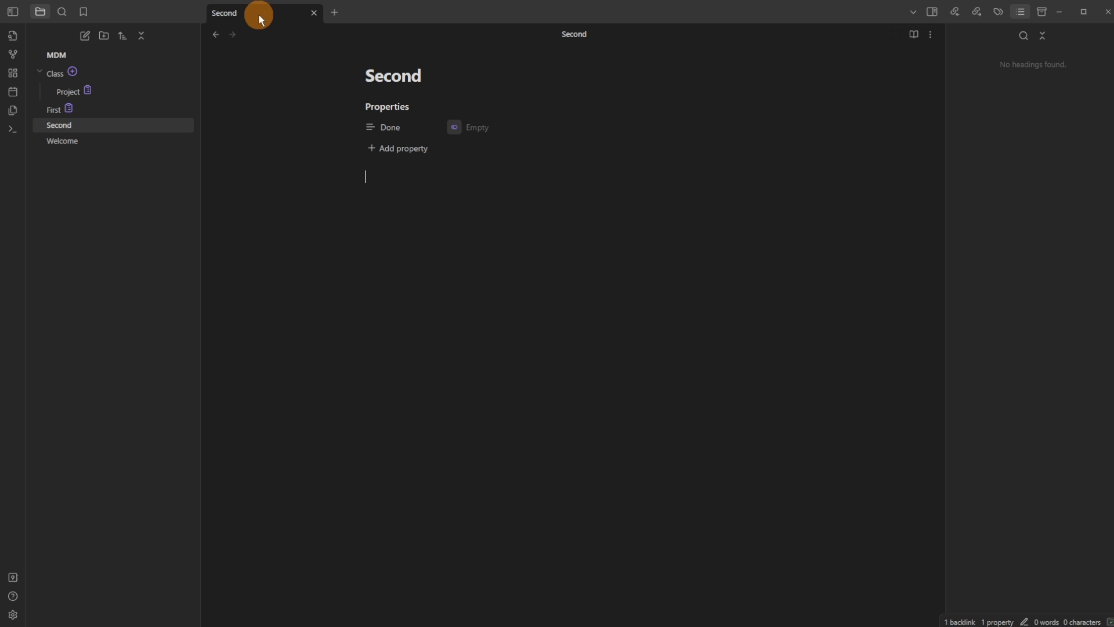
Delete the Second note and create a new note with the Project fileClass
right_click(256, 12)
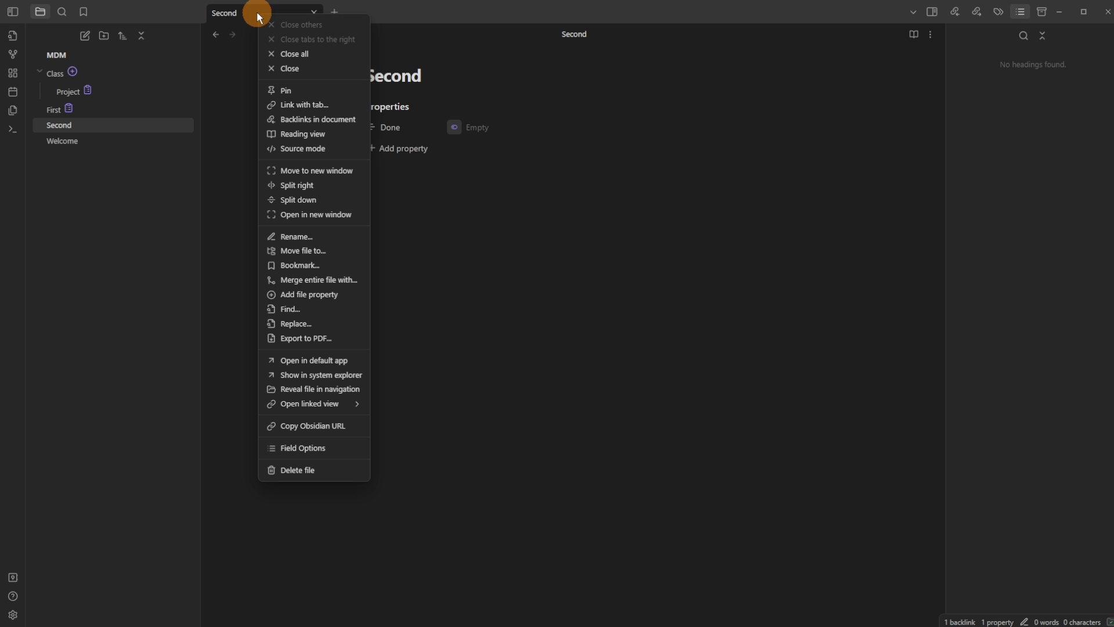
left_click(306, 470)
left_click(87, 35)
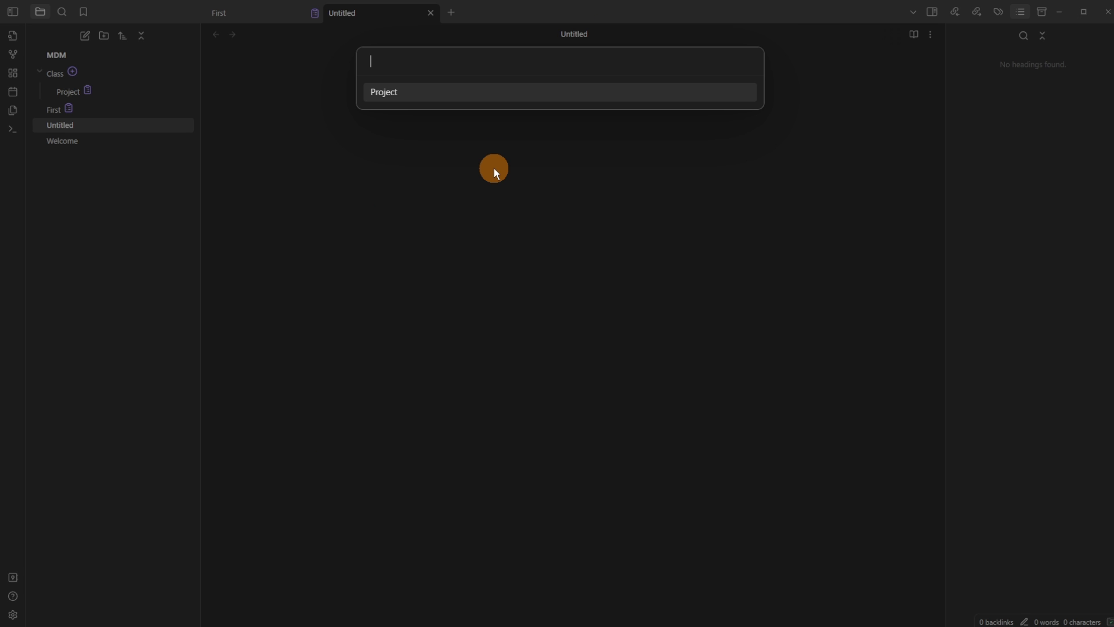
left_click(387, 96)
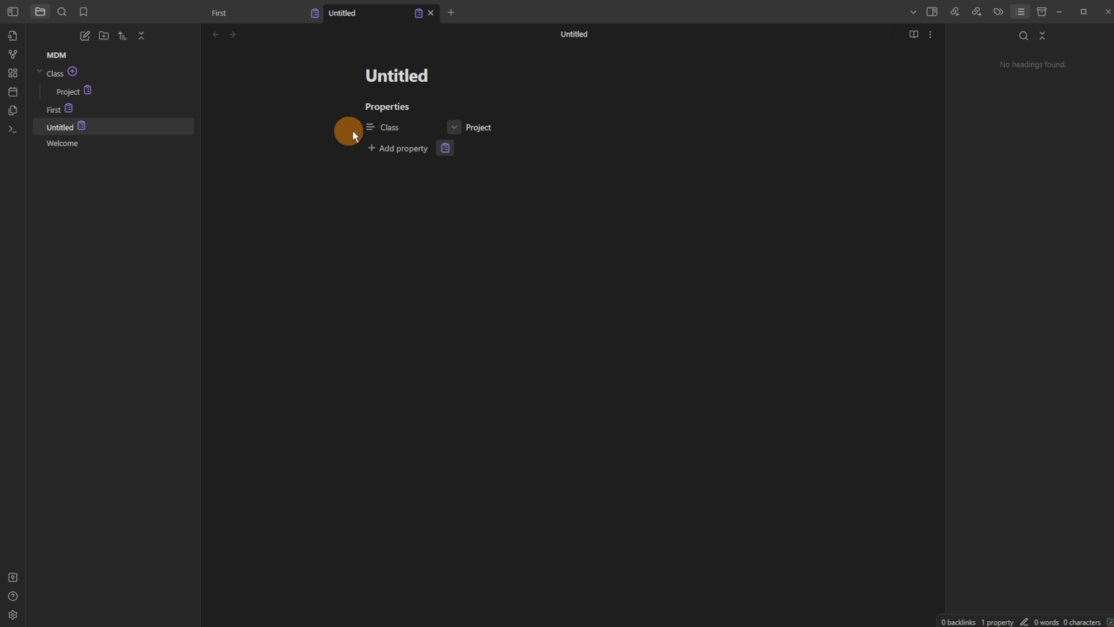
Keep Project as the new note's Class and insert the missing fileClass fields in its frontmatter
left_click(455, 126)
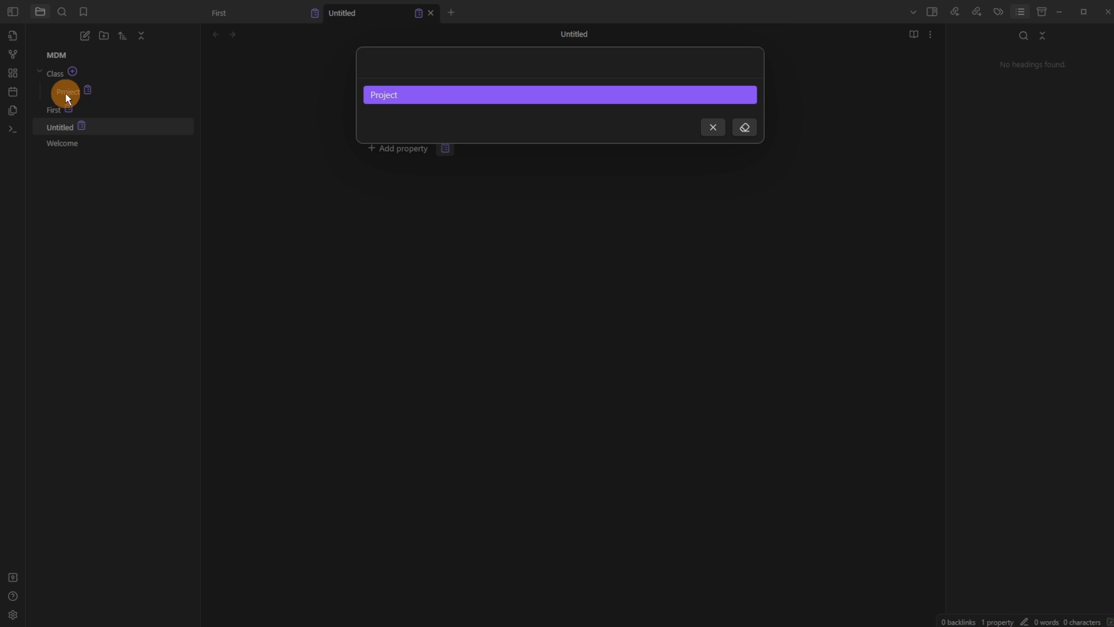
key("Return")
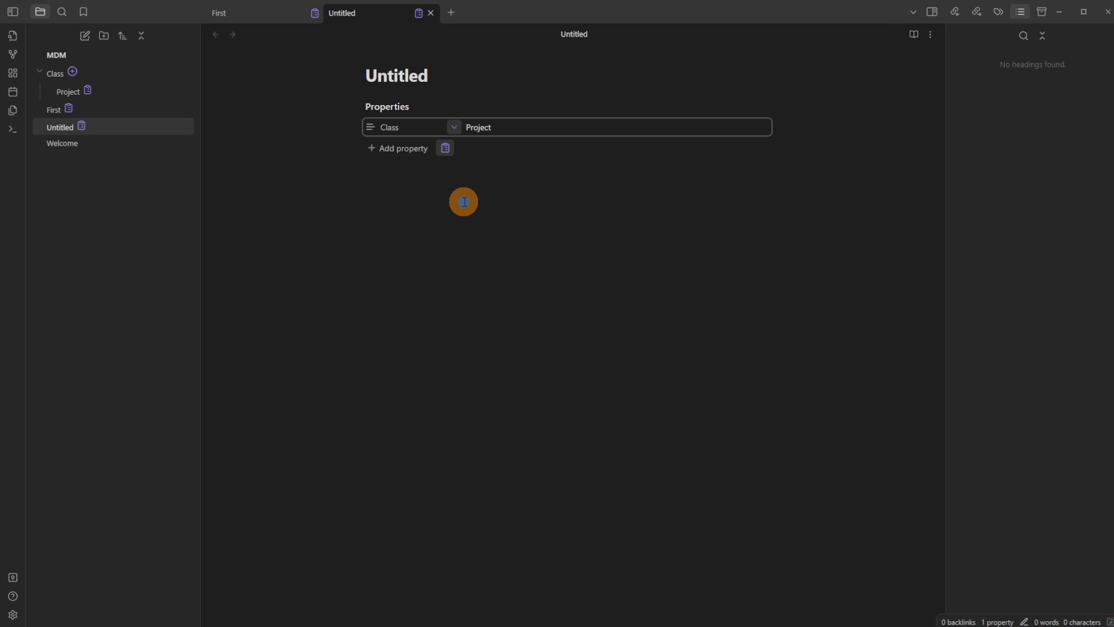
left_click(444, 149)
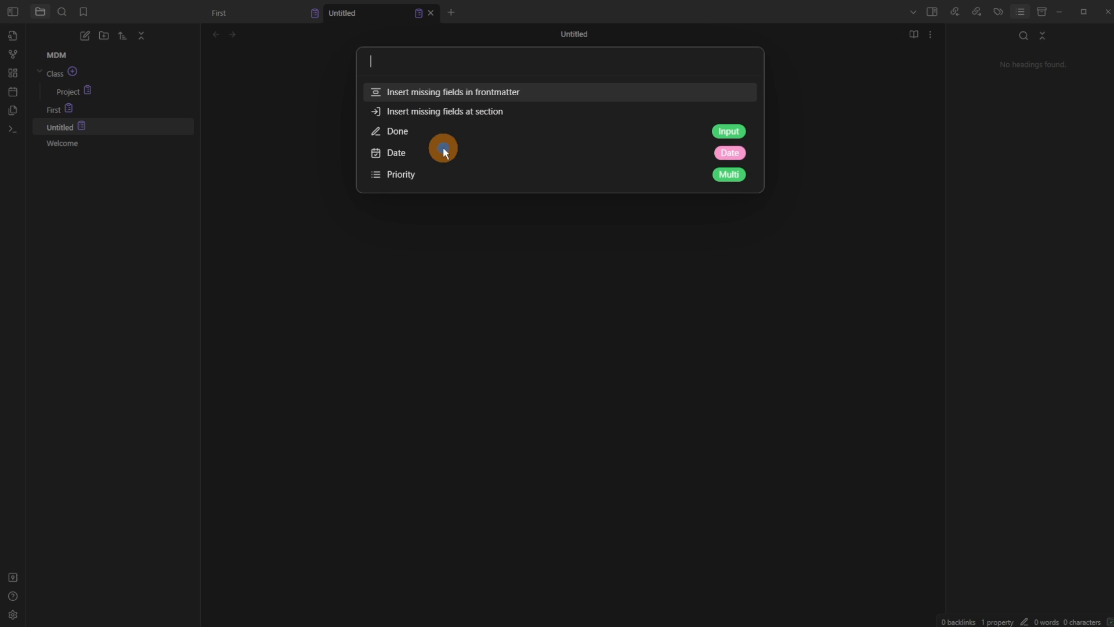
left_click(437, 93)
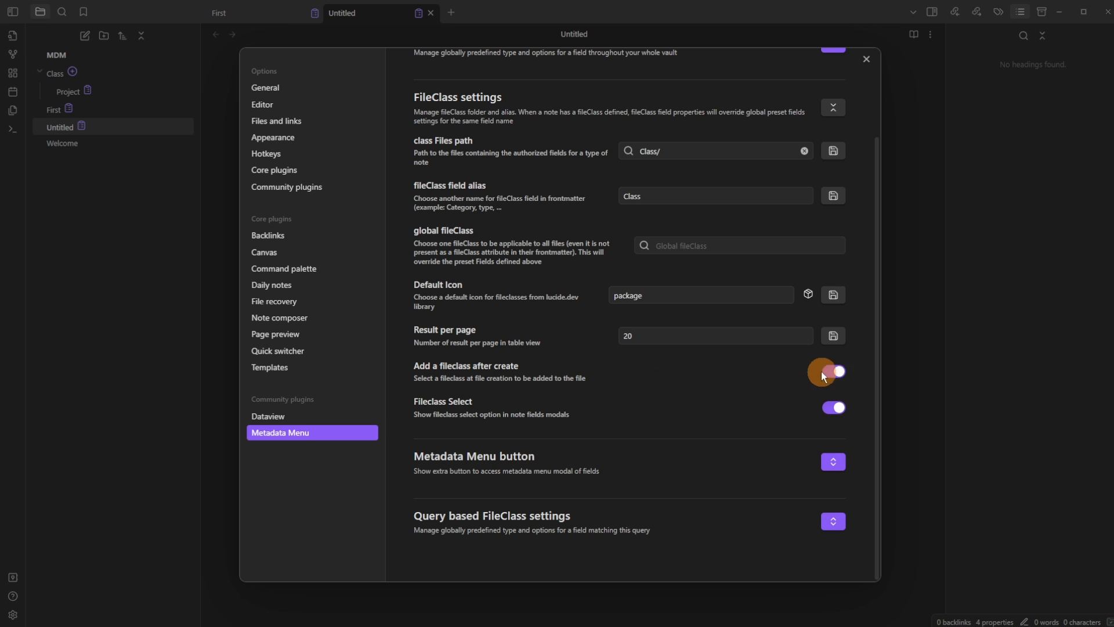
Turn off Add a fileclass after create in the FileClass settings and return to the new note
left_click(834, 370)
left_click(911, 343)
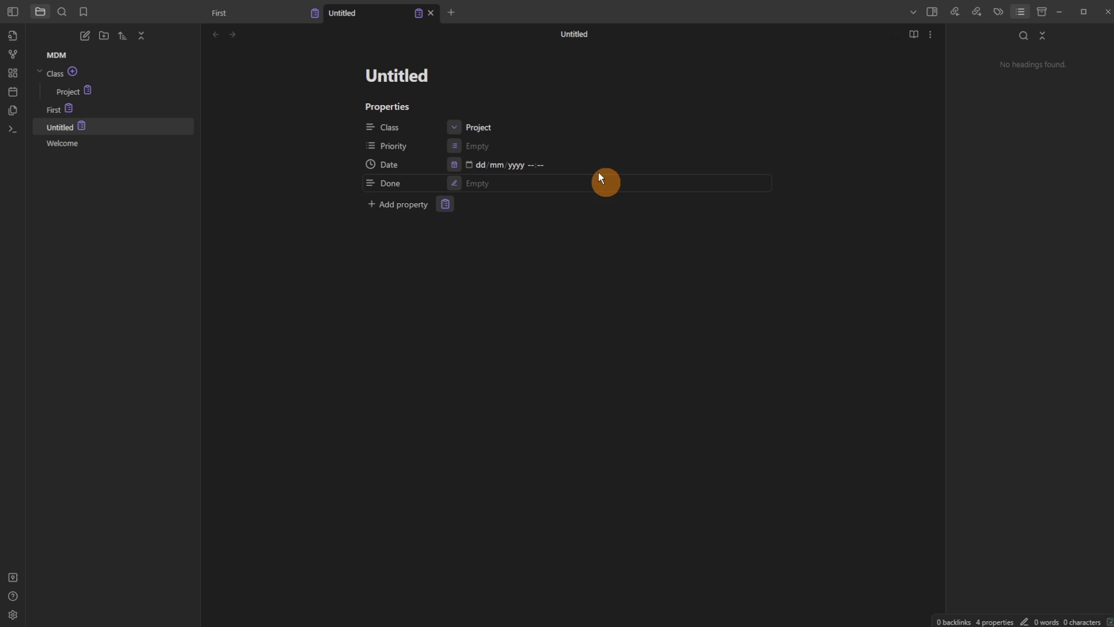
Create a new note and try to add the Project Class to it through its field options
left_click(83, 37)
left_click(464, 128)
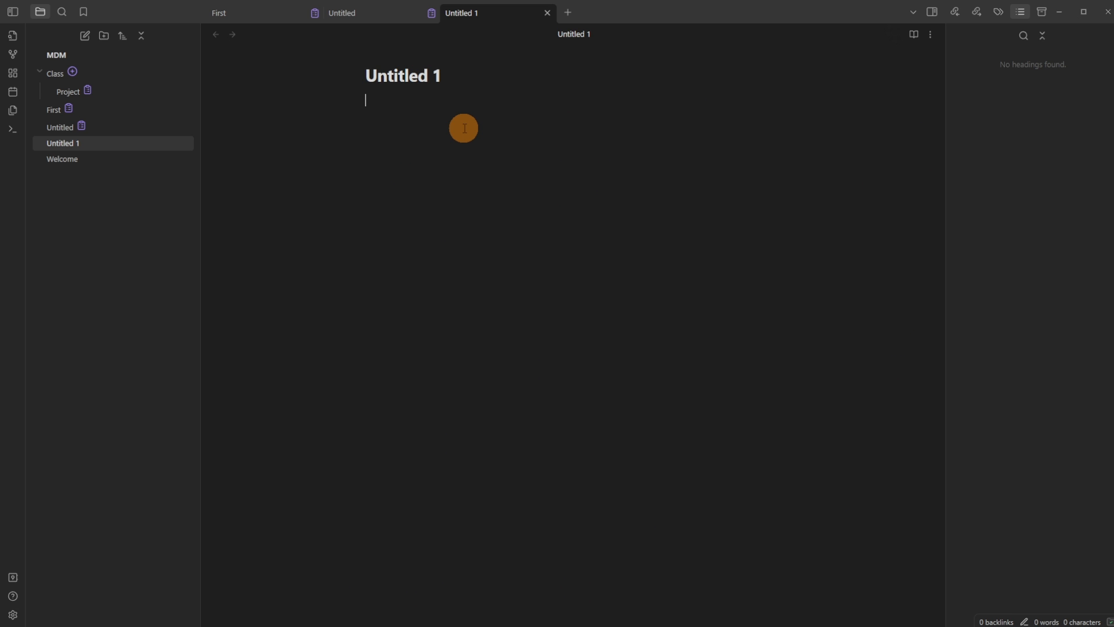
right_click(482, 18)
left_click(508, 453)
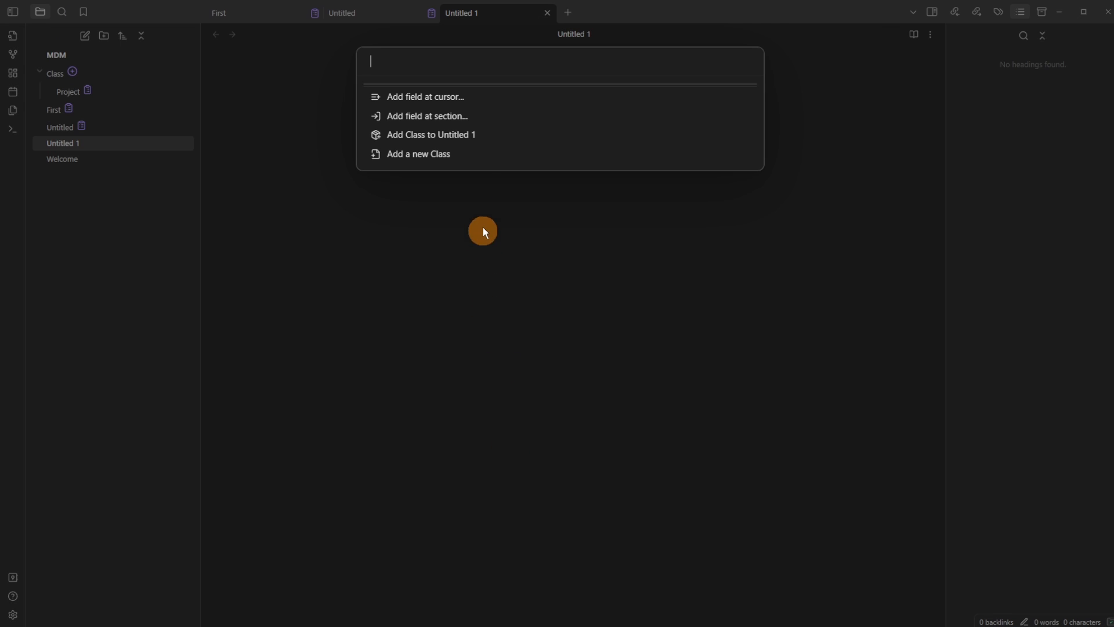
left_click(435, 131)
left_click(419, 90)
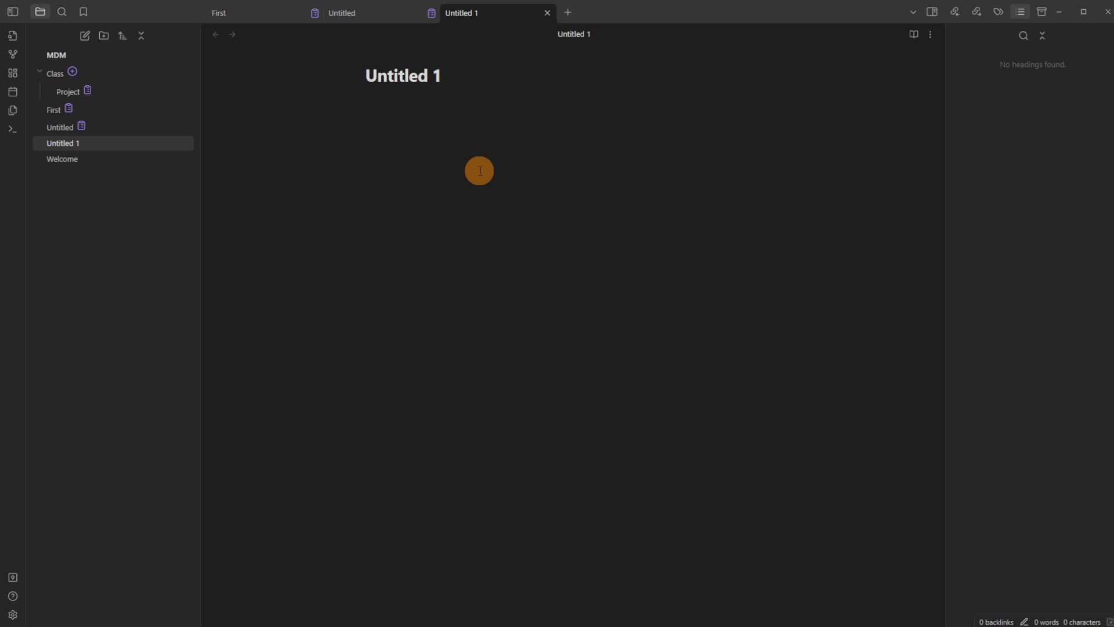
Delete the Untitled 1 note and the Untitled note
right_click(463, 12)
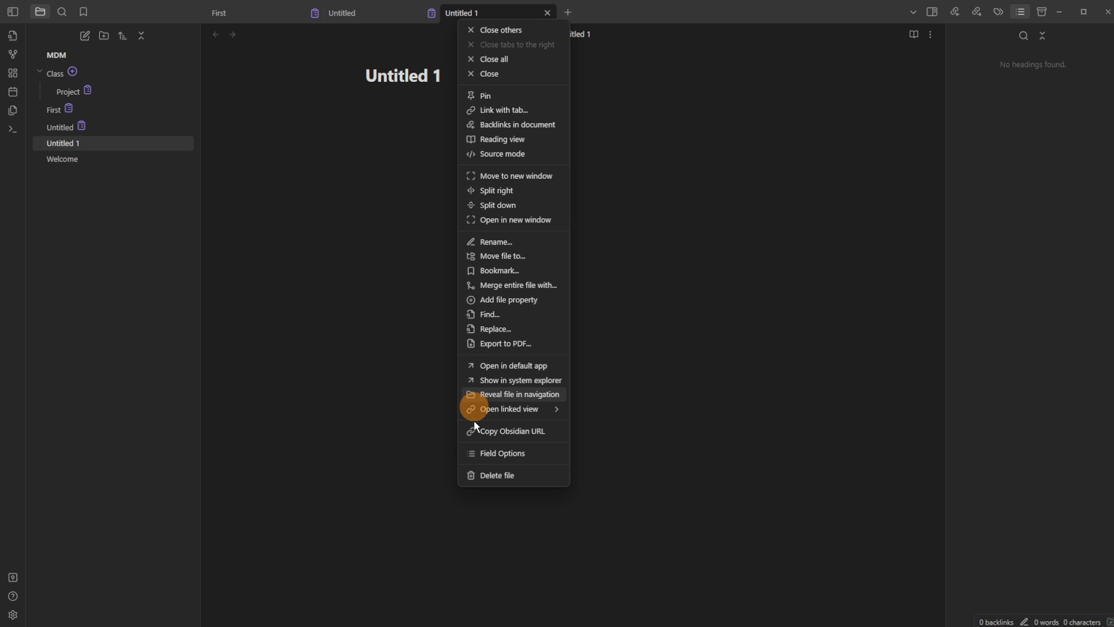
left_click(485, 478)
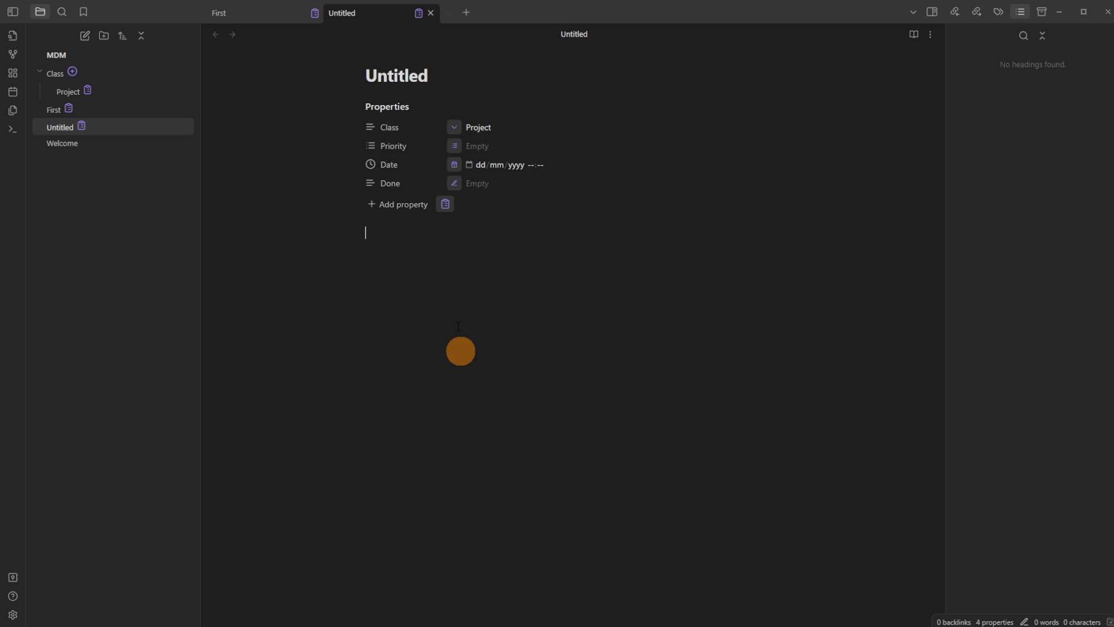
right_click(369, 14)
left_click(418, 473)
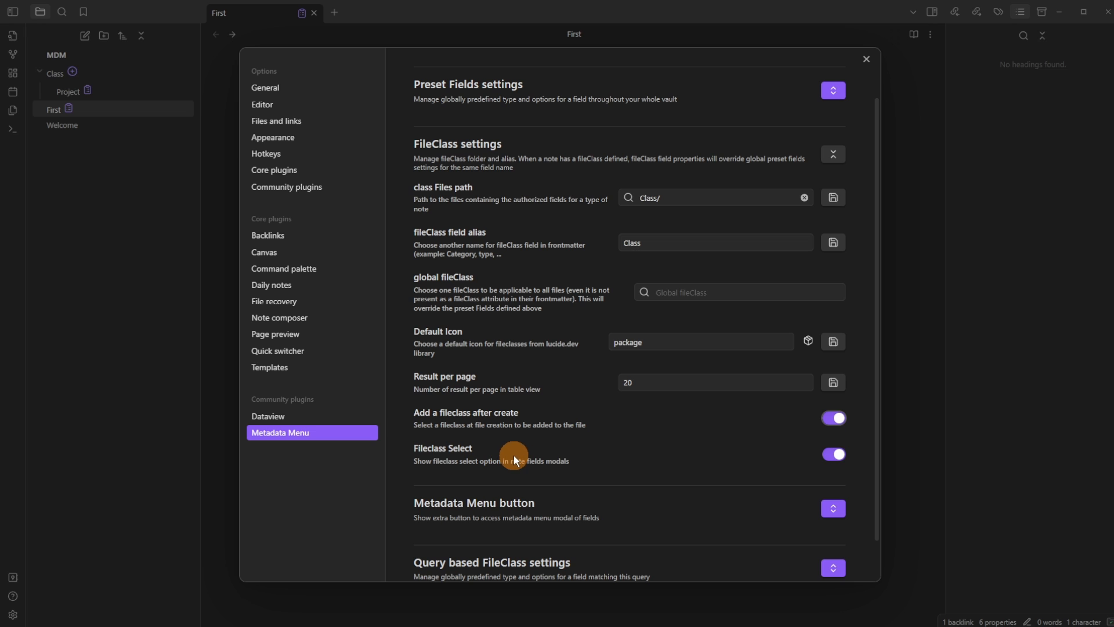
Remove the Project tag from the First note, remove its tags property, and reload the note
key("Escape")
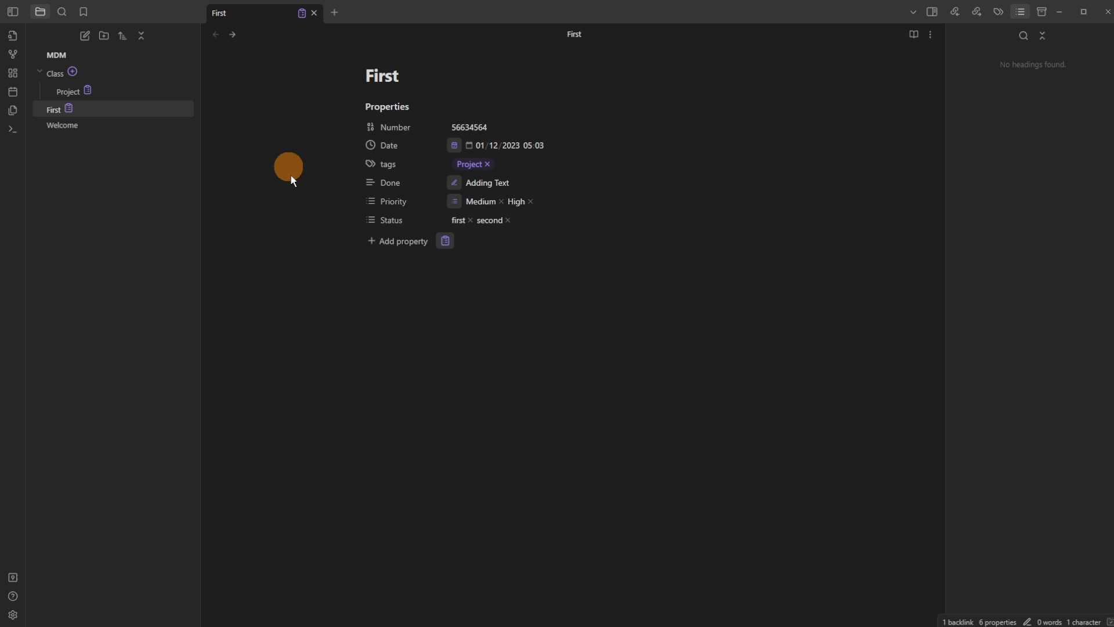
left_click(487, 164)
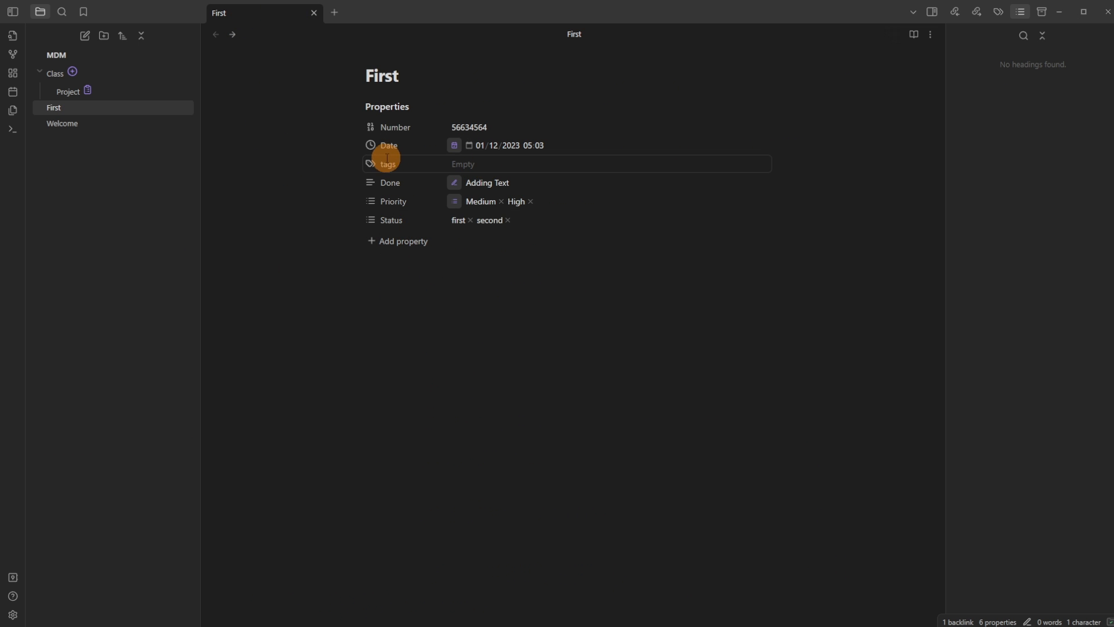
right_click(371, 160)
left_click(397, 246)
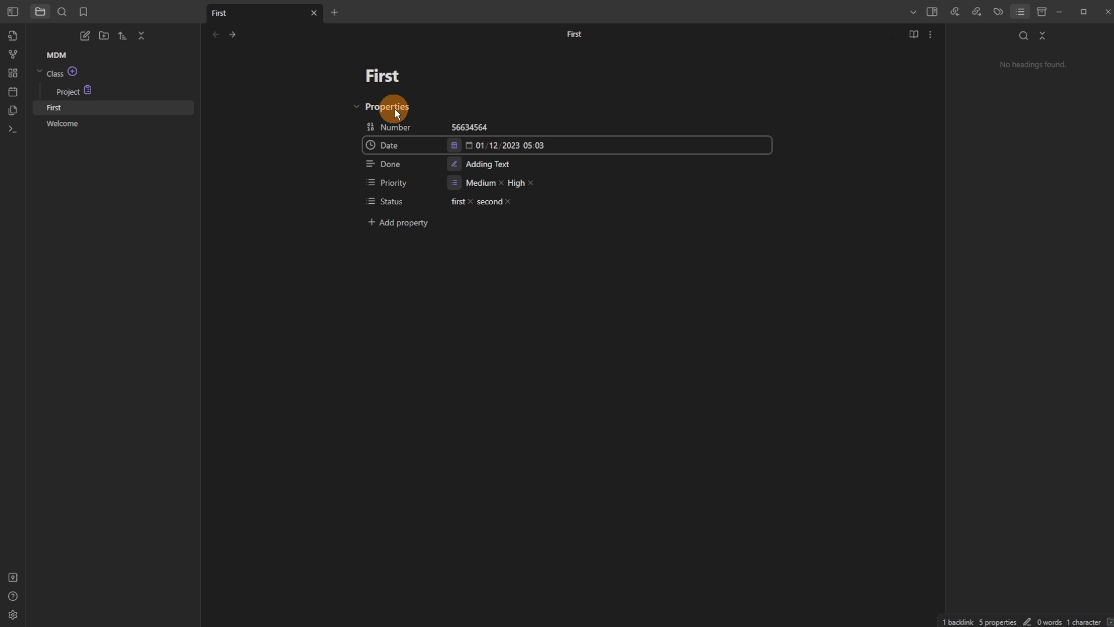
left_click(233, 35)
left_click(215, 36)
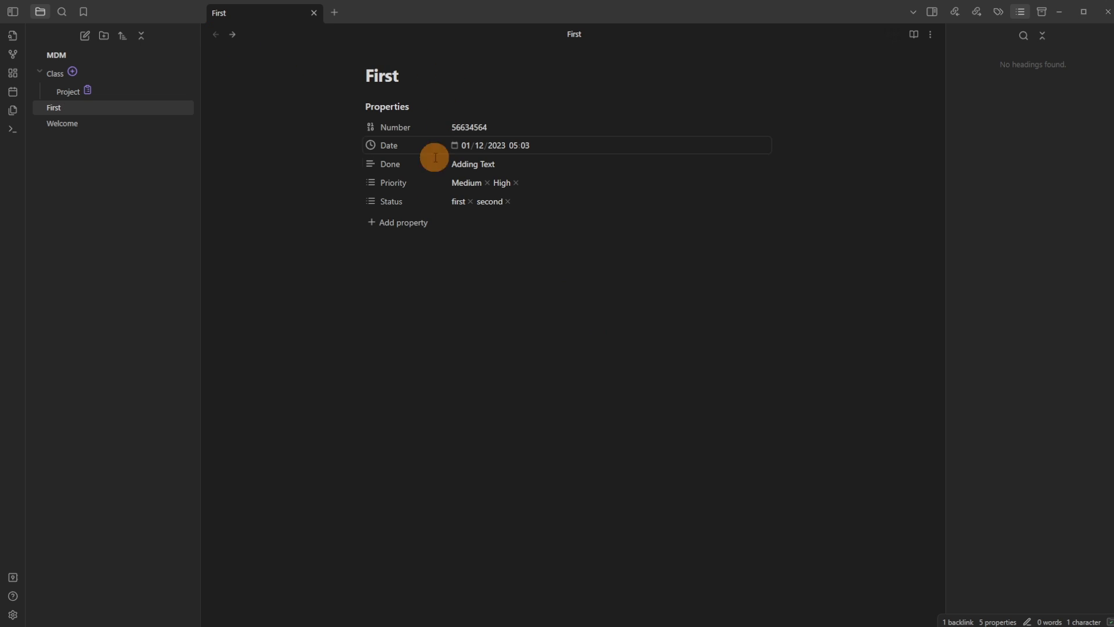
left_click(454, 270)
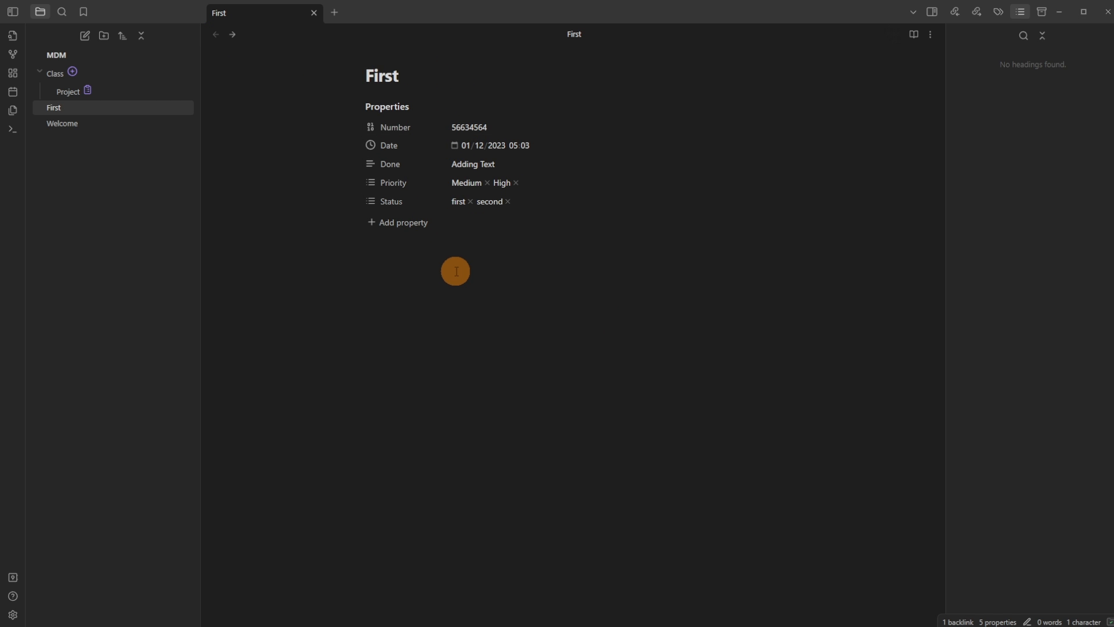
Add the Project Class to the First note through its field options
right_click(280, 13)
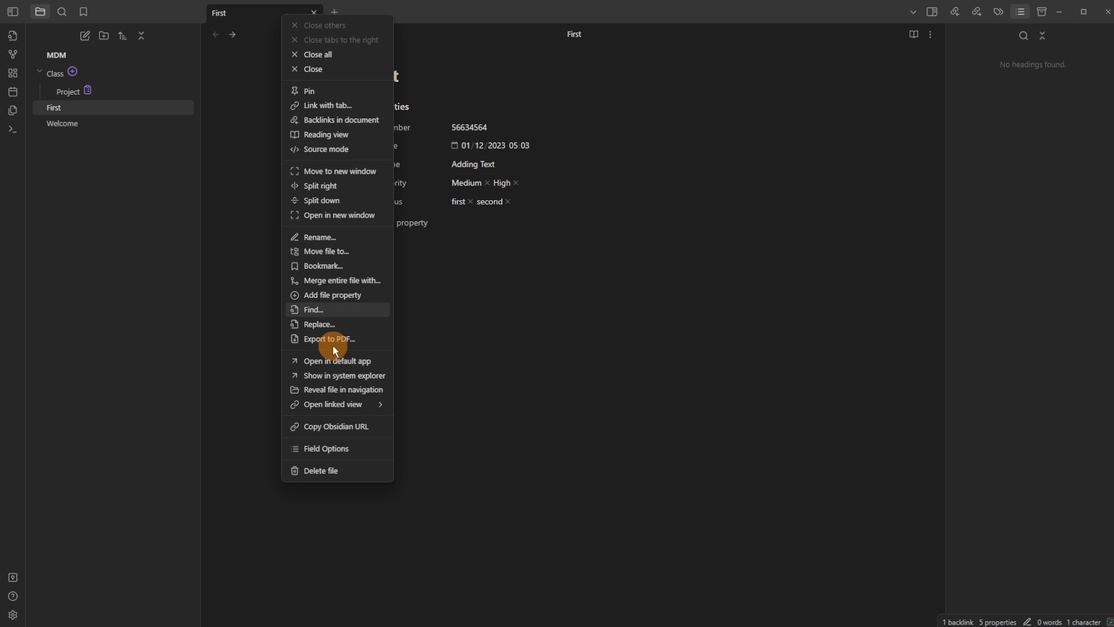
left_click(350, 450)
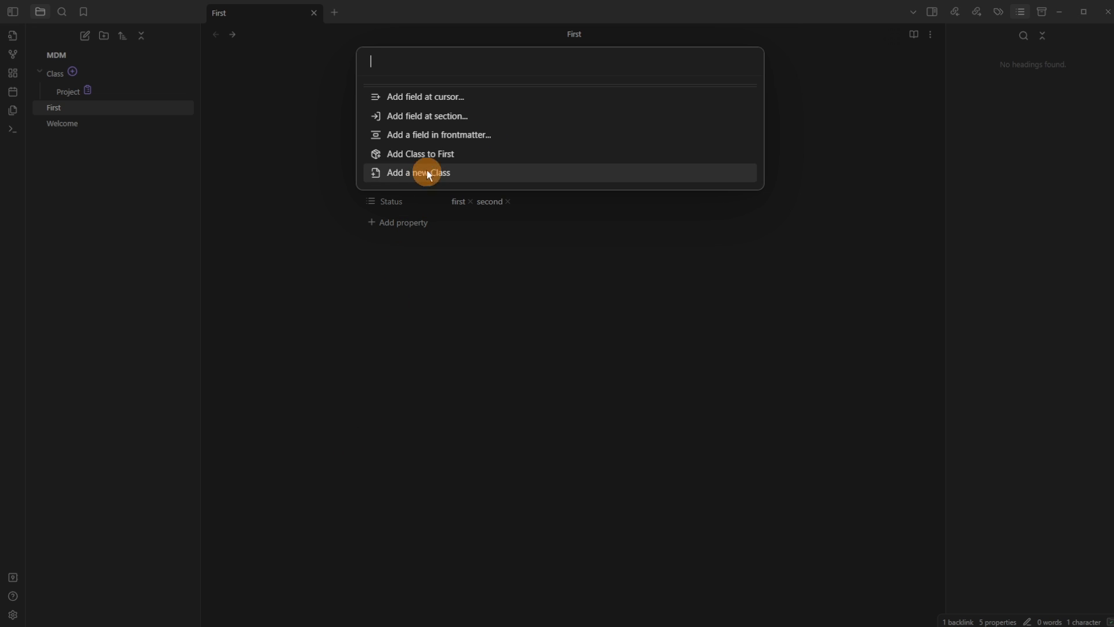
left_click(471, 160)
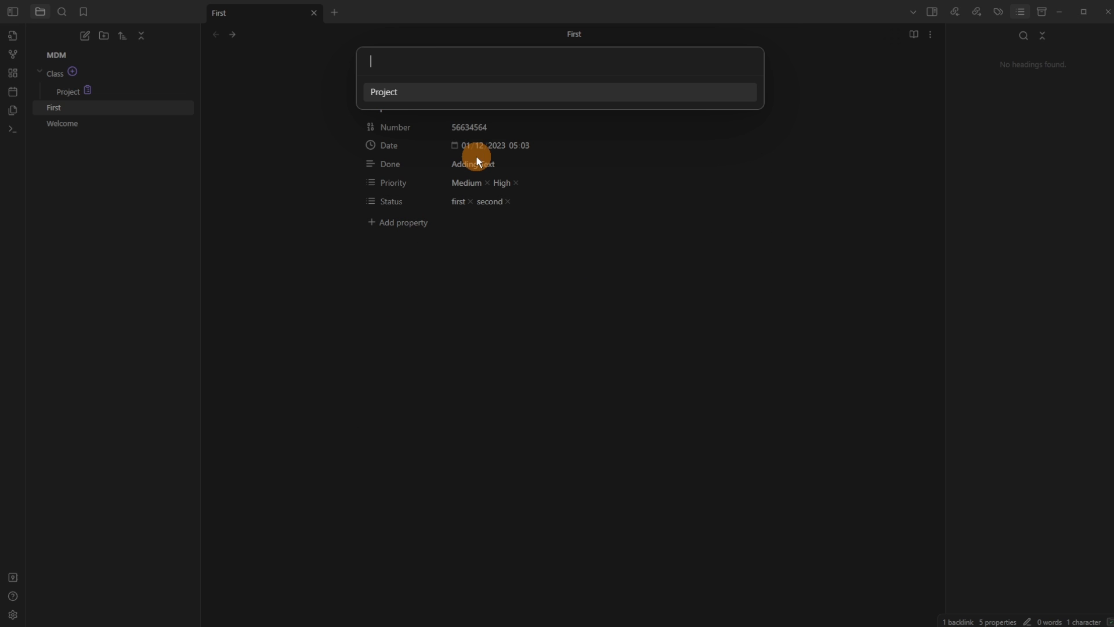
left_click(423, 88)
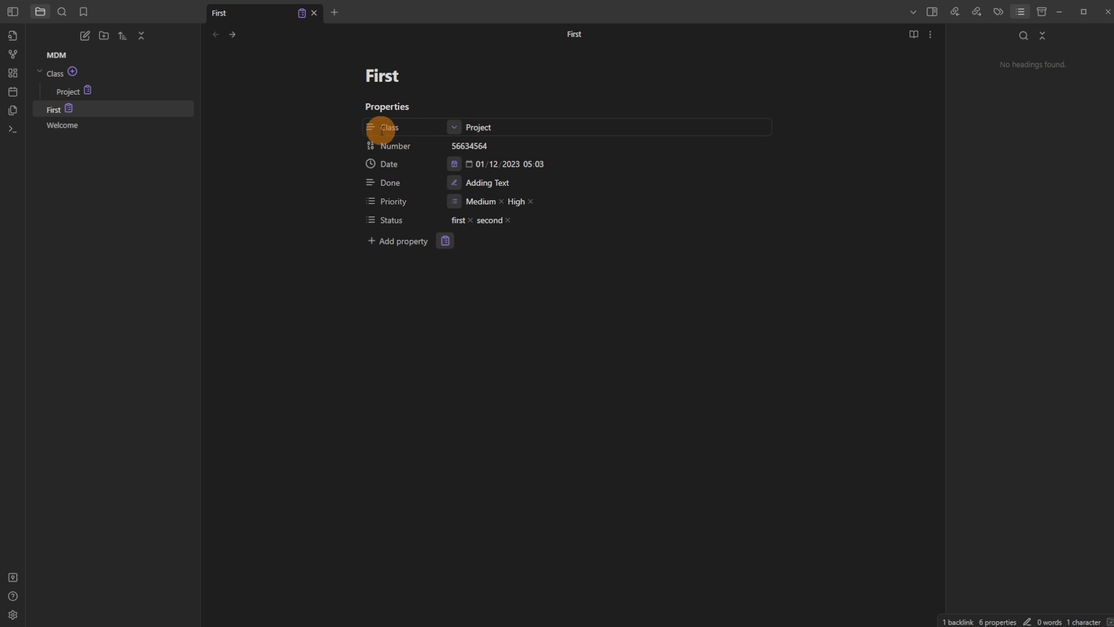
Examine the Class and Date field controls and the metadata fields window of the First note
left_click(457, 127)
left_click(455, 244)
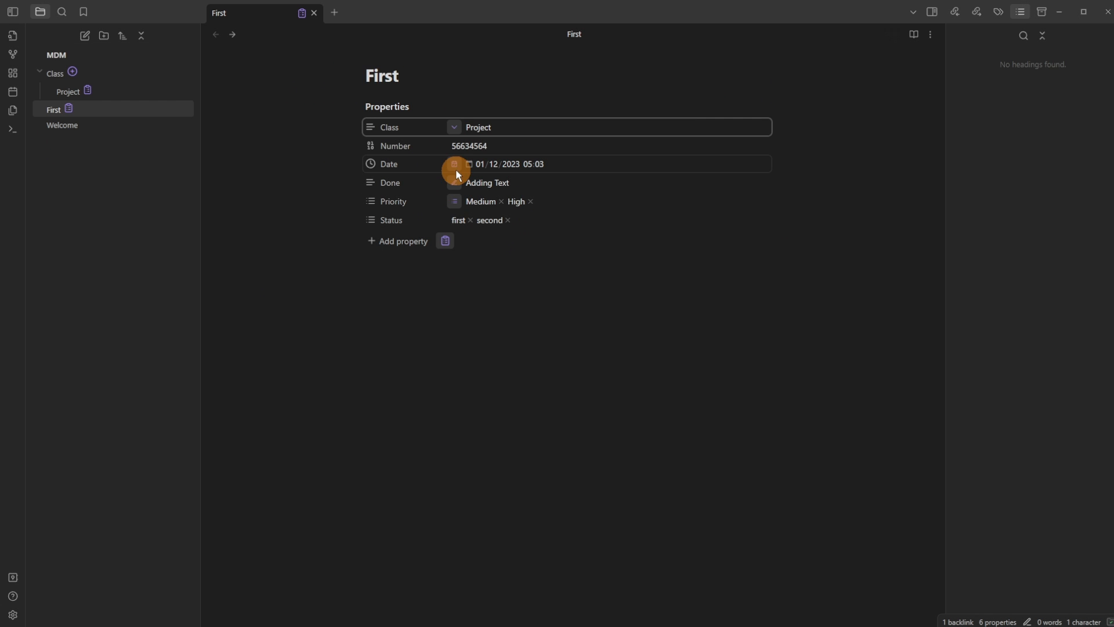
left_click(456, 165)
left_click(461, 371)
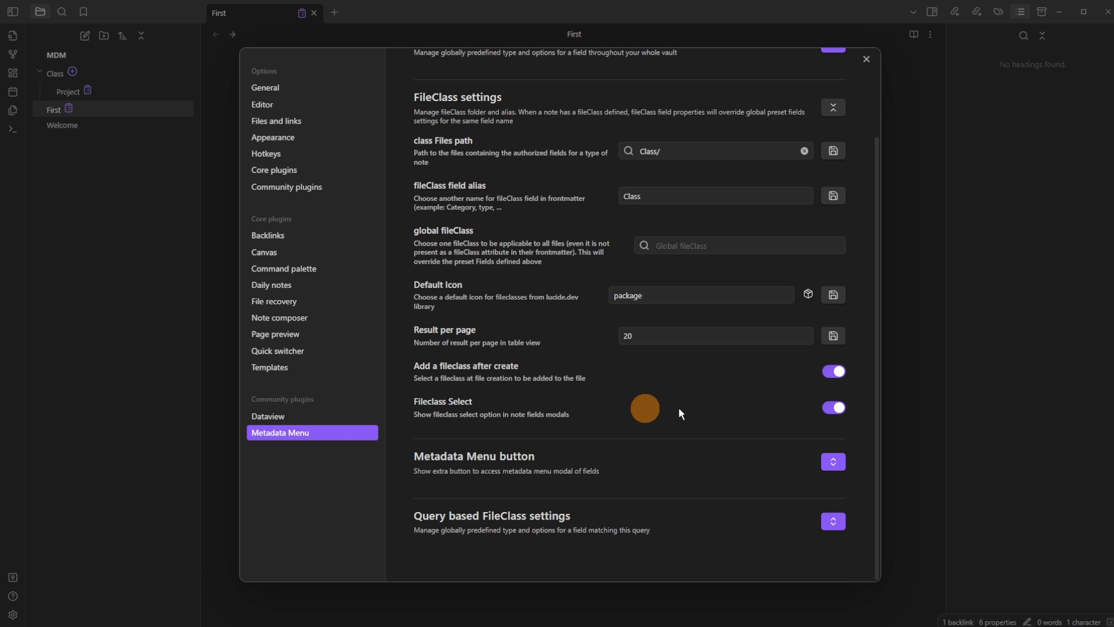
left_click(302, 14)
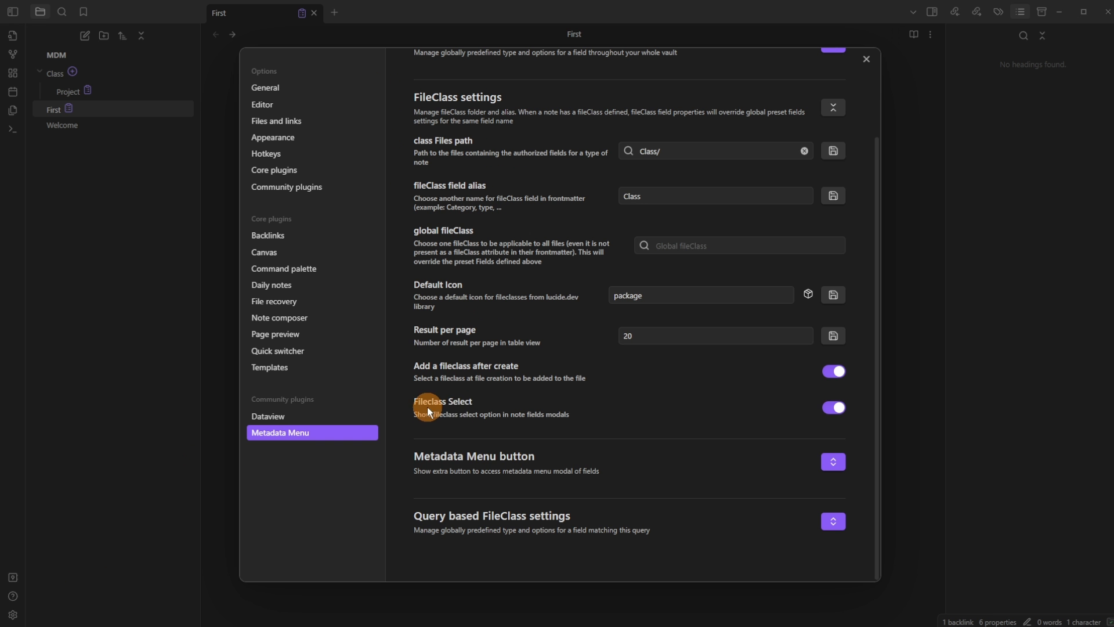
Turn off Fileclass Select in the FileClass settings and check the First note's fields window
left_click(834, 407)
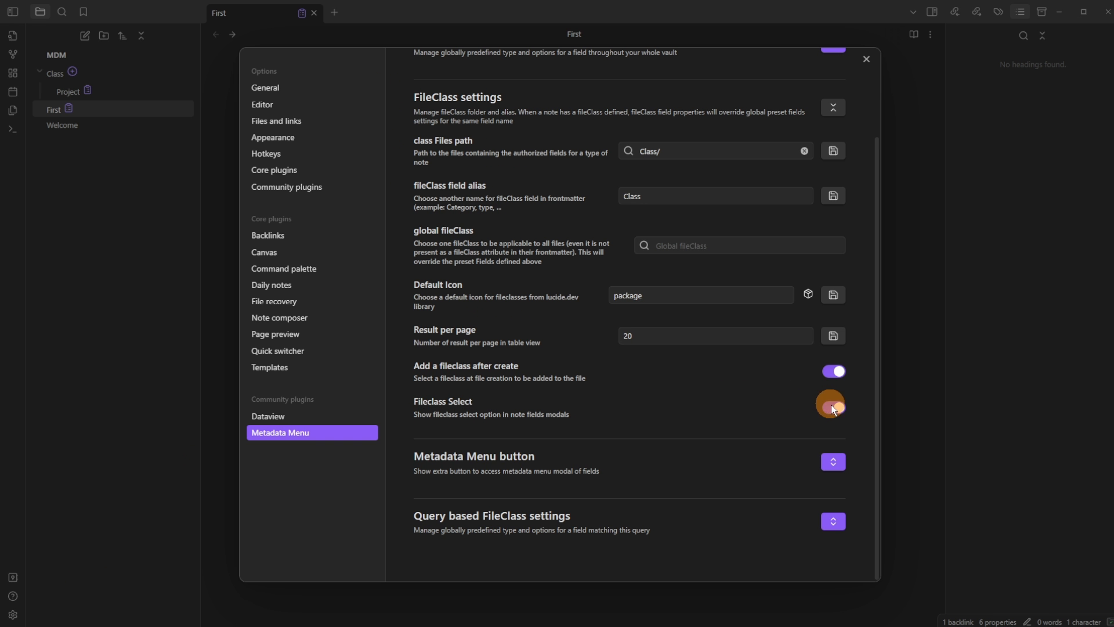
left_click(916, 361)
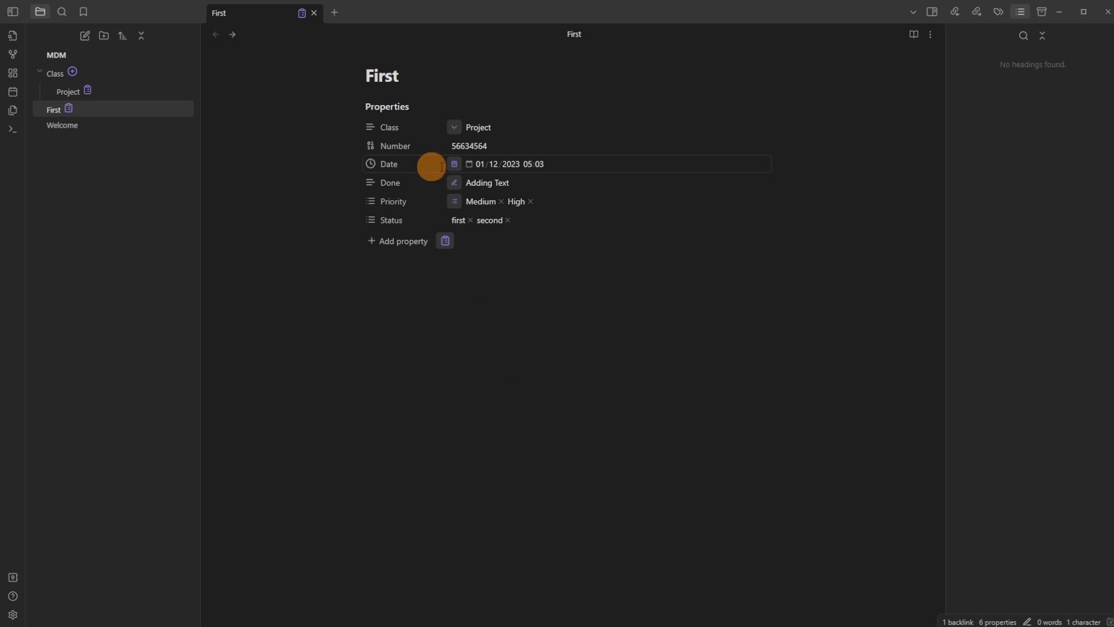
left_click(302, 12)
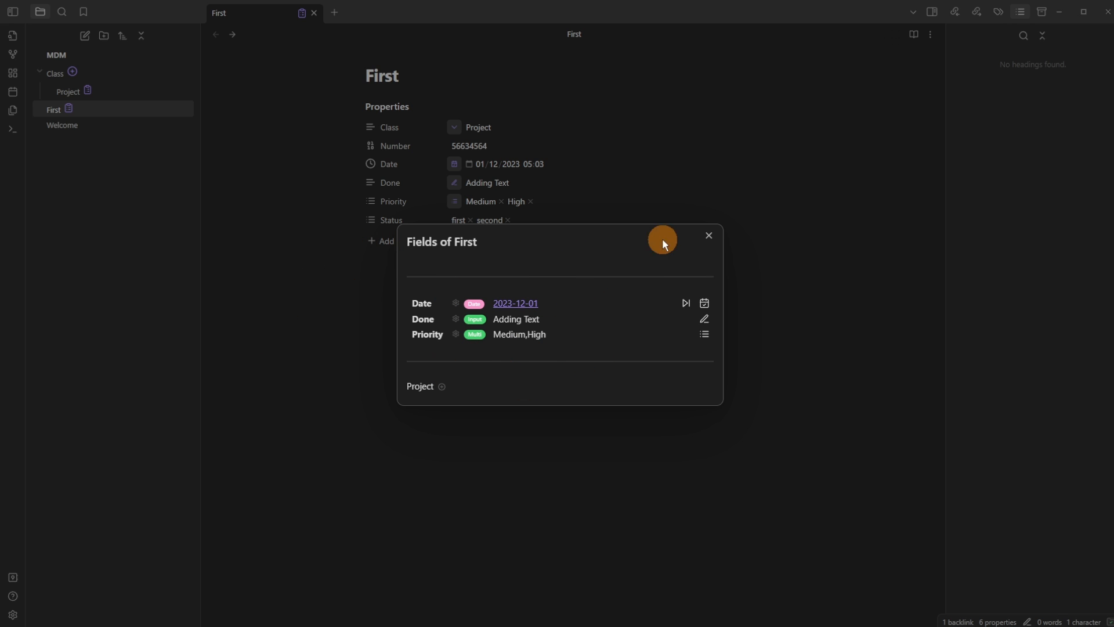
left_click(703, 204)
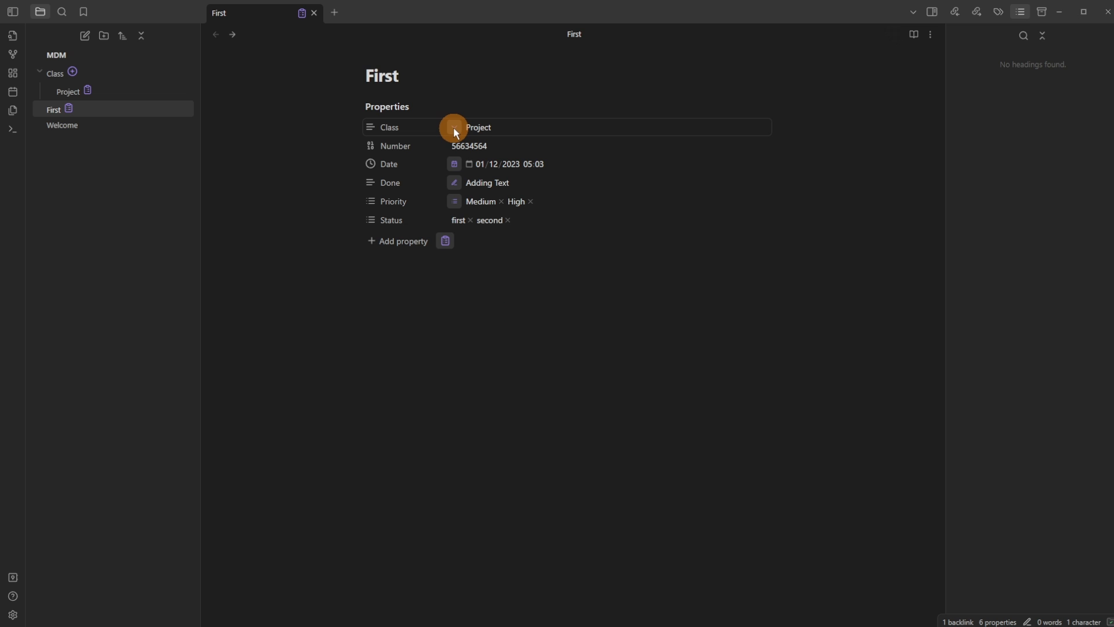
left_click(454, 128)
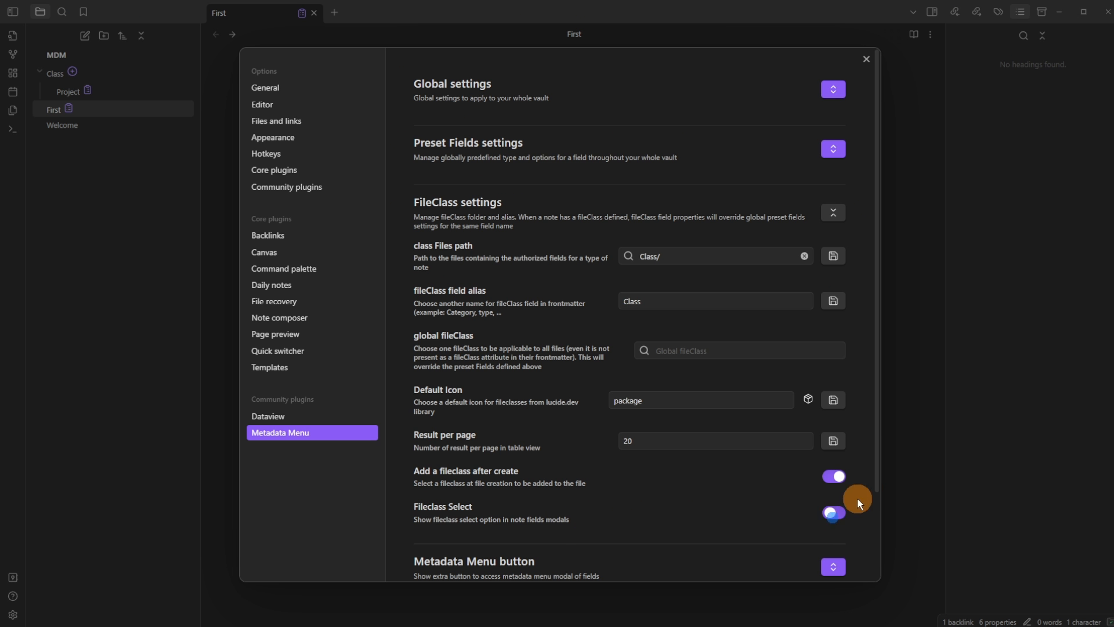
Turn Fileclass Select back on and view the Class choices from the First note's fields window
left_click(892, 379)
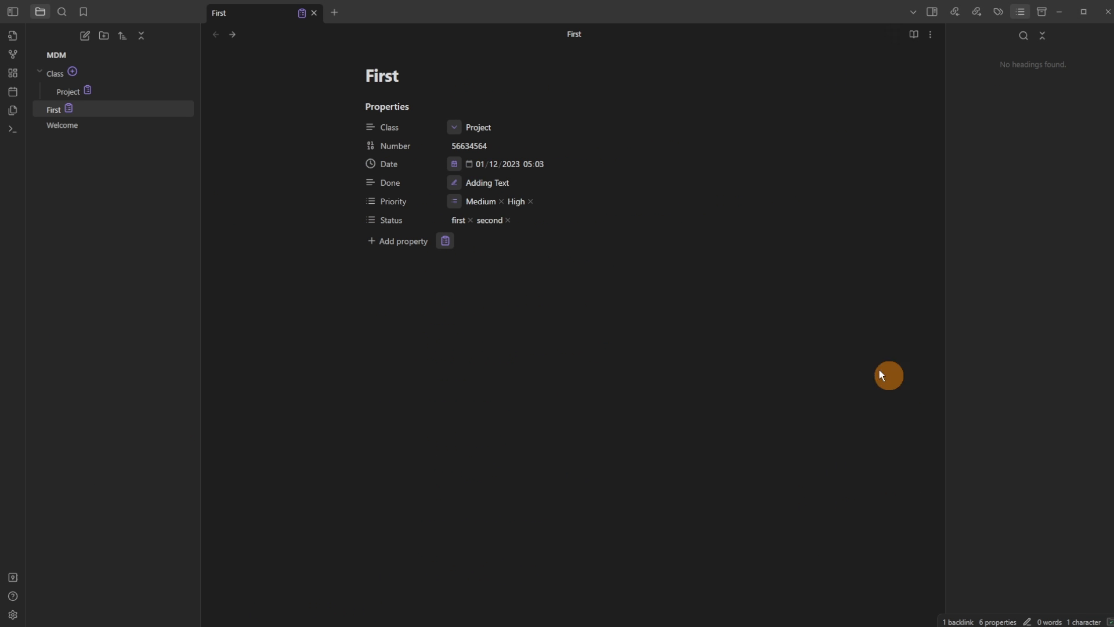
left_click(302, 14)
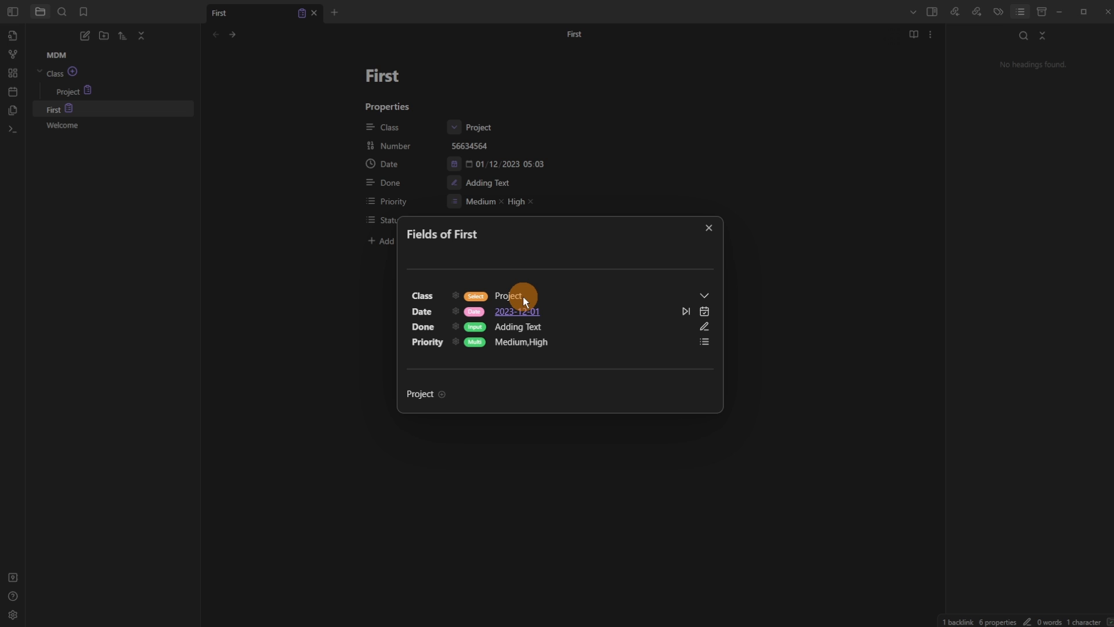
left_click(704, 296)
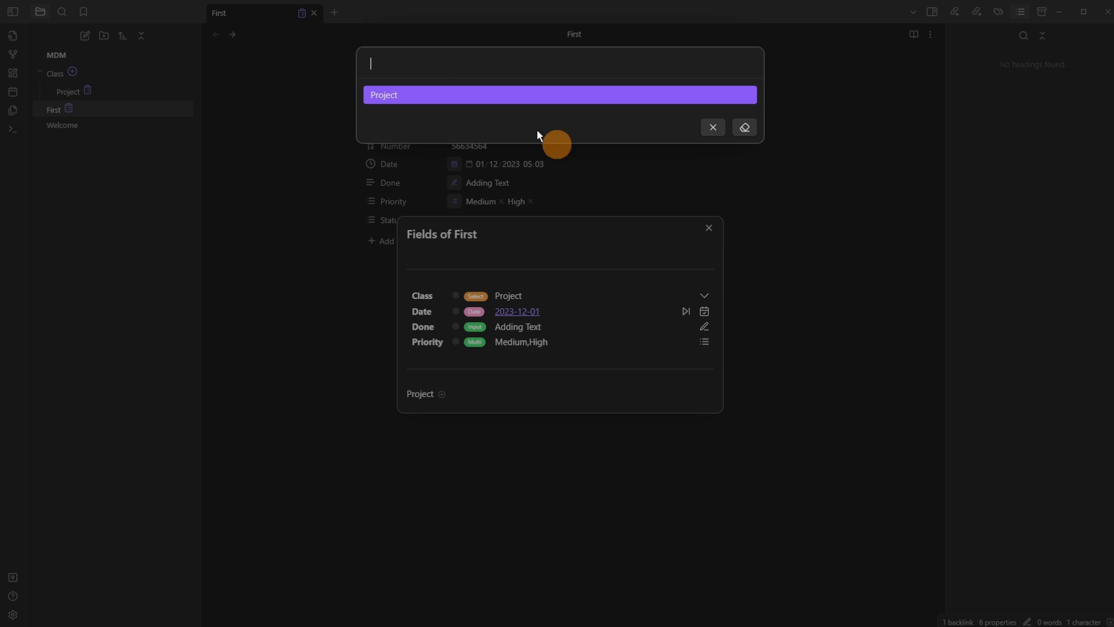
left_click(560, 257)
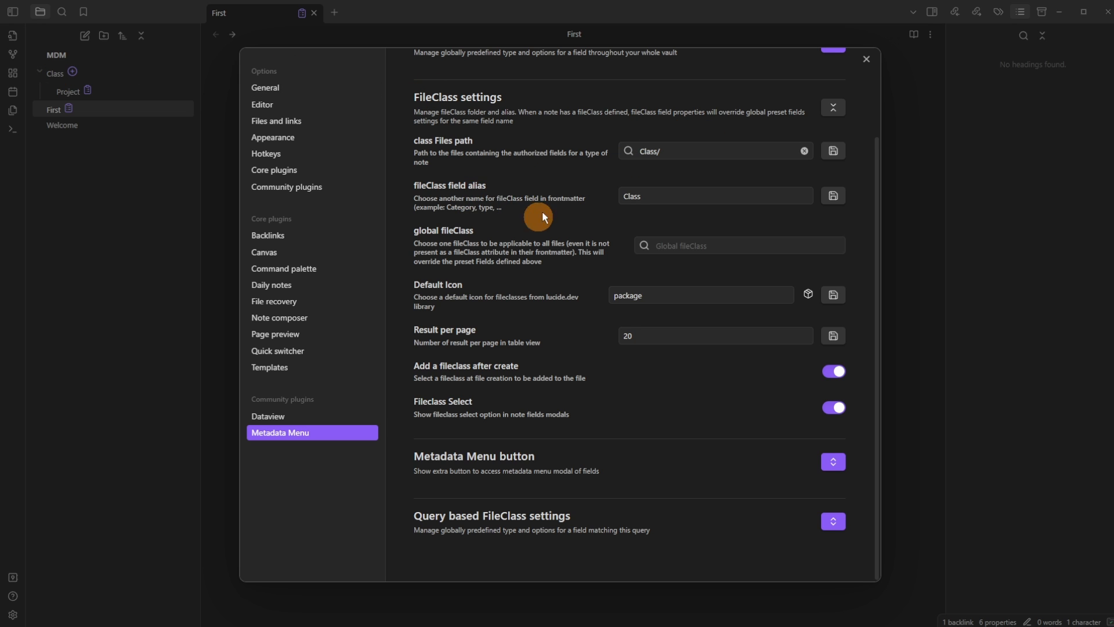
Review the fileClass field alias, Default Icon and Result per page entries in the FileClass settings
left_click(701, 196)
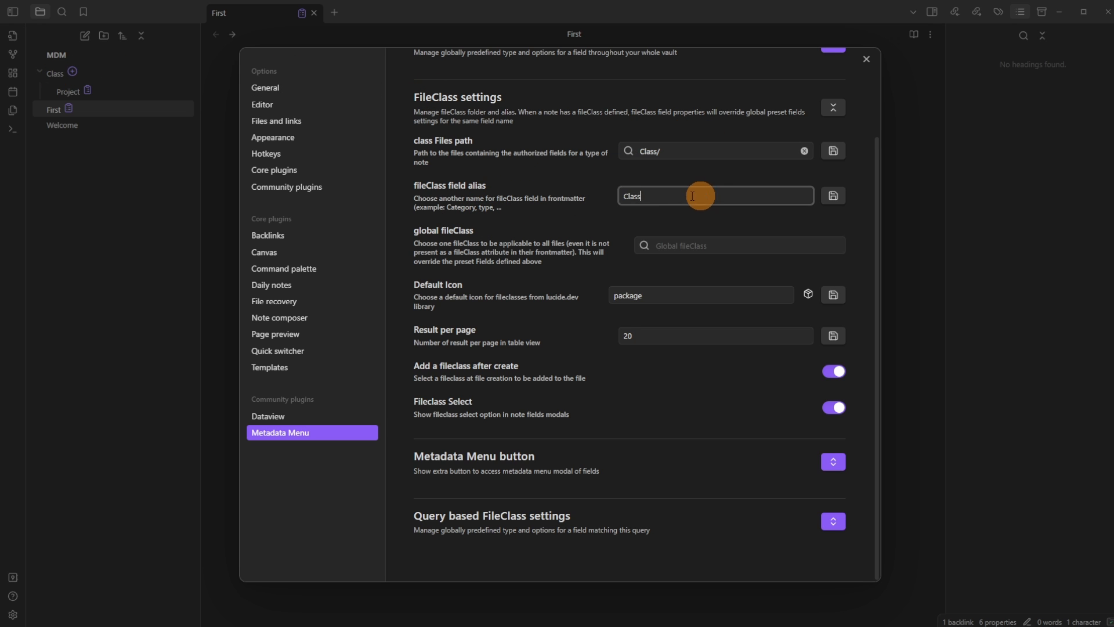
left_click(586, 197)
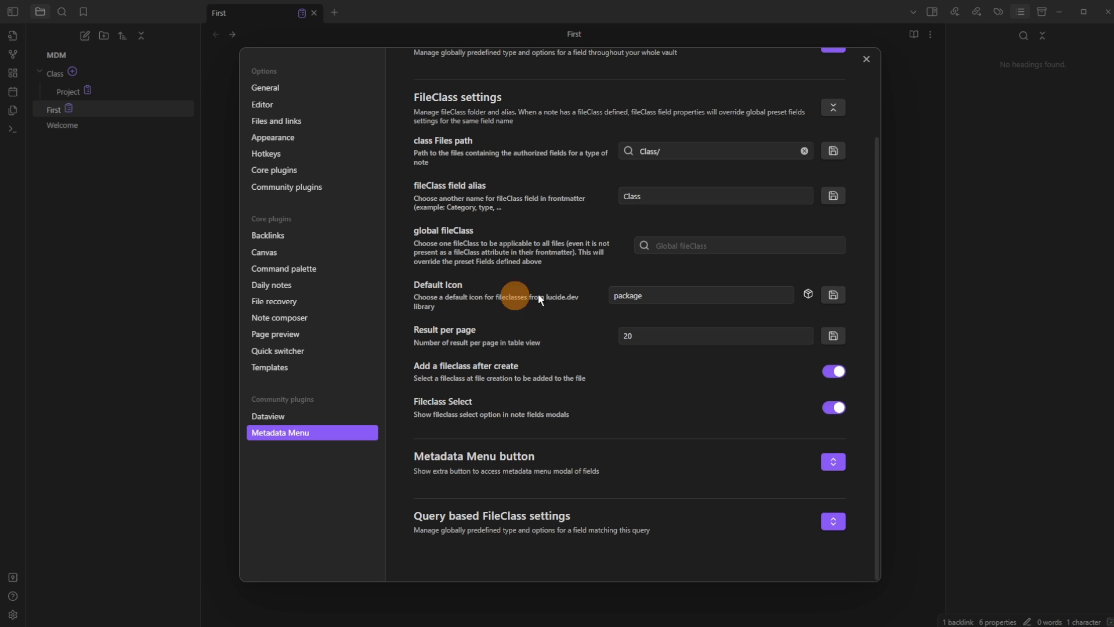
left_click(666, 295)
left_click(647, 337)
left_click(539, 326)
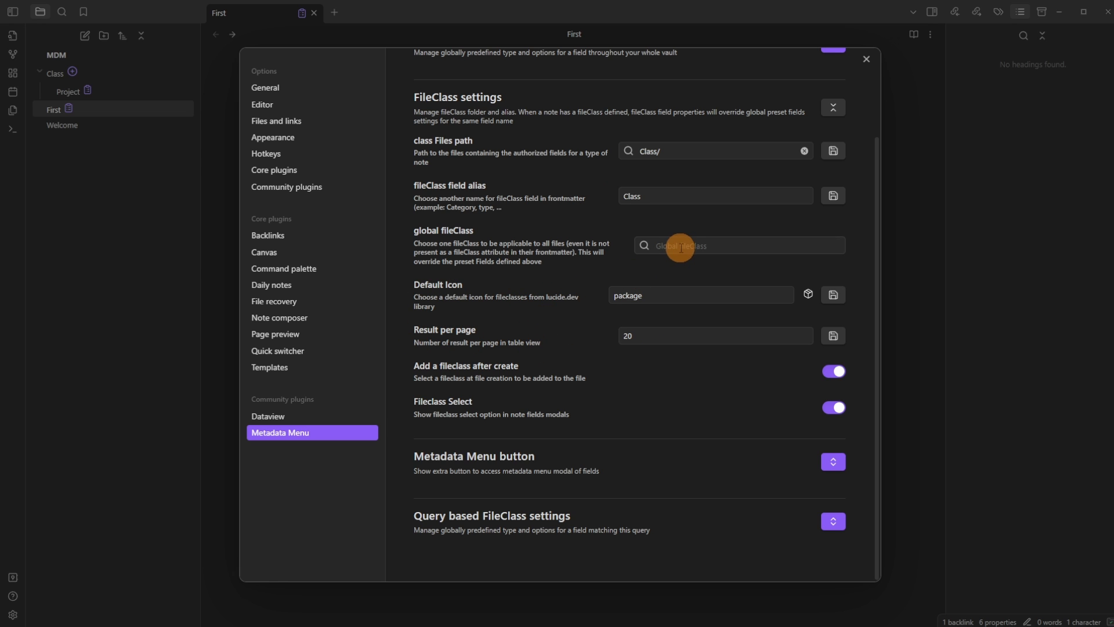
Try to set the global fileClass to Class/Project.md in the FileClass settings
left_click(726, 243)
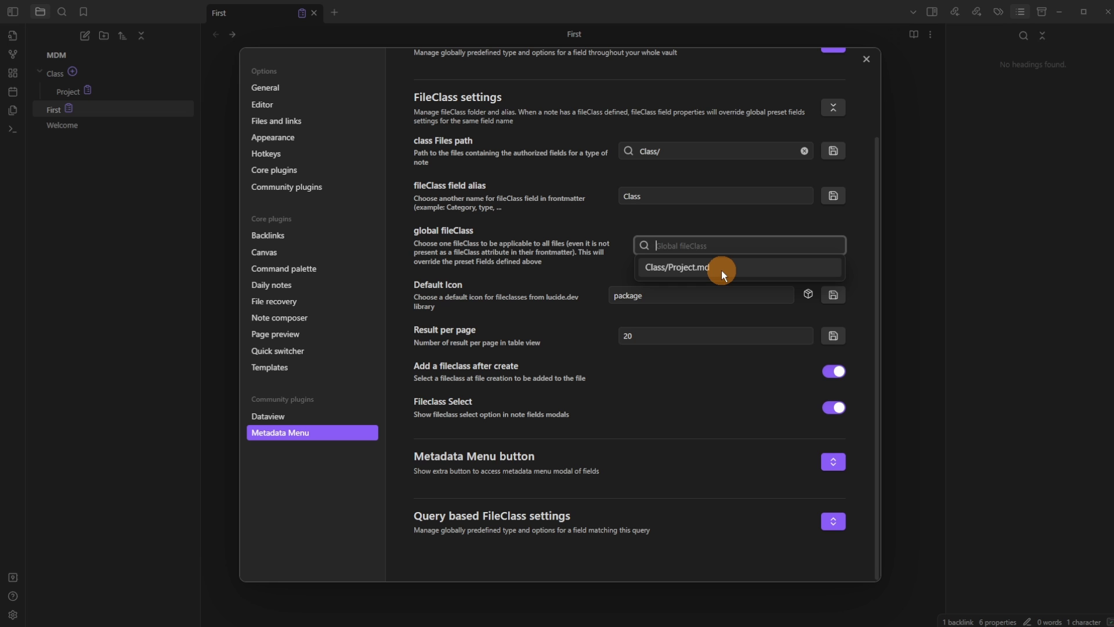
left_click(407, 280)
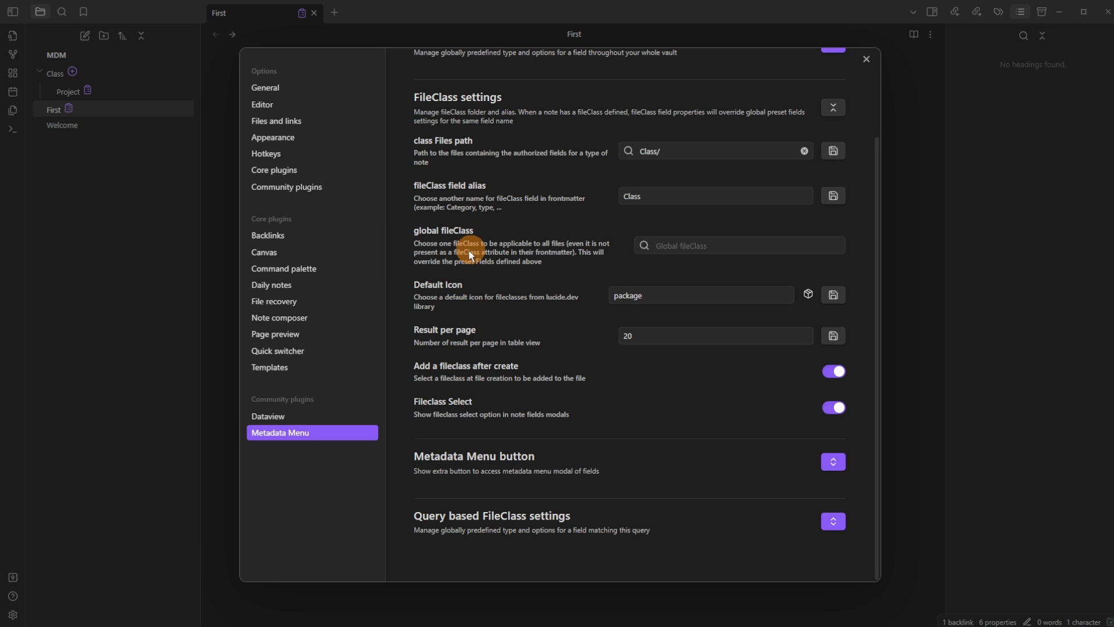
scroll(457, 252, "up", 3)
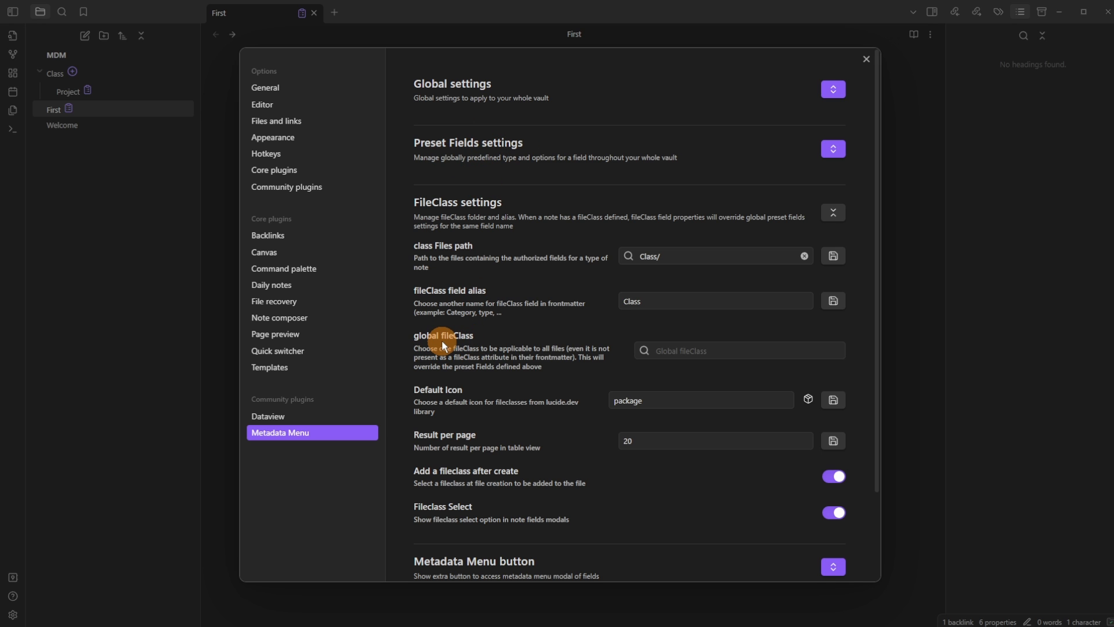
left_click(685, 350)
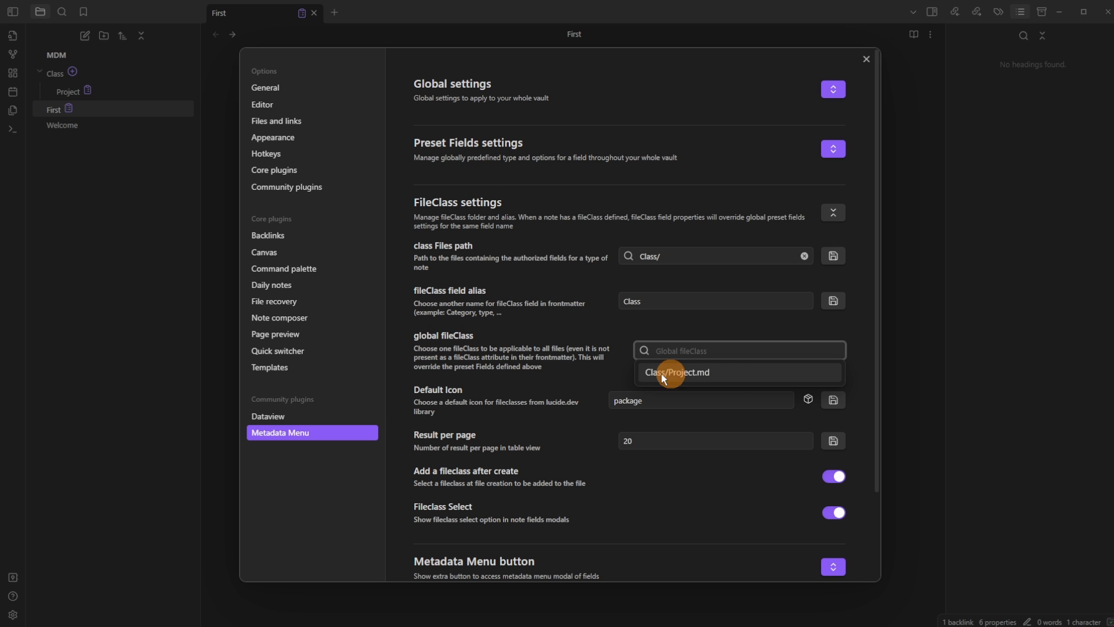
left_click(727, 376)
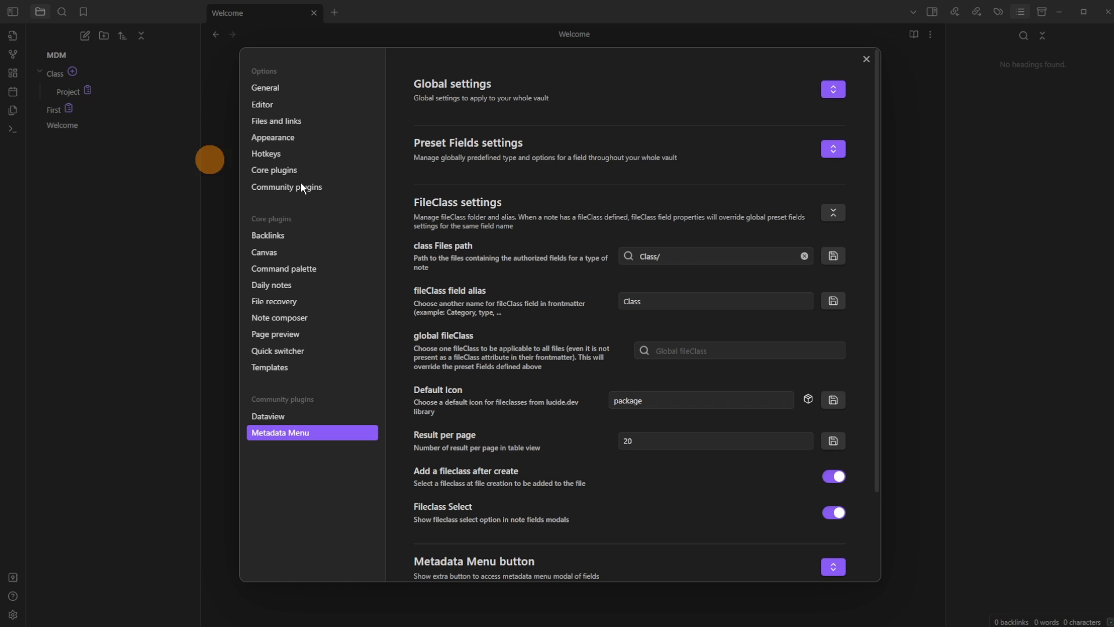
Set the global fileClass to Class/Project.md in the FileClass settings and open the Welcome note
left_click(702, 350)
left_click(698, 374)
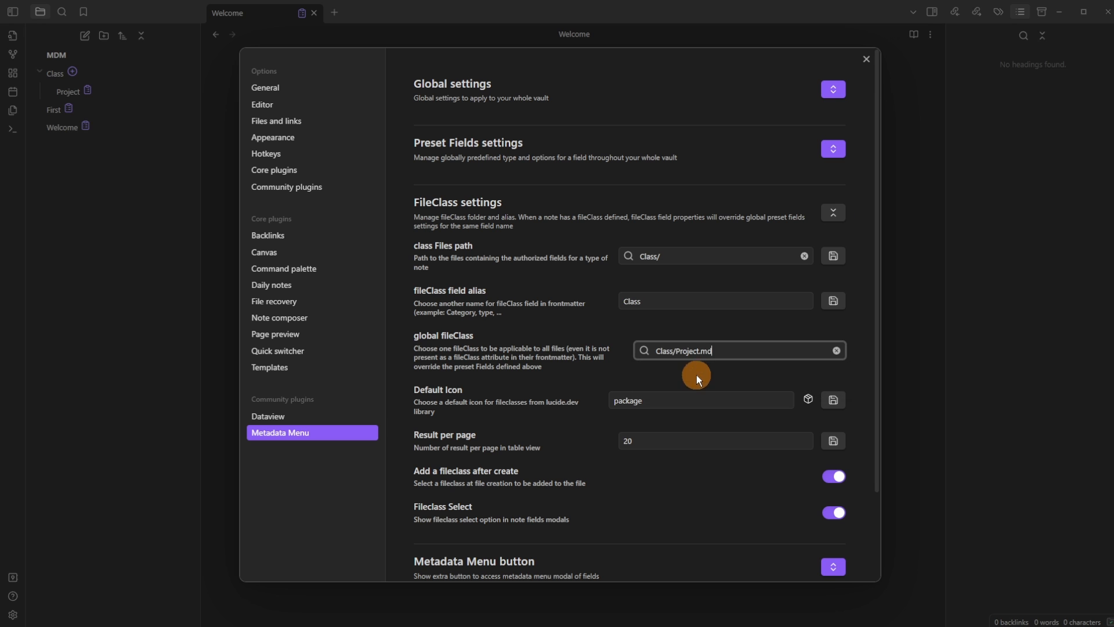
left_click(115, 155)
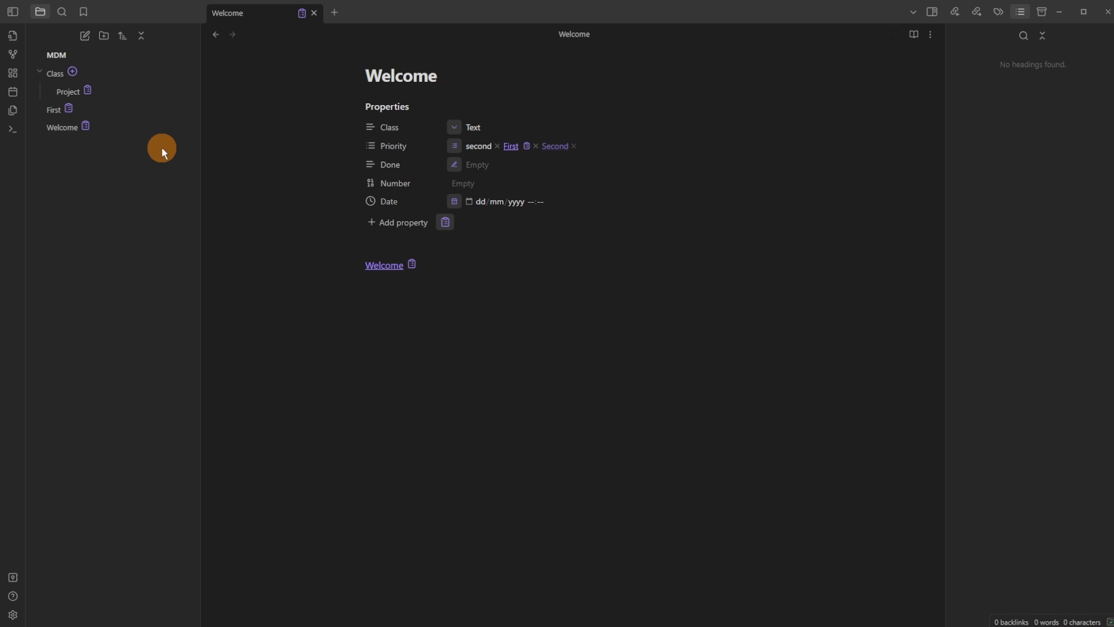
left_click(60, 132)
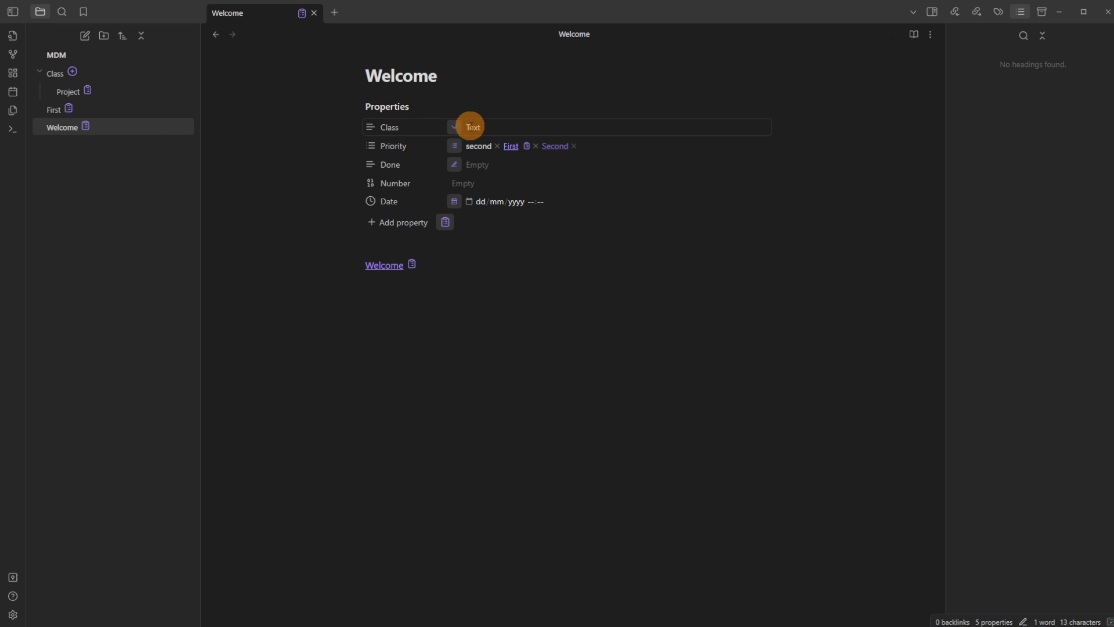
Set the Welcome note's Priority to Medium from its fields window
left_click(301, 14)
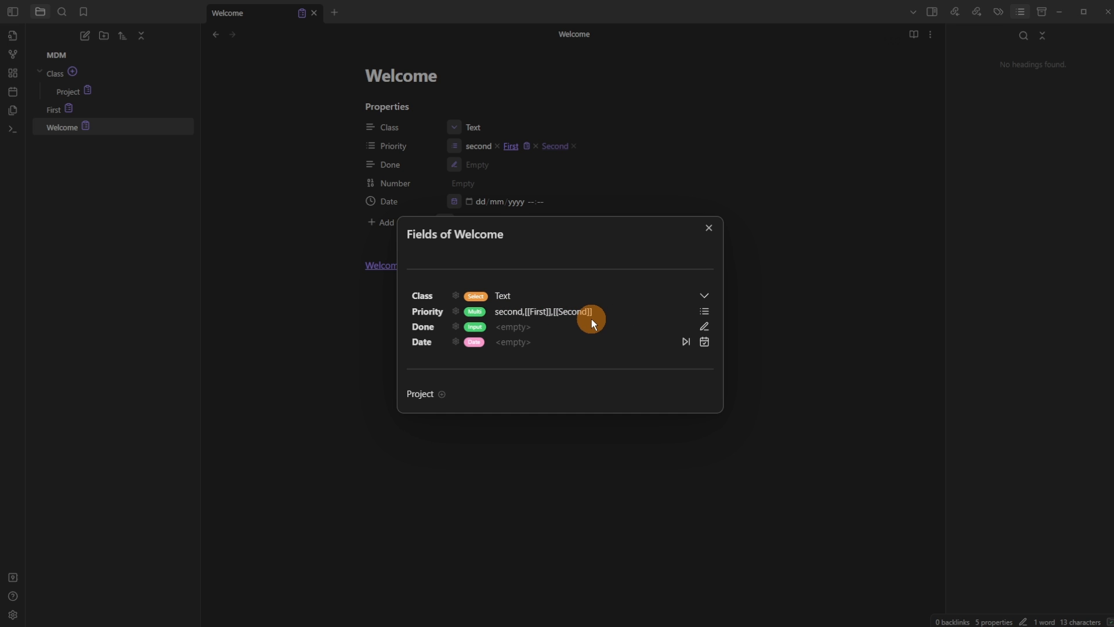
left_click(704, 311)
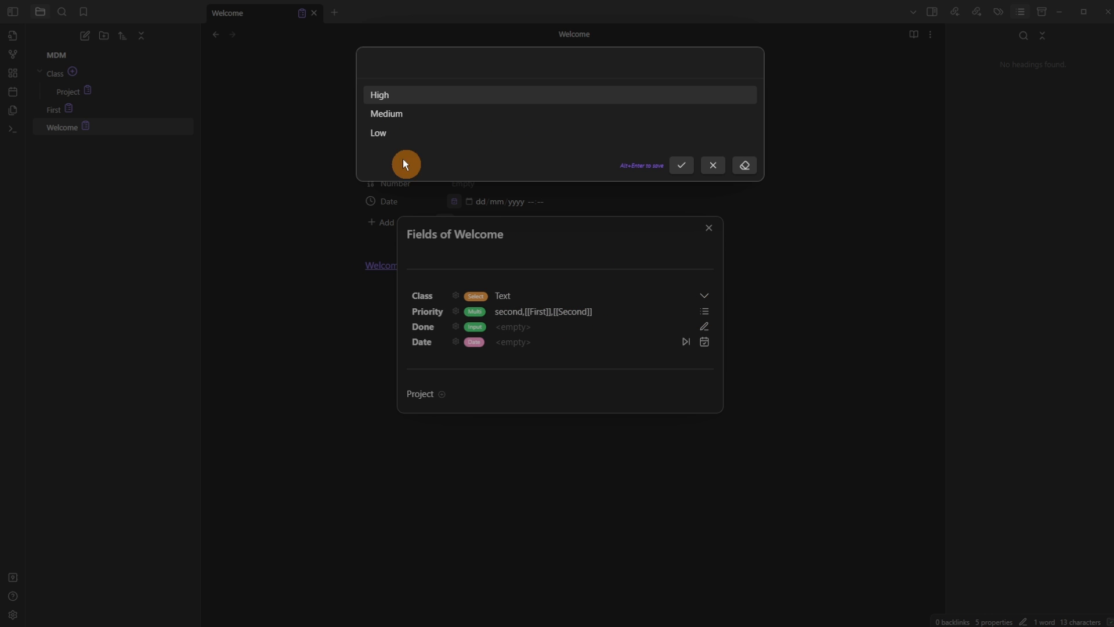
left_click(411, 116)
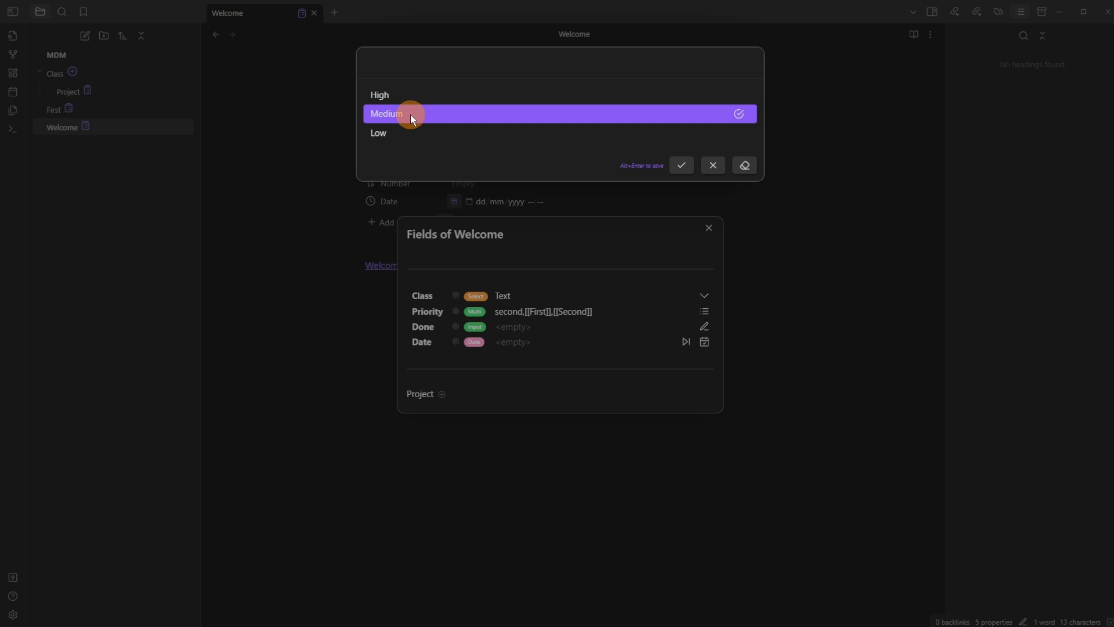
left_click(681, 165)
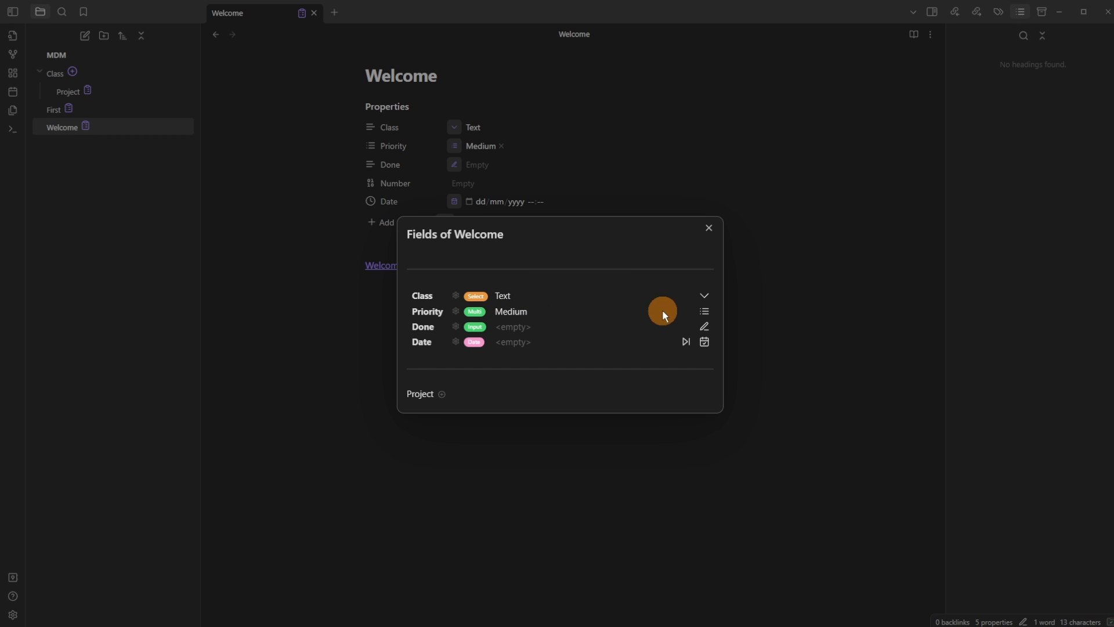
left_click(535, 179)
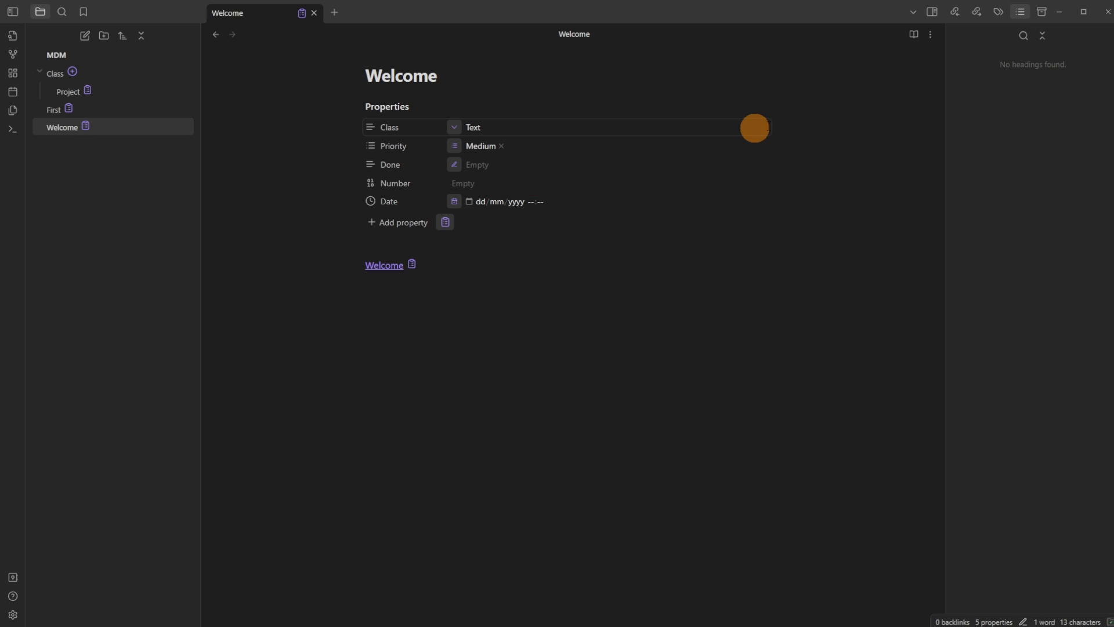
View the Welcome note's frontmatter in source mode and return to the First note
left_click(932, 34)
left_click(892, 85)
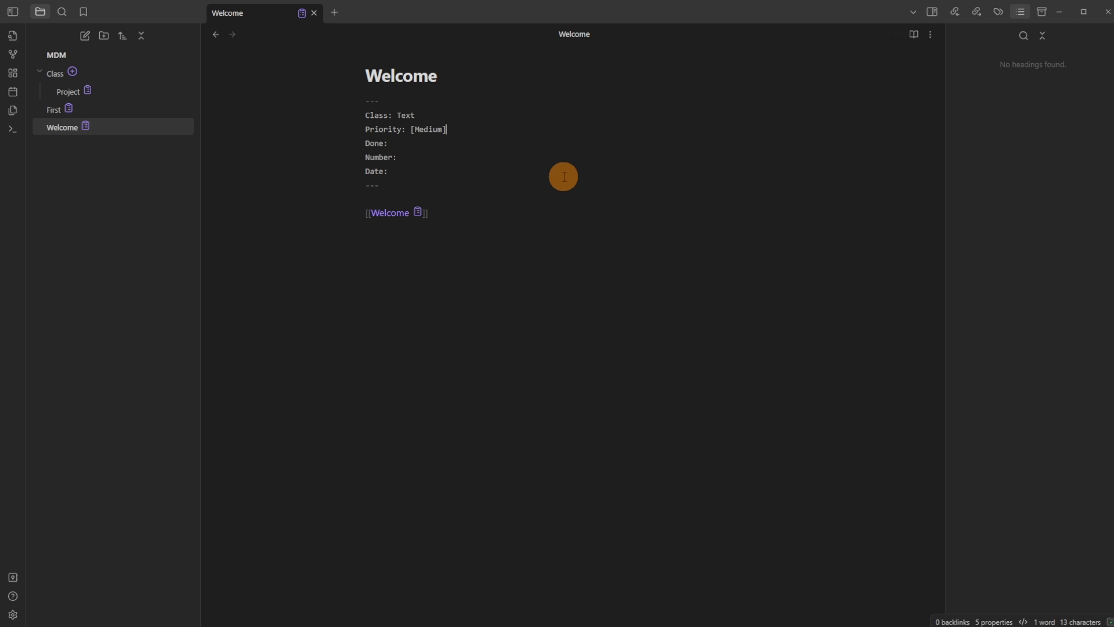
key("ctrl+alt+Left")
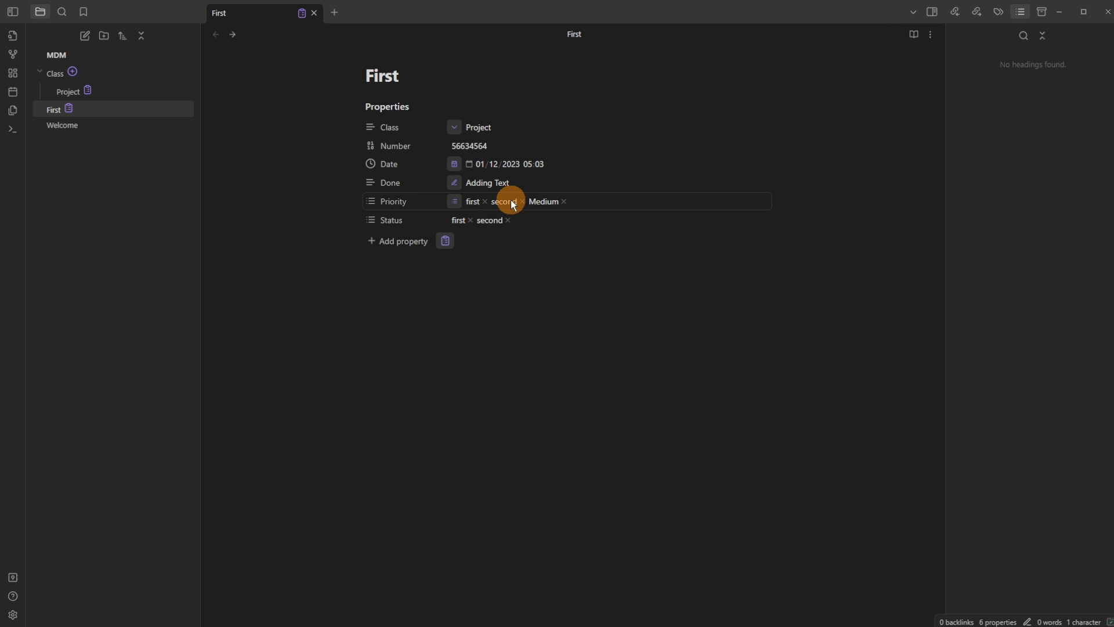
Examine the First note's Priority list in source mode and switch back to the properties display
left_click(932, 33)
left_click(907, 82)
left_click_drag(533, 168, 412, 171)
left_click(491, 171)
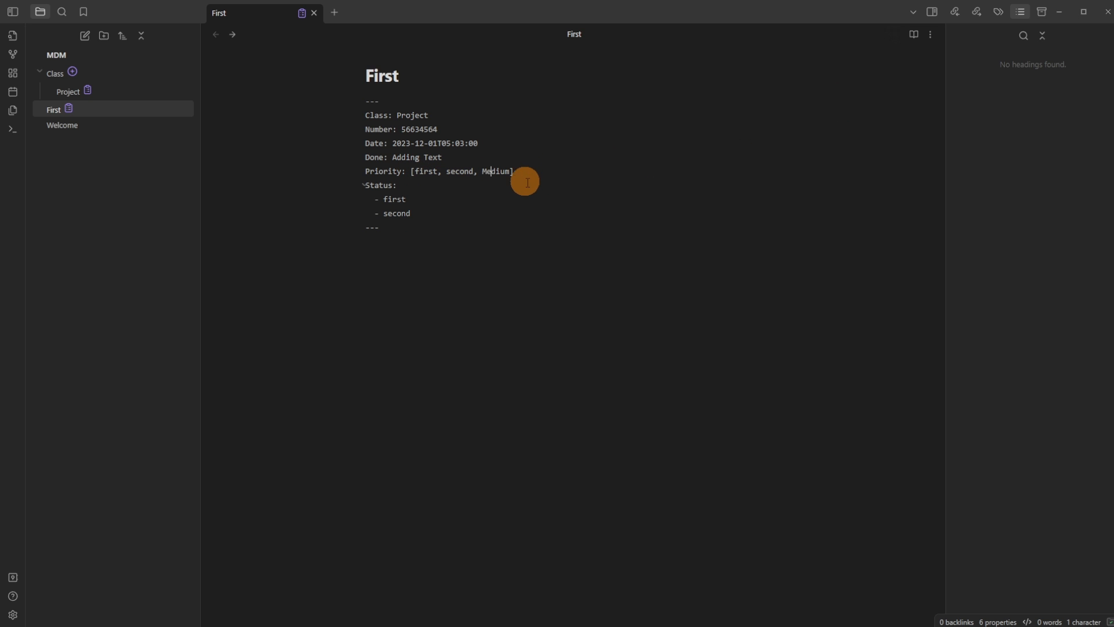
left_click(932, 34)
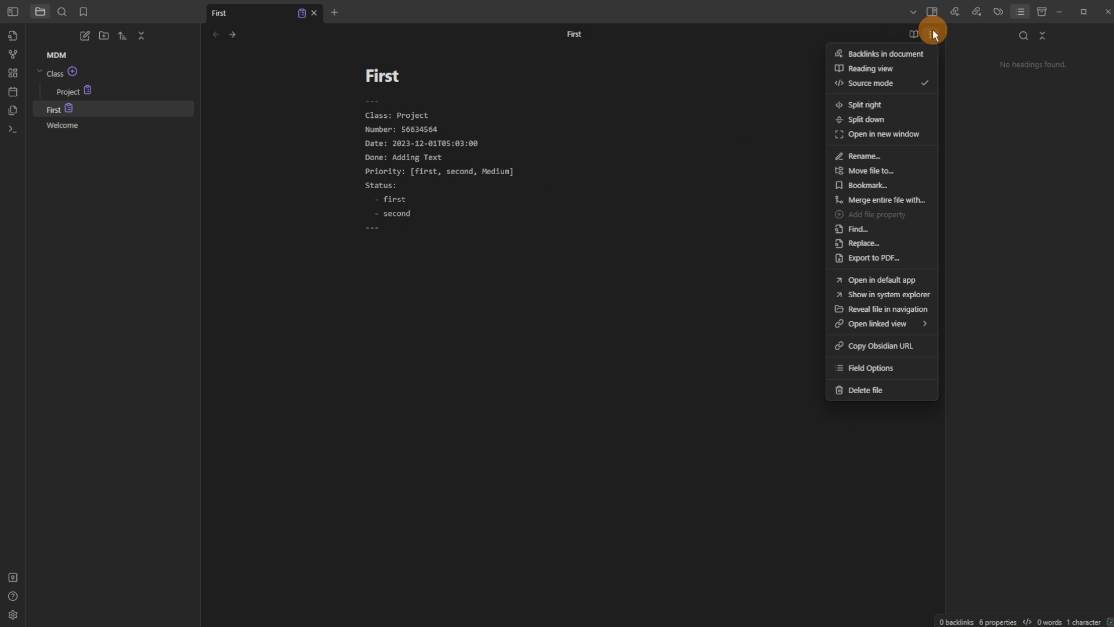
left_click(903, 83)
left_click(680, 163)
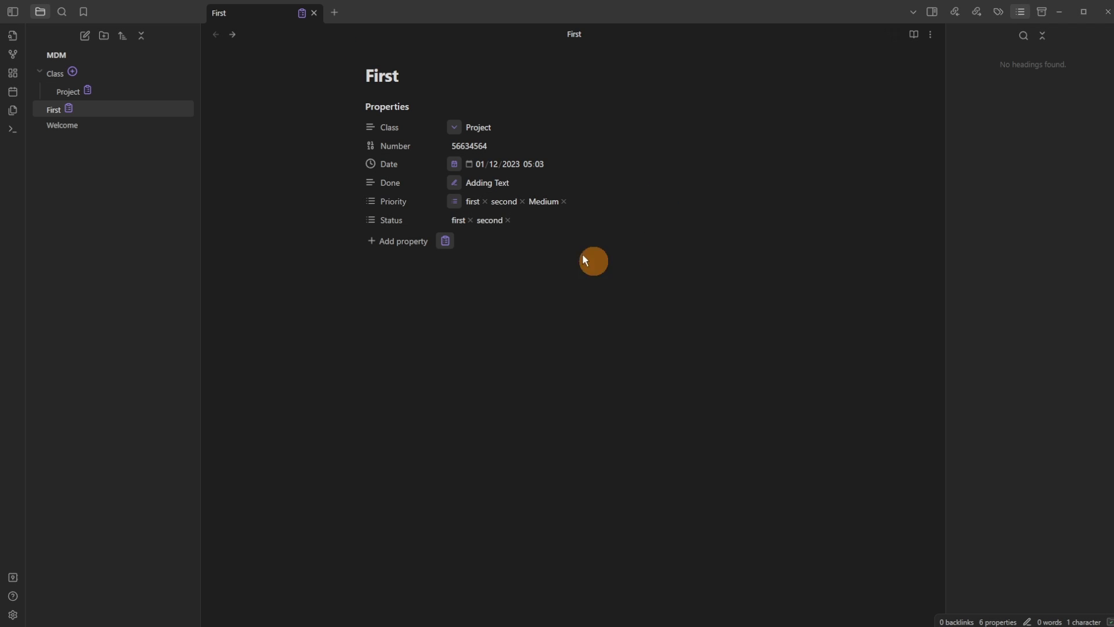
Remove the values first and second from the First note's Priority property
left_click(485, 201)
left_click(498, 202)
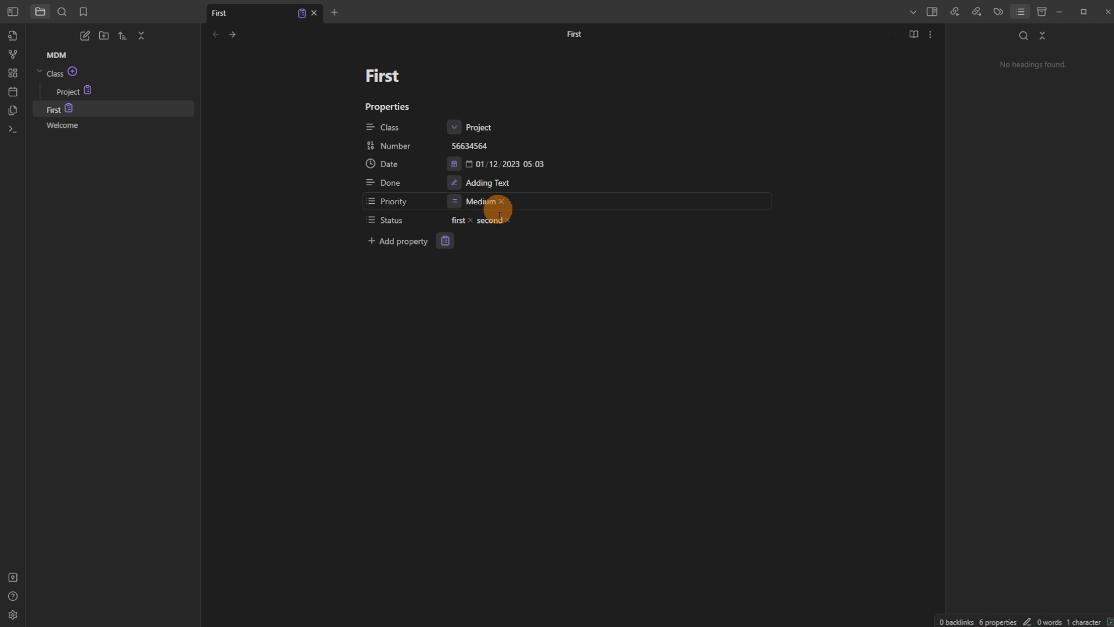
left_click(504, 266)
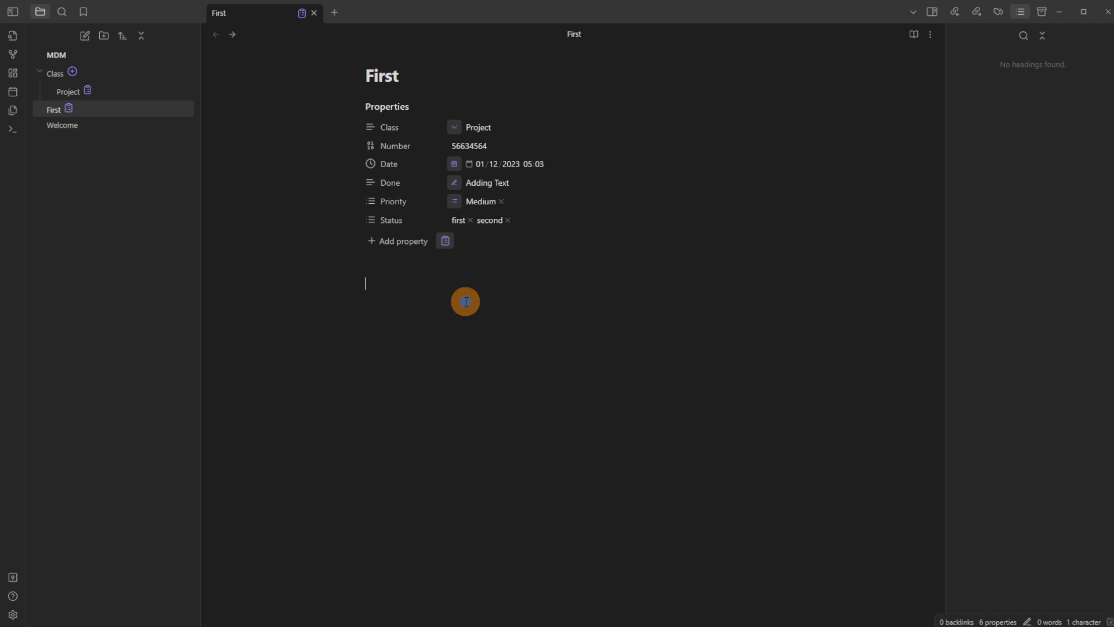
Clear the global fileClass in the FileClass settings
left_click(301, 12)
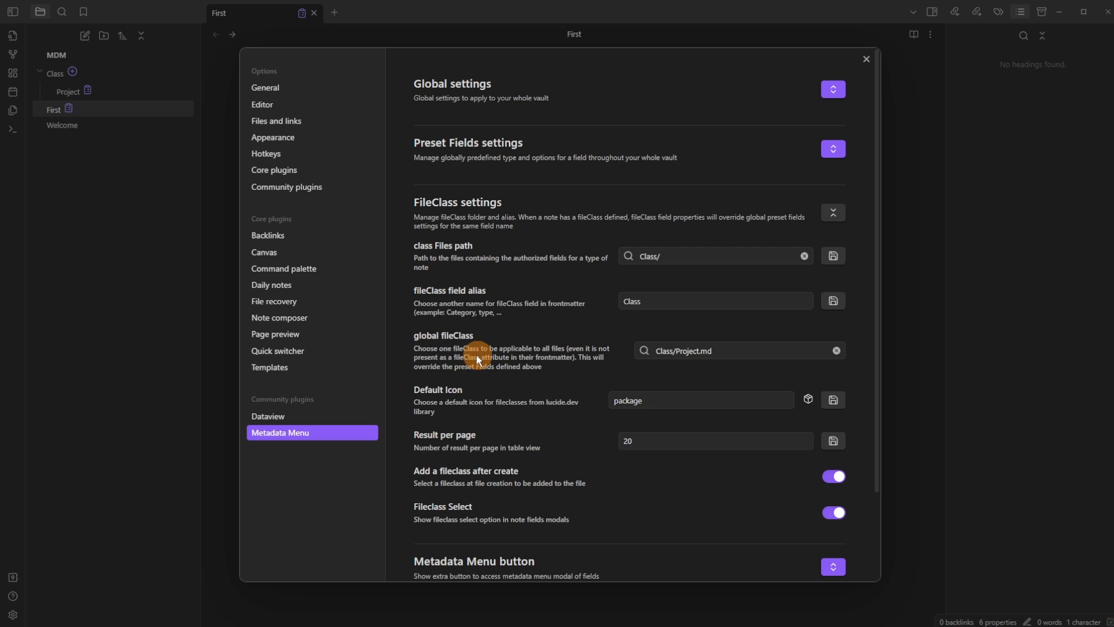
left_click(837, 350)
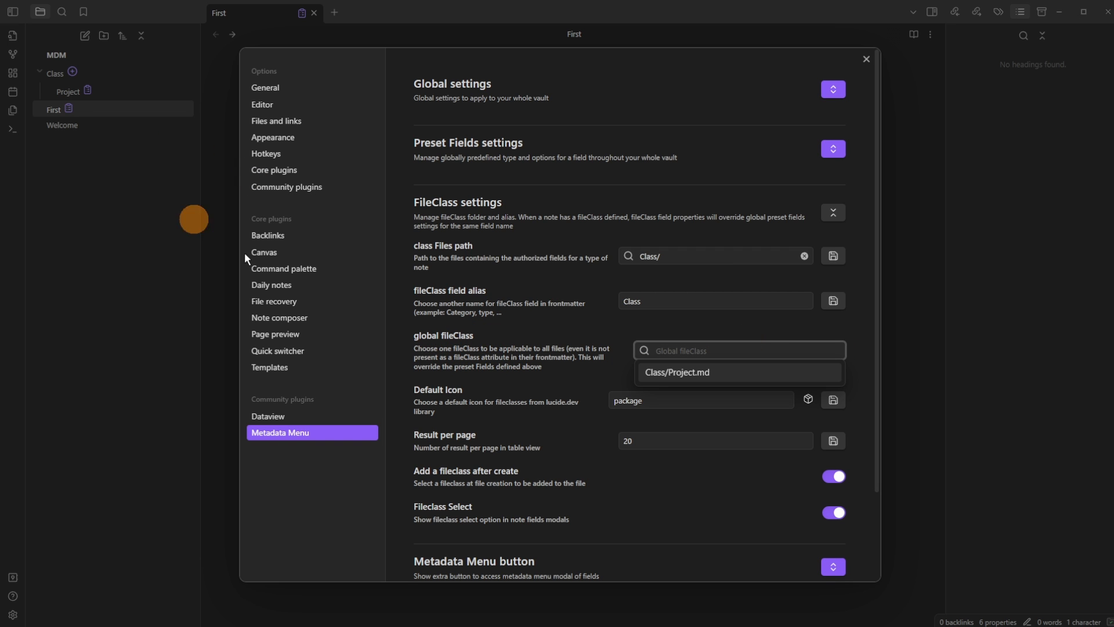
left_click(518, 351)
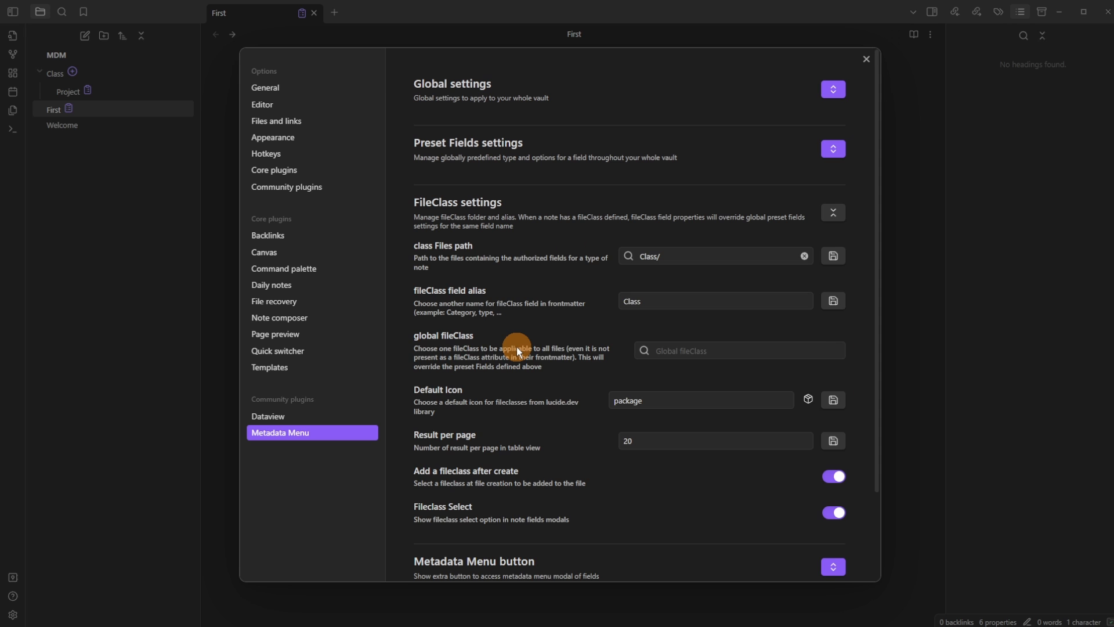
Review the Metadata Menu button settings and turn off the extra button for Live preview mode
left_click(842, 277)
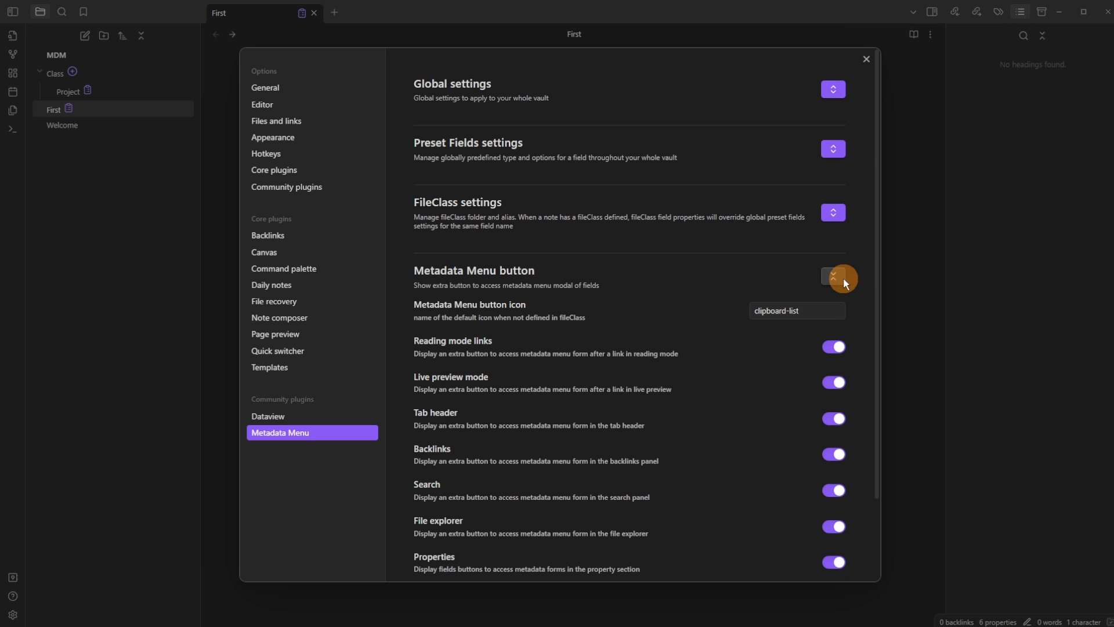
scroll(662, 302, "down", 2)
left_click_drag(813, 217, 711, 218)
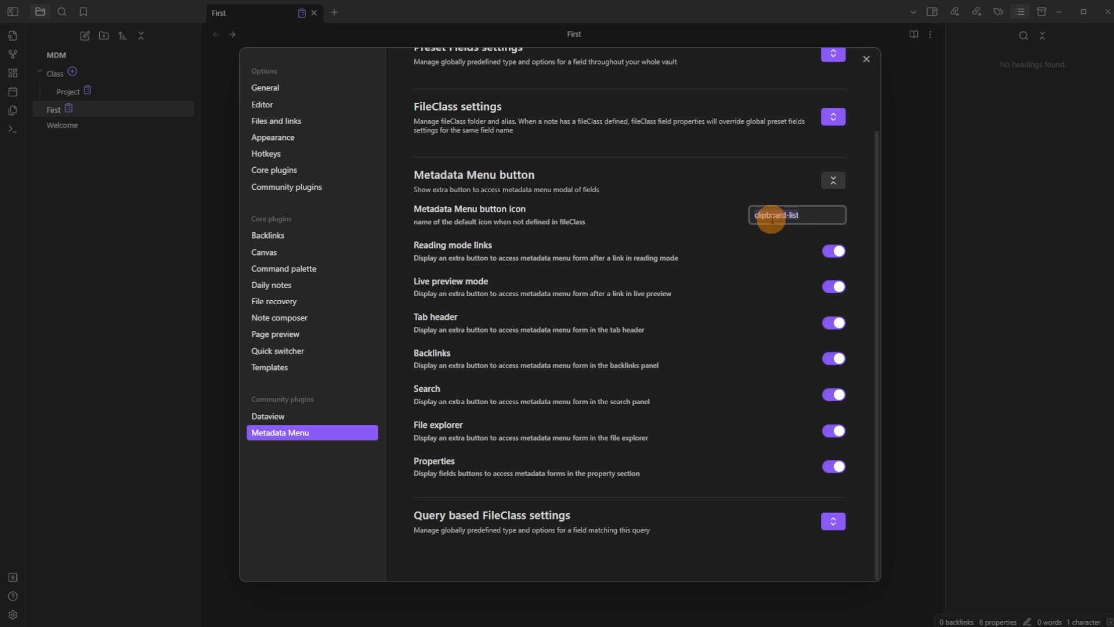
left_click(489, 255)
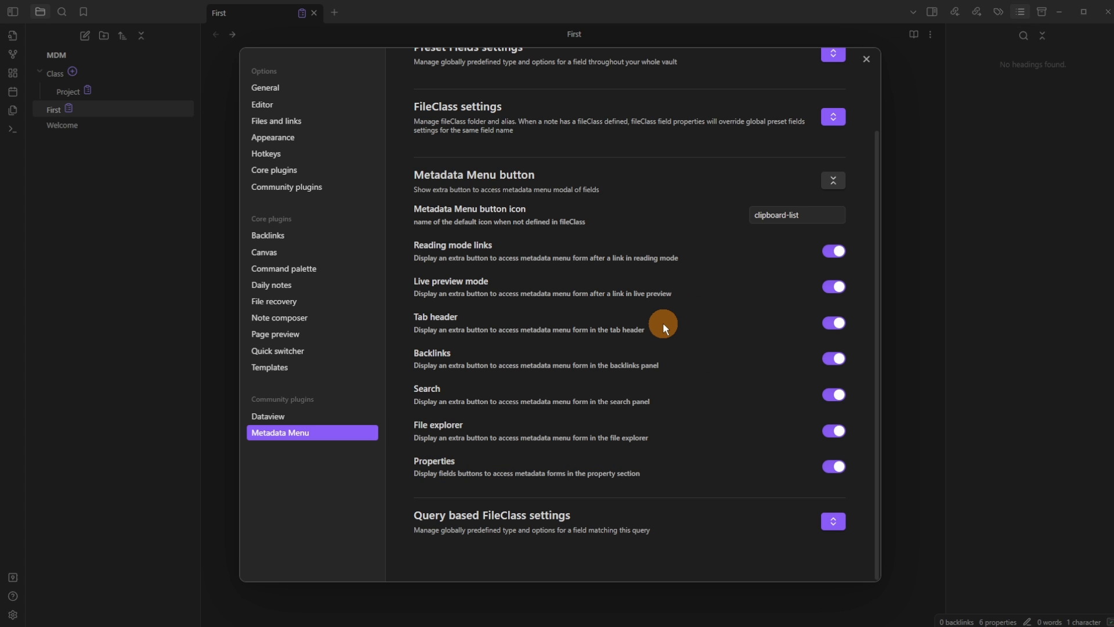
left_click(831, 287)
left_click(911, 257)
Insert an internal link to First in the body of the First note
left_click(611, 248)
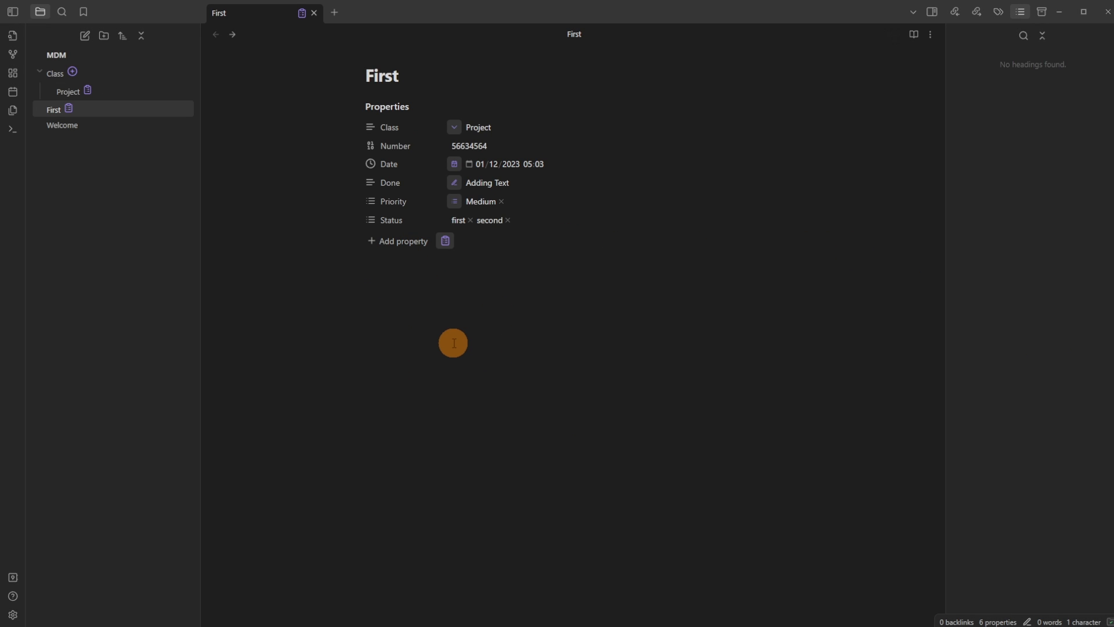
type("[[")
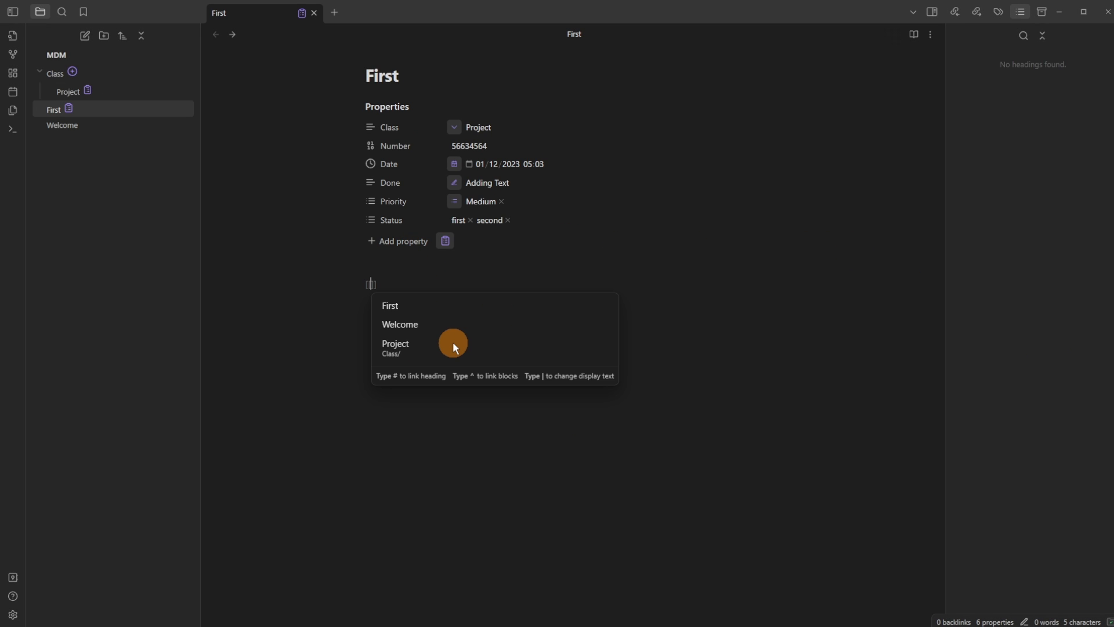
key("Return")
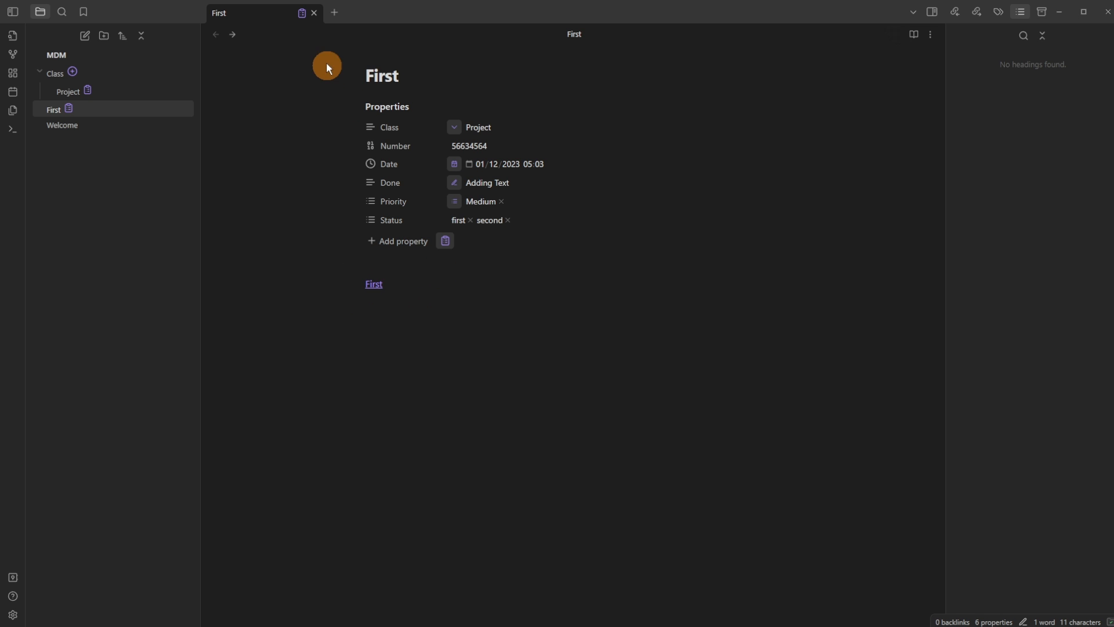
Check the First note's fields window and compare its body link in Reading view and Live Preview
left_click(302, 13)
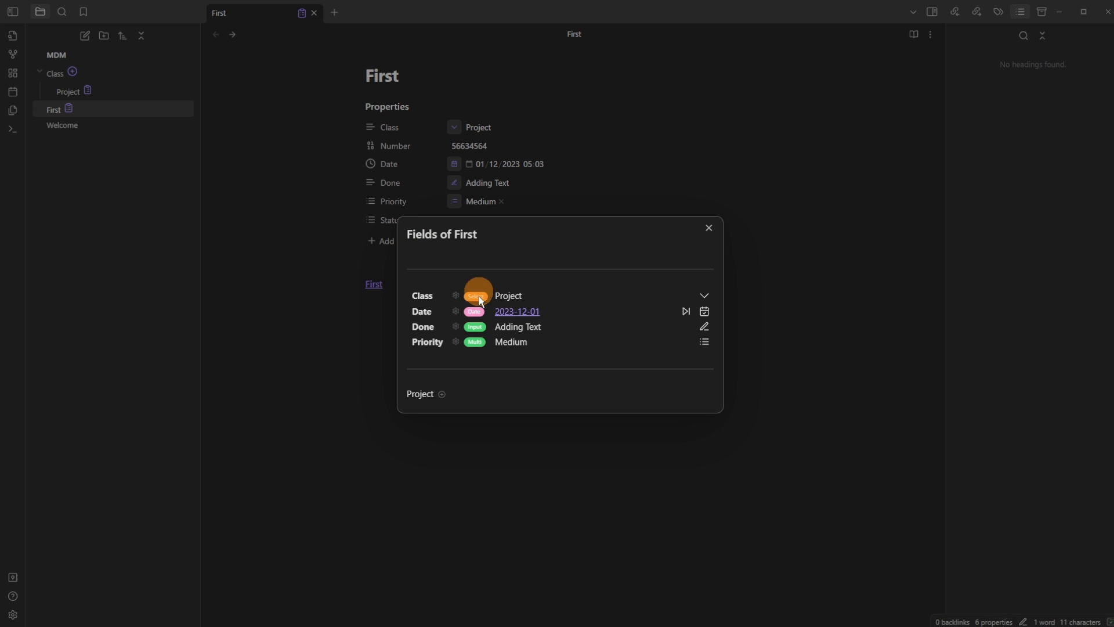
left_click(315, 323)
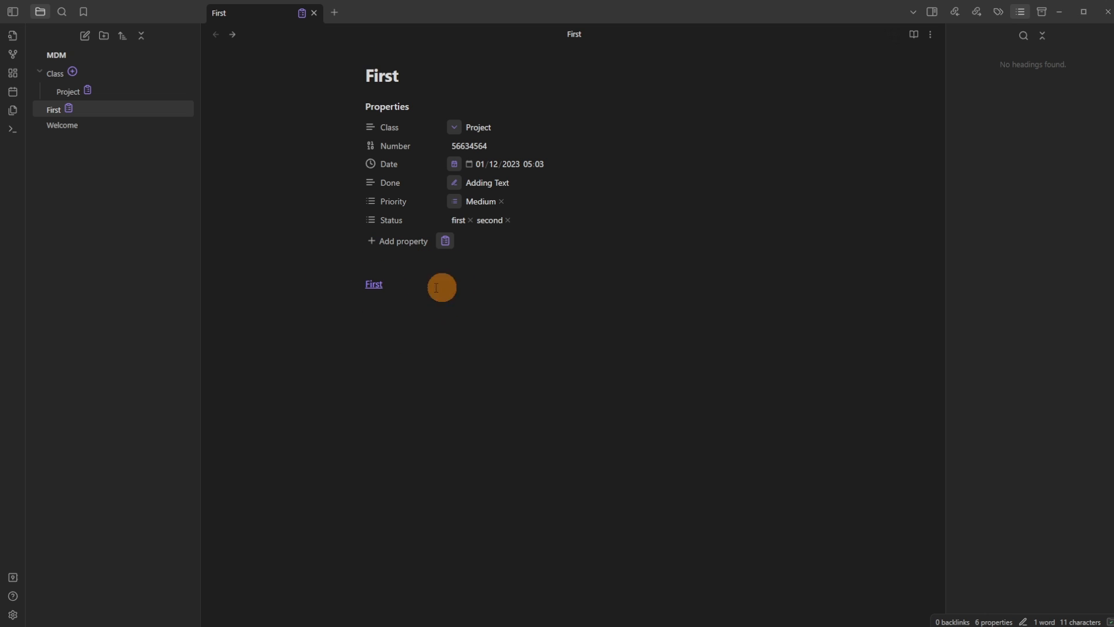
left_click(1023, 621)
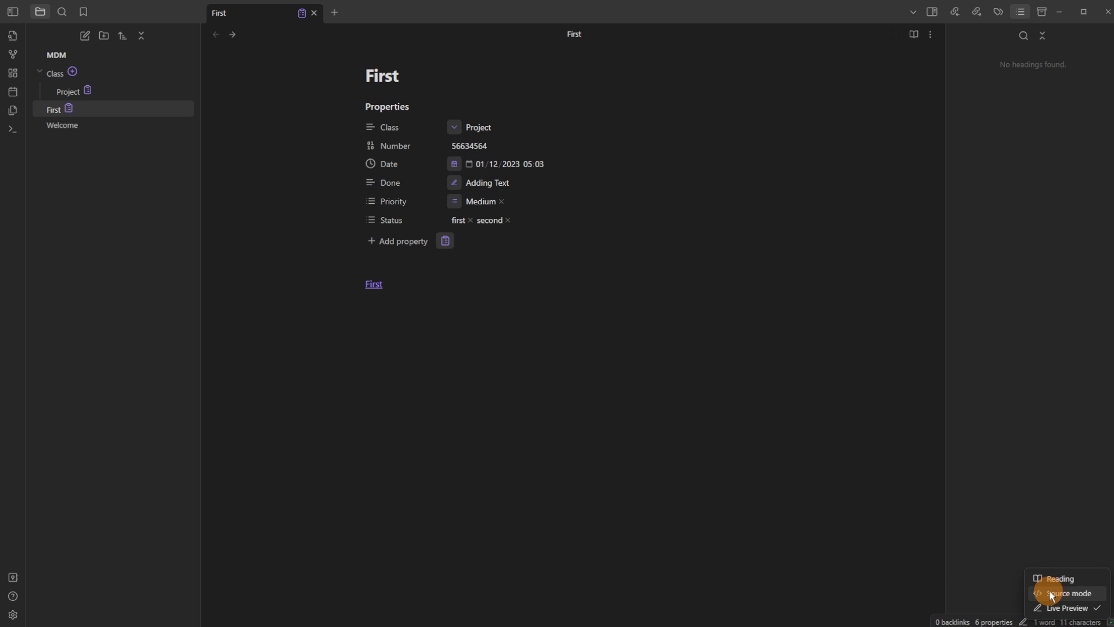
left_click(401, 313)
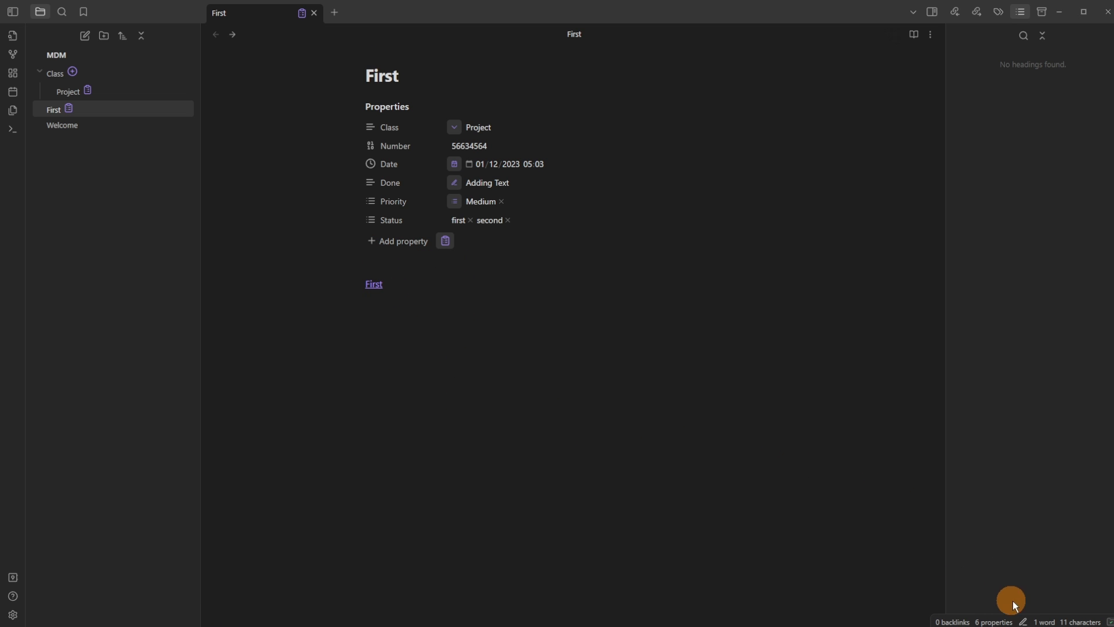
left_click(1023, 620)
left_click(1061, 579)
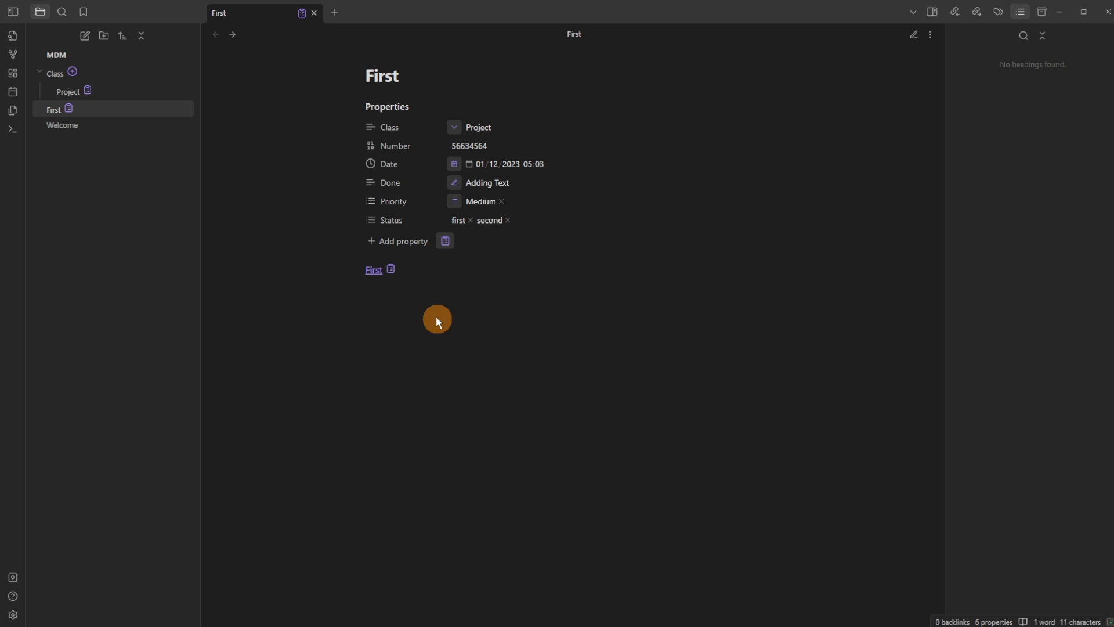
left_click(1022, 621)
left_click(1059, 597)
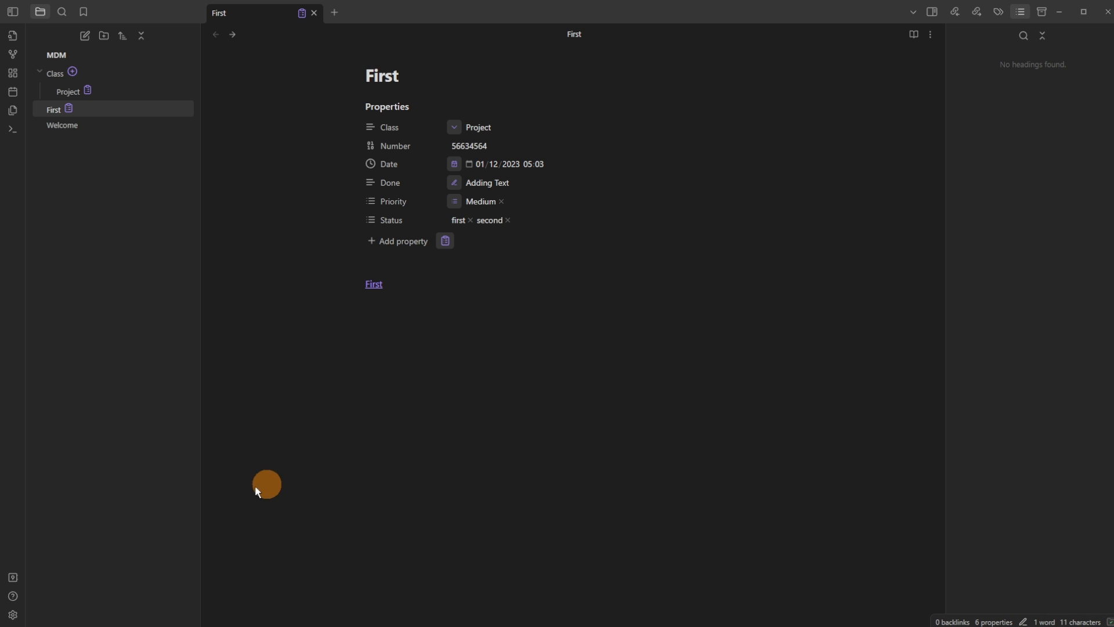
Start a new query in the Query based FileClass settings and select Project as its fileClass
left_click(14, 614)
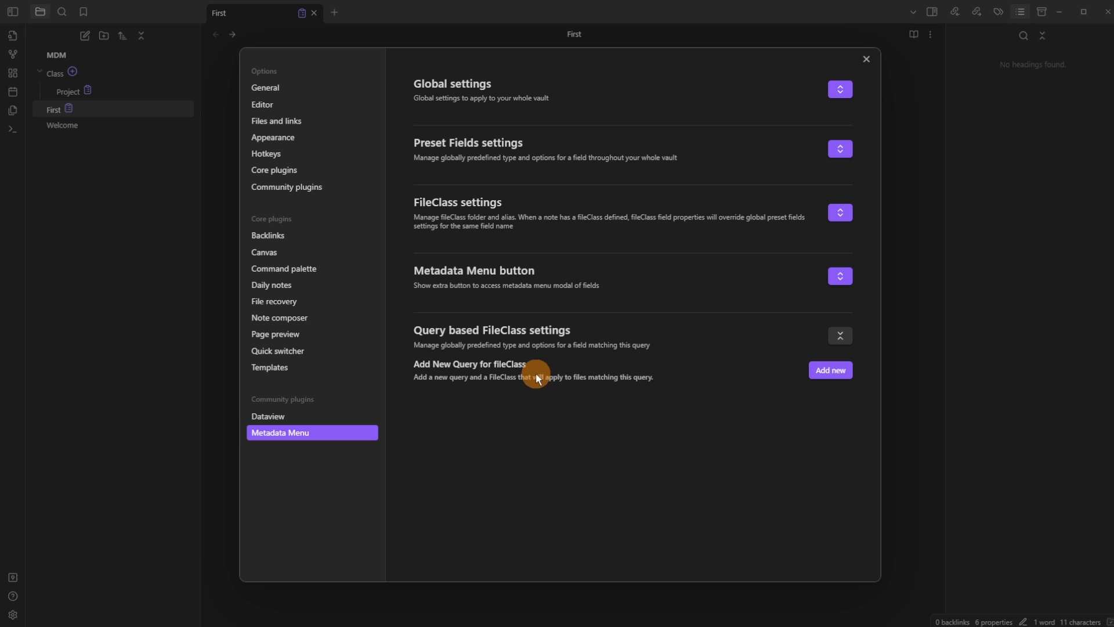
left_click(826, 376)
left_click(517, 317)
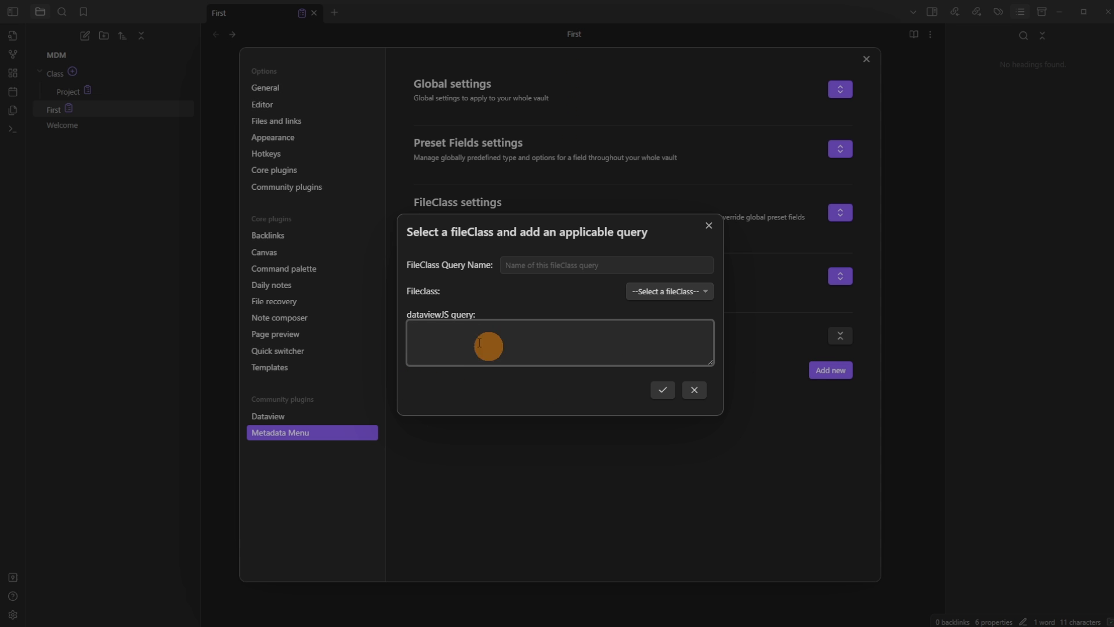
left_click(518, 266)
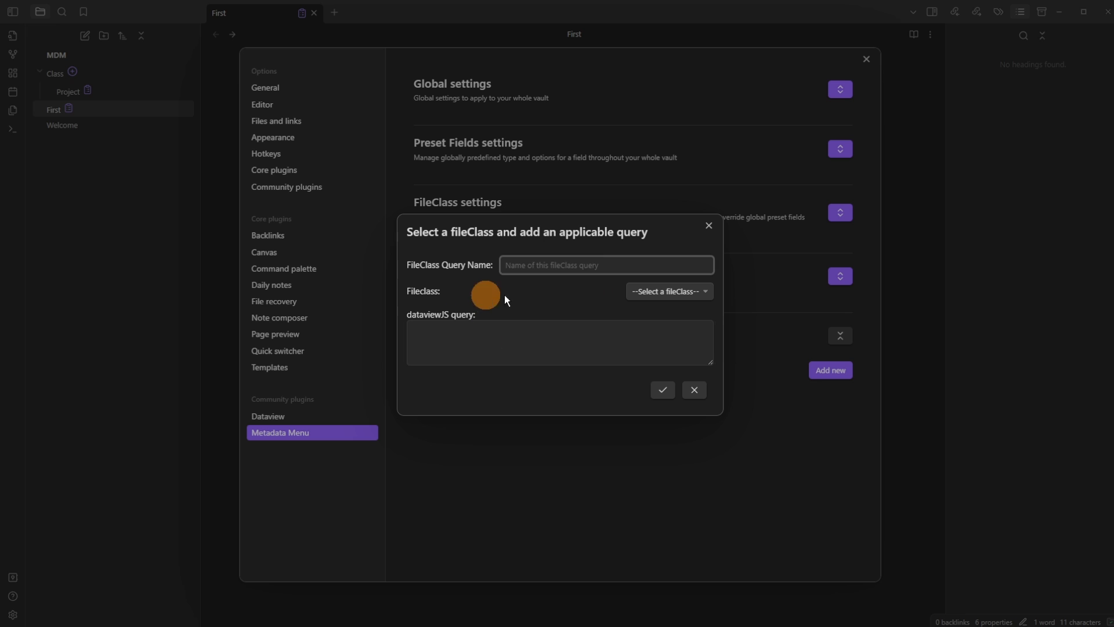
left_click(562, 282)
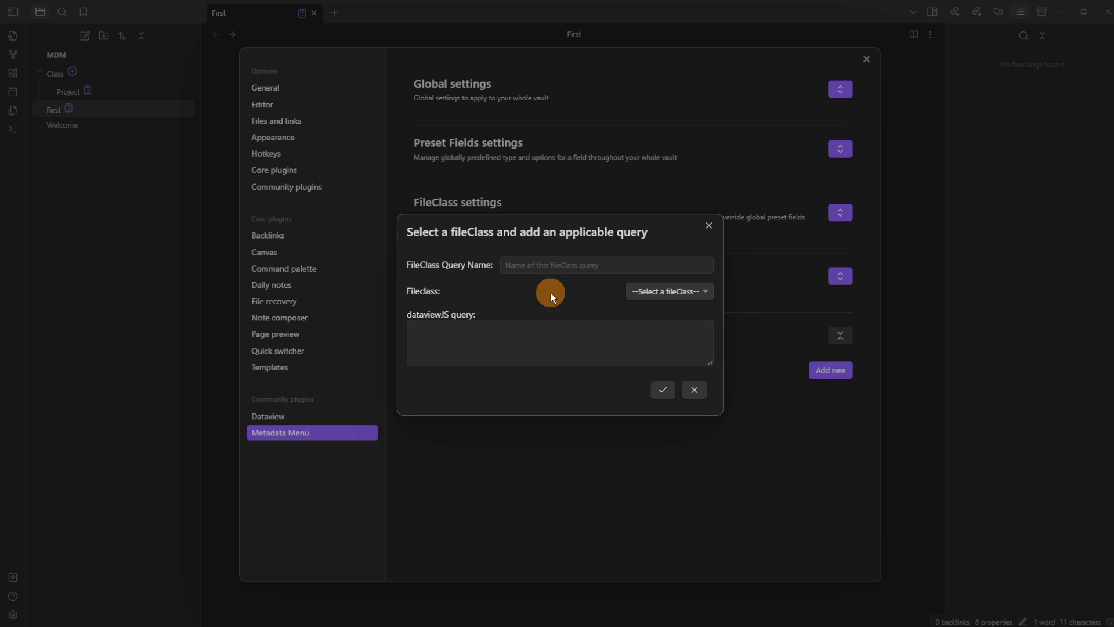
left_click(659, 292)
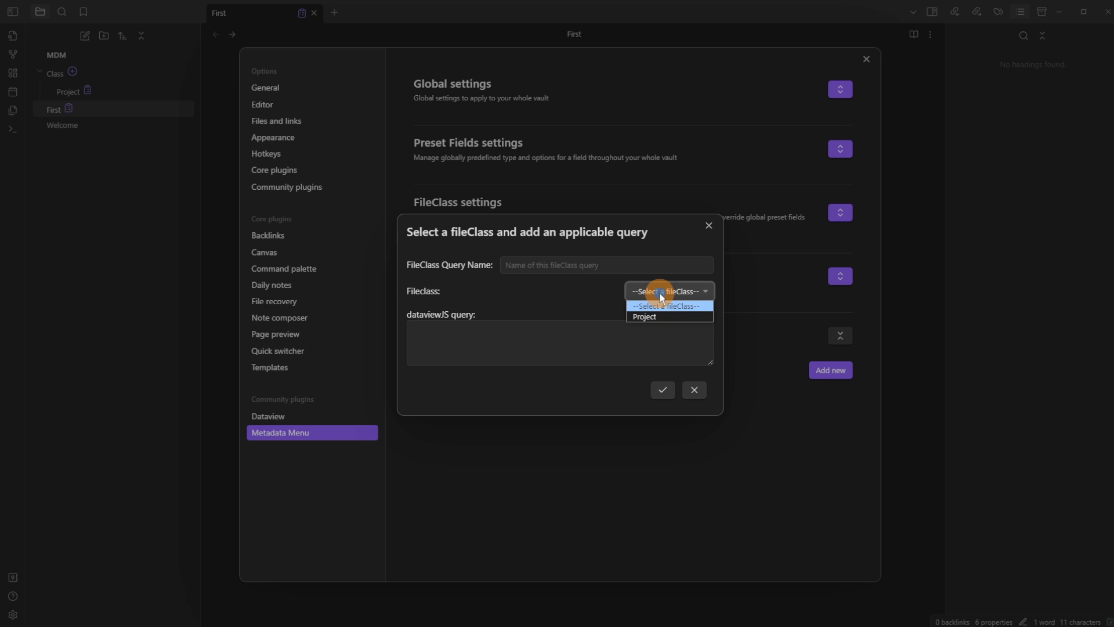
left_click(661, 317)
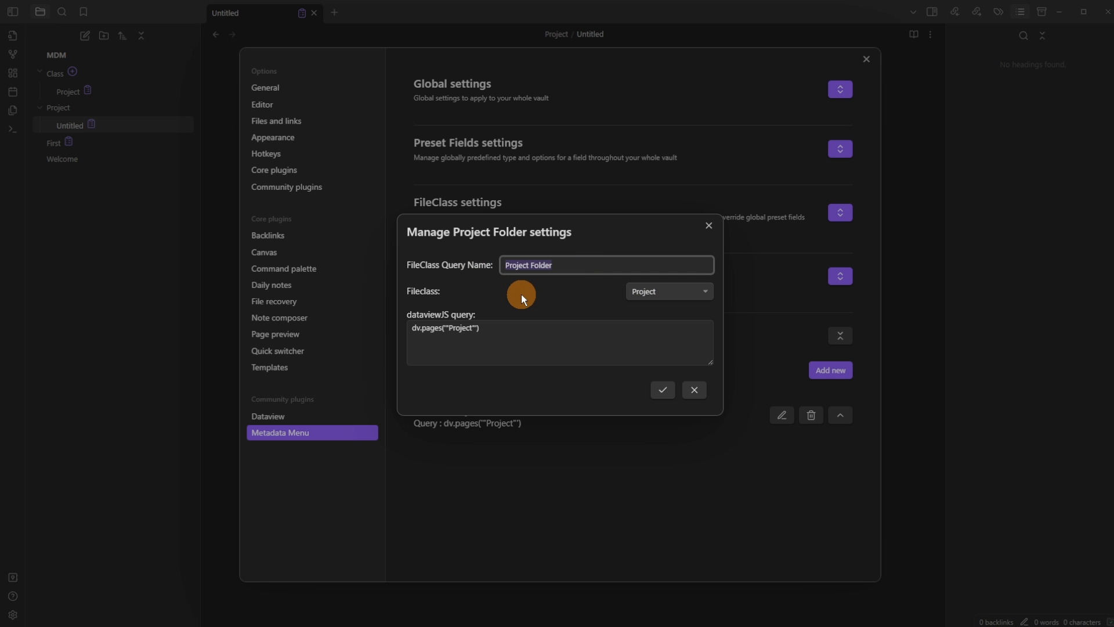
Review the Project Folder query's name, fileClass and dataviewJS query in its settings
left_click(524, 265)
left_click(503, 295)
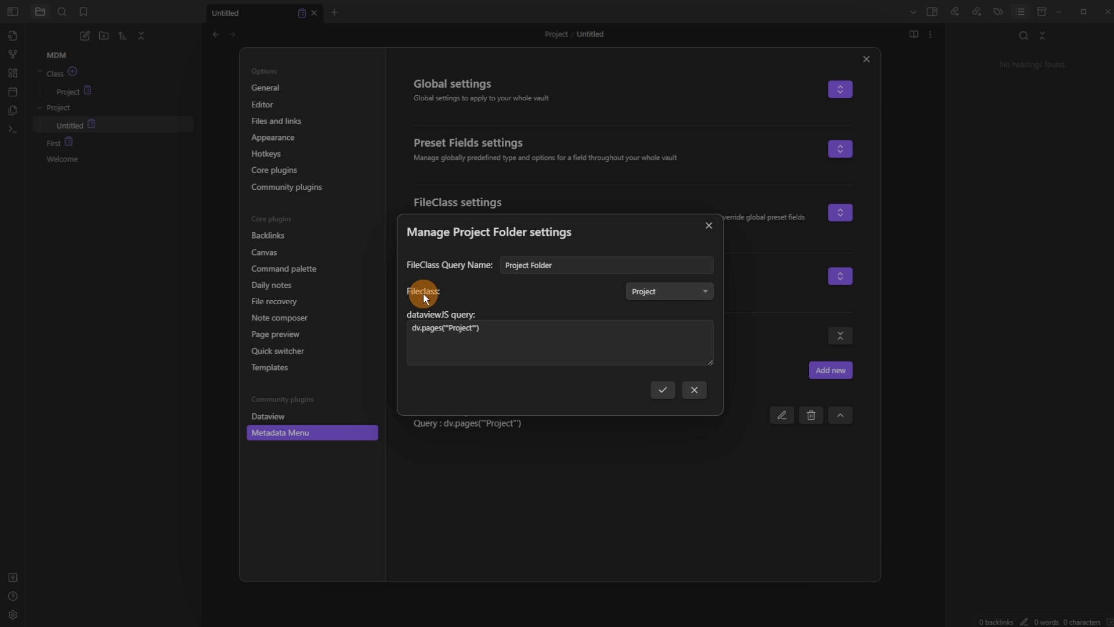
left_click(514, 338)
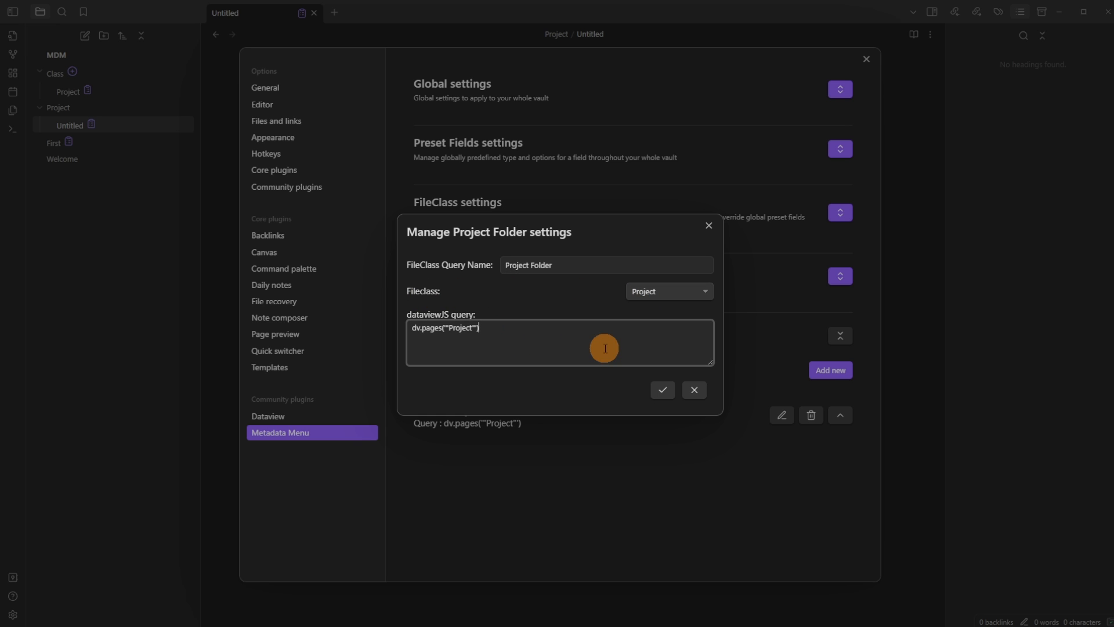
left_click(430, 331)
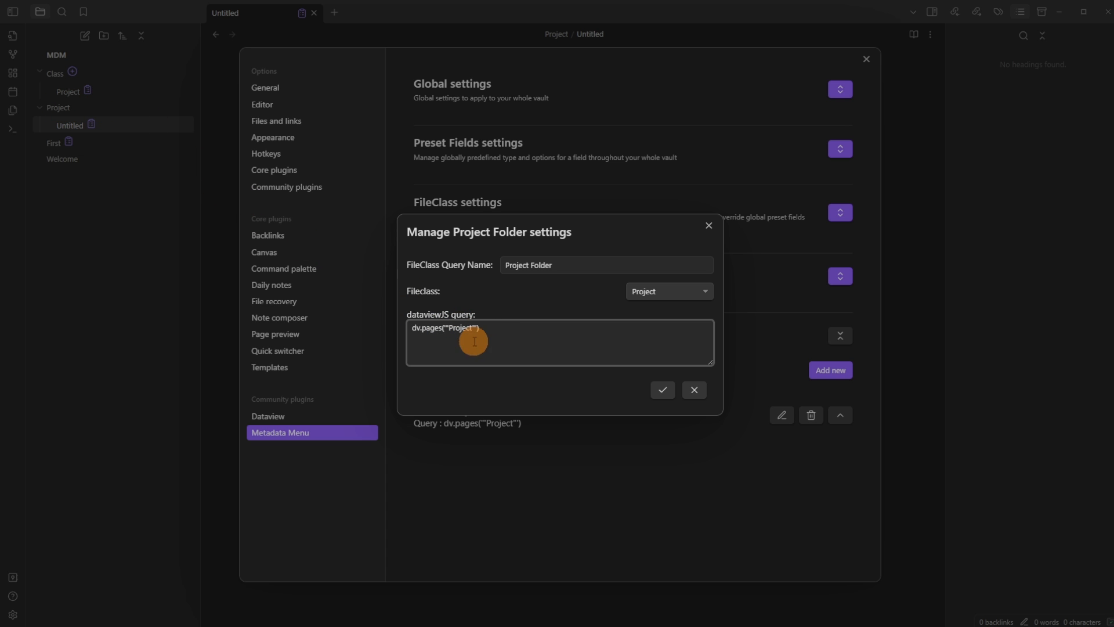
Delete the Project Folder fileClass query from the Metadata Menu settings and collapse the query-based settings section
left_click(662, 391)
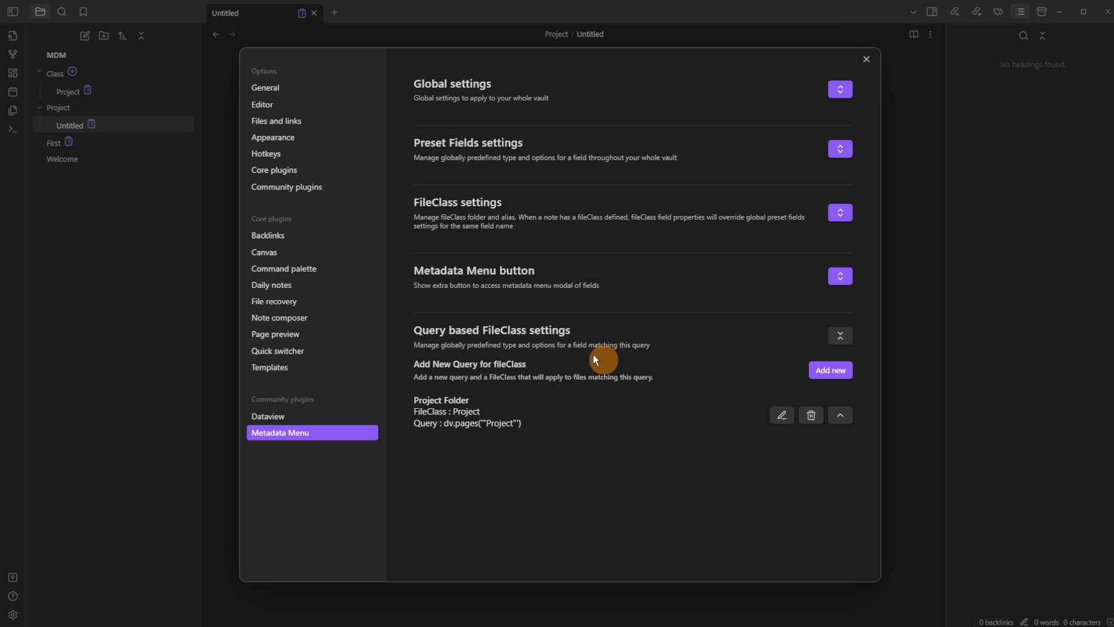
key("Escape")
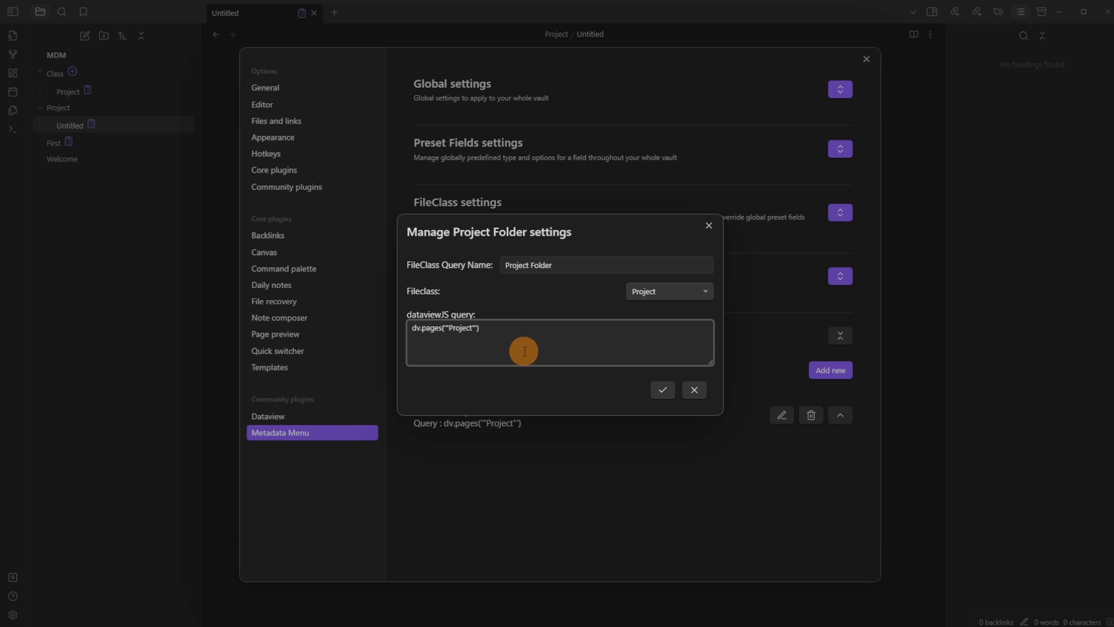
key("Escape")
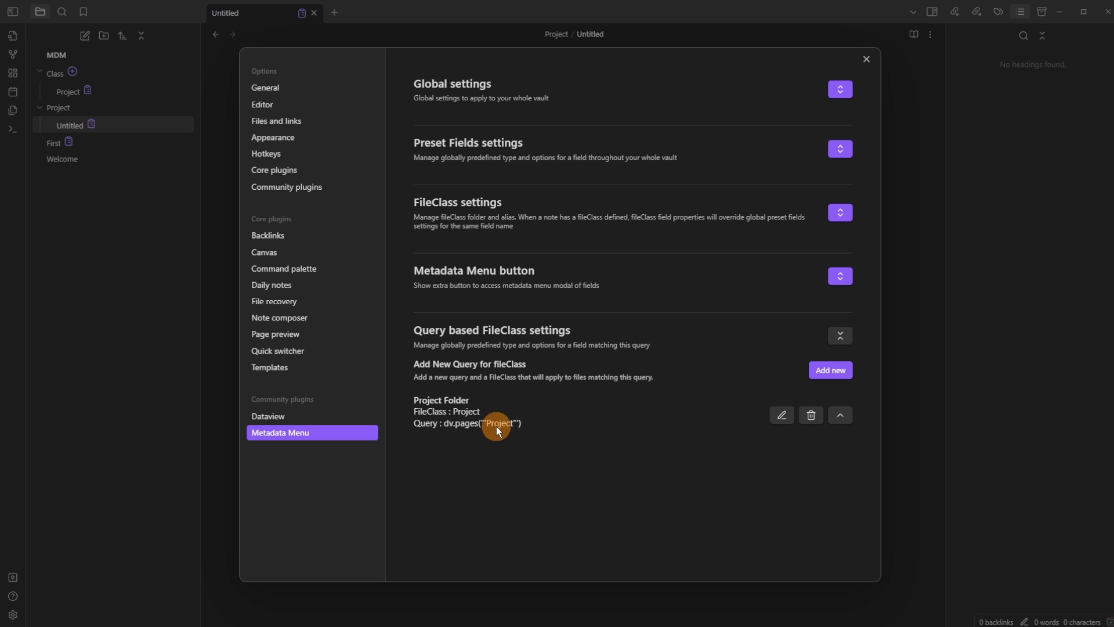
left_click(812, 415)
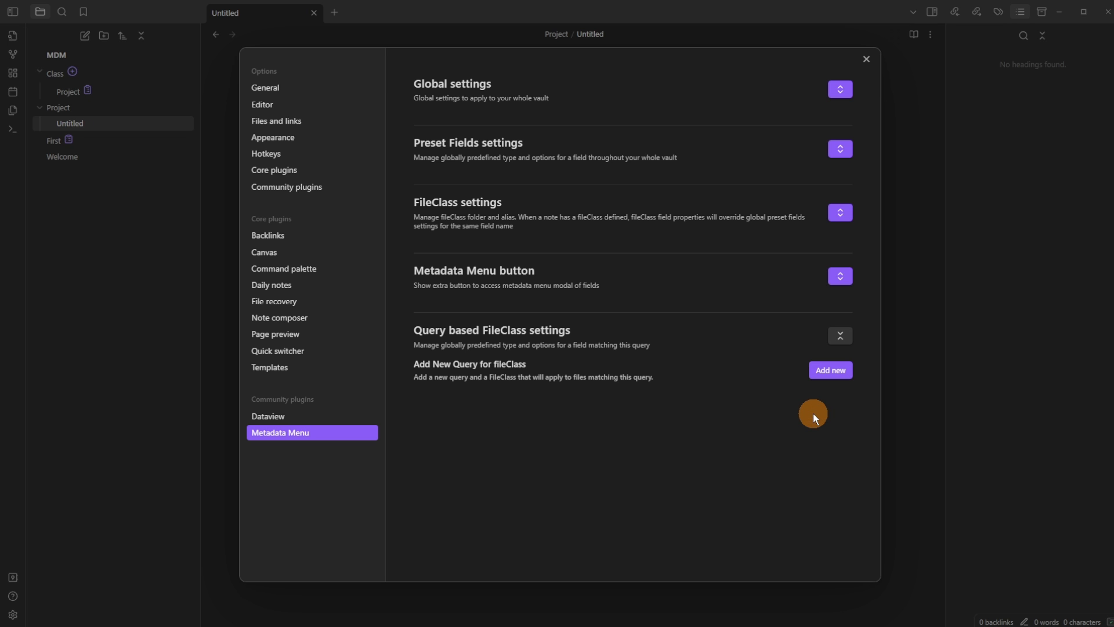
left_click(836, 338)
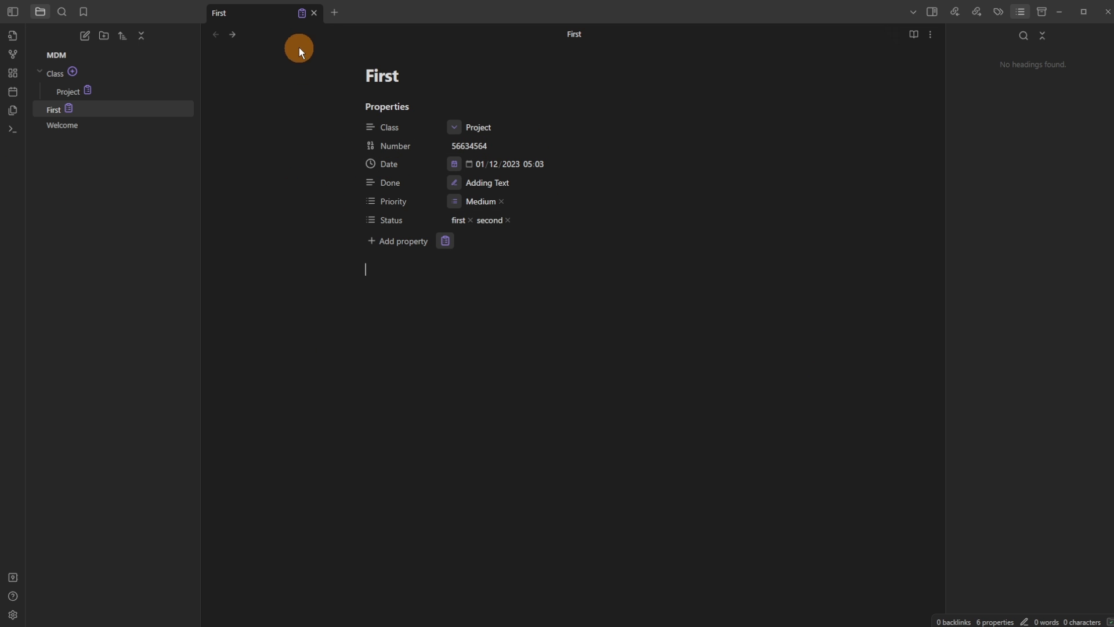
Open the Project fileclass from the First note's fields and show its fileclass fields
left_click(302, 17)
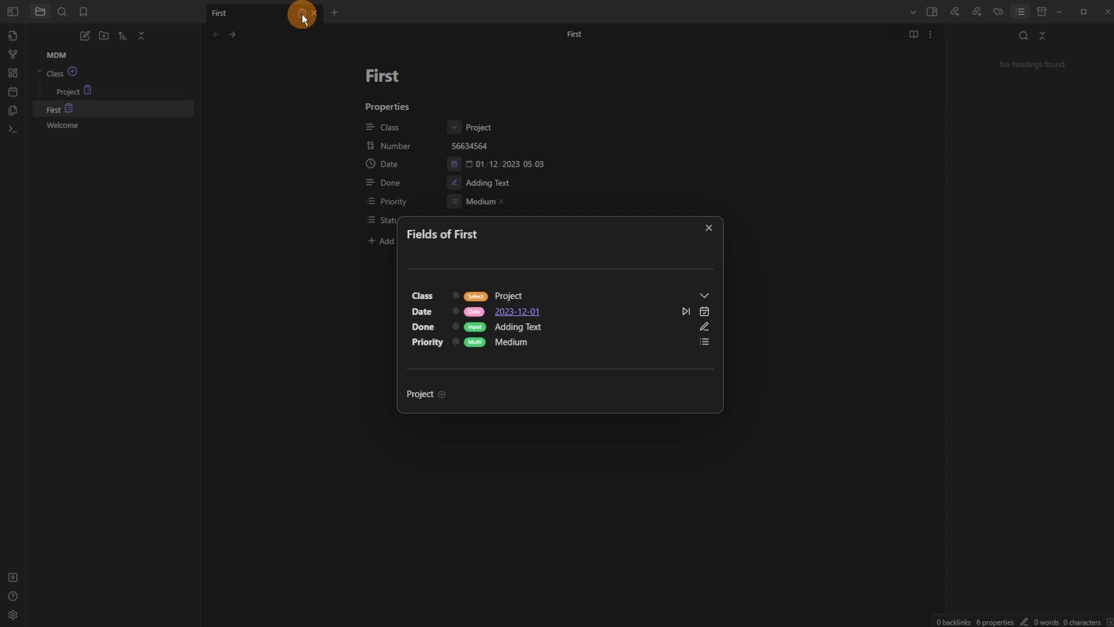
left_click(419, 394)
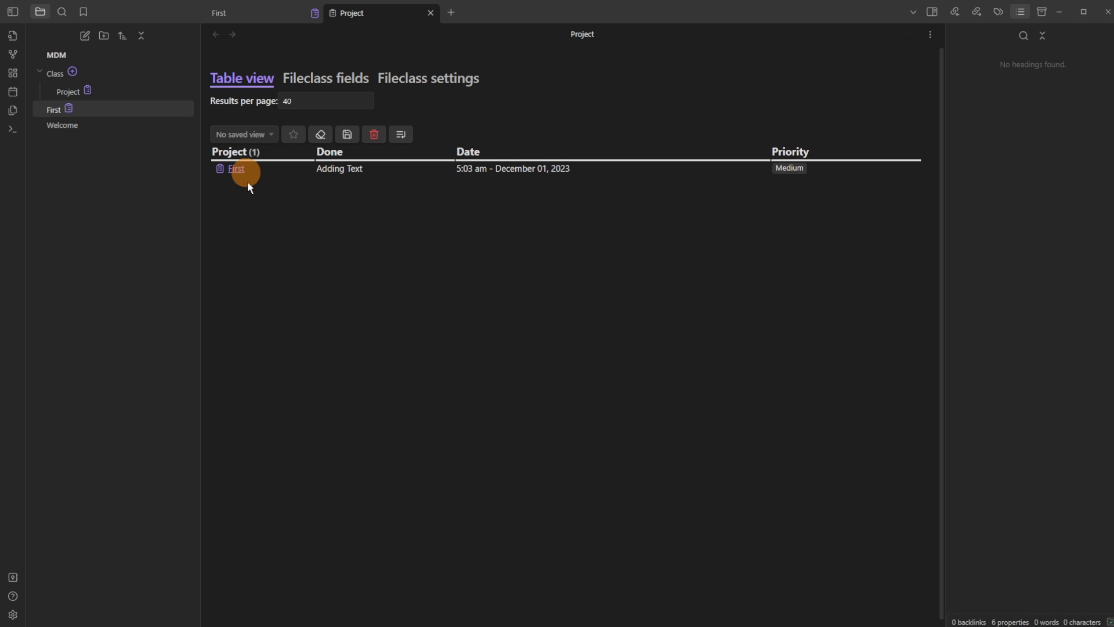
left_click(344, 82)
Examine the field types offered for a new Project fileclass field without adding one
left_click(222, 160)
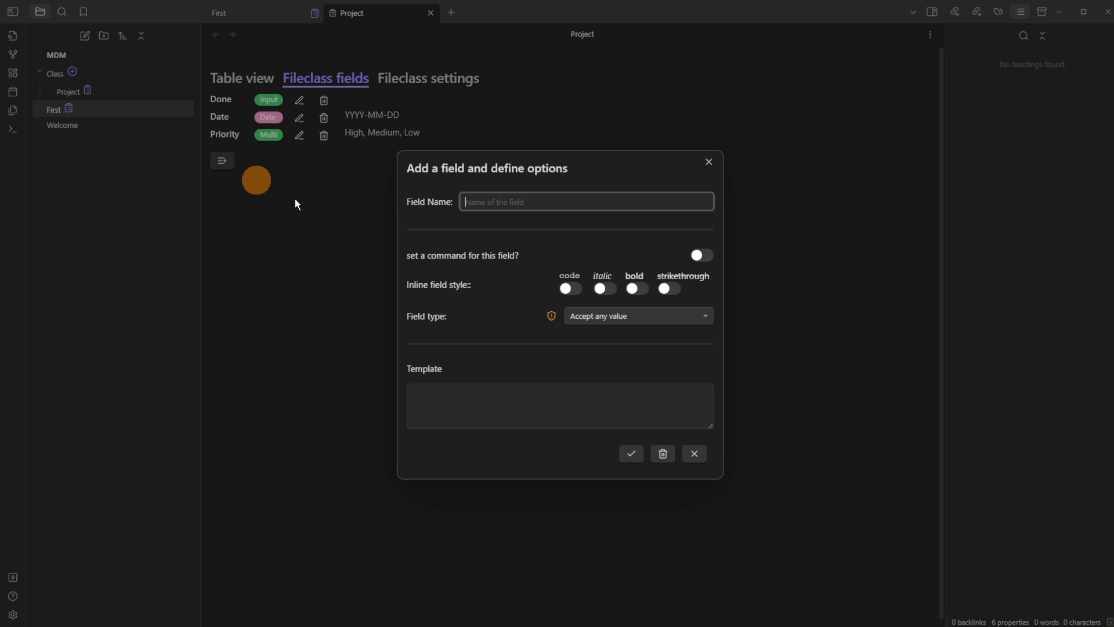
left_click(607, 315)
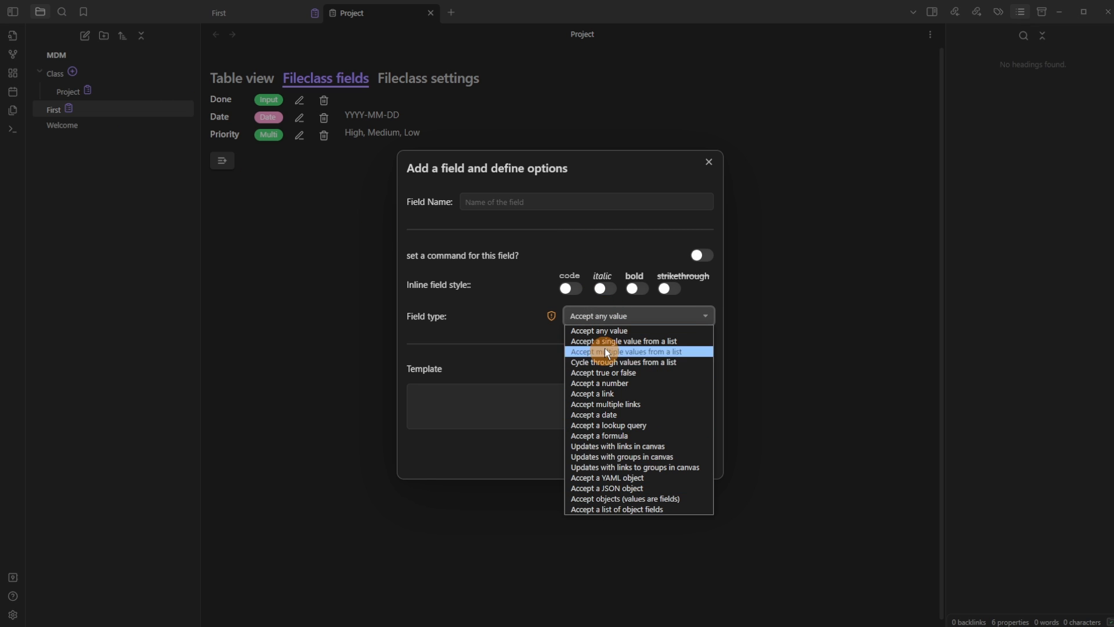
left_click(629, 314)
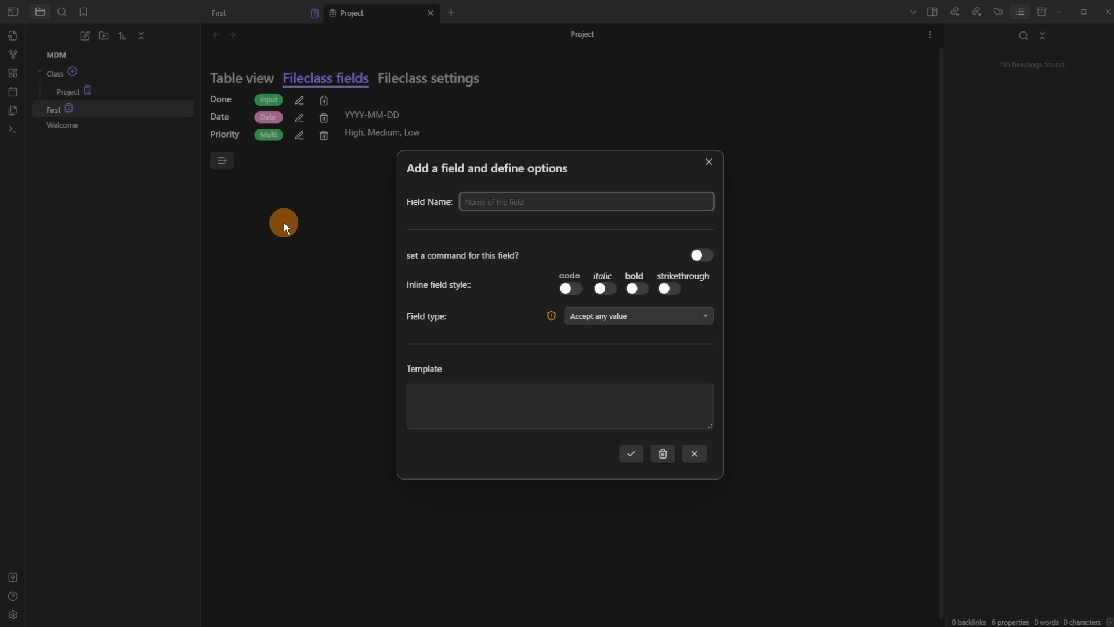
left_click(284, 221)
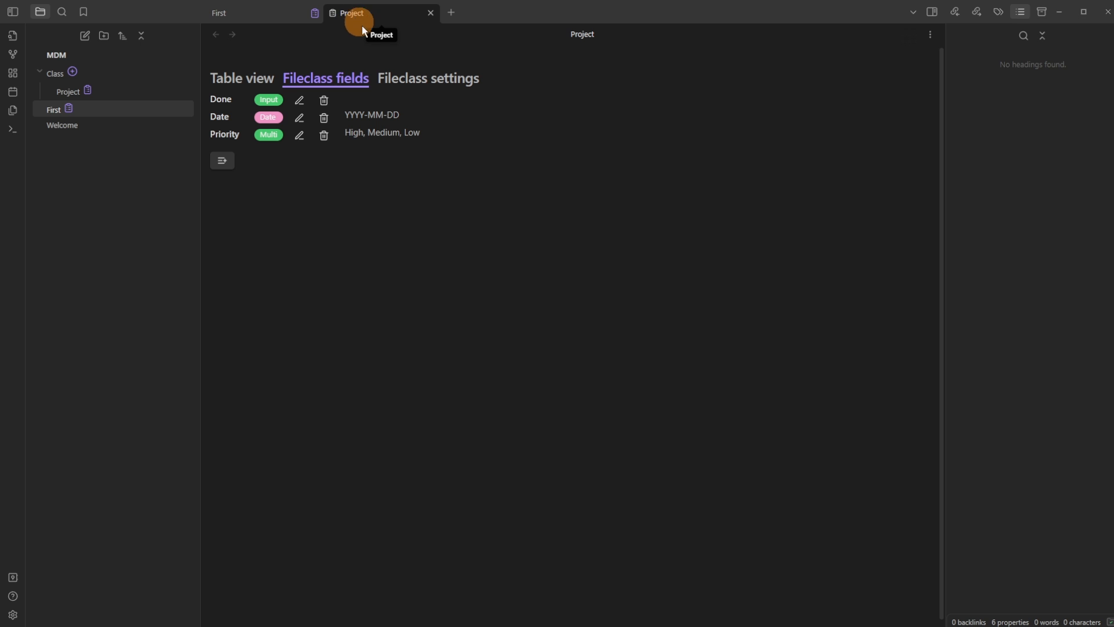
Show the Project fileclass settings side by side with the First note and tag the note with #video
left_click(421, 83)
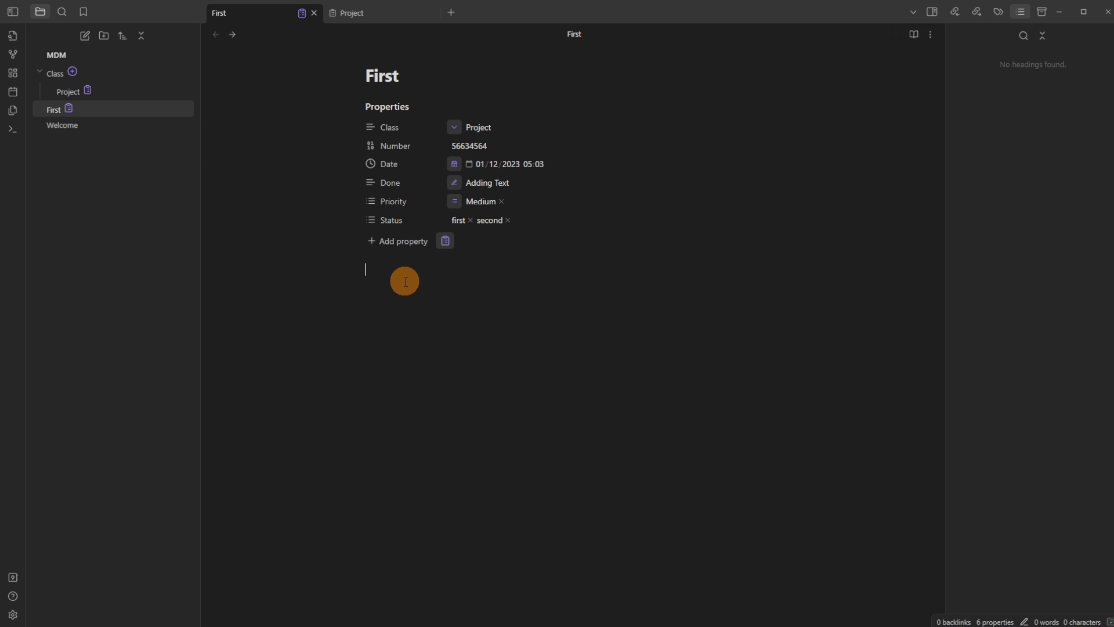
left_click(381, 15)
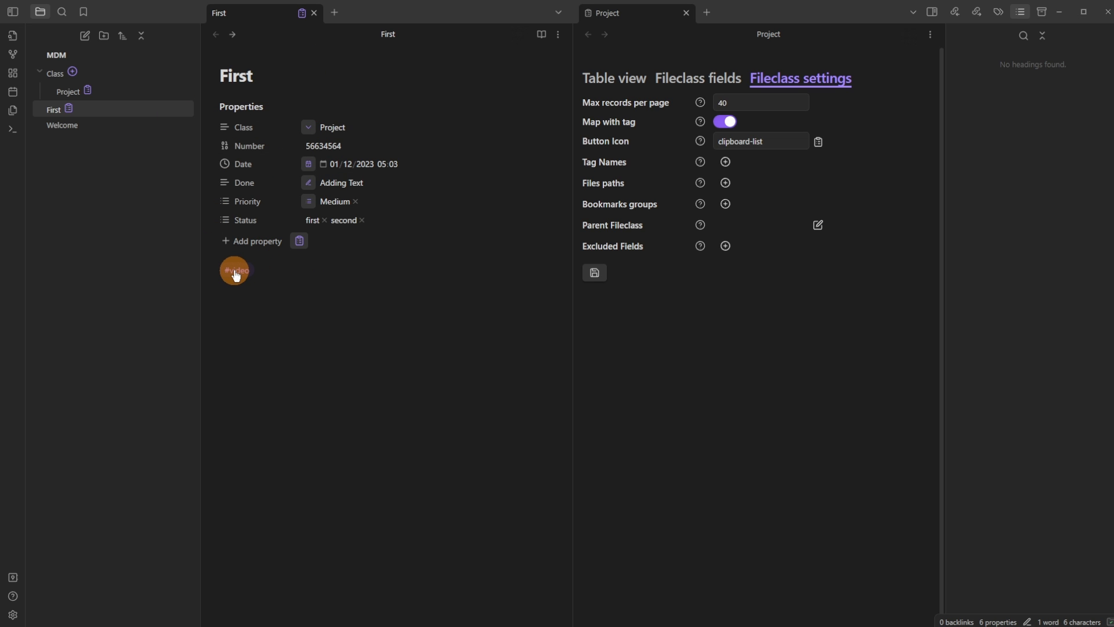
key("Return")
Add video to the Project fileclass's tag names and remove the Class property from the First note
left_click(725, 162)
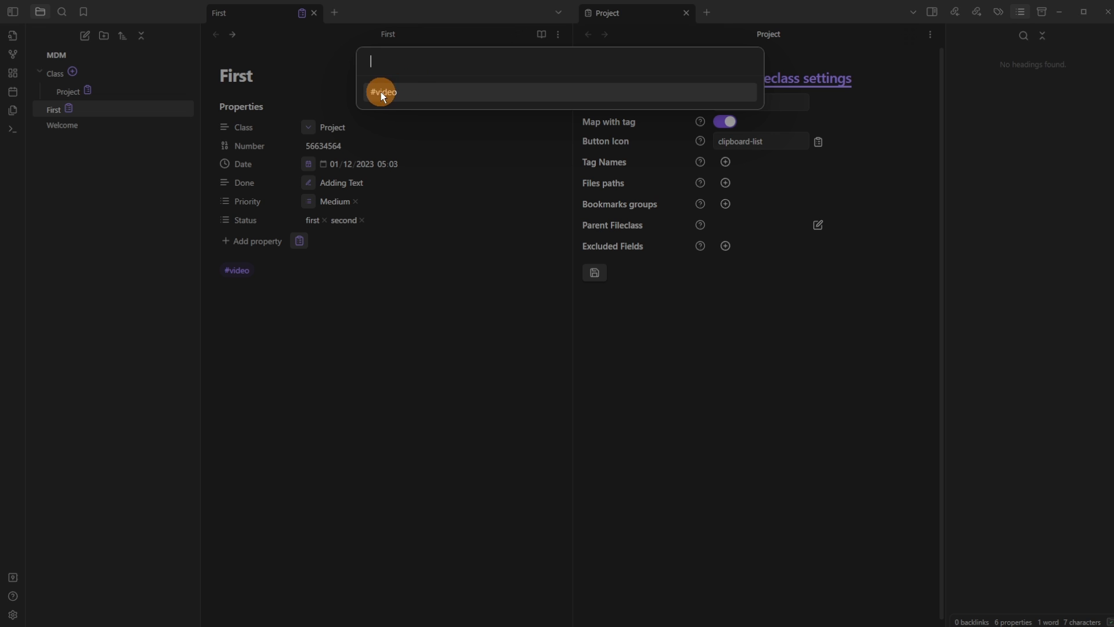
left_click(425, 93)
left_click(224, 126)
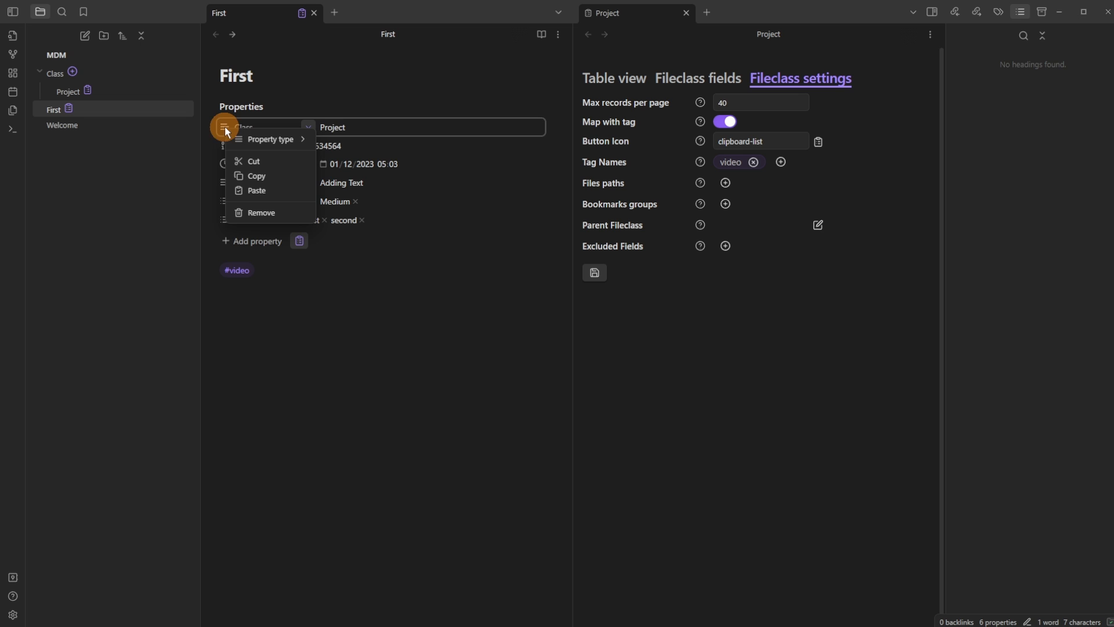
left_click(253, 210)
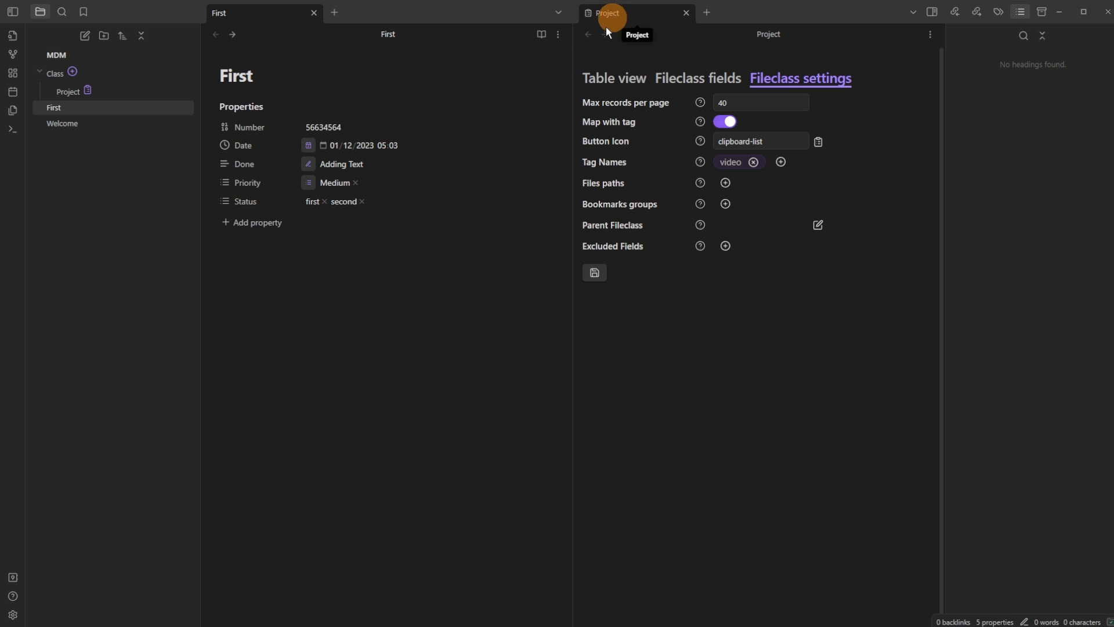
Tag the First note with #article and add article to the Project fileclass's tag names
type("#article")
key("Return")
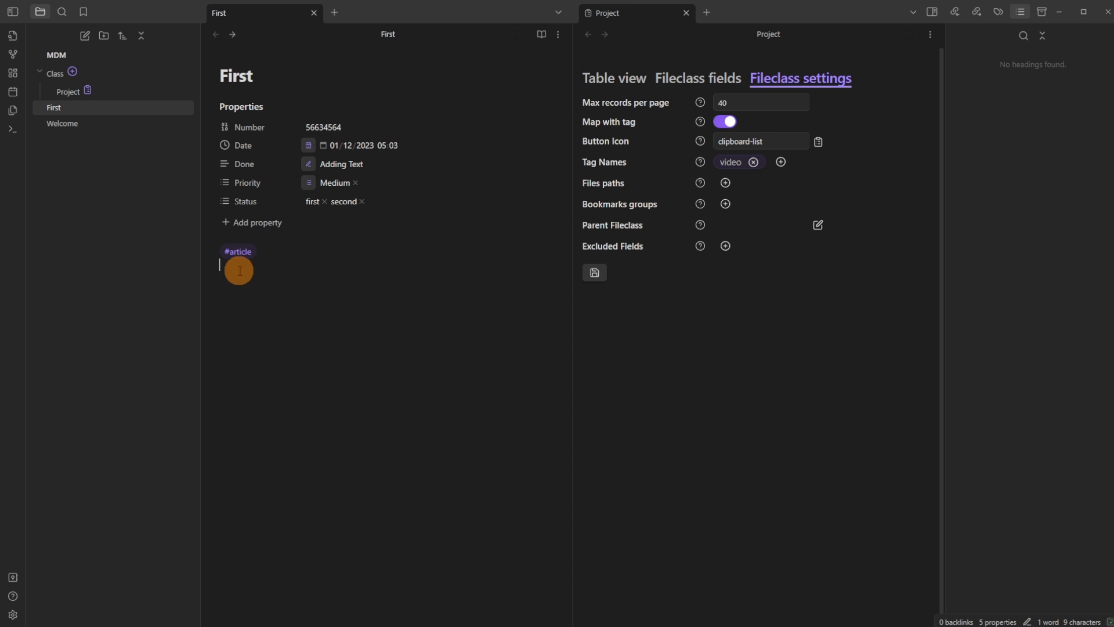
left_click(781, 162)
left_click(422, 93)
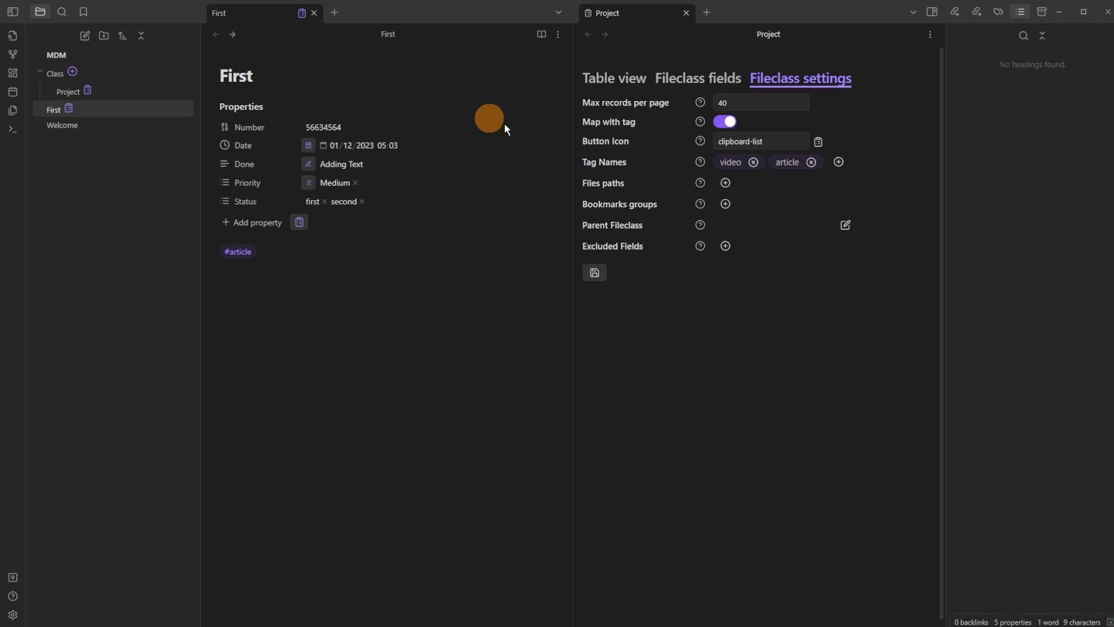
Add a #video tag below #article in the First note
left_click(253, 272)
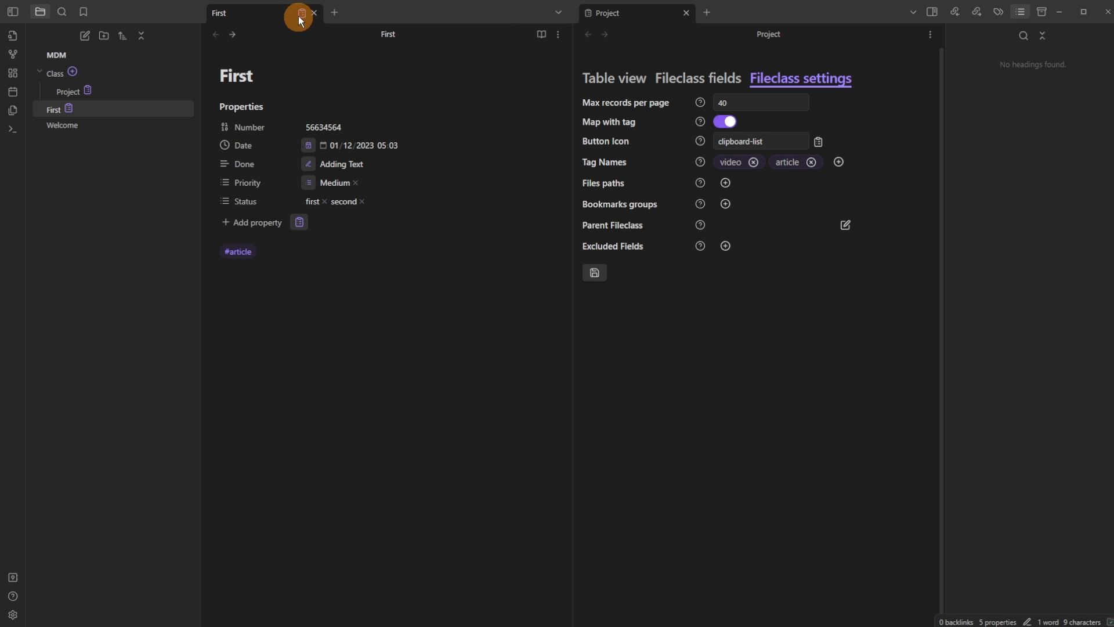
type("#v")
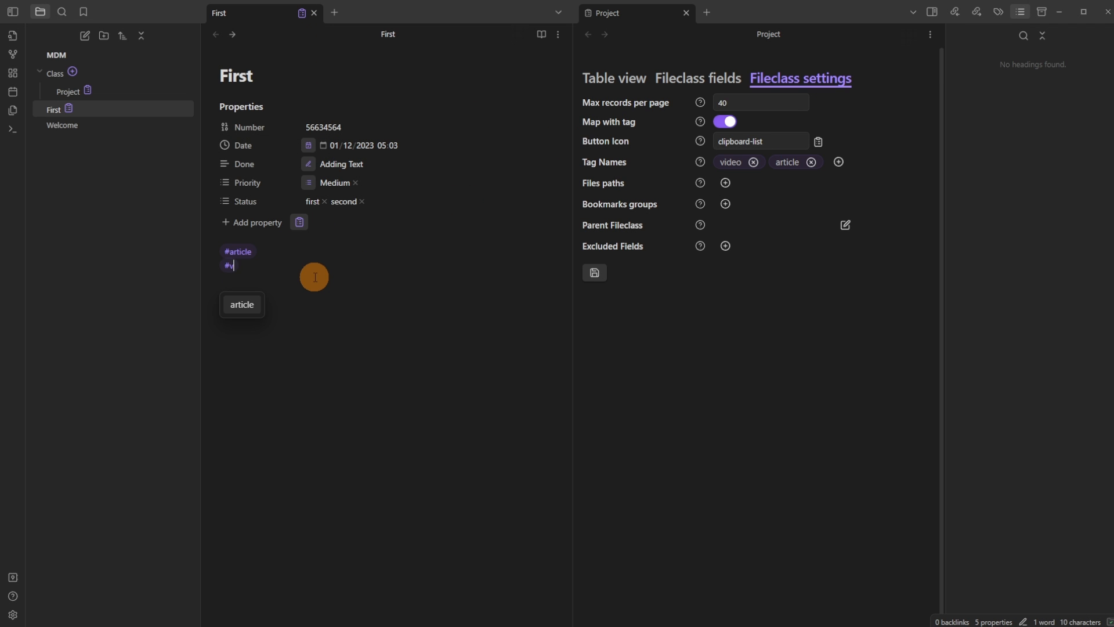
type("ideo")
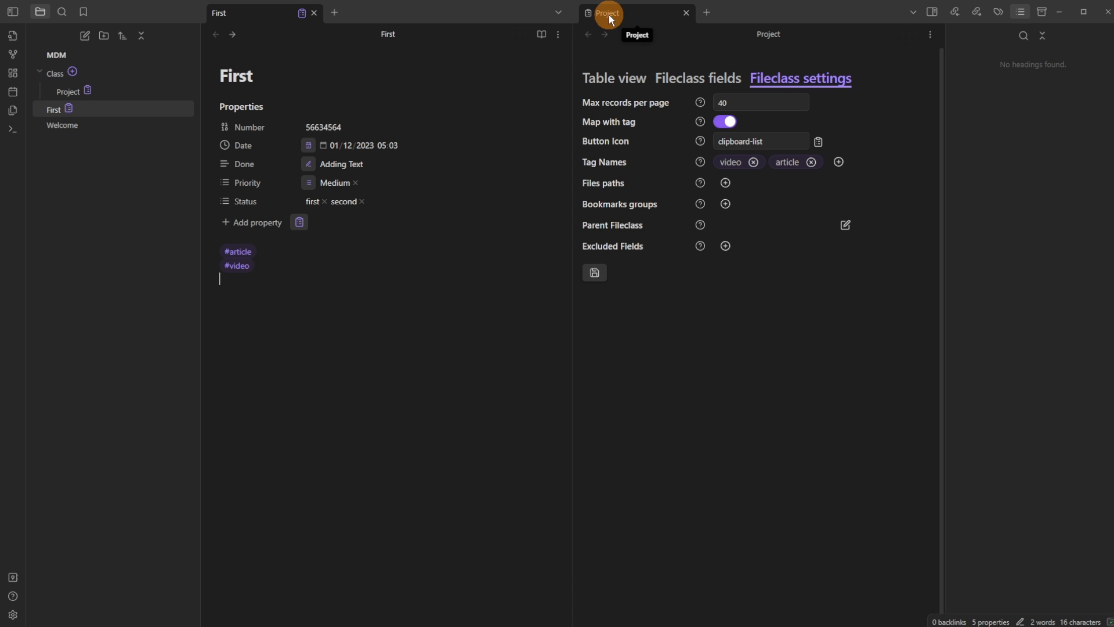
Remove the video and article tag names from the Project fileclass and clear both tags from the First note
left_click(753, 161)
left_click(753, 162)
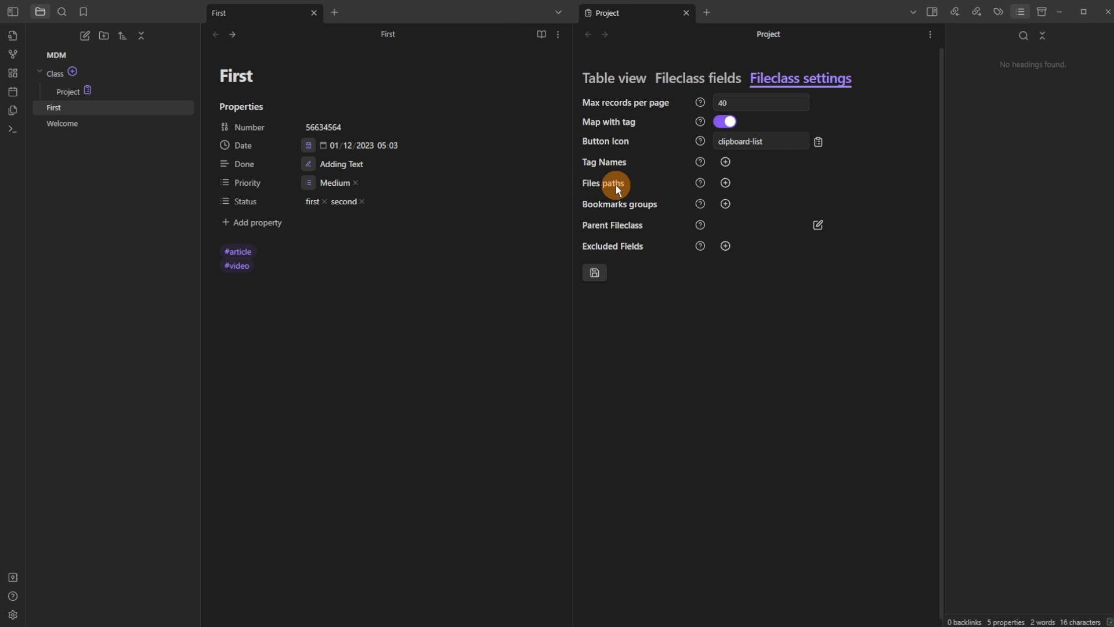
left_click(615, 186)
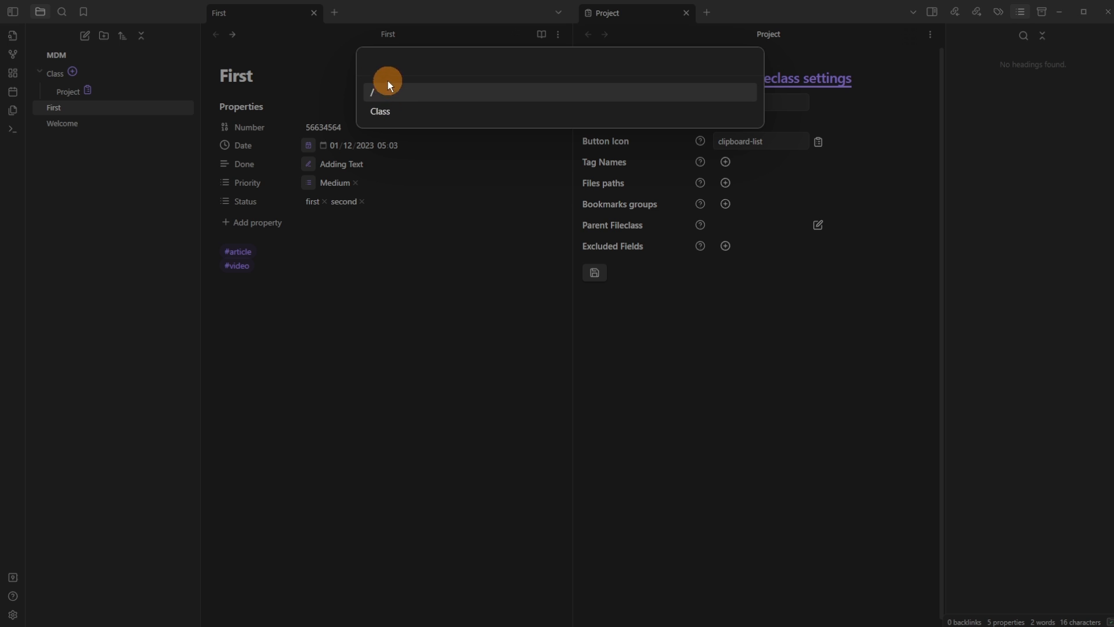
left_click(308, 273)
key("ctrl+BackSpace")
key("ctrl+BackSpace")
key("ctrl+BackSpace")
key("ctrl+BackSpace")
key("ctrl+BackSpace")
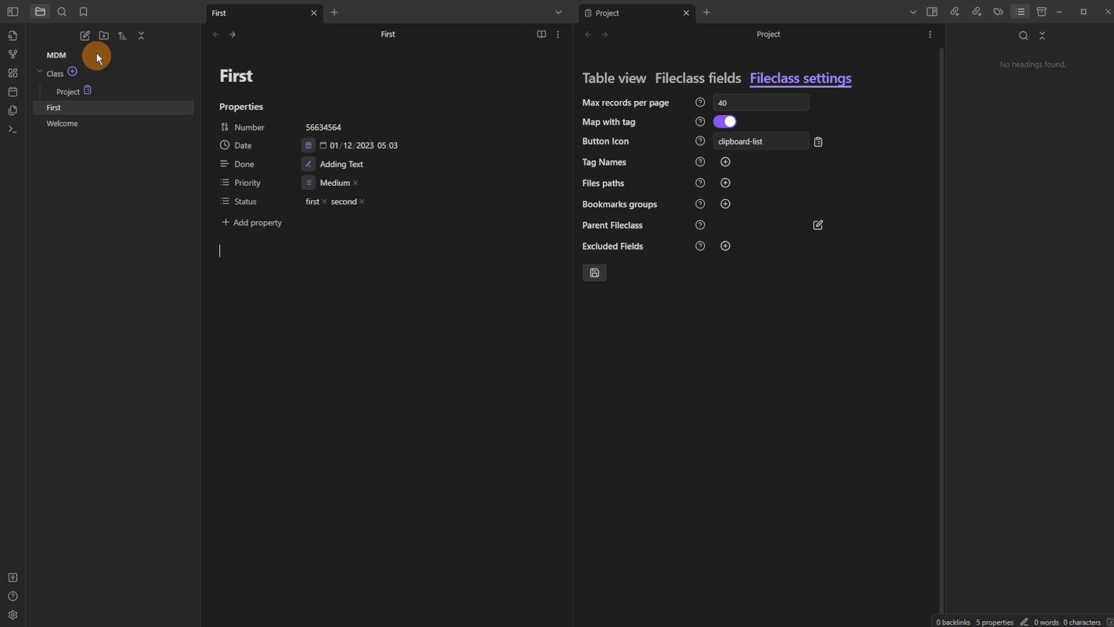
Create a vault folder named Project and add it to the Project fileclass's Files paths
left_click(104, 36)
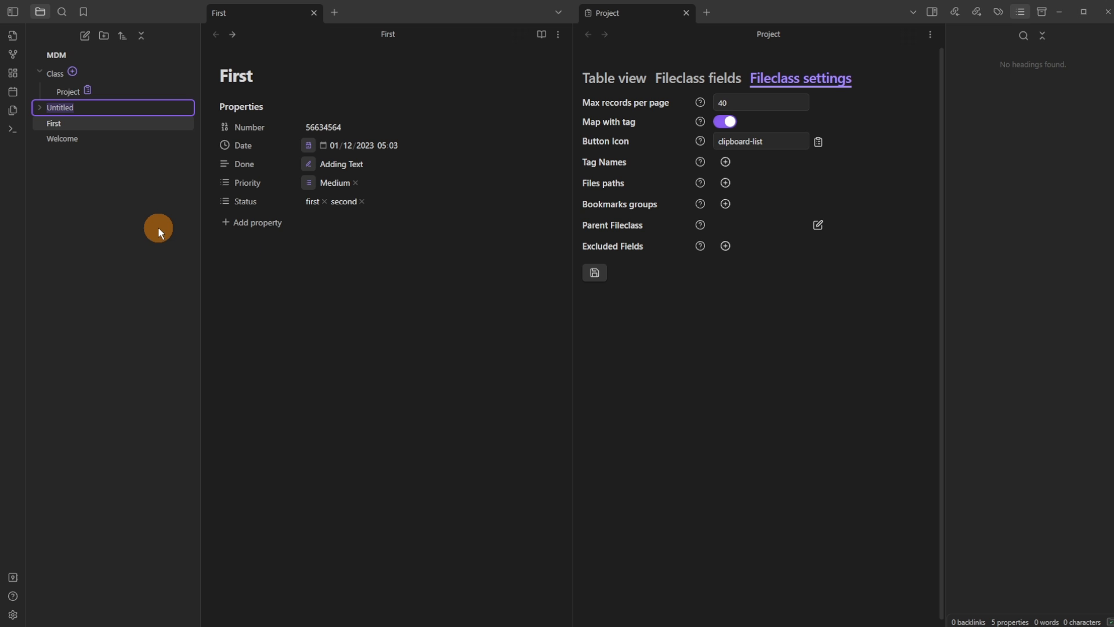
type("Project")
key("Return")
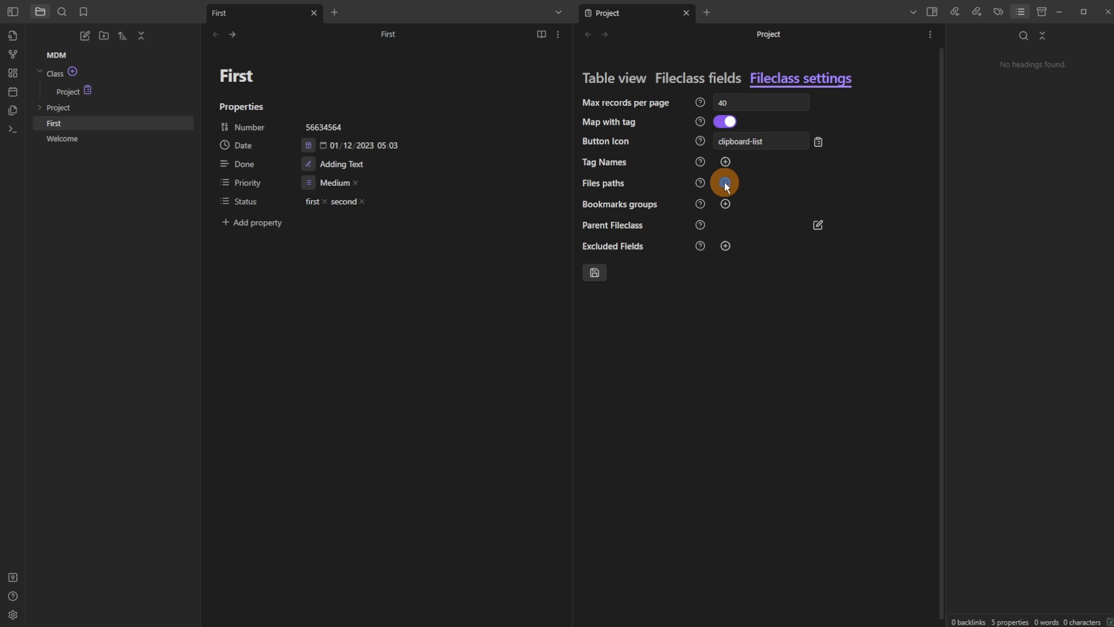
left_click(726, 183)
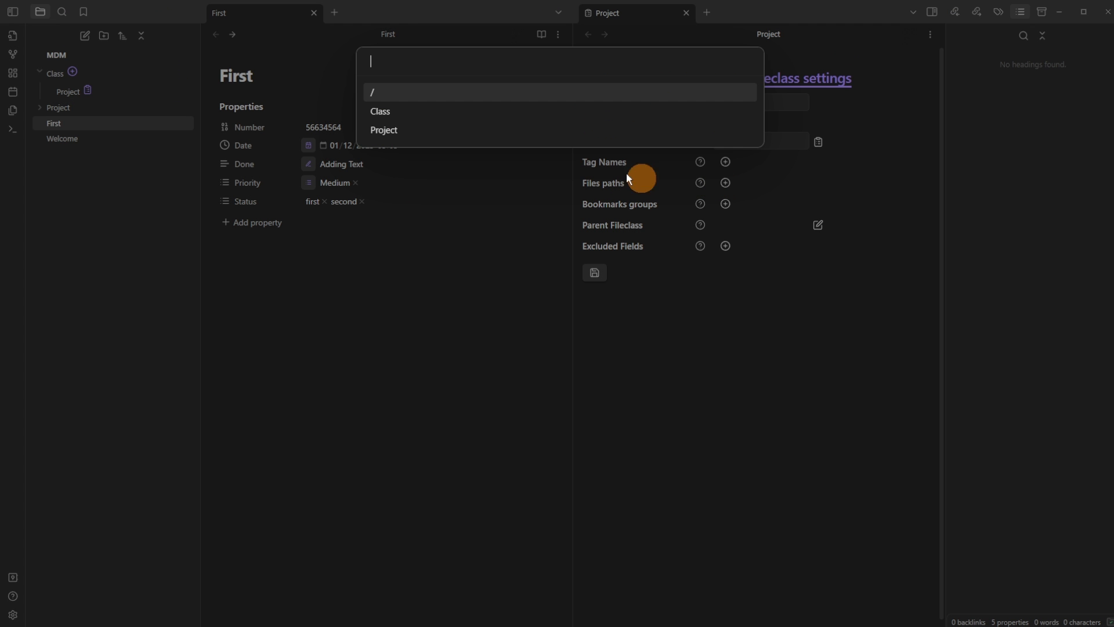
left_click(453, 129)
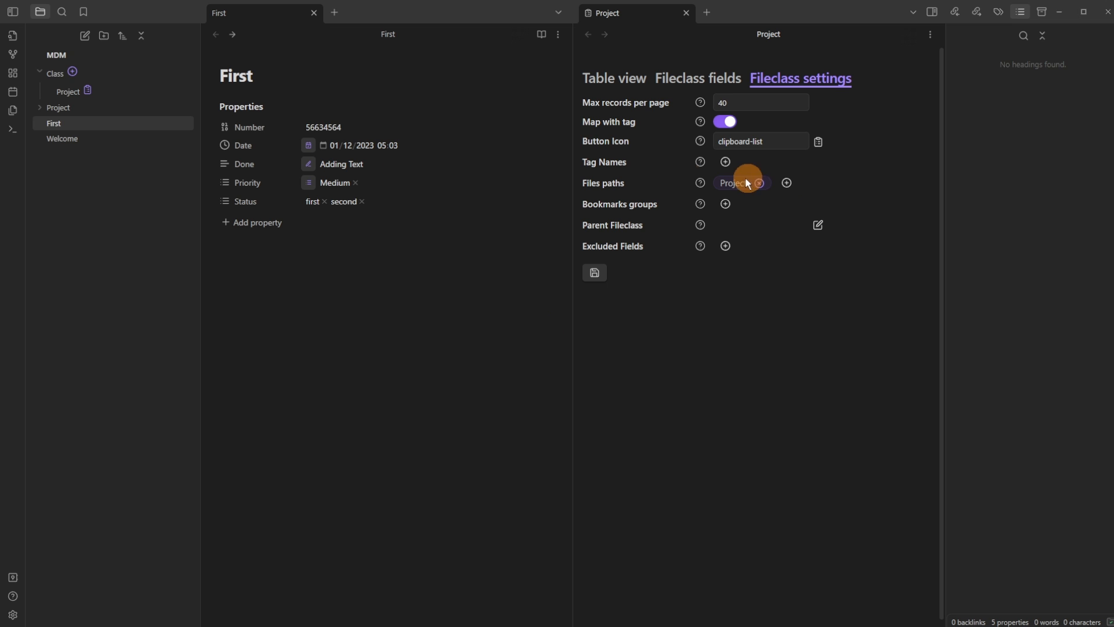
Move the First note into the Project folder and check the fields the note receives
left_click(344, 295)
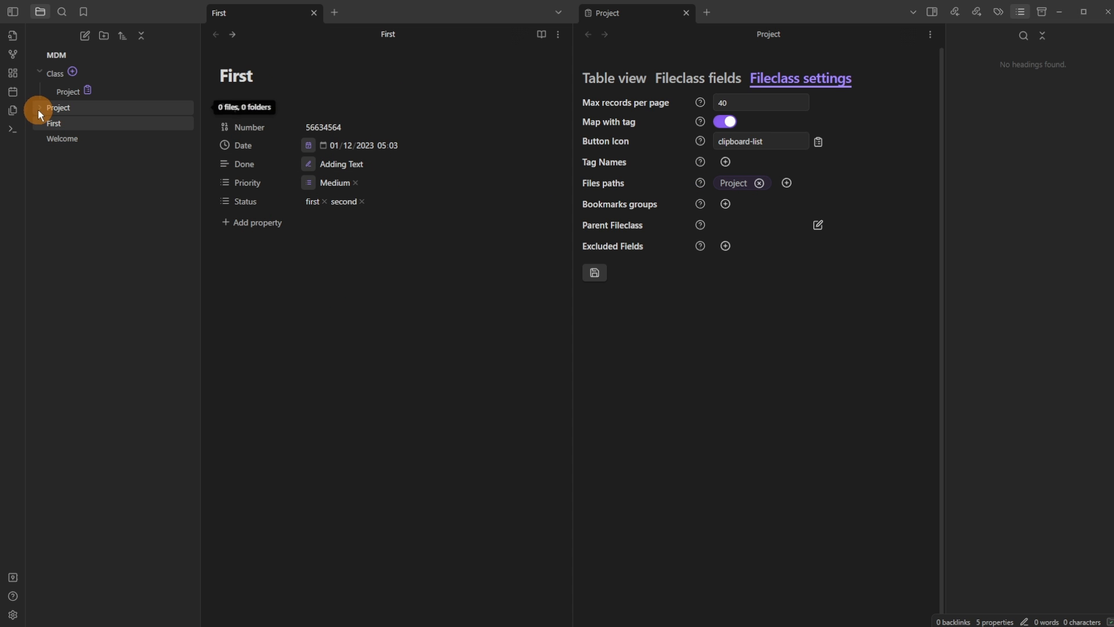
left_click_drag(57, 121, 65, 107)
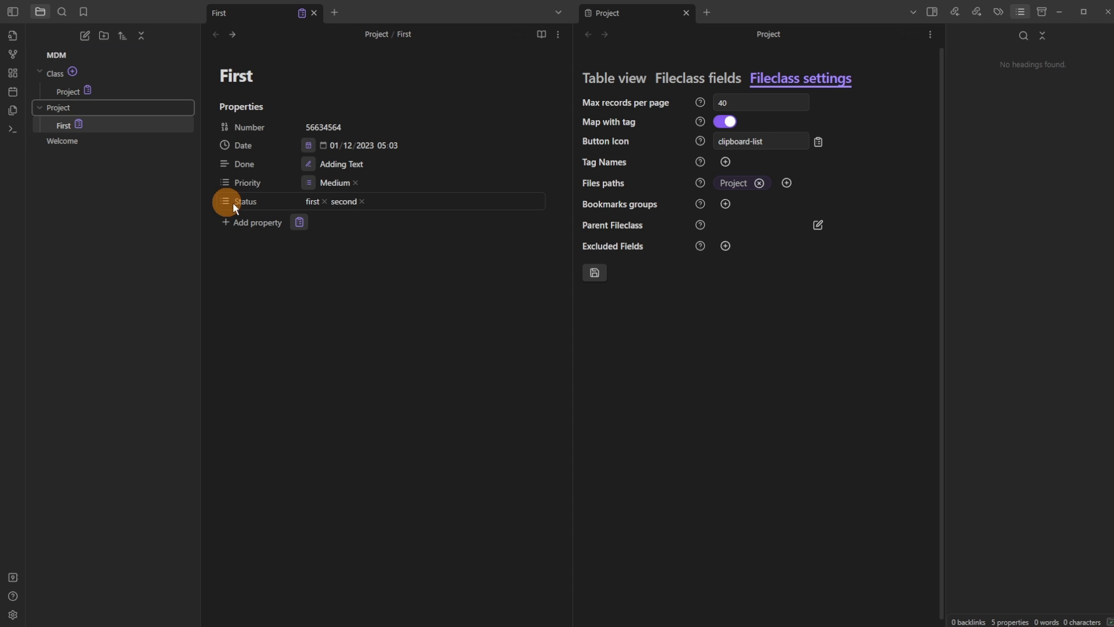
left_click(302, 13)
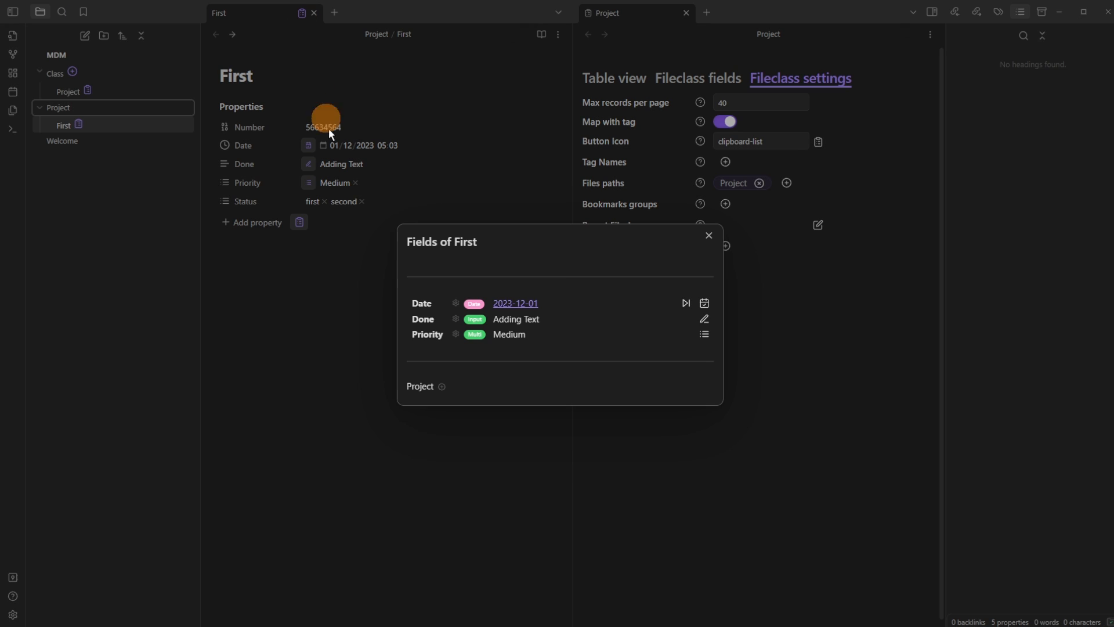
left_click(319, 274)
Check which folders are offered for another Files paths entry in the Project fileclass
left_click(787, 183)
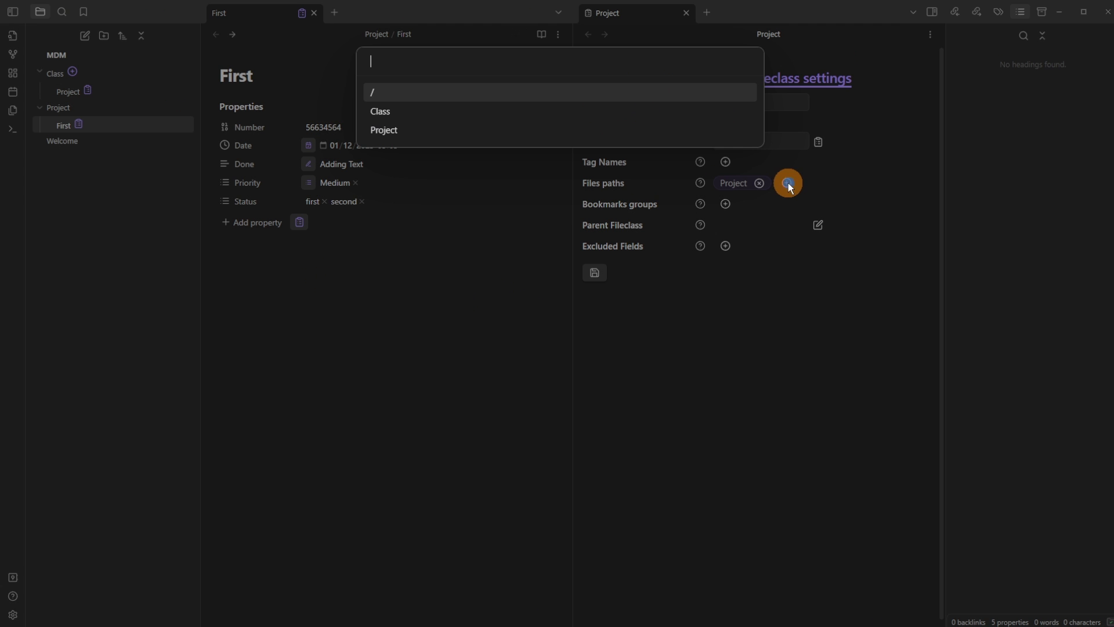
left_click(468, 124)
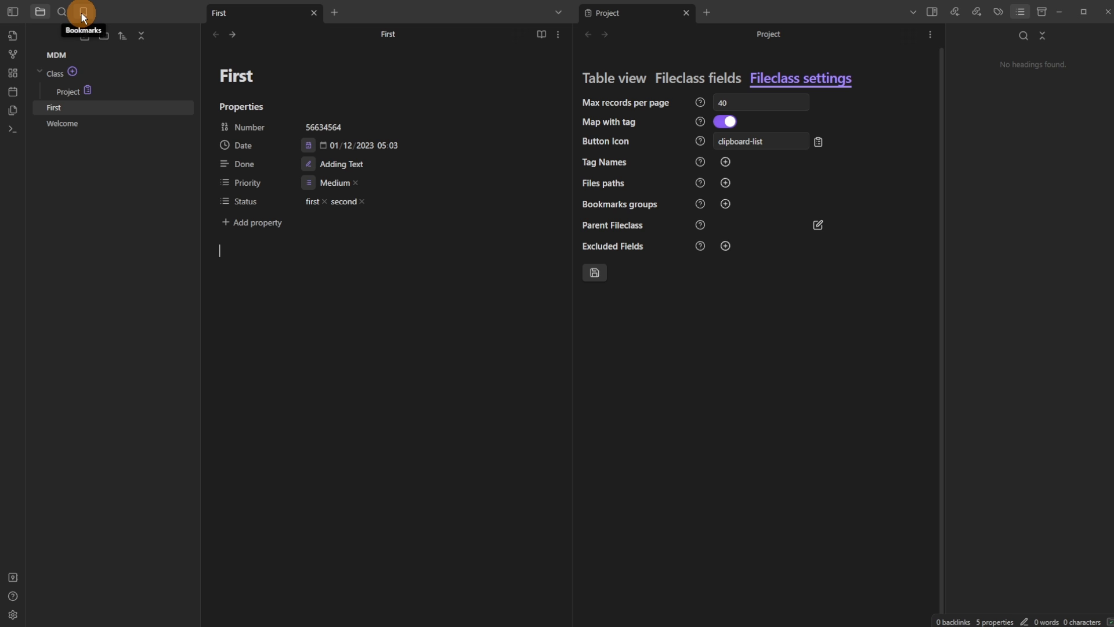
Dock the bookmarks pane below the file list and bookmark the First note without a group
left_click_drag(82, 13, 113, 503)
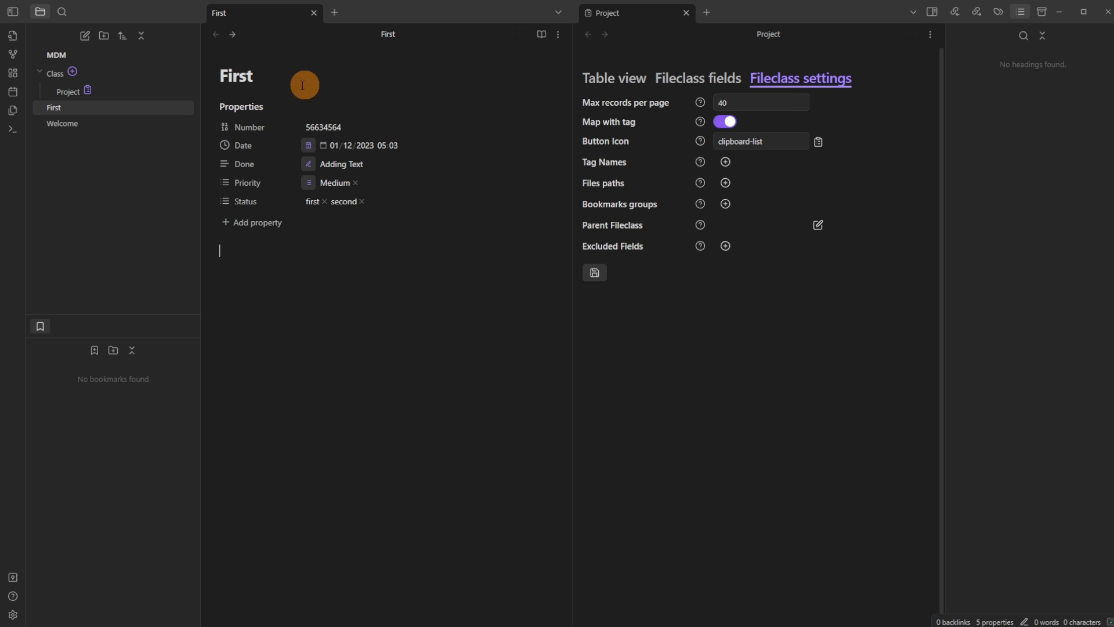
left_click(559, 35)
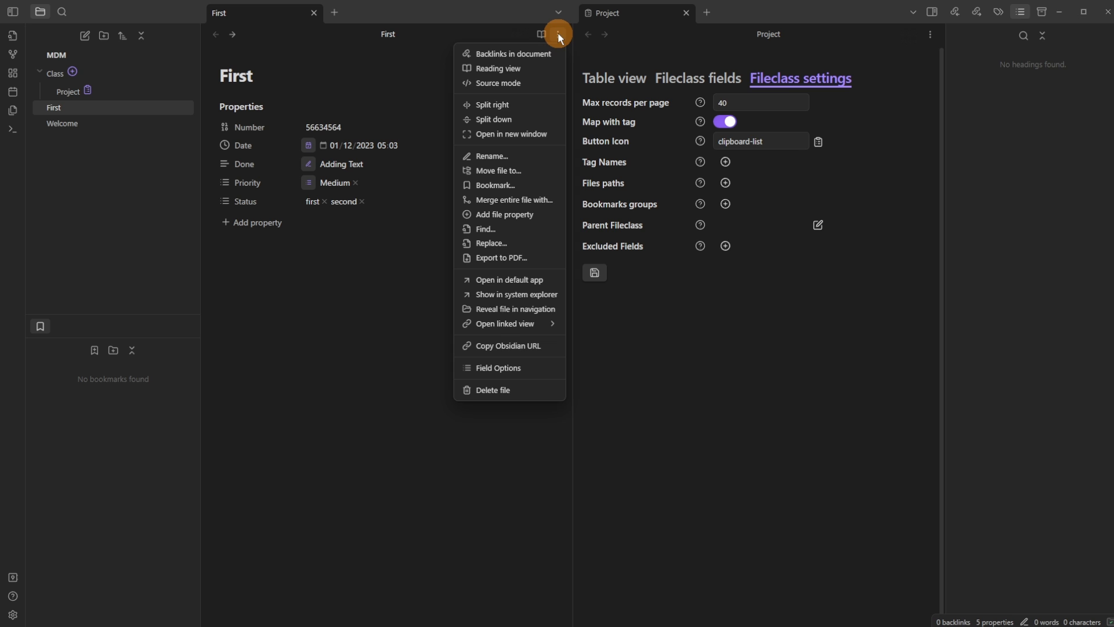
left_click(492, 189)
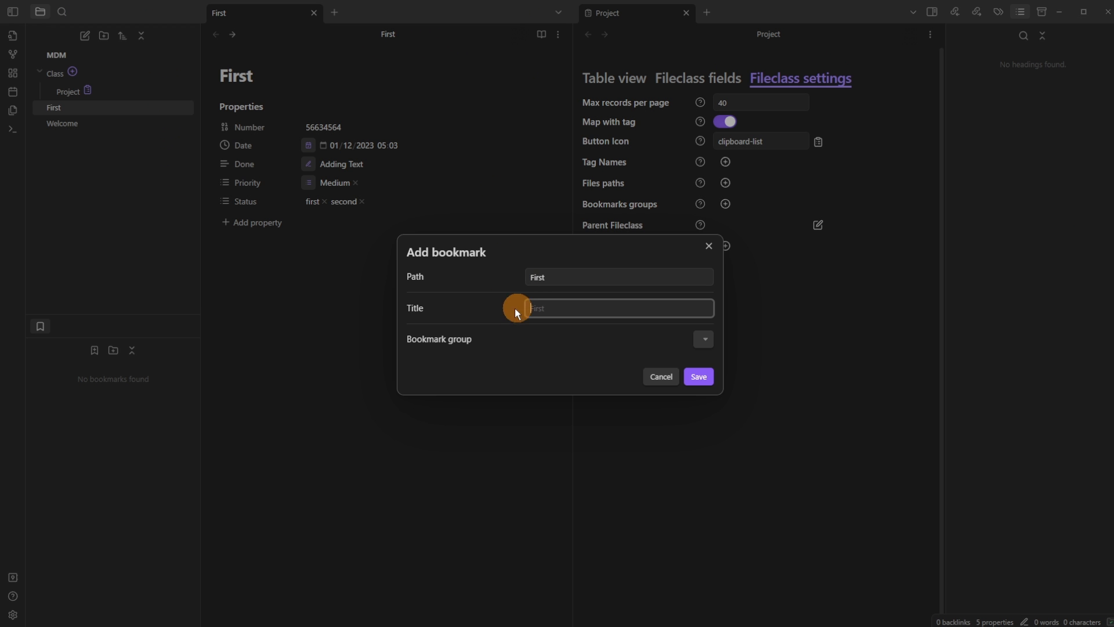
left_click(699, 376)
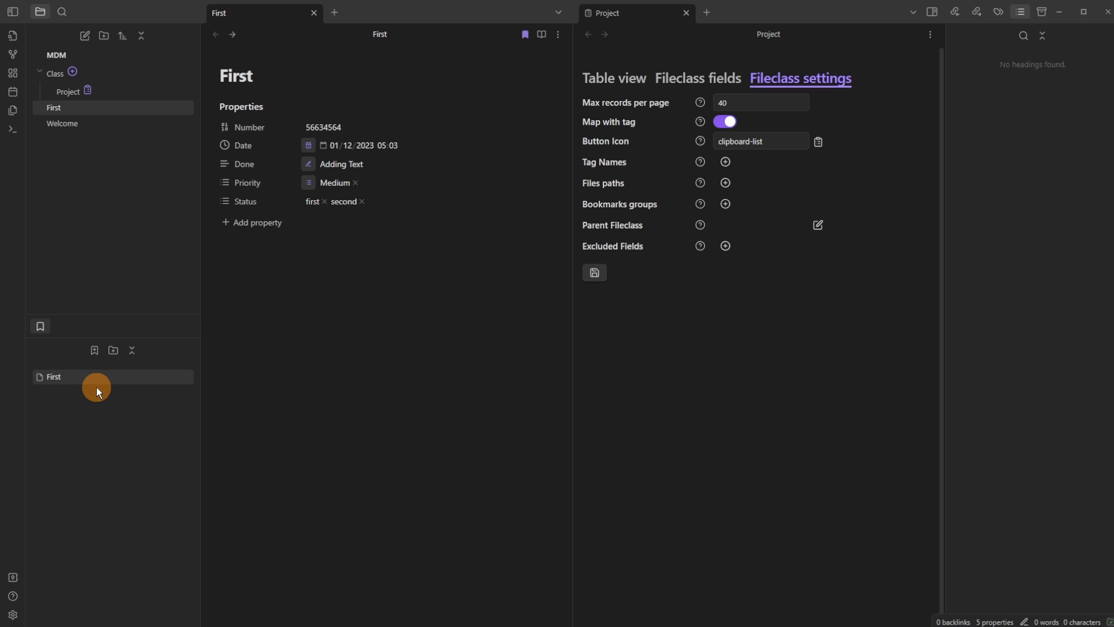
Create a bookmark group named Active Project and move the First bookmark into it
left_click(114, 352)
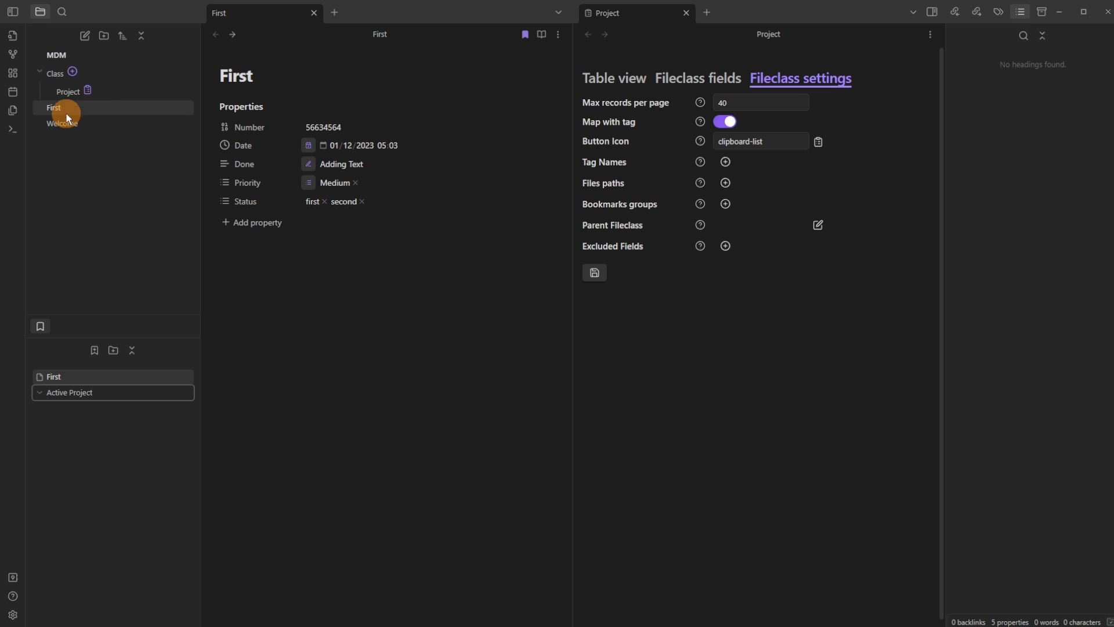
left_click_drag(64, 377, 81, 391)
left_click(40, 377)
left_click(40, 377)
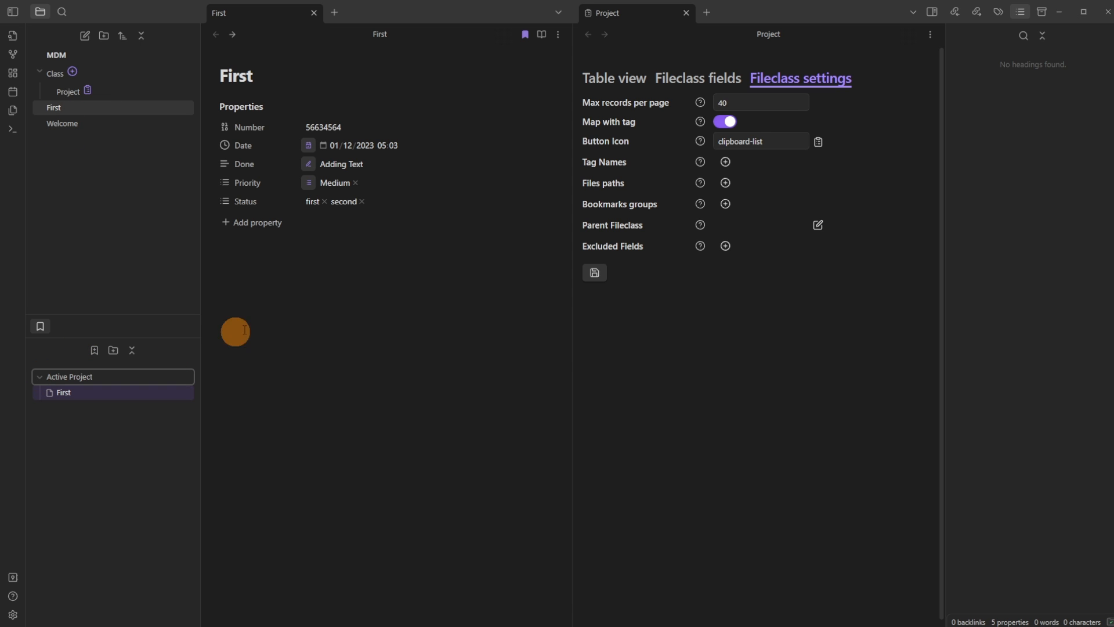
Add the Active Project group to the Project fileclass's Bookmarks groups
left_click(725, 206)
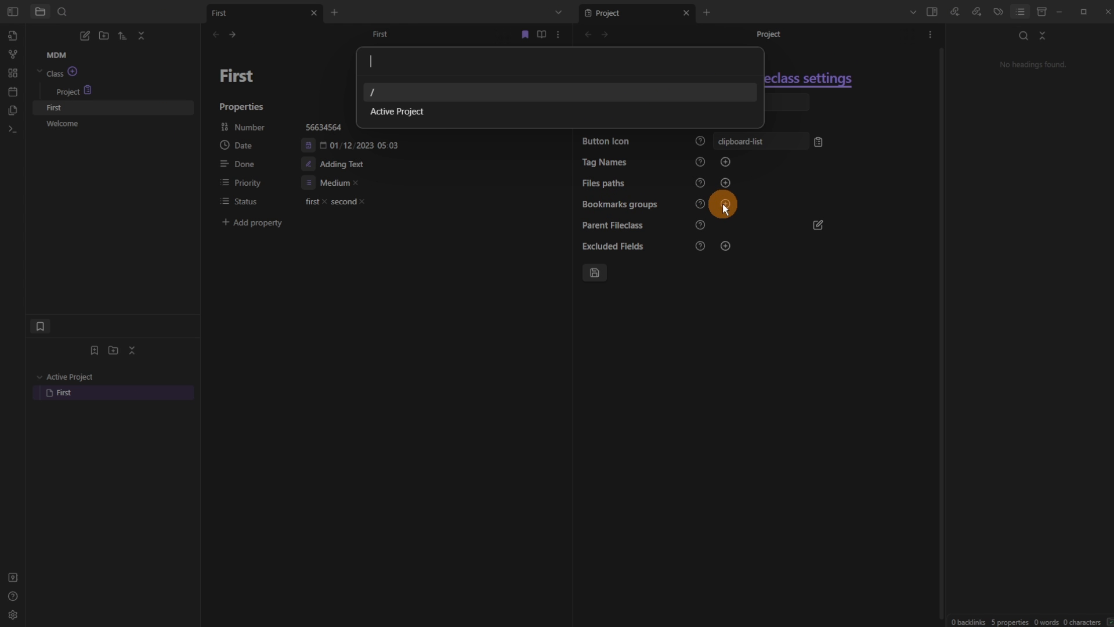
left_click(429, 111)
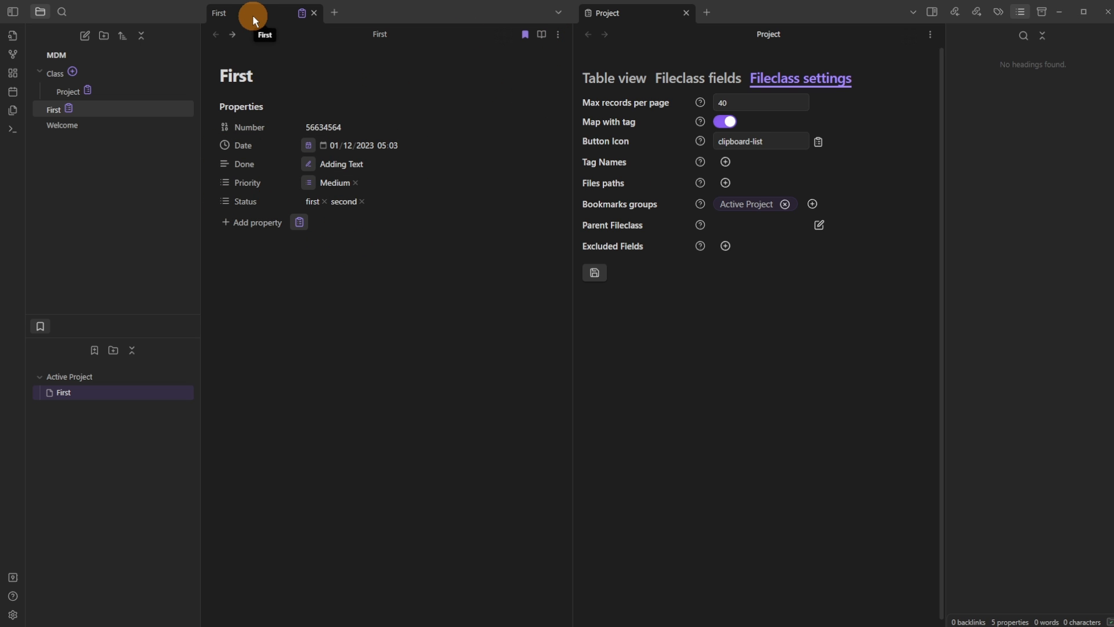
Remove the First note's bookmark and bookmark the note again in the Active Project group
left_click(525, 36)
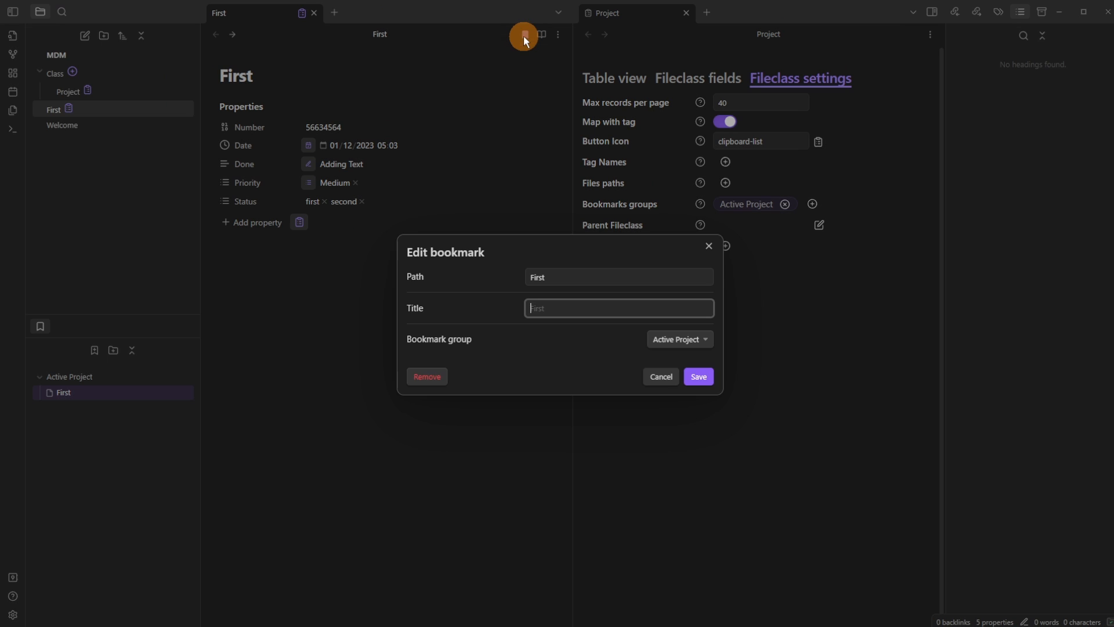
left_click(423, 377)
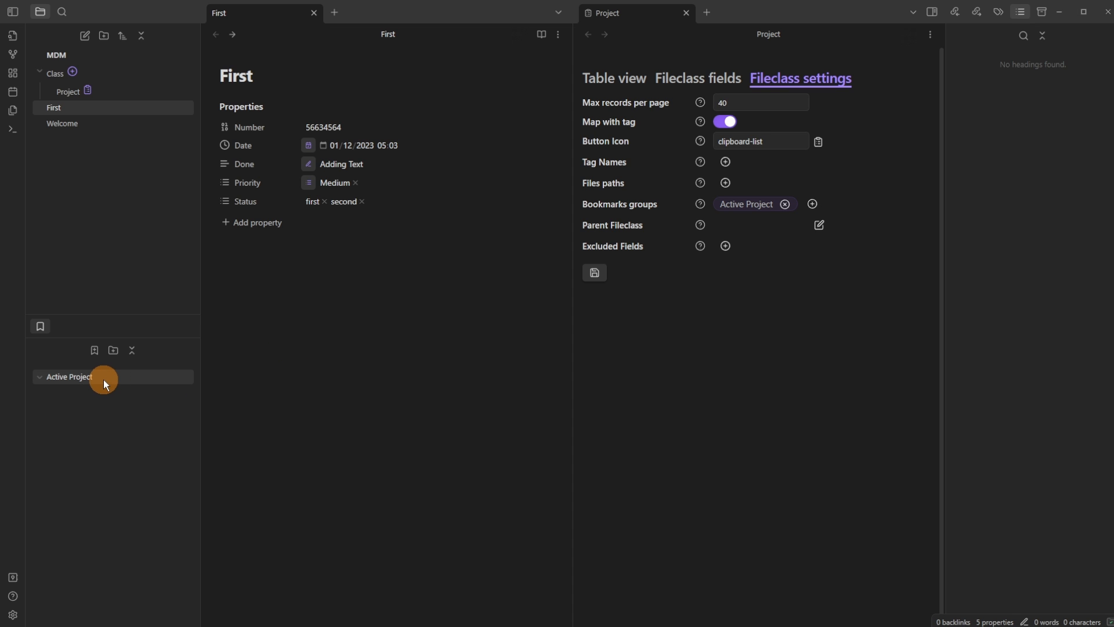
left_click(558, 35)
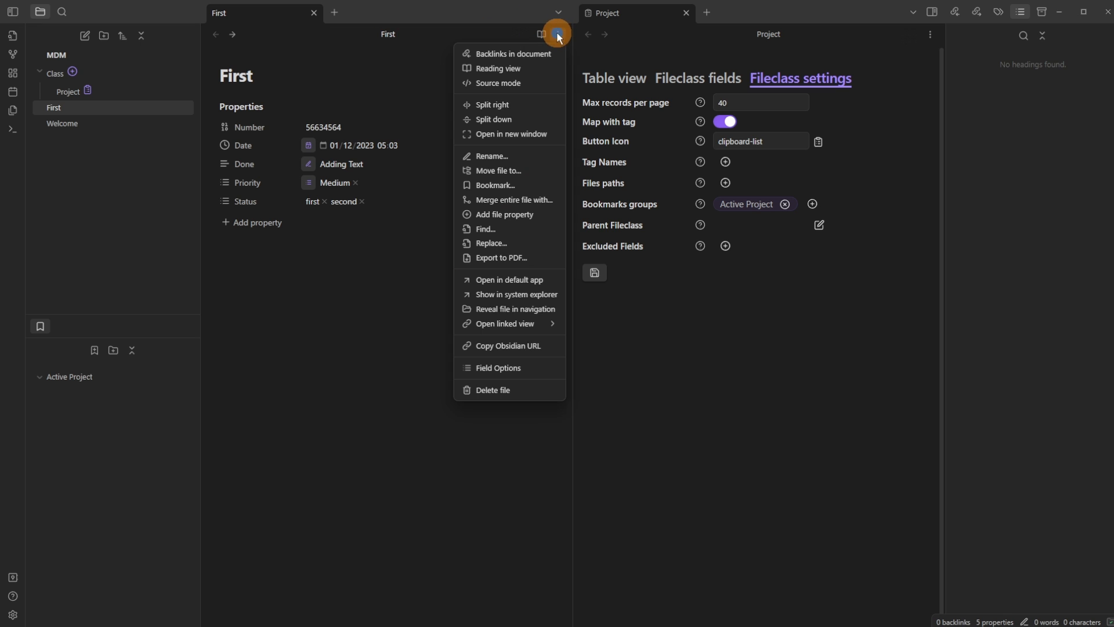
left_click(506, 185)
left_click(666, 340)
left_click(668, 350)
left_click(699, 375)
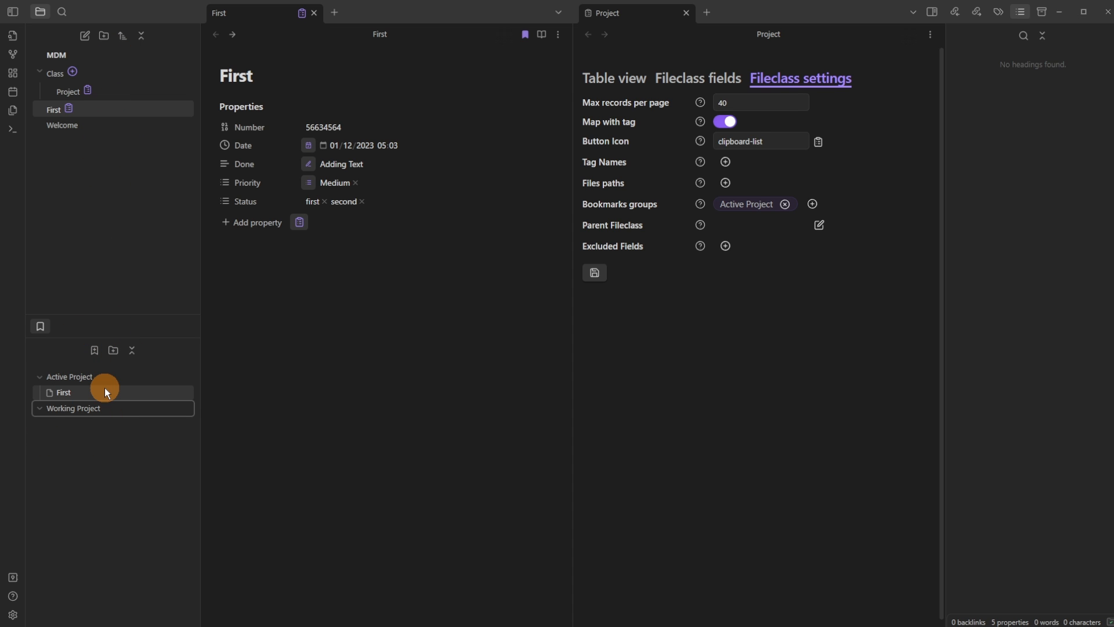
Move the First bookmark into the Working Project group and back into Active Project
left_click_drag(67, 397, 76, 410)
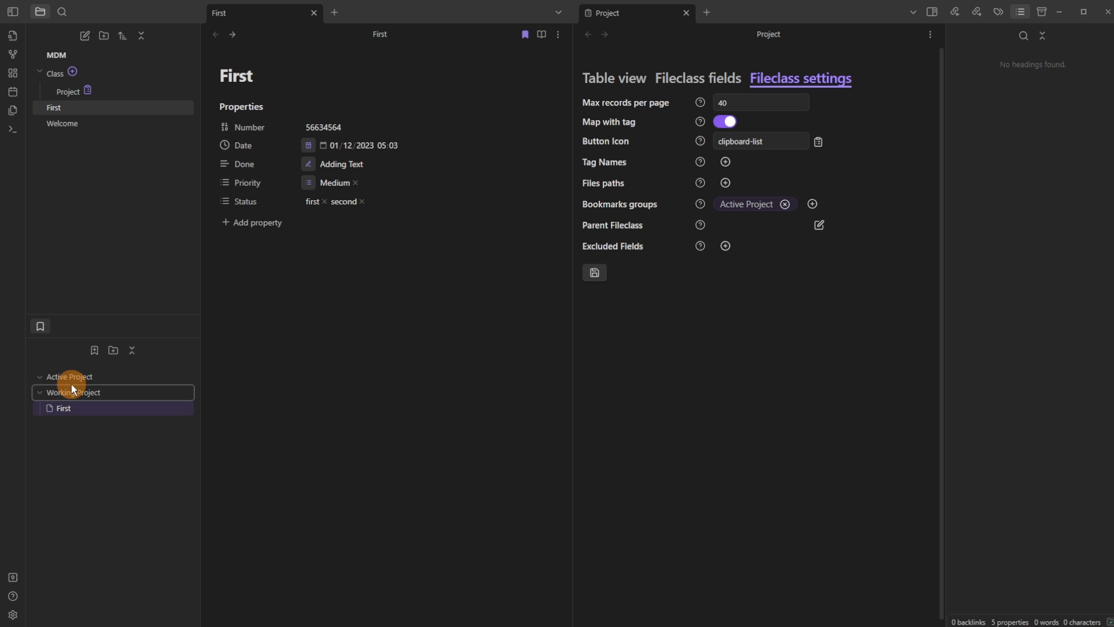
left_click_drag(75, 406, 80, 377)
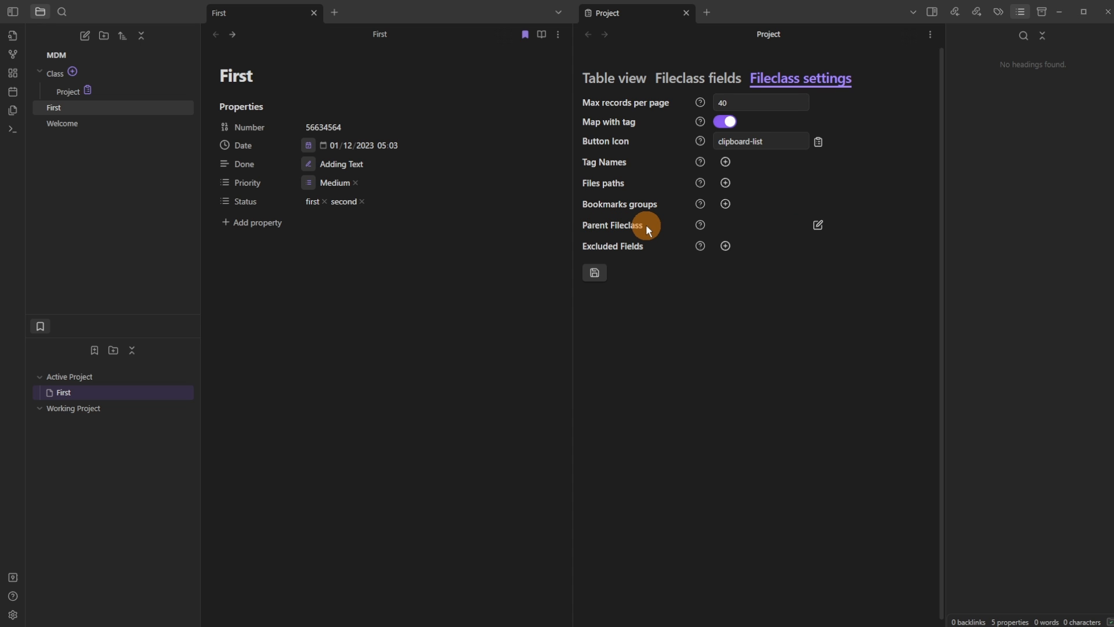
Create a fileclass named Video and set Project as its parent fileclass
left_click(71, 71)
type("Video")
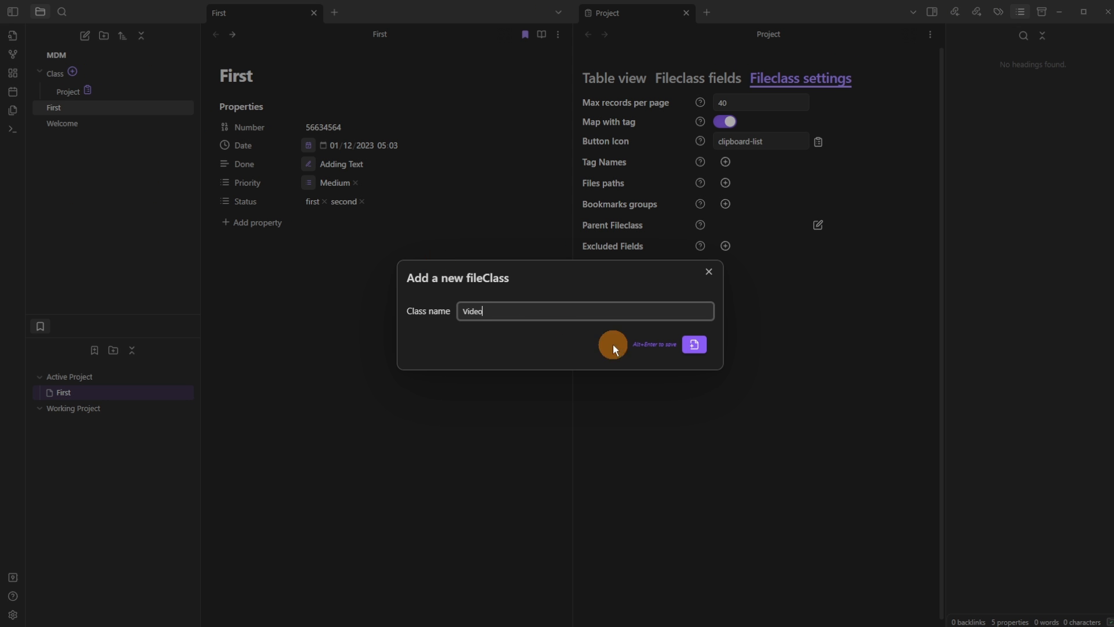
left_click(700, 343)
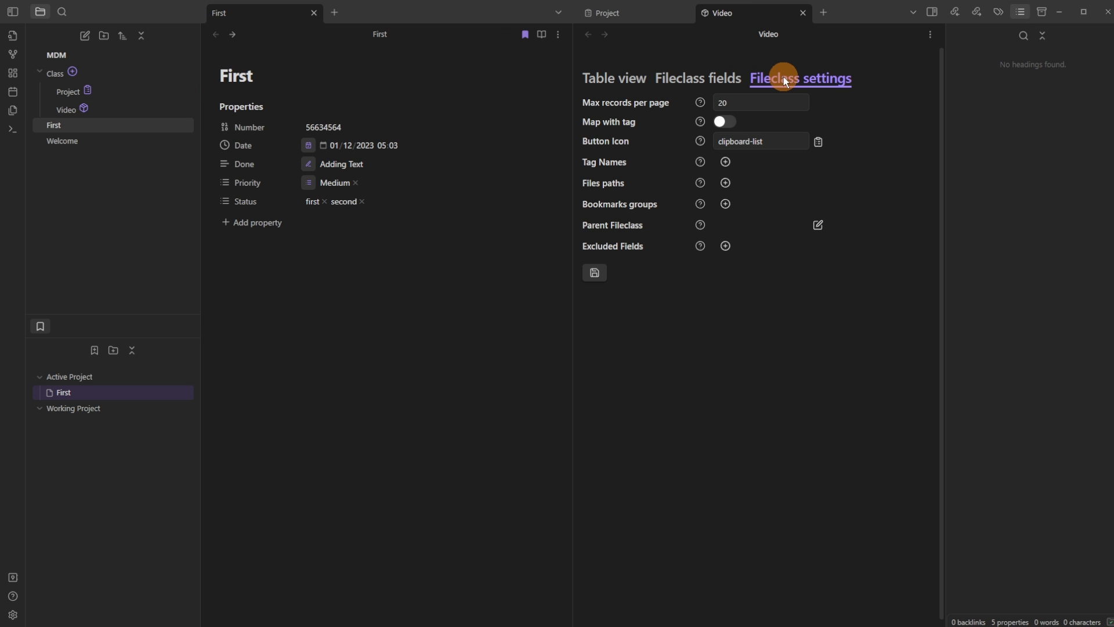
left_click(818, 225)
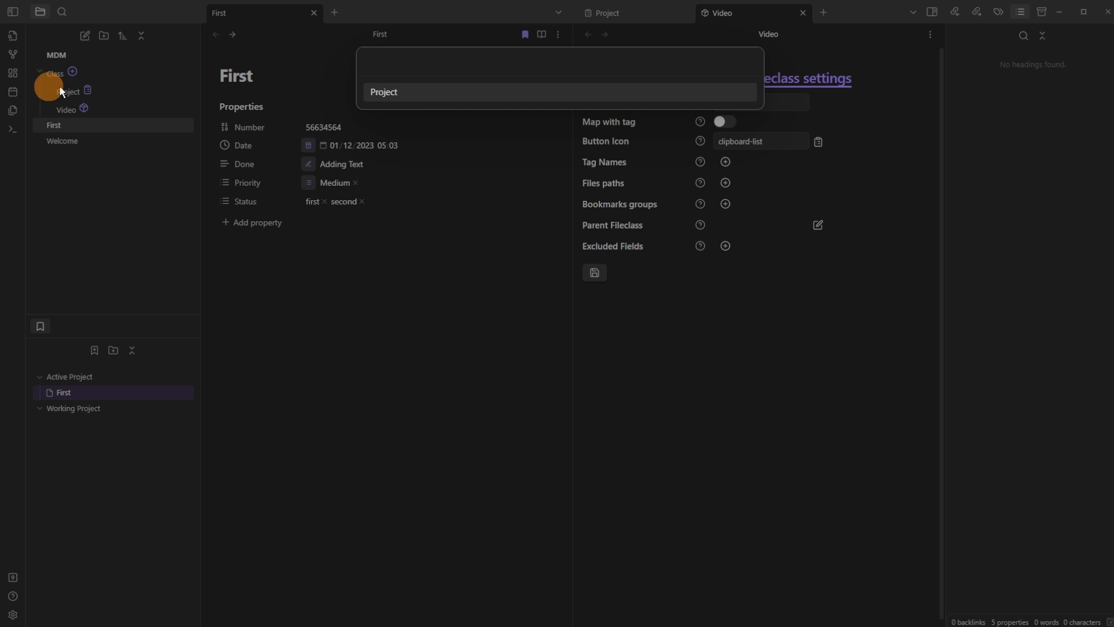
left_click(399, 92)
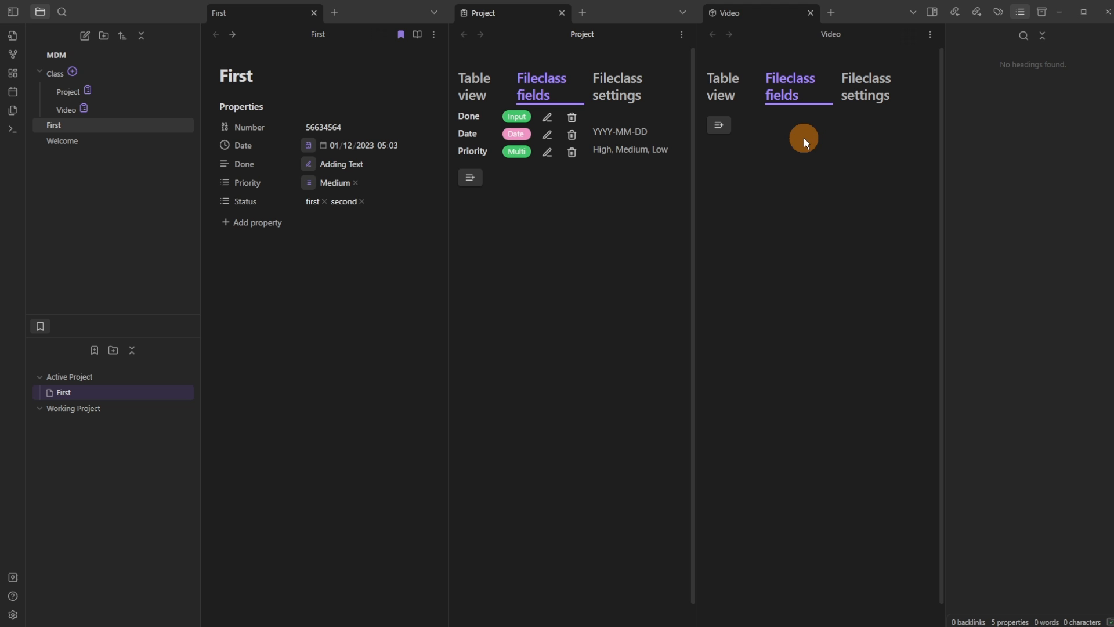
Add a field named Active that accepts true or false to the Video fileclass
left_click(718, 126)
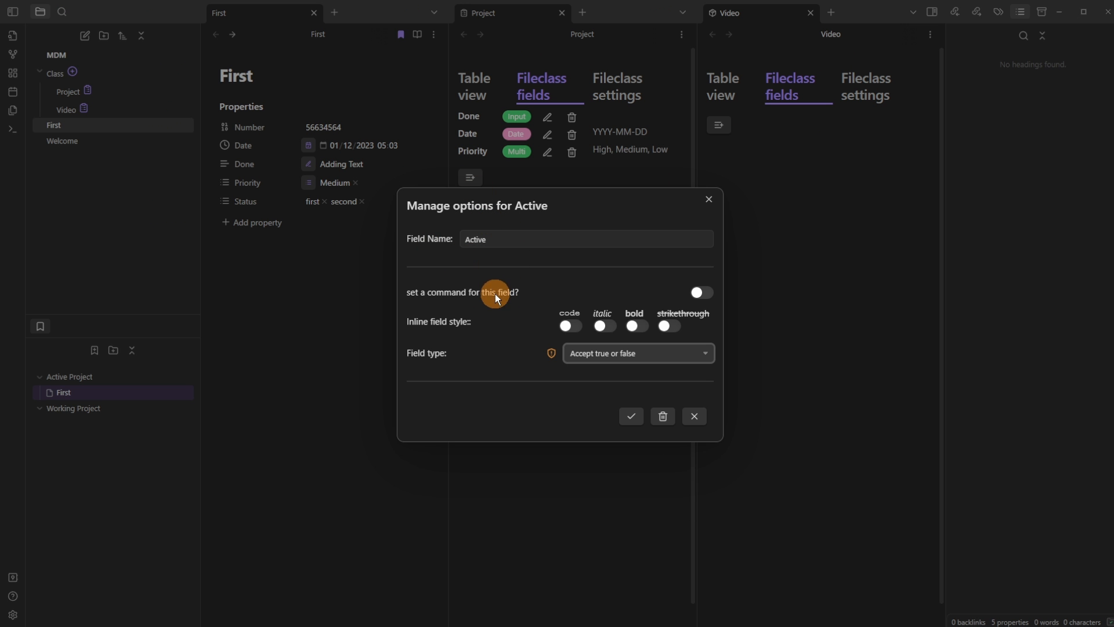
left_click(632, 415)
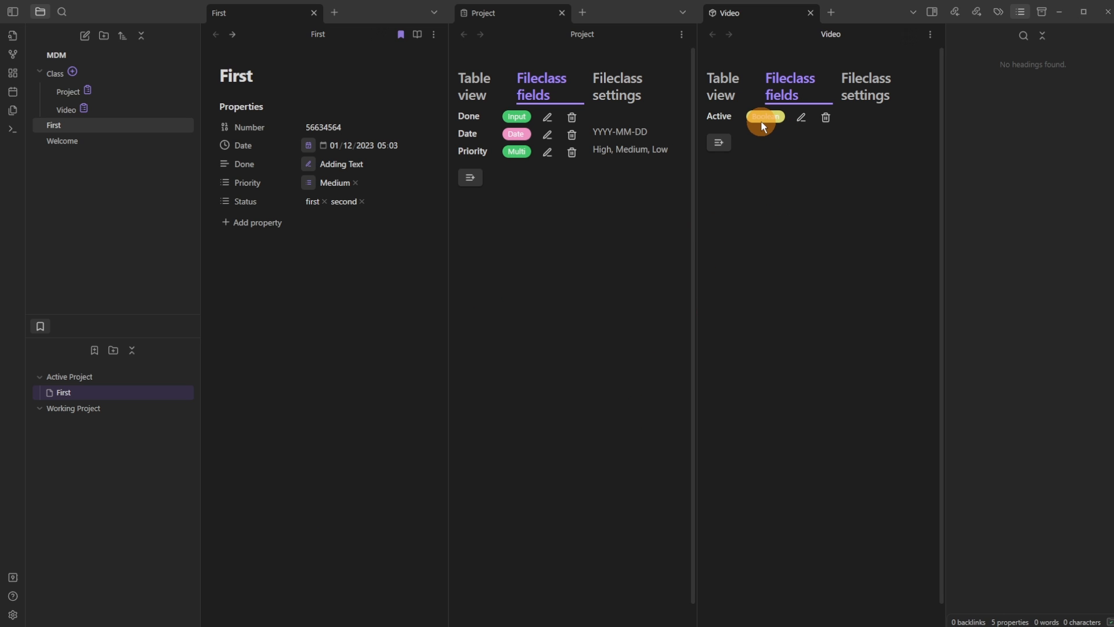
Assign the Project fileclass to the First note and open the note's fields overview
left_click(283, 79)
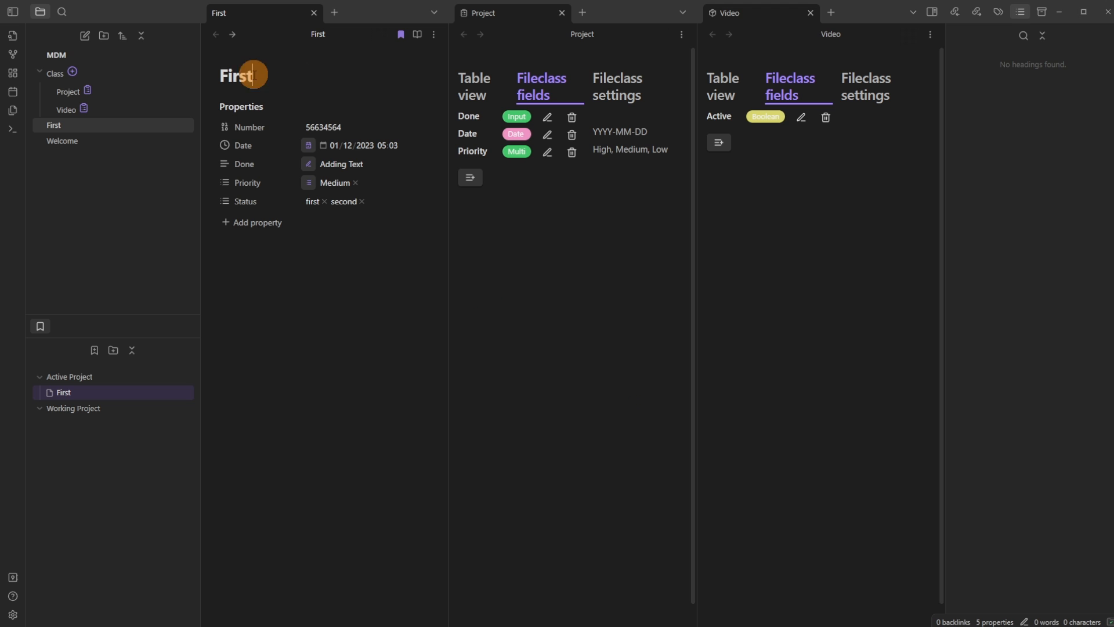
key("alt+f")
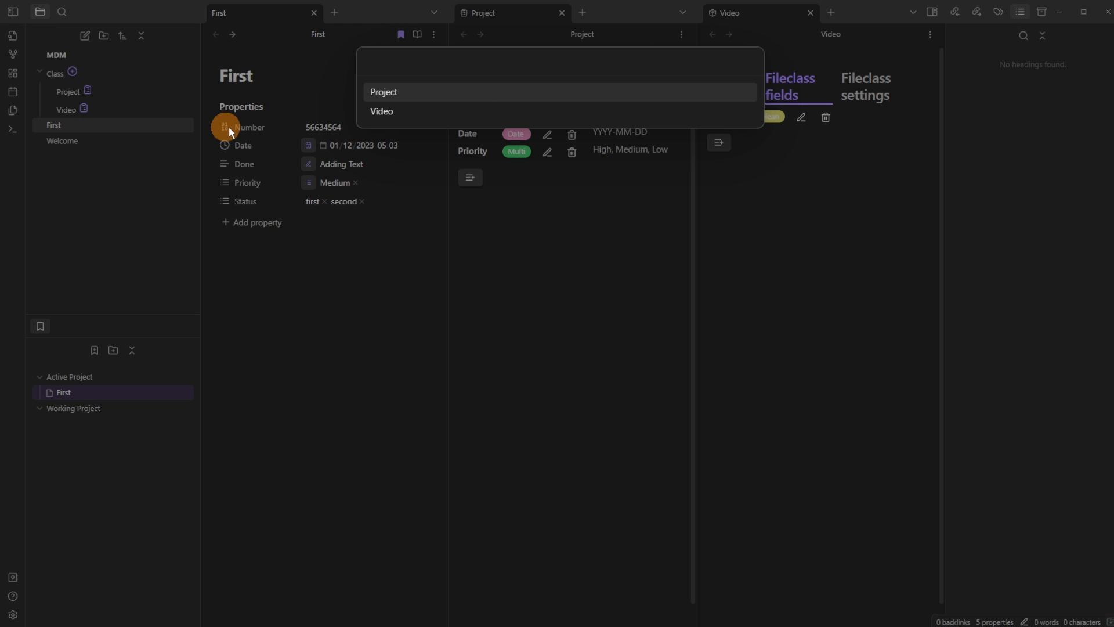
left_click(390, 93)
left_click(302, 13)
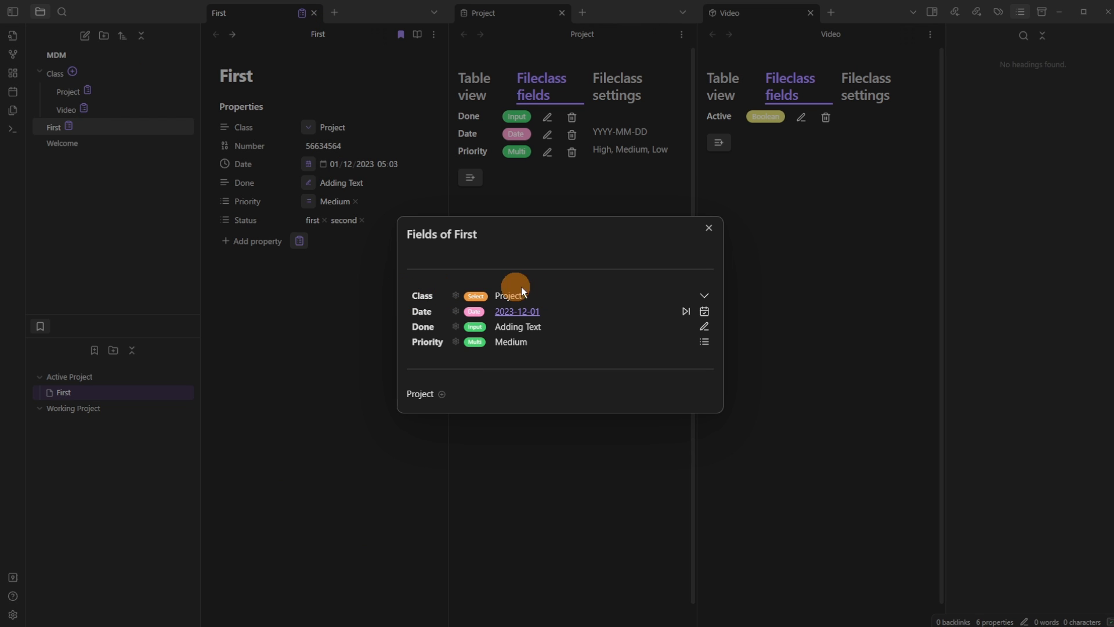
Change the First note's Class to Video and insert the Video fileclass's missing fields
left_click(706, 294)
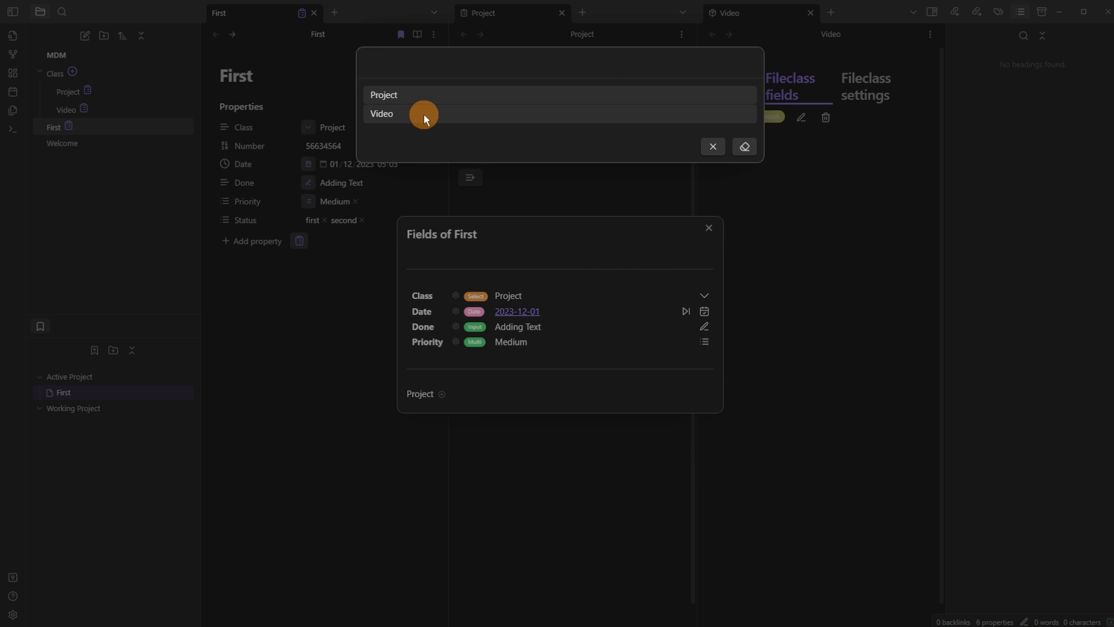
left_click(522, 257)
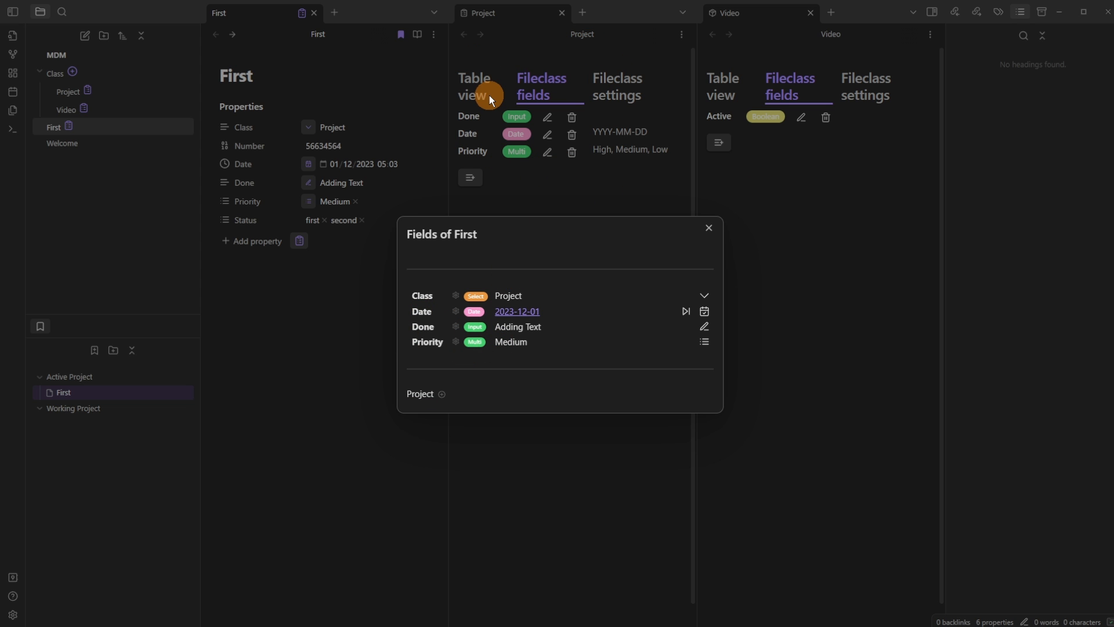
left_click(705, 297)
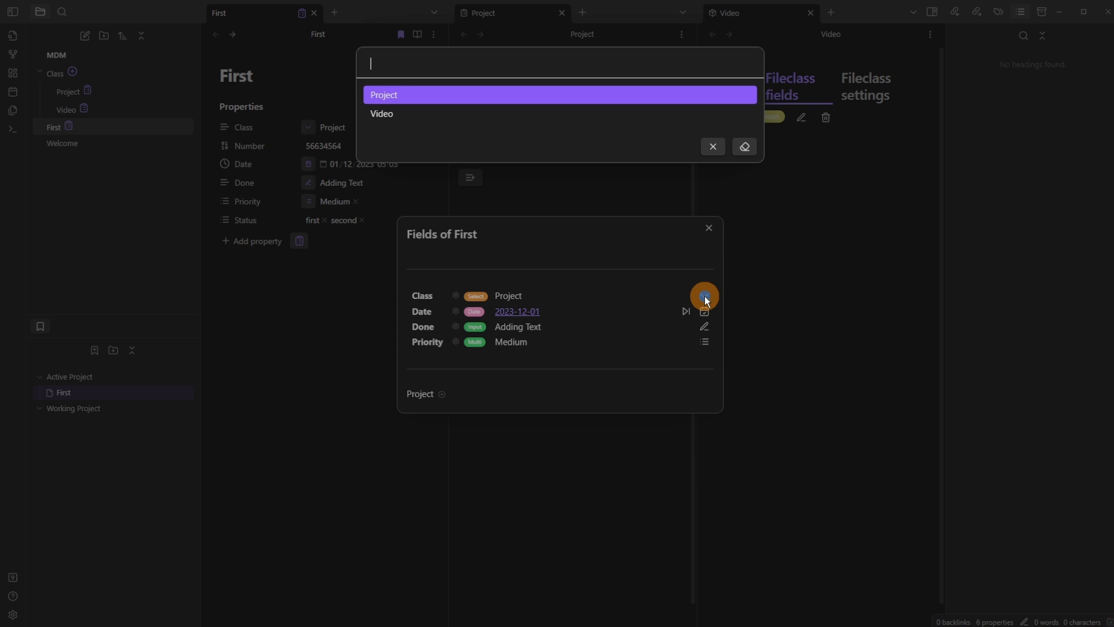
left_click(435, 117)
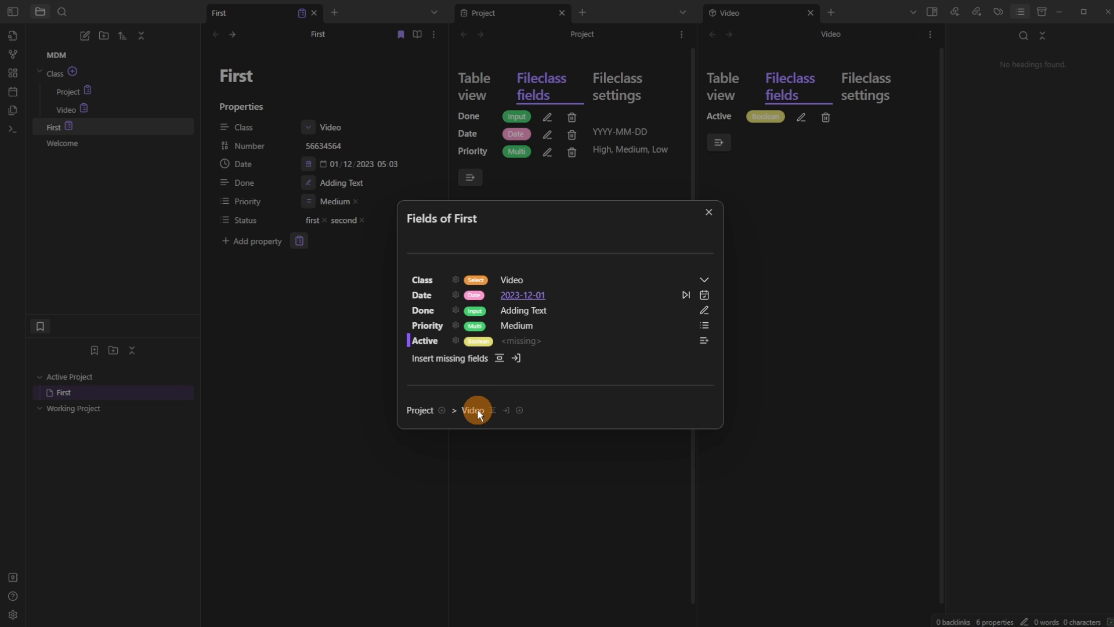
left_click(493, 409)
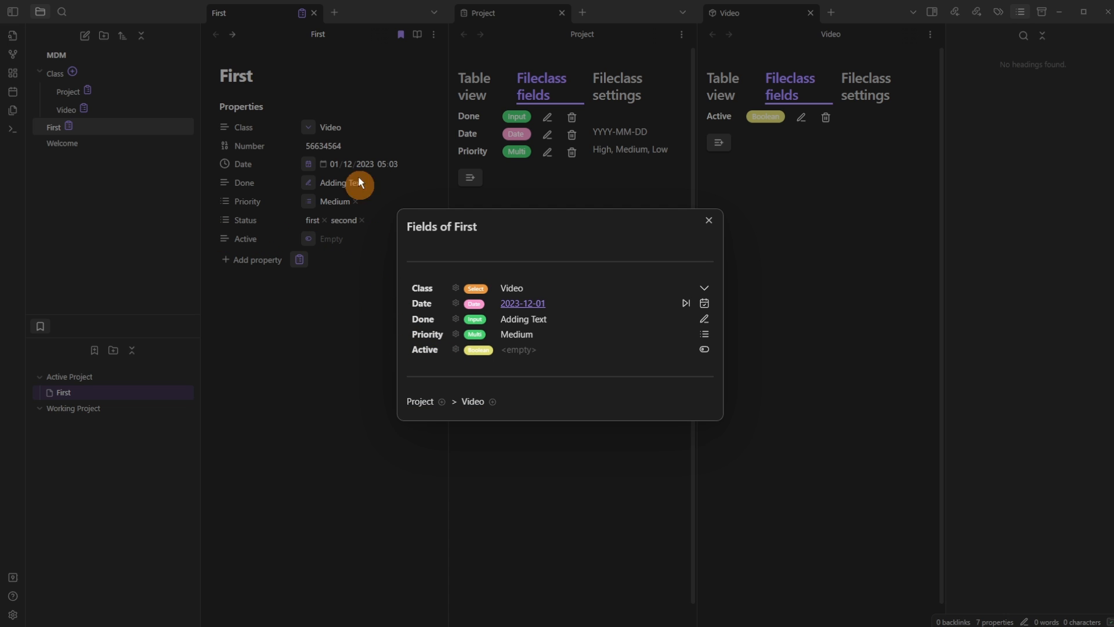
Remove the Active and Priority properties from the First note and insert all missing fields again
key("Escape")
left_click(225, 239)
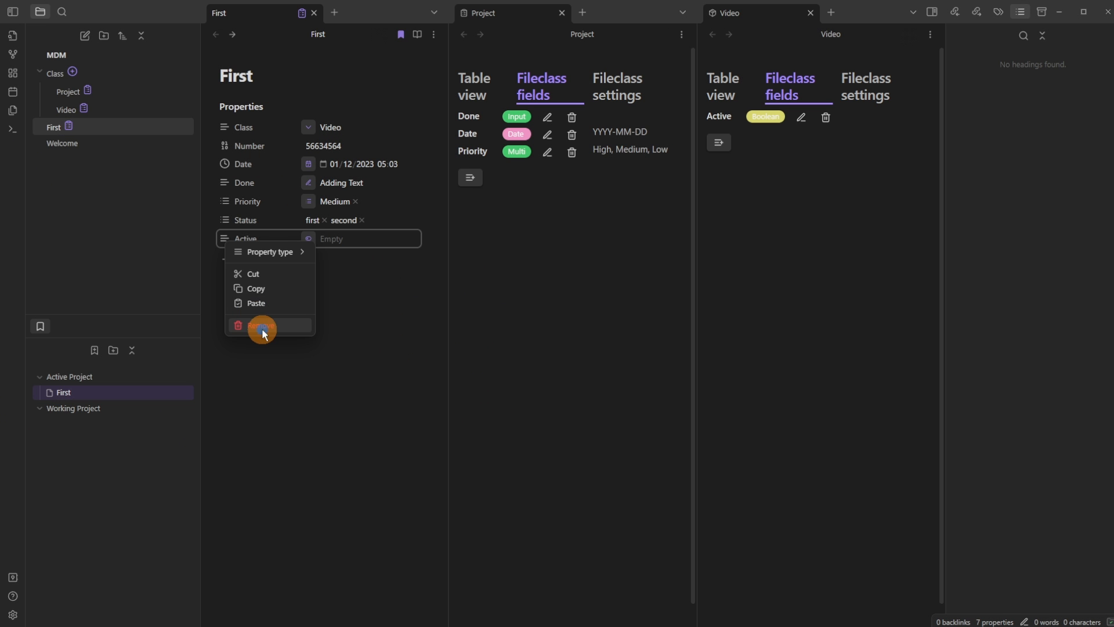
left_click(259, 324)
left_click(227, 203)
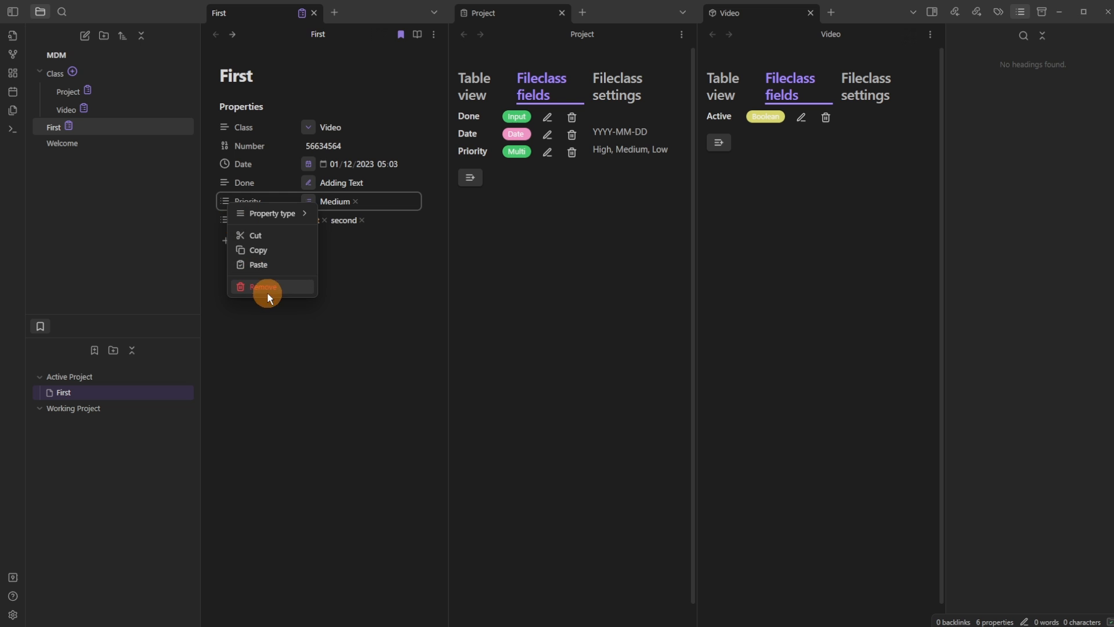
left_click(266, 293)
left_click(302, 12)
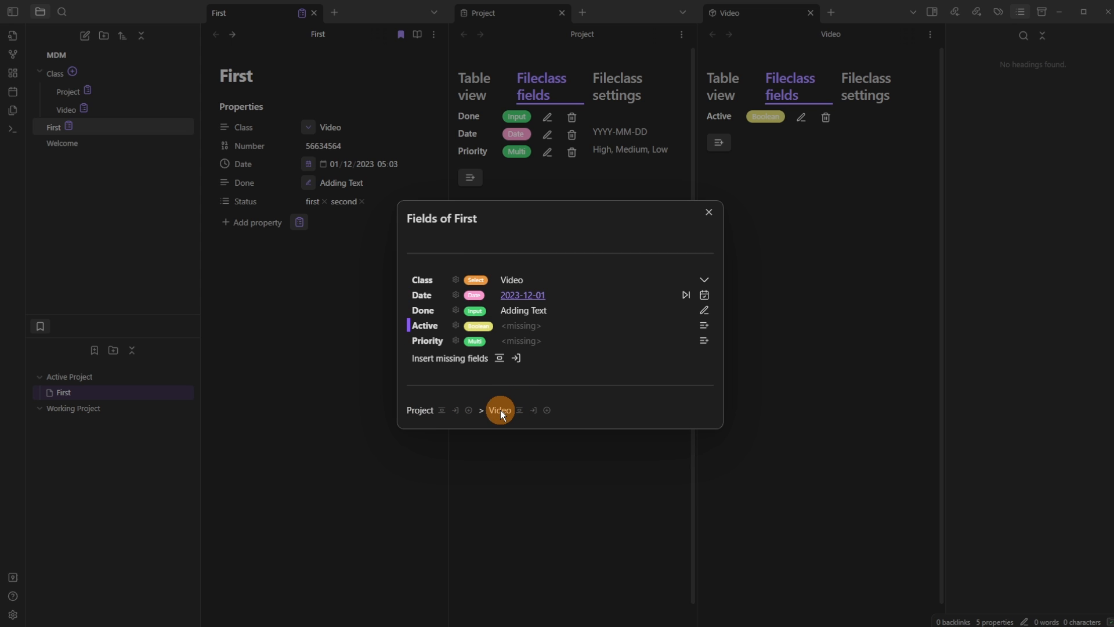
left_click(498, 357)
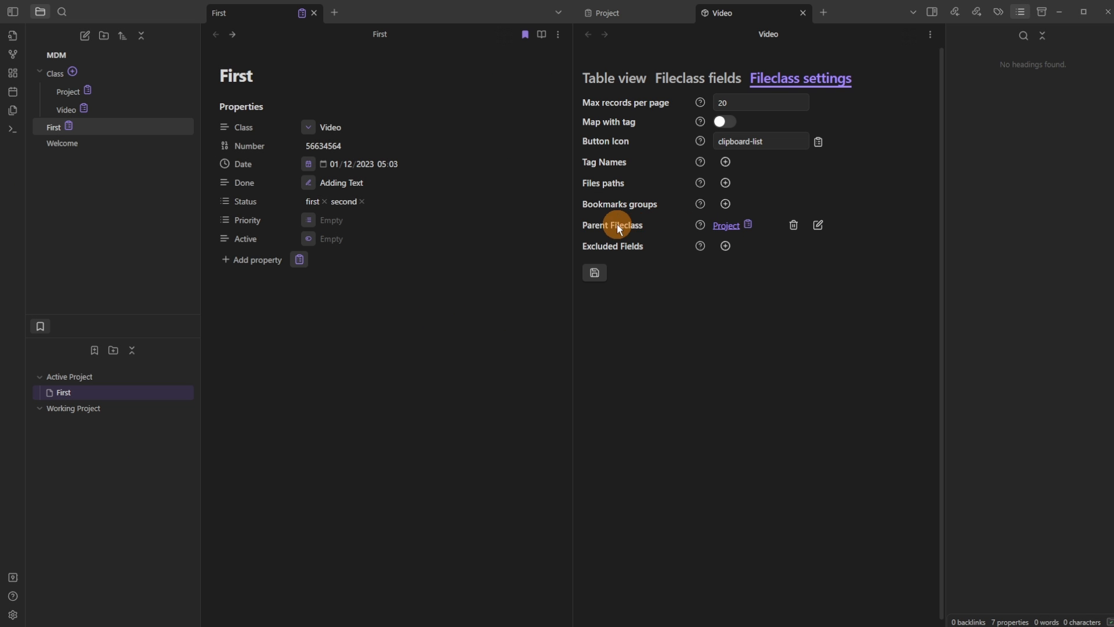
Create a fileclass named Documentary and set its parent fileclass to Video
left_click(817, 225)
left_click(693, 317)
left_click(72, 71)
type("Documentary")
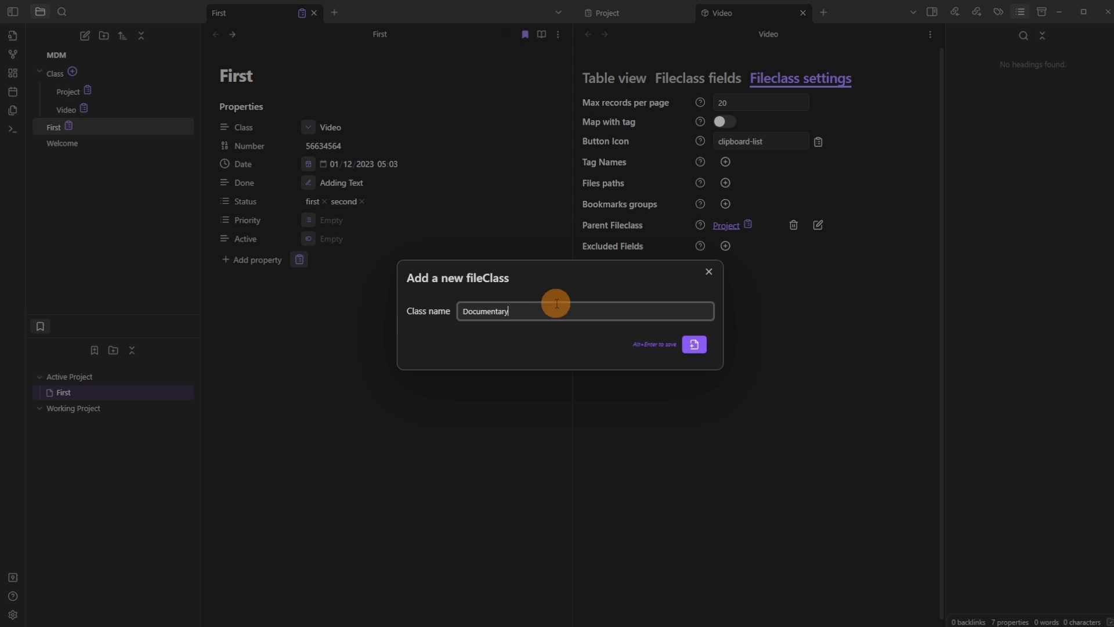
left_click(694, 344)
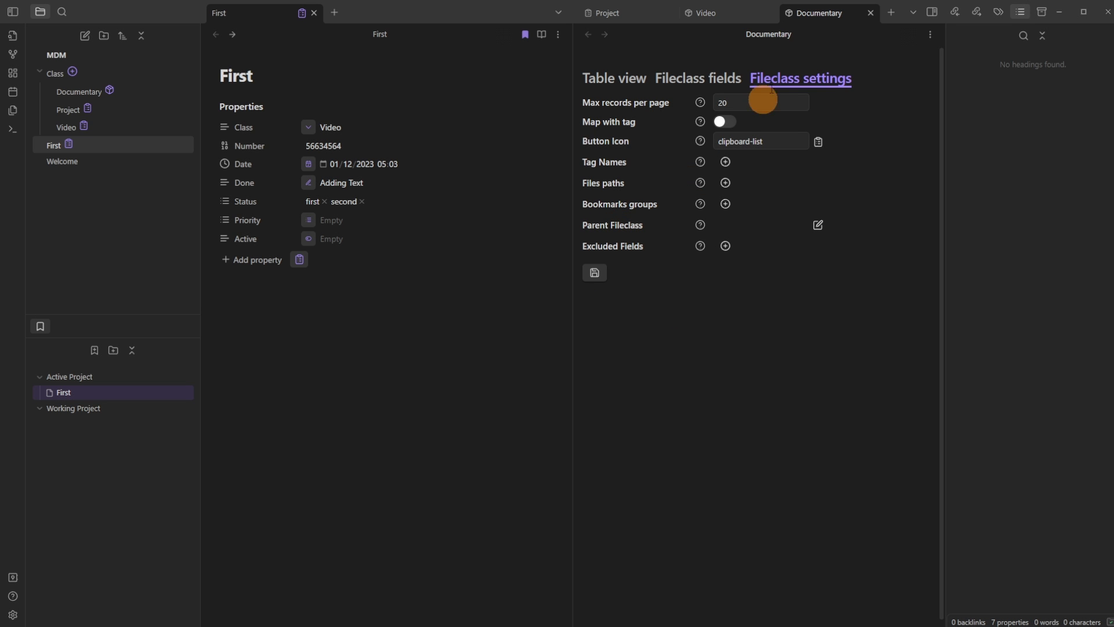
left_click(819, 225)
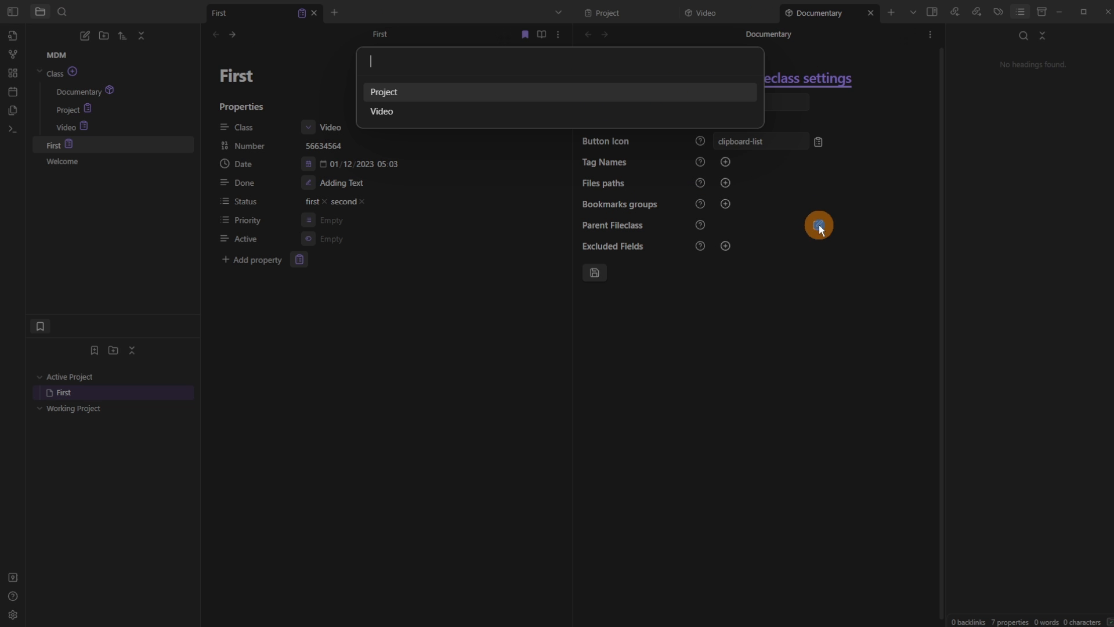
left_click(450, 115)
Add a field named Team to the Documentary fileclass, accepting a single value from a list with the values Single and Multi
left_click(694, 78)
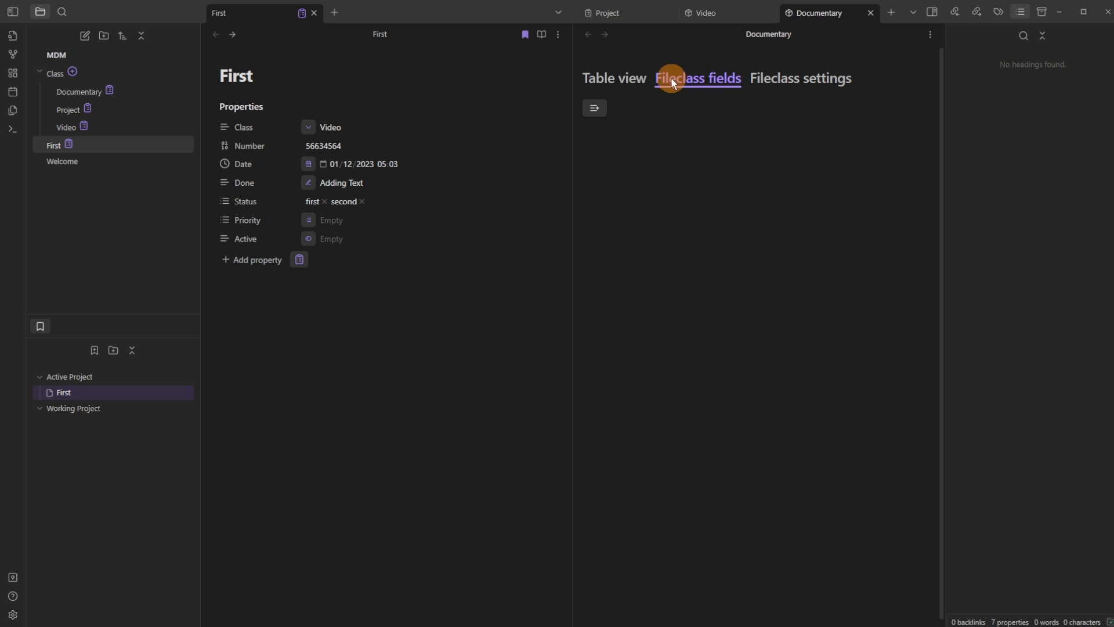
left_click(602, 108)
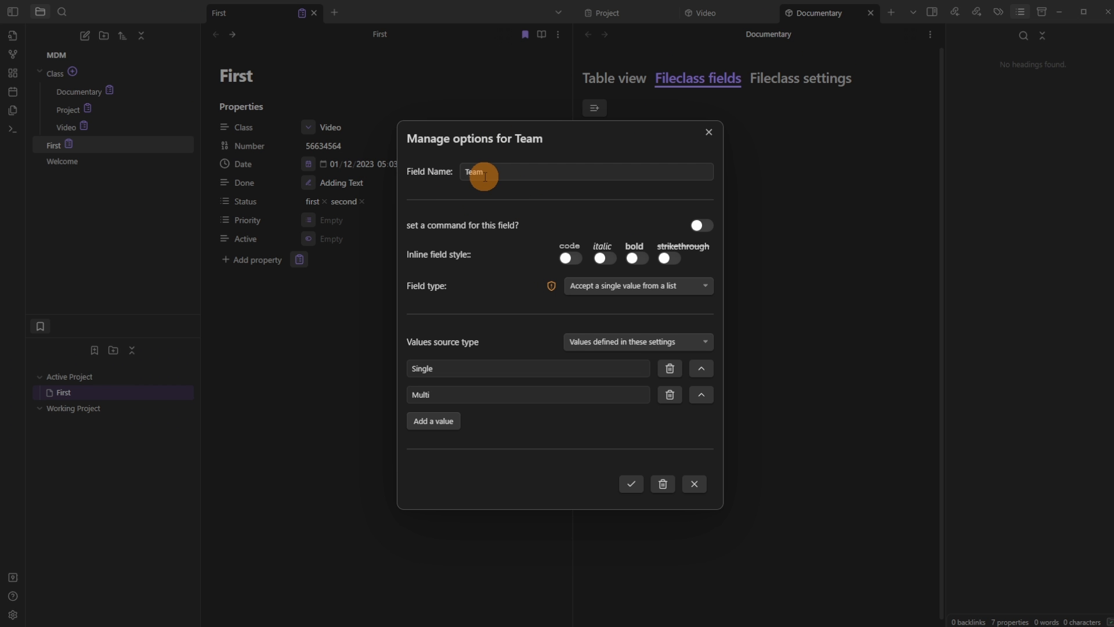
left_click(452, 369)
left_click(450, 393)
left_click(569, 458)
left_click(632, 485)
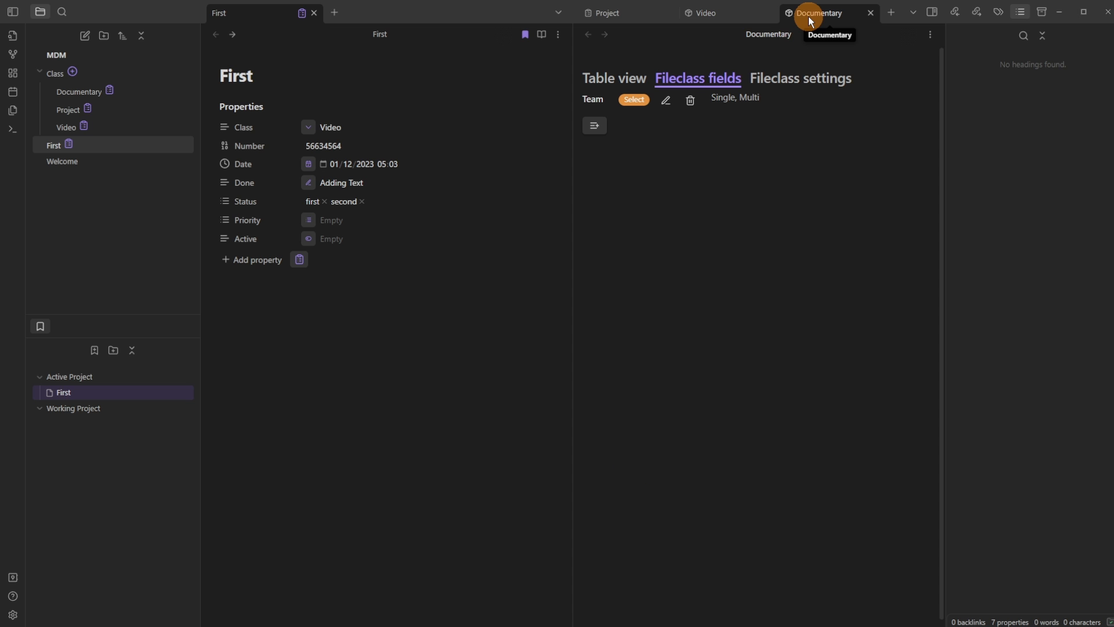
Change the First note's Class to Documentary and insert the missing fields
left_click(301, 14)
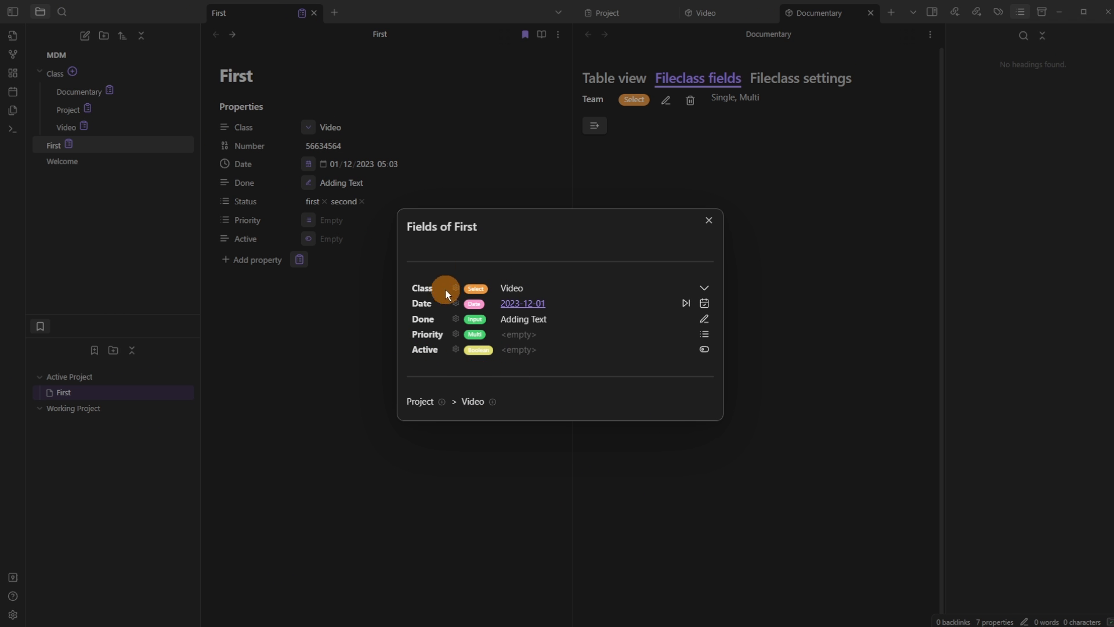
left_click(706, 286)
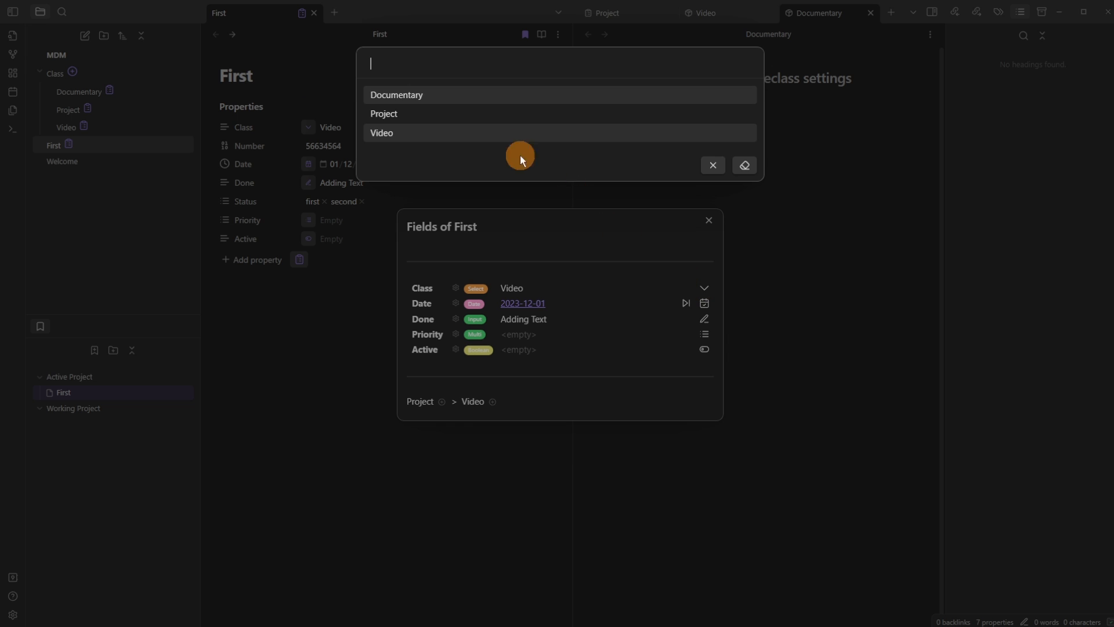
left_click(436, 101)
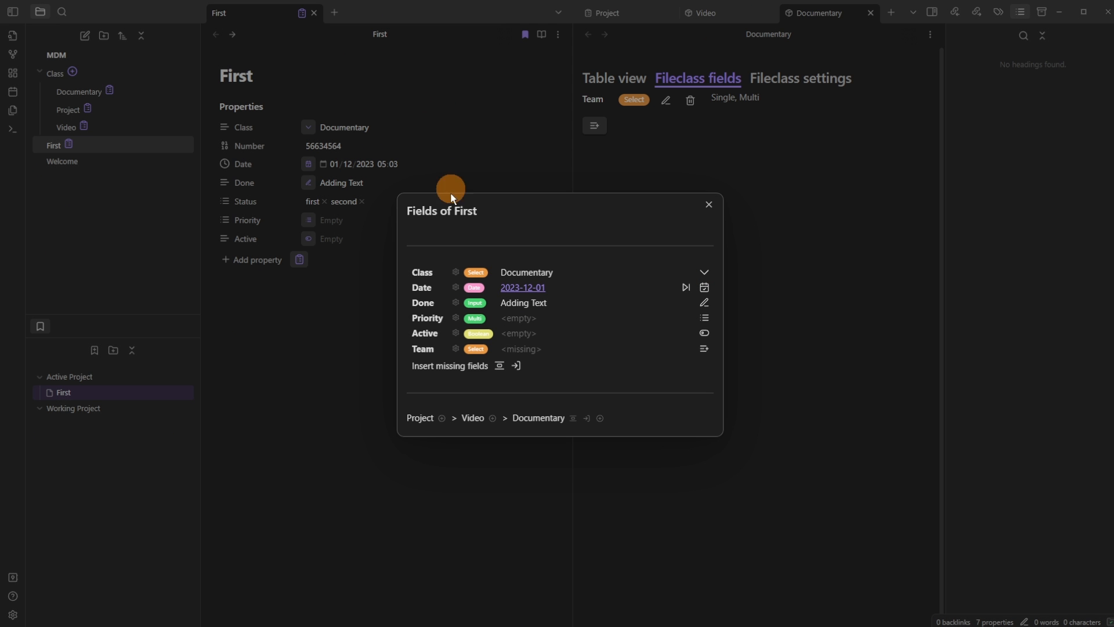
left_click(499, 366)
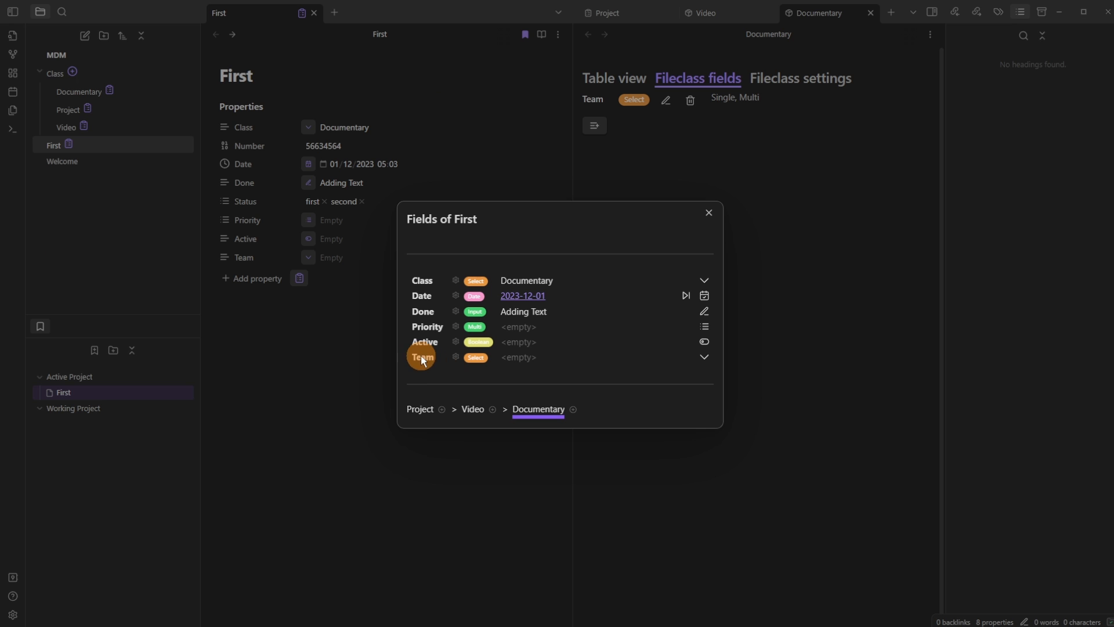
key("Up")
key("Up")
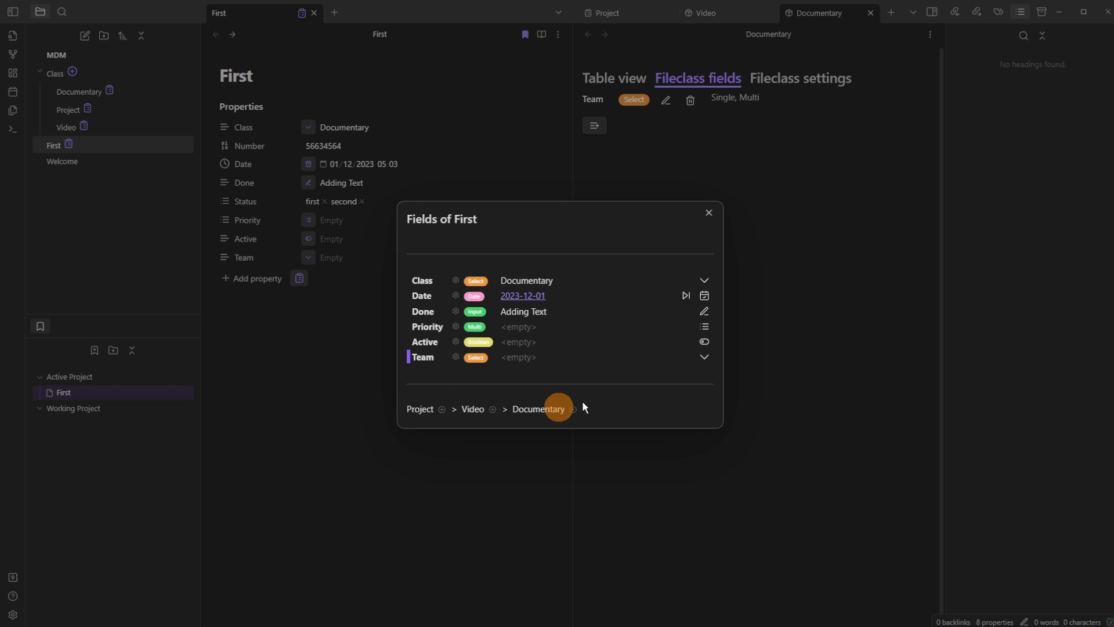
left_click(703, 438)
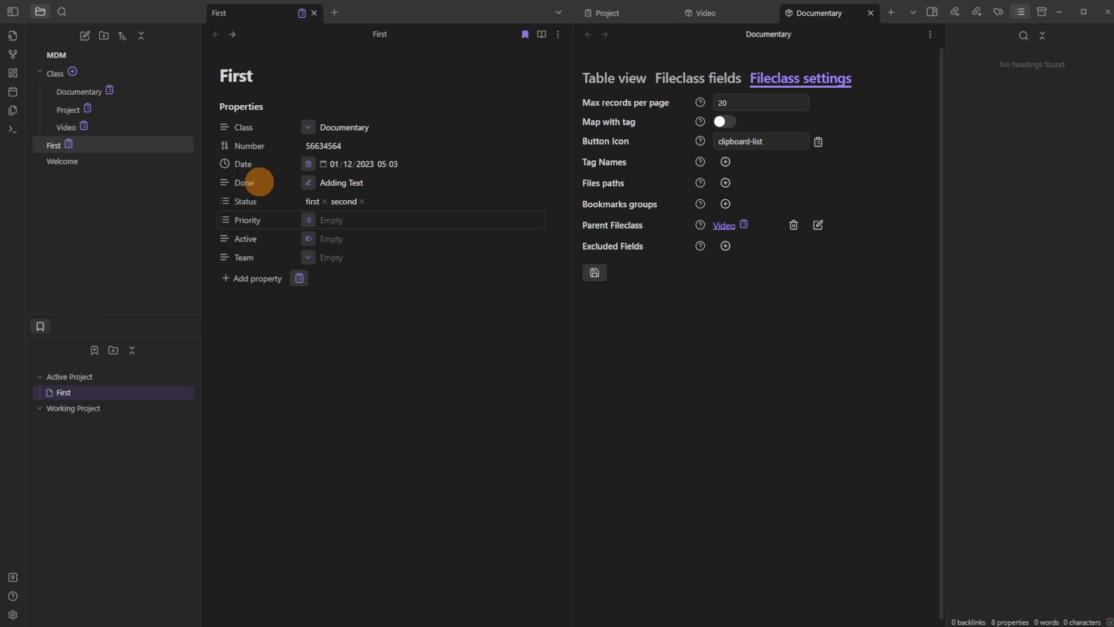
Delete the Documentary fileclass
right_click(82, 93)
left_click(127, 318)
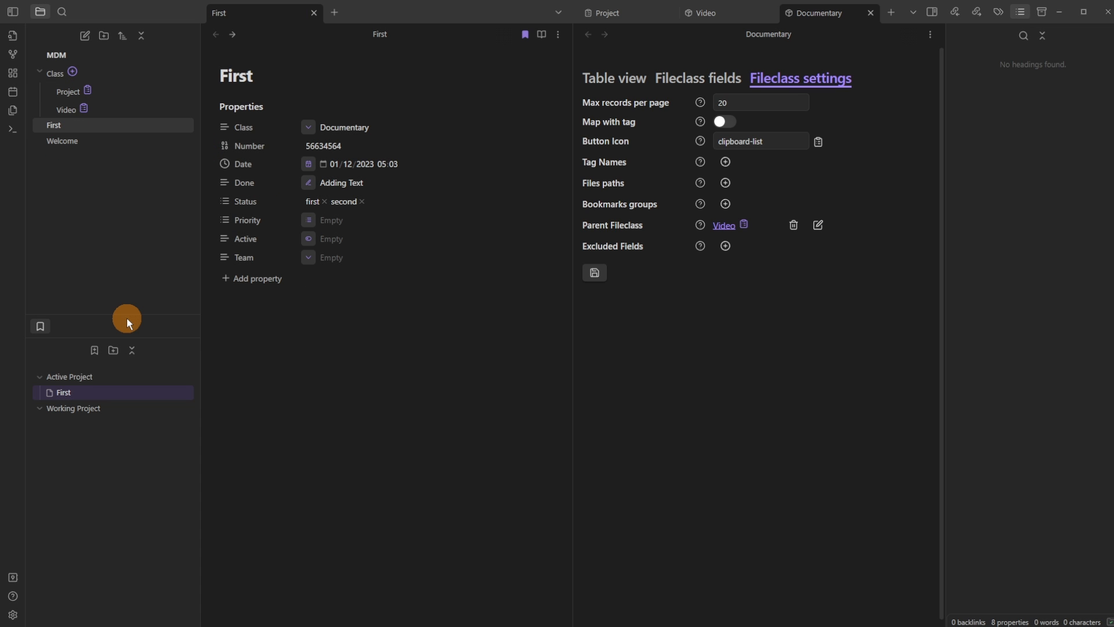
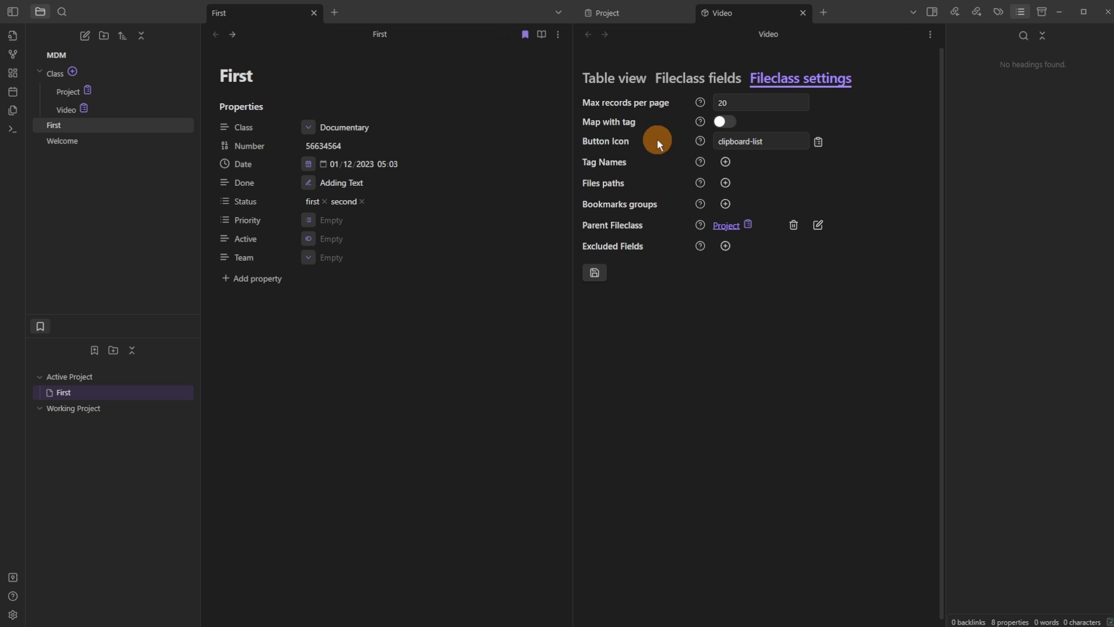
Add Priority to the Video fileclass's excluded fields
left_click(725, 246)
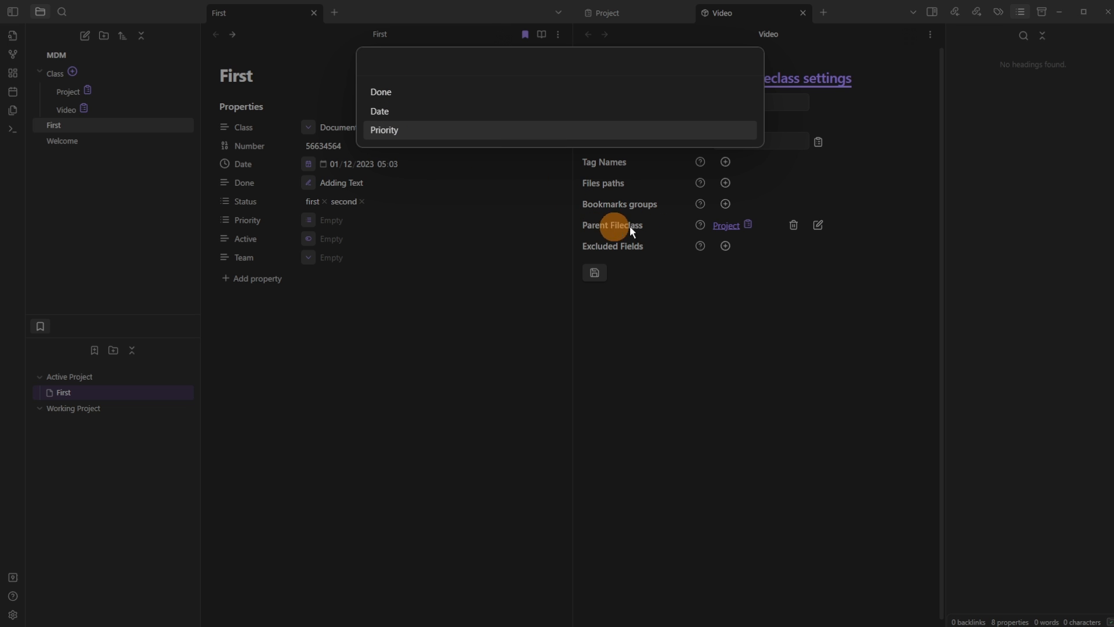
left_click(647, 234)
left_click(404, 134)
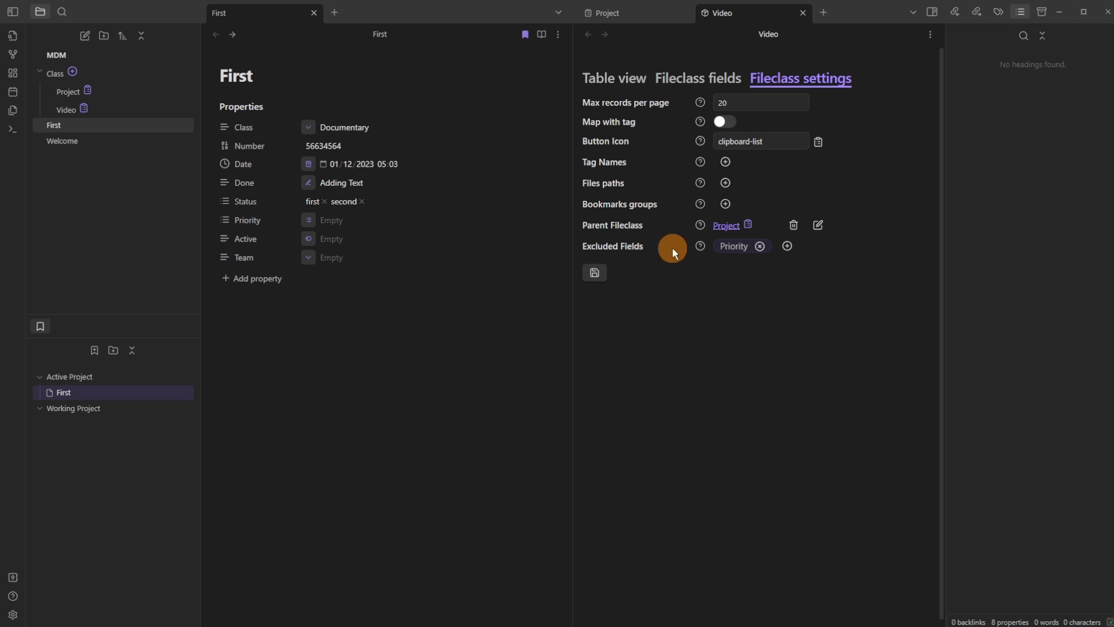
Change the First note's Class to Video and check which fields the note now has
left_click(399, 323)
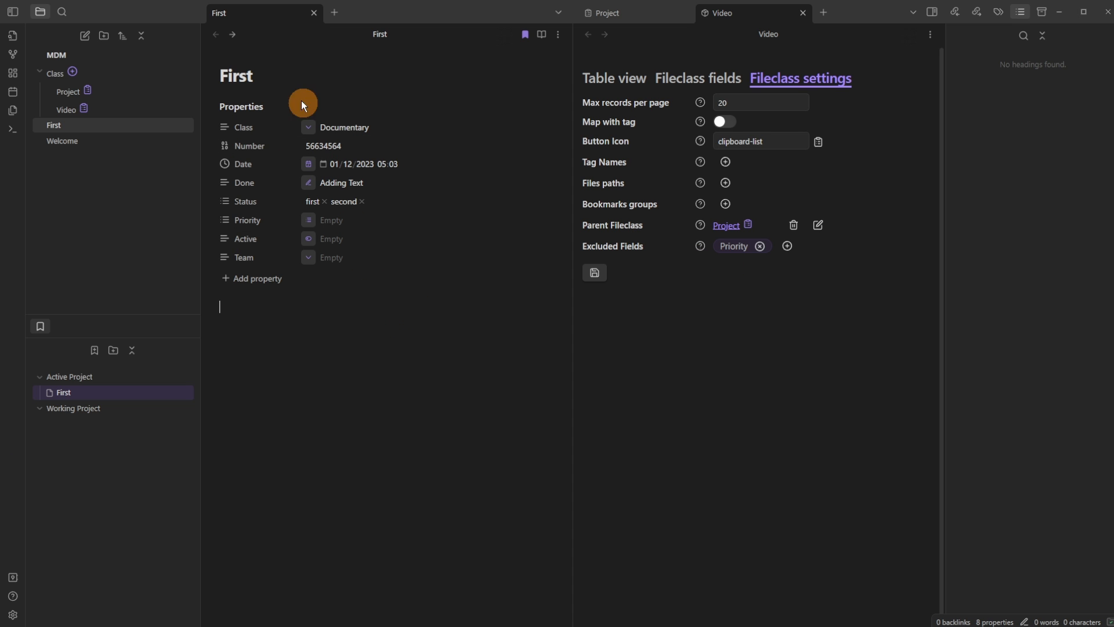
left_click(308, 127)
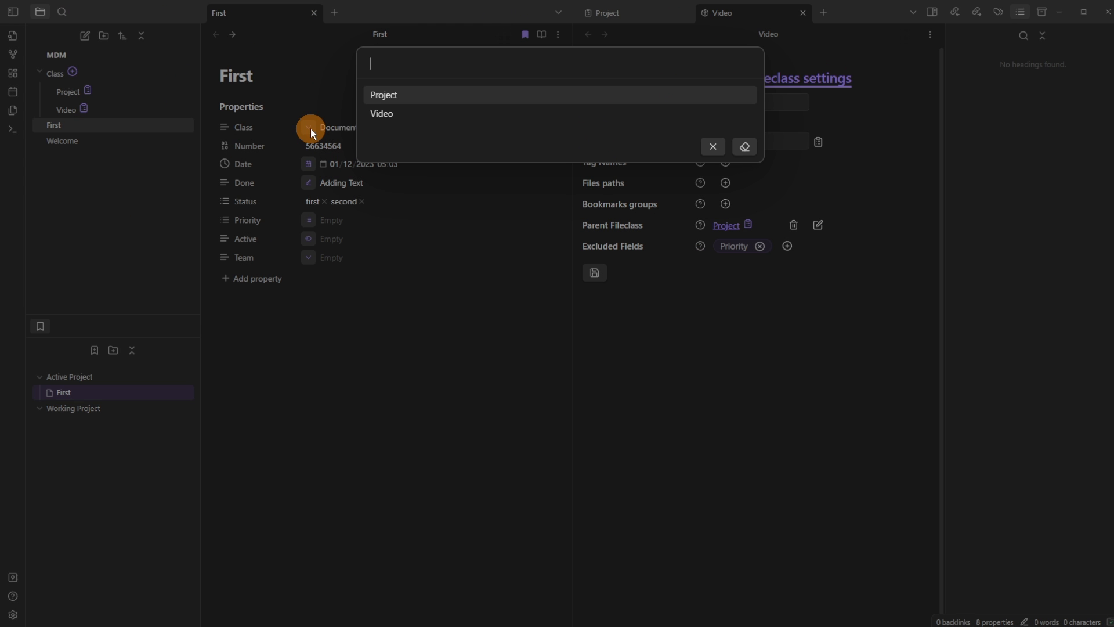
left_click(395, 117)
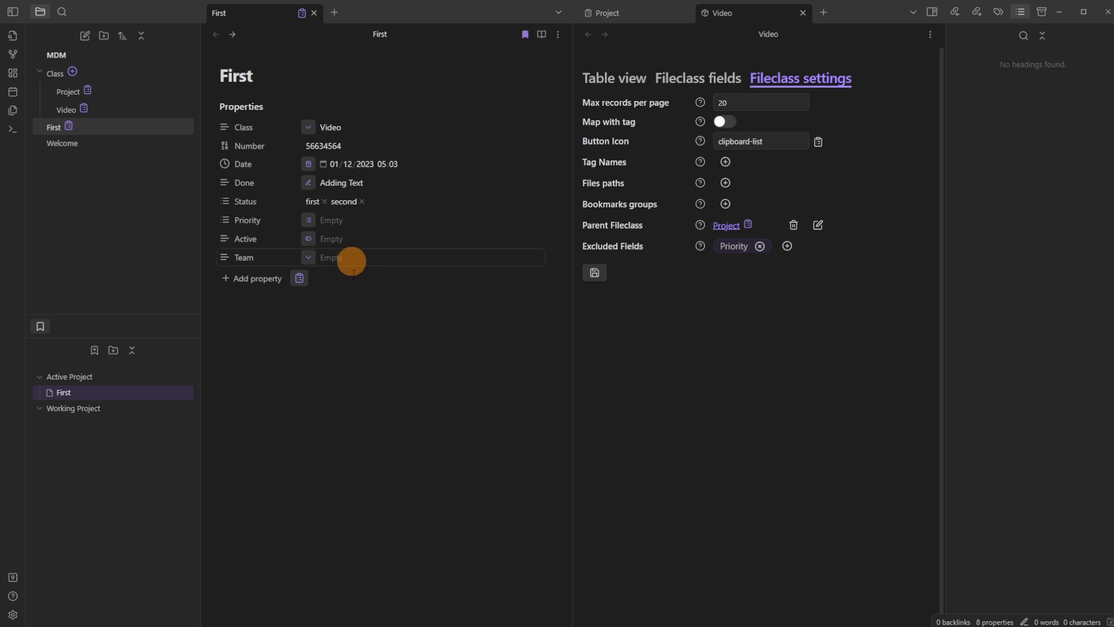
left_click(301, 14)
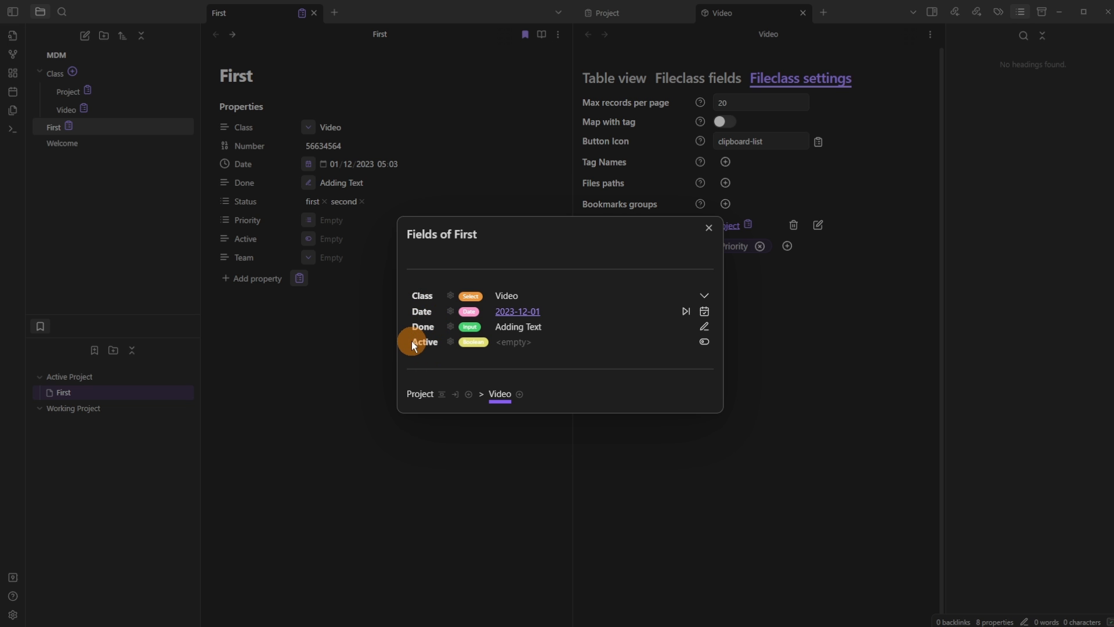
left_click(344, 337)
Add a Priority field to the Video fileclass, accepting a single value from a list with the values 1, 2 and 3
left_click(687, 77)
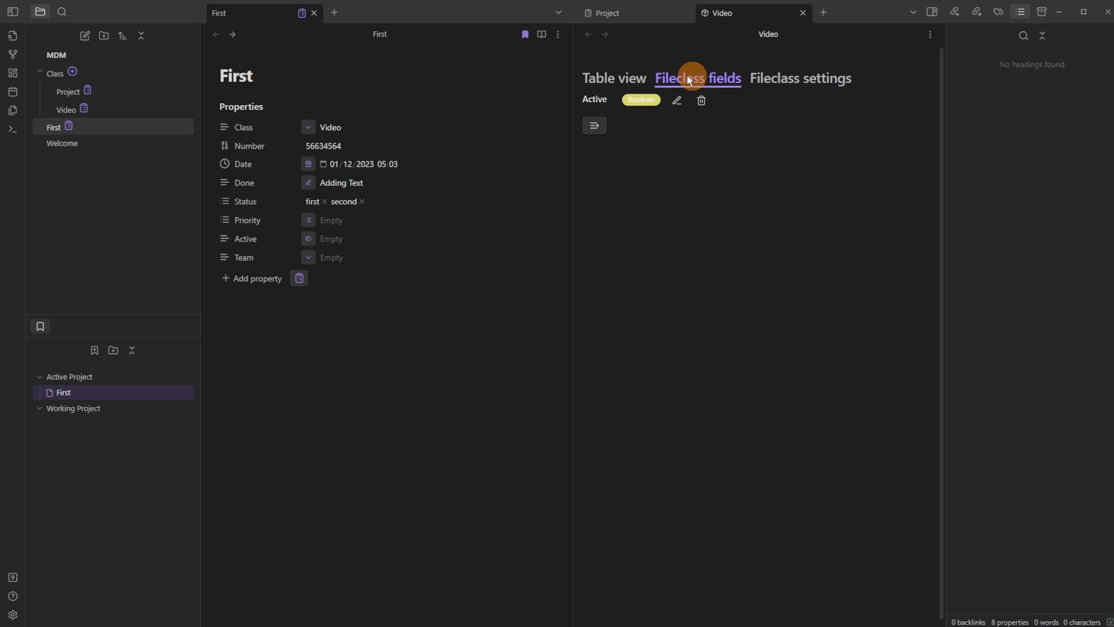
left_click(596, 124)
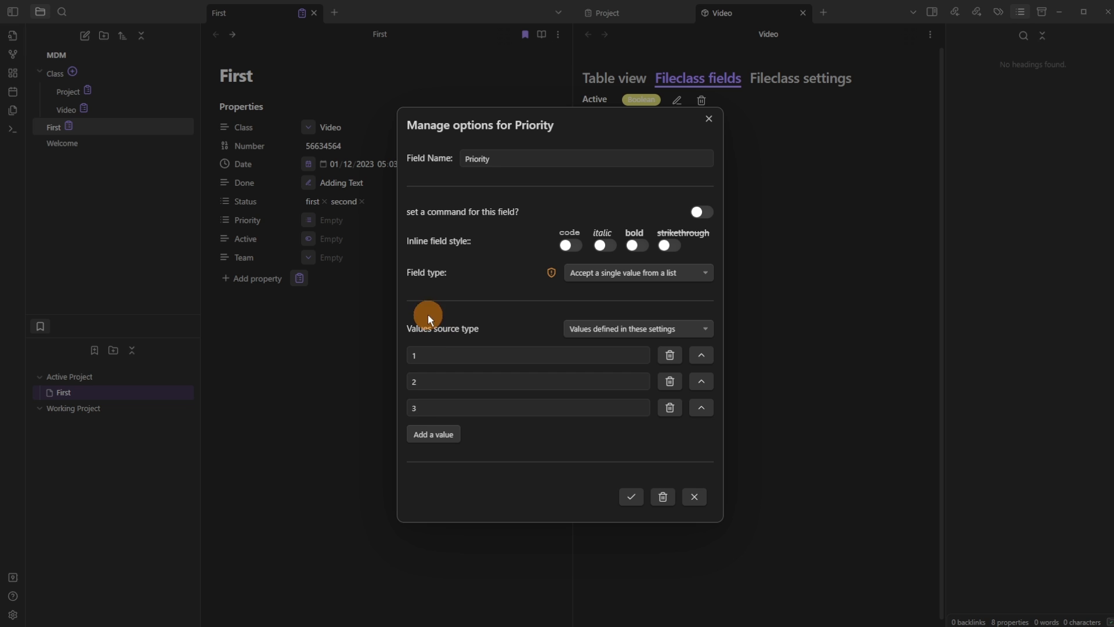
left_click(629, 499)
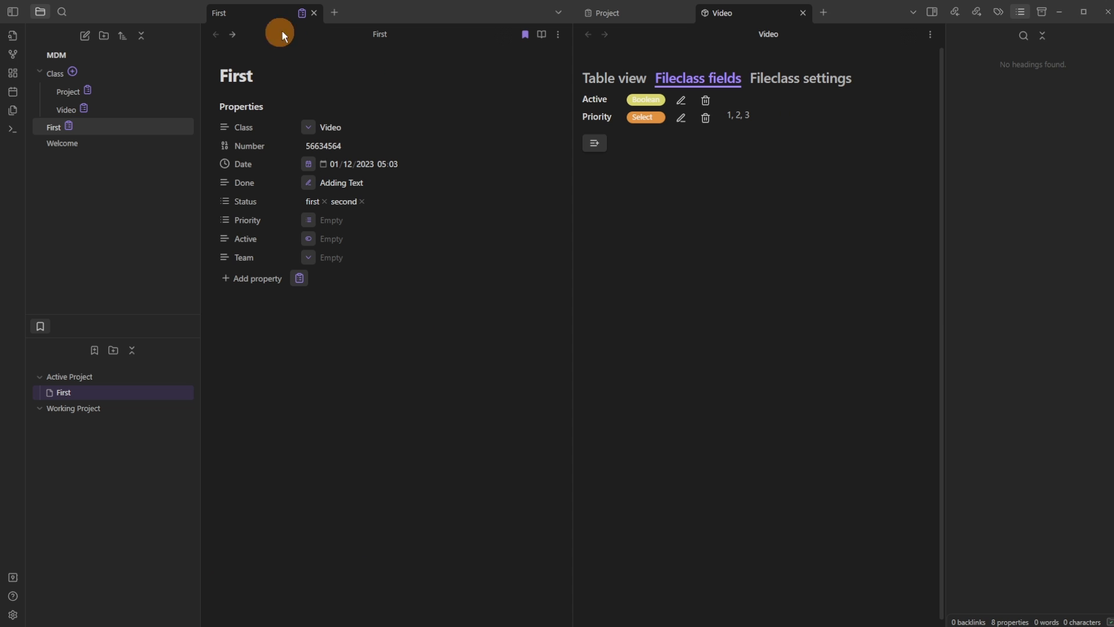
Rename the Video fileclass's Priority field to Video_Priority and review the First note's fields overview
left_click(302, 14)
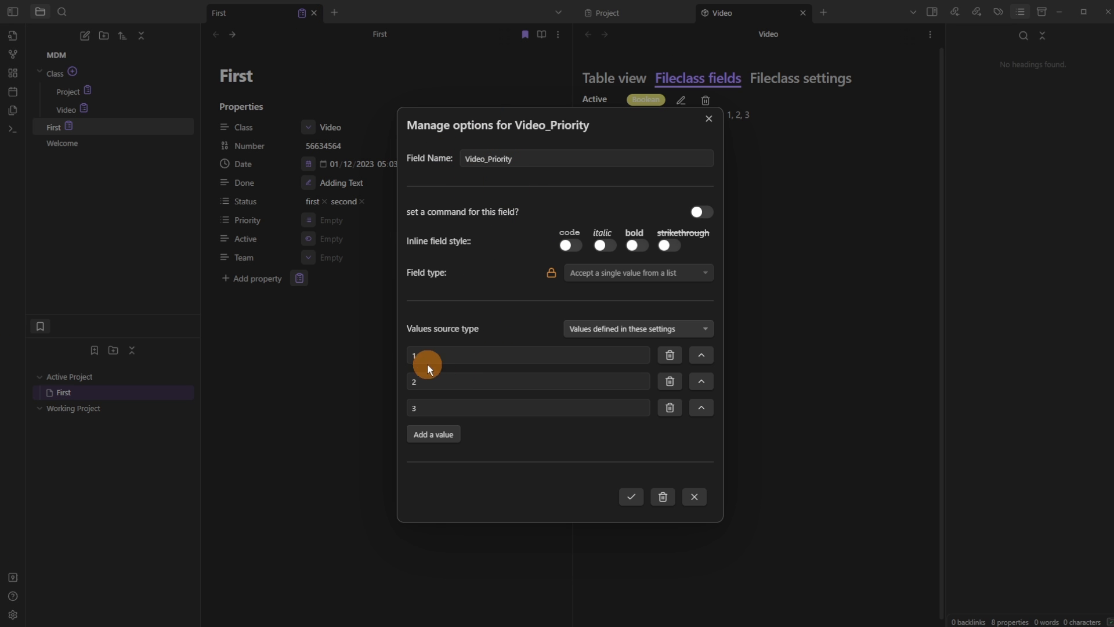
left_click(631, 496)
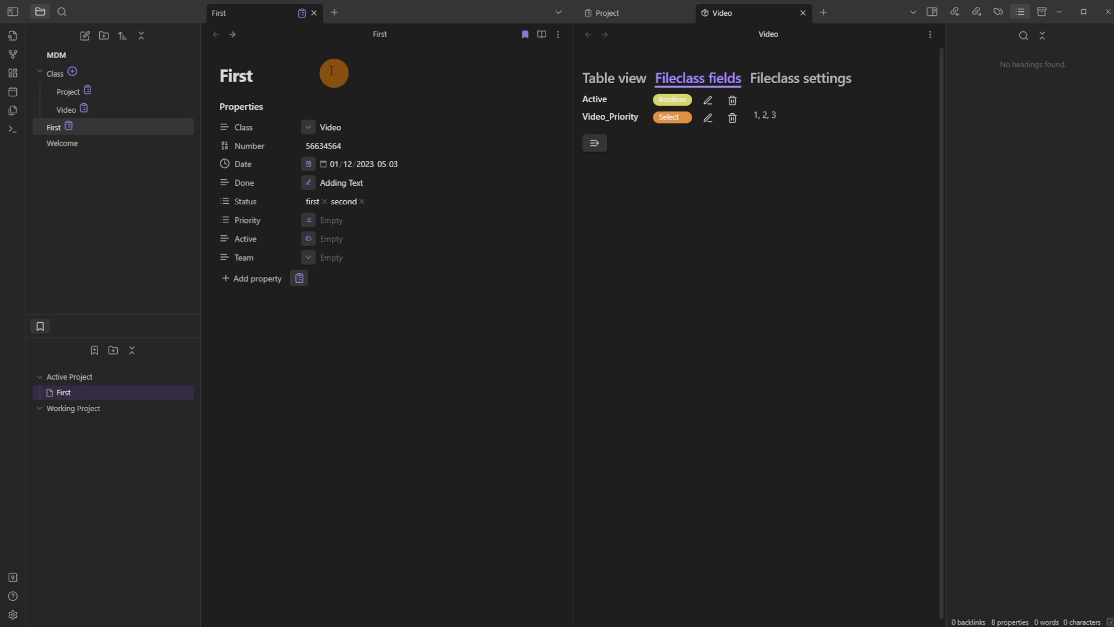
left_click(301, 14)
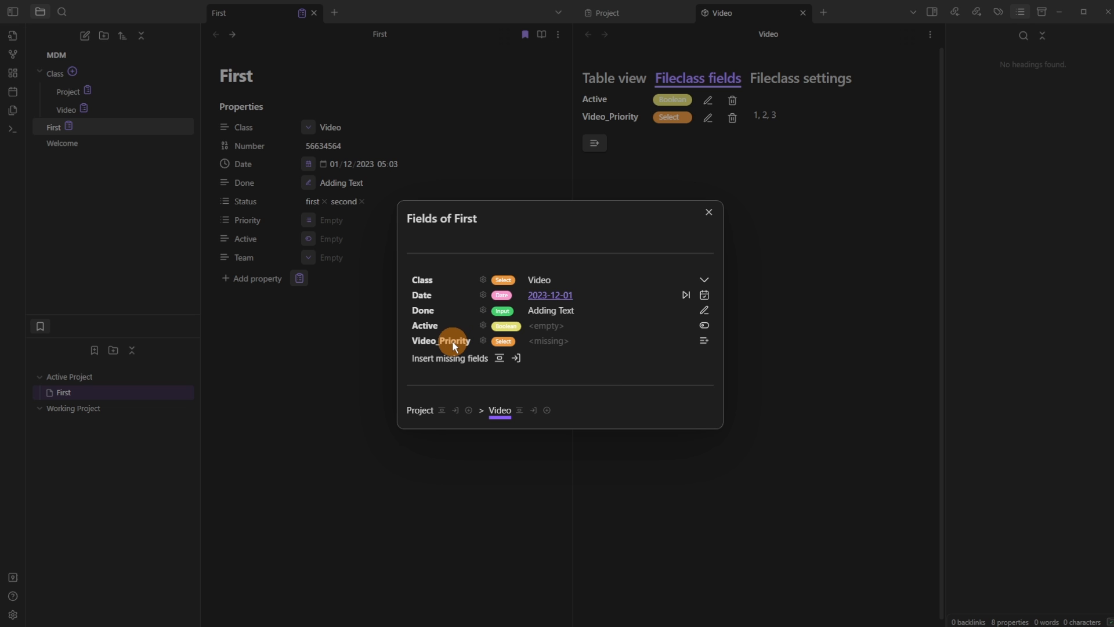
left_click(736, 111)
Remove Priority from the Video fileclass's excluded fields and delete its Video_Priority field
left_click(771, 79)
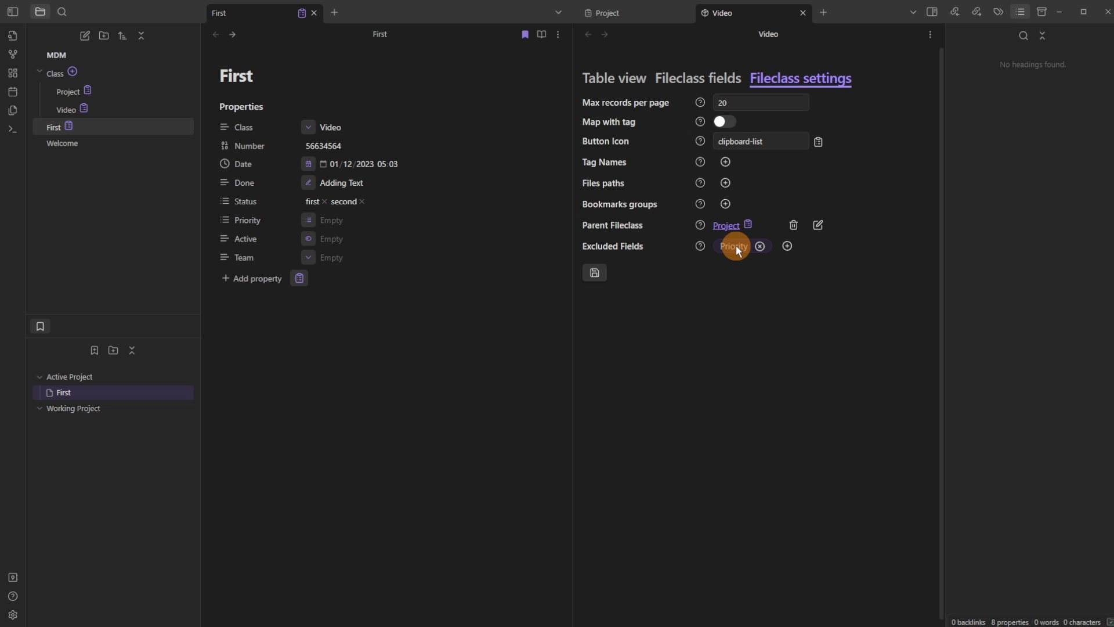
left_click(695, 85)
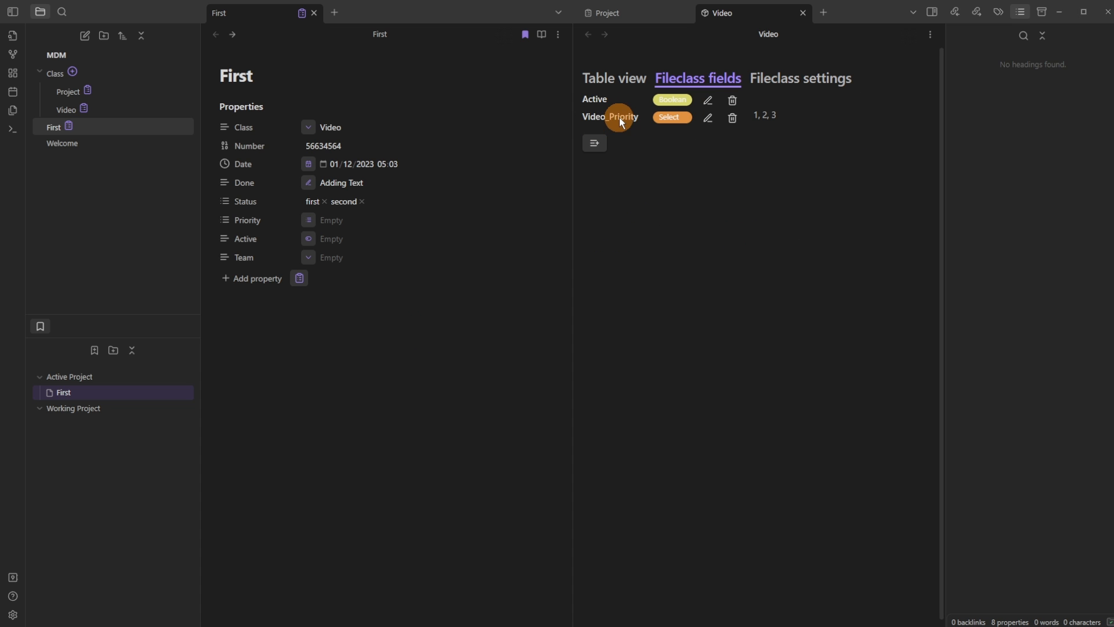
left_click(764, 91)
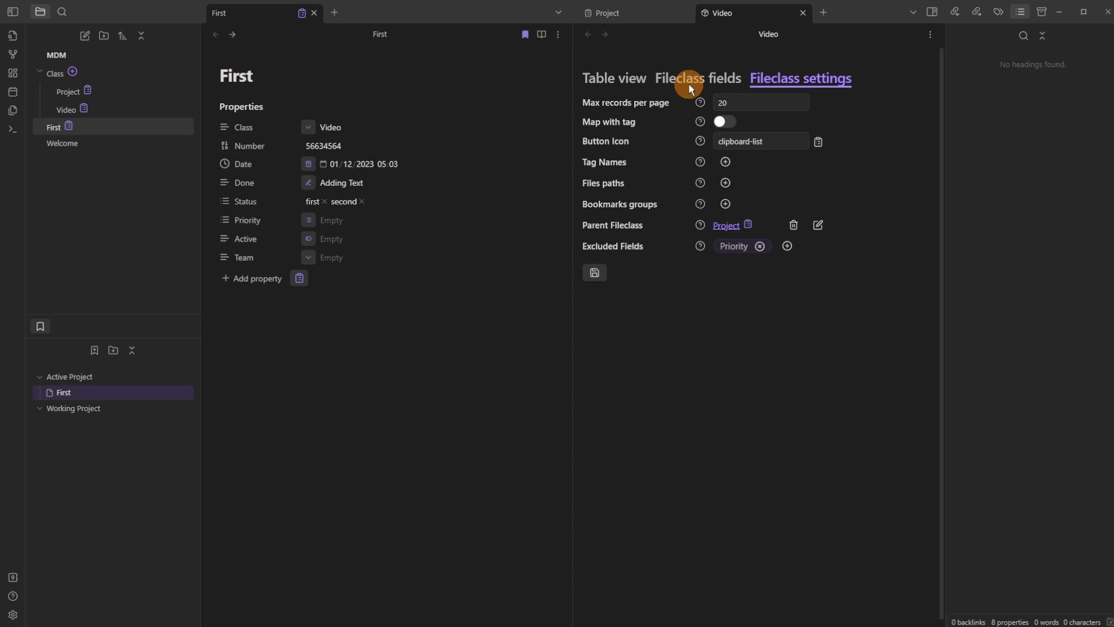
left_click(760, 246)
left_click(711, 78)
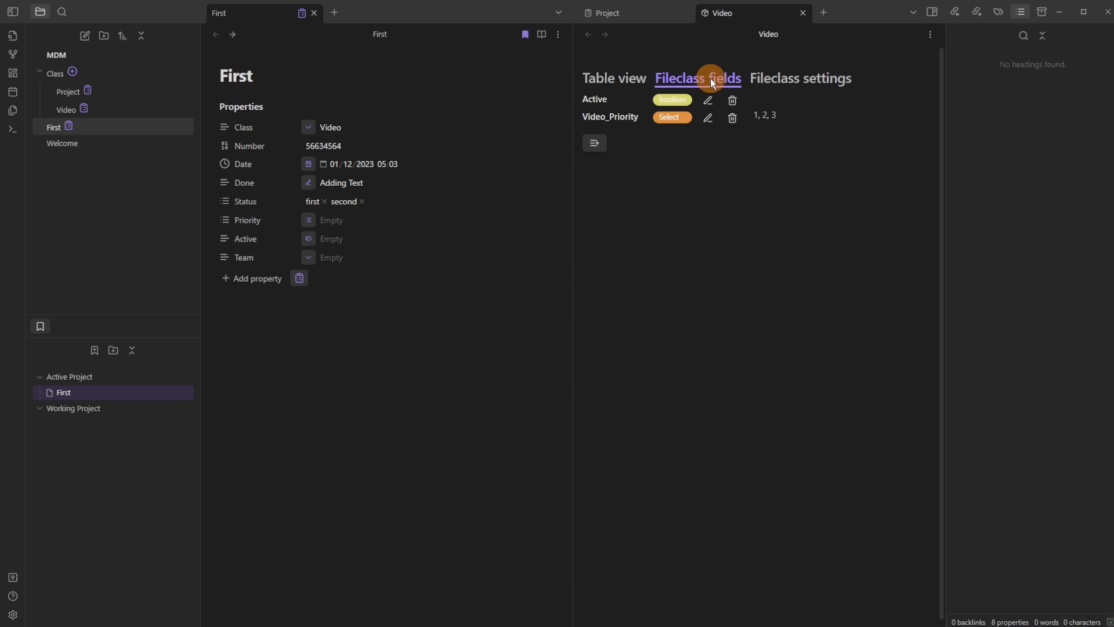
left_click(732, 119)
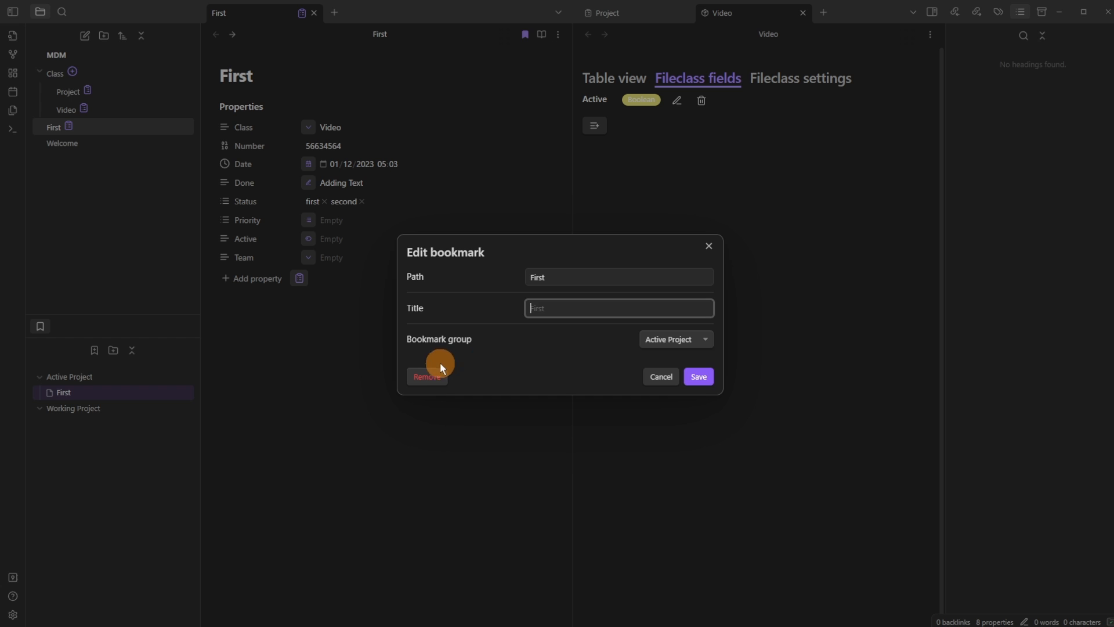
Remove the First note's bookmark and delete the Active Project and Working Project bookmark groups
left_click(441, 367)
right_click(89, 388)
left_click(124, 500)
right_click(109, 382)
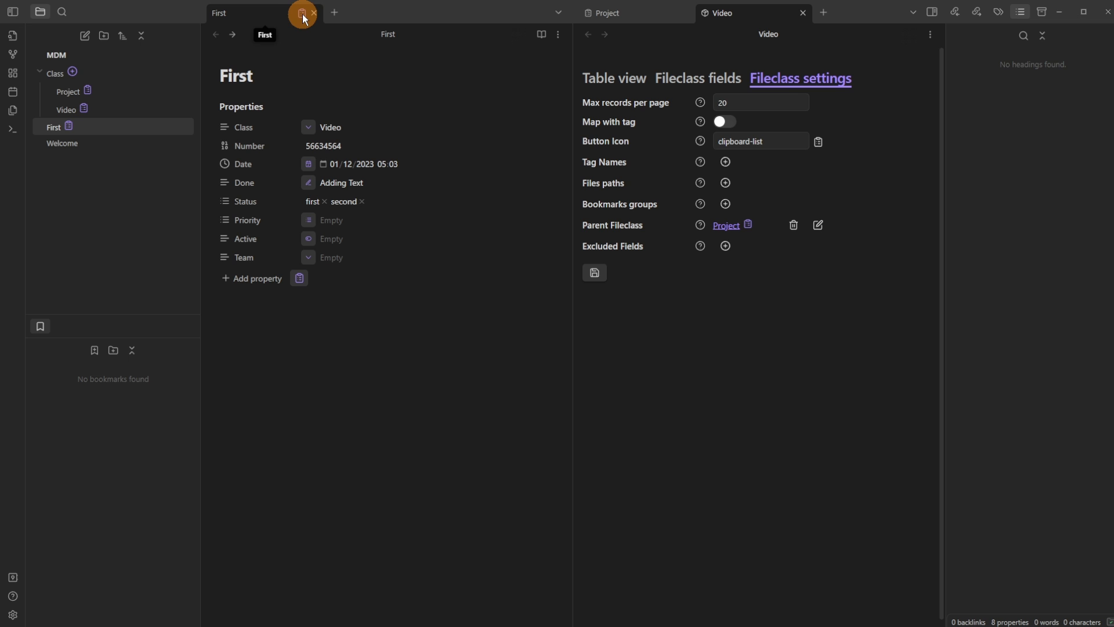
Set the Project fileclass's button icon to target and save the fileclass settings
left_click(623, 14)
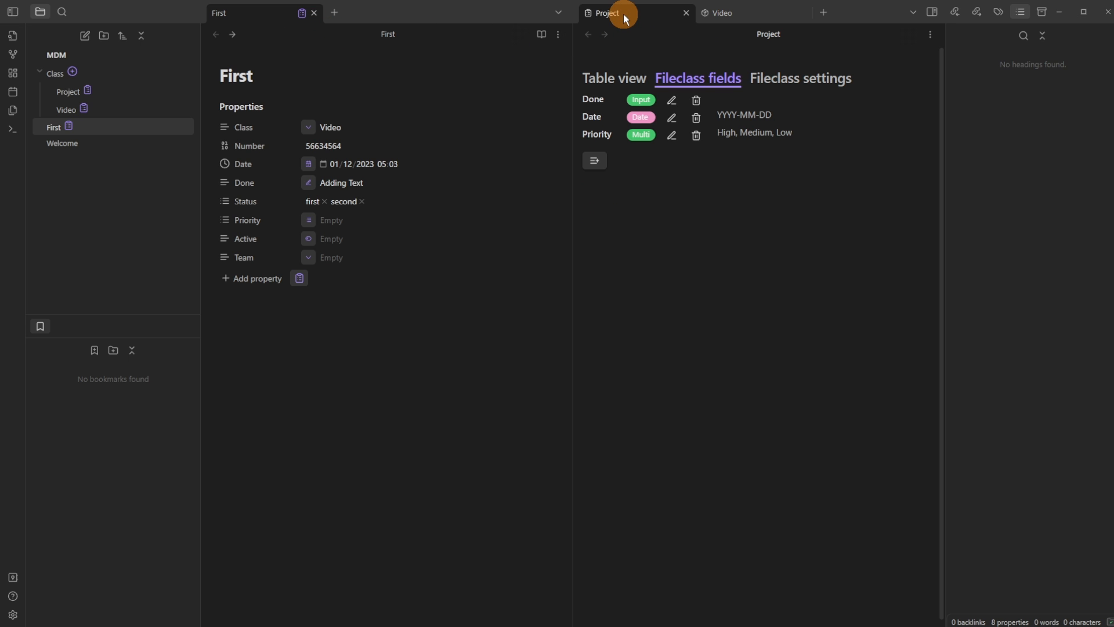
left_click(780, 84)
left_click_drag(771, 139, 699, 142)
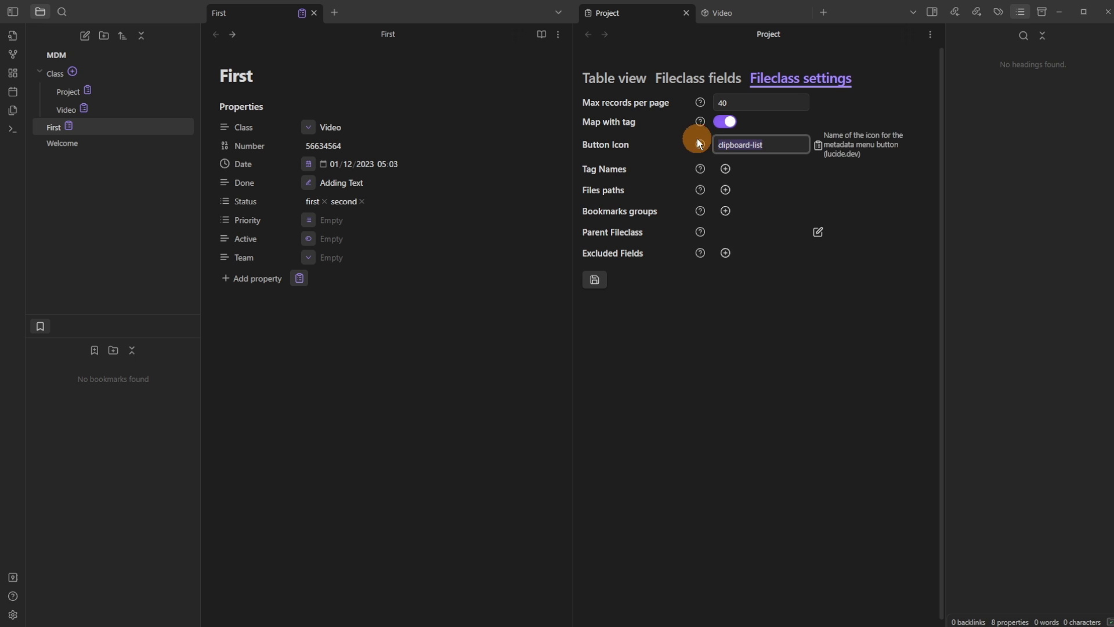
key("BackSpace")
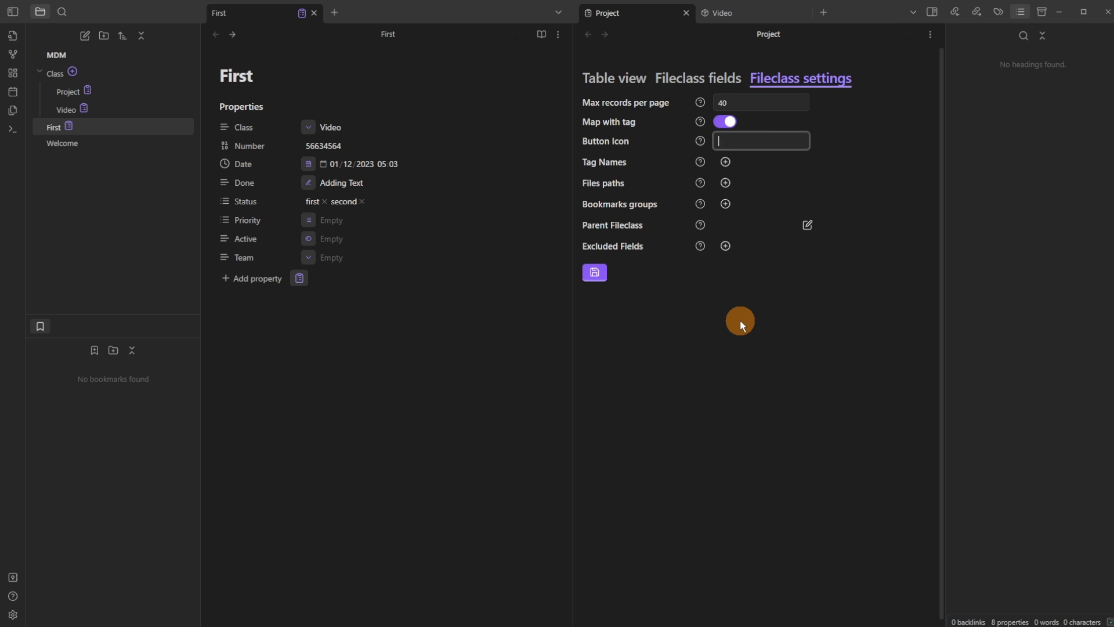
type("target")
left_click(595, 273)
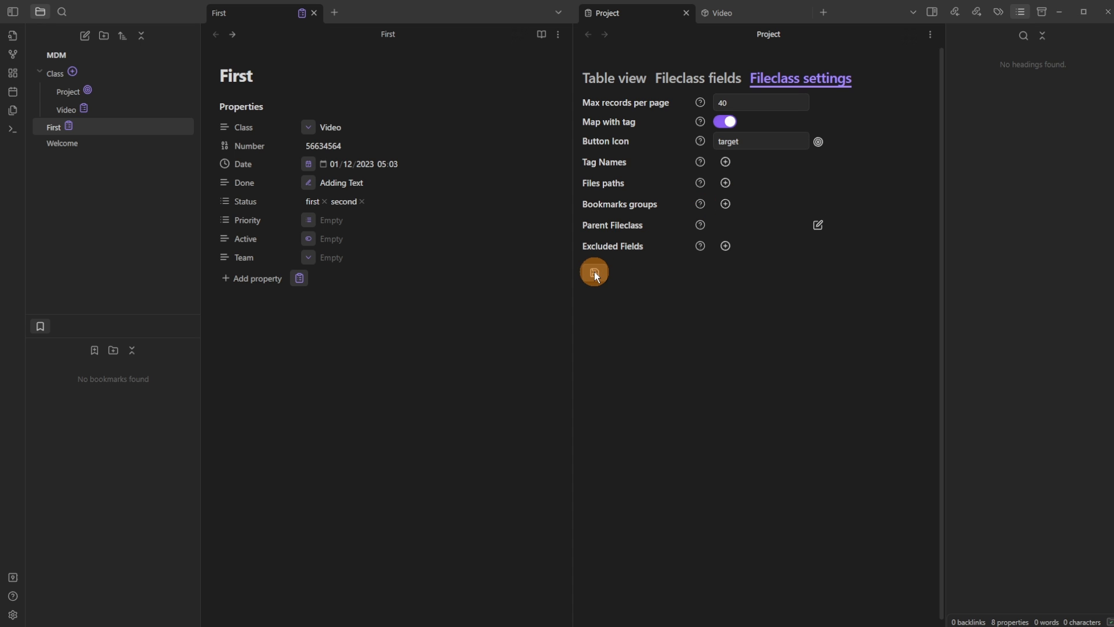
Compare the Video and Project fileclass settings and set the First note's Class to Project
left_click(340, 335)
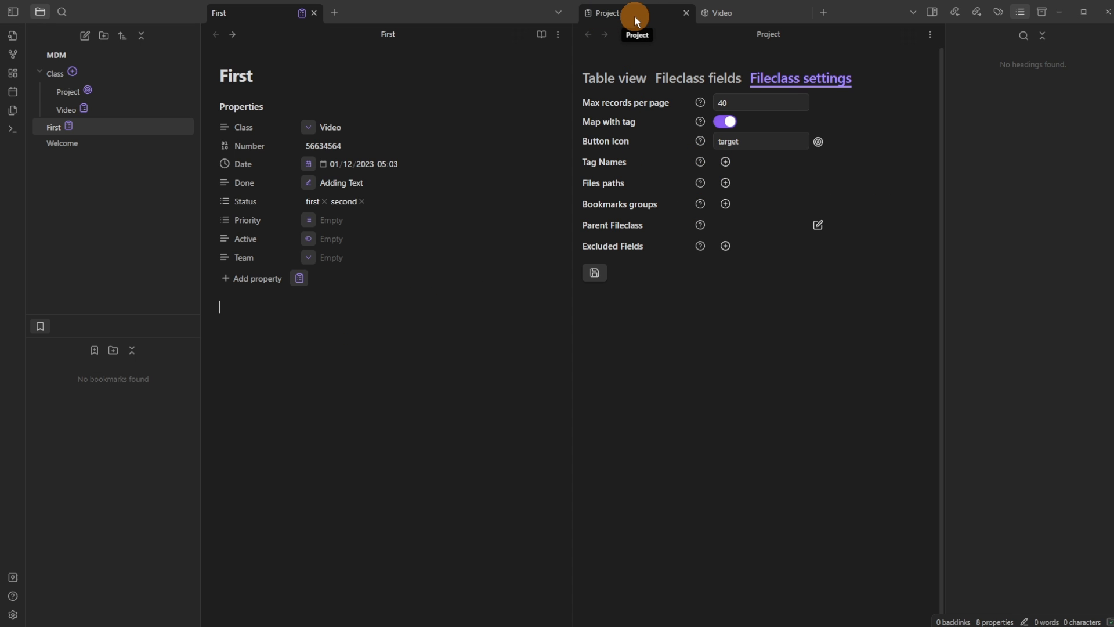
left_click(262, 78)
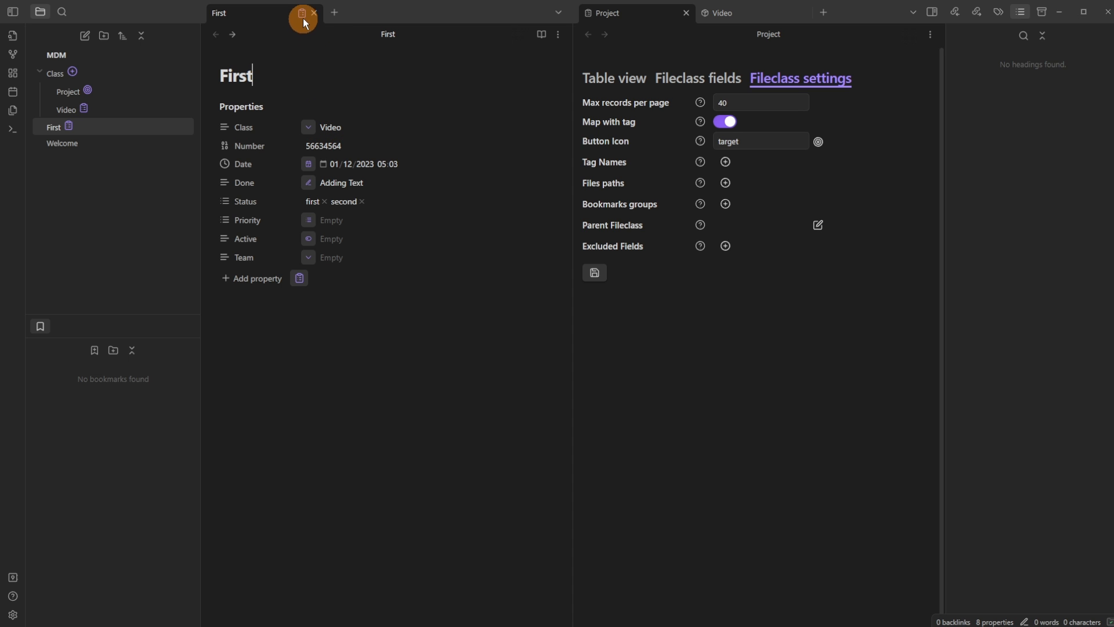
left_click(730, 13)
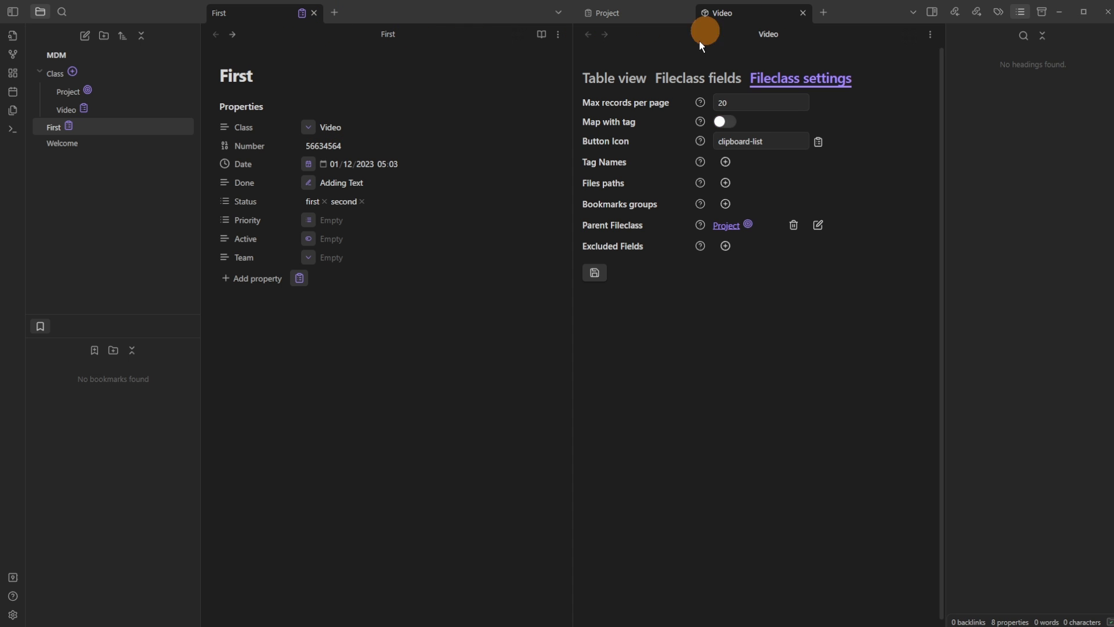
left_click(637, 14)
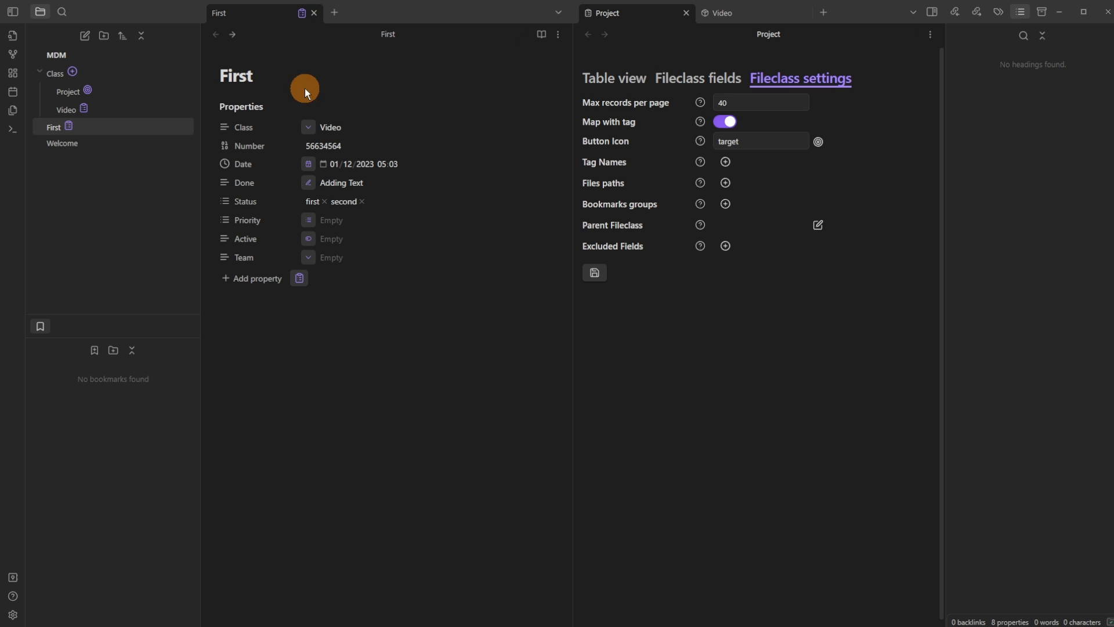
left_click(309, 132)
left_click(380, 97)
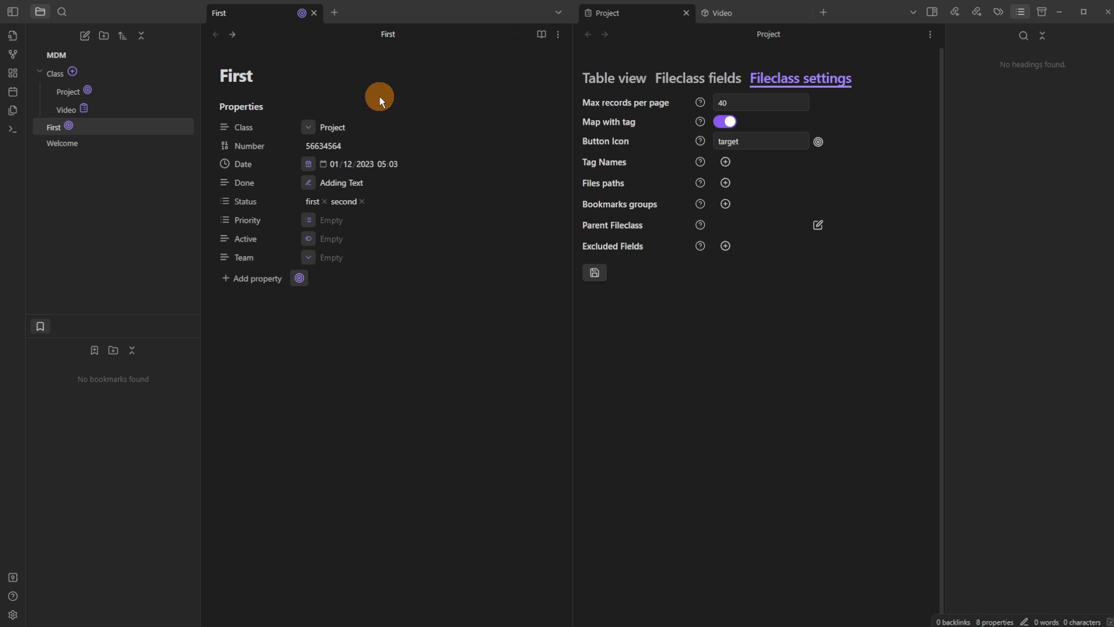
Review the First note's fields overview and set its Class back to Video
left_click(301, 13)
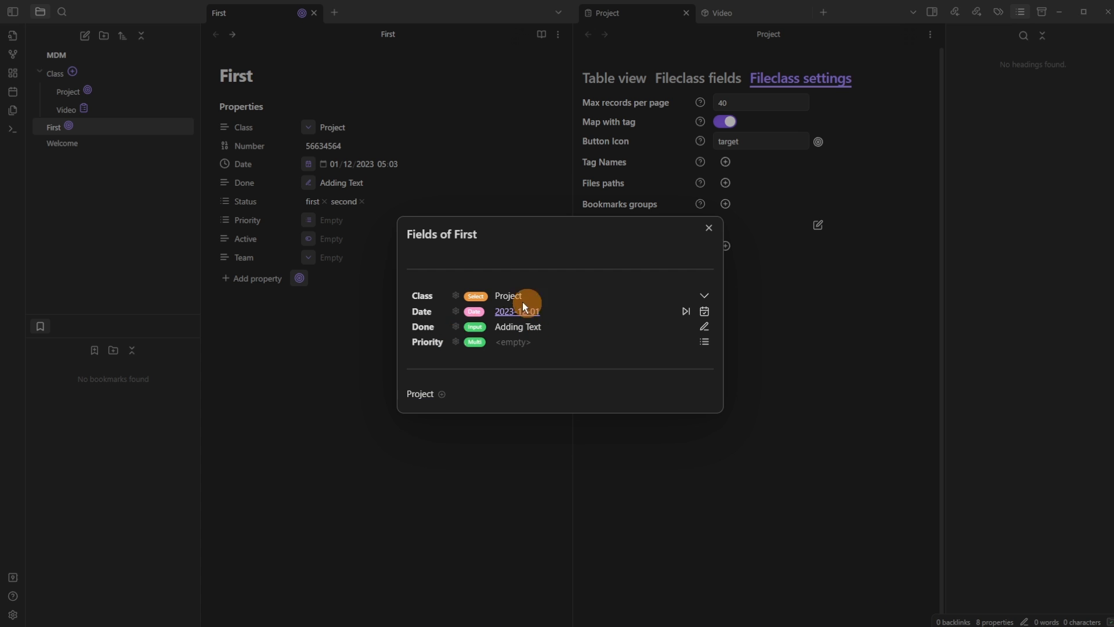
left_click(474, 385)
left_click(406, 113)
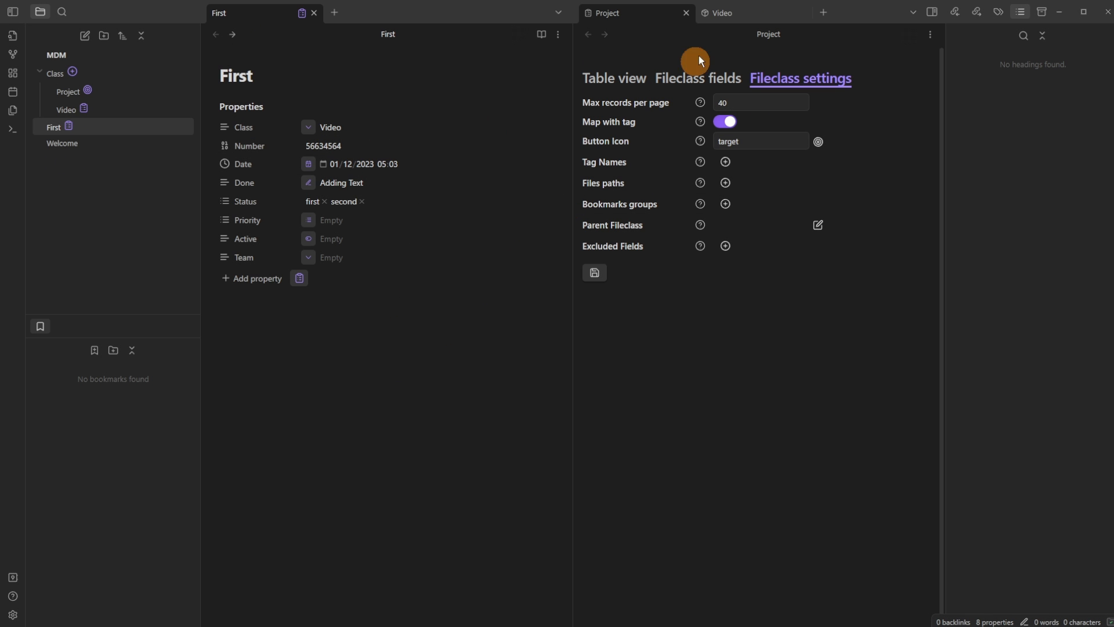
Set the Video fileclass's button icon to video and save the fileclass settings
left_click(726, 14)
left_click(766, 142)
key("ctrl+a")
key("BackSpace")
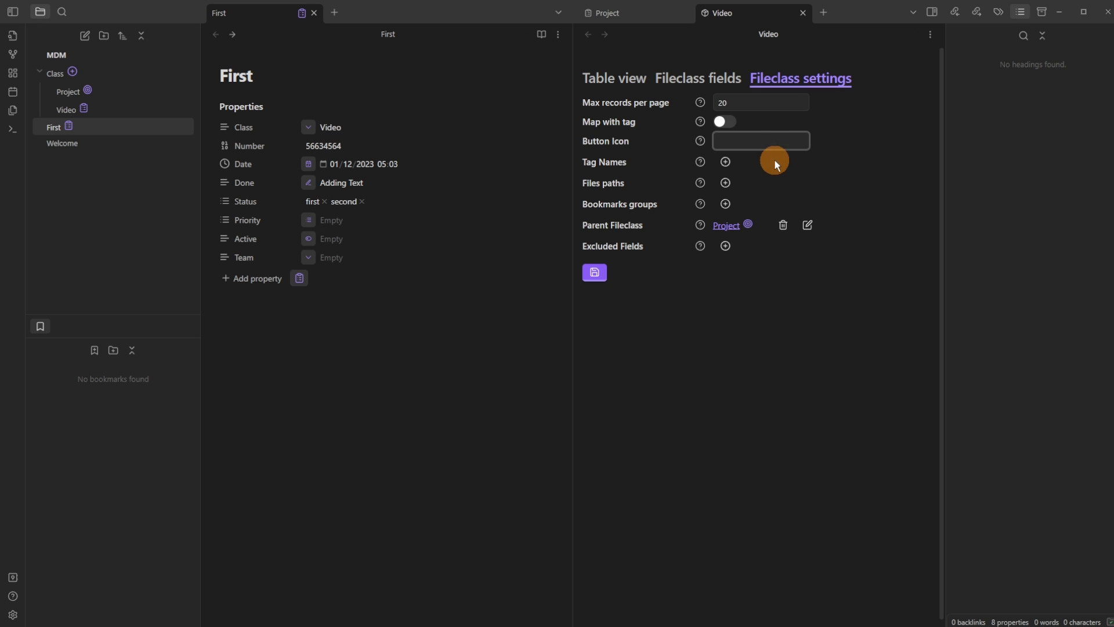
type("video")
left_click(595, 273)
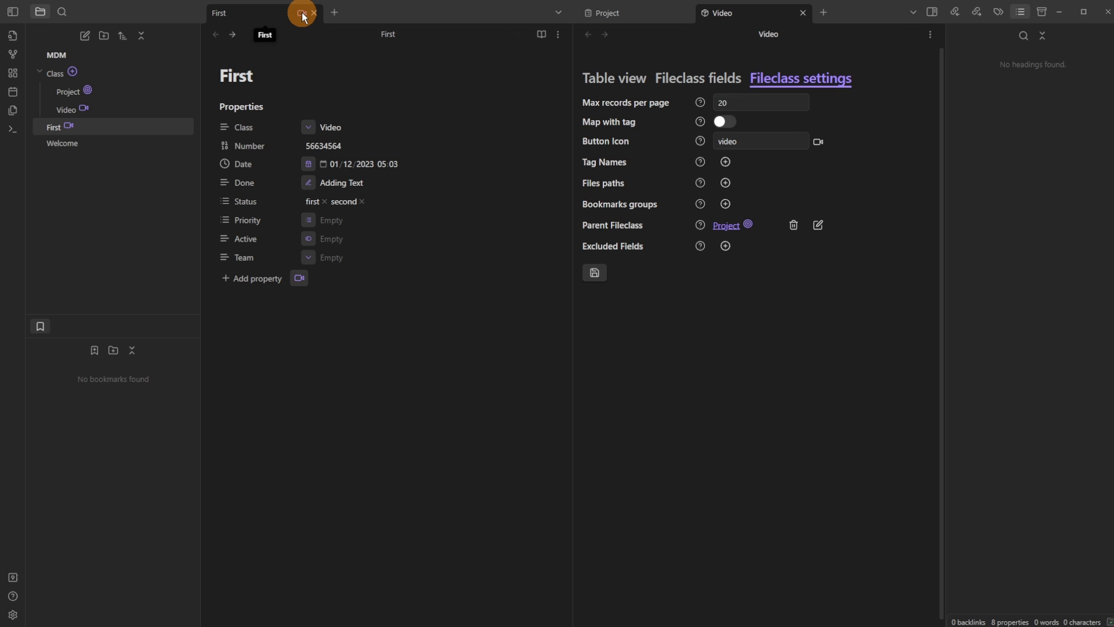
Switch to the Lucide icons website in the browser and search for video icons
key("alt+Tab")
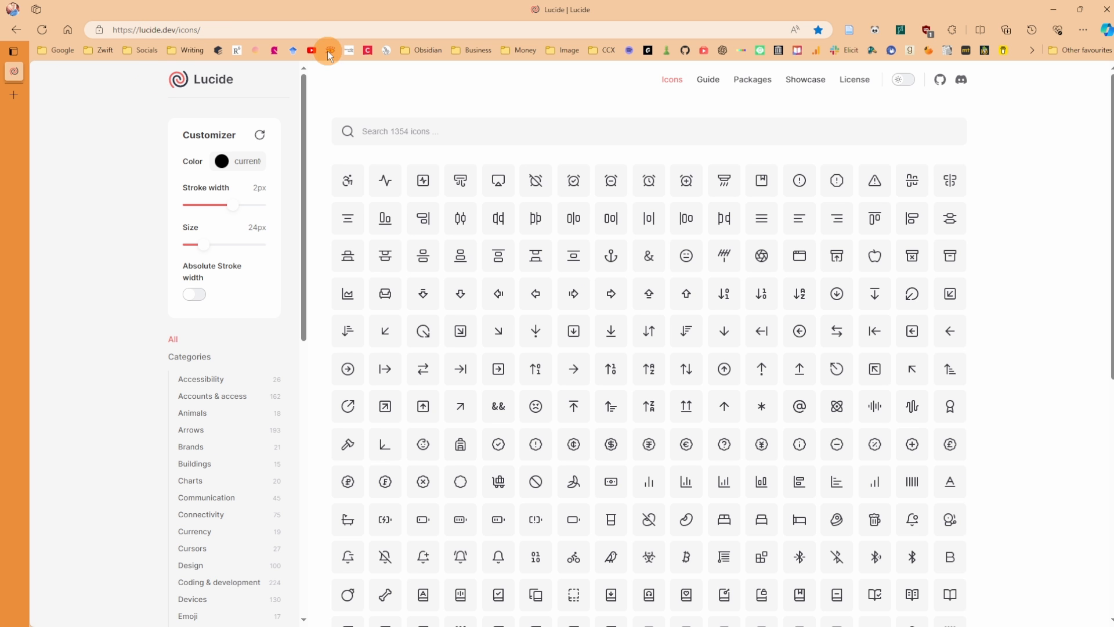
left_click(410, 131)
type("video")
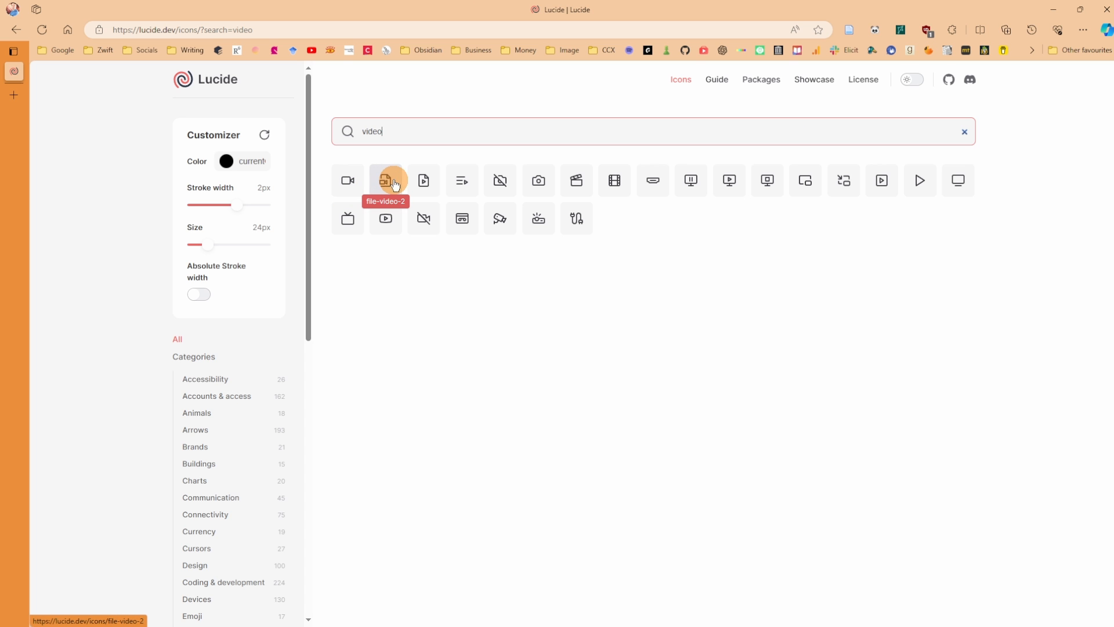
Return to Obsidian, set the Video fileclass's button icon to file-video-2 and save the settings
left_click(788, 140)
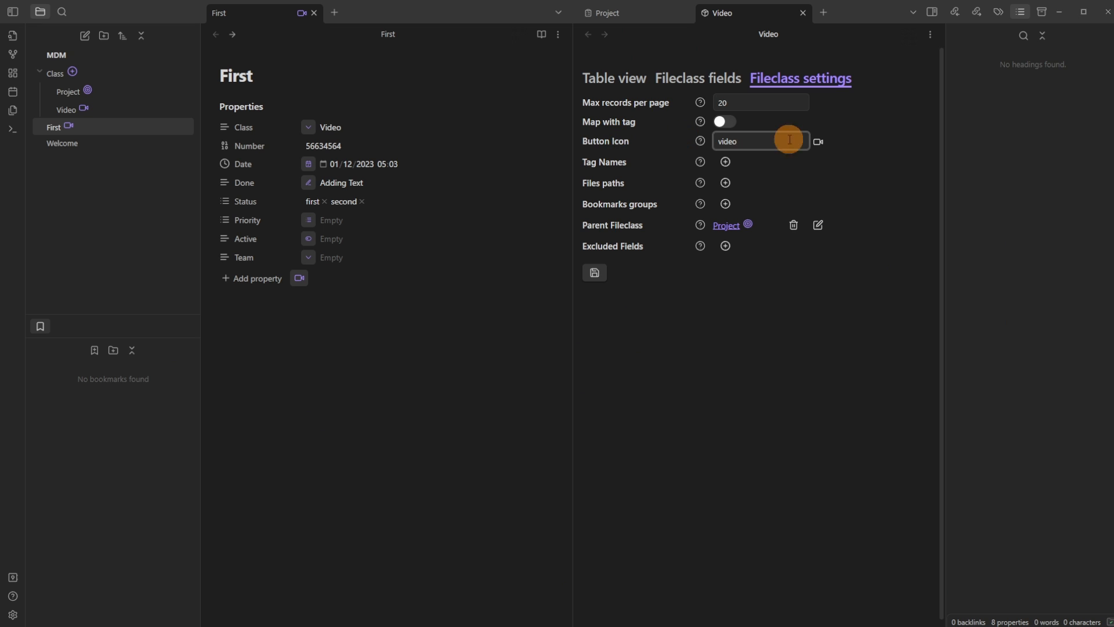
type("file-video")
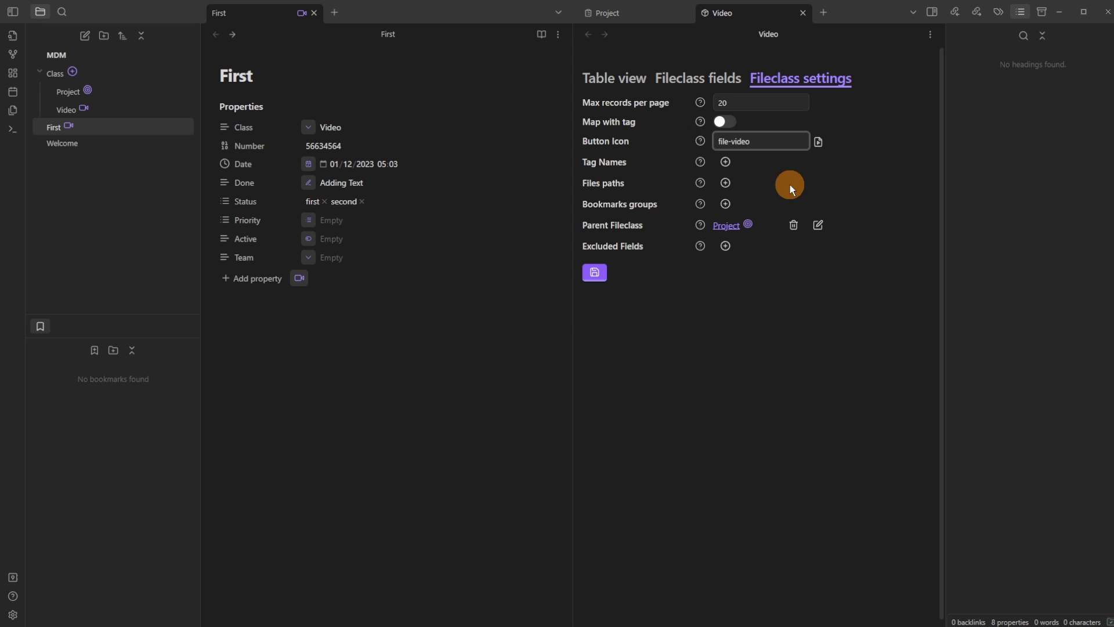
type("-2")
left_click(597, 272)
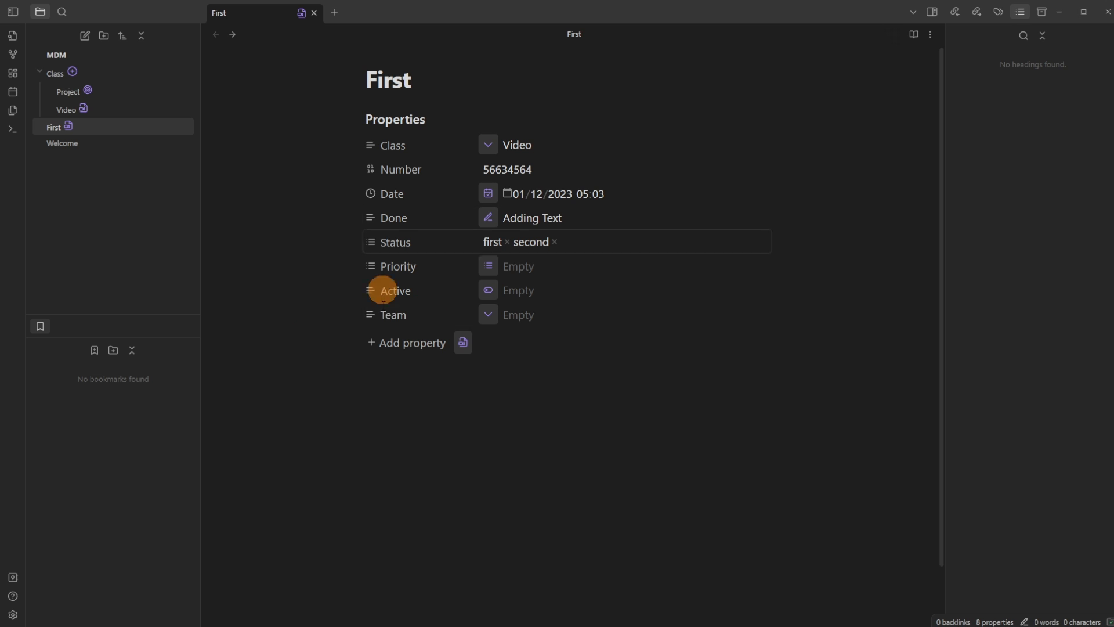
From the First note's fields overview, enable Insert as link by default for the Date field and save it
left_click(302, 14)
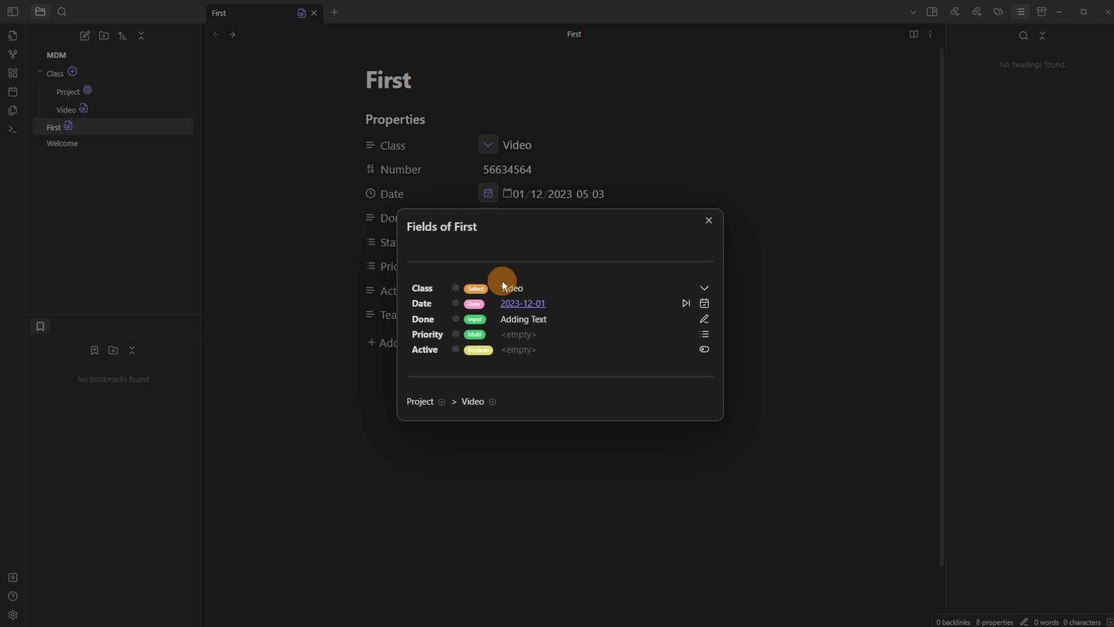
left_click(456, 304)
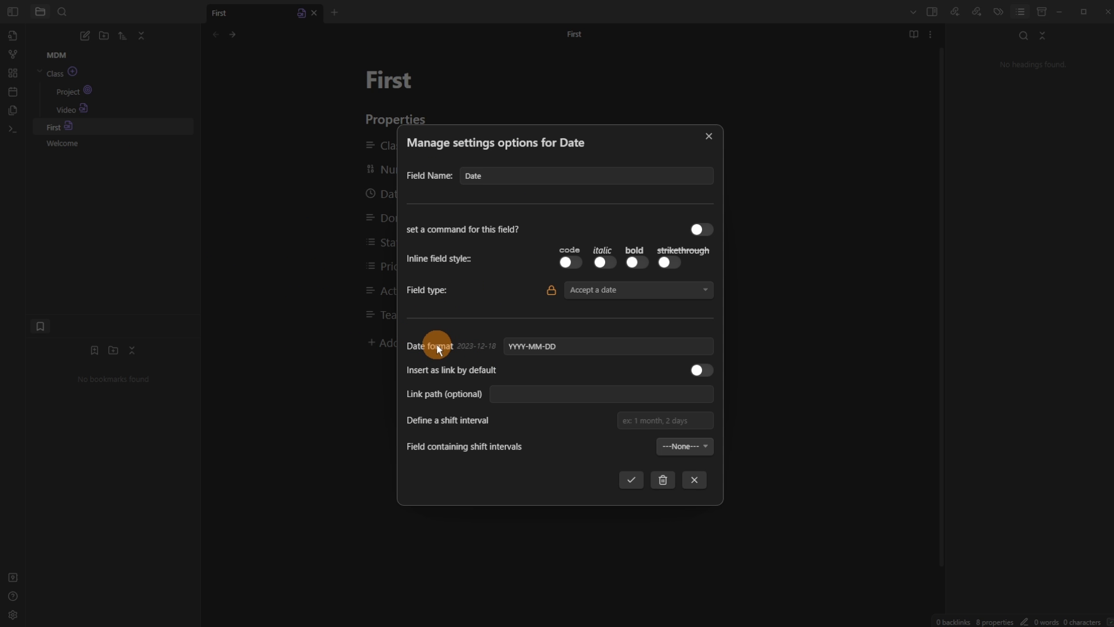
left_click(566, 346)
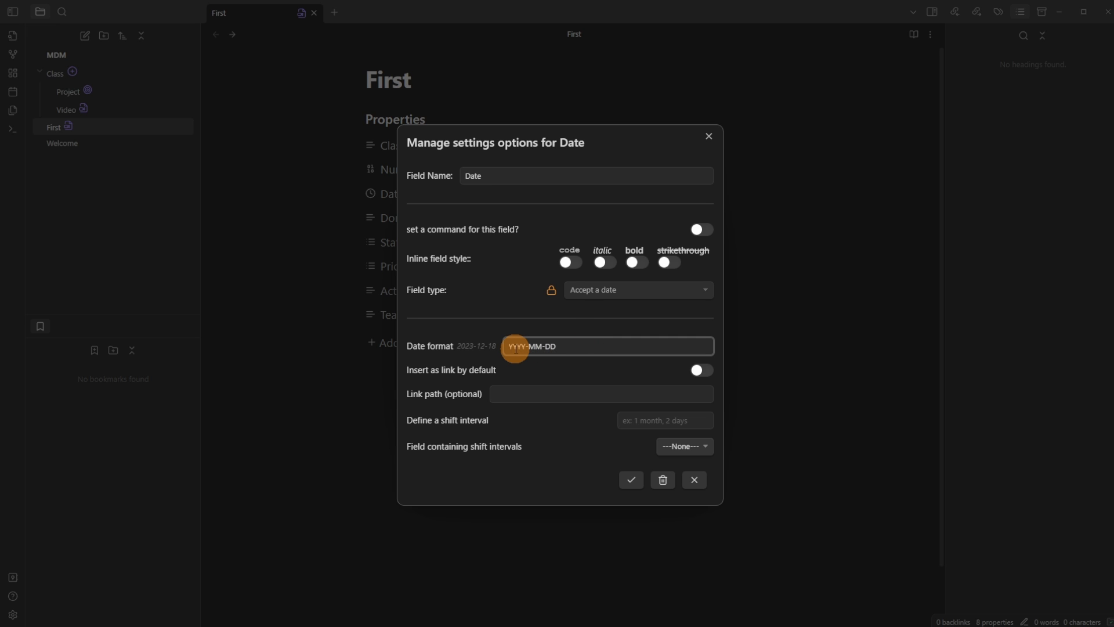
left_click(567, 330)
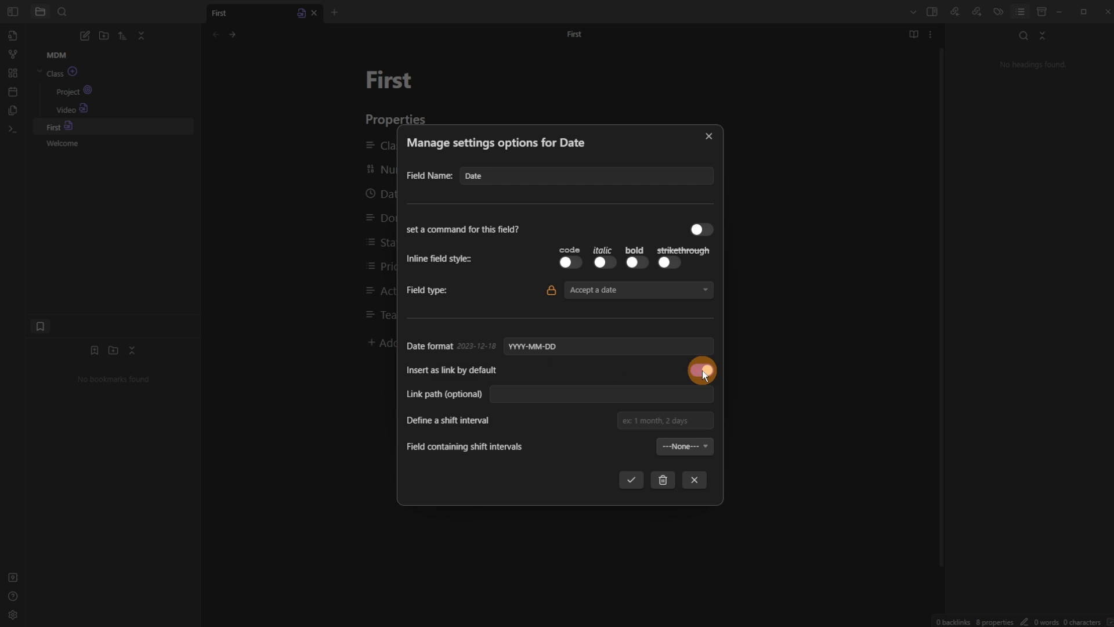
left_click(633, 479)
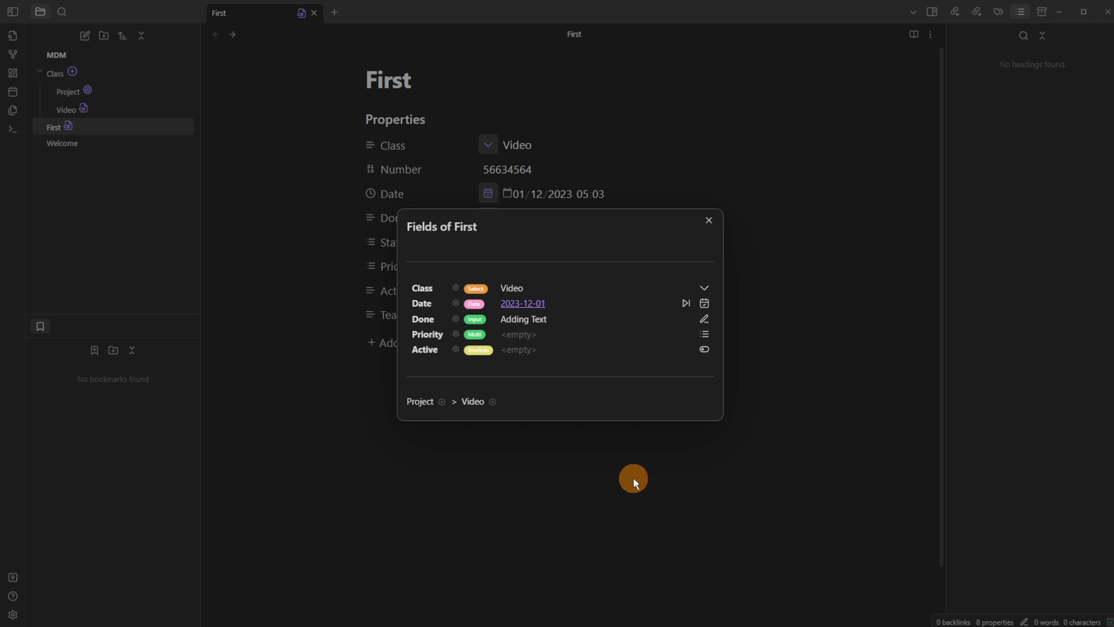
Open the note linked from the First note's Date value and delete that 2023-12-01 note
left_click(527, 305)
key("Escape")
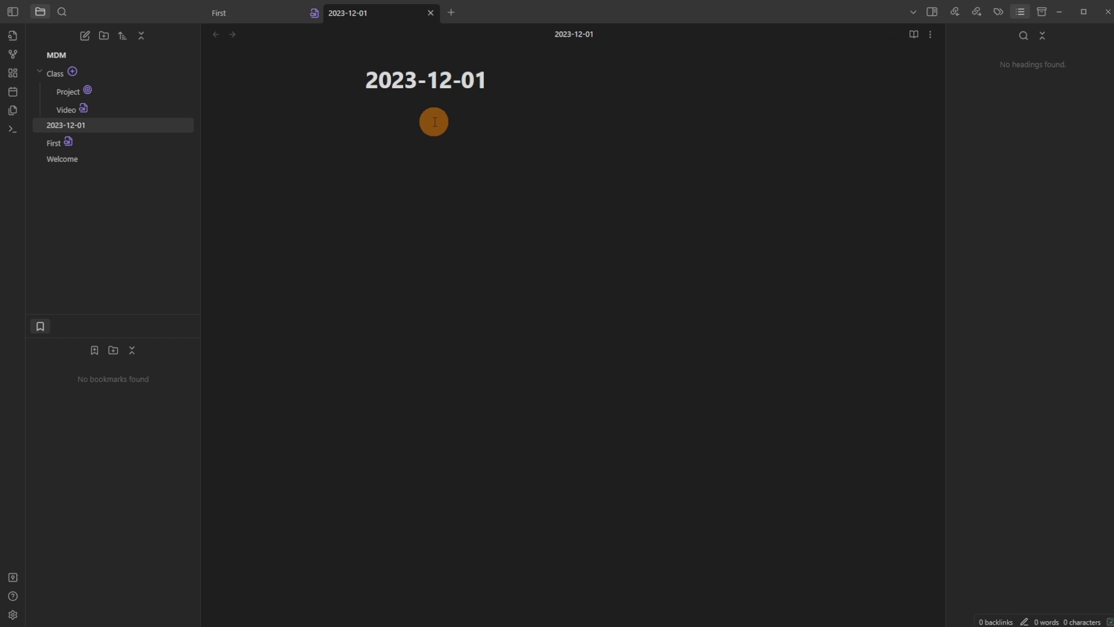
left_click_drag(370, 79, 505, 81)
right_click(364, 12)
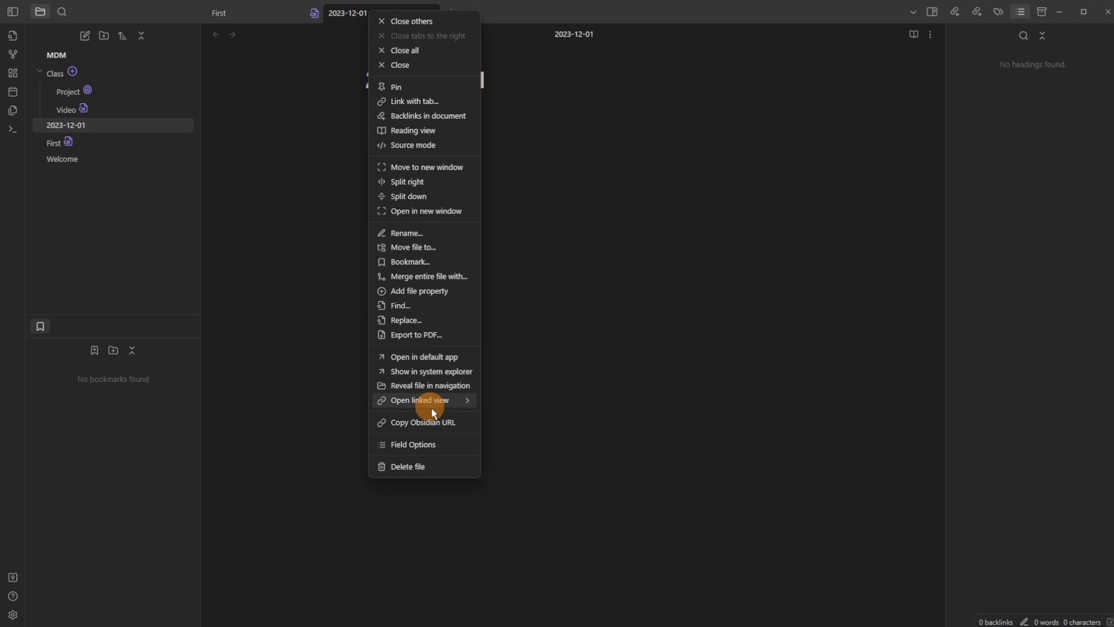
left_click(425, 466)
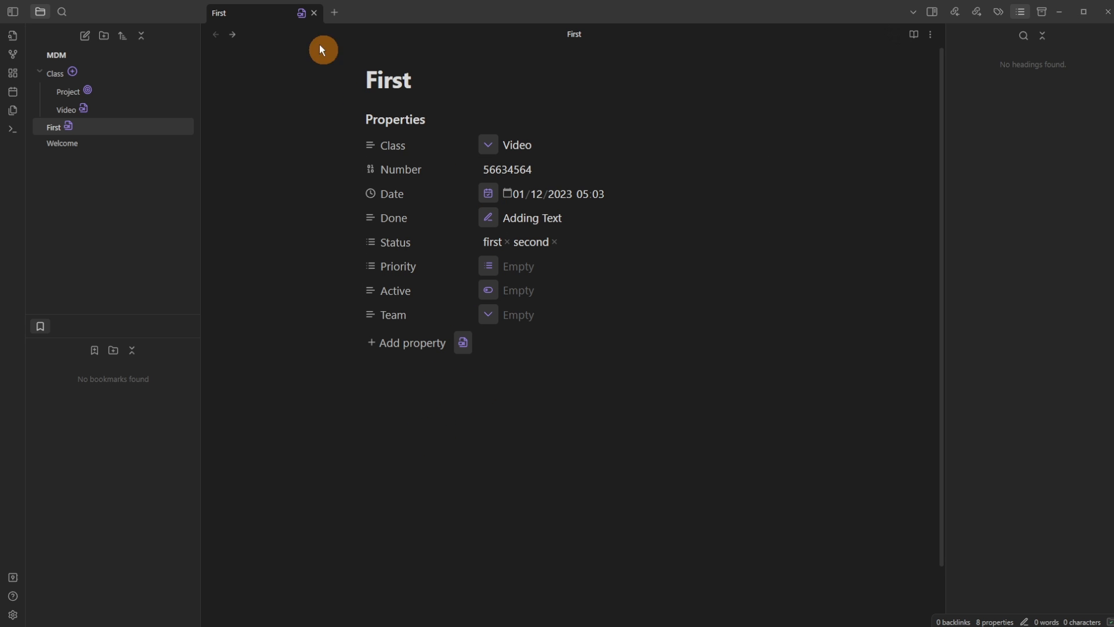
Disable Insert as link by default for the Date field, set its shift interval to 5 days and save the settings
left_click(301, 15)
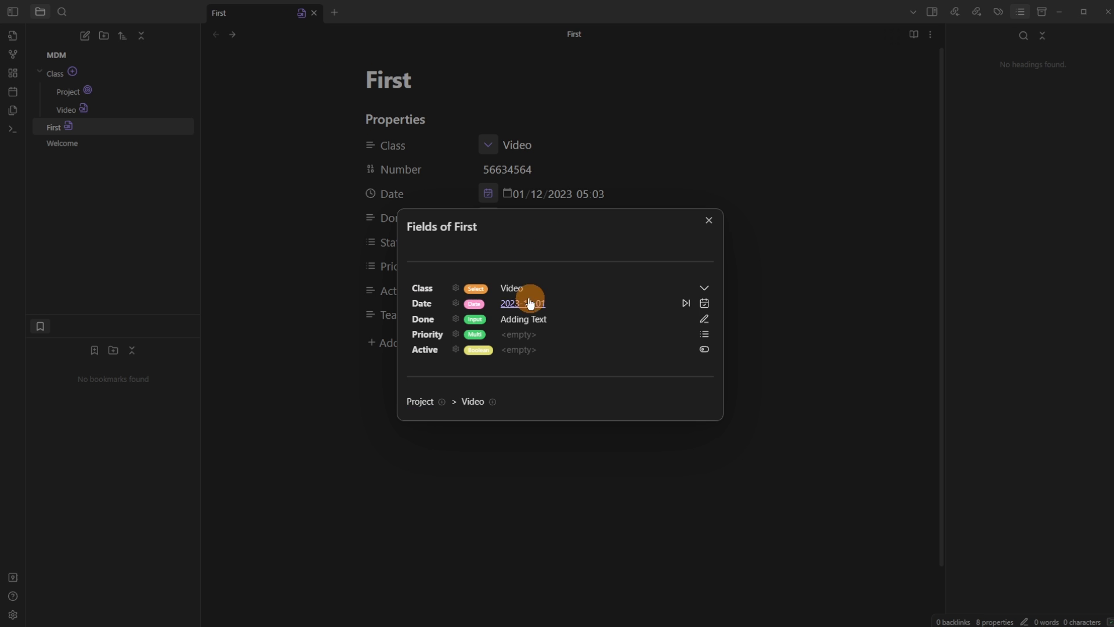
left_click(457, 301)
left_click(701, 372)
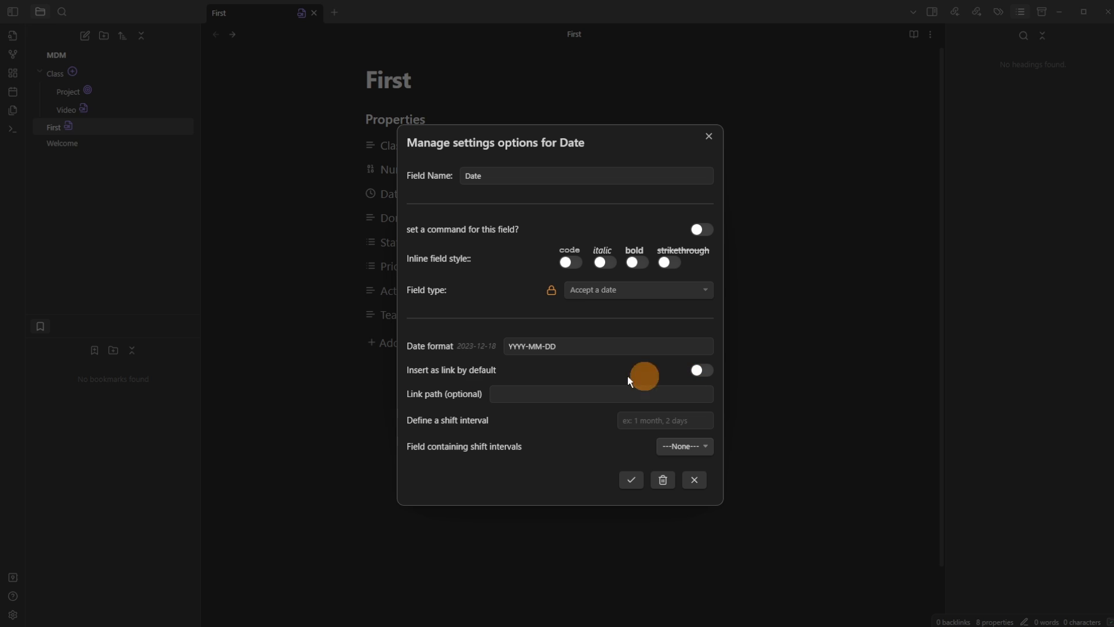
left_click(532, 394)
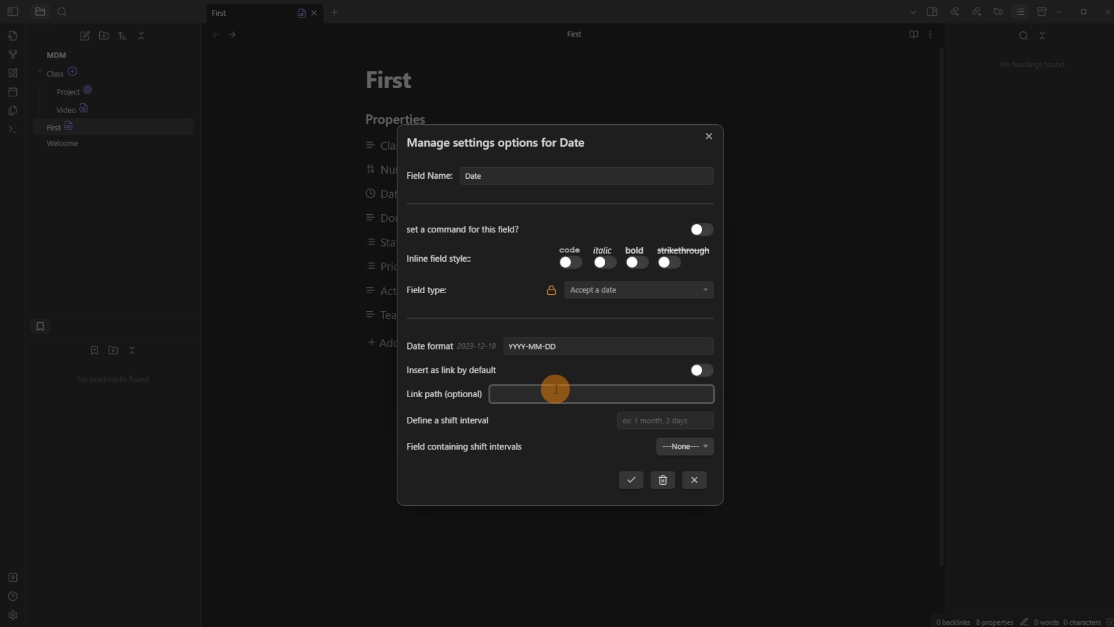
left_click(503, 418)
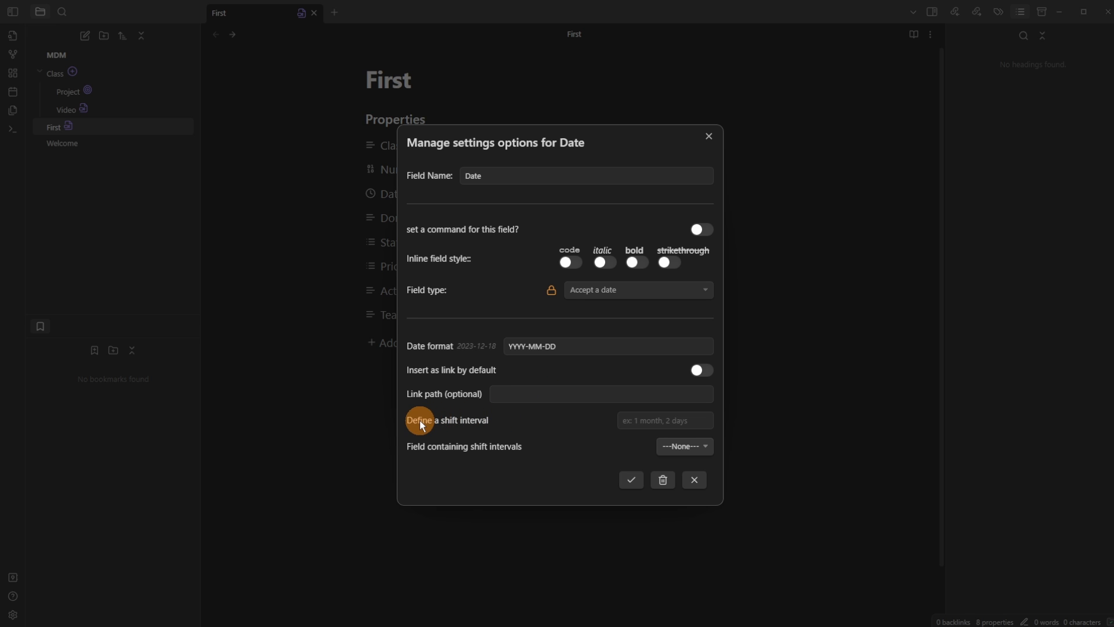
left_click(666, 420)
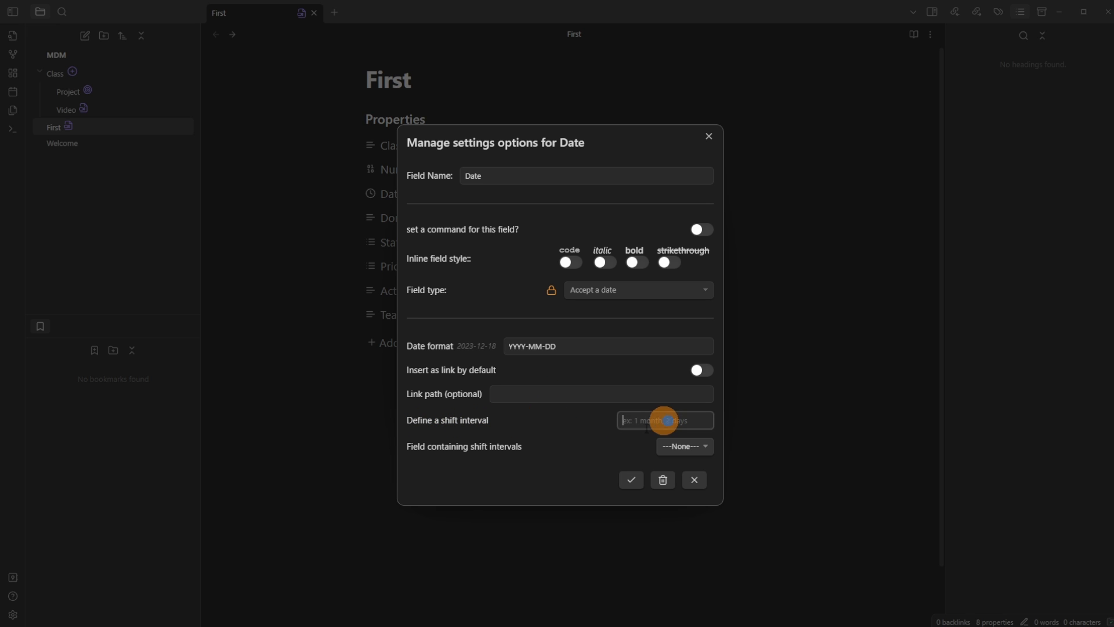
type("1 days")
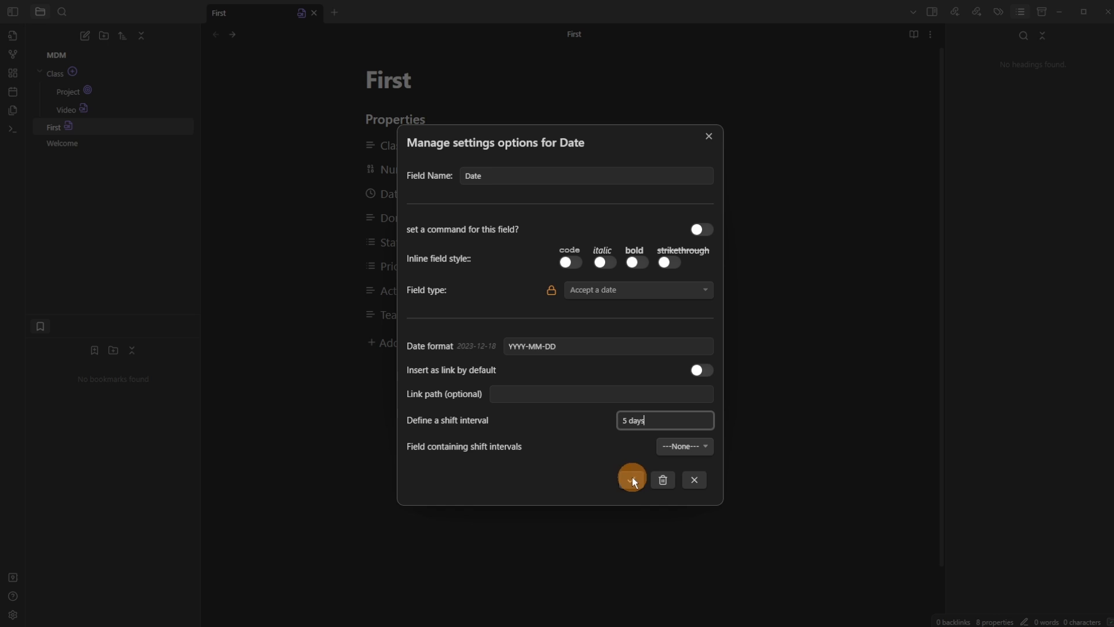
left_click(631, 479)
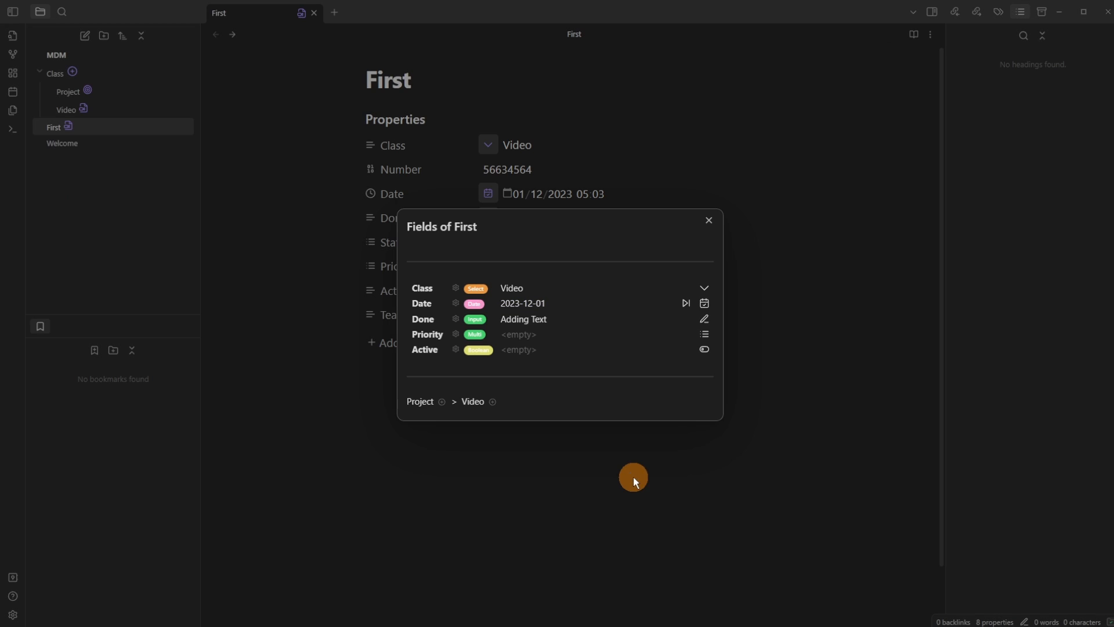
Shift the First note's Date forward twice to 2023-12-11 and view the date change options without altering them
left_click(686, 302)
left_click(686, 302)
left_click(704, 304)
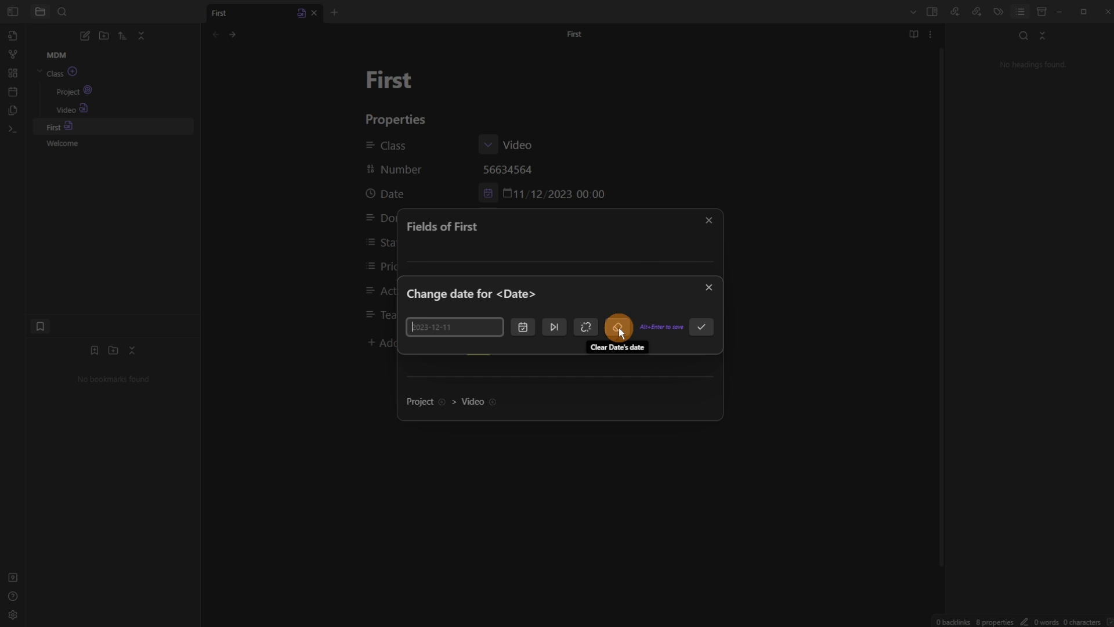
left_click(619, 250)
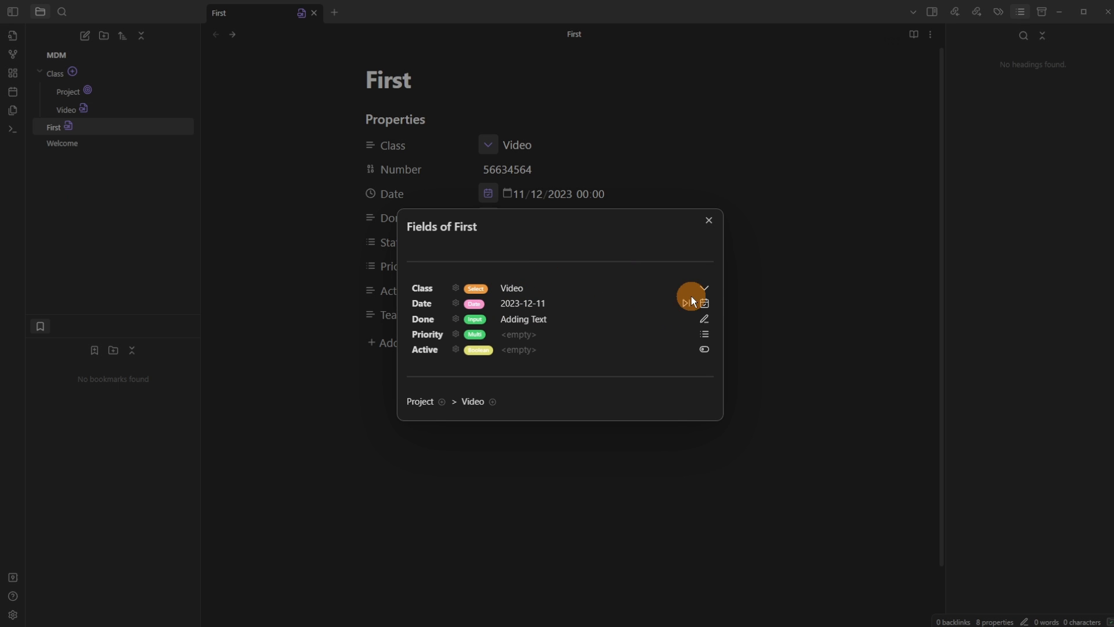
Clear the First note's Date value and set it to 2023-12-05
left_click(705, 304)
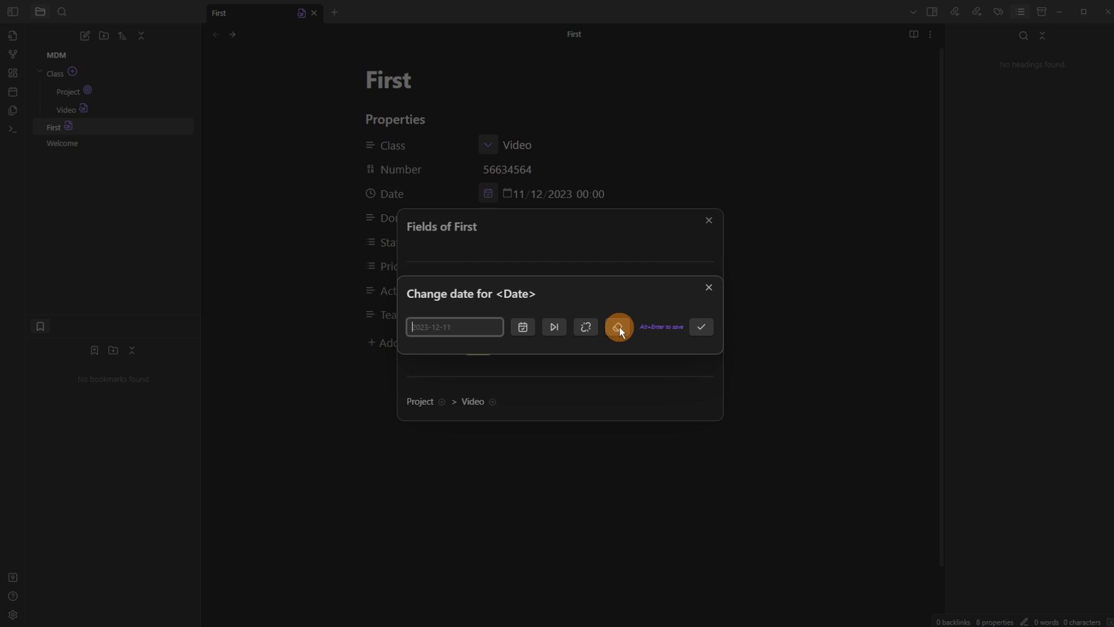
left_click(619, 326)
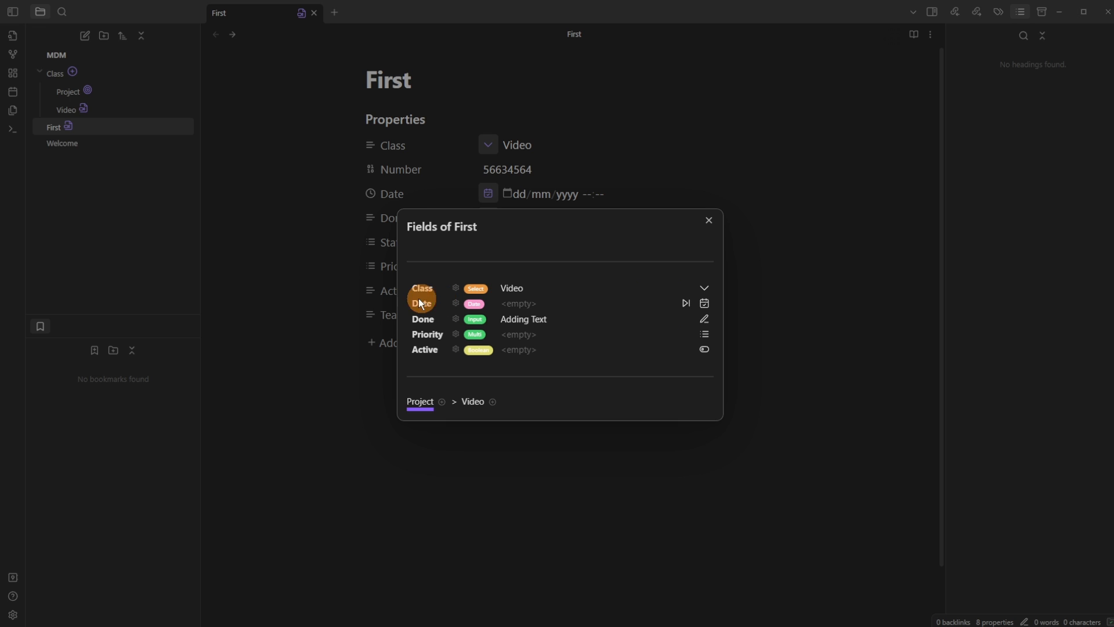
left_click(704, 305)
left_click(527, 326)
left_click(611, 393)
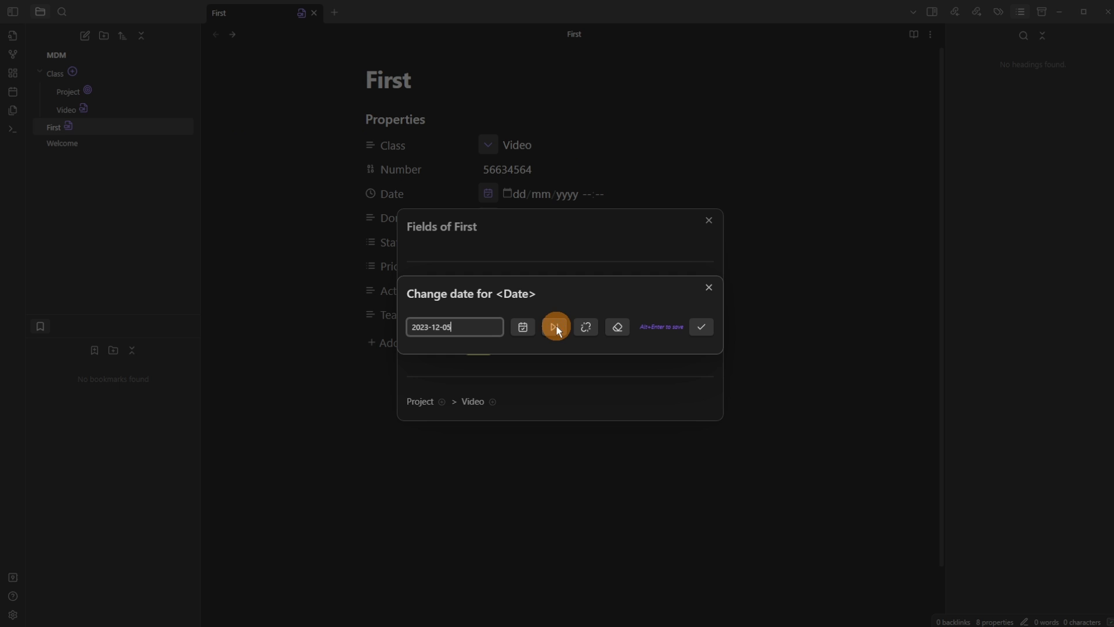
left_click(702, 327)
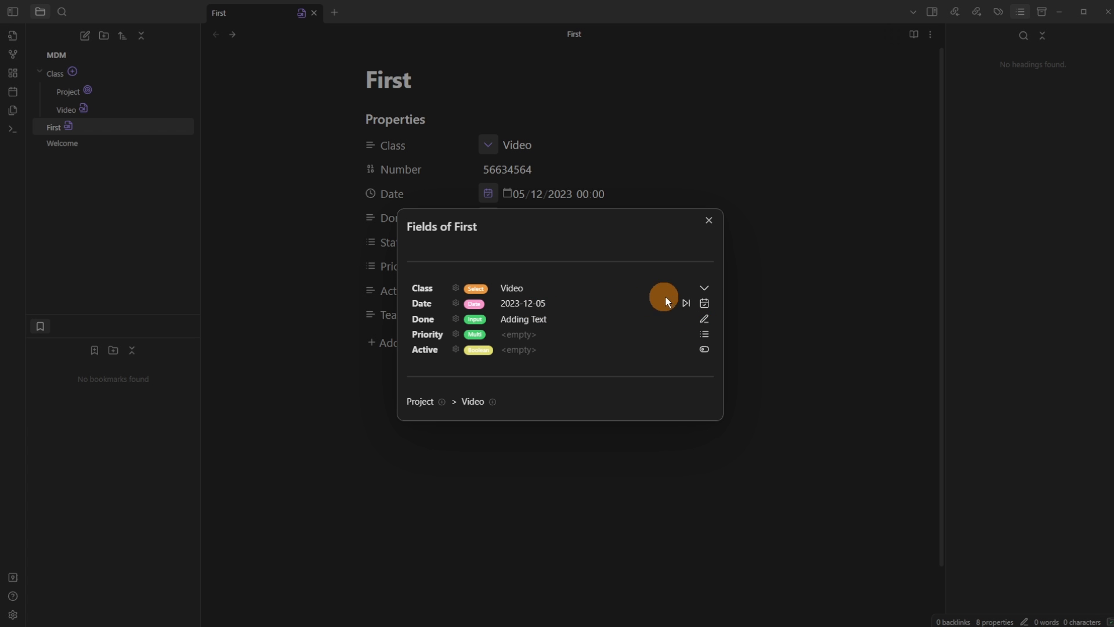
Shift the First note's Date forward by one interval to 2023-12-10 in the date change dialog and save it
left_click(705, 304)
left_click(555, 327)
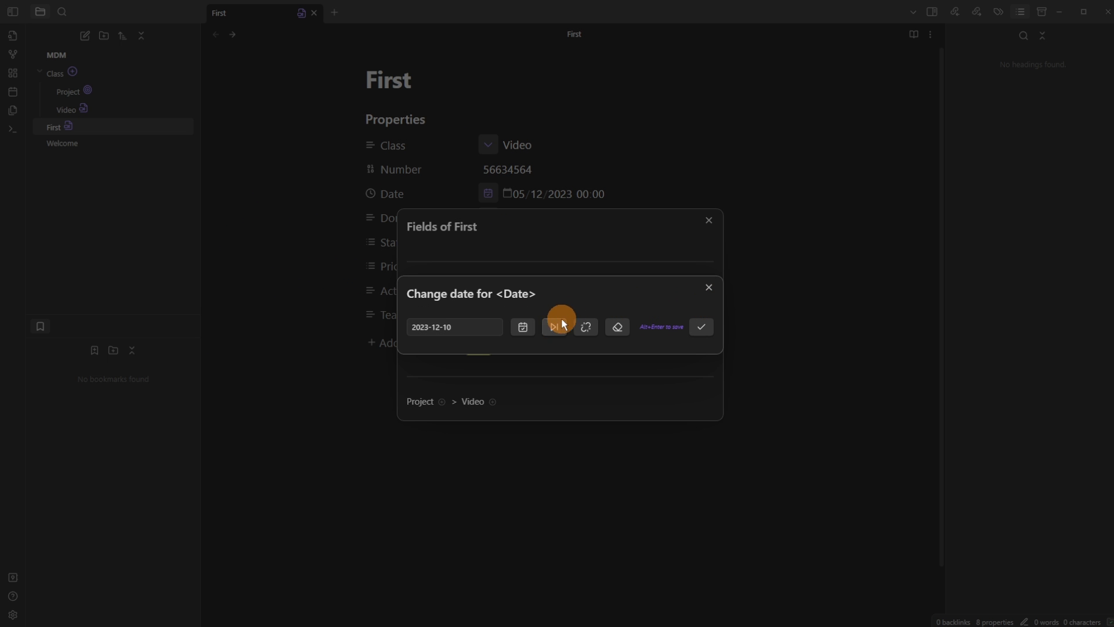
left_click(704, 326)
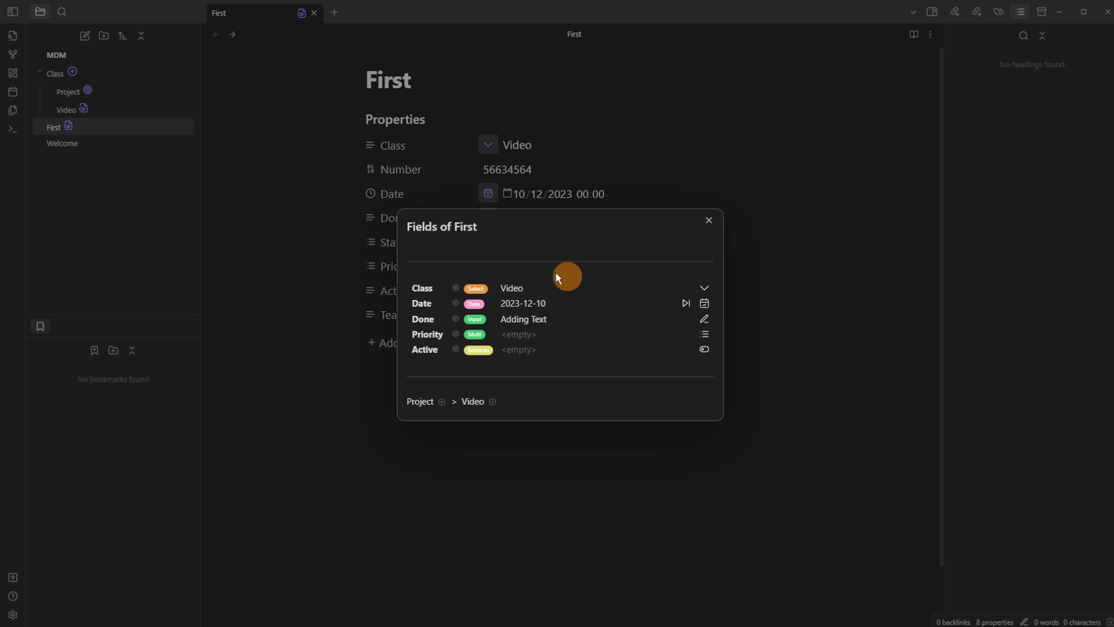
Set the Date field's shift interval to 1 month and save the field settings
left_click(455, 303)
left_click(624, 427)
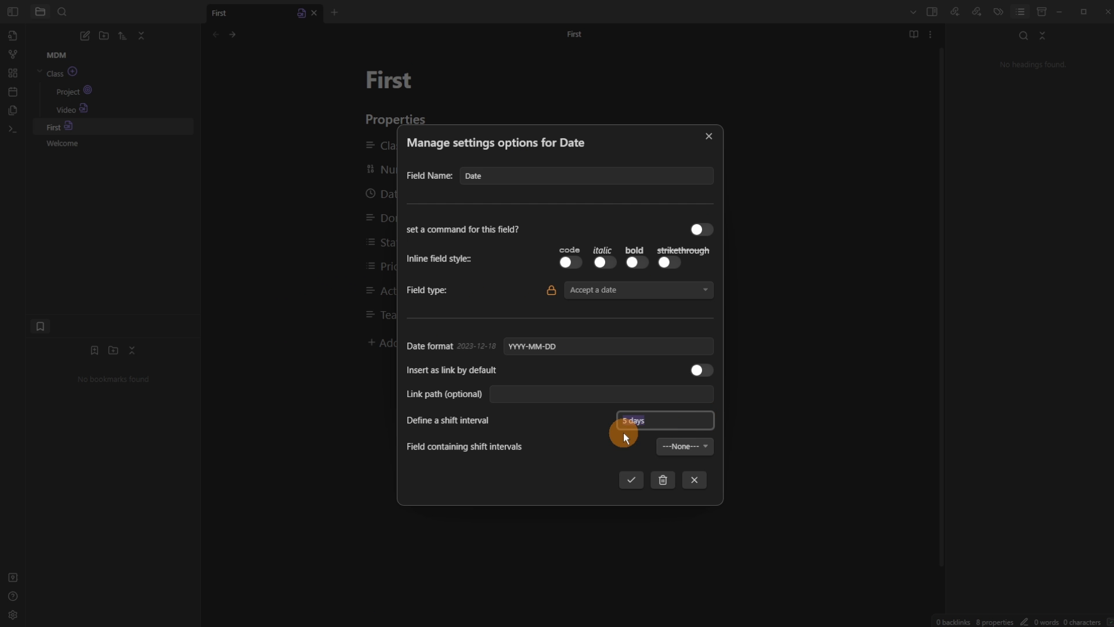
type("1 month")
left_click(632, 480)
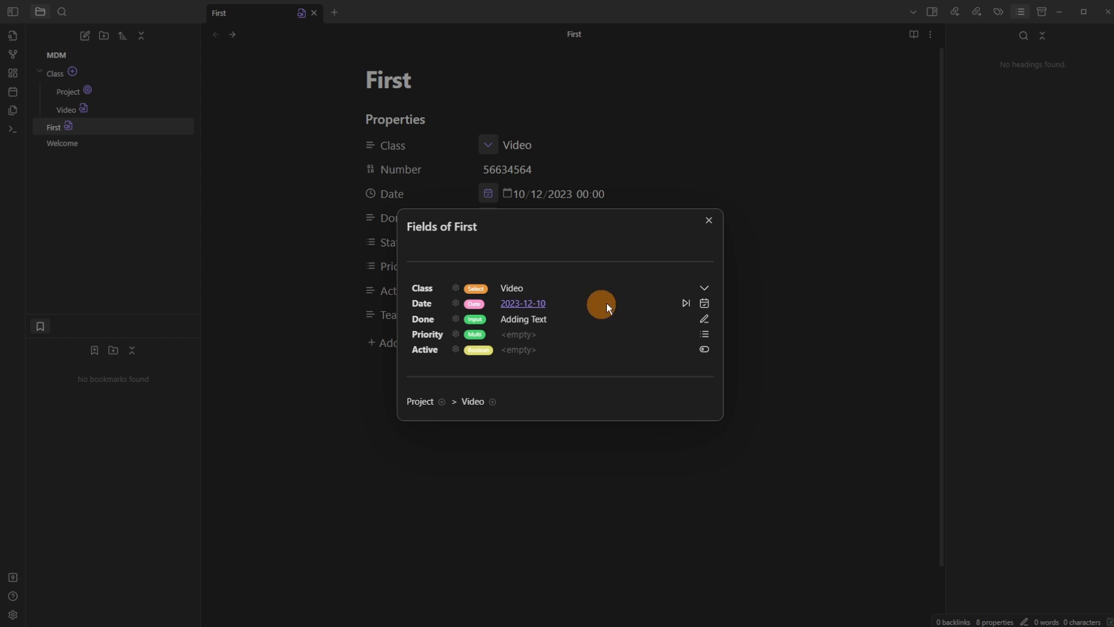
Shift the First note's Date forward month by month to 2024-03-10 and close the fields overview
left_click(684, 302)
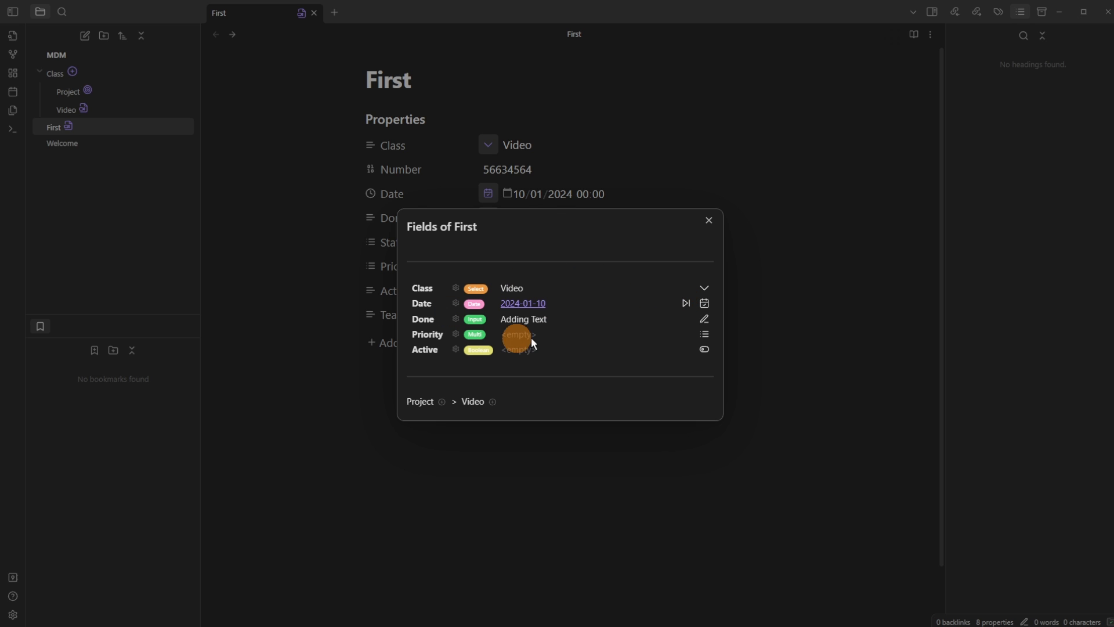
left_click(685, 303)
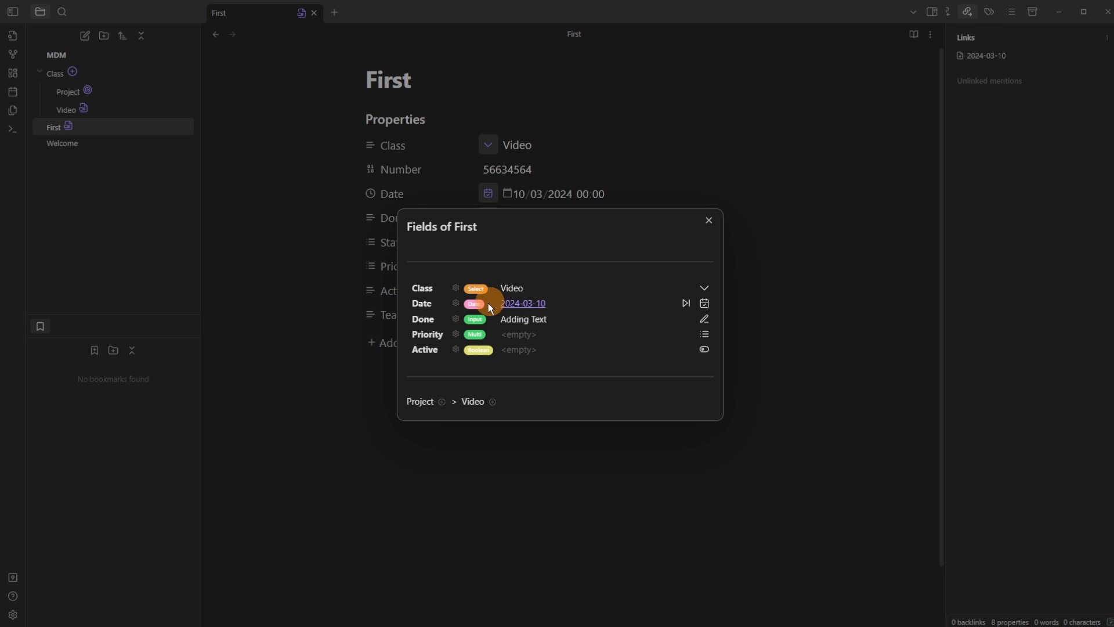
left_click(420, 152)
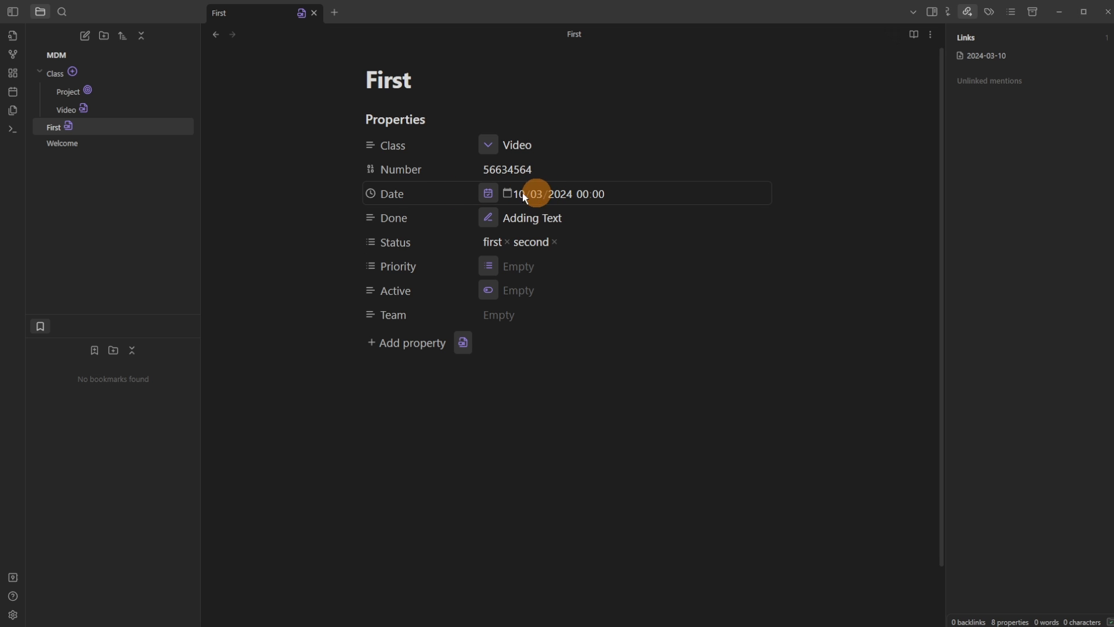
Change the type of the First note's Date property to Date
left_click(370, 193)
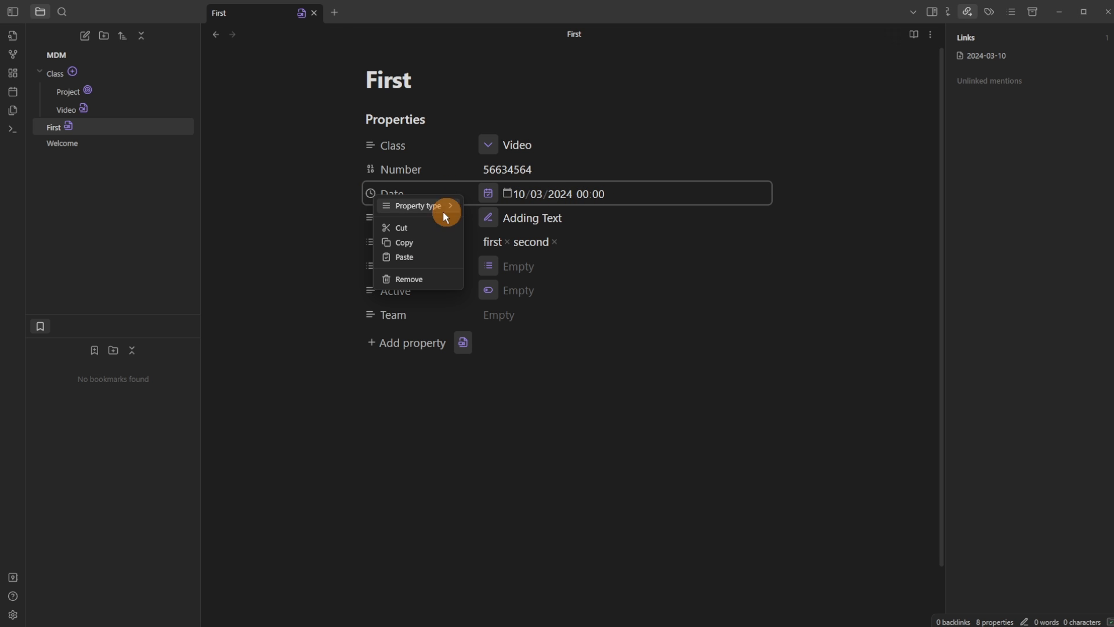
mouse_move(415, 211)
left_click(520, 266)
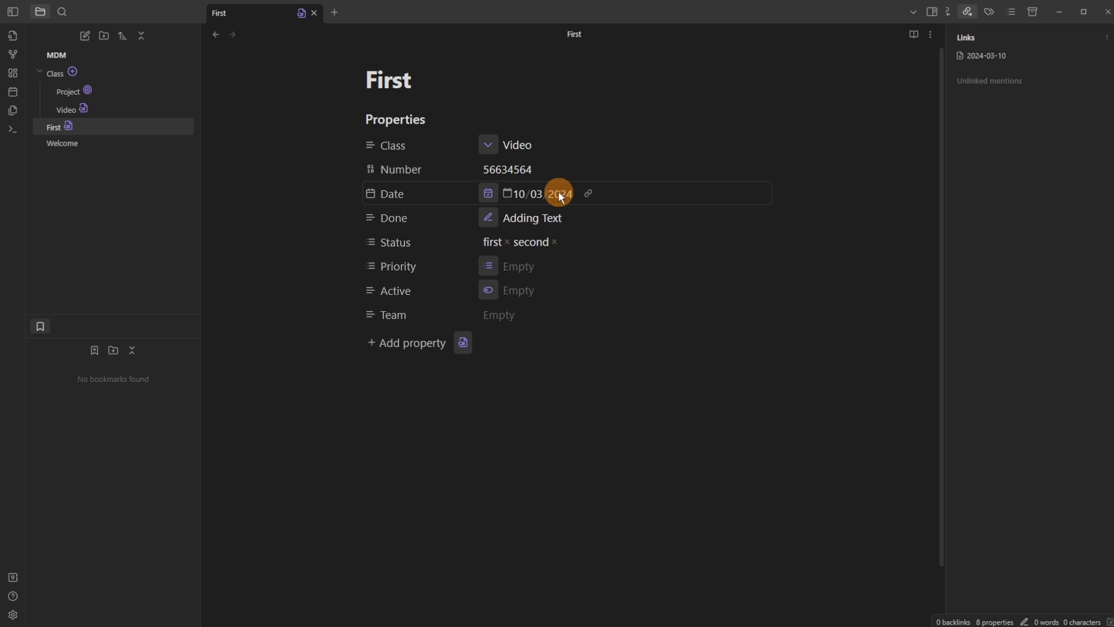
Examine how the Date value is stored in the First note's source mode
left_click(930, 36)
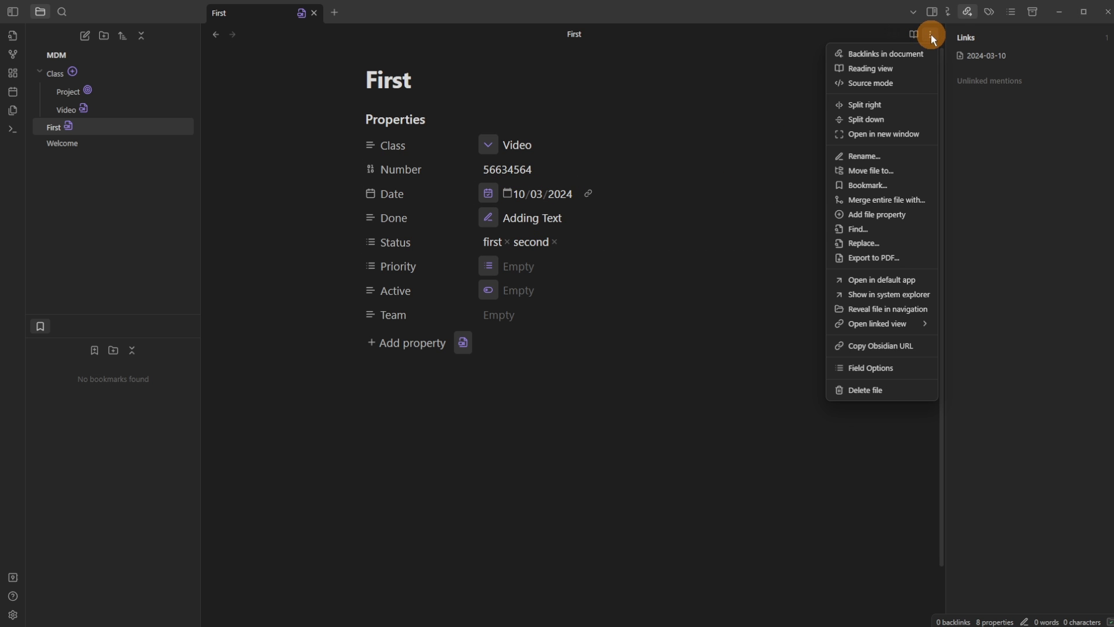
left_click(903, 84)
left_click_drag(500, 173, 401, 174)
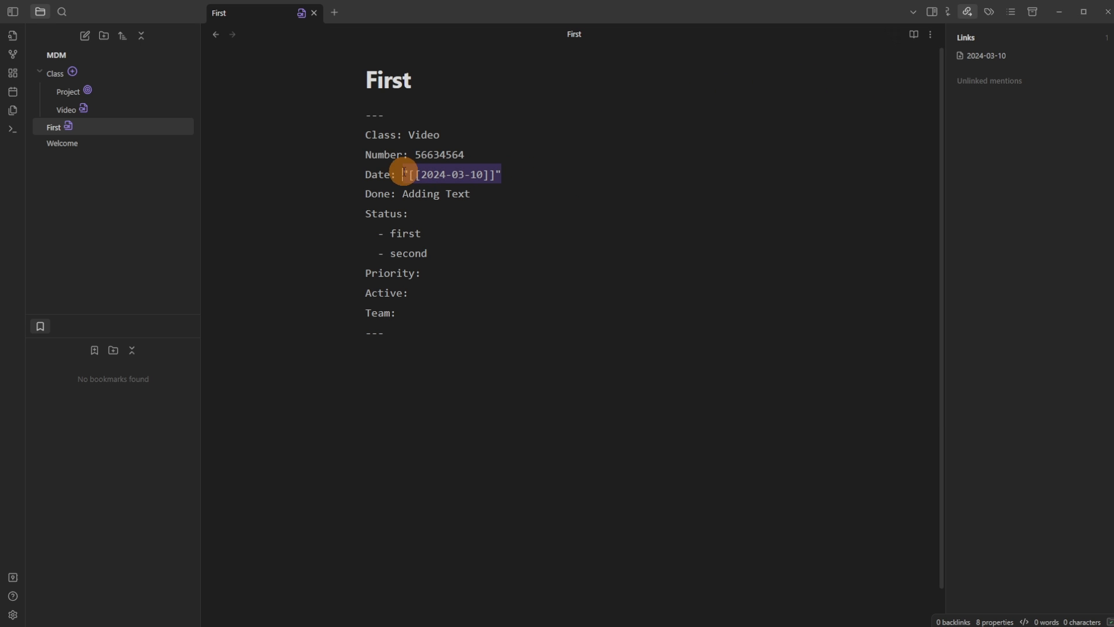
left_click(497, 195)
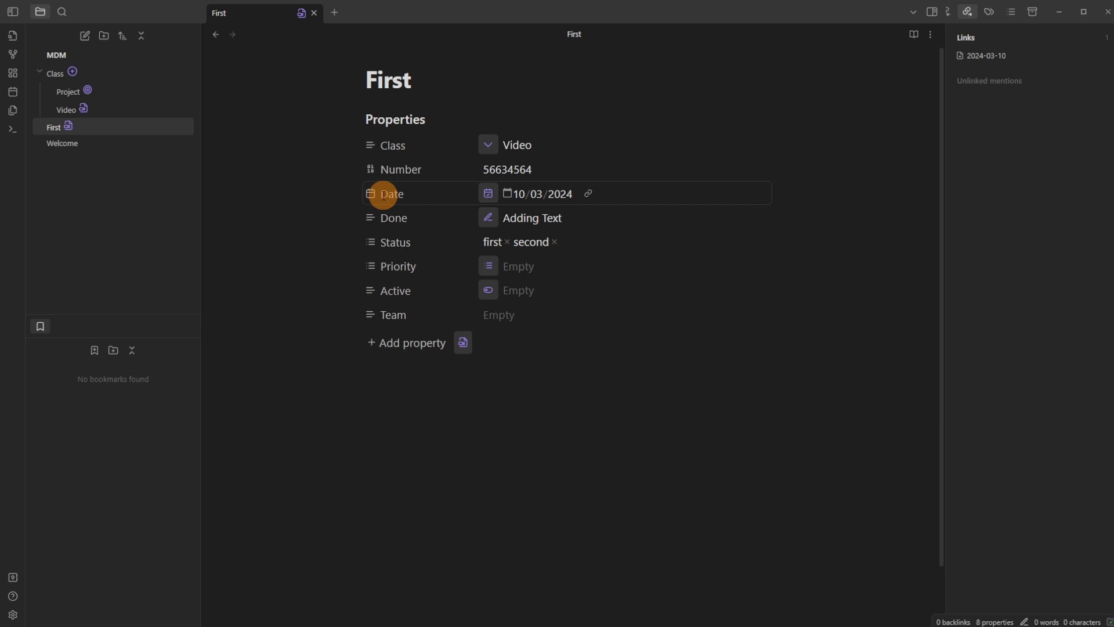
Set the type of the First note's Date property back to Date & time
left_click(371, 194)
mouse_move(402, 211)
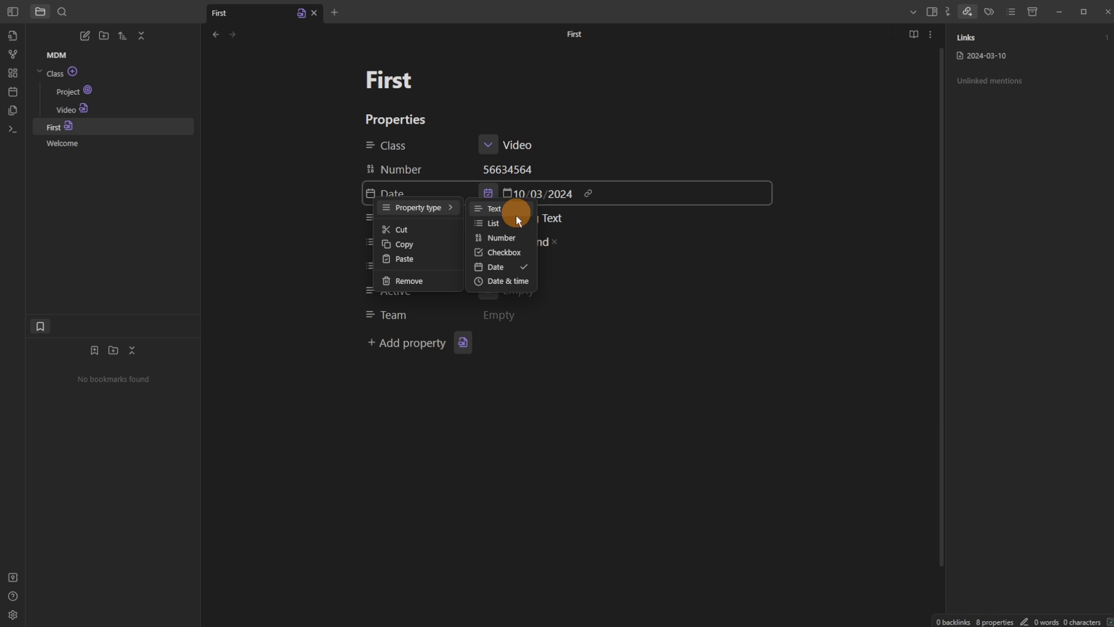
left_click(509, 279)
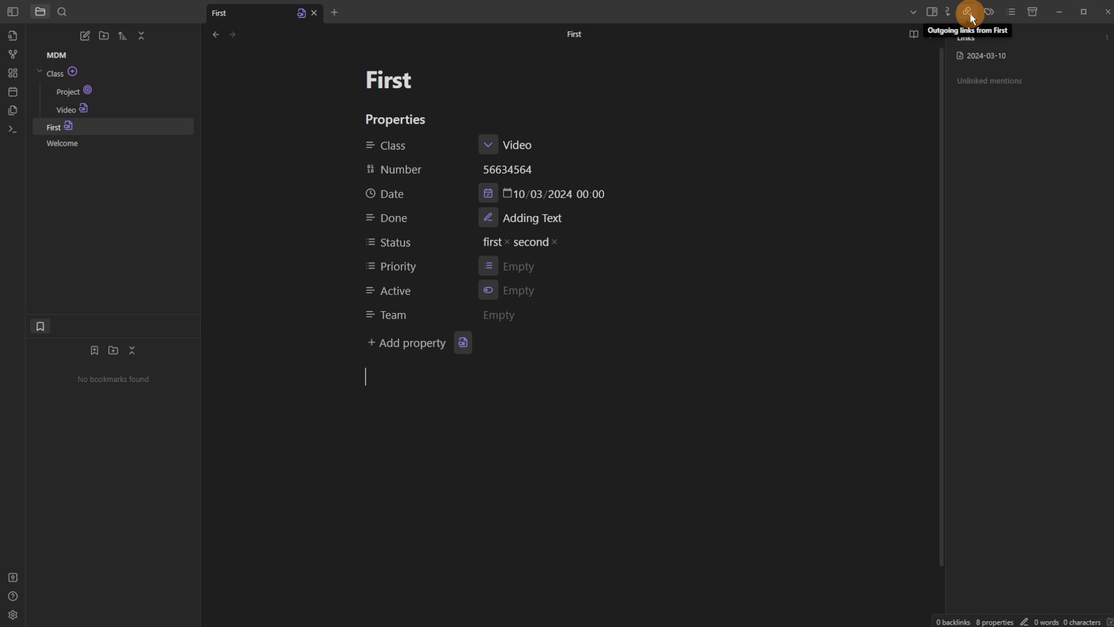
Open the outgoing-link note 2024-03-10, shift First's Date forward to 2024-04-10 from its fields overview and close the overview
left_click(1009, 57)
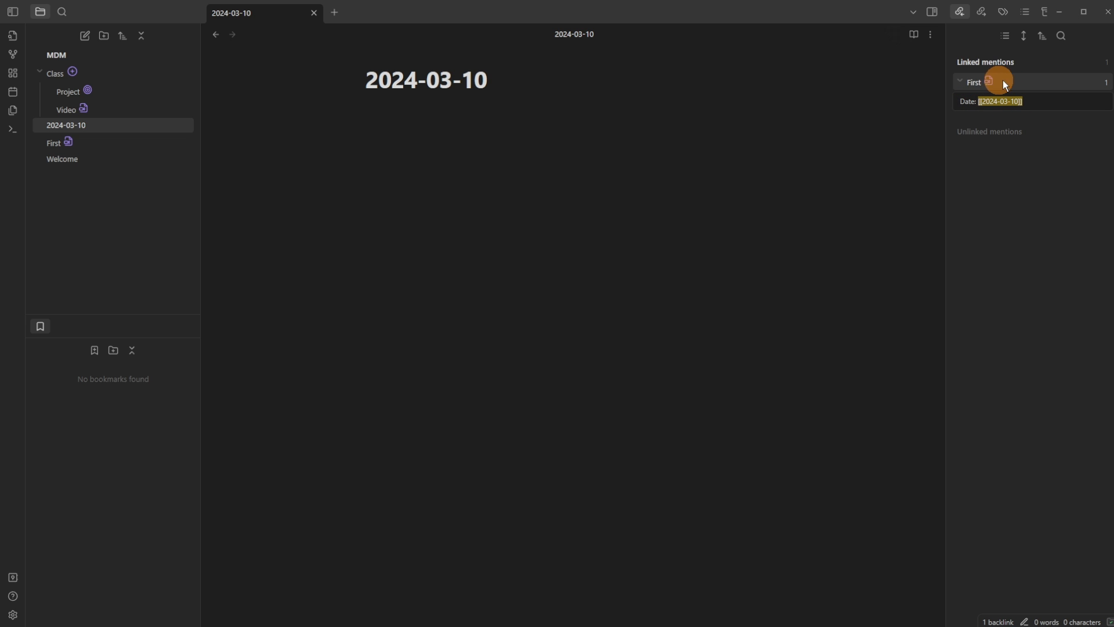
left_click(68, 142)
left_click(687, 300)
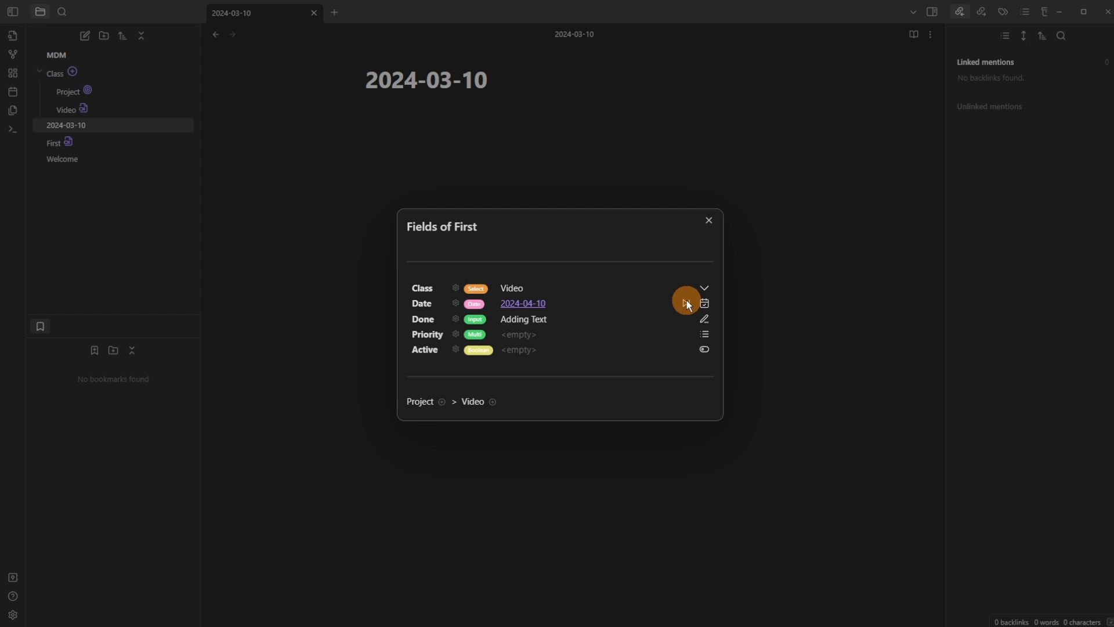
left_click(539, 141)
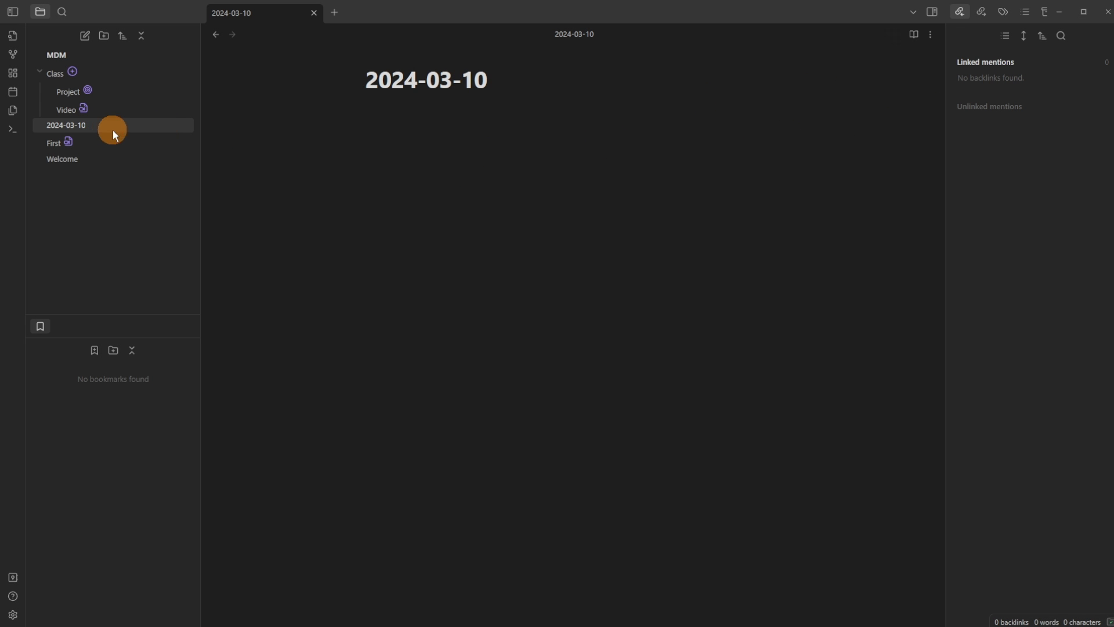
Clear the First note's Date value from its fields overview
left_click(69, 143)
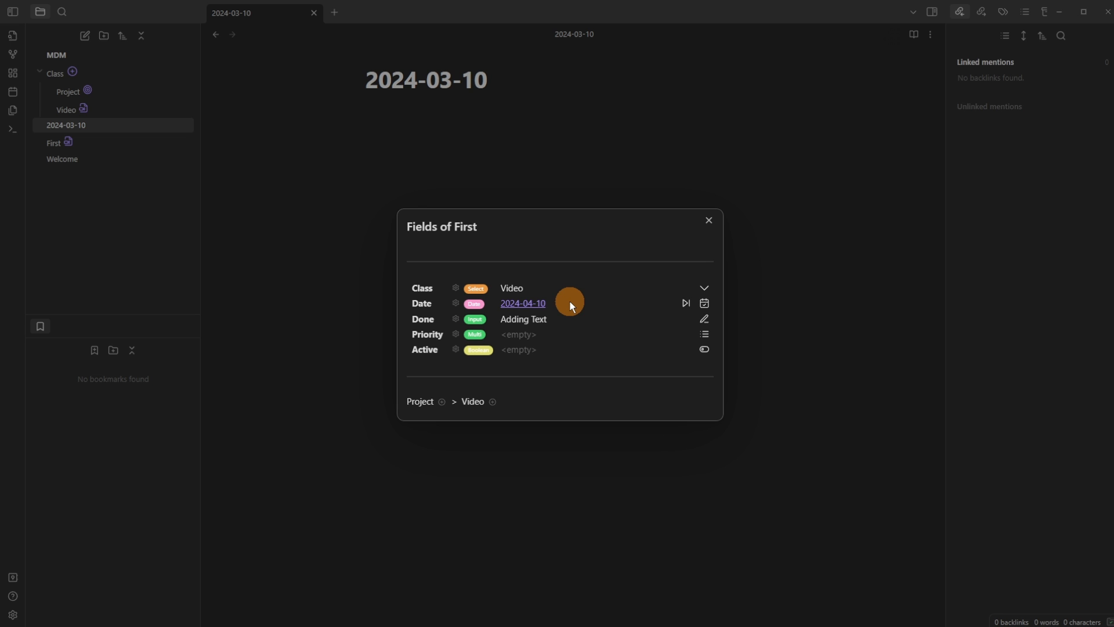
left_click(704, 302)
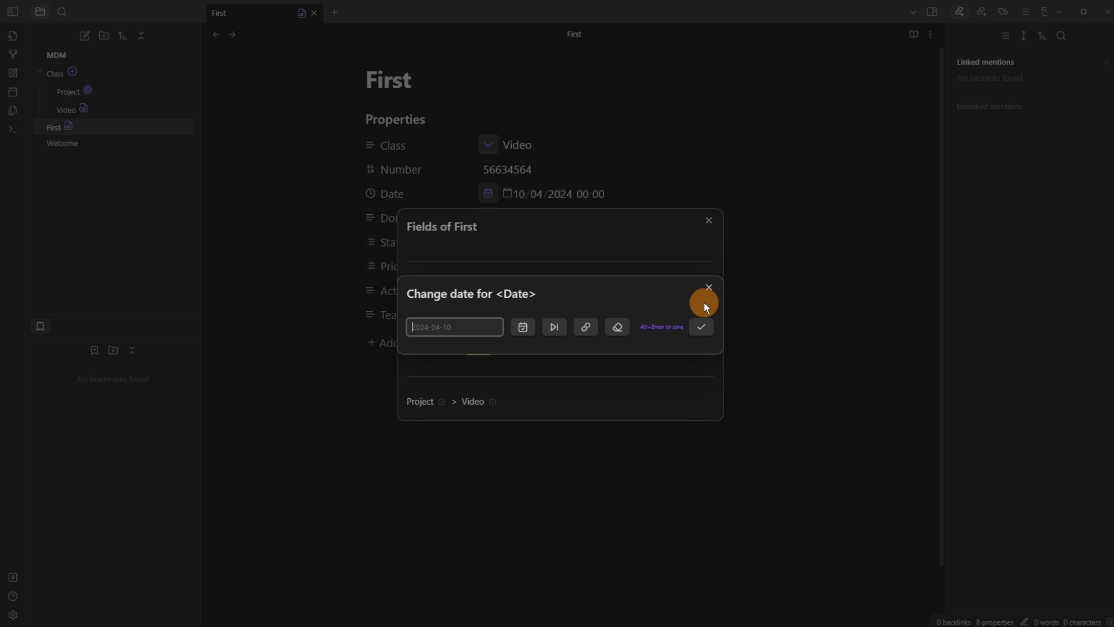
left_click(609, 323)
left_click(704, 326)
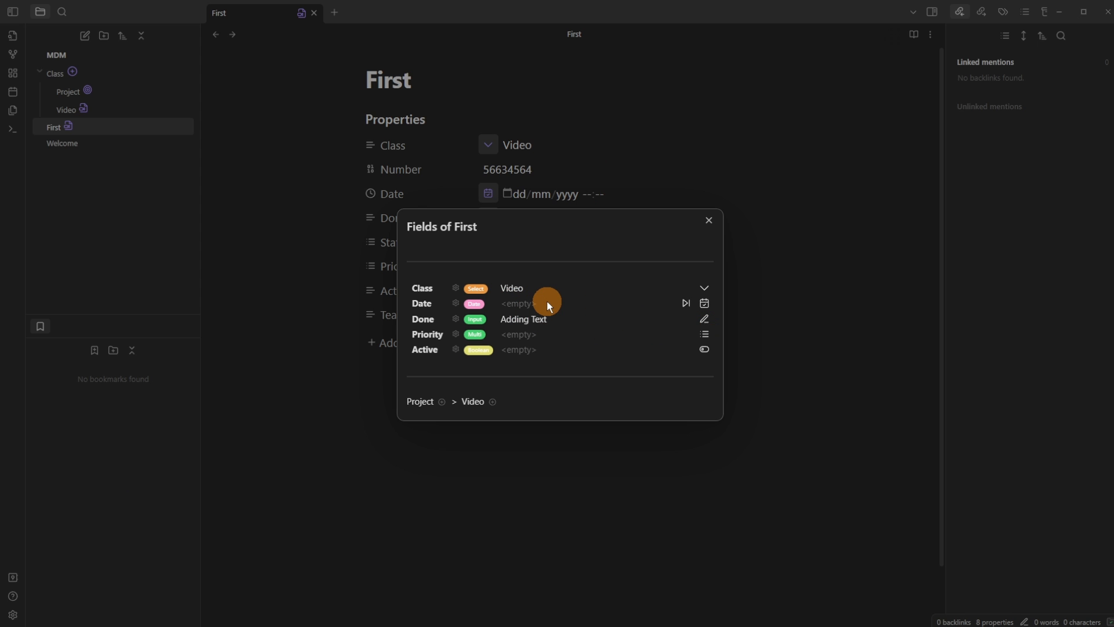
Open the settings of the Done field and remove the field from its fileclass, confirming the removal
left_click(455, 319)
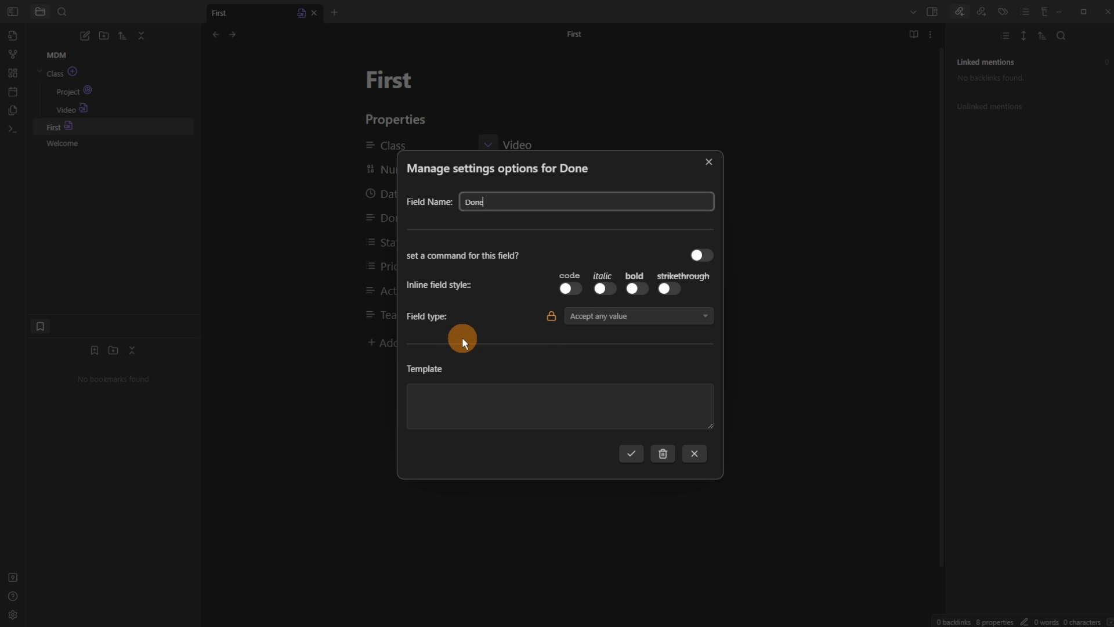
left_click(459, 390)
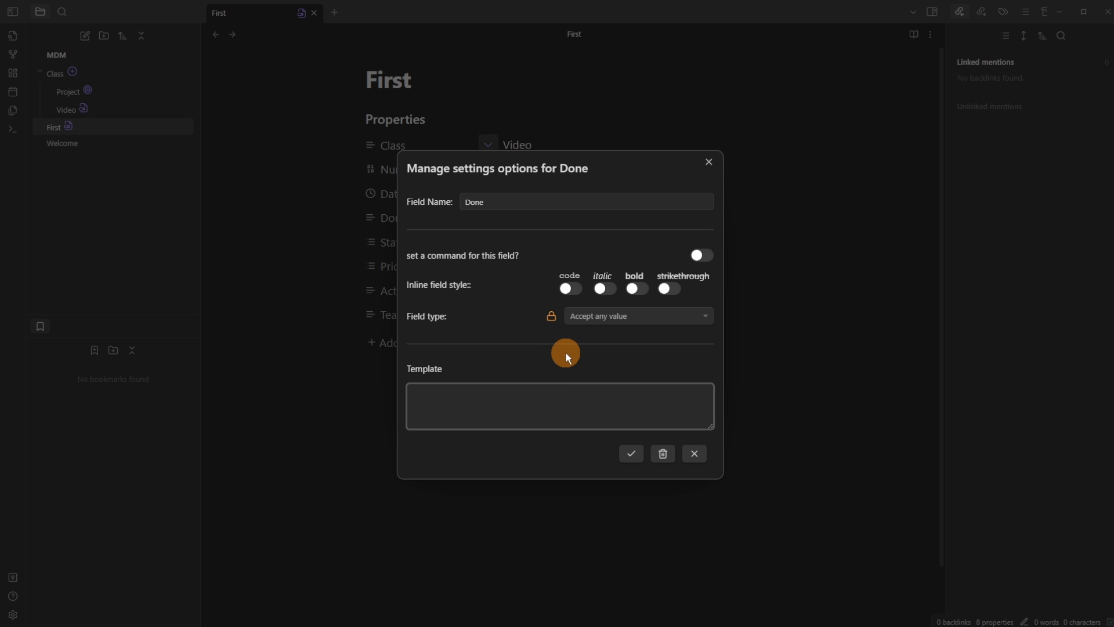
left_click(665, 454)
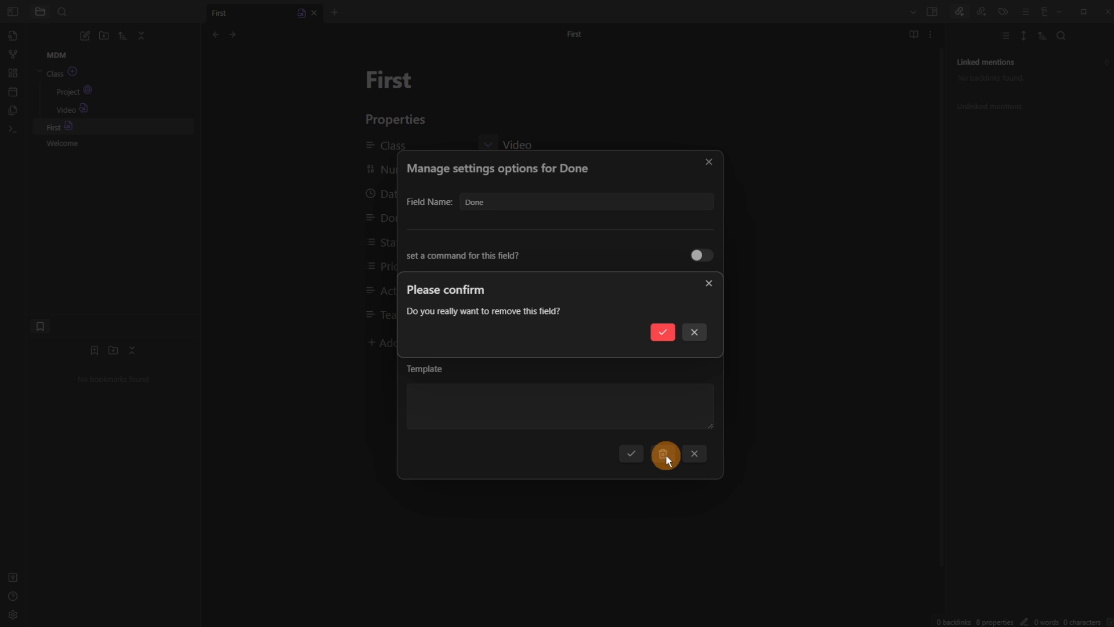
left_click(665, 335)
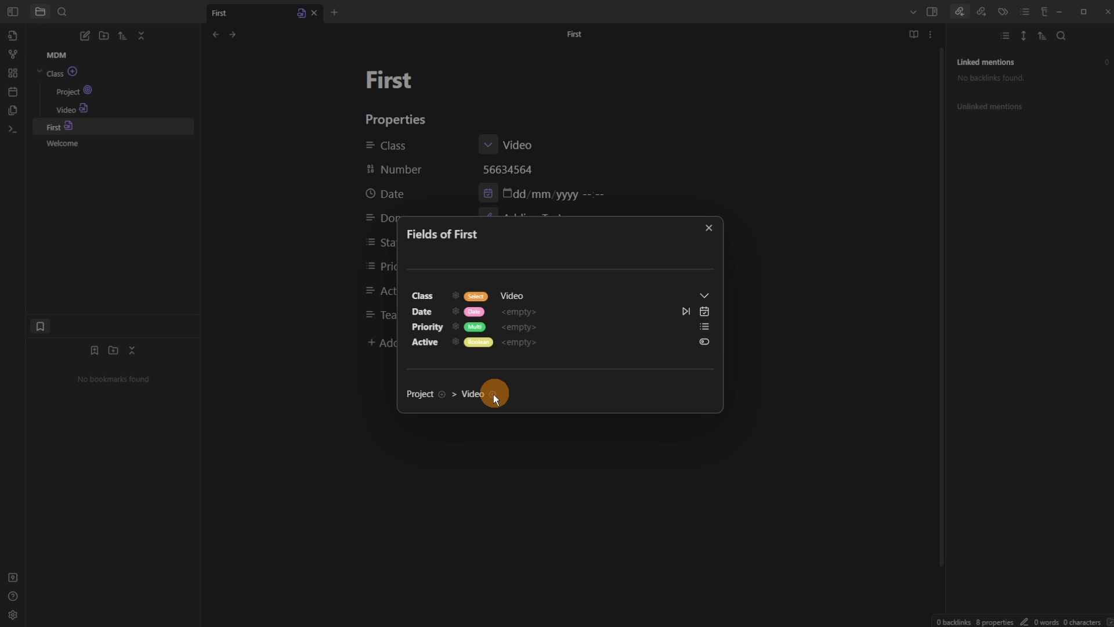
Add a field named Done to the Project fileclass with the type Accept true or false and save it
left_click(441, 393)
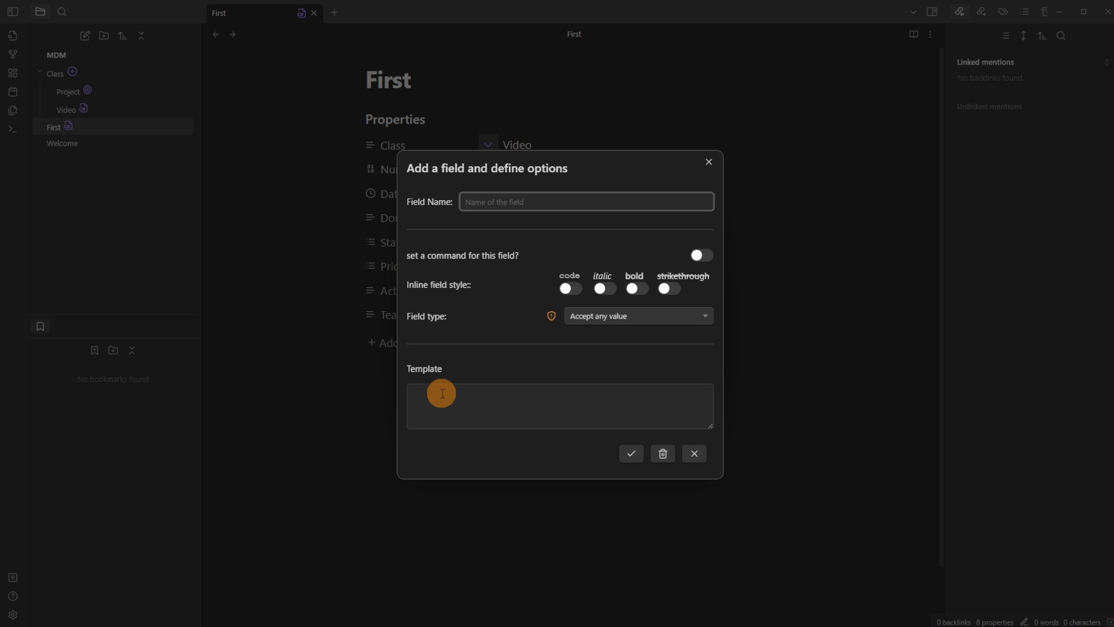
type("Done")
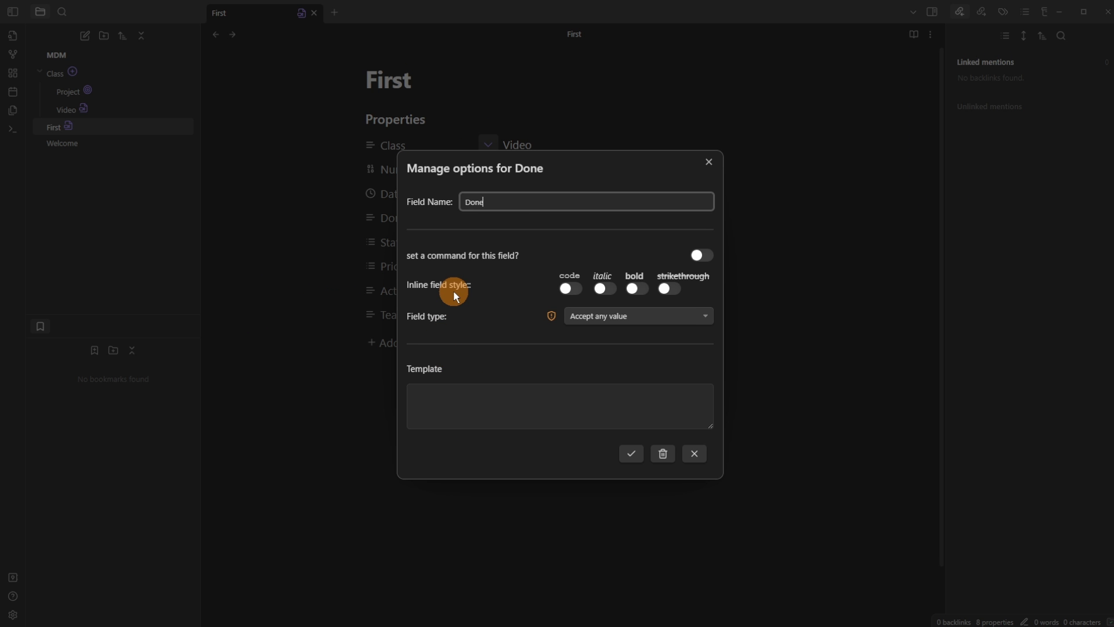
left_click(584, 315)
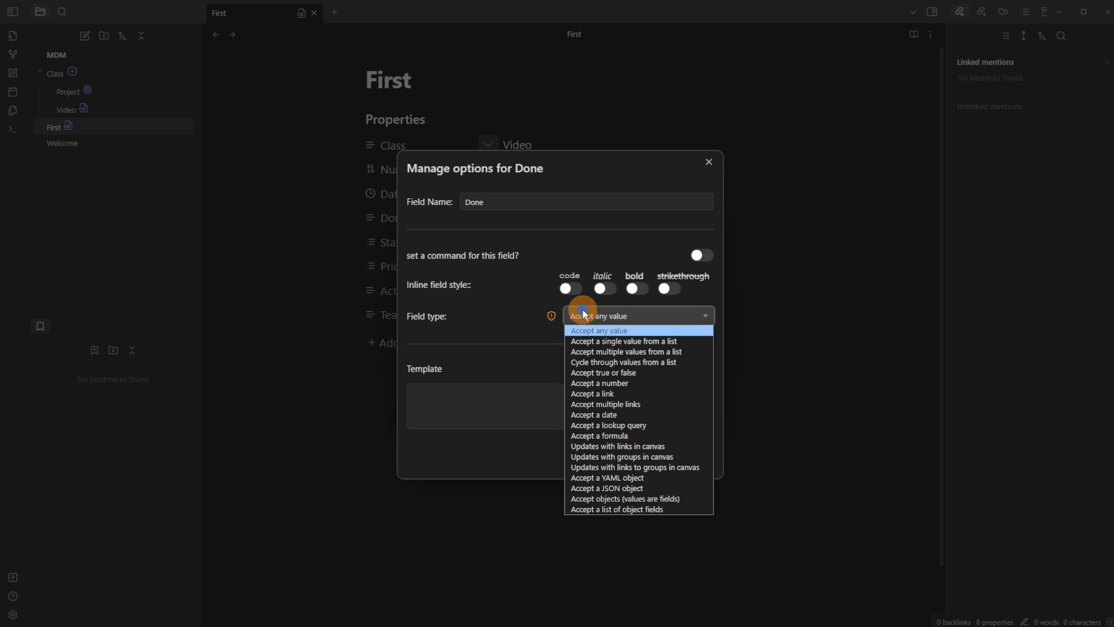
left_click(601, 373)
left_click(628, 412)
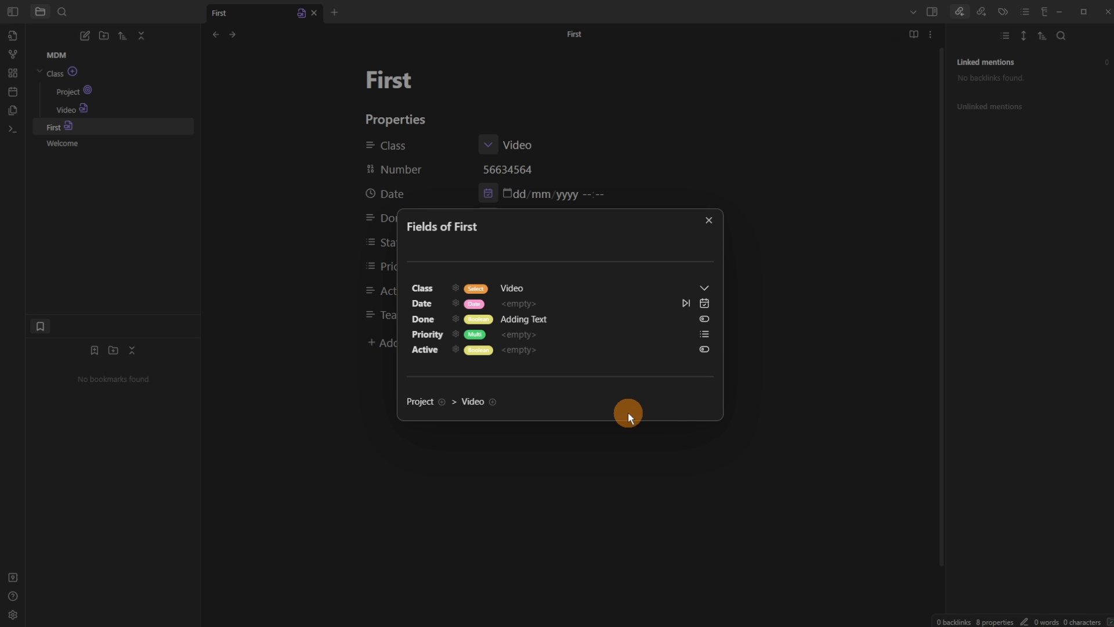
Toggle the First note's Done value between true and false and close the fields overview
left_click(704, 320)
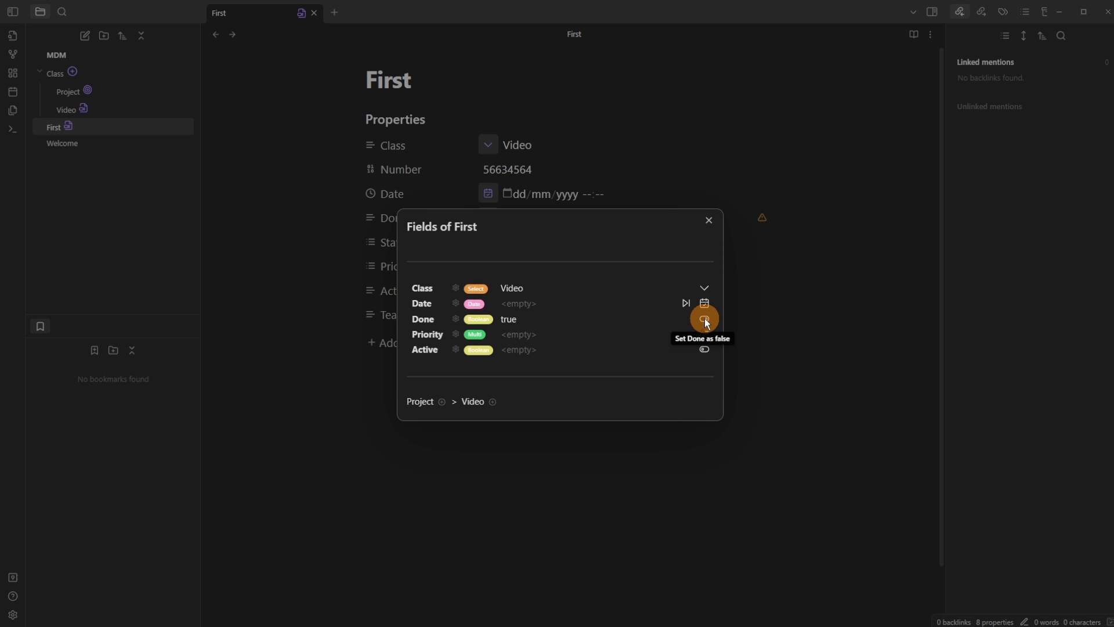
left_click(780, 262)
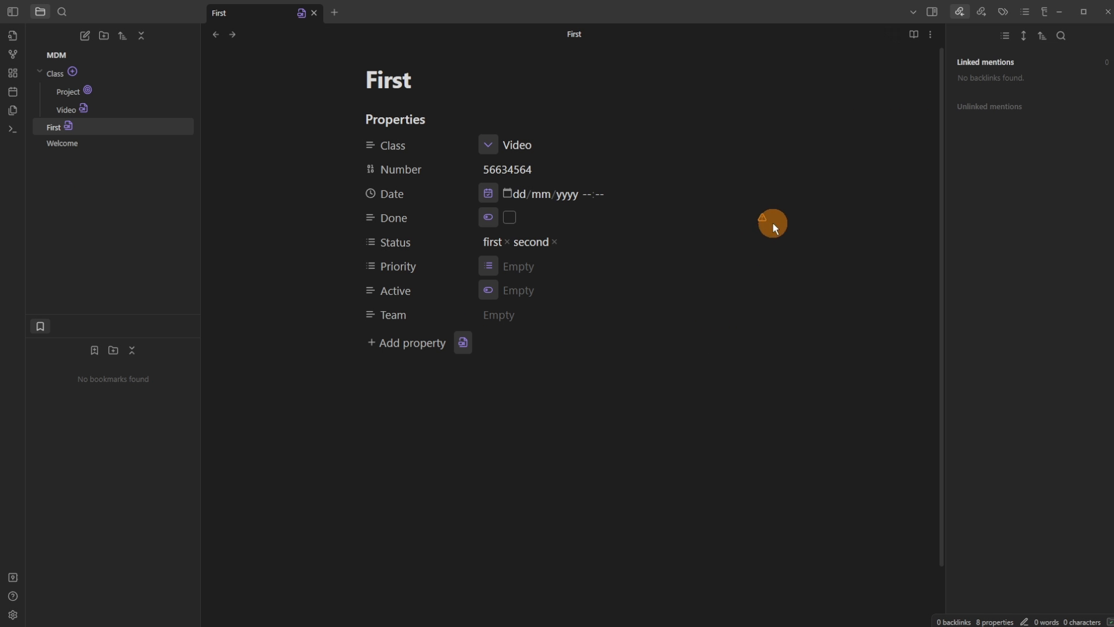
Change the property type of the First note's Done property to a checkbox
left_click(372, 218)
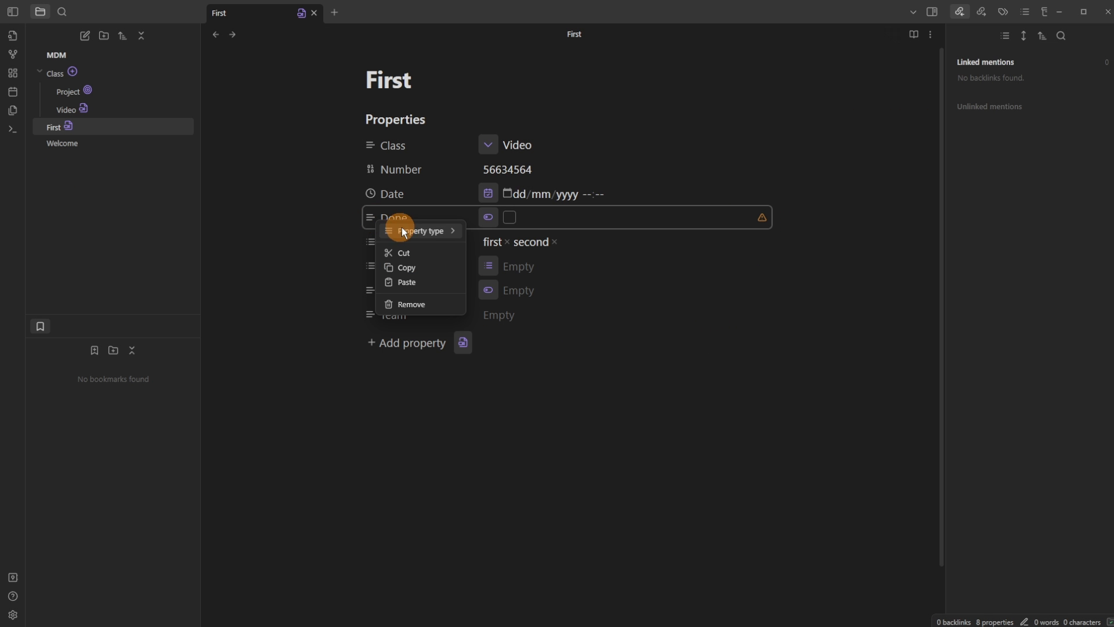
mouse_move(446, 232)
left_click(505, 276)
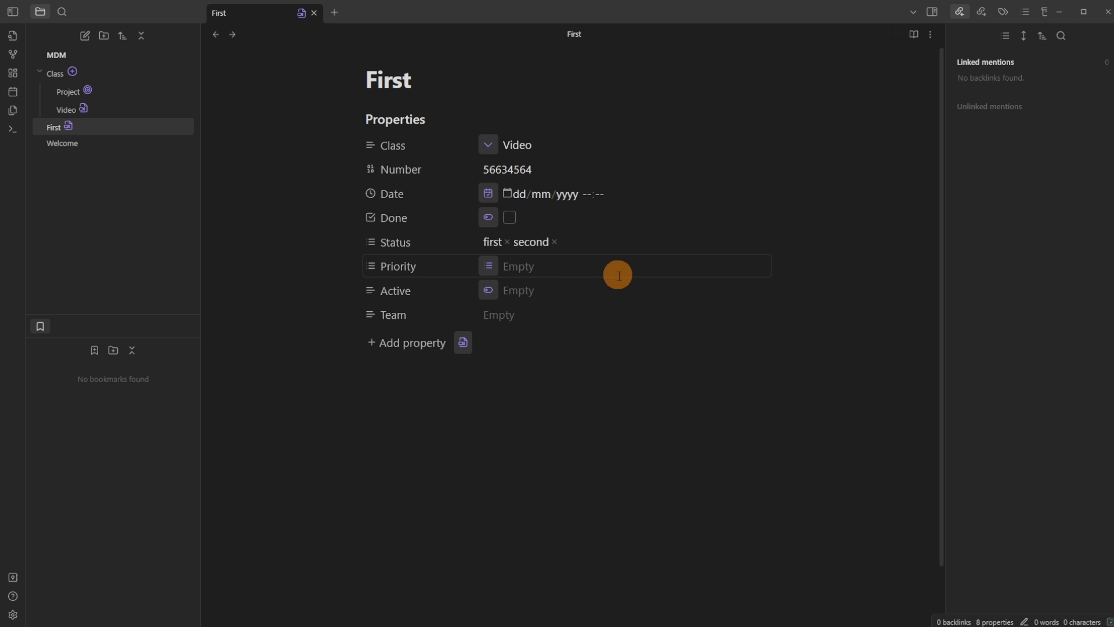
Open the settings of the First note's Priority field and remove the field from its fileclass, confirming the removal
left_click(463, 342)
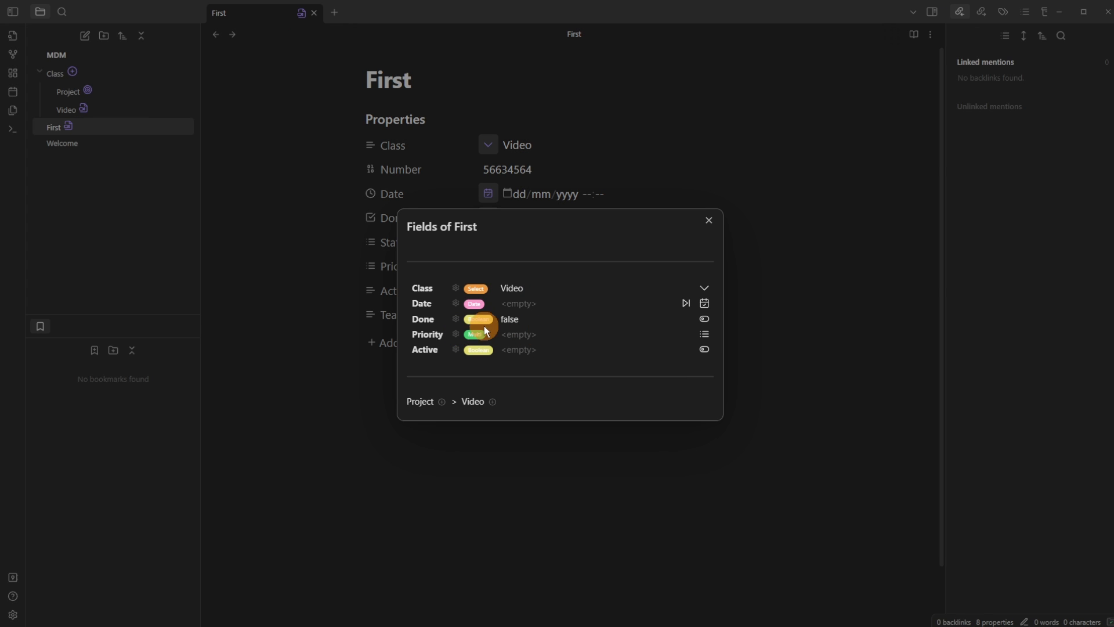
left_click(455, 333)
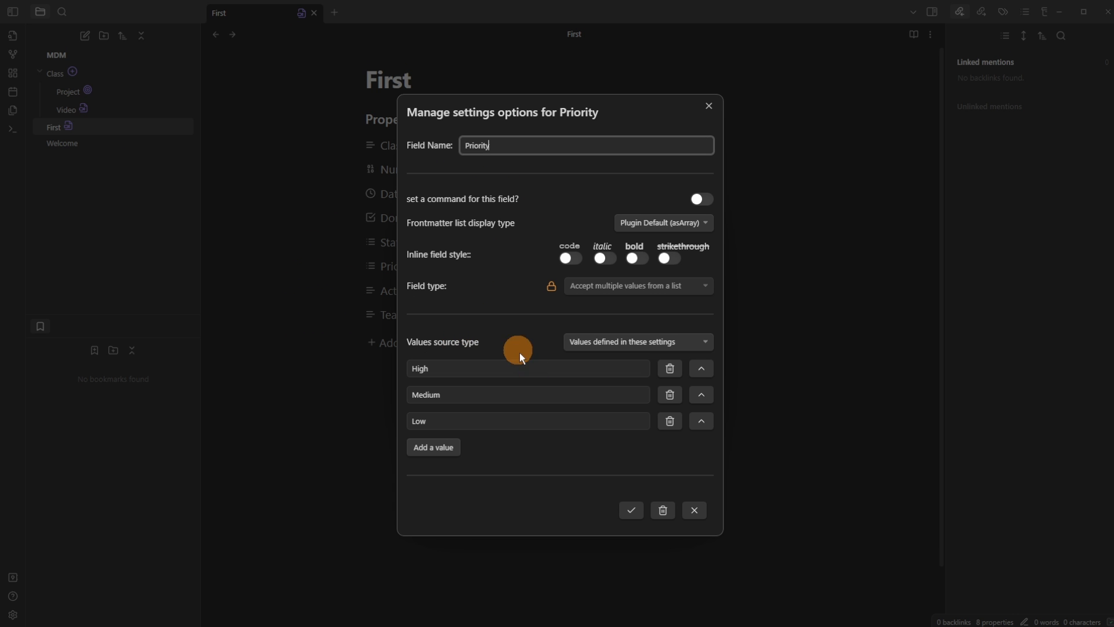
left_click(663, 510)
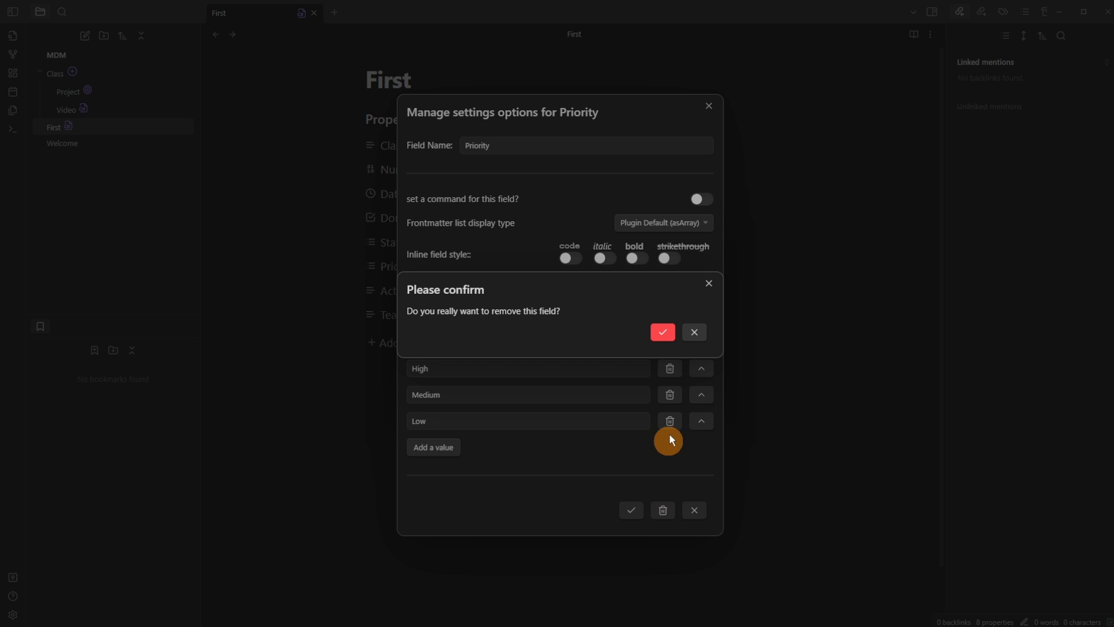
left_click(663, 333)
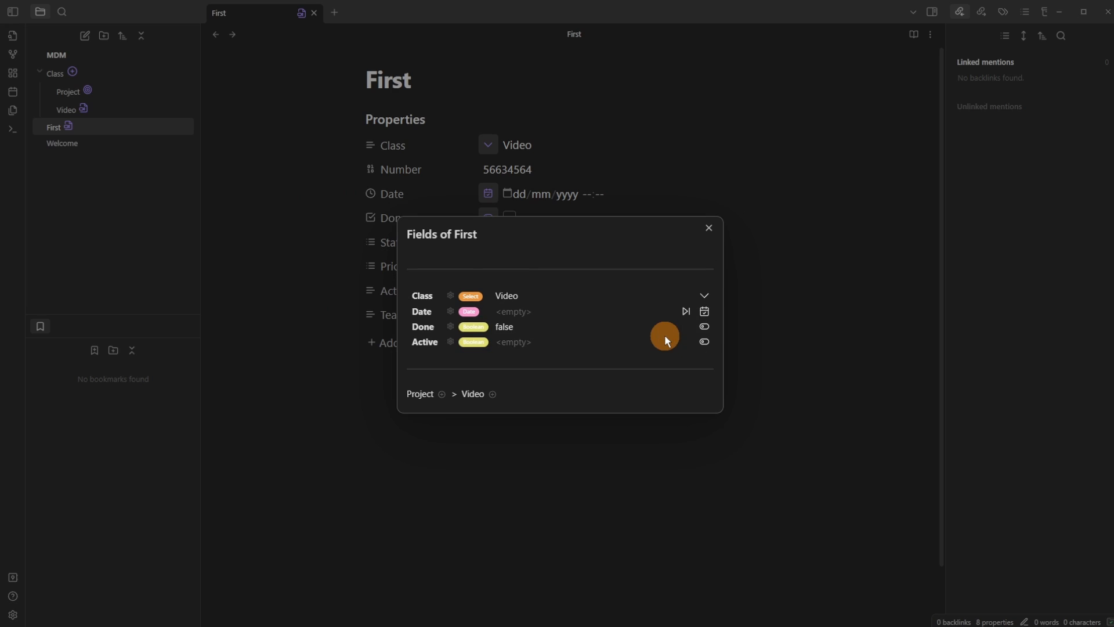
Start a Priority field in the Project fileclass with the type Accept a single value from a list and the values High, Medium and Low
left_click(442, 394)
left_click(606, 317)
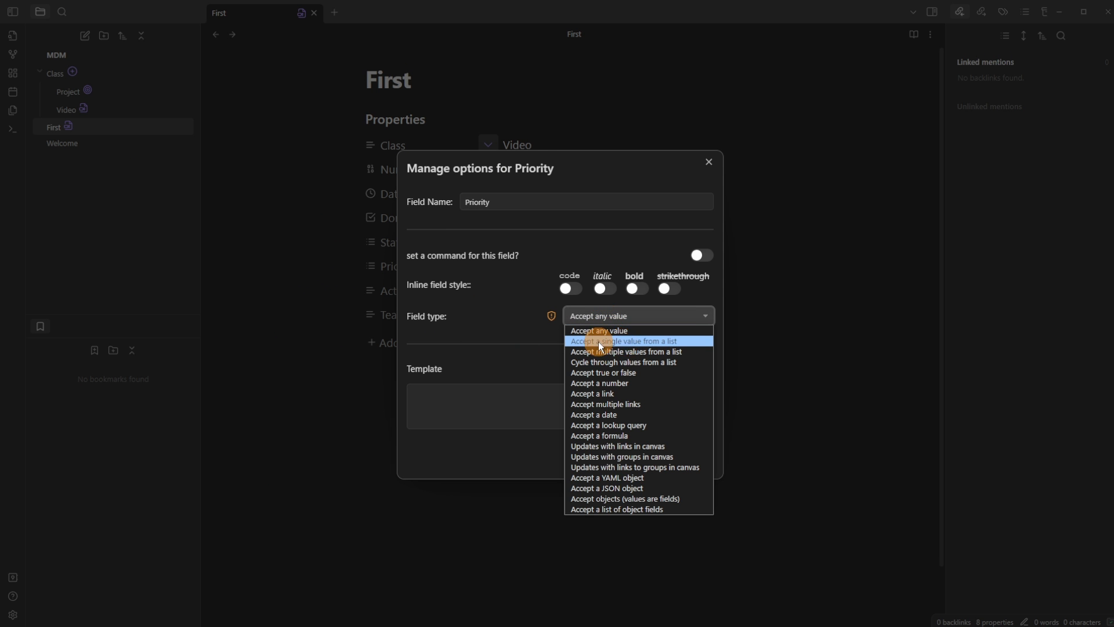
left_click(670, 343)
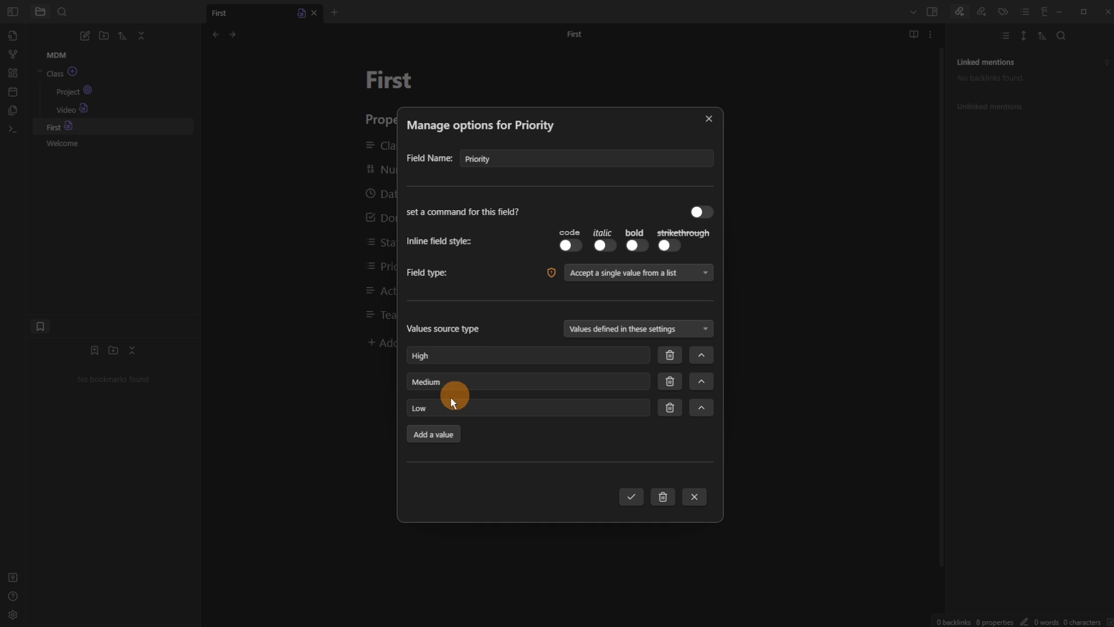
Set the new Priority field to take its values from the note Welcome.md and save the field
left_click(627, 331)
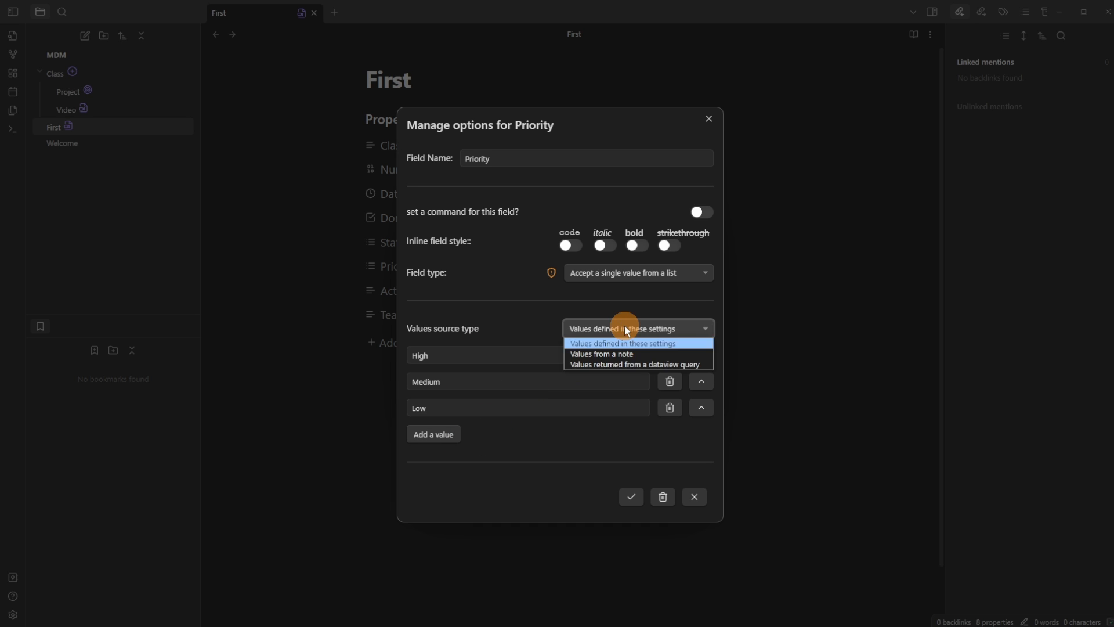
left_click(624, 354)
left_click(507, 409)
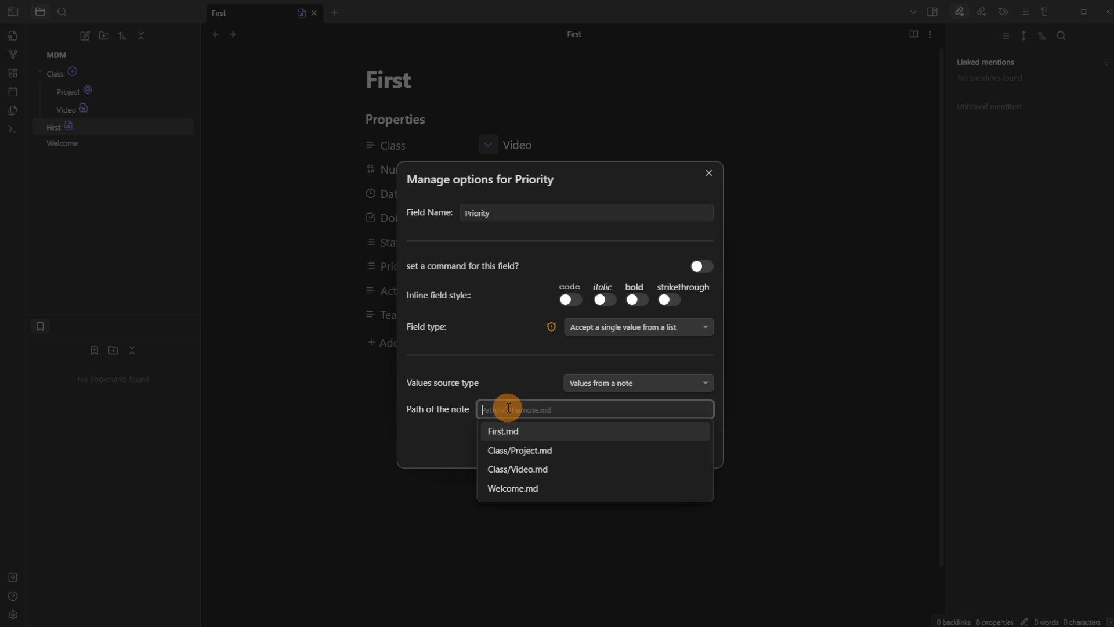
left_click(530, 486)
left_click(631, 442)
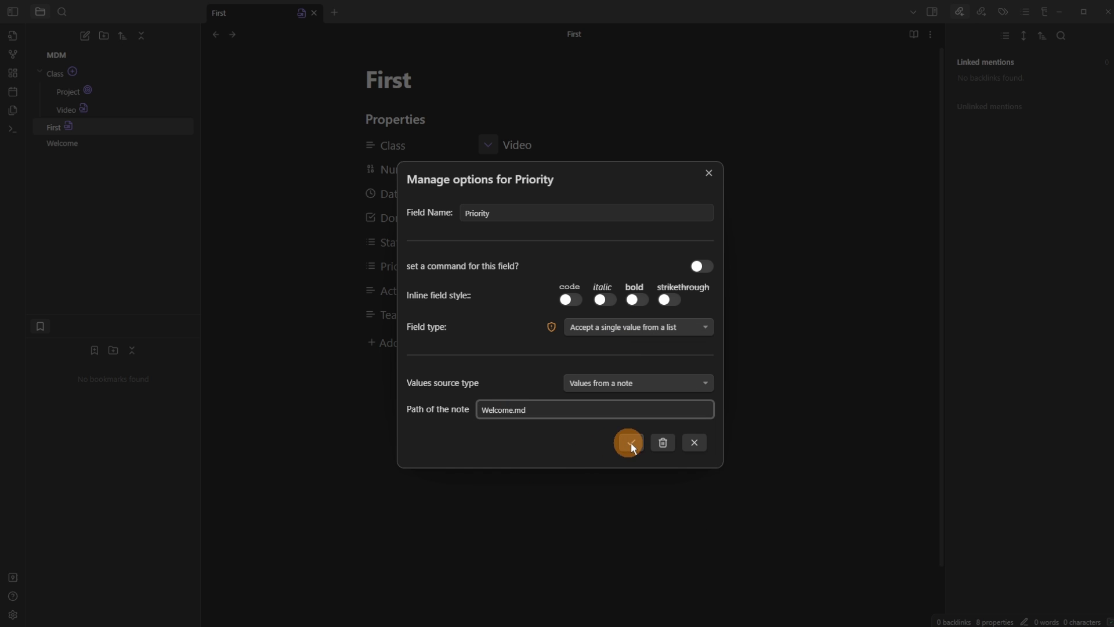
List High, Medium and Low on separate lines in the Welcome note and check the choices offered for the First note's Priority
left_click(703, 333)
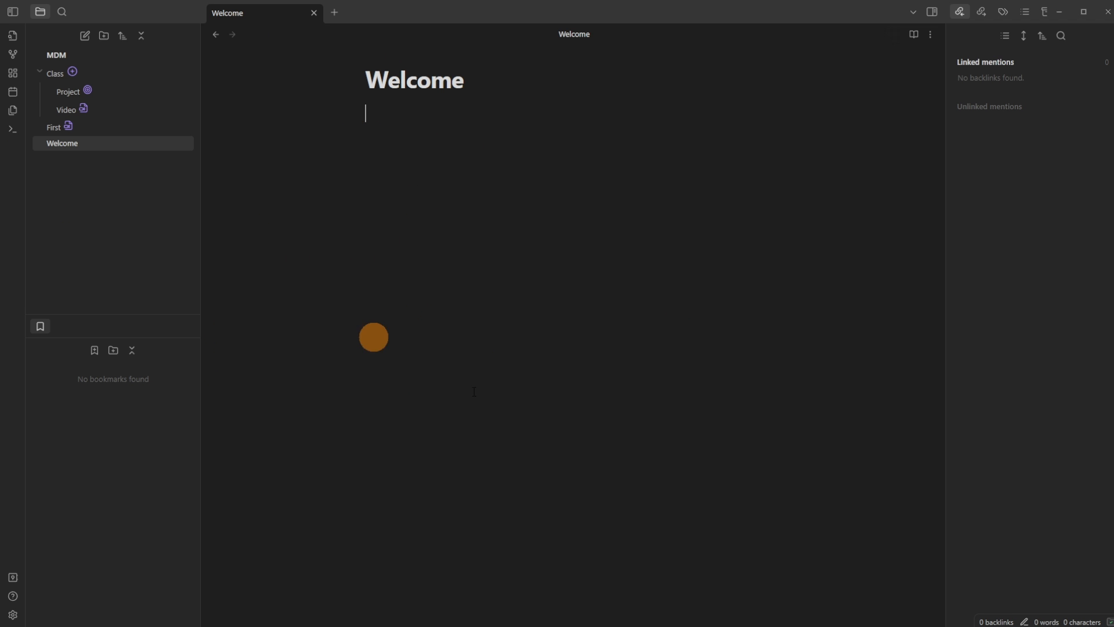
type("High Medium Low")
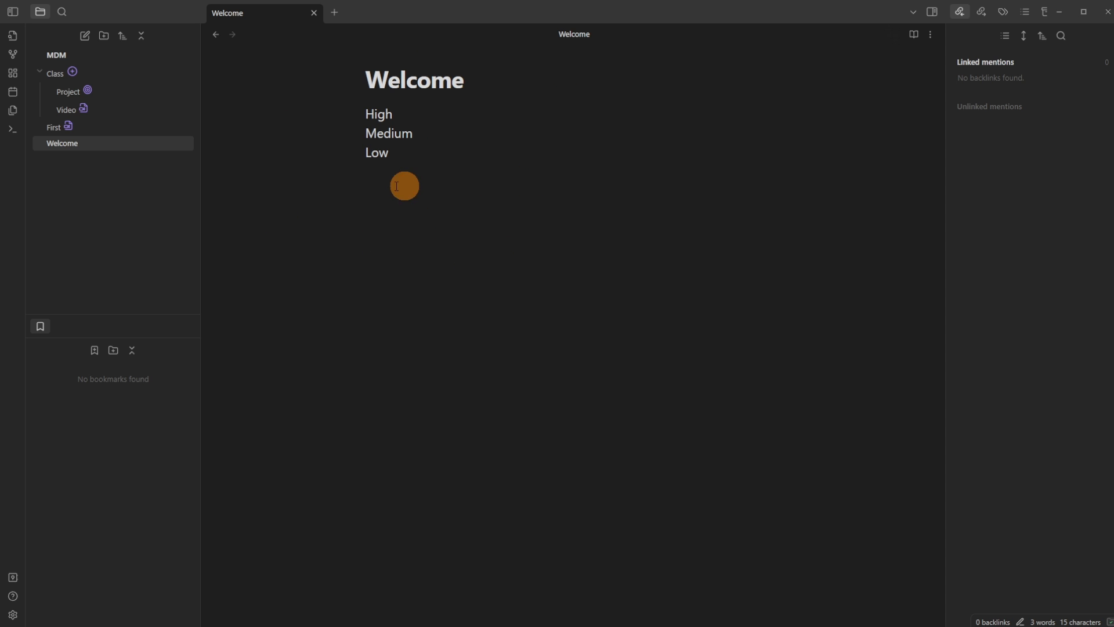
left_click(68, 128)
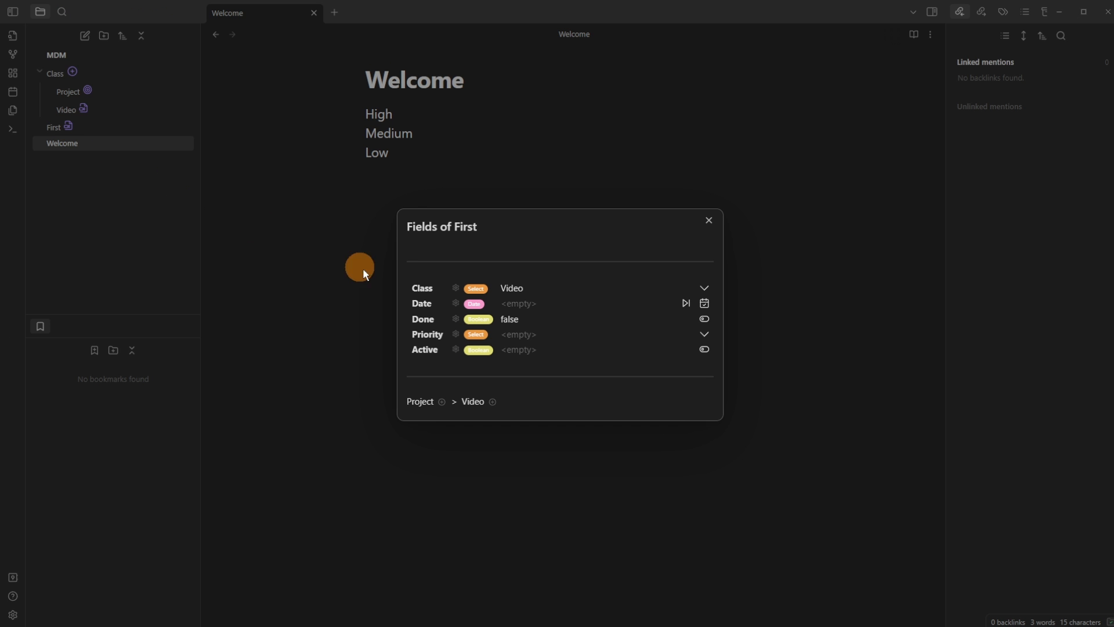
left_click(704, 335)
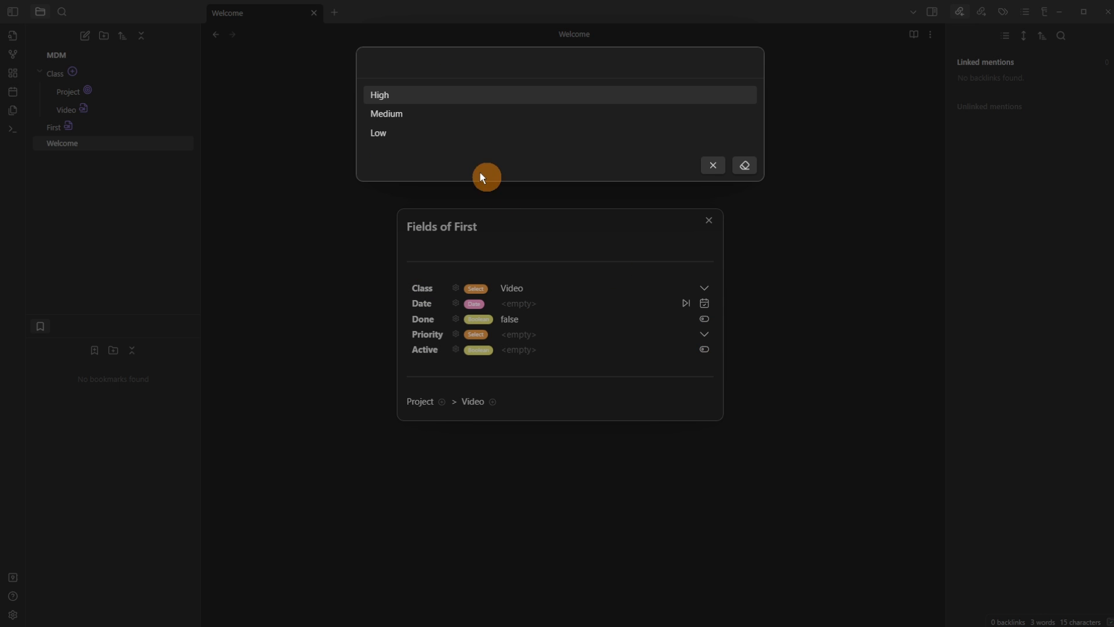
left_click(348, 221)
Insert the line Interesting between High and Medium in the Welcome note and recheck the First note's Priority choices
left_click(388, 194)
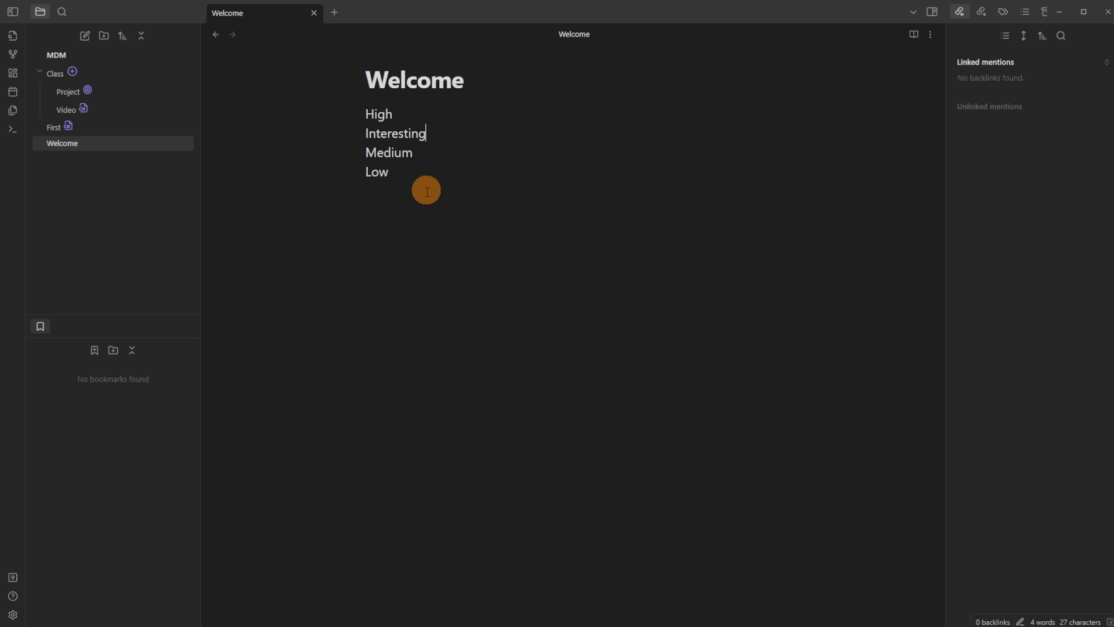
left_click(423, 201)
left_click(68, 125)
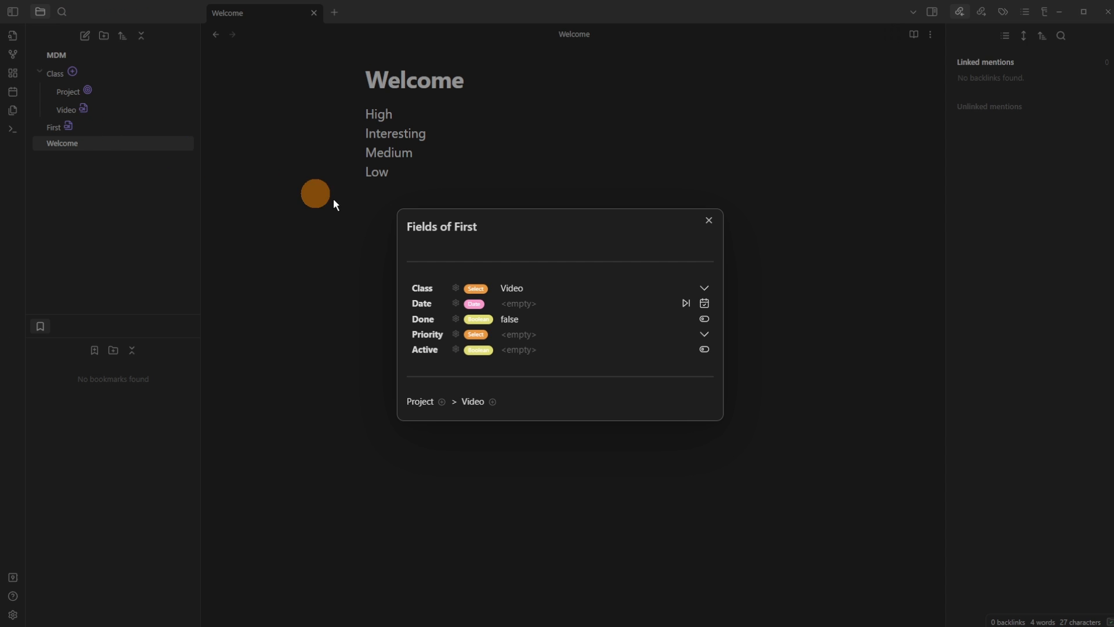
left_click(704, 334)
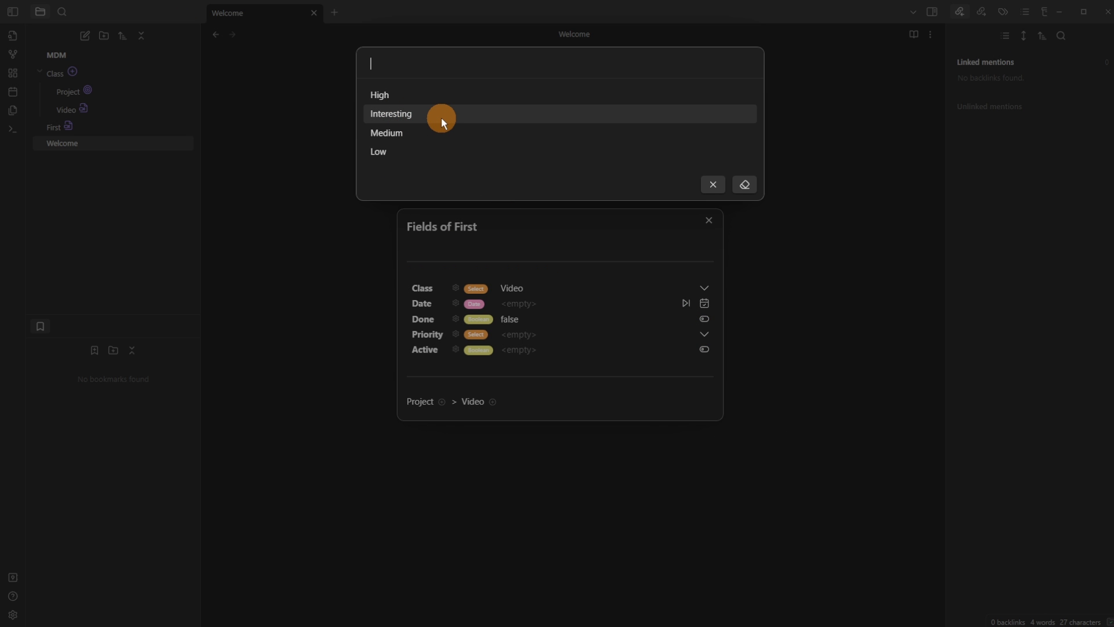
left_click(294, 181)
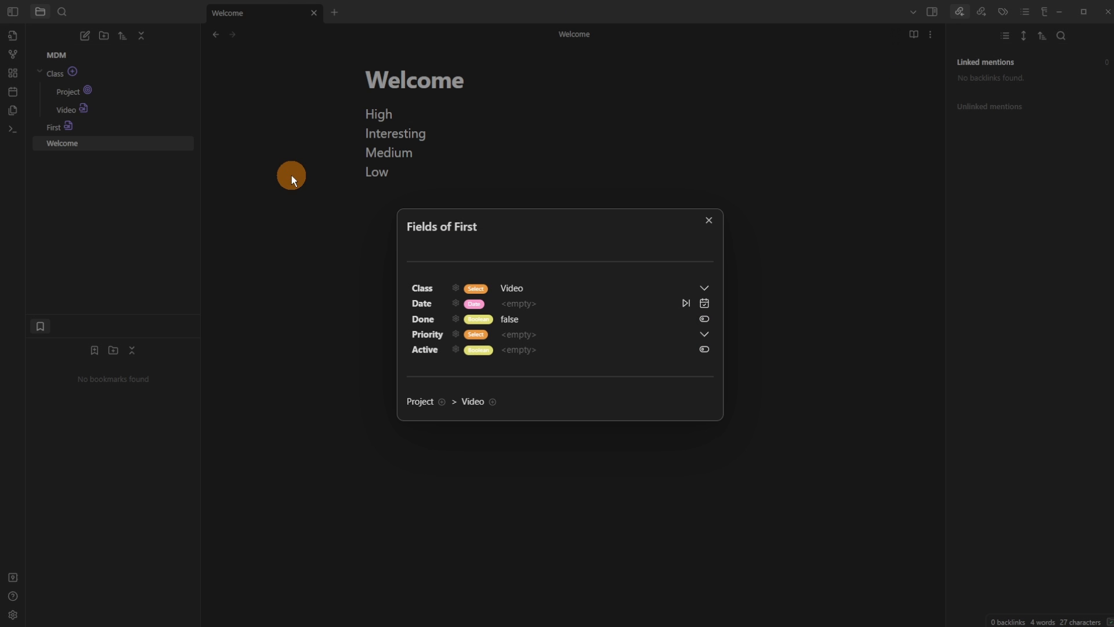
Try a dataview query as the Priority field's values source, switch it to Values defined in these settings and save
left_click(371, 152)
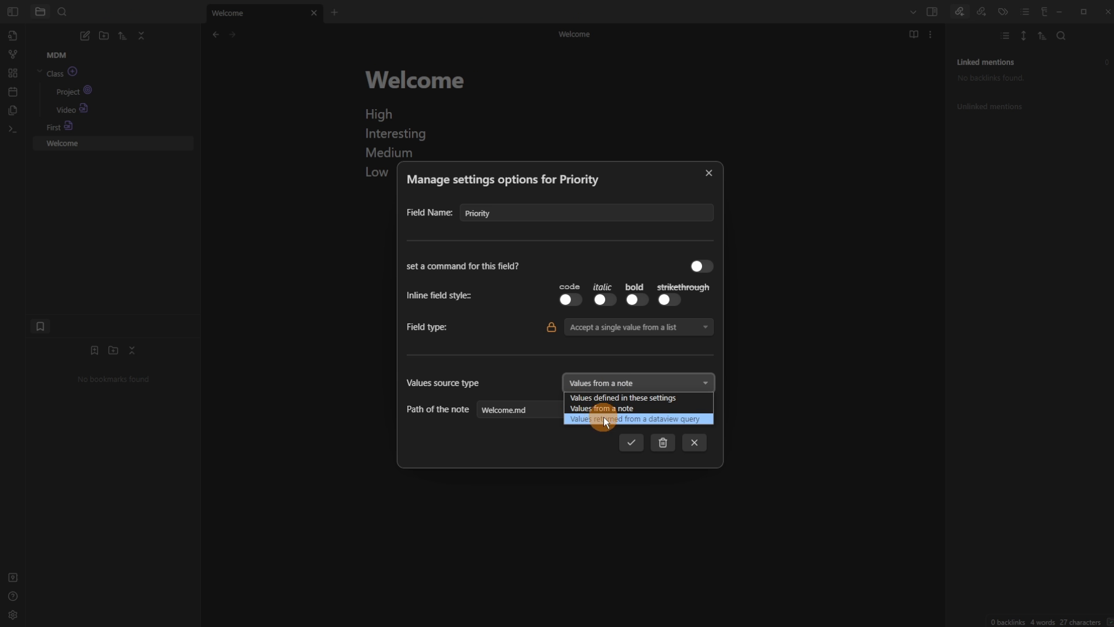
left_click(636, 421)
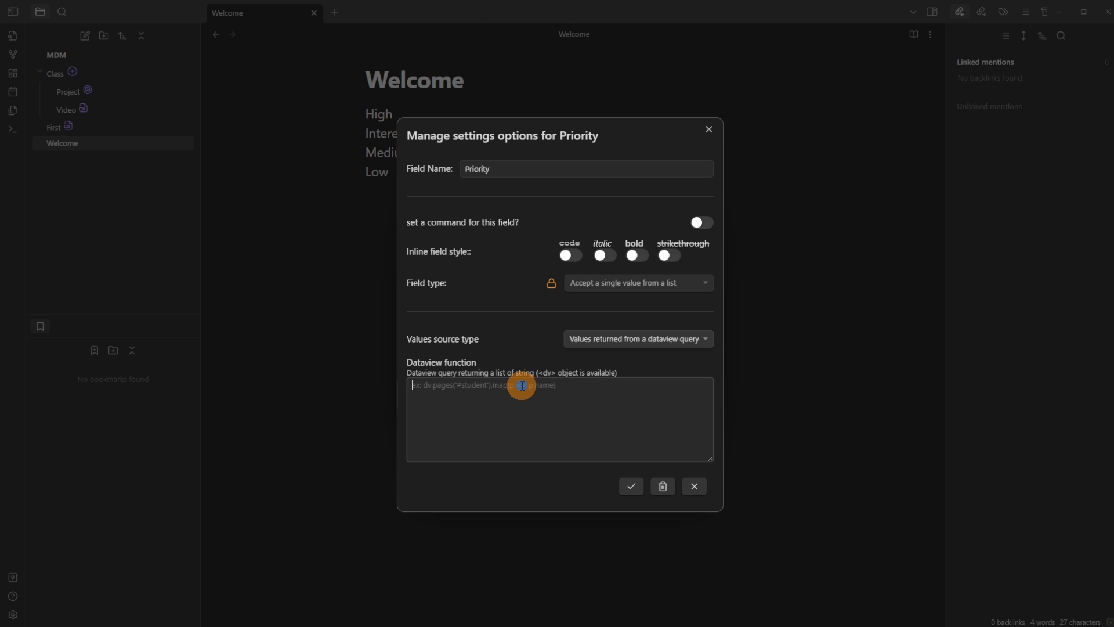
left_click(566, 415)
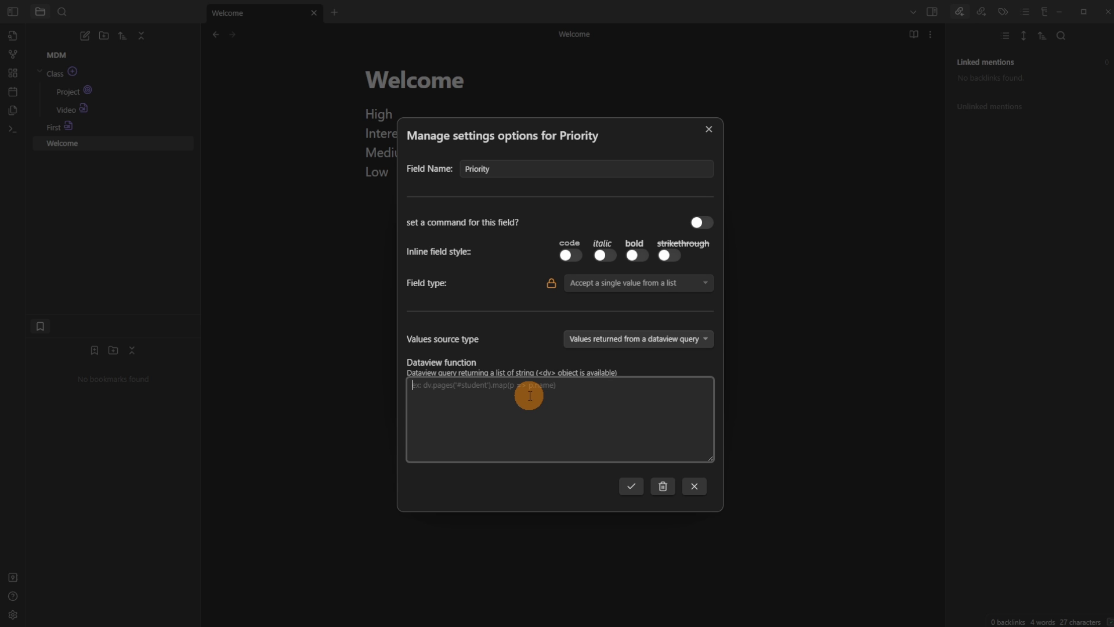
left_click(595, 339)
left_click(589, 355)
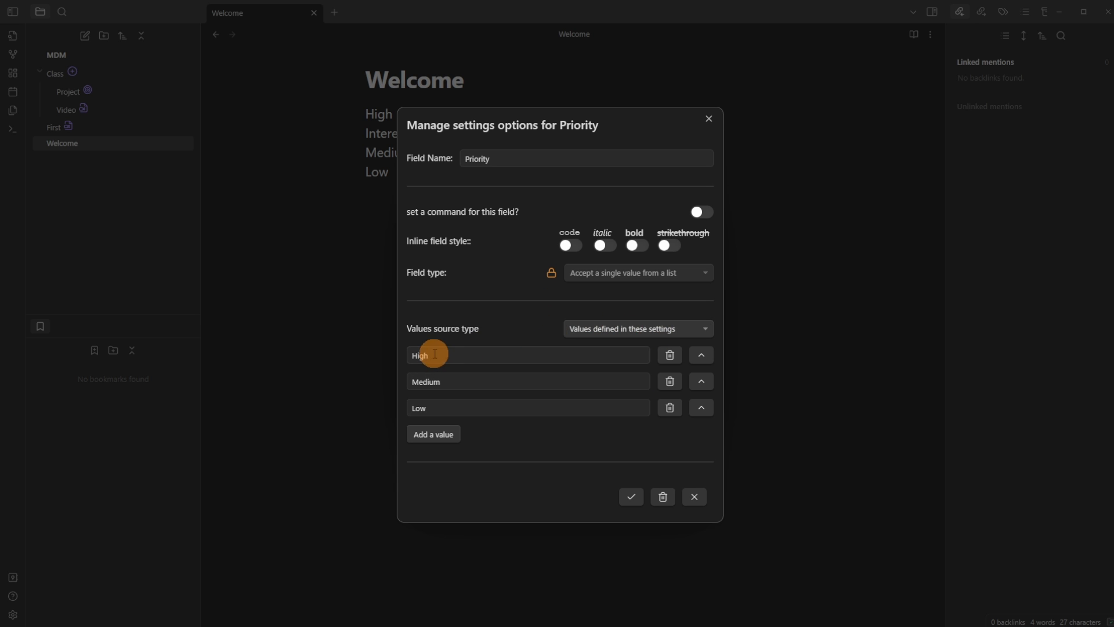
left_click(633, 496)
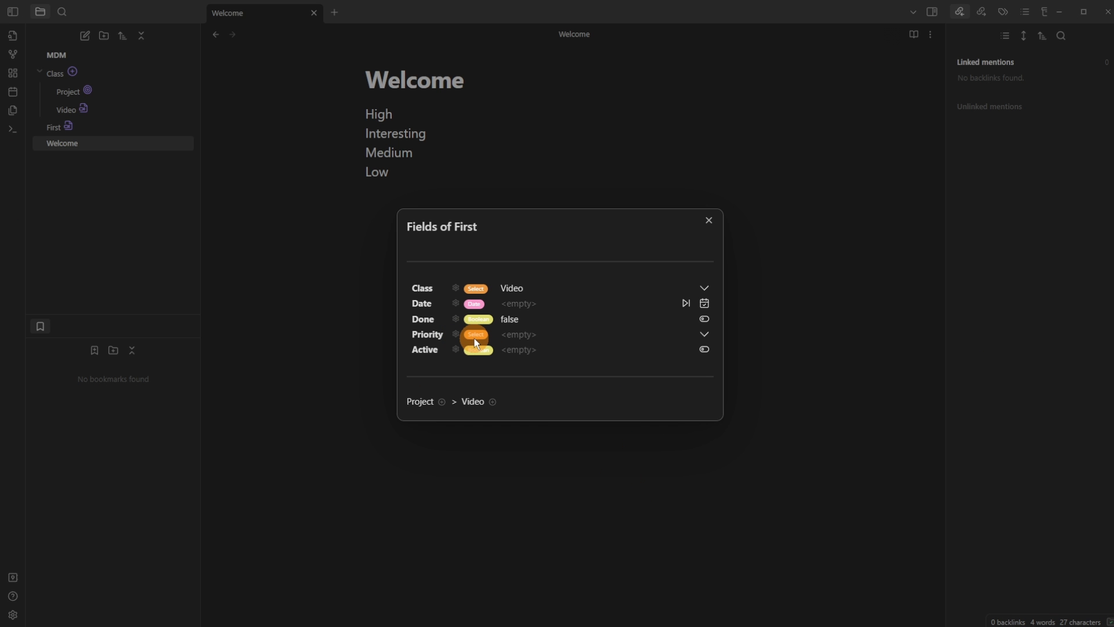
Add a field named Rating to the Video fileclass that cycles through one, two and three stars, and save it
left_click(493, 402)
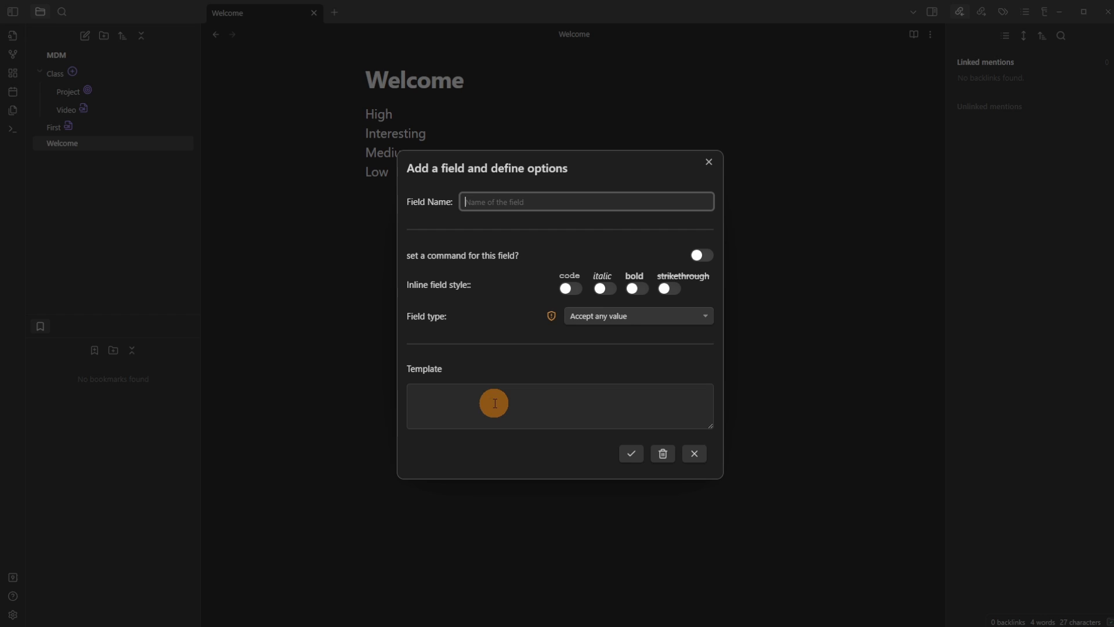
left_click(594, 317)
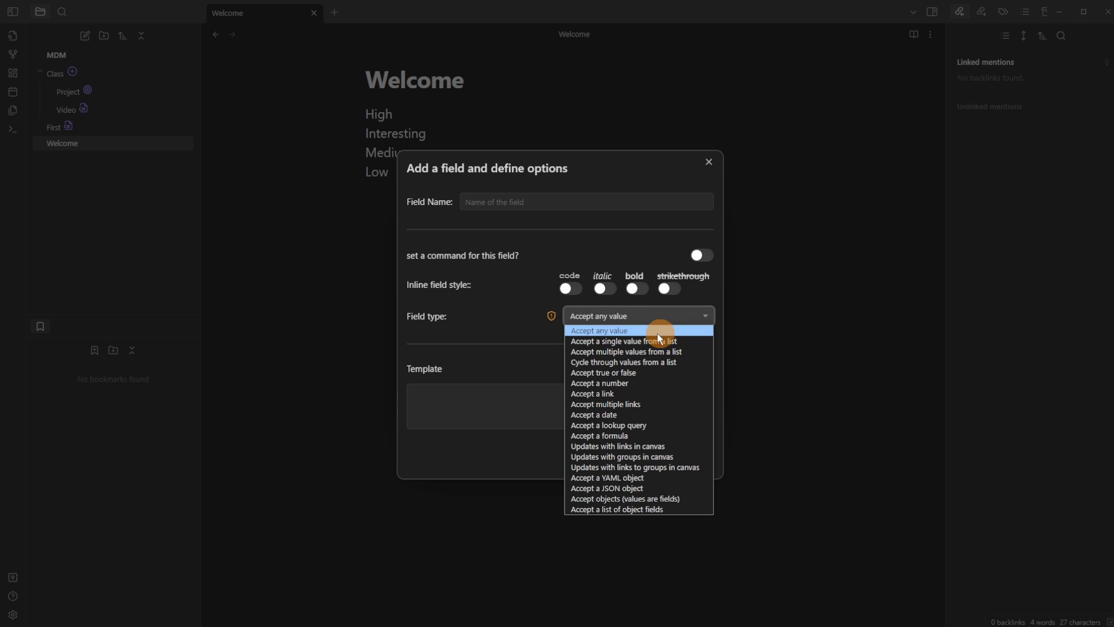
left_click(656, 362)
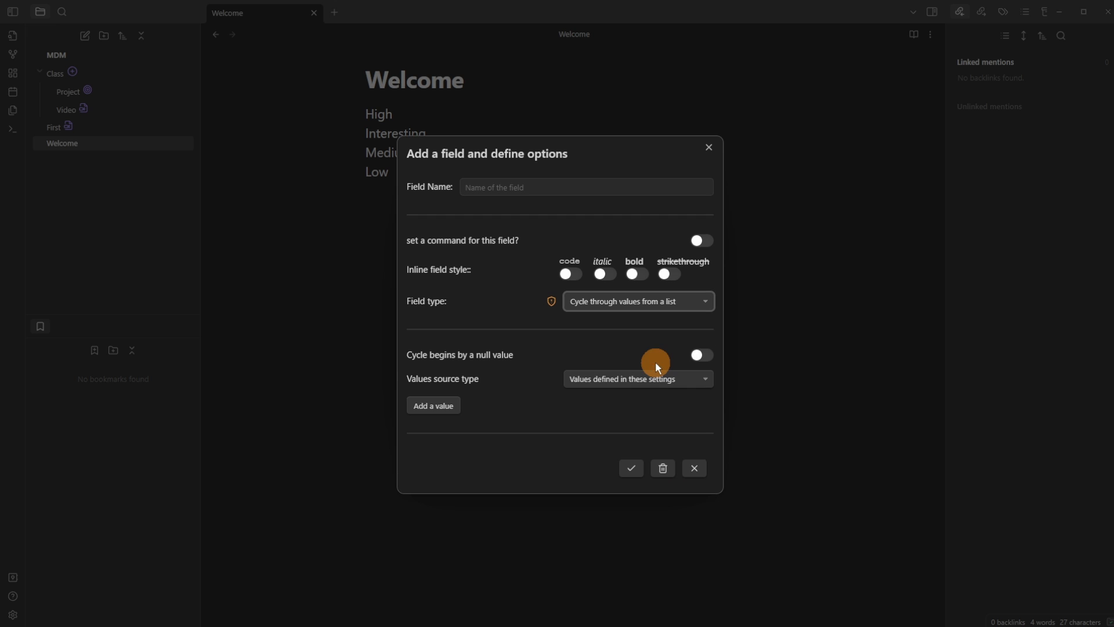
left_click(604, 378)
left_click(603, 390)
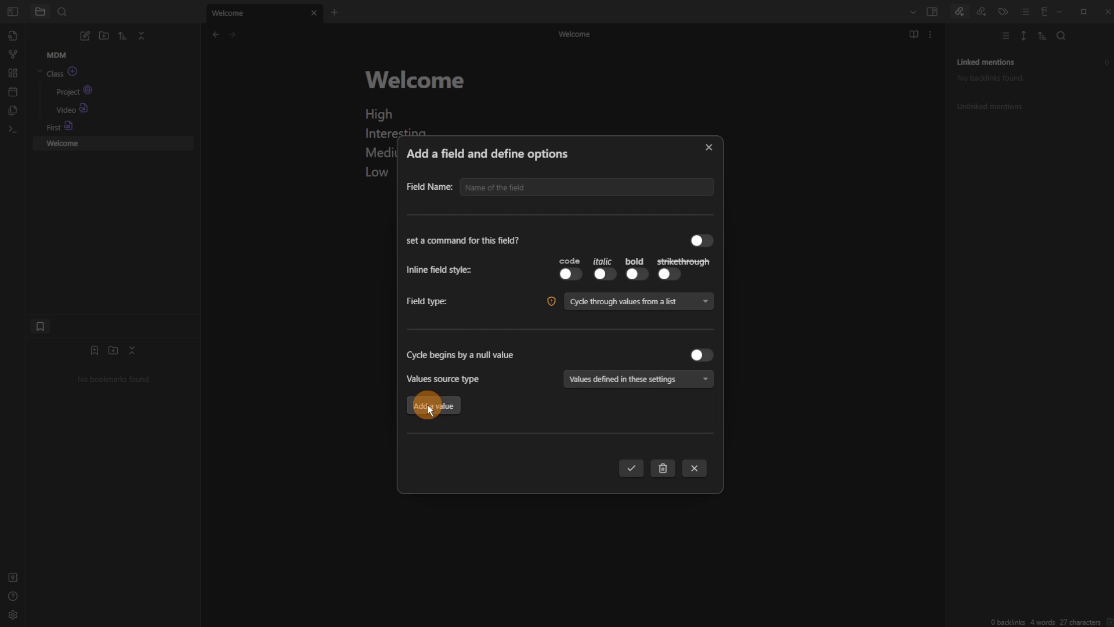
left_click(430, 406)
left_click(455, 396)
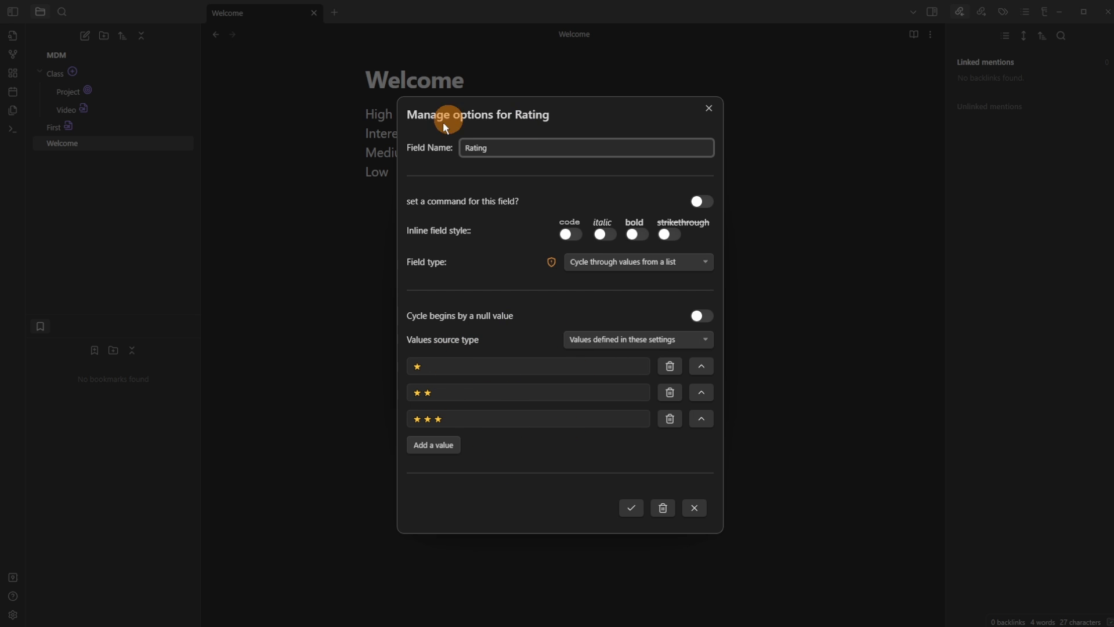
left_click(633, 504)
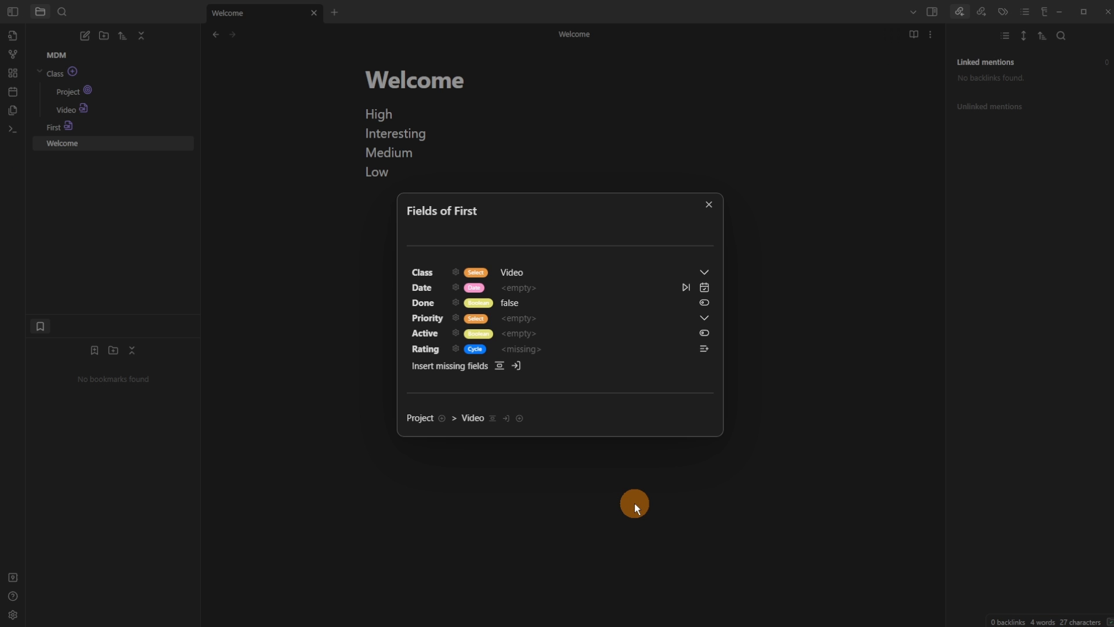
Insert the missing Rating field into the First note and cycle its value through the star ratings
left_click(499, 365)
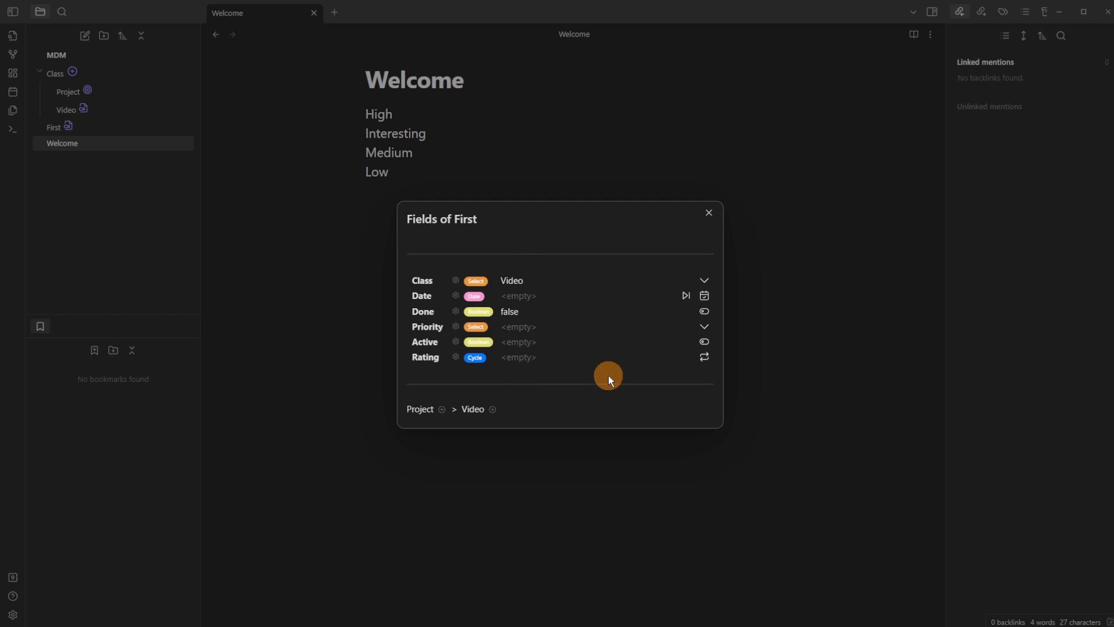
left_click(707, 355)
left_click(707, 355)
left_click(707, 355)
left_click(707, 355)
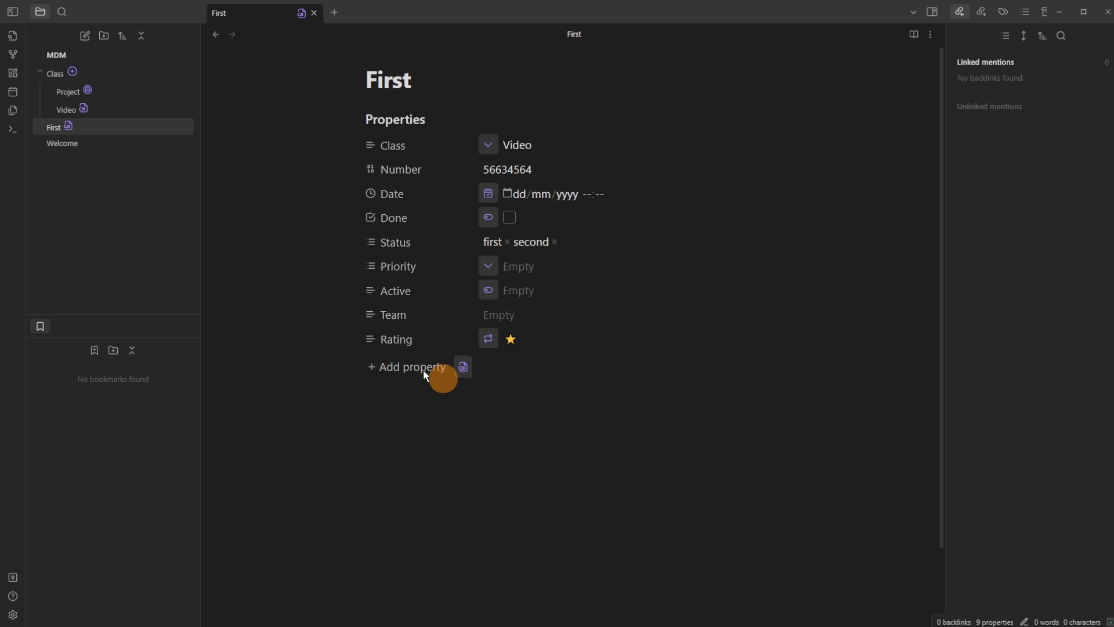
Cycle the First note's Rating from its properties and examine the values source options in the Rating field's settings
left_click(486, 340)
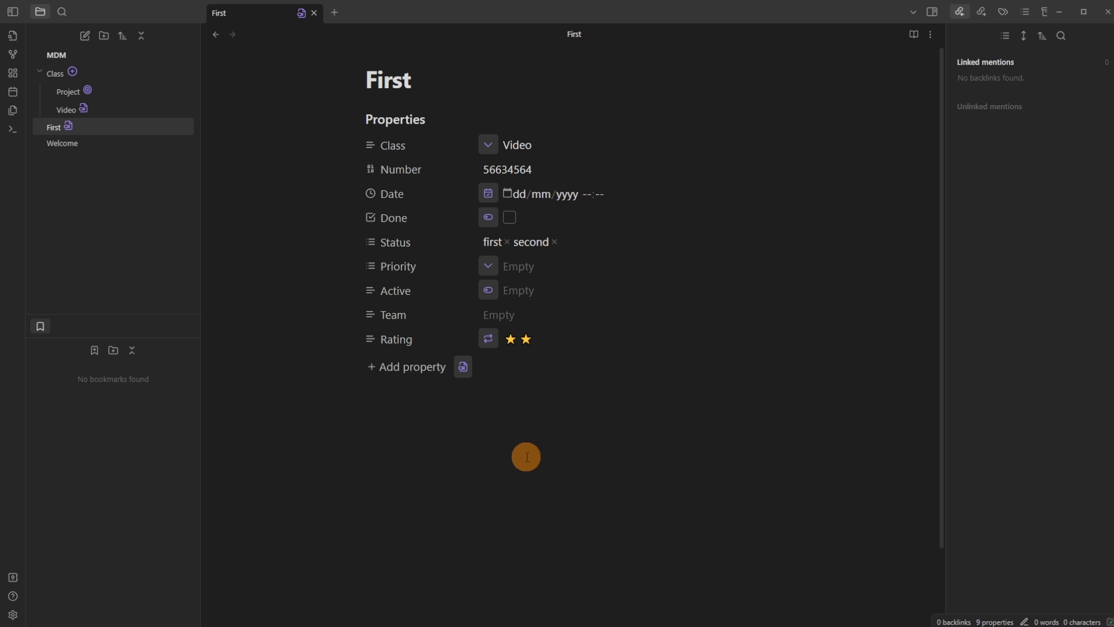
left_click(486, 340)
left_click(489, 339)
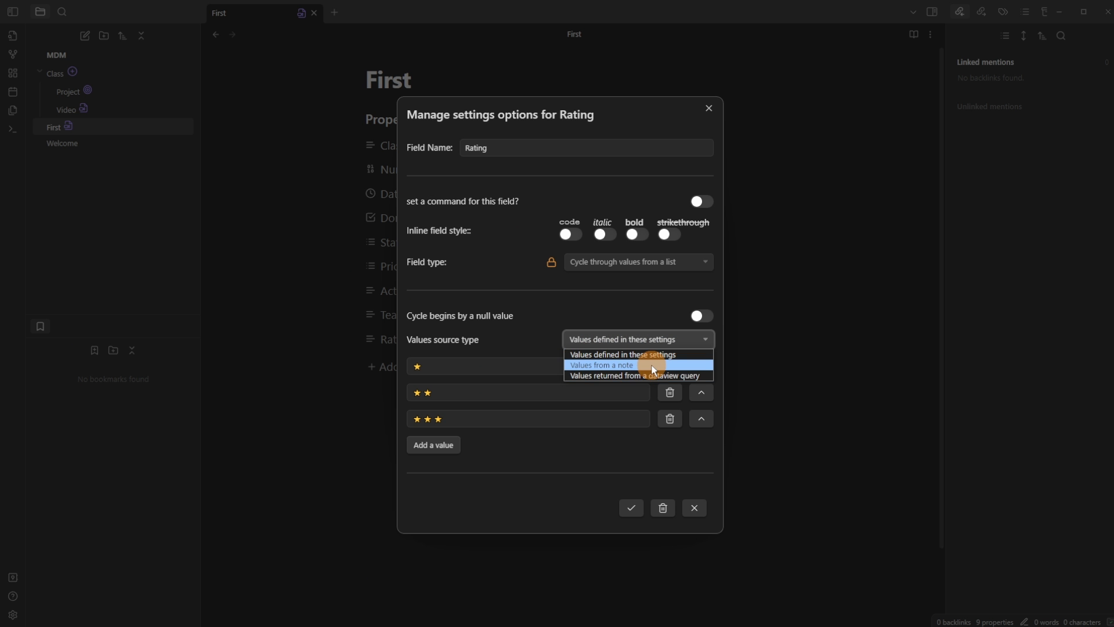
left_click(523, 345)
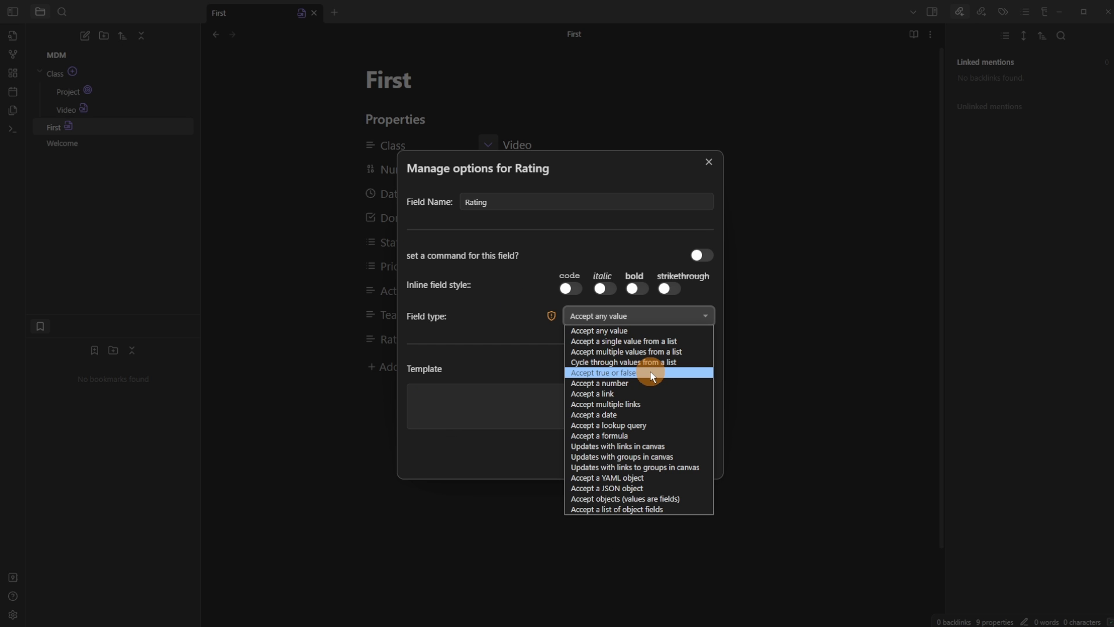
Change the Rating field's type to Accept a number, save it, and try entering "words" as the First note's Rating
left_click(630, 386)
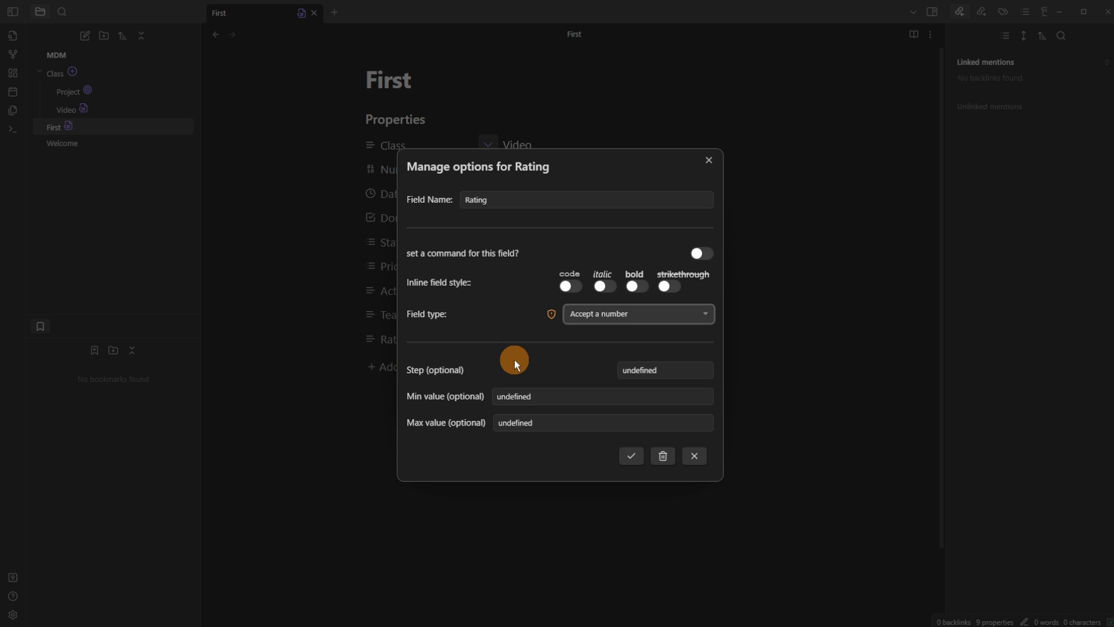
left_click(631, 456)
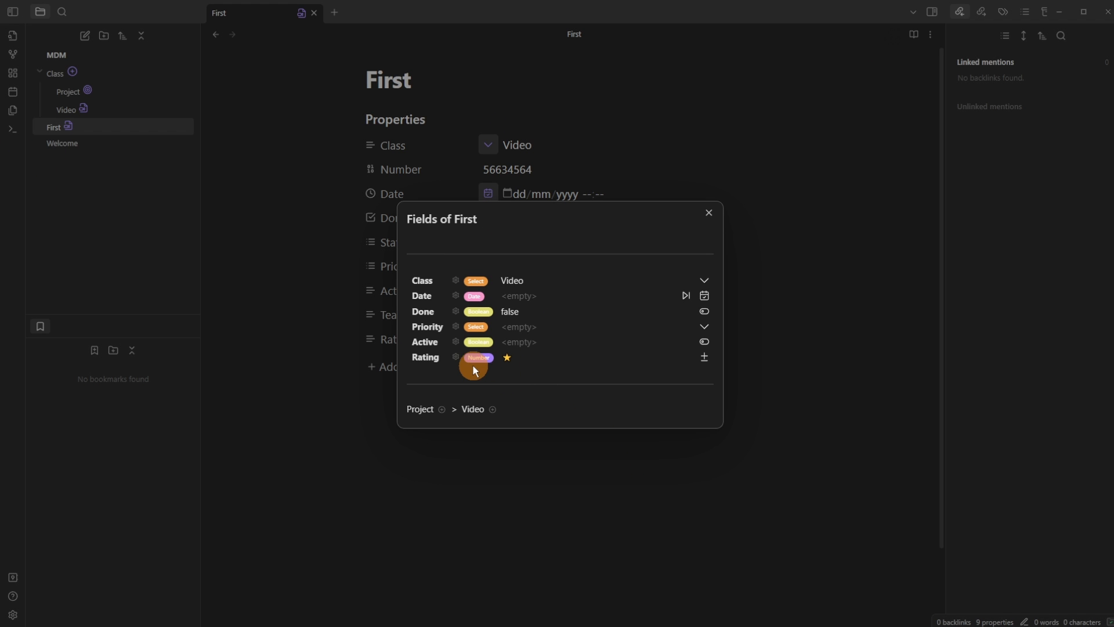
left_click(703, 358)
type("words")
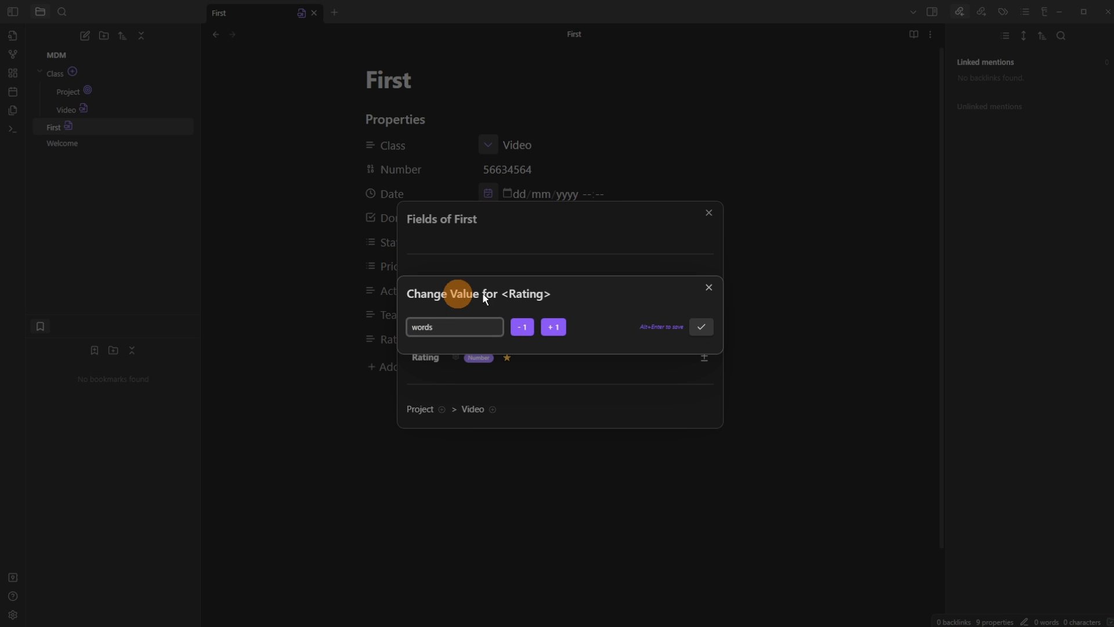
left_click(702, 325)
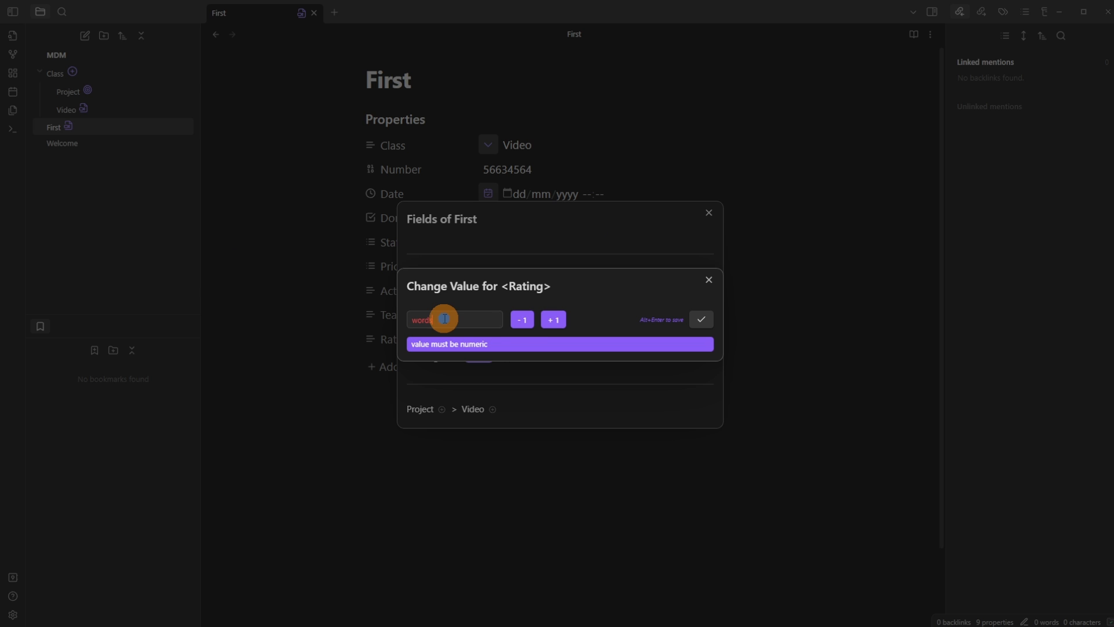
Set the First note's Rating to 3 and resolve the property's type mismatch by converting it to a number
type("3")
left_click(702, 326)
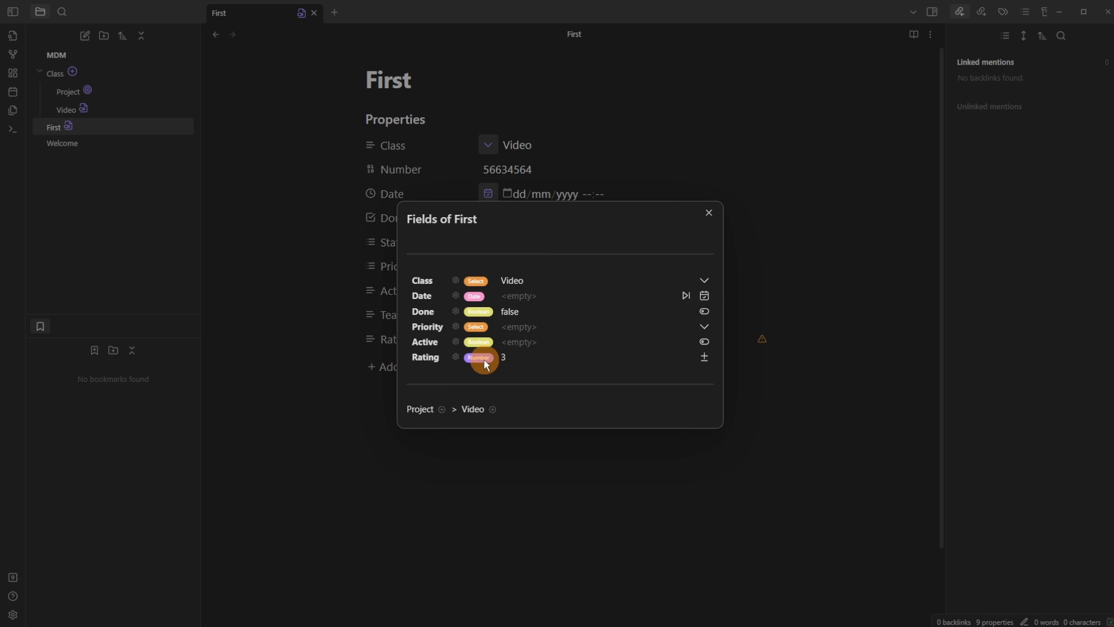
key("Escape")
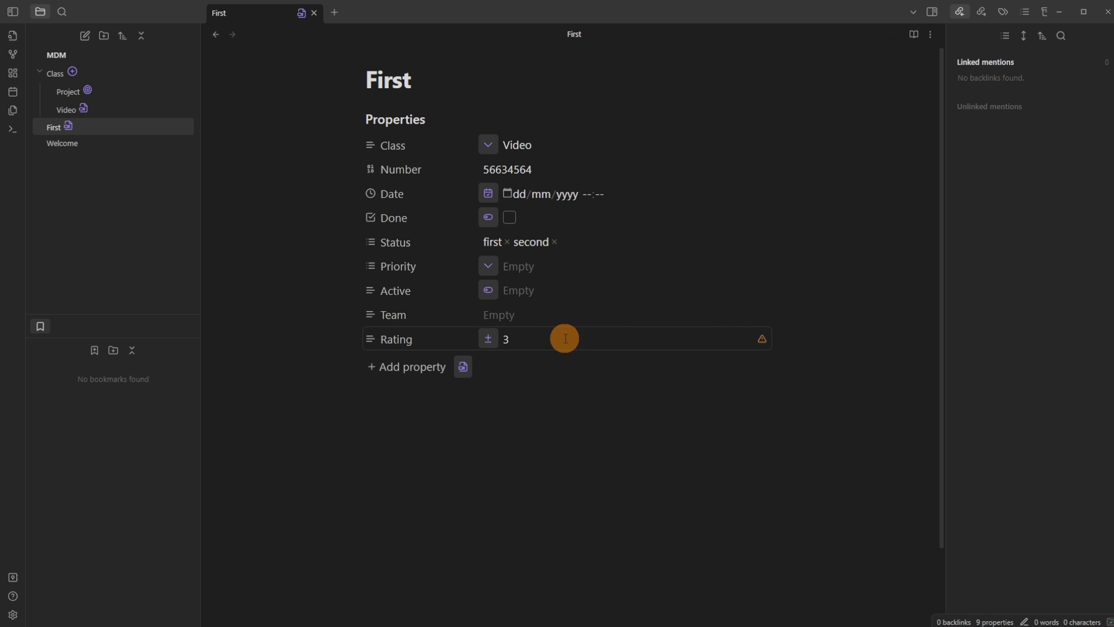
left_click(763, 339)
left_click(655, 351)
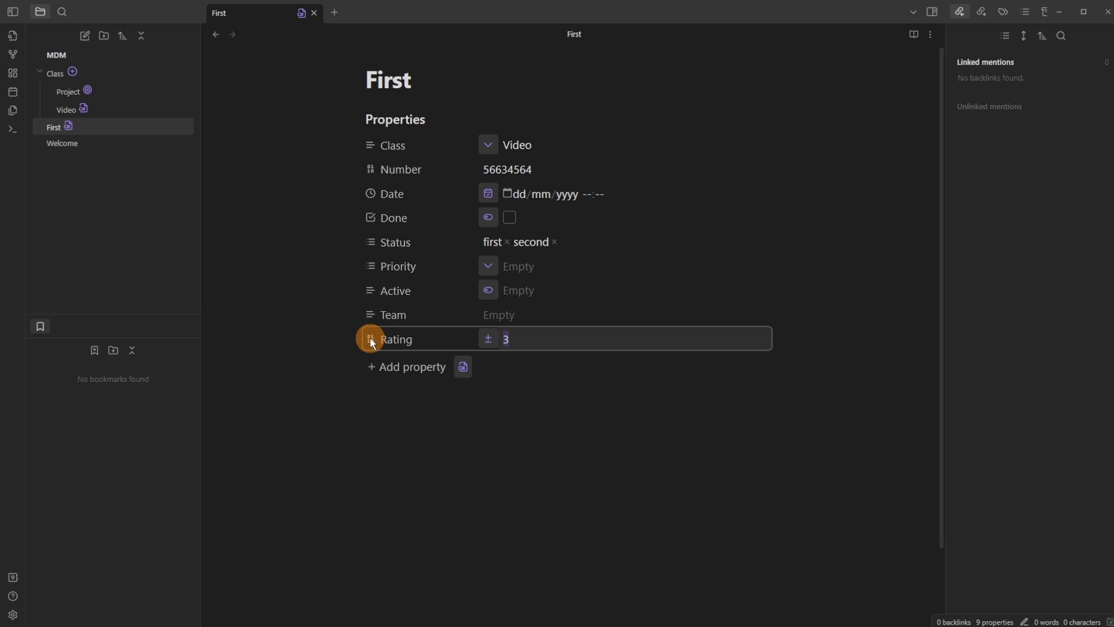
Set the Rating field's step to 5, minimum to 0 and maximum to 50, and save the settings
left_click(489, 339)
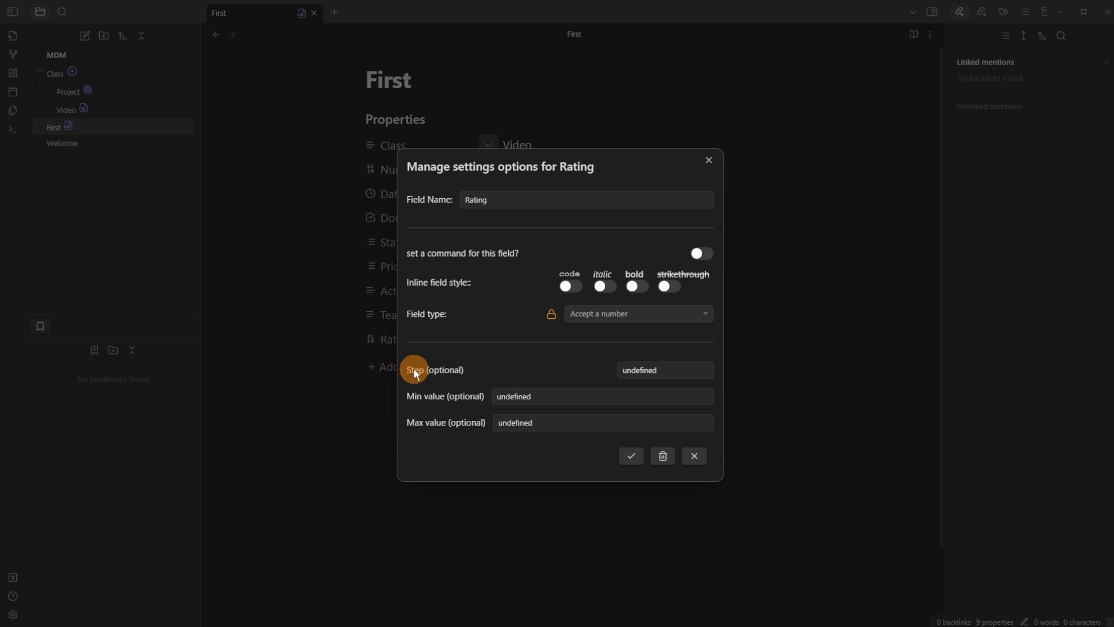
double_click(660, 371)
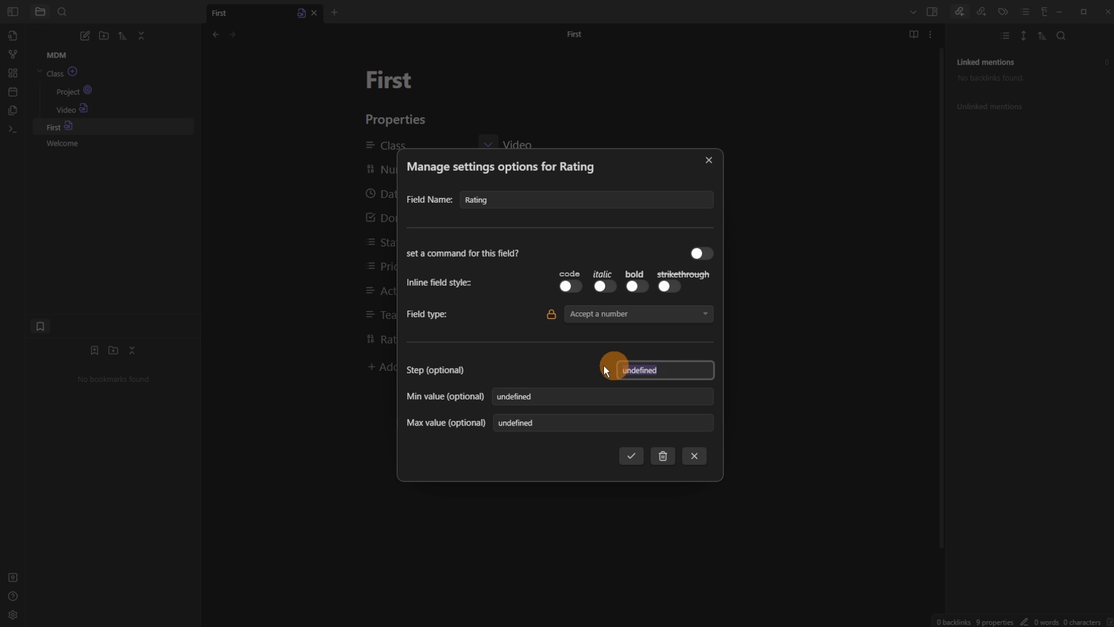
key("BackSpace")
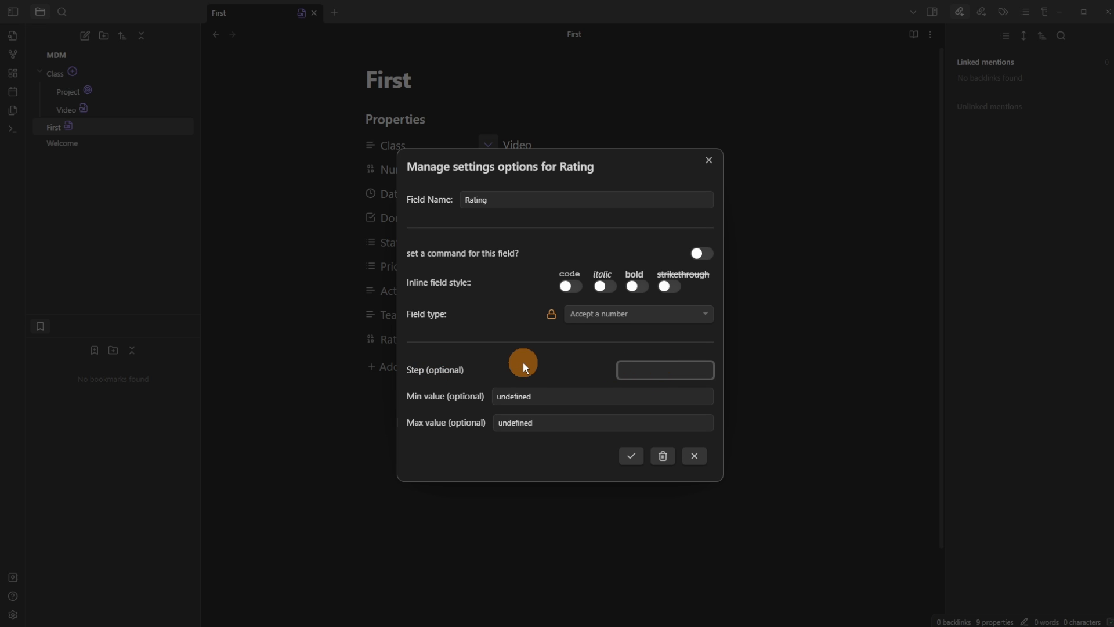
type("5")
double_click(515, 396)
type("0")
key("Tab")
key("BackSpace")
type("50")
left_click(633, 452)
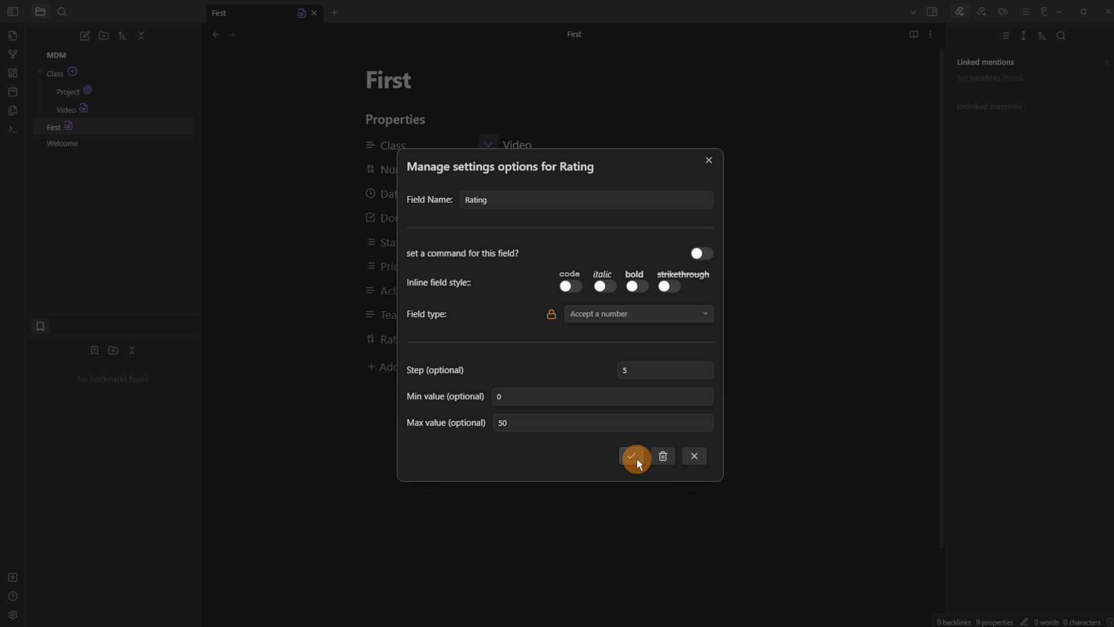
Raise the First note's Rating repeatedly in increments of 5, and lower it again by the same increments
left_click(687, 357)
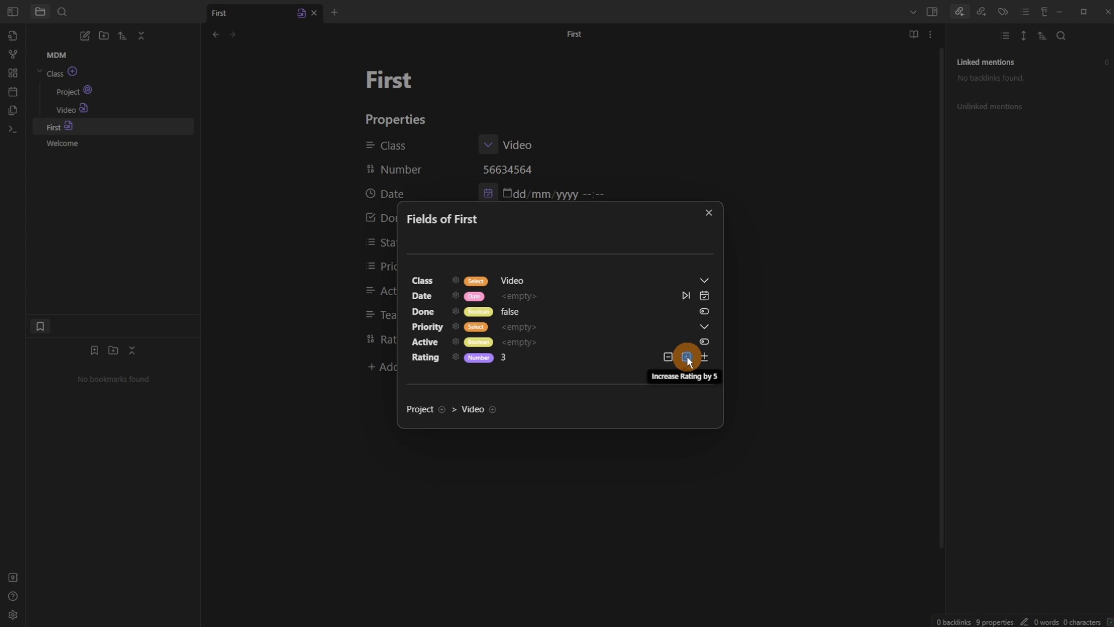
left_click(686, 357)
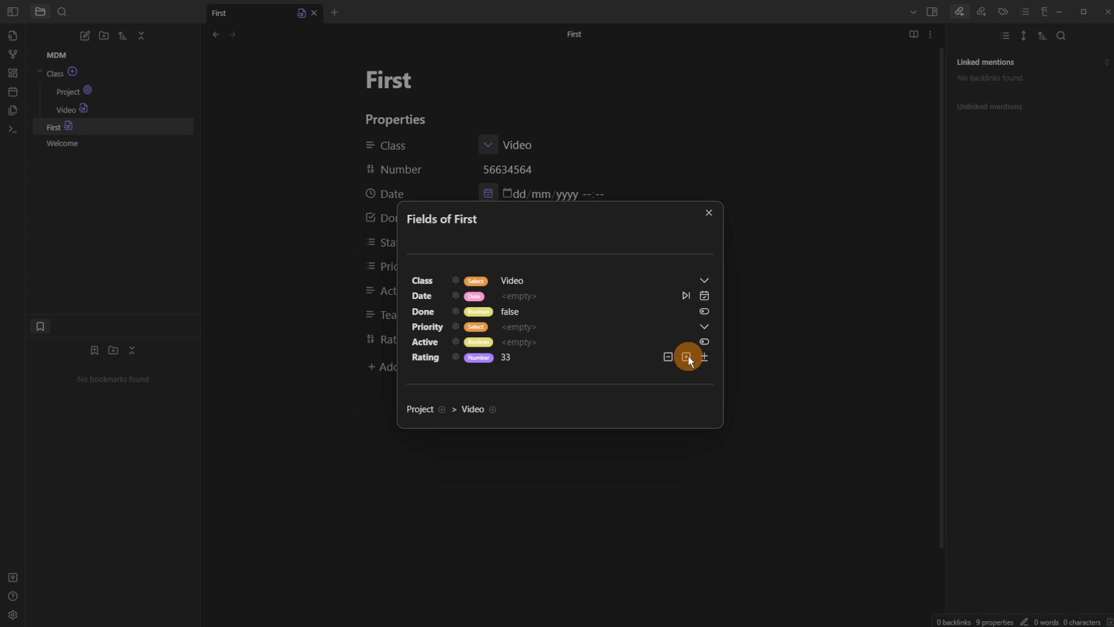
left_click(688, 355)
left_click(687, 357)
left_click(668, 358)
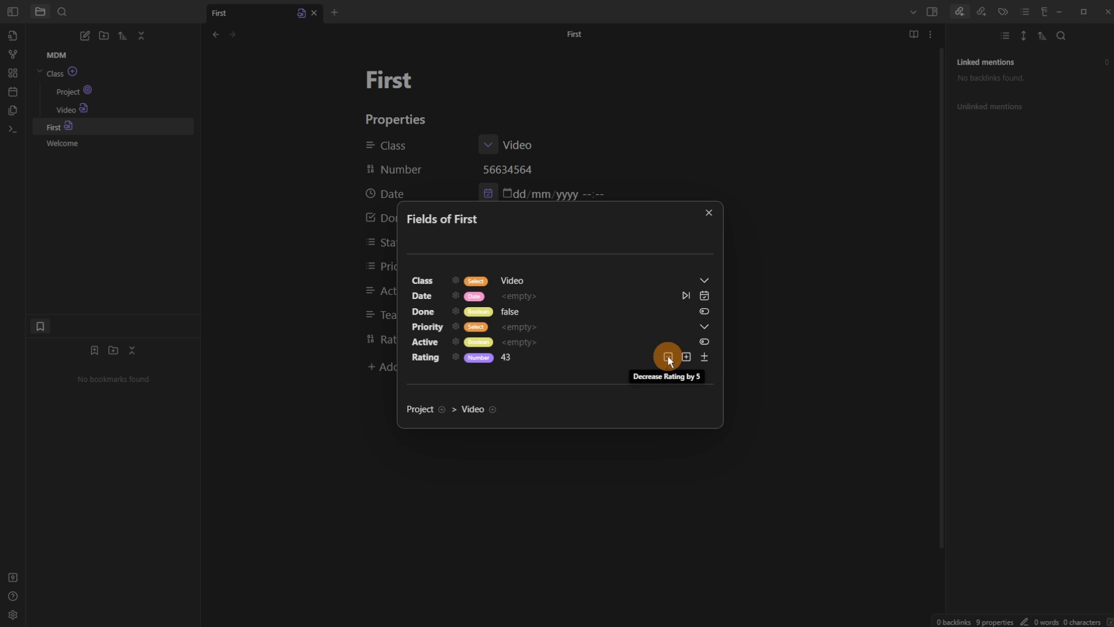
left_click(668, 358)
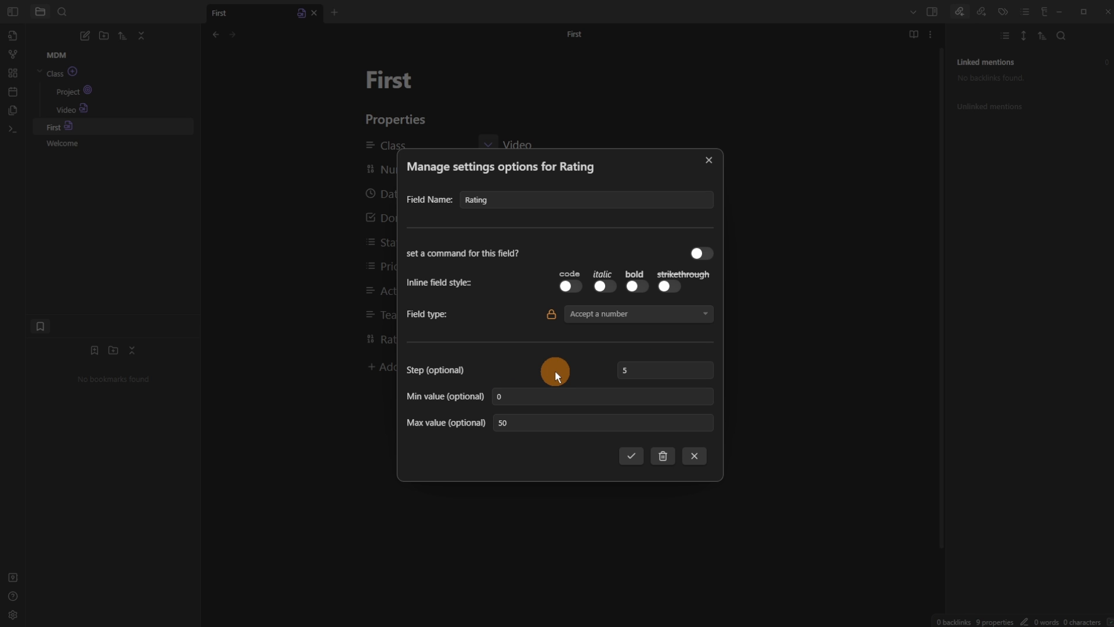
Reset the Rating field's type to Accept a link and save it without a query, alias or sorting order
left_click(663, 456)
left_click(496, 402)
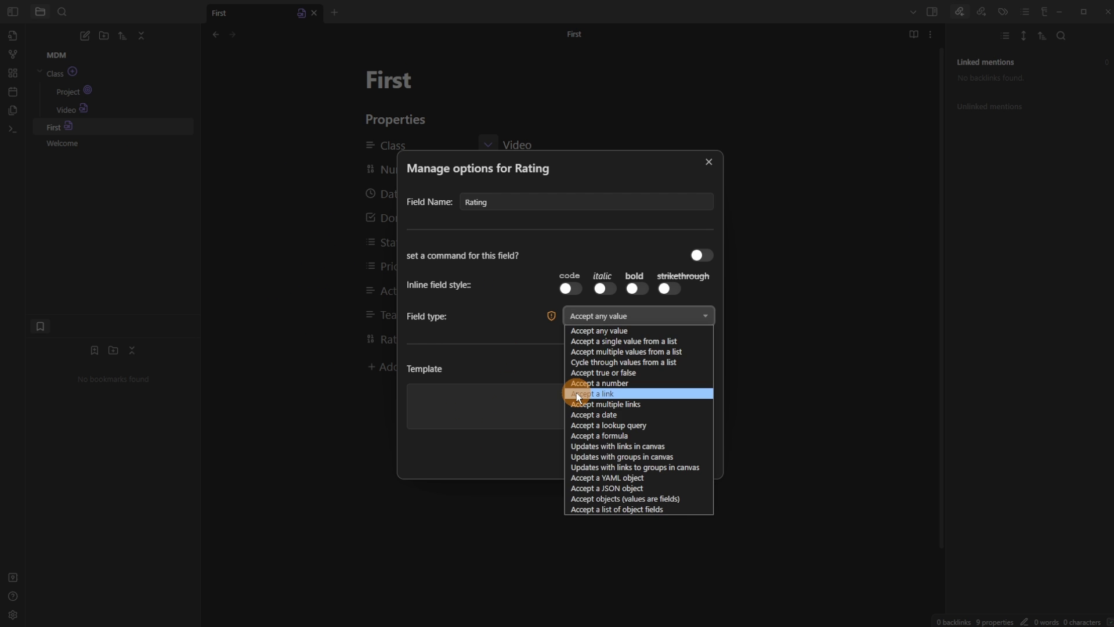
left_click(627, 394)
left_click(542, 297)
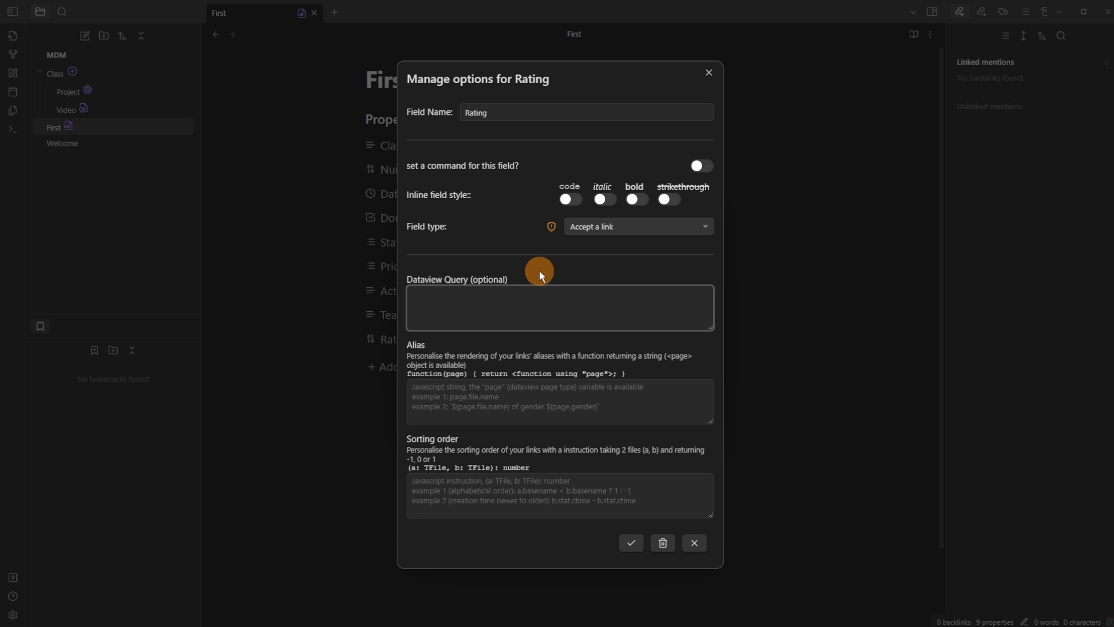
left_click(459, 392)
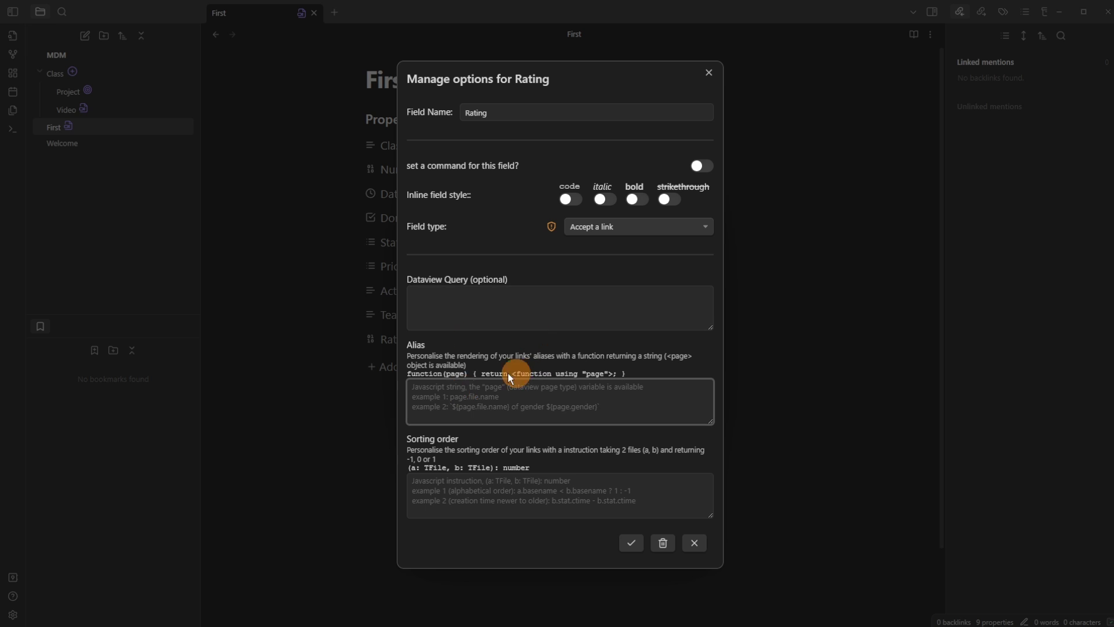
left_click(437, 356)
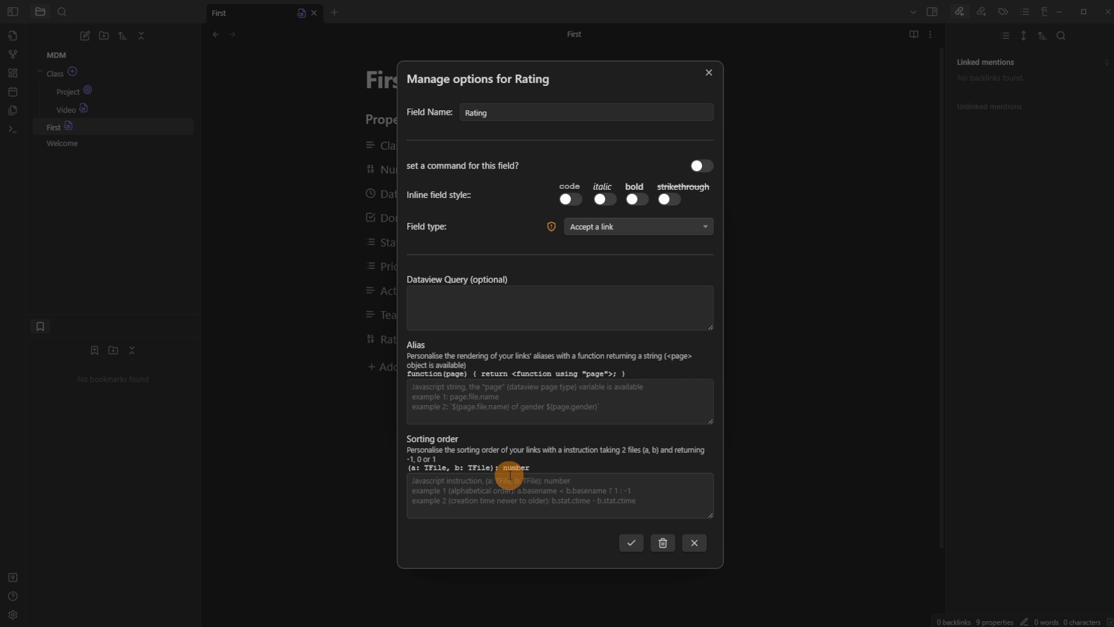
left_click(631, 542)
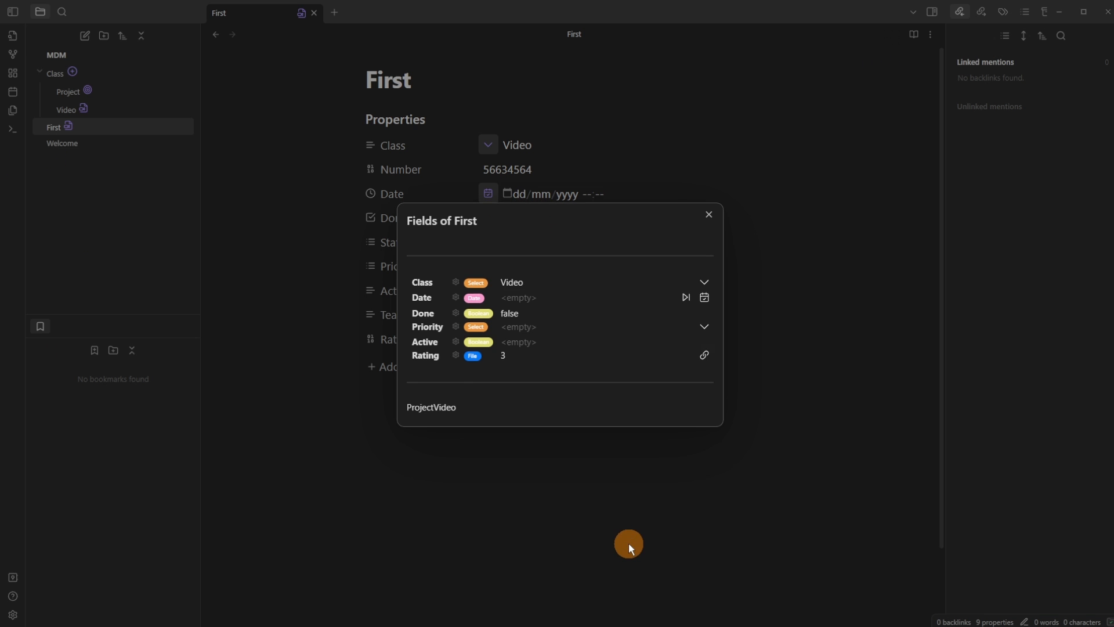
Link the First note's Rating to the Welcome note and open that note through the link
left_click(705, 358)
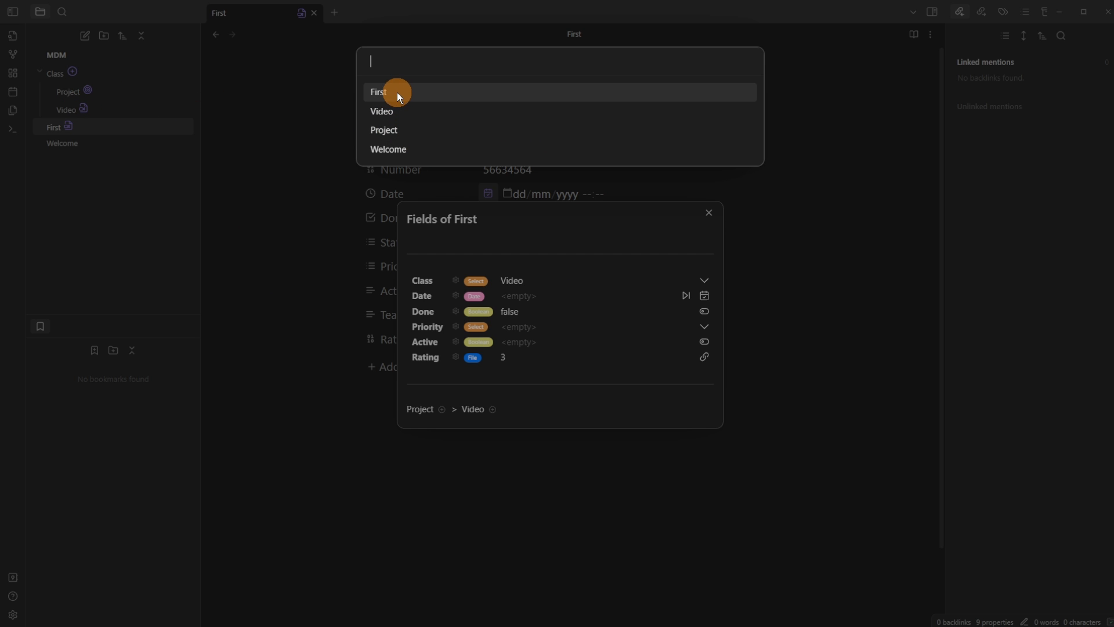
left_click(393, 149)
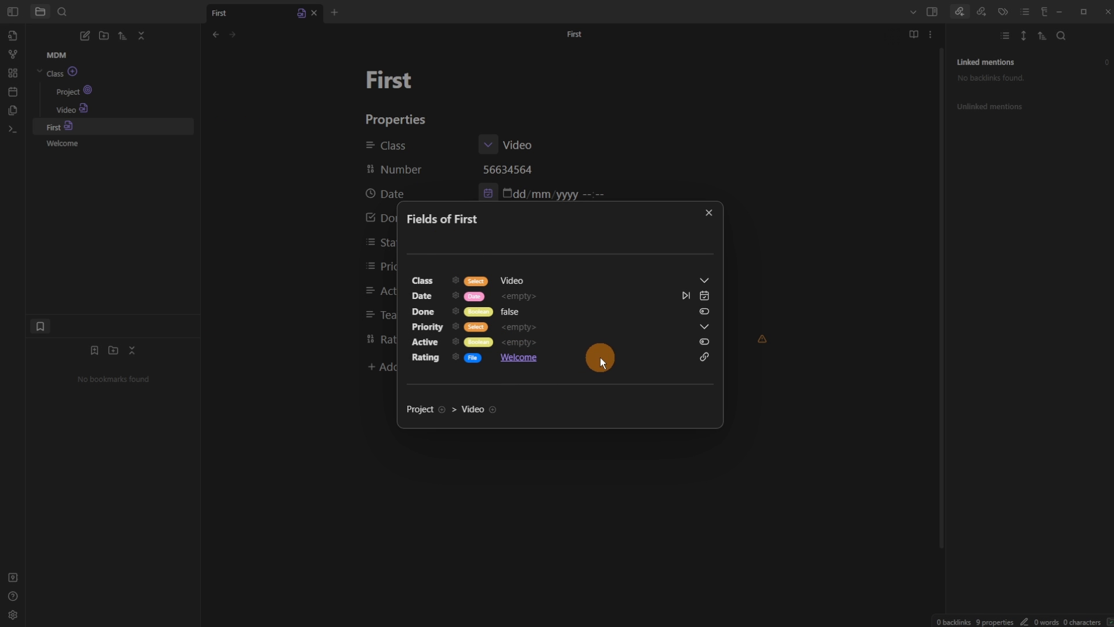
left_click(525, 359)
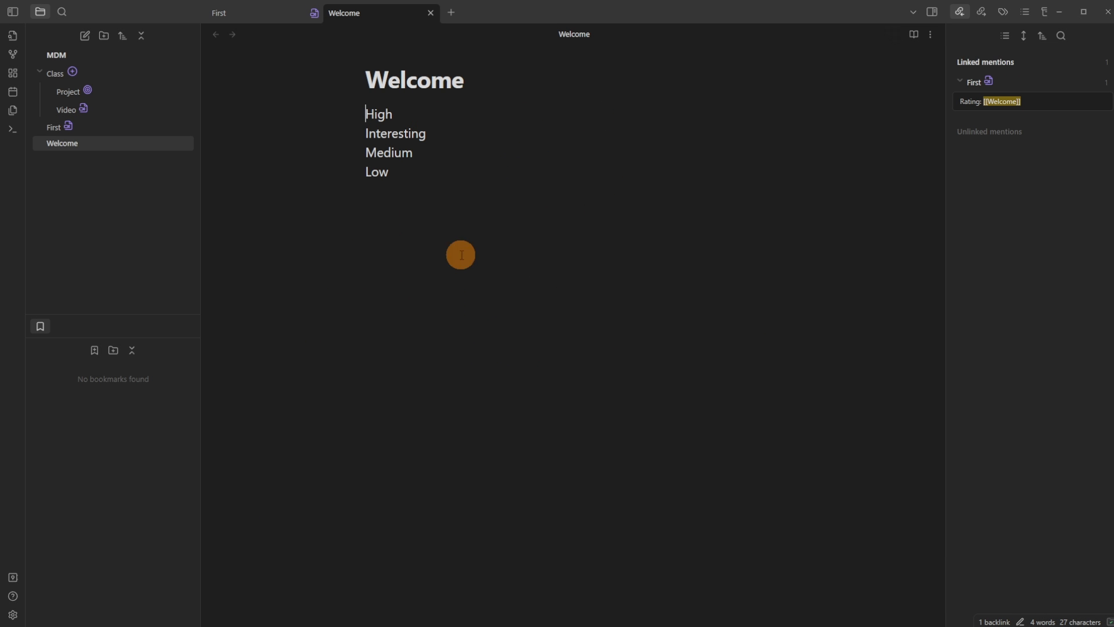
Create Project and Research folders, moving First into Project and Welcome into Research, and return to the First note
left_click(104, 36)
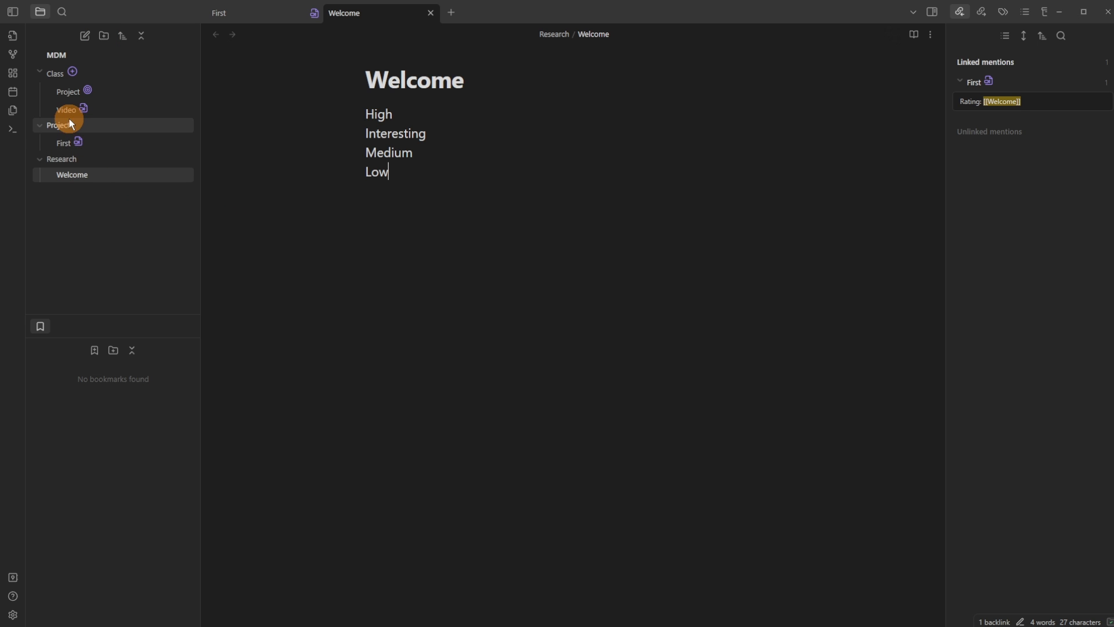
left_click(243, 11)
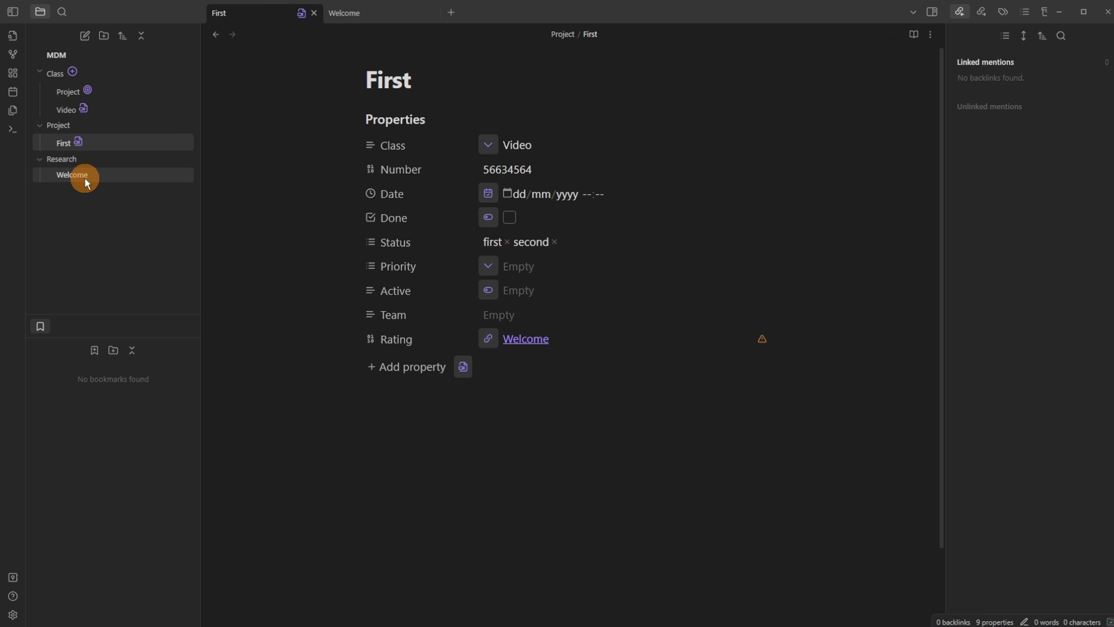
Rename the Rating field to Research, give it the dataview query dv.pages('"Research"'), and save it
left_click(463, 366)
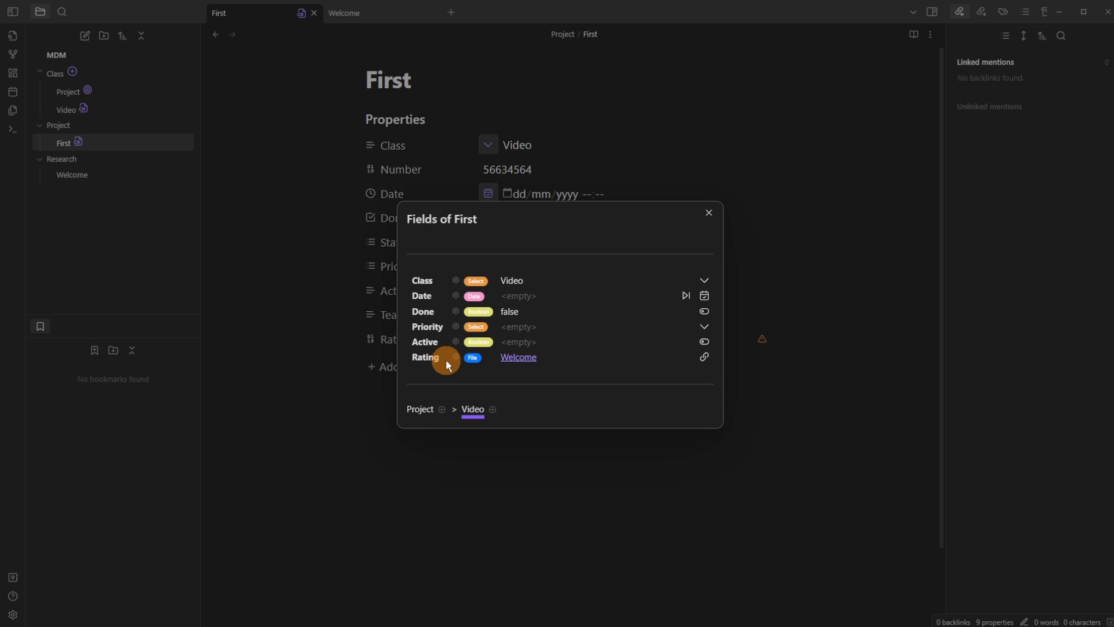
left_click(455, 357)
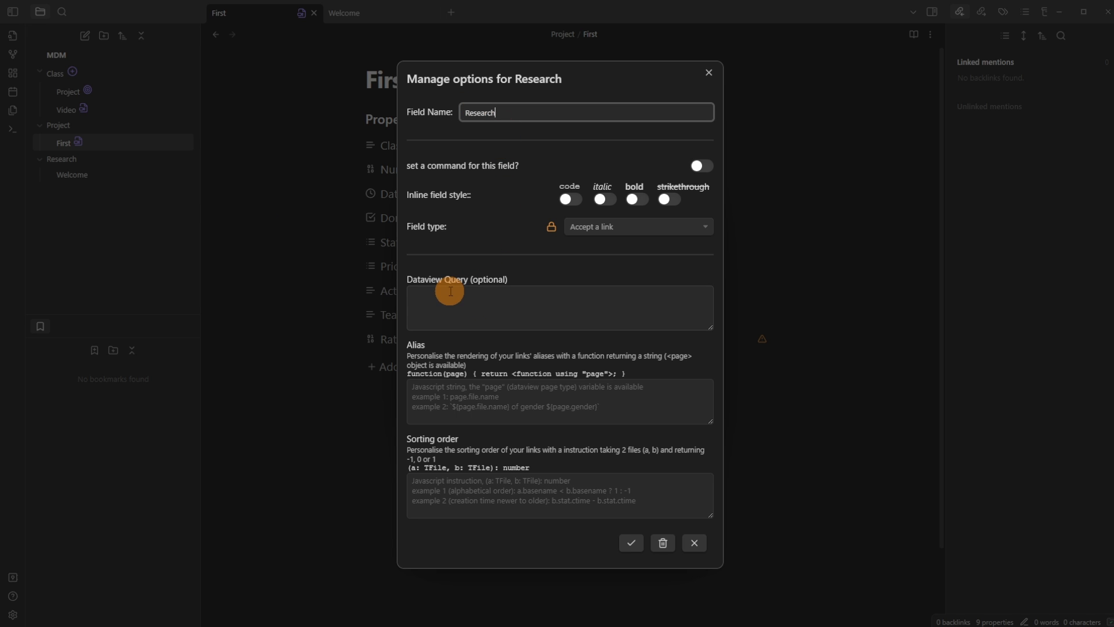
left_click(452, 290)
type("dv.pages(\"Research\")")
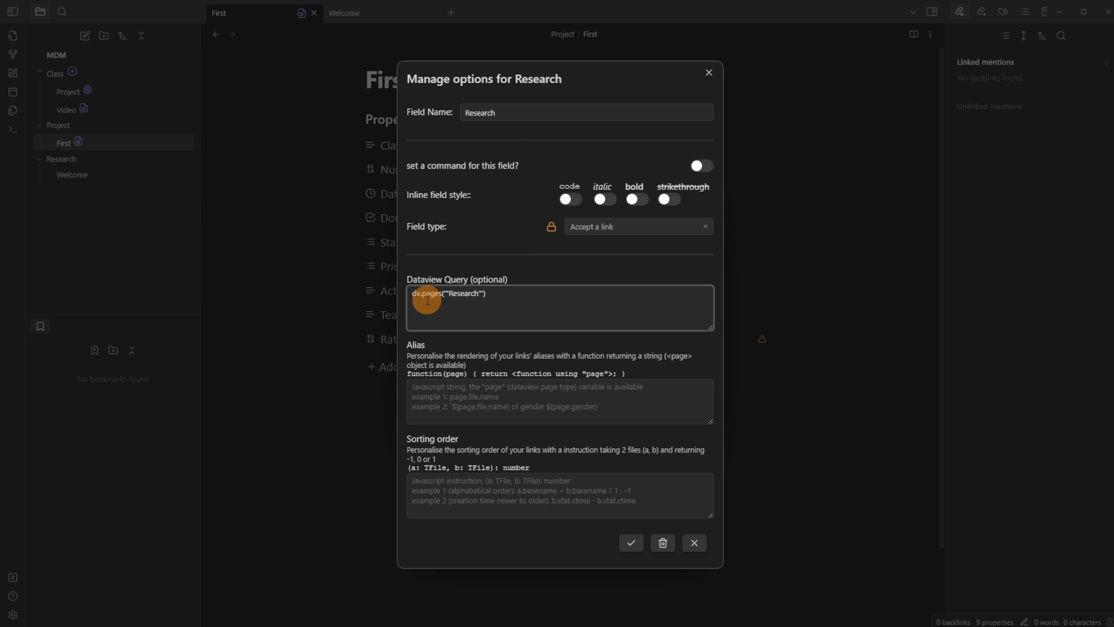
left_click(634, 539)
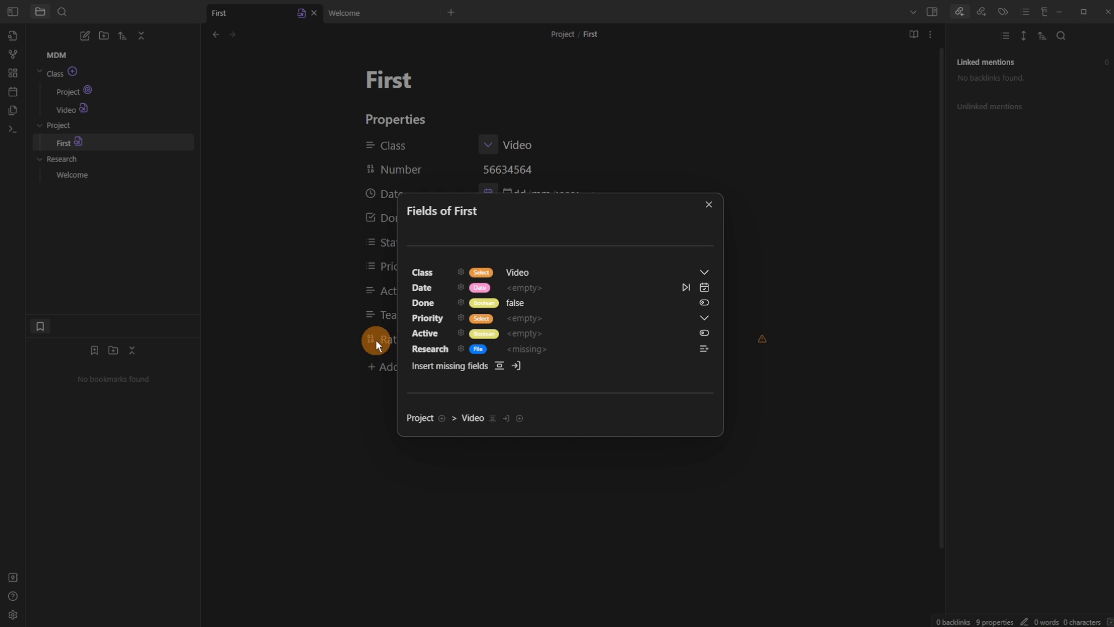
Insert the missing Research field into the First note and link it to the Welcome note
left_click(500, 366)
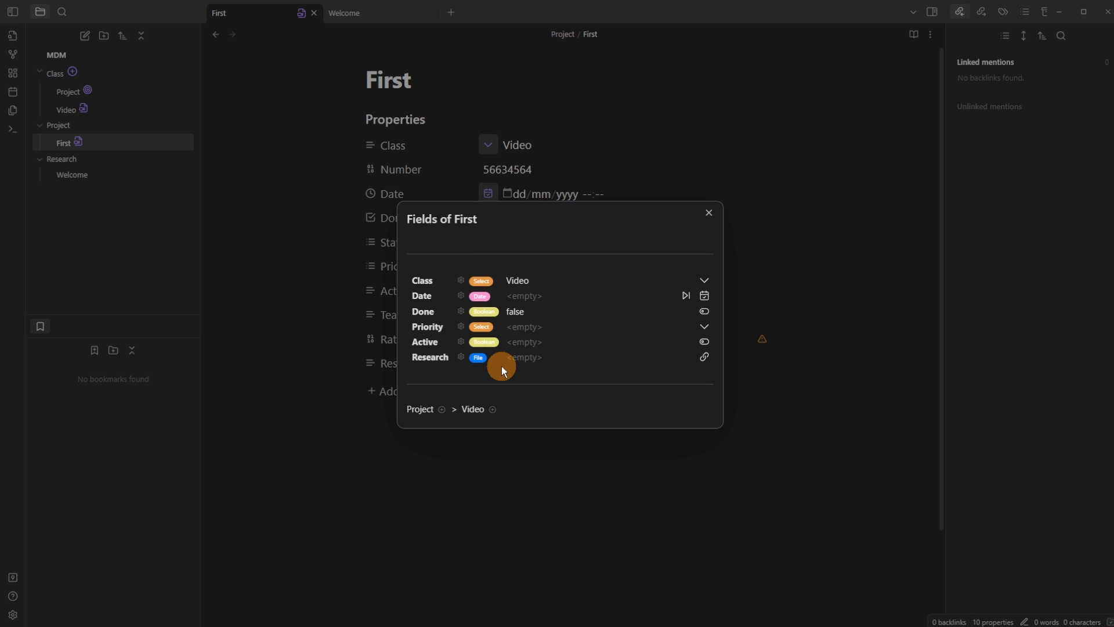
left_click(703, 358)
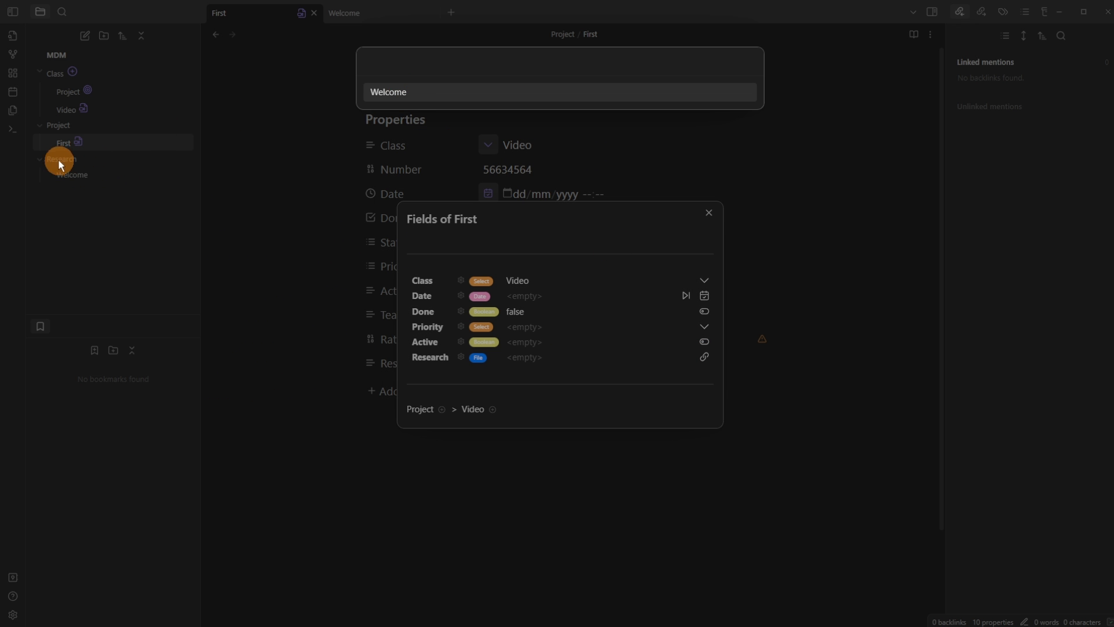
left_click(396, 90)
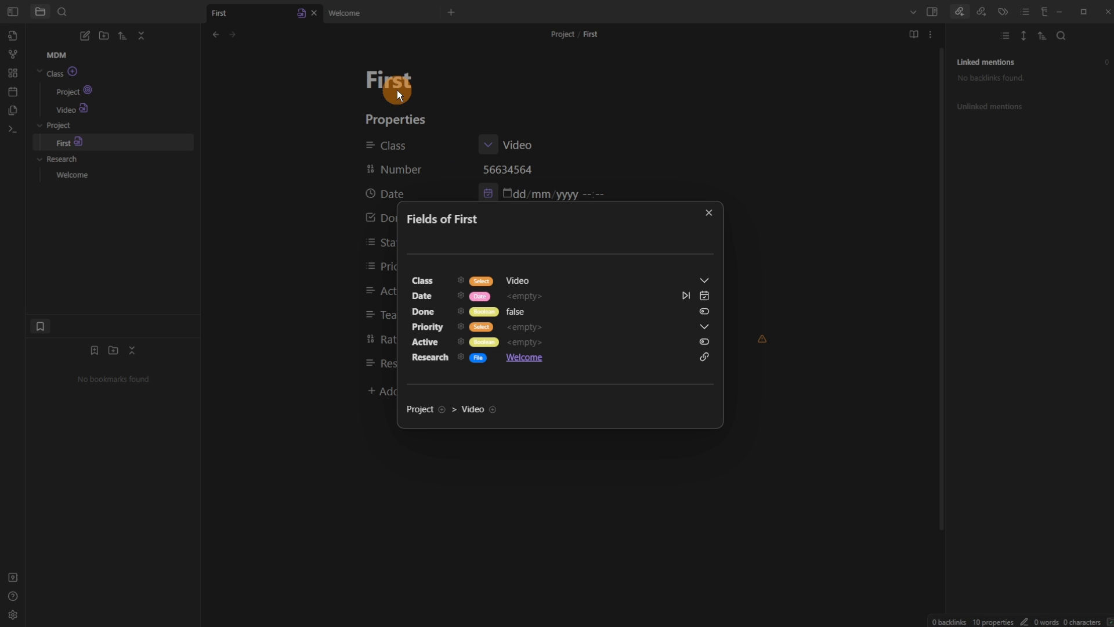
left_click(340, 337)
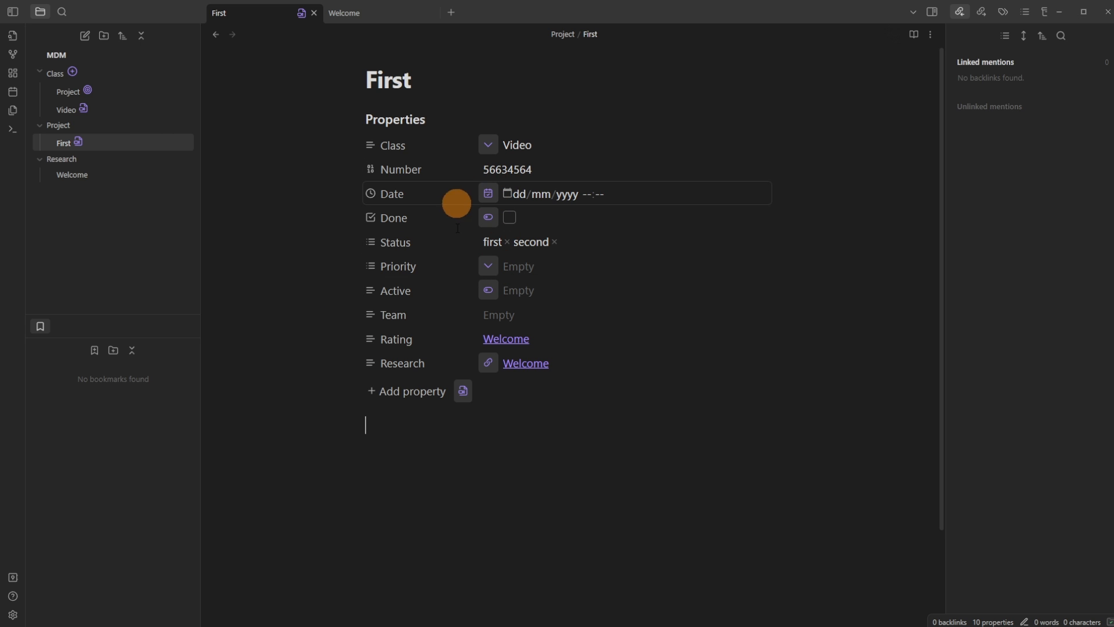
Change the Research field's type to Accept multiple links, give it a dataview query for the Research folder, and save it
left_click(488, 366)
left_click(638, 316)
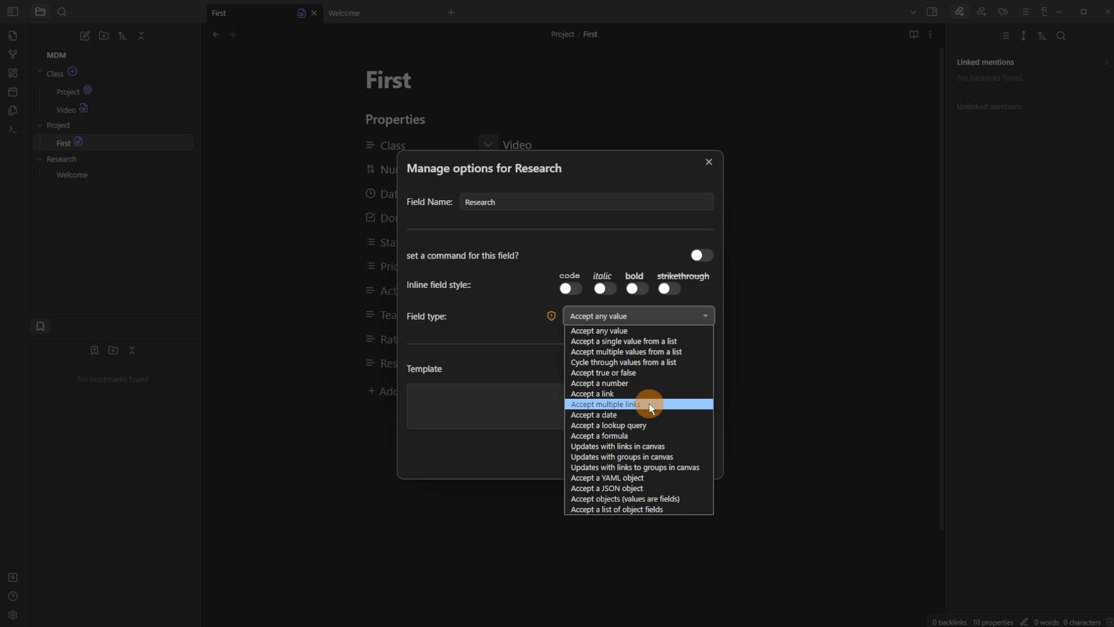
left_click(607, 405)
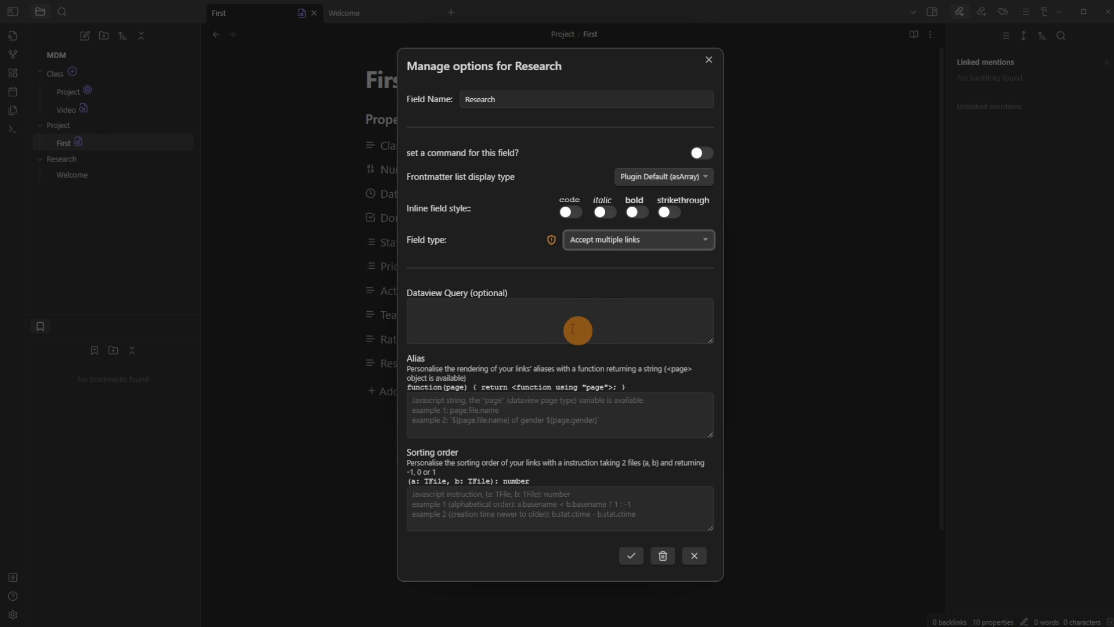
left_click(541, 318)
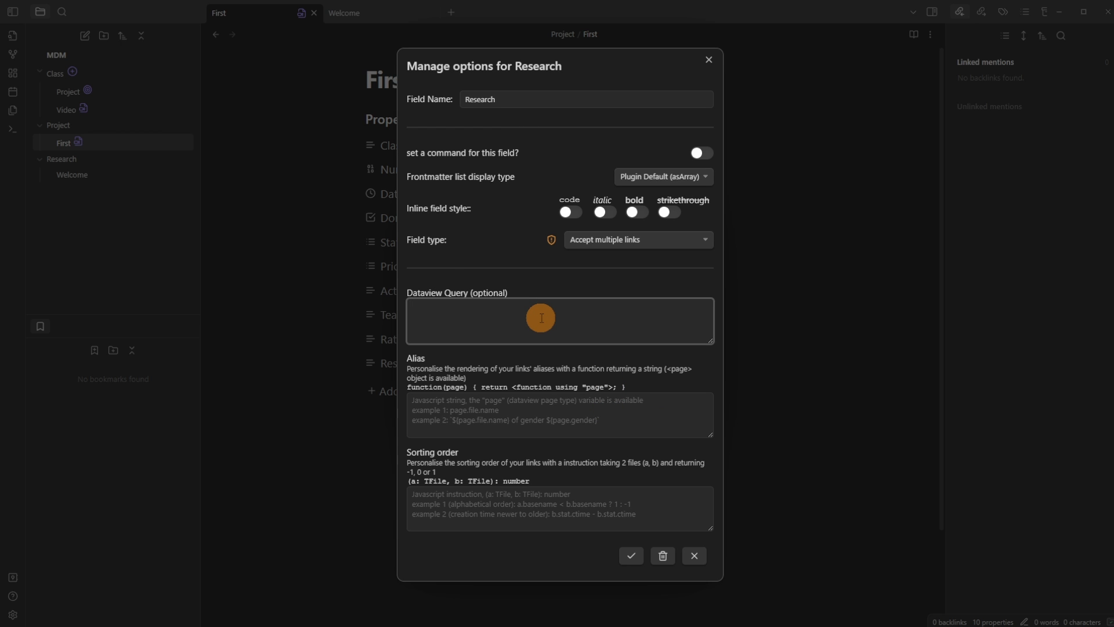
left_click(631, 556)
Check the link choices for First's Research field and create a note named Research in the Research folder
left_click(705, 357)
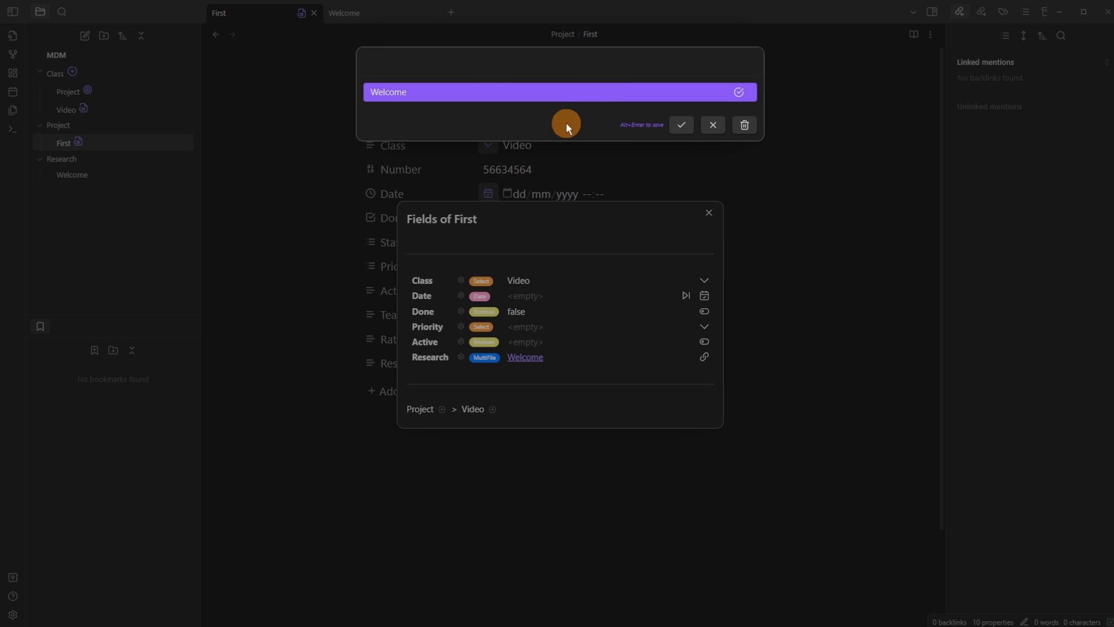
left_click(545, 172)
left_click(284, 179)
right_click(90, 164)
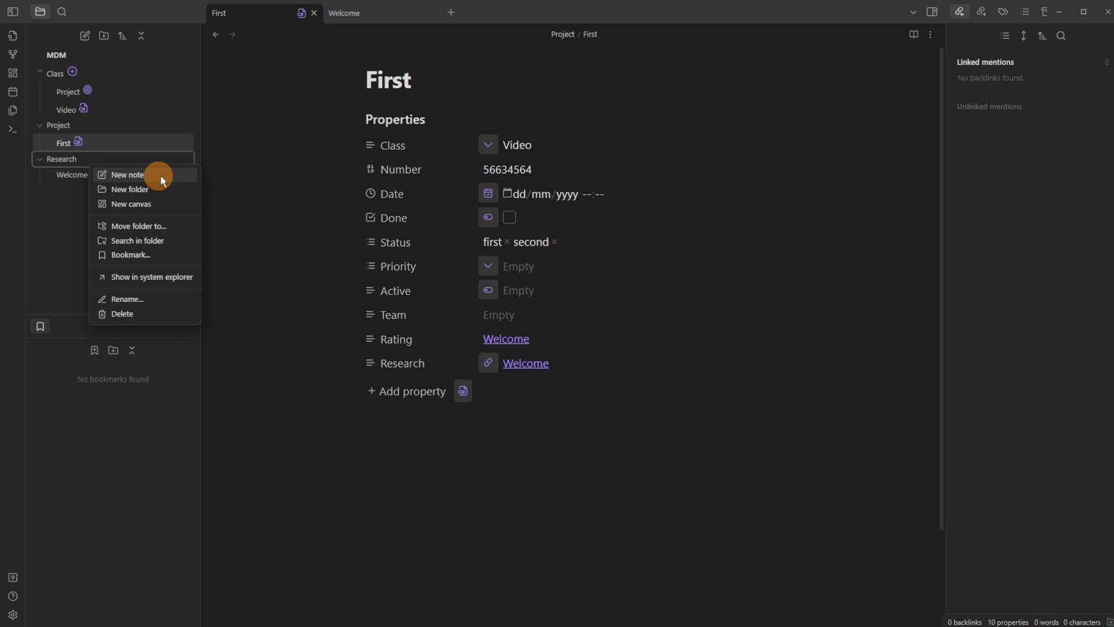
left_click(145, 174)
left_click(406, 162)
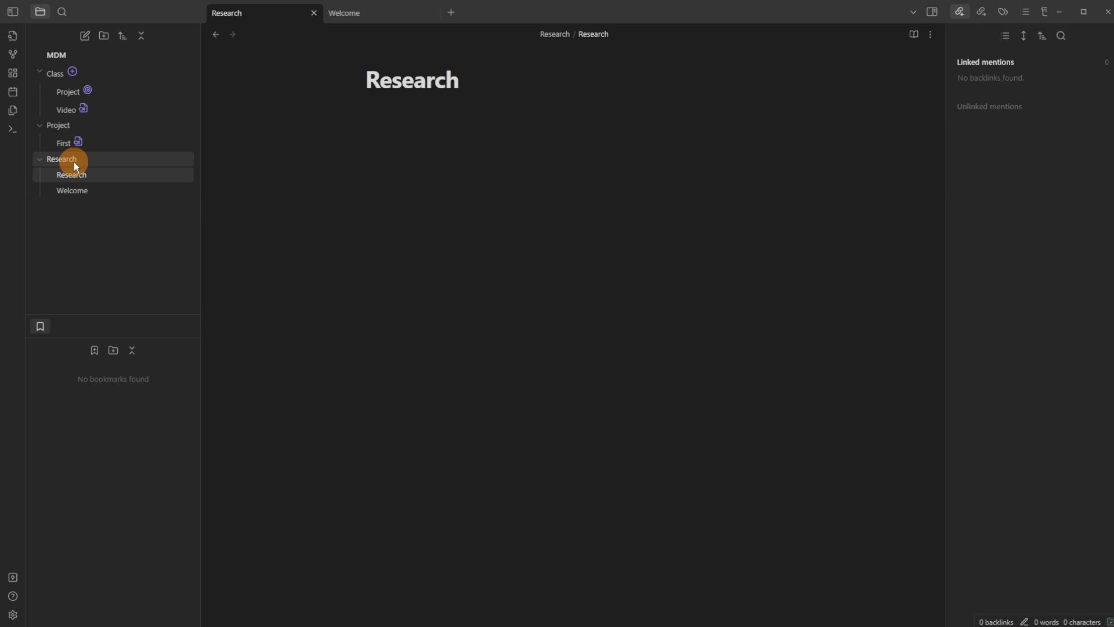
Add the Research note as a second link in the First note's Research field
left_click(77, 143)
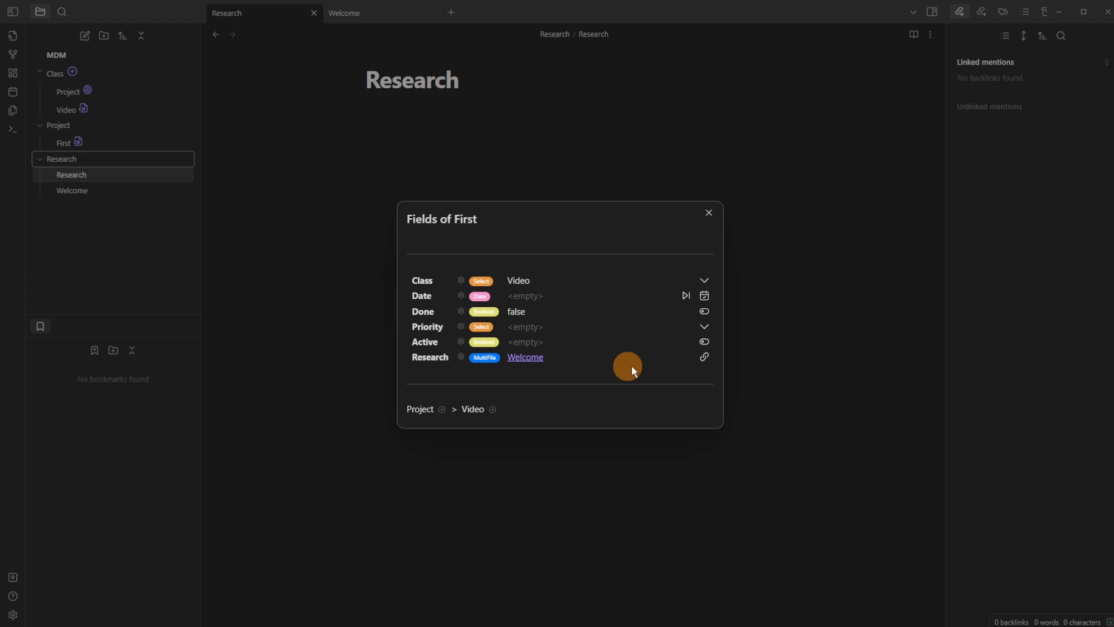
left_click(703, 356)
left_click(448, 93)
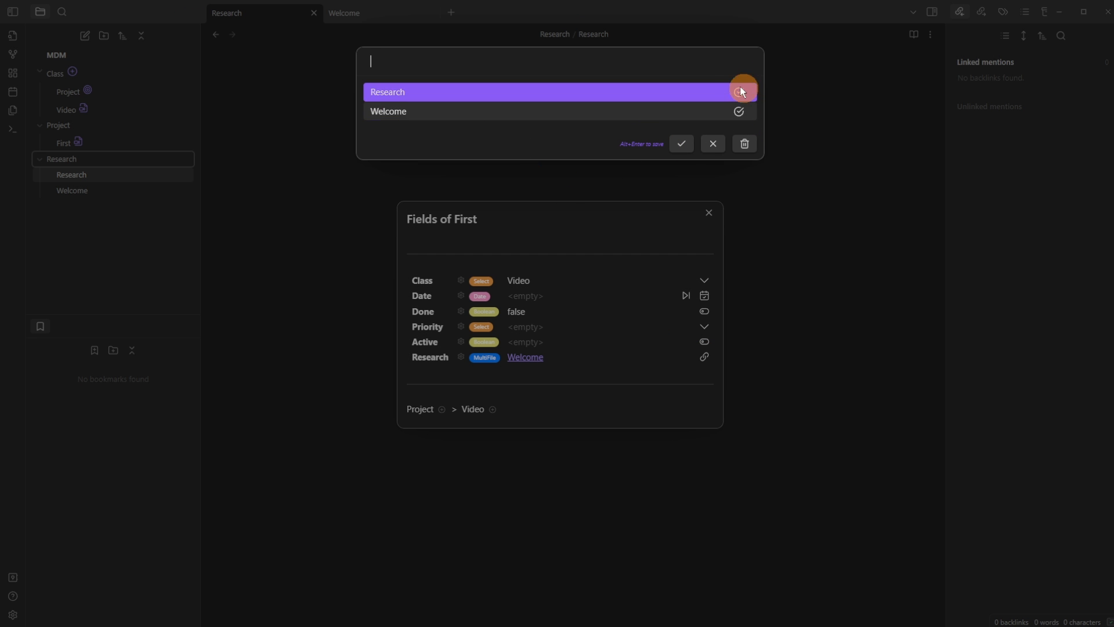
left_click(683, 143)
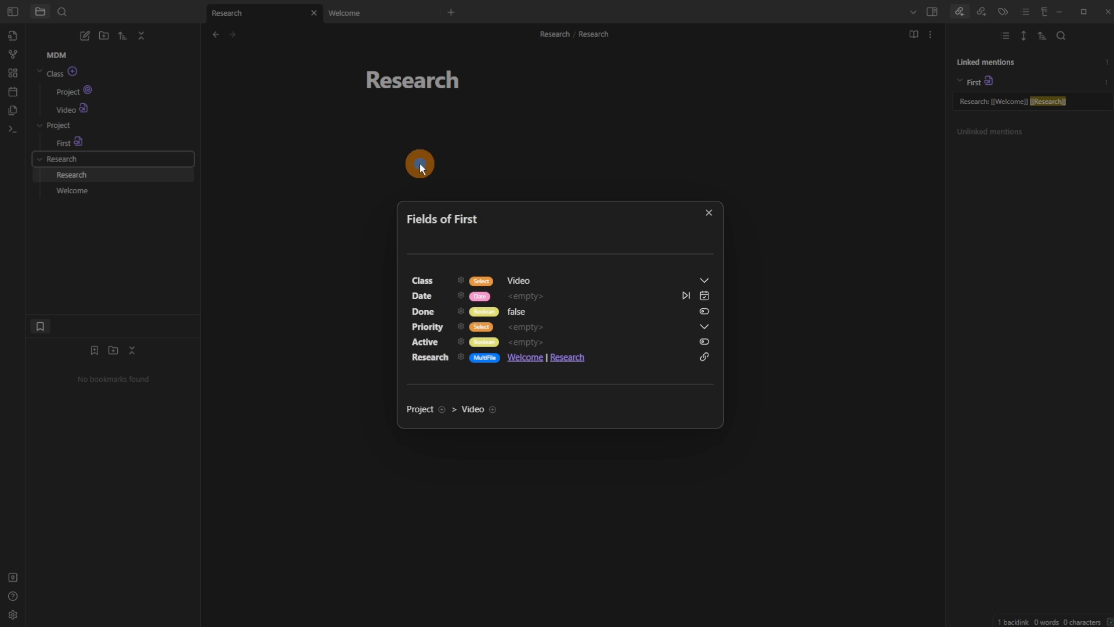
key("Escape")
Change the Research field's type to Accept a lookup query with dv.pages('"Research"') and related field Project, and save it
left_click(58, 142)
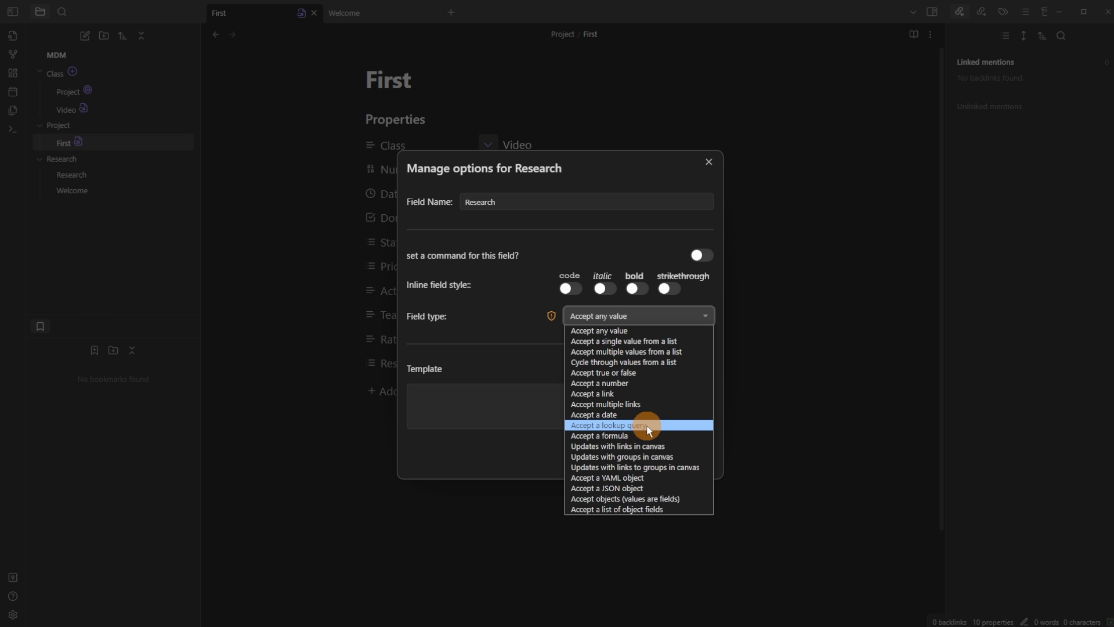
left_click(648, 425)
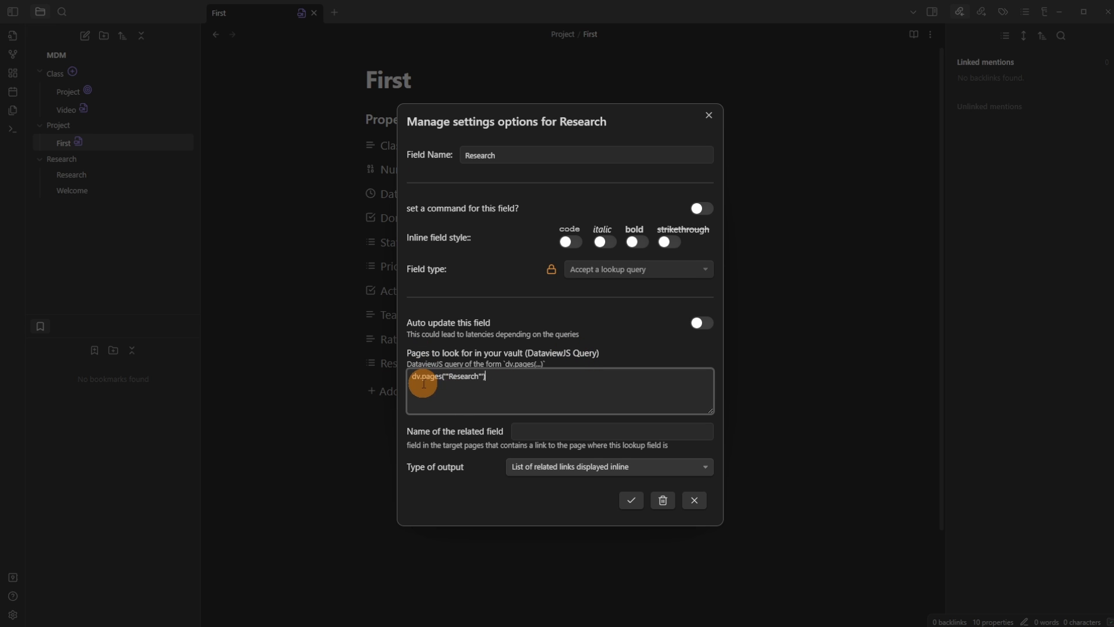
left_click(471, 375)
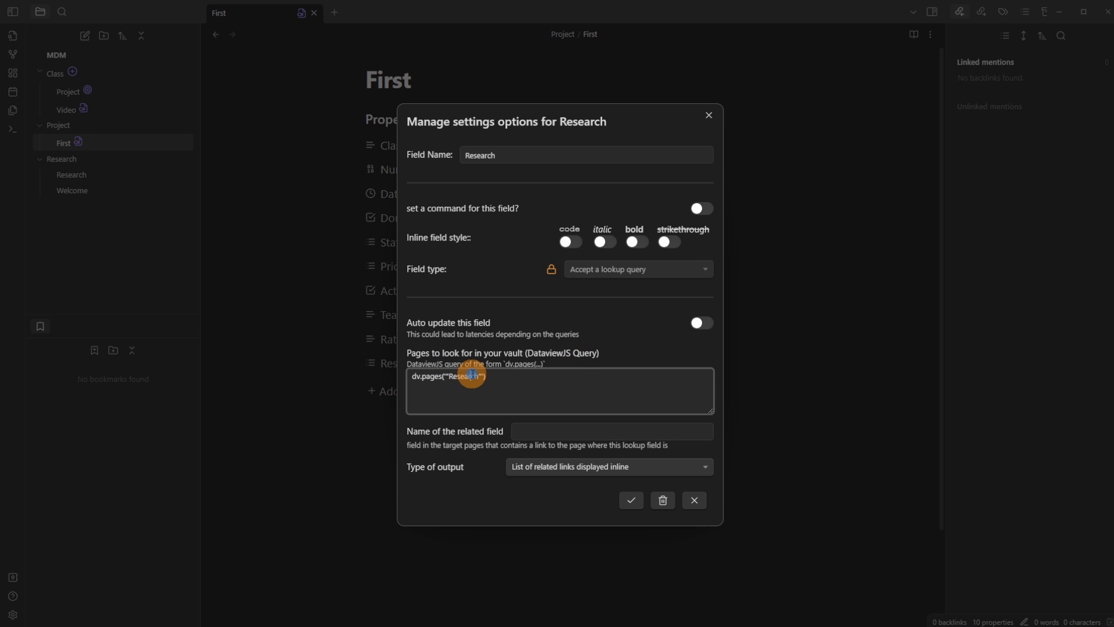
left_click(462, 469)
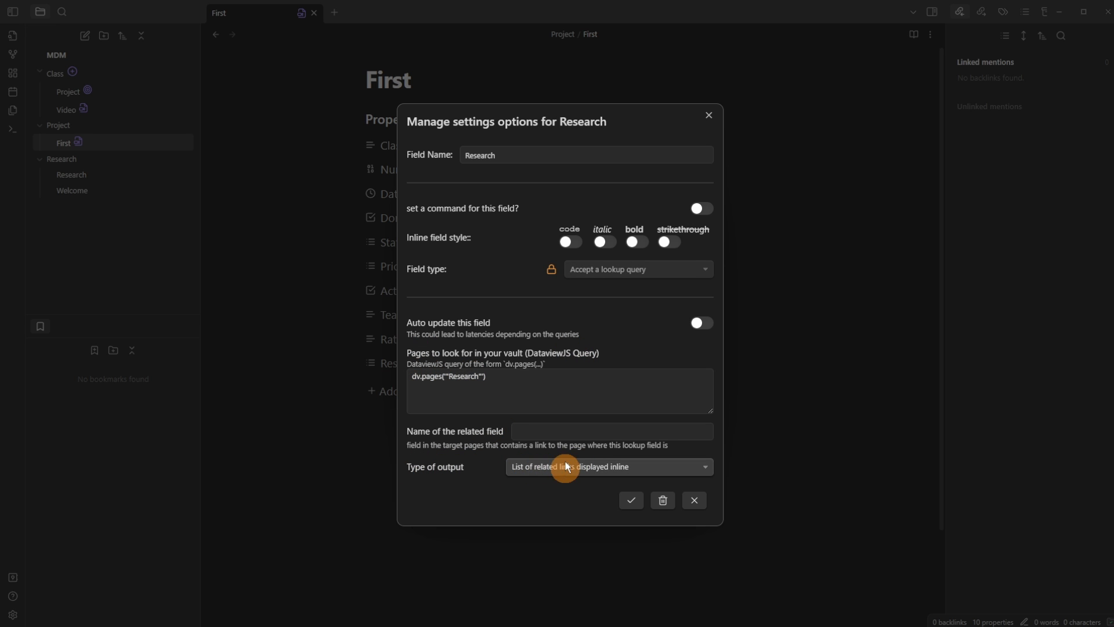
left_click(628, 498)
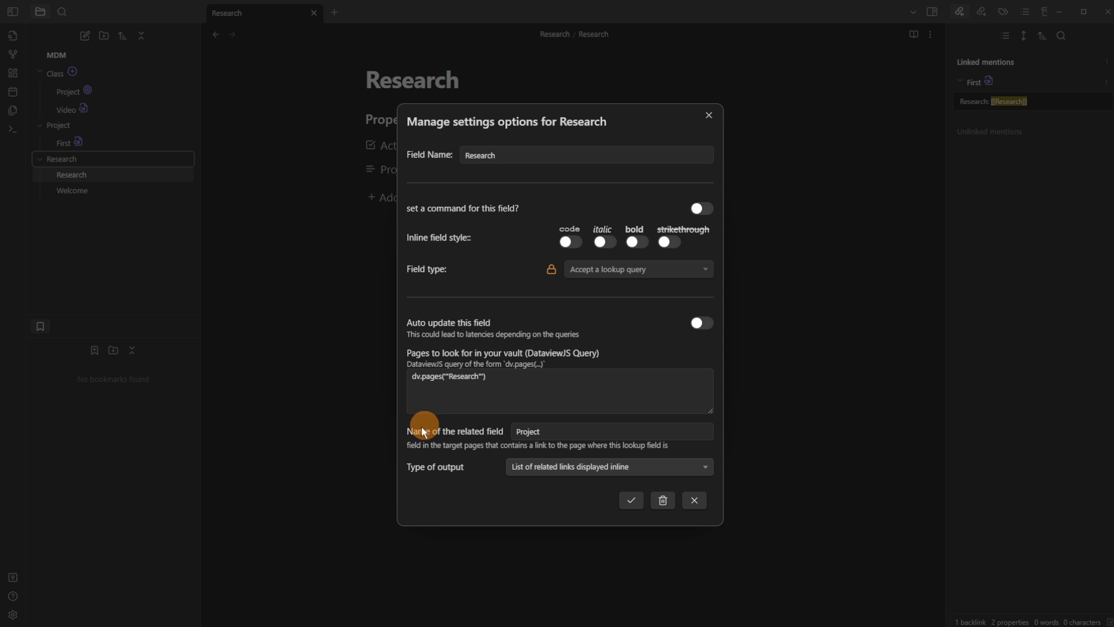
Examine the Research lookup's query and related field name alongside the Research note's title and properties
left_click_drag(548, 430, 495, 430)
left_click(461, 431)
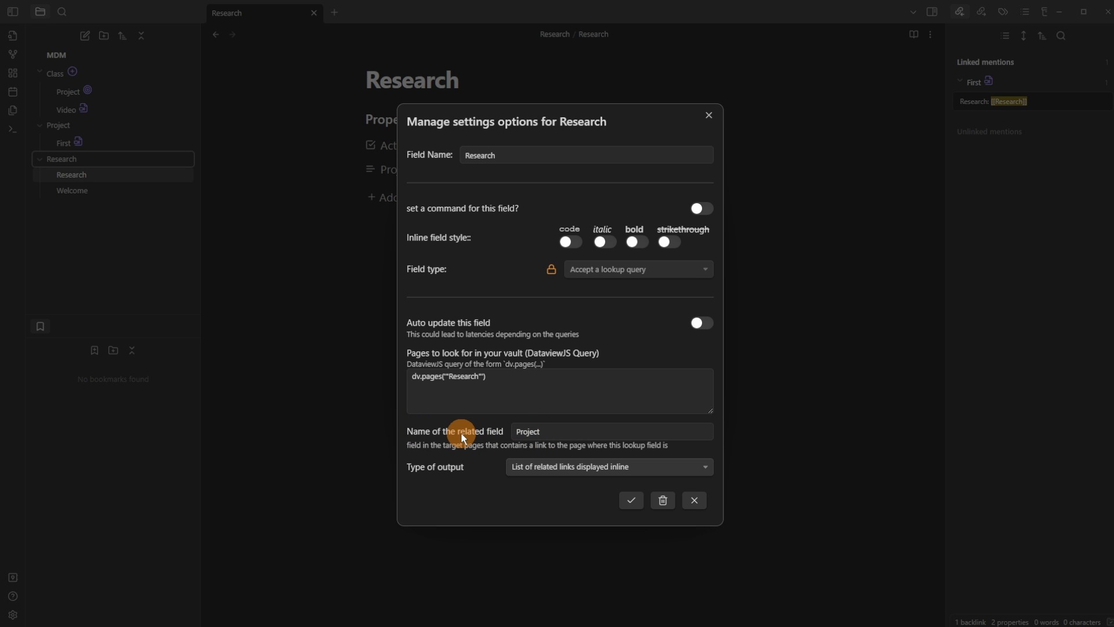
left_click_drag(494, 376, 413, 376)
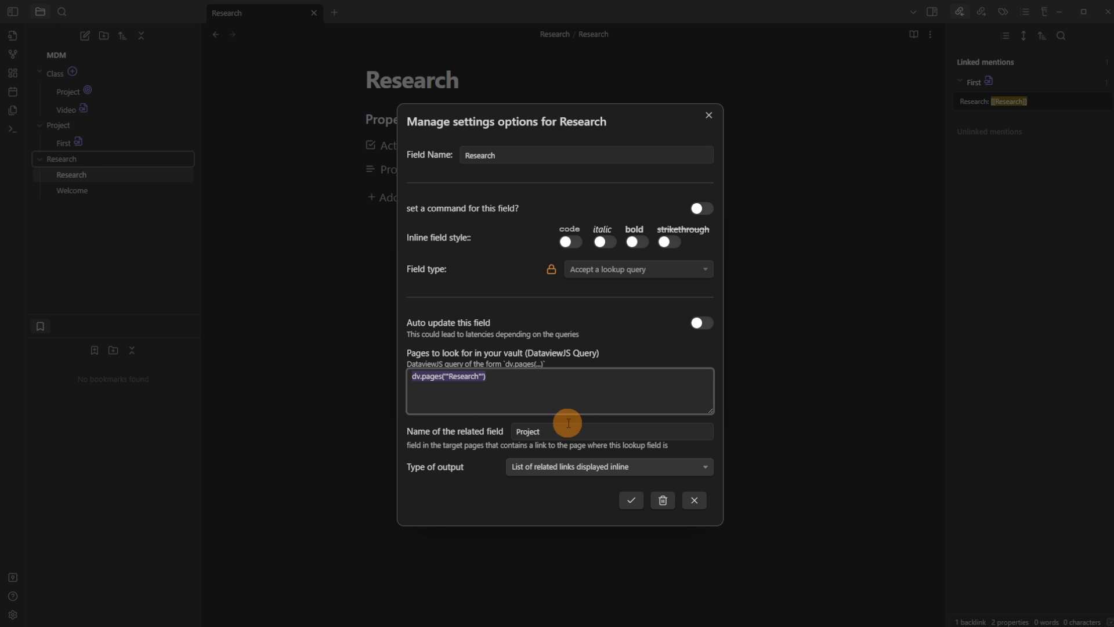
left_click(563, 432)
left_click_drag(558, 432, 467, 432)
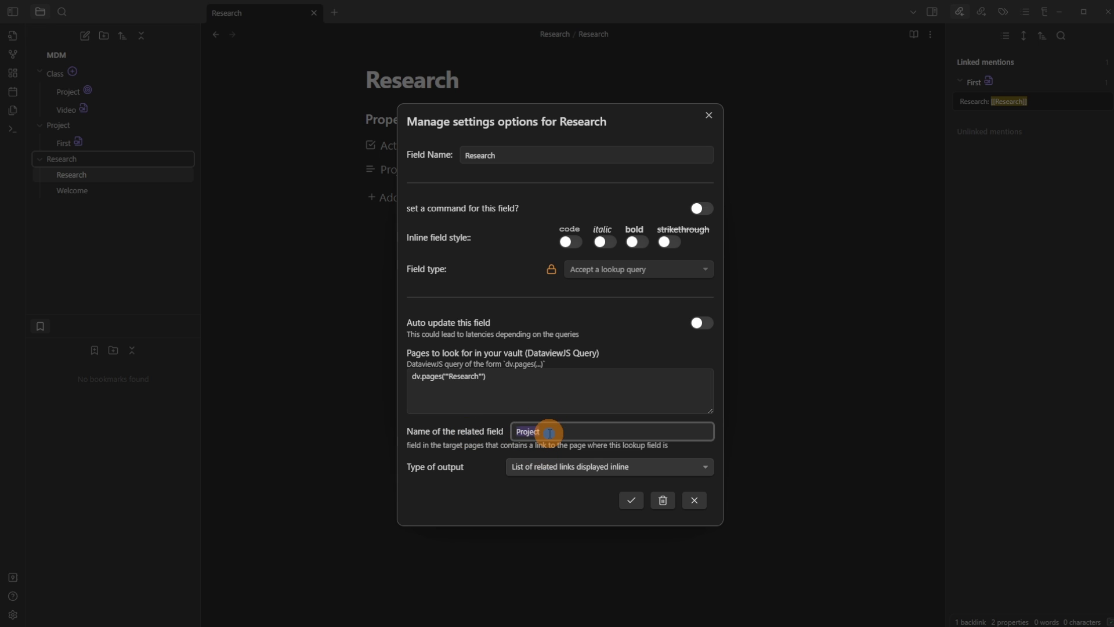
key("Escape")
left_click_drag(360, 80, 501, 78)
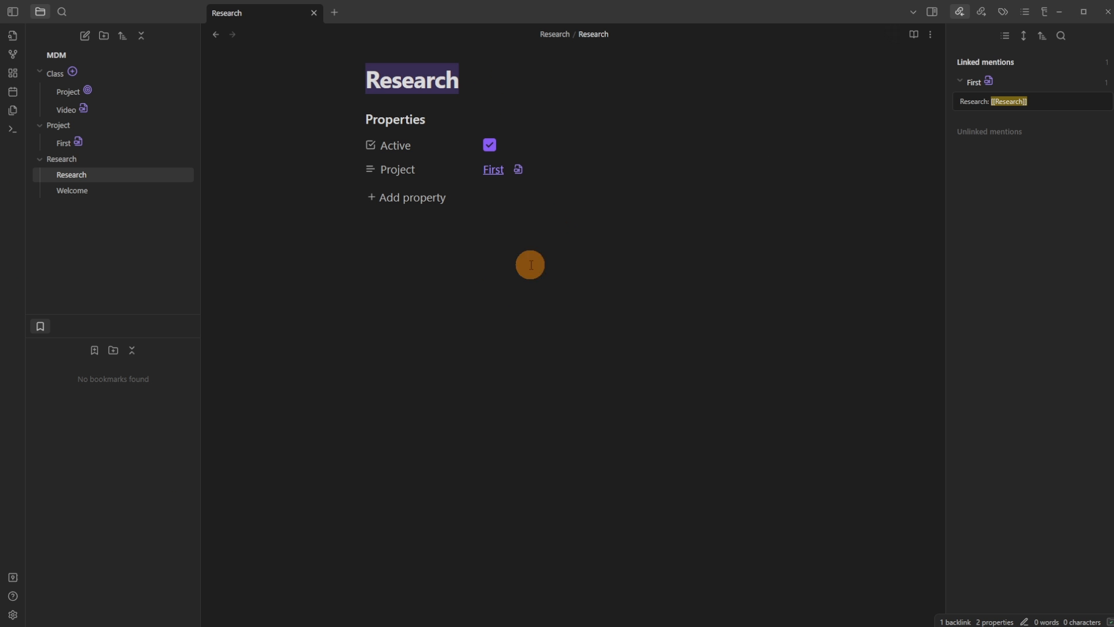
left_click(389, 264)
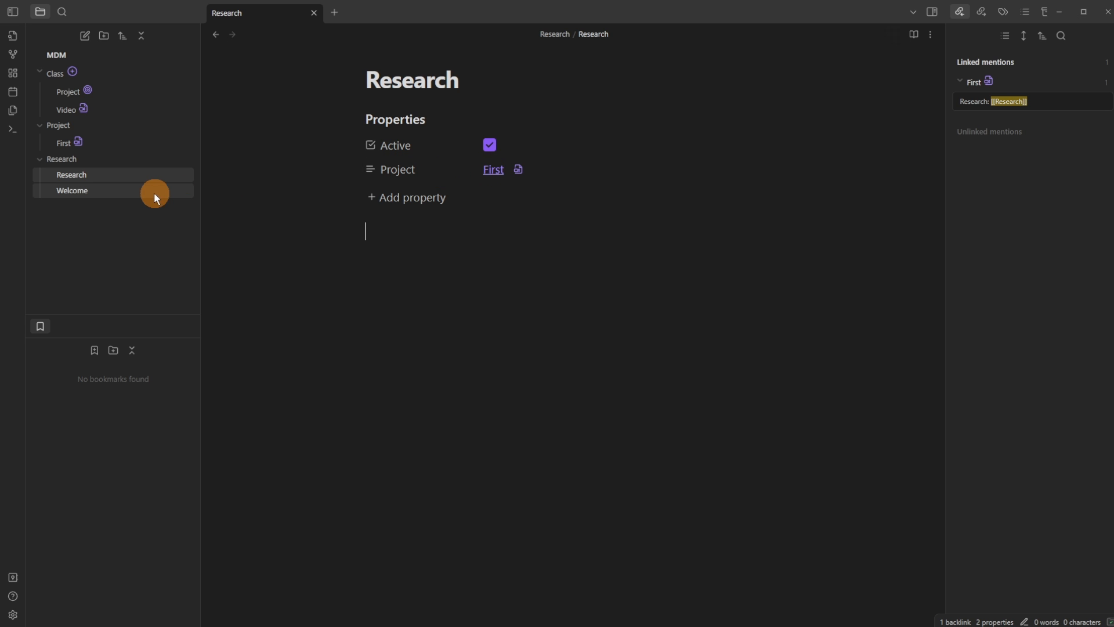
Add a Project property to the Welcome note
left_click(132, 191)
left_click(410, 176)
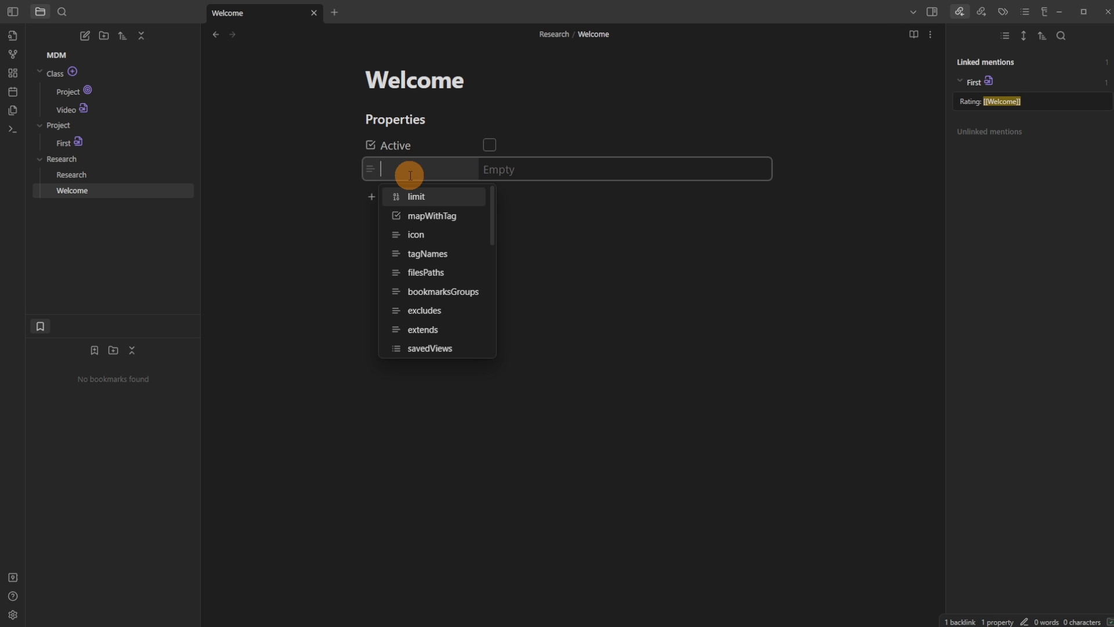
type("Project")
key("Return")
left_click(435, 236)
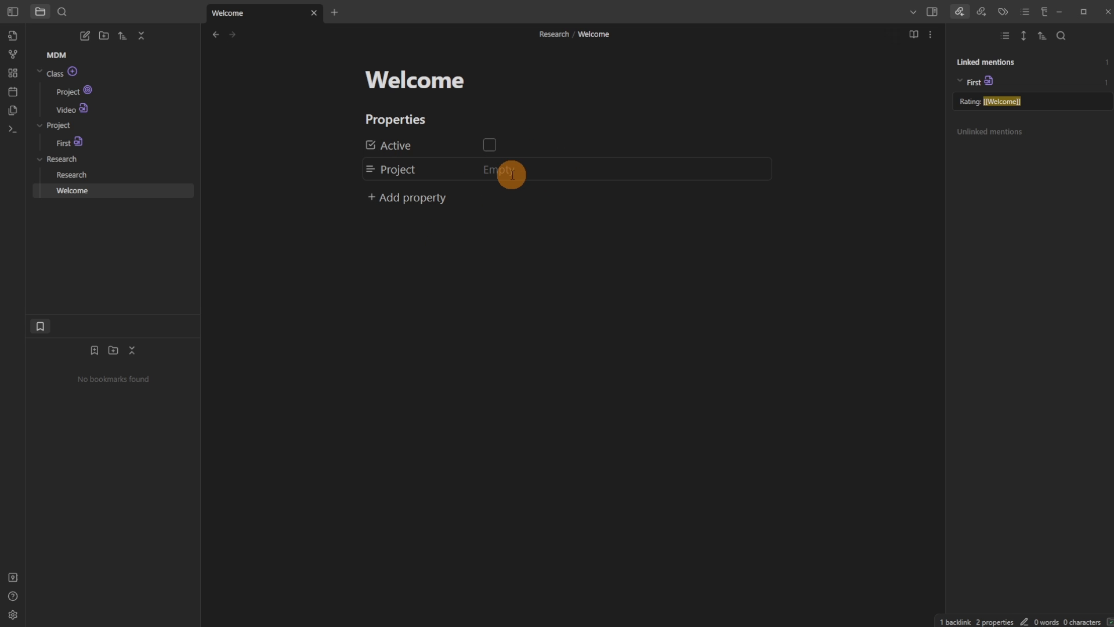
Link the Welcome note's Project property to First and update First's Research lookup field
left_click(78, 142)
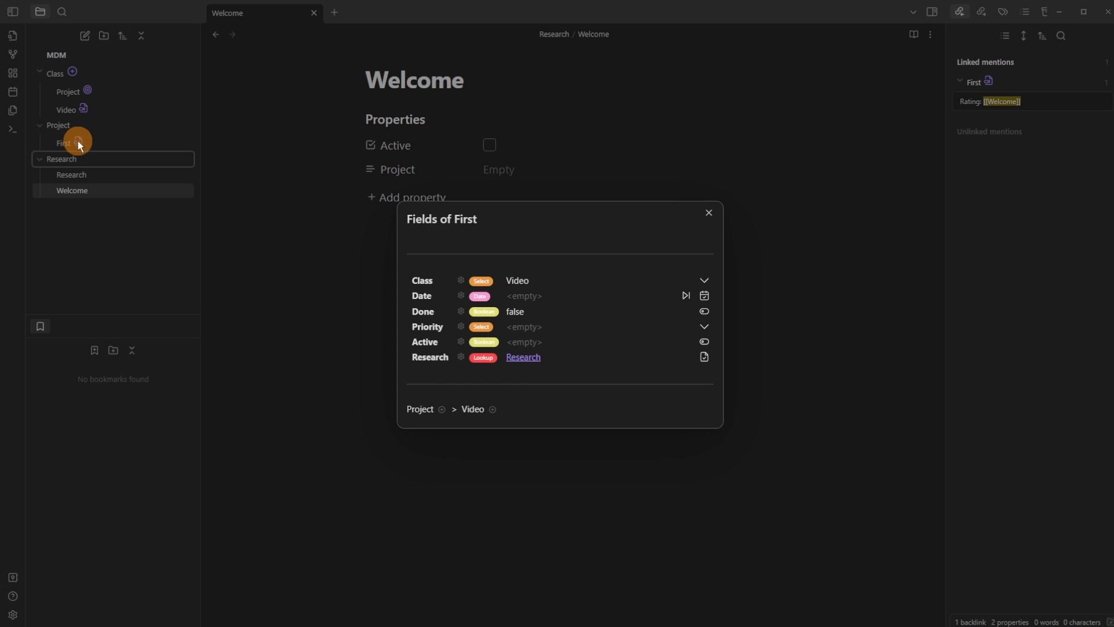
left_click(522, 358)
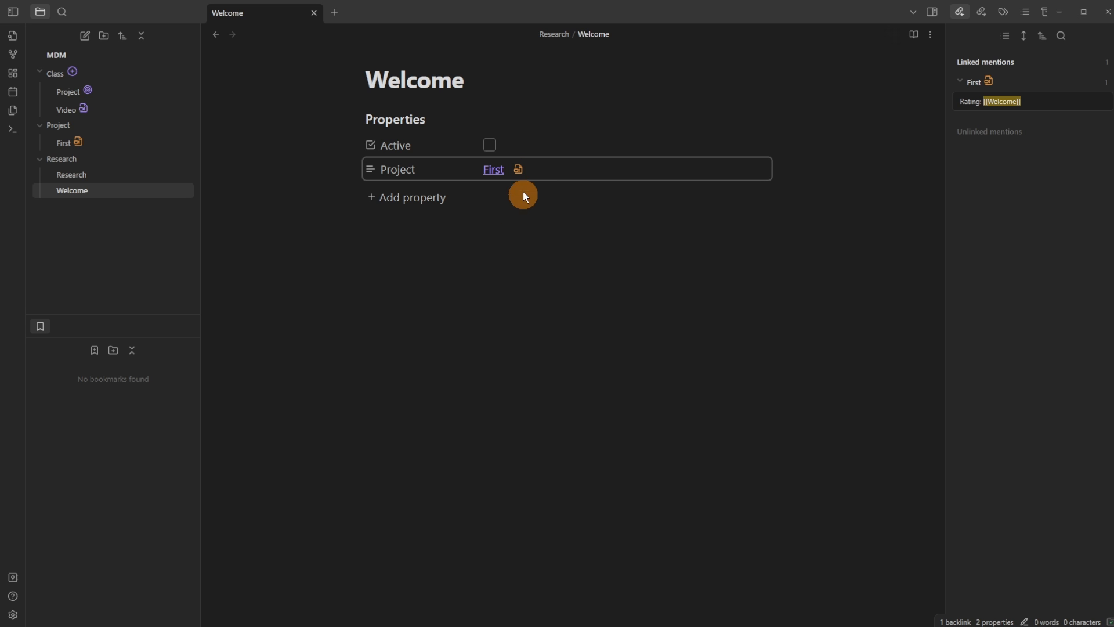
left_click(519, 171)
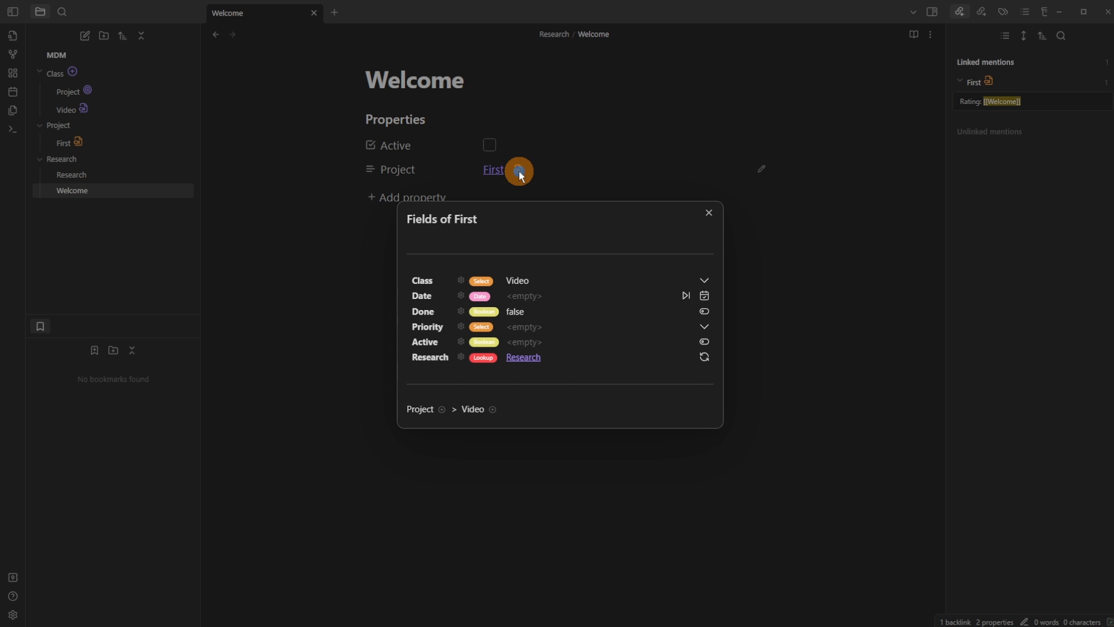
left_click(705, 357)
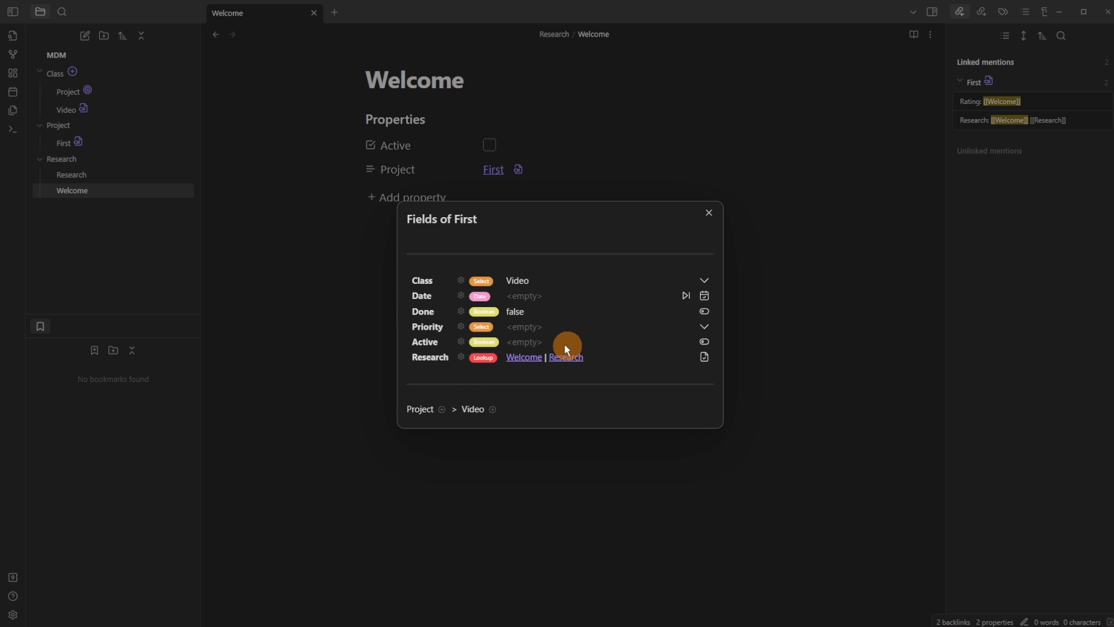
Review the related field name in the Research lookup field's settings
left_click(460, 357)
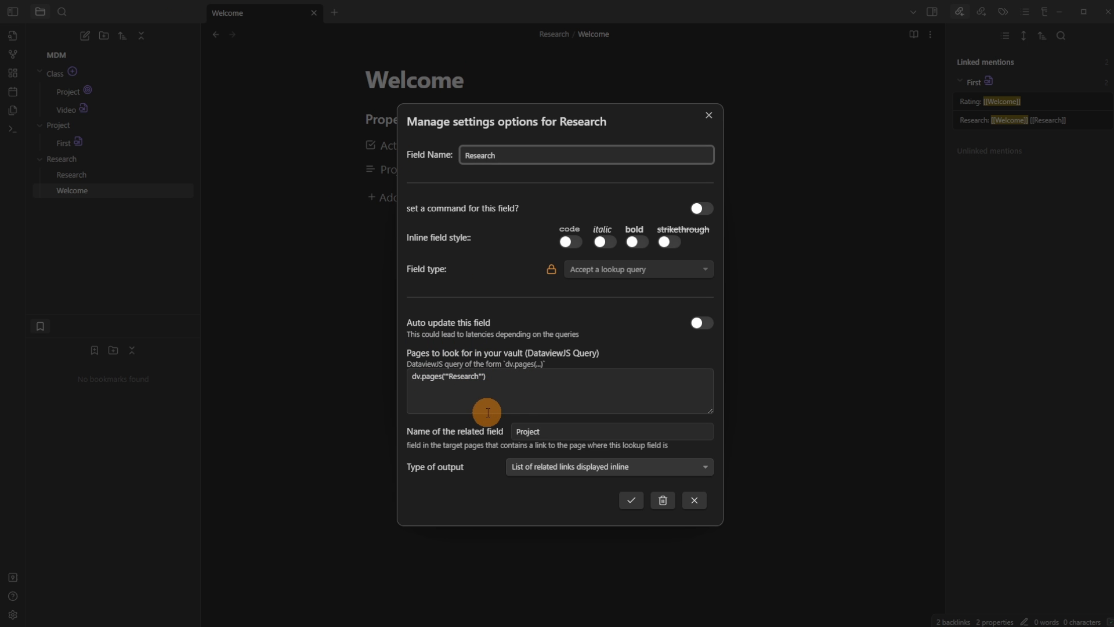
left_click_drag(553, 432, 493, 431)
left_click(468, 440)
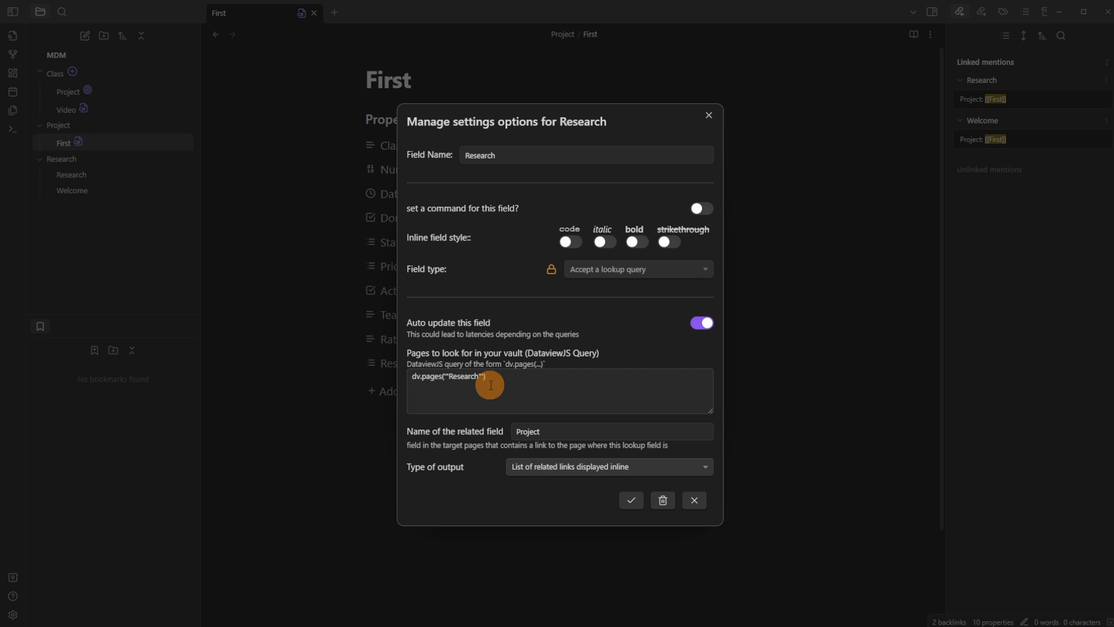
Switch the Research lookup's output type to Built-in summarizing function, look through its summarize functions, and leave the settings
left_click(583, 473)
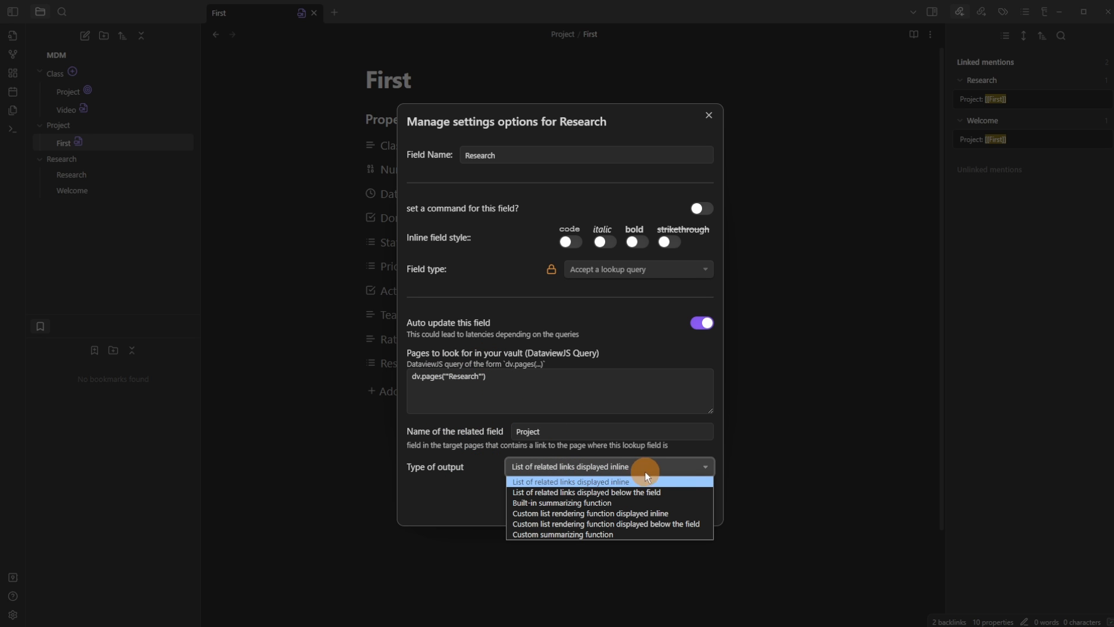
left_click(538, 502)
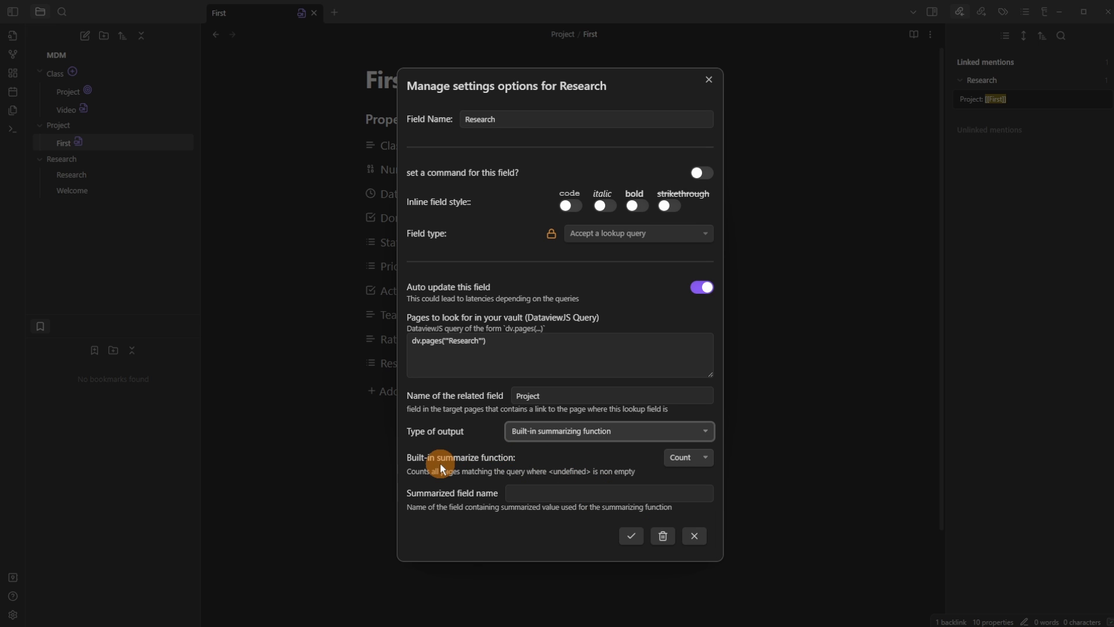
left_click(689, 458)
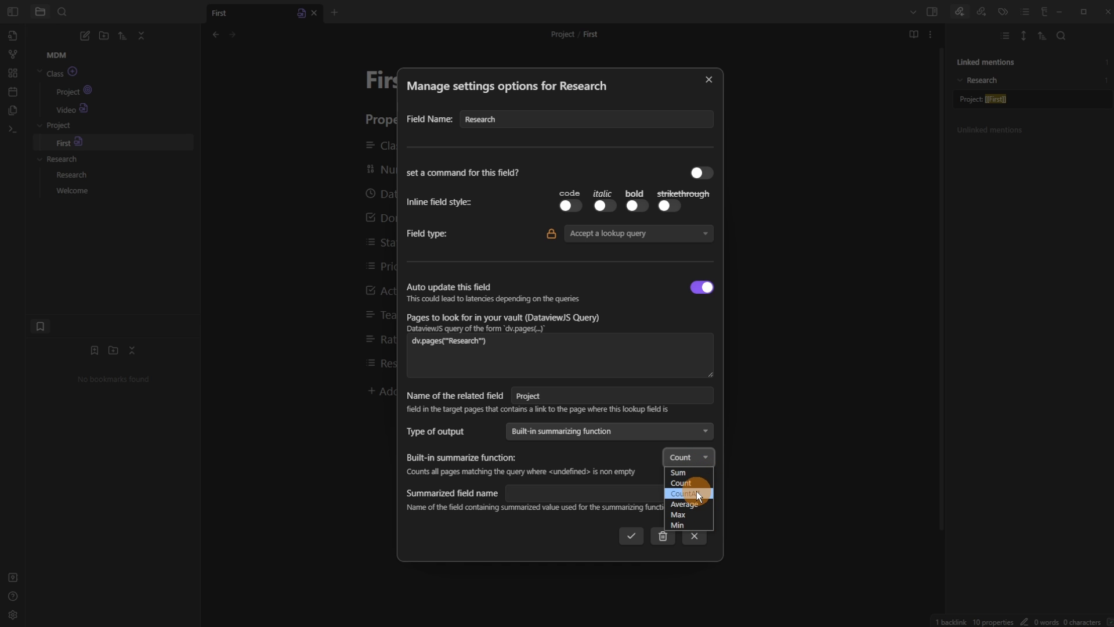
left_click(623, 471)
key("Escape")
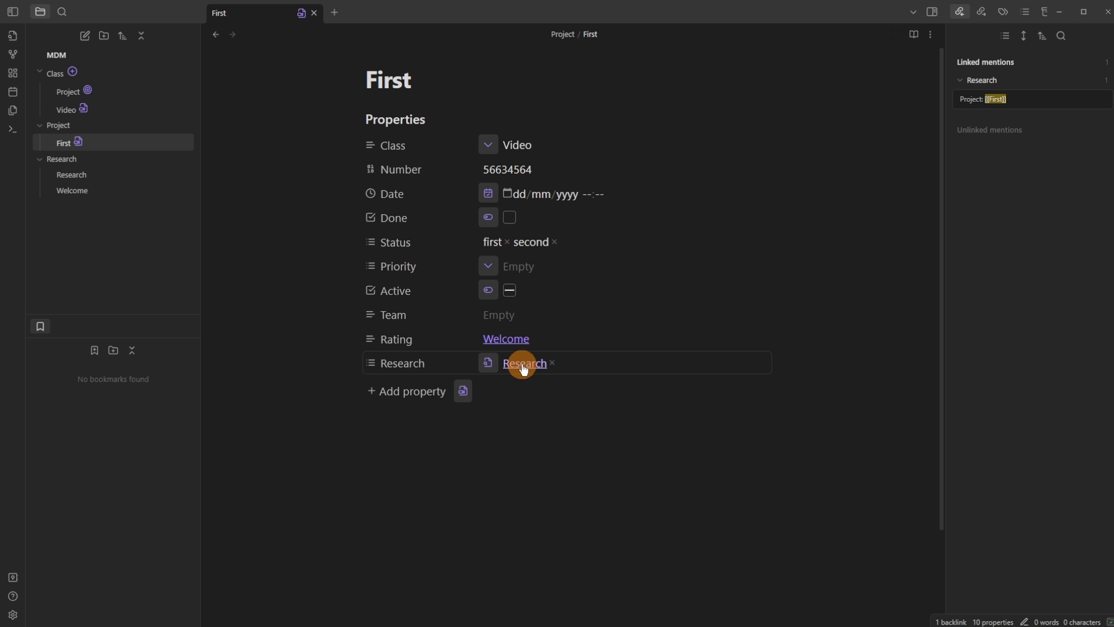
Add a Number property with the value 15 to the Research note and open the fields of First
left_click(522, 363)
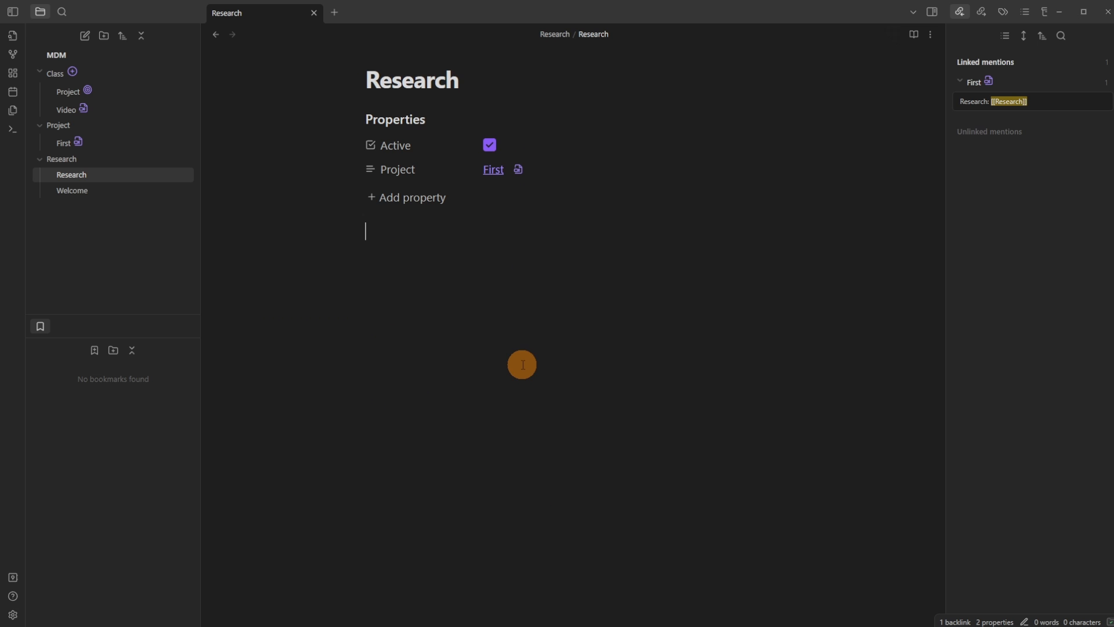
left_click(410, 198)
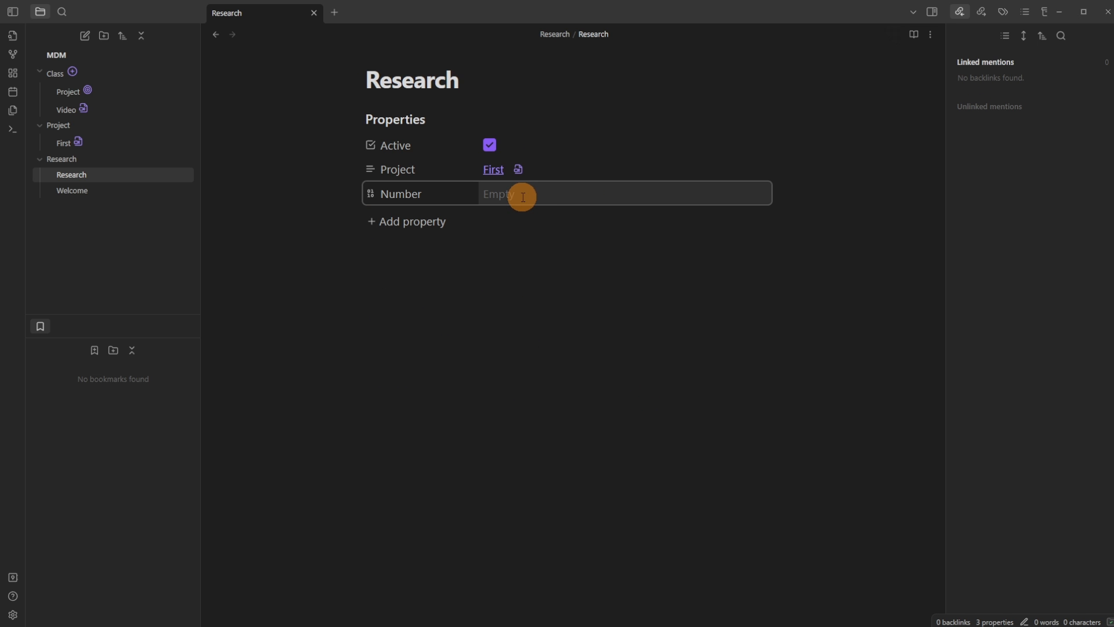
type("15")
left_click(522, 353)
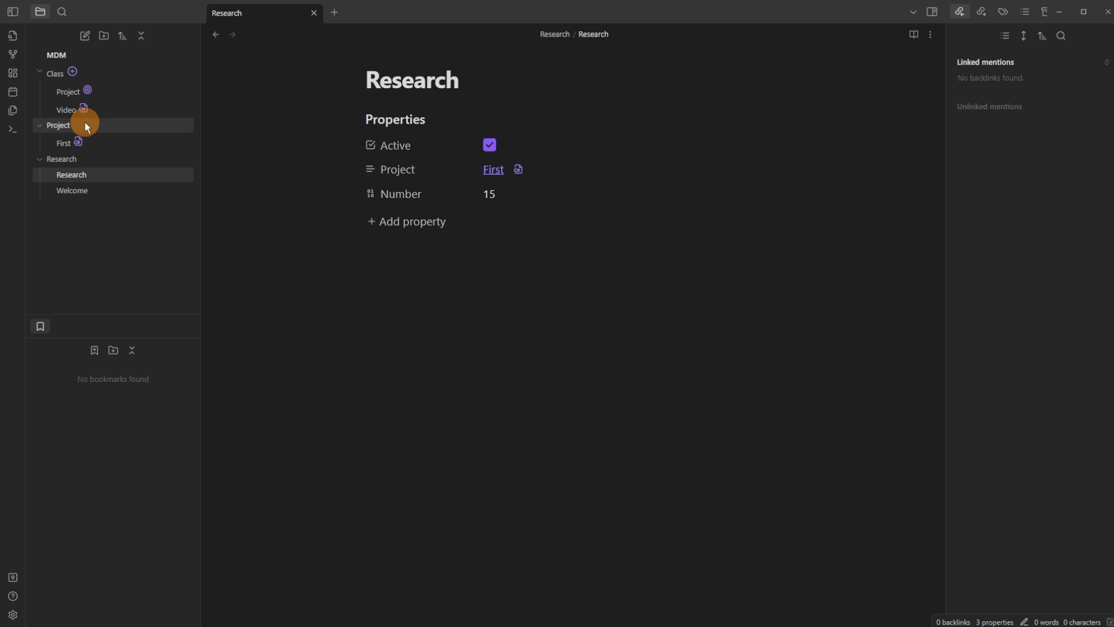
left_click(78, 141)
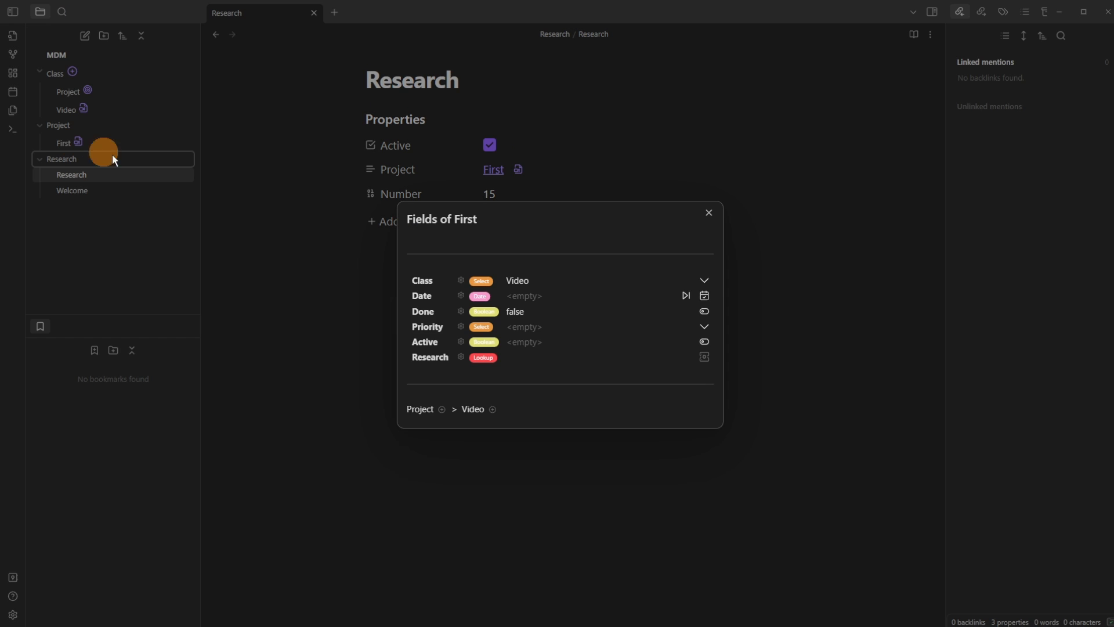
Set the summarized field name to Number in the Research lookup field's settings, save, and close the fields of First
left_click(460, 357)
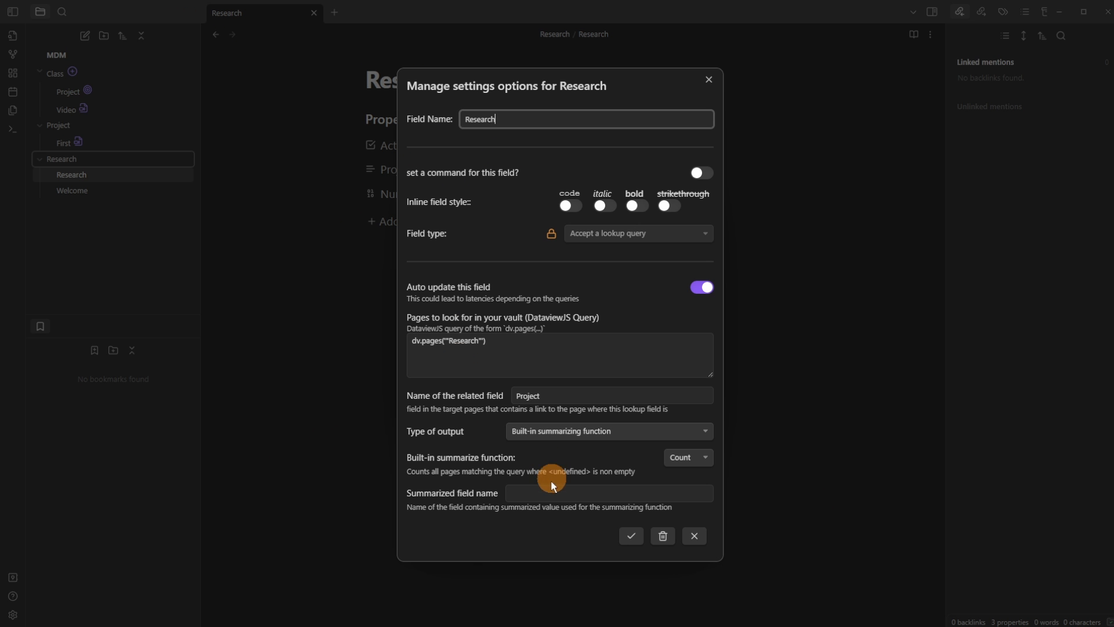
left_click(532, 492)
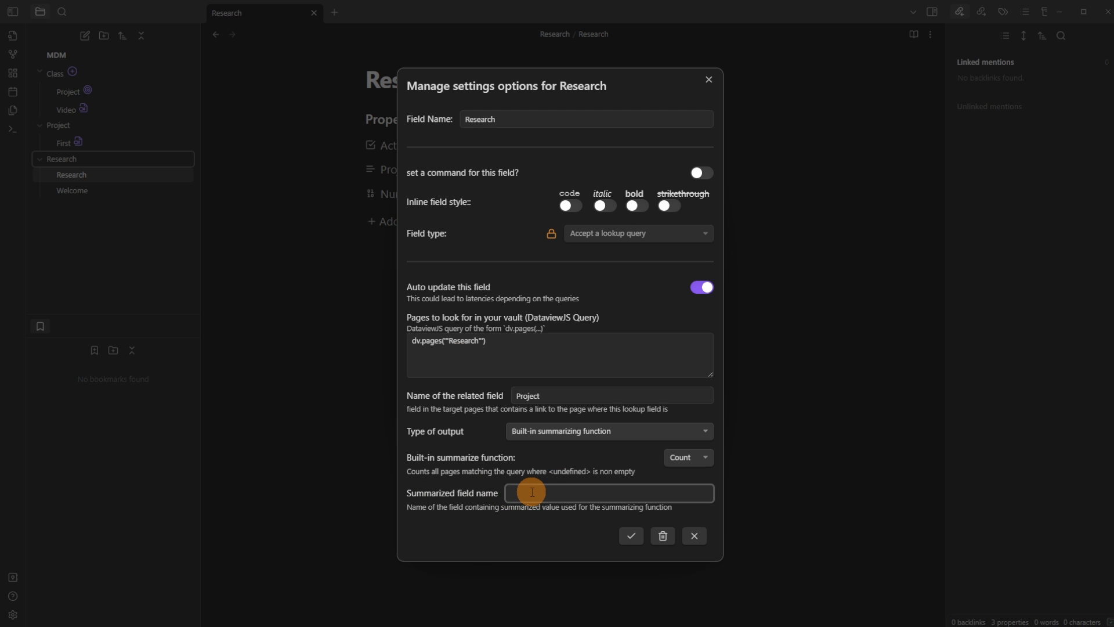
type("Number")
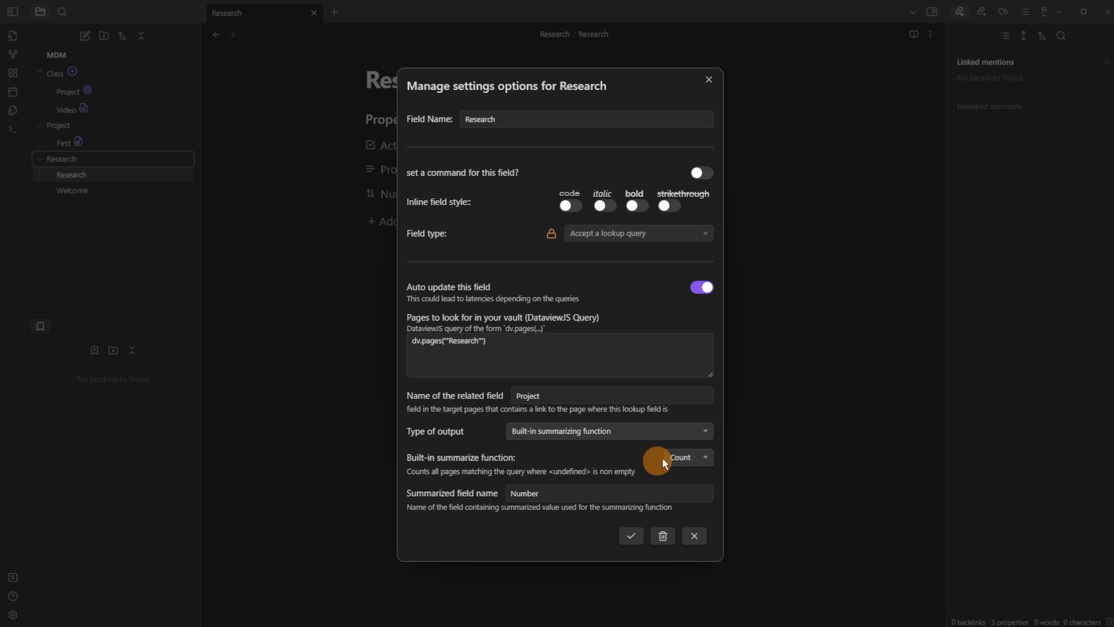
left_click(634, 536)
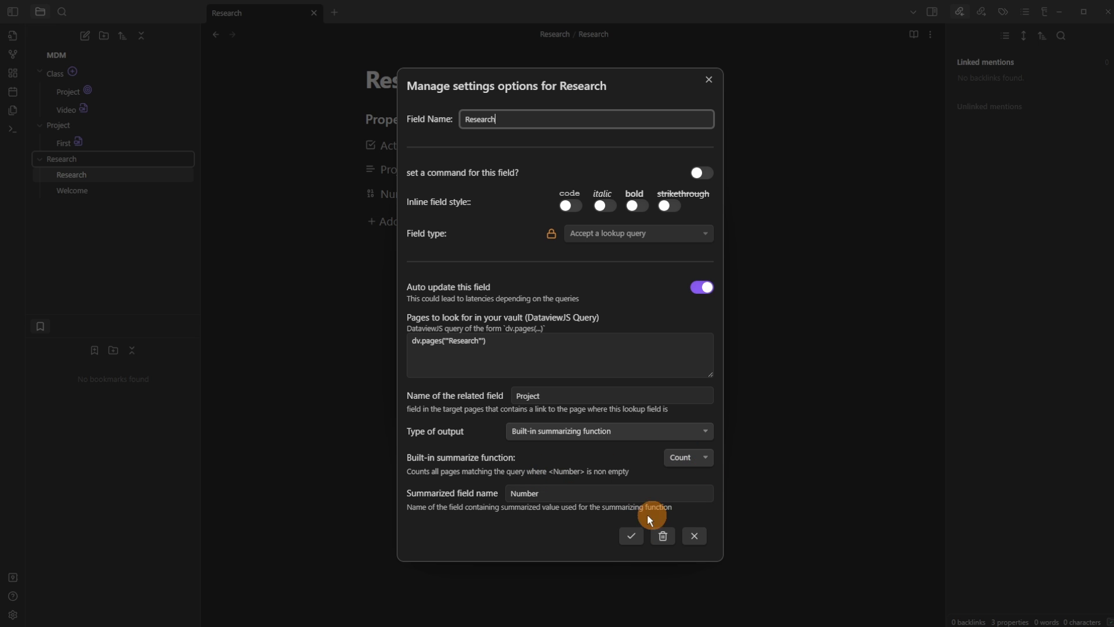
left_click(630, 534)
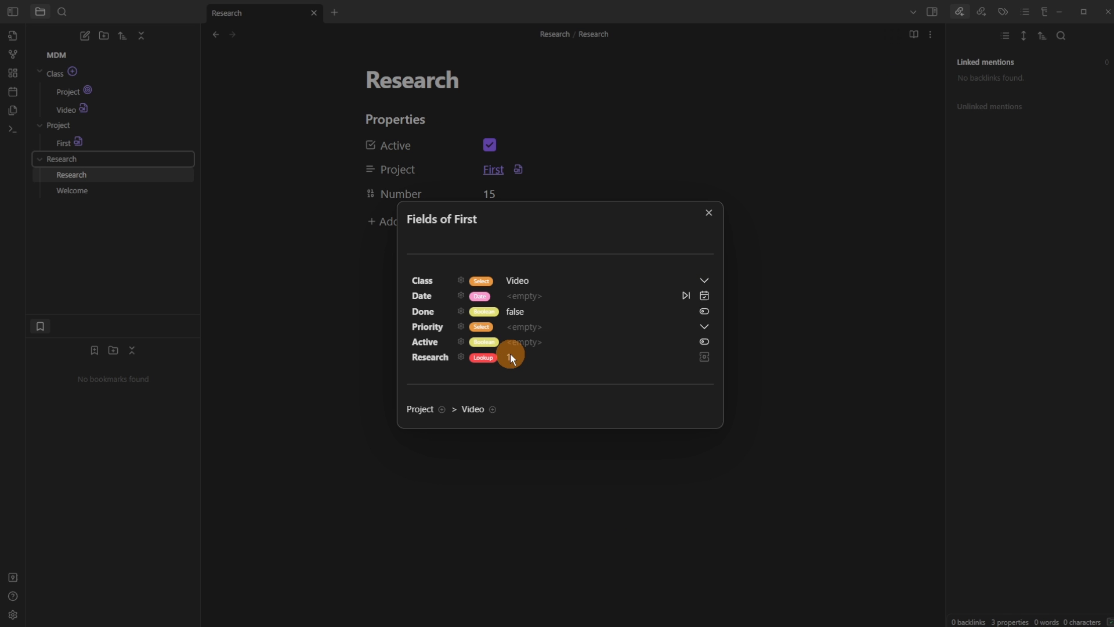
left_click(322, 278)
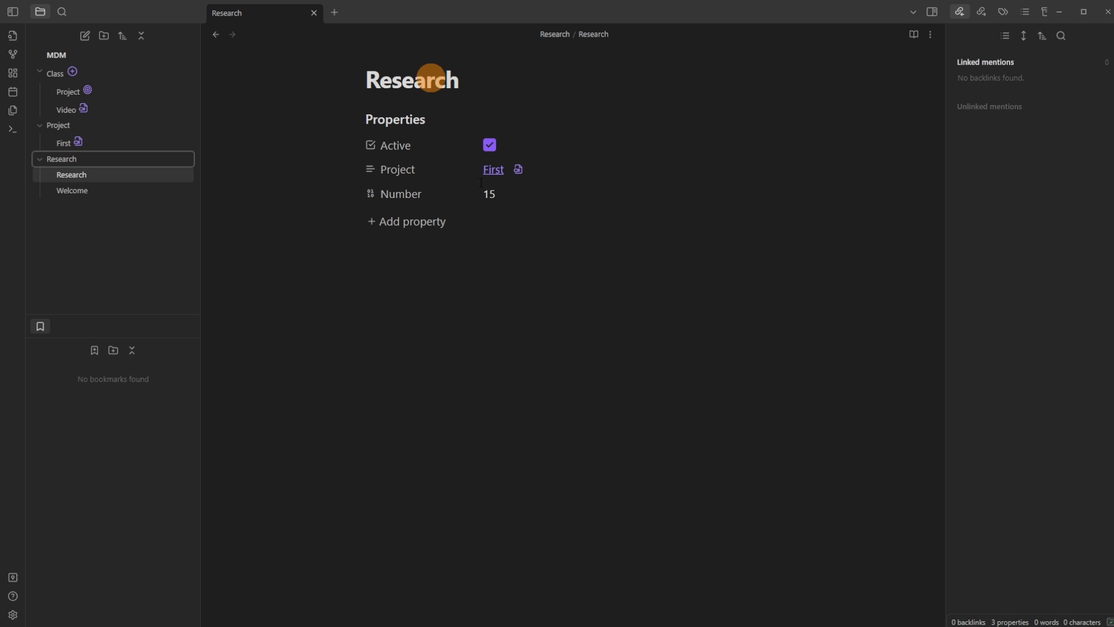
Add an empty Number property to the Welcome note and check the Research lookup among First's fields
left_click(109, 186)
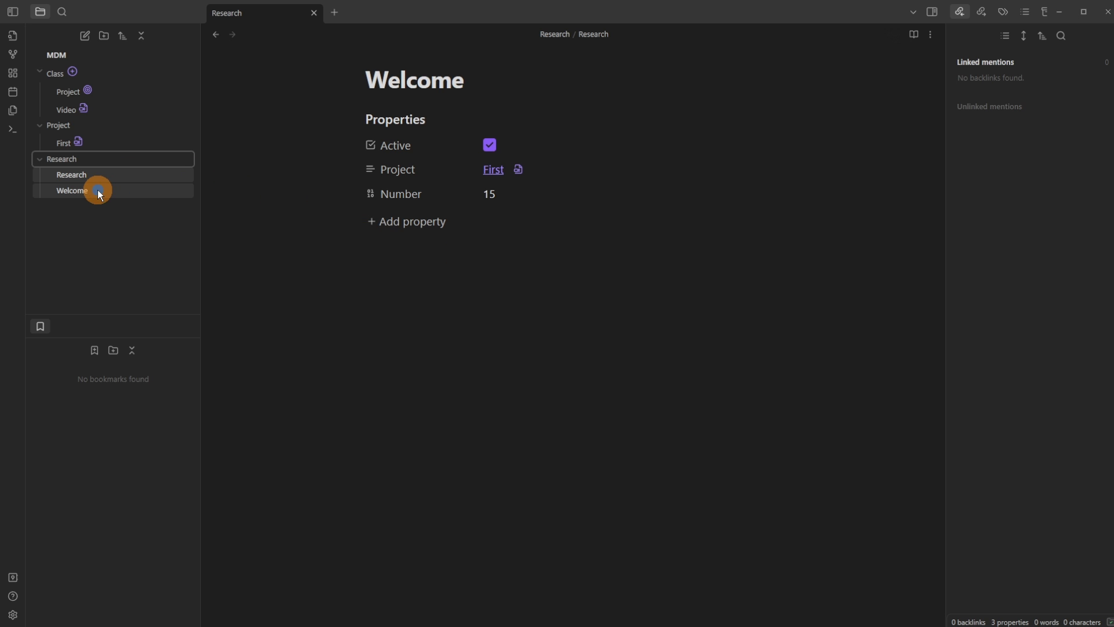
left_click(409, 200)
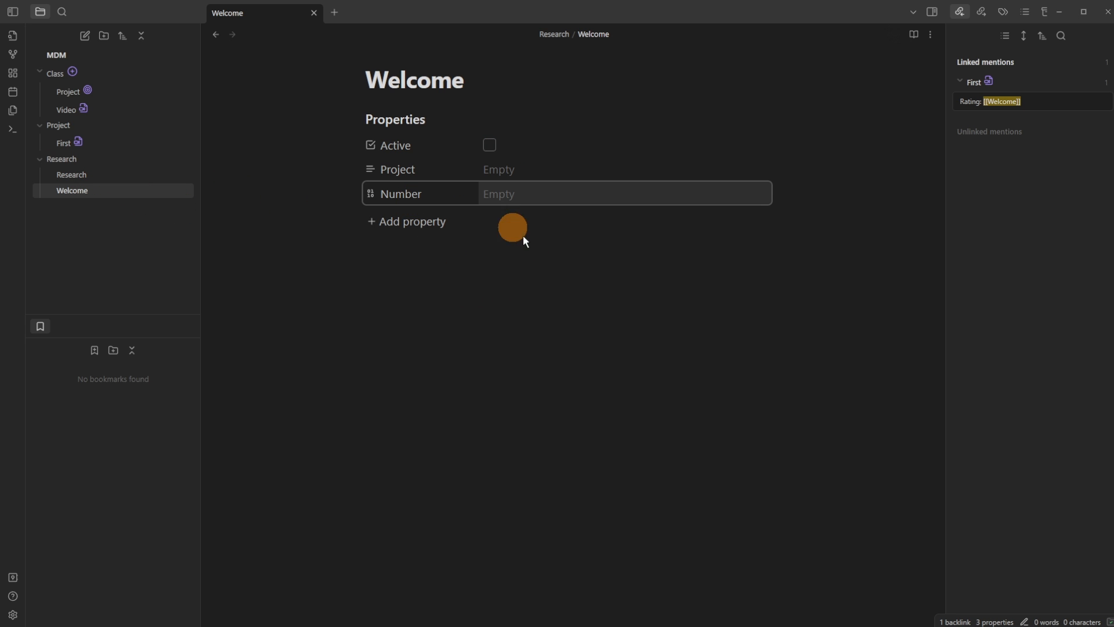
left_click(524, 289)
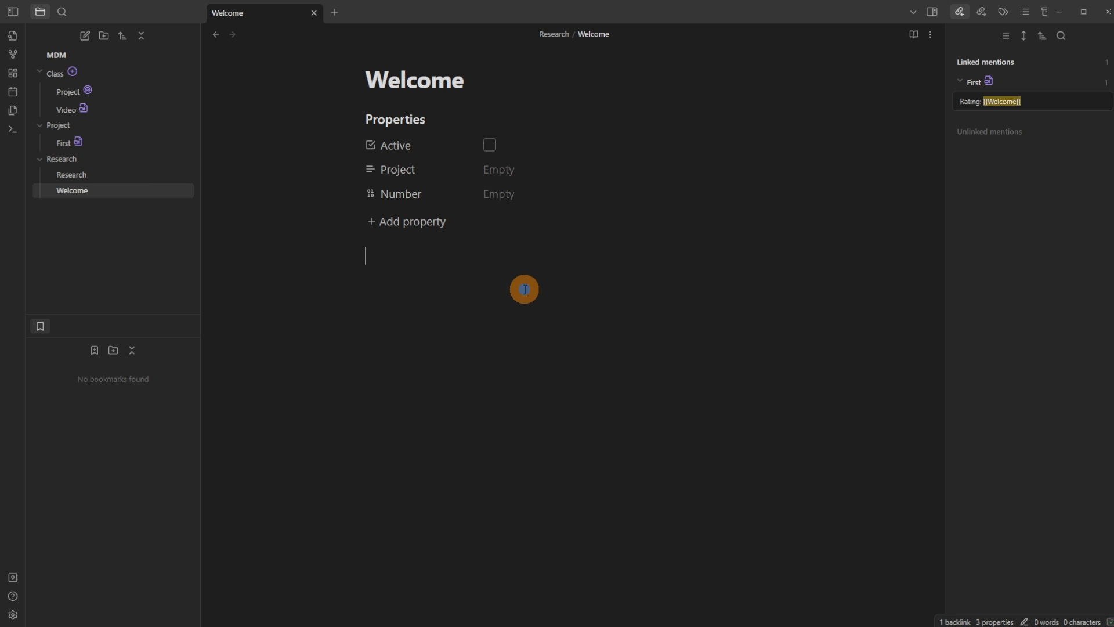
left_click(79, 142)
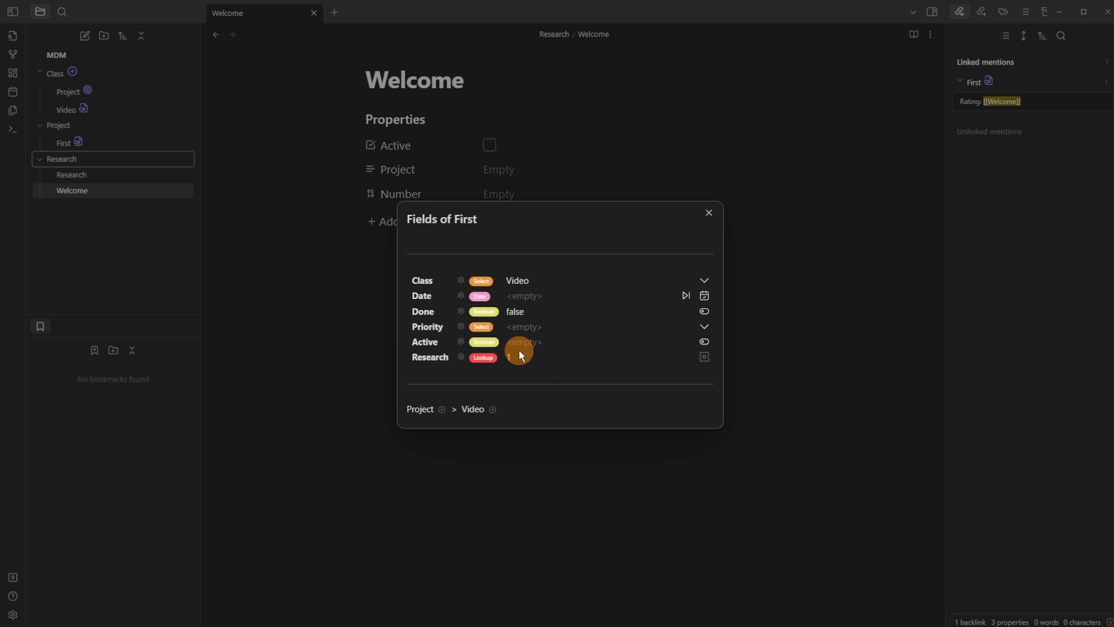
left_click(354, 287)
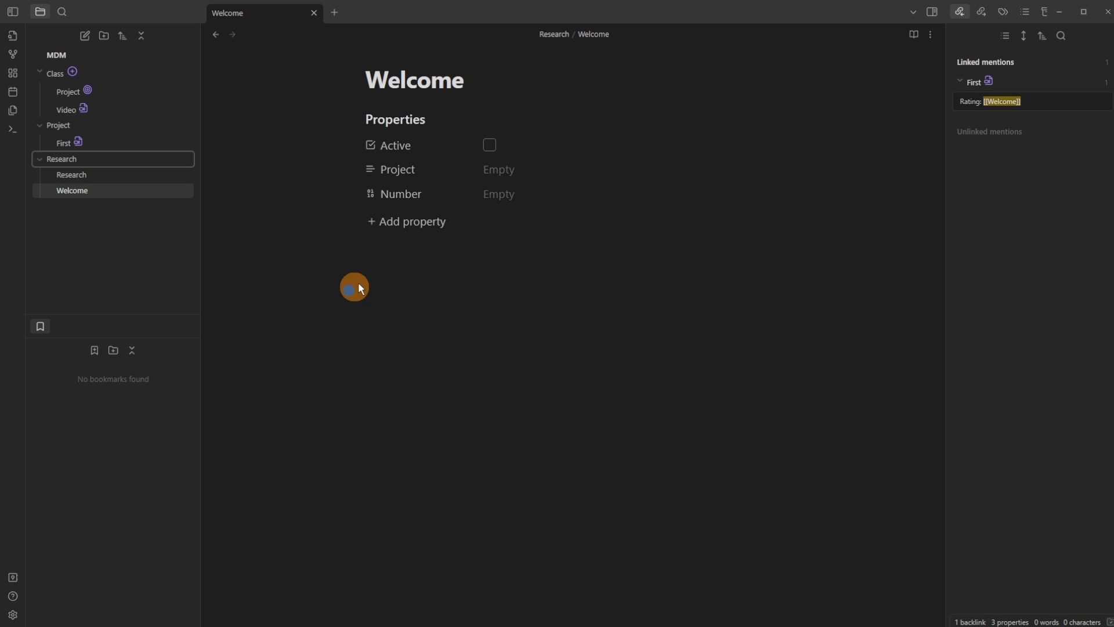
Set the Welcome note's Number to 17, link its Project property to First, and open the fields of First
left_click(523, 197)
type("17")
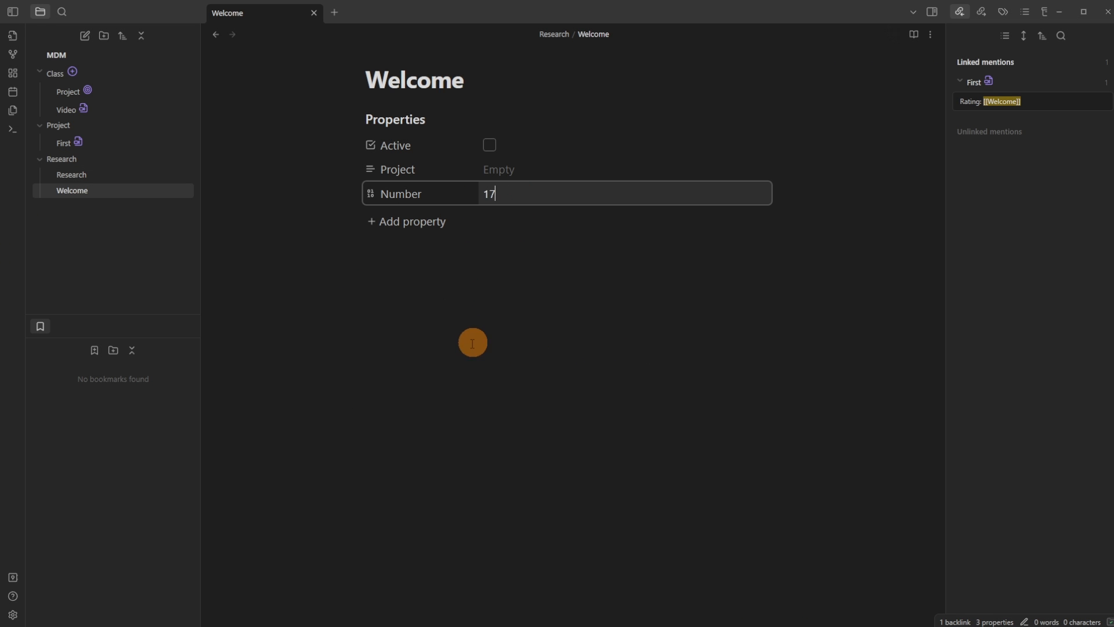
left_click(477, 334)
left_click(79, 142)
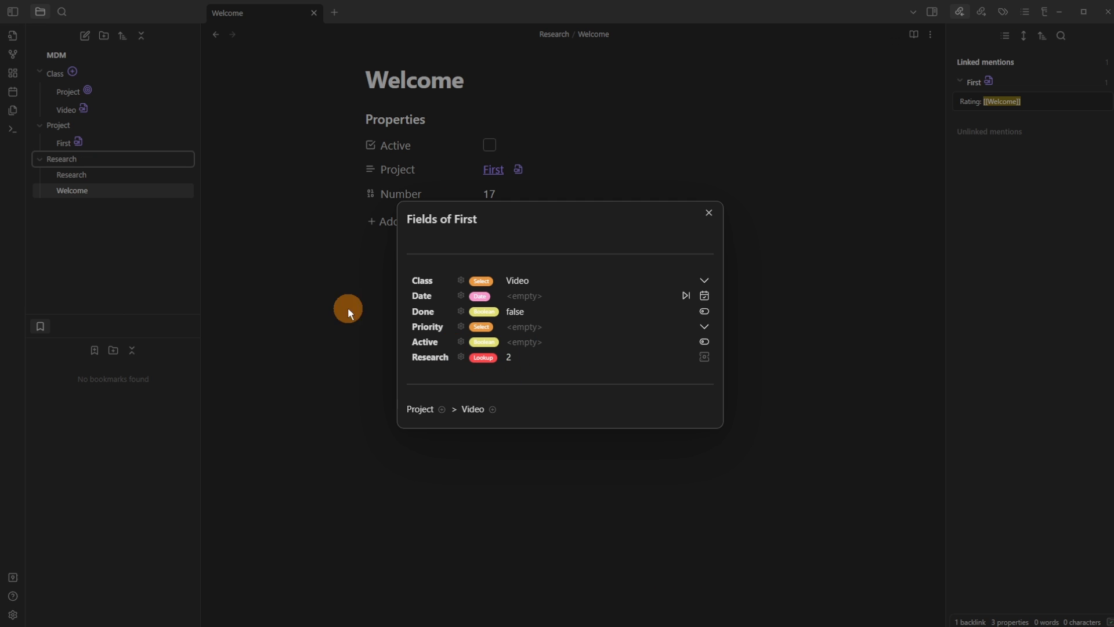
Review the summarize function and summarized field name in the Research lookup's settings, and close the dialogs
left_click(329, 298)
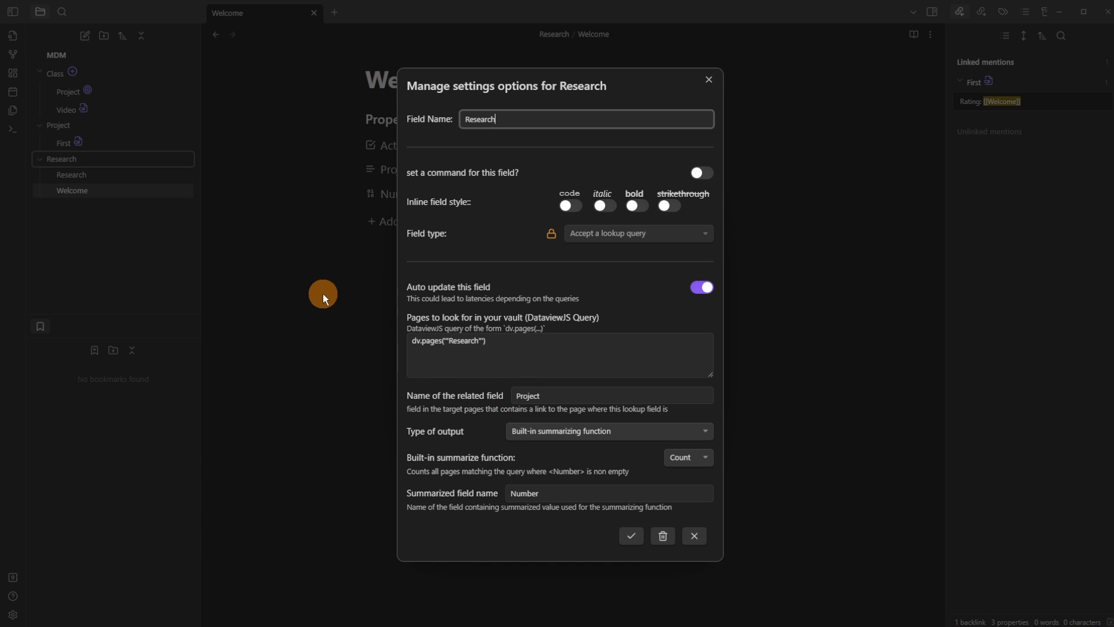
left_click(336, 302)
left_click(339, 298)
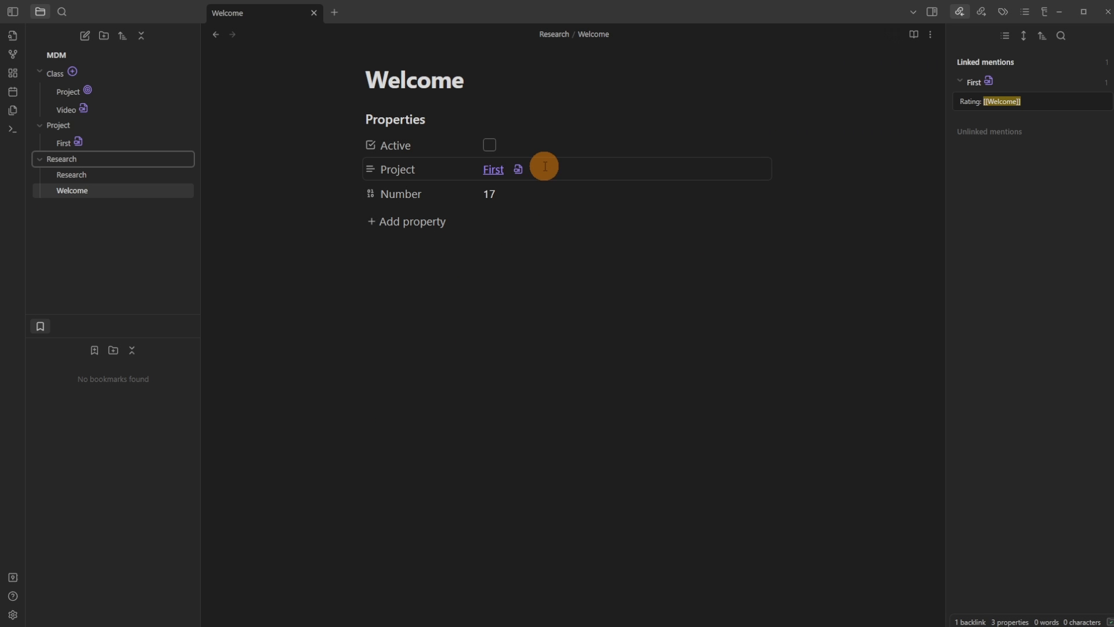
Clear the Welcome note's Project property and check the Research lookup among First's fields
left_click(543, 167)
key("BackSpace")
left_click(466, 357)
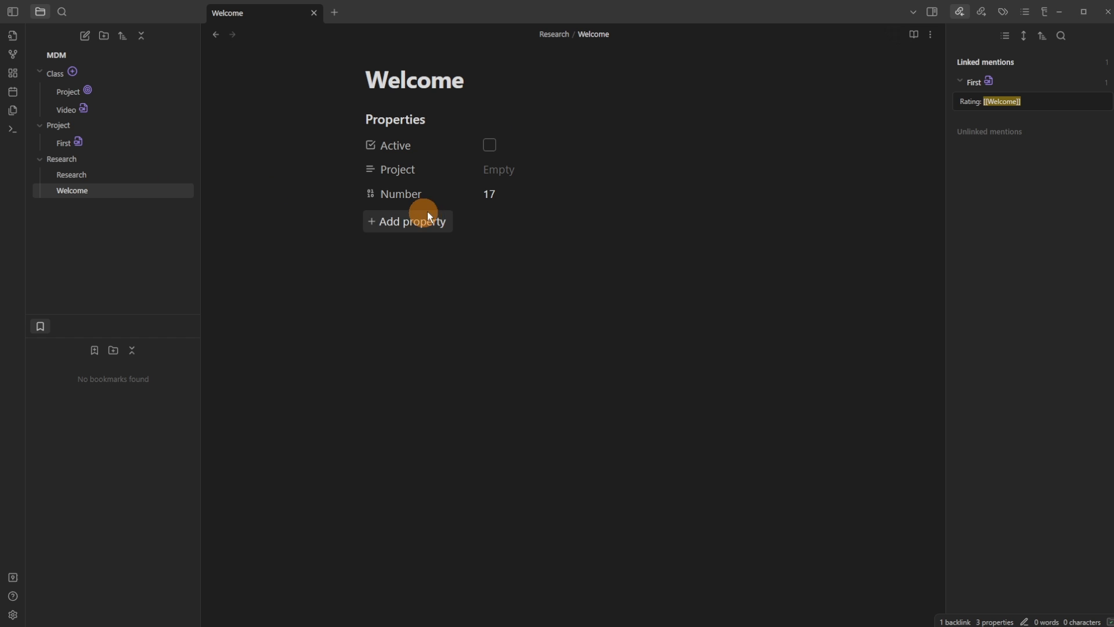
left_click(79, 142)
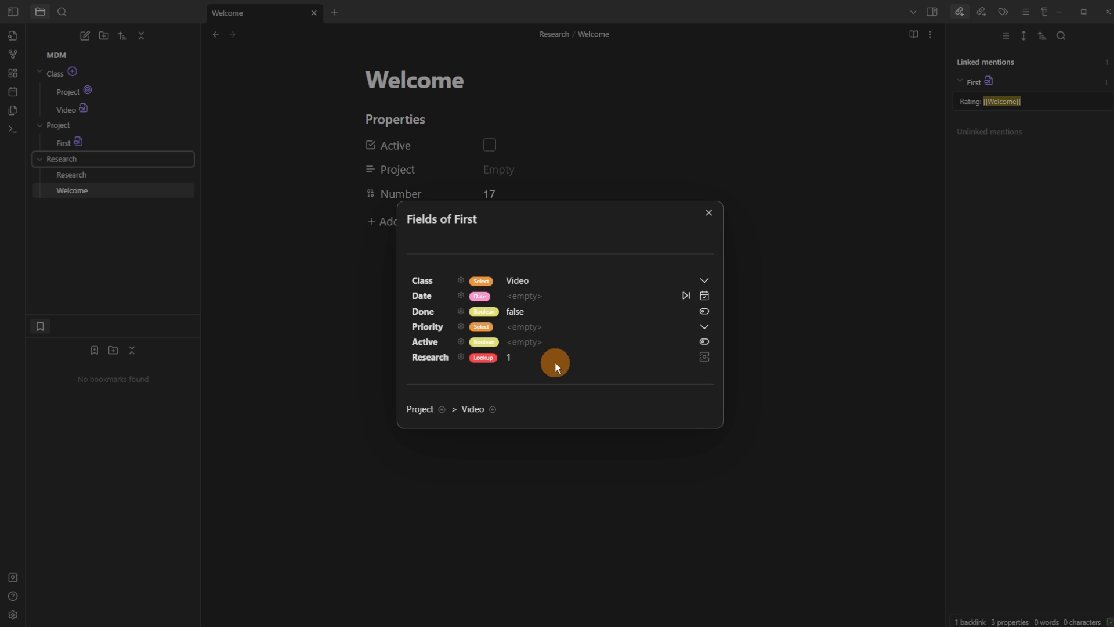
Link the Welcome note's Project property to First again
left_click(525, 168)
left_click(528, 169)
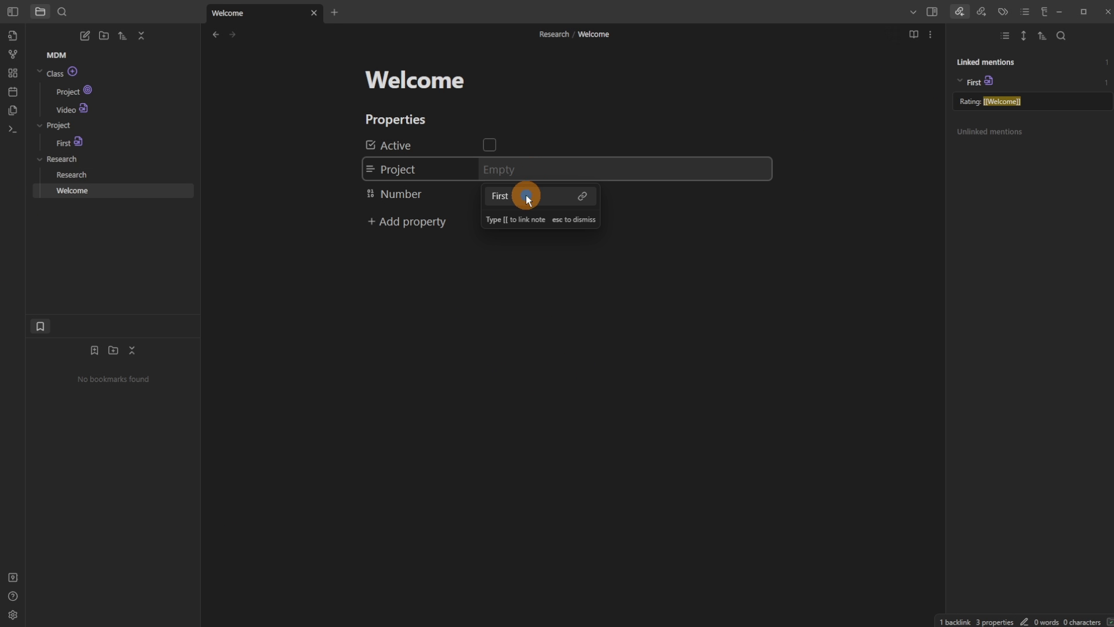
left_click(525, 195)
Change the Research lookup's built-in summarize function to Sum in First's fields and save the settings
left_click(78, 142)
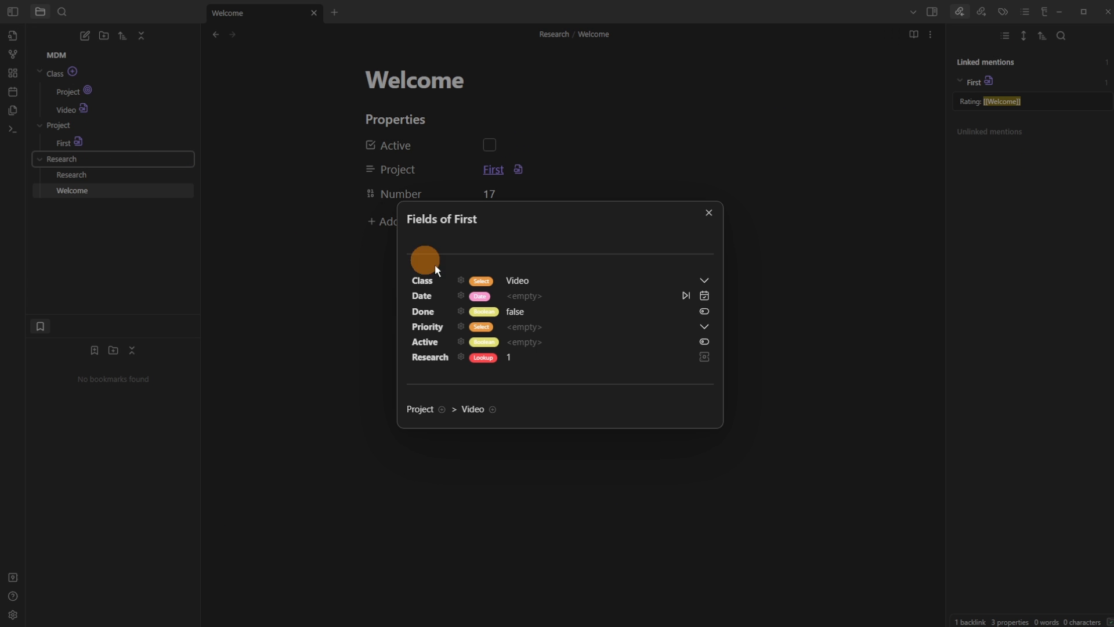
left_click(462, 357)
left_click(627, 535)
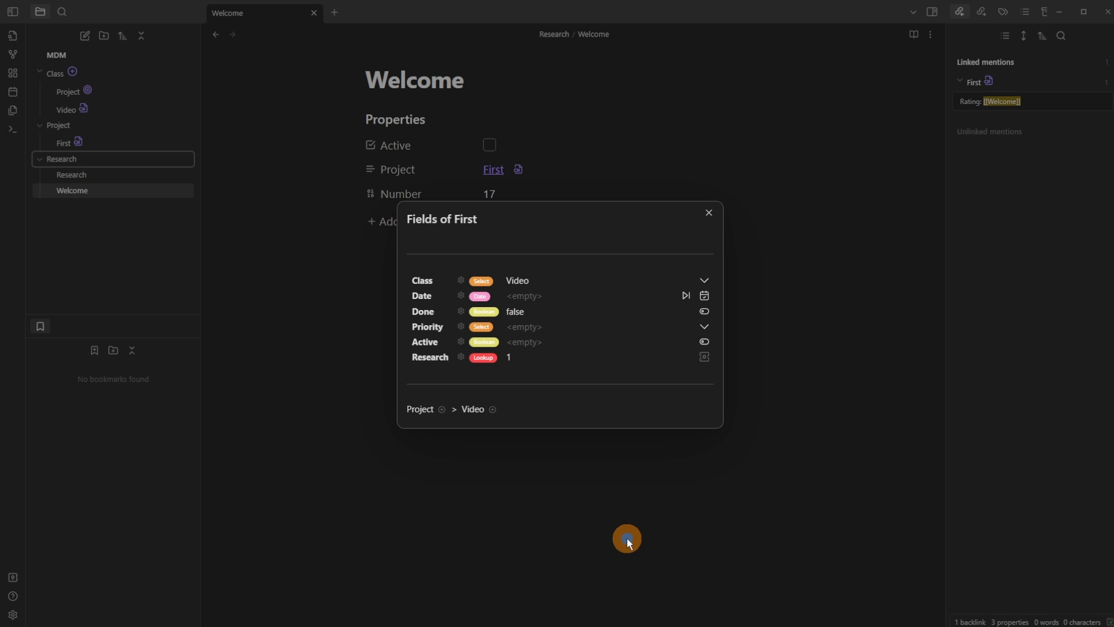
left_click(461, 356)
left_click(686, 457)
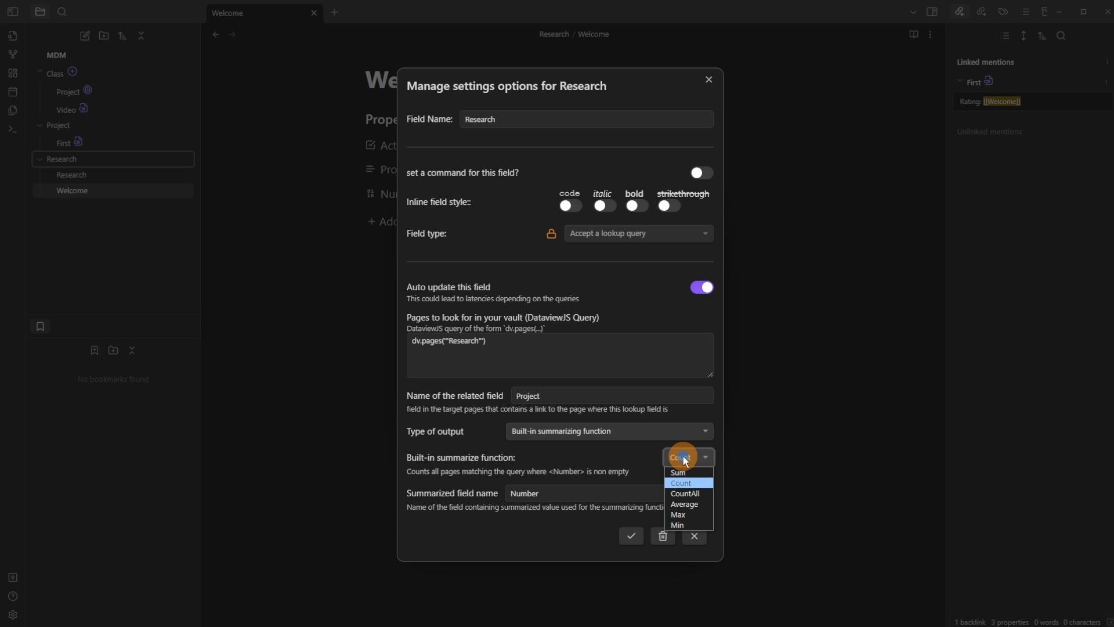
left_click(690, 472)
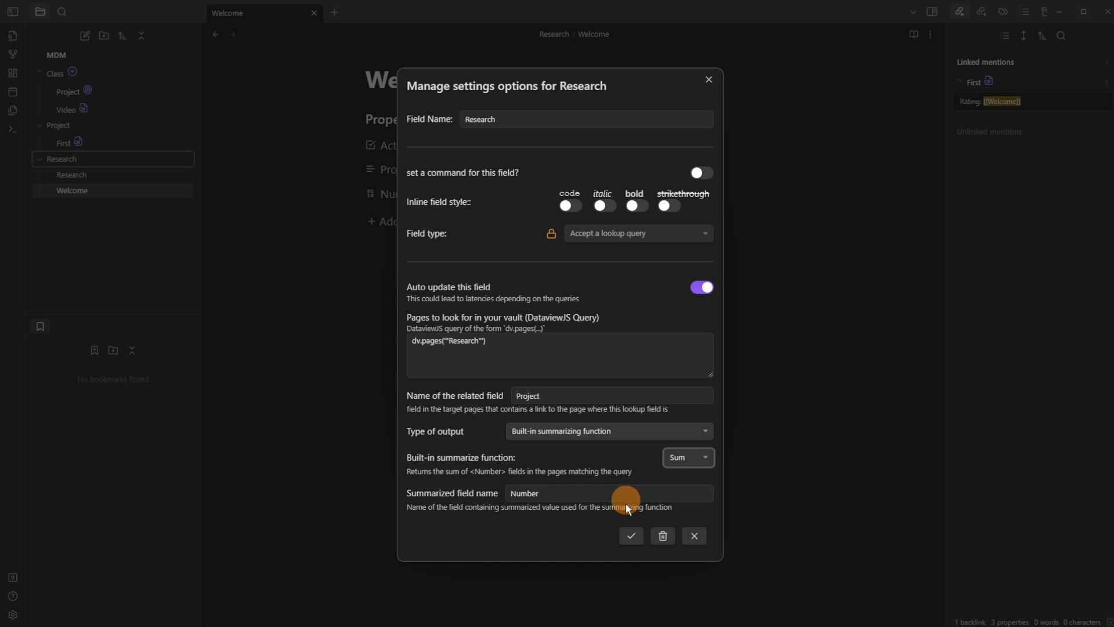
left_click(631, 535)
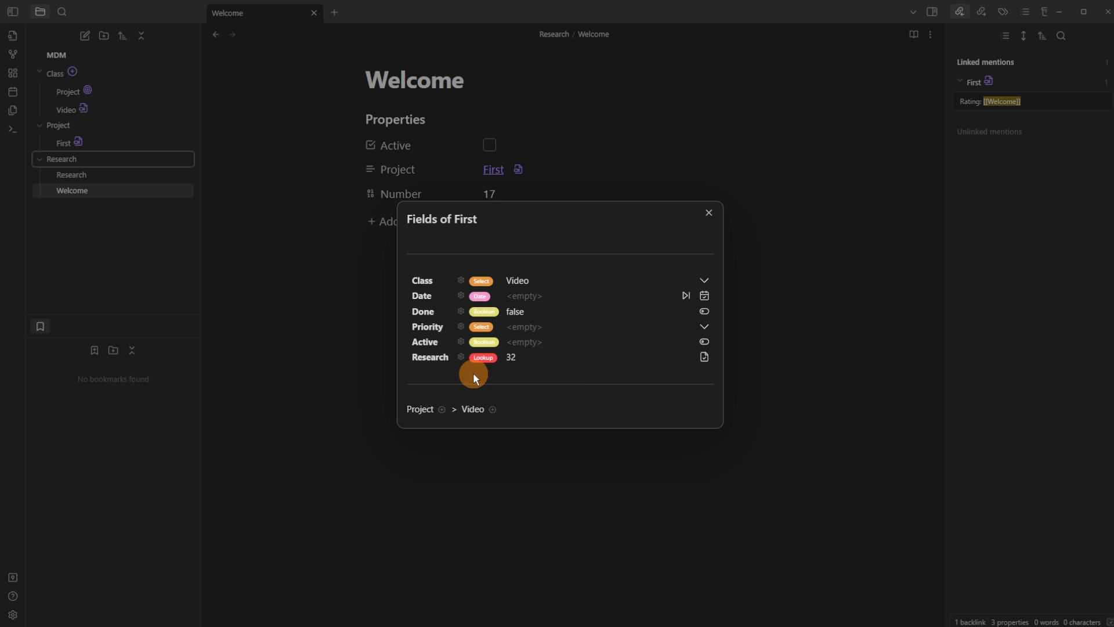
Turn on auto update for the Research lookup field, save the settings, and close the fields of First
left_click(461, 356)
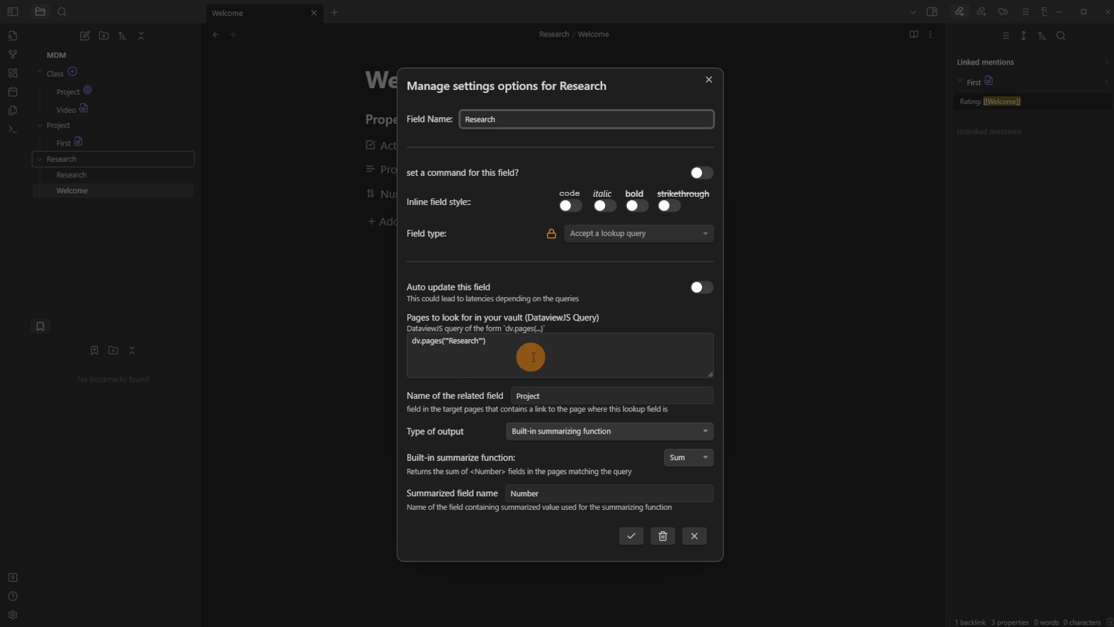
left_click(696, 287)
left_click(631, 535)
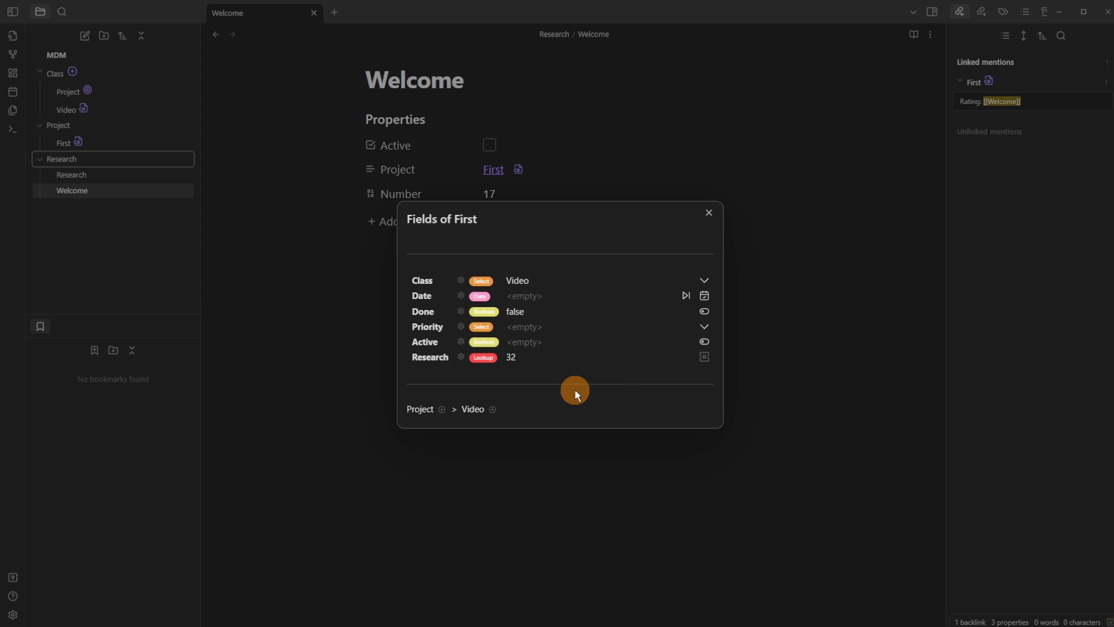
left_click(342, 278)
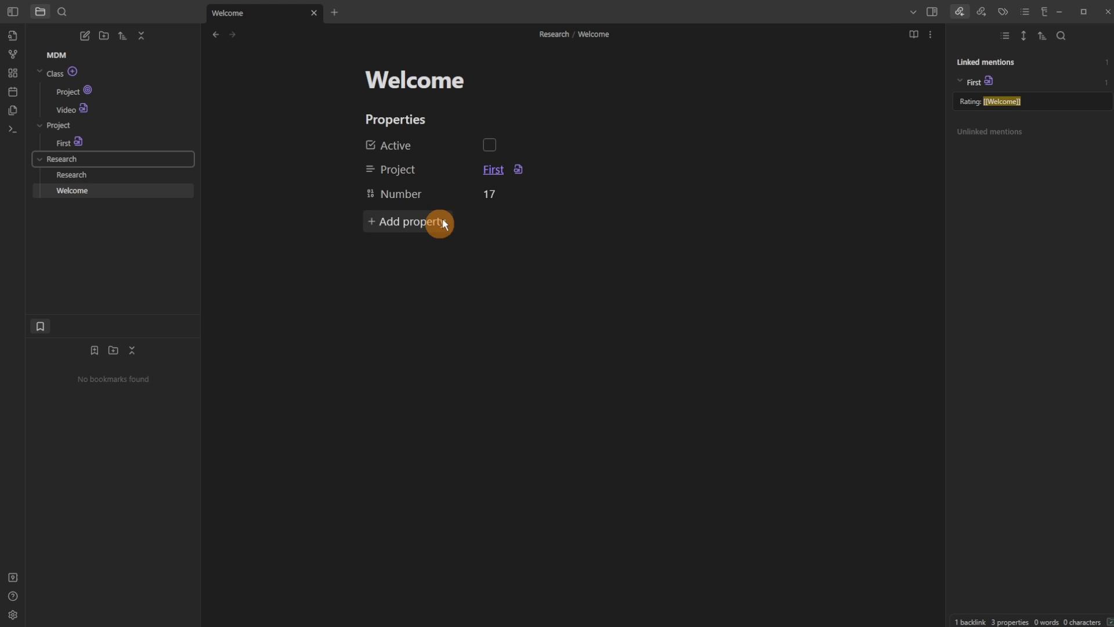
Set the Welcome note's Number to 23 and check the Research lookup among First's fields
left_click(517, 191)
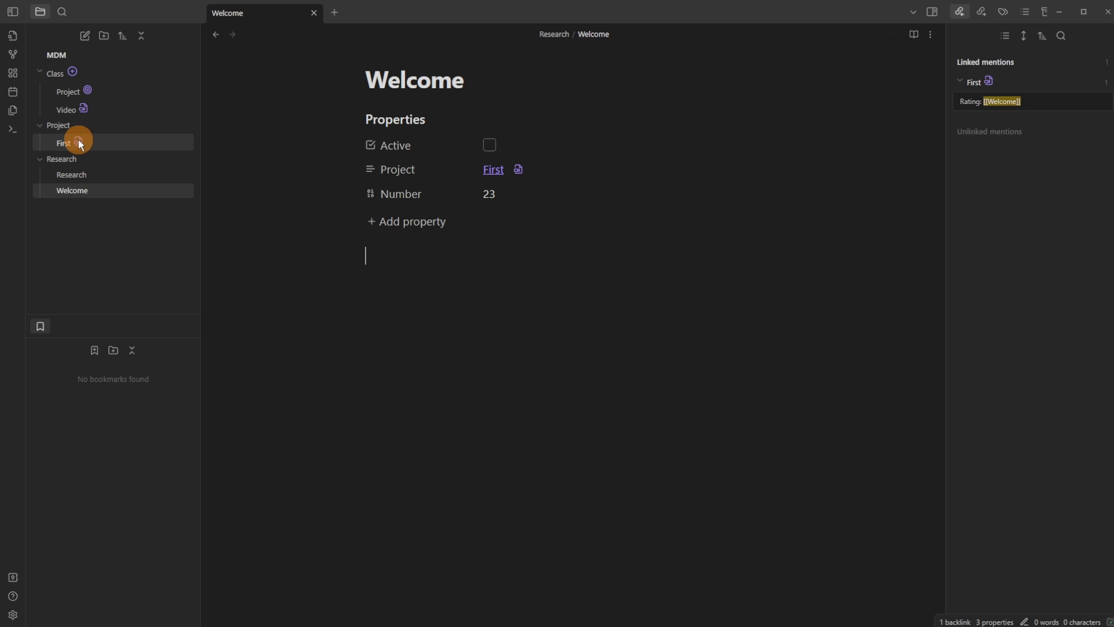
left_click(78, 142)
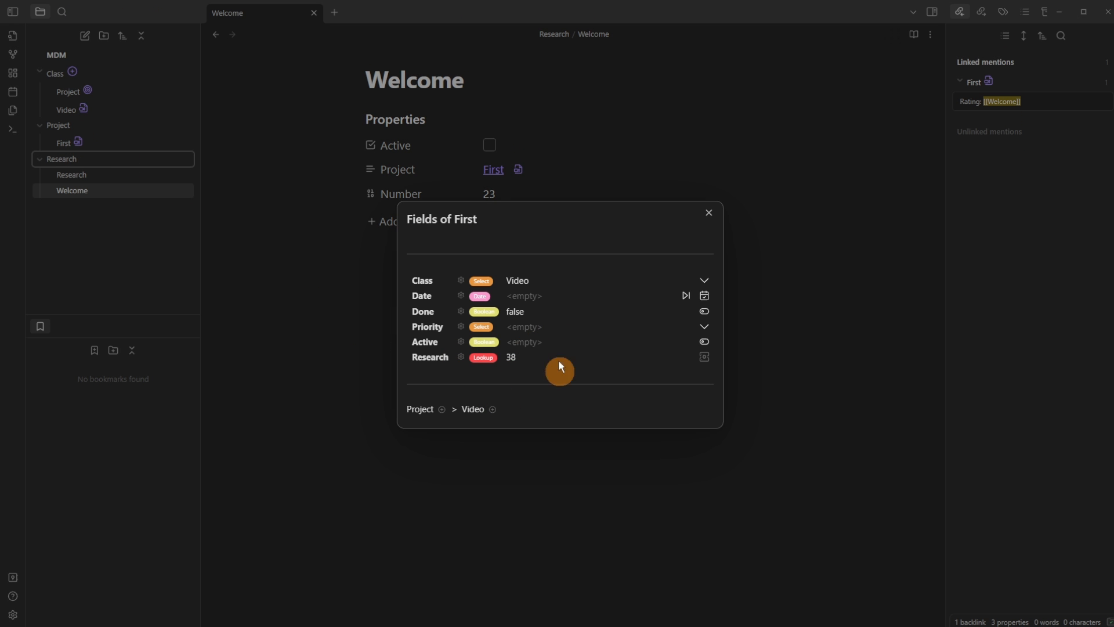
Turn off auto update for the Research lookup field, save the settings, and close the fields of First
left_click(518, 367)
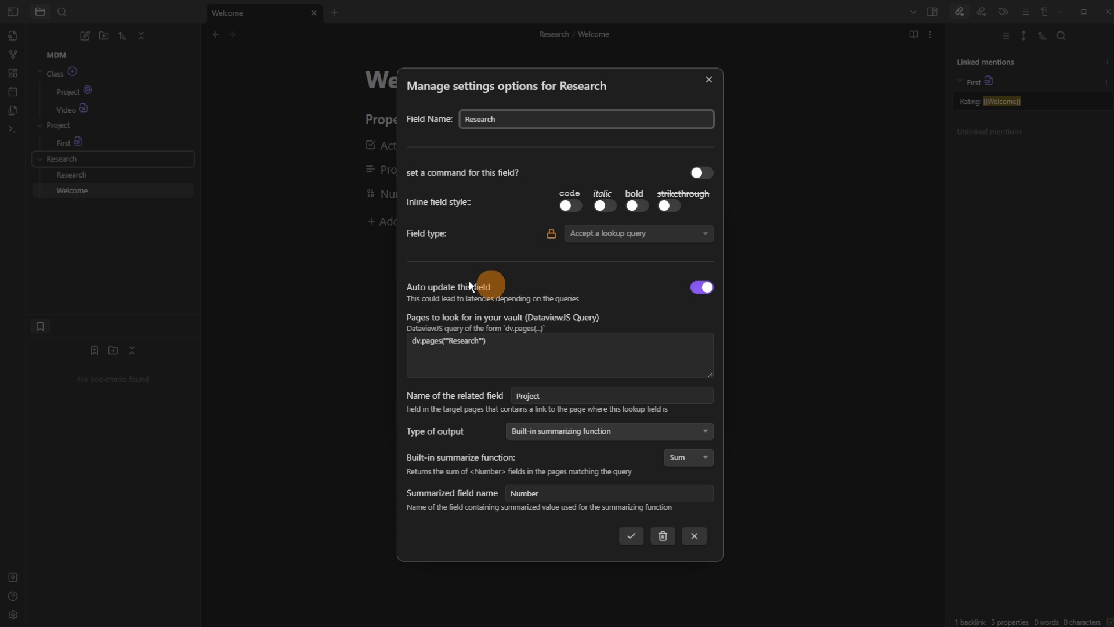
left_click(699, 286)
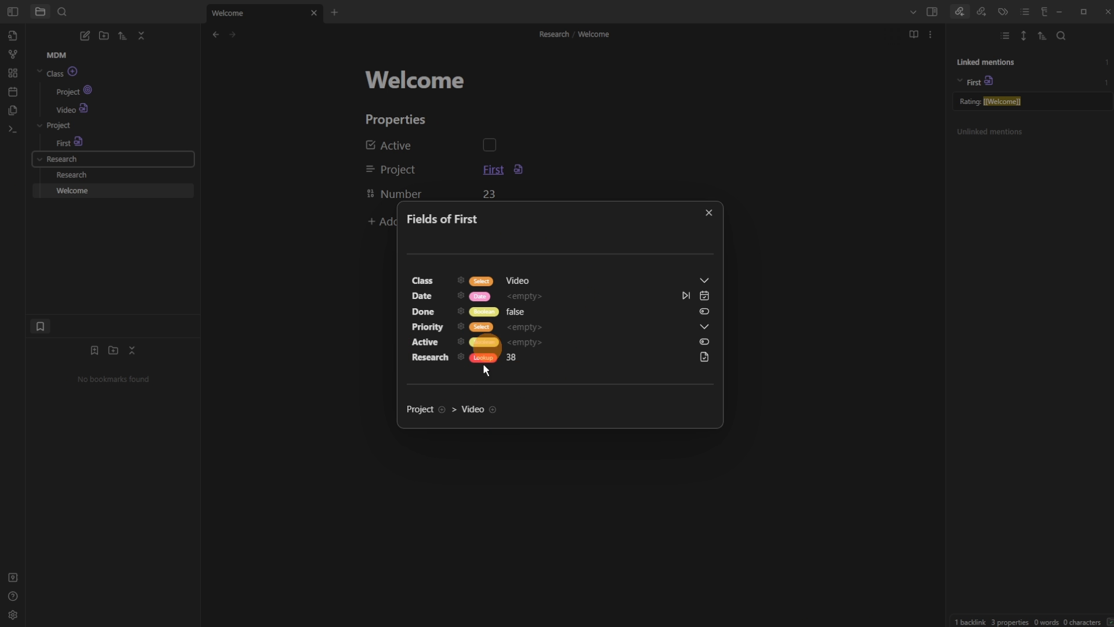
left_click(310, 299)
Set the Welcome note's Number property to 17
left_click(504, 188)
key("BackSpace")
key("BackSpace")
type("17")
left_click(465, 294)
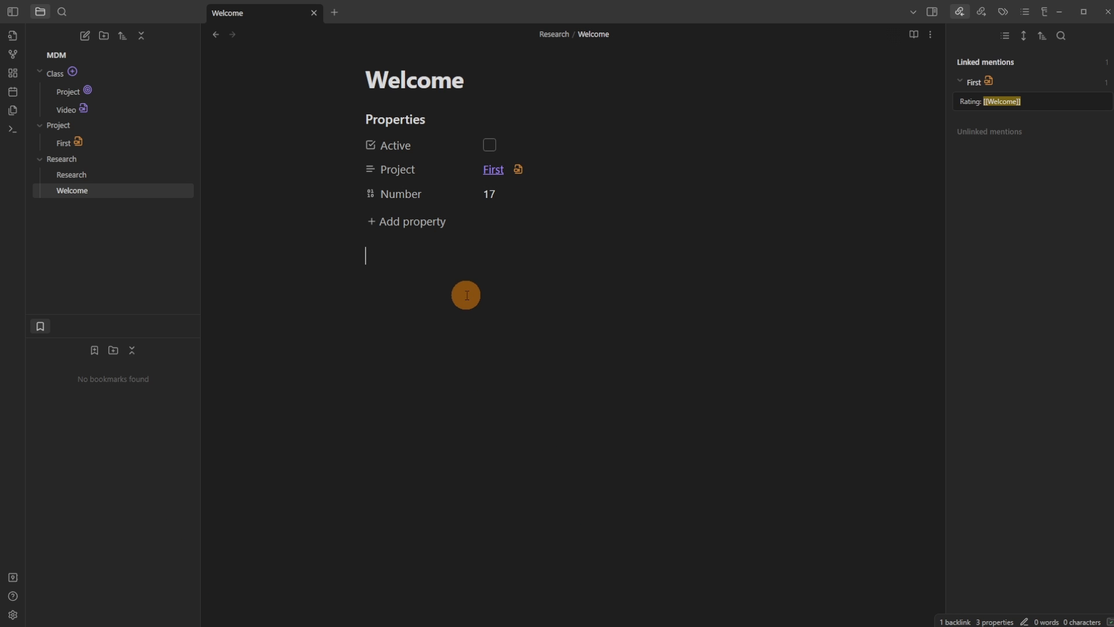
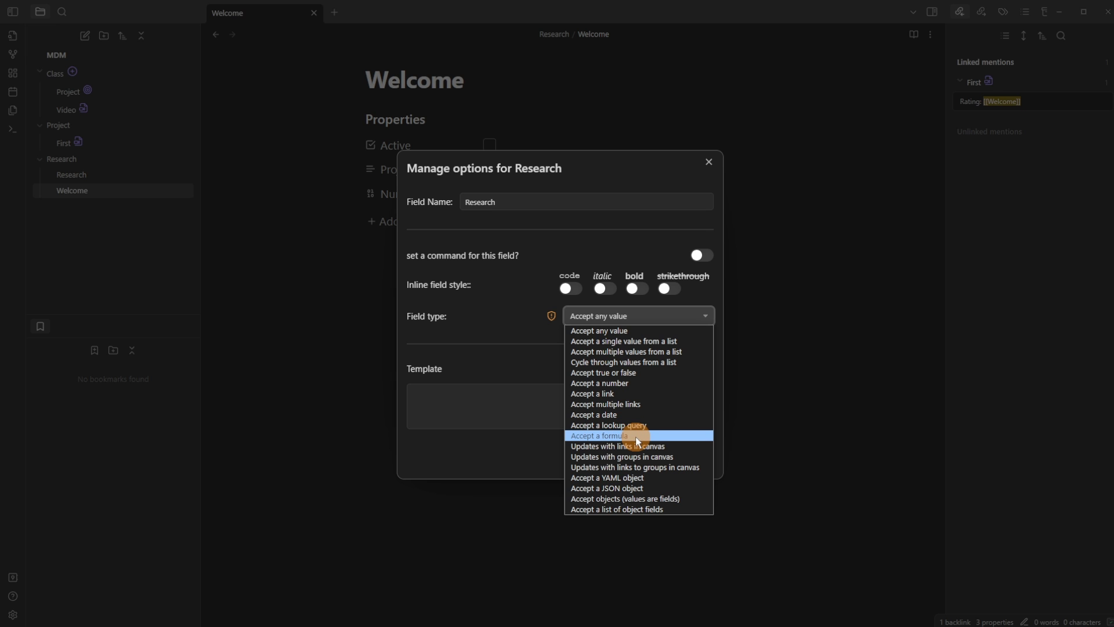
Choose Accept a formula as the Research field's type
left_click(635, 436)
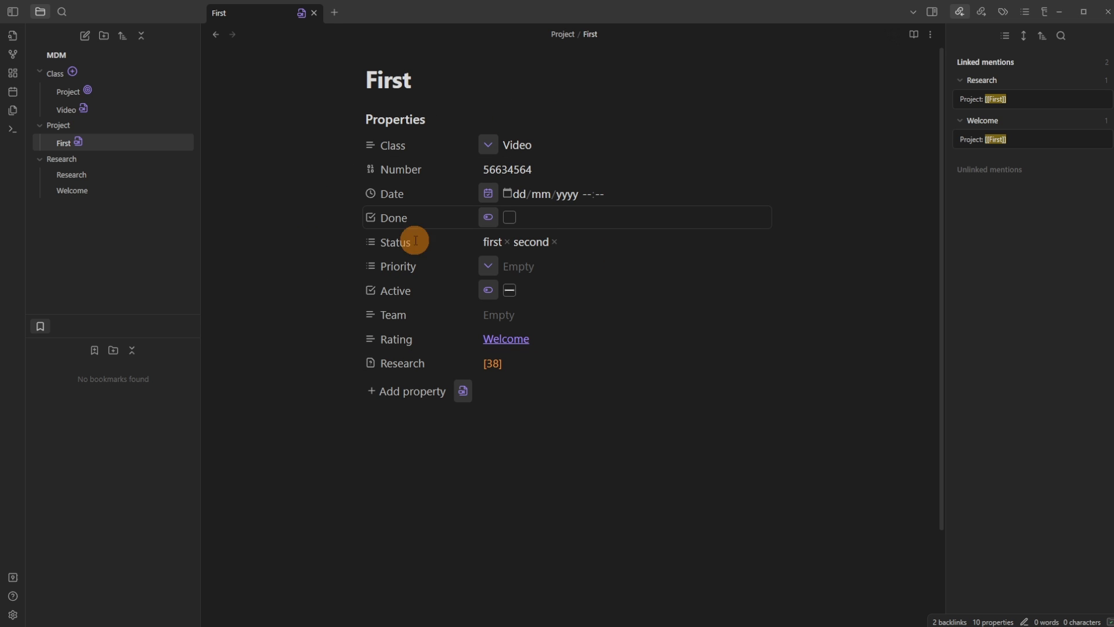
Set First's Number to 10 and add a Second Number property with the value 5 directly below it
left_click(420, 398)
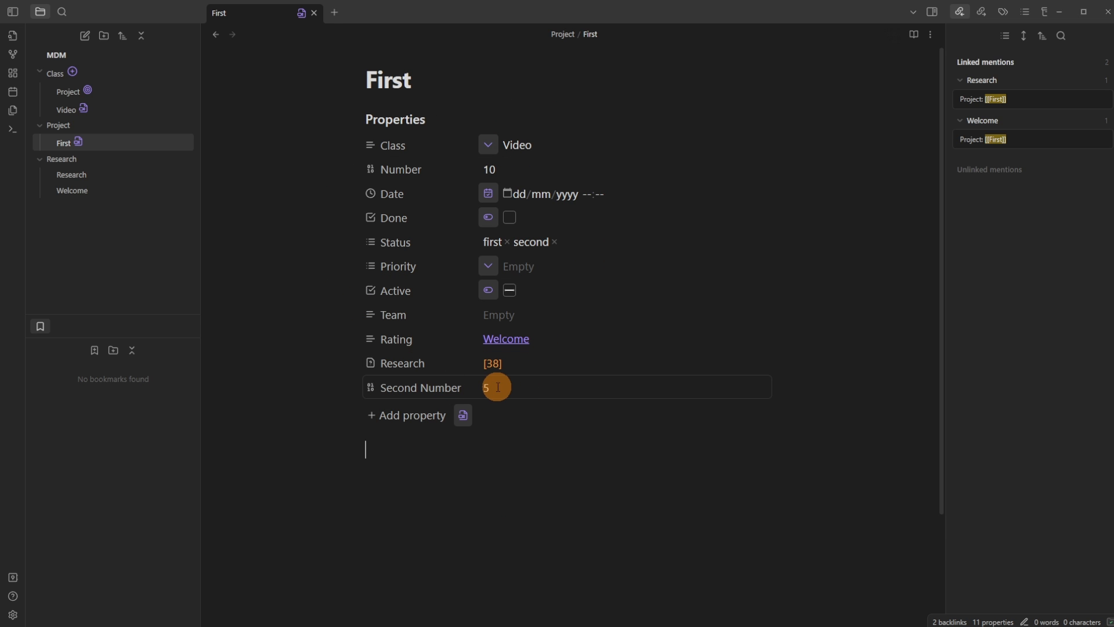
left_click_drag(372, 387, 370, 185)
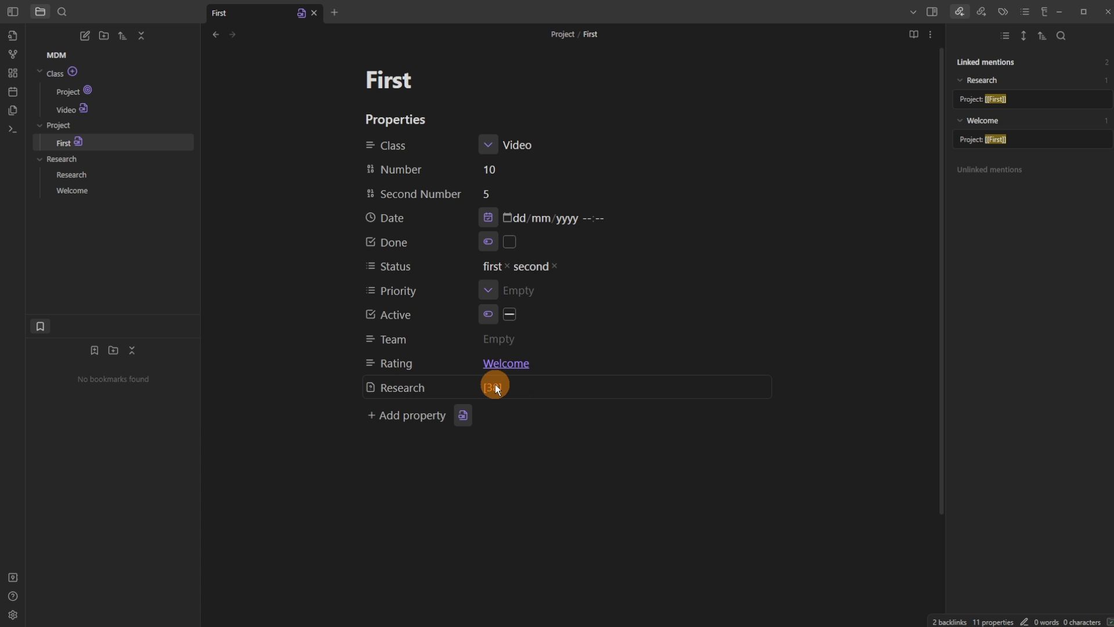
Show the First note in source mode, examine how the Research value is stored in the frontmatter, and return to the properties view
left_click(931, 35)
left_click(905, 83)
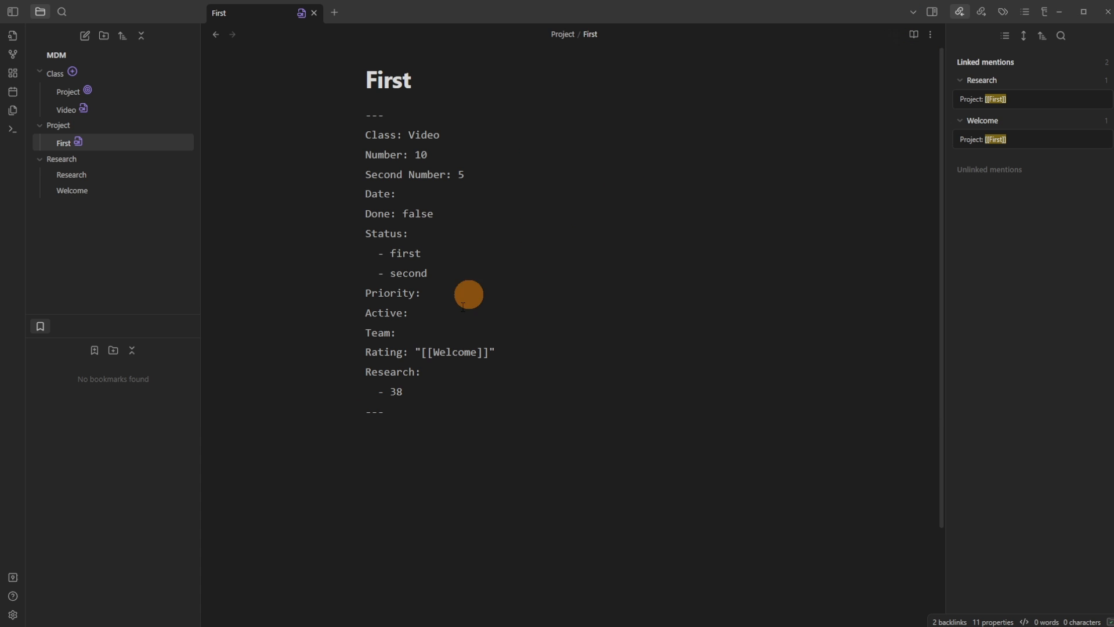
left_click_drag(405, 394, 355, 368)
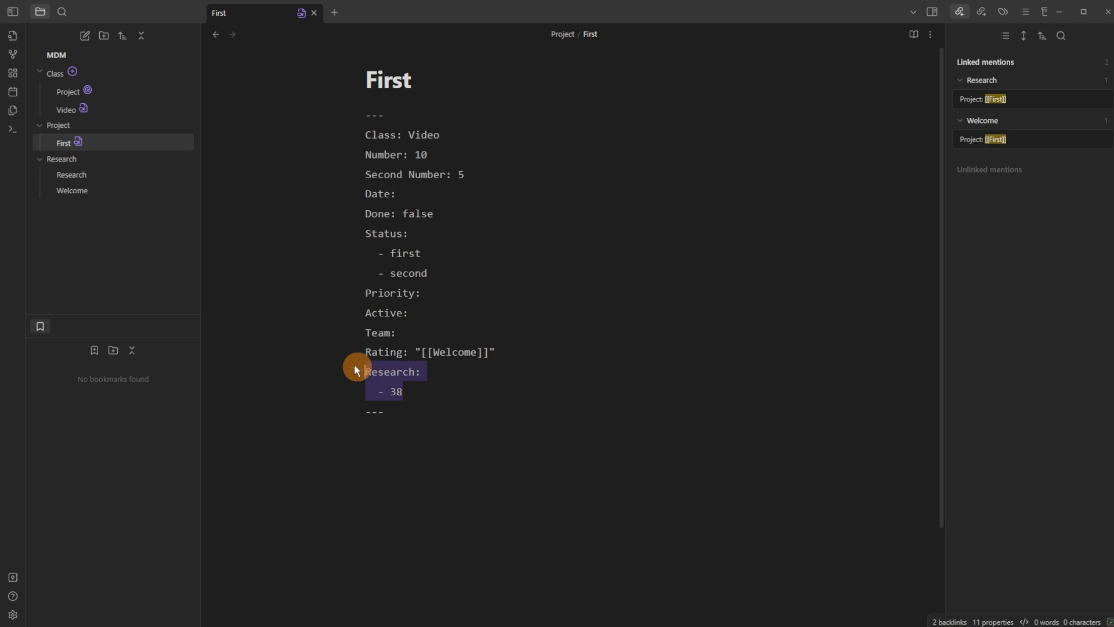
left_click(441, 409)
left_click(929, 35)
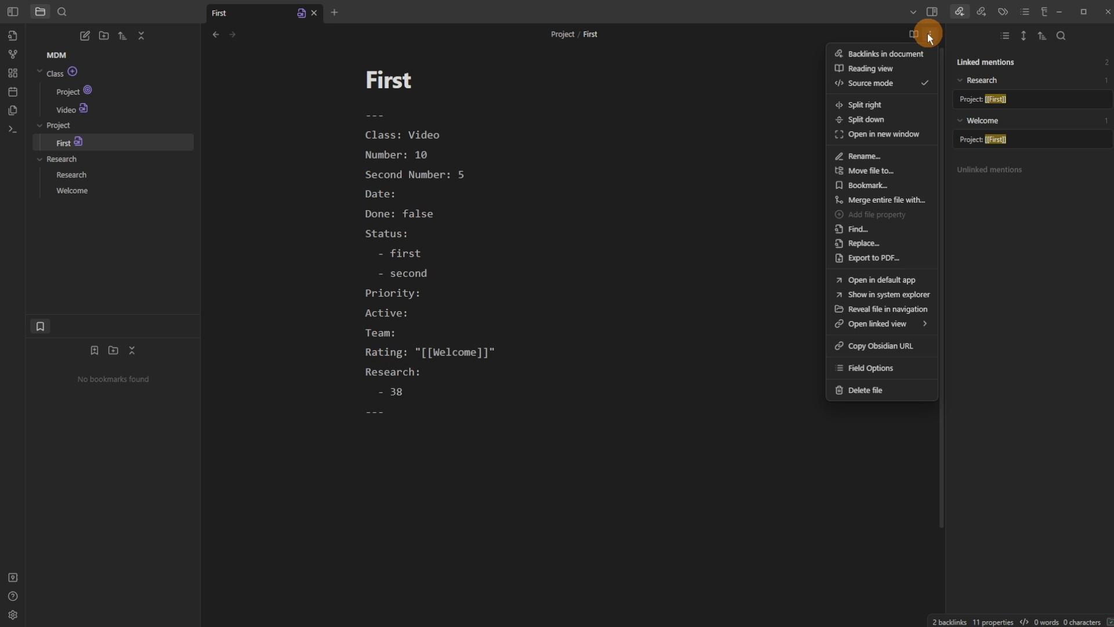
left_click(902, 84)
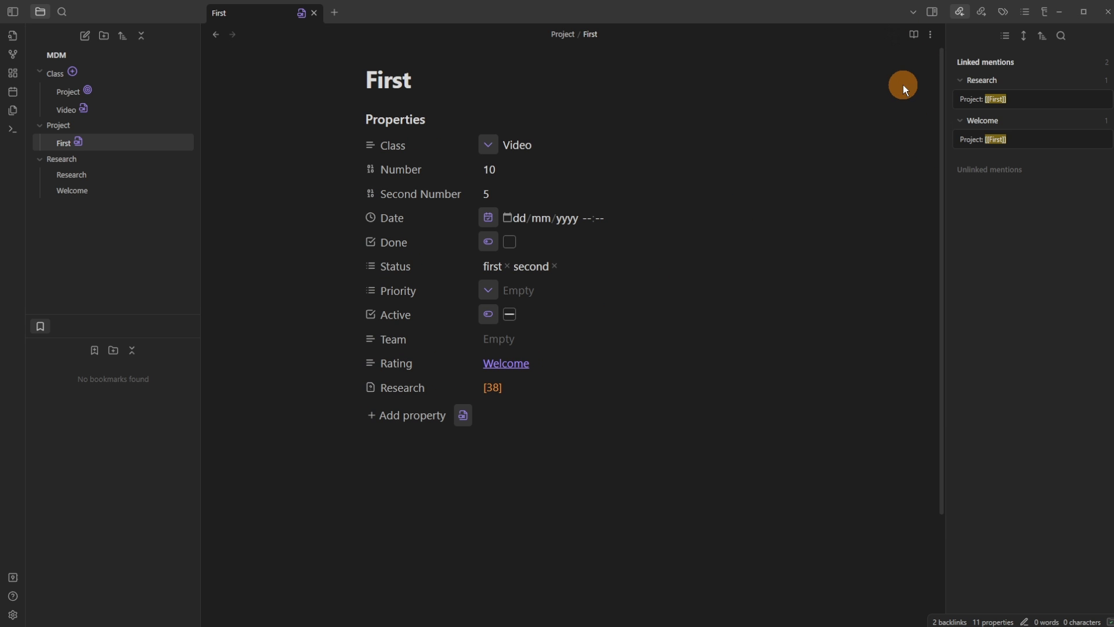
Define Research in First as an Accept a formula field, enter current.Number in its JavaScript formula, and save it
left_click(508, 391)
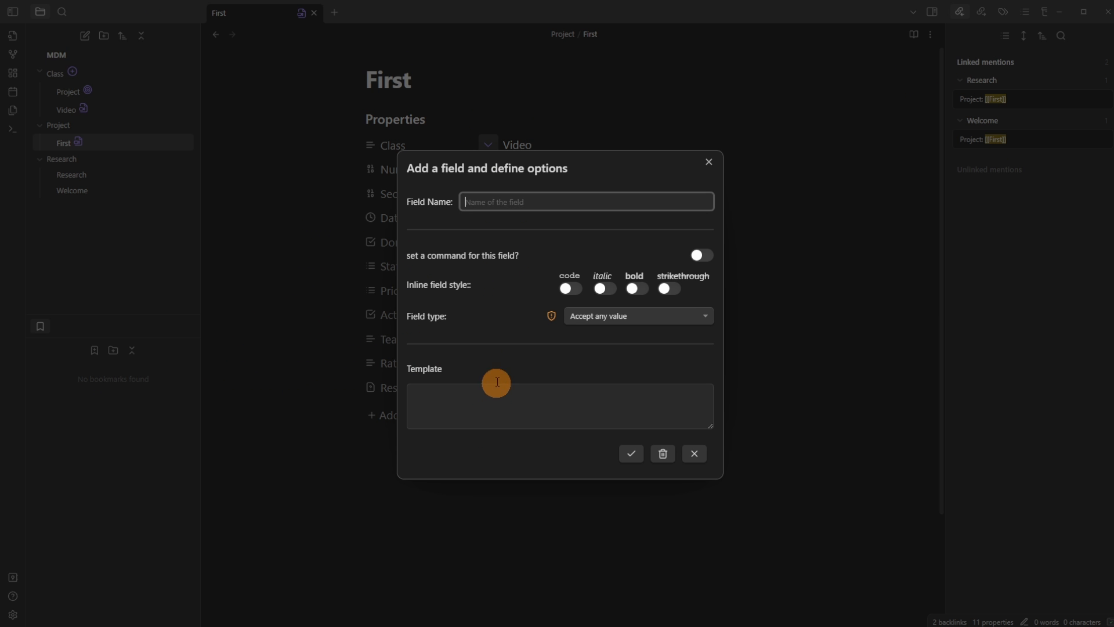
left_click(609, 316)
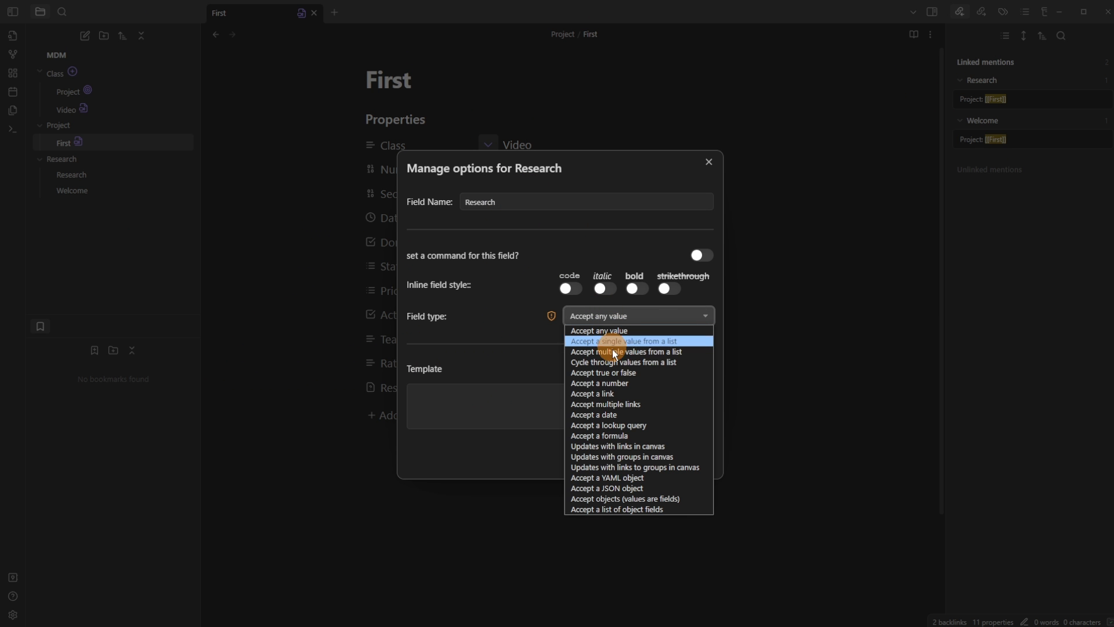
left_click(631, 433)
left_click(495, 410)
type("current.")
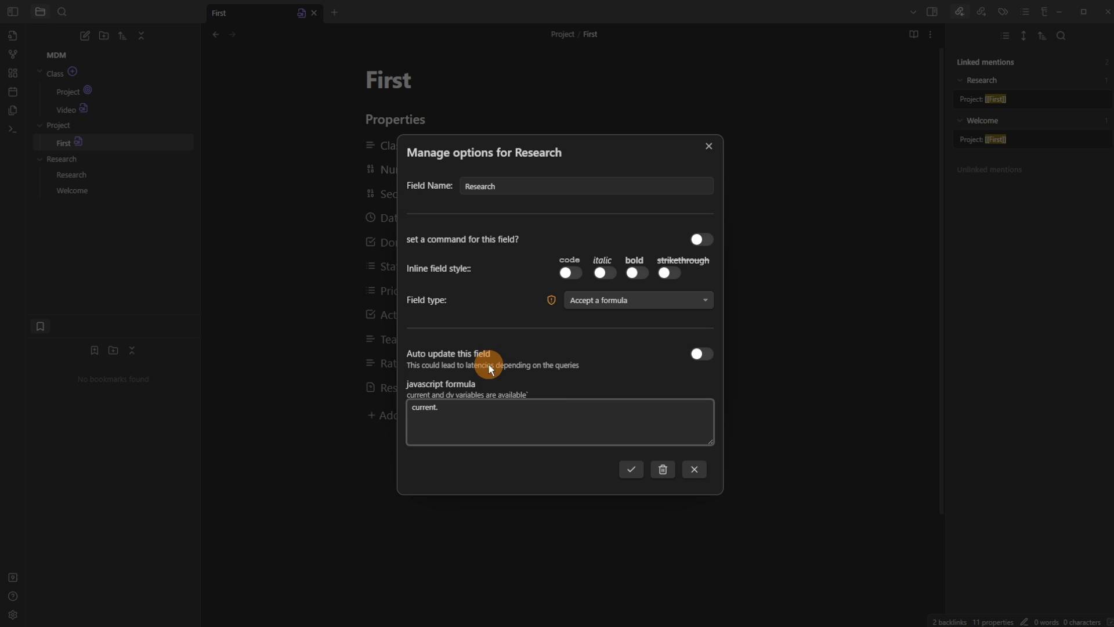
type("Number")
left_click(631, 469)
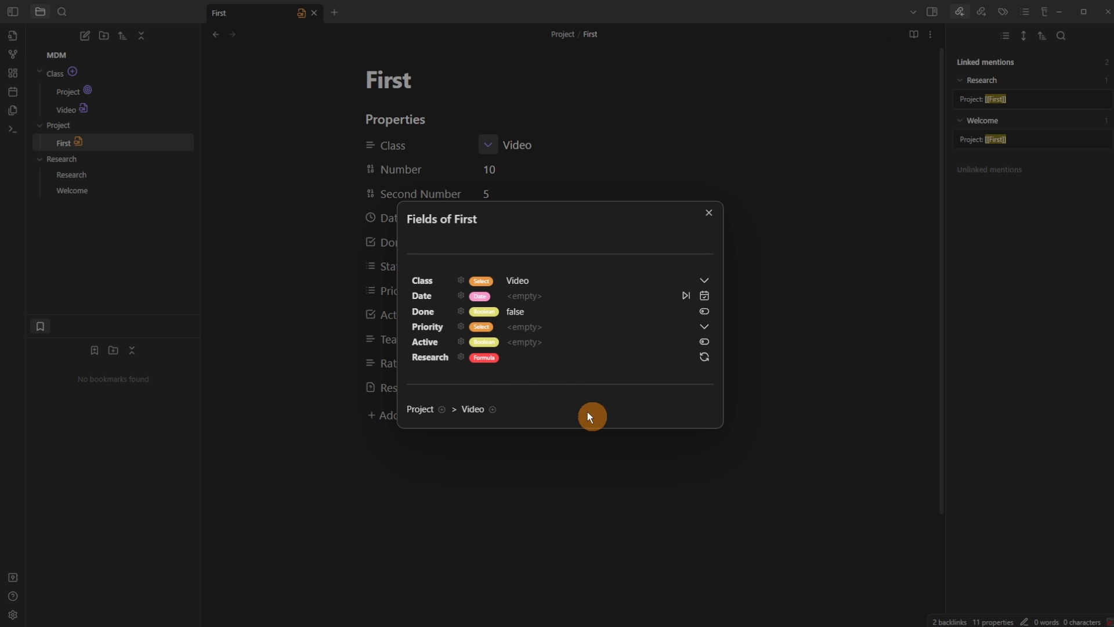
Update Research, set its formula to current.Number + current.SecondNumber, save the settings, and close the fields of First
left_click(704, 356)
left_click(462, 356)
left_click(493, 409)
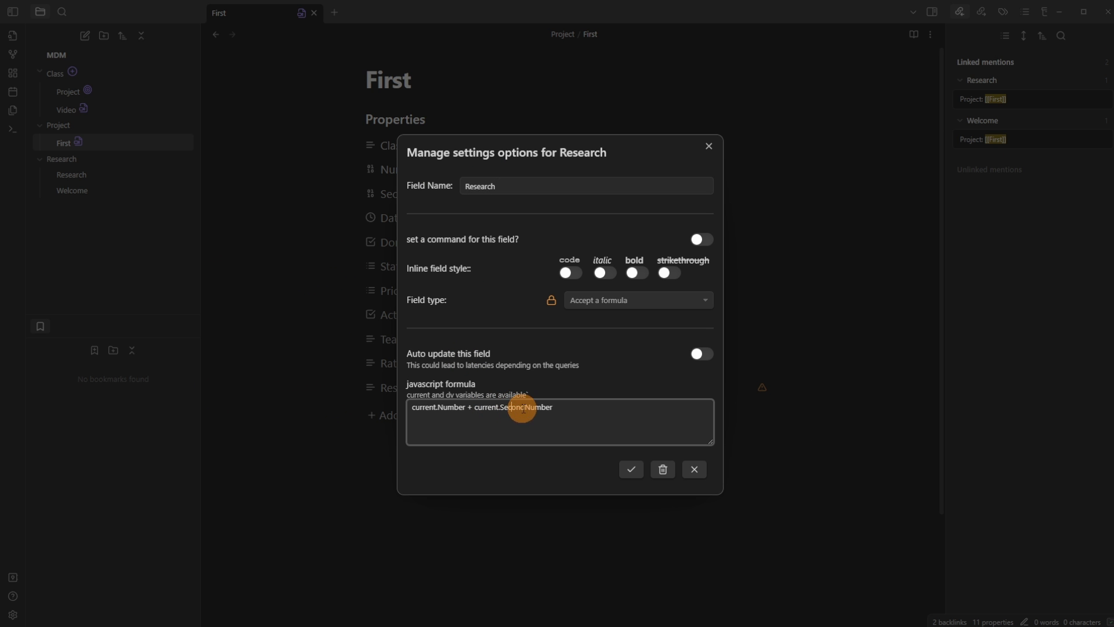
left_click(631, 469)
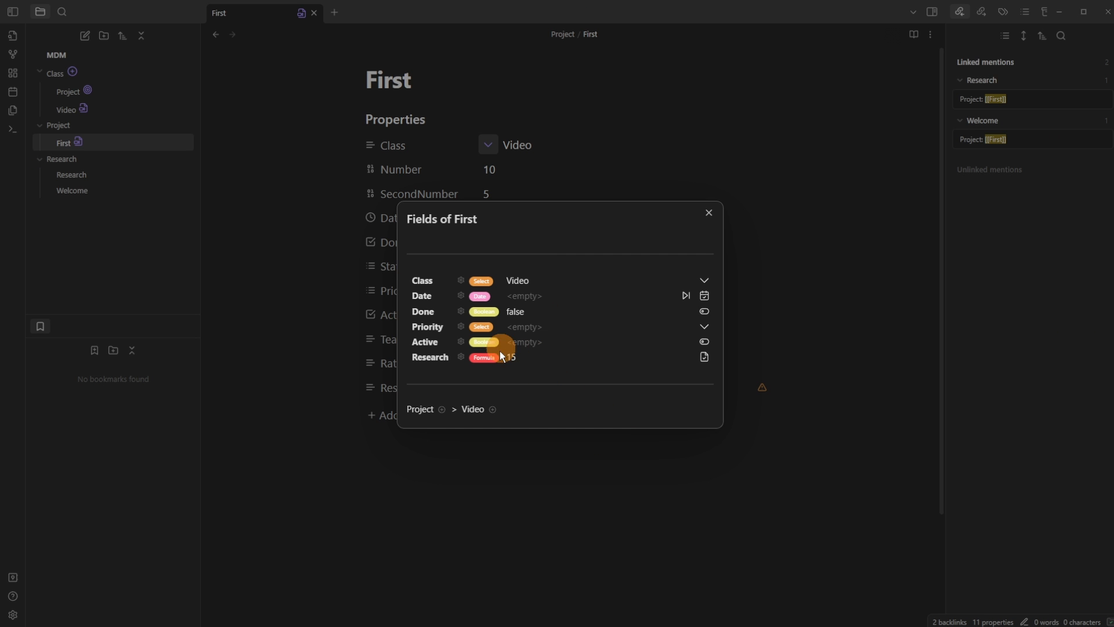
left_click(538, 172)
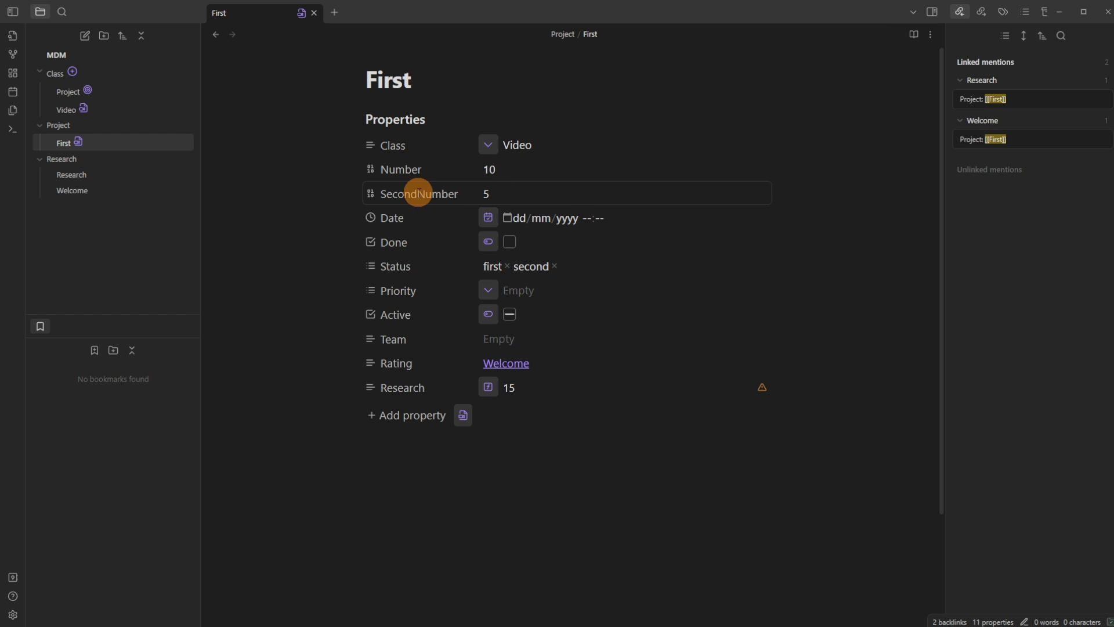
Rename First's SecondNumber property to Second-Number and update the Research formula field
left_click_drag(418, 193, 441, 233)
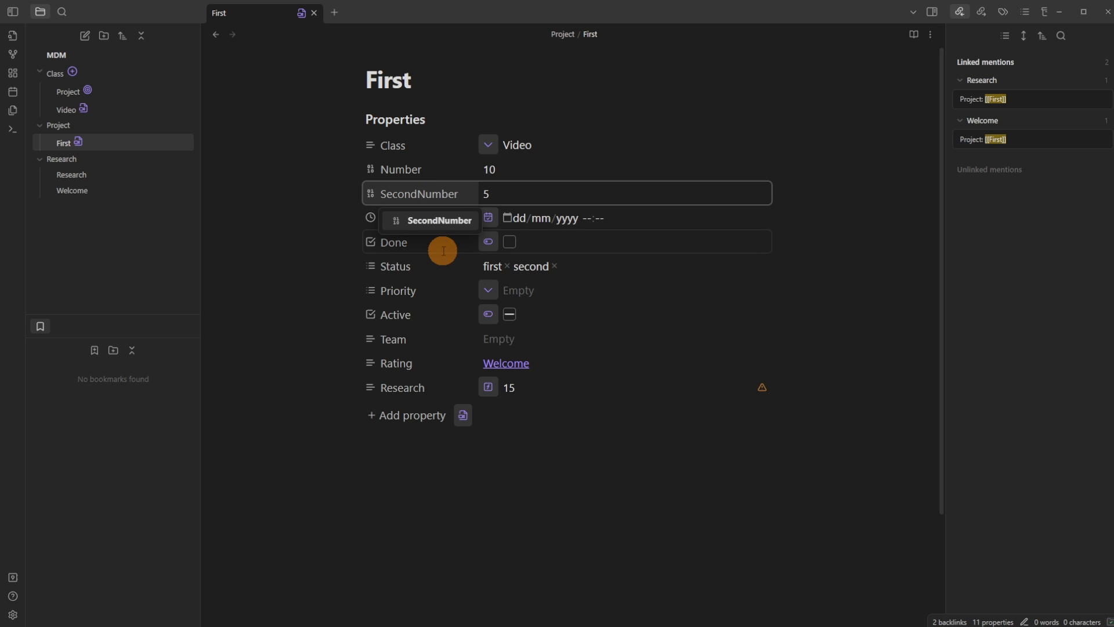
key("BackSpace")
type("-")
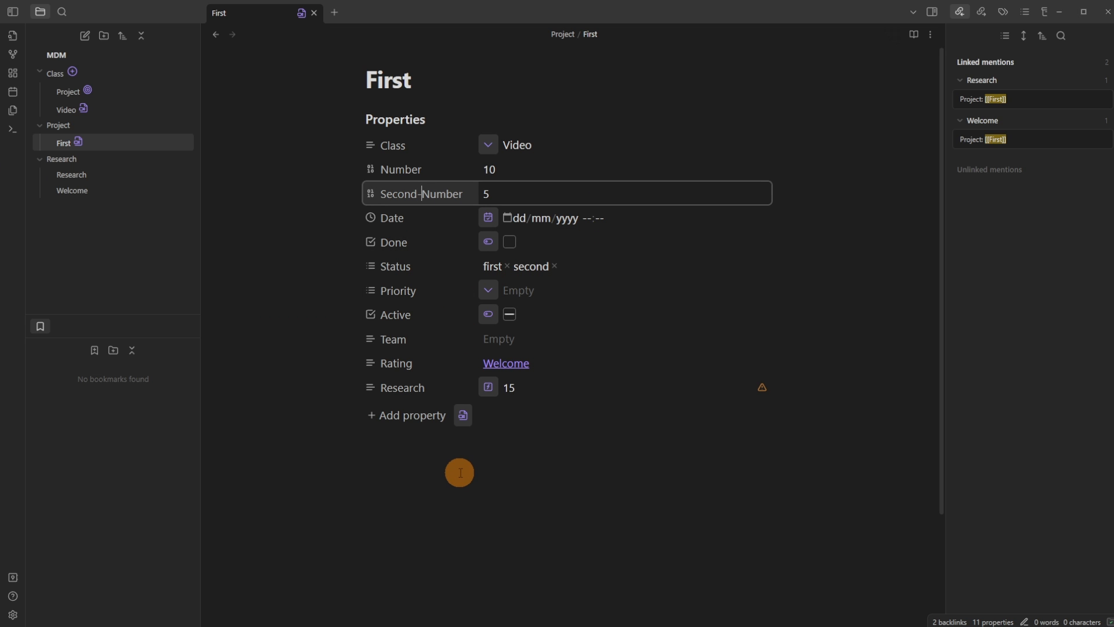
left_click(301, 13)
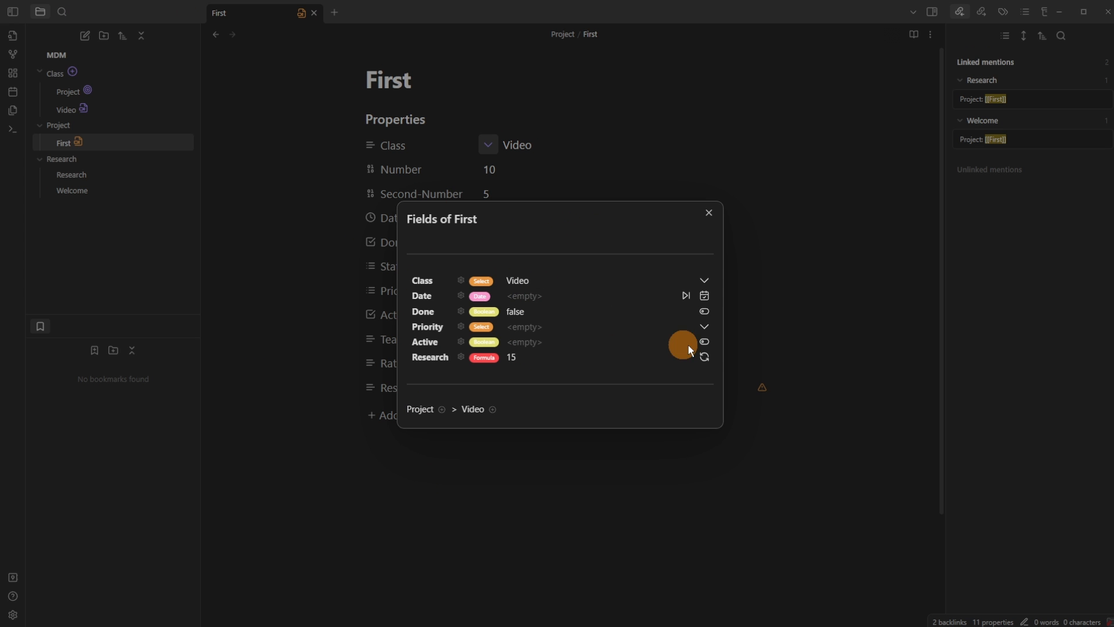
left_click(704, 356)
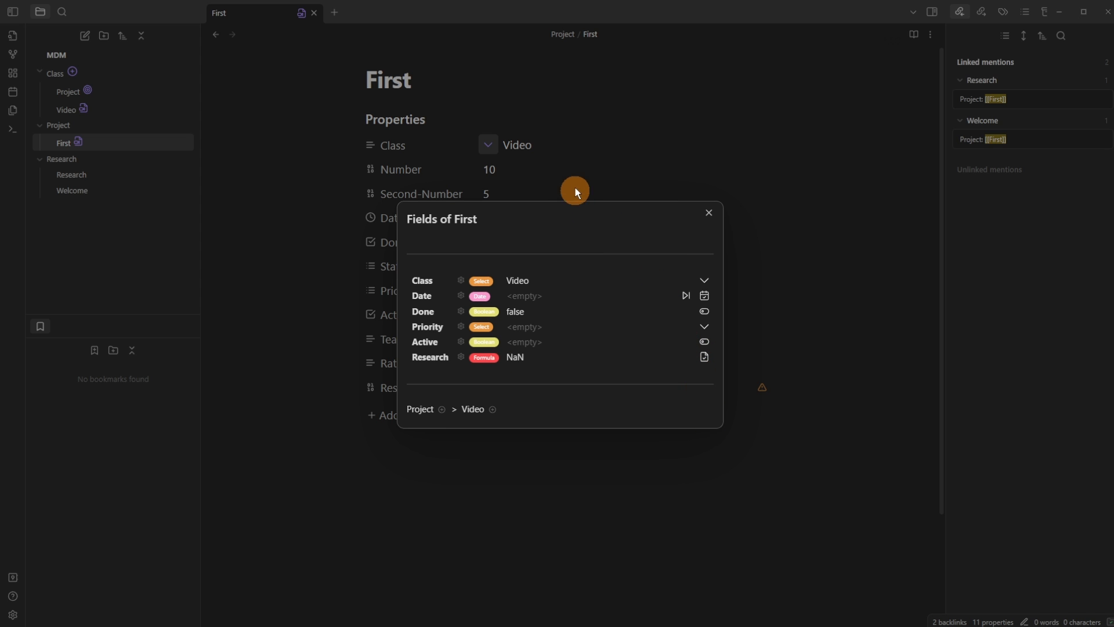
Try current.Number + current.Second-Number as the Research formula, save it, and close the fields of First
left_click(461, 356)
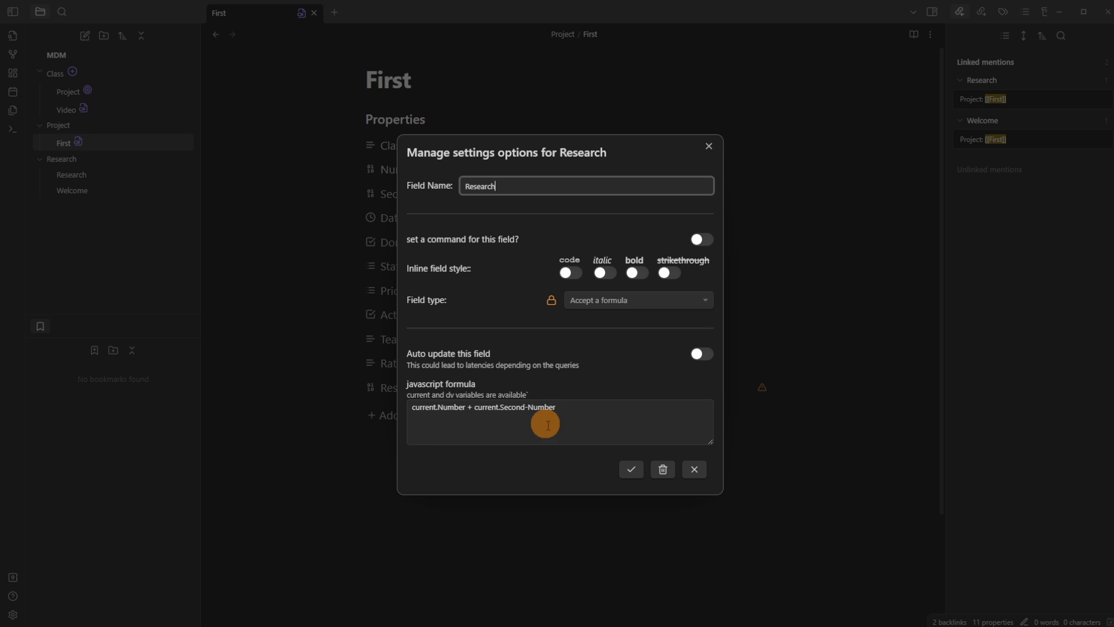
left_click_drag(554, 408, 499, 408)
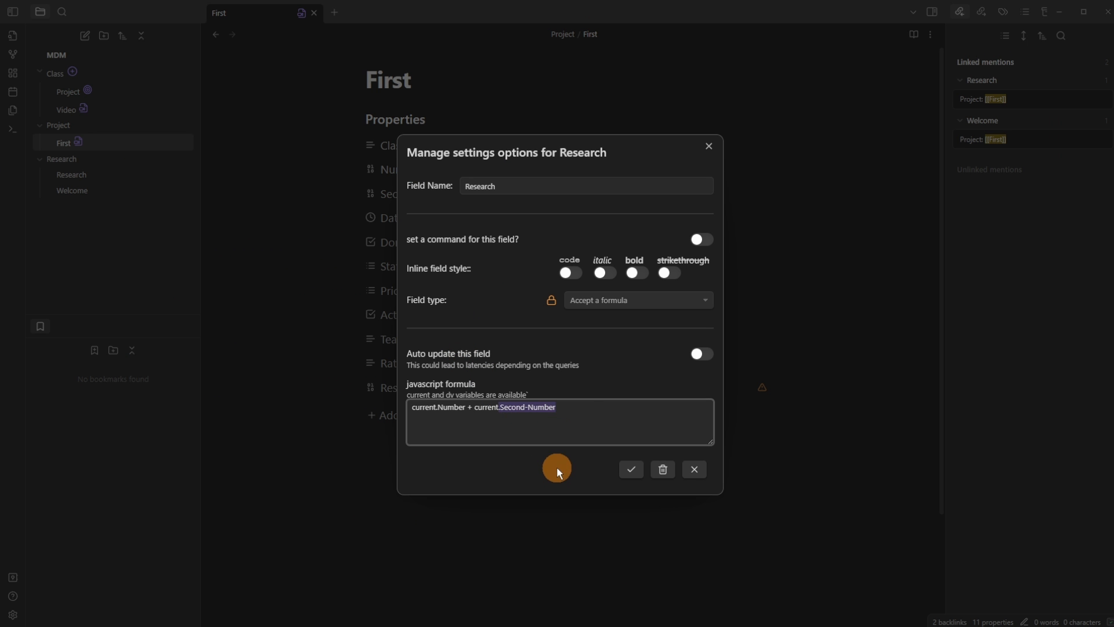
left_click(636, 469)
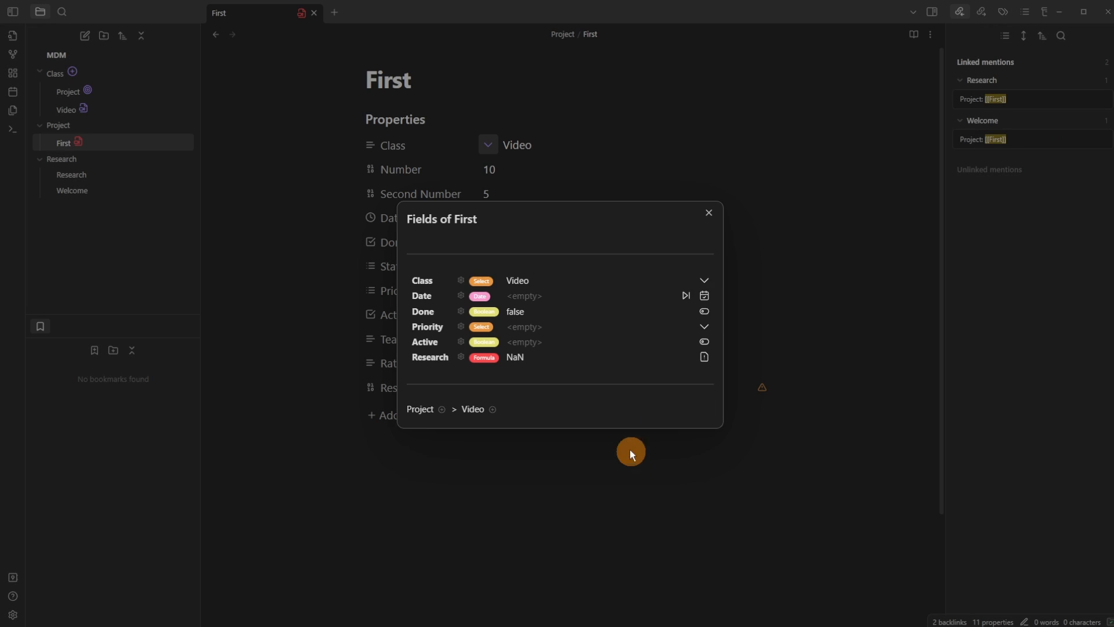
left_click(549, 178)
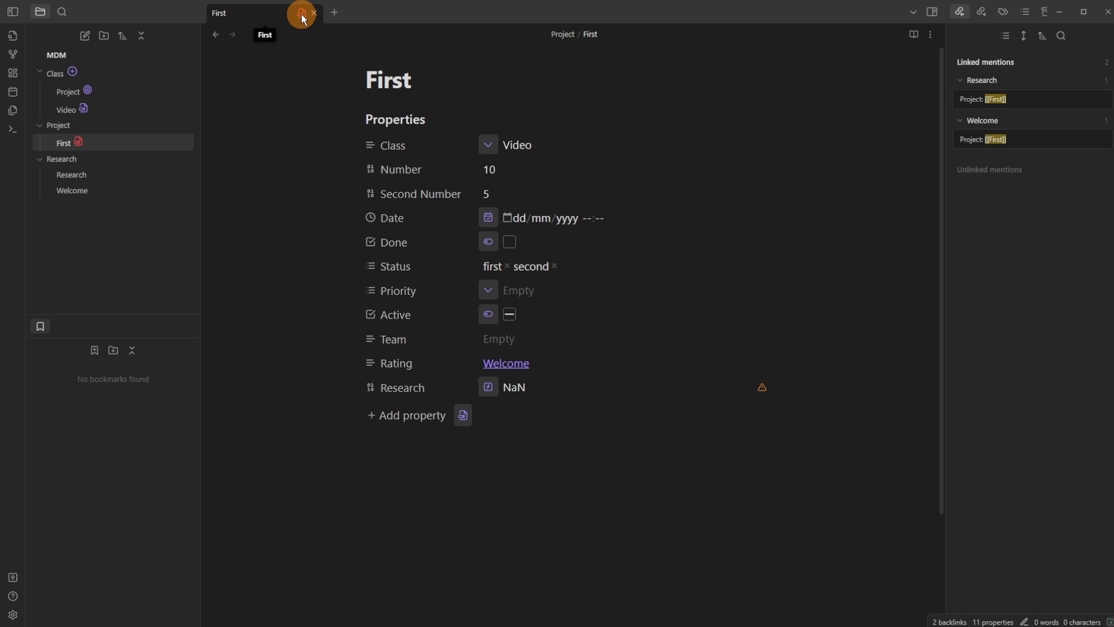
Remove the space from Second Number in the Research formula so it reads current.Number + current.SecondNumber, save it, and close the fields
left_click(302, 14)
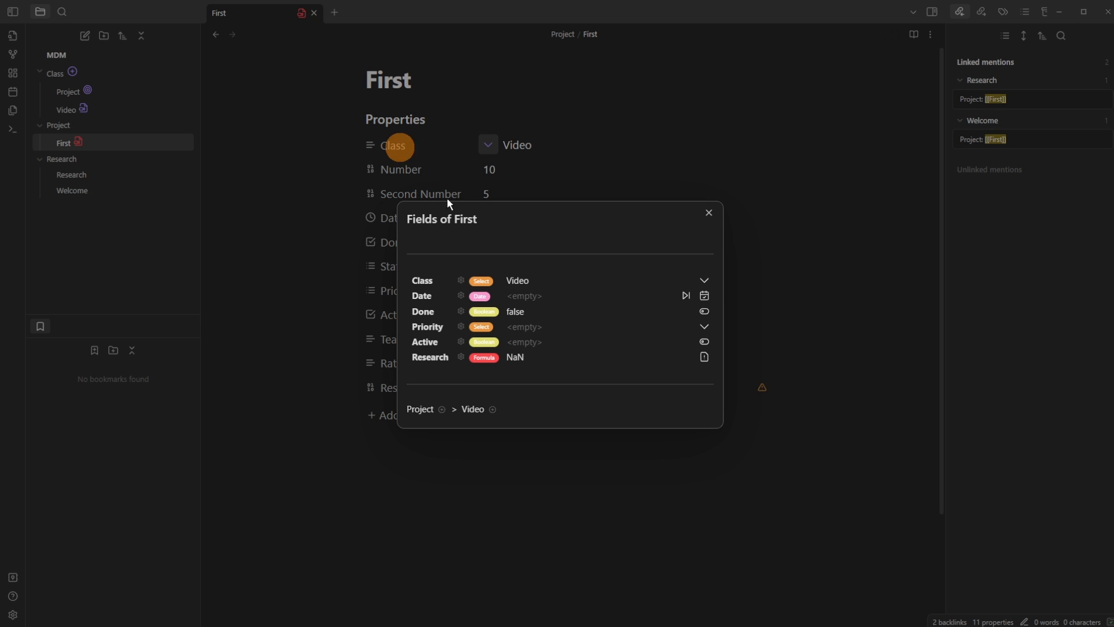
left_click(458, 356)
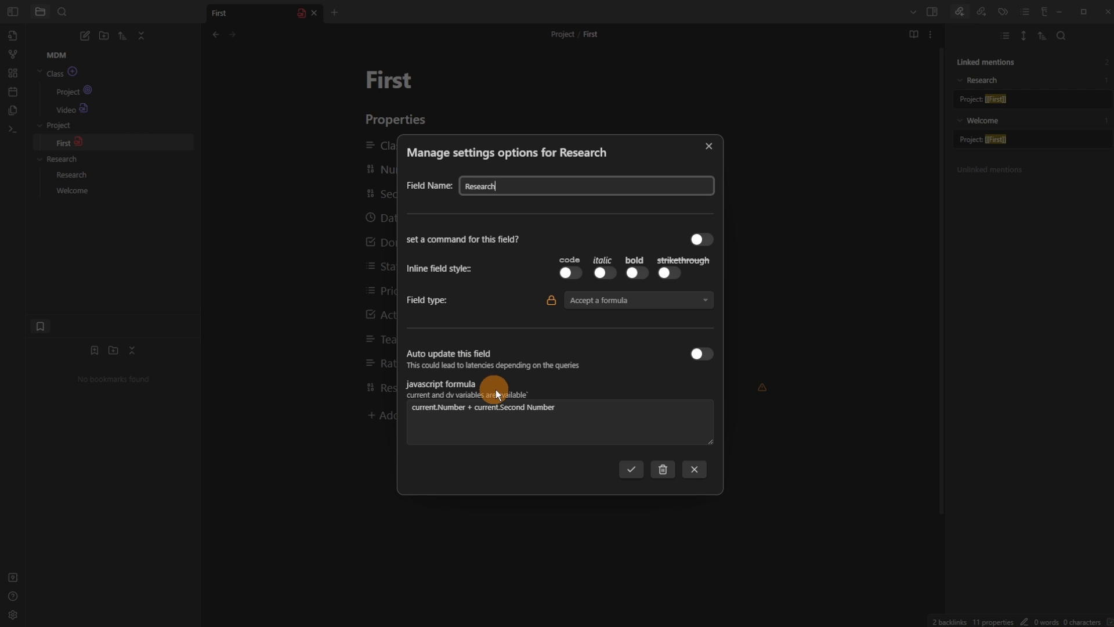
left_click(528, 406)
key("BackSpace")
left_click(630, 468)
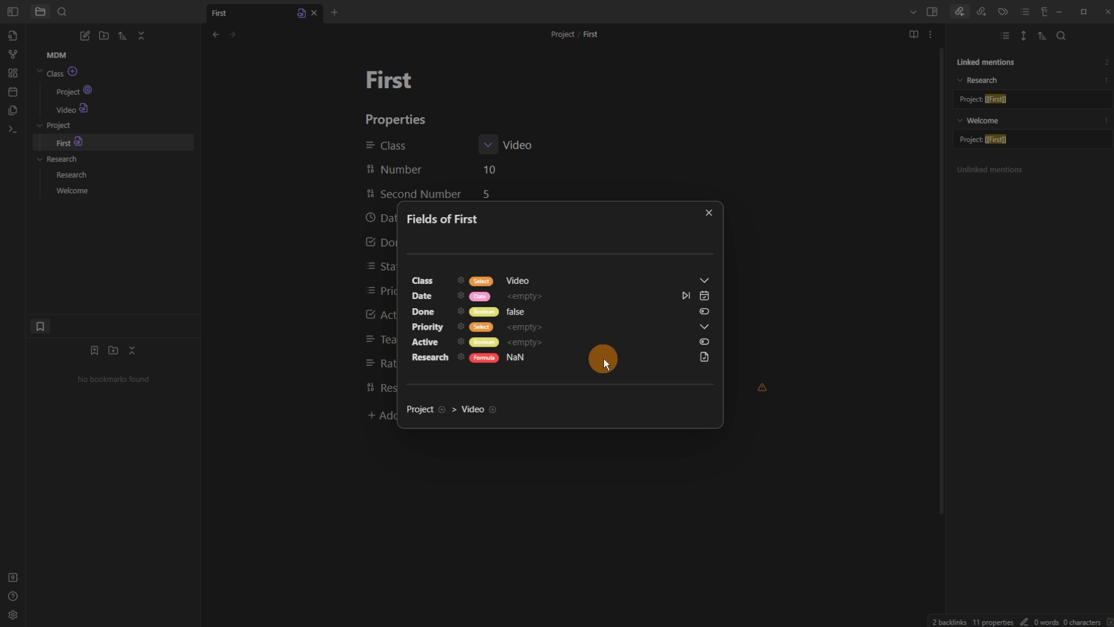
left_click(500, 186)
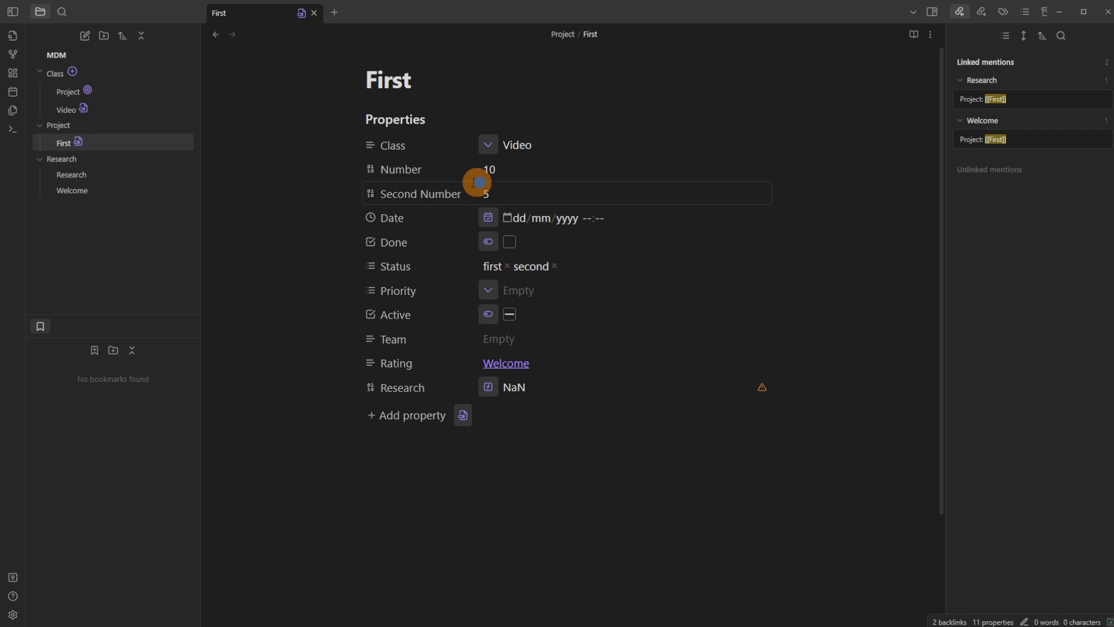
Rename First's Second Number property to SecondNumber, update the Research formula field, and close the fields of First
left_click(423, 193)
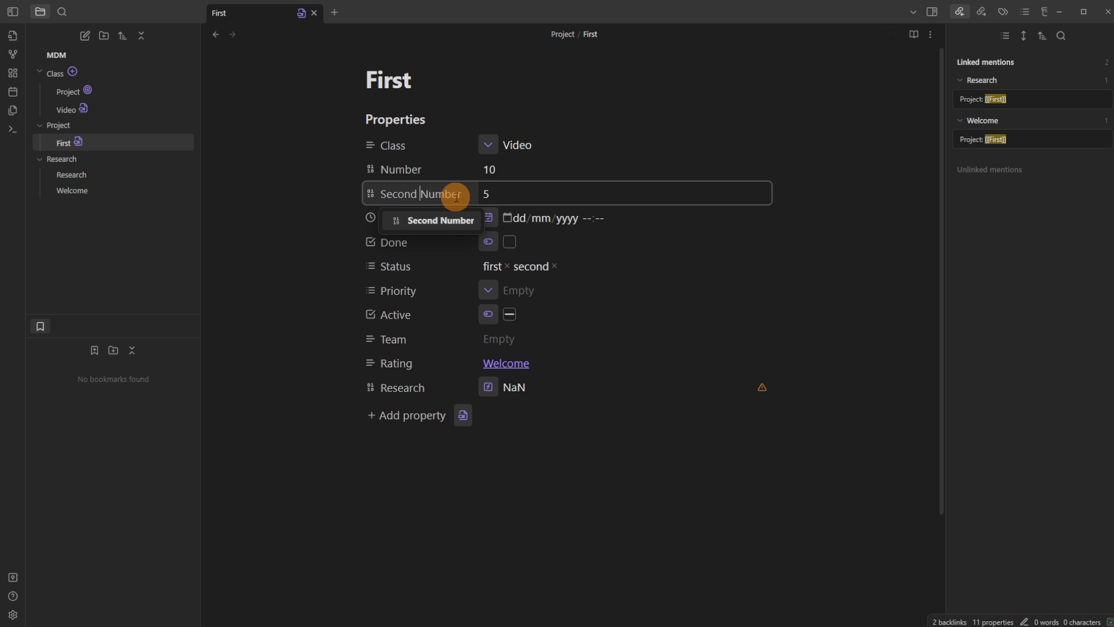
key("BackSpace")
left_click(445, 459)
left_click(301, 13)
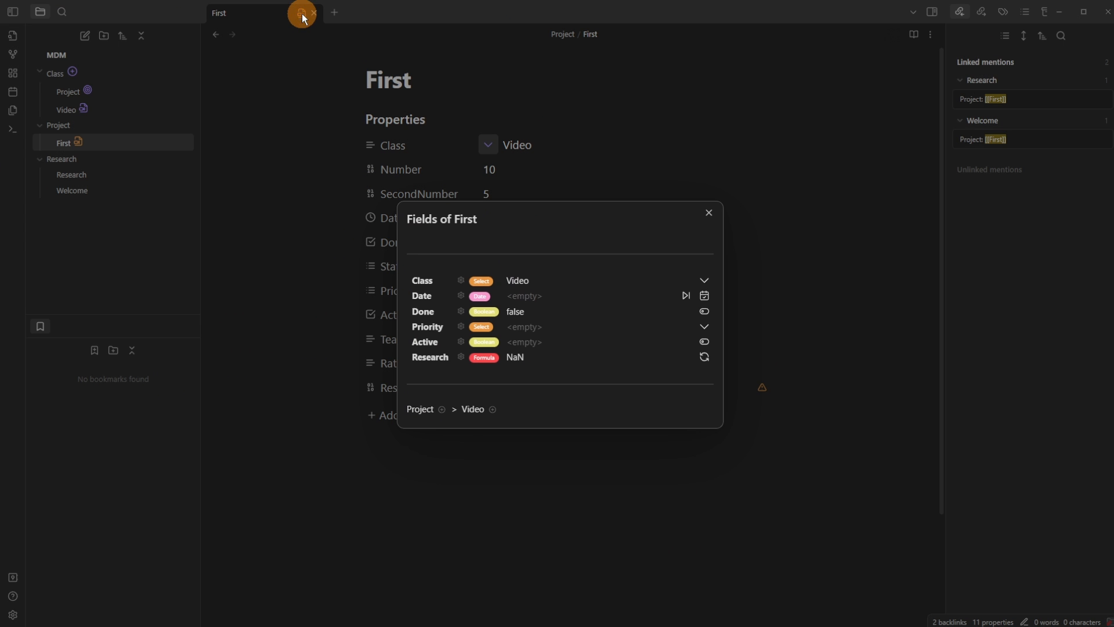
left_click(704, 356)
left_click(572, 184)
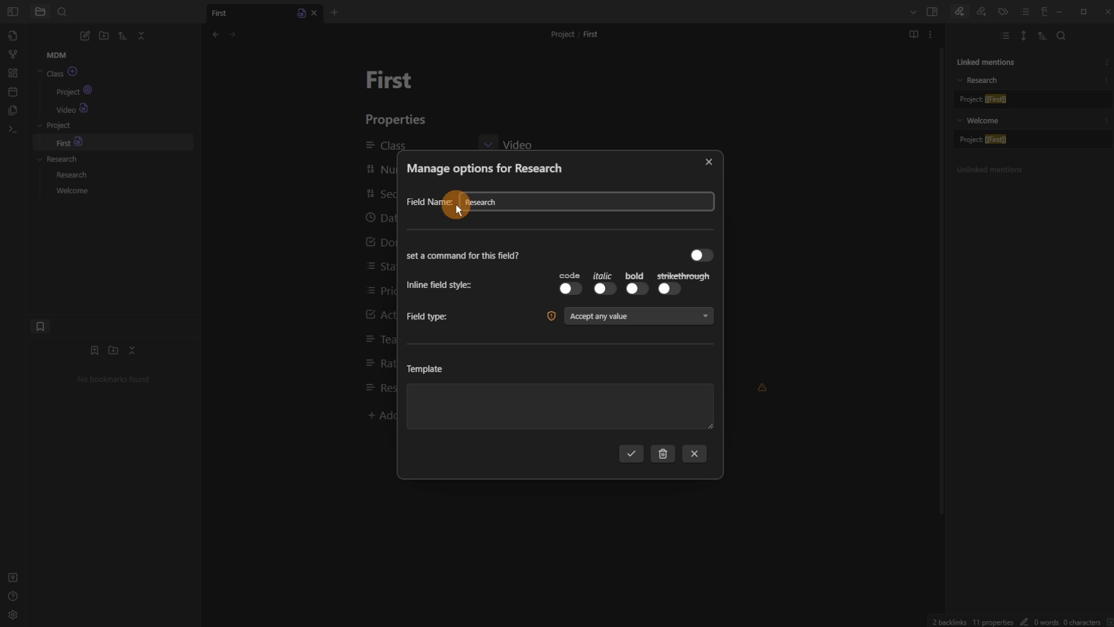
Try to save Research as an Updates with links in canvas field without a canvas path, discard the field, and close First's fields
left_click(630, 318)
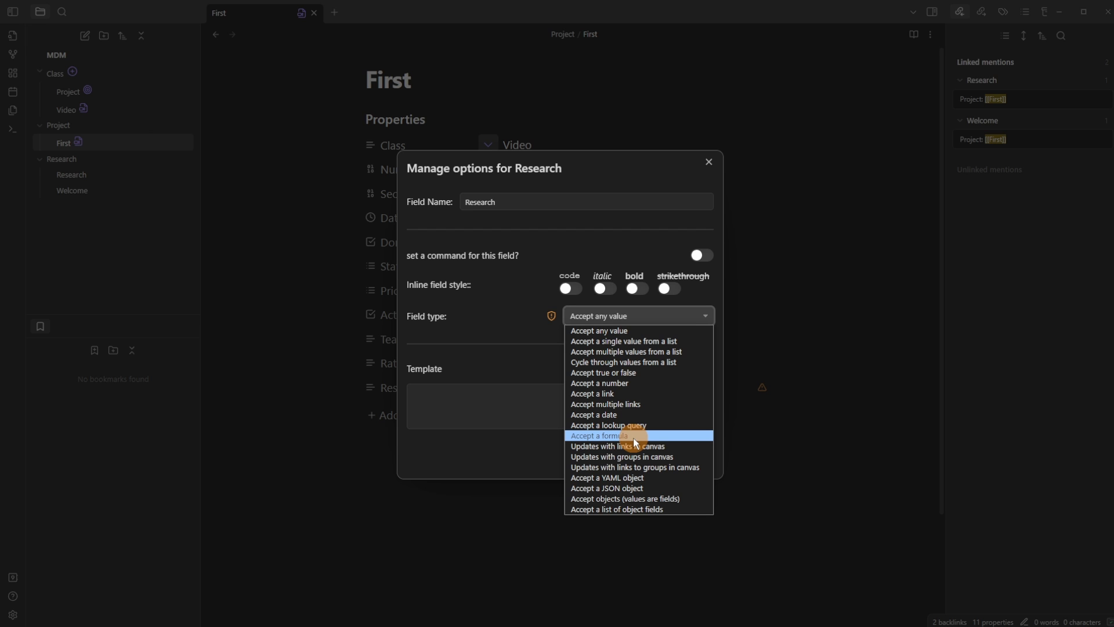
left_click(676, 447)
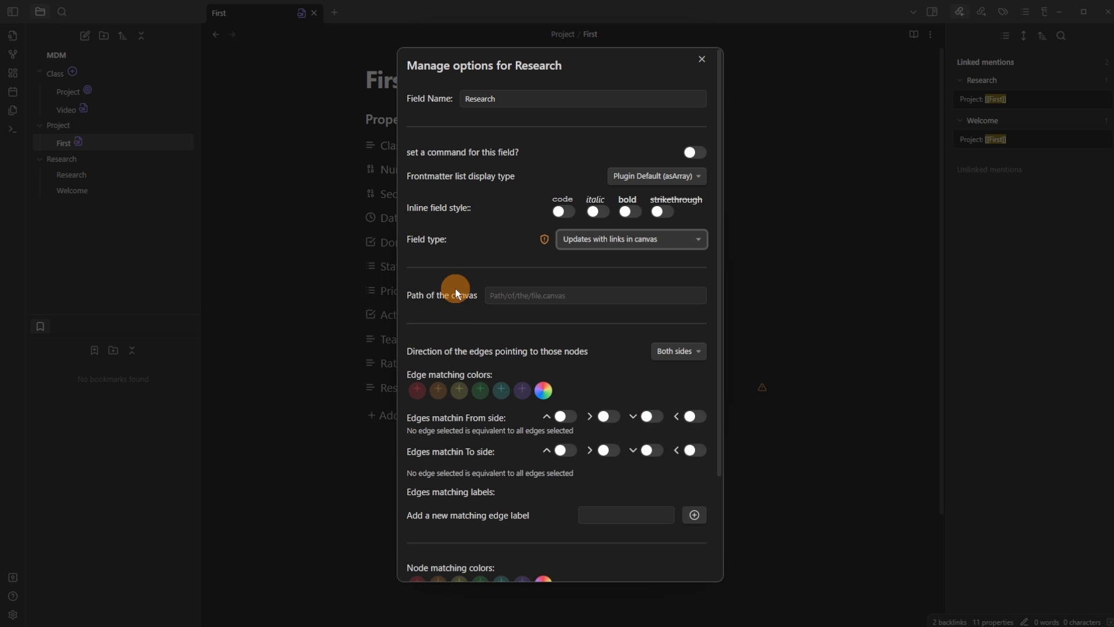
left_click(513, 298)
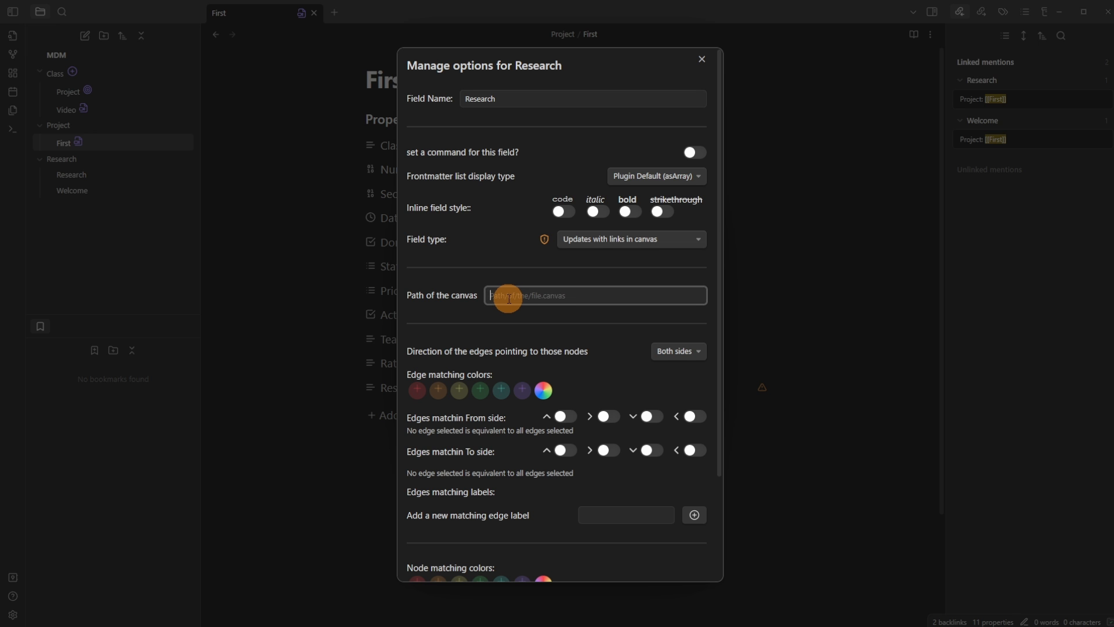
scroll(508, 299, "down", 3)
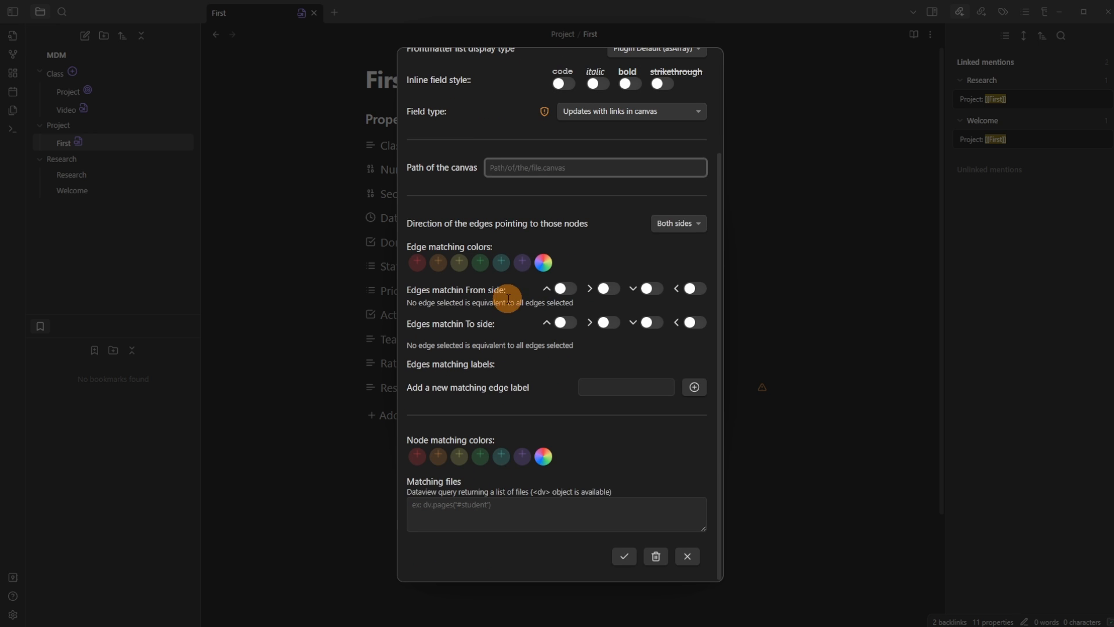
left_click(624, 578)
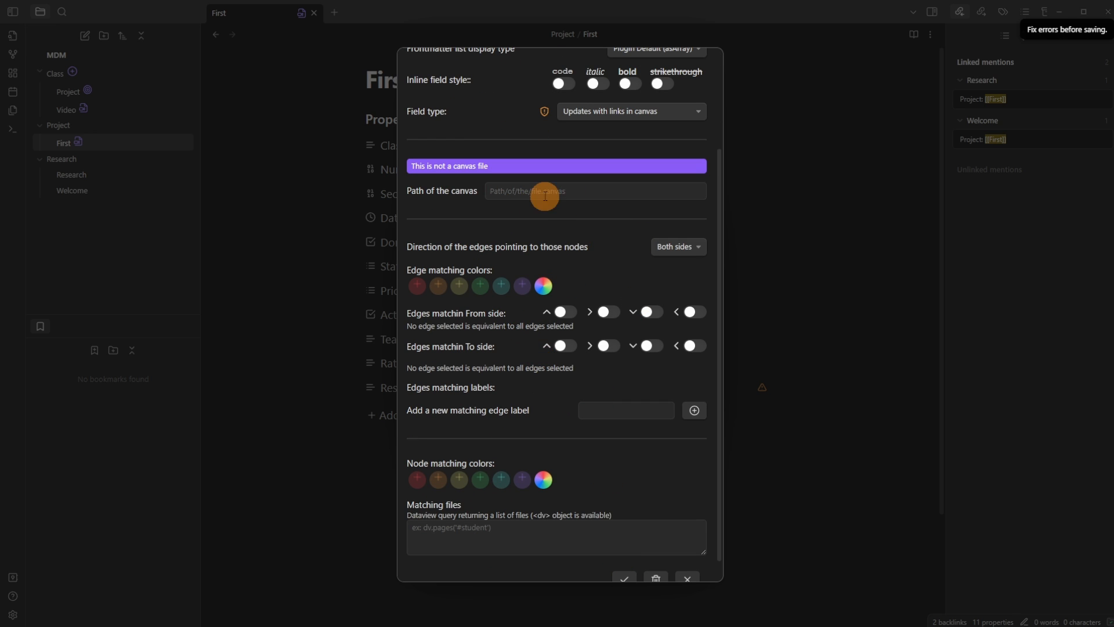
left_click(654, 577)
left_click(662, 331)
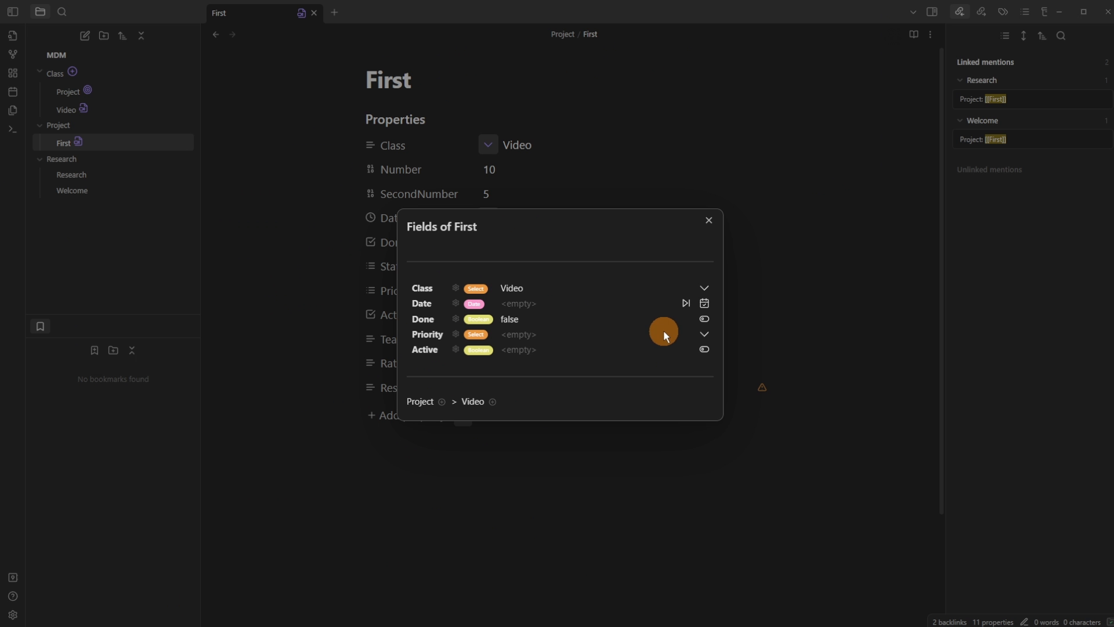
key("Escape")
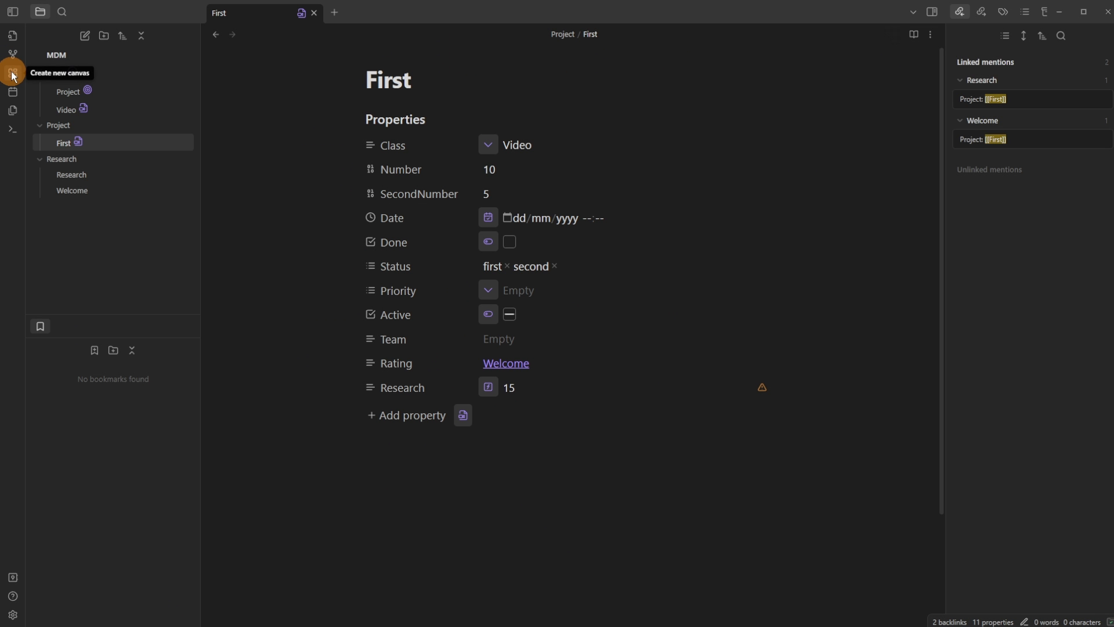
Create a canvas named Dashboard and add a Research field to the Video fileclass with the type Updates with links in canvas
left_click(13, 75)
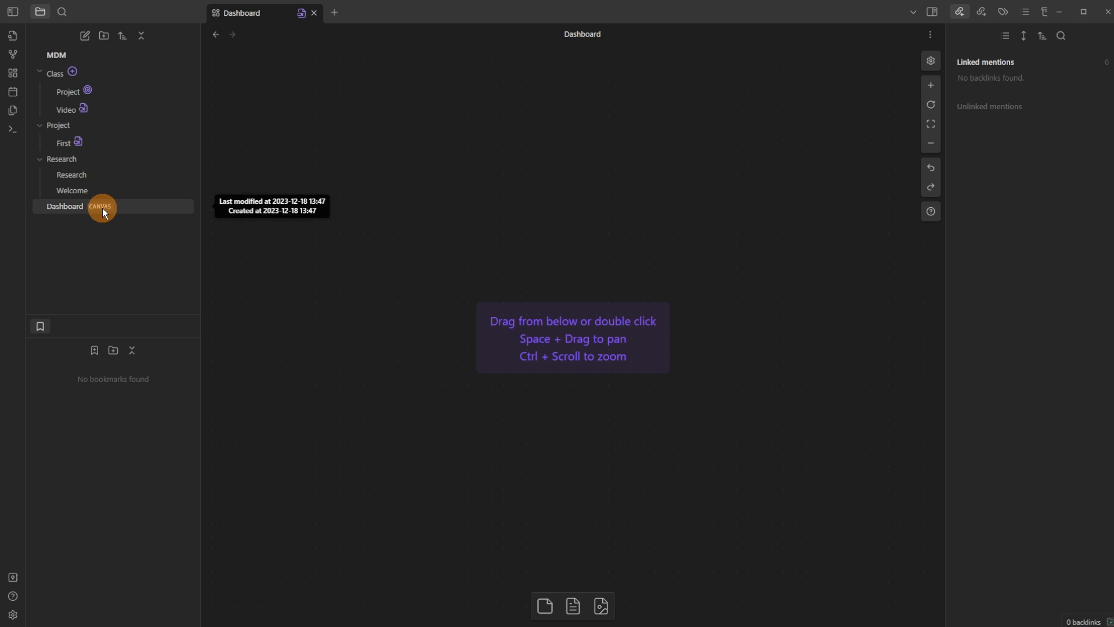
left_click(79, 142)
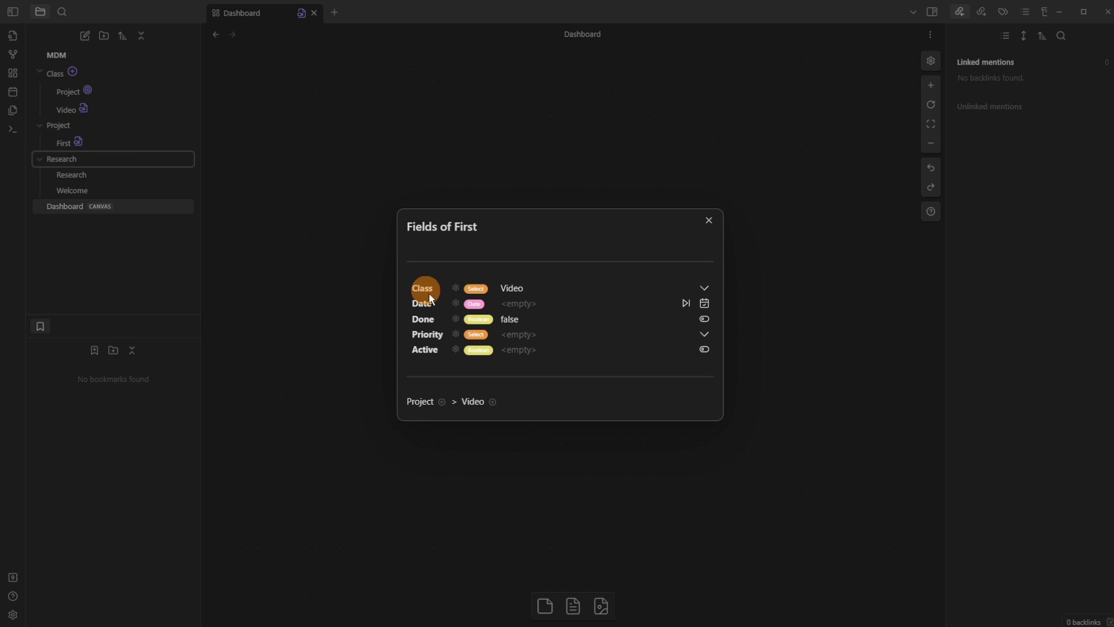
left_click(490, 400)
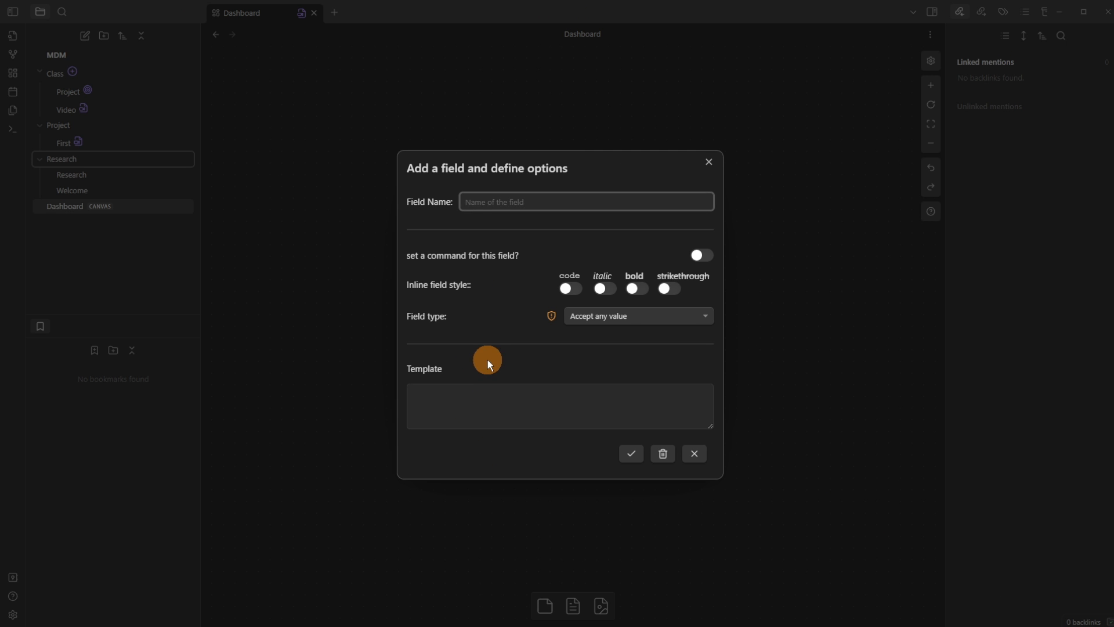
left_click(624, 317)
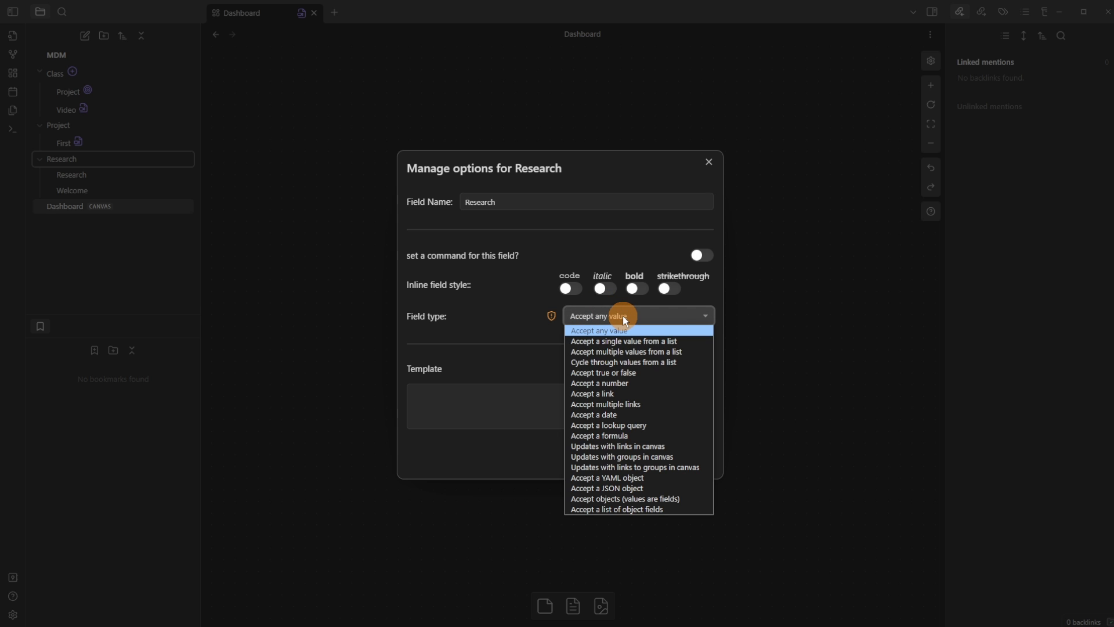
left_click(652, 446)
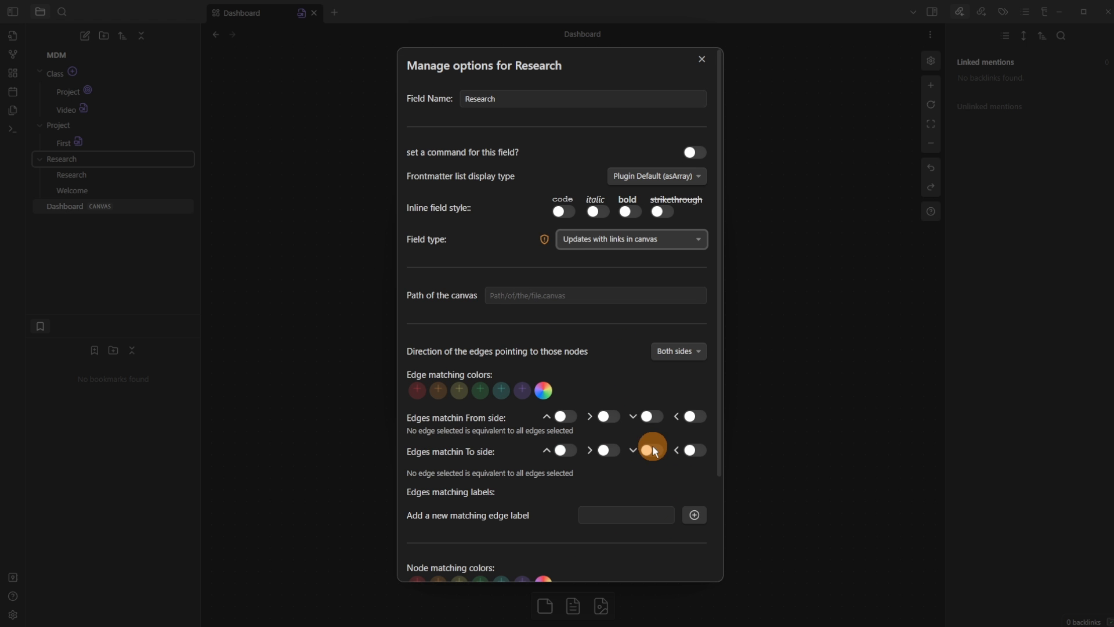
Set the Research field's canvas path to Dashboard.canvas, save the field, and close the fields of First
left_click(516, 301)
left_click(532, 318)
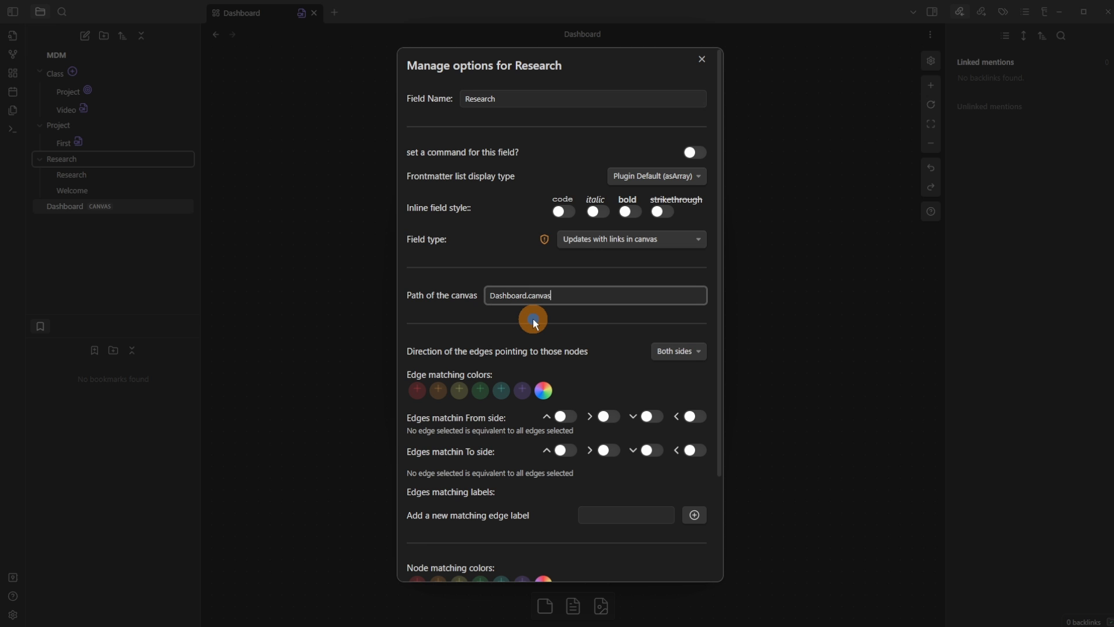
scroll(532, 318, "down", 3)
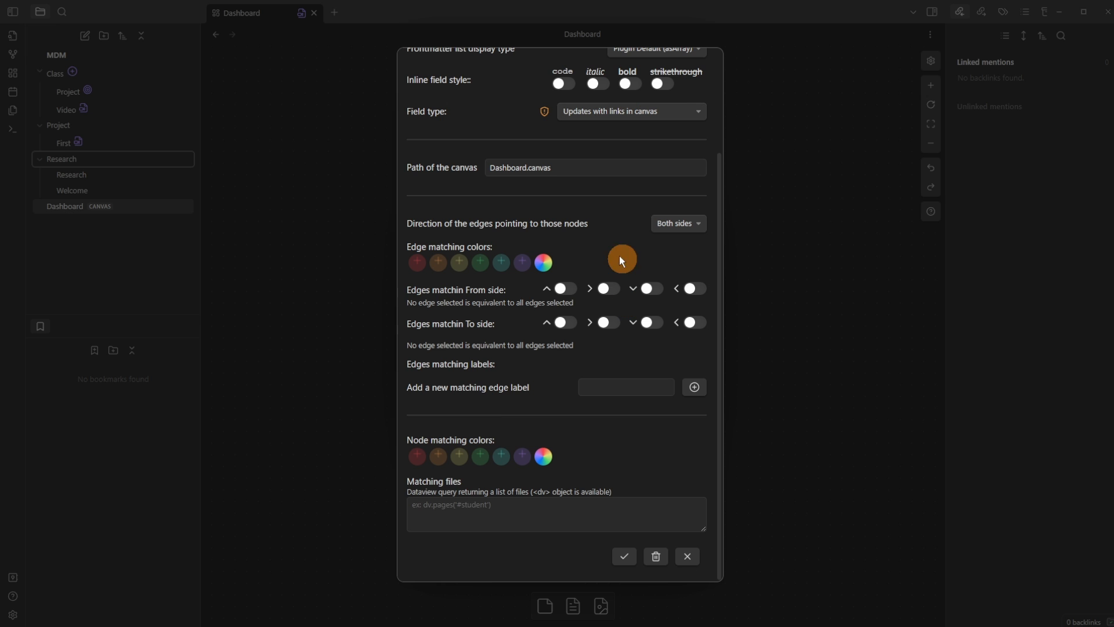
left_click(624, 556)
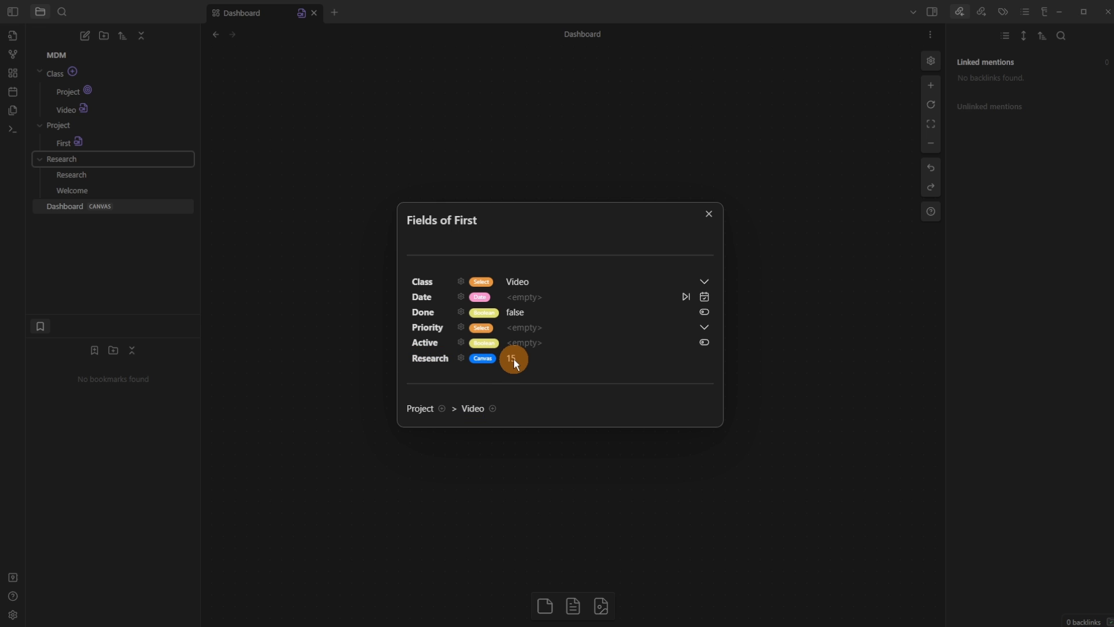
left_click(525, 152)
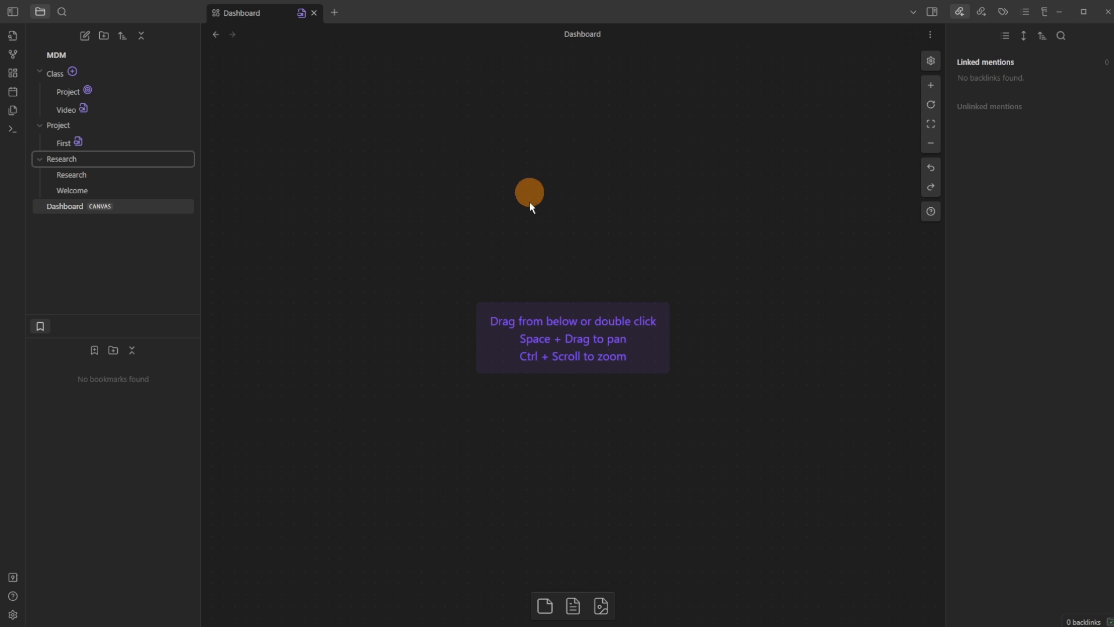
Place the Research note as a card on the Dashboard canvas and open that note in a split pane beside it
left_click_drag(89, 176, 528, 210)
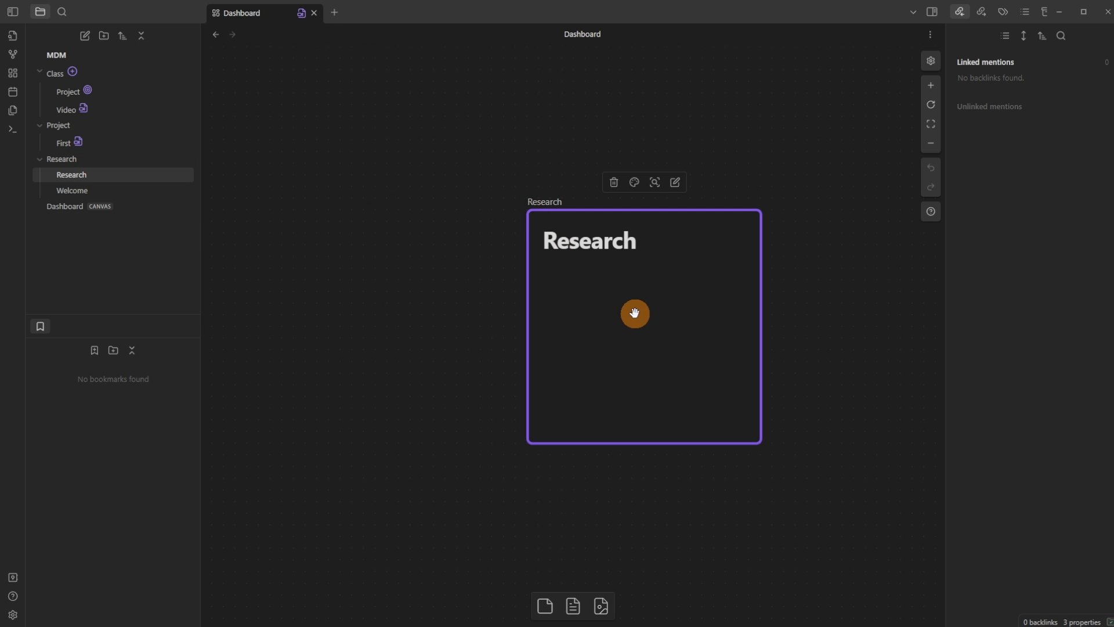
left_click_drag(634, 313, 446, 242)
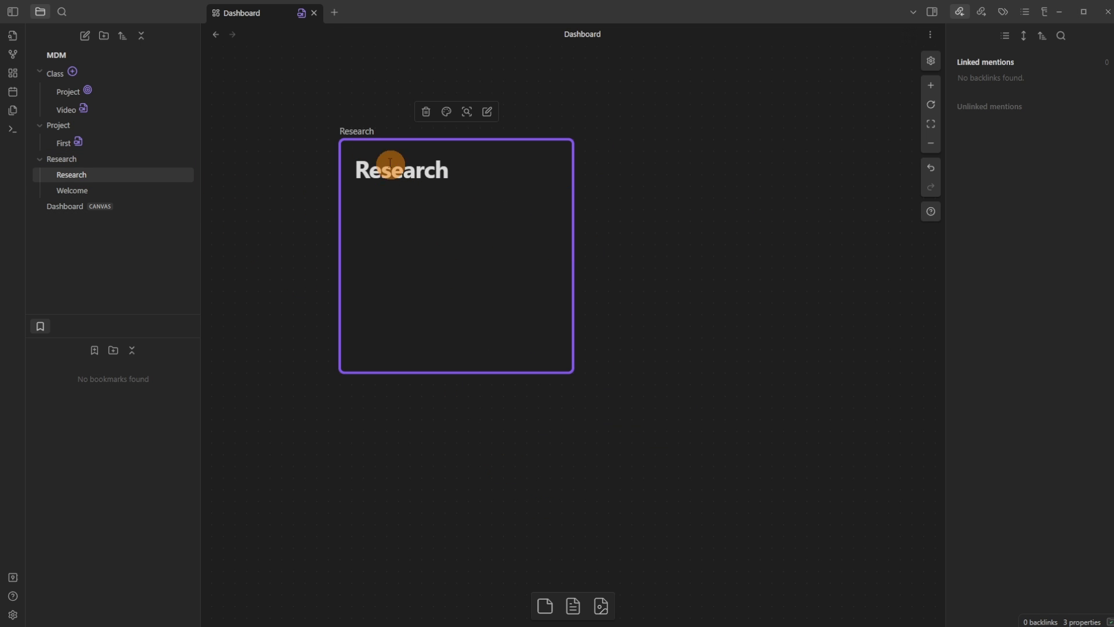
left_click(358, 130)
left_click(806, 336)
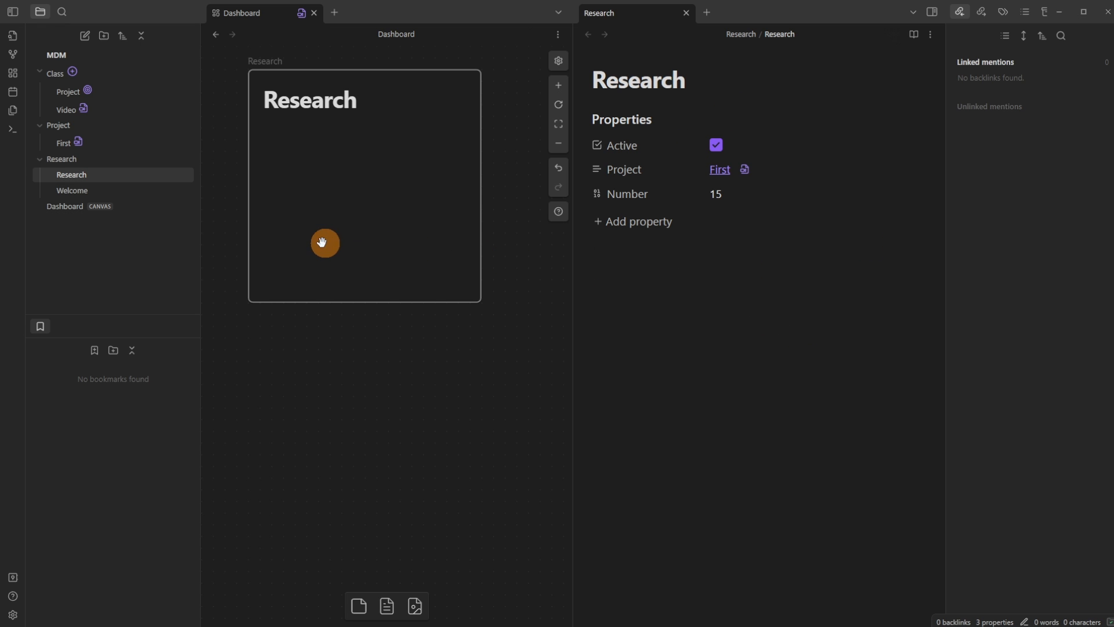
Place the First note as a card below the Research card and open it in a pane beneath the Research note
left_click_drag(65, 150, 409, 437)
left_click_drag(493, 492, 326, 386)
left_click(256, 329)
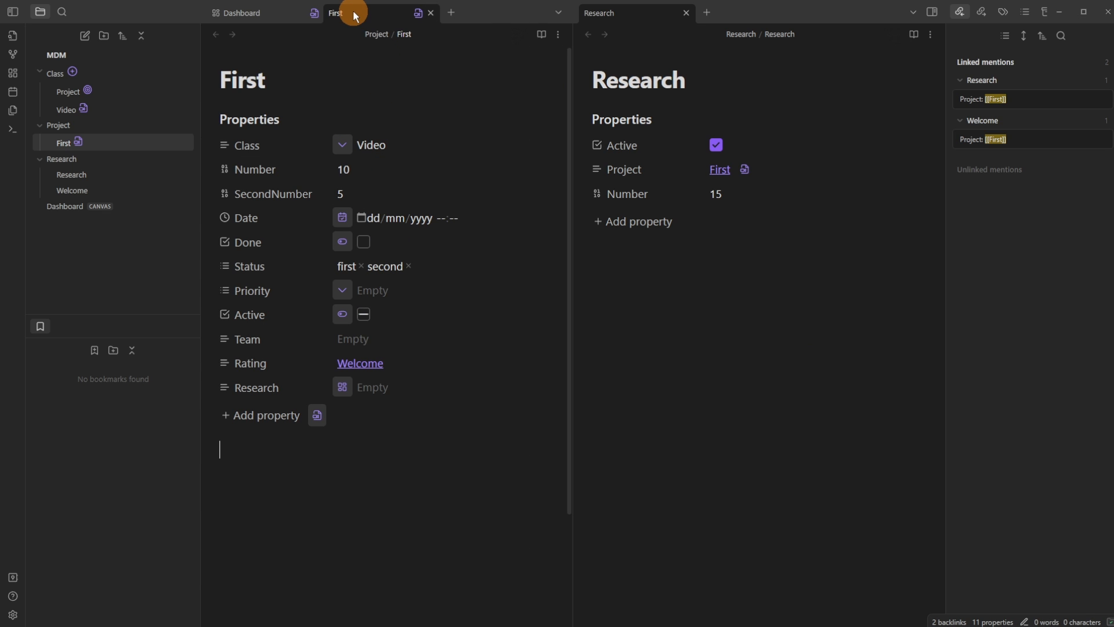
left_click_drag(352, 10, 773, 479)
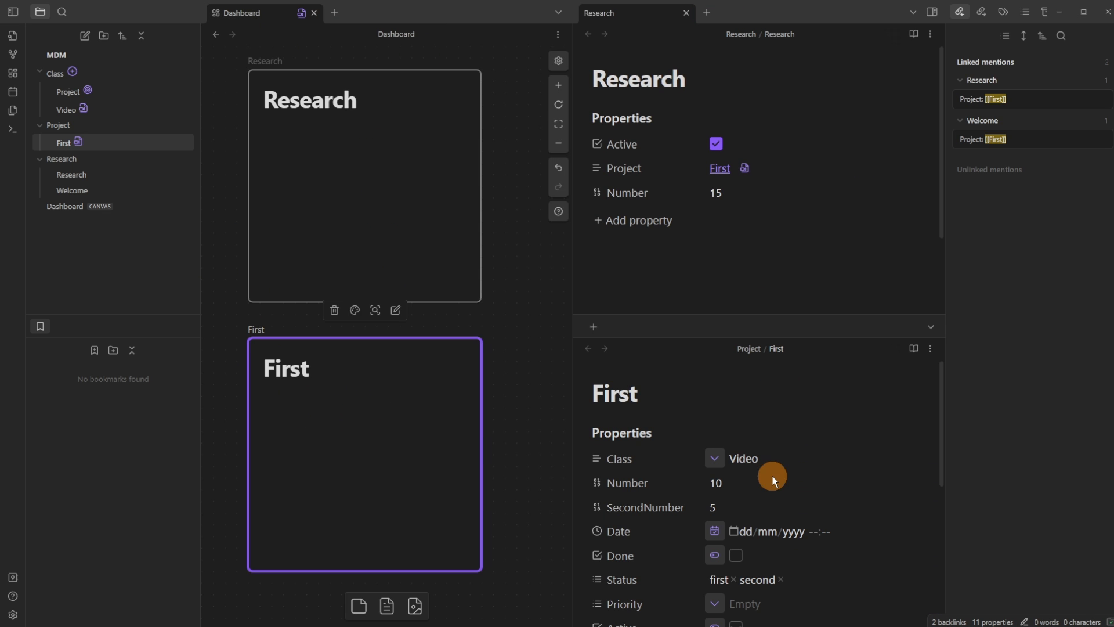
Examine the Research canvas field in First's properties and in its fields list, comparing it with the two cards on the canvas
left_click(386, 187)
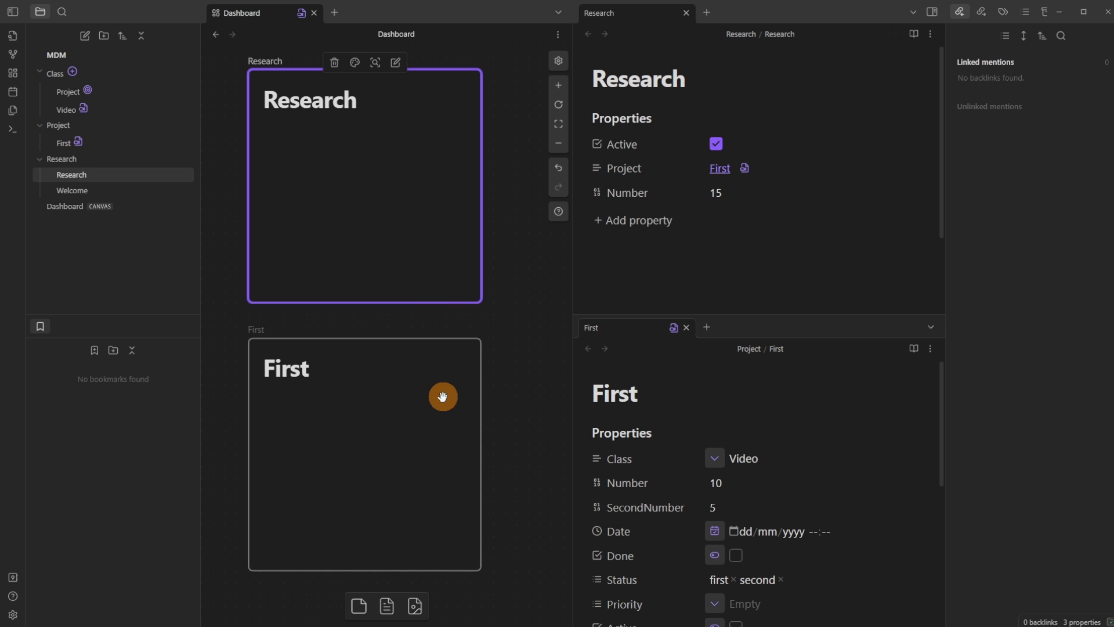
left_click(363, 461)
scroll(683, 494, "down", 3)
scroll(678, 502, "up", 3)
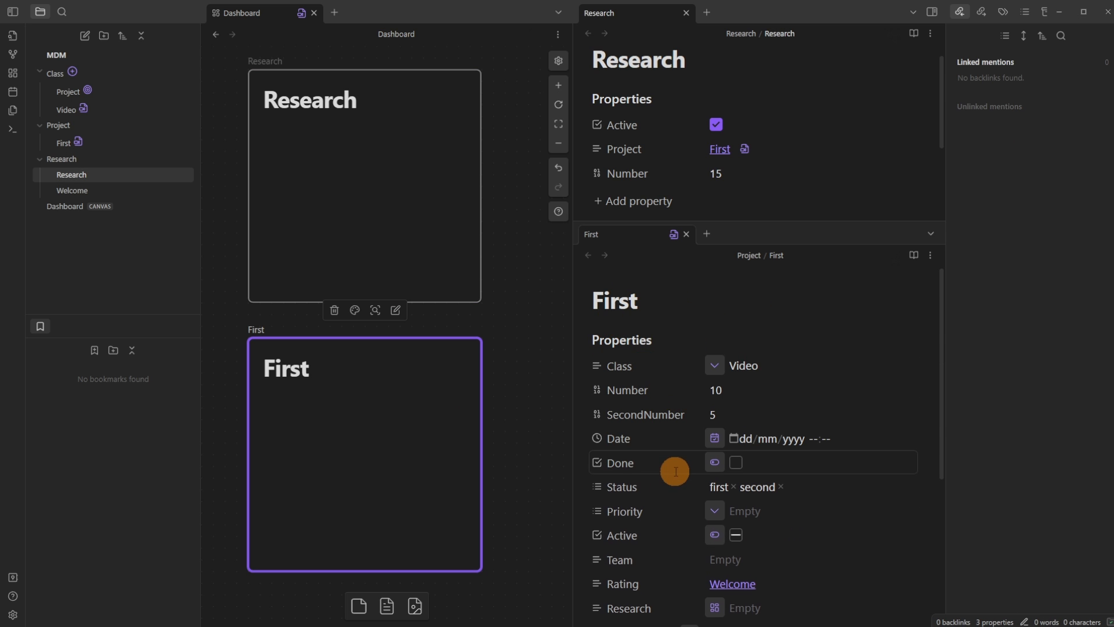
scroll(675, 471, "down", 2)
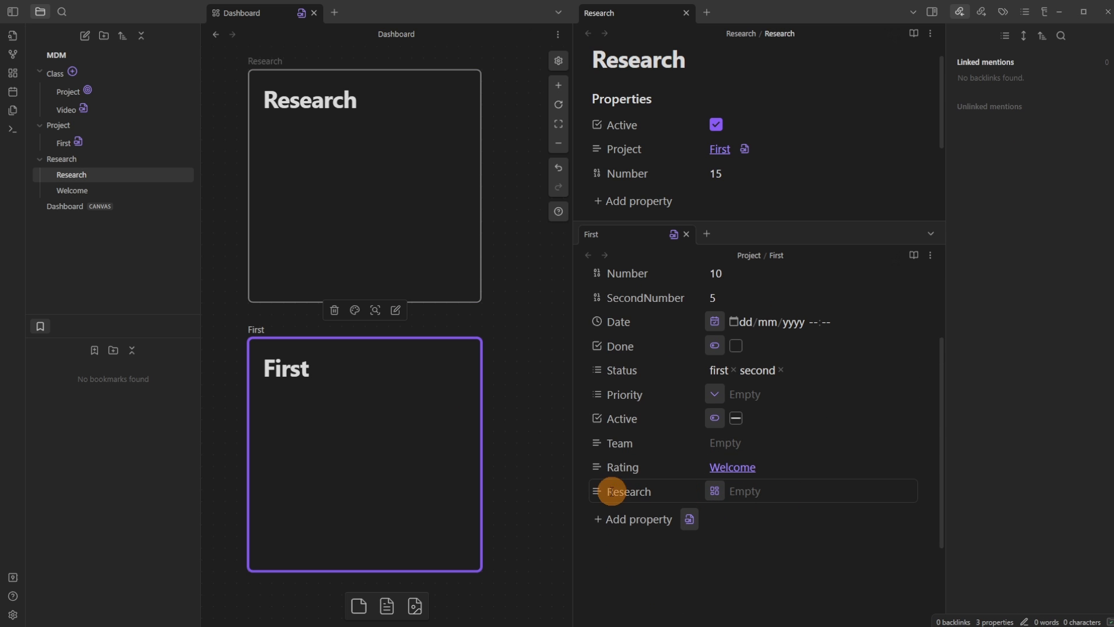
scroll(778, 493, "up", 1)
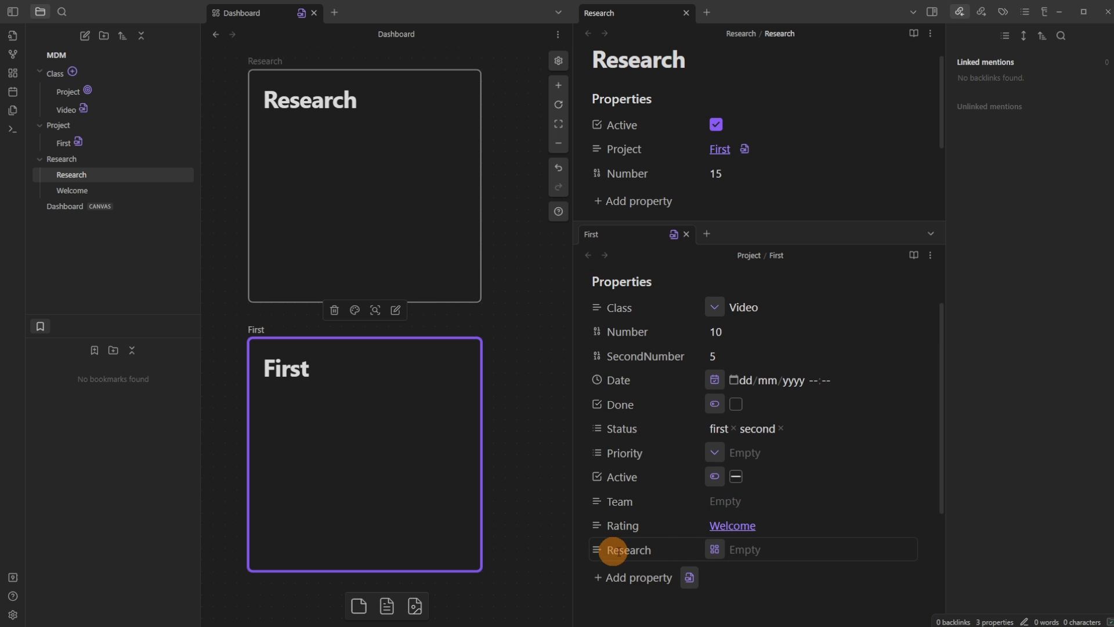
left_click(673, 234)
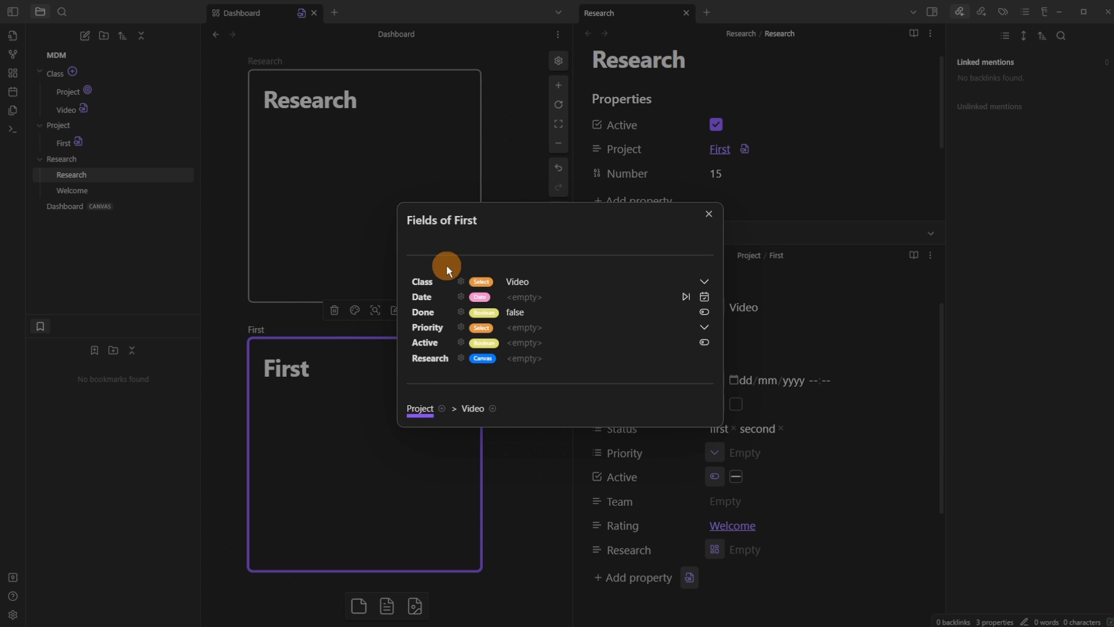
left_click(232, 319)
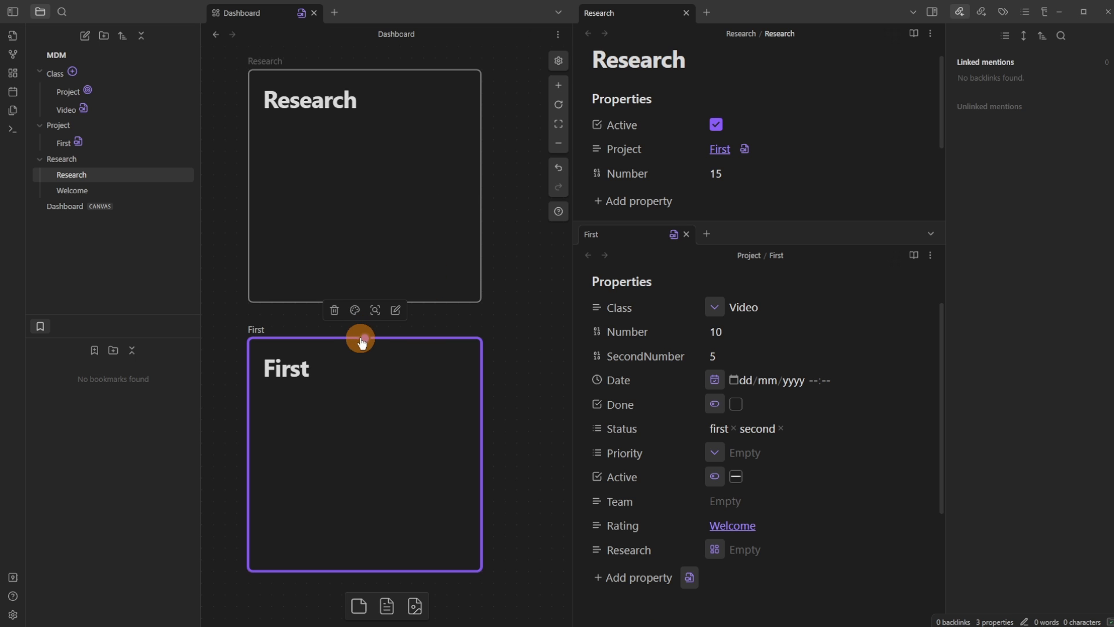
Connect the First card to the Research card on the Dashboard canvas with an arrow pointing to Research
left_click_drag(366, 341, 371, 200)
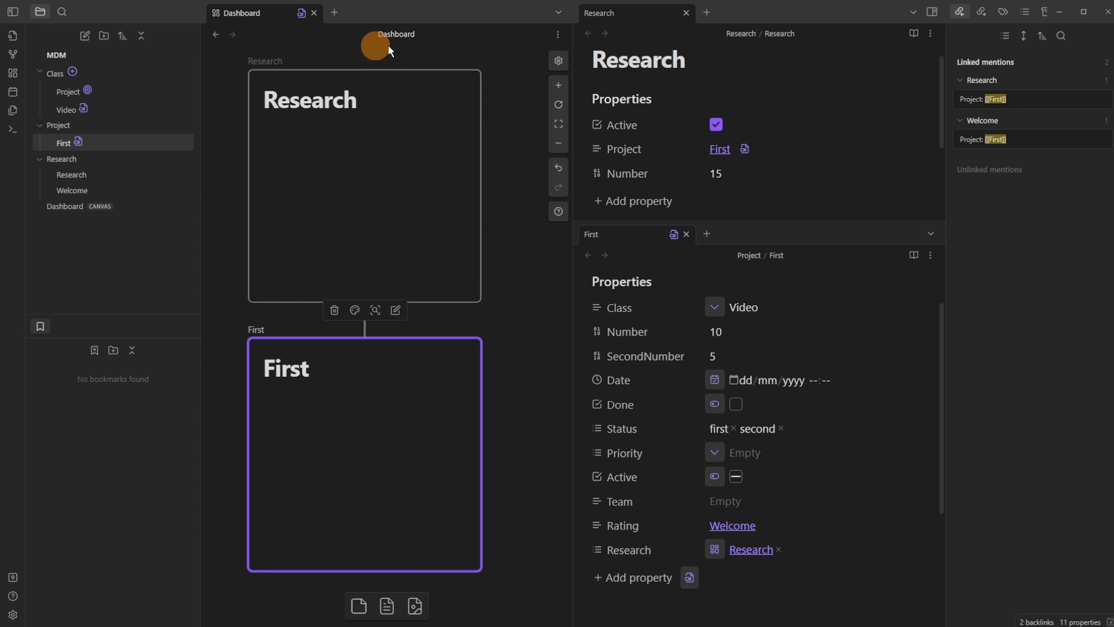
double_click(385, 419)
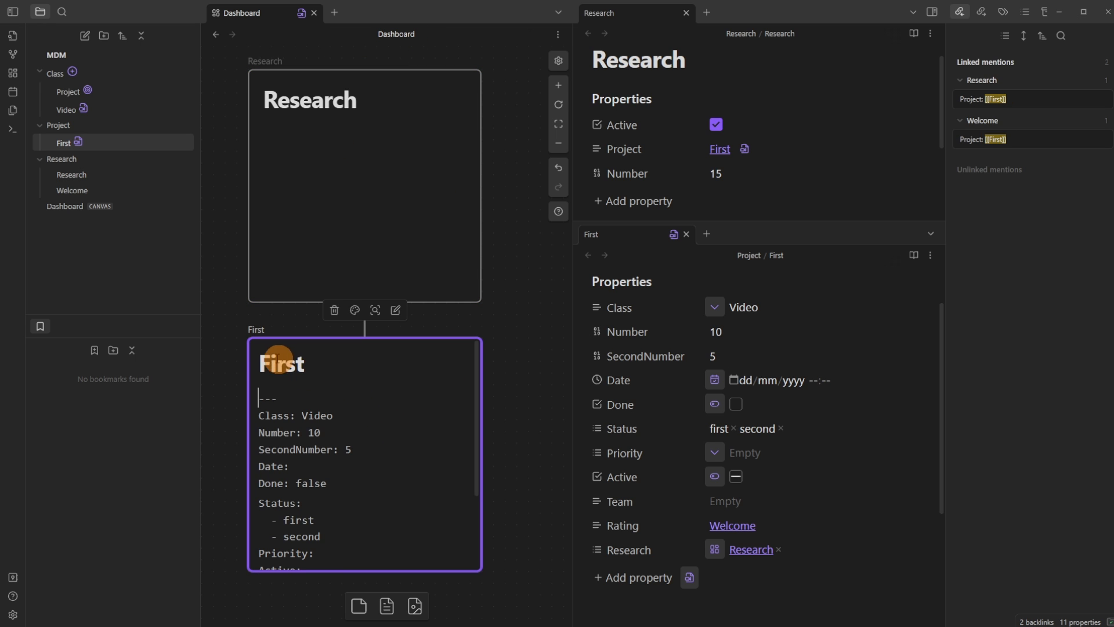
left_click(219, 365)
left_click(329, 399)
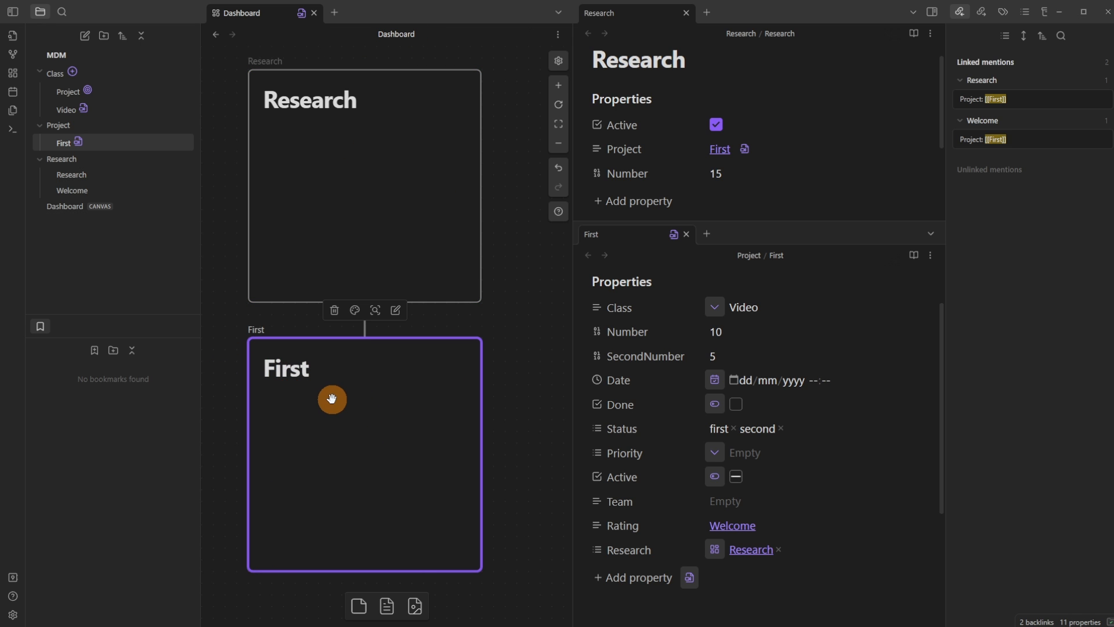
left_click(408, 330)
left_click(368, 371)
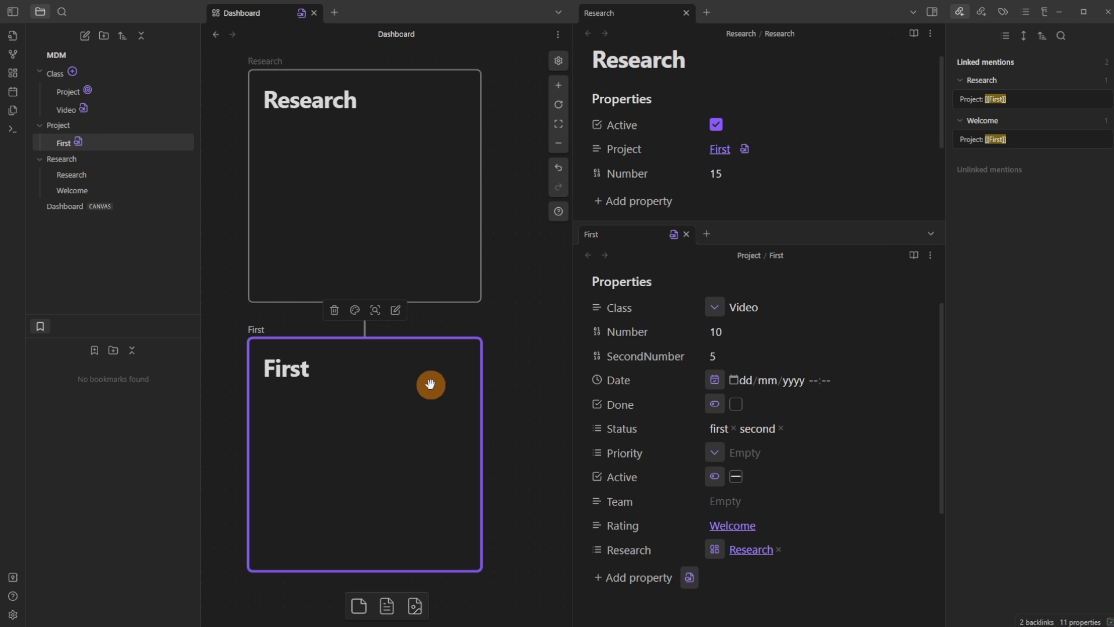
Rename the Research note to Learning Science and check the linked cards and First's Research property
left_click(423, 188)
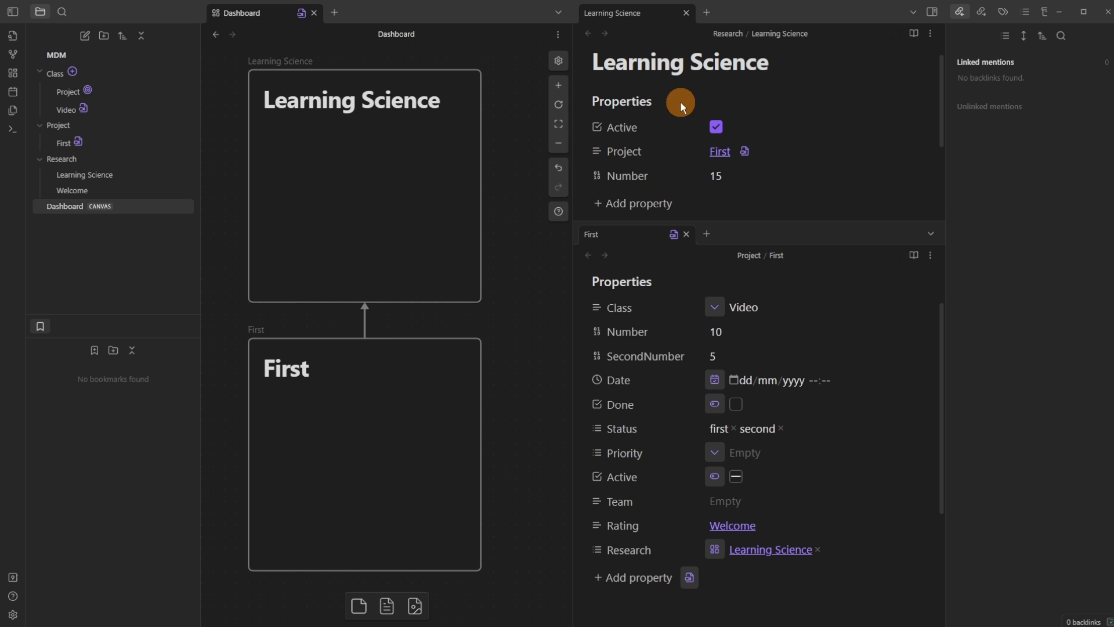
left_click(609, 62)
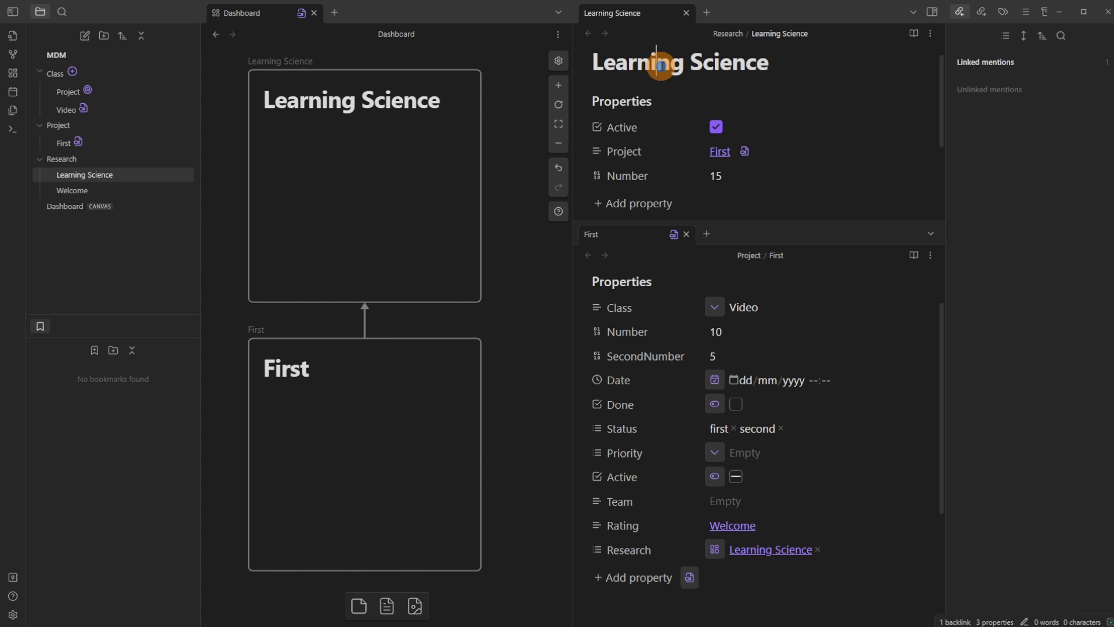
left_click(515, 217)
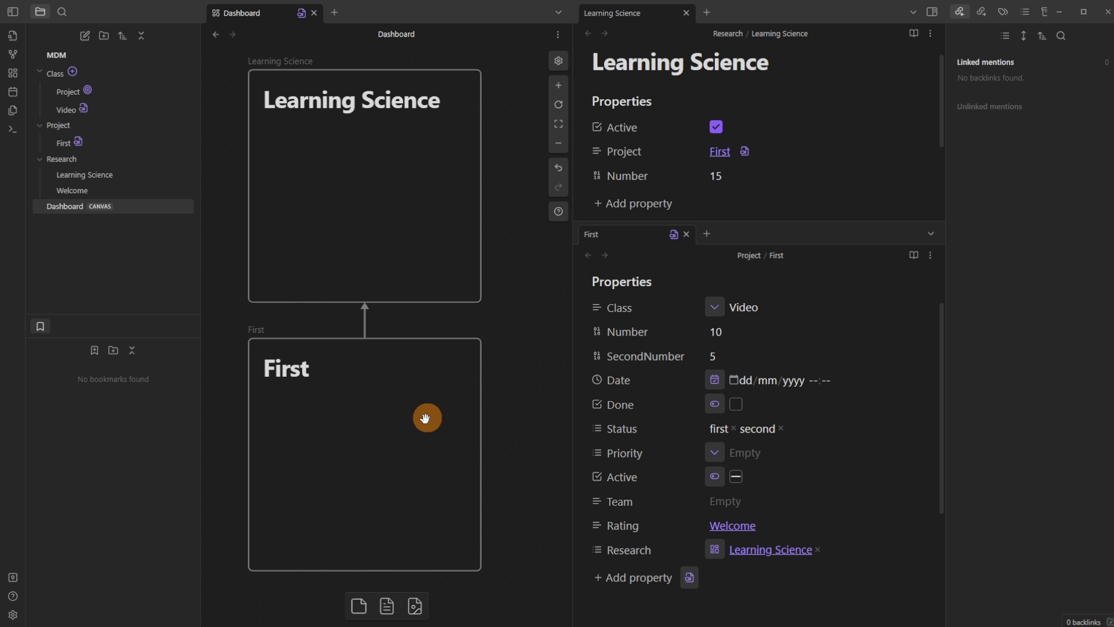
left_click(370, 377)
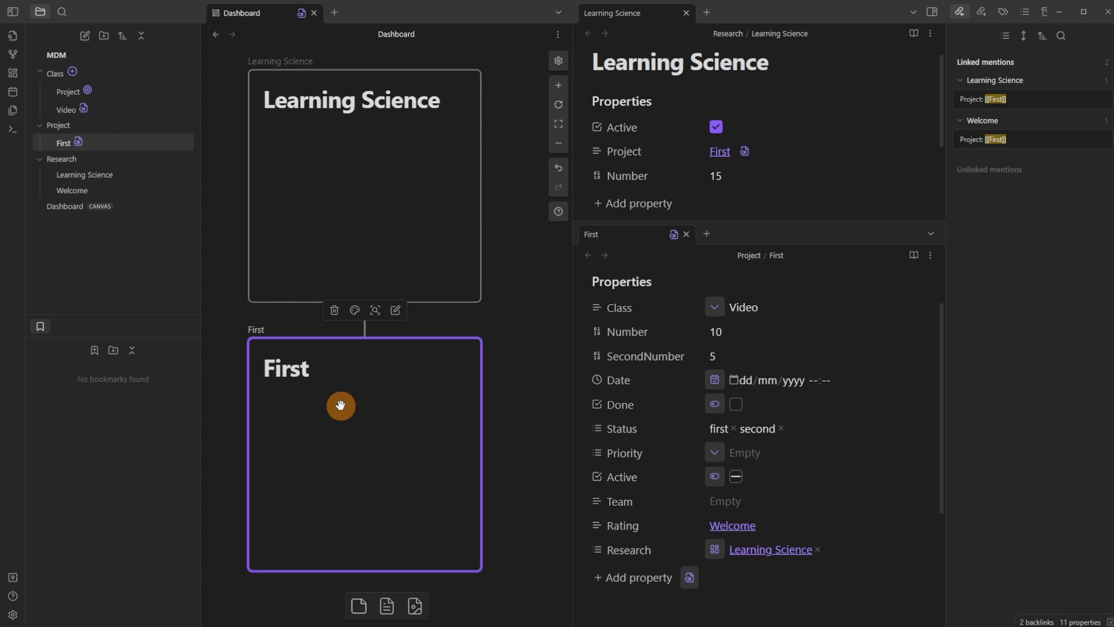
left_click(351, 174)
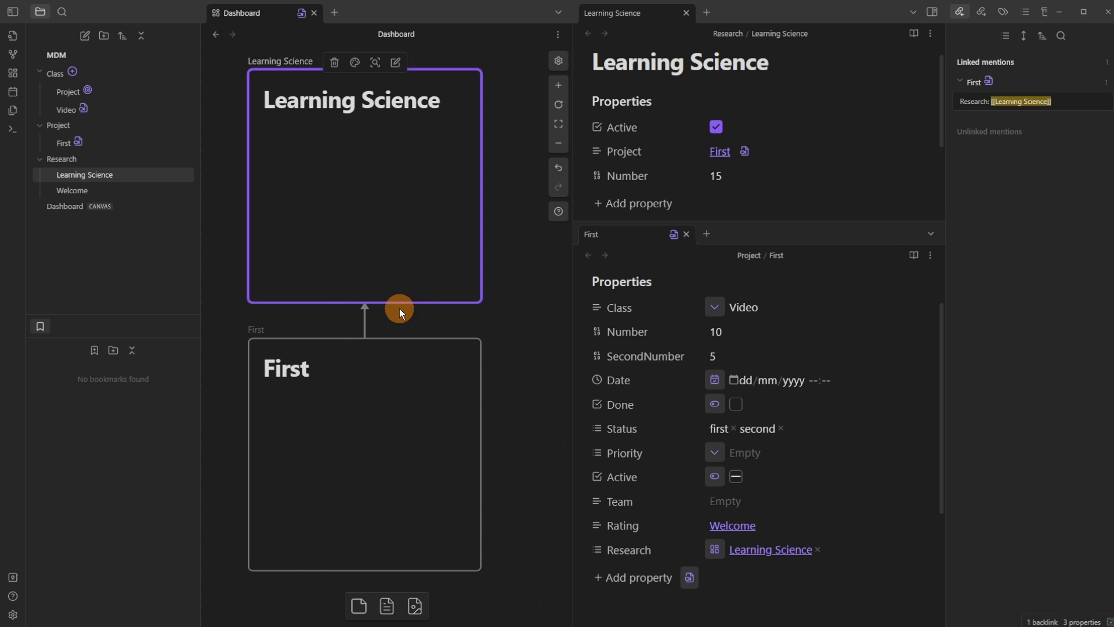
Limit the Research field to red edges, save it, and color the arrow from First to Learning Science red
left_click(622, 552)
left_click(460, 356)
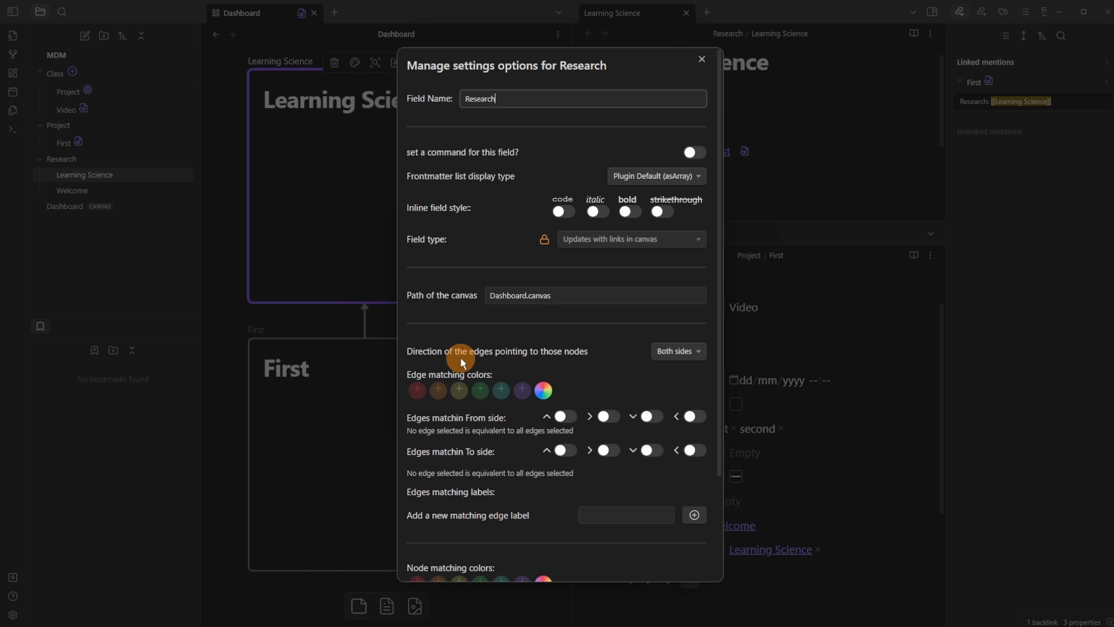
scroll(493, 349, "down", 3)
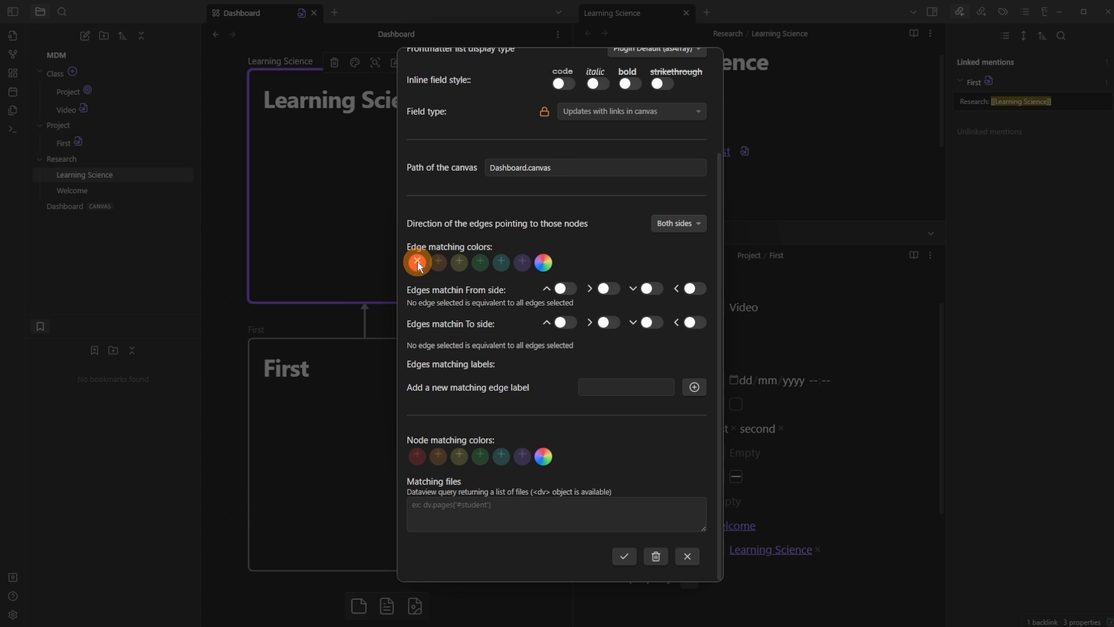
left_click(623, 555)
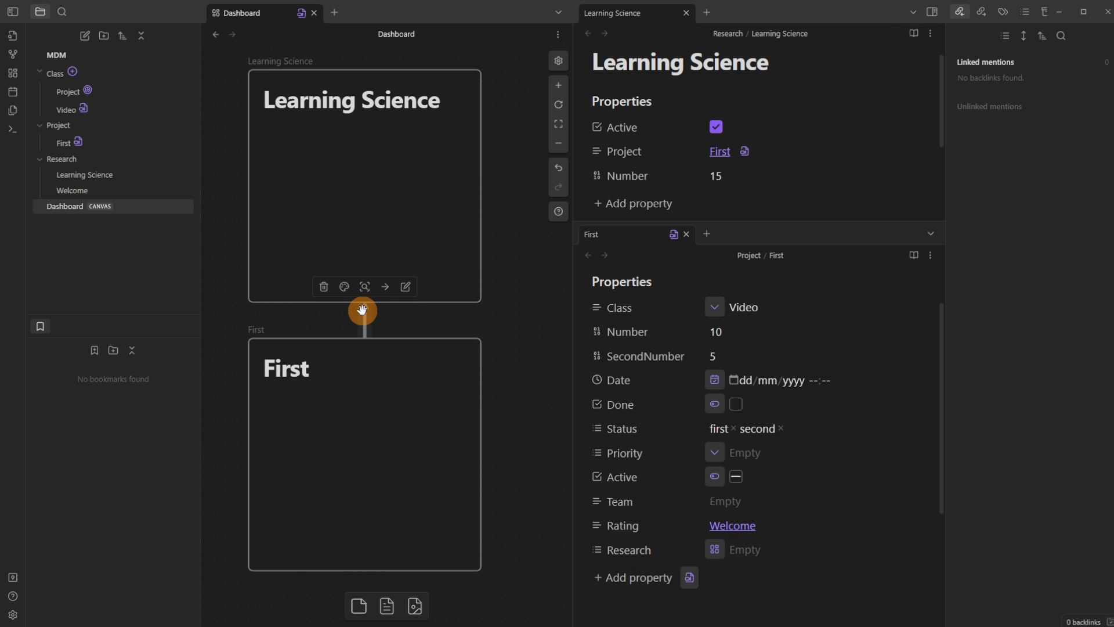
left_click(349, 290)
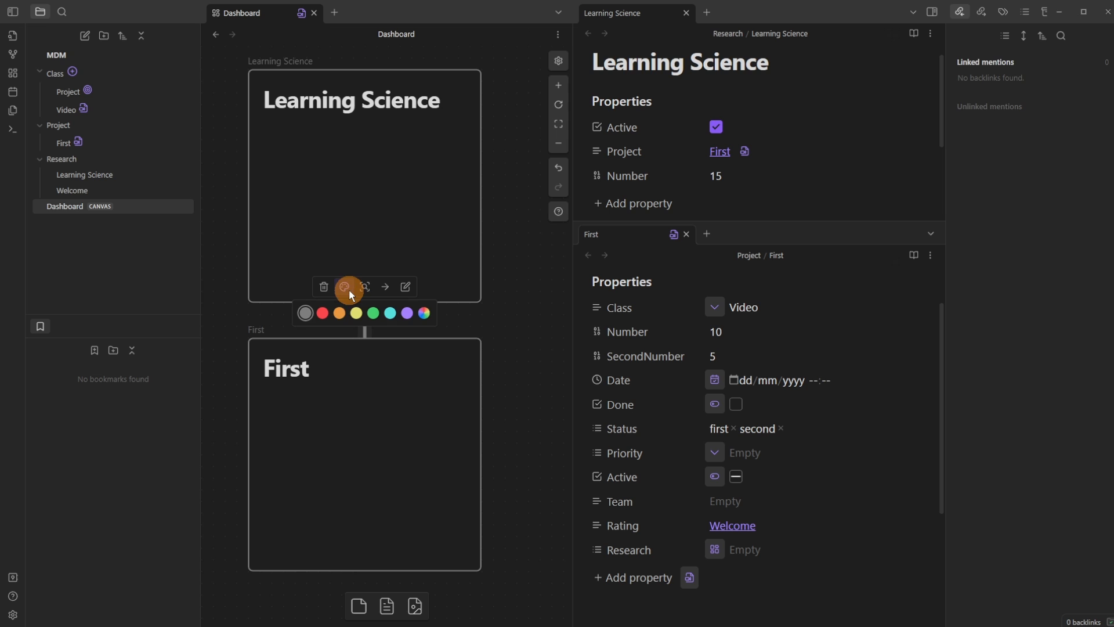
left_click(323, 314)
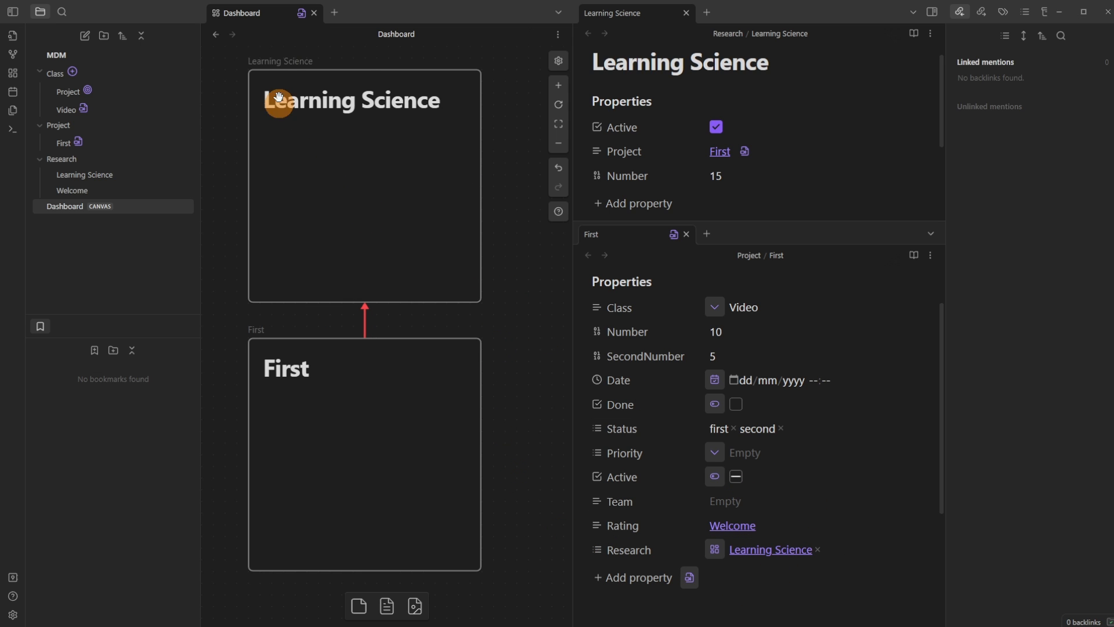
Limit the Research field to edges from the top side to the right side, save, and reattach First's arrow to Learning Science's right side
left_click(300, 11)
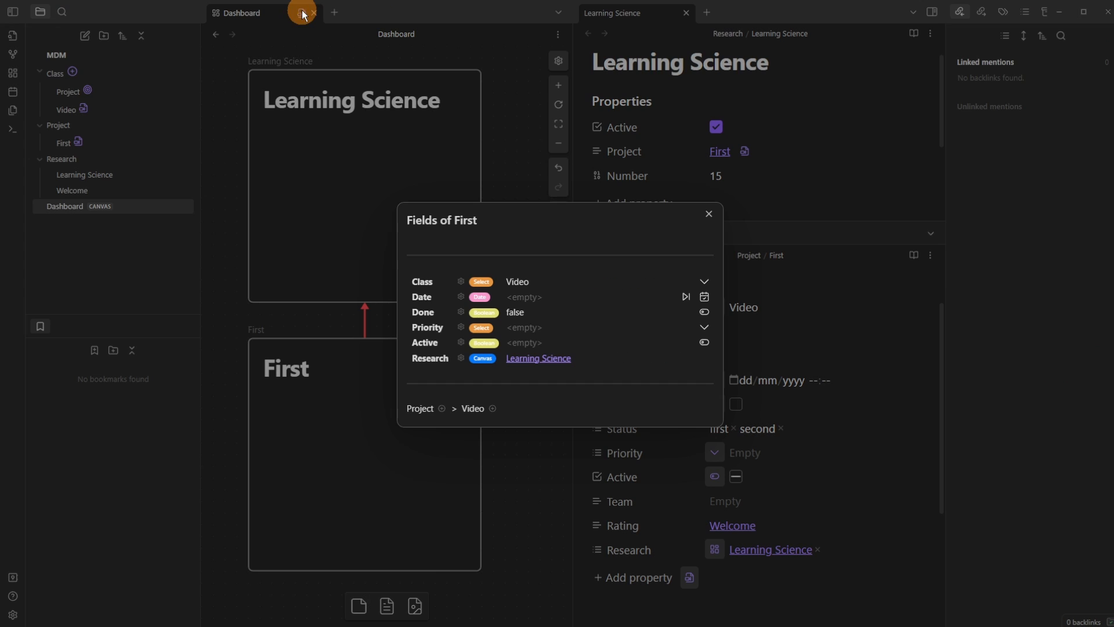
left_click(461, 358)
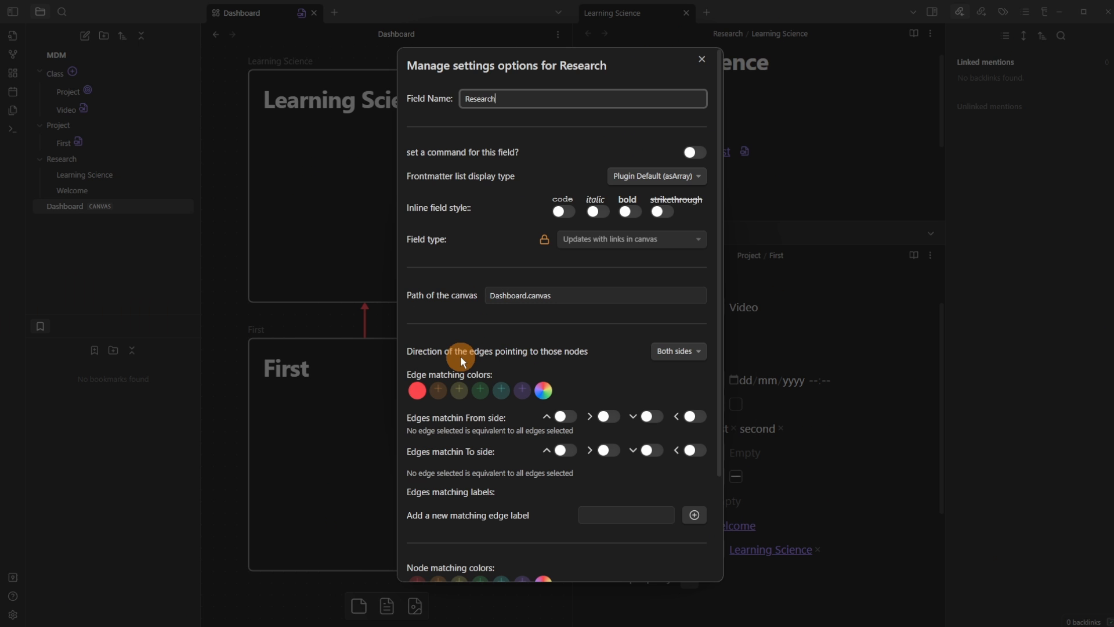
left_click(417, 389)
scroll(418, 390, "down", 2)
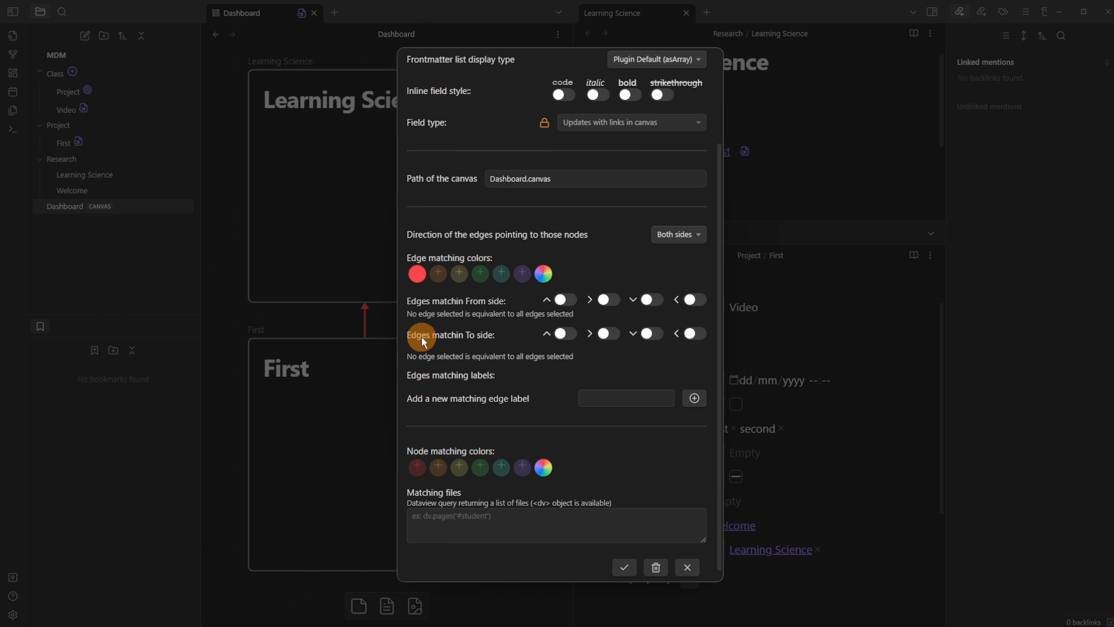
left_click(562, 300)
left_click(607, 333)
left_click(624, 566)
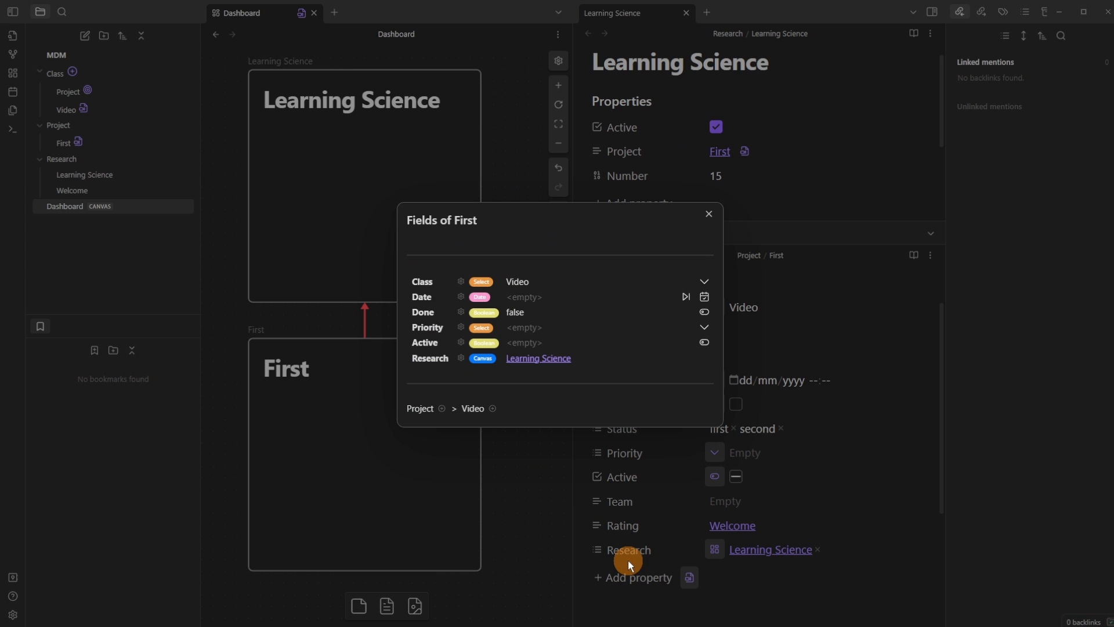
left_click(336, 318)
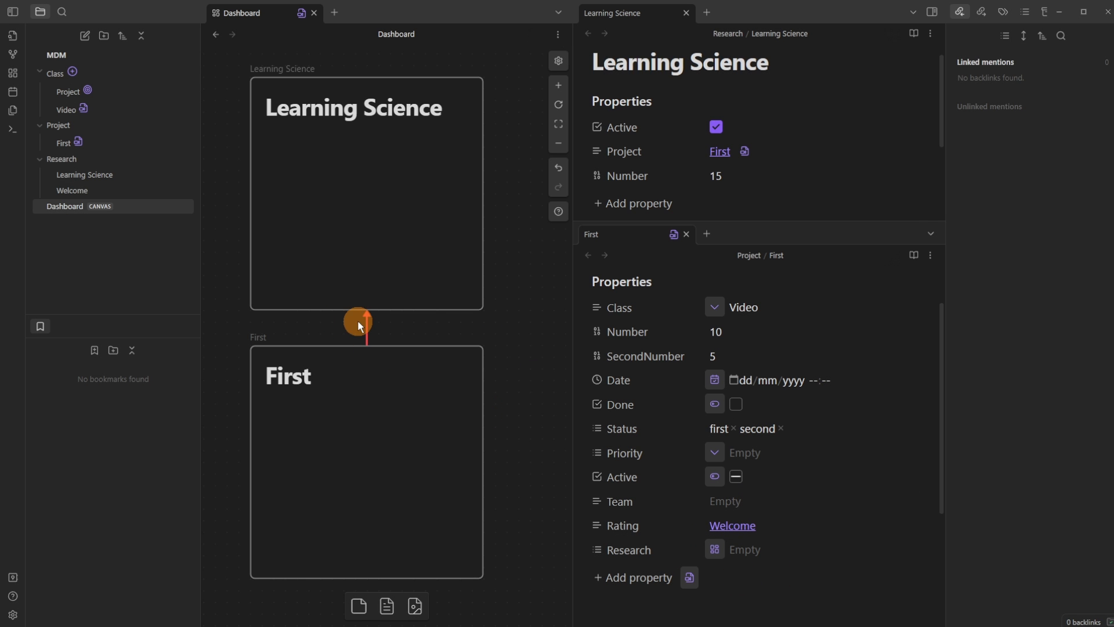
left_click_drag(364, 335, 477, 186)
Try adding Link as a matching edge label for the Research field, and leave its settings without saving
left_click(301, 14)
left_click(463, 357)
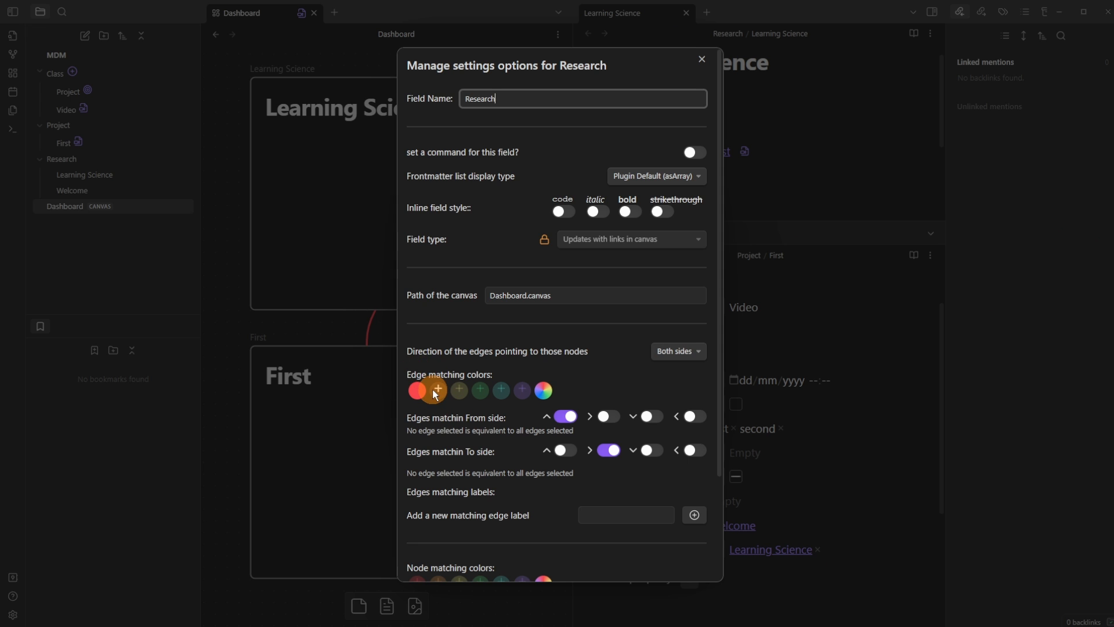
scroll(433, 389, "down", 3)
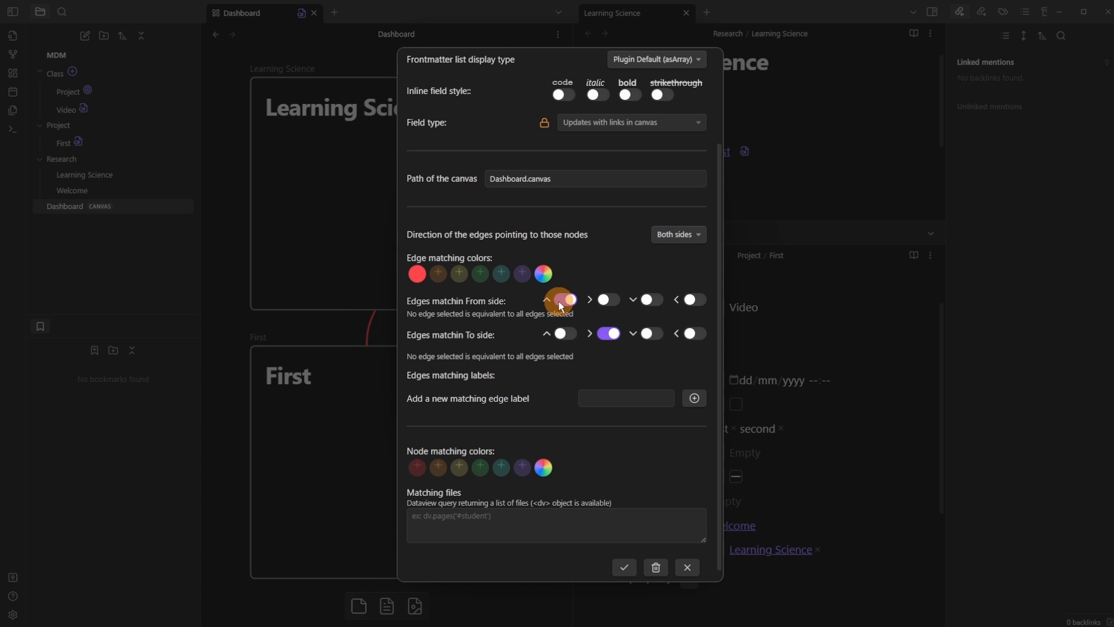
left_click(618, 334)
left_click(622, 395)
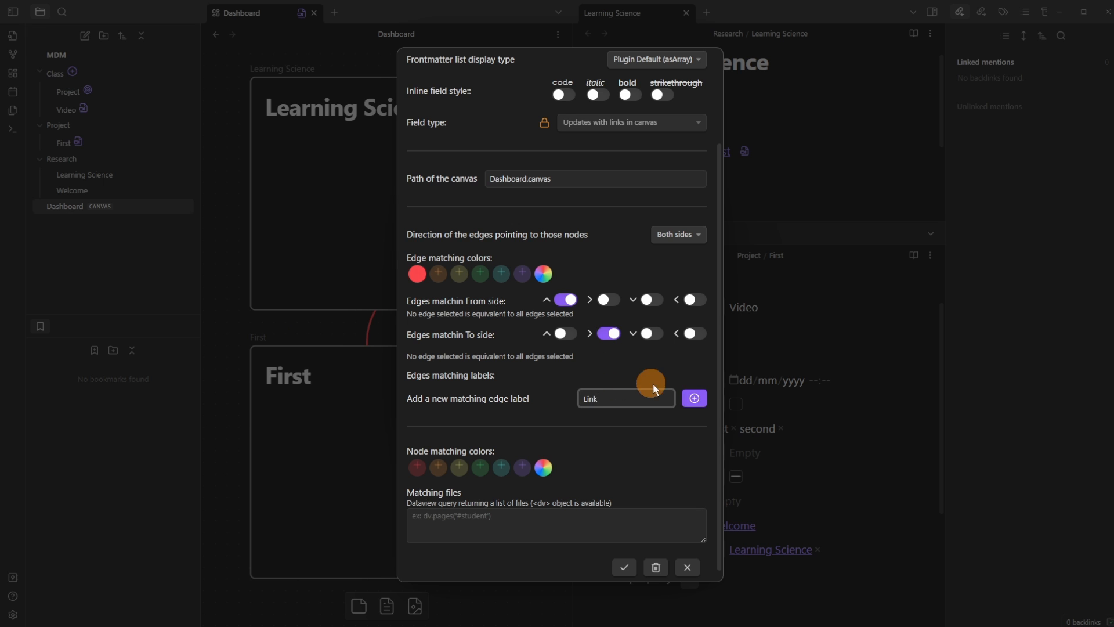
left_click(697, 397)
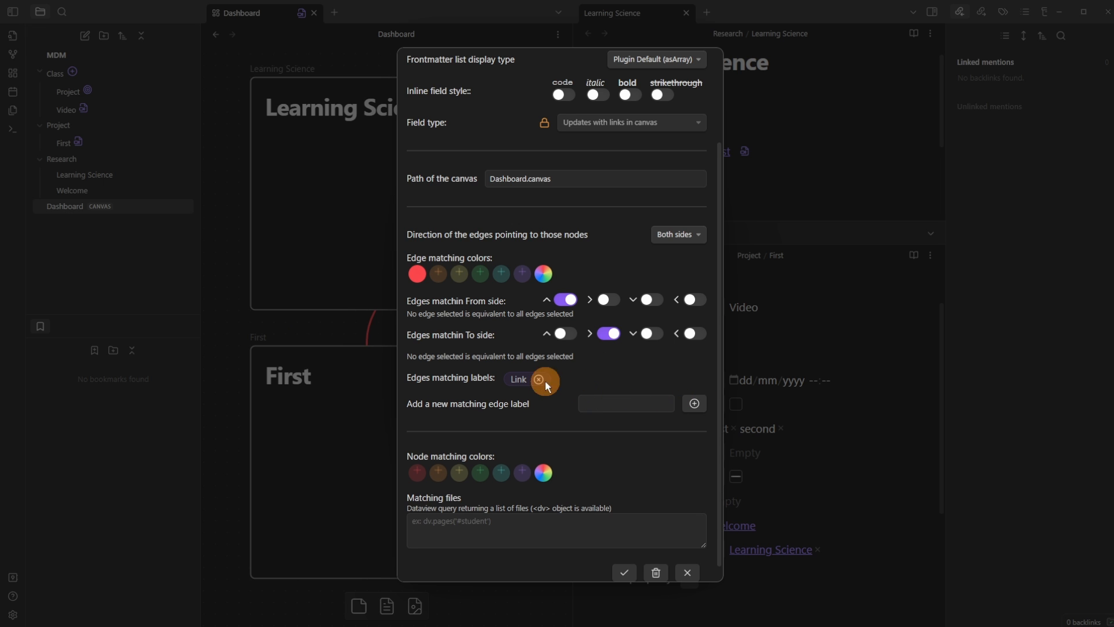
left_click(340, 329)
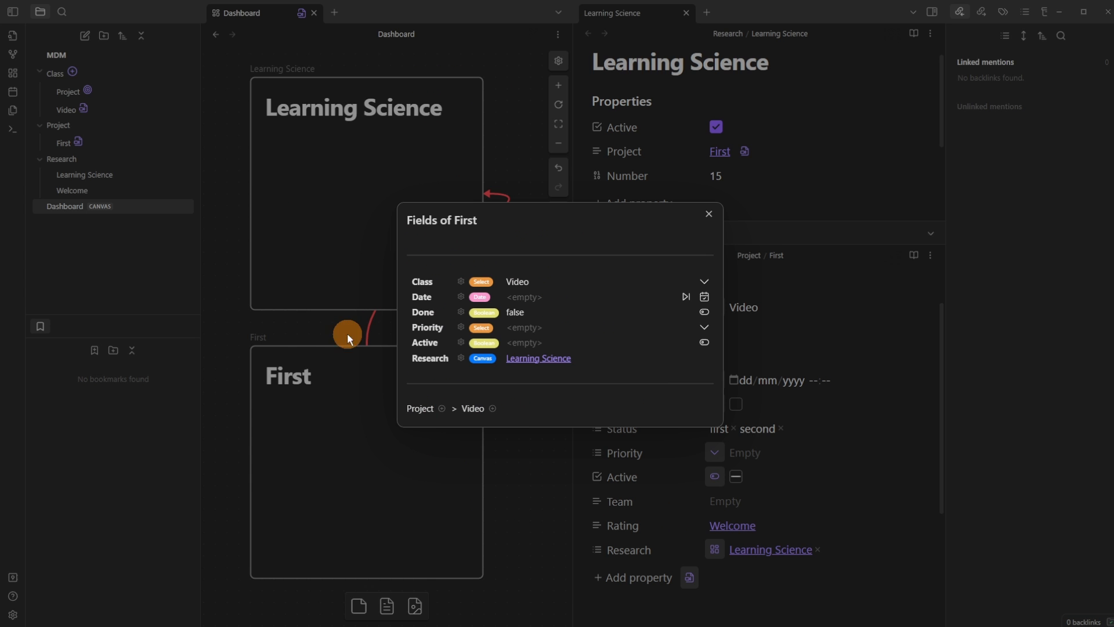
Close the field list and move the Learning Science and First cards further apart on the Dashboard canvas
left_click(347, 335)
left_click_drag(396, 387, 408, 449)
left_click_drag(388, 296, 351, 225)
left_click_drag(470, 367, 402, 364)
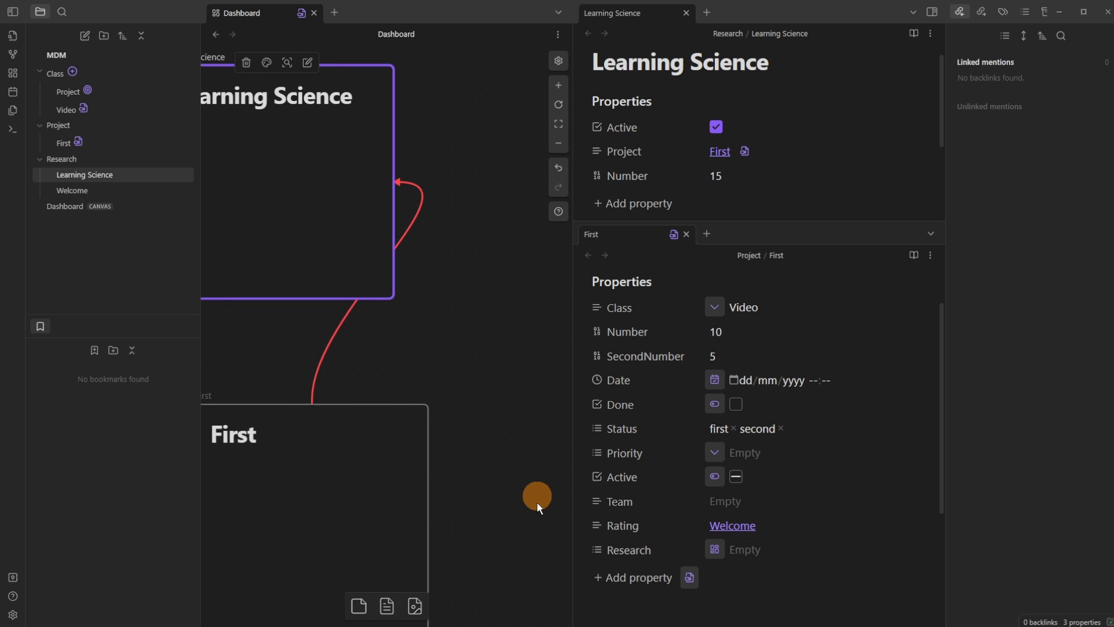
Label the red edge from First to Learning Science "Link" and reposition the First card to the right of Learning Science
left_click(342, 325)
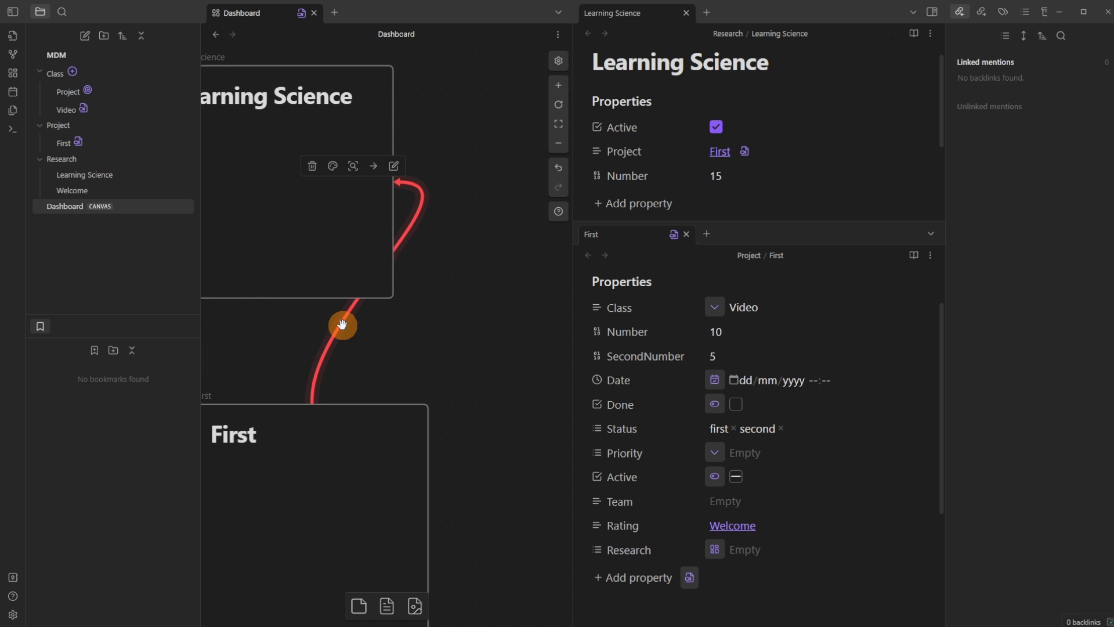
type("Link")
left_click(402, 332)
left_click_drag(401, 332, 530, 375)
left_click_drag(426, 284, 334, 271)
left_click_drag(464, 474, 487, 440)
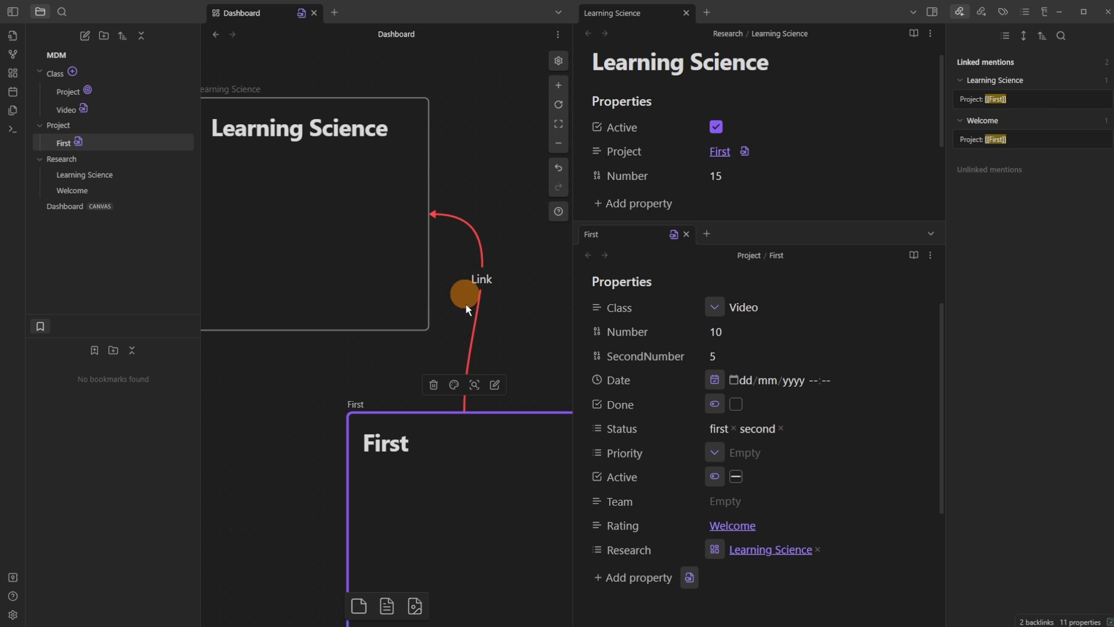
left_click(479, 273)
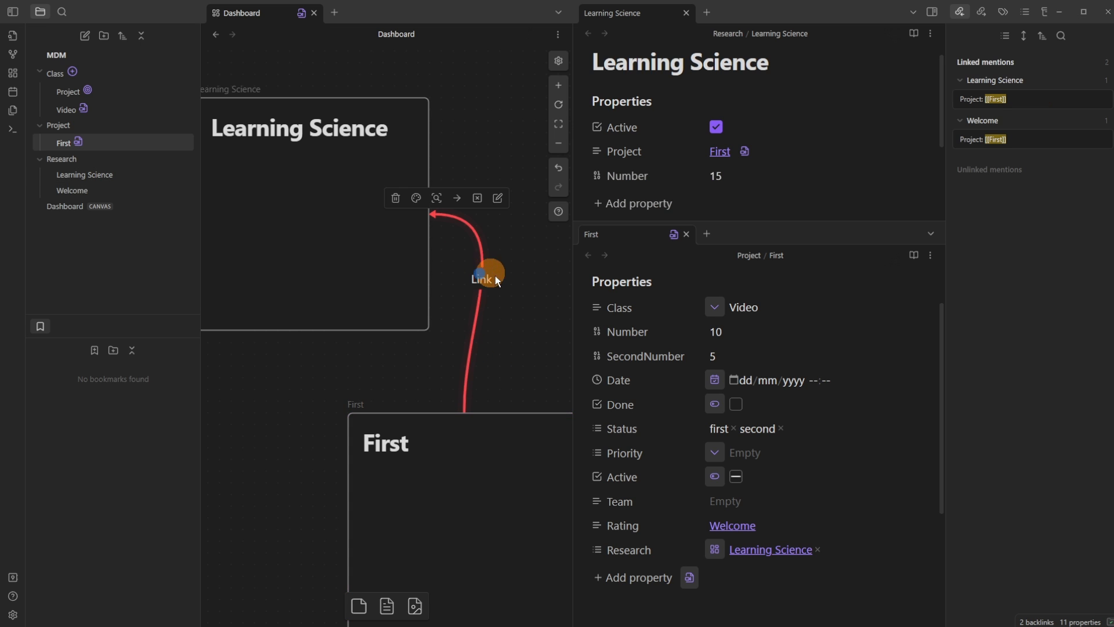
left_click(510, 302)
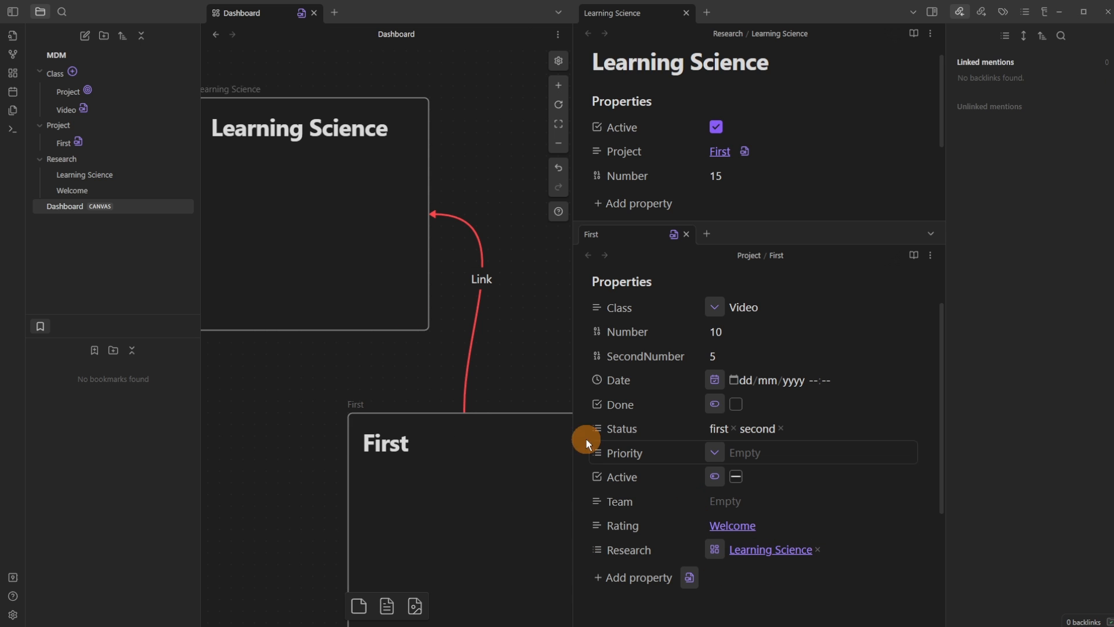
Set the Research field's matching files query to dv.pages('"Research"')
left_click(301, 14)
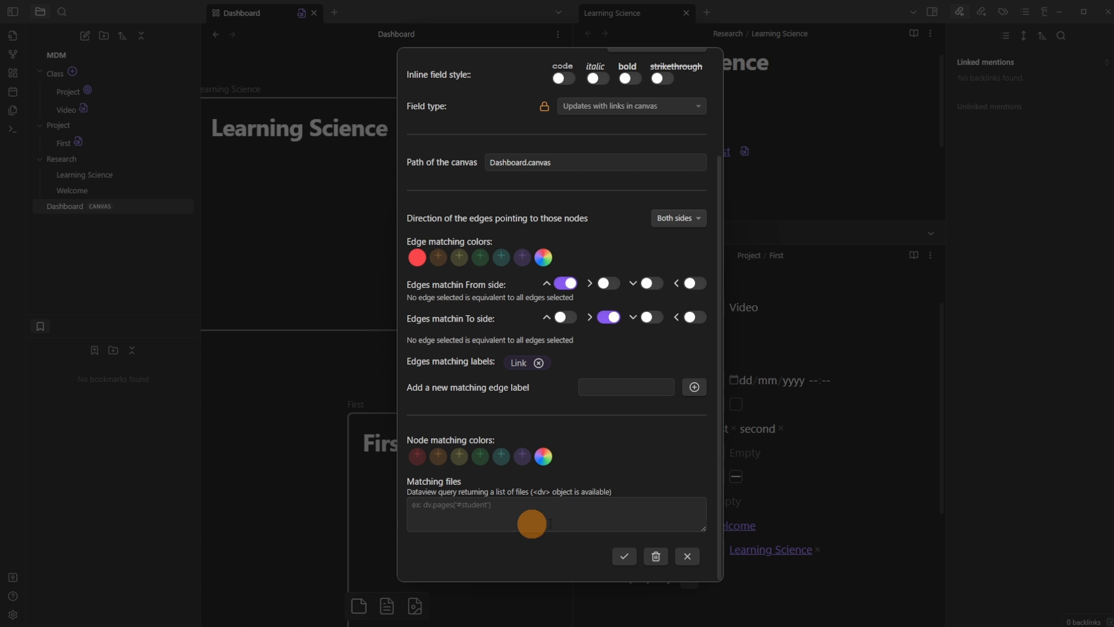
left_click(504, 510)
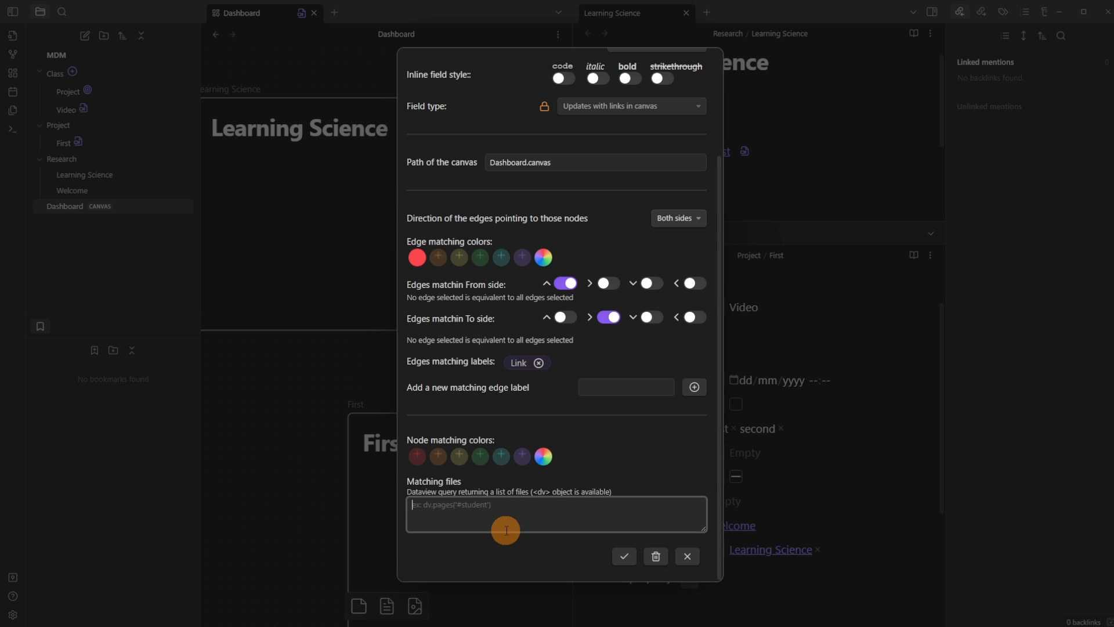
type("dv.pages('\"Research\"')")
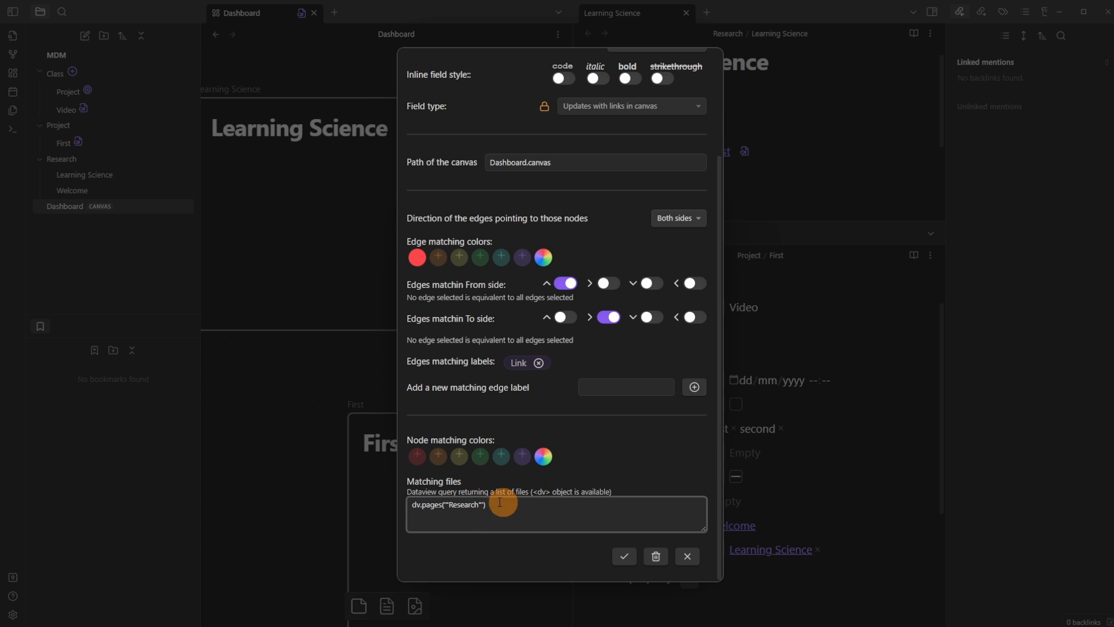
Remove the red edge color, the edge side filters and the Link label from the Research field, save it and close the field list
left_click(426, 259)
left_click(566, 284)
left_click(609, 317)
left_click(539, 363)
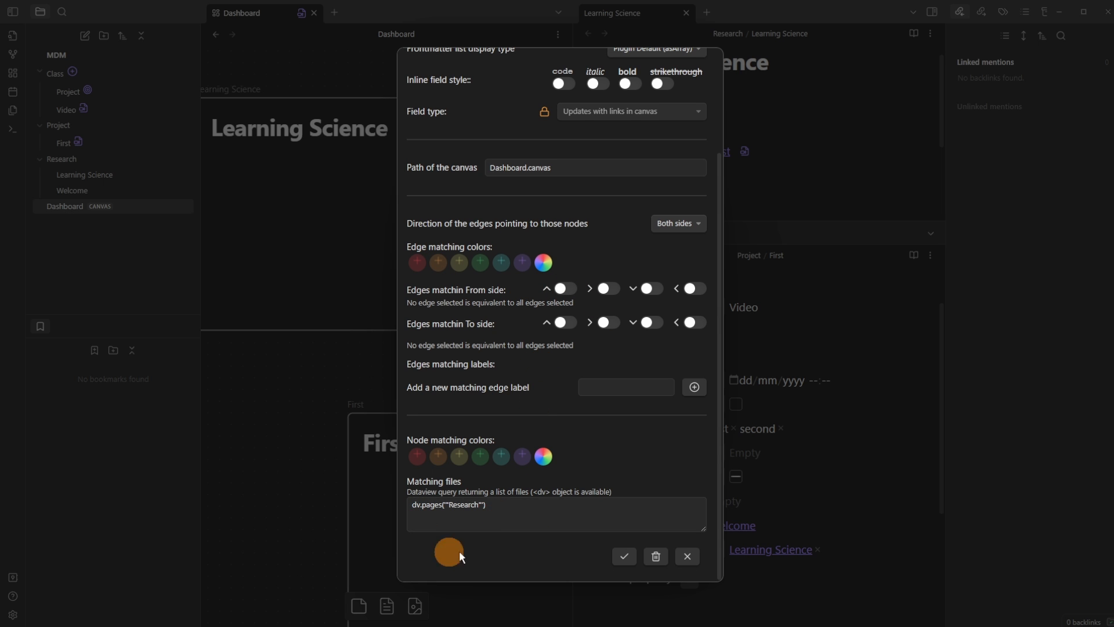
left_click(628, 554)
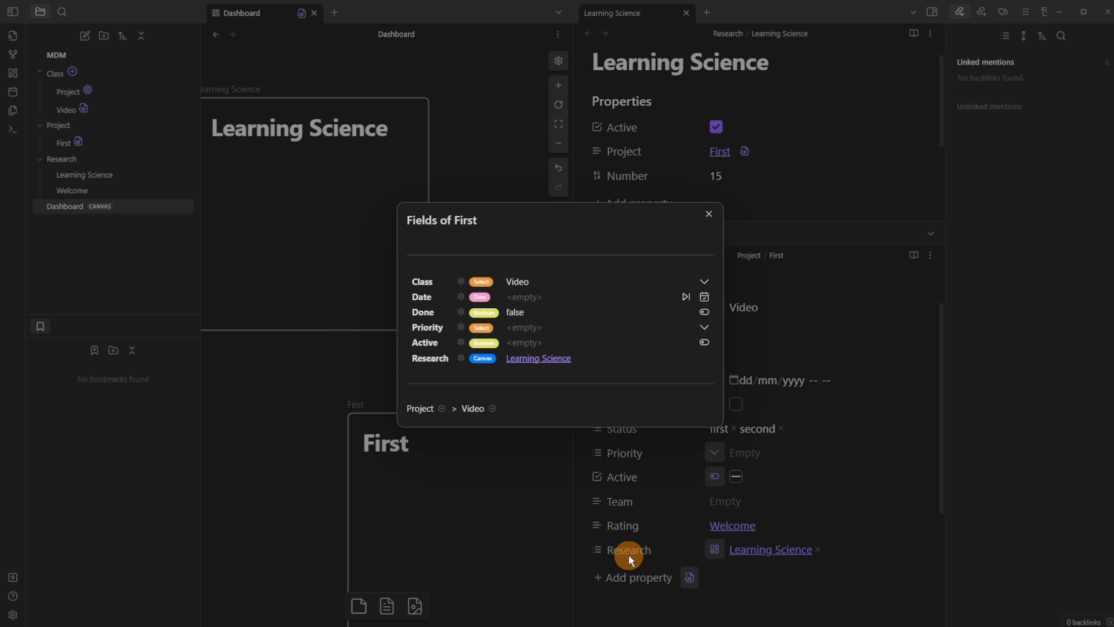
left_click(353, 371)
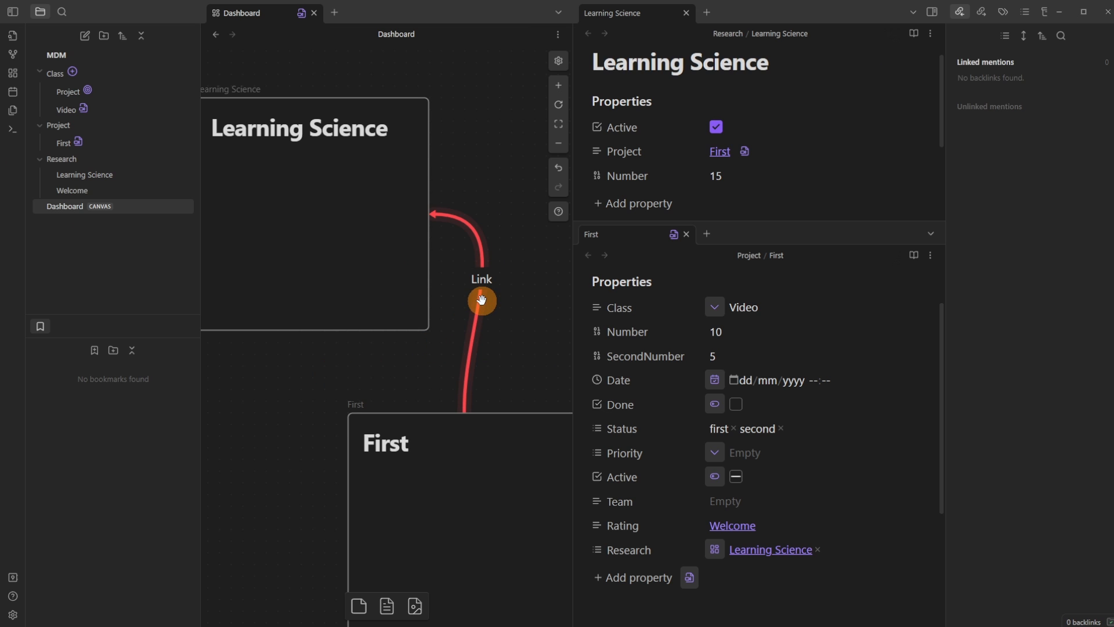
Delete the red "Link" edge and align the First card directly below the Learning Science card
left_click(395, 198)
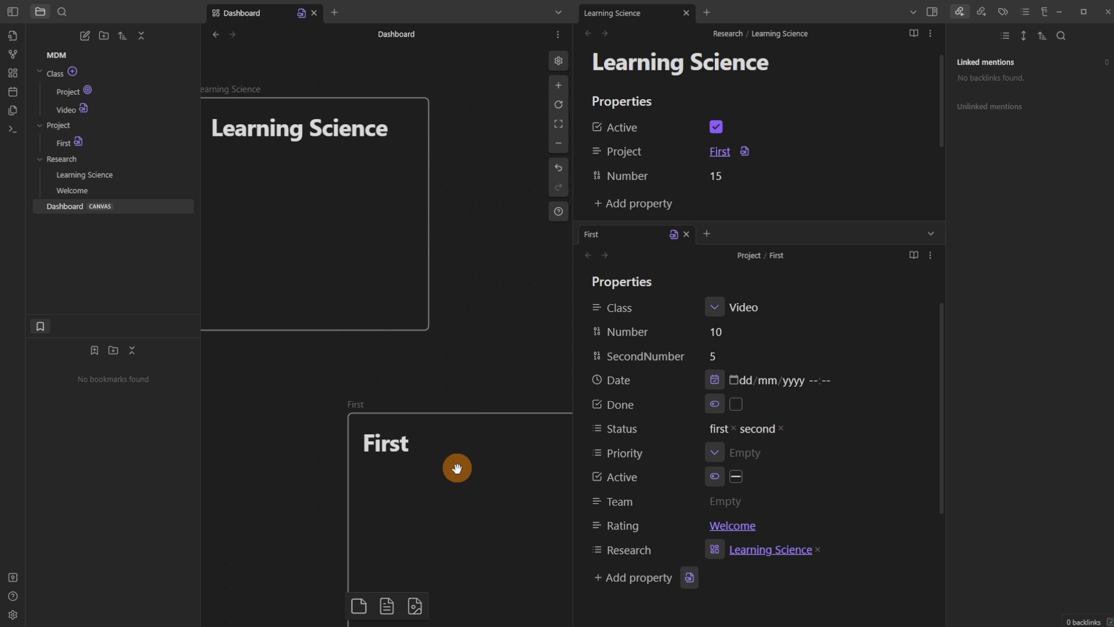
left_click_drag(456, 467, 370, 449)
left_click_drag(461, 374, 554, 341)
left_click(528, 356)
left_click_drag(501, 455, 478, 455)
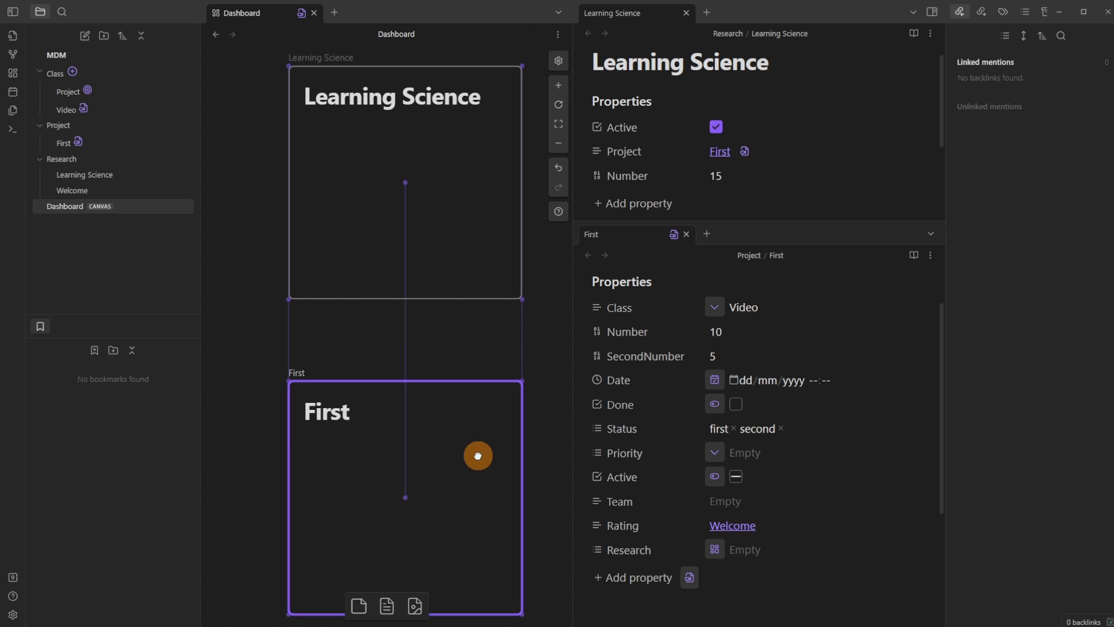
Draw an edge from the top of the First card to the bottom of the Learning Science card
left_click(487, 329)
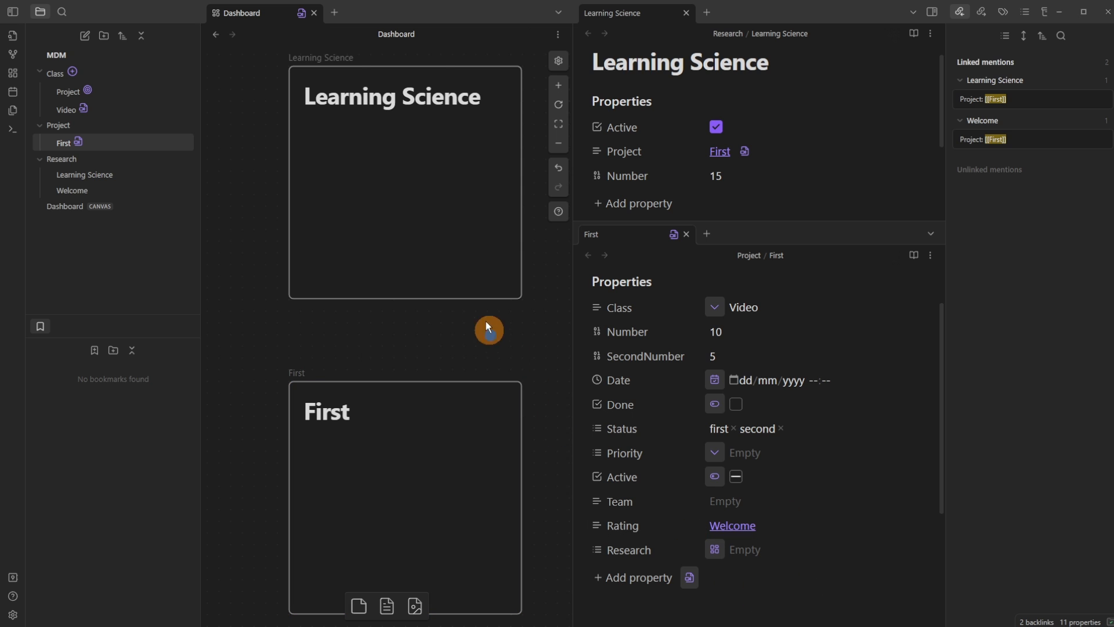
left_click(431, 218)
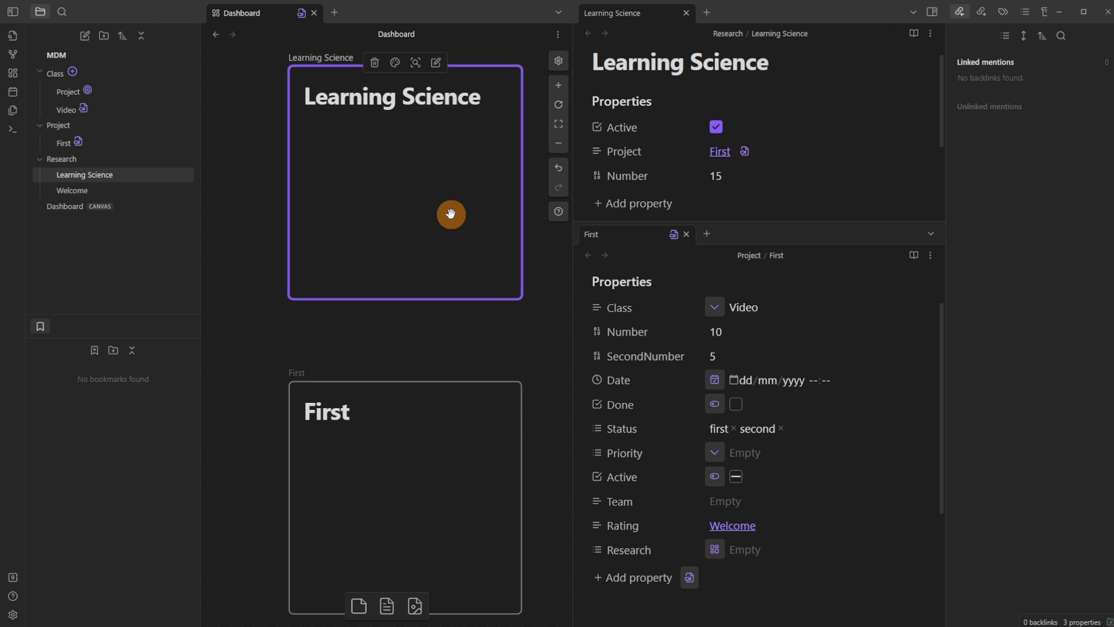
left_click_drag(404, 383, 407, 267)
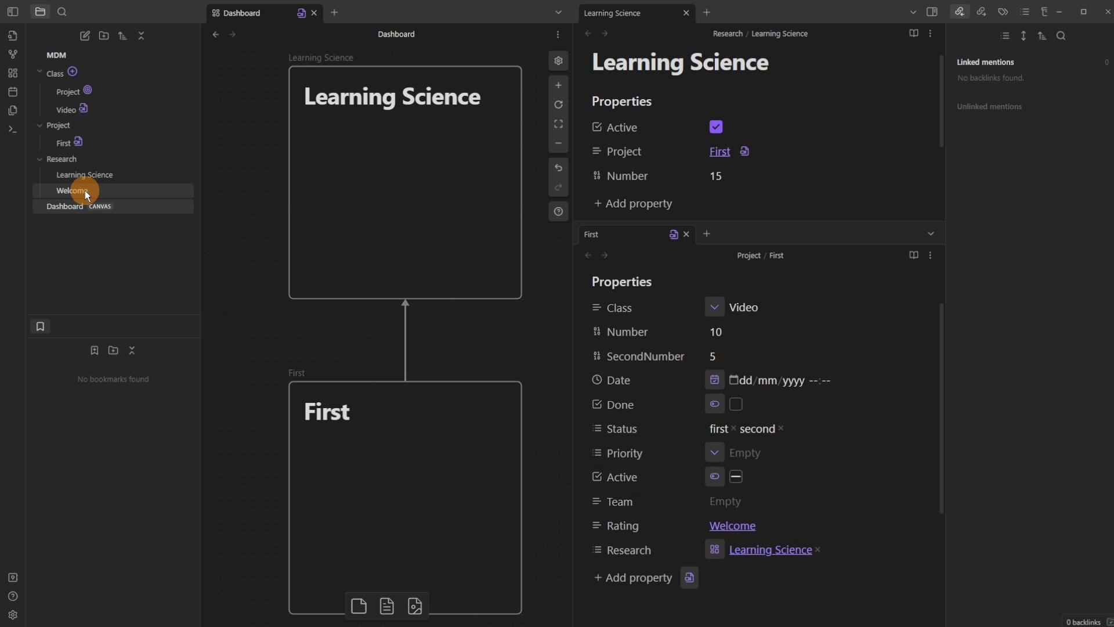
Move the Welcome note into the Project folder and place it on the canvas beside the Learning Science card
left_click_drag(84, 191, 88, 124)
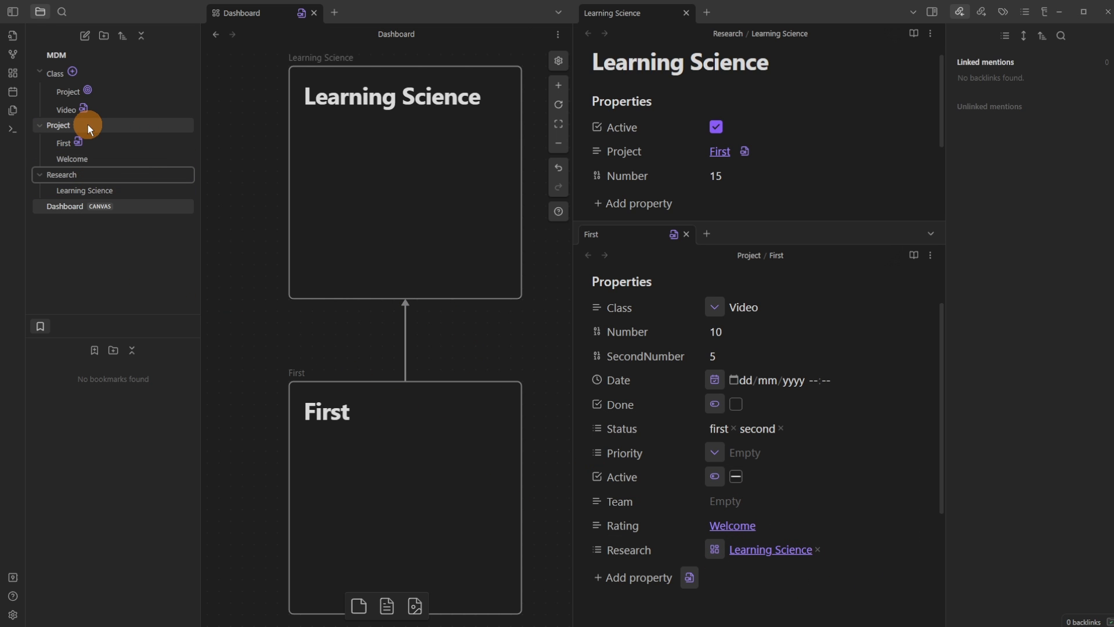
left_click_drag(343, 203, 511, 210)
left_click_drag(72, 159, 153, 159)
left_click_drag(337, 155, 338, 156)
Draw an edge from the top of the First card to the bottom of the Welcome card
left_click_drag(460, 269, 282, 190)
left_click_drag(516, 517, 355, 534)
left_click_drag(407, 393, 306, 280)
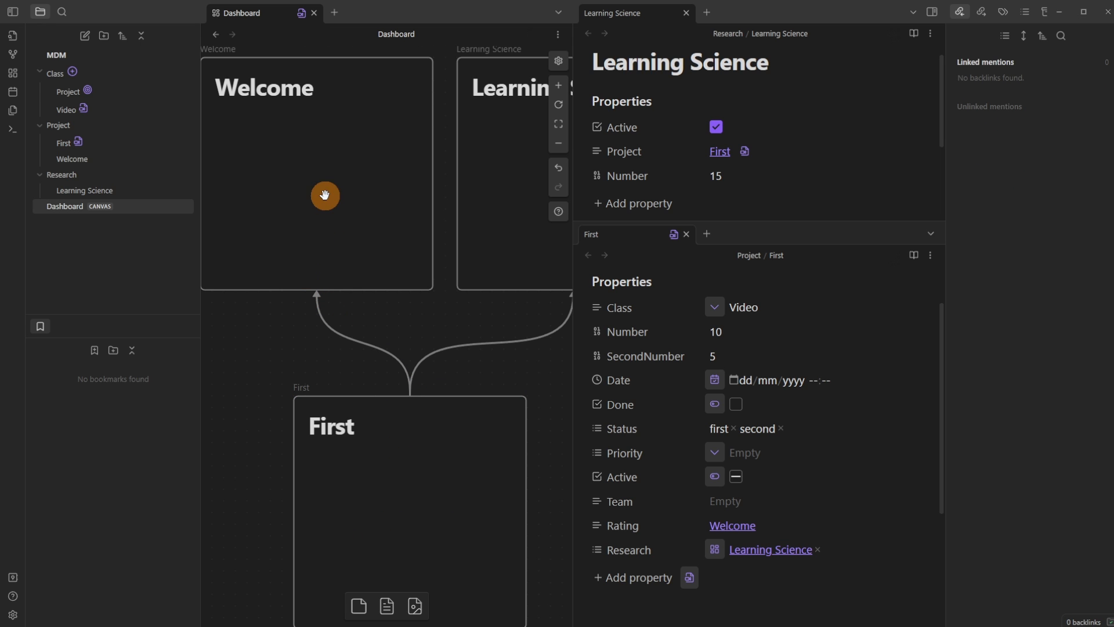
Shift the First card so it sits roughly midway below the Welcome and Learning Science cards
left_click(347, 197)
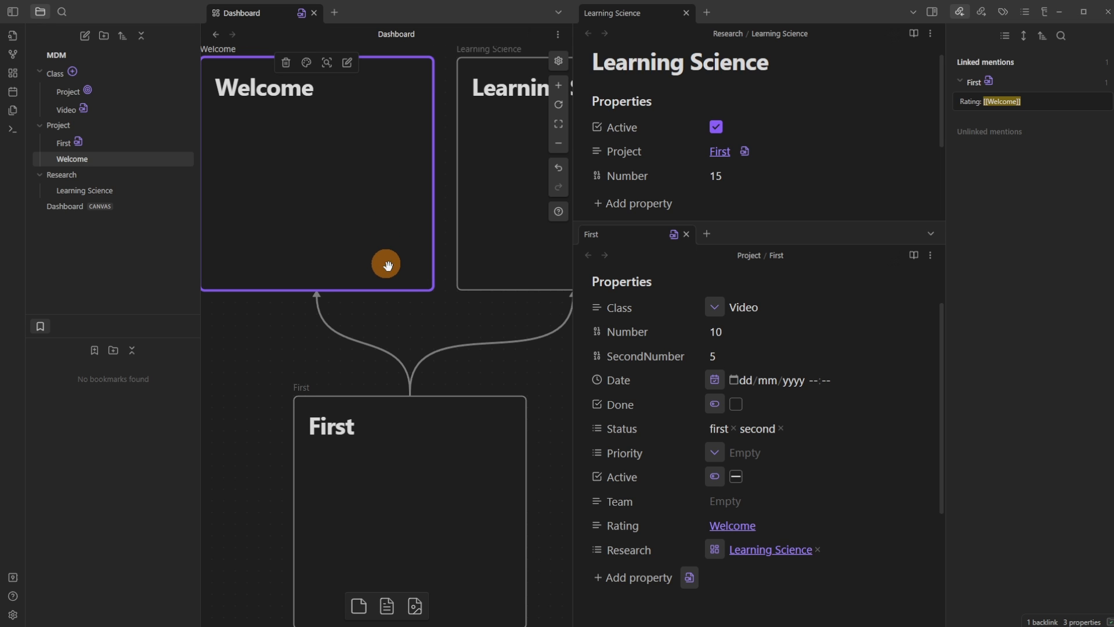
left_click_drag(418, 460, 442, 483)
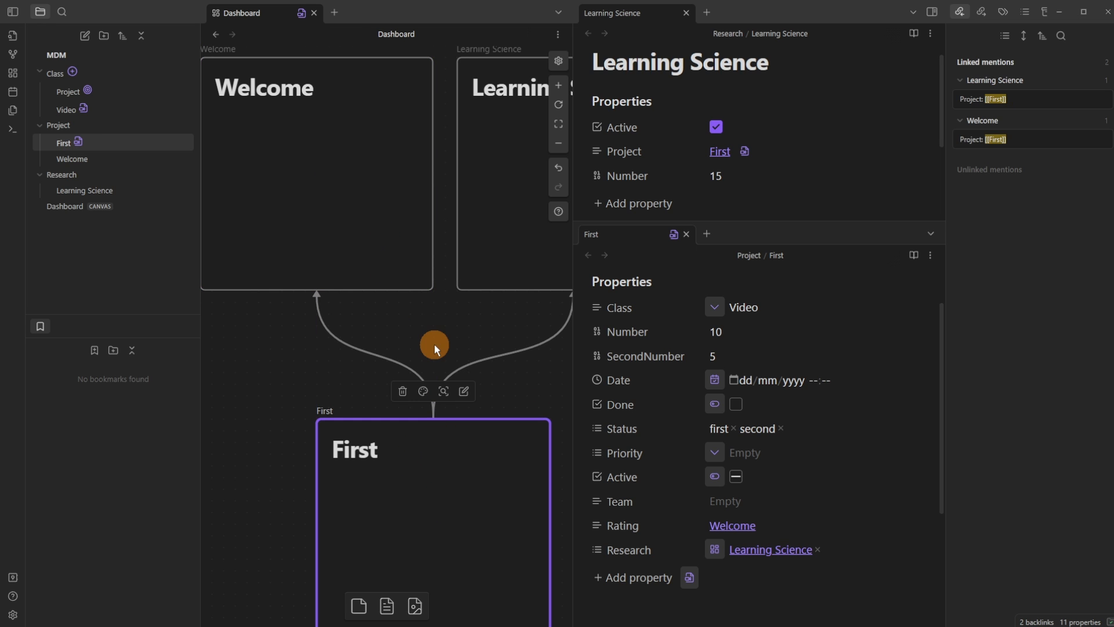
left_click(443, 322)
left_click_drag(444, 322, 398, 427)
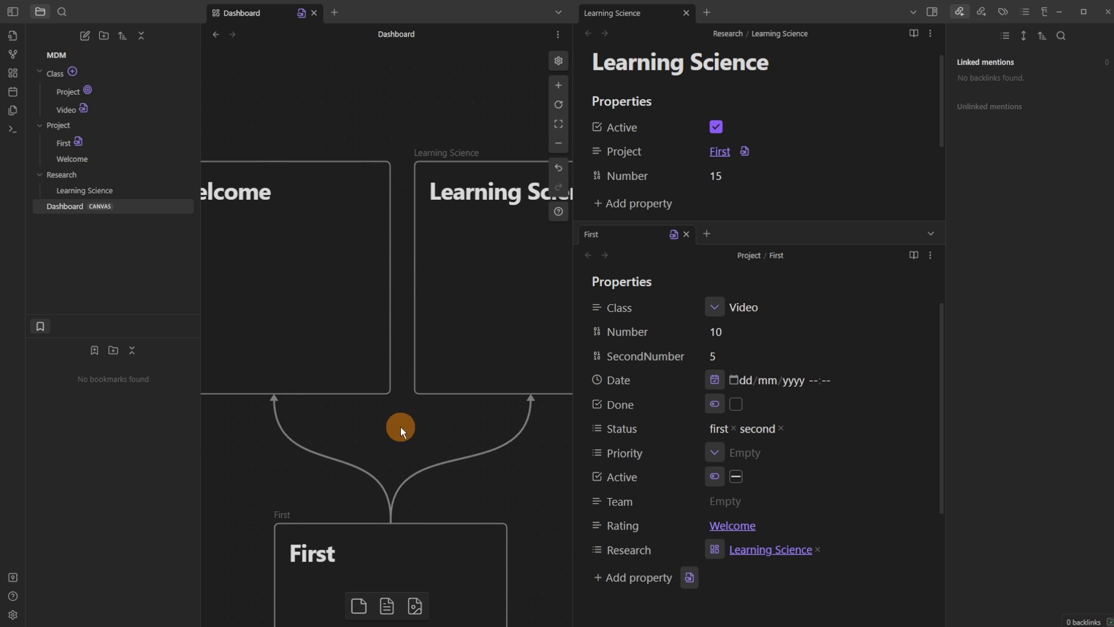
Move the Welcome note from the Project folder back into the Research folder
left_click(255, 232)
left_click(502, 299)
left_click(339, 283)
left_click(382, 135)
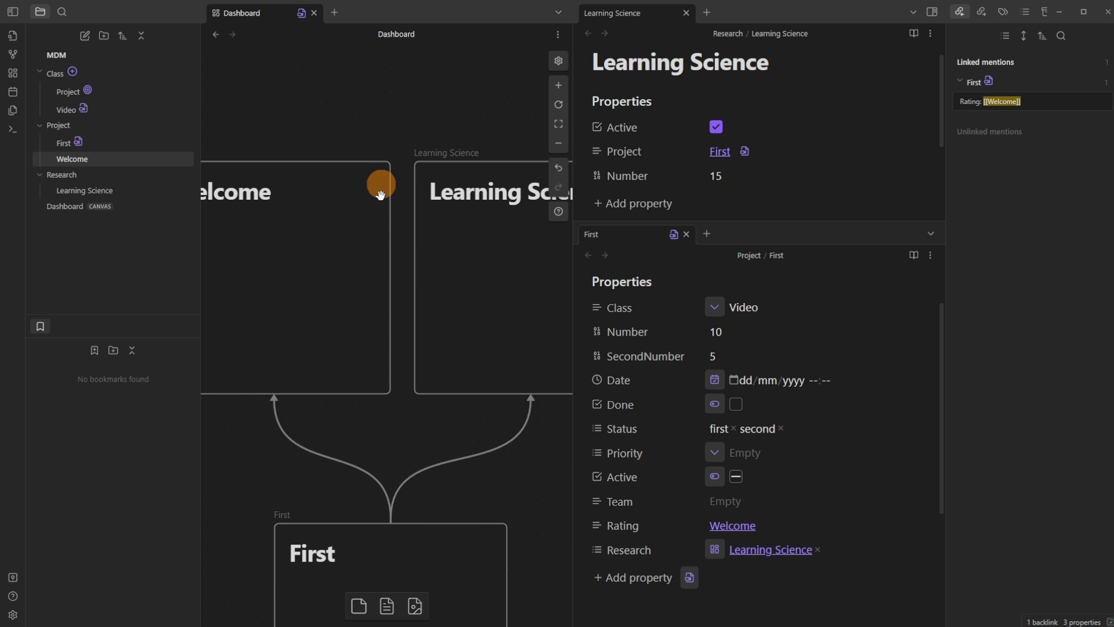
left_click_drag(102, 160, 96, 176)
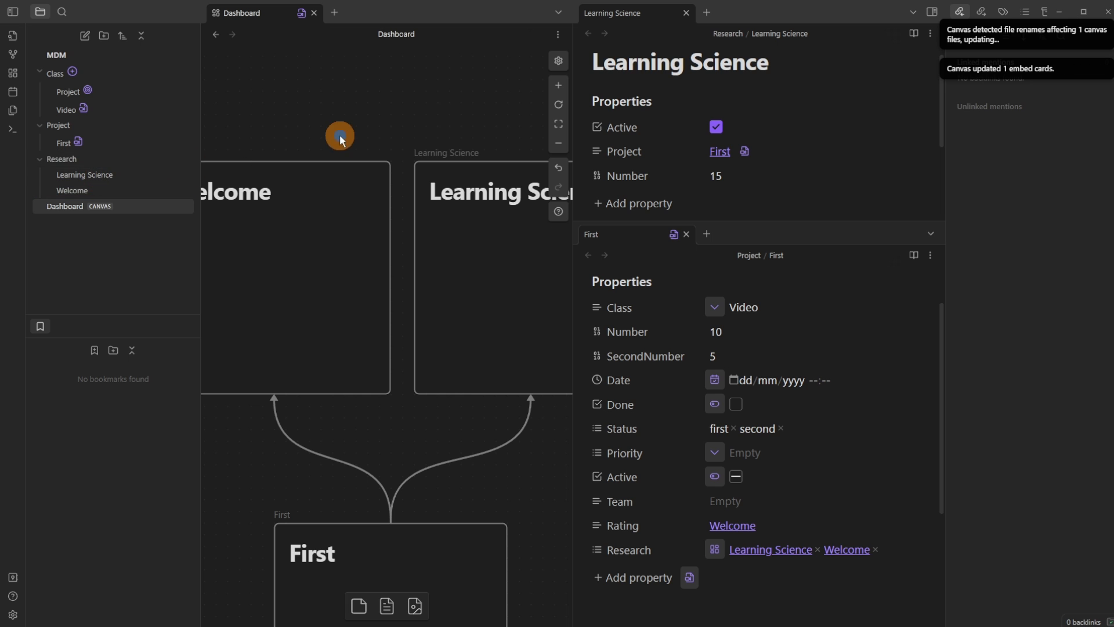
Set orange as the Research field's node matching color, save it and close the field list
left_click_drag(412, 439, 487, 340)
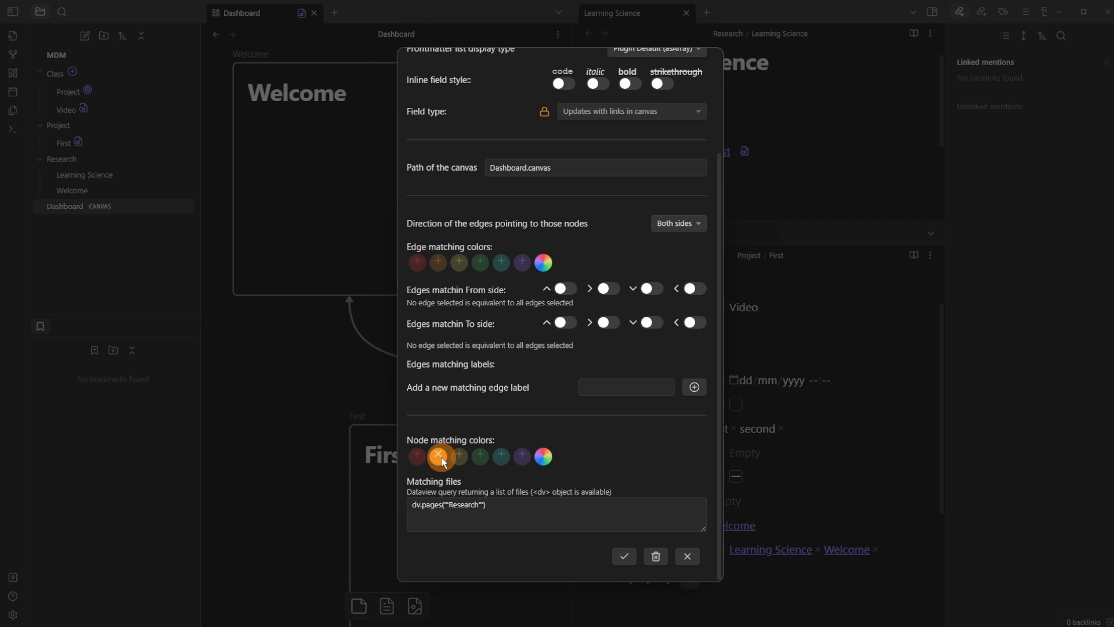
left_click(624, 556)
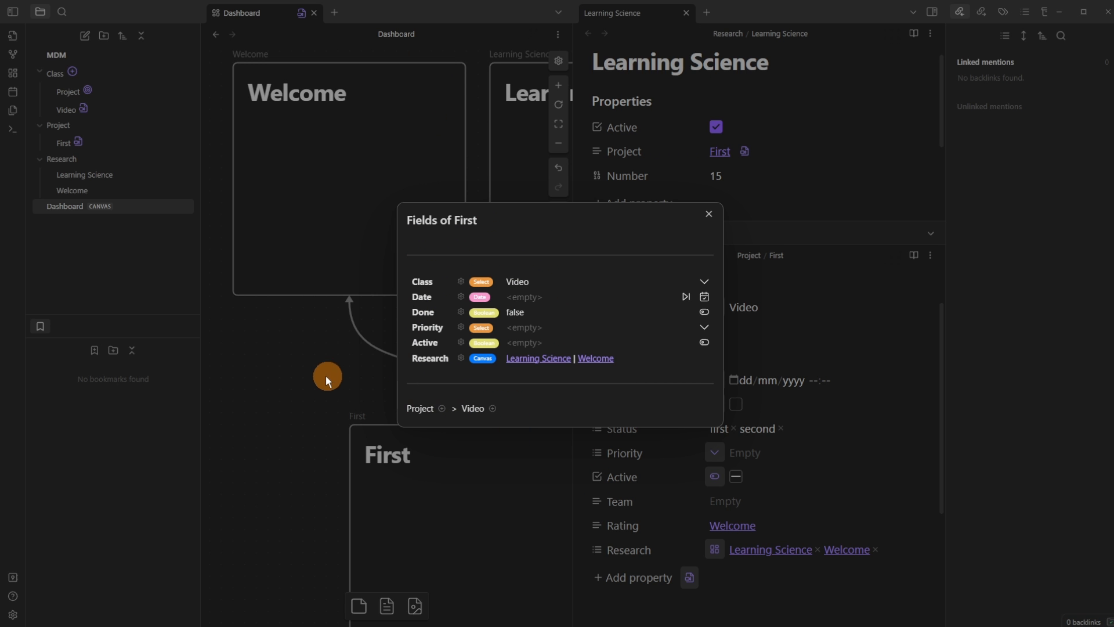
left_click(367, 386)
Color the Learning Science card orange on the Dashboard canvas
left_click_drag(442, 353, 397, 423)
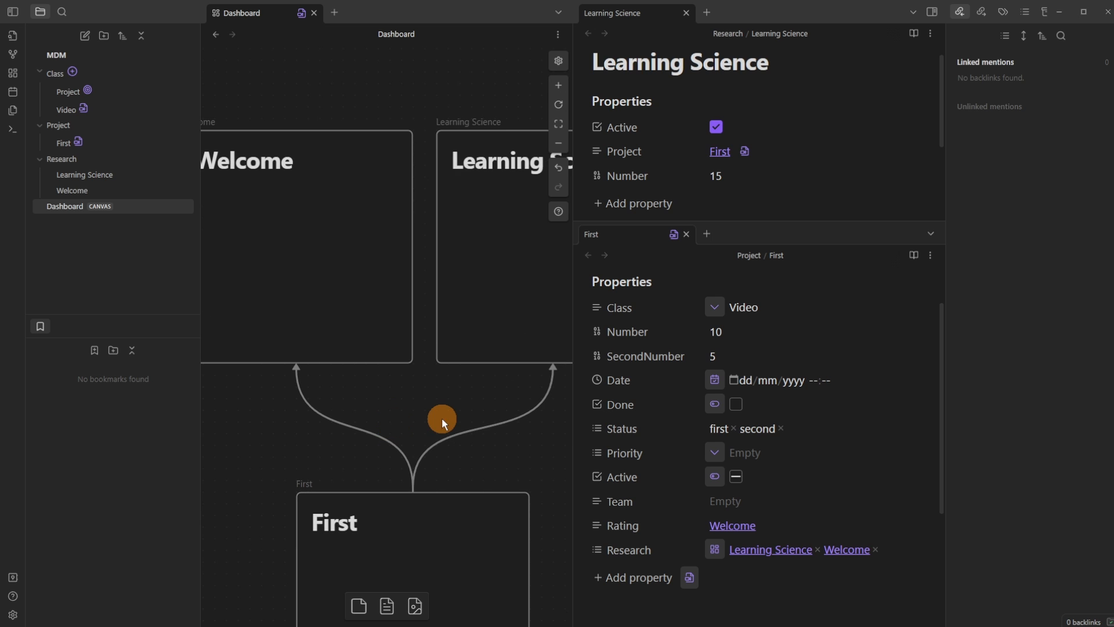
left_click(336, 289)
left_click(475, 276)
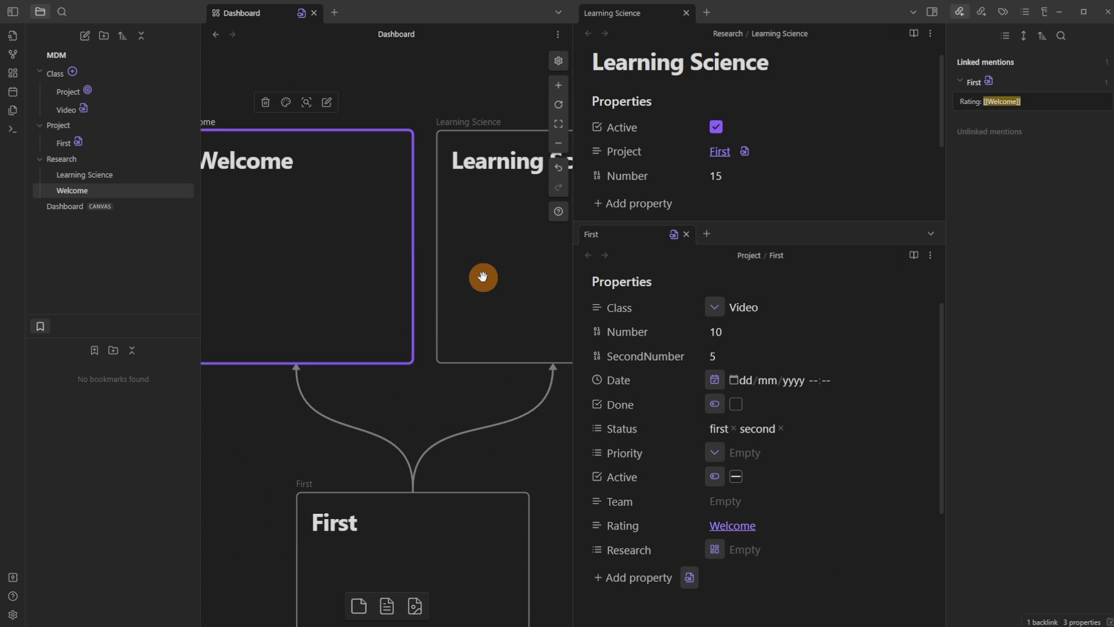
left_click(313, 266)
left_click_drag(439, 406, 385, 414)
left_click(507, 276)
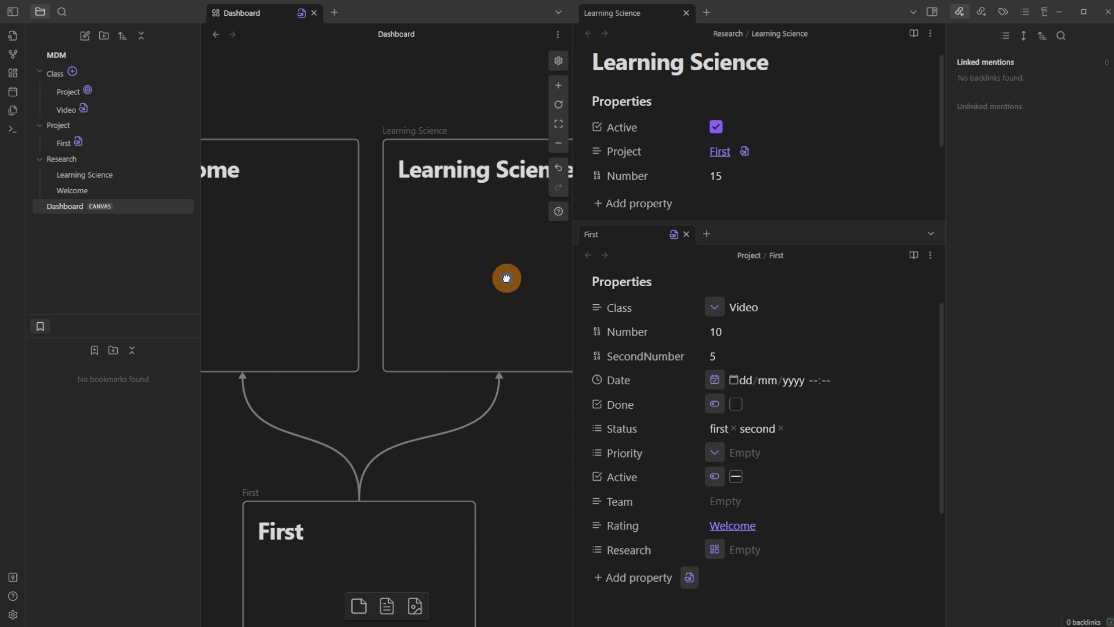
left_click(489, 111)
left_click(441, 119)
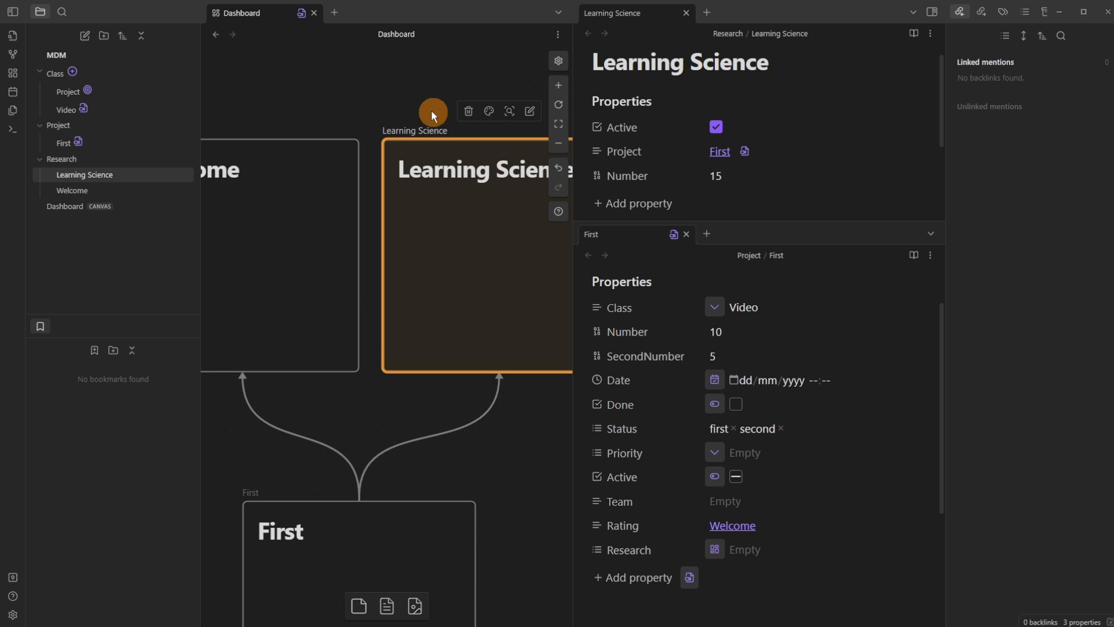
Change the Research field type to "Updates with groups in canvas" using Dashboard.canvas, with red as the matching group color, and save it
left_click(480, 202)
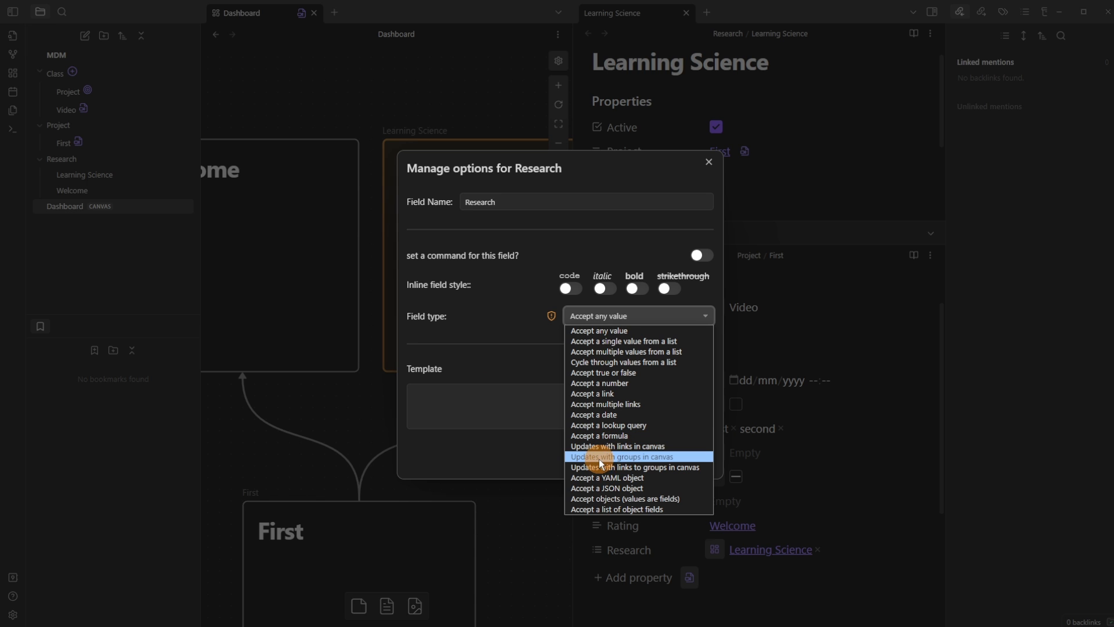
left_click(637, 461)
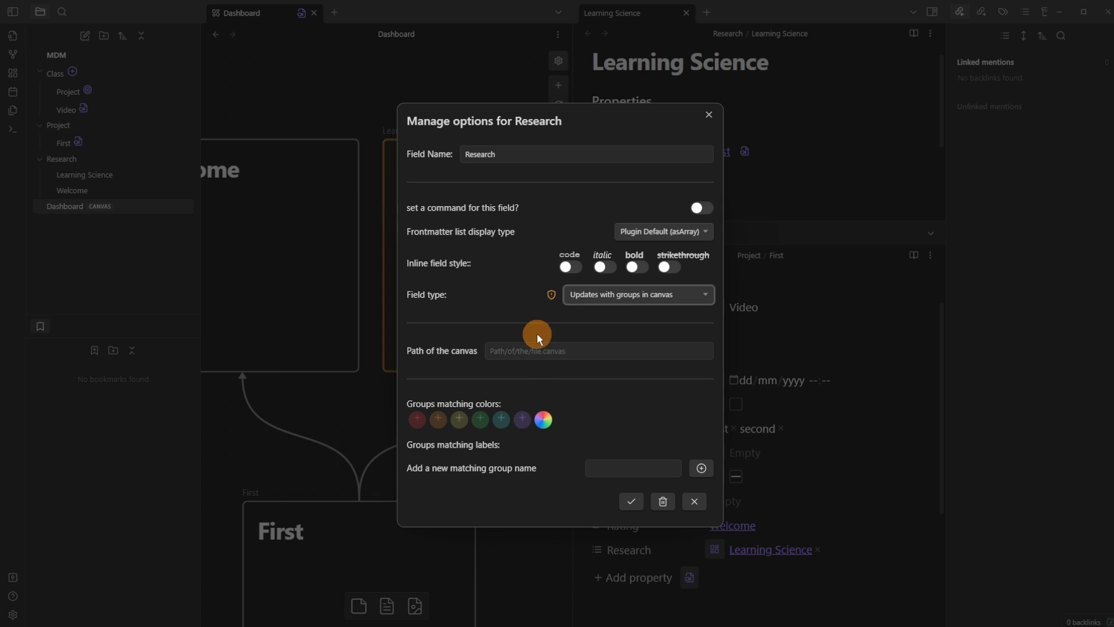
left_click(511, 351)
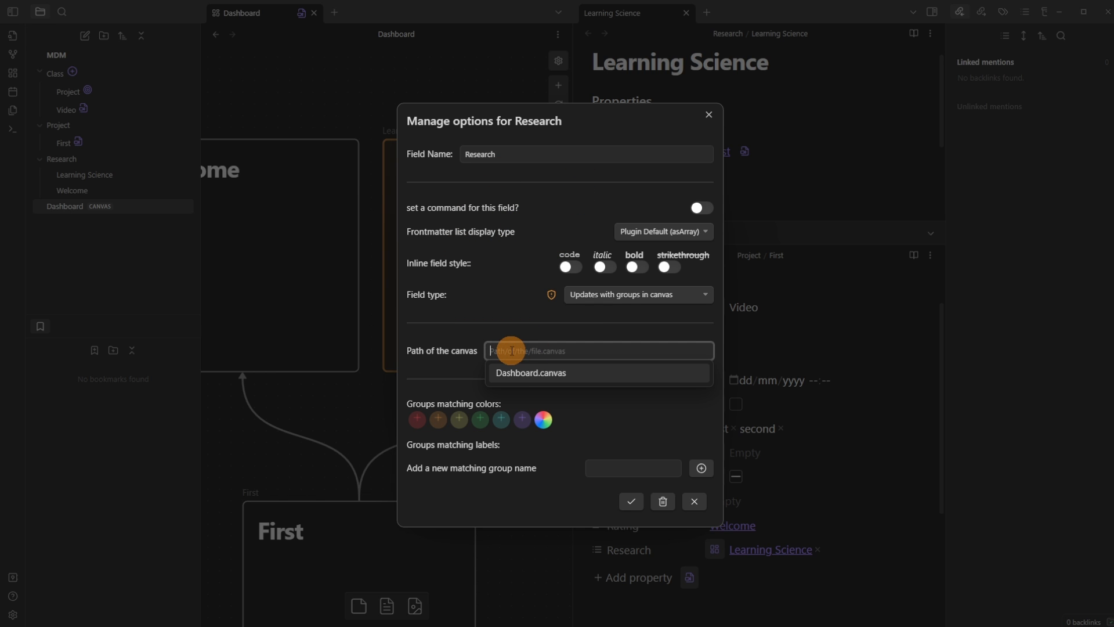
left_click(518, 374)
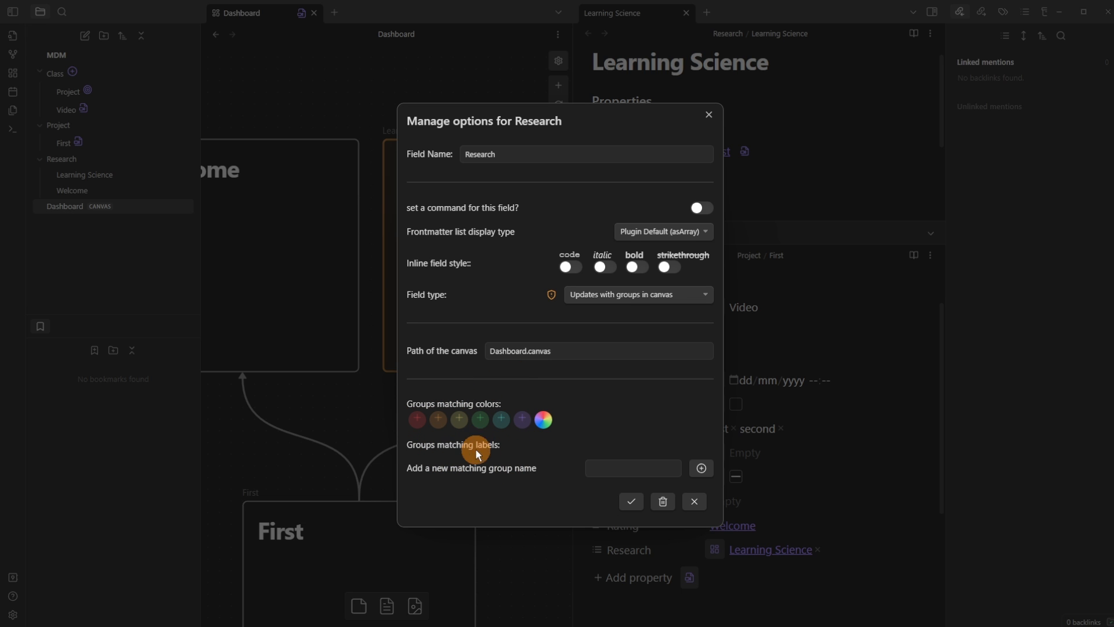
left_click(416, 419)
left_click(629, 503)
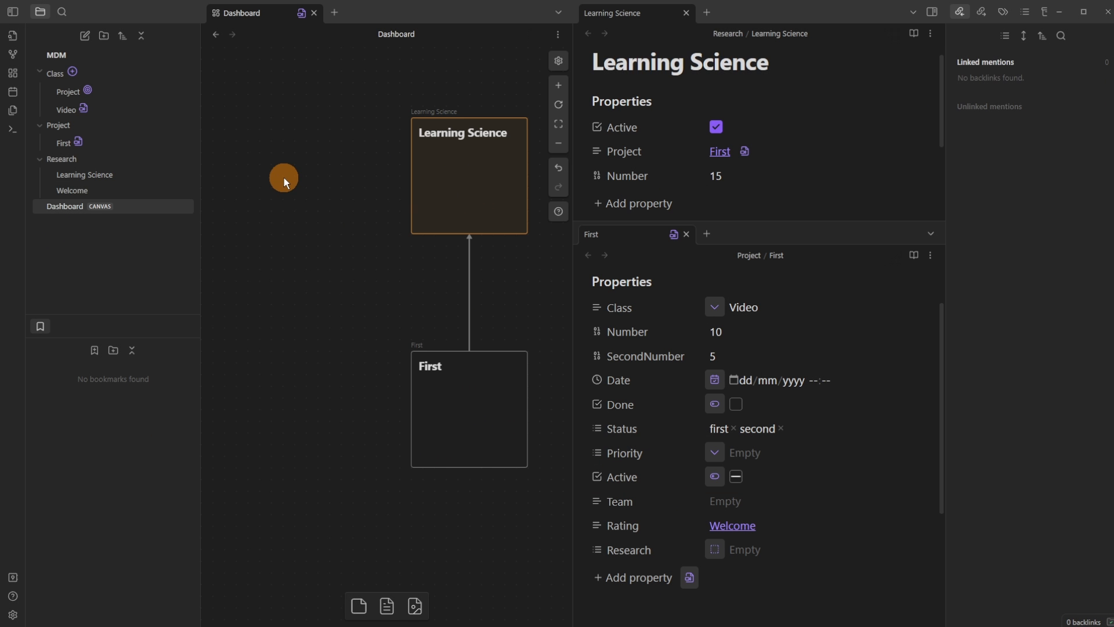
Create a new group beside the Learning Science card on the Dashboard canvas and color it red
right_click(283, 177)
left_click(329, 248)
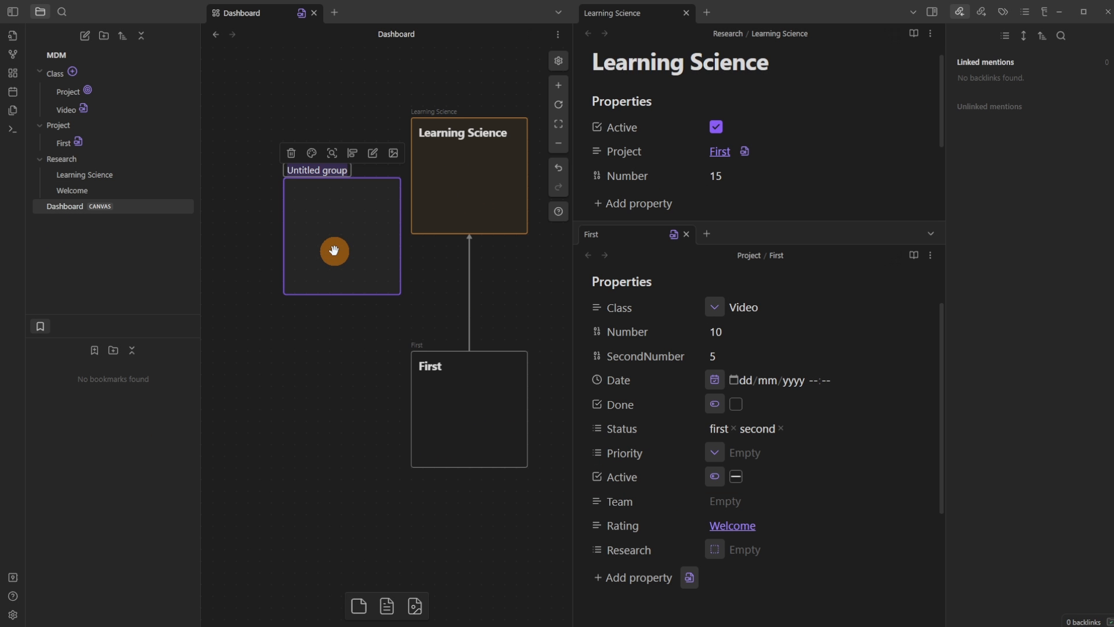
left_click(312, 154)
left_click(301, 173)
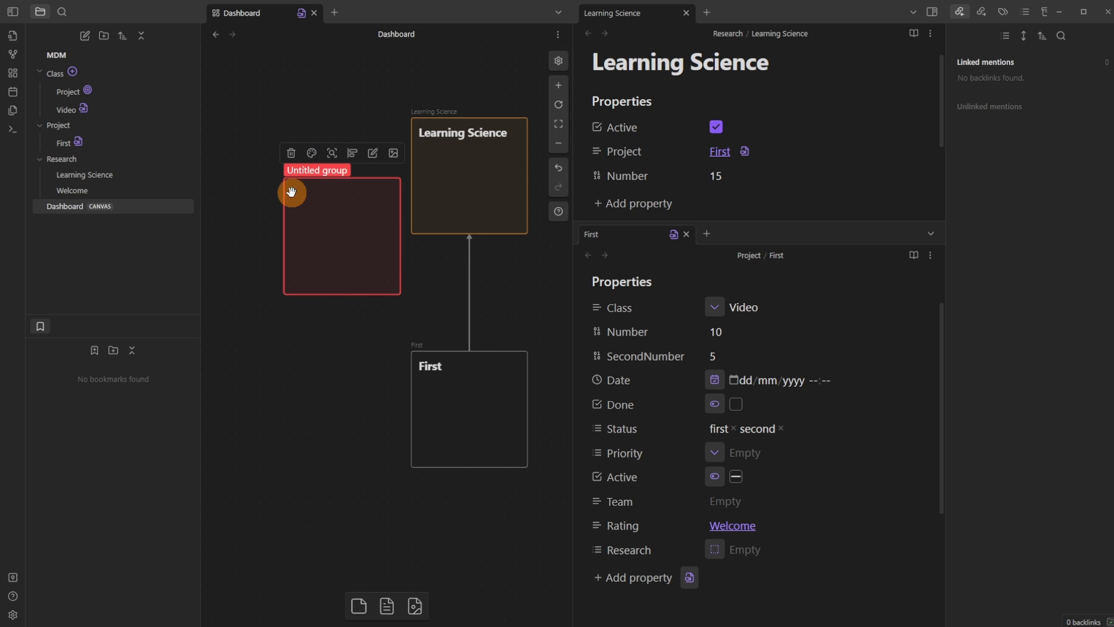
left_click(259, 210)
Reposition and enlarge the red group, and move the First card so the group fully encloses it
left_click_drag(361, 241, 308, 297)
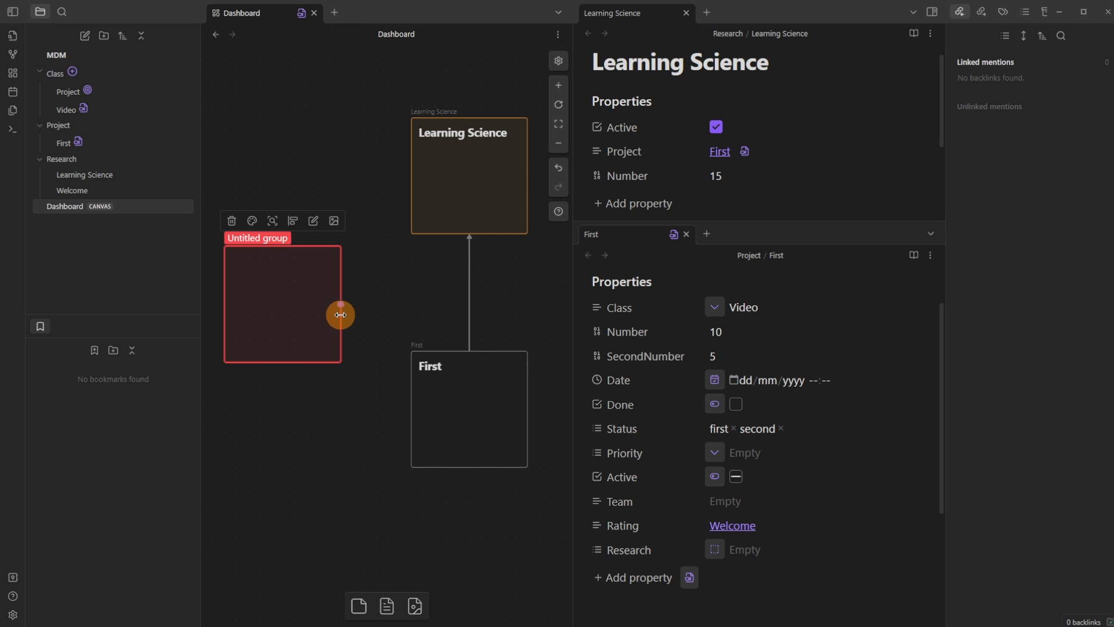
left_click_drag(341, 315, 437, 309)
left_click(479, 417)
left_click_drag(474, 416, 333, 322)
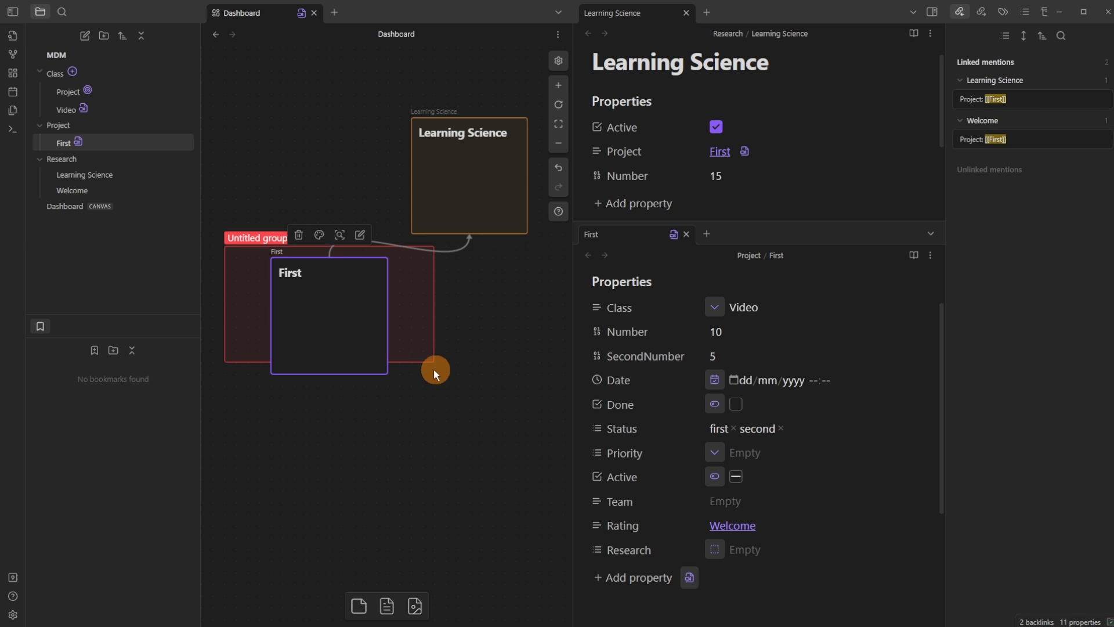
left_click_drag(416, 362, 418, 410)
left_click(476, 430)
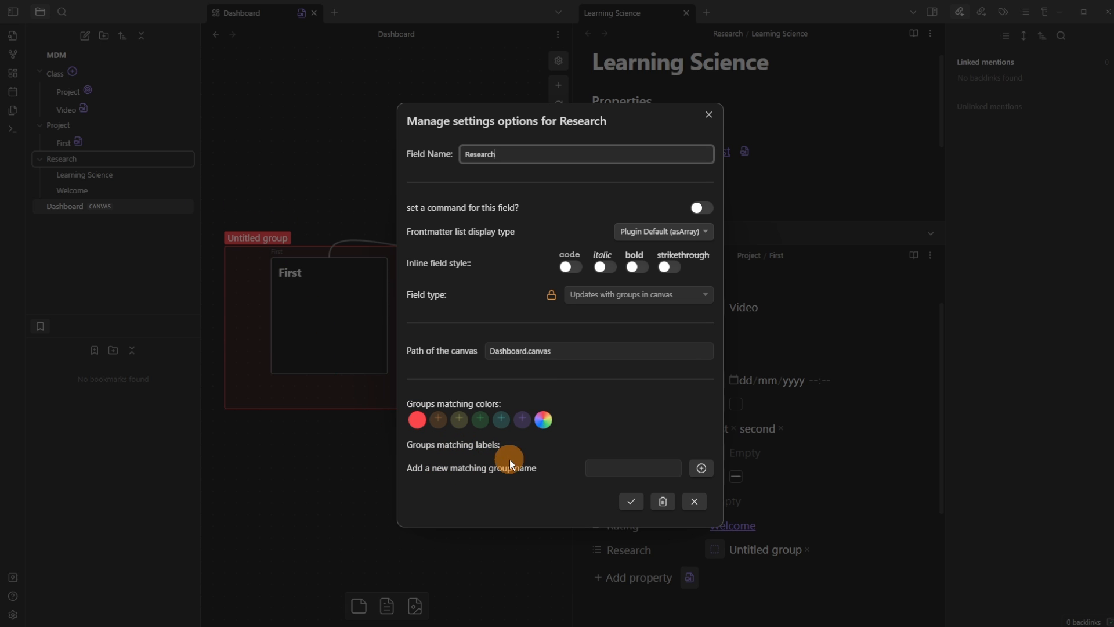
Add "Active" as a matching group label for the Research field, save it and close the field list
left_click(613, 469)
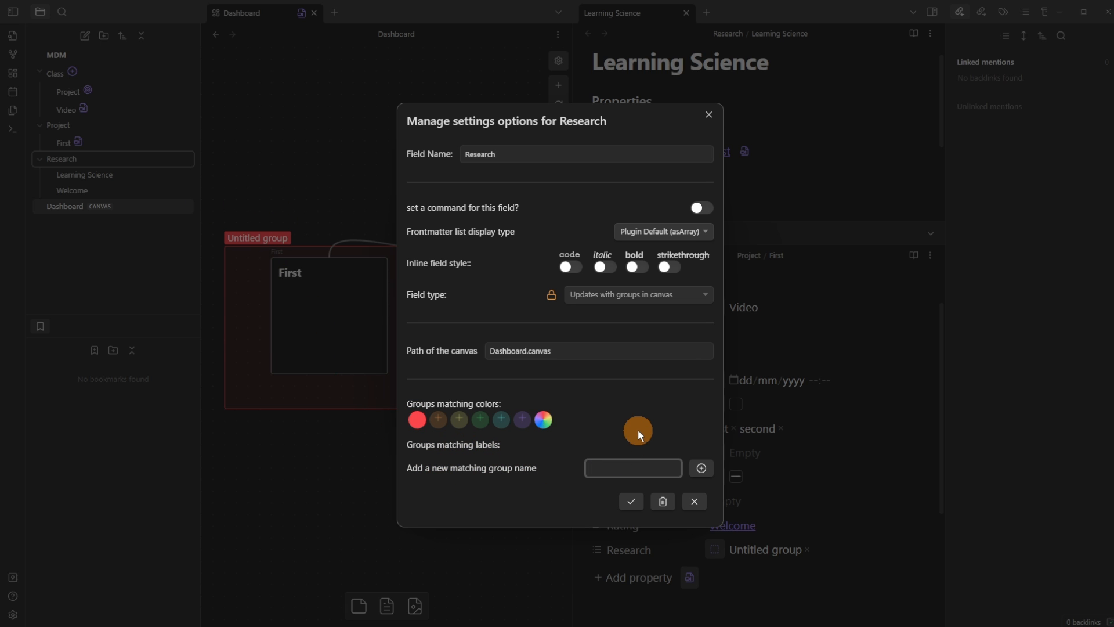
type("Active")
left_click(702, 467)
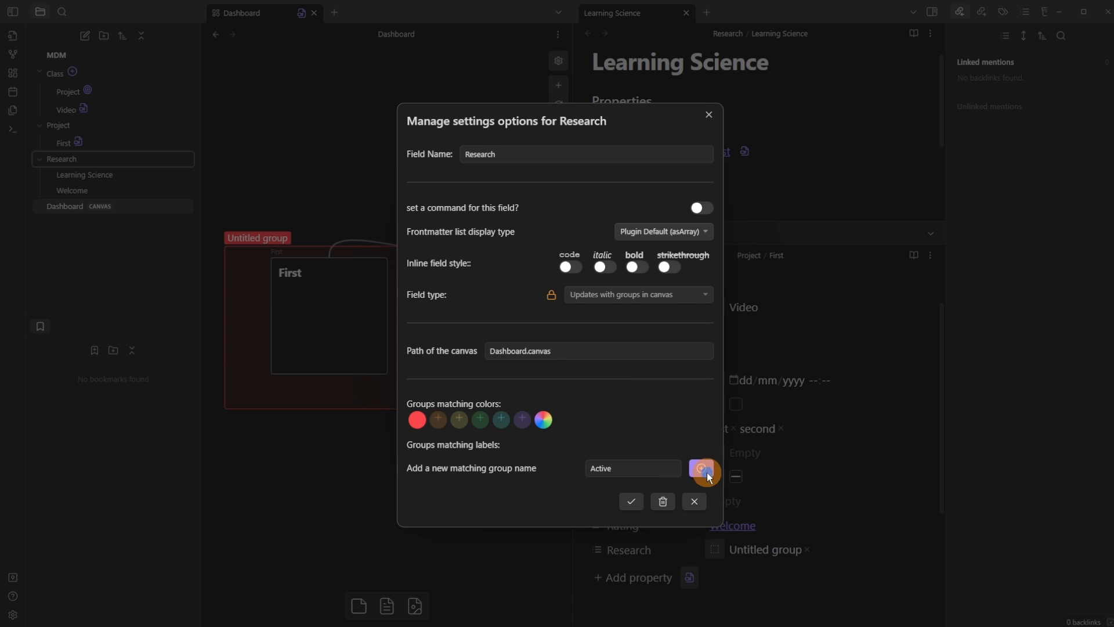
left_click(633, 502)
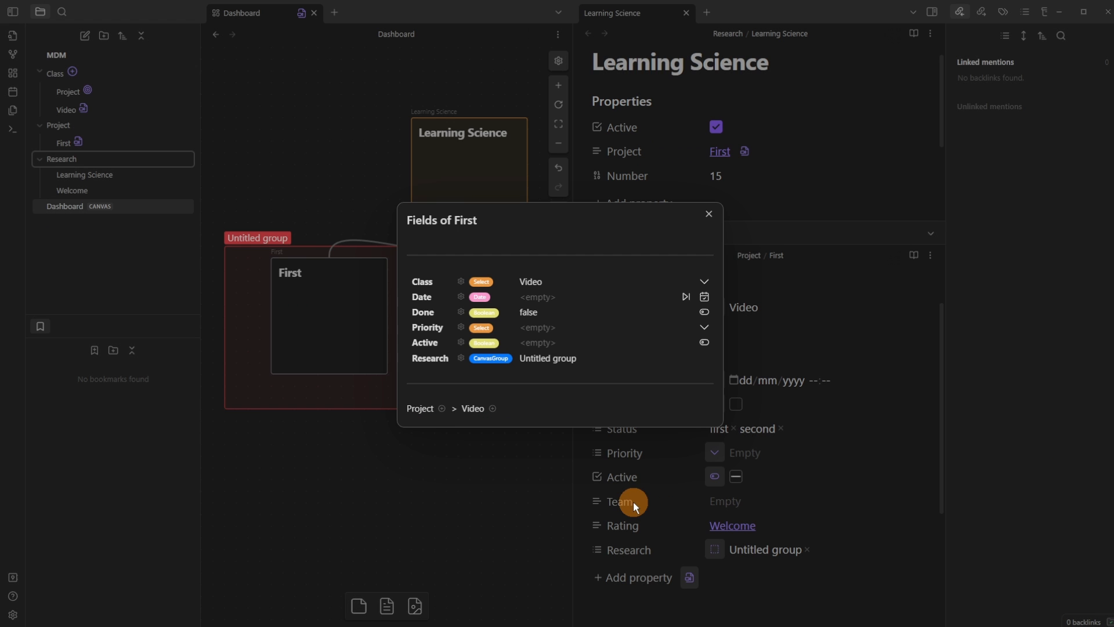
left_click(404, 495)
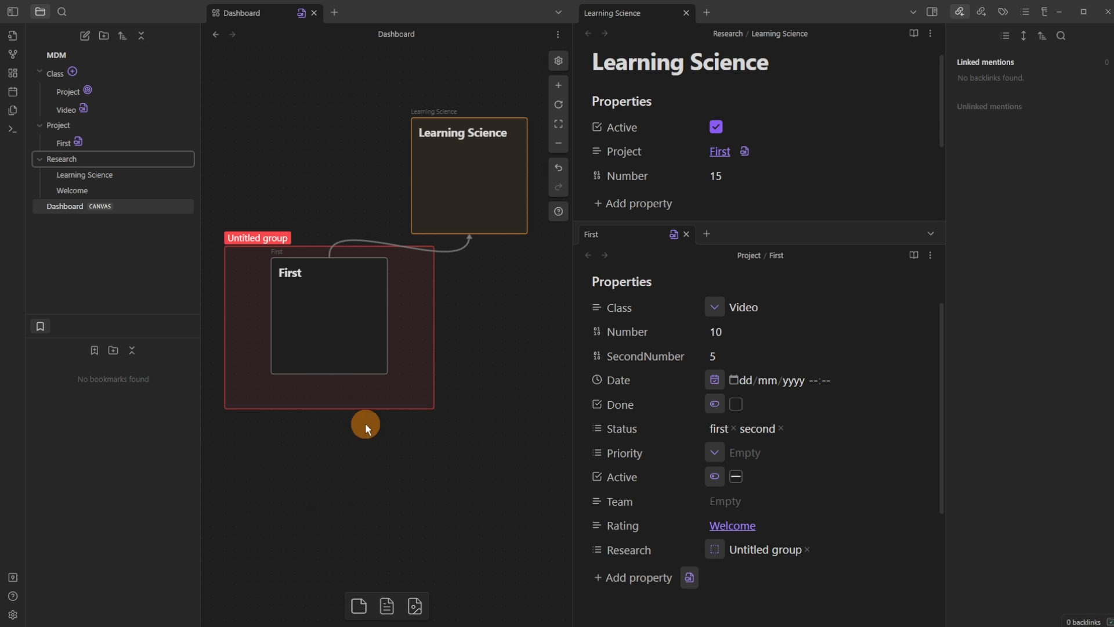
Extend the red group upward and delete the edge connecting the First and Learning Science cards
left_click(243, 238)
left_click_drag(306, 247, 307, 186)
left_click(418, 288)
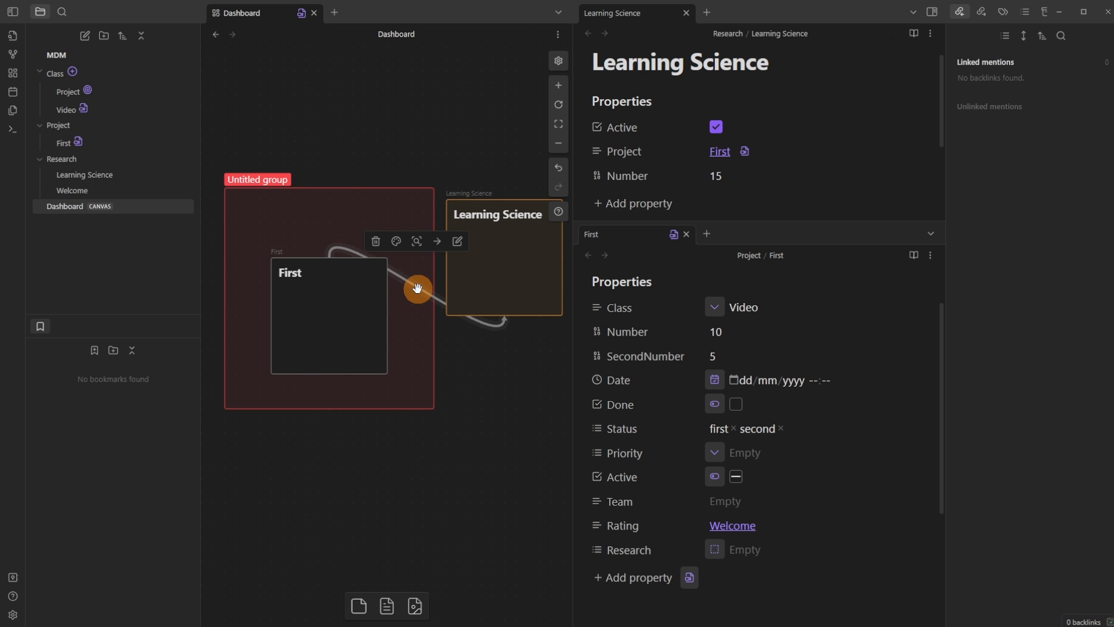
key("Delete")
left_click(495, 273)
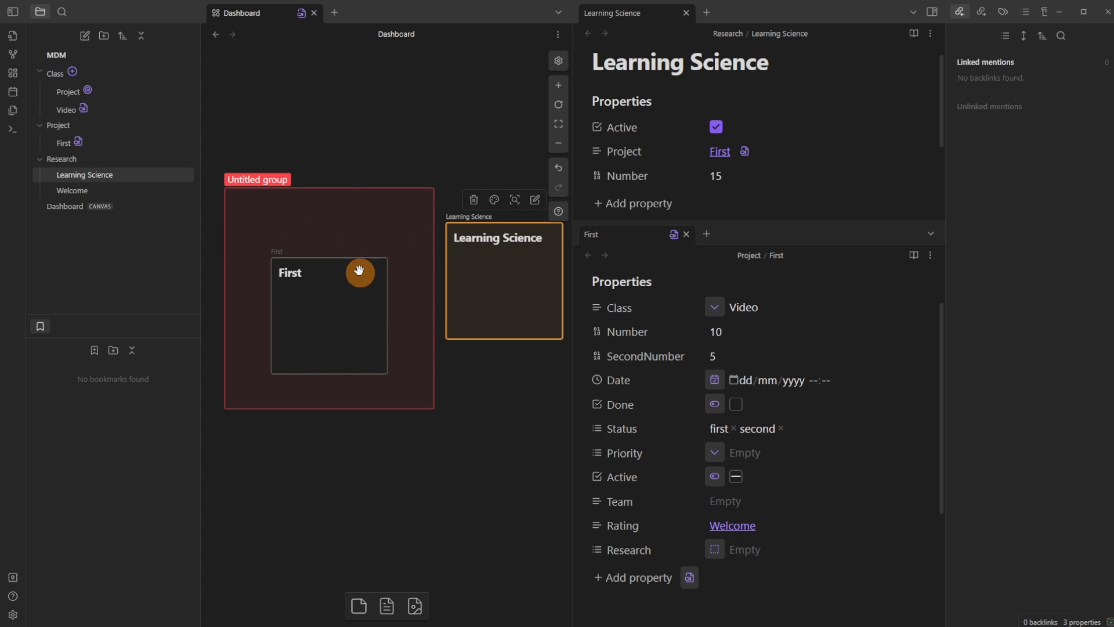
Rename the red group on the canvas as Active
left_click(263, 180)
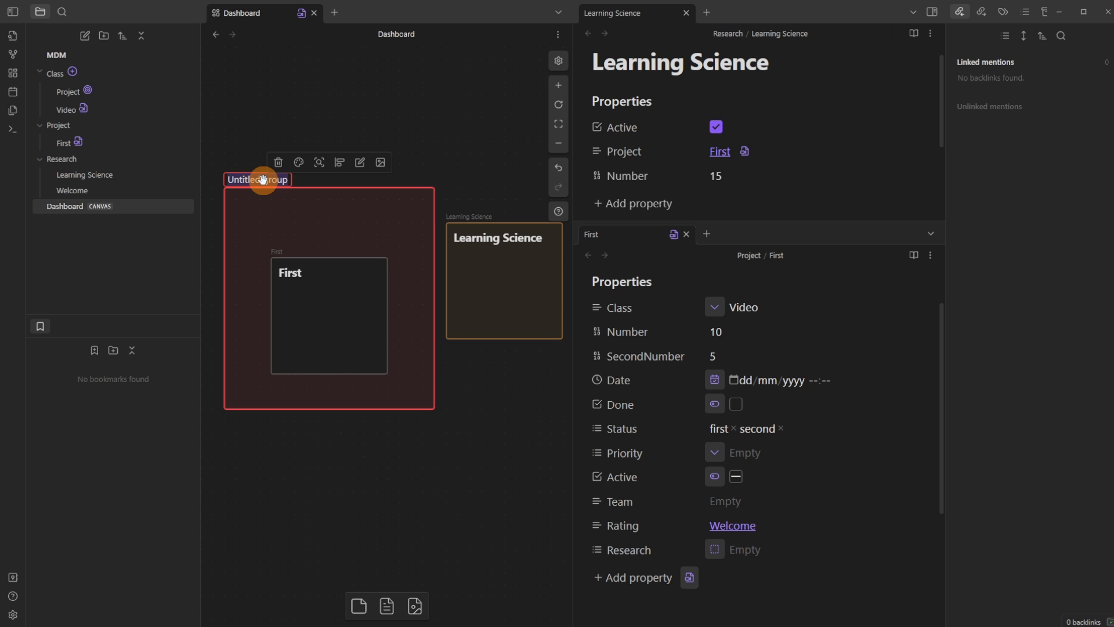
type("Active")
left_click(297, 139)
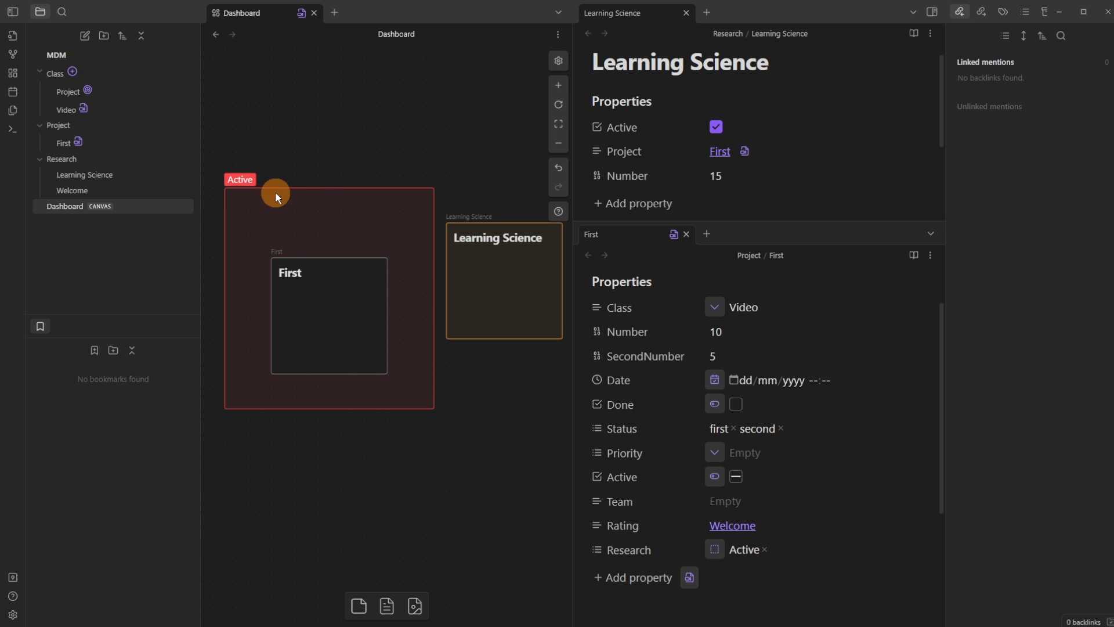
Duplicate the Active group directly below the original and delete the card copied inside it
left_click_drag(243, 178, 244, 413)
left_click(307, 551)
key("Delete")
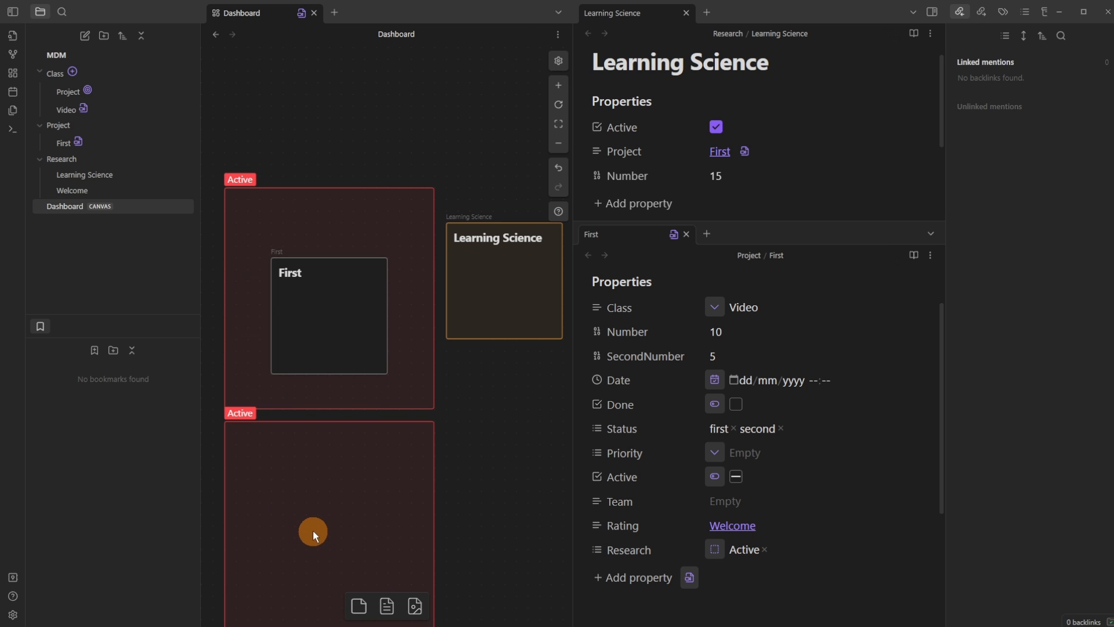
Rename the duplicated group as WIP and move the First card from the Active group into it
left_click(240, 413)
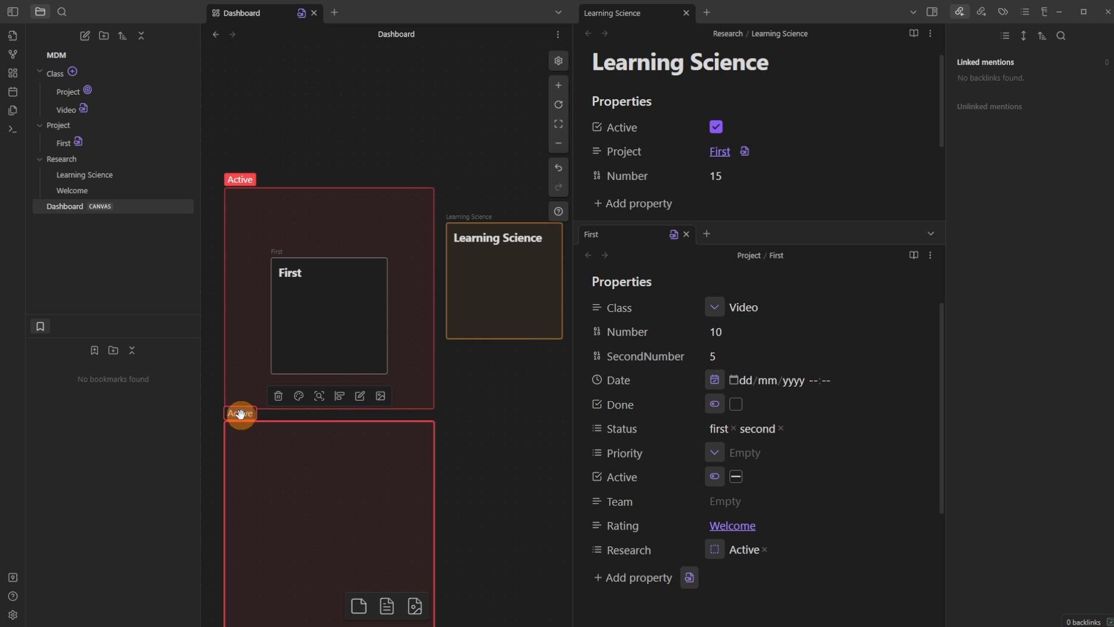
type("WIP")
left_click(522, 416)
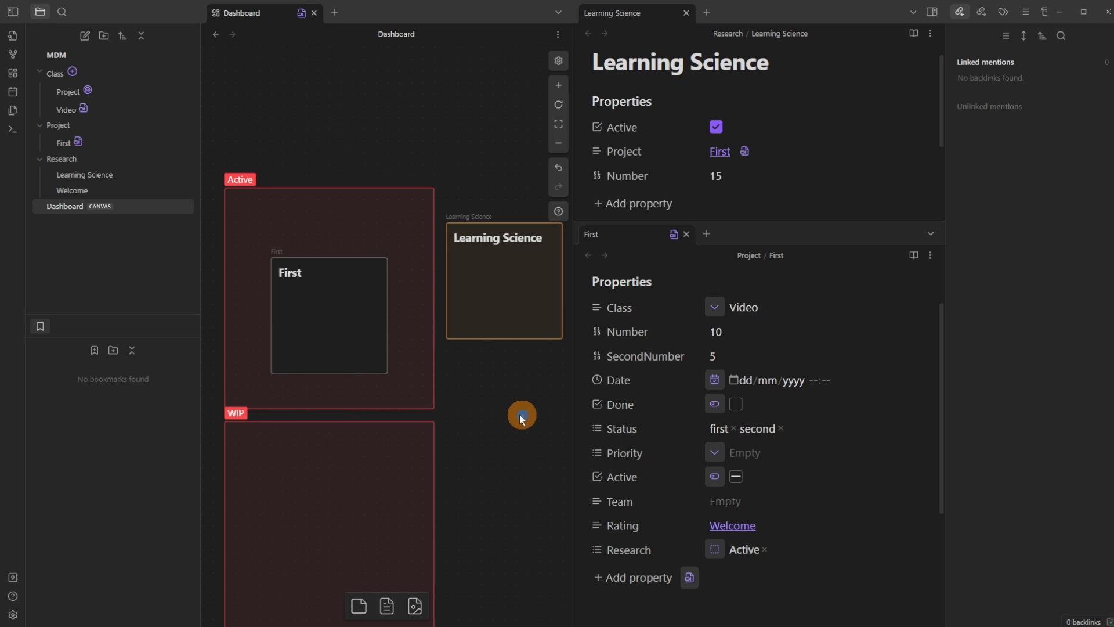
left_click_drag(340, 287, 334, 500)
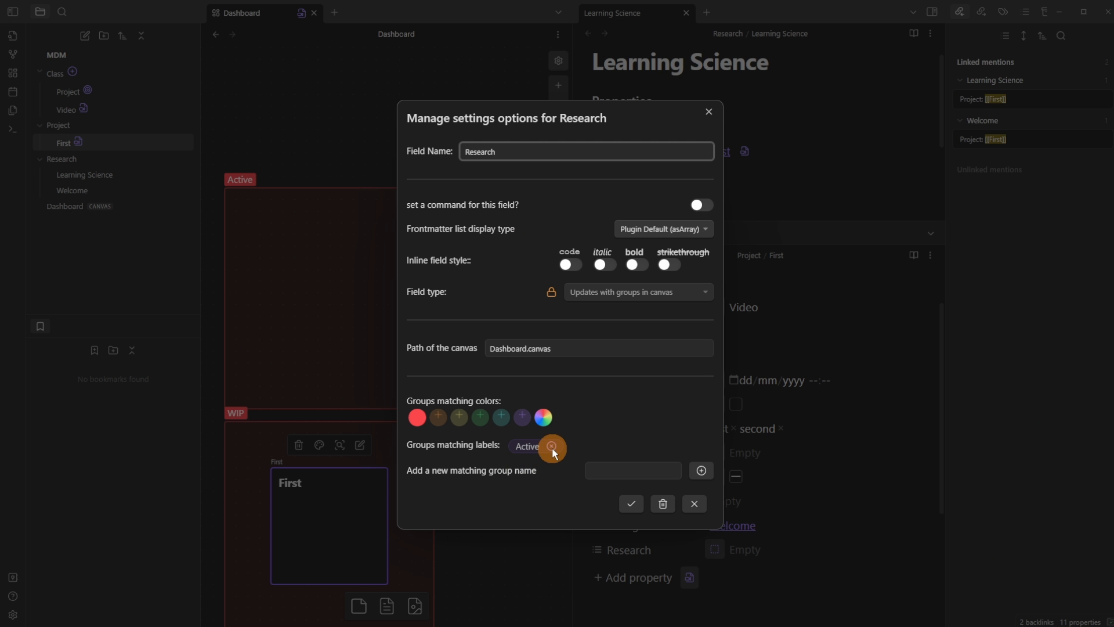
Remove the Active matching label from the Research field, add orange and green as matching group colors, and save it
left_click(552, 446)
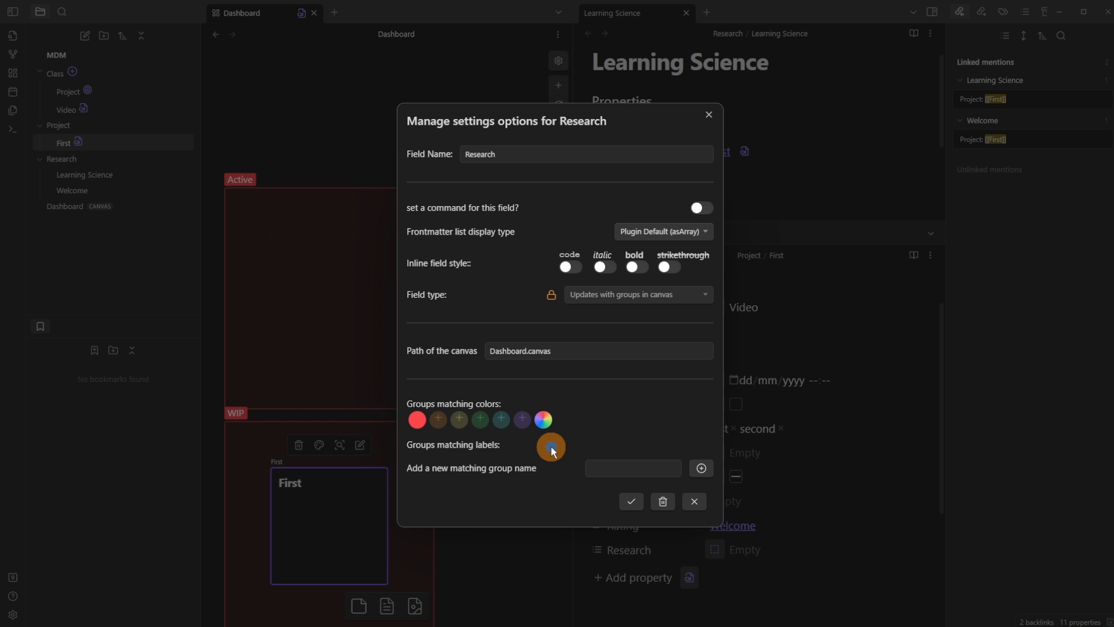
left_click(480, 420)
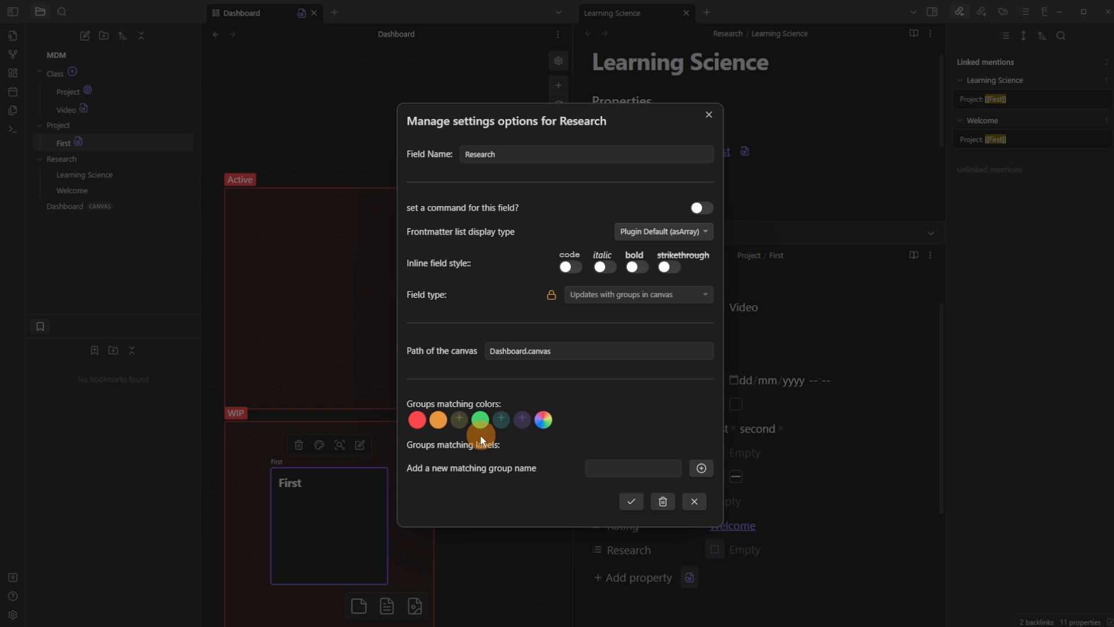
left_click(631, 502)
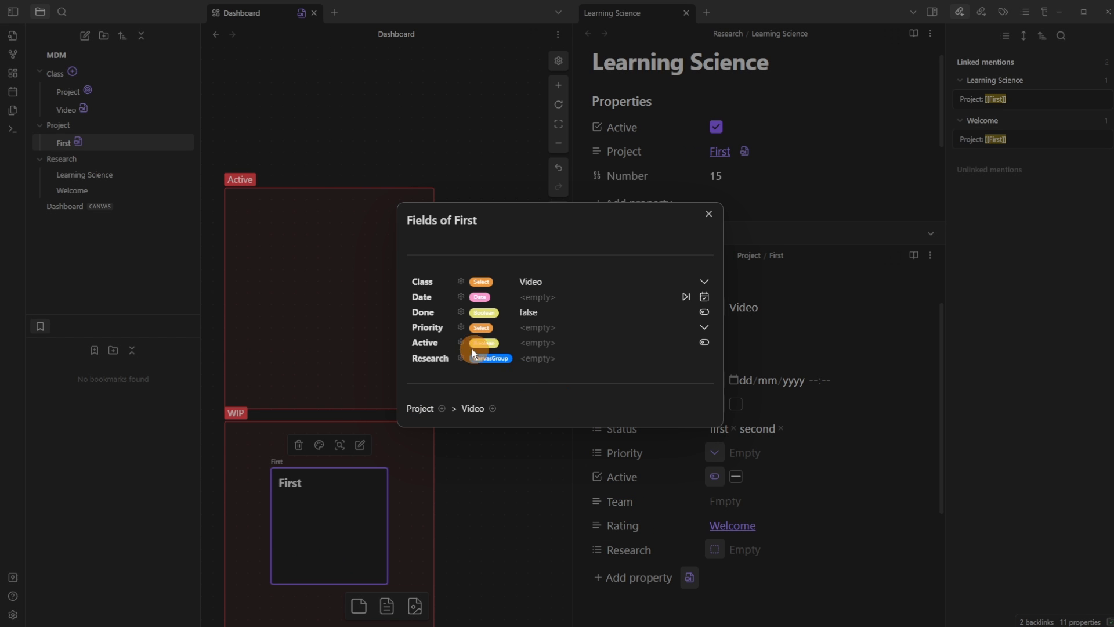
left_click(535, 511)
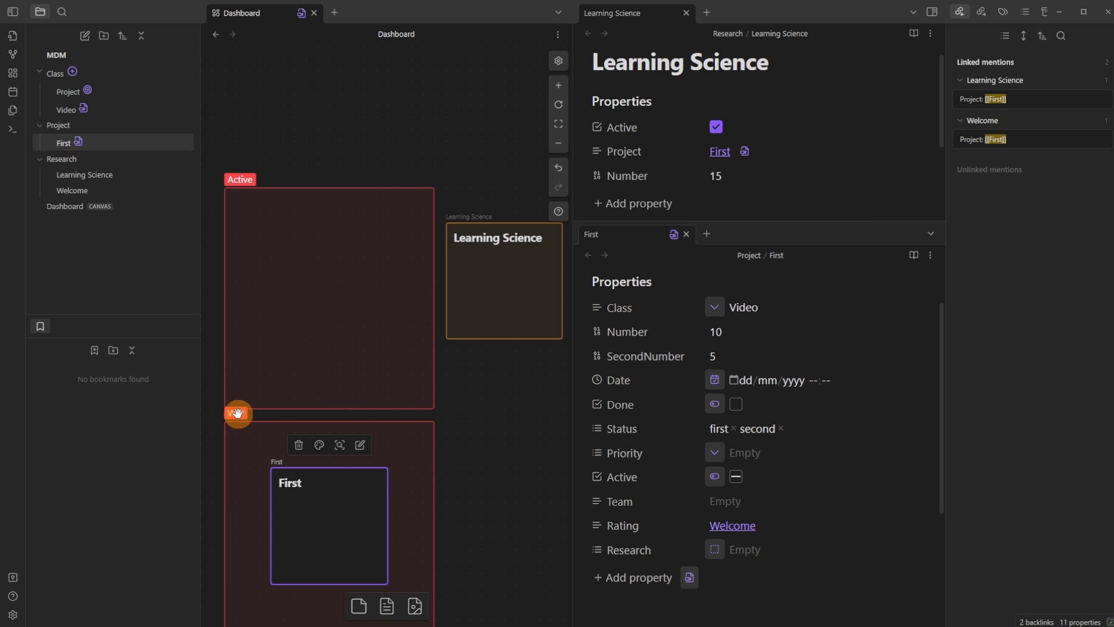
Color the WIP group orange and move the First card back into the Active group
left_click(237, 412)
left_click(299, 396)
left_click(305, 422)
left_click_drag(447, 454, 437, 326)
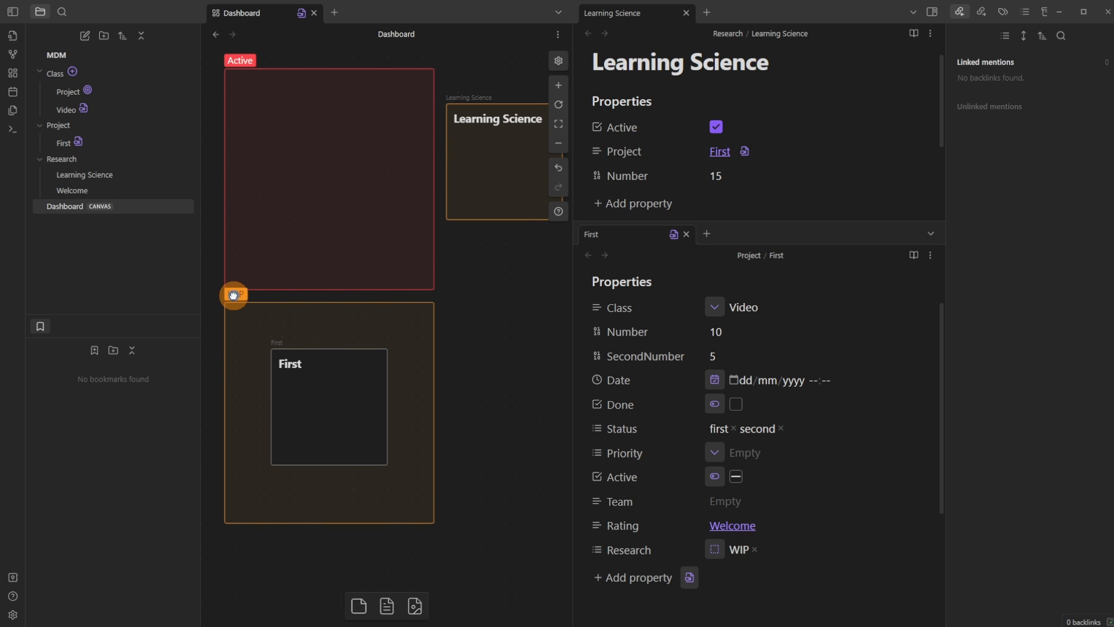
left_click_drag(331, 408, 331, 170)
left_click(468, 328)
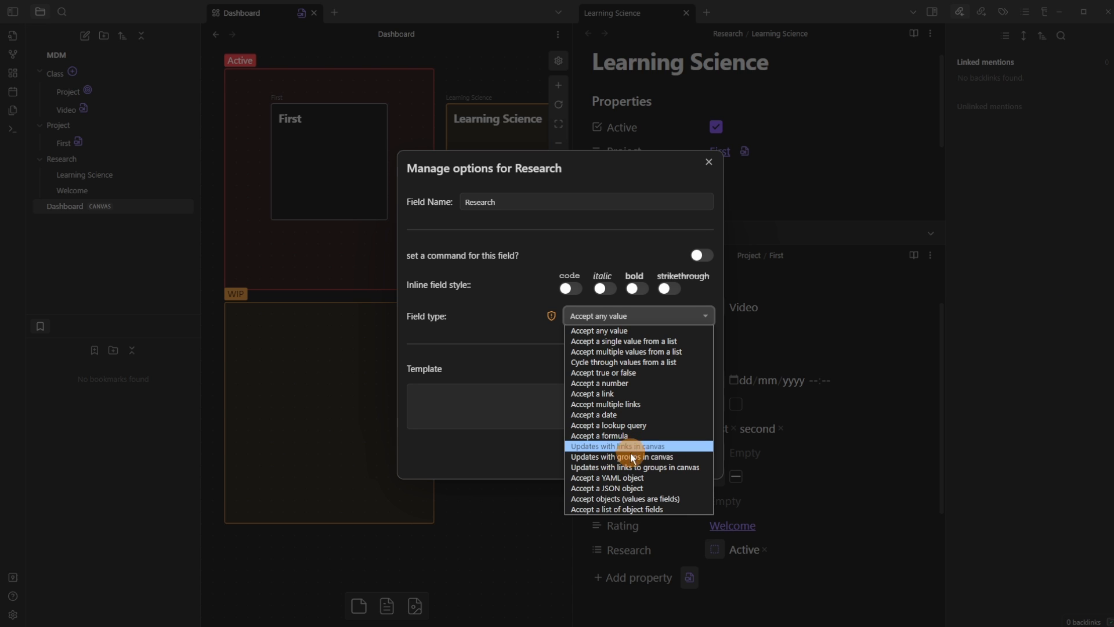
Change the Research field type to "Updates with links to groups in canvas" using Dashboard.canvas, and save it
left_click(583, 467)
scroll(466, 454, "down", 5)
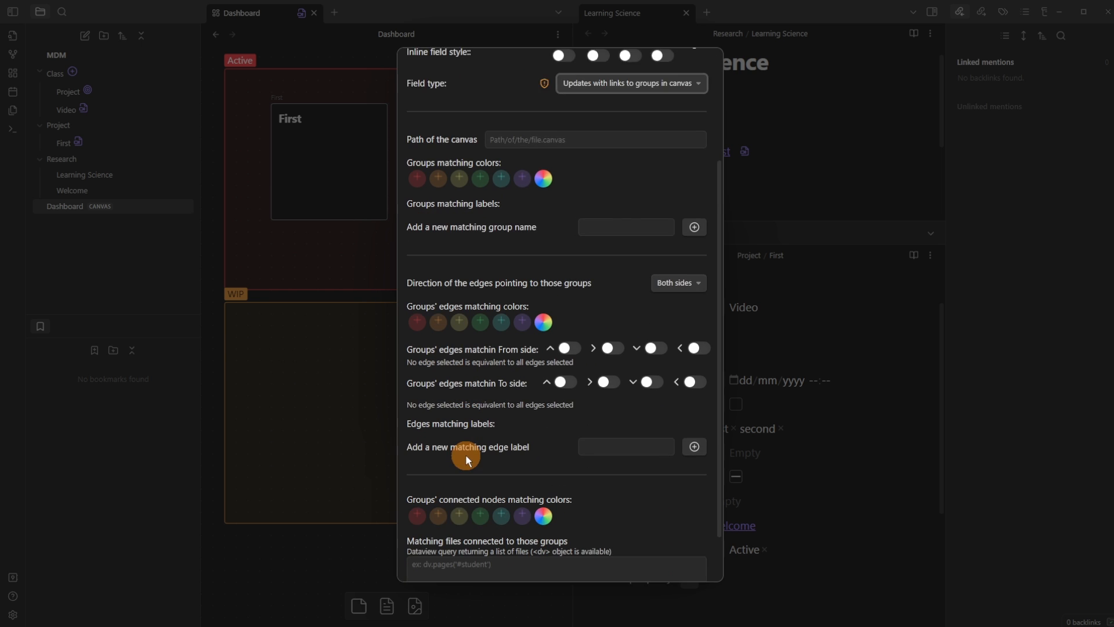
scroll(486, 451, "up", 5)
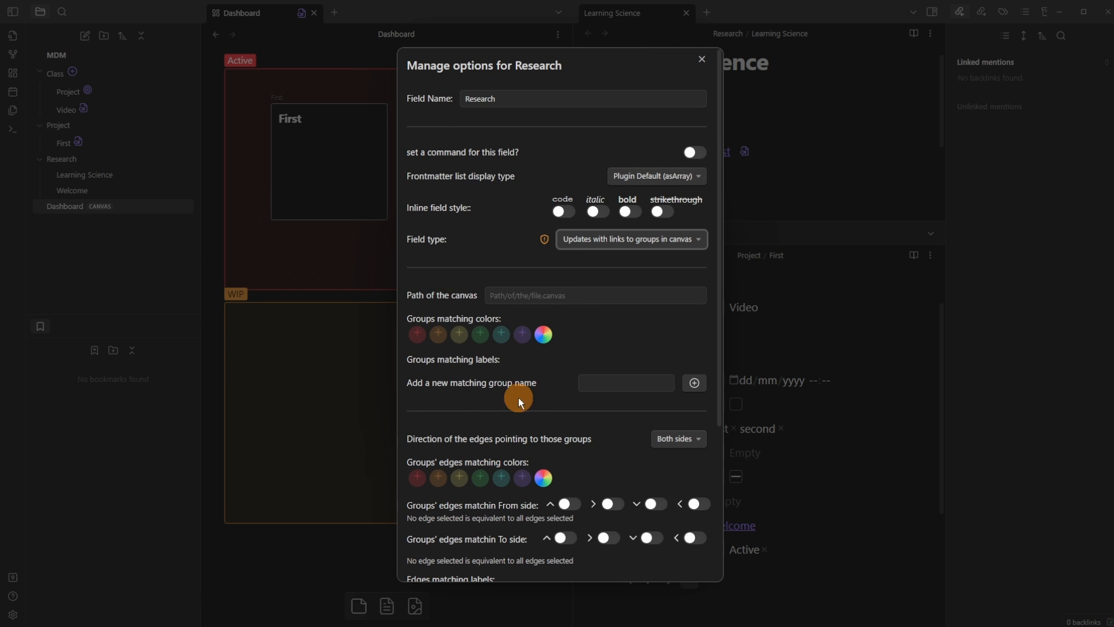
left_click(551, 295)
left_click(551, 319)
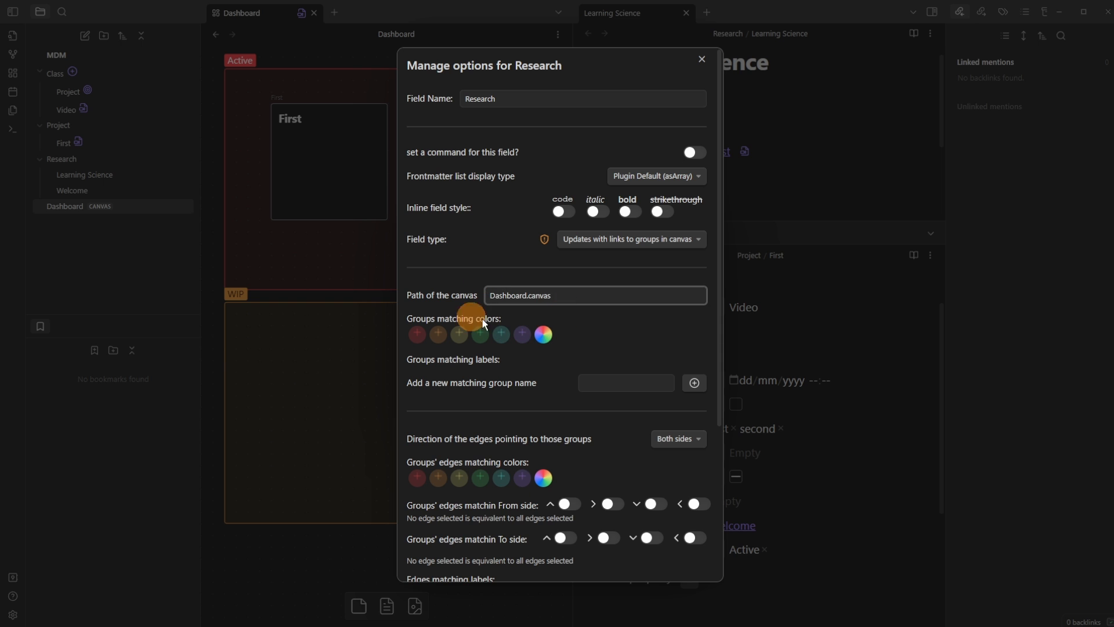
scroll(496, 275, "down", 4)
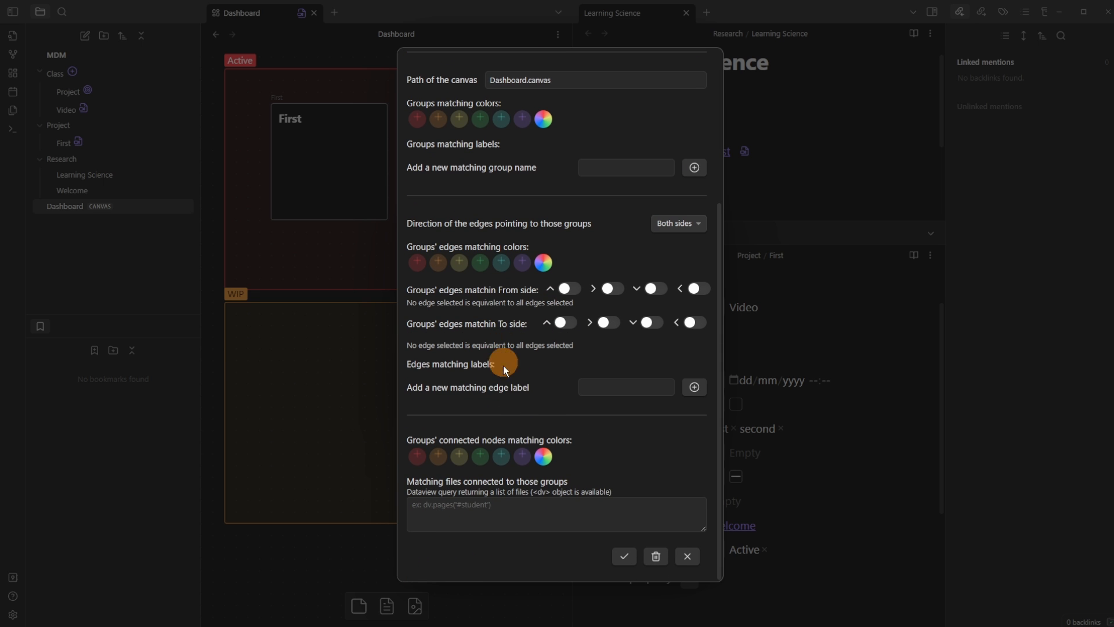
left_click(632, 560)
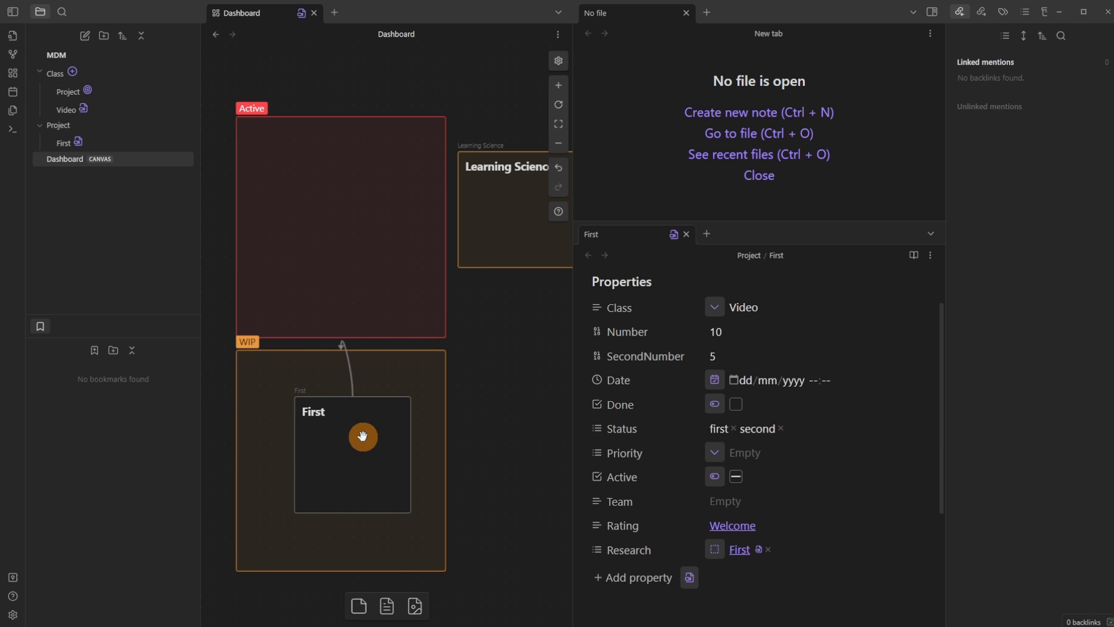
Reposition the First card inside the WIP group so its edge to the group runs straight
mouse_move(361, 435)
left_mouse_down()
mouse_move(304, 457)
mouse_move(349, 449)
left_mouse_up()
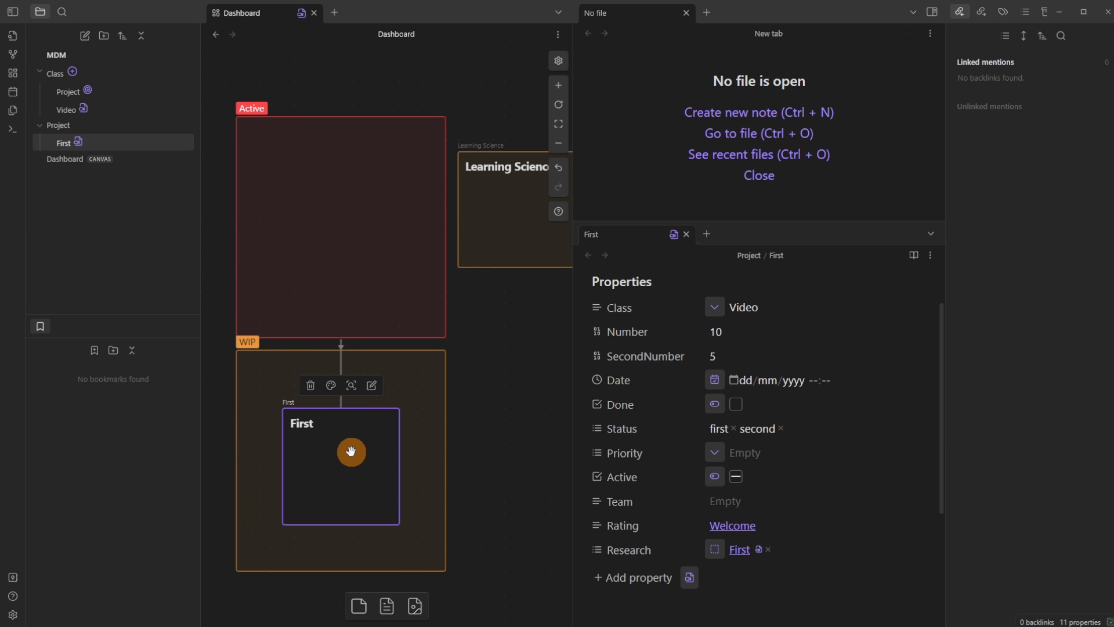
left_click(247, 337)
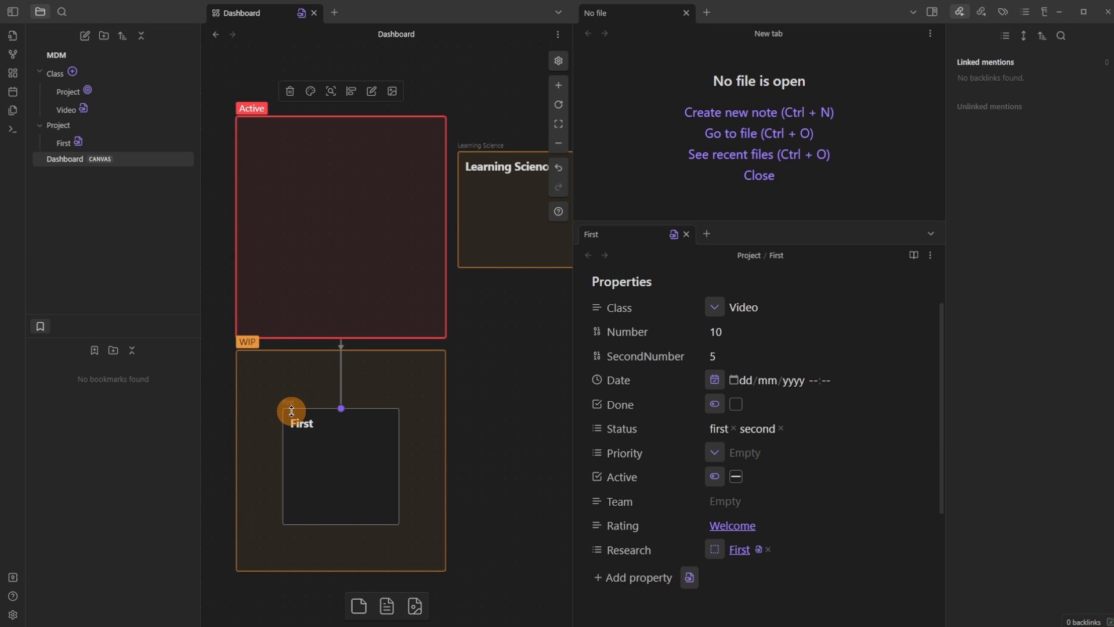
left_click(340, 355)
left_click(355, 460)
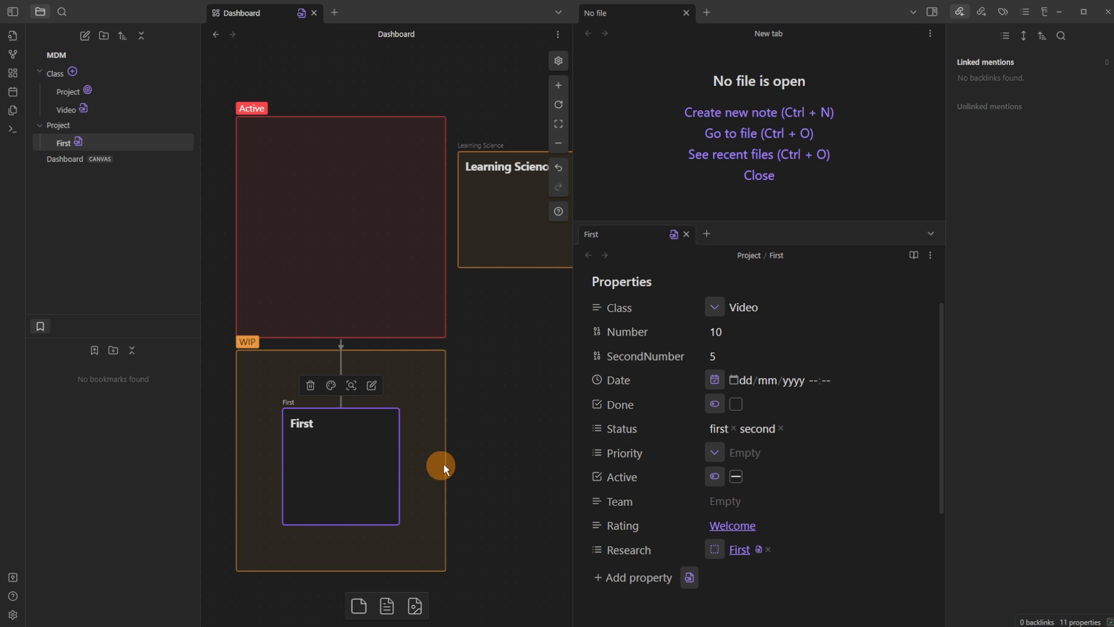
Move the First card out of the WIP group and clear the First note's Research value
scroll(444, 468, "down", 3)
scroll(444, 469, "right", 2)
left_click_drag(276, 373, 492, 369)
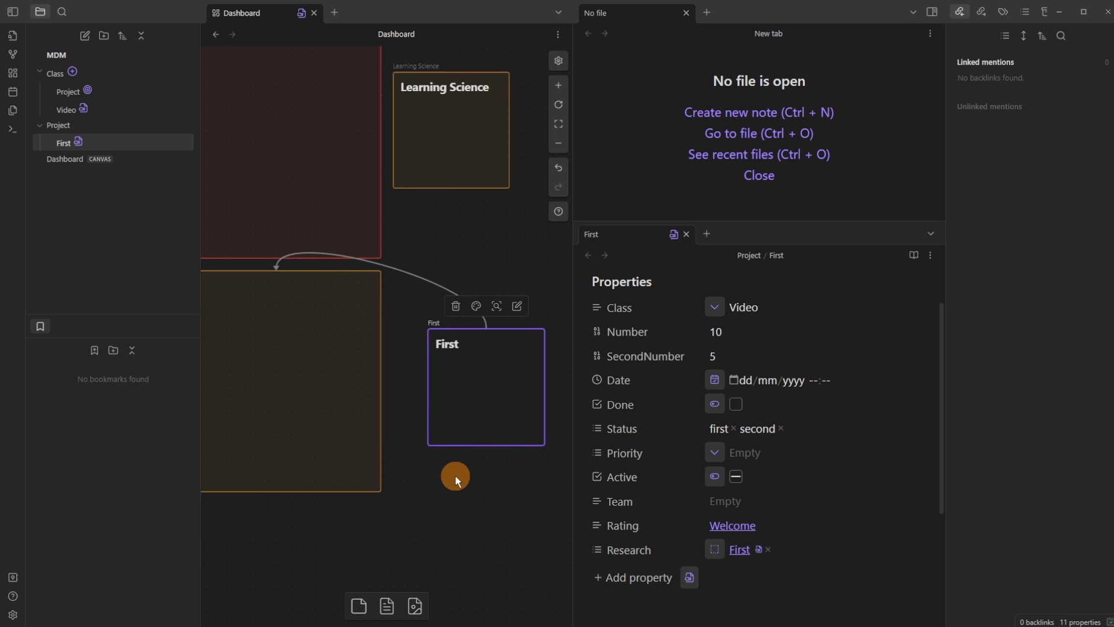
left_click(458, 480)
left_click(768, 549)
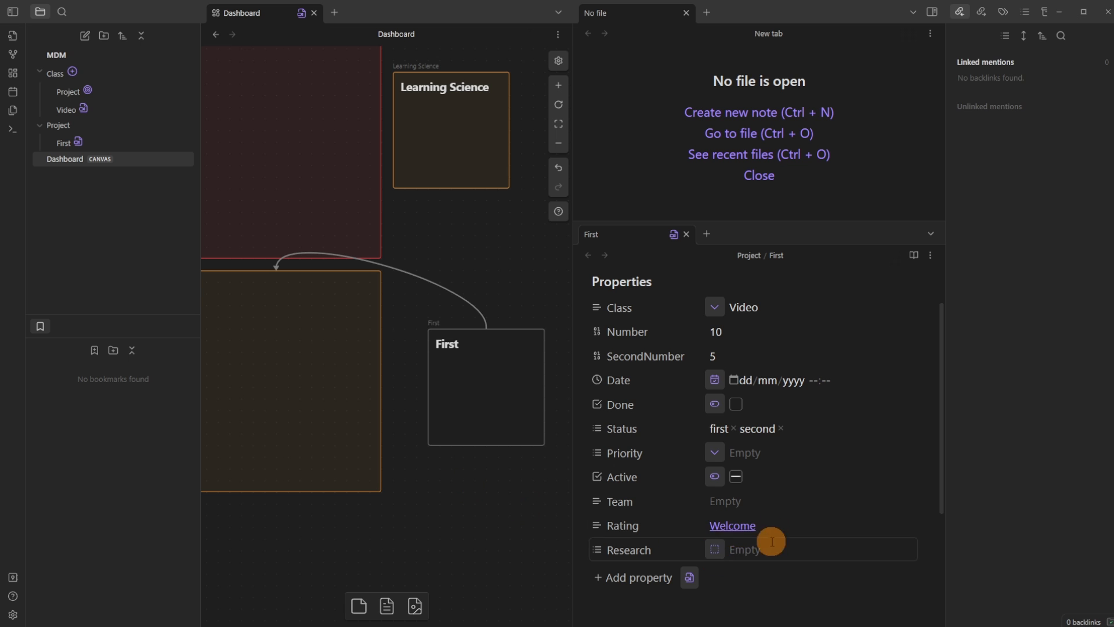
Move the First card back inside the WIP group beneath its connecting edge
left_click_drag(497, 394, 284, 388)
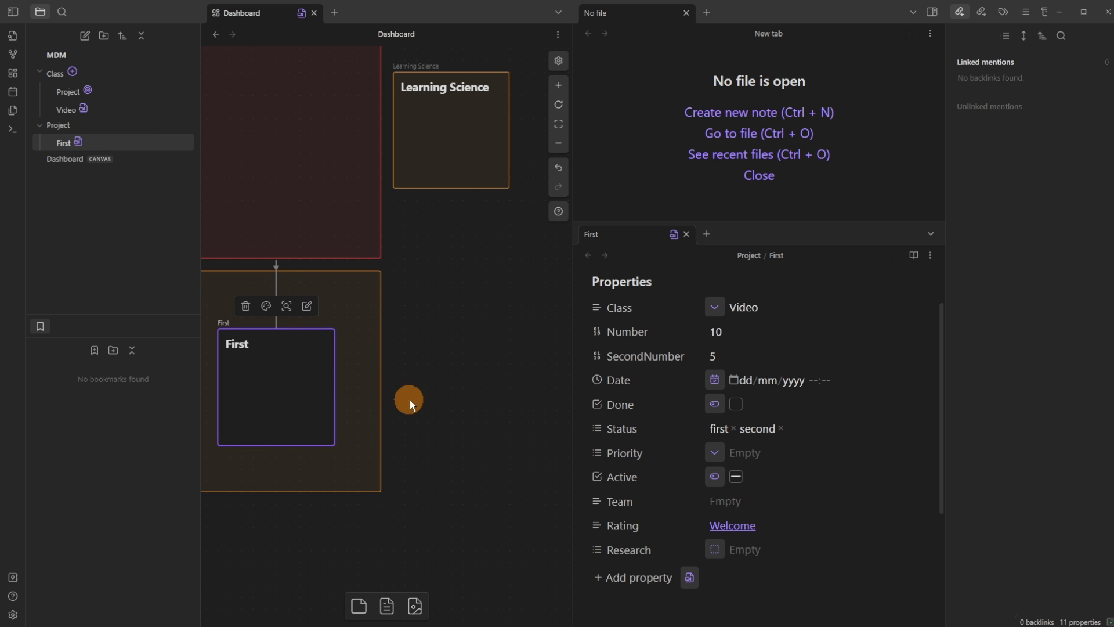
scroll(530, 425, "left", 2)
scroll(530, 425, "up", 1)
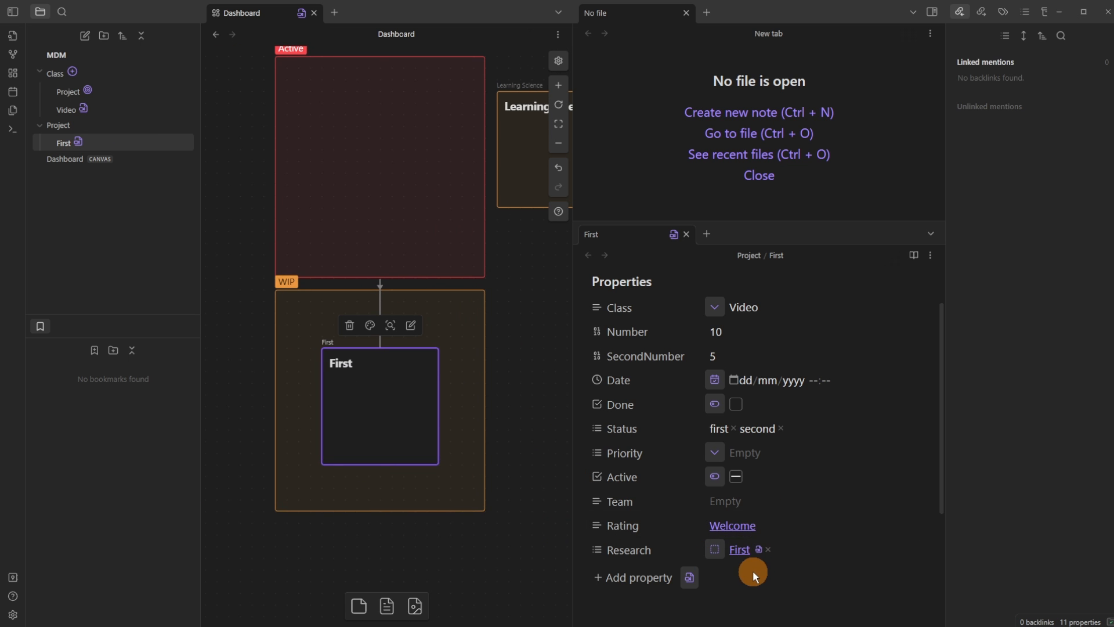
Delete the edge between the First card and the WIP group, and connect the card's top to the Active group's bottom edge
left_click(380, 302)
left_click(340, 270)
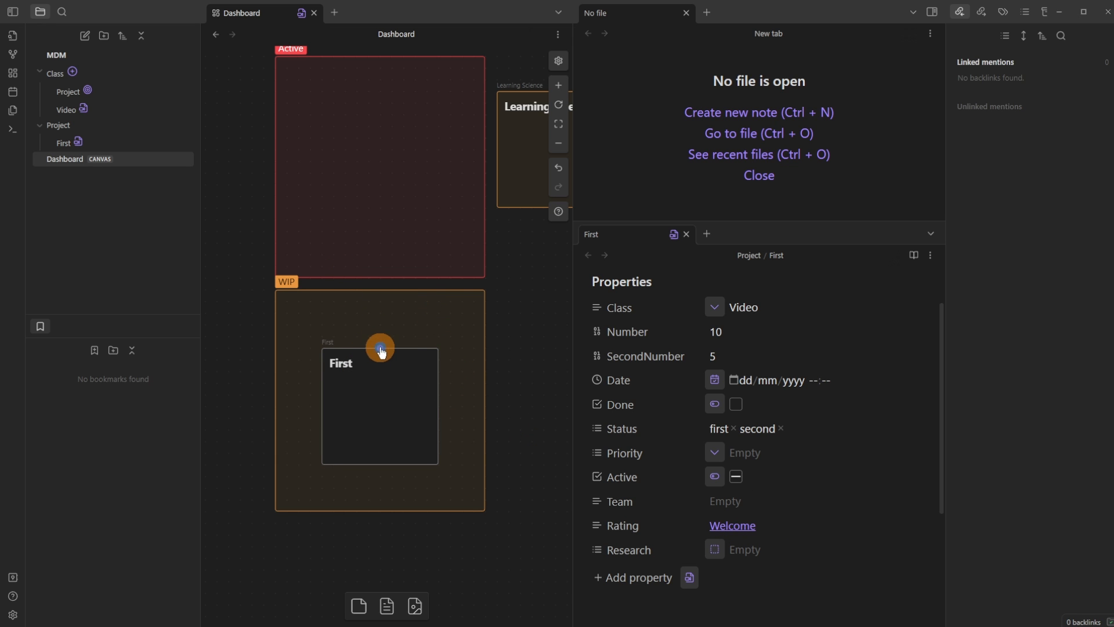
left_click_drag(379, 347, 380, 264)
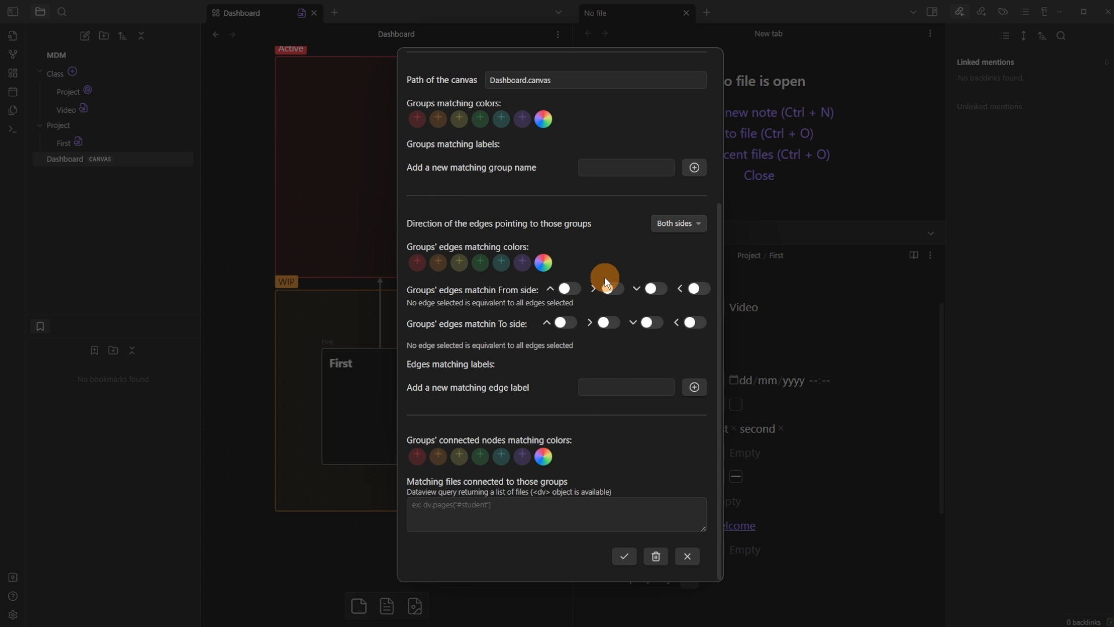
Close the Research field settings and reattach the First card's edge to the outer right side of the WIP group
left_click(377, 228)
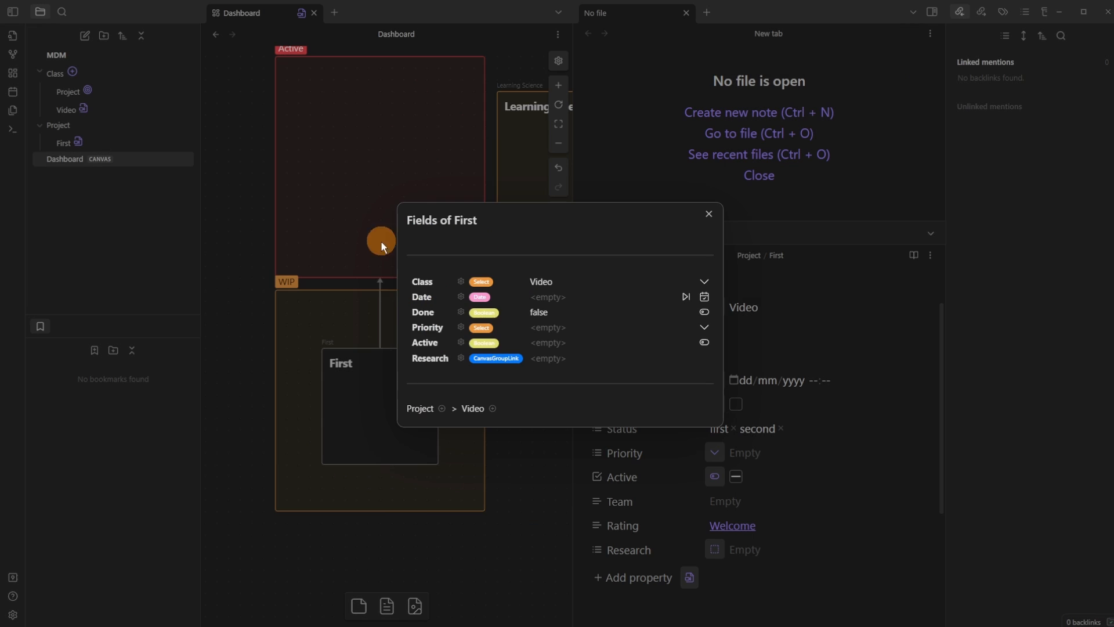
left_click_drag(373, 295, 466, 382)
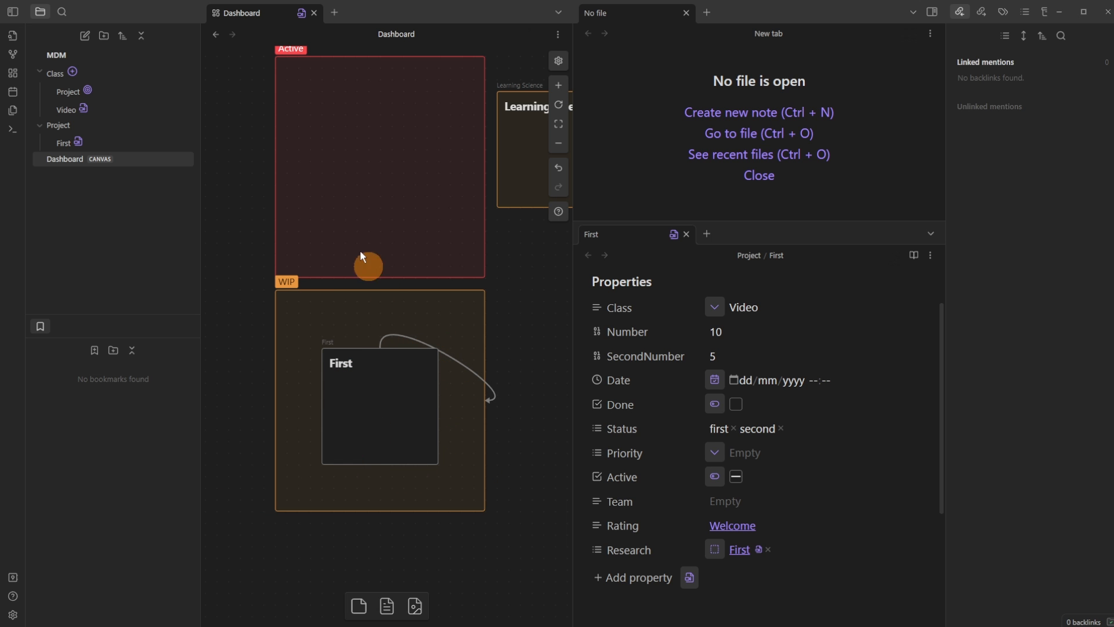
Change the Research field type to "Accept a YAML object" and save it
left_click(303, 19)
left_click(638, 316)
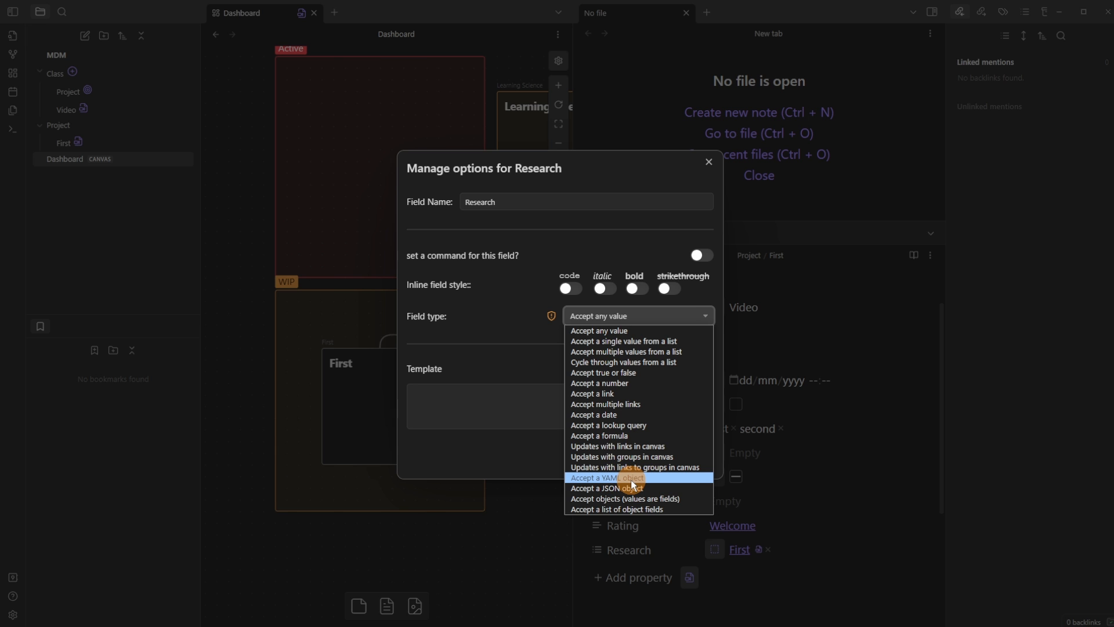
left_click(631, 479)
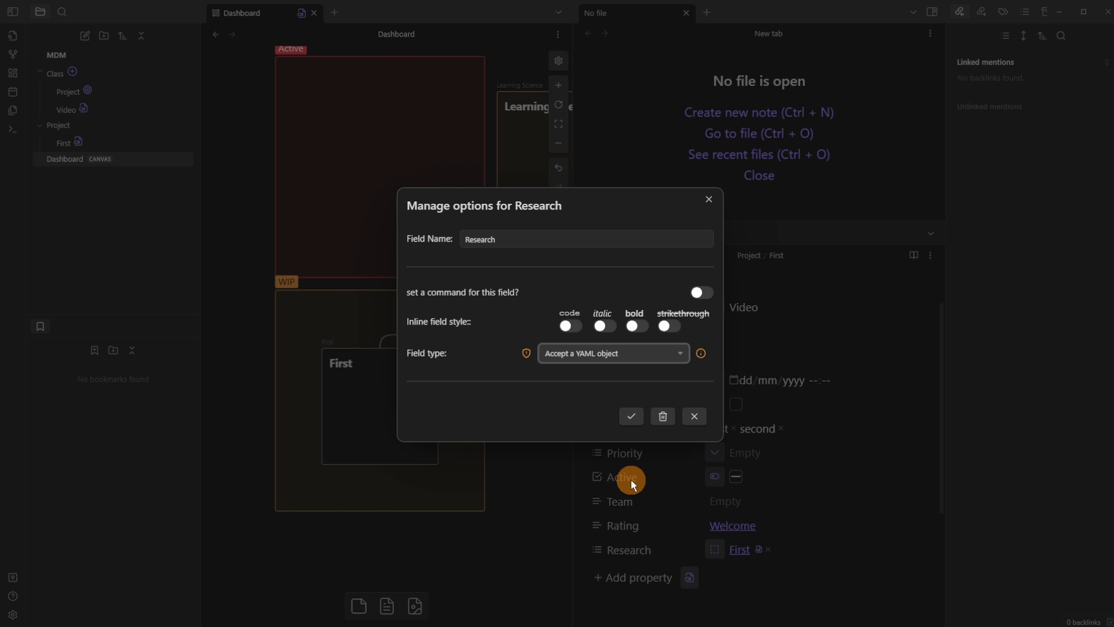
left_click(630, 417)
Check the information note for the YAML object type in the Research field settings, and return to the First note
left_click(701, 352)
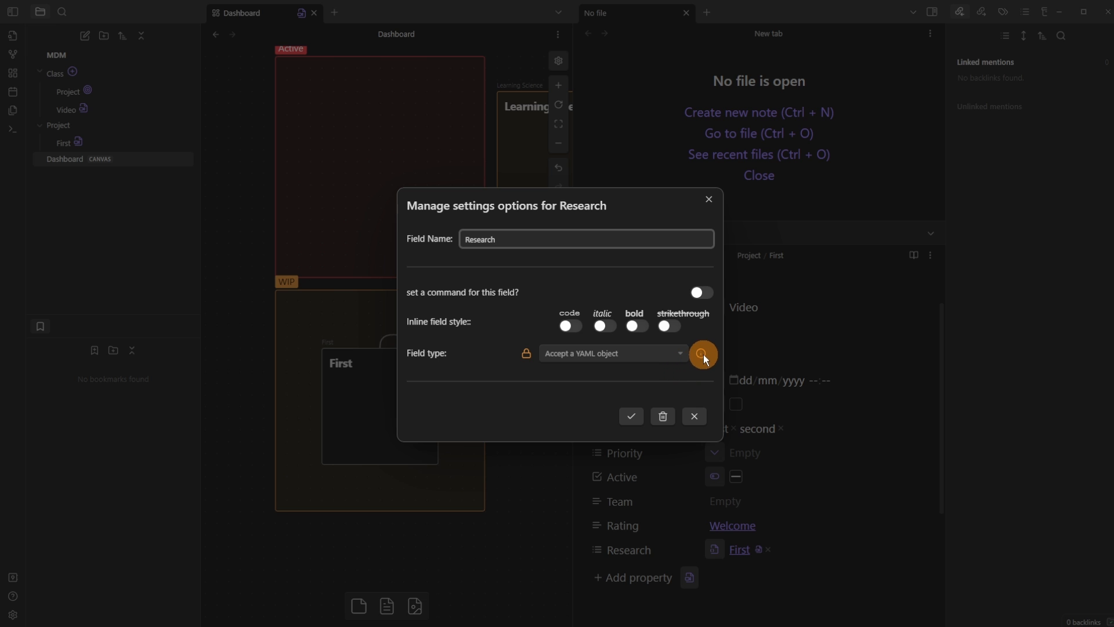
mouse_move(703, 354)
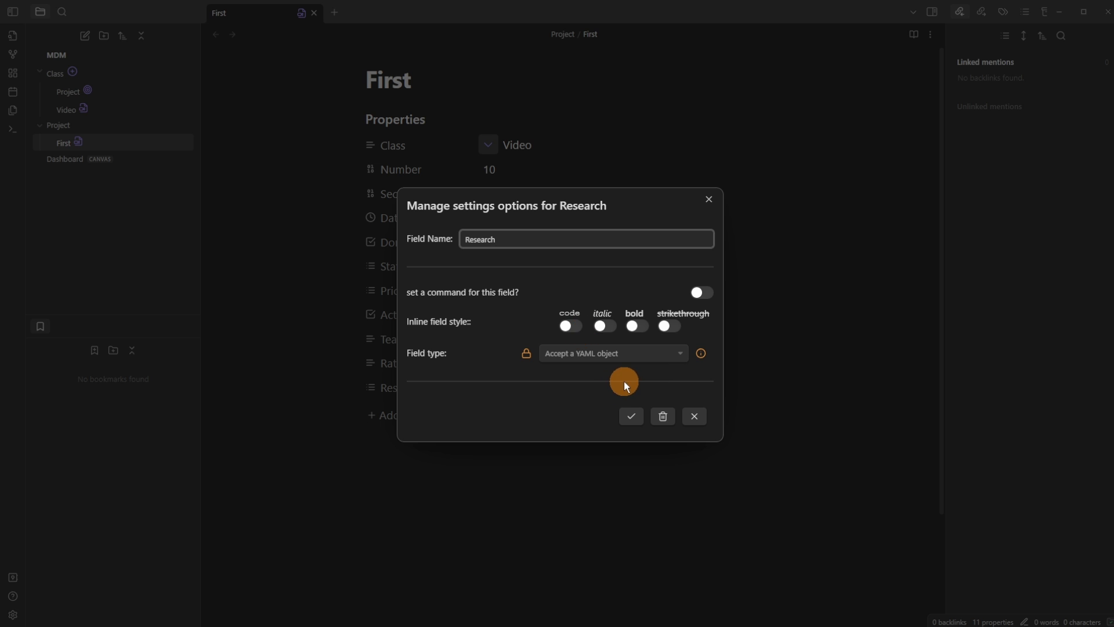
left_click(792, 318)
left_click(516, 98)
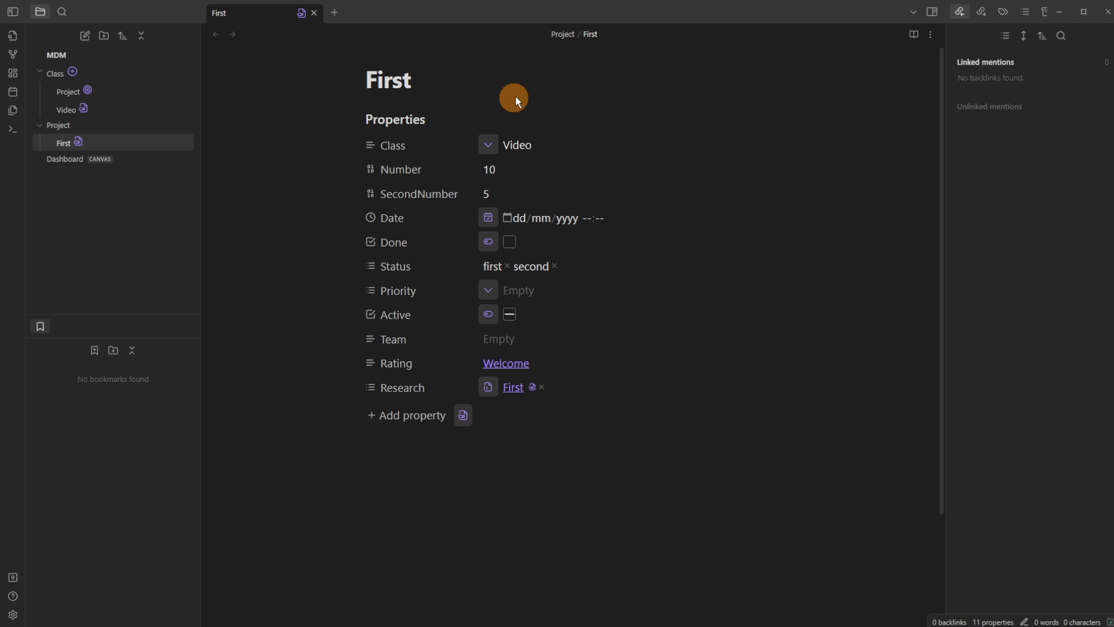
Add an inline field "YAML::" on a new line below the First note's properties
left_click(488, 519)
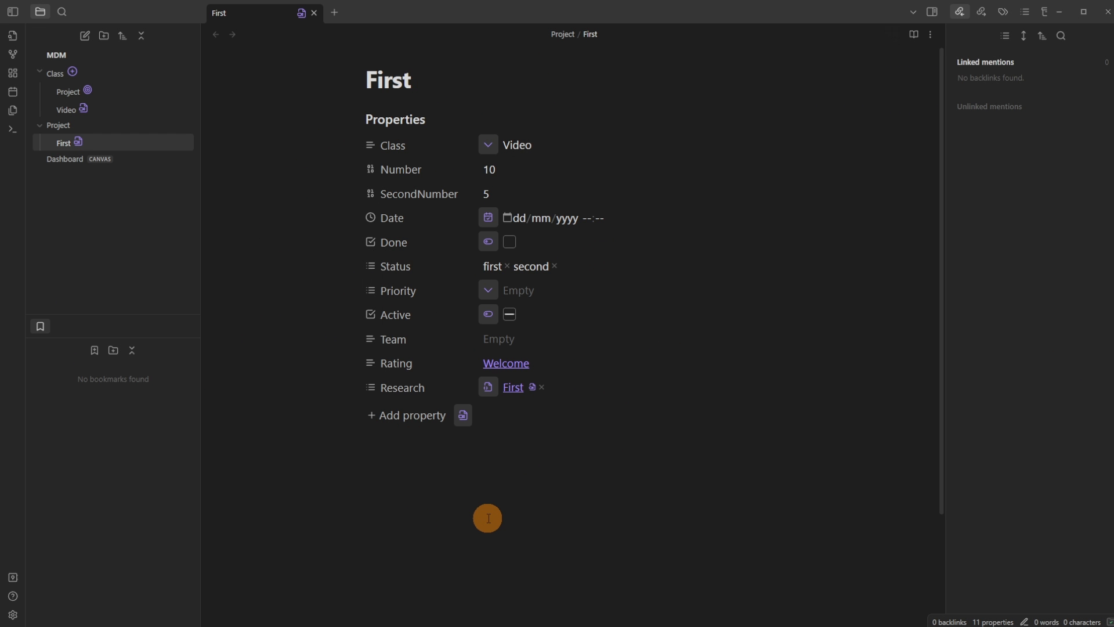
scroll(493, 497, "down", 2)
scroll(493, 497, "down", 1)
key("Return")
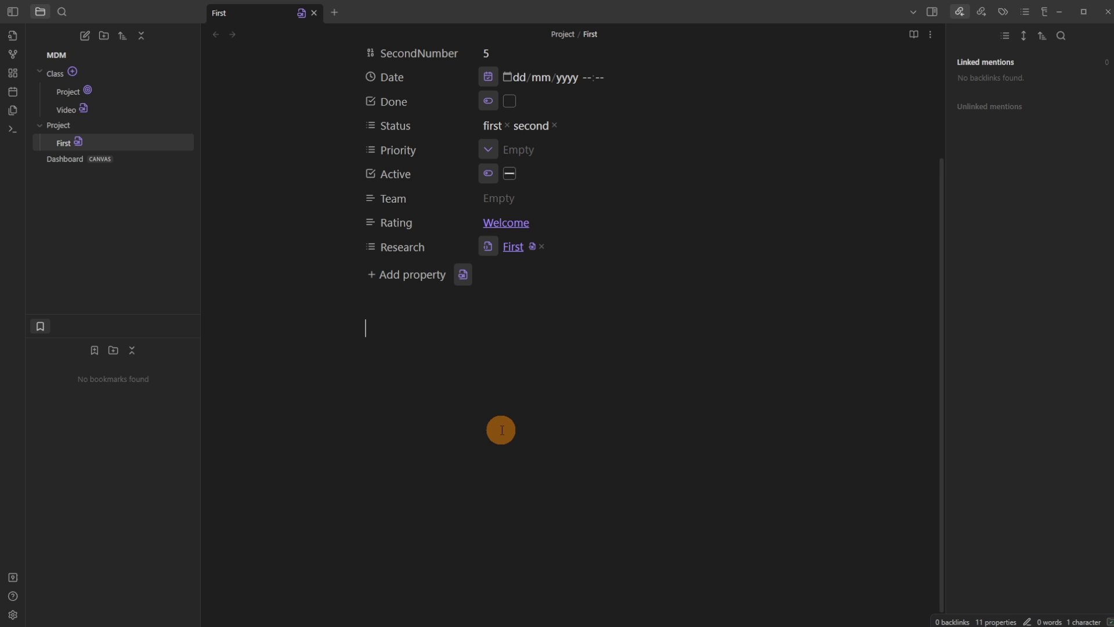
type("YAML::")
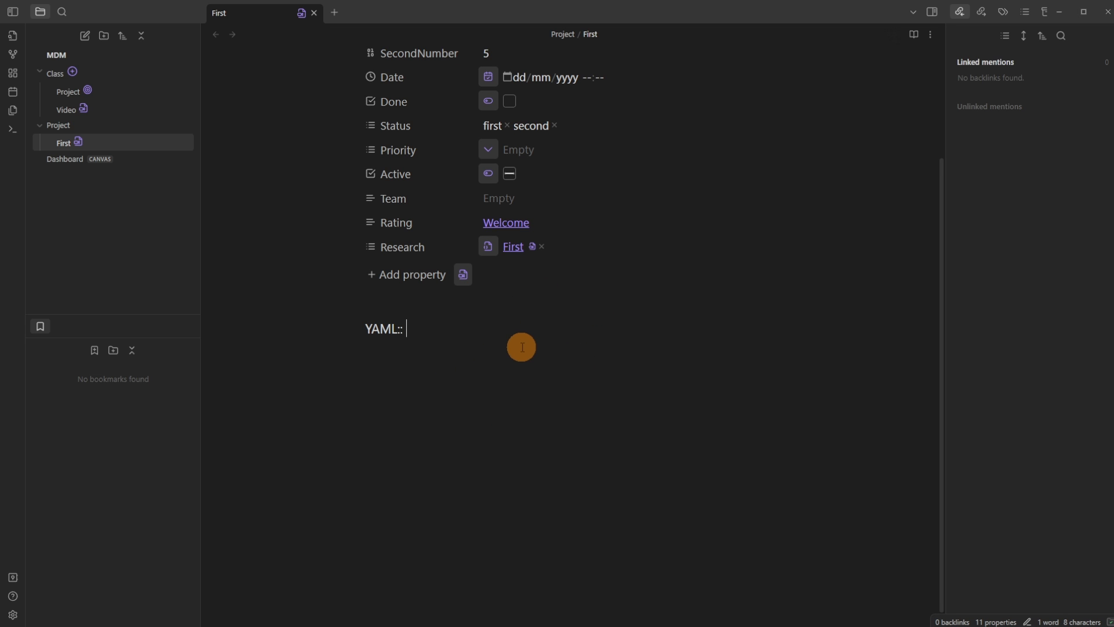
Examine the First note's Research value in the YAML editor line by line, and save it without edits
scroll(505, 226, "up", 3)
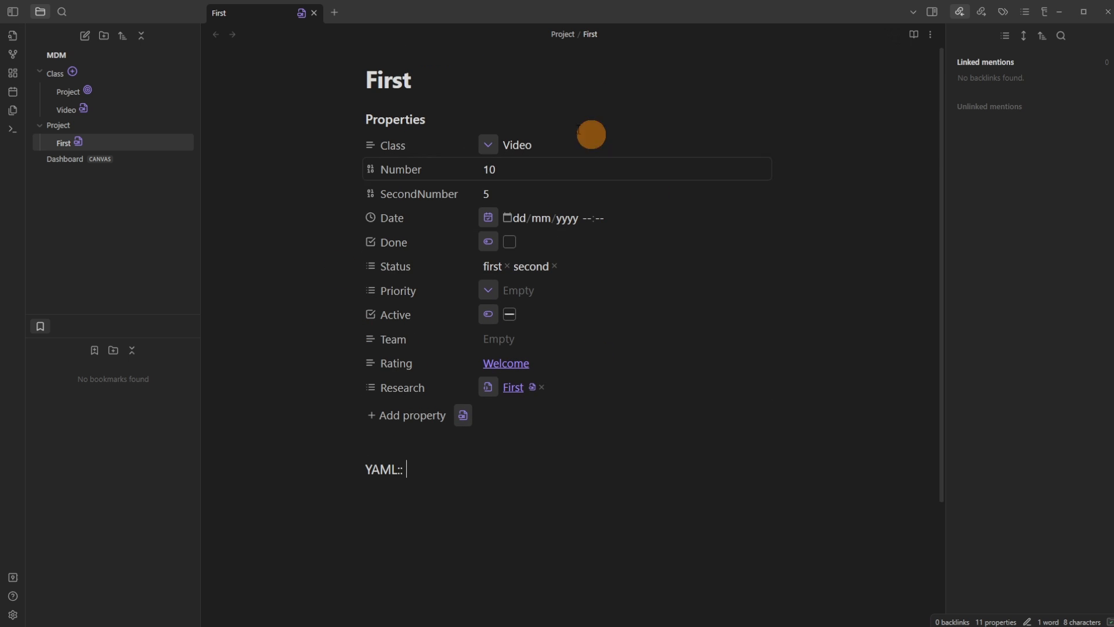
left_click(302, 11)
left_click(704, 356)
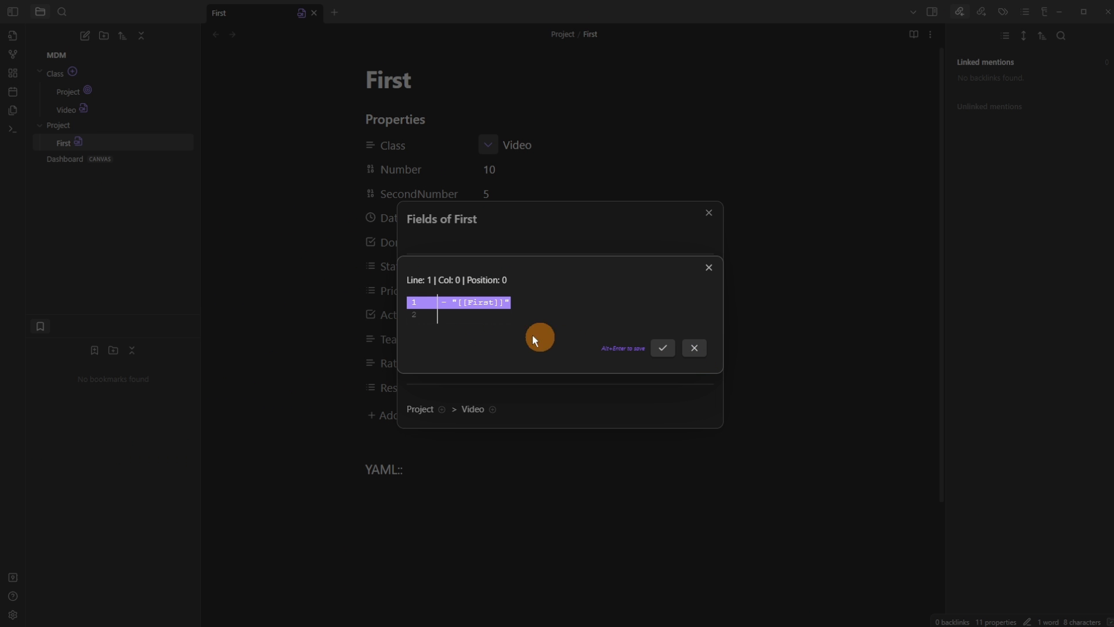
left_click_drag(440, 301, 555, 319)
left_click(482, 316)
left_click(456, 299)
left_click(500, 318)
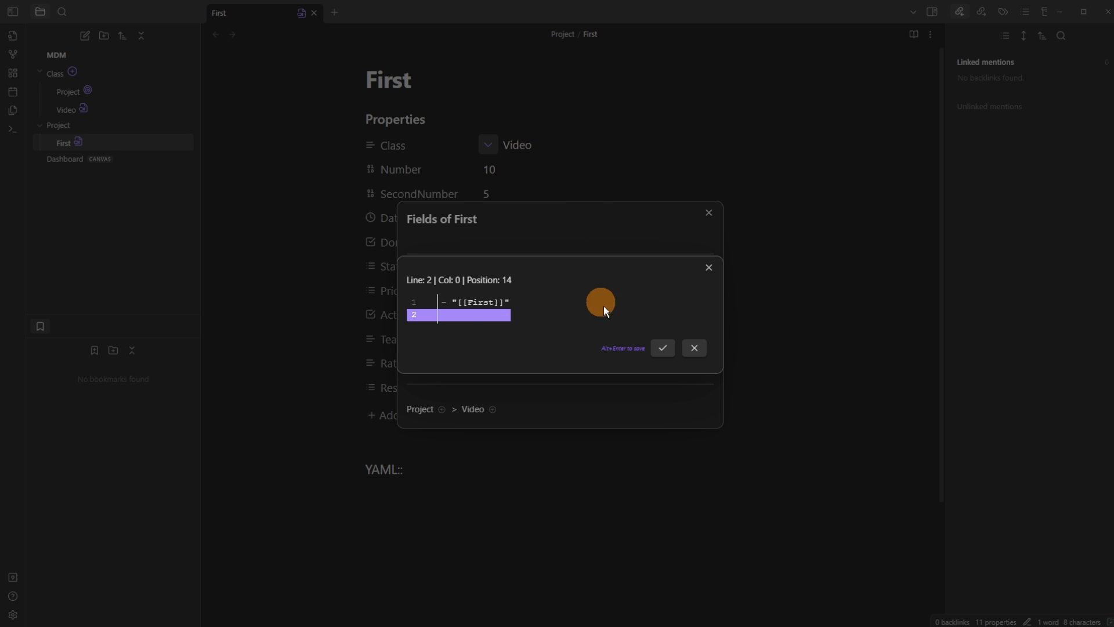
left_click(665, 351)
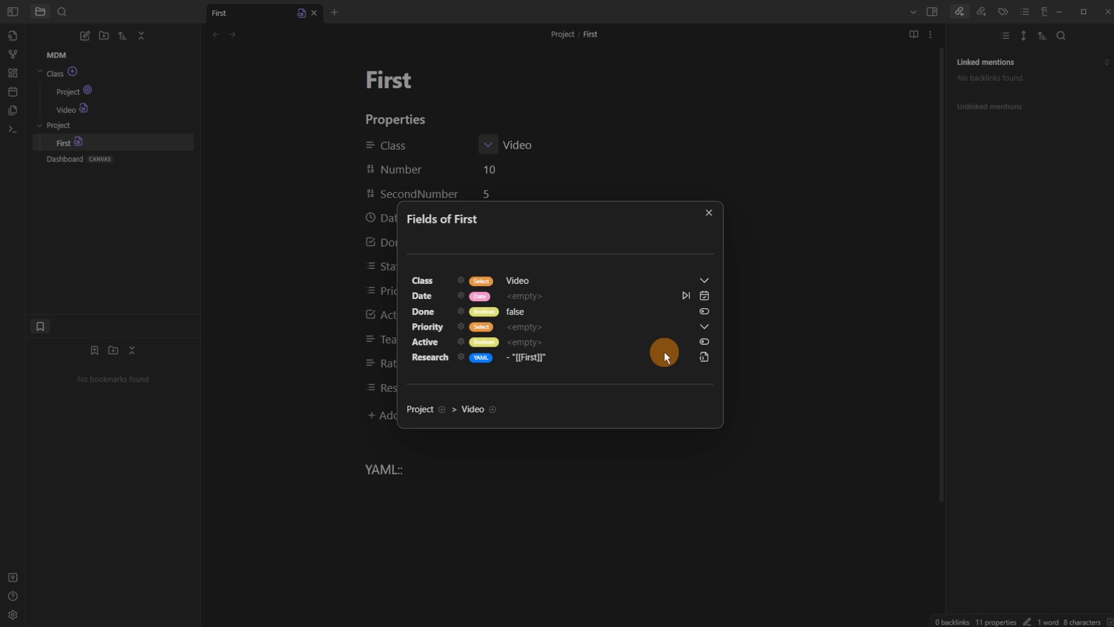
Change the Research field type to "Accept a JSON object" and save it
left_click(459, 357)
left_click(586, 316)
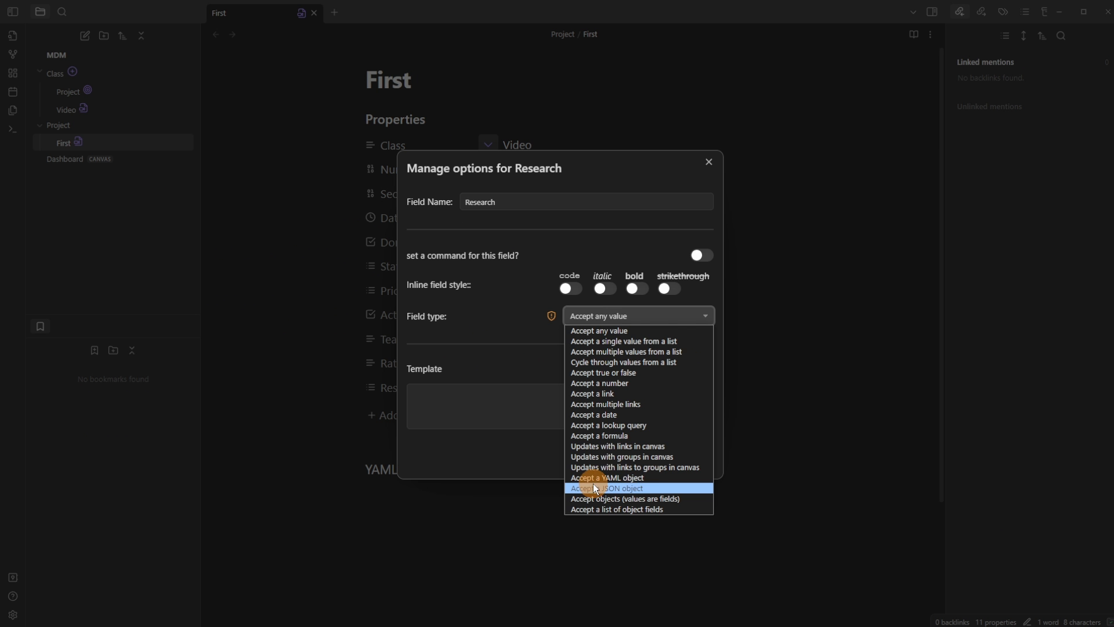
left_click(640, 487)
left_click(631, 416)
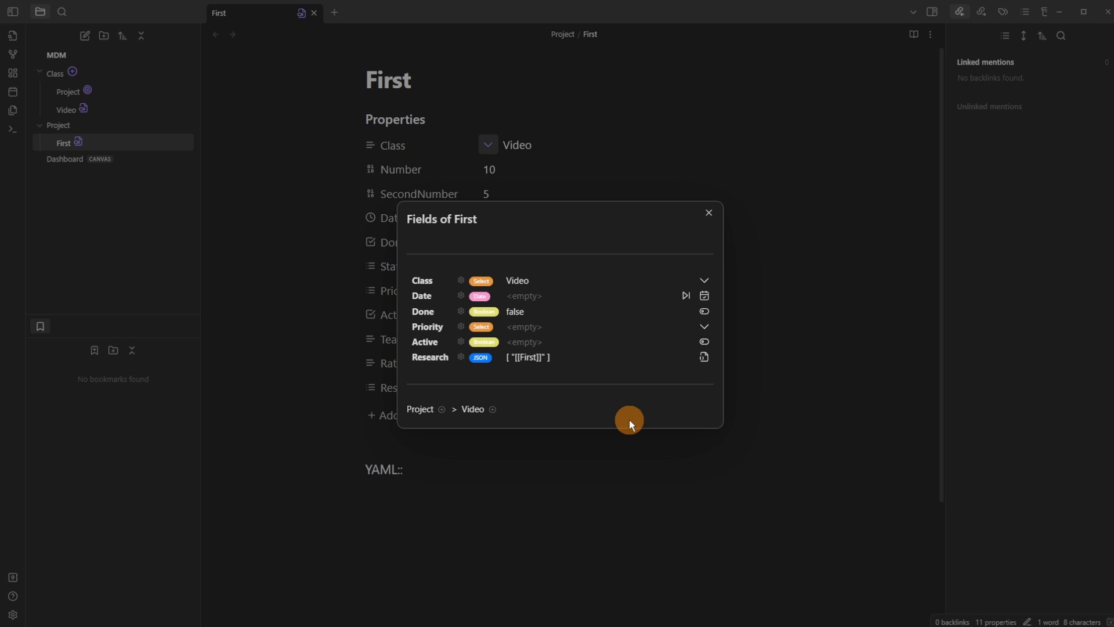
Examine the Research value's brackets and list entry in the JSON editor
left_click(703, 359)
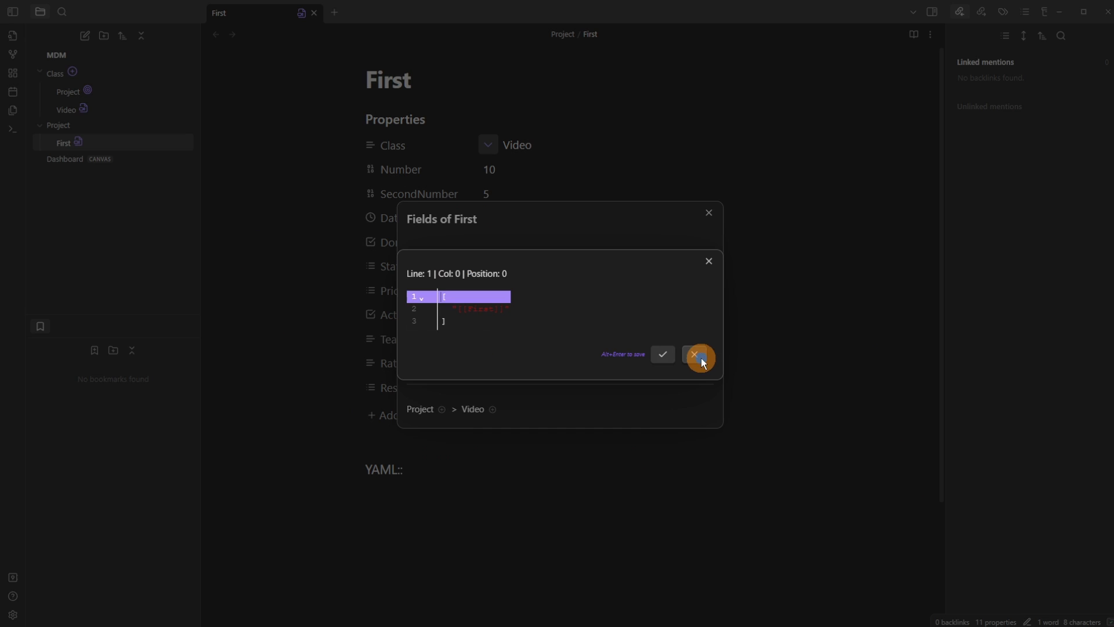
left_click(490, 319)
left_click(485, 308)
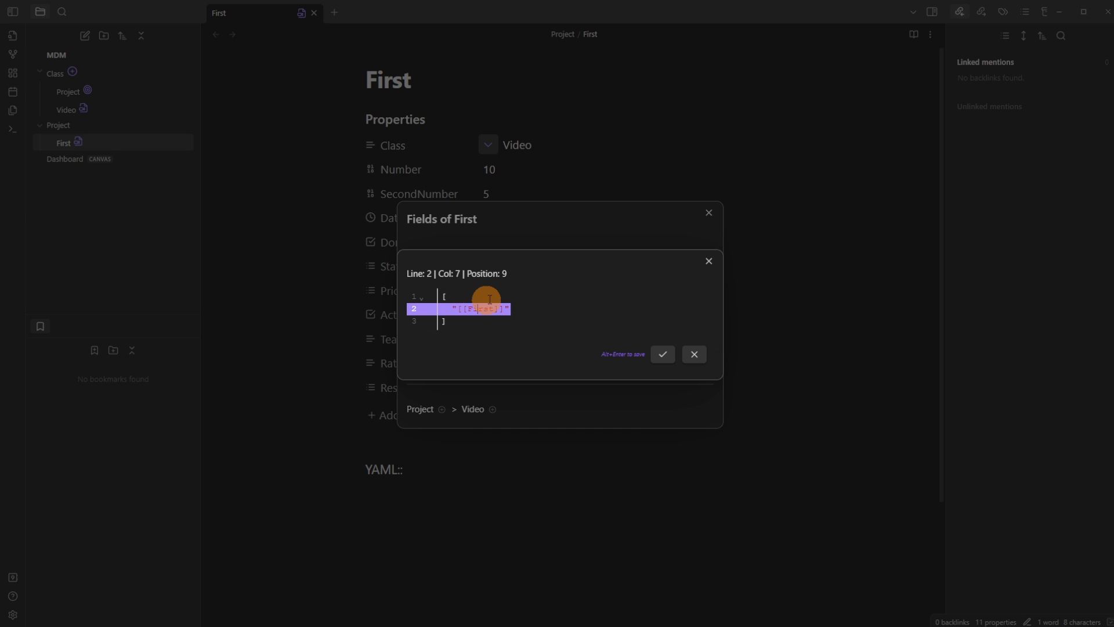
left_click(474, 292)
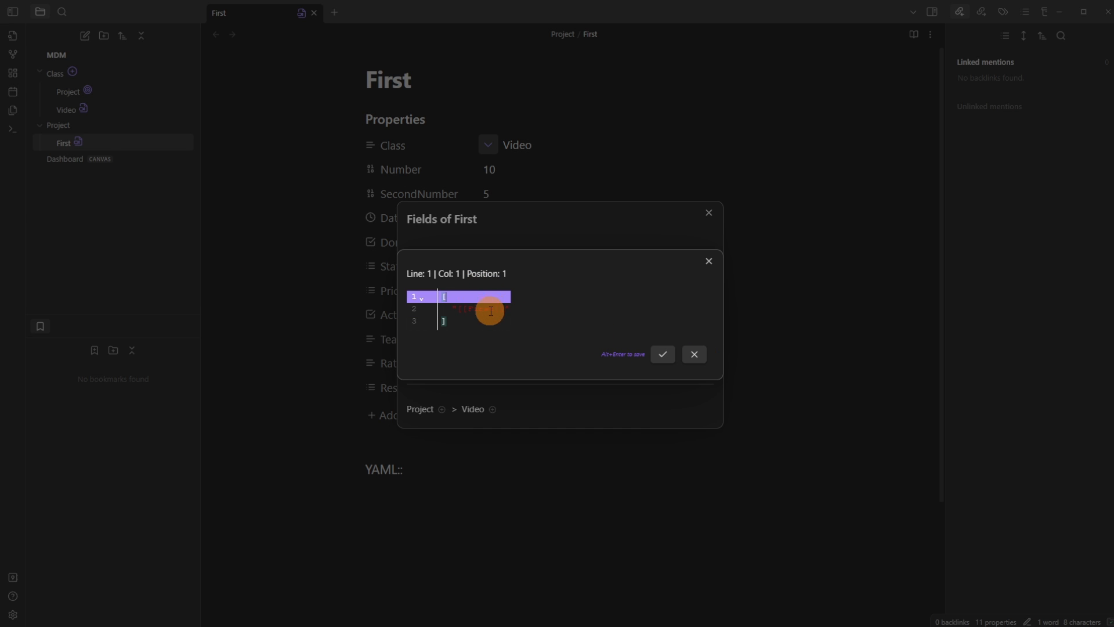
left_click(476, 311)
left_click(478, 325)
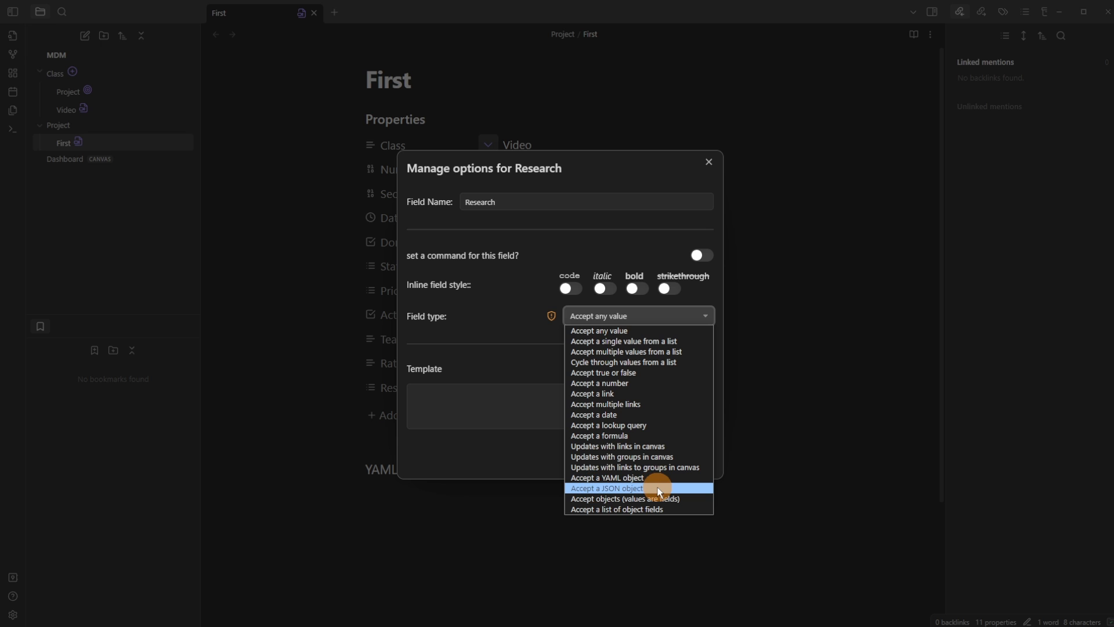
Change the Research field type to "Accept objects (values are fields)", check its information note, and save it
left_click(595, 501)
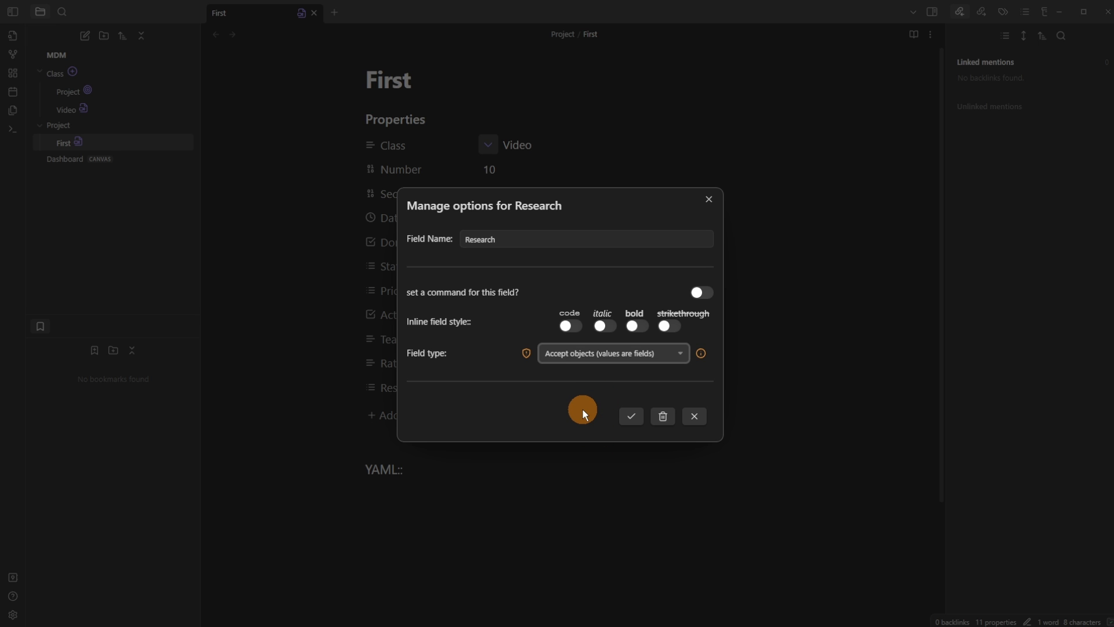
mouse_move(700, 355)
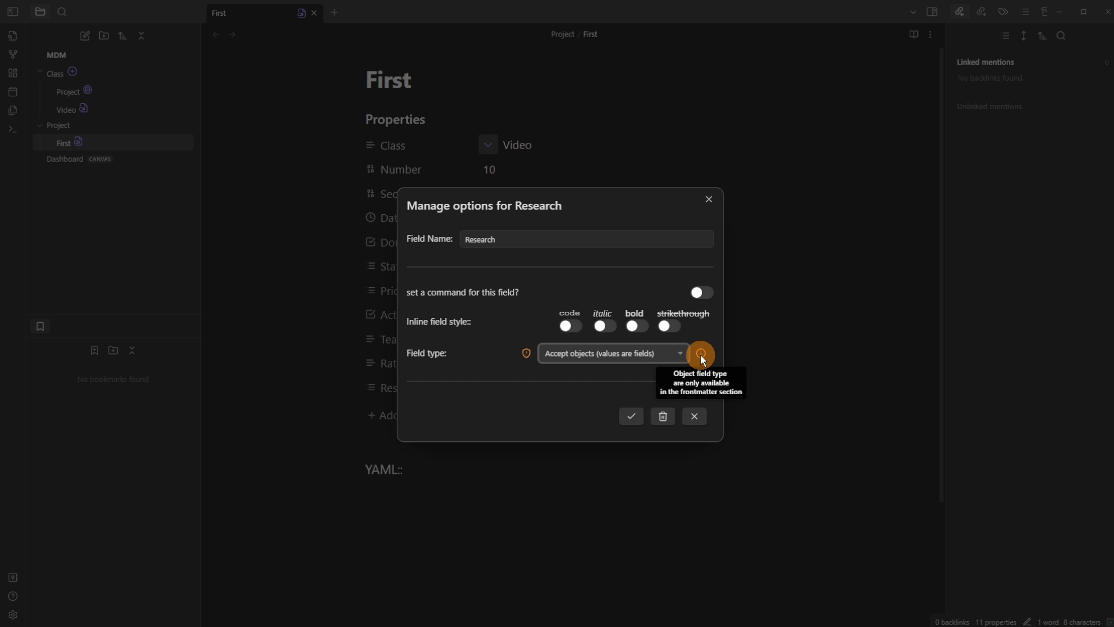
left_click(632, 416)
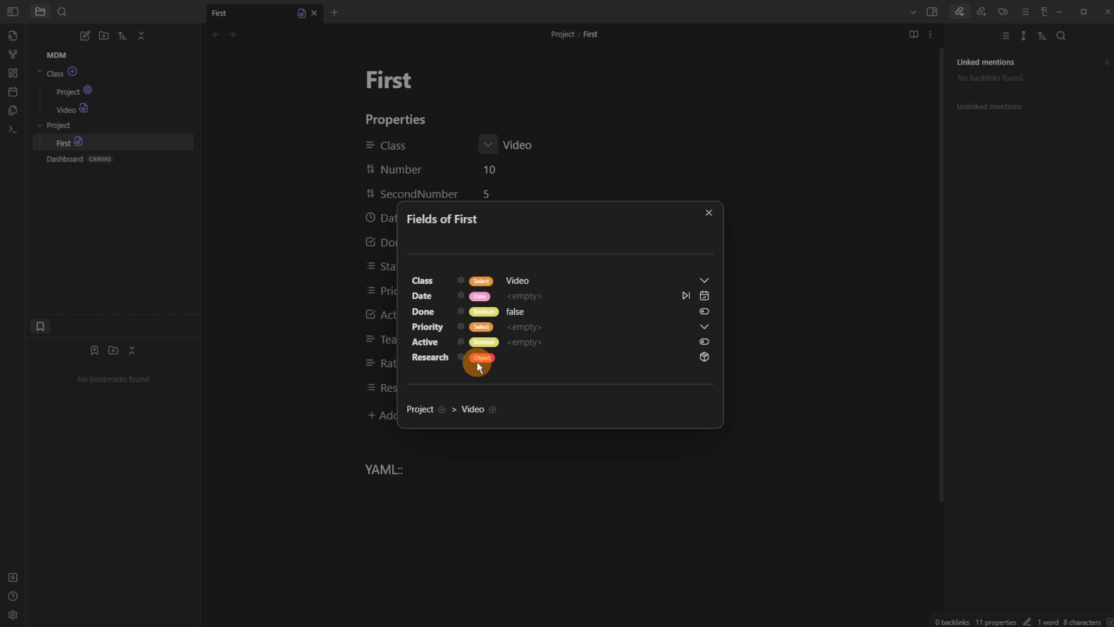
Inspect the fields nested under the First note's Research object, and return to the note's field list
left_click(704, 357)
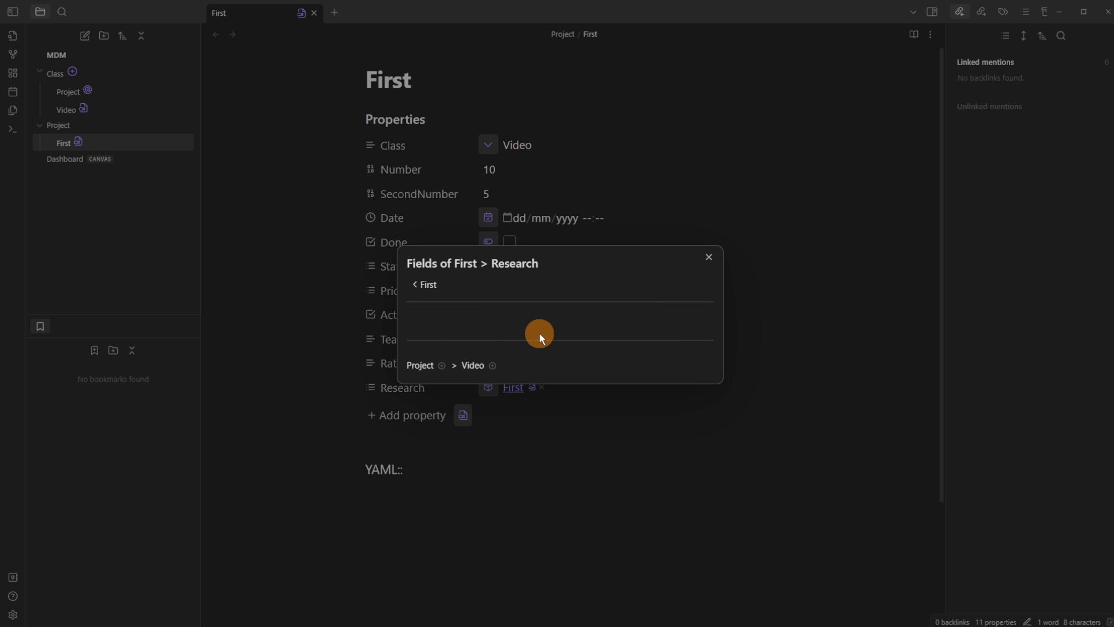
left_click(419, 285)
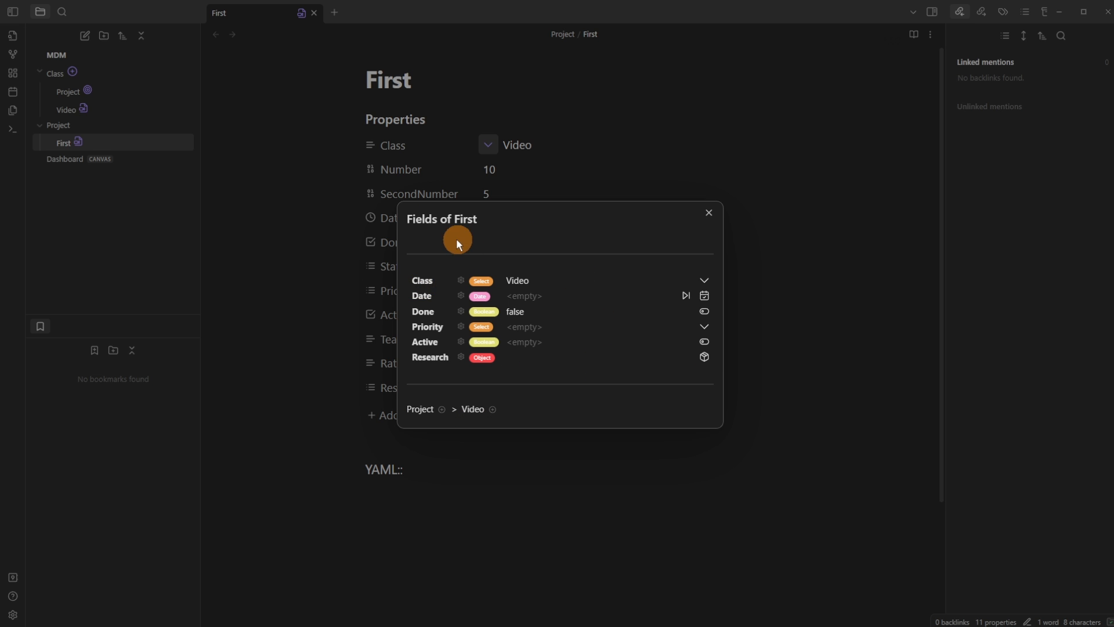
left_click(705, 356)
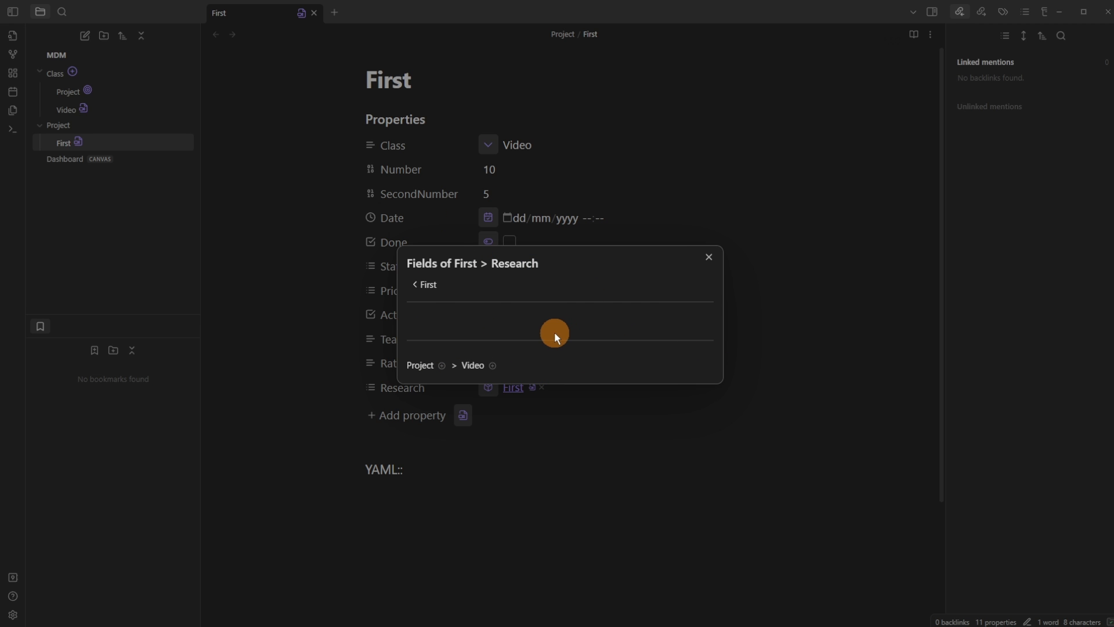
left_click(427, 285)
Add a LitReview field to the Video class with type "Accept true or false" and parent Research, and save it
left_click(492, 410)
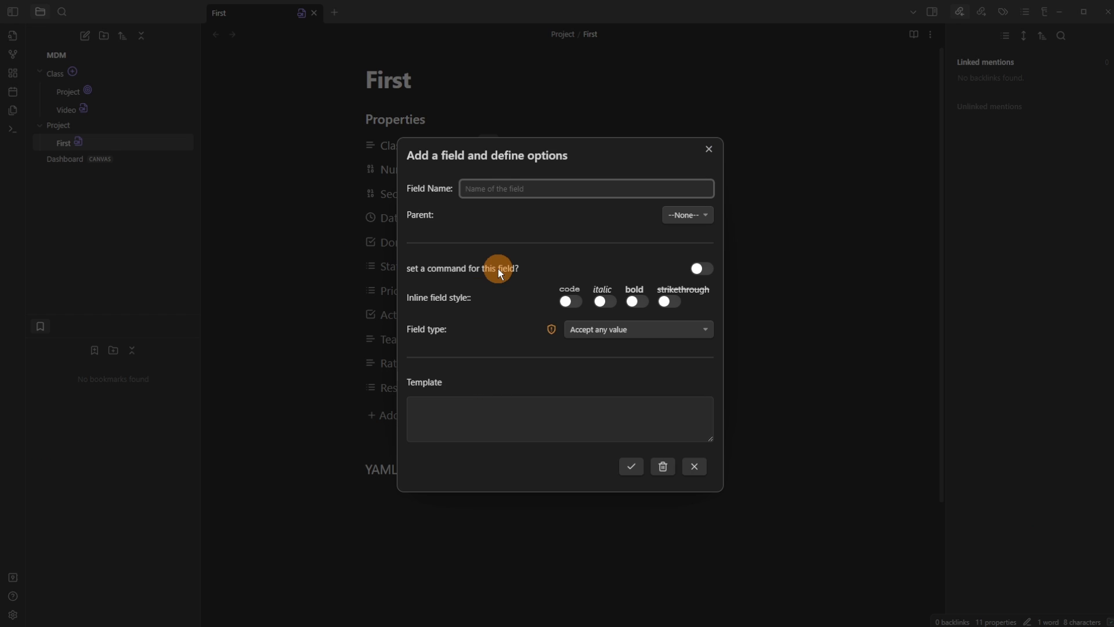
type("LitReview")
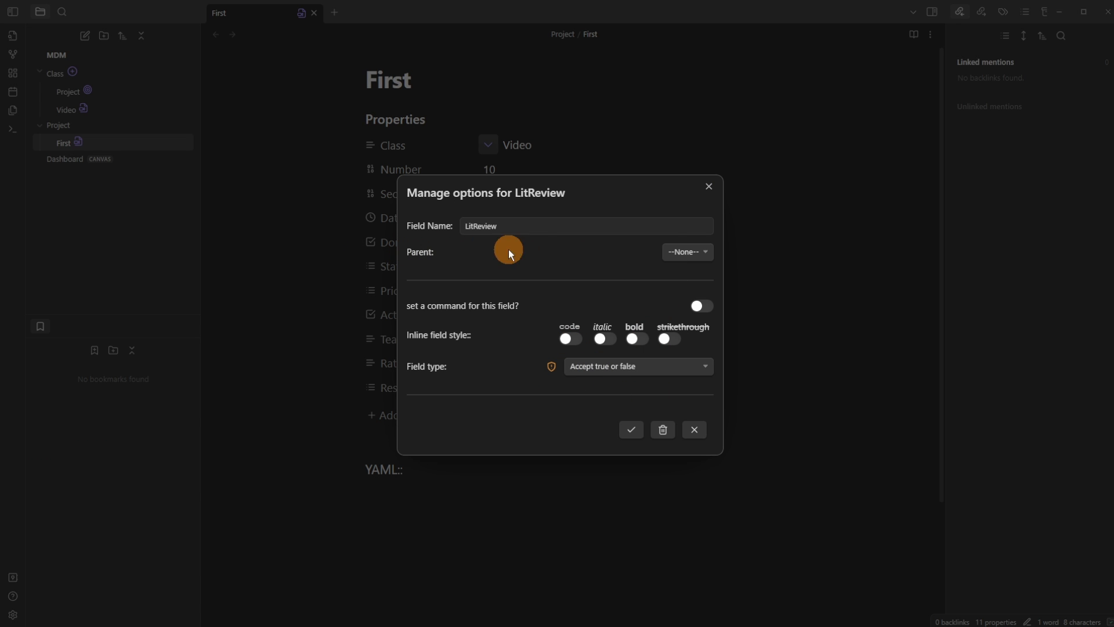
left_click(679, 252)
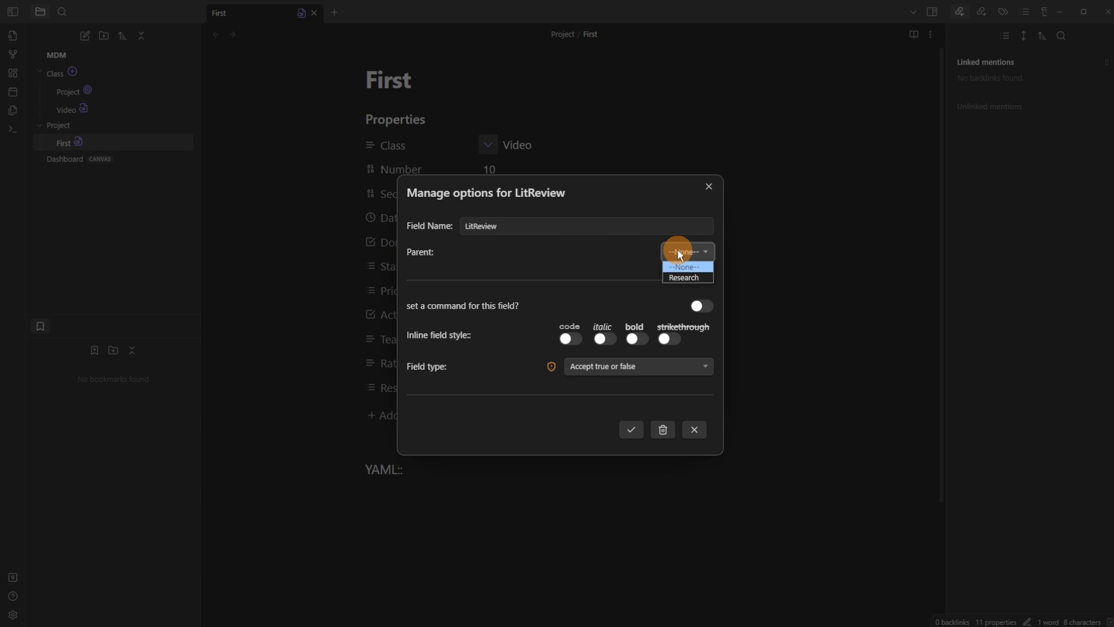
left_click(694, 278)
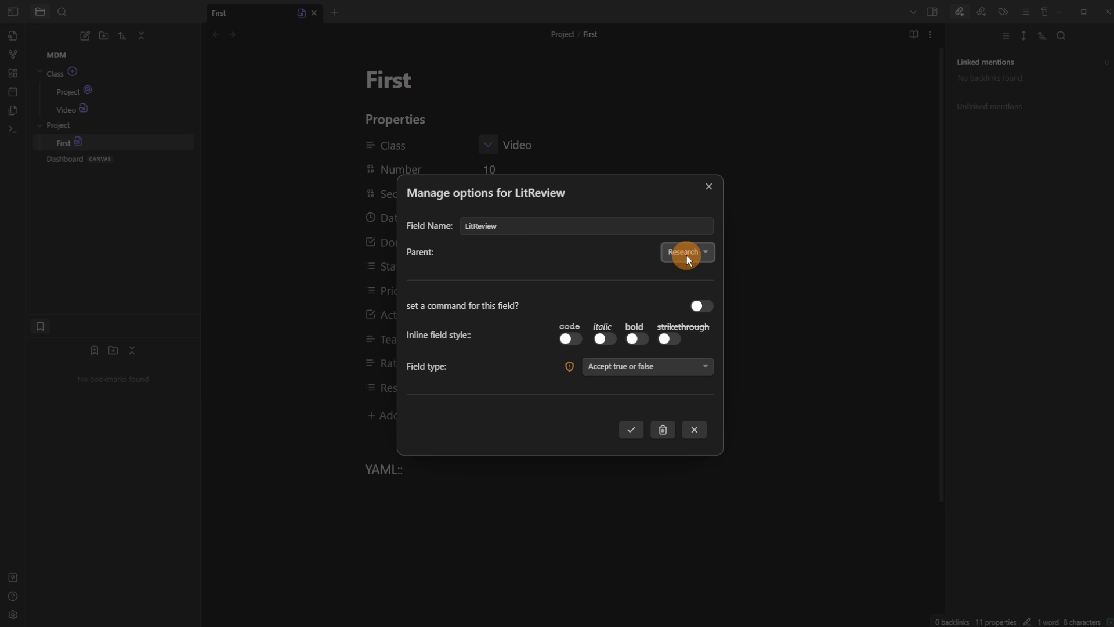
left_click(638, 432)
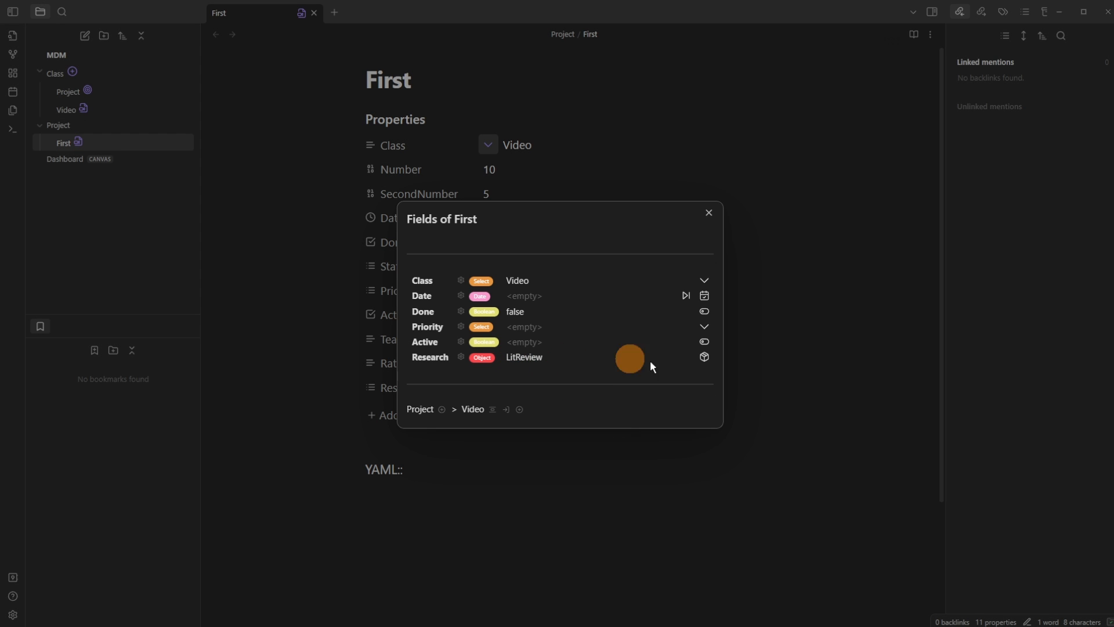
Insert the missing LitReview field into the First note's Research object
left_click(704, 357)
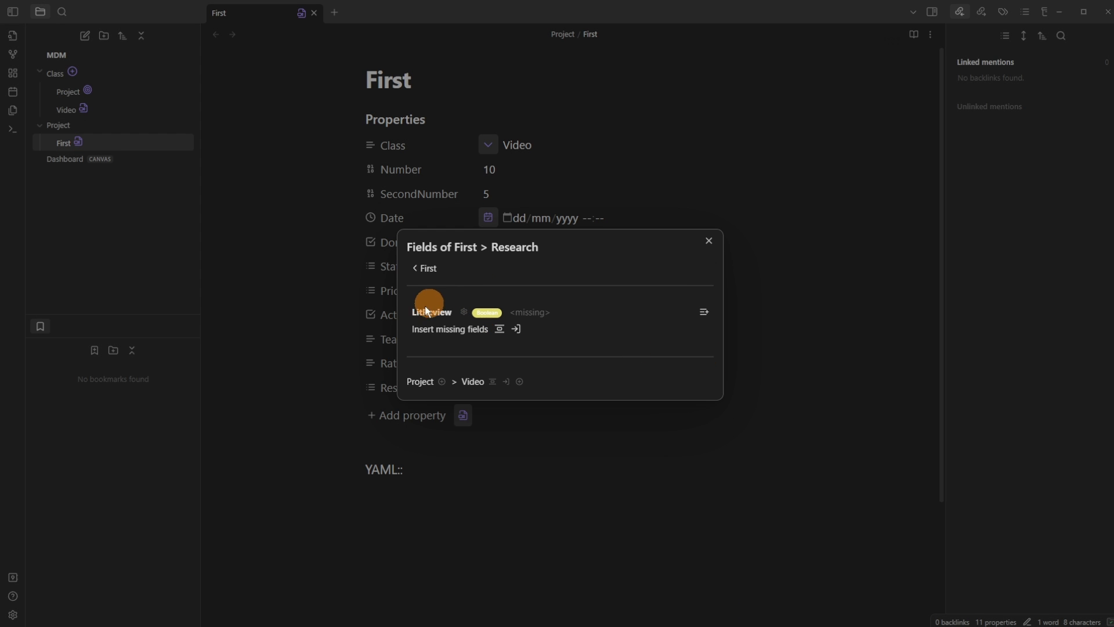
left_click(499, 329)
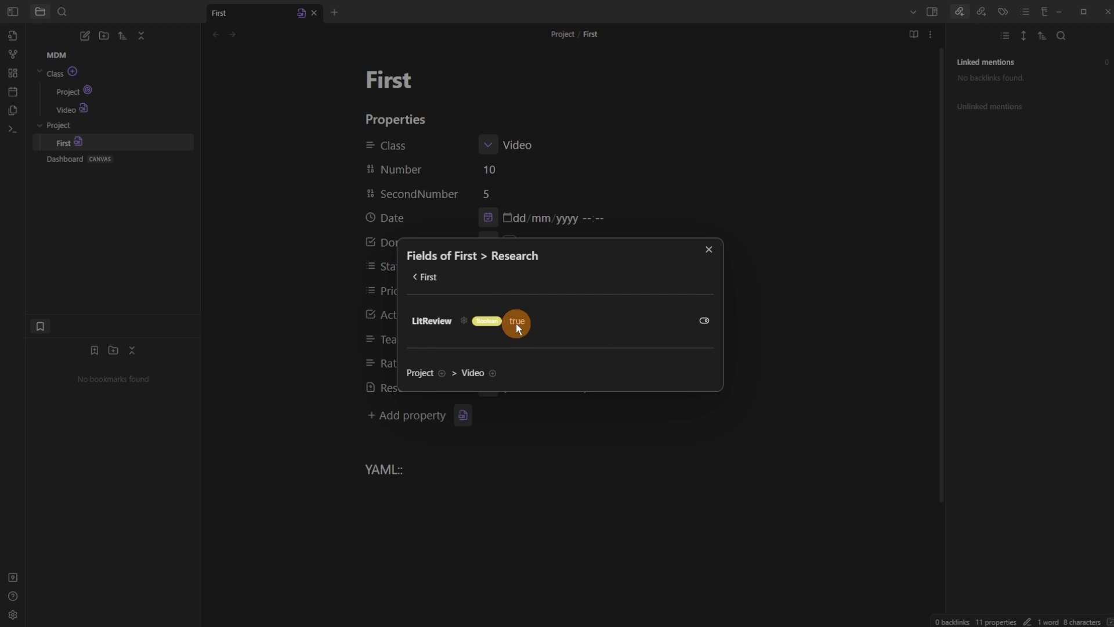
Set LitReview to false in the First note's Research object and return to the note's field list
left_click(705, 319)
left_click(427, 278)
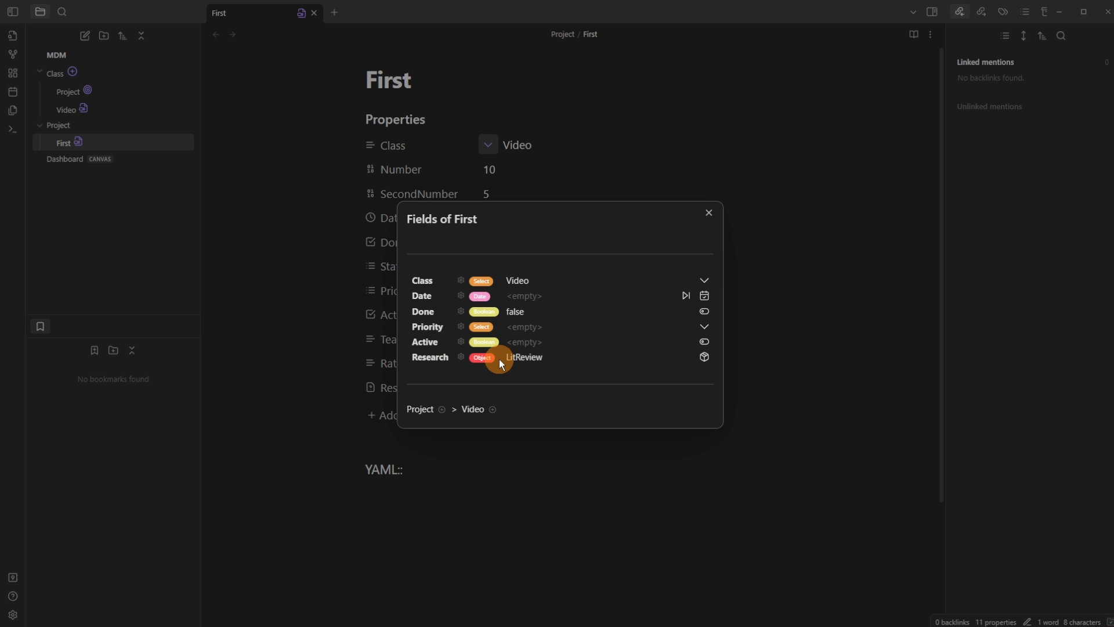
Delete the existing top-level Date field definition and confirm its removal
left_click(461, 294)
left_click(663, 480)
left_click(661, 333)
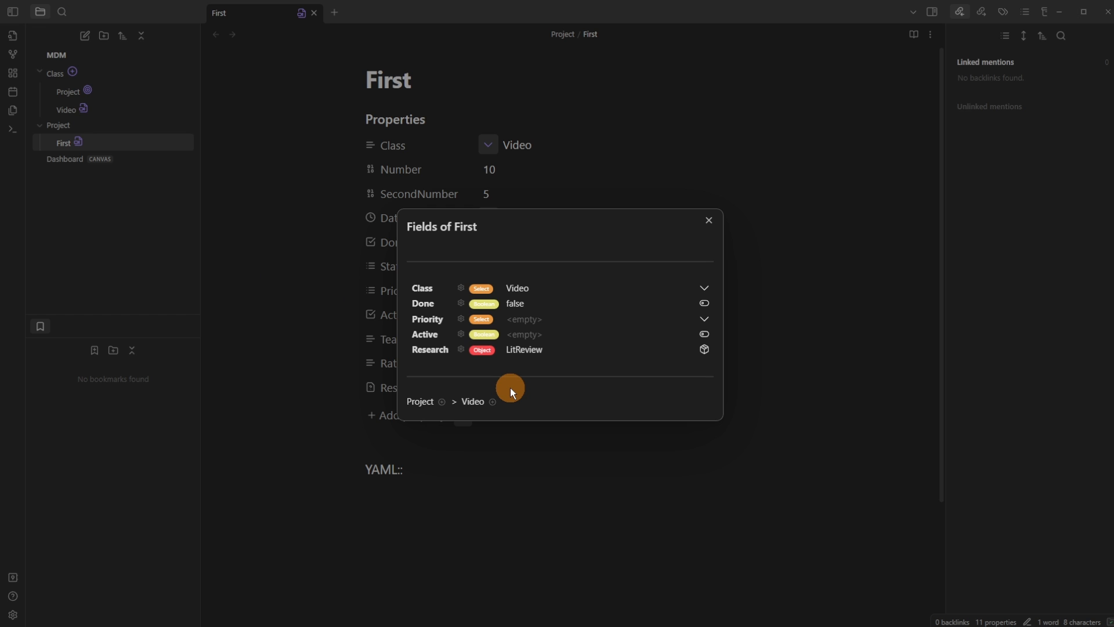
Add a Date field to the Video class with type "Accept a date" and parent Research, and save it
left_click(493, 401)
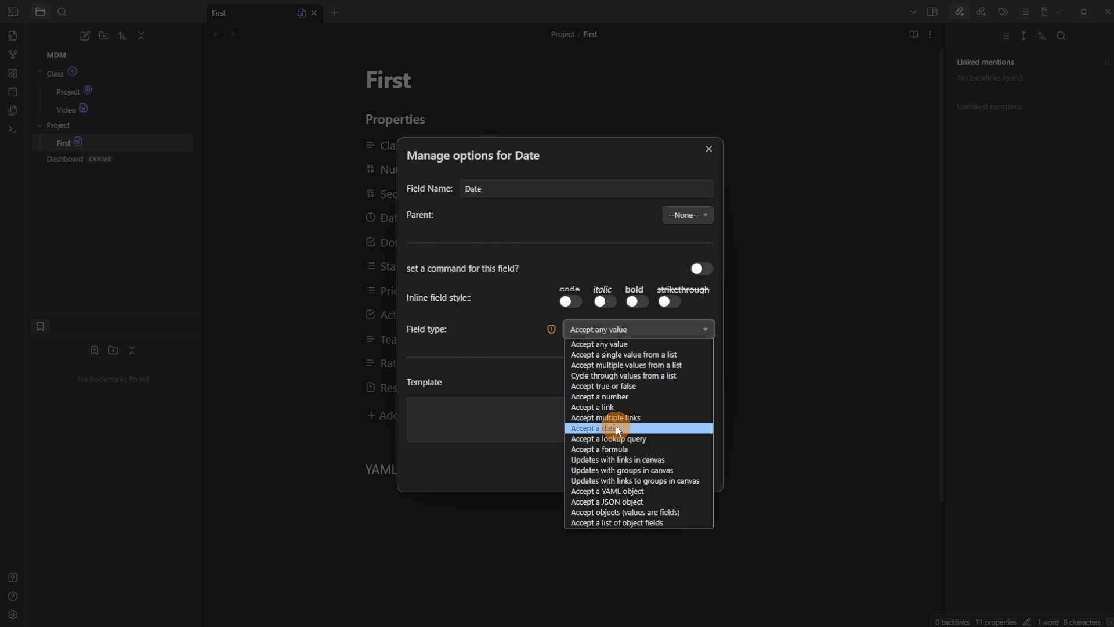
left_click(615, 425)
left_click(700, 385)
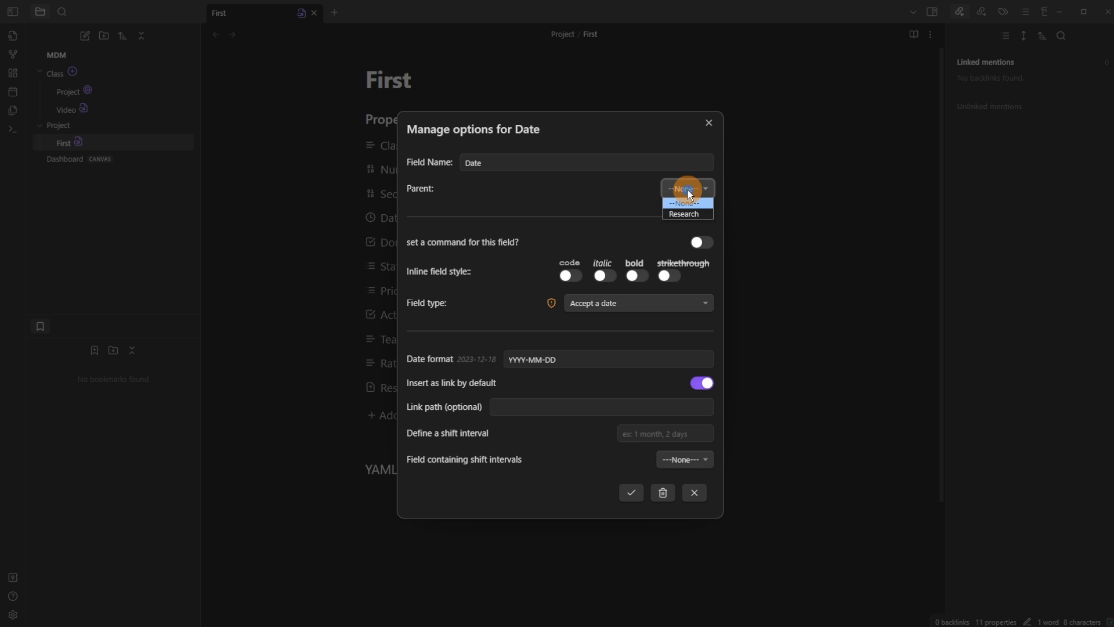
left_click(690, 214)
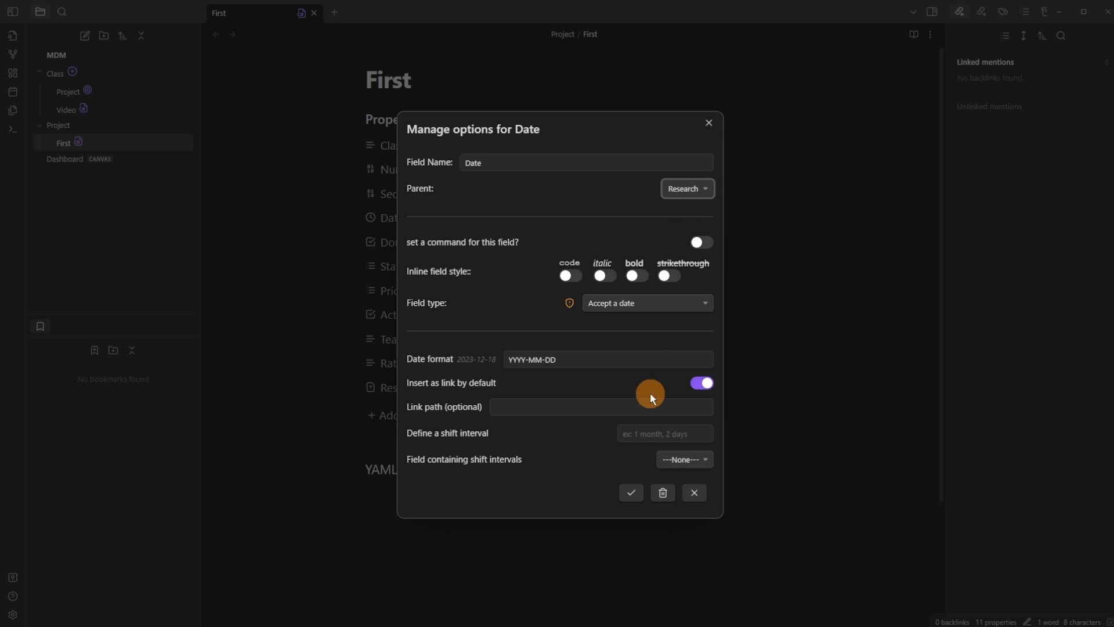
left_click(631, 489)
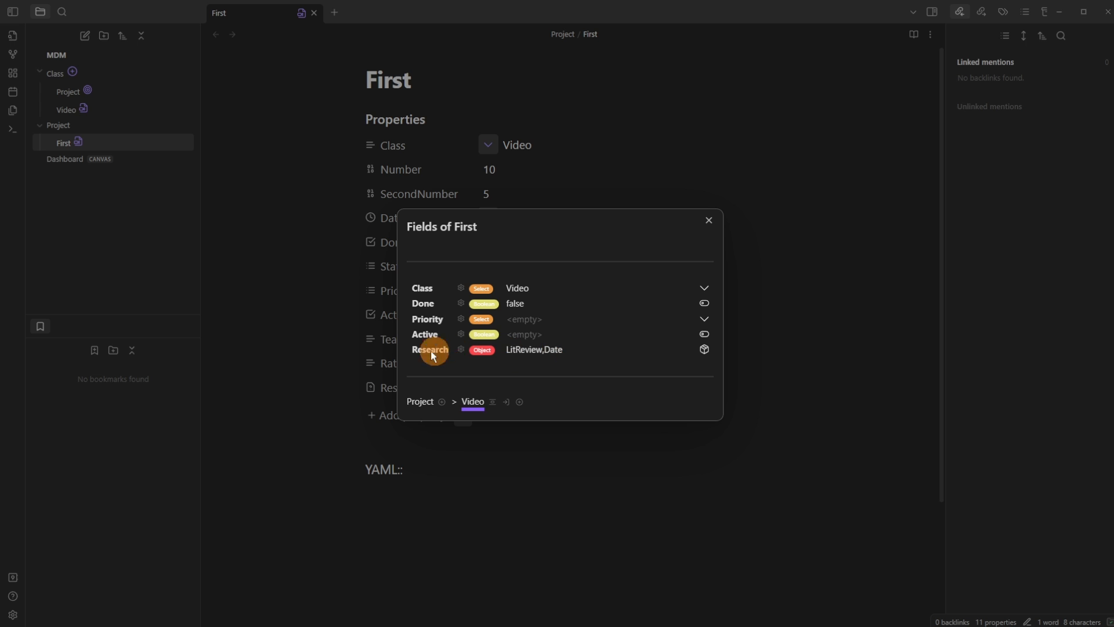
Insert the missing Date field into the First note's Research object and set it to 2023-12-05
left_click(704, 349)
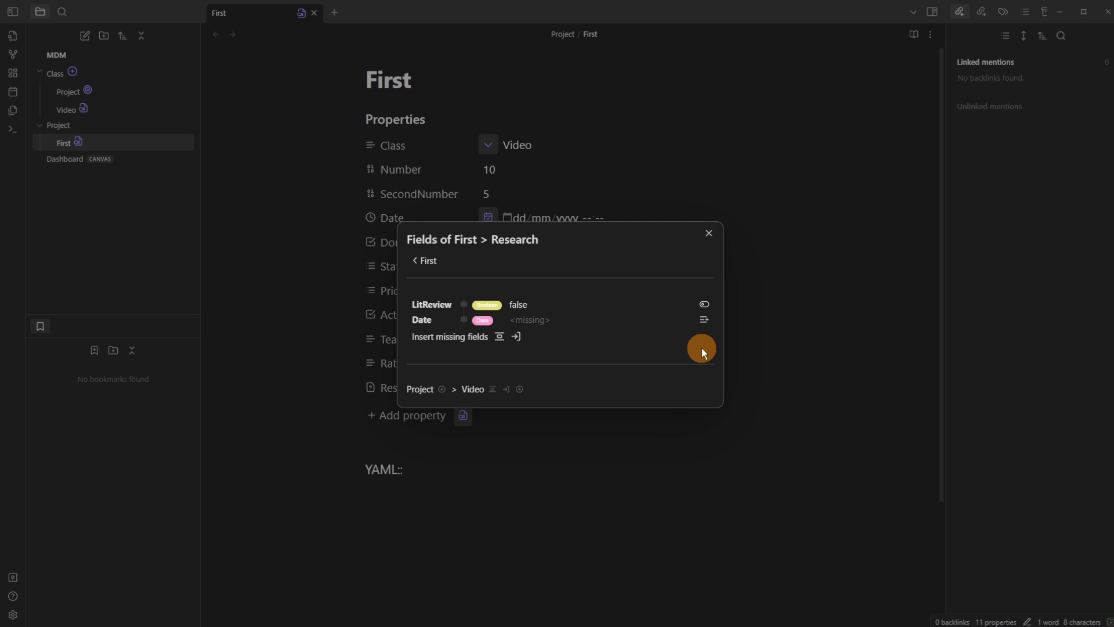
left_click(496, 357)
left_click(524, 325)
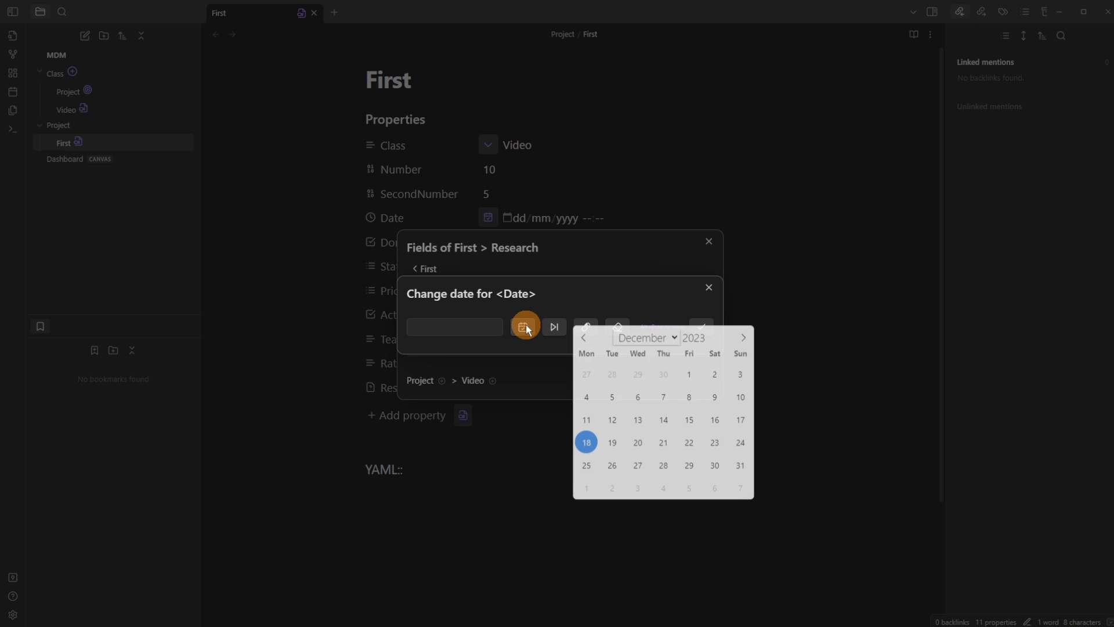
left_click(608, 398)
left_click(700, 327)
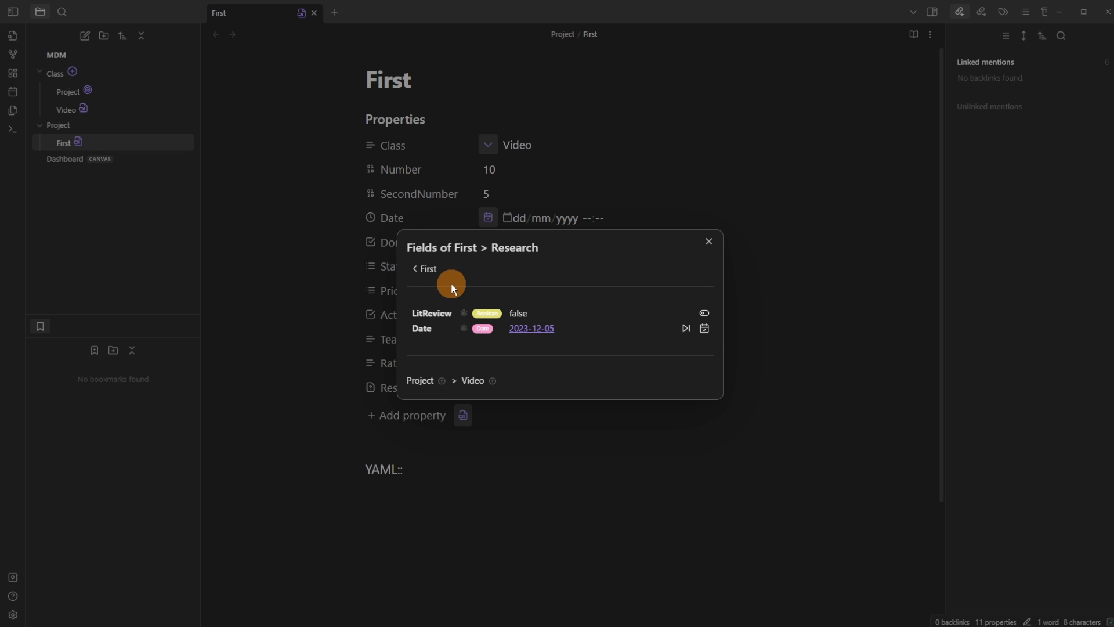
left_click(414, 268)
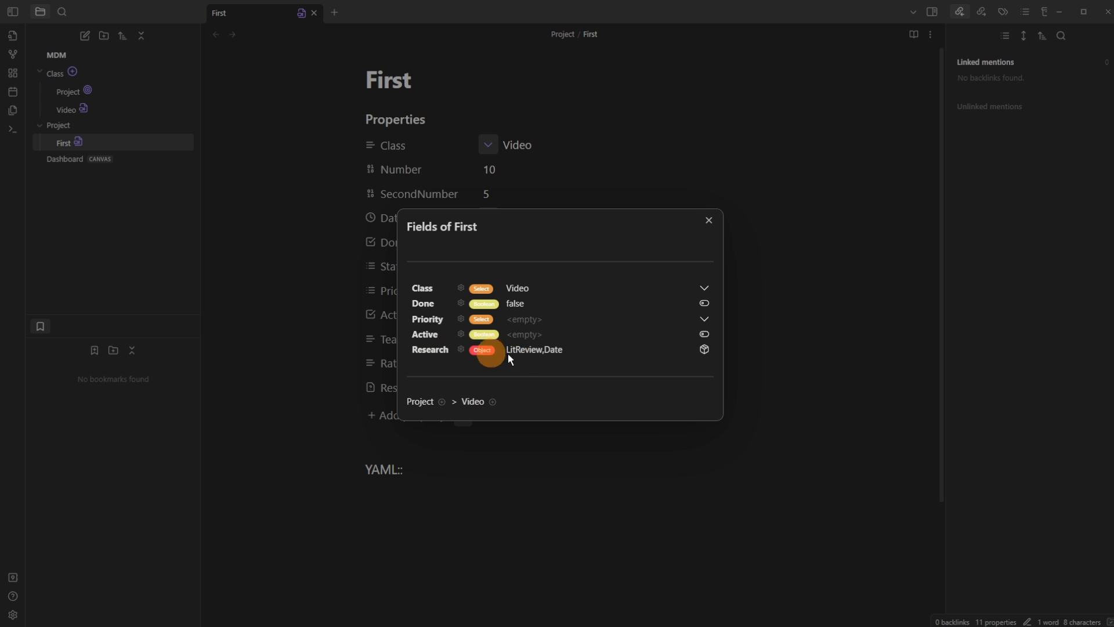
Close the field list and examine in source mode how LitReview and Date are nested under Research in the First note's frontmatter
left_click(378, 185)
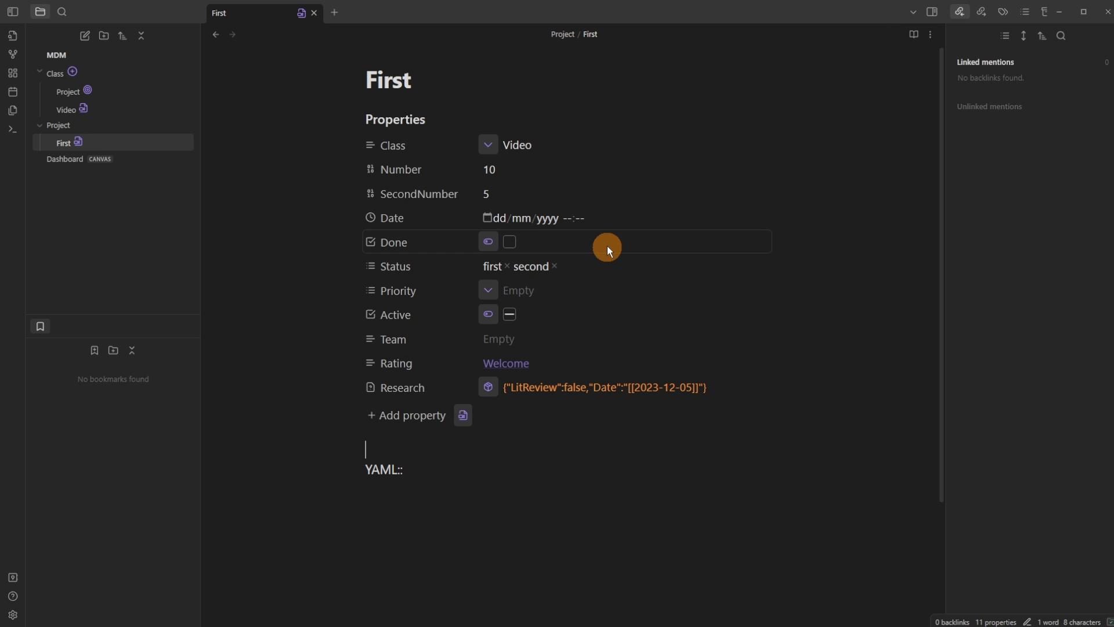
left_click(935, 36)
left_click(905, 84)
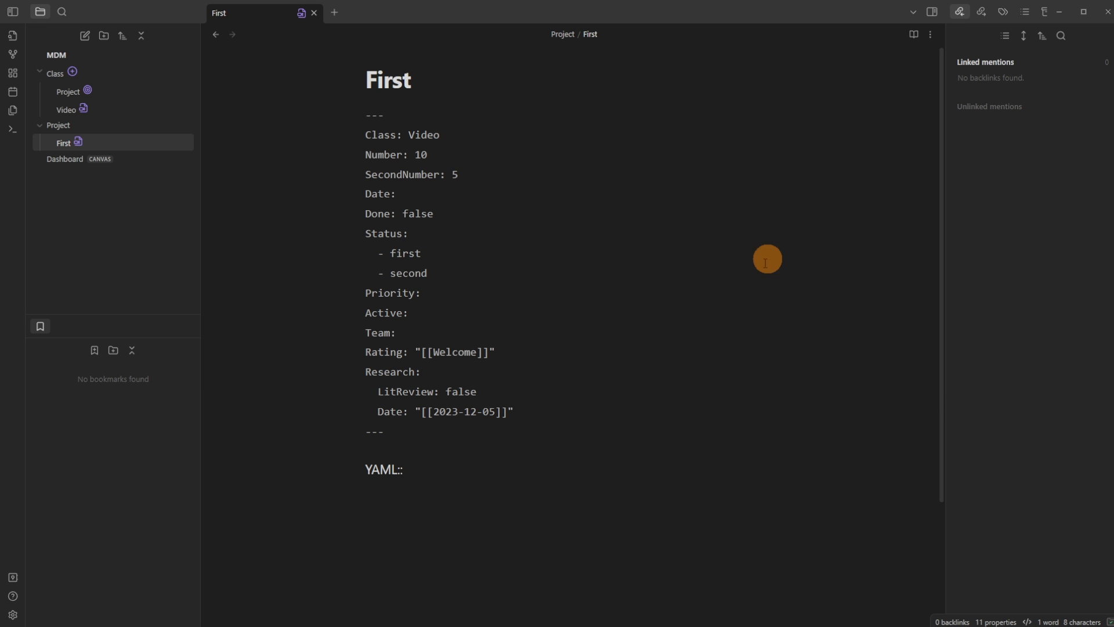
left_click(390, 372)
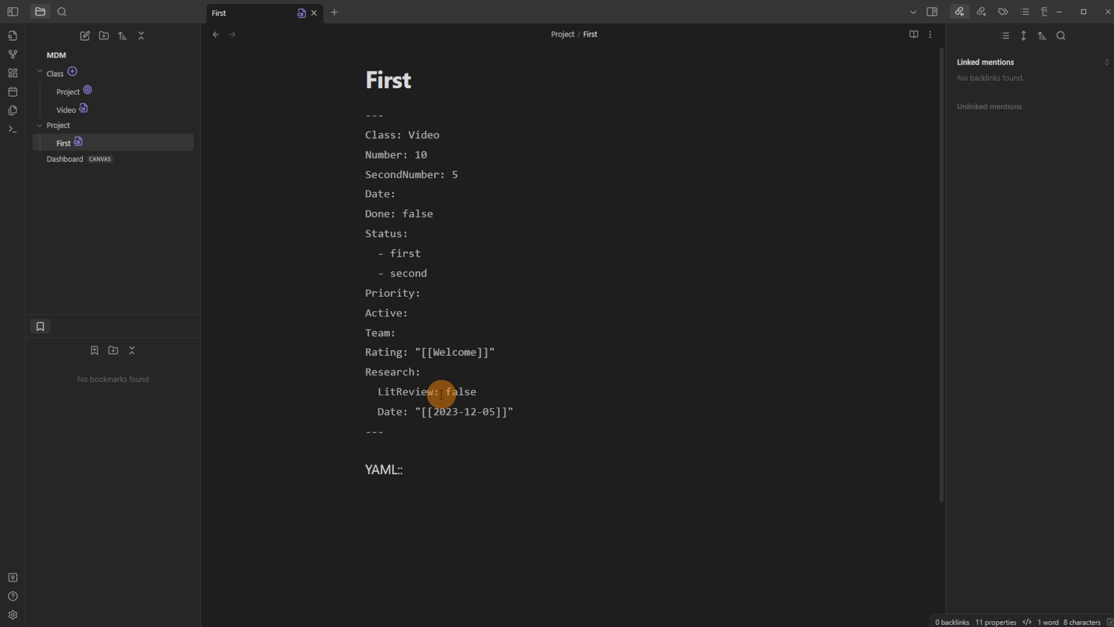
left_click_drag(434, 393, 378, 393)
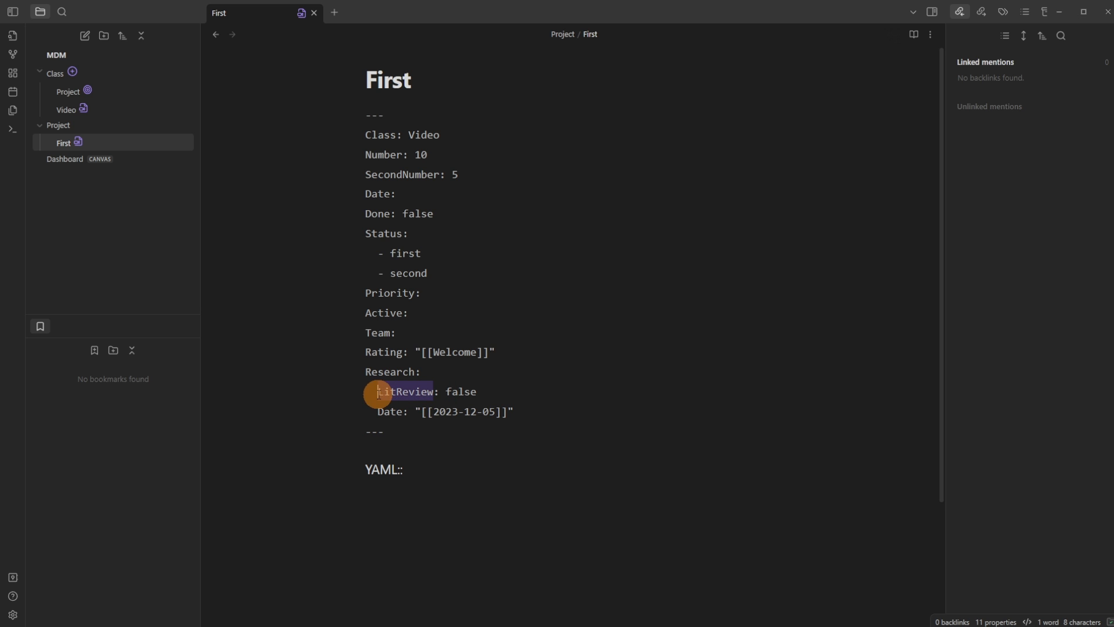
left_click(465, 398)
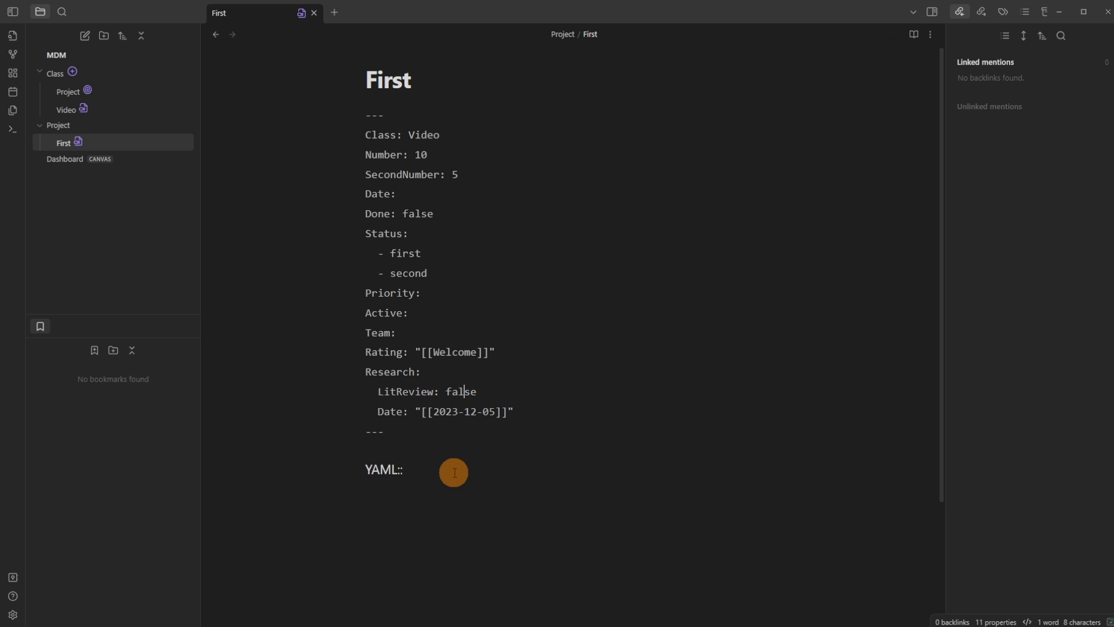
left_click_drag(403, 413, 378, 412)
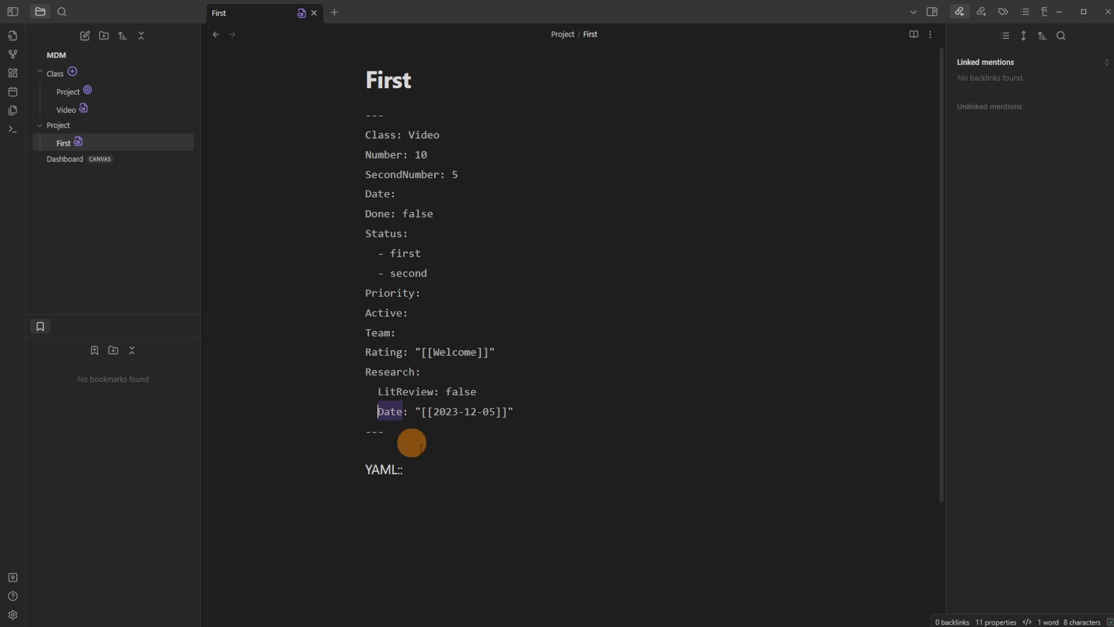
left_click(460, 410)
left_click(465, 452)
Delete the empty top-level Date line from the First note's frontmatter and return to the rendered properties view
left_click_drag(405, 195, 365, 196)
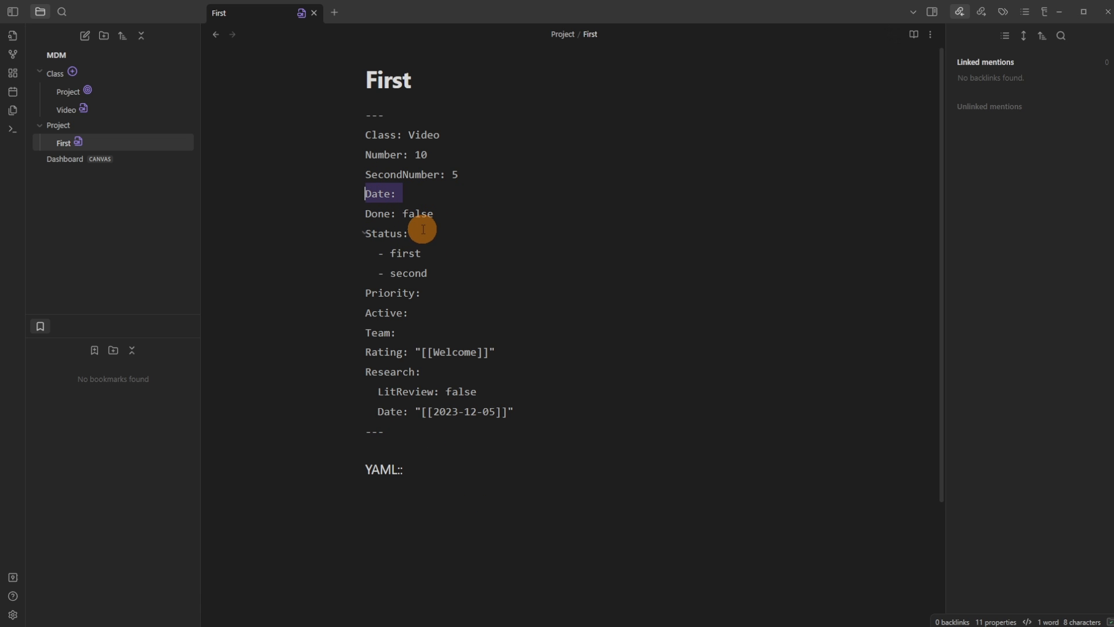
key("Delete")
key("Delete")
left_click(389, 391)
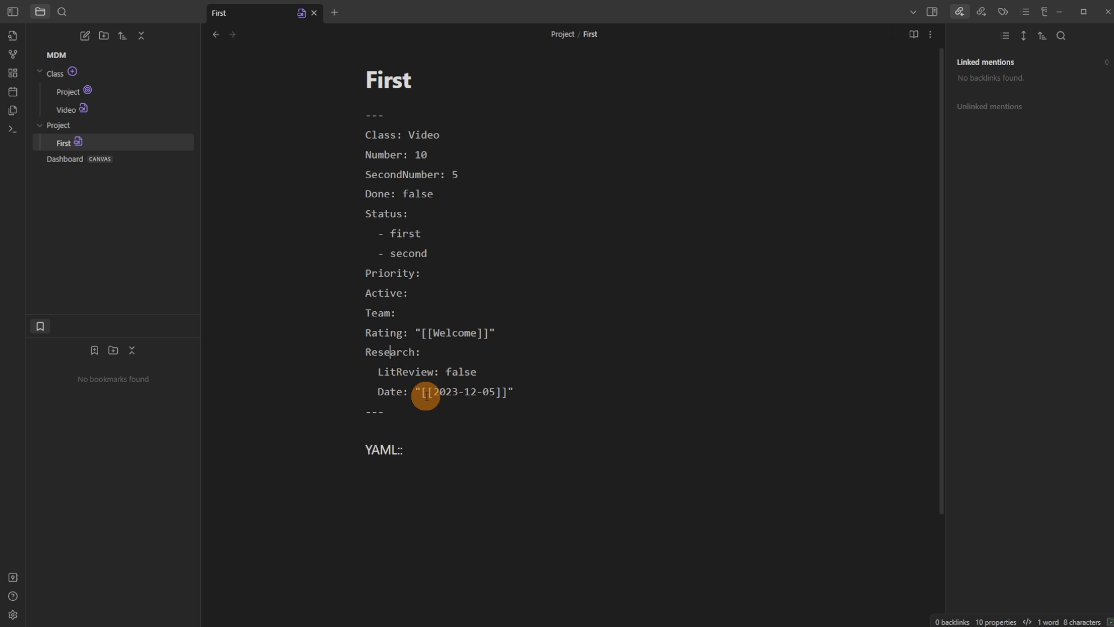
key("ctrl+e")
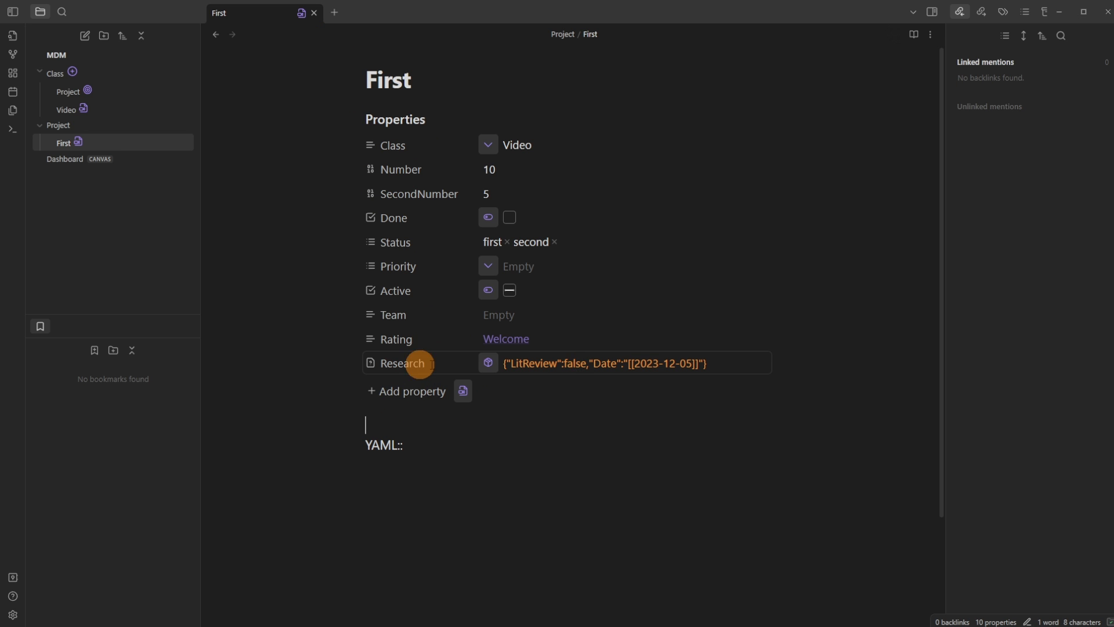
Add a Methods field to the Video class with type "Accept true or false" and parent Research, and insert it into the First note's Research object
left_click(301, 13)
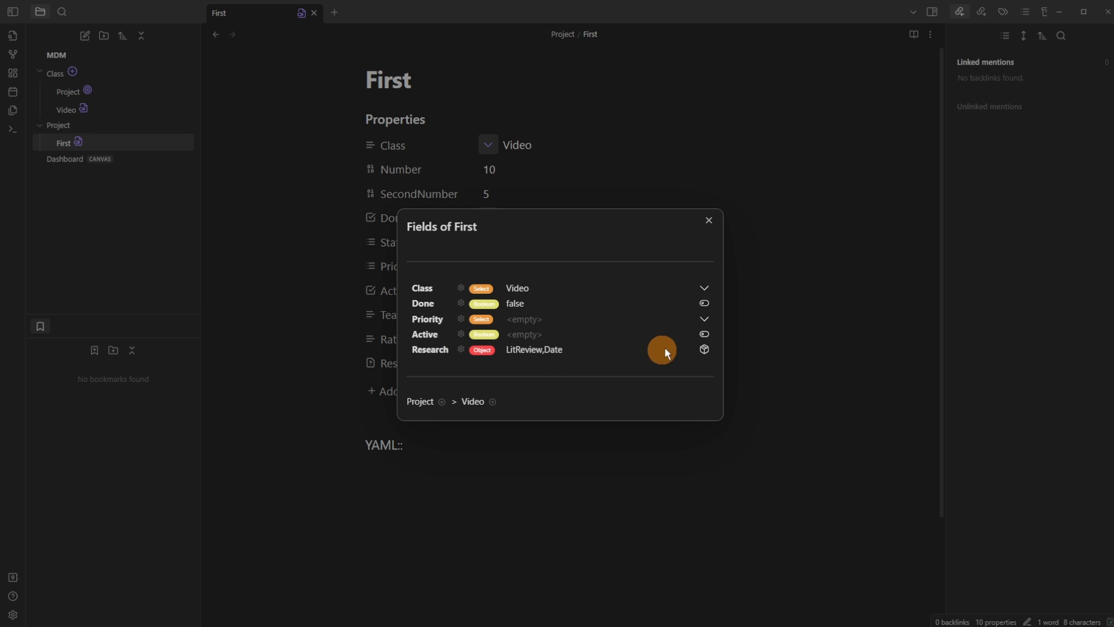
left_click(704, 350)
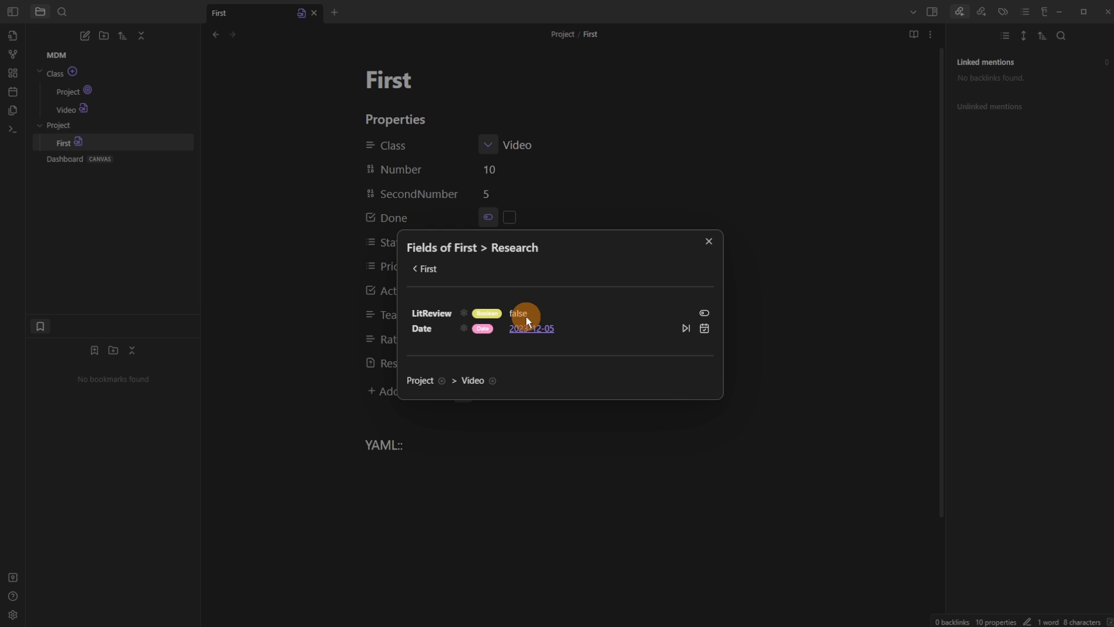
left_click(703, 316)
left_click(689, 215)
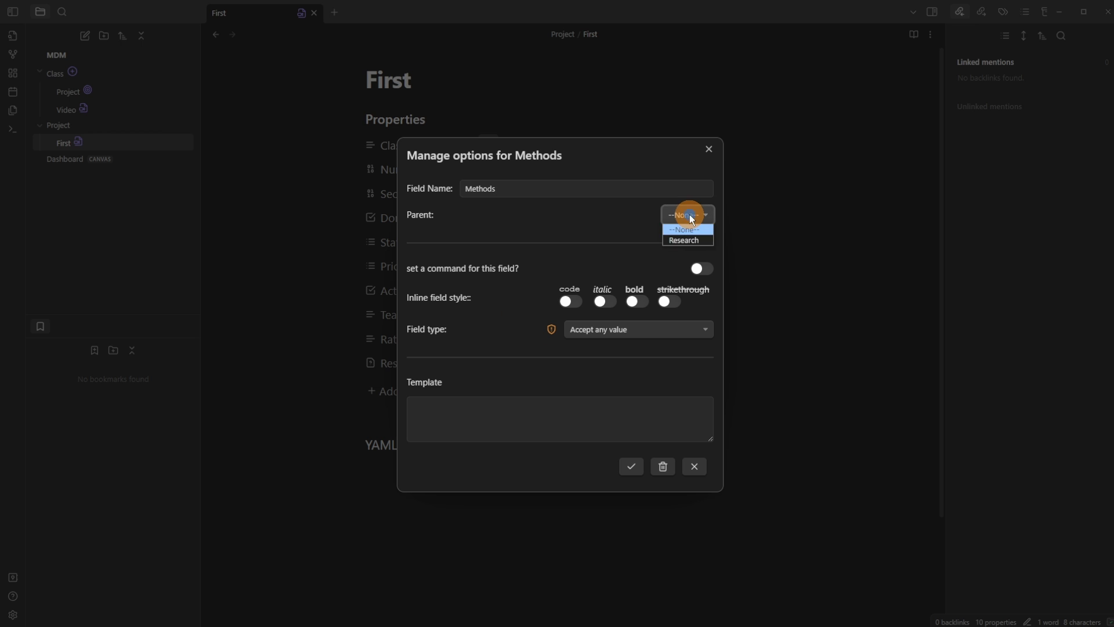
left_click(689, 242)
left_click(675, 326)
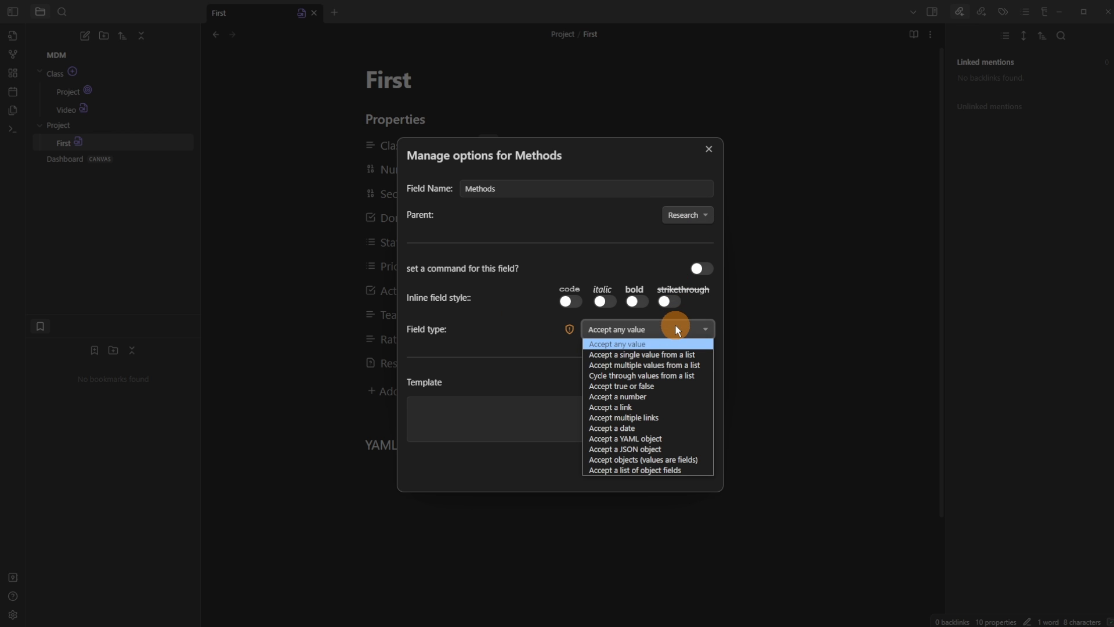
left_click(659, 386)
left_click(644, 426)
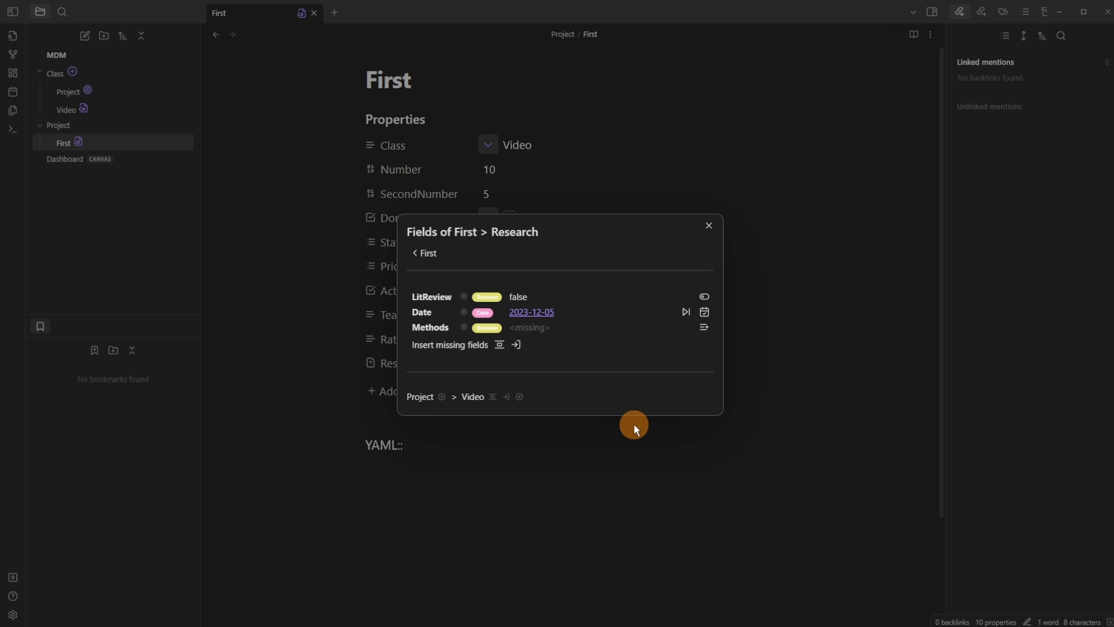
left_click(497, 345)
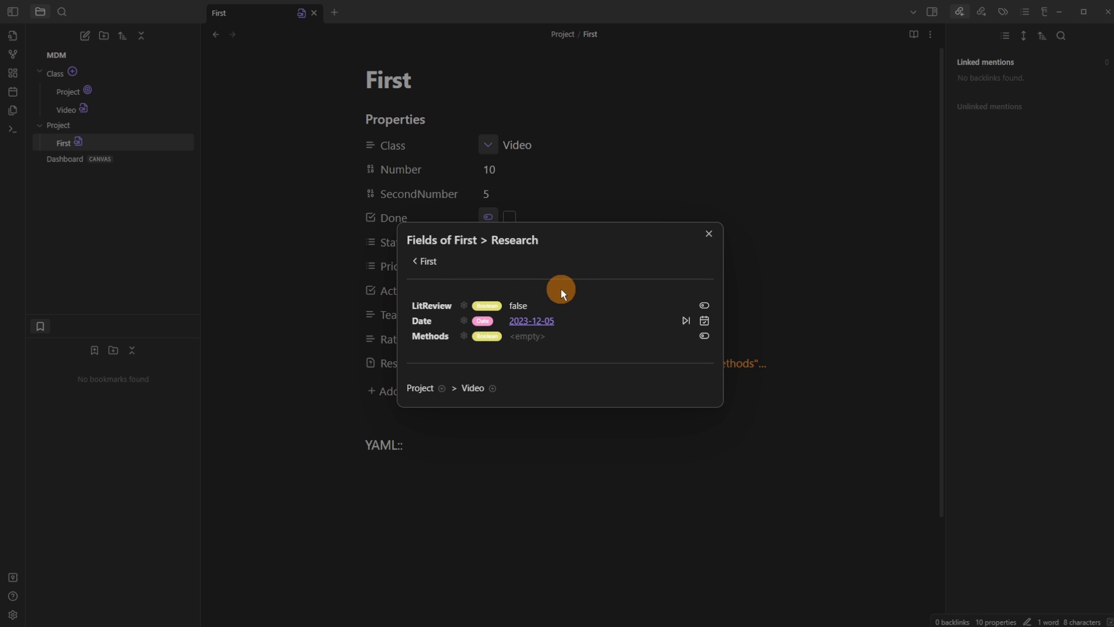
left_click(427, 263)
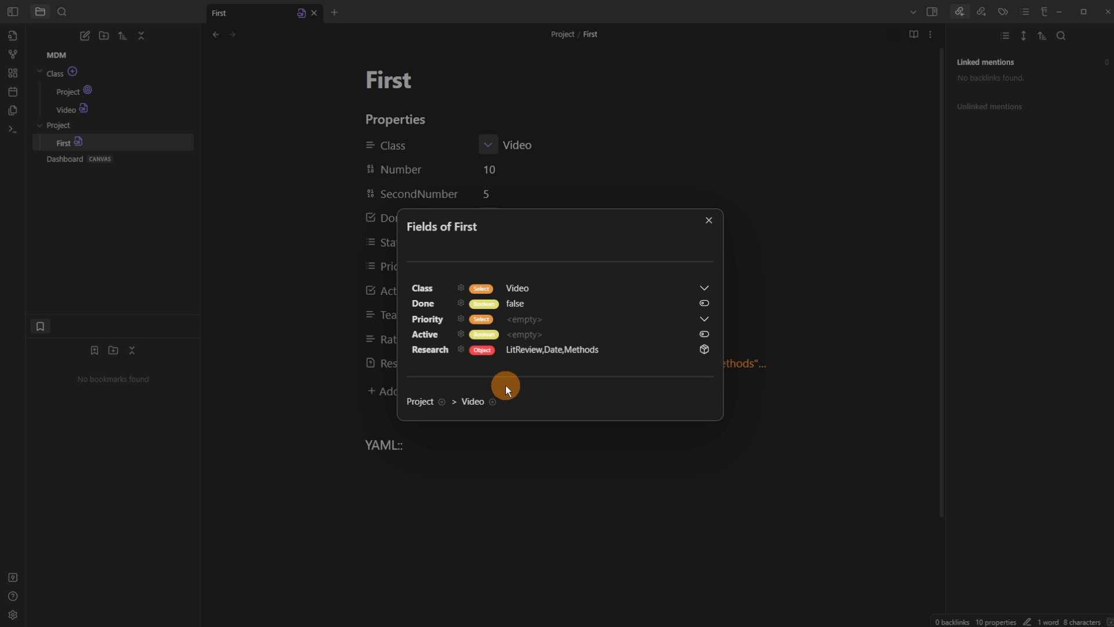
Add a Writing field to the Video class with type "Accept objects (values are fields)" and save it
left_click(495, 401)
type("Writing")
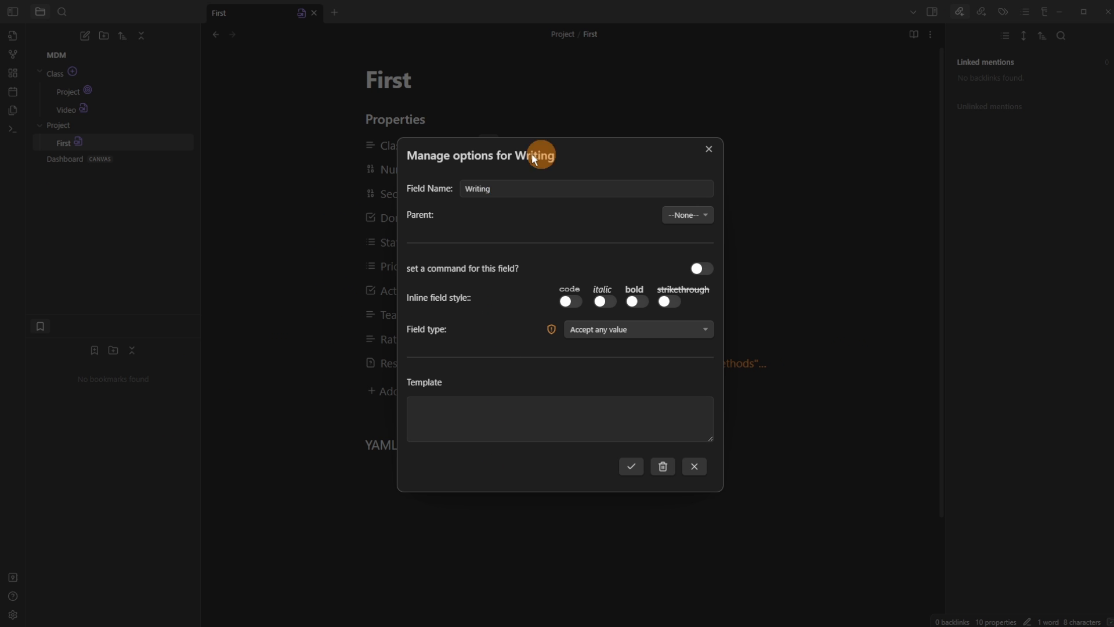
left_click(607, 329)
left_click(612, 511)
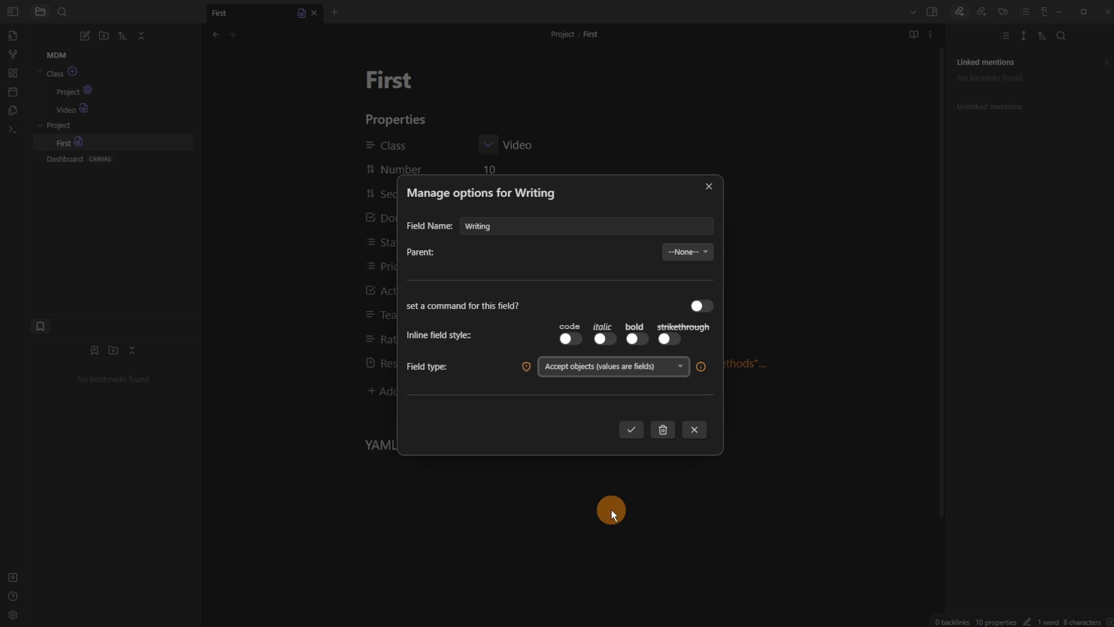
left_click(633, 432)
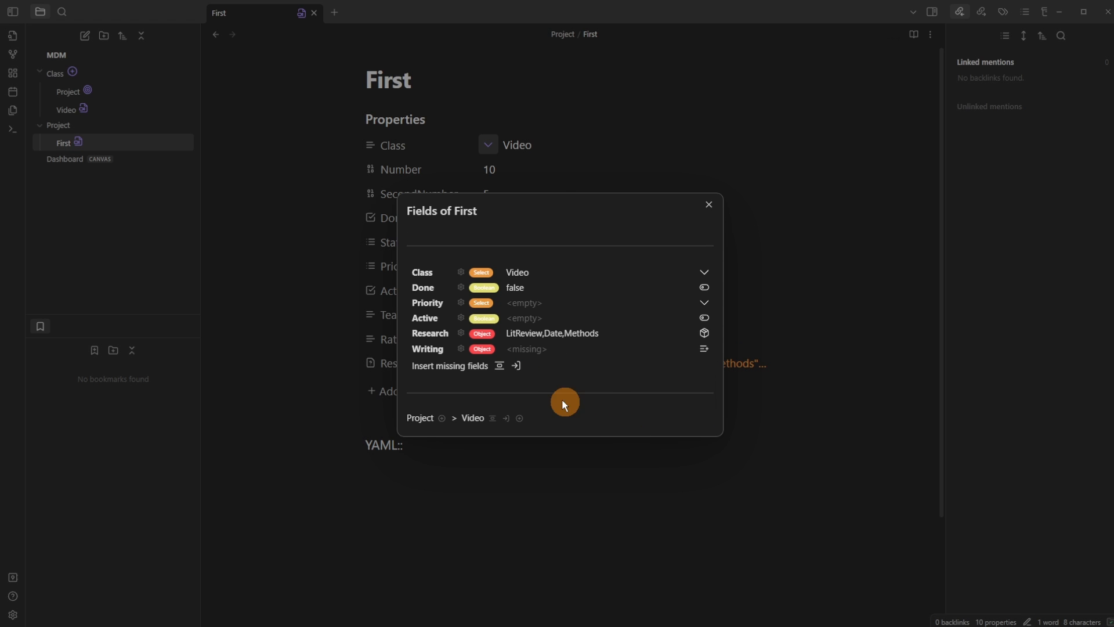
Add a Drafted field to the Video class with type "Accept true or false" and parent Writing, and save it
left_click(521, 418)
type("Drafted")
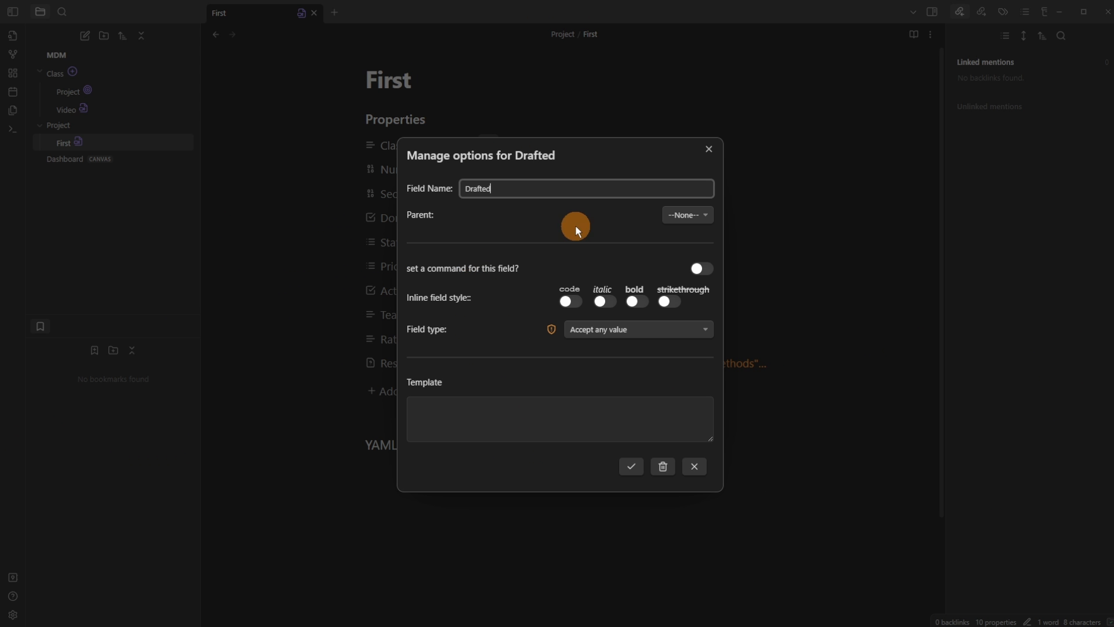
left_click(612, 329)
left_click(630, 383)
left_click(659, 341)
left_click(684, 253)
left_click(688, 287)
left_click(631, 428)
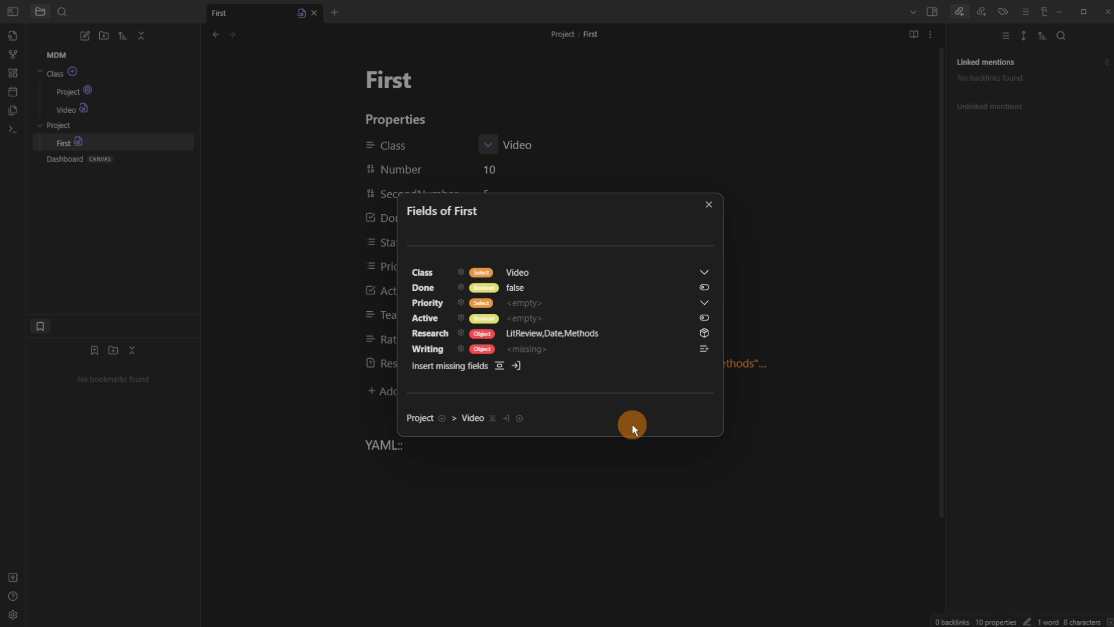
Insert the missing Writing object and its nested Drafted field into the First note, and toggle Drafted
left_click(500, 365)
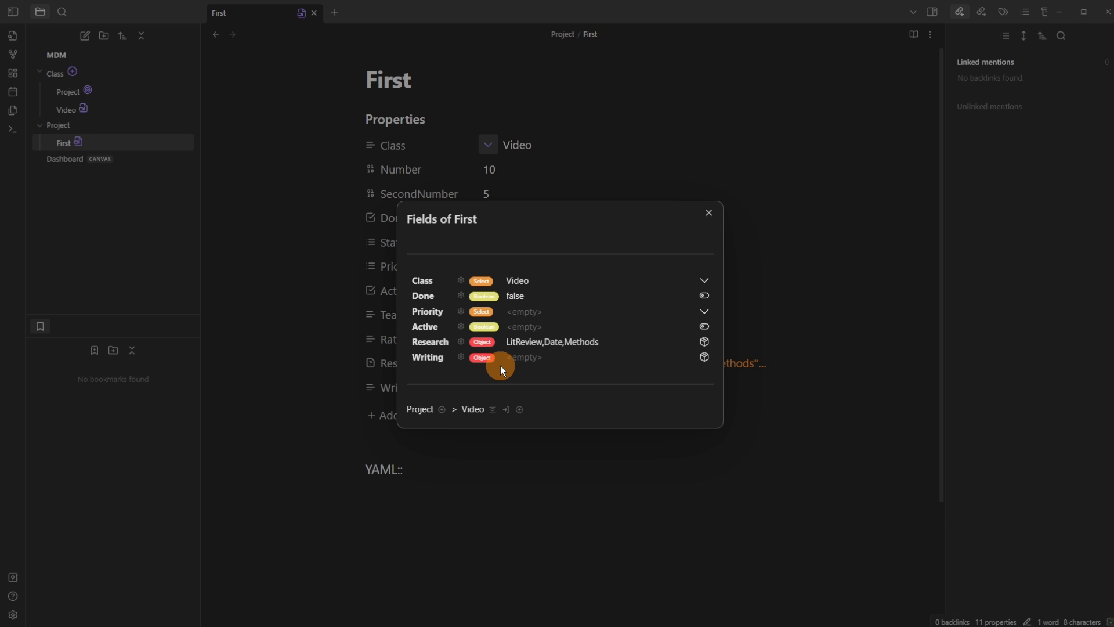
left_click(704, 357)
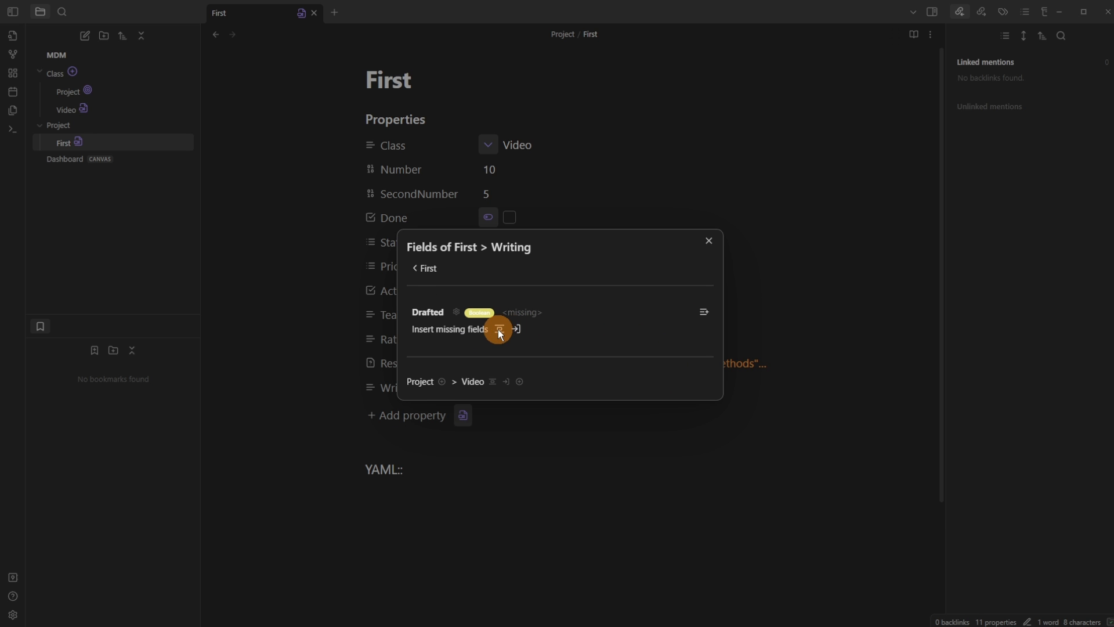
left_click(499, 329)
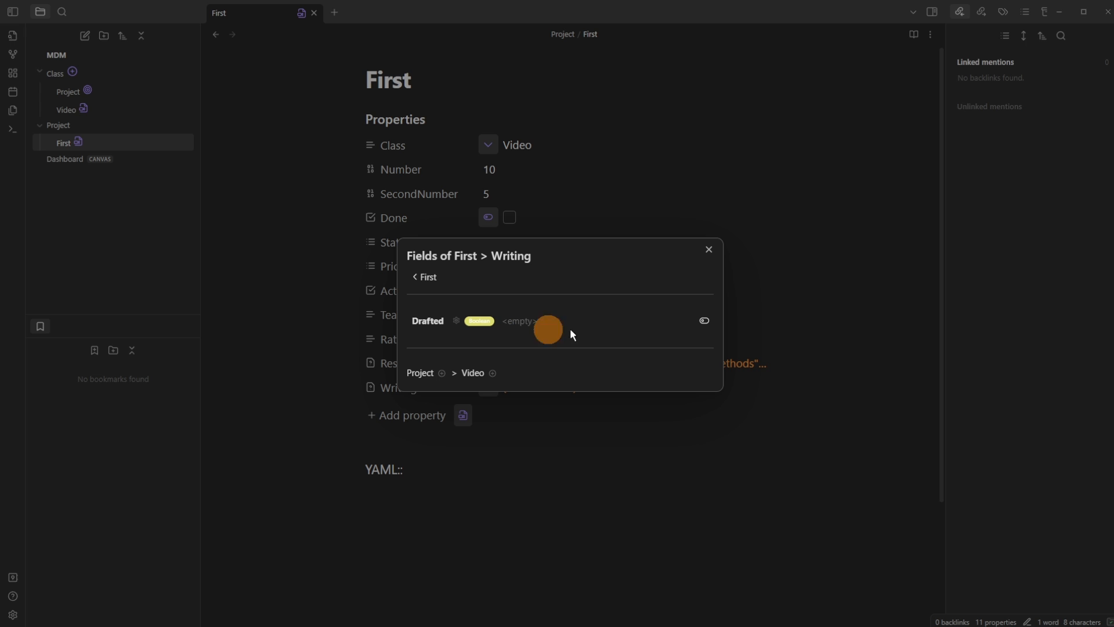
left_click(705, 322)
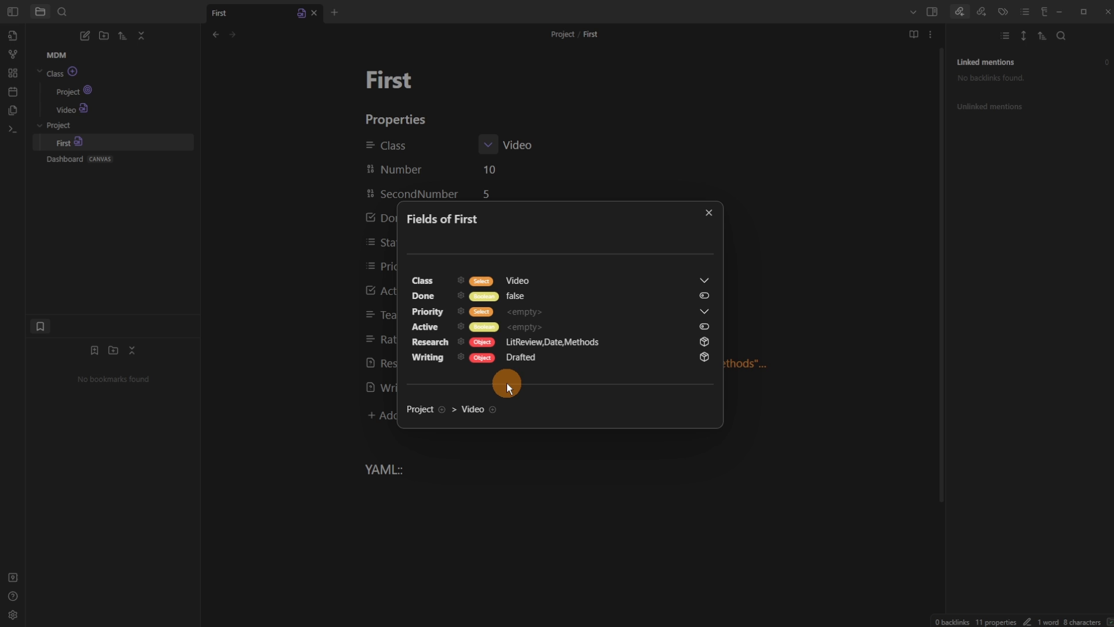
Close the field list of the First note and view the properties of the Video and Project class notes
left_click(326, 319)
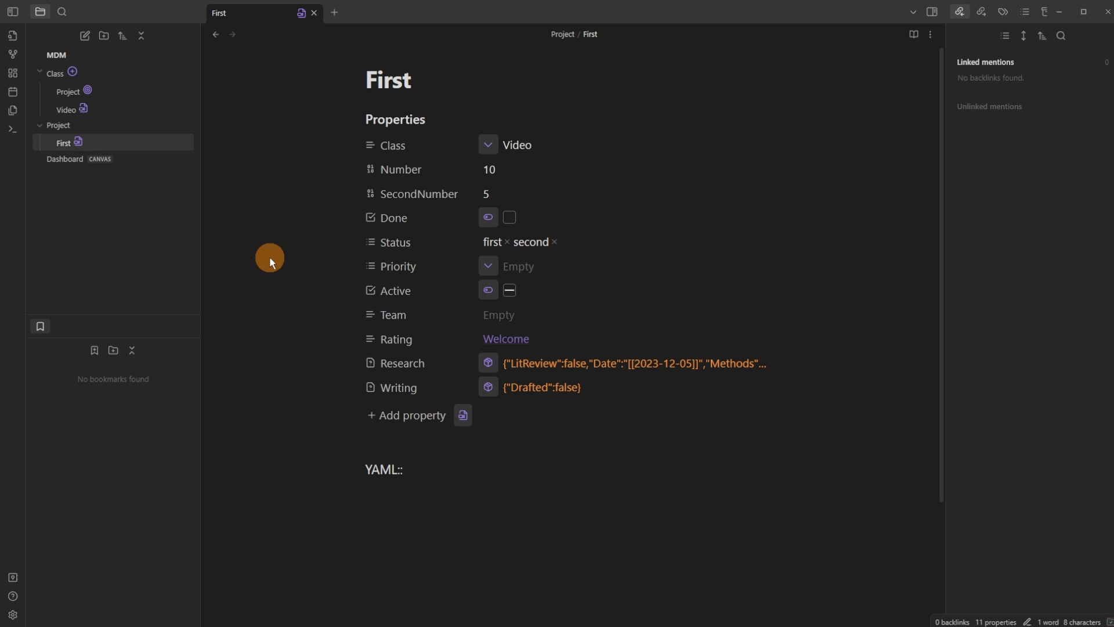
left_click(65, 109)
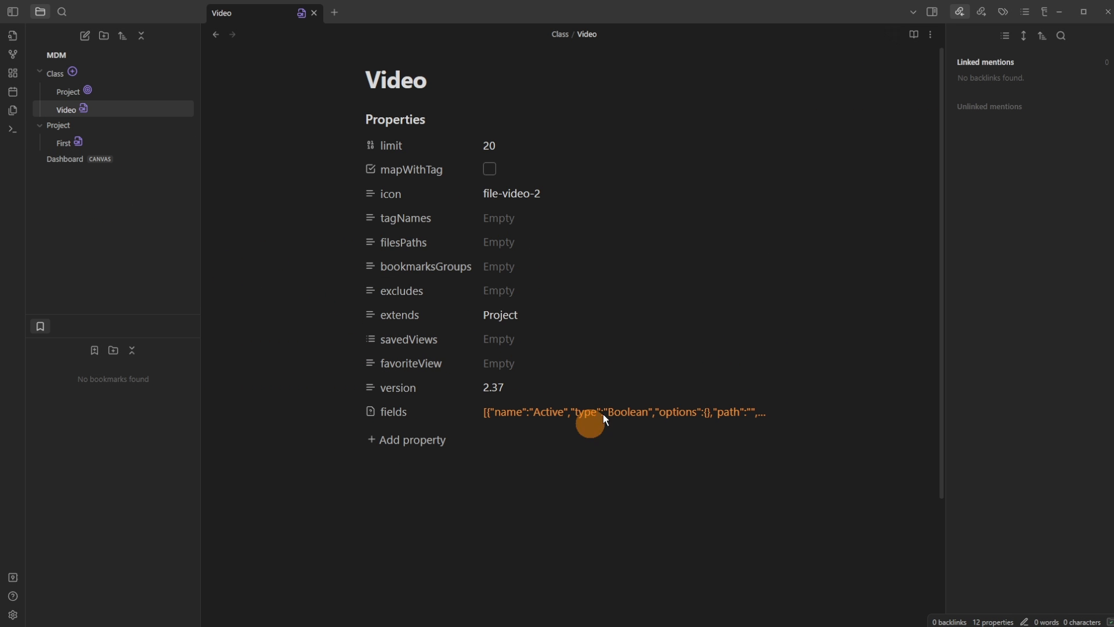
left_click(67, 91)
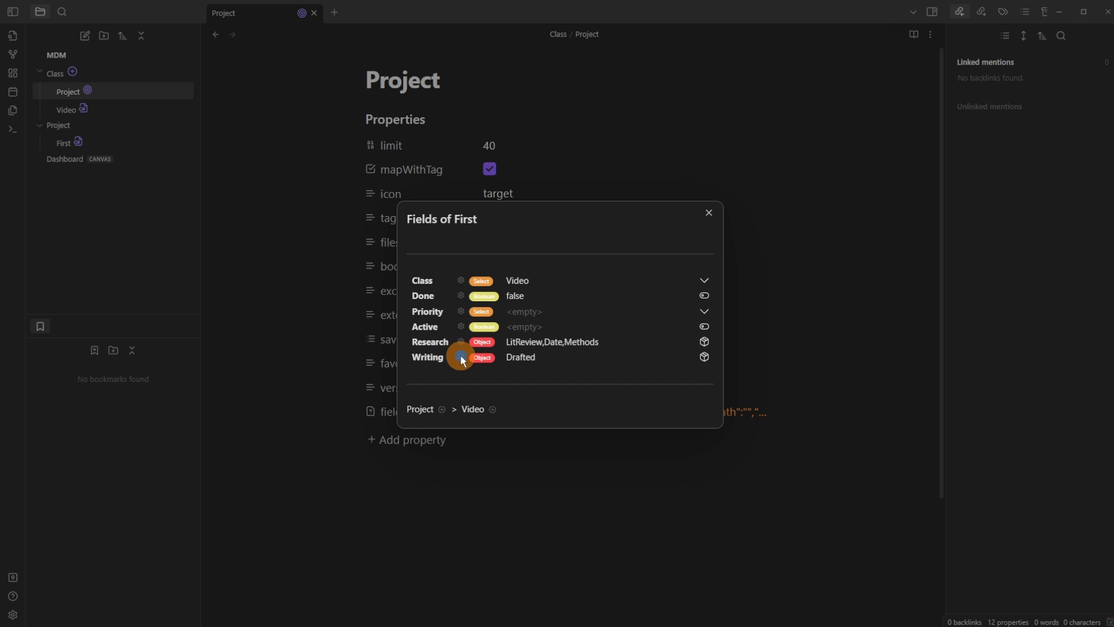
Rename the Writing object field of the Video class to Video and save it
left_click(461, 354)
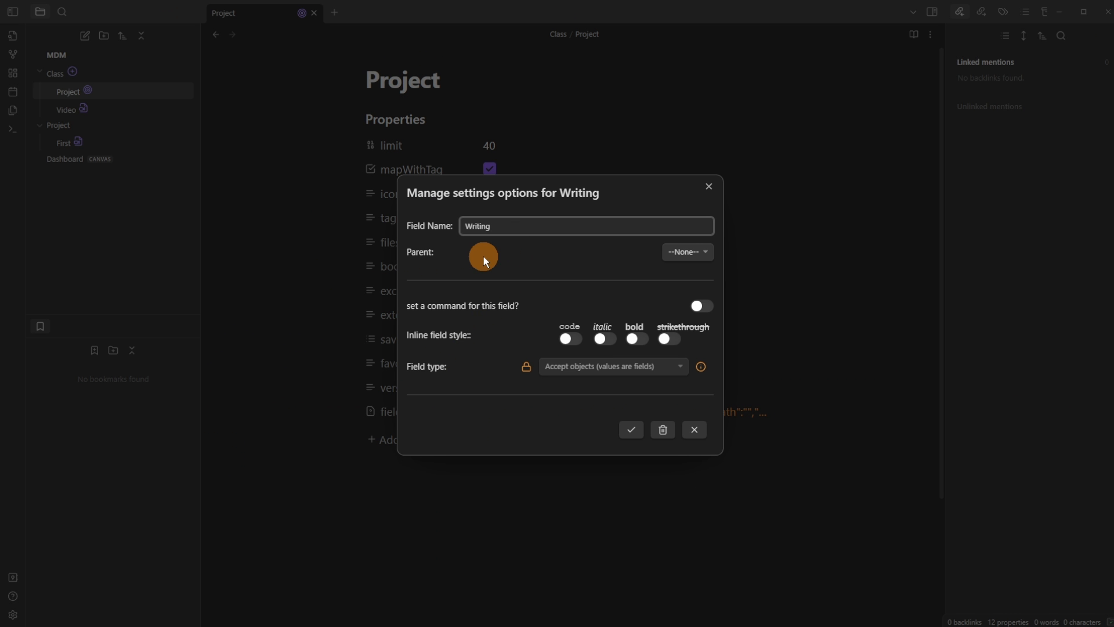
key("ctrl+BackSpace")
type("Video")
left_click(635, 427)
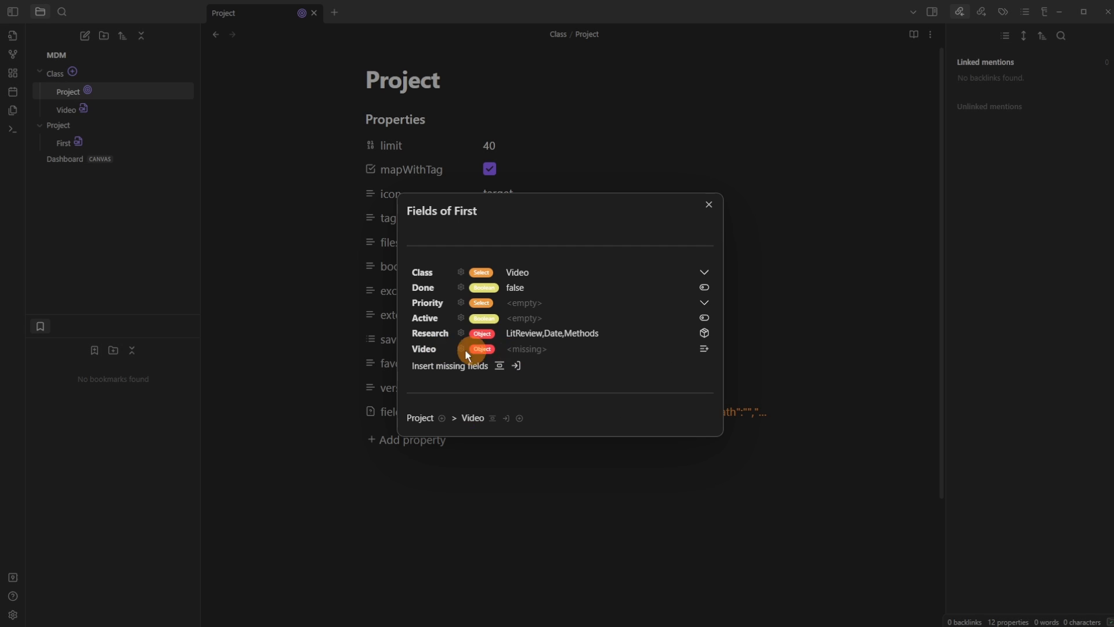
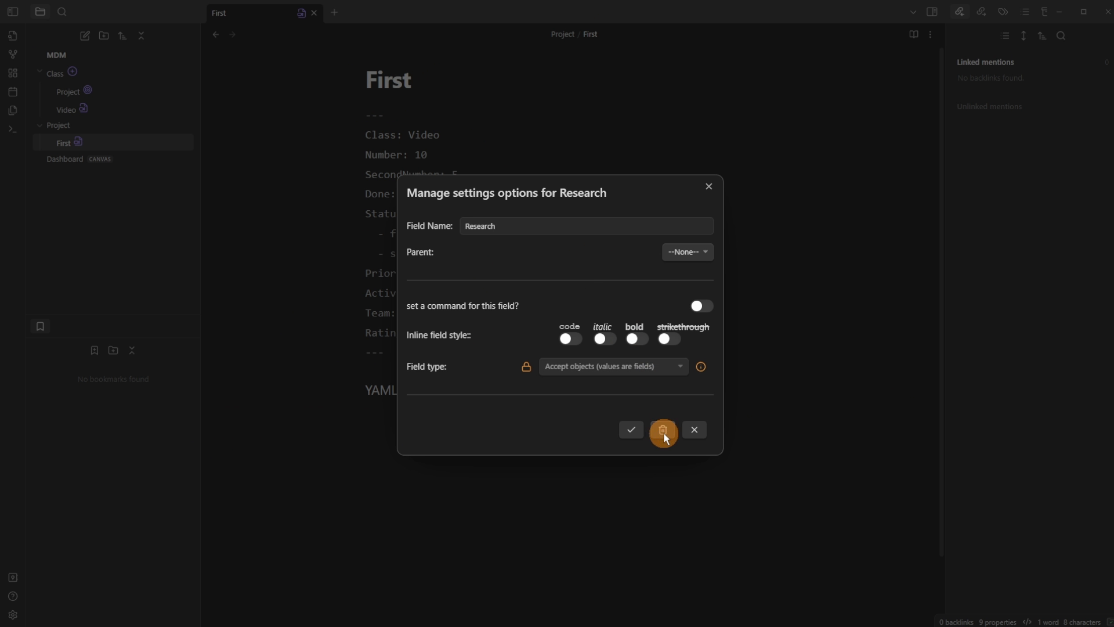
Remove the Research and Video object fields from the Video class, and turn off source mode for the First note
left_click(663, 432)
left_click(662, 333)
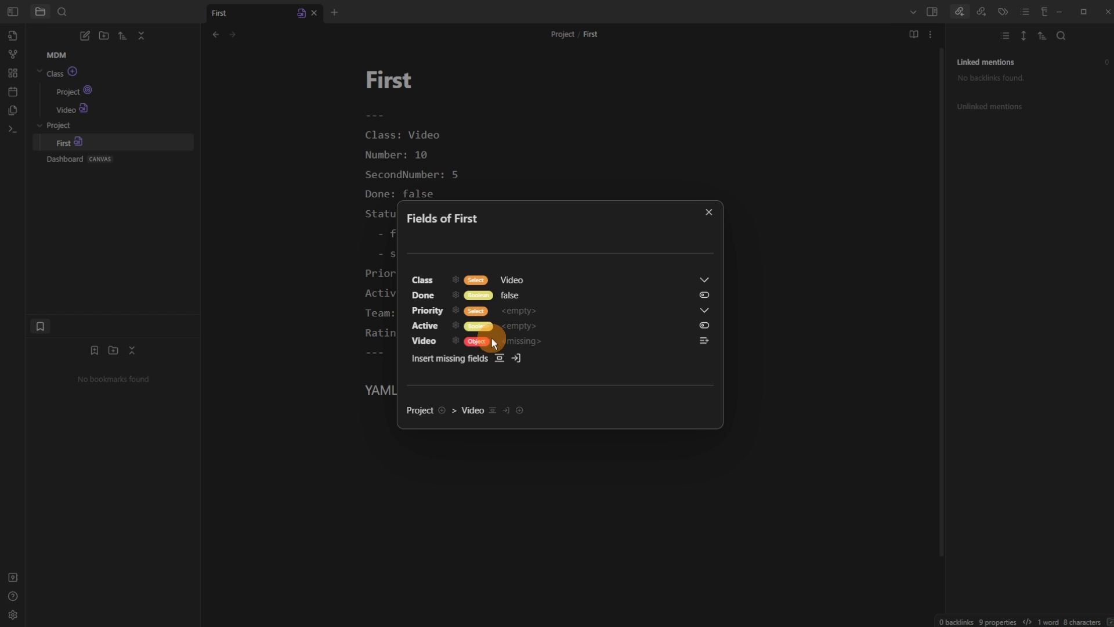
left_click(456, 341)
left_click(665, 417)
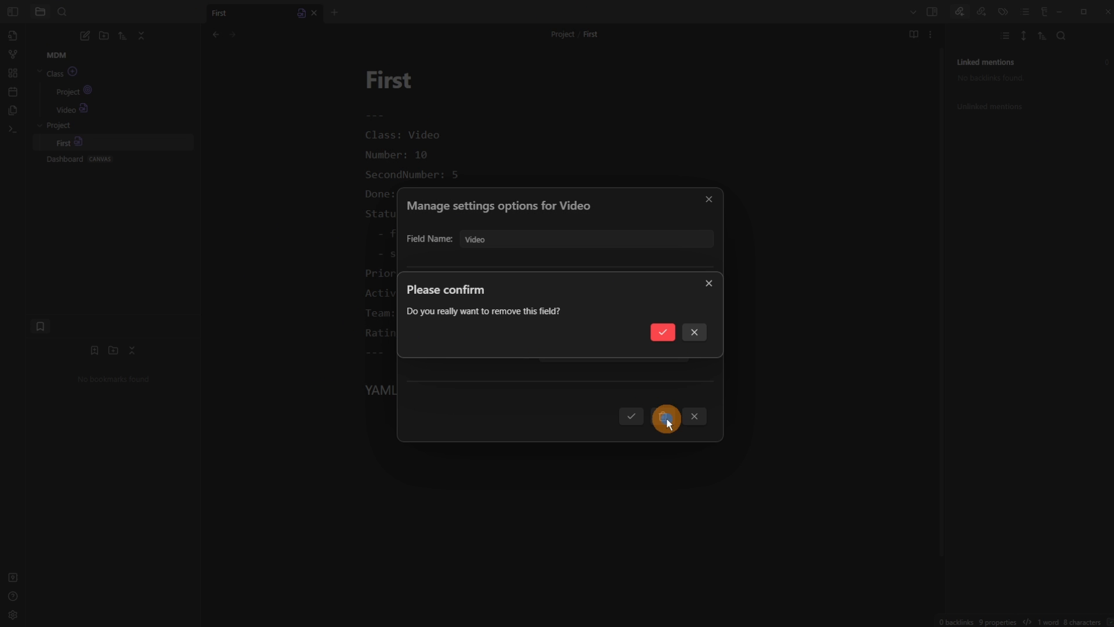
left_click(659, 340)
left_click(368, 273)
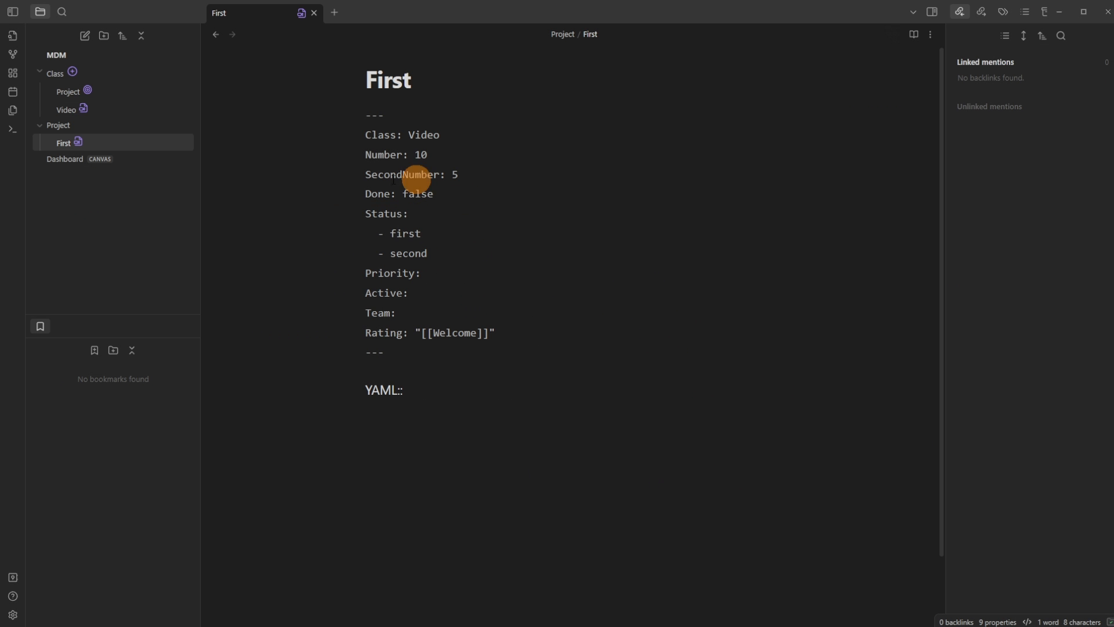
left_click(930, 35)
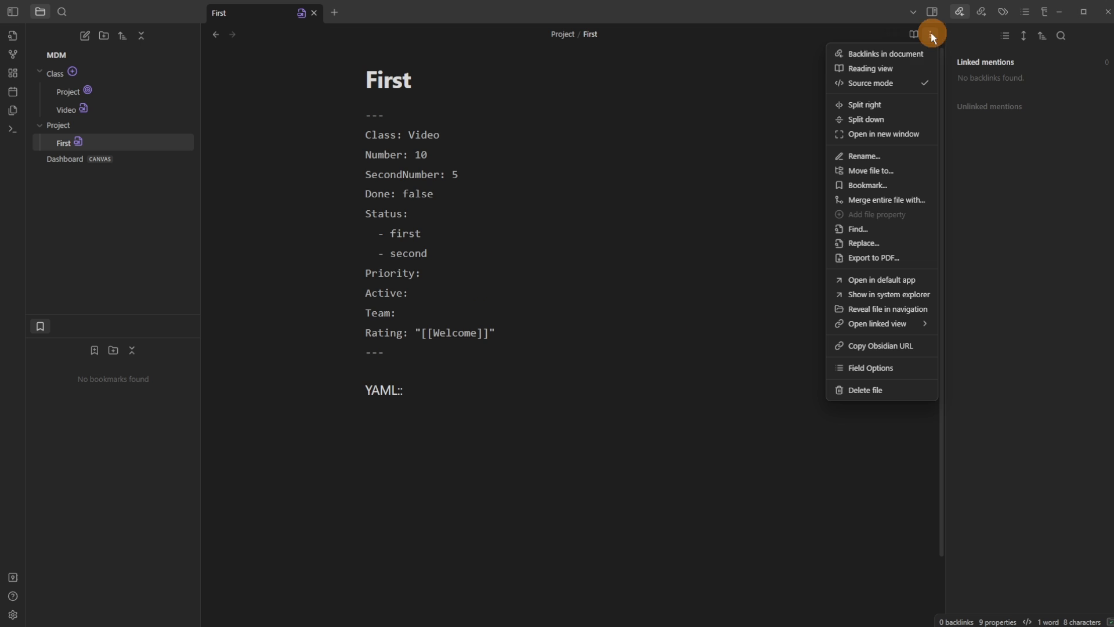
left_click(898, 81)
Add an Addresses field to the Video class with type "Accept a list of object fields" and save it
left_click(302, 14)
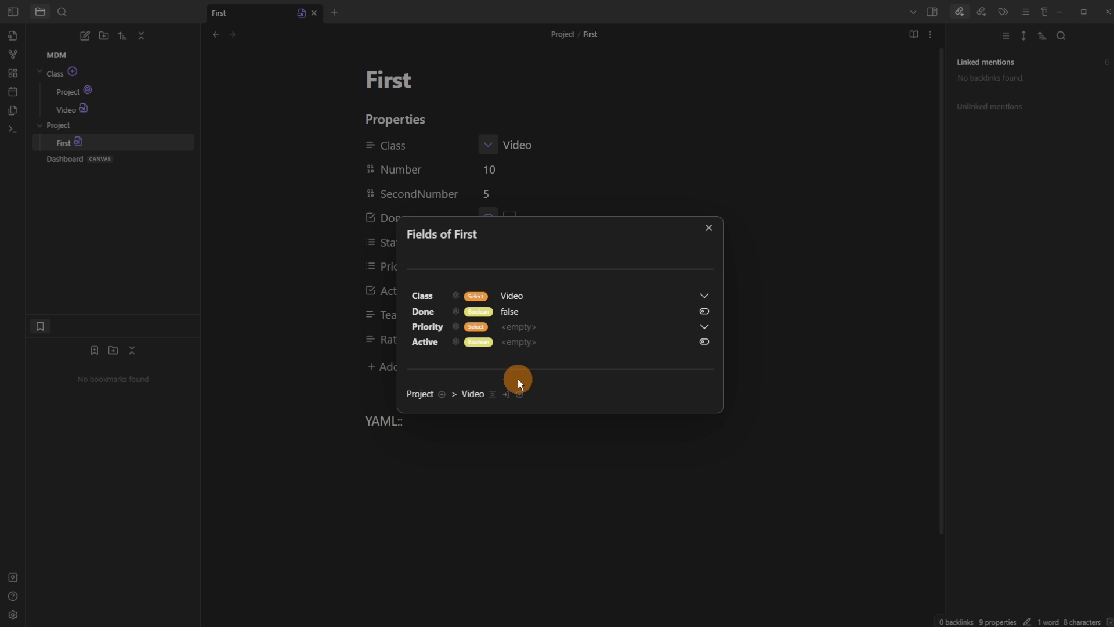
left_click(521, 394)
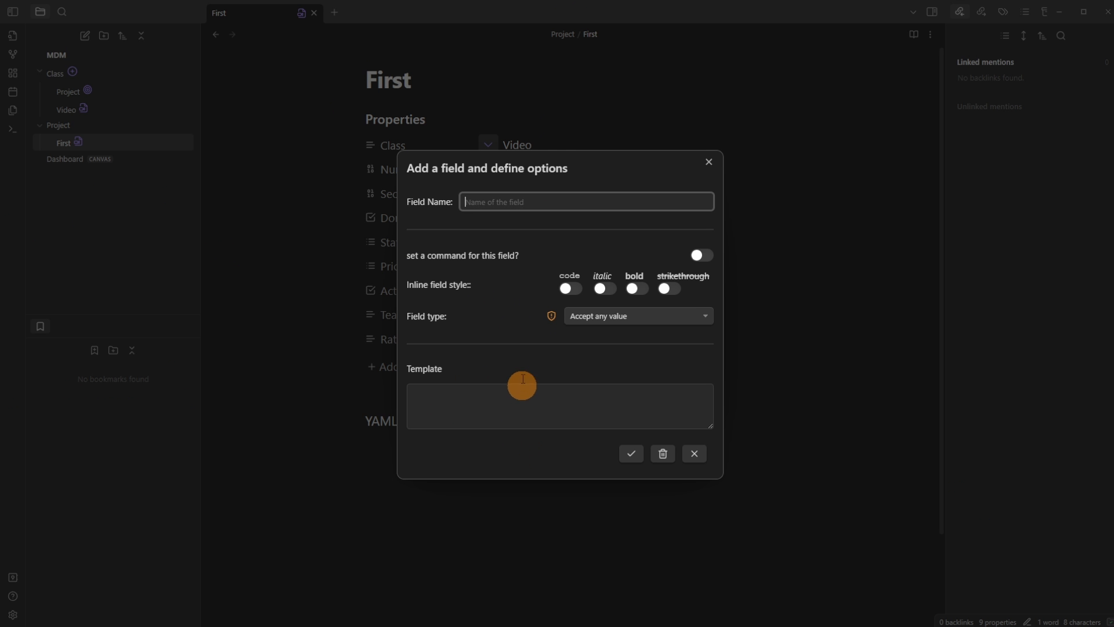
type("Addresses")
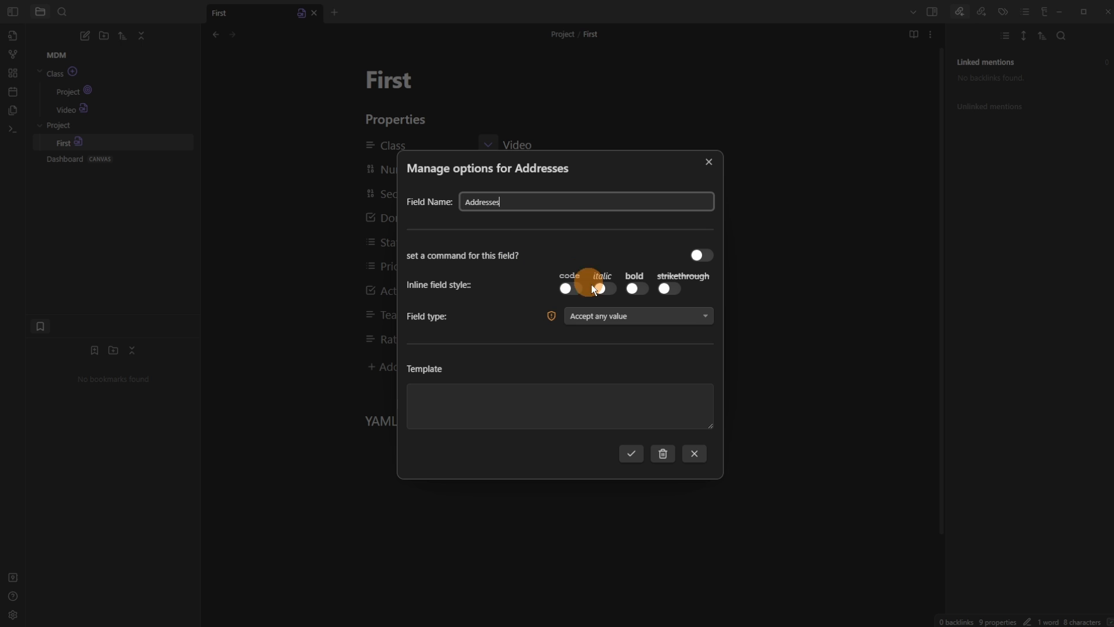
left_click(634, 316)
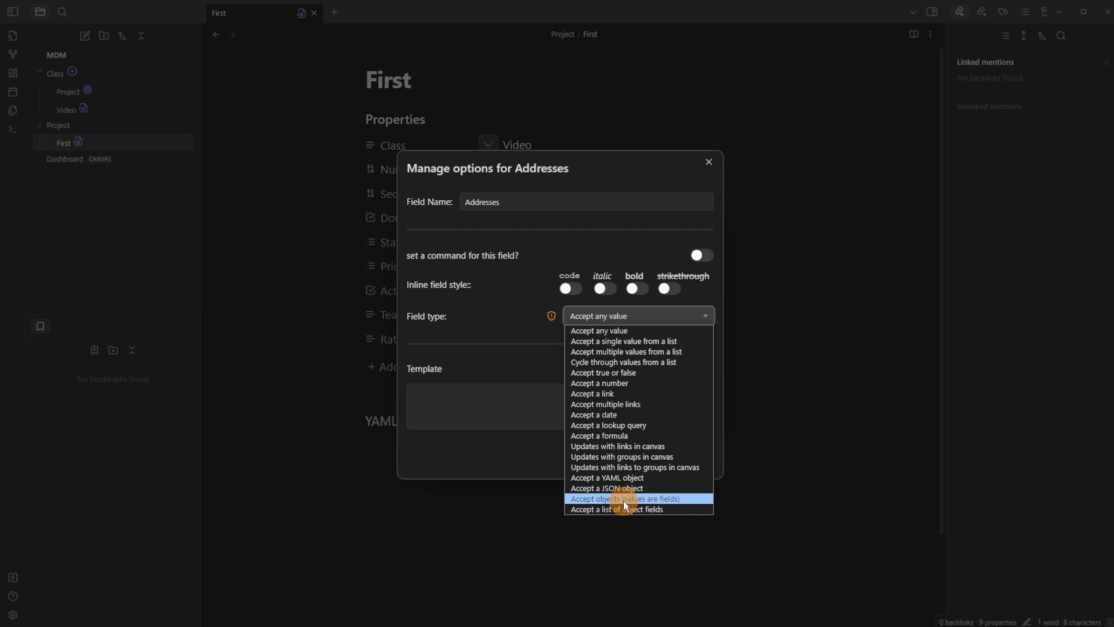
left_click(670, 511)
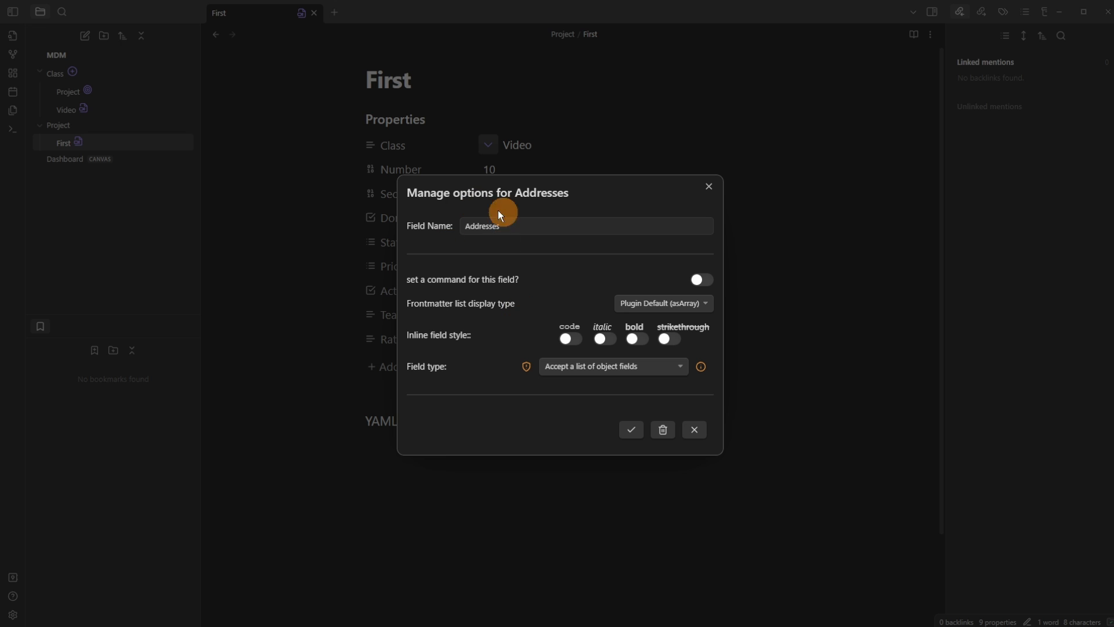
left_click(630, 429)
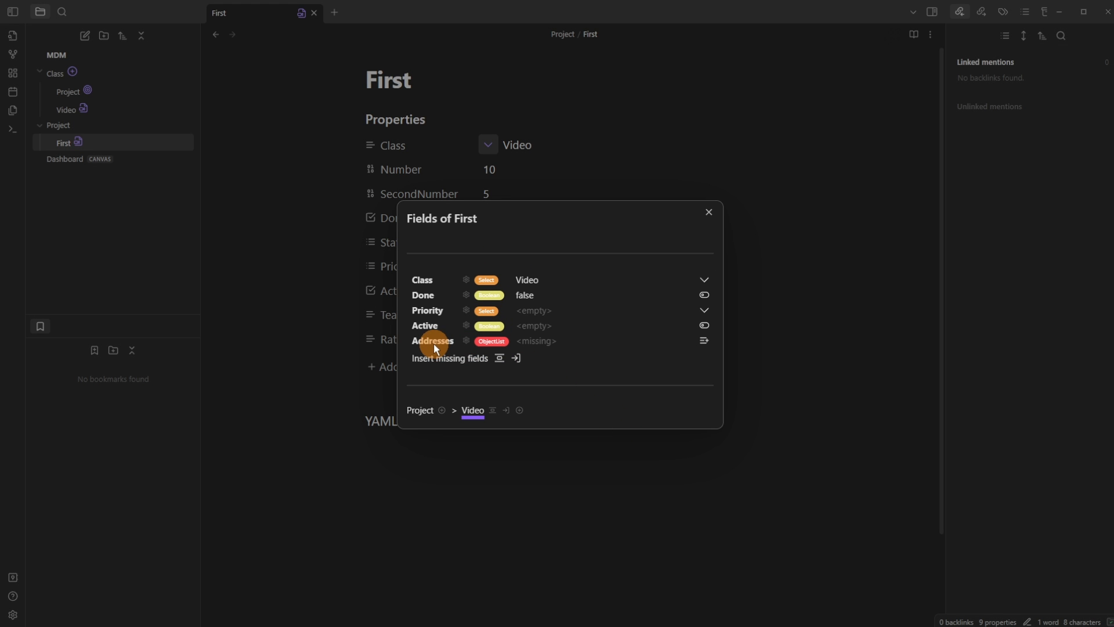
Add a Postcode field to the Video class with parent Addresses, accepting any value, and save it
left_click(492, 342)
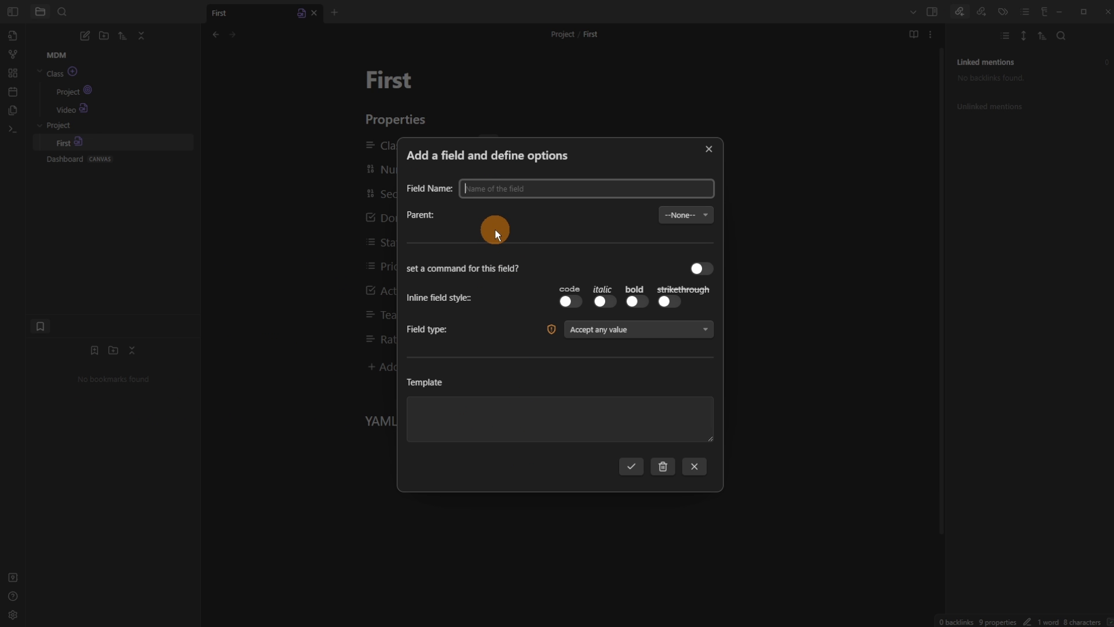
type("Postcode")
left_click(685, 213)
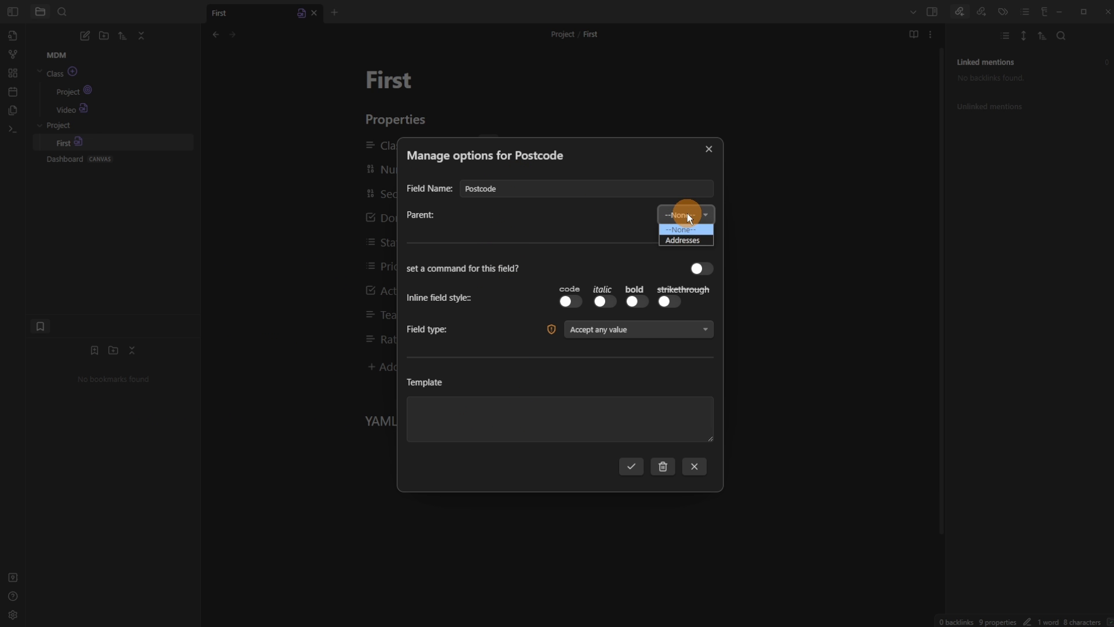
left_click(691, 241)
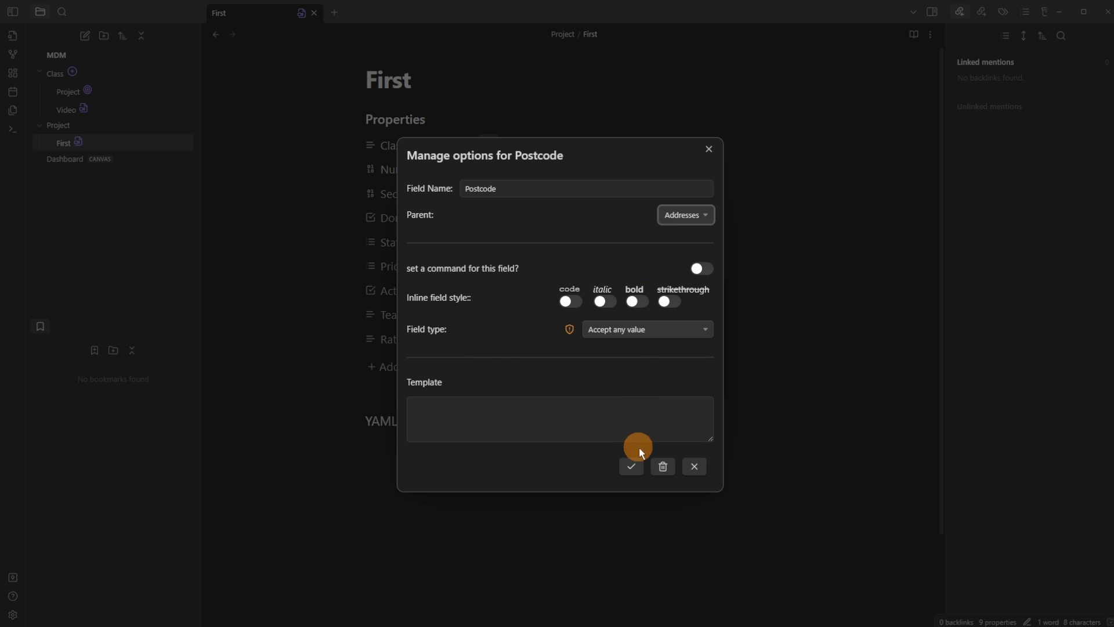
left_click(632, 464)
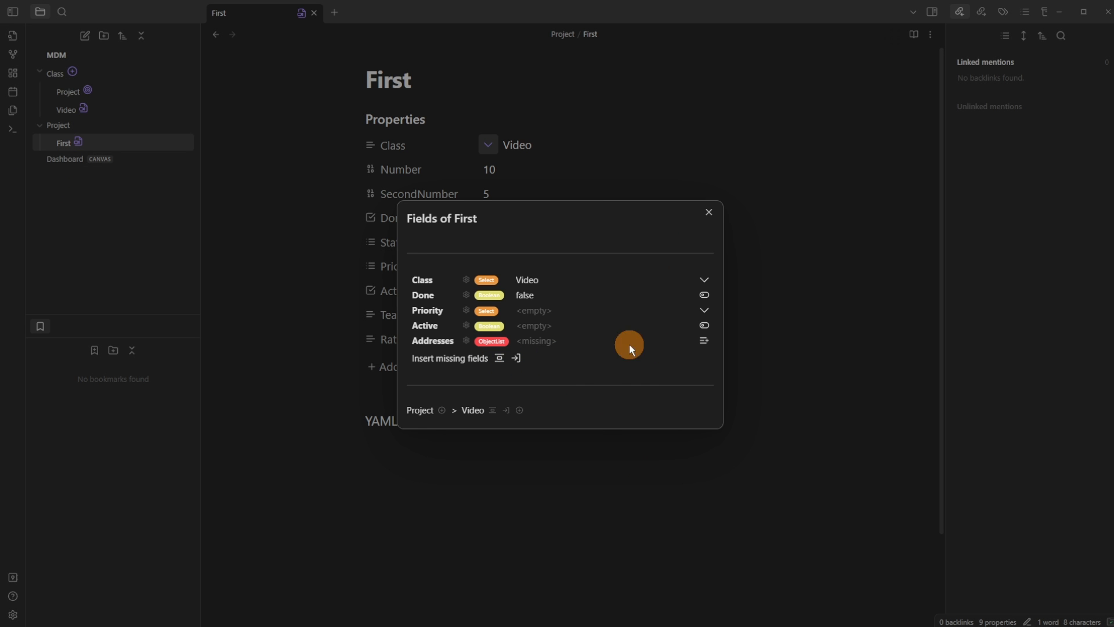
Insert the missing Addresses field into the First note and add a first item to its list
left_click(499, 356)
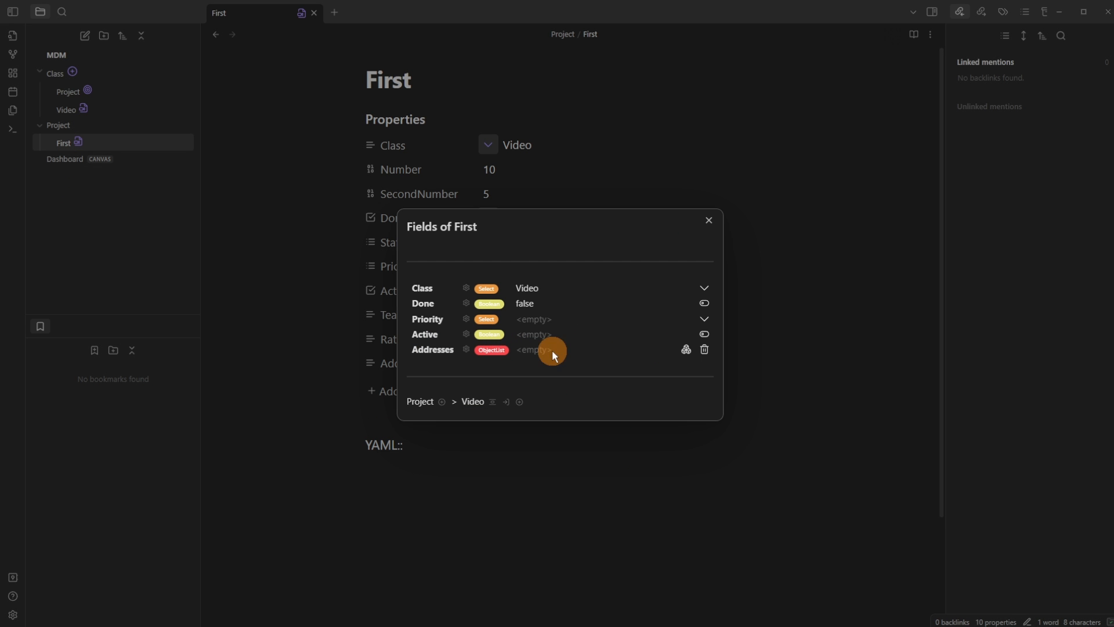
left_click(686, 349)
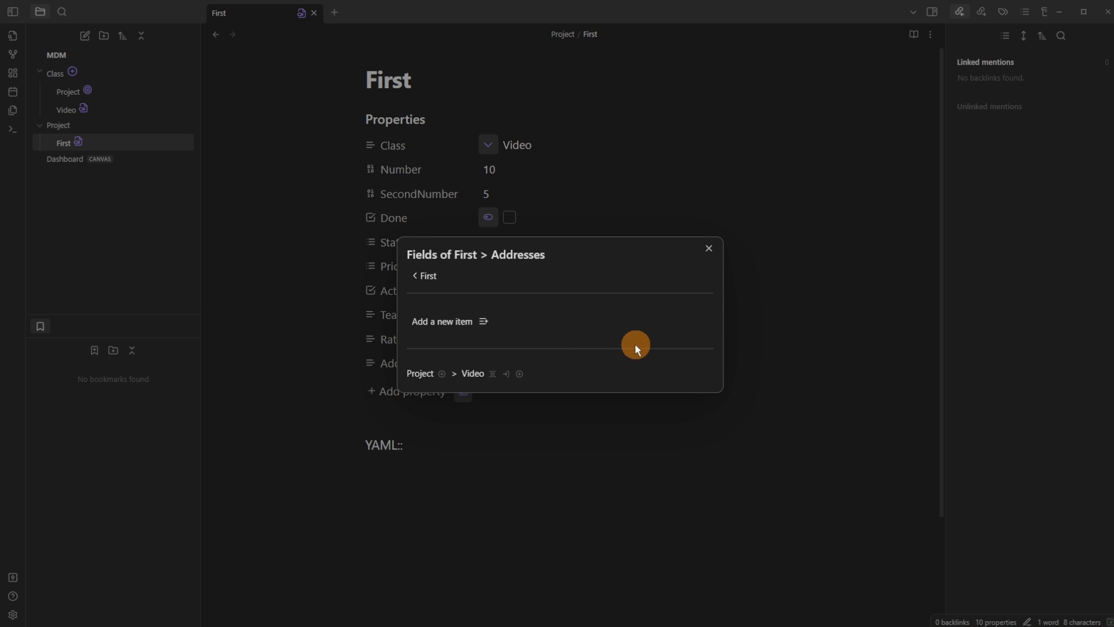
left_click(487, 320)
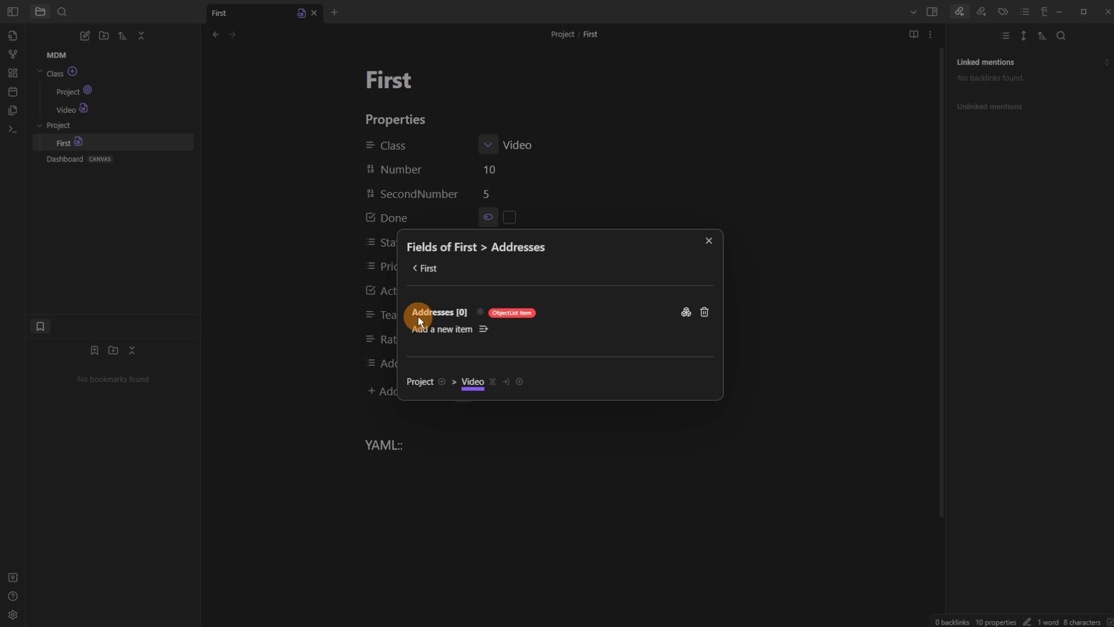
Insert the missing Postcode field into the new Addresses item, set it to bb22, and return to the Addresses list
left_click(686, 312)
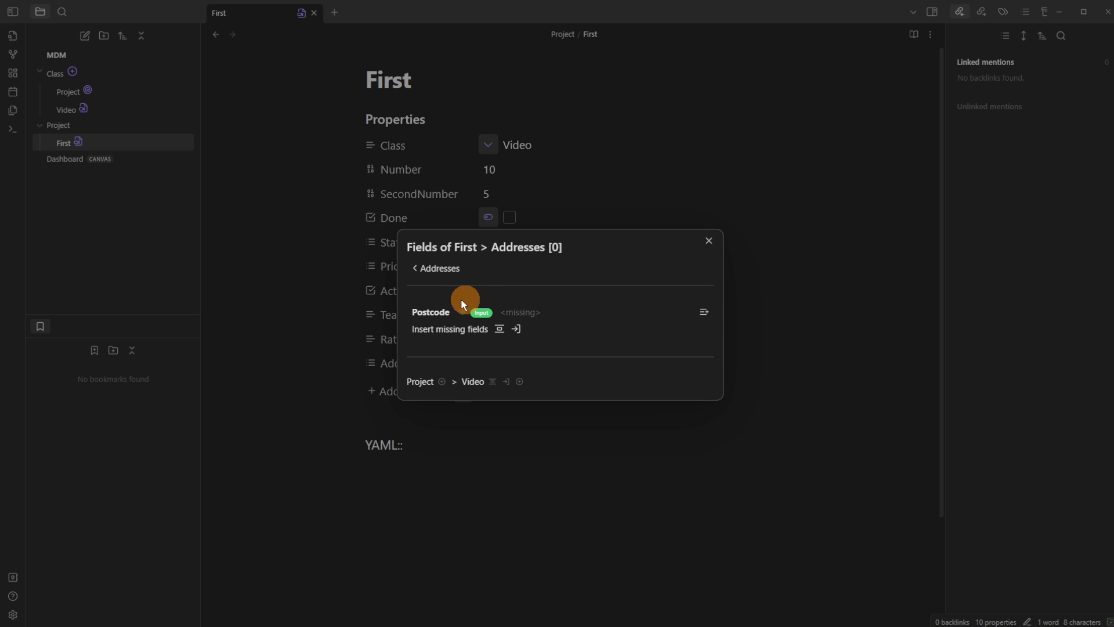
left_click(499, 329)
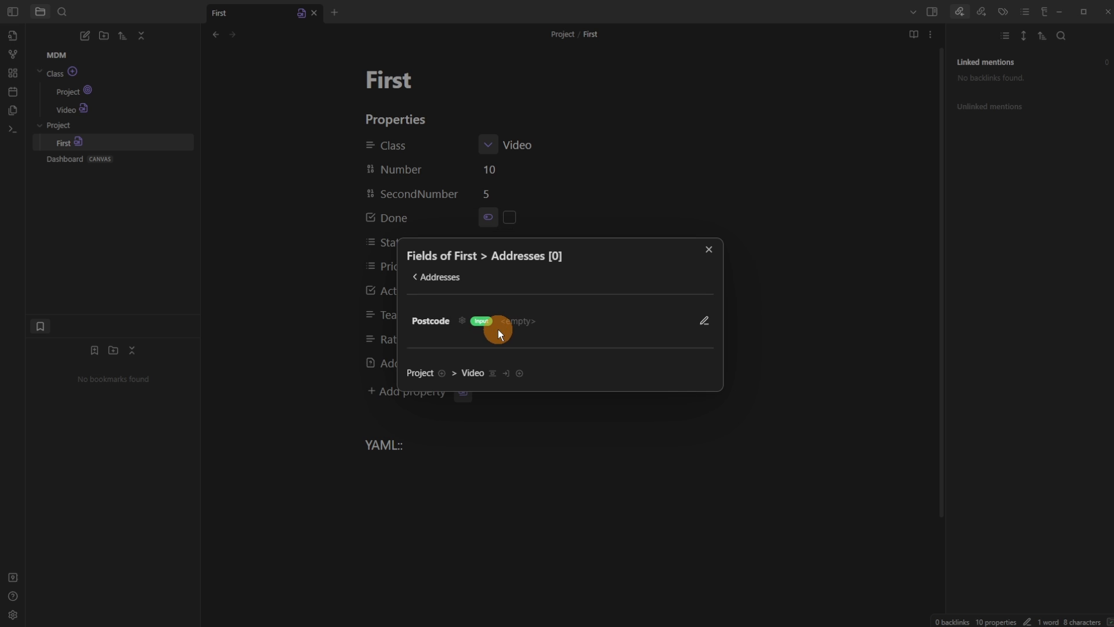
left_click(644, 323)
left_click(497, 308)
type("bb22")
left_click(667, 354)
left_click(415, 277)
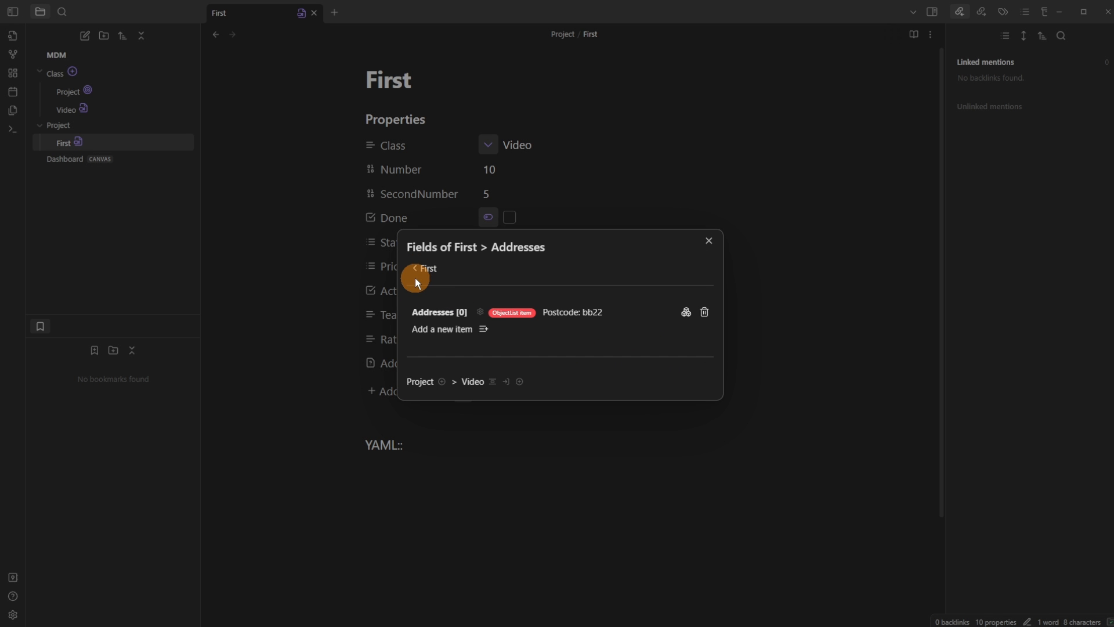
Add a second item to the Addresses list with its Postcode field inserted and set to bb33, and return to the list
left_click(484, 329)
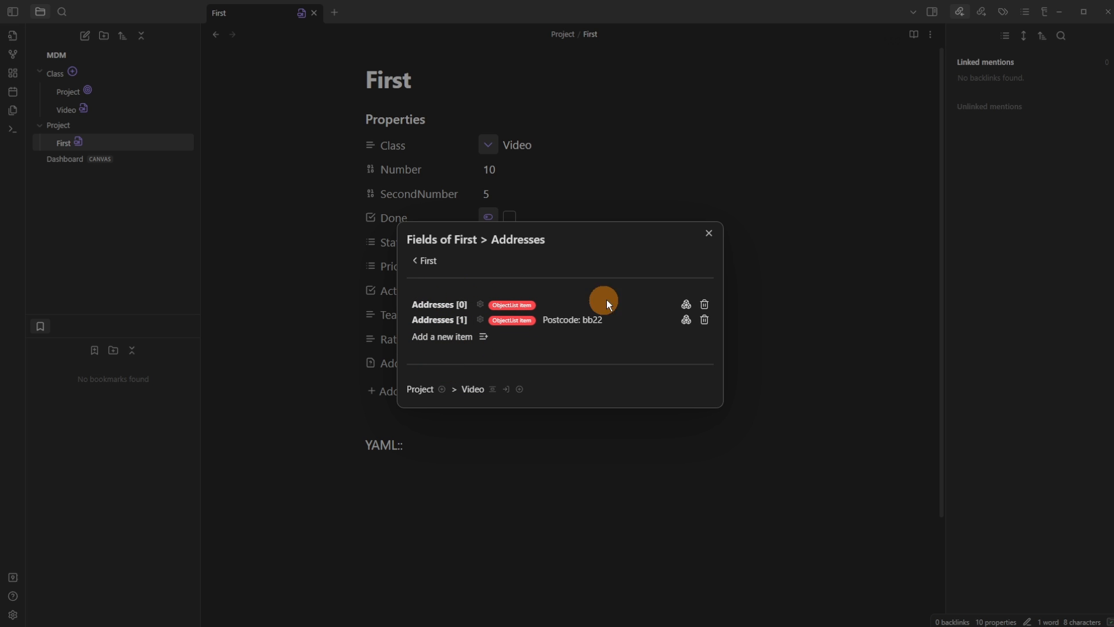
left_click(683, 304)
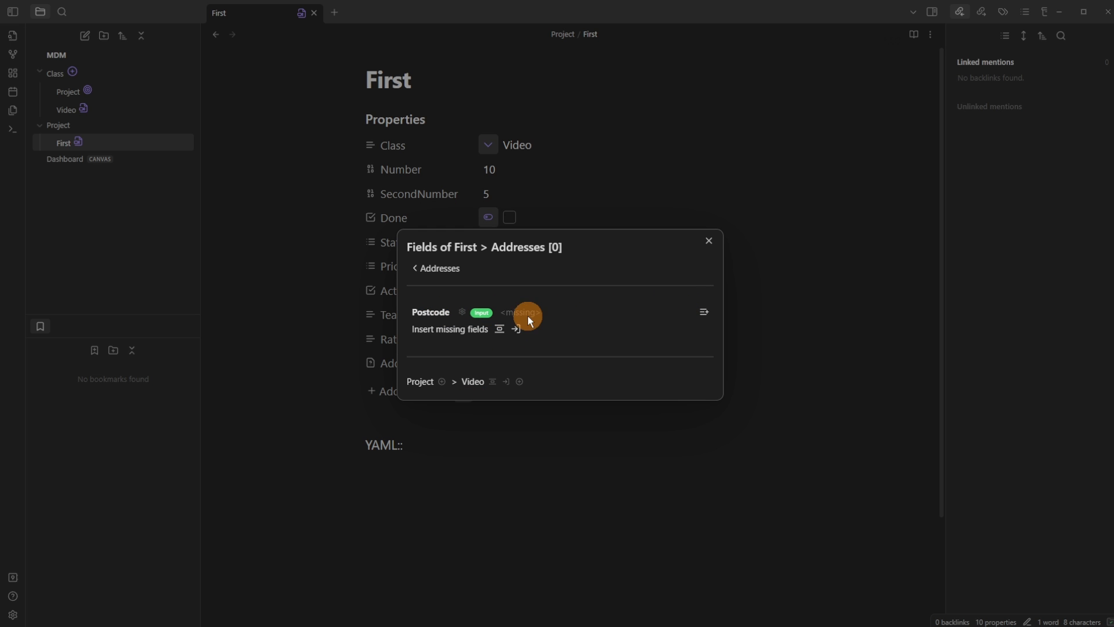
left_click(500, 329)
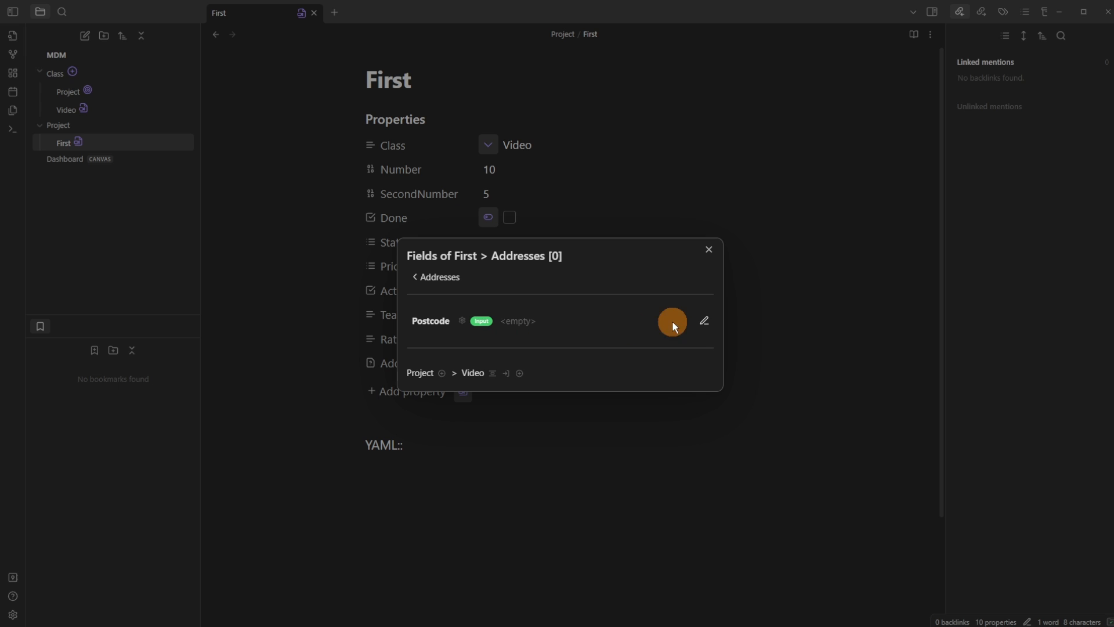
left_click(706, 320)
type("bb33")
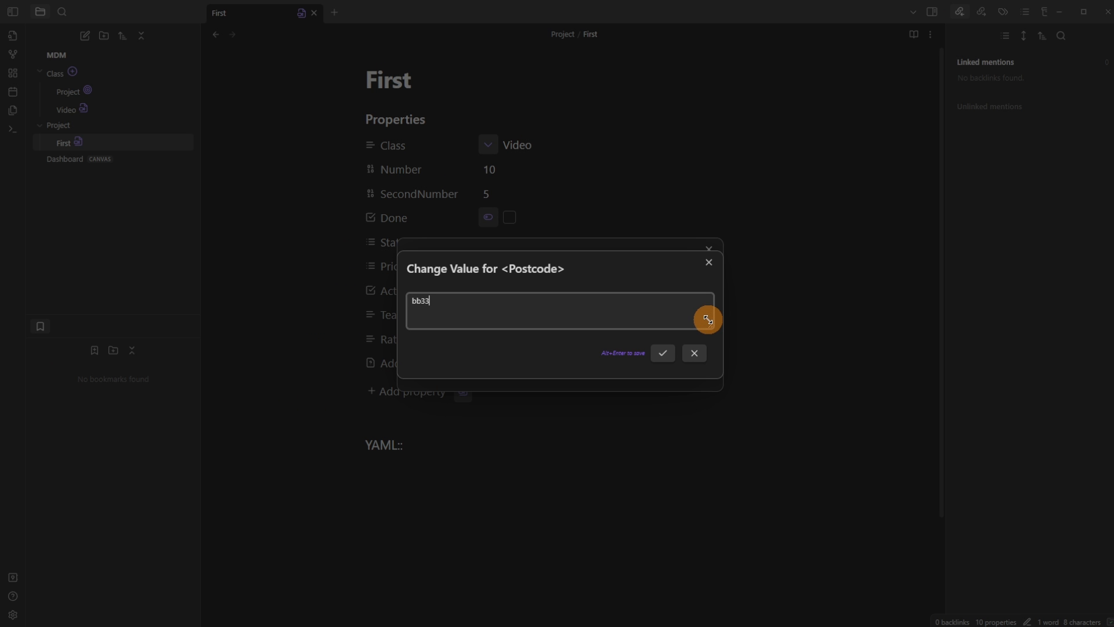
left_click(663, 352)
left_click(432, 293)
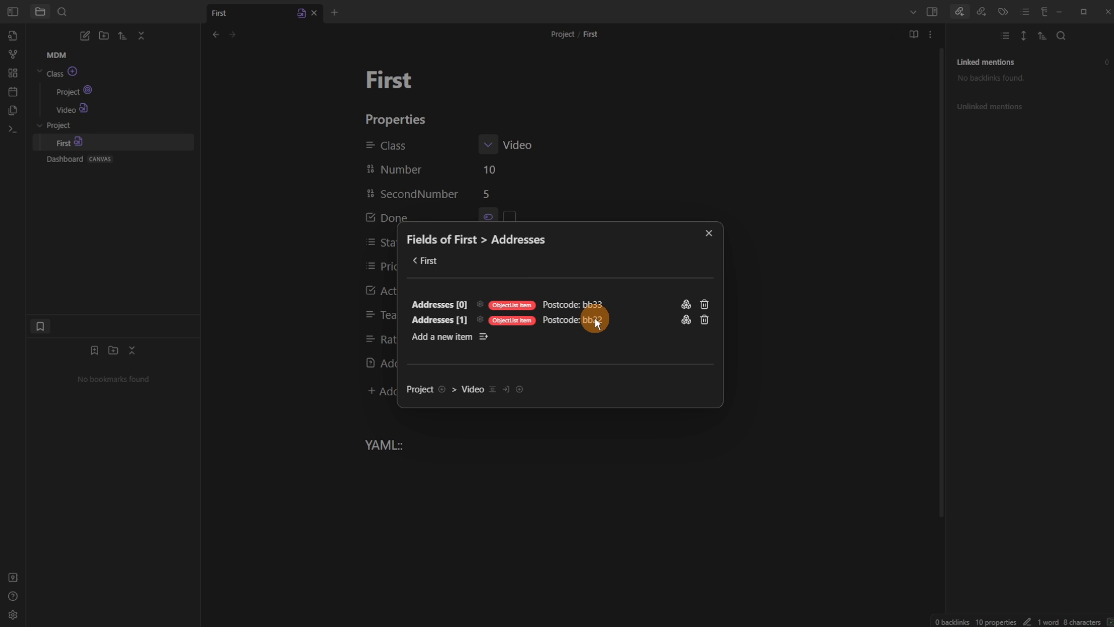
Add a field named Type to the Video class with parent Addresses, accepting a single value from a list
left_click(520, 388)
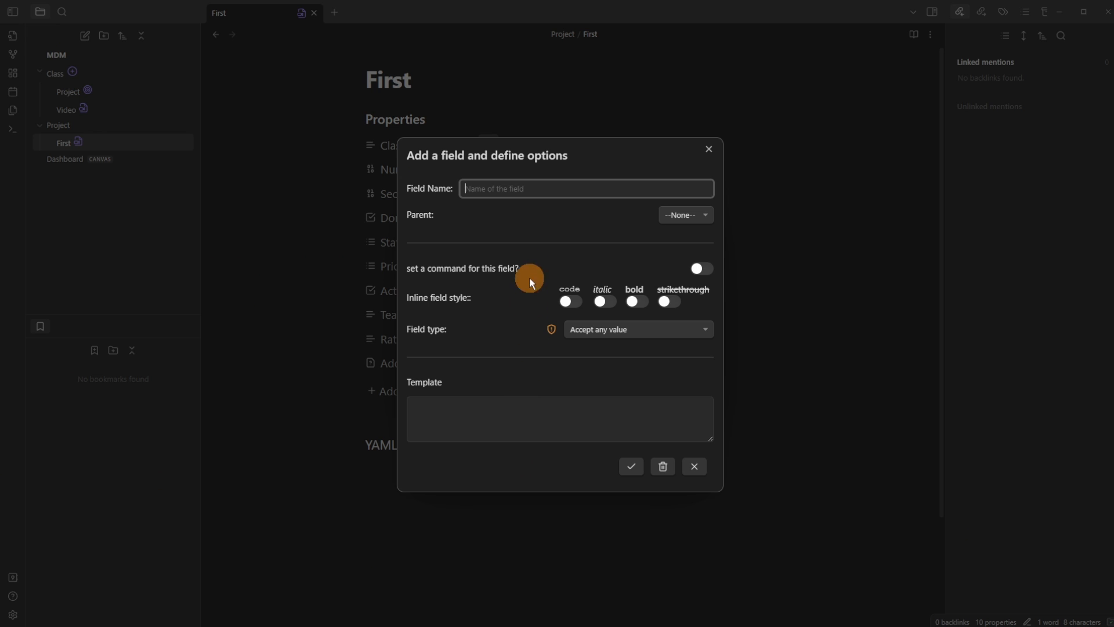
type("Type")
left_click(681, 215)
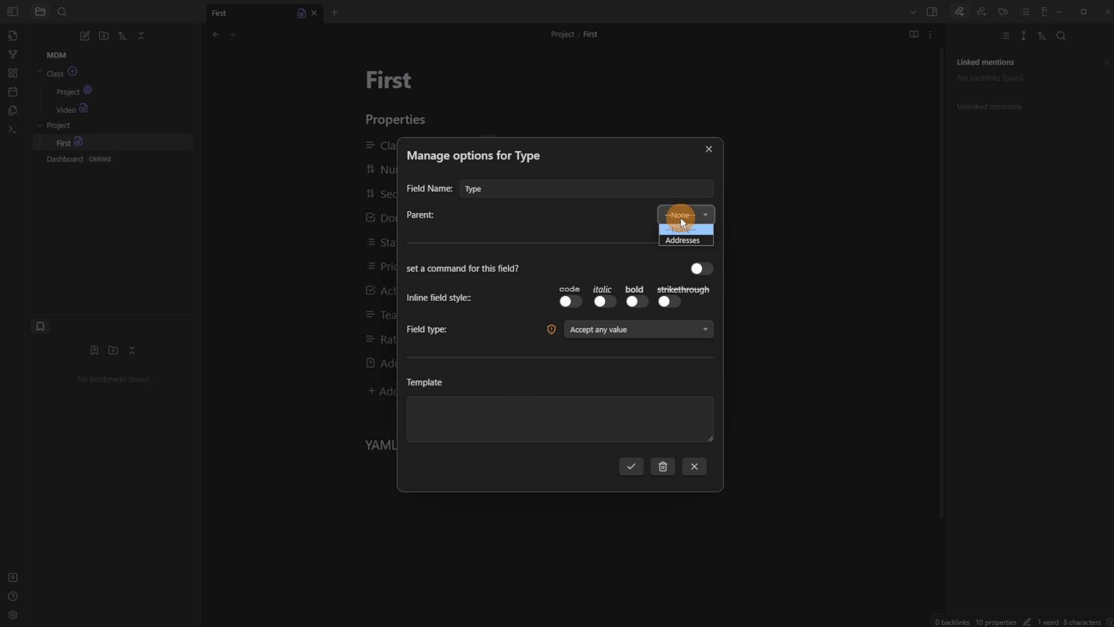
left_click(688, 240)
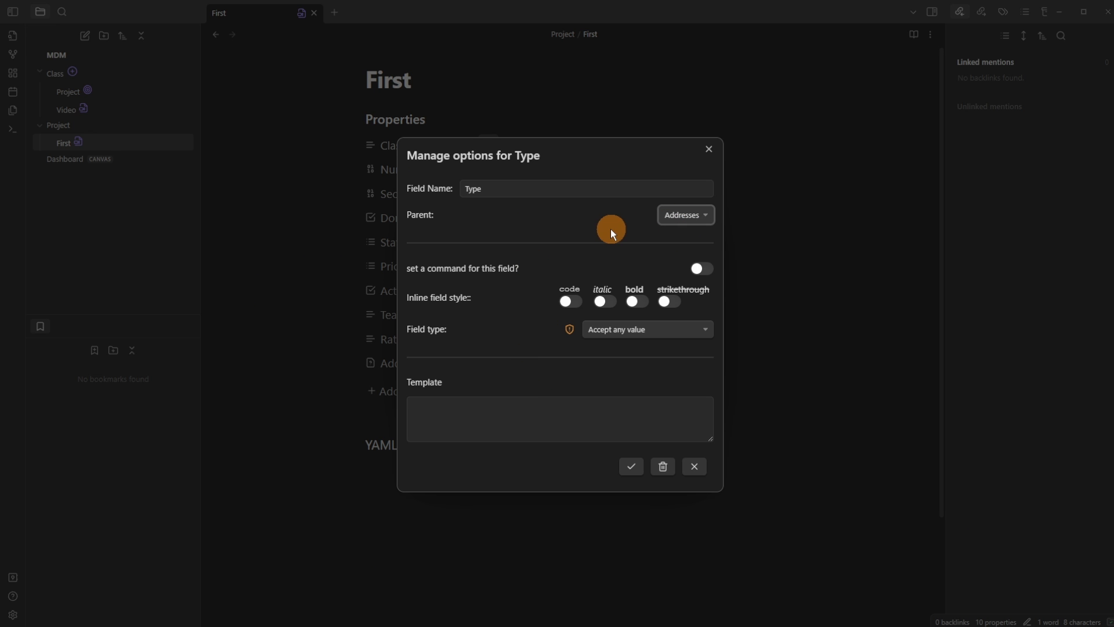
left_click(632, 330)
left_click(648, 356)
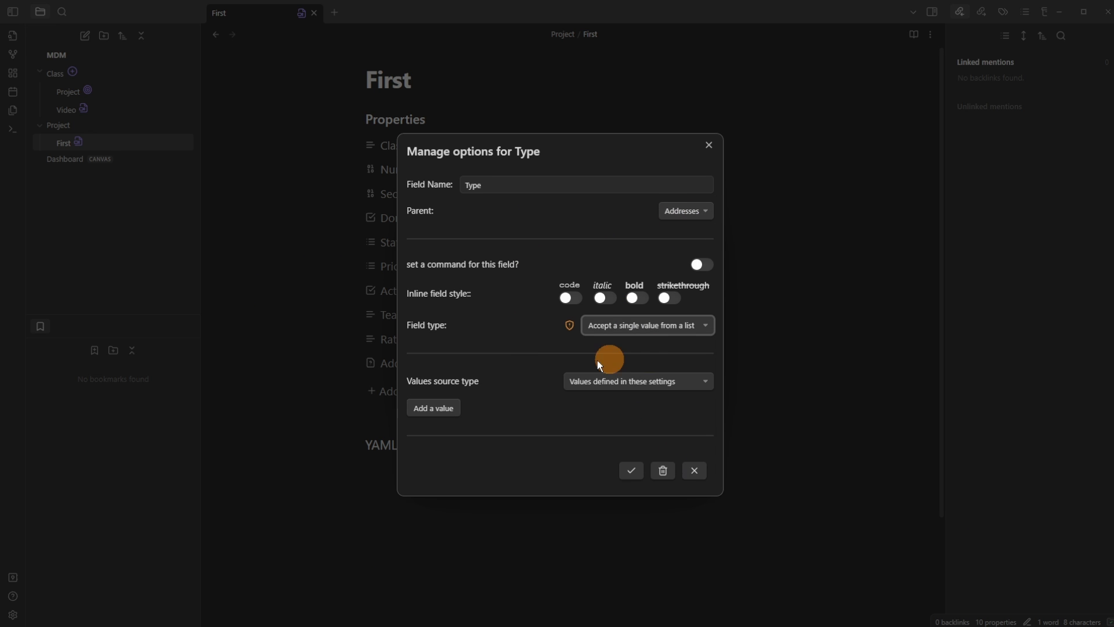
Define Home and Work as the allowed values of the Type field and save it
left_click(451, 404)
left_click(451, 394)
type("Home")
left_click(432, 419)
left_click(445, 405)
type("W")
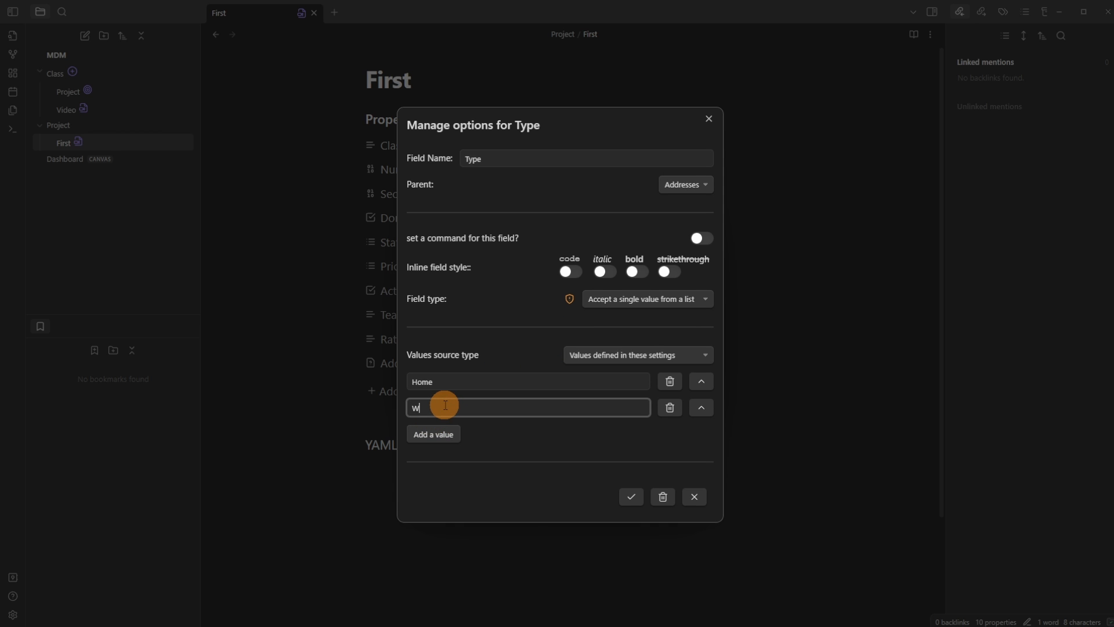
type("ork")
left_click(629, 494)
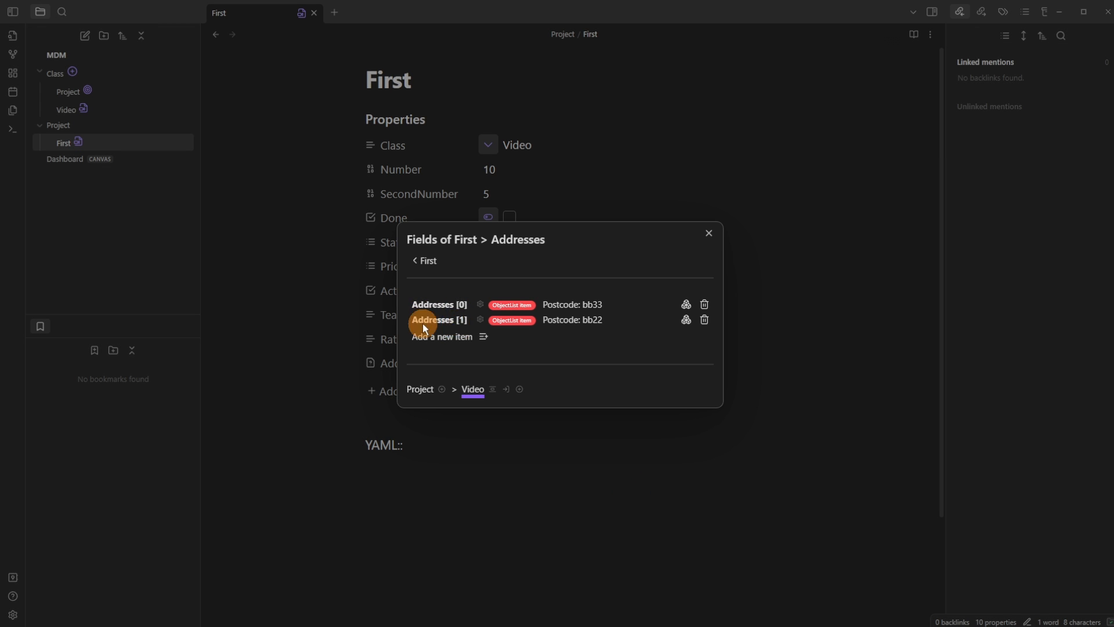
Insert the missing Type field into the bb33 Addresses item, set it to Home, and return to the Addresses list
left_click(686, 304)
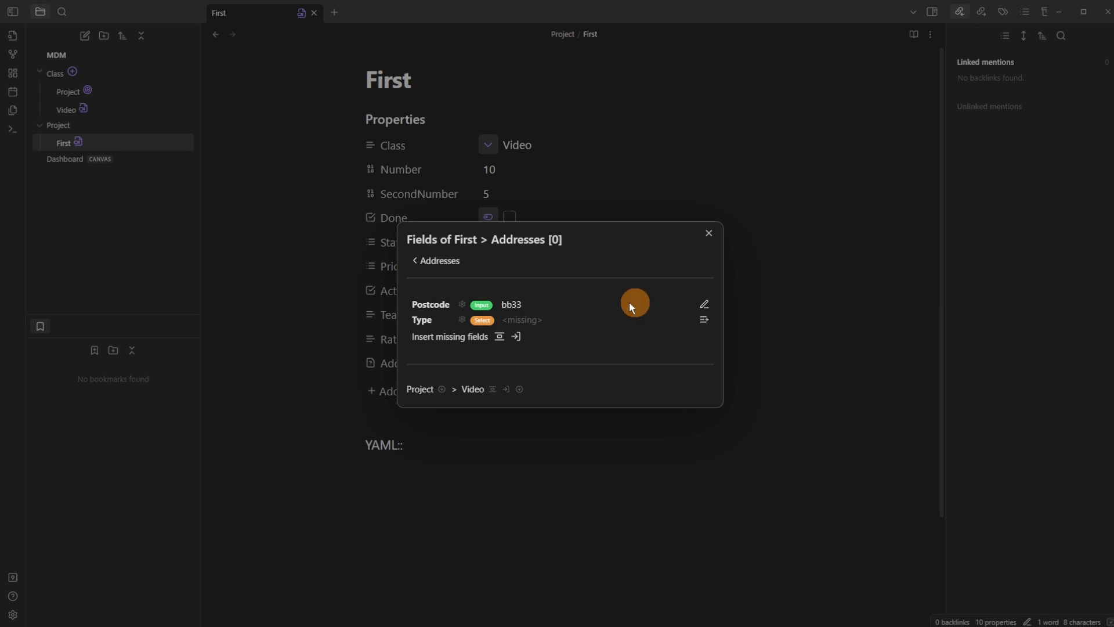
left_click(514, 337)
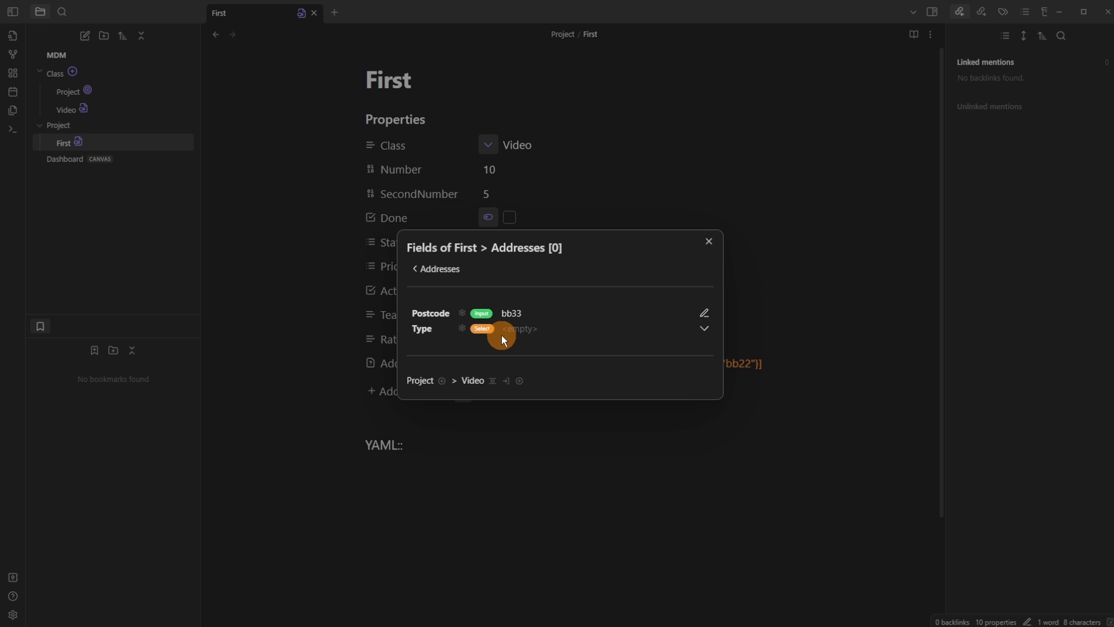
left_click(705, 329)
left_click(419, 97)
left_click(429, 269)
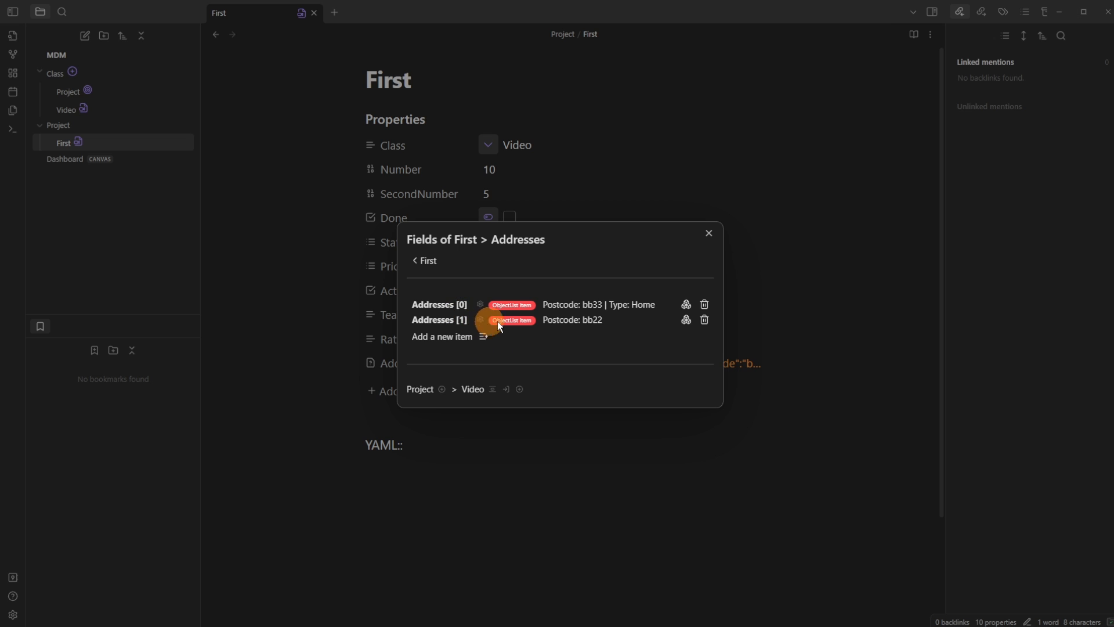
Insert the missing Type field into the bb22 Addresses item, set it to Work, and return to the Addresses list
left_click(684, 320)
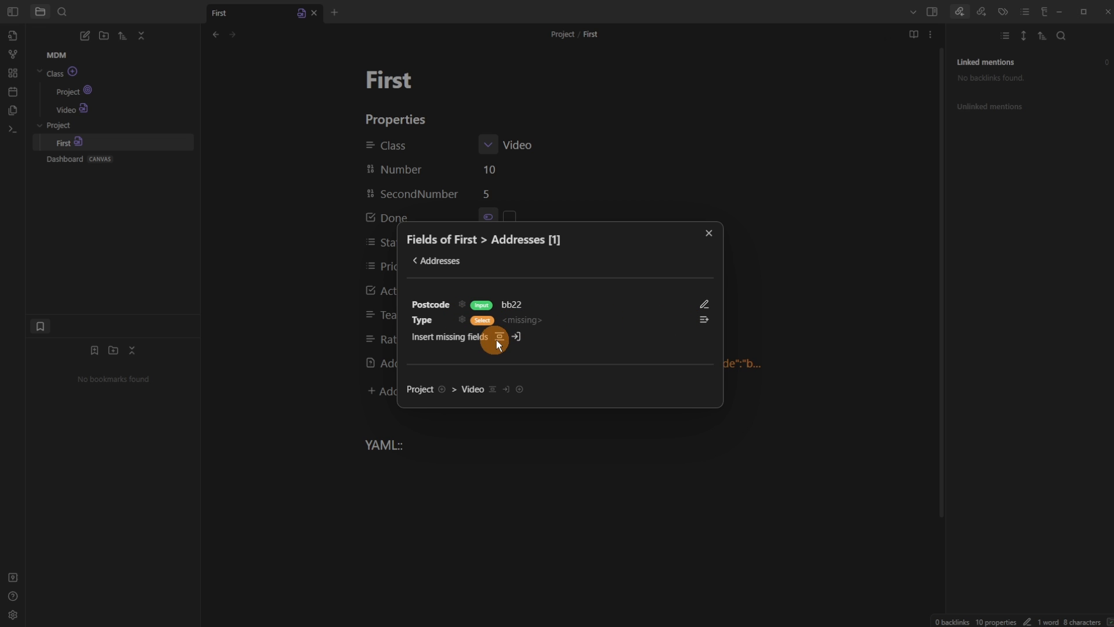
left_click(499, 337)
left_click(704, 329)
left_click(421, 114)
left_click(413, 269)
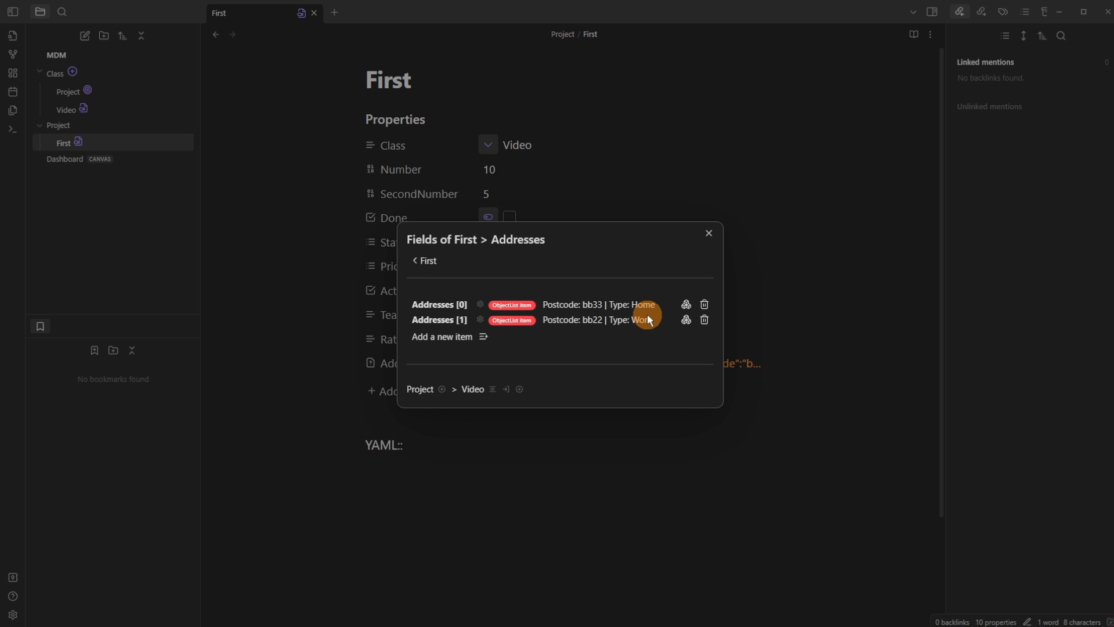
Go back to the First note's top-level fields, check the Addresses entry there, and close the field overview
left_click(430, 261)
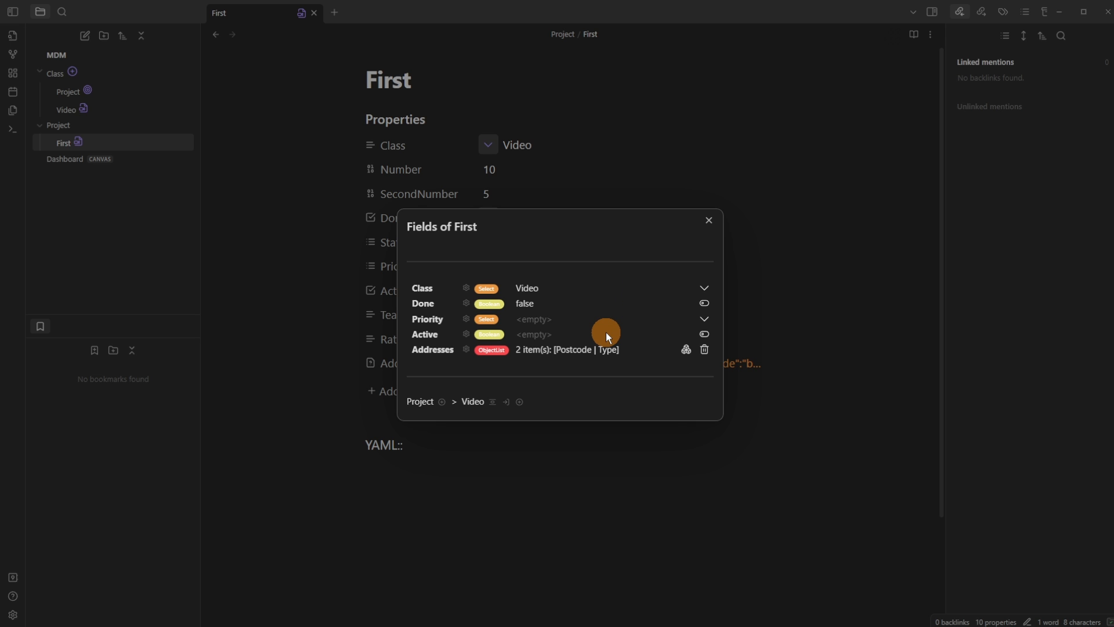
left_click(576, 138)
left_click(525, 468)
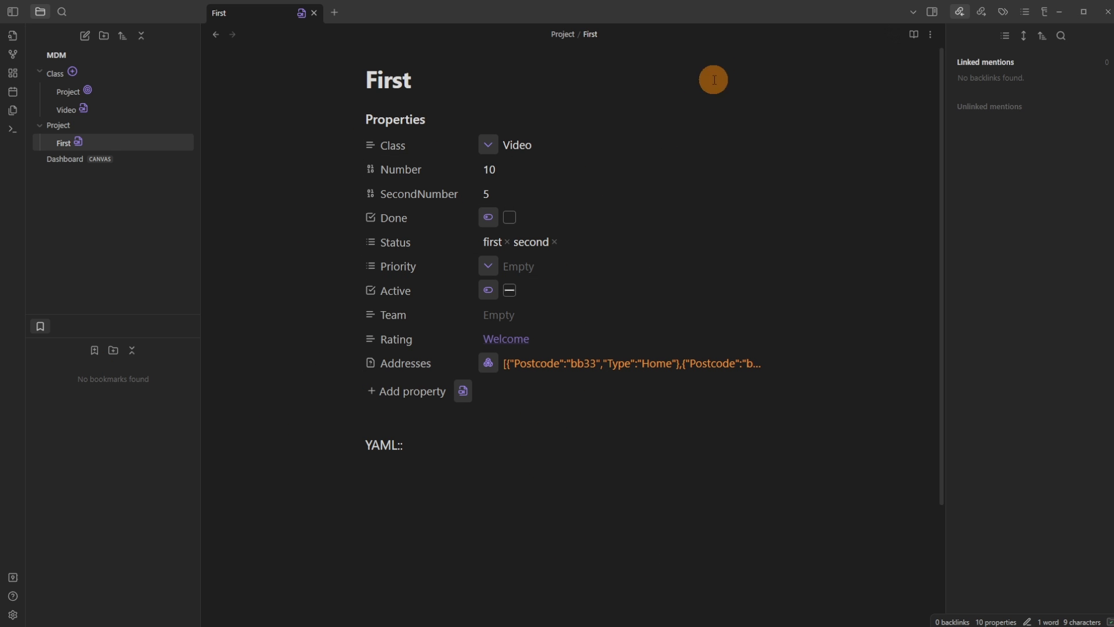
left_click(301, 13)
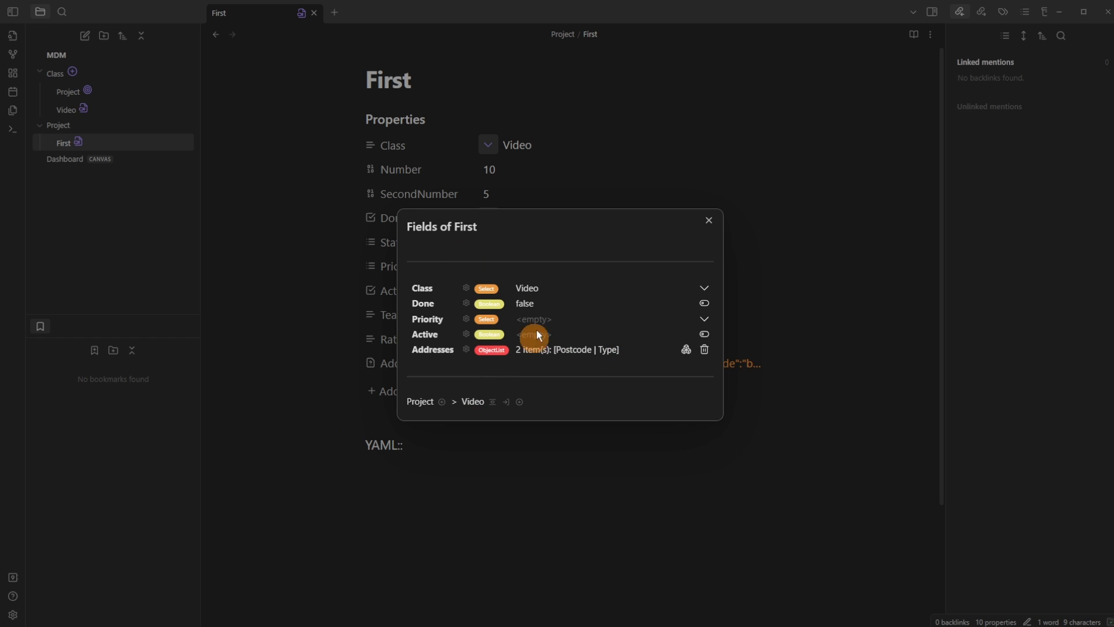
left_click(524, 505)
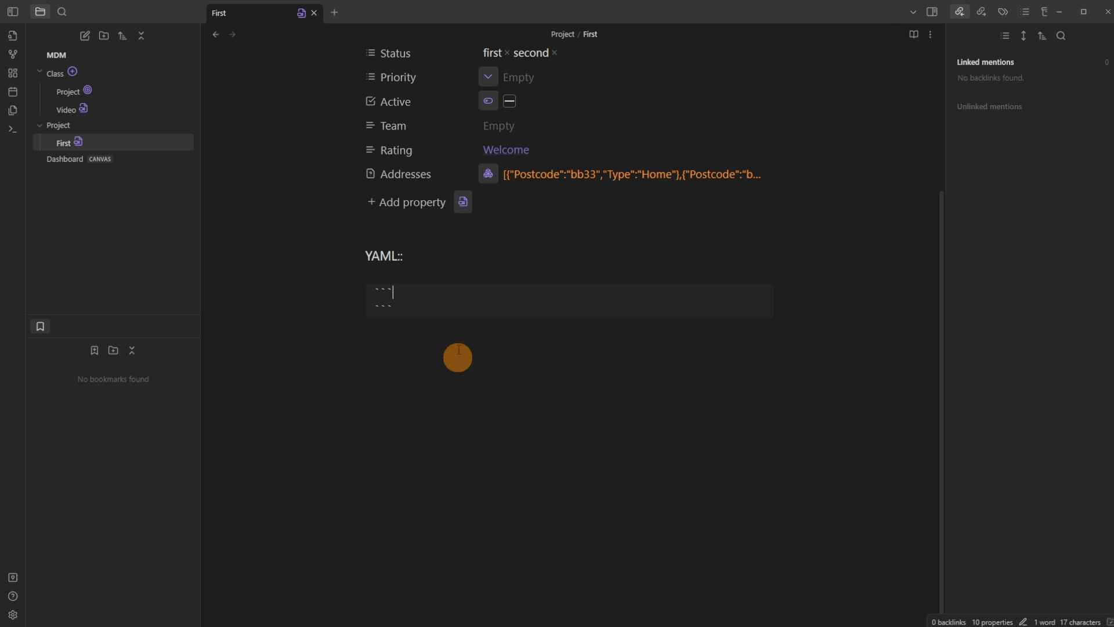
Write a dataview code block containing a plain table query below the YAML line and render it
type("dataview")
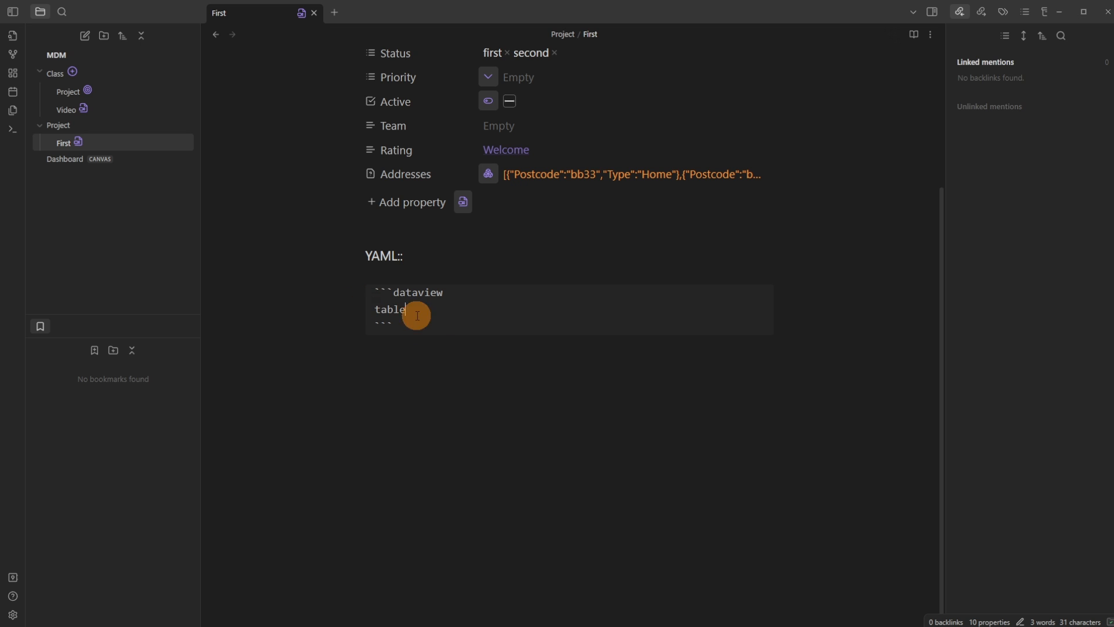
left_click_drag(394, 293, 341, 295)
left_click(397, 291)
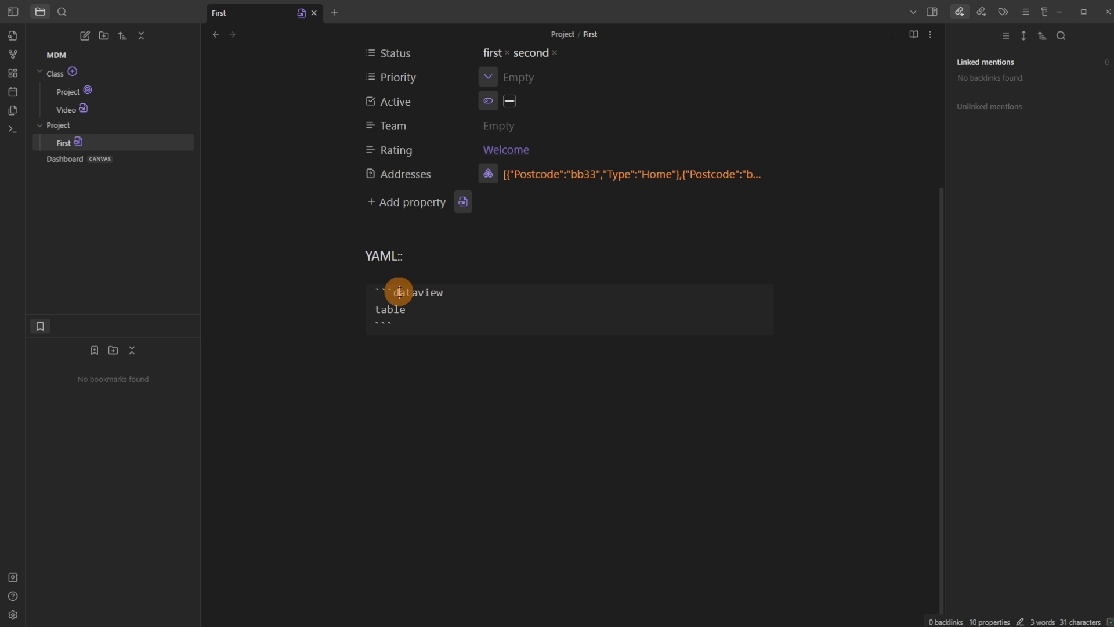
left_click(489, 288)
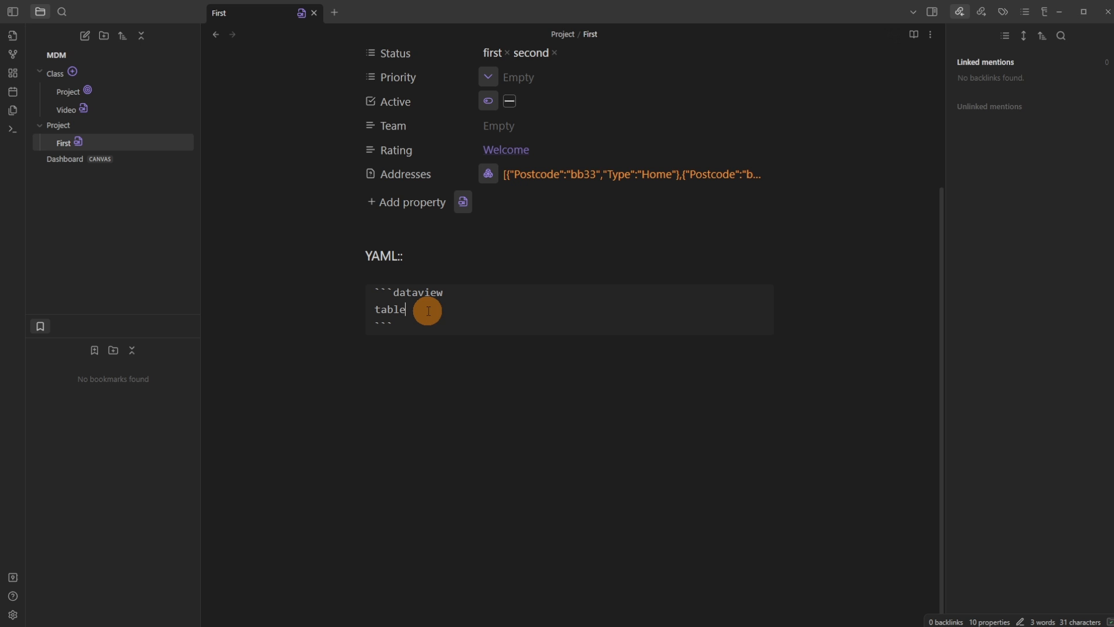
left_click(399, 274)
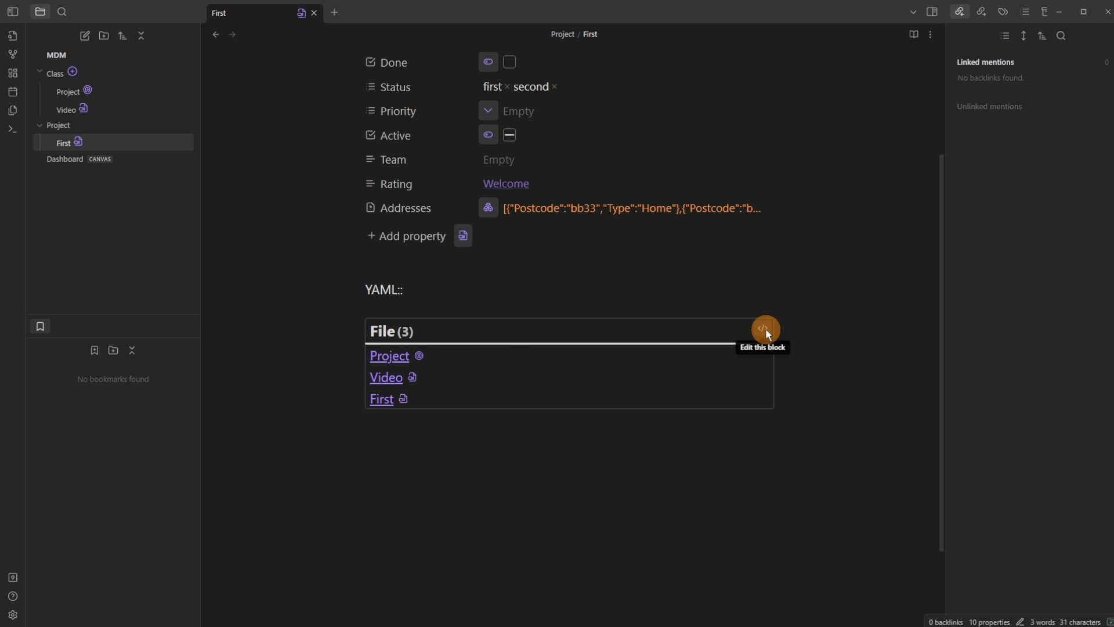
Add a Done column to the dataview table query and render the table
left_click(764, 329)
scroll(458, 181, "up", 2)
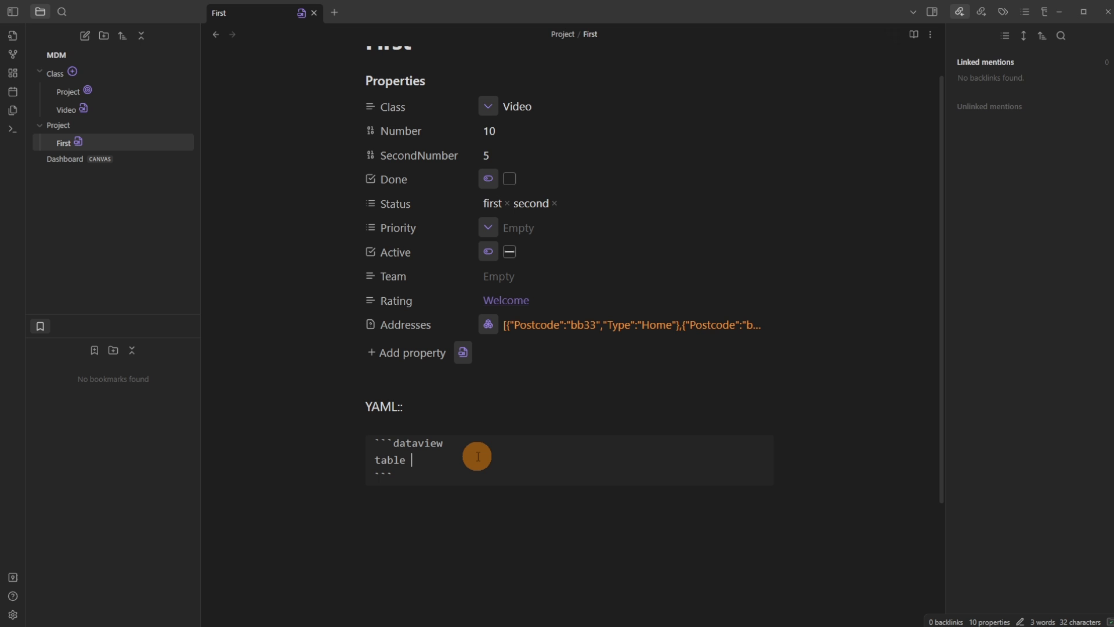
type("Done")
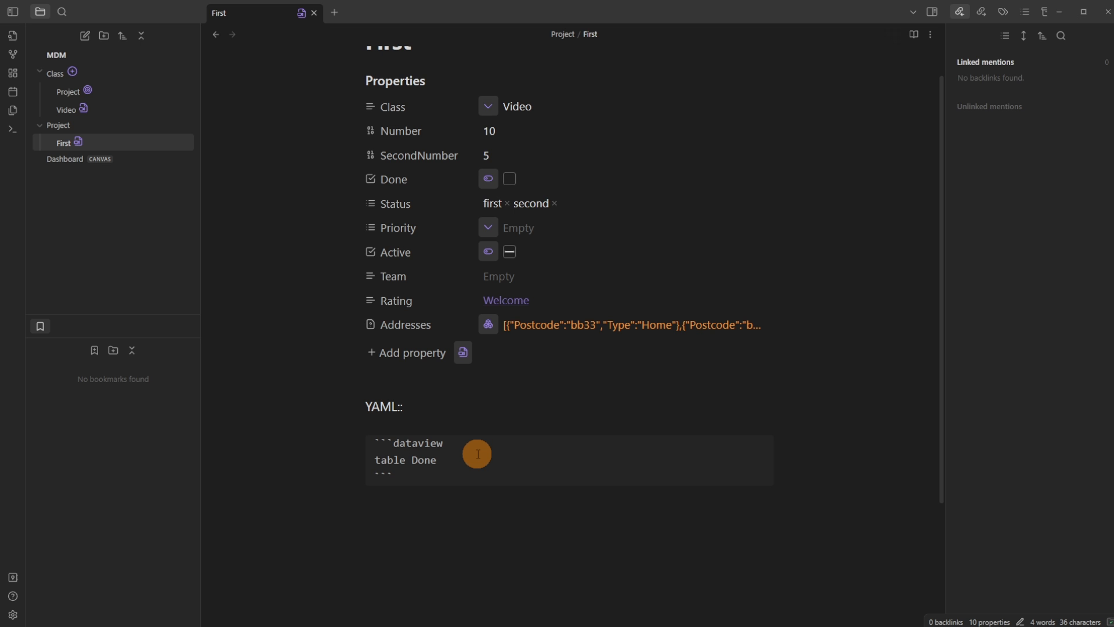
left_click(472, 422)
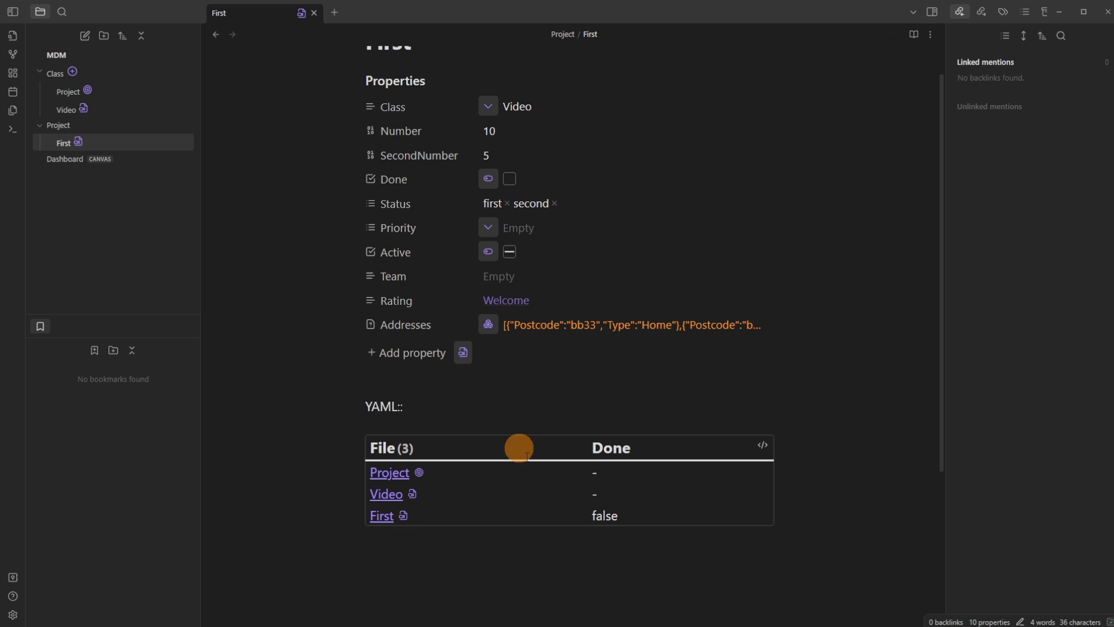
middle_click(400, 495)
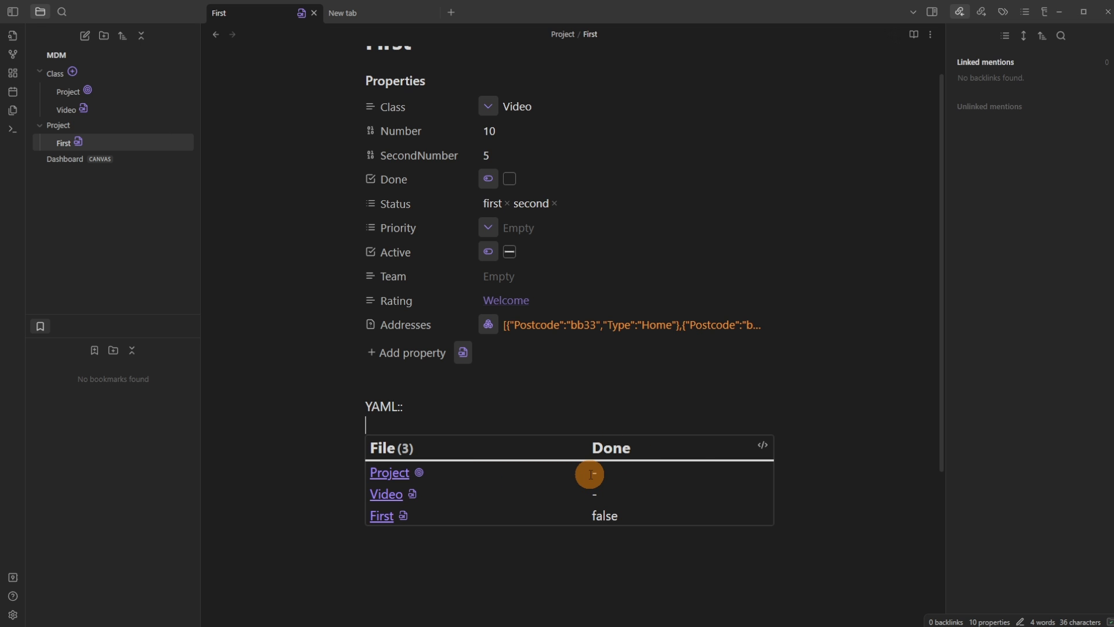
Filter the dataview table with a "where Class" condition and render it
left_click(762, 445)
key("End")
key("Return")
type("where Class")
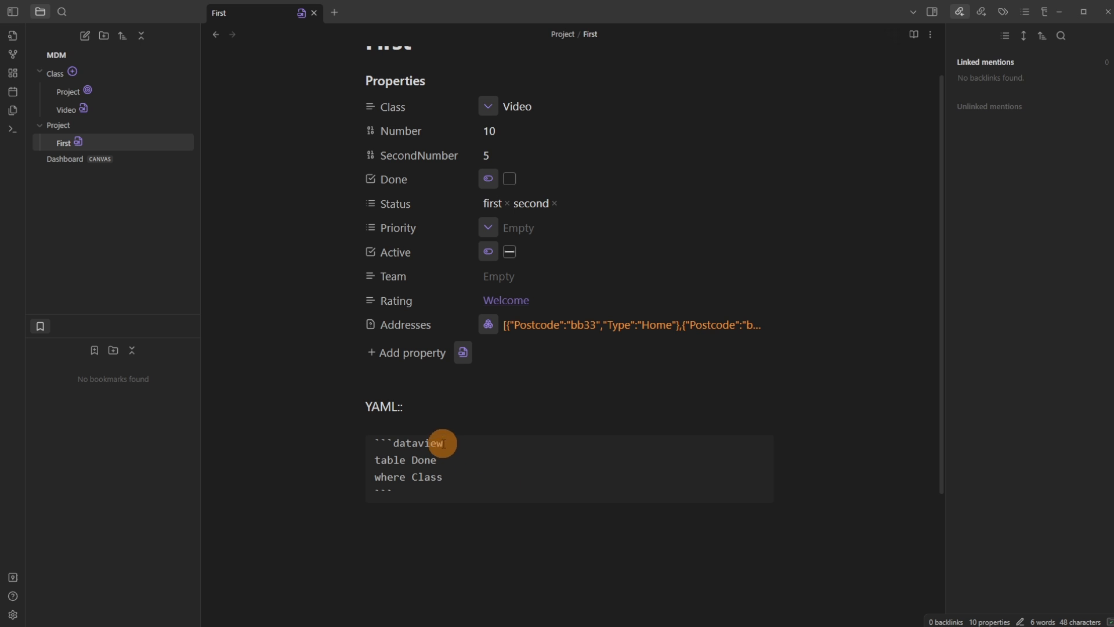
left_click_drag(459, 472, 412, 475)
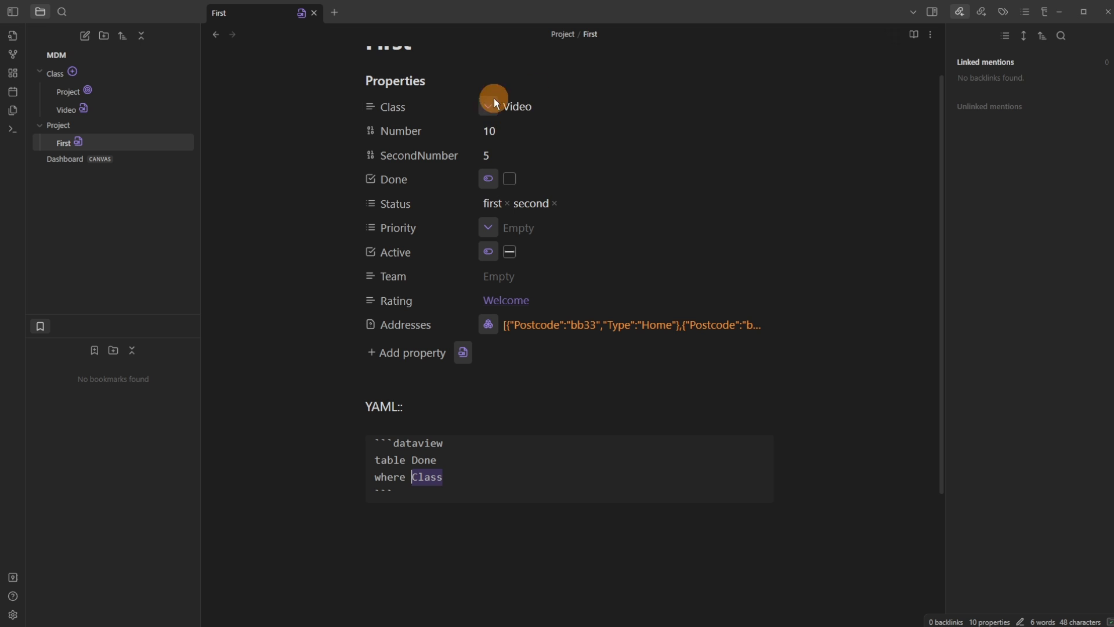
left_click(449, 423)
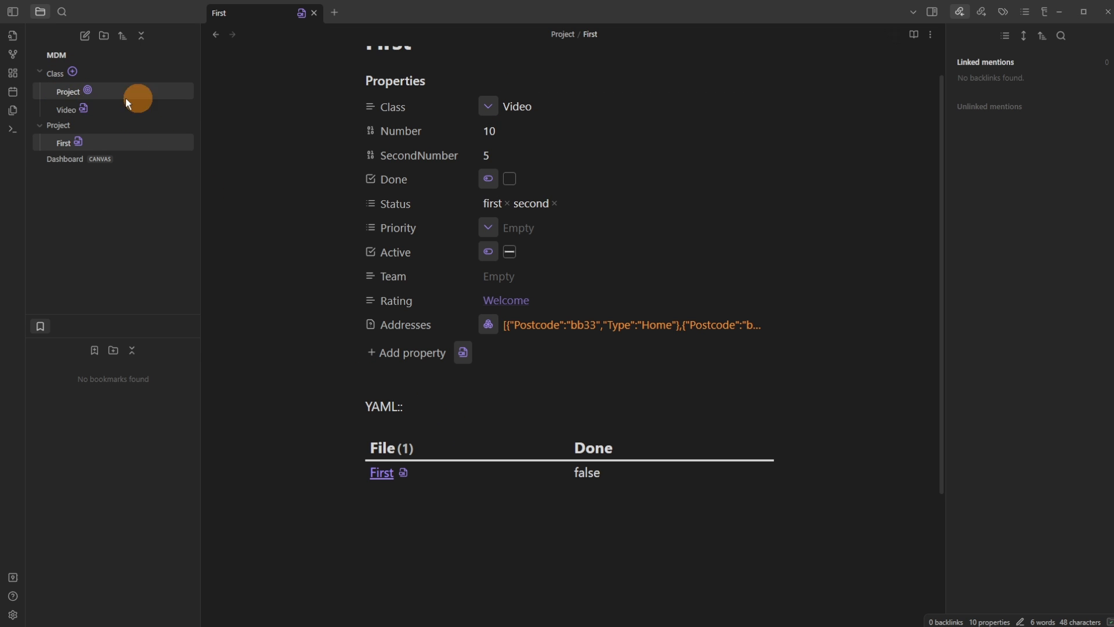
Examine the properties of the Project and Video class notes, then return to the First note
left_click(72, 91)
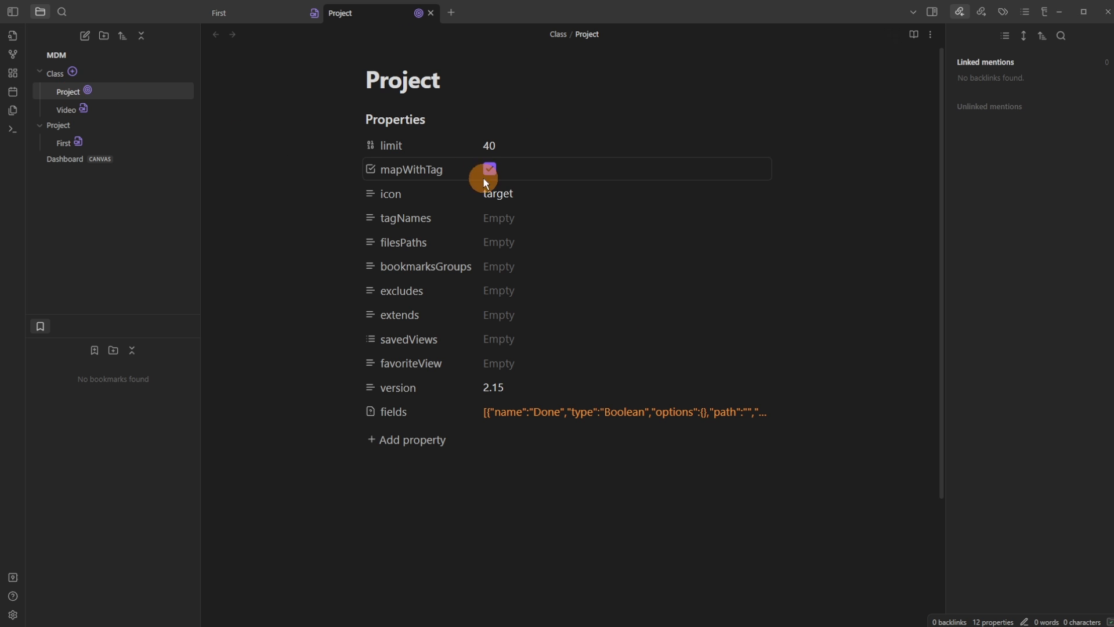
left_click(388, 448)
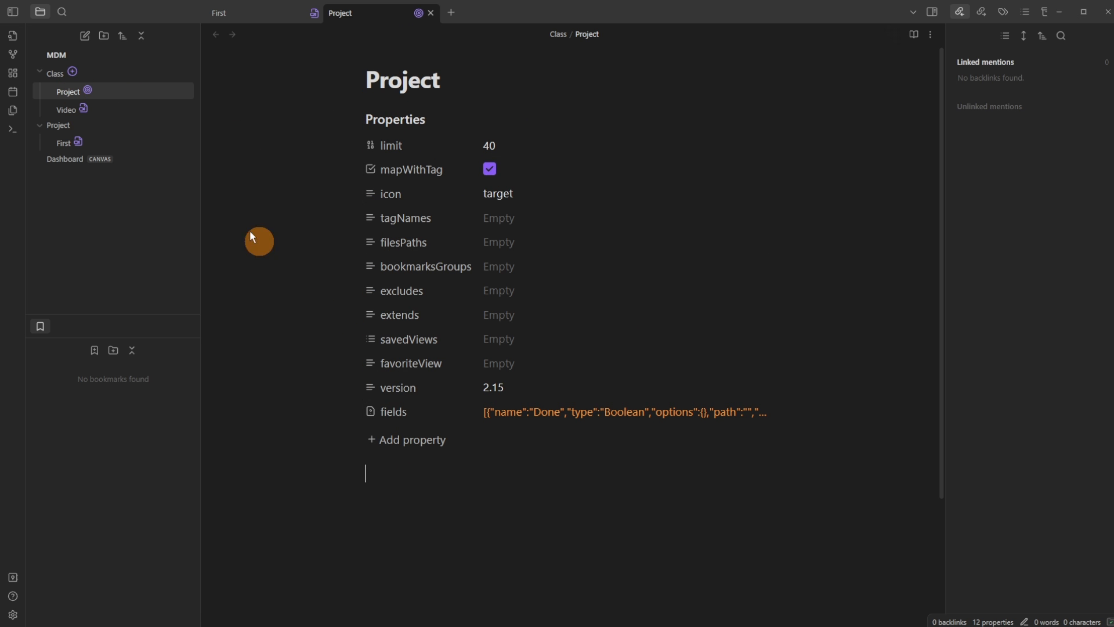
left_click(67, 109)
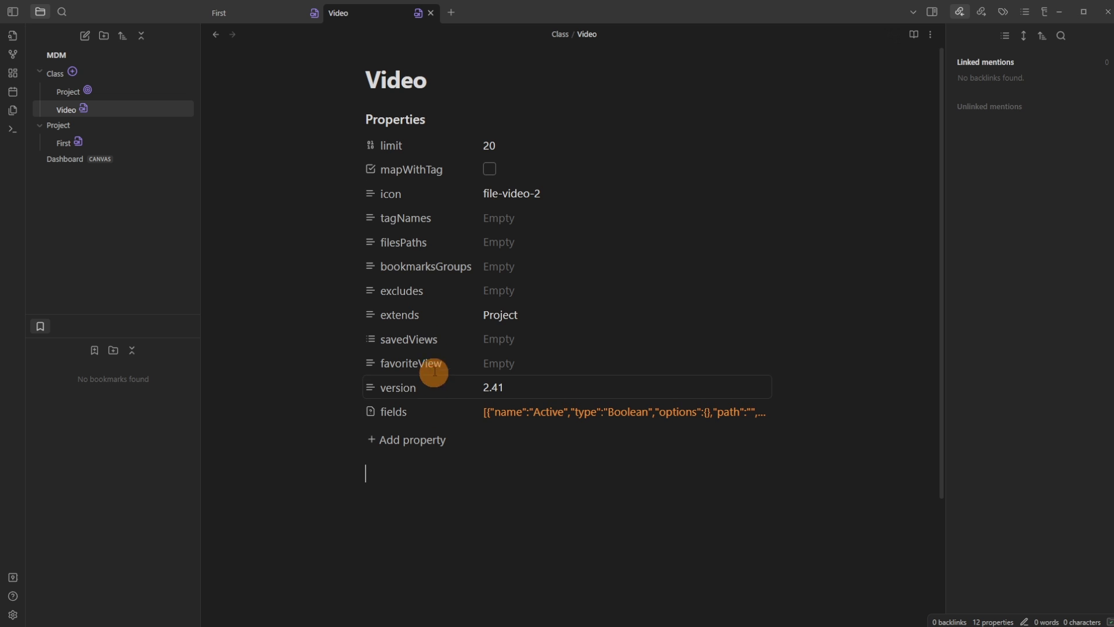
left_click(431, 13)
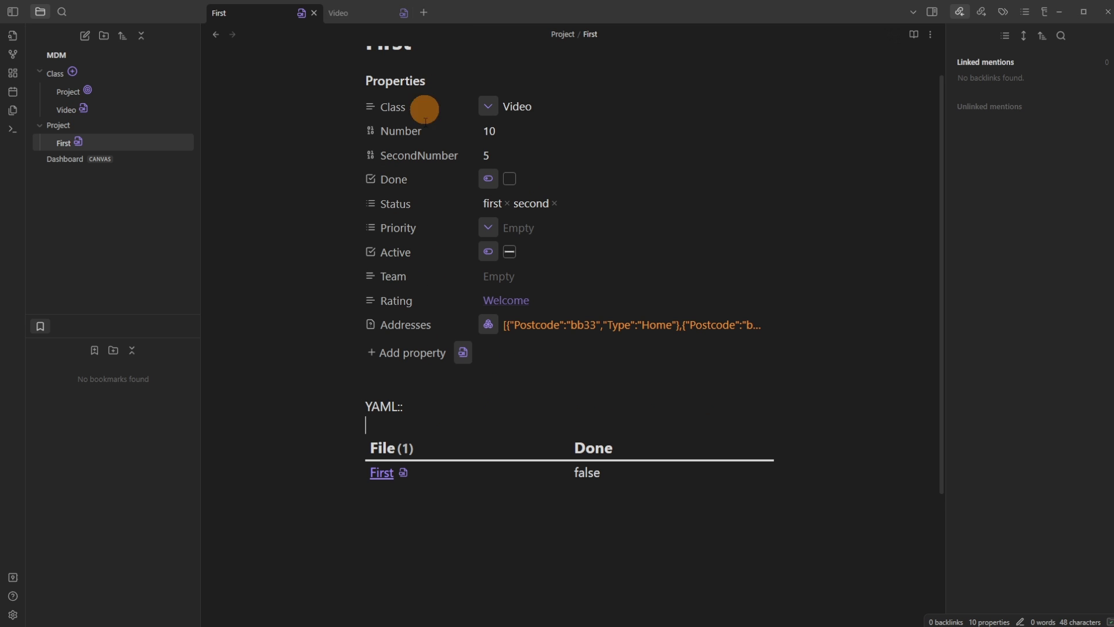
Create a new note in the Project folder and assign it the Video class
right_click(105, 126)
left_click(127, 136)
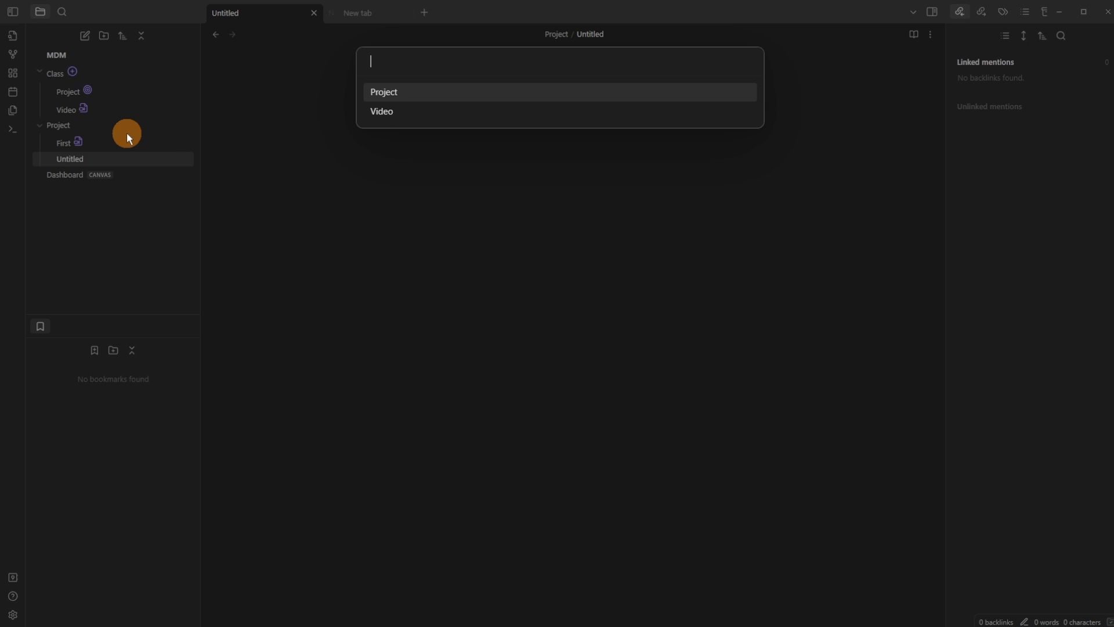
left_click(417, 114)
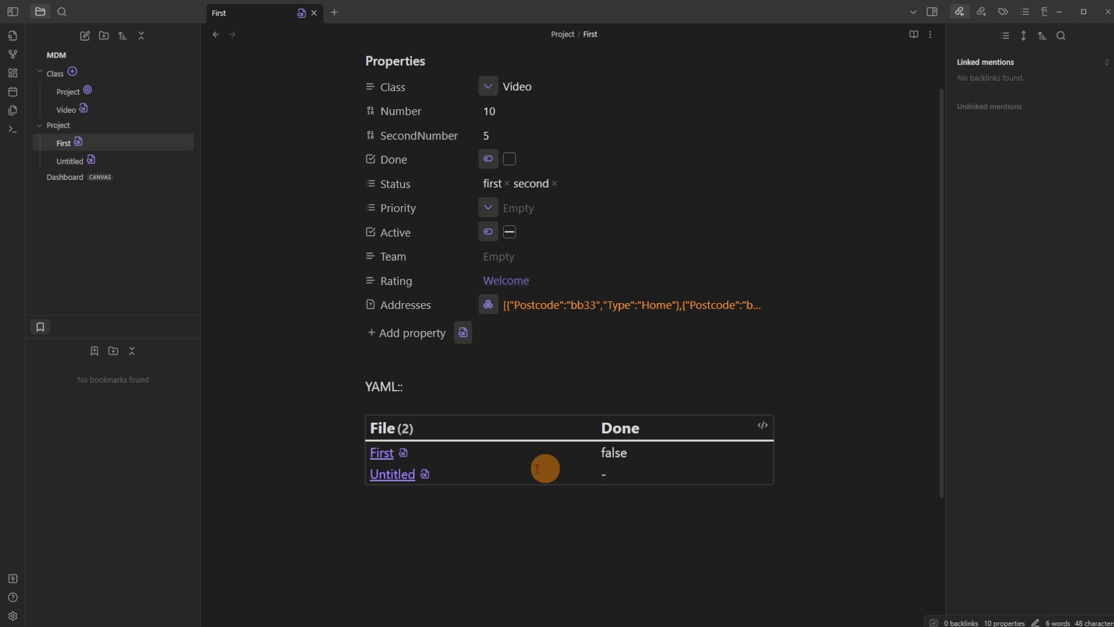
Insert all missing fields into the Untitled note from the dataview table, toggle its Done field, and close the field overview
left_click(423, 474)
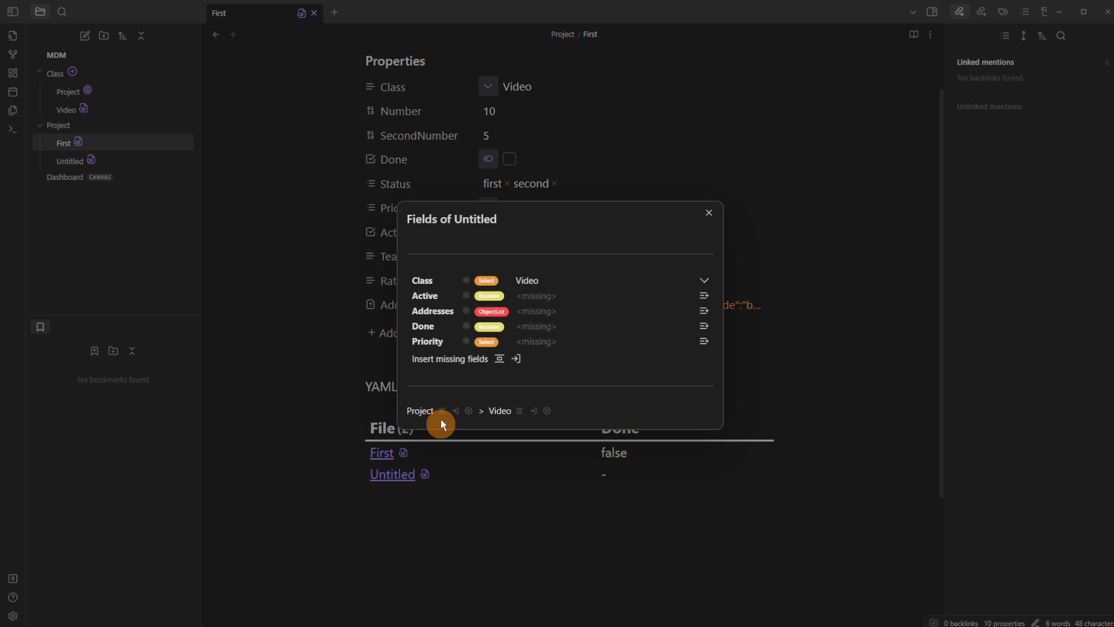
left_click(500, 359)
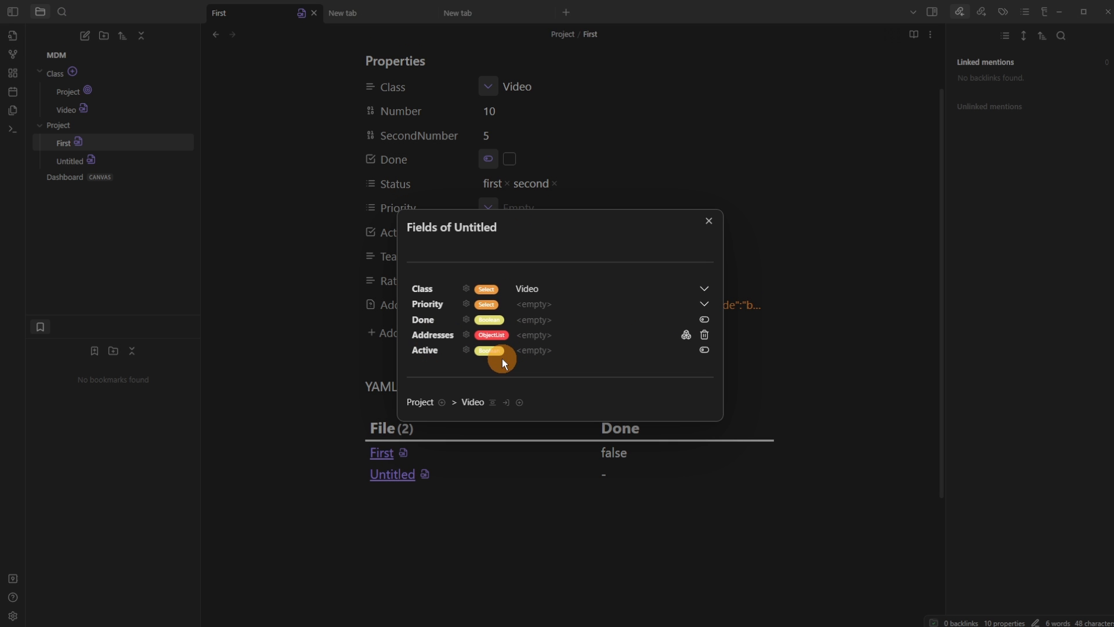
left_click(706, 321)
left_click(835, 409)
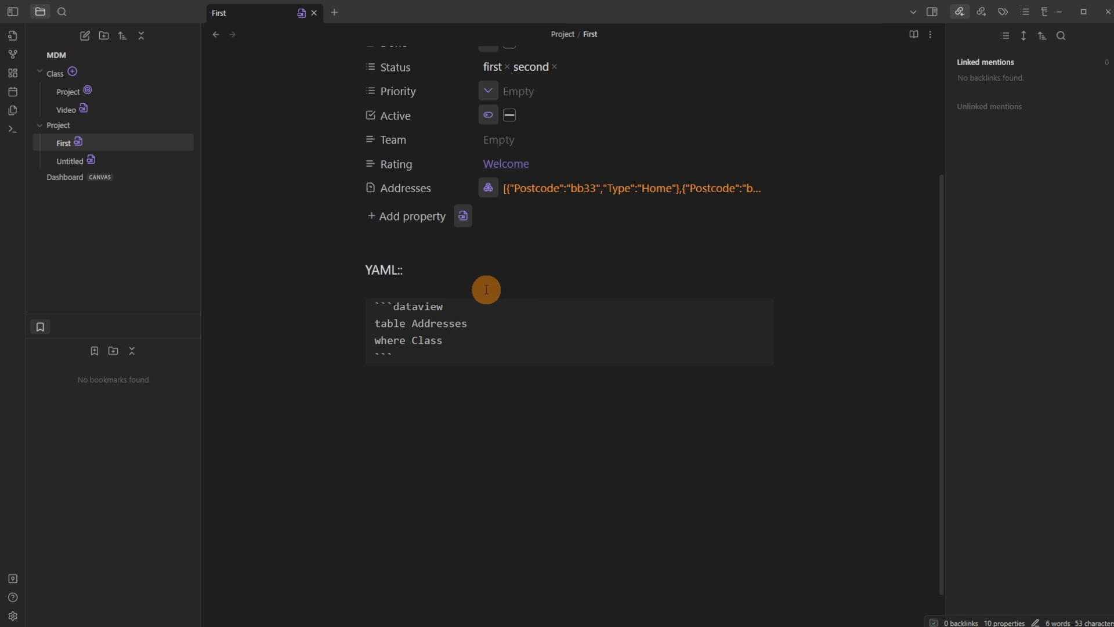
Restrict the dataview table to the first address item with Addresses[0] and check it against the First note's Addresses fields
left_click(485, 290)
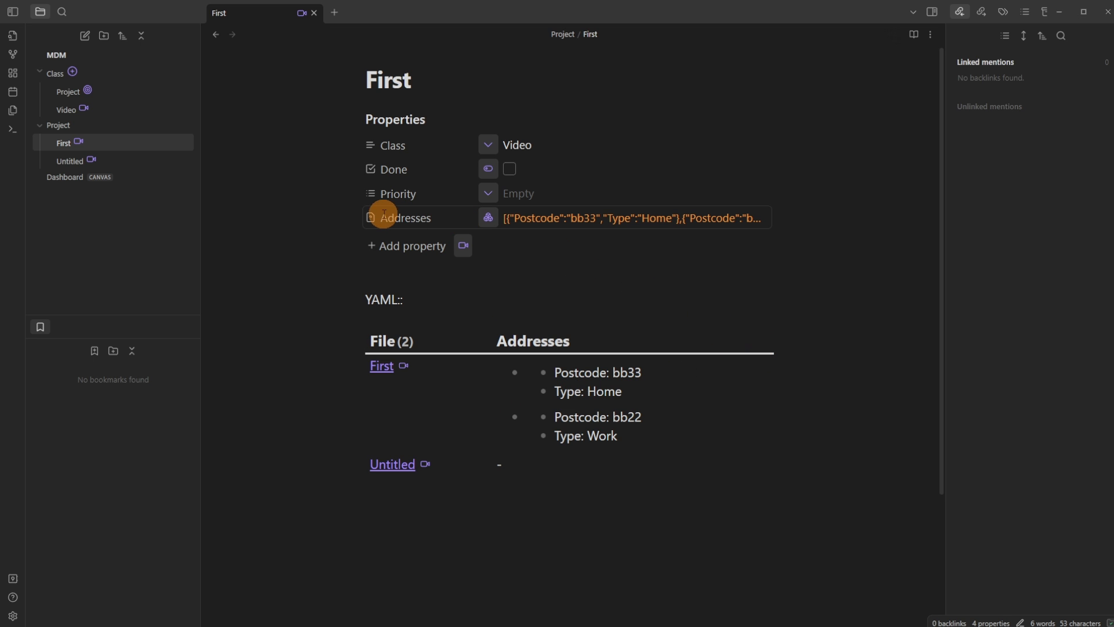
left_click(764, 338)
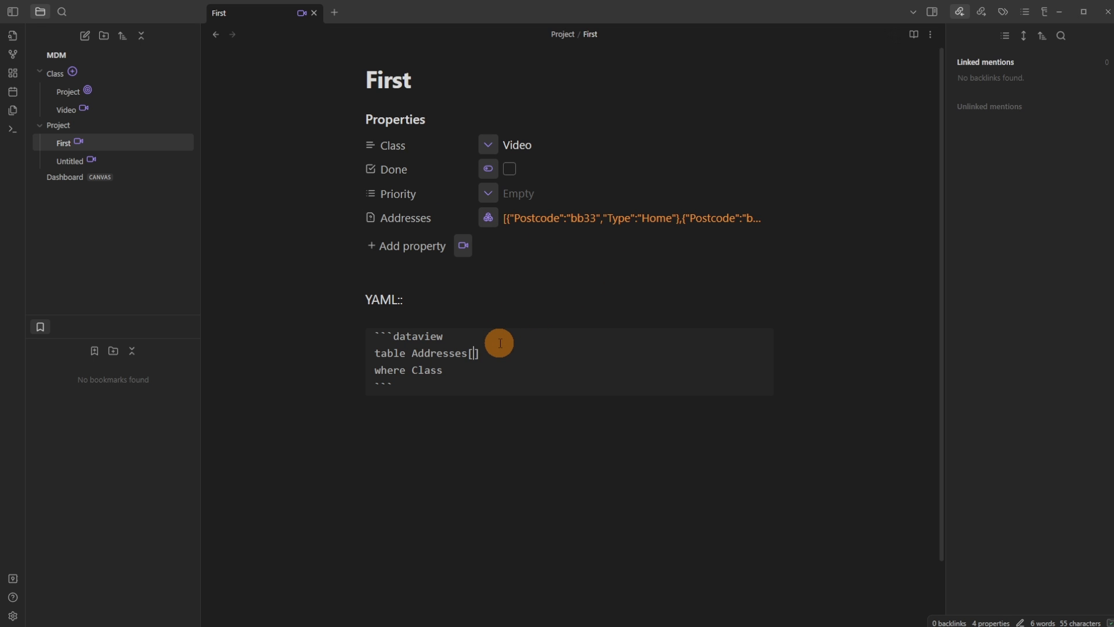
left_click(493, 313)
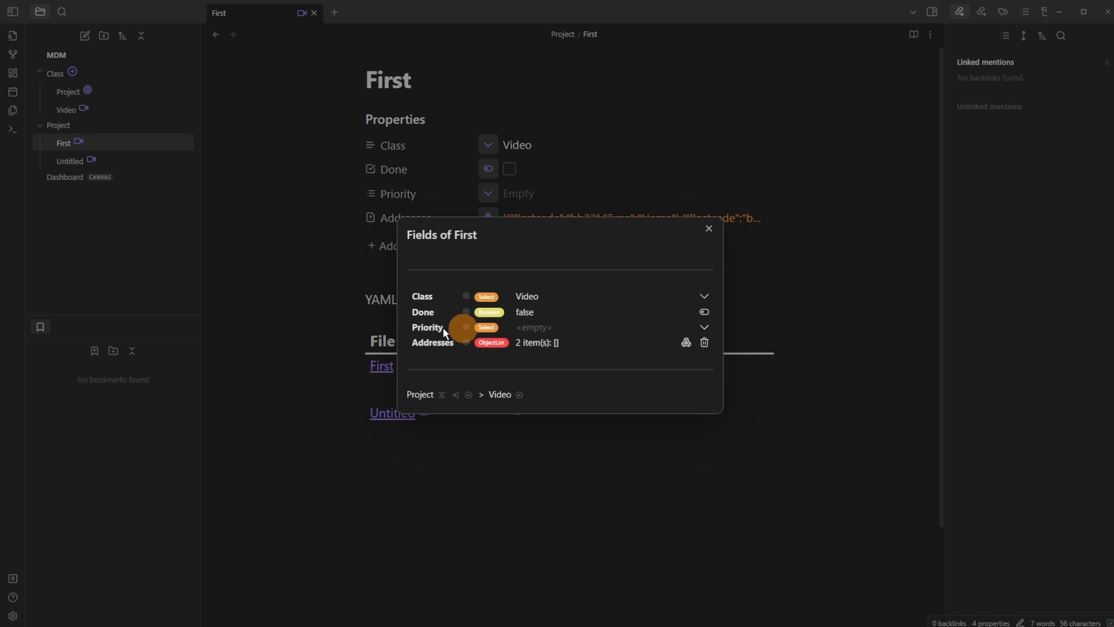
left_click(686, 344)
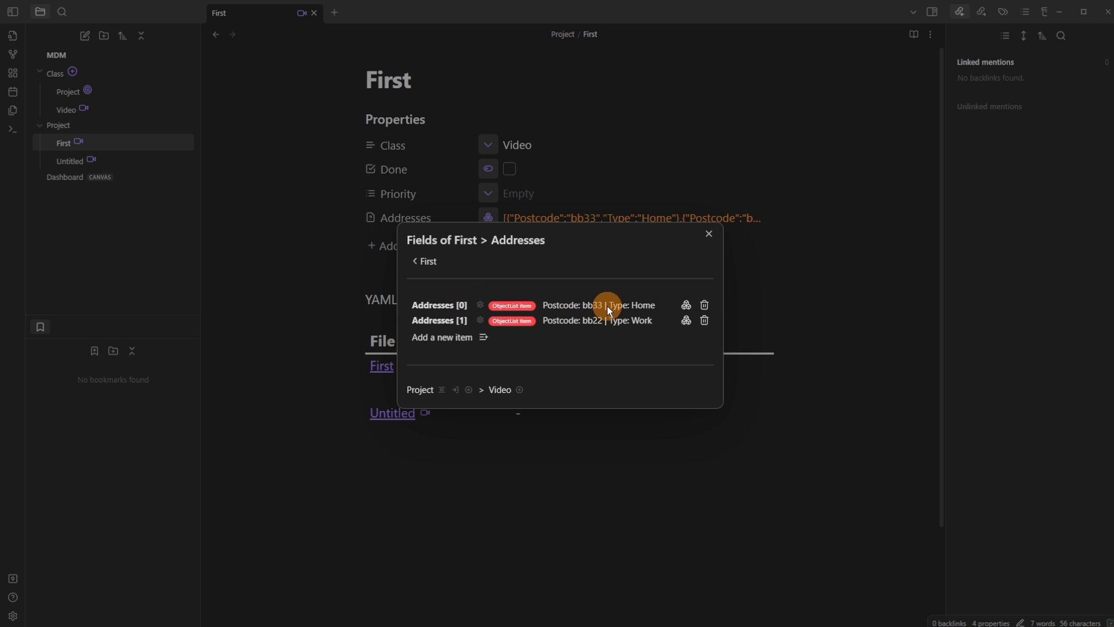
left_click(316, 318)
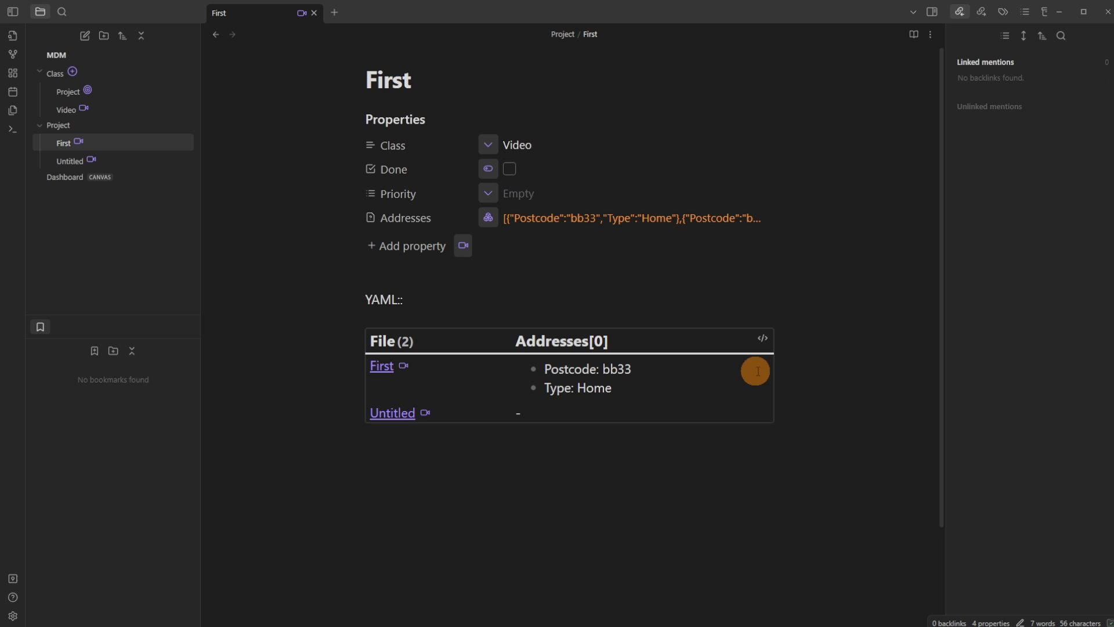
Change the dataview column to Addresses[1] and render the table
left_click(763, 337)
left_click(474, 352)
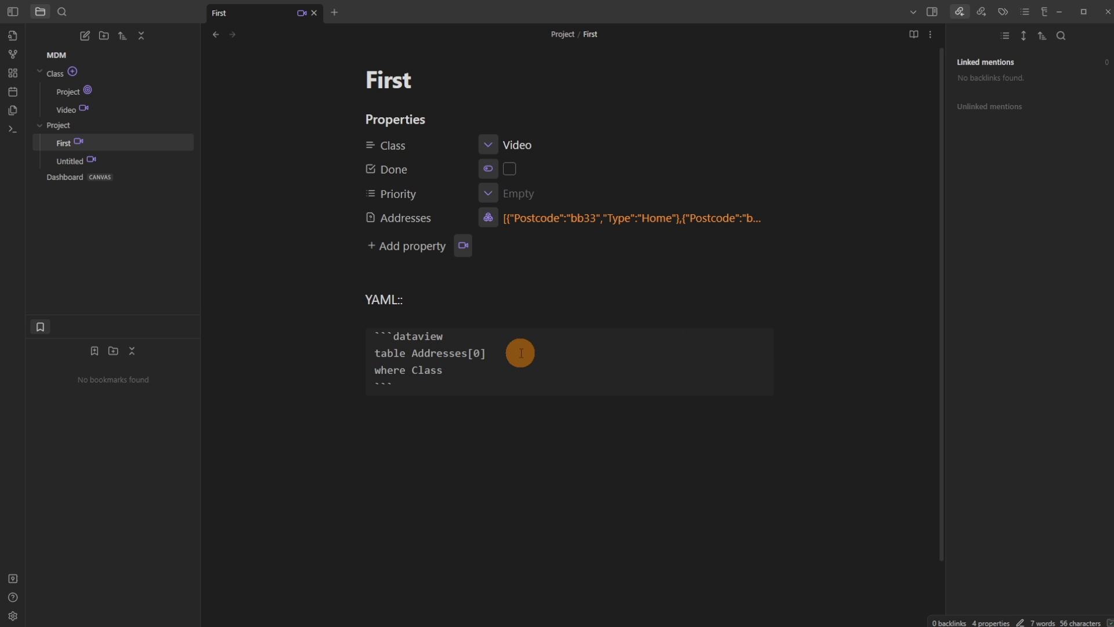
left_click(508, 316)
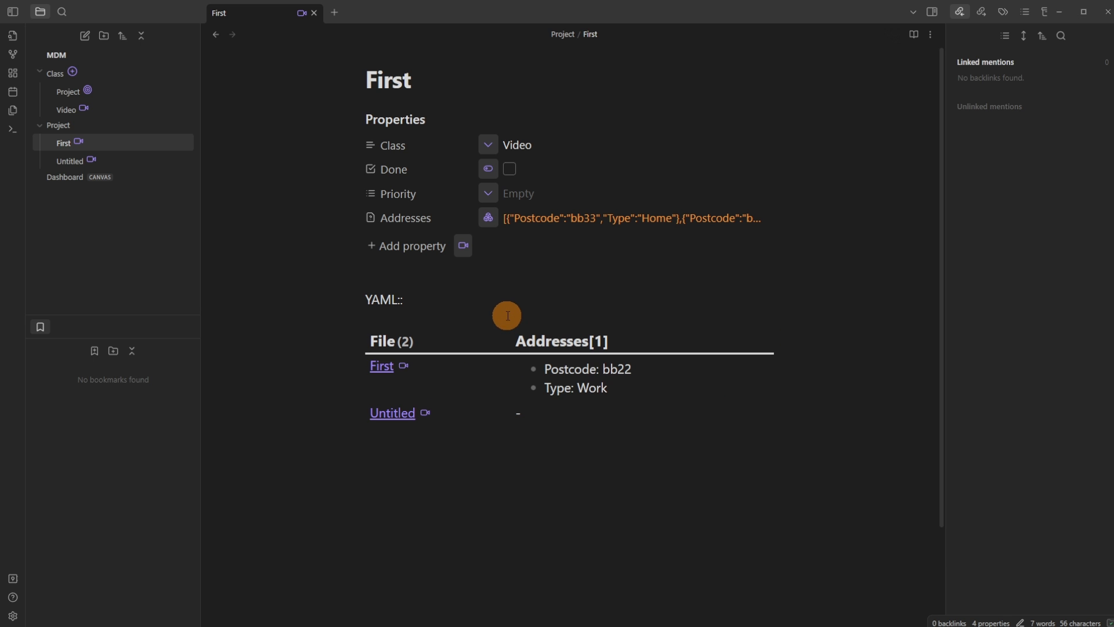
Narrow the dataview column to Addresses[1].Type and check it against the address items in the First note's fields
left_click(584, 355)
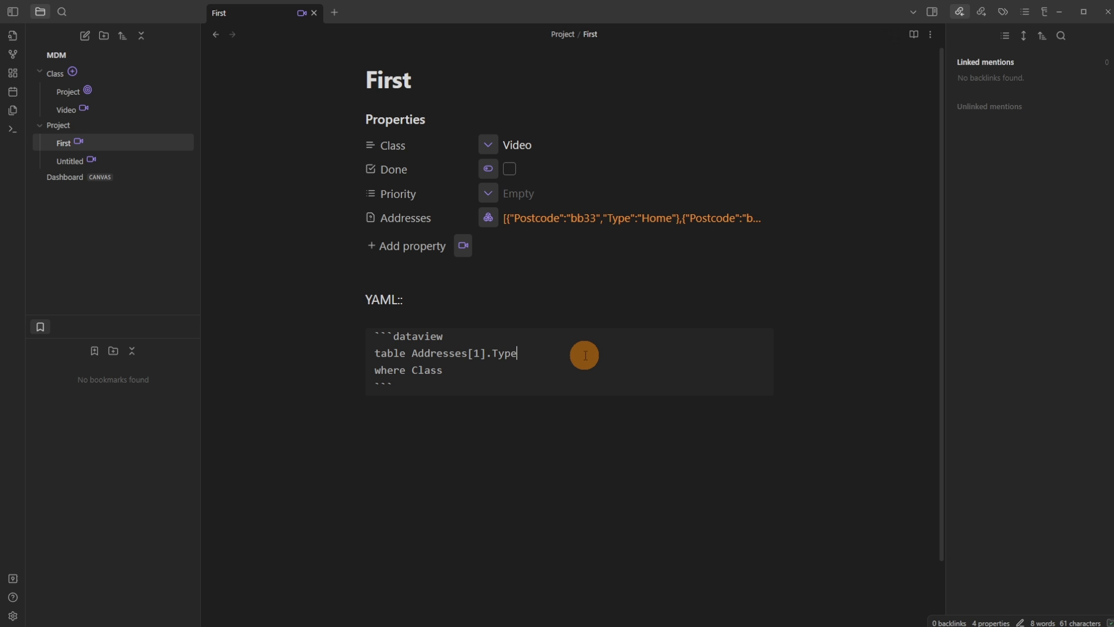
left_click(546, 314)
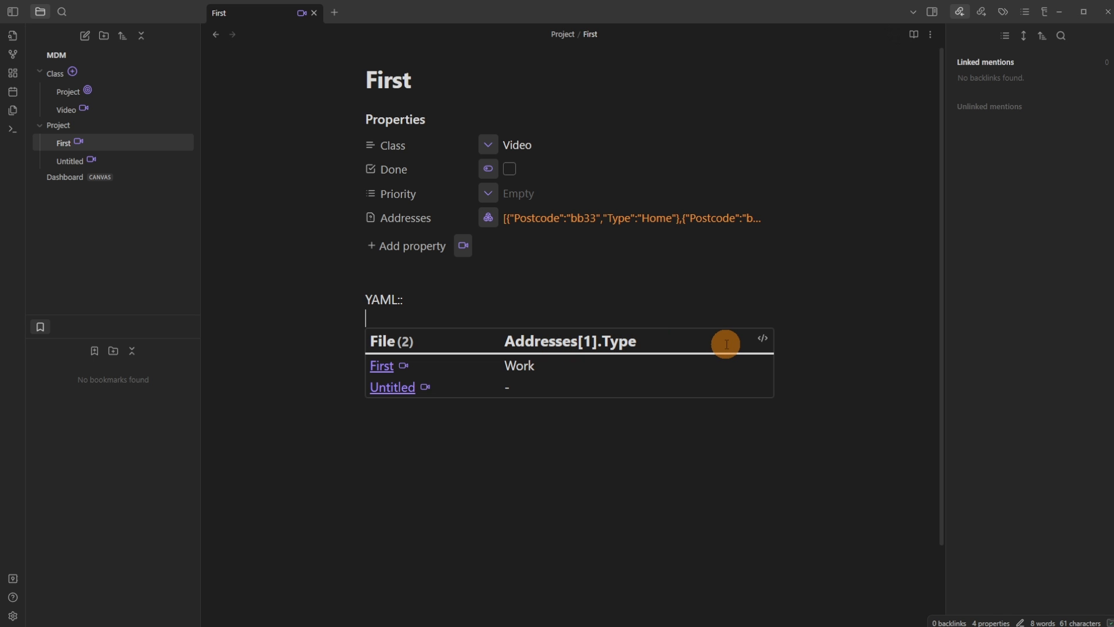
left_click(300, 13)
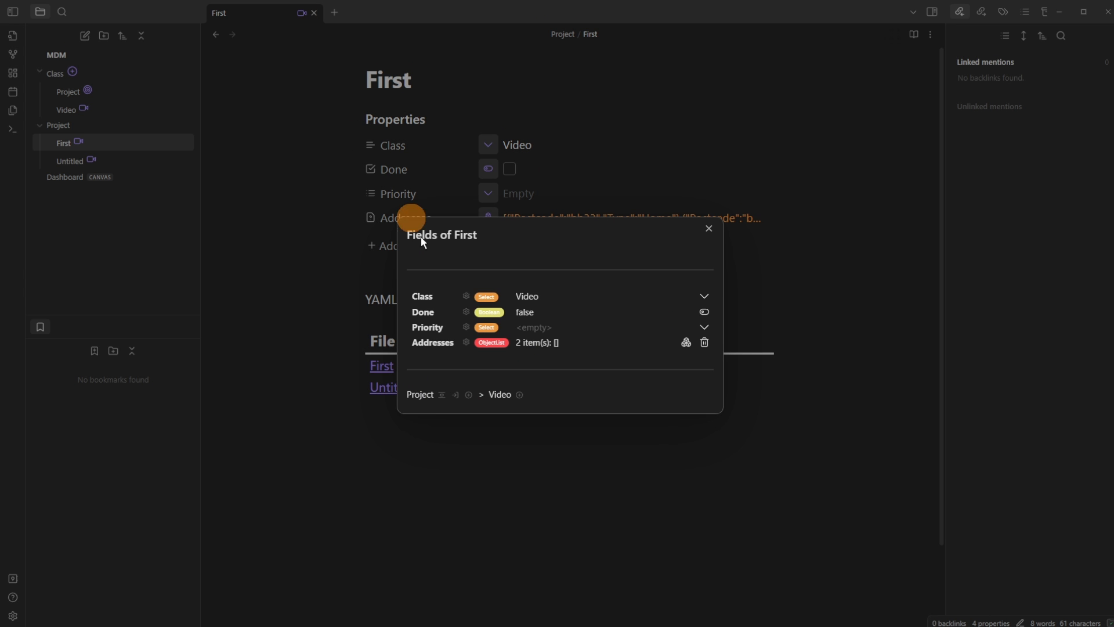
left_click(686, 342)
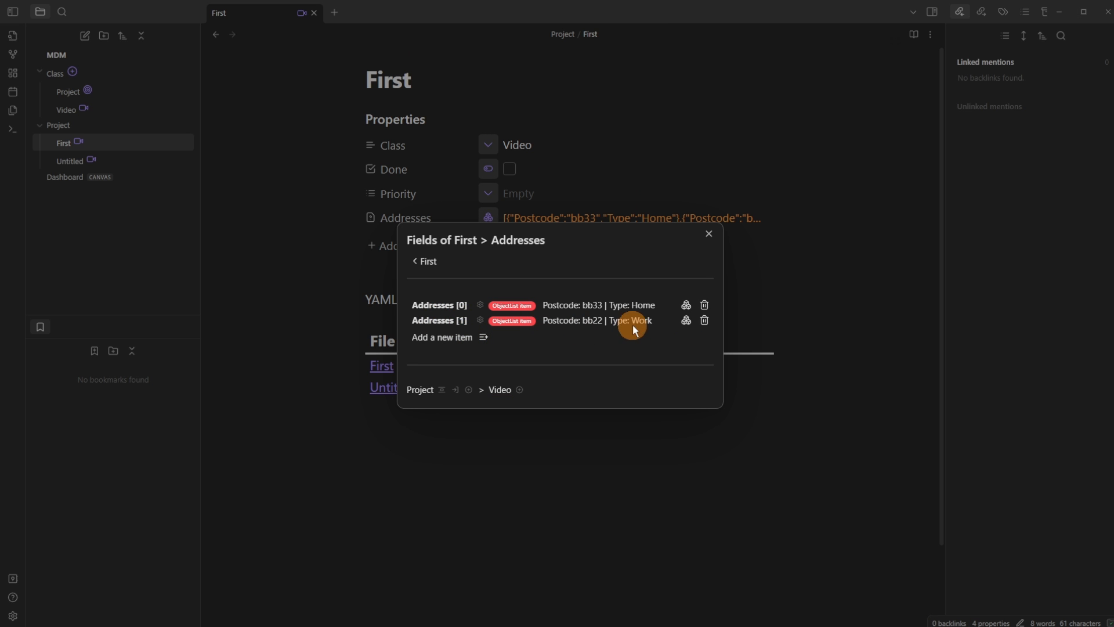
left_click(814, 337)
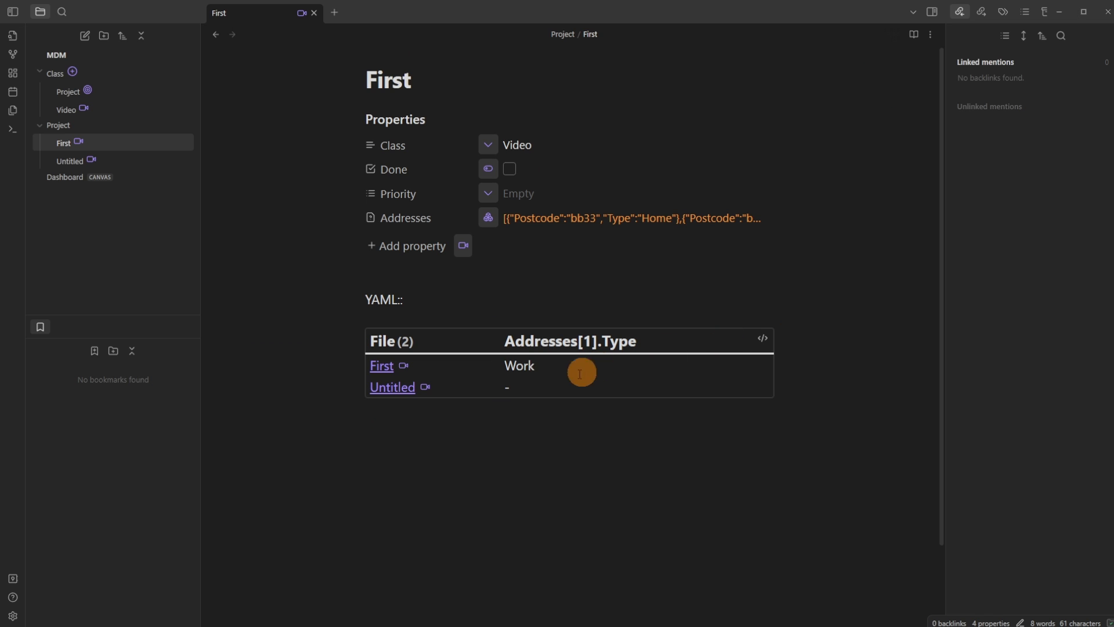
Delete the entire body content of the First note, including the dataview table
left_click(438, 311)
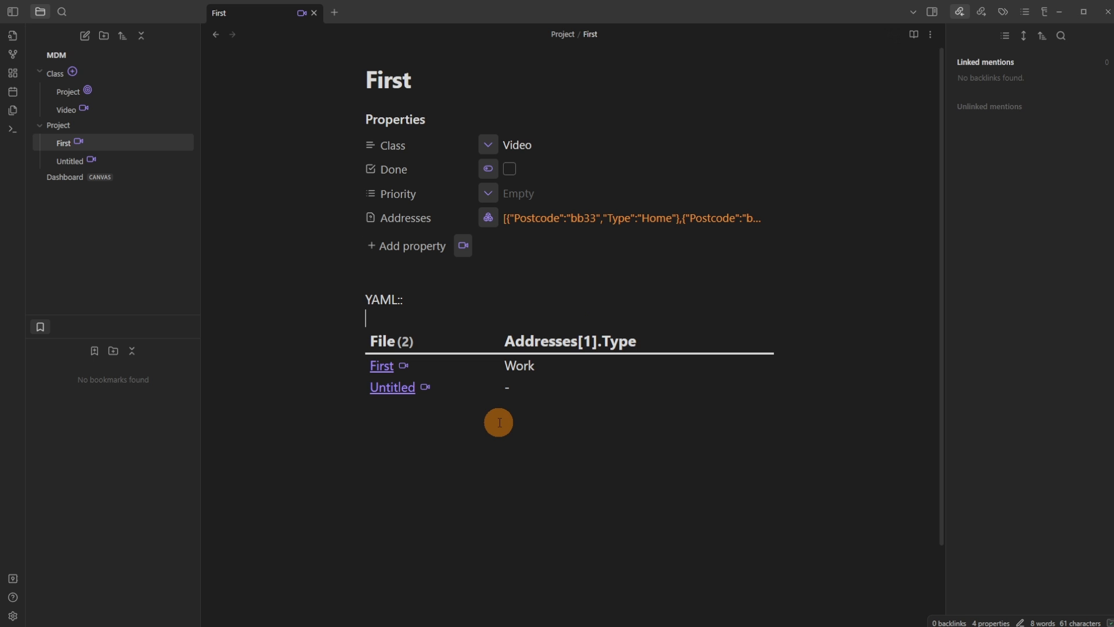
key("ctrl+a")
key("BackSpace")
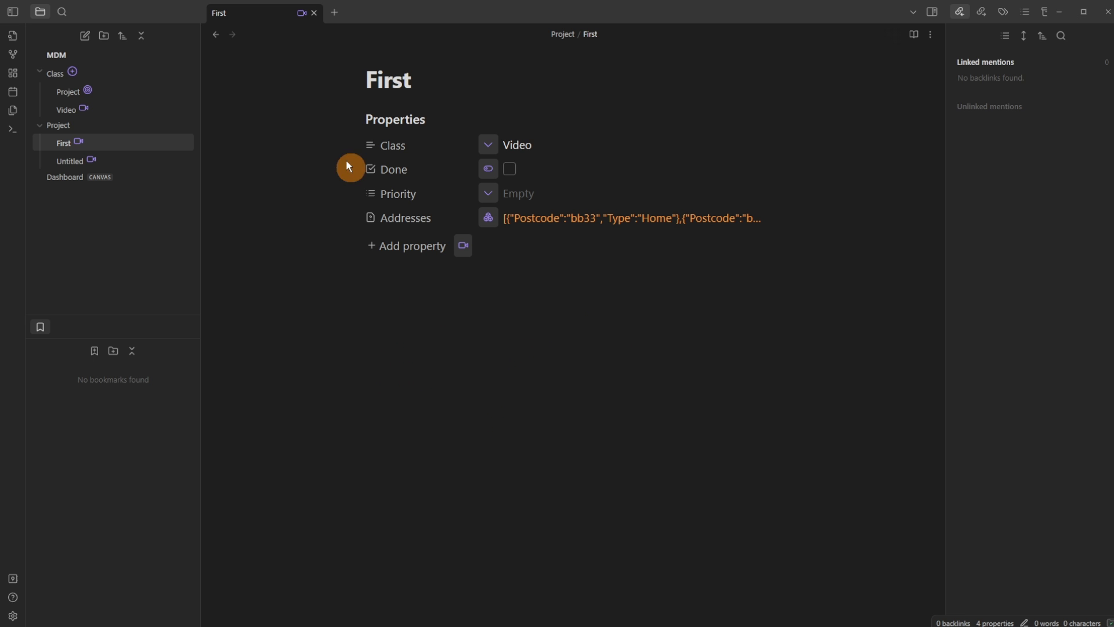
Open the Video fileclass table view from the First note's fields, close the First note, and show the table's filter controls
left_click(302, 14)
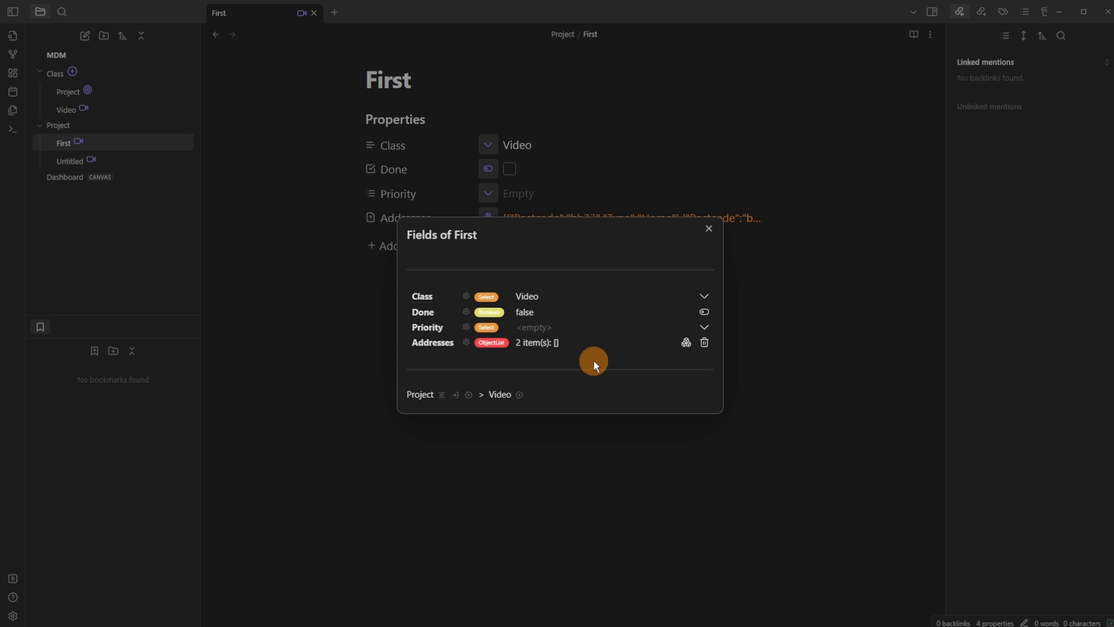
mouse_move(503, 396)
left_click(503, 394)
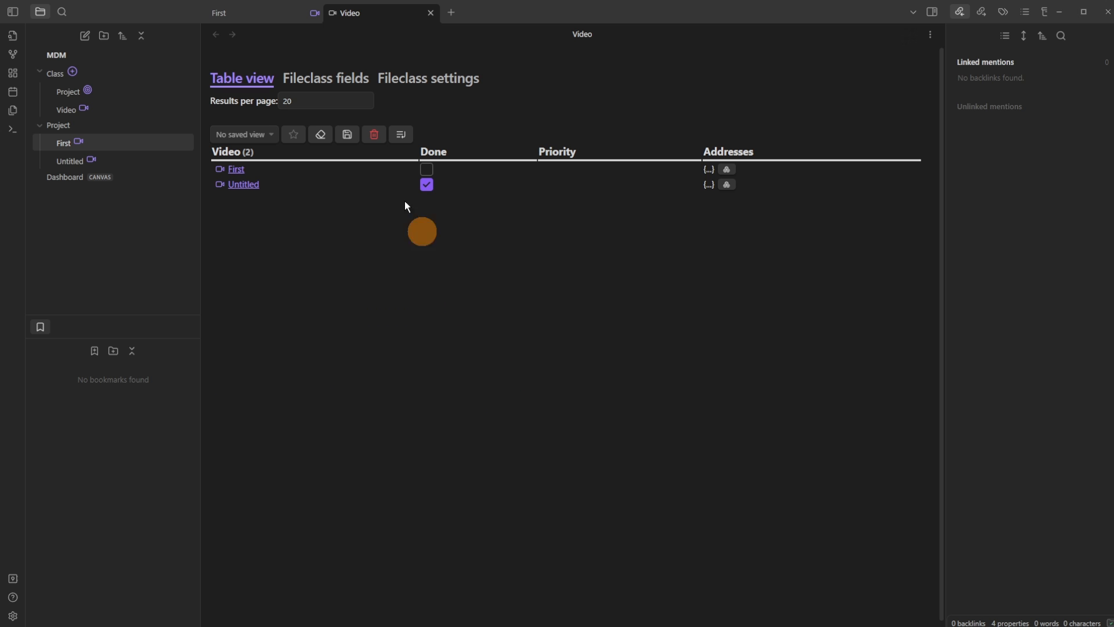
middle_click(263, 18)
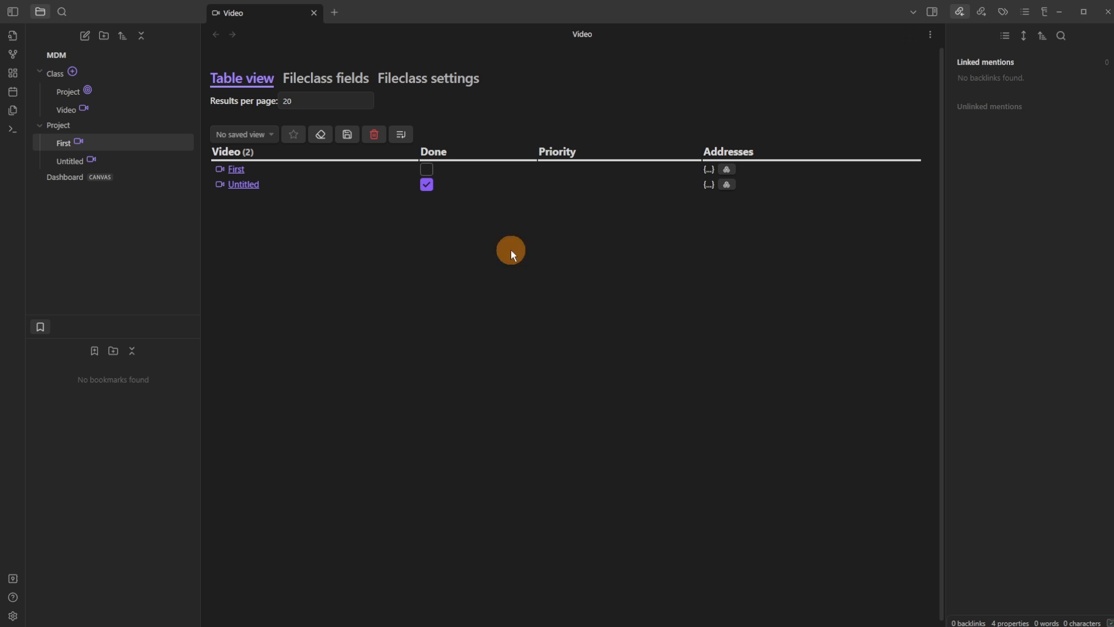
left_click(401, 135)
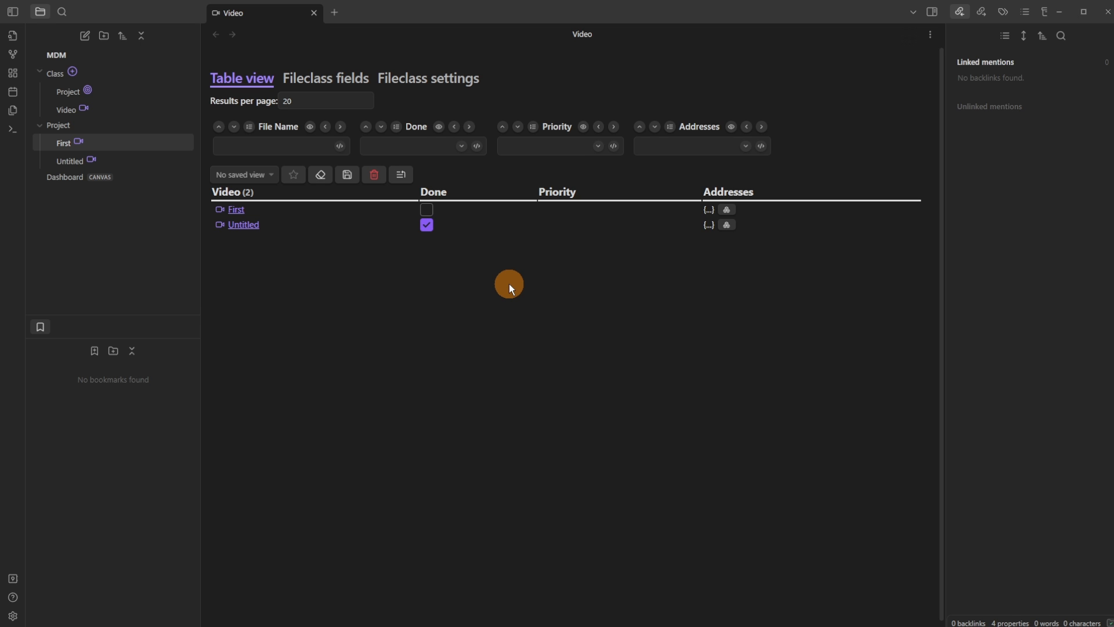
Toggle the First note's Done value on and off in the table, and set its Priority to Medium through its fields
left_click(427, 210)
left_click(427, 210)
left_click(221, 210)
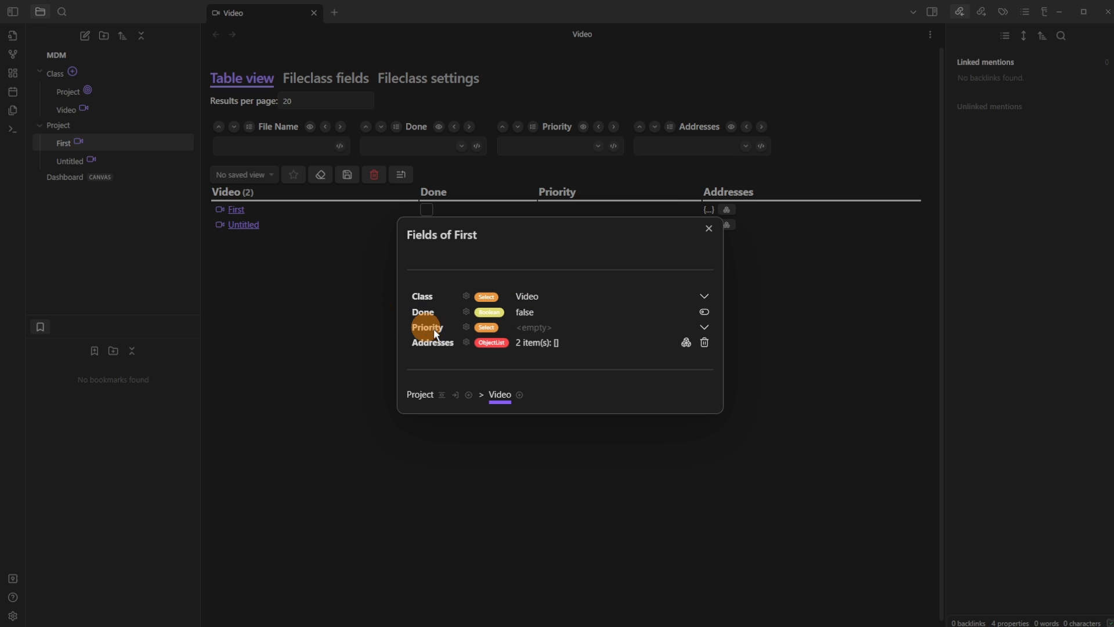
left_click(704, 329)
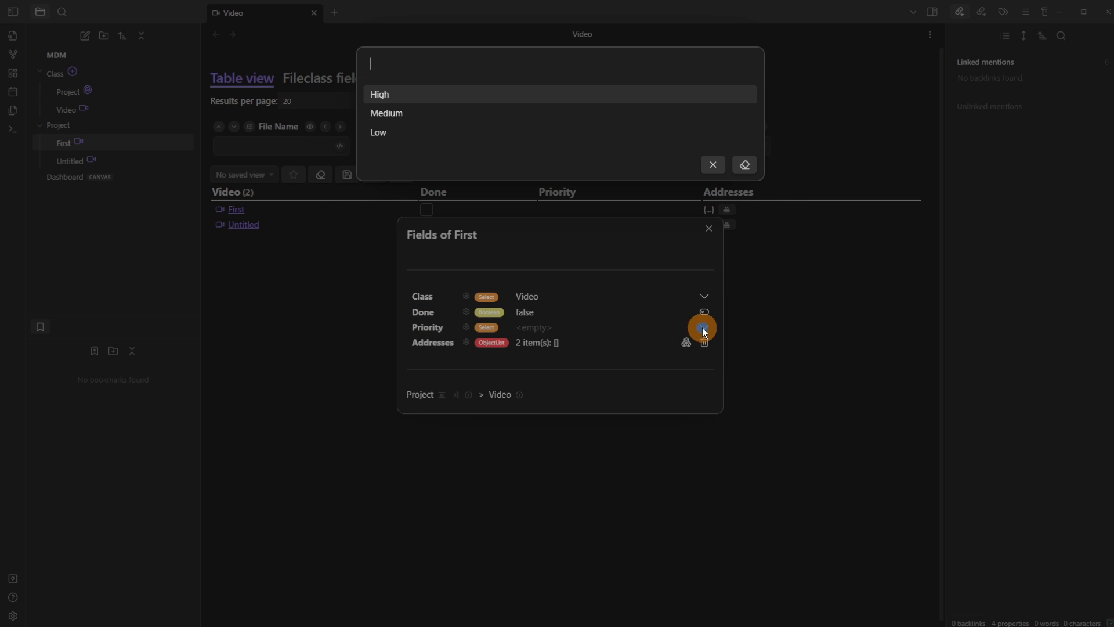
left_click(413, 115)
left_click(339, 305)
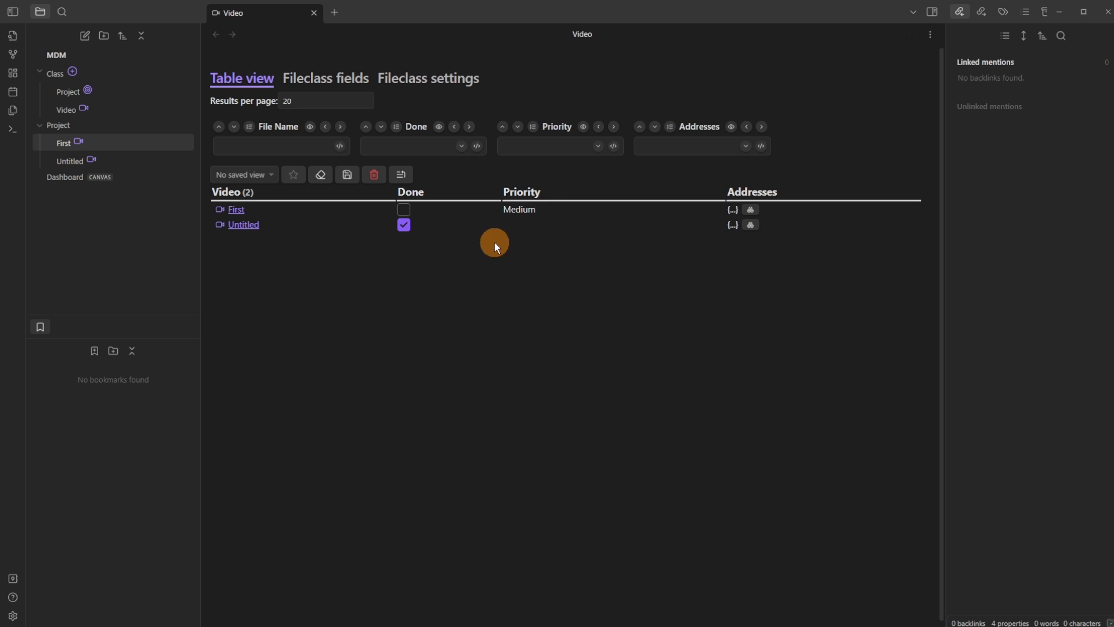
Set the Untitled note's Priority to Low, review its fields, and change the Priority to High from the table
left_click(549, 210)
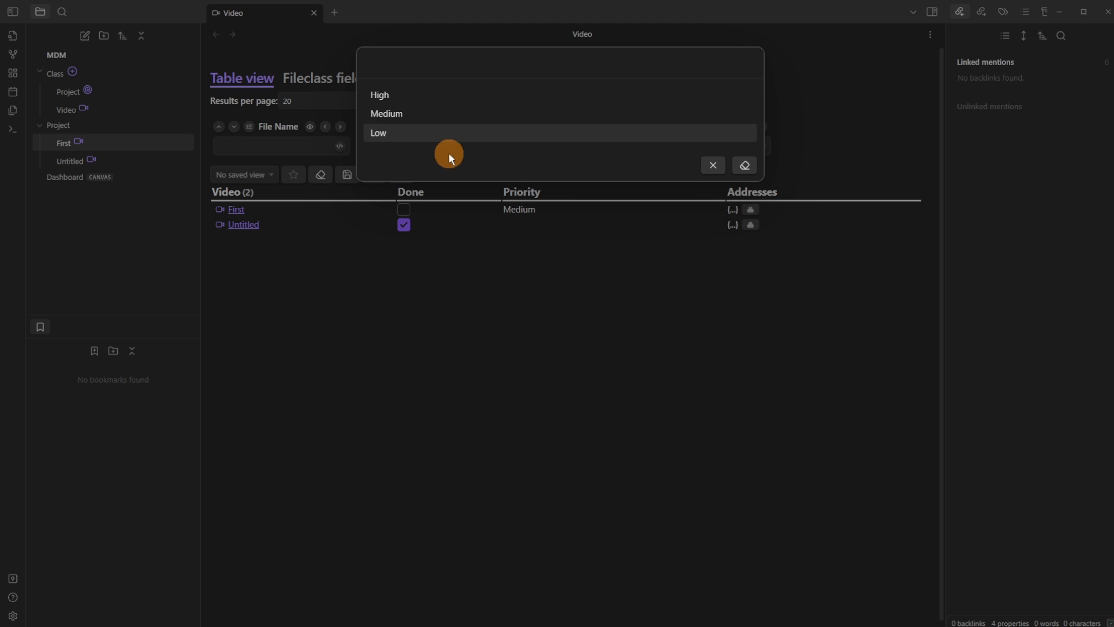
left_click(494, 367)
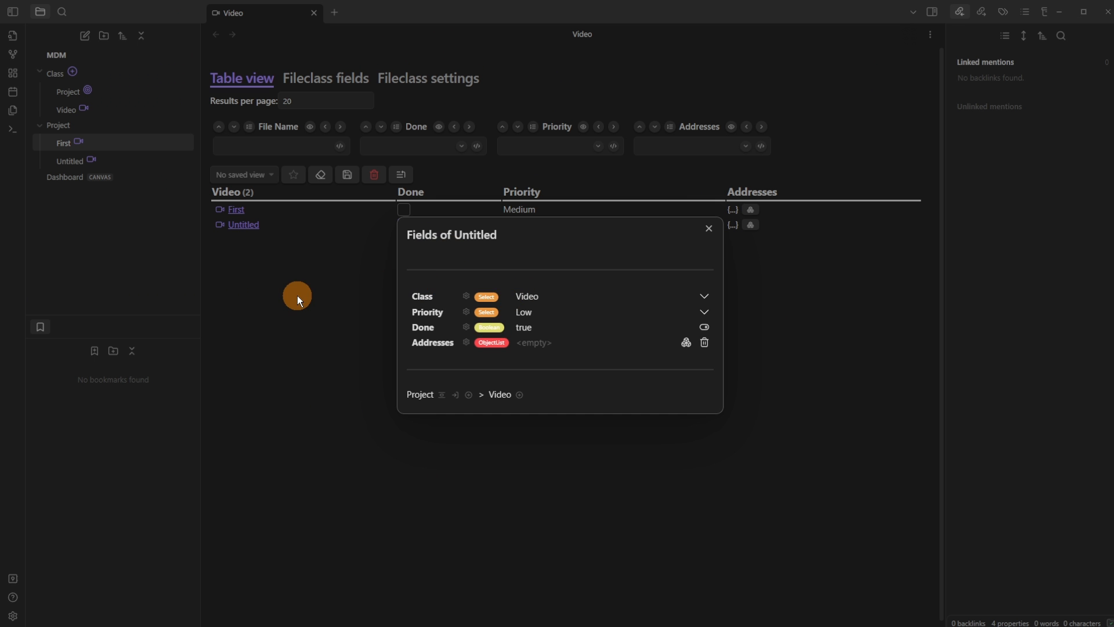
left_click(297, 294)
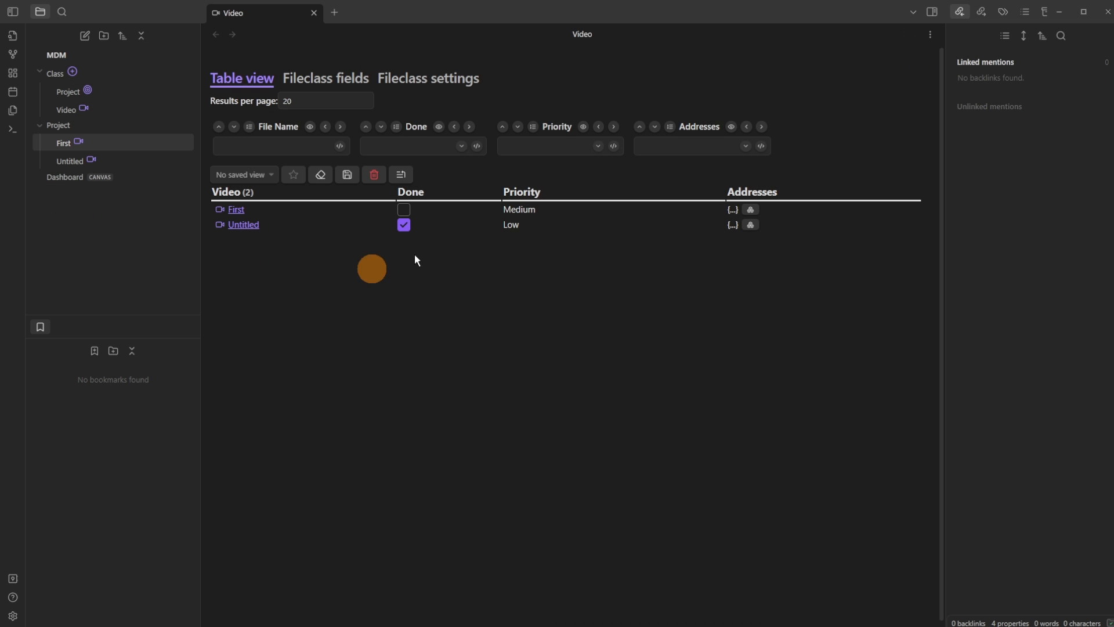
left_click(534, 224)
left_click(430, 98)
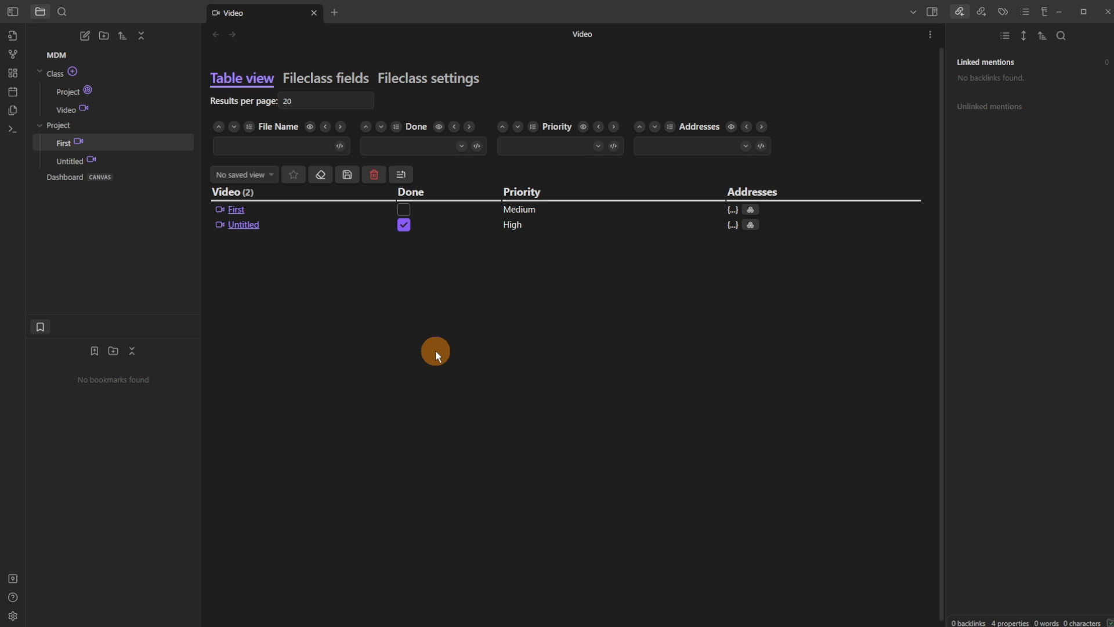
Hide and restore the Done column, and move it after Priority and back in the Video table
left_click(439, 127)
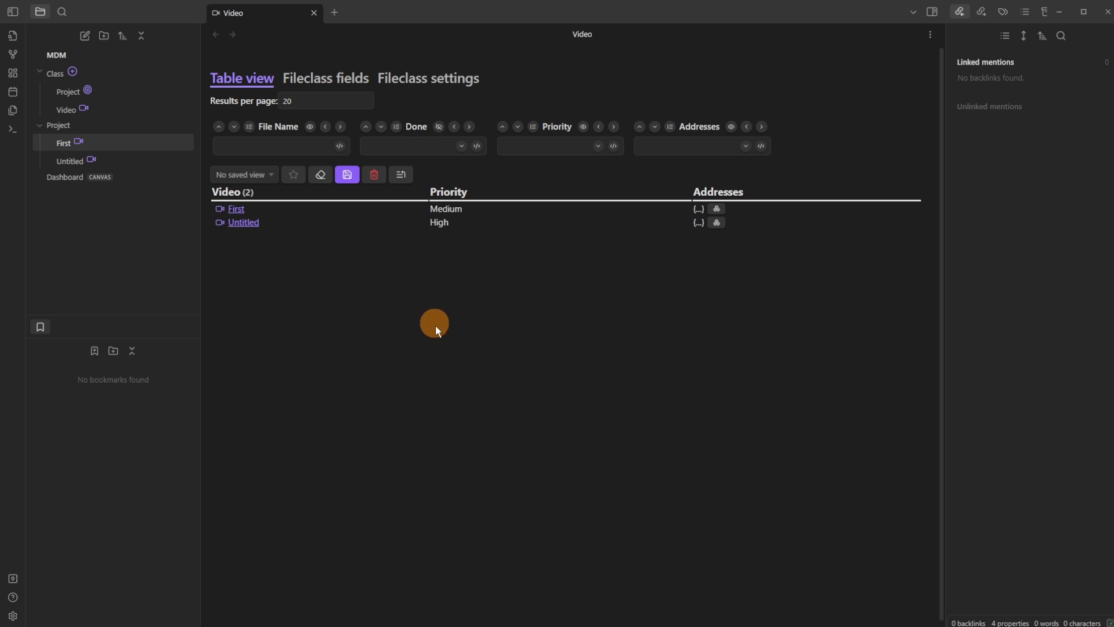
left_click(439, 127)
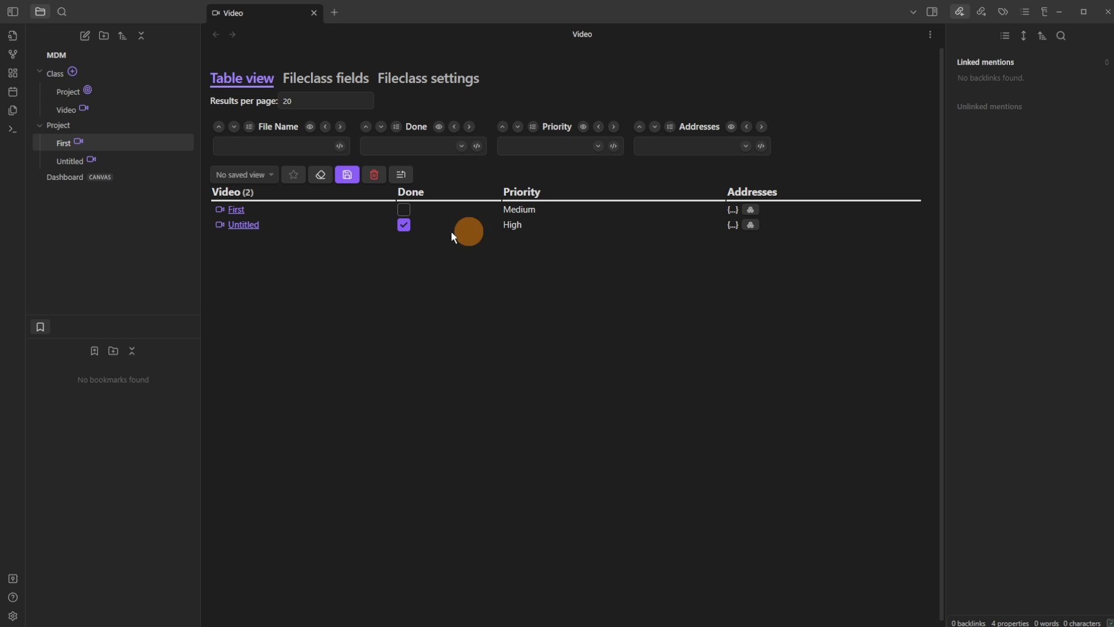
left_click(468, 127)
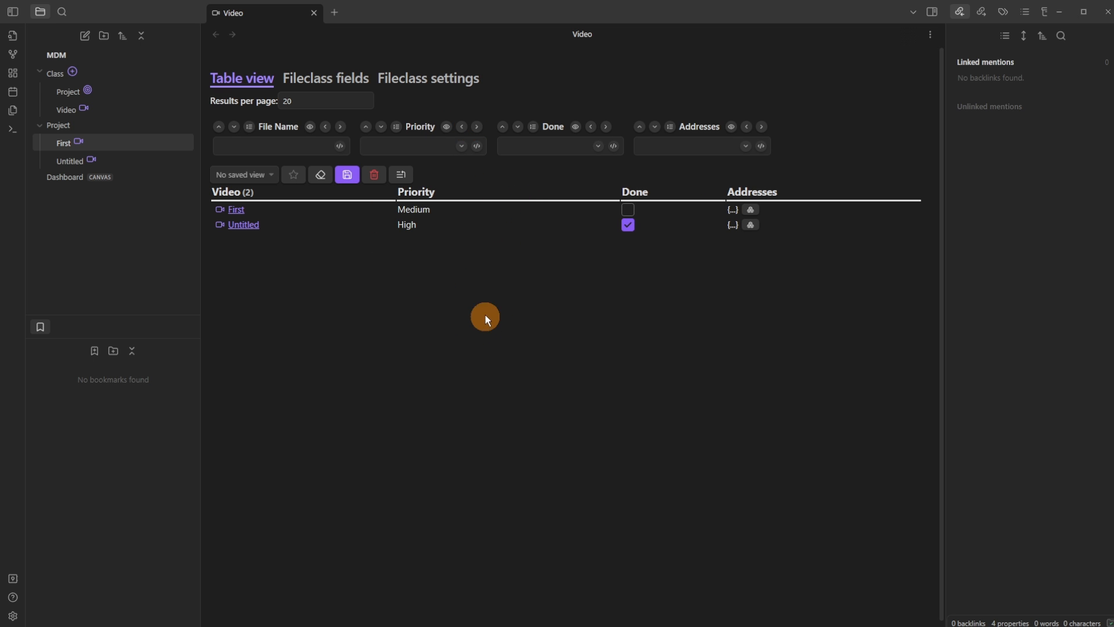
left_click(476, 127)
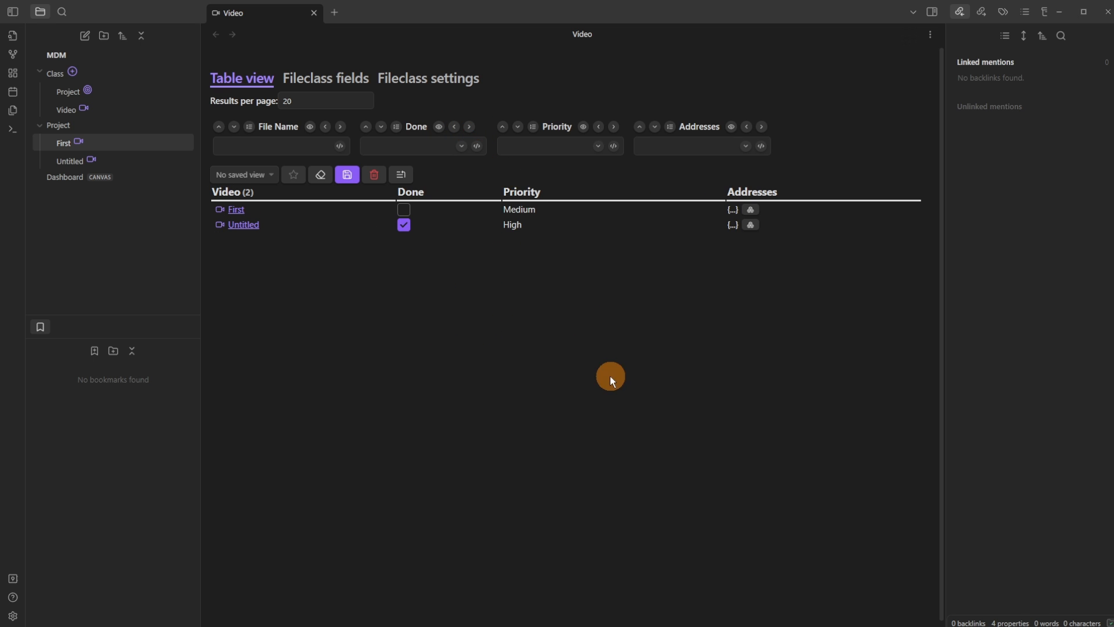
left_click(455, 127)
left_click(463, 126)
Save the current Video table layout as a view named All
left_click(347, 175)
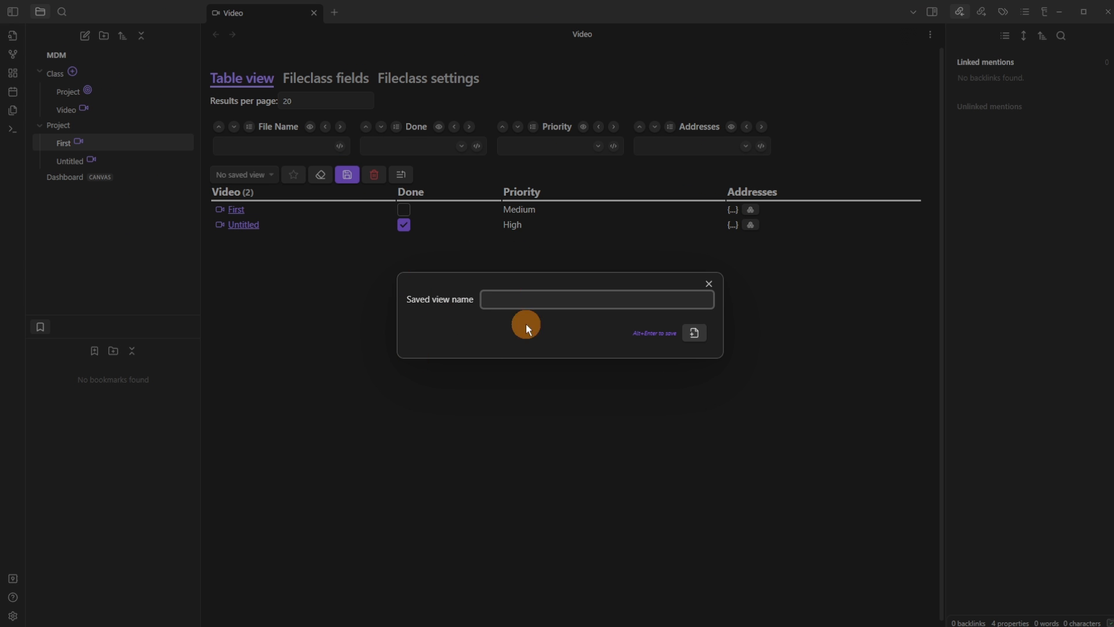
type("All")
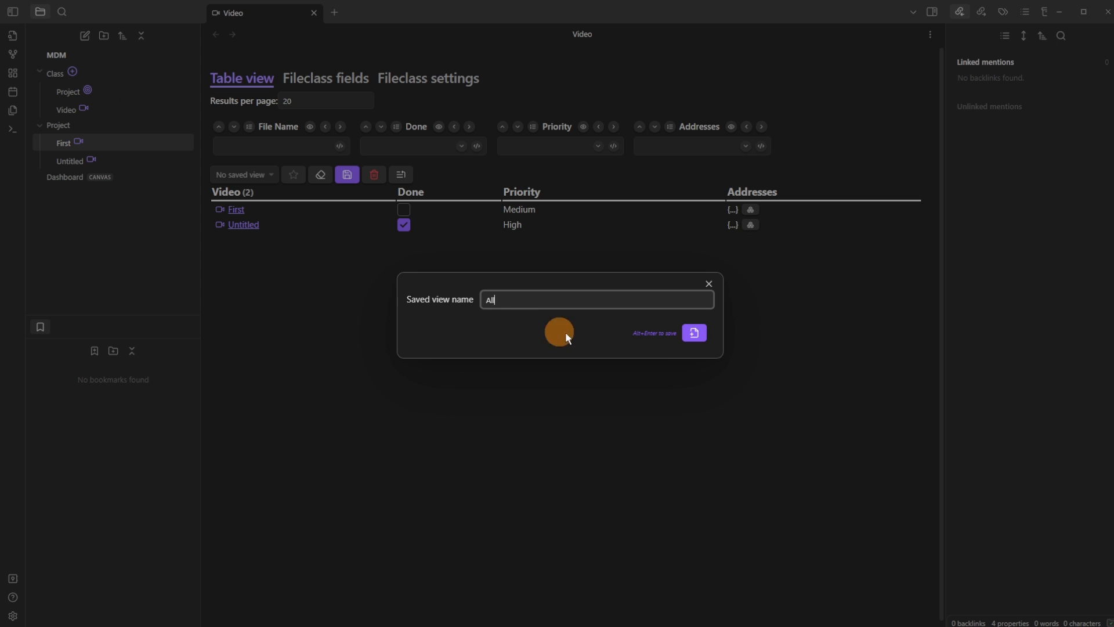
left_click(693, 335)
Switch the Video table's saved view to --None-- and back to All
left_click(246, 175)
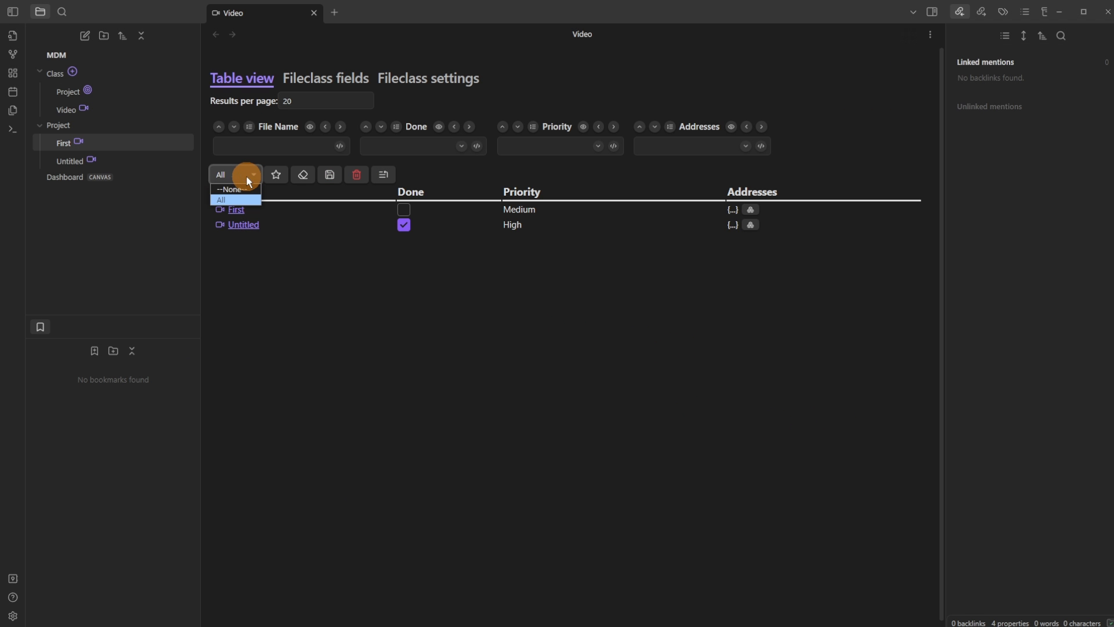
left_click(235, 189)
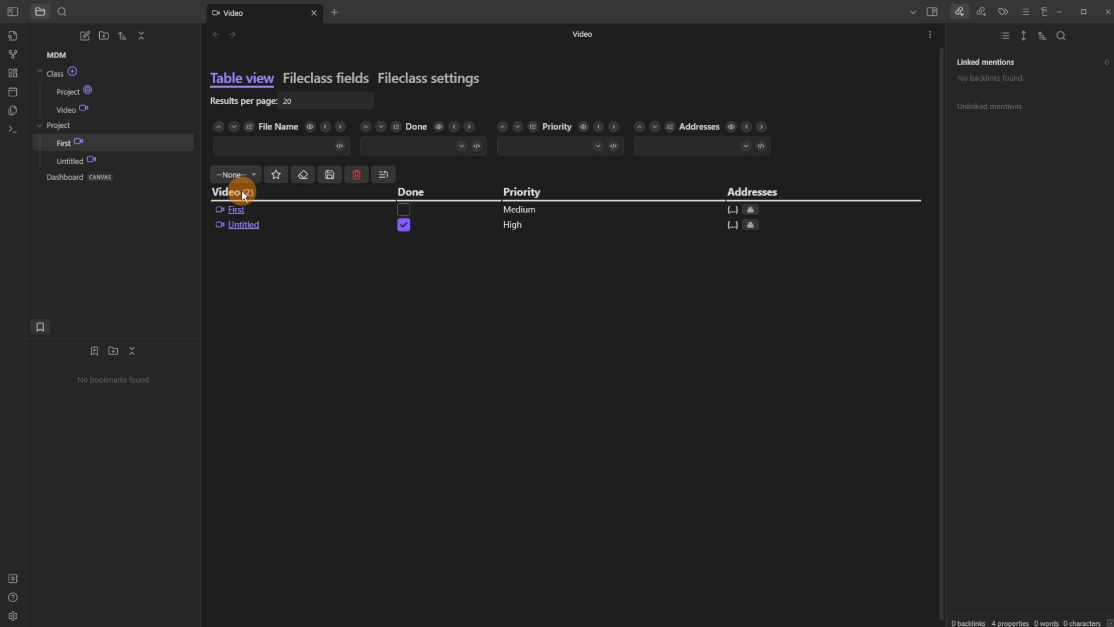
left_click(248, 176)
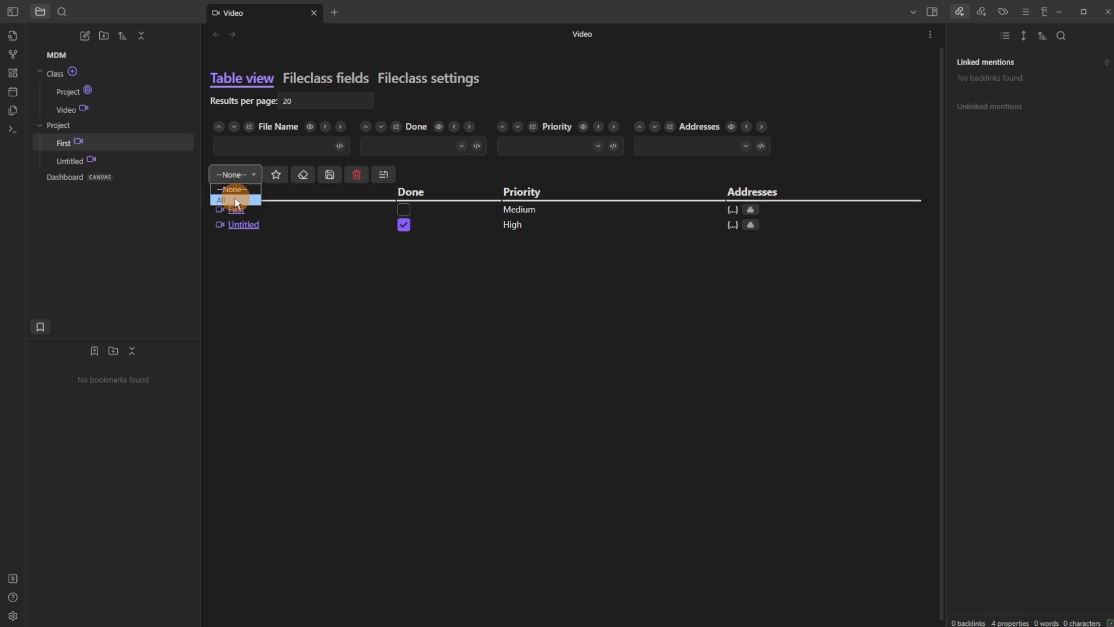
left_click(235, 199)
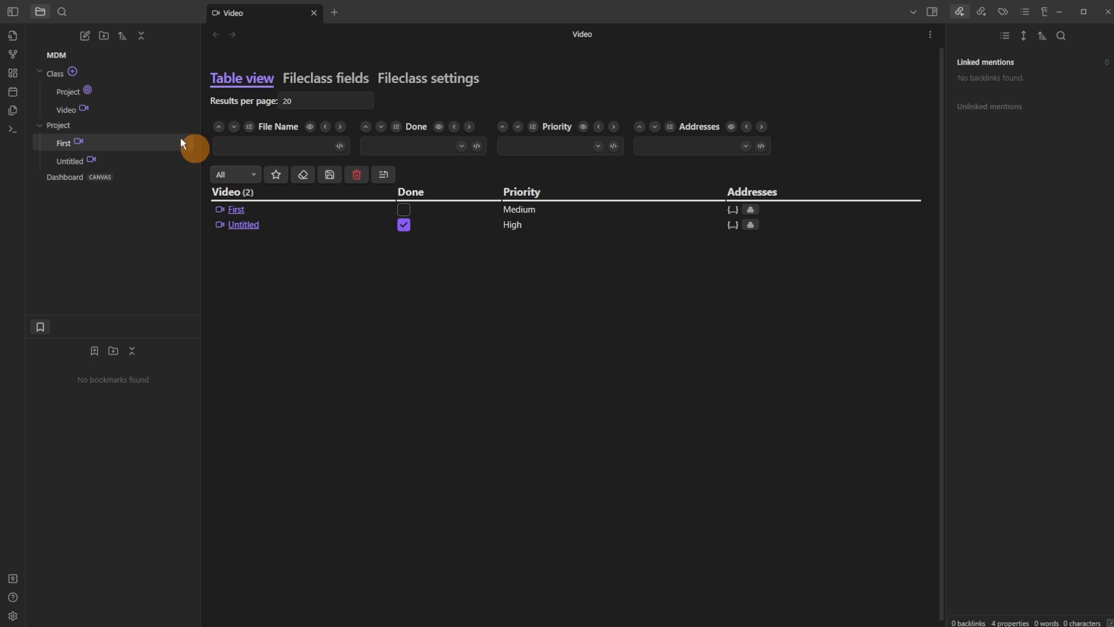
Create a Templates folder containing a note named Video Template with Class set to Video and empty Addresses, Priority and Done fields
left_click(102, 36)
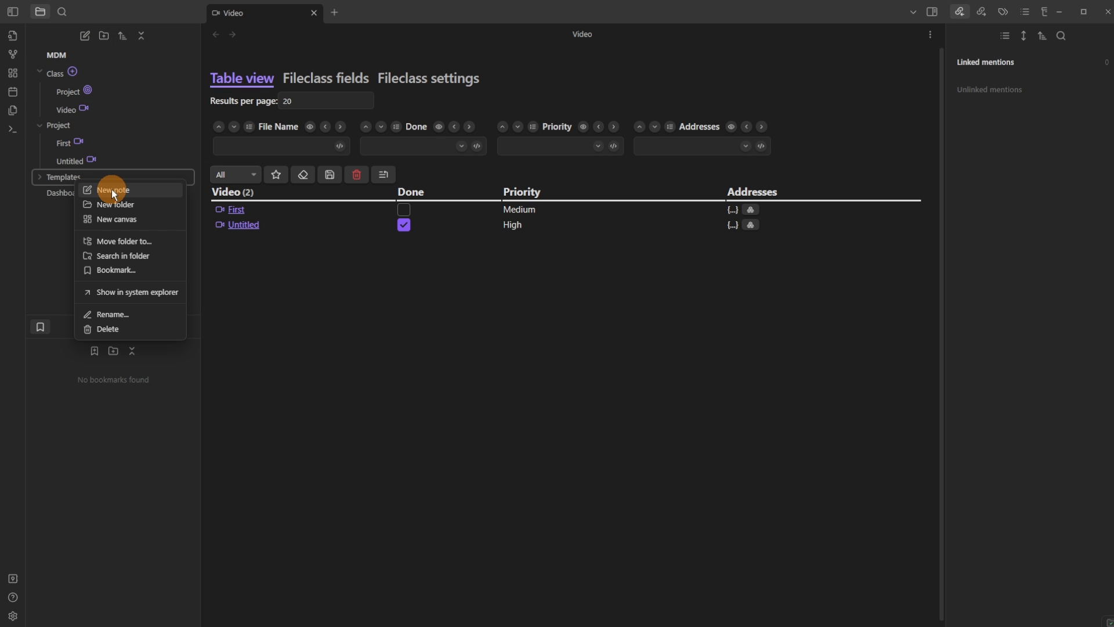
left_click(112, 189)
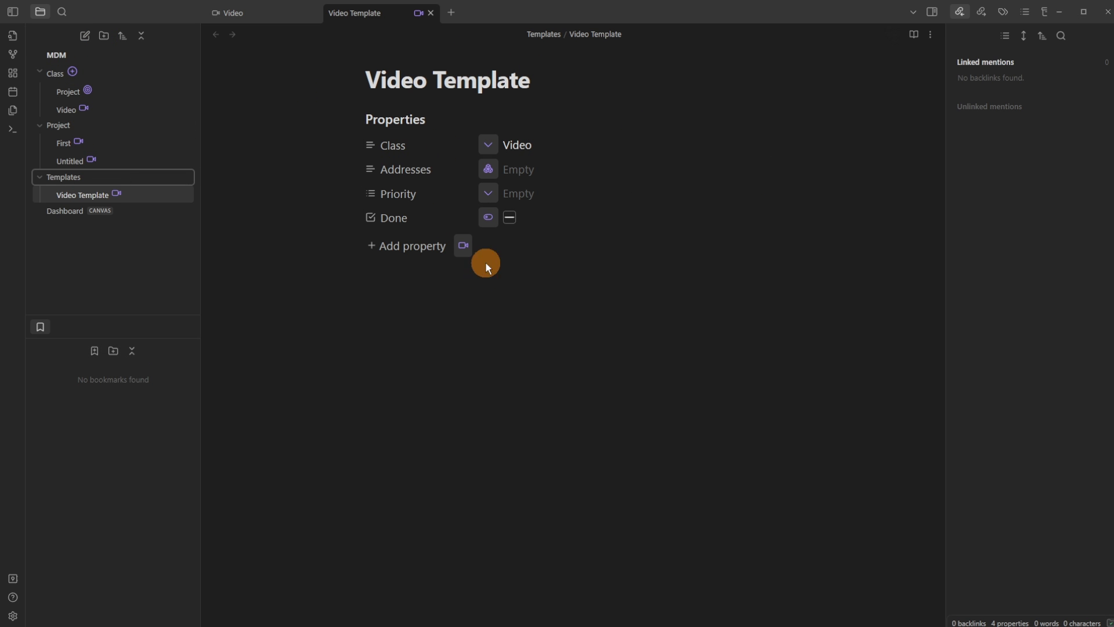
left_click(459, 347)
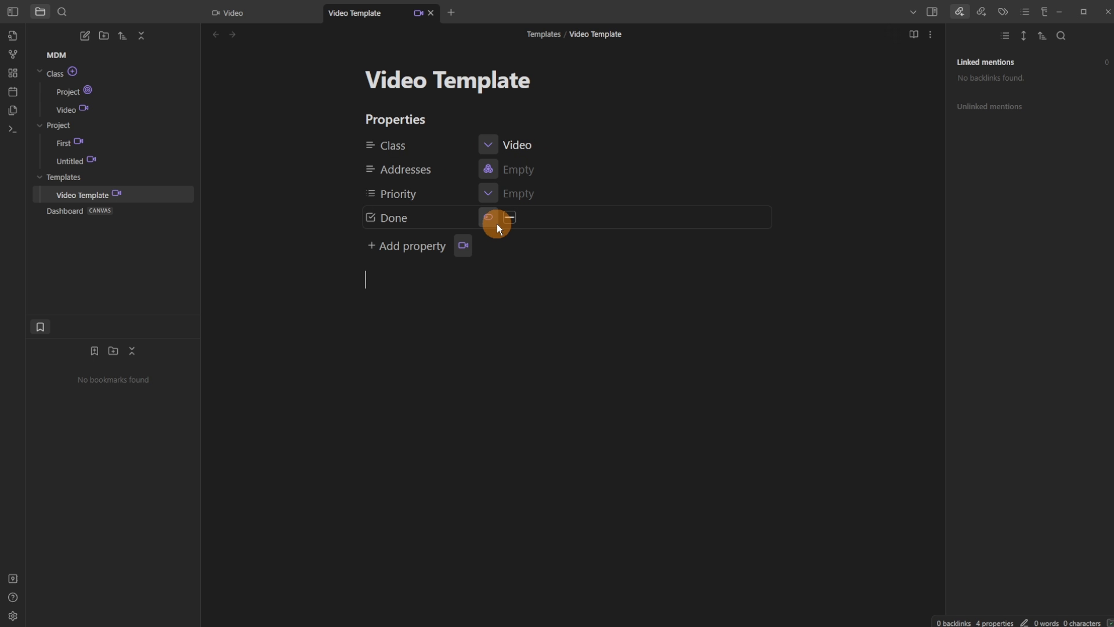
Return to the Video table and select the saved view All to check which notes it lists
left_click(262, 15)
left_click(253, 177)
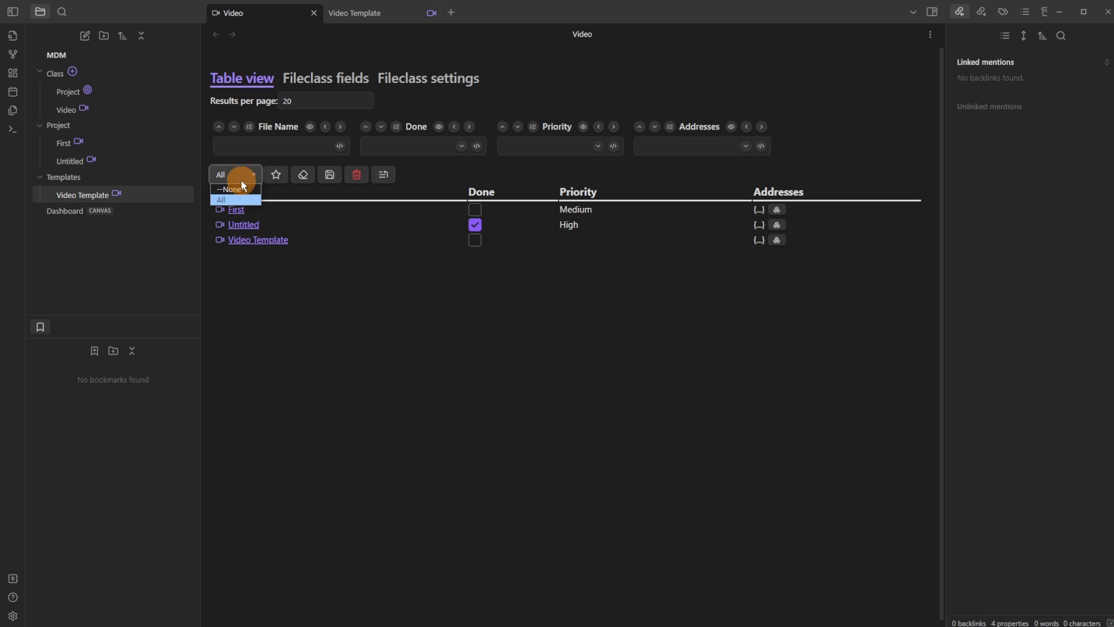
left_click(232, 200)
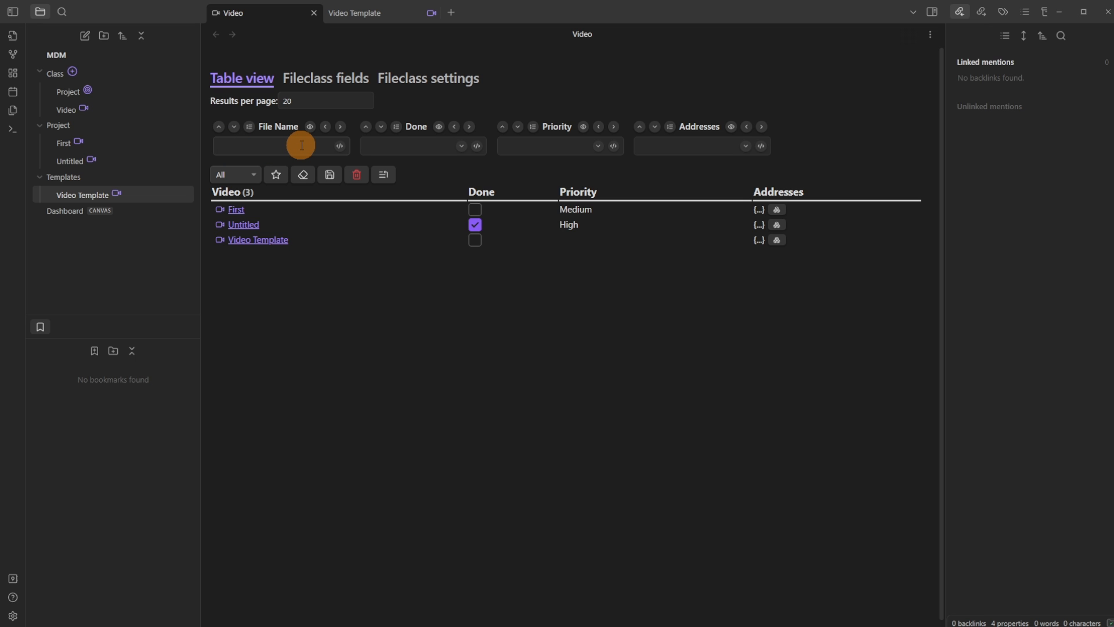
Give File Name the custom filter "return !value.includes('Template')" and save it to the All view
left_click(341, 145)
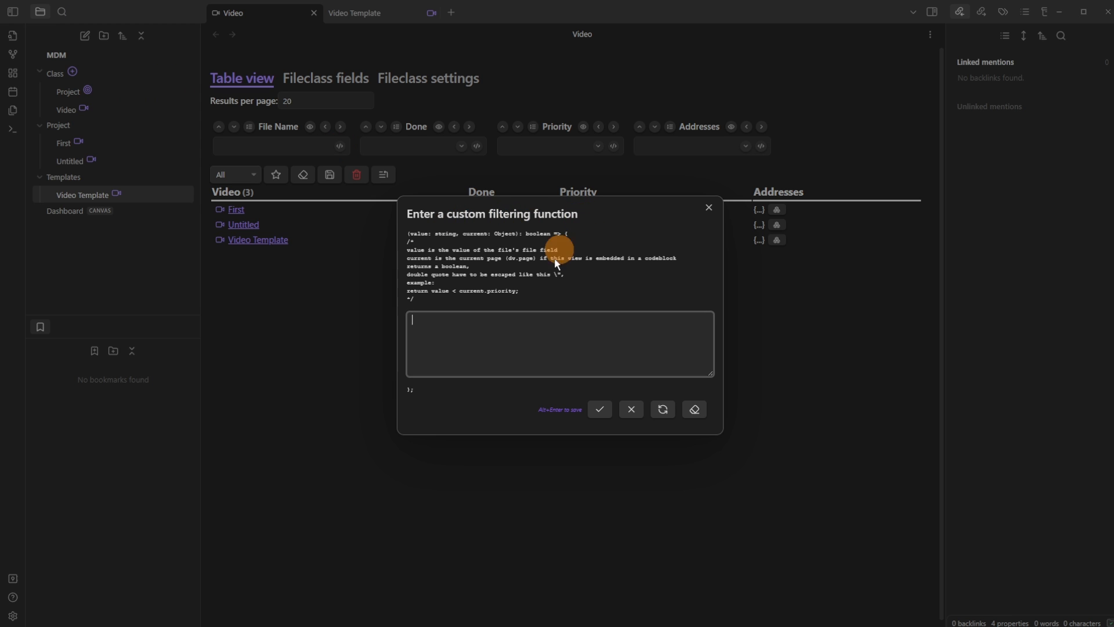
type("return value")
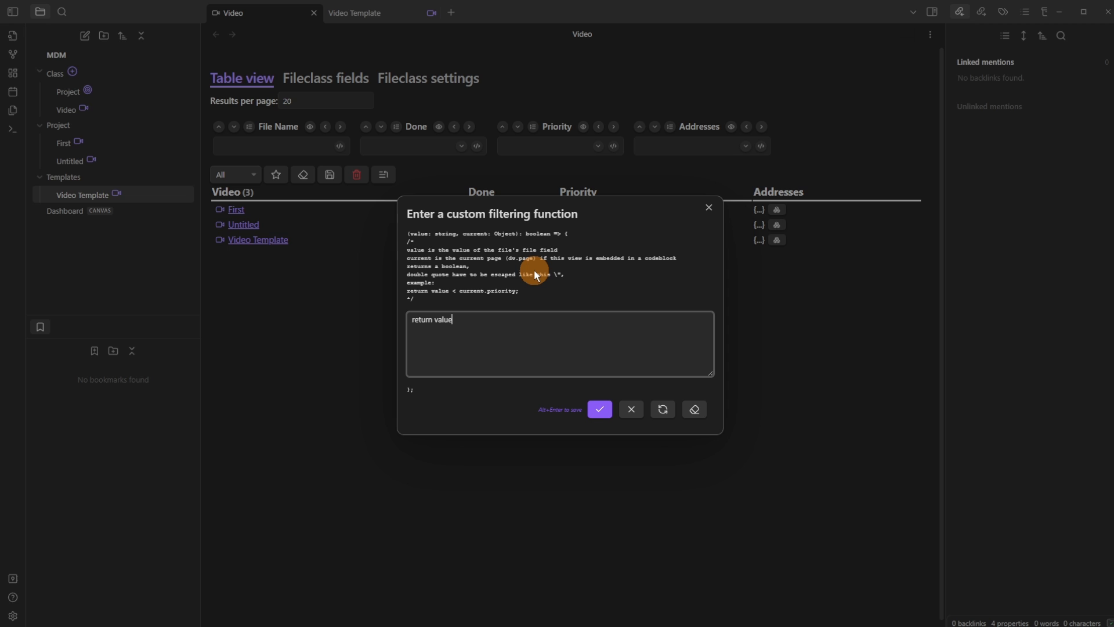
key("ctrl+Left")
type("!value.includes('Template')")
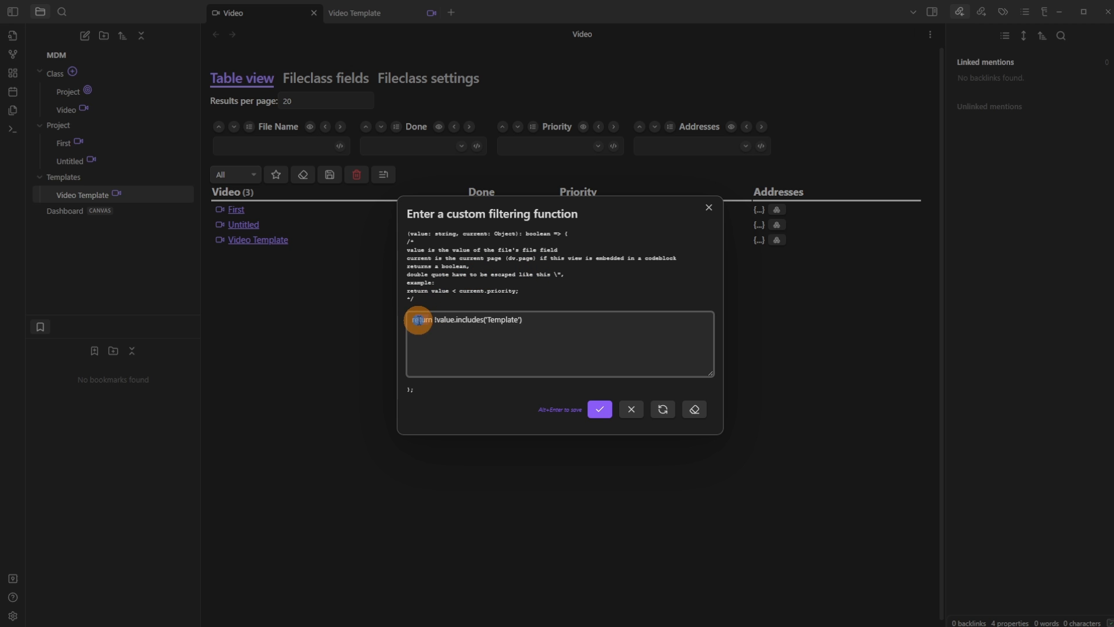
double_click(445, 319)
left_click(436, 320)
left_click(472, 320)
left_click(601, 409)
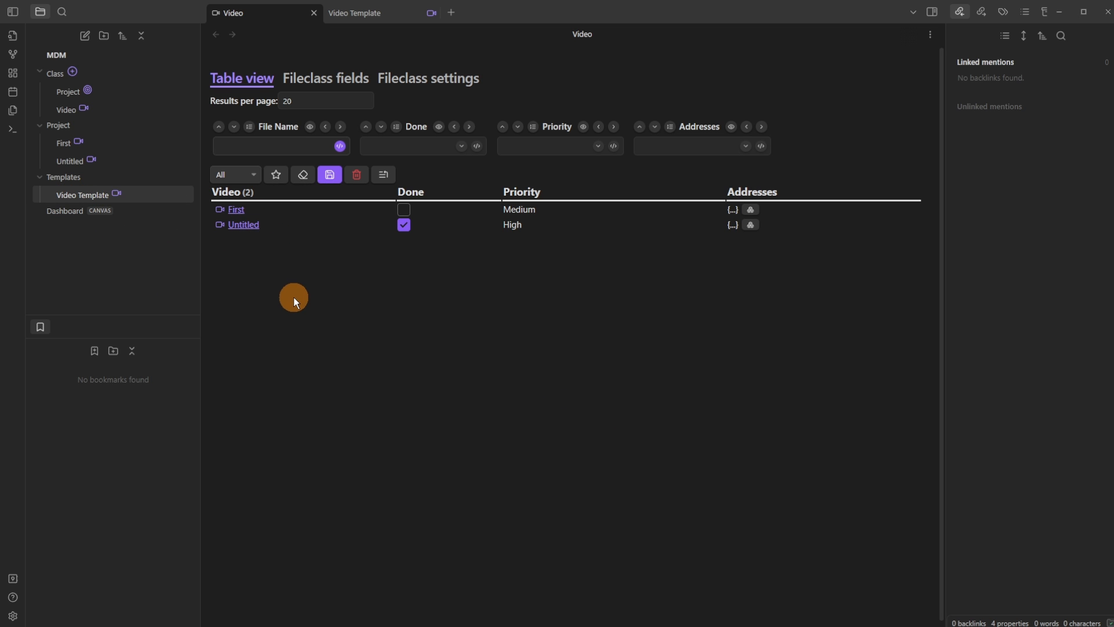
left_click(331, 175)
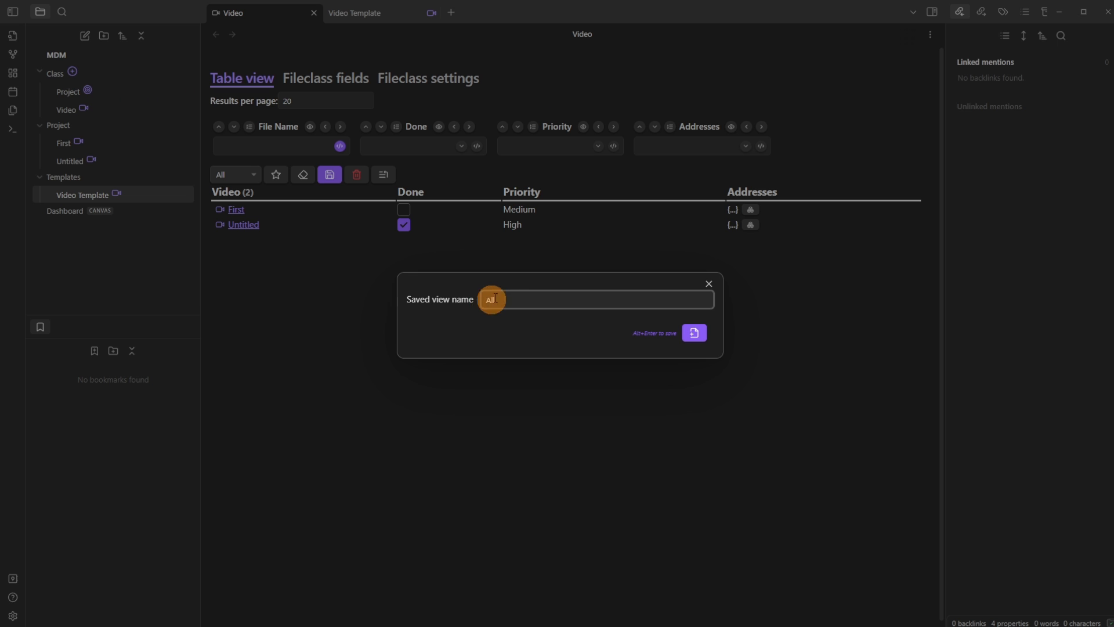
left_click(694, 333)
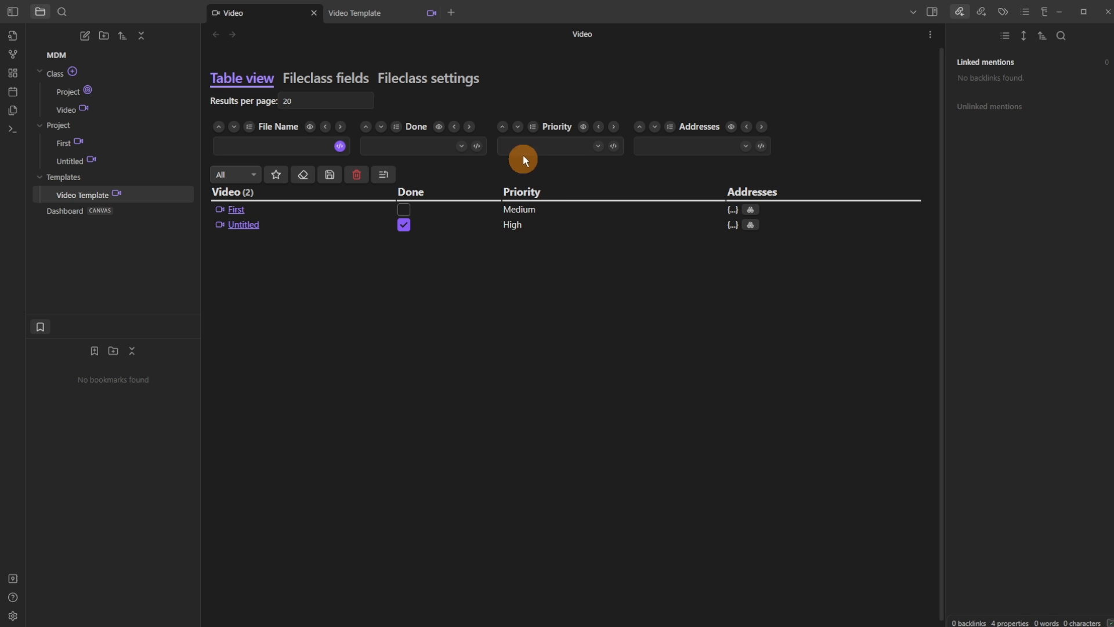
Sort the Video table by Priority and set its custom value order to Medium, High, Low
left_click(502, 126)
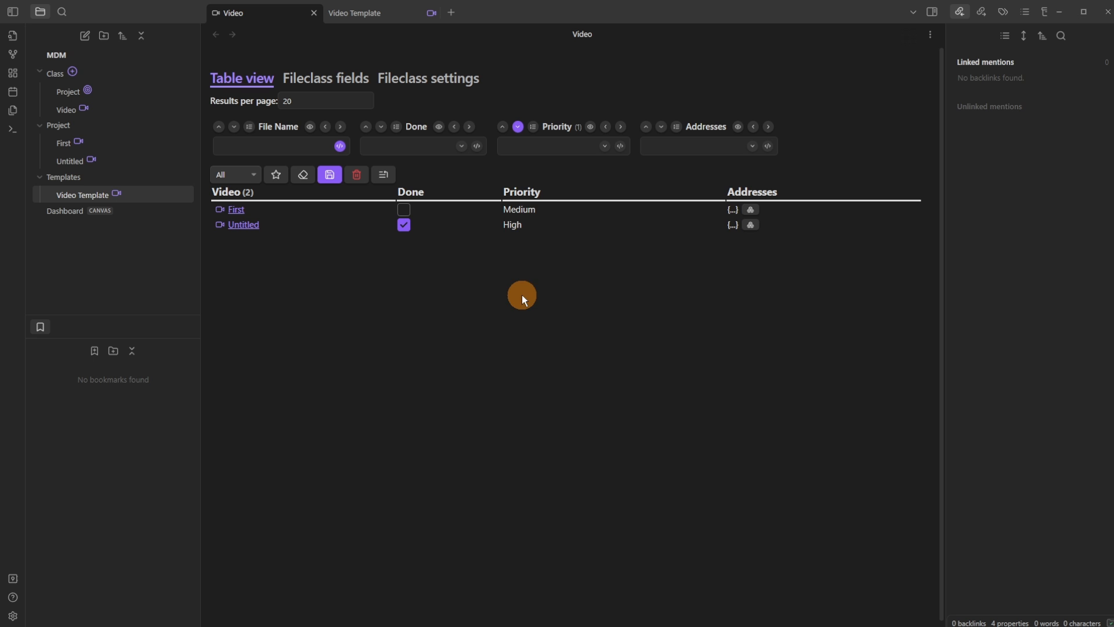
left_click(503, 126)
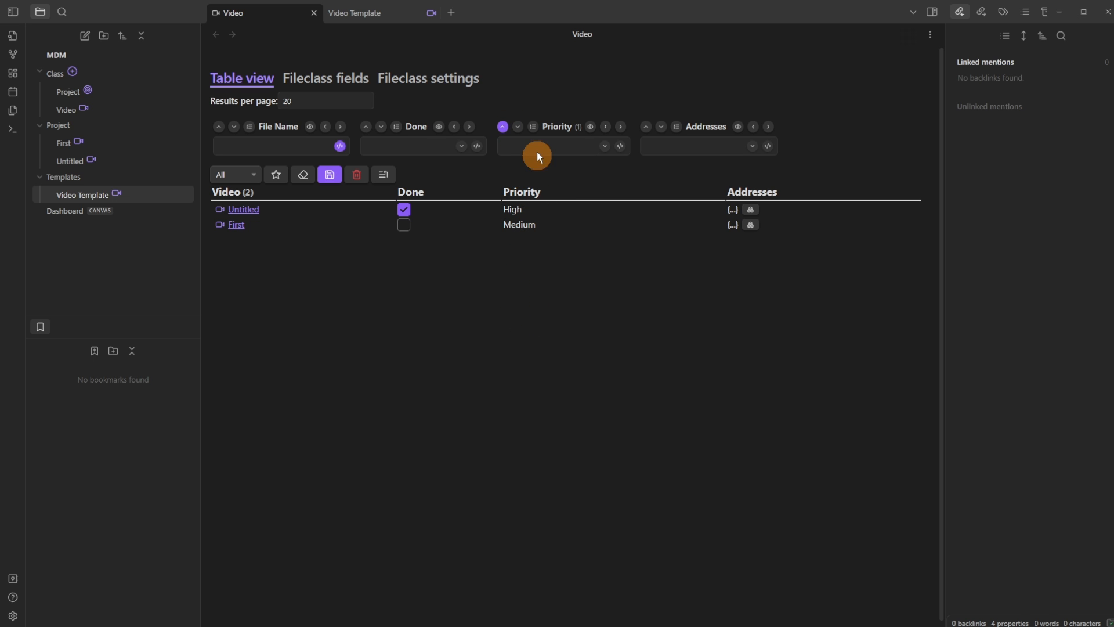
left_click(534, 126)
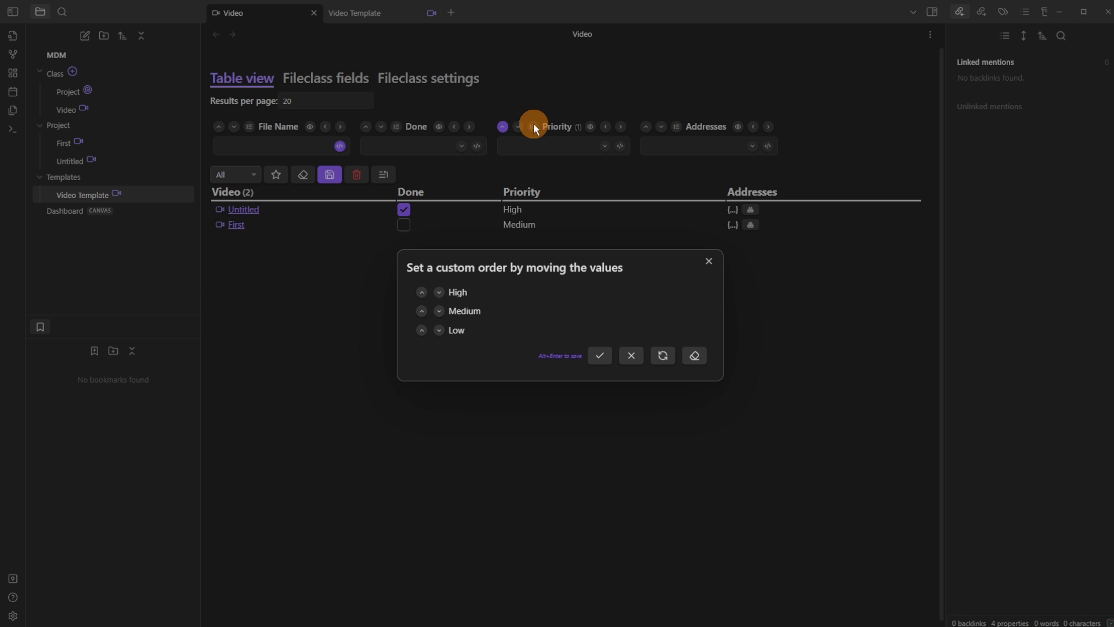
left_click(458, 293)
left_click(439, 292)
left_click(601, 355)
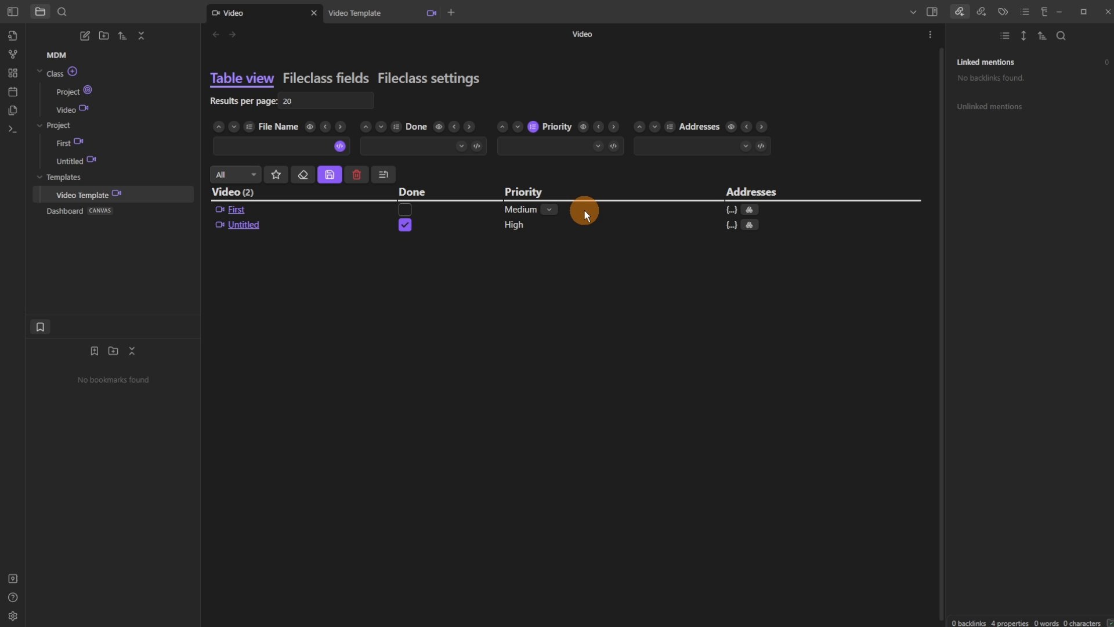
Test the custom order by setting the Untitled note's Priority to Low and back to High
left_click(534, 226)
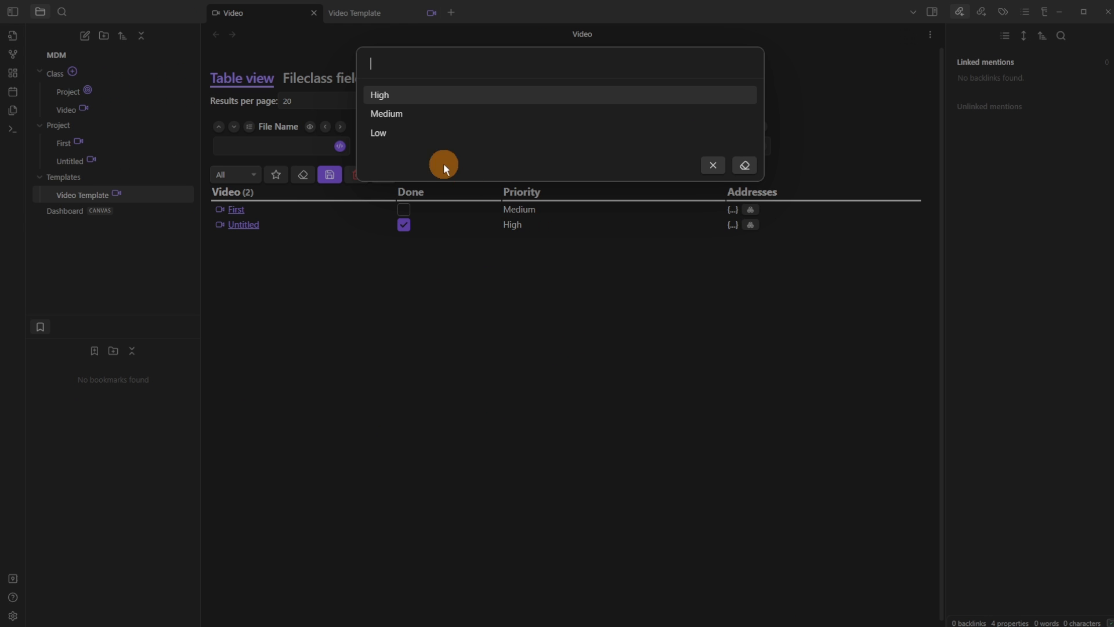
left_click(405, 137)
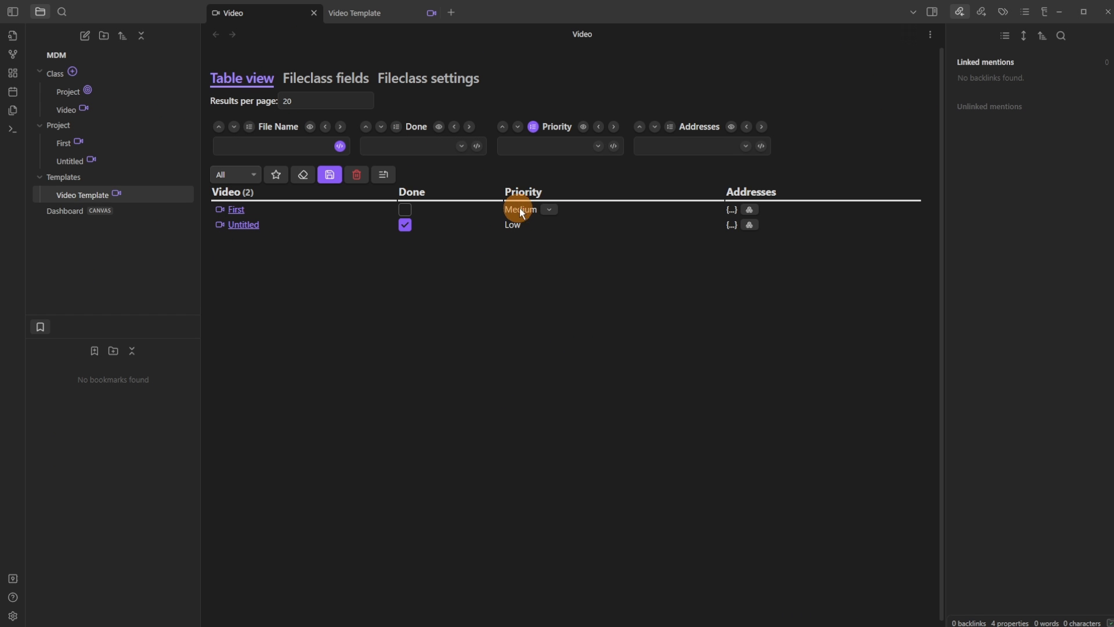
left_click(535, 222)
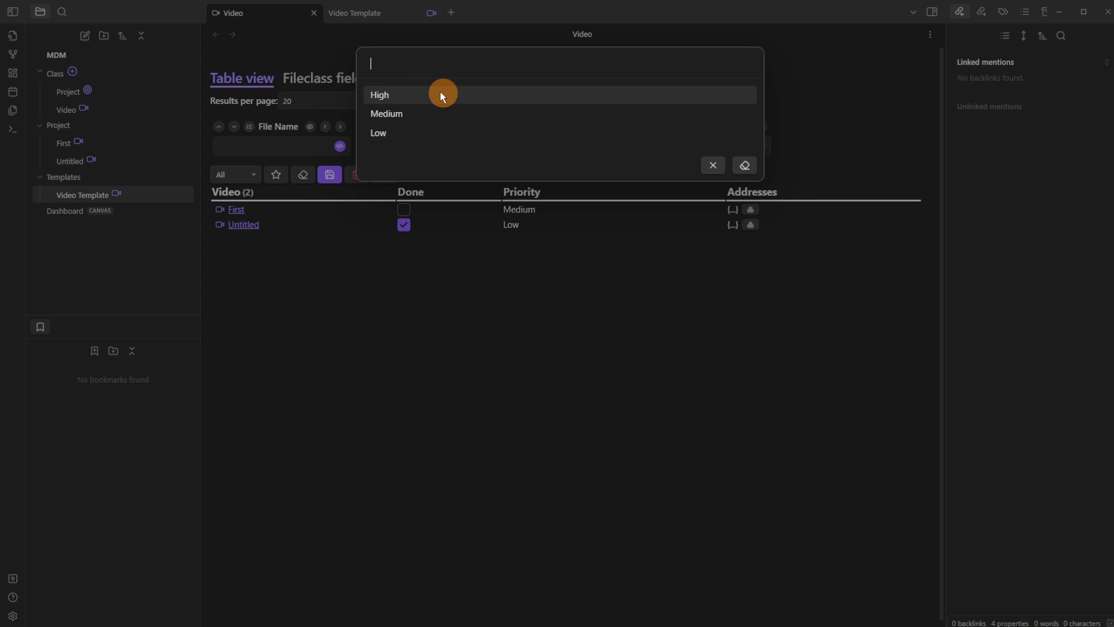
left_click(434, 93)
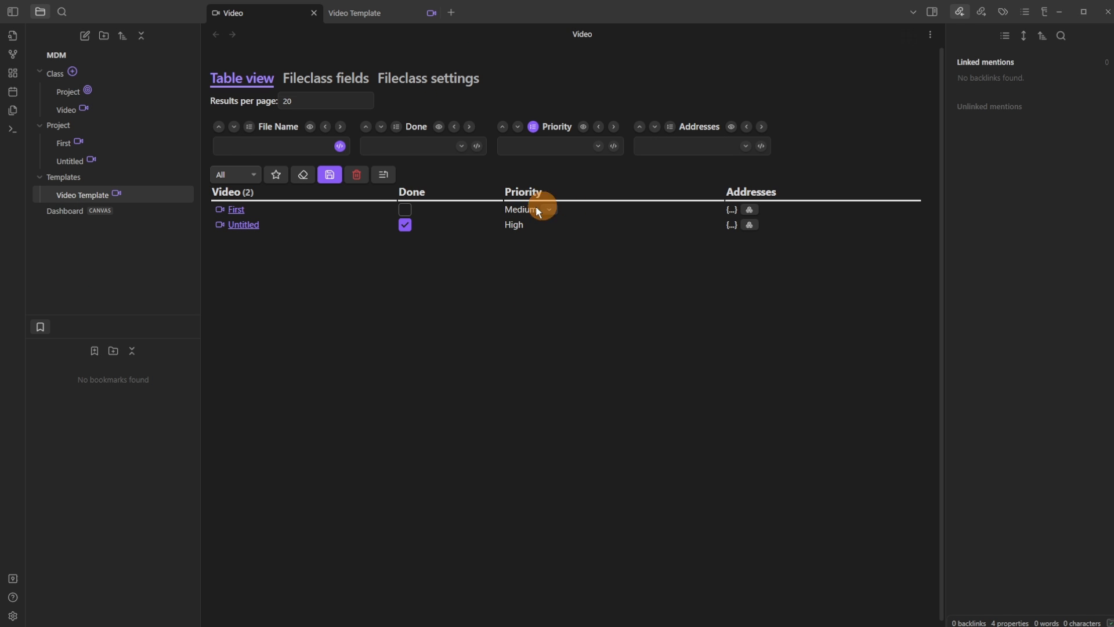
Review the custom value order of Priority and apply it with ascending sorting
left_click(533, 127)
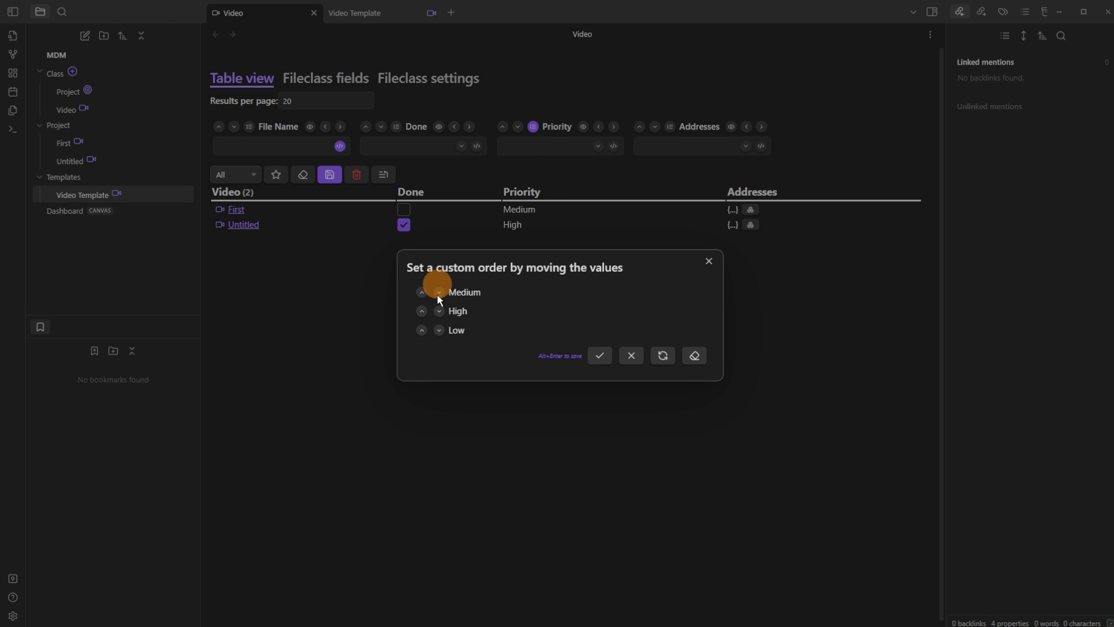
left_click(452, 342)
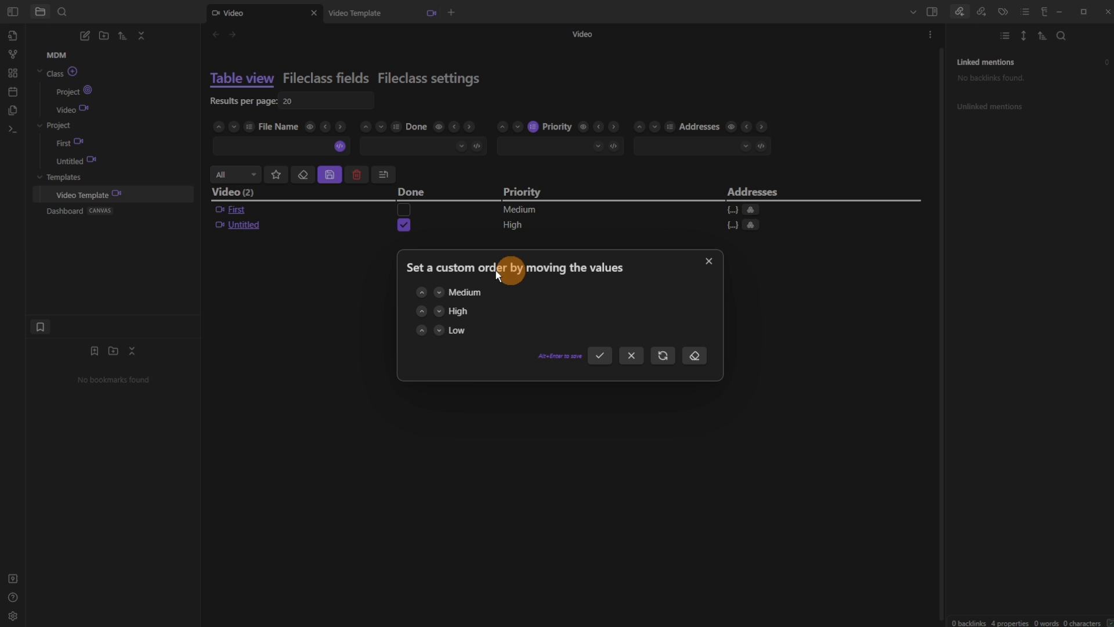
left_click(600, 356)
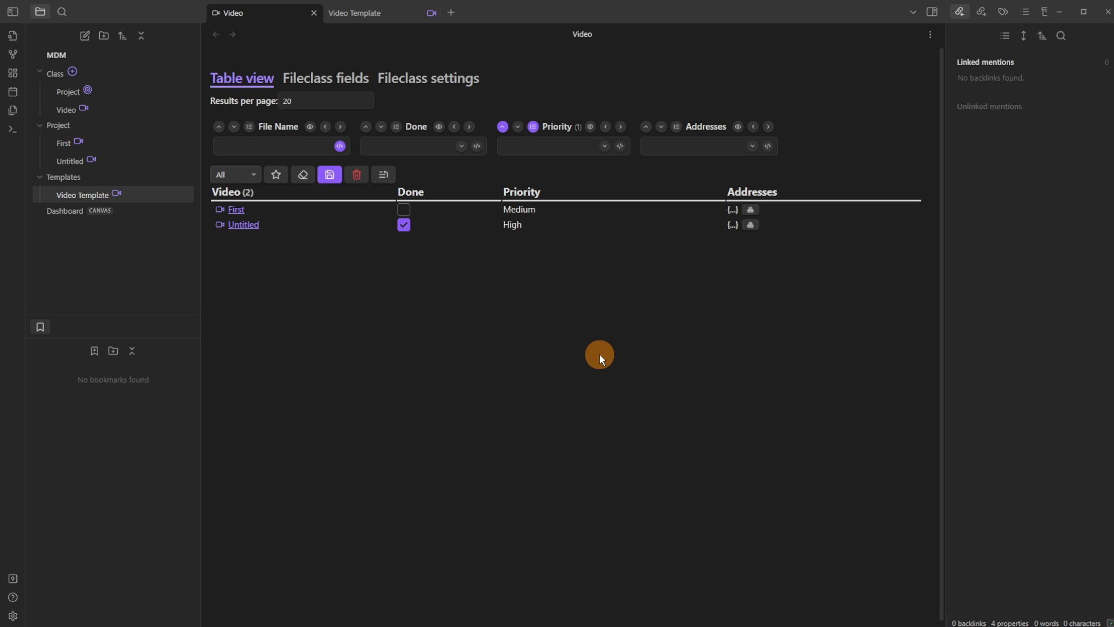
Filter the Video table to notes with Done true while hiding the Priority and Done columns
left_click(590, 126)
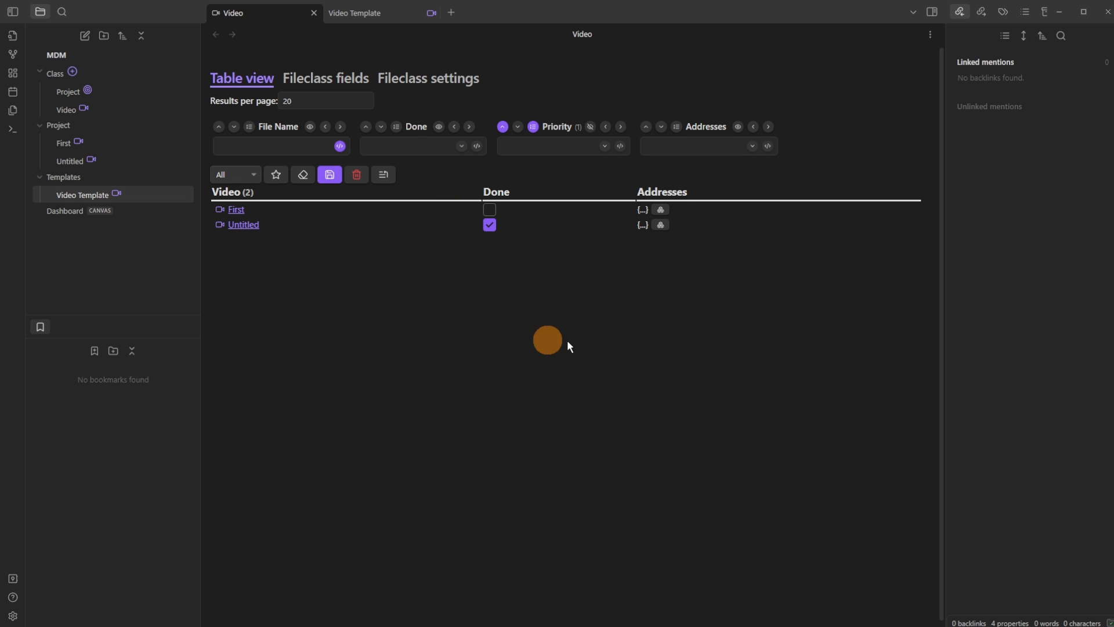
left_click(462, 146)
left_click(423, 179)
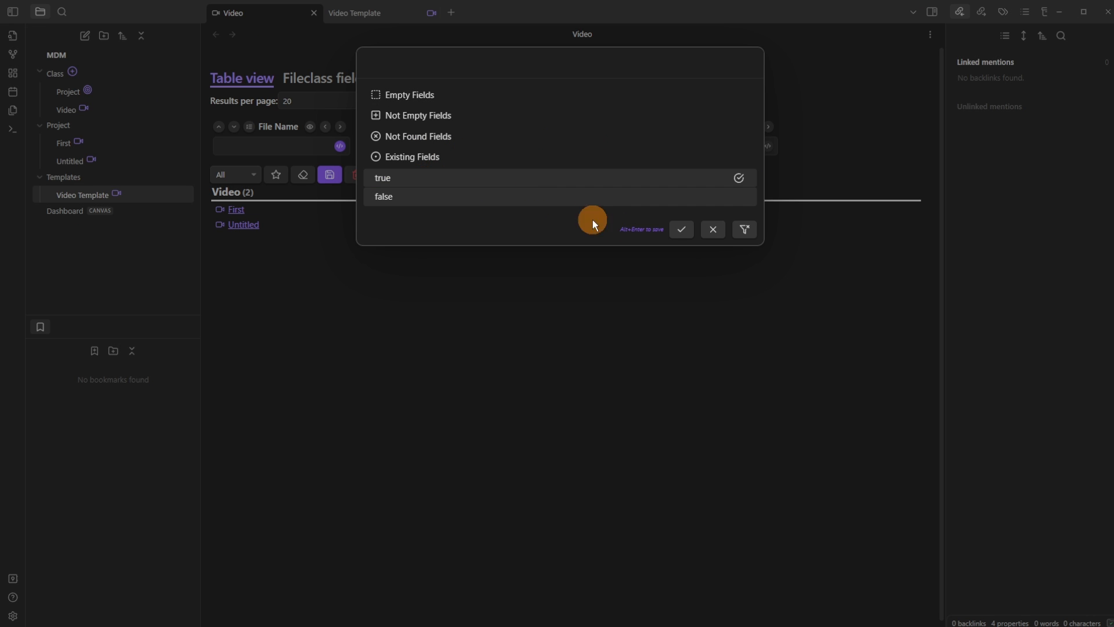
left_click(683, 229)
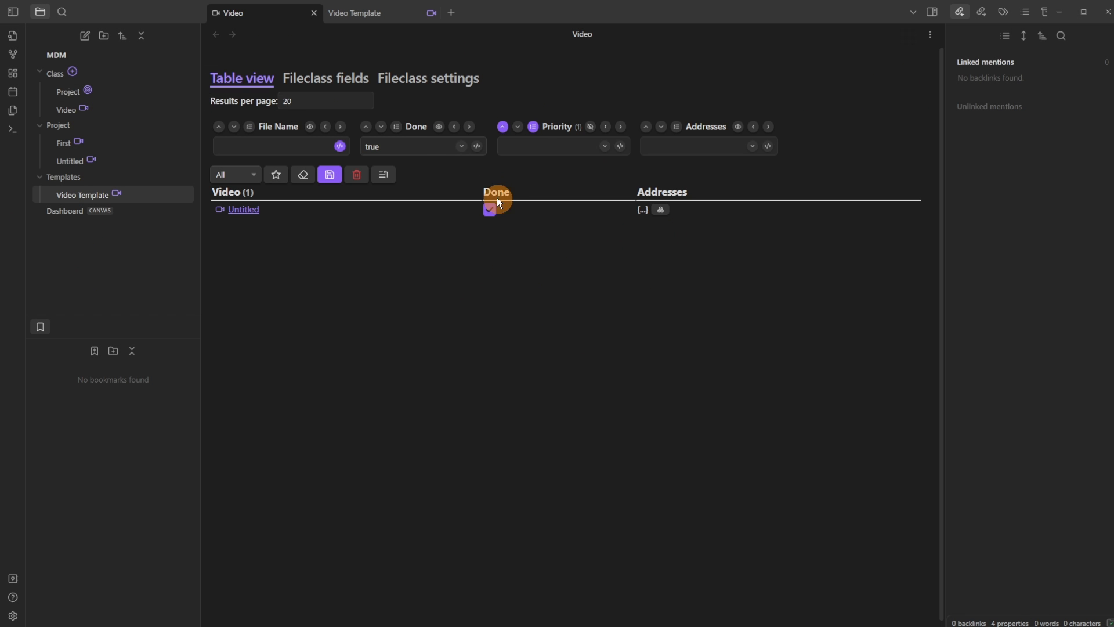
left_click(439, 127)
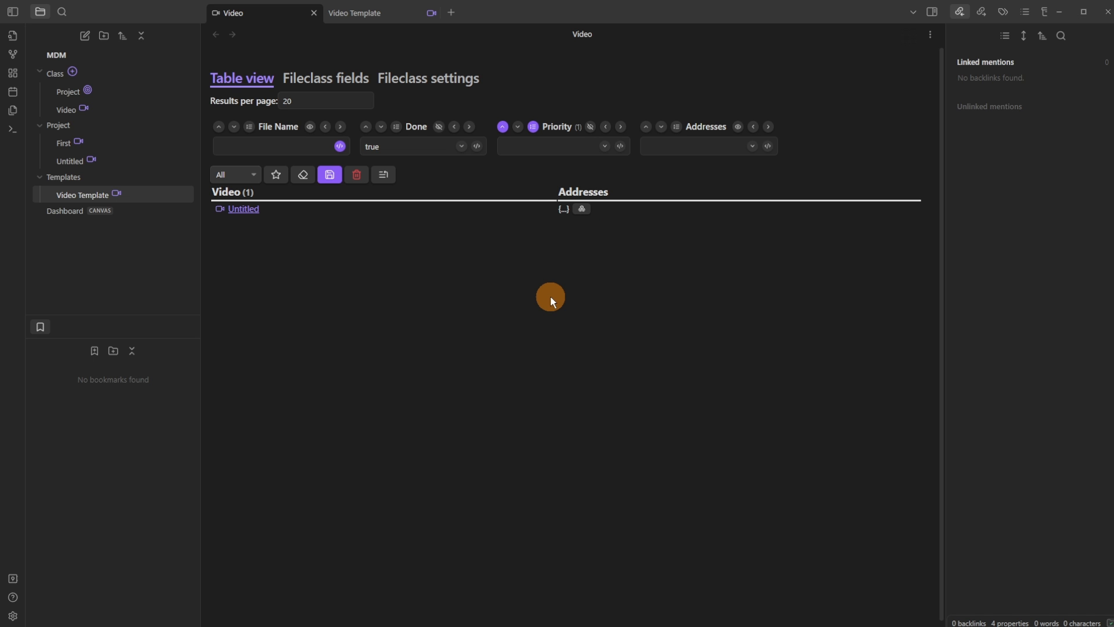
Review the filter options for Done, Priority and Addresses with all columns shown, and clear the Done filter
left_click(461, 146)
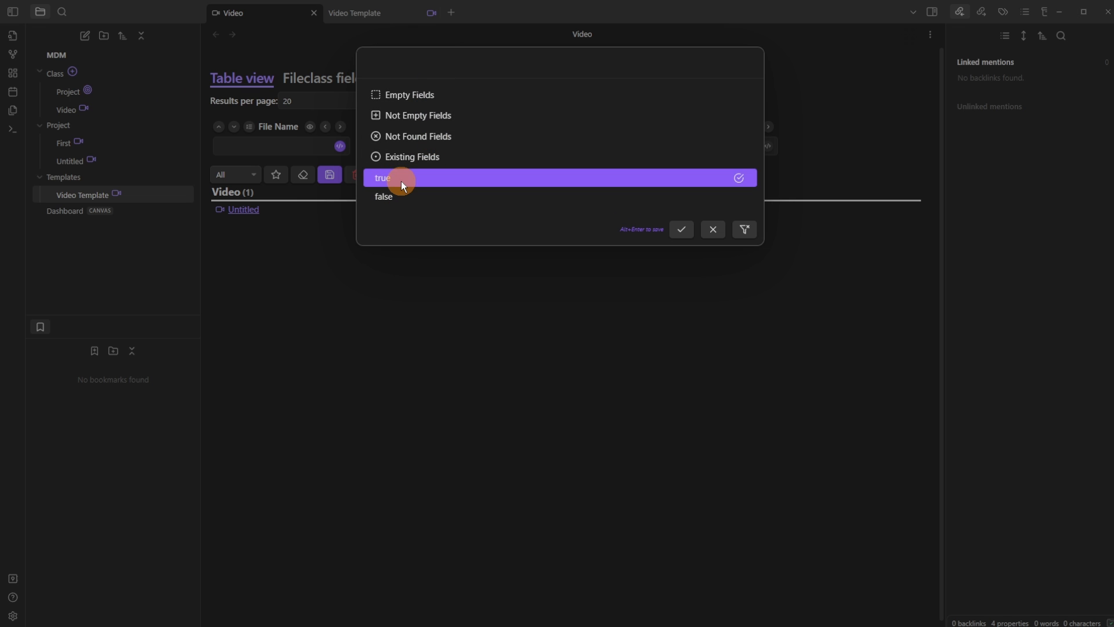
left_click(473, 347)
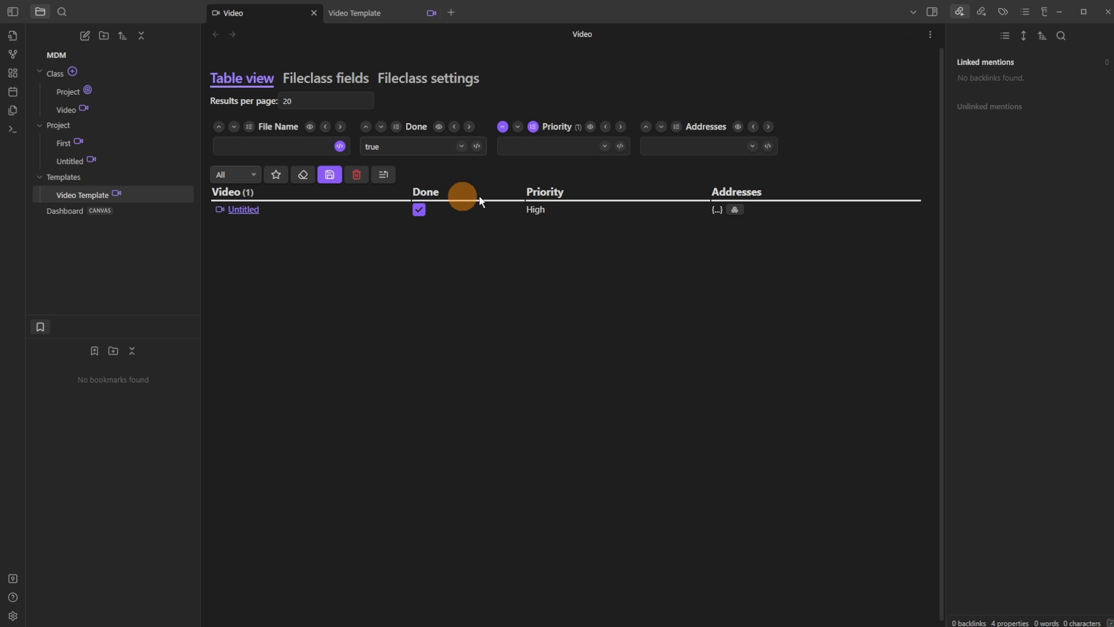
left_click(604, 146)
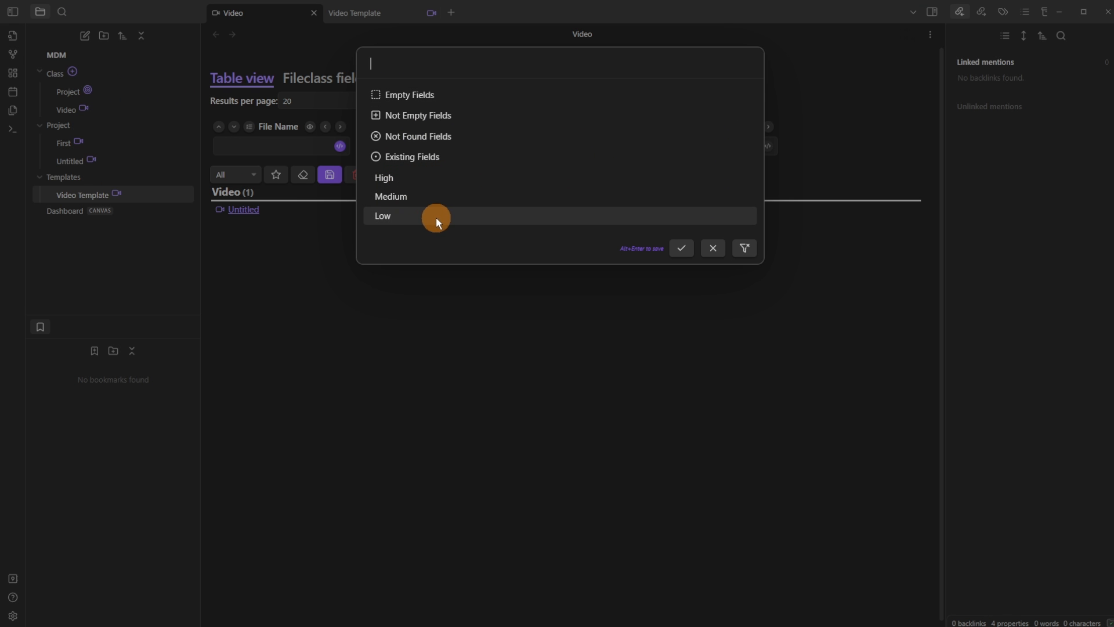
left_click(662, 357)
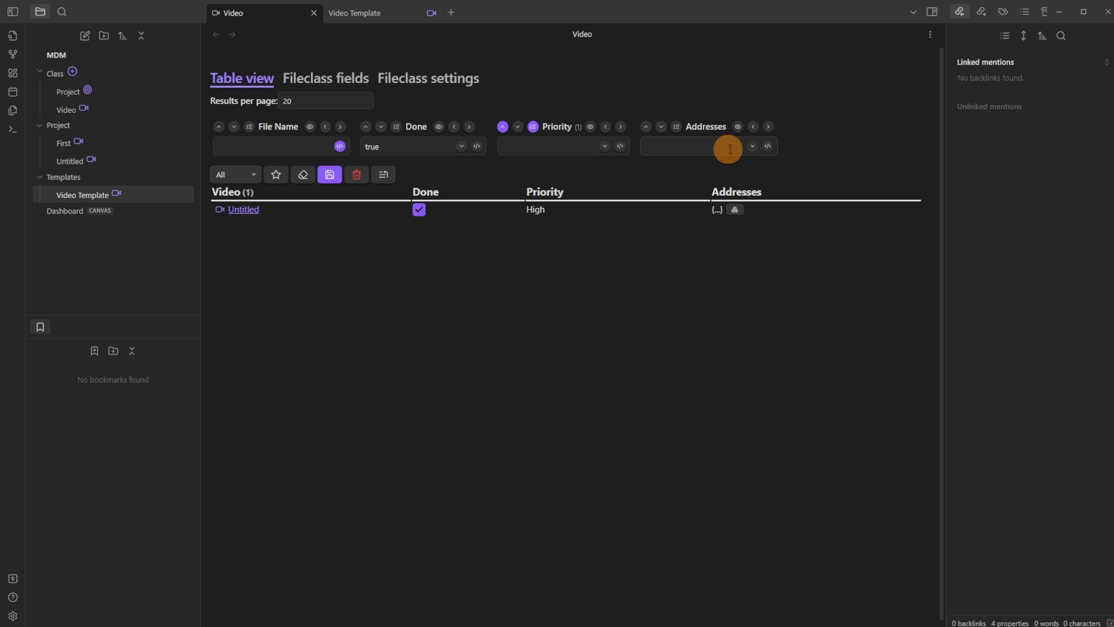
left_click(752, 145)
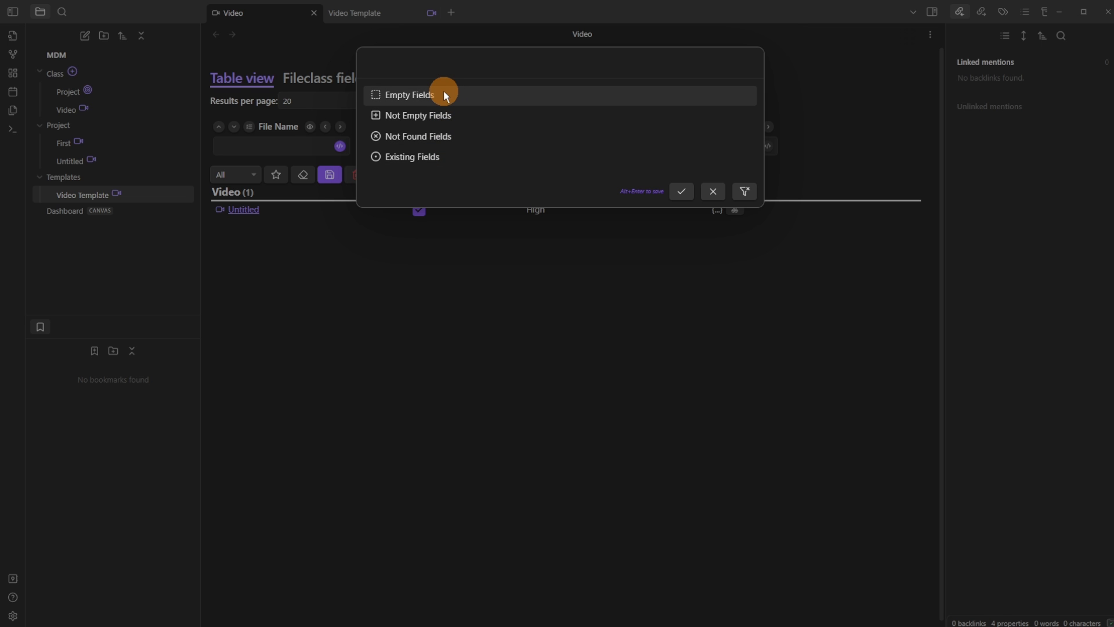
key("Escape")
left_click(466, 147)
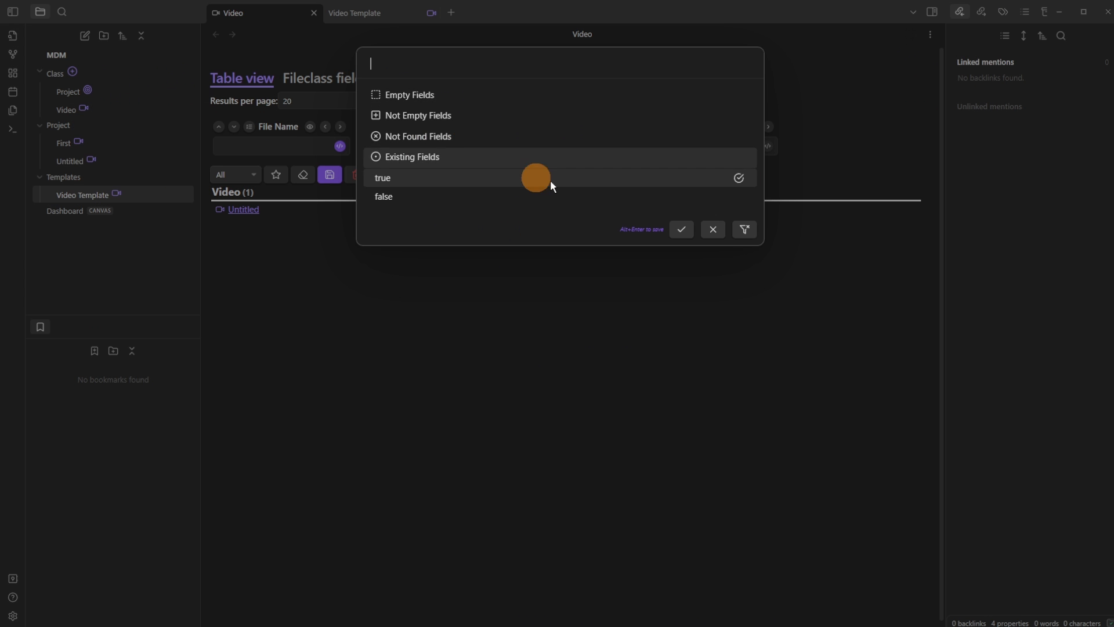
left_click(744, 229)
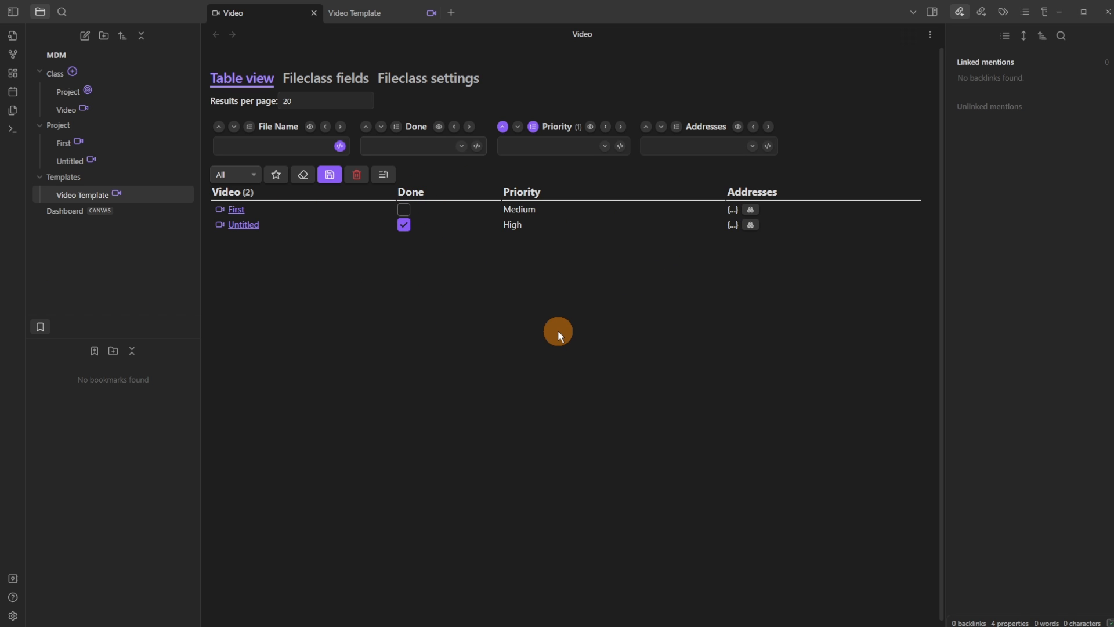
Create a new note in the Project folder
right_click(78, 126)
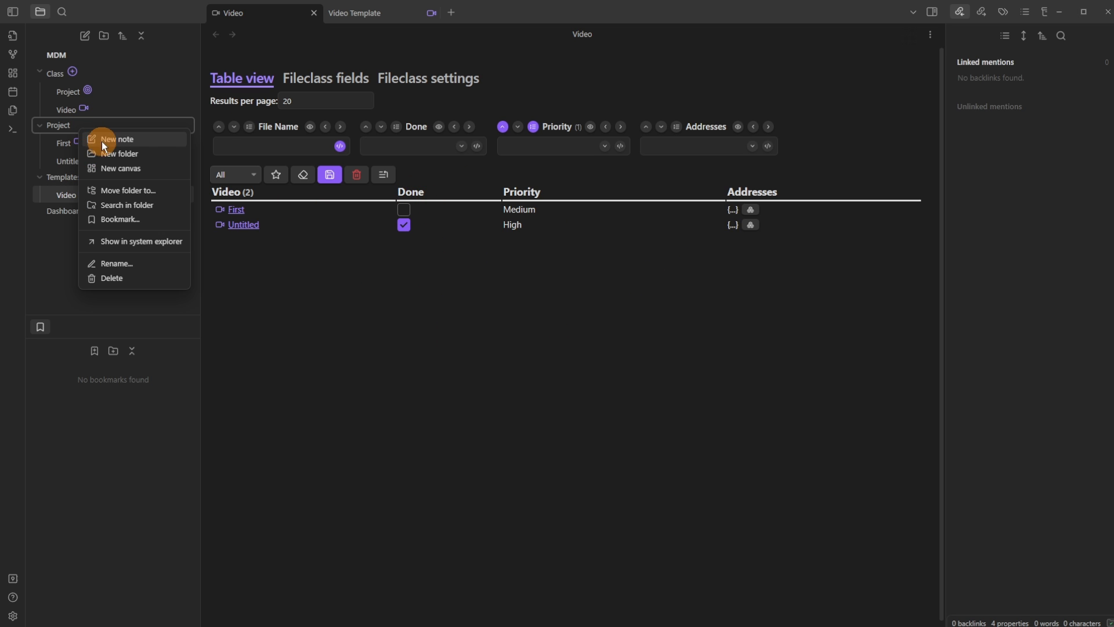
left_click(110, 139)
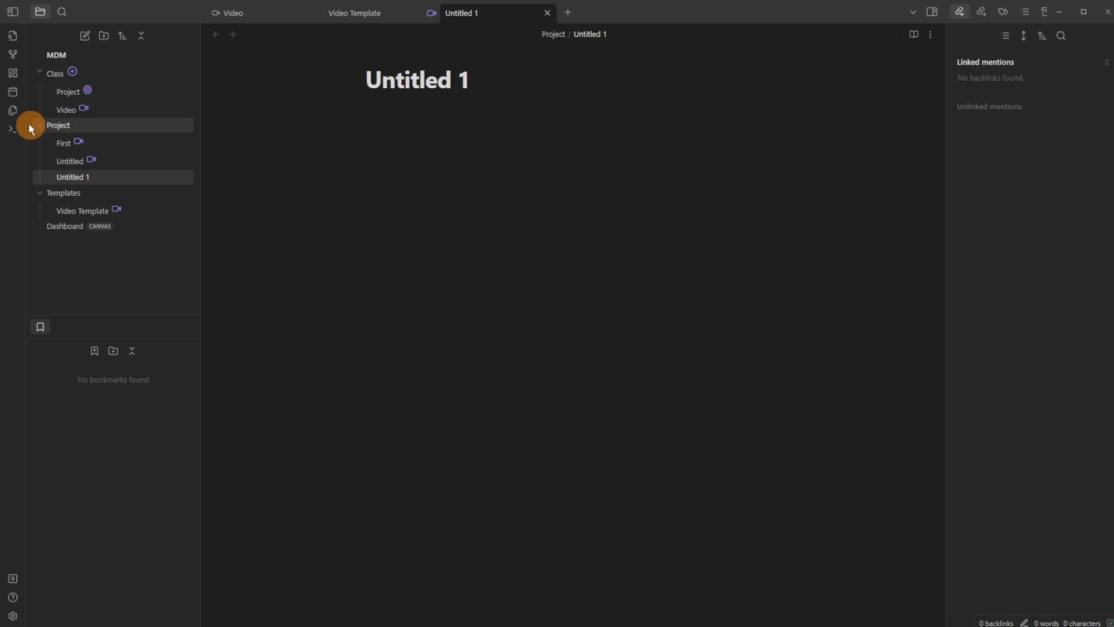
Set the template folder location to Templates and insert Video Template into the new note Untitled 1
left_click(12, 110)
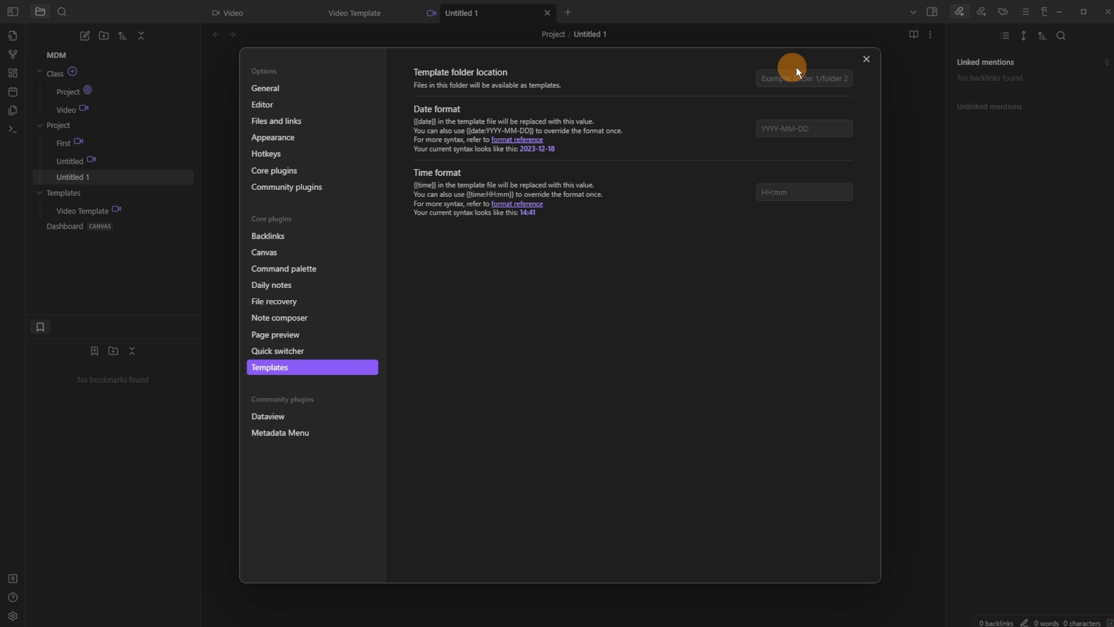
left_click(798, 75)
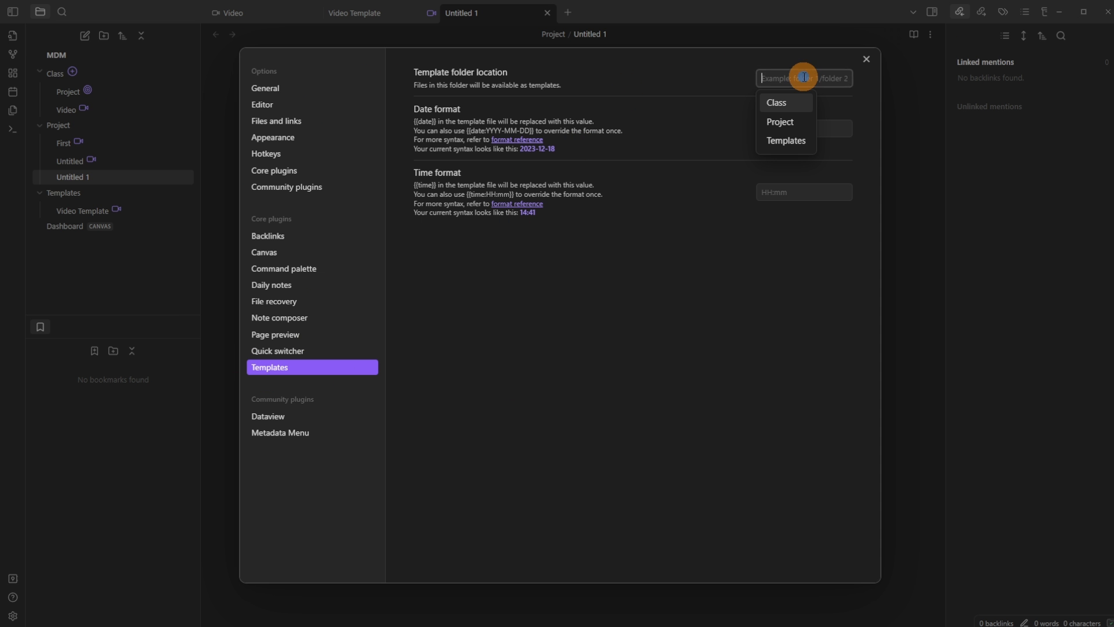
left_click(789, 140)
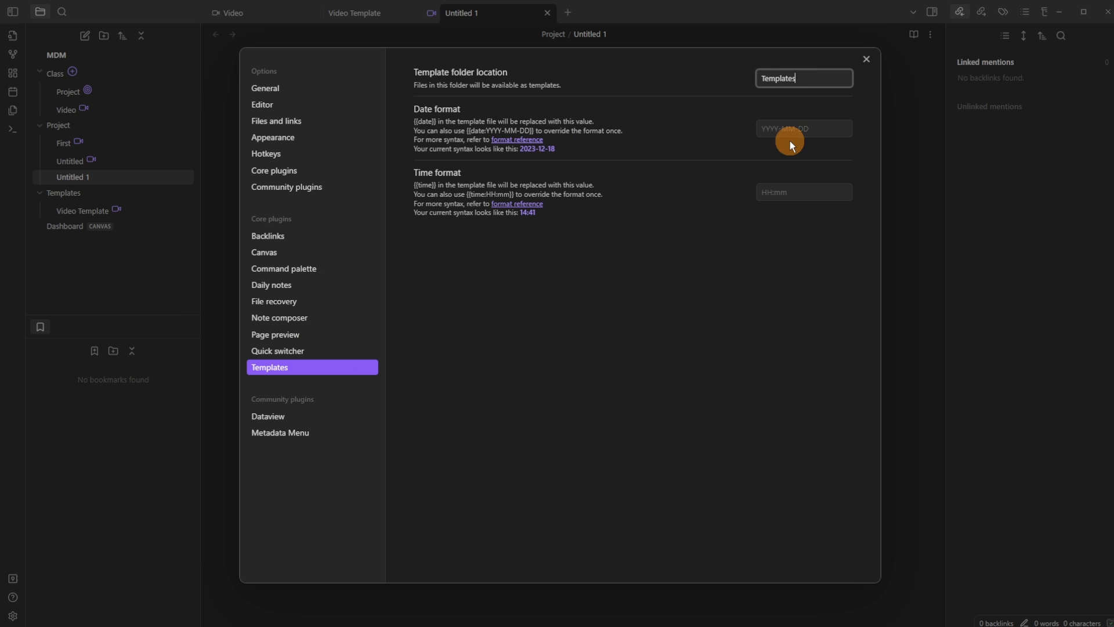
key("Escape")
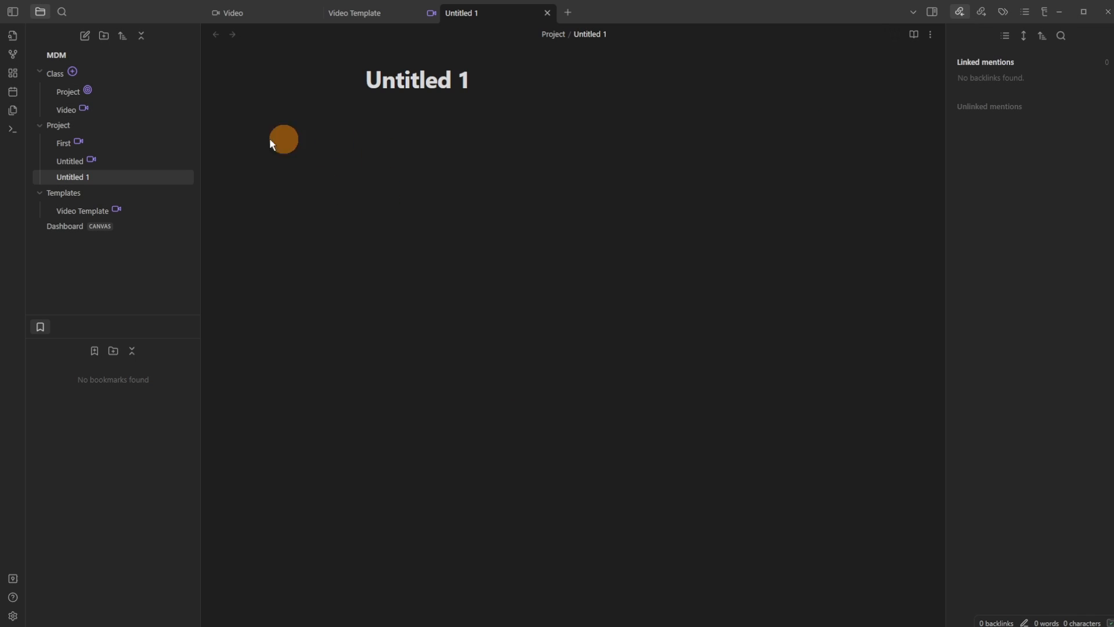
left_click(23, 113)
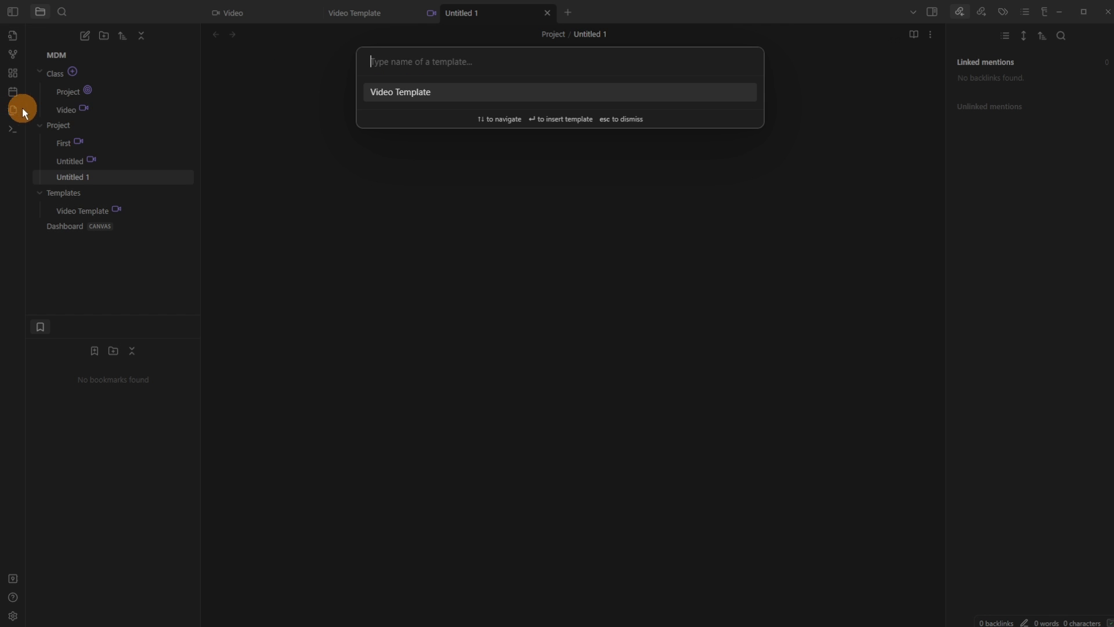
left_click(448, 93)
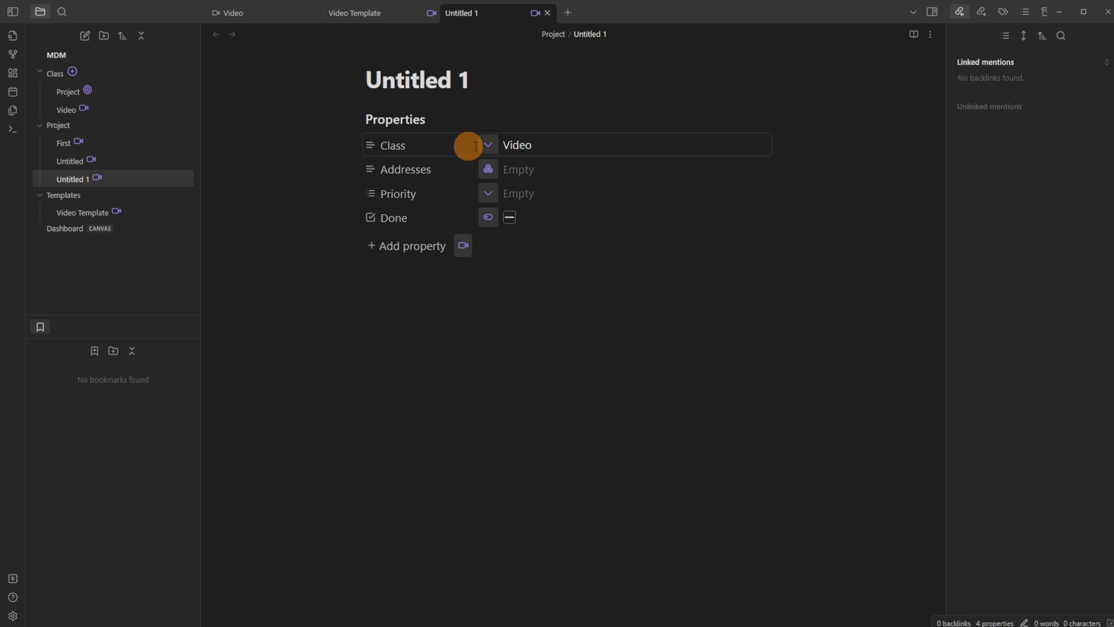
Filter the Video table's Priority column by Empty Fields
left_click(266, 20)
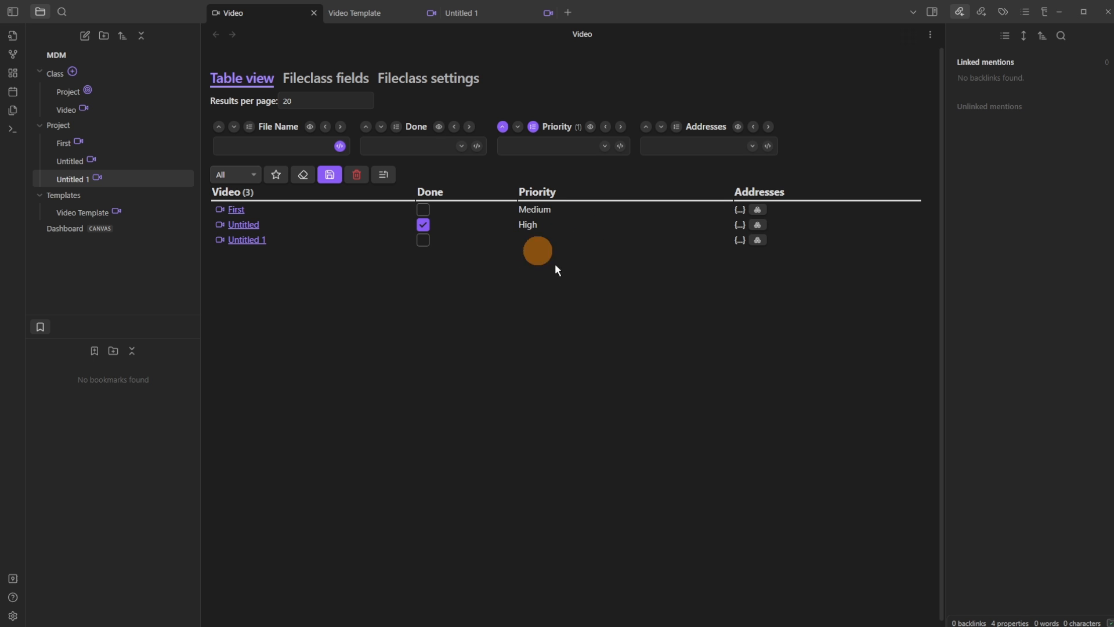
left_click(606, 145)
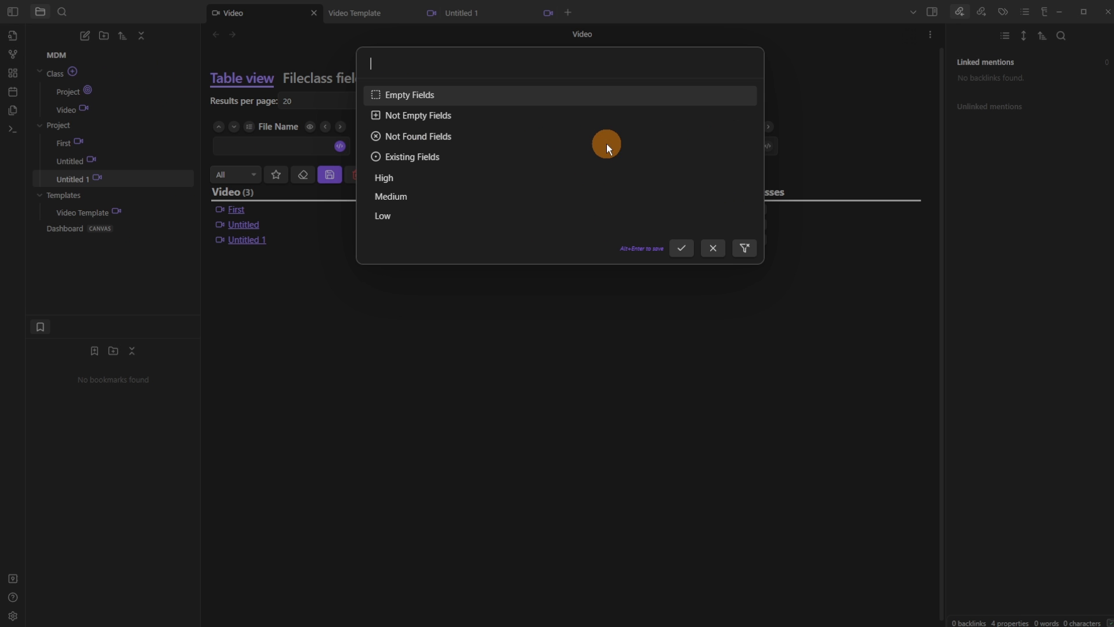
left_click(473, 96)
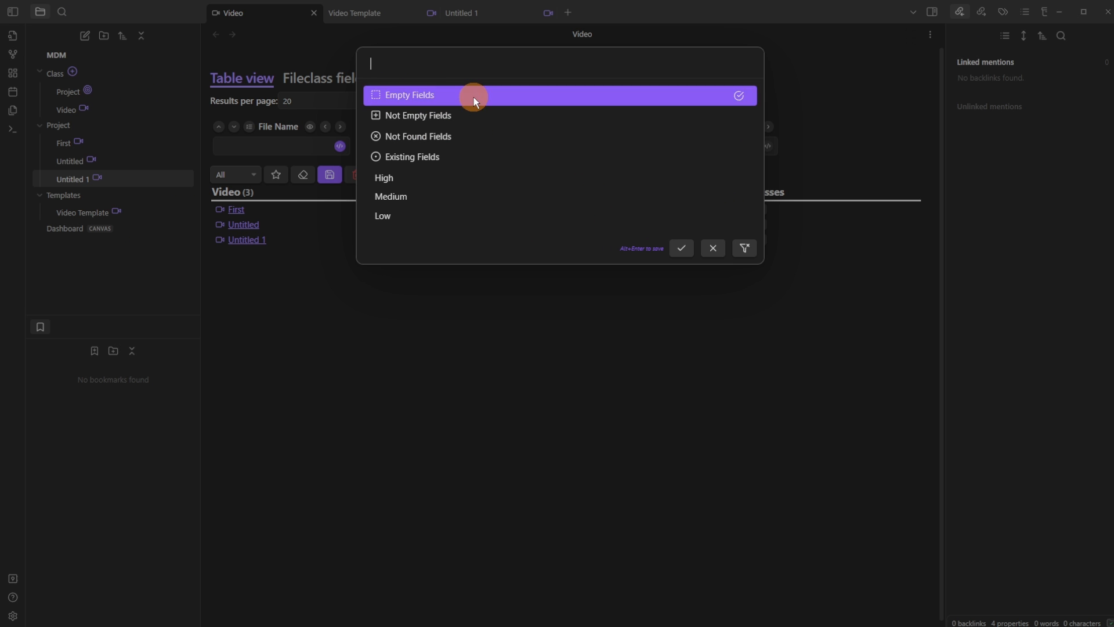
left_click(682, 248)
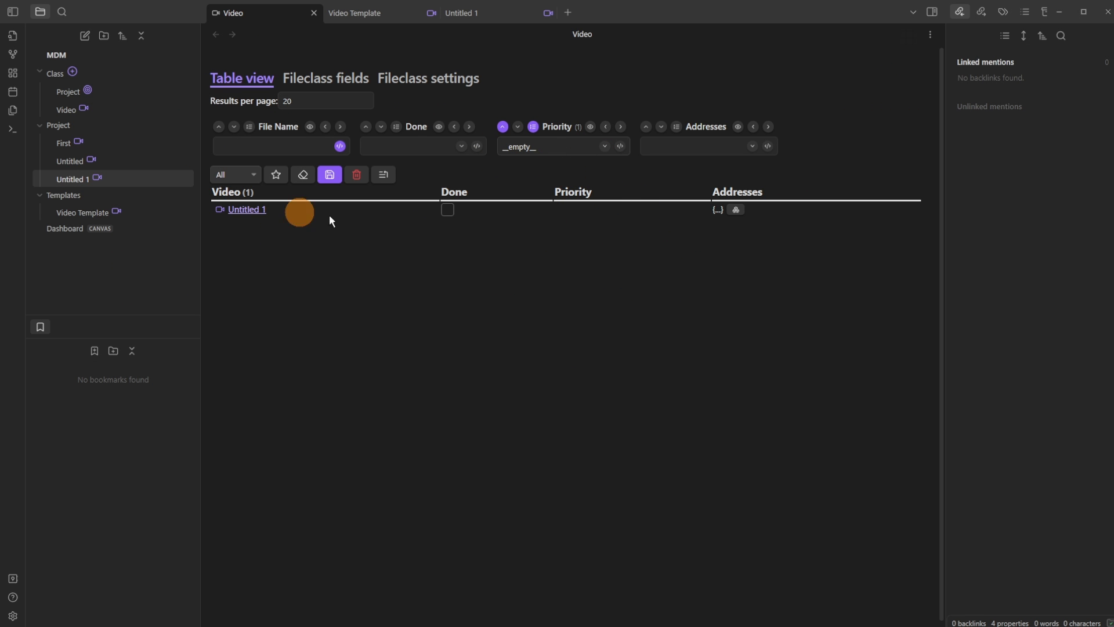
Filter the Priority column by Not Empty Fields, and change the filter to Not Found Fields
left_click(608, 147)
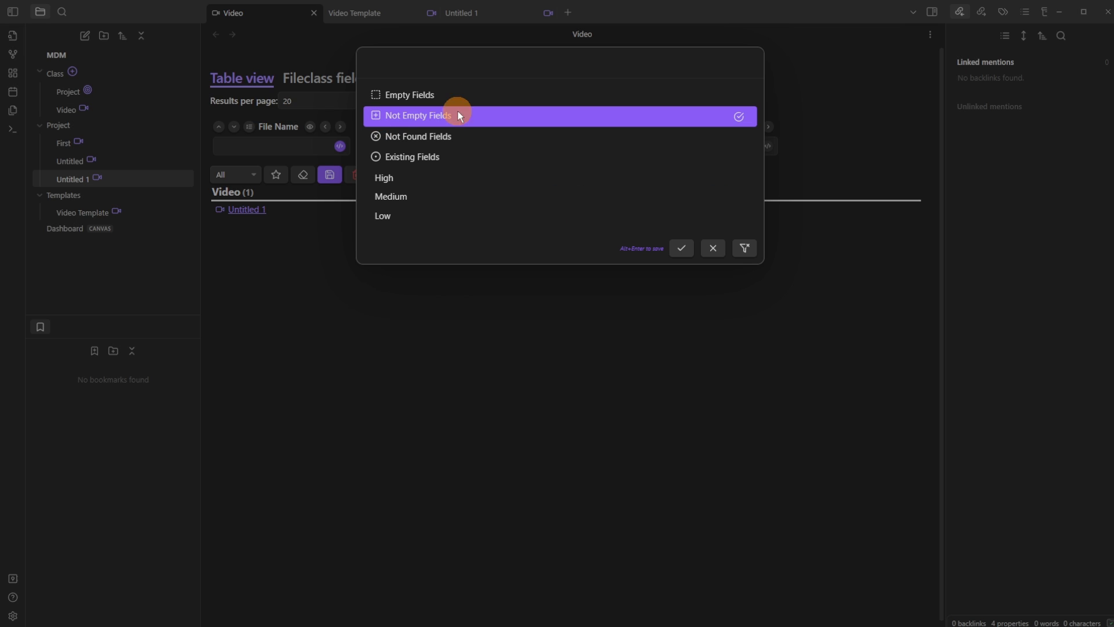
left_click(682, 248)
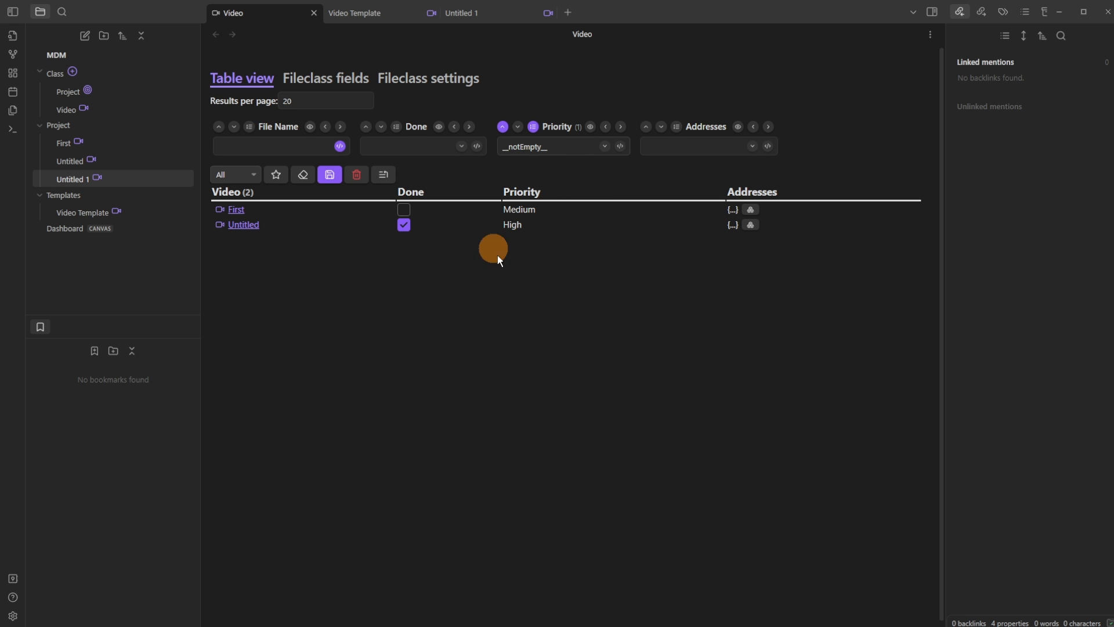
left_click(604, 148)
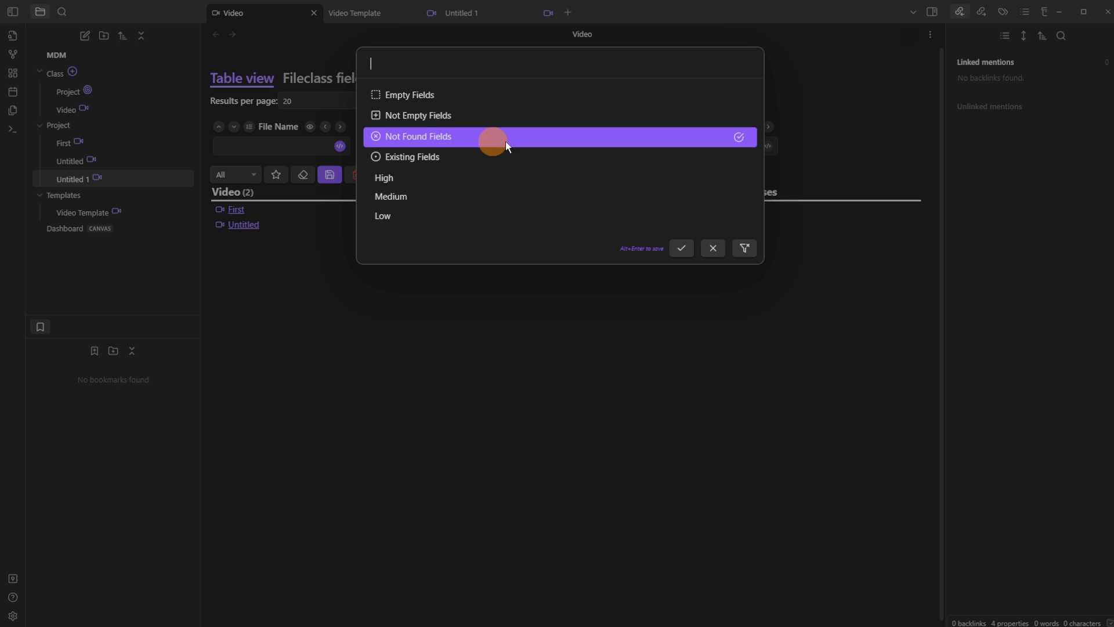
left_click(682, 248)
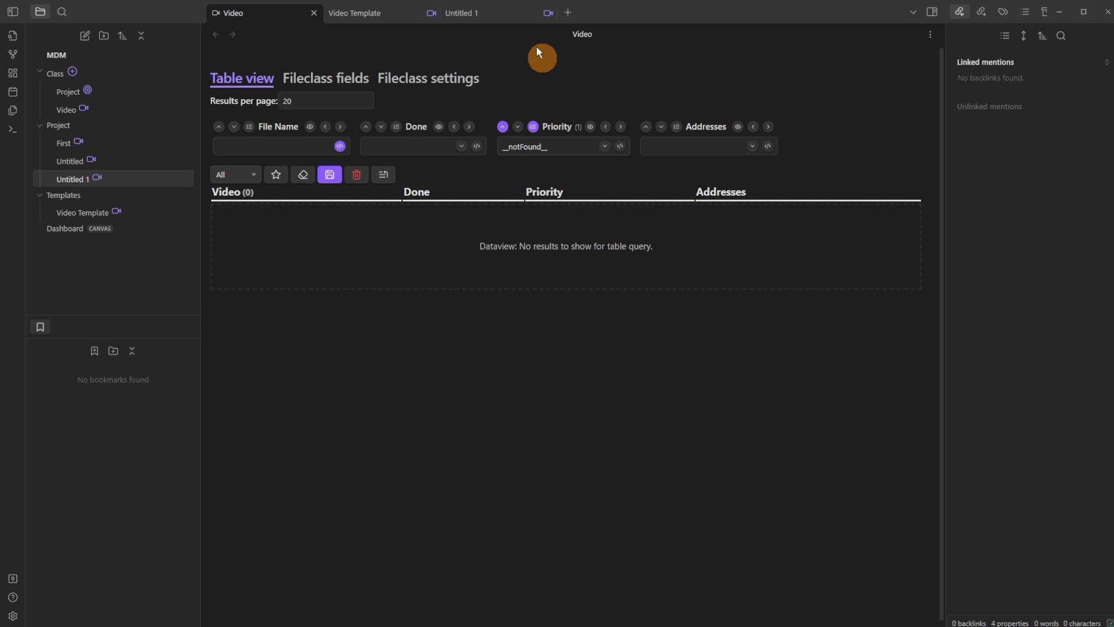
Place Untitled 1 in a side-by-side pane, and remove its Priority property while checking its field list
left_click(493, 15)
left_click_drag(484, 15, 774, 288)
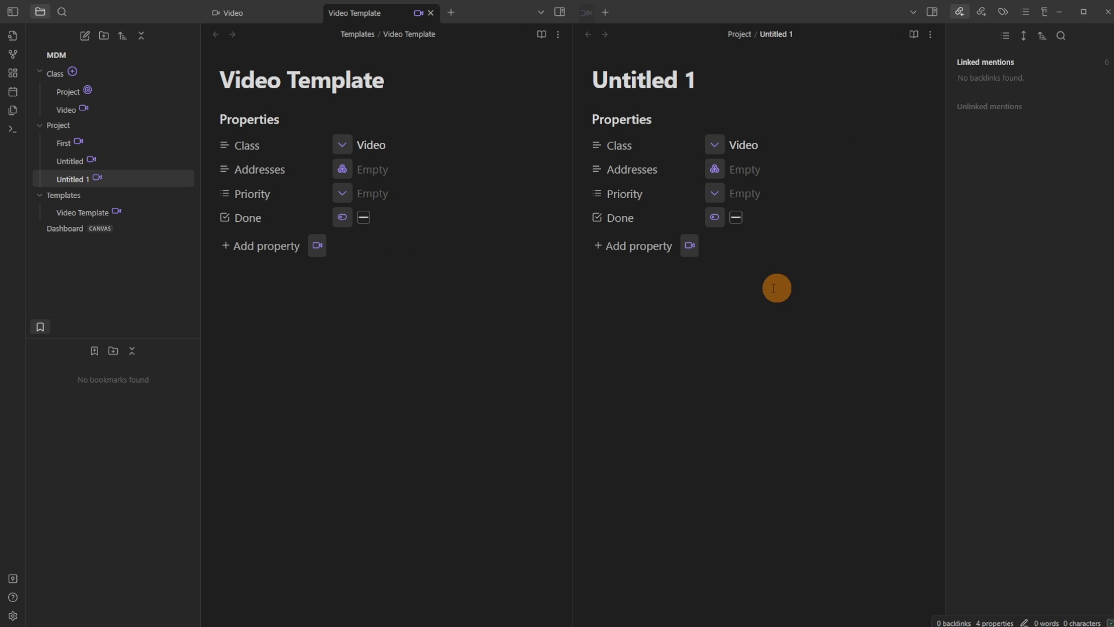
left_click(598, 193)
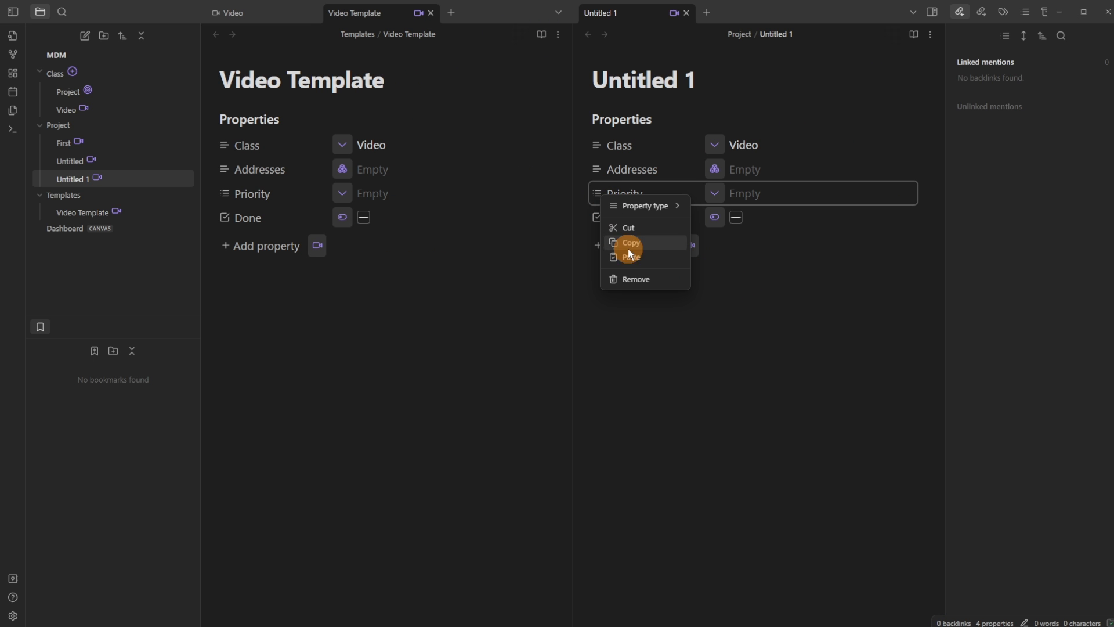
left_click(637, 278)
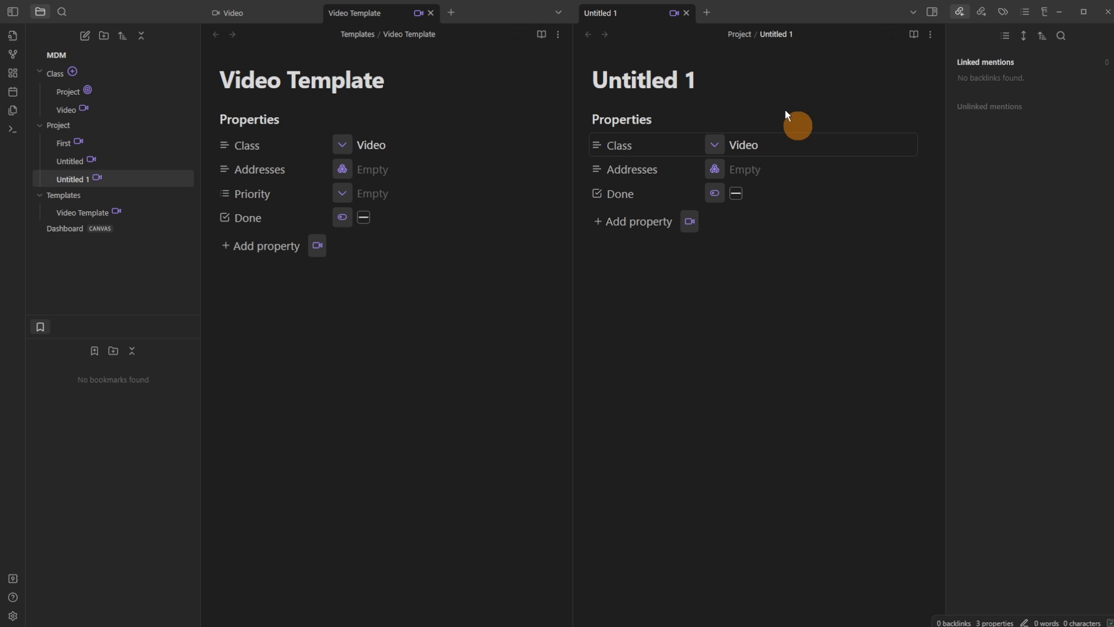
left_click(673, 12)
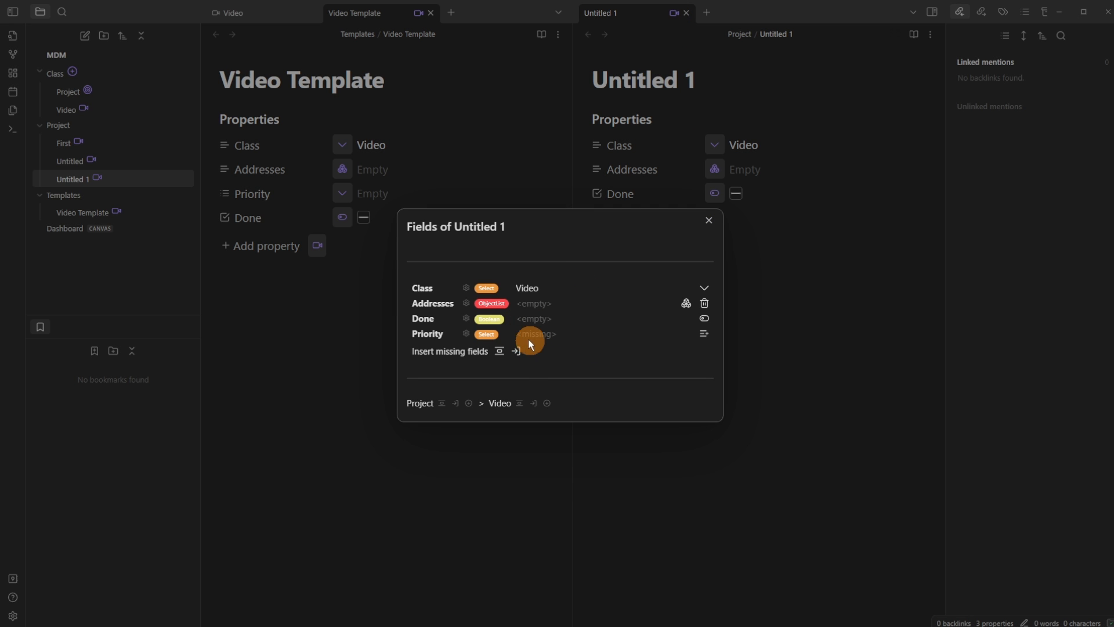
left_click(784, 360)
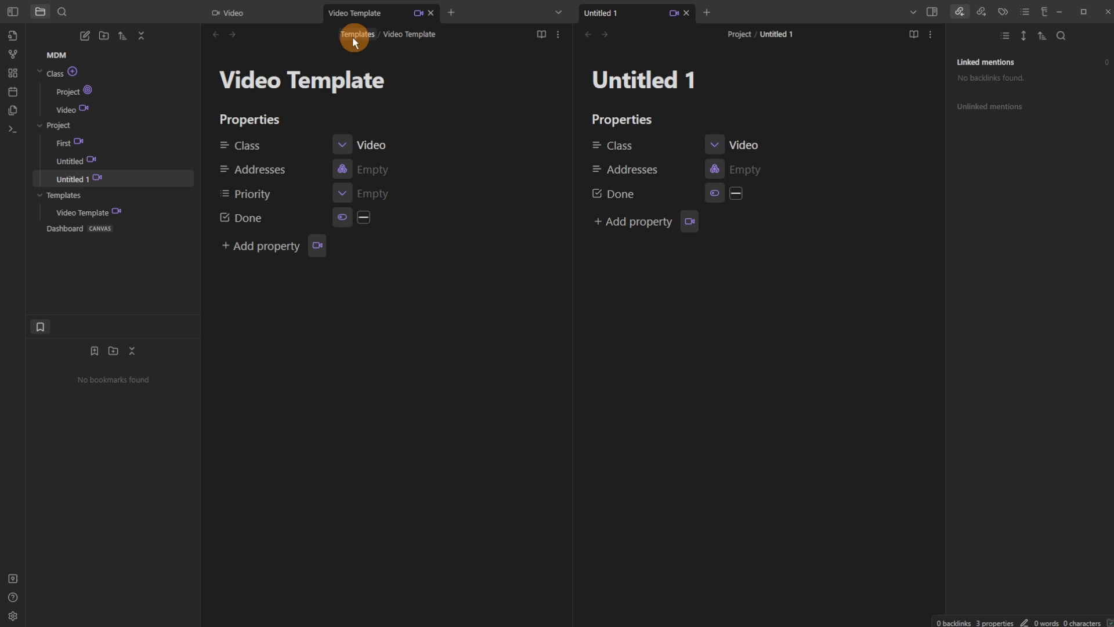
Add the missing Priority field to Untitled 1 from the Video table with the value Medium
left_click(262, 16)
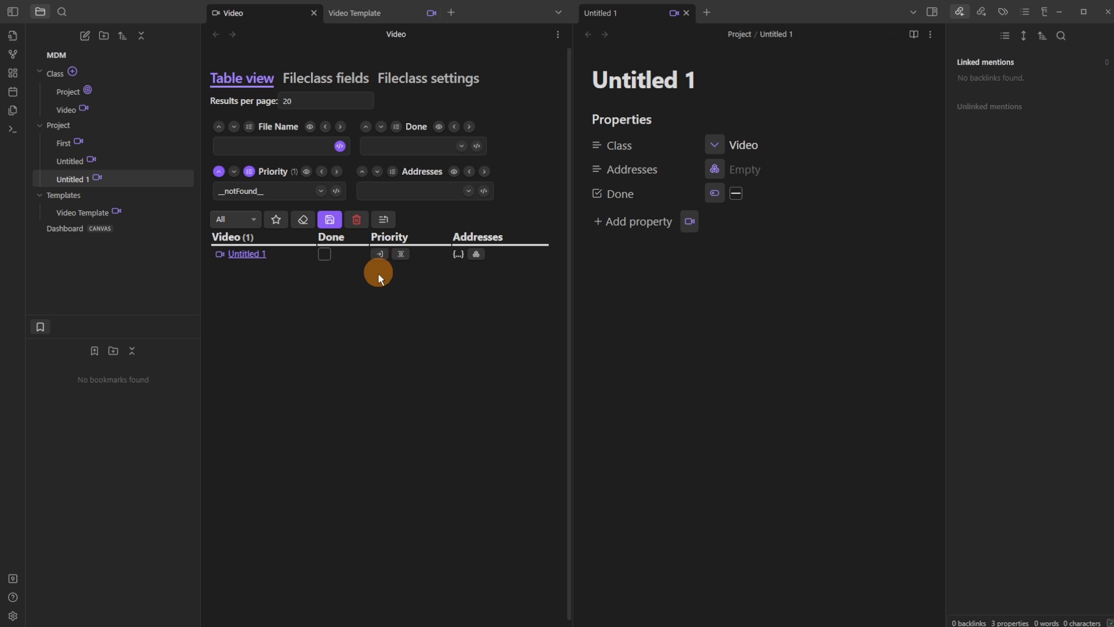
left_click(402, 256)
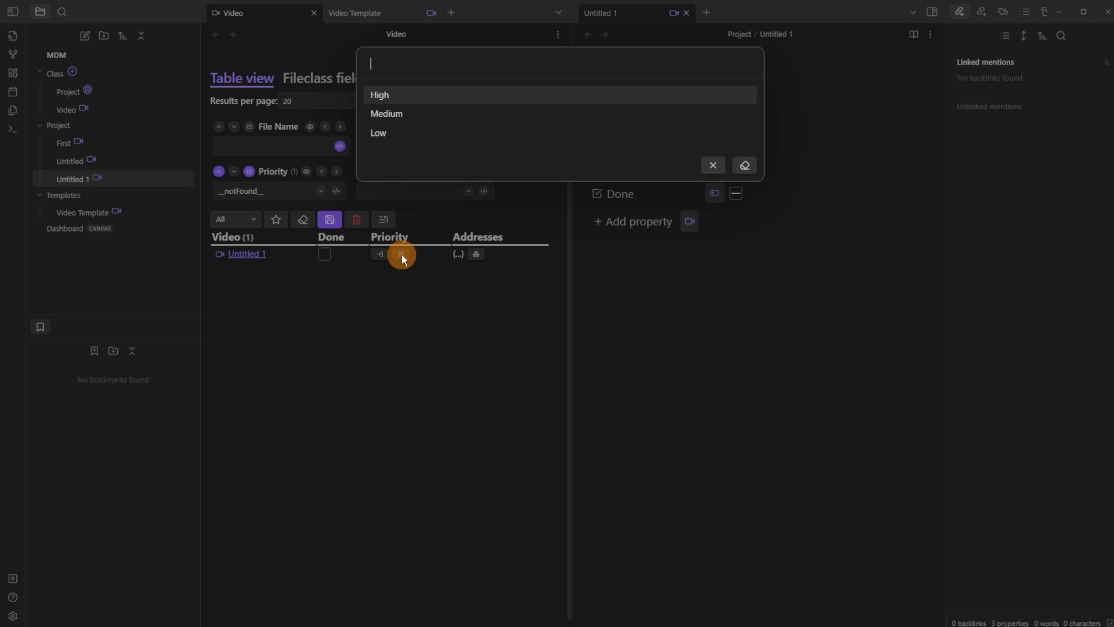
left_click(396, 116)
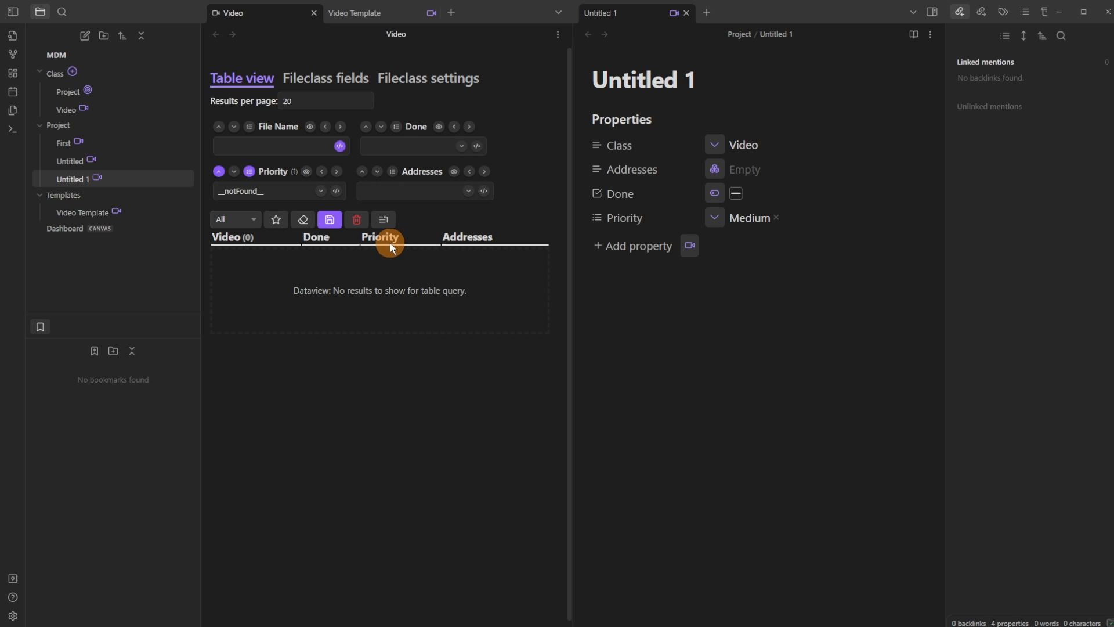
Filter the Priority column by Existing Fields and remove the Priority property from Untitled 1 again
left_click(259, 191)
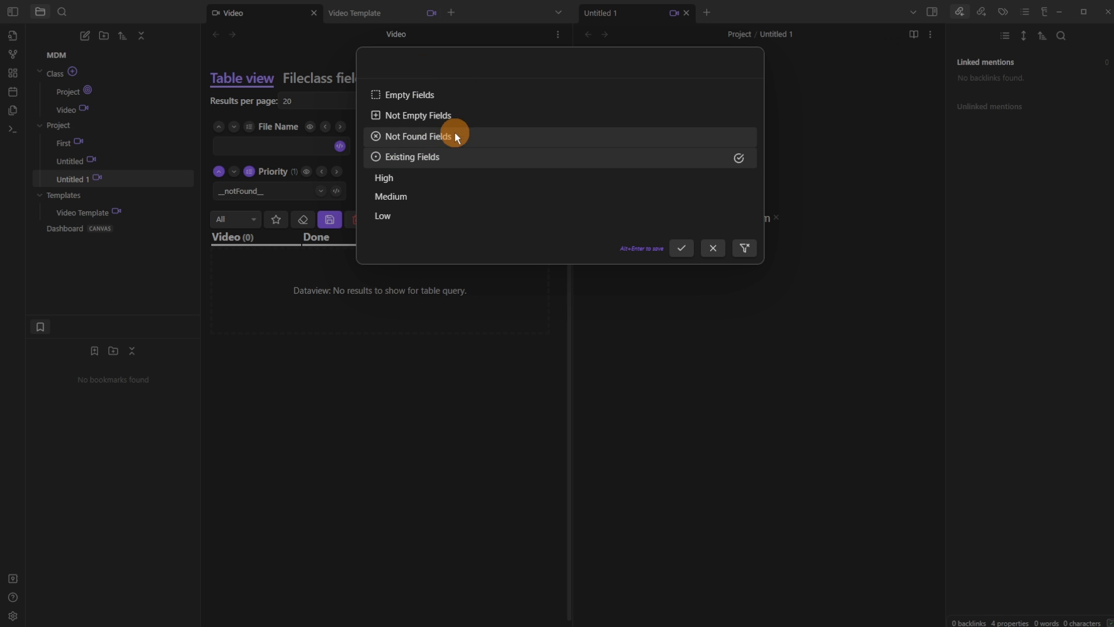
left_click(681, 248)
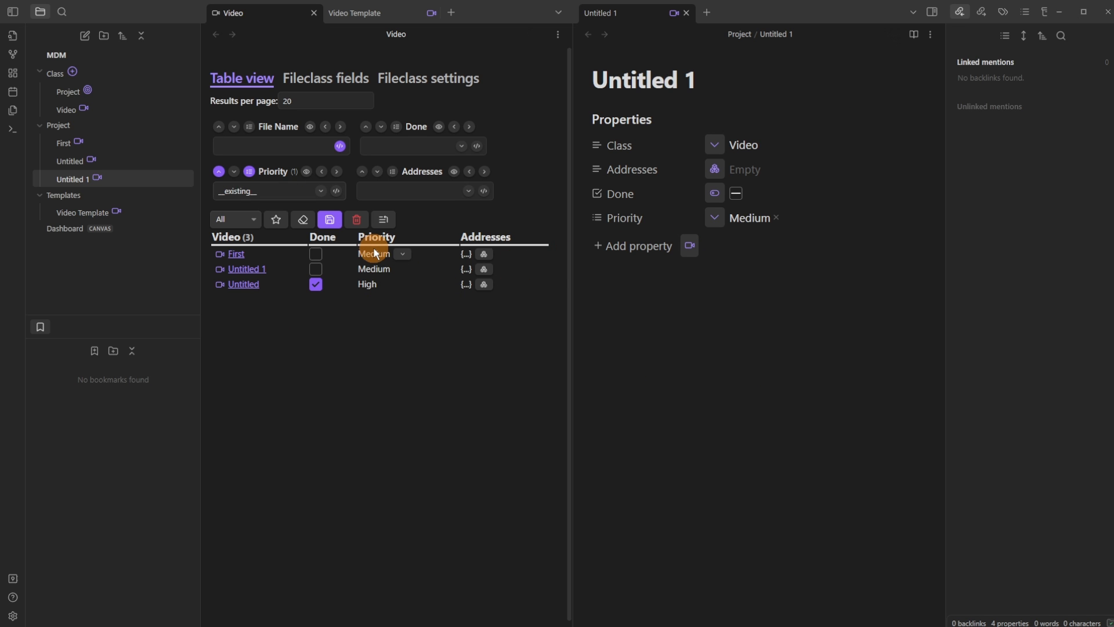
left_click(595, 219)
left_click(630, 307)
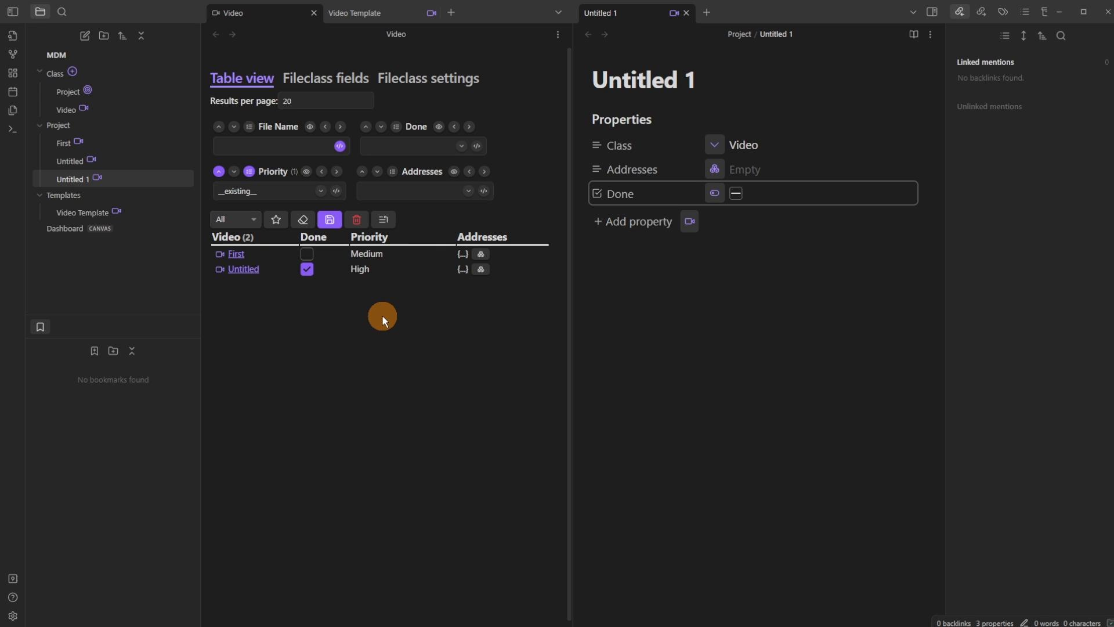
Filter Priority by Not Found Fields and add the missing Priority to Untitled 1 with the value High
left_click(321, 191)
left_click(419, 135)
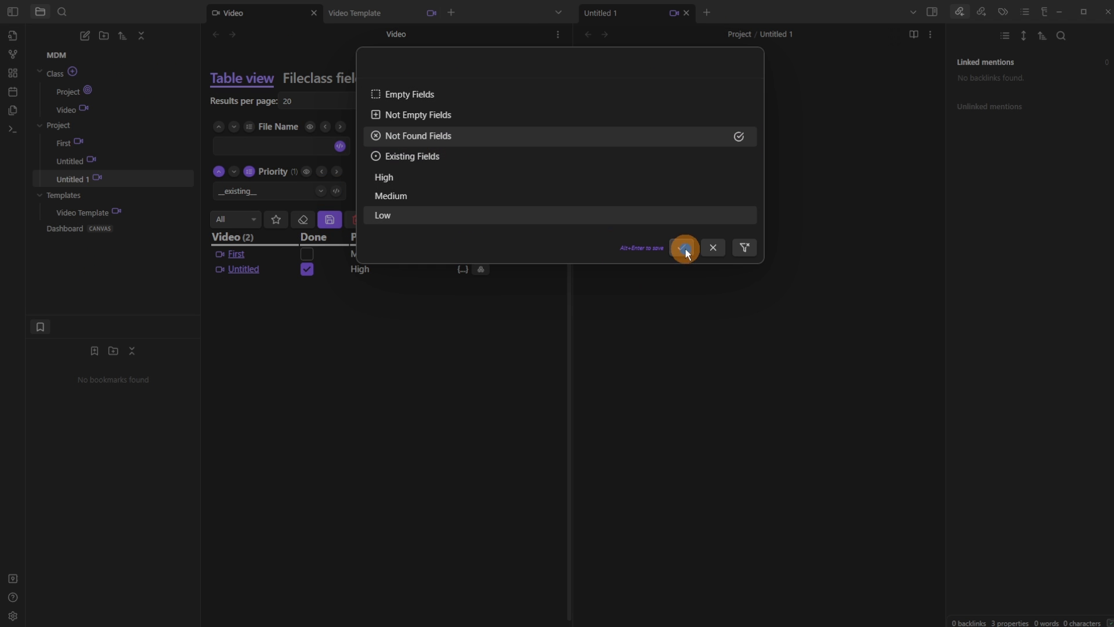
left_click(685, 248)
left_click(400, 254)
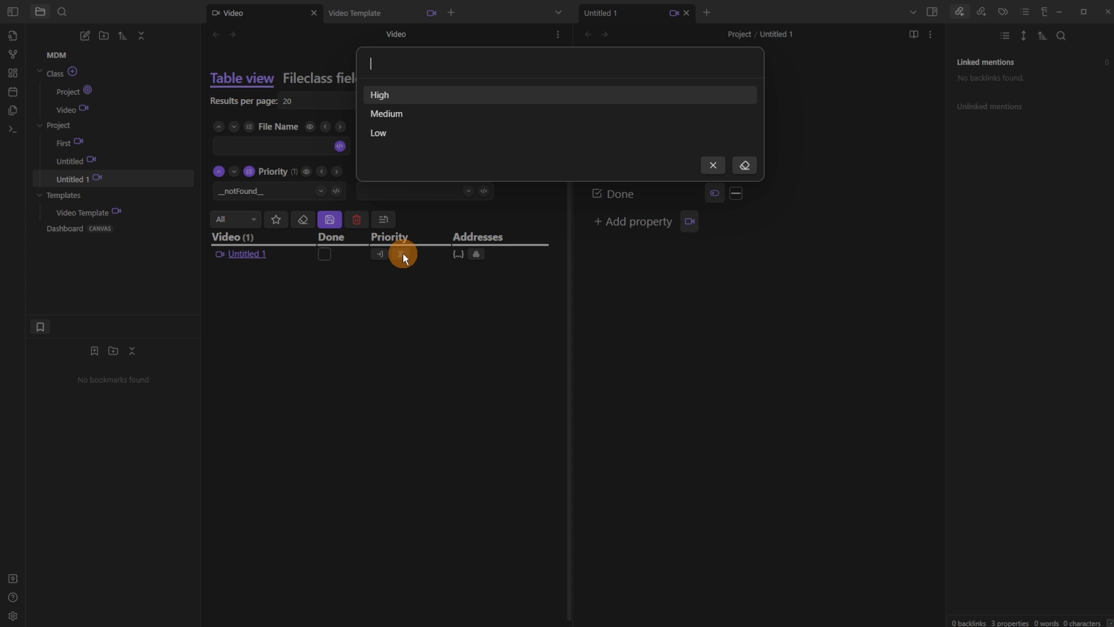
left_click(403, 93)
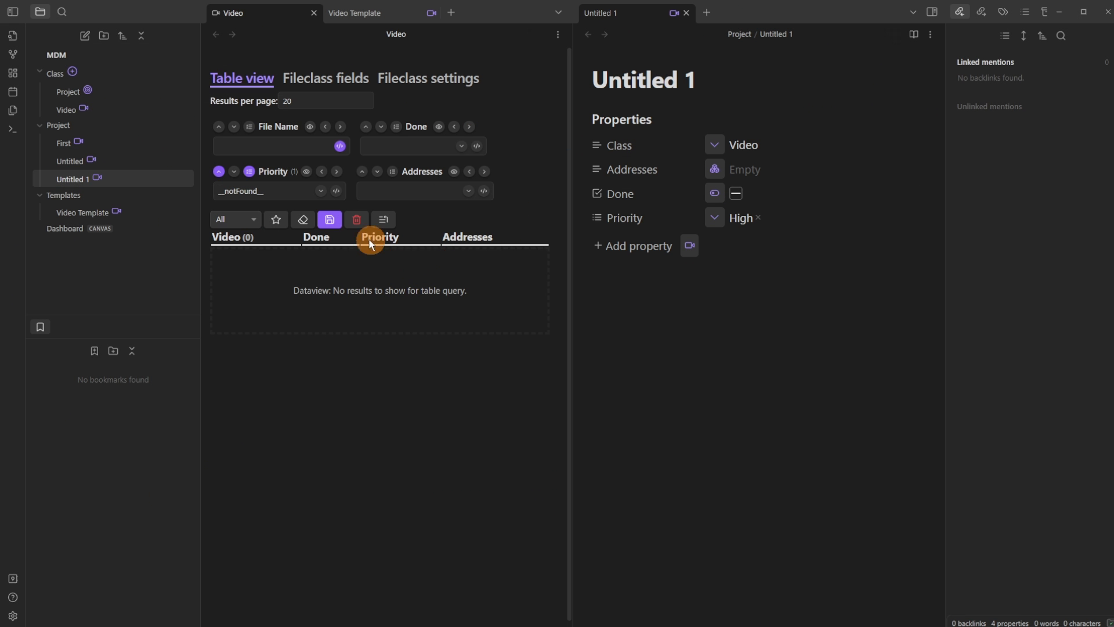
Filter the Video table to notes with Priority High and hide the Addresses column
left_click(320, 191)
left_click(400, 179)
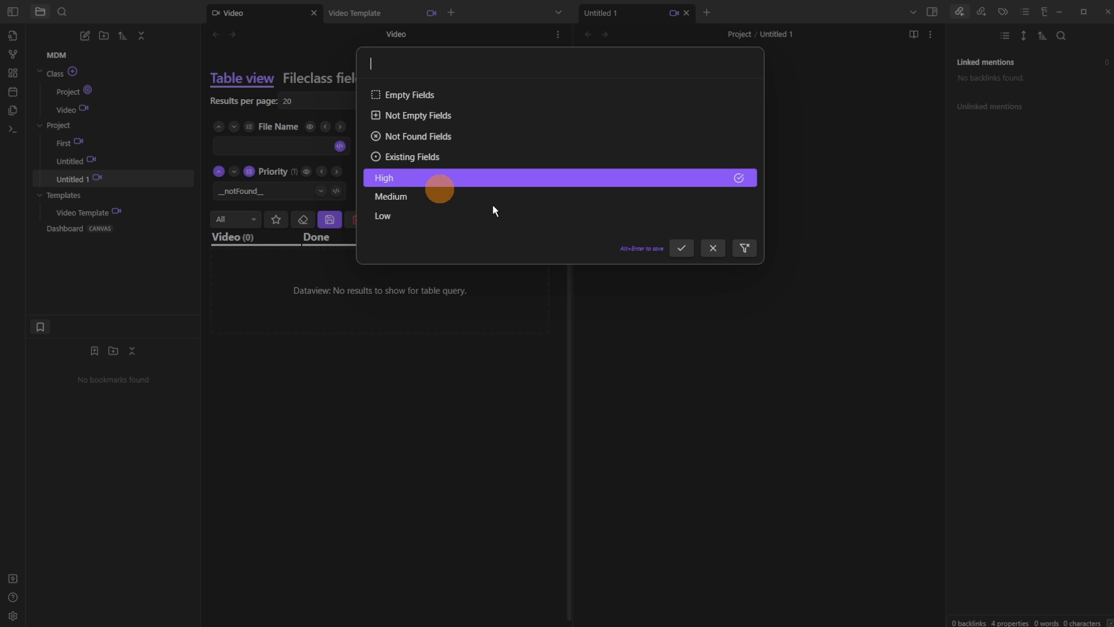
left_click(681, 248)
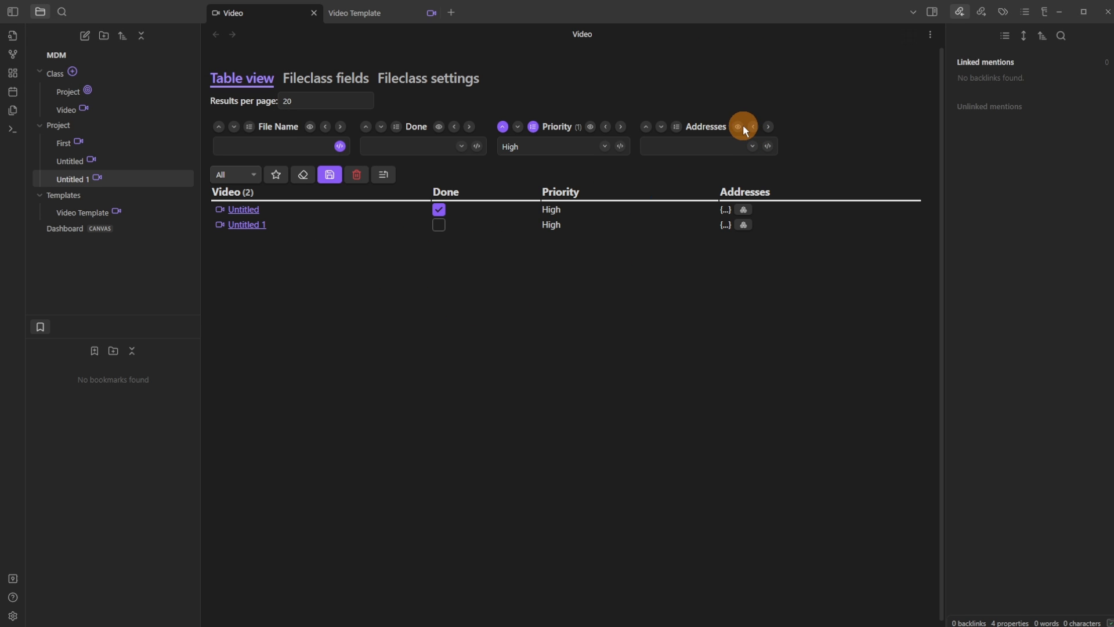
left_click(738, 127)
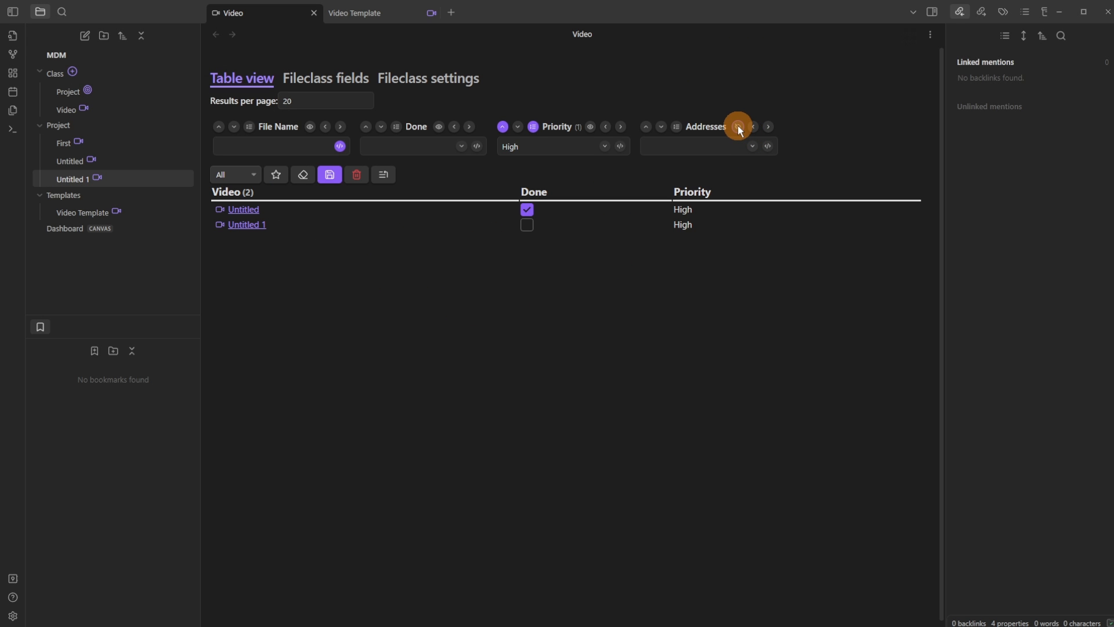
Set the Video table's results per page to 1 and review Max records per page in the fileclass settings
left_click(287, 101)
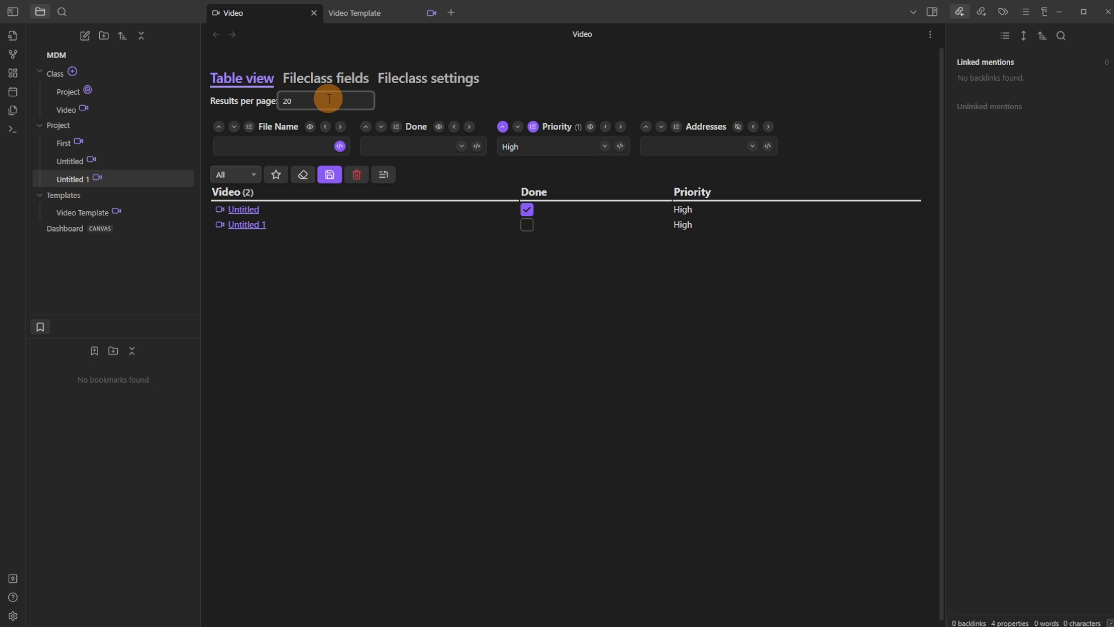
key("BackSpace")
key("BackSpace")
type("1")
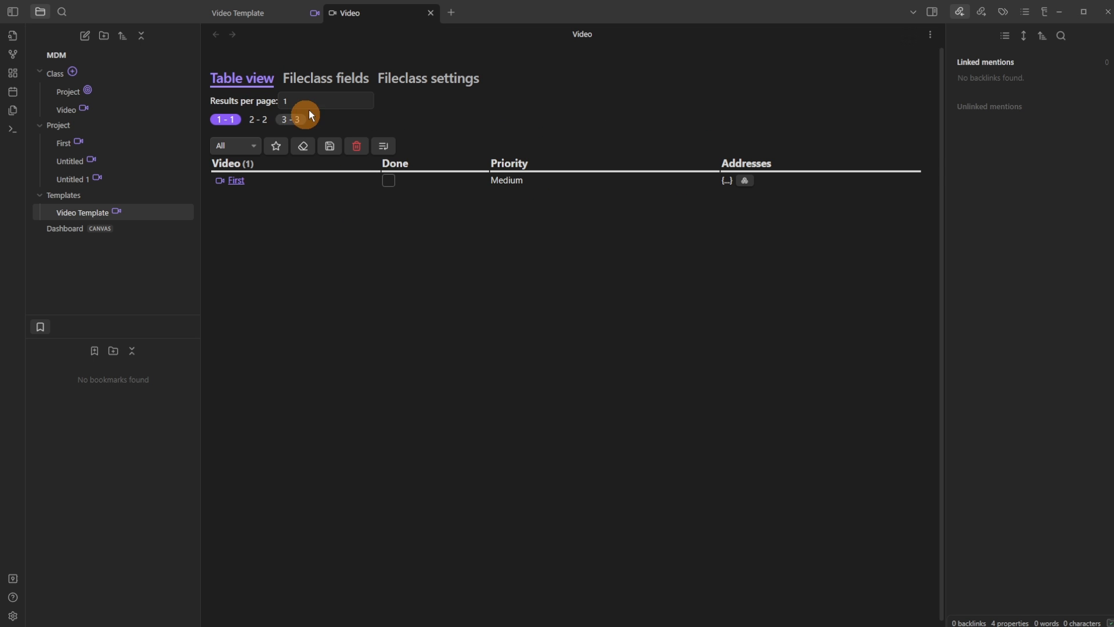
left_click(413, 80)
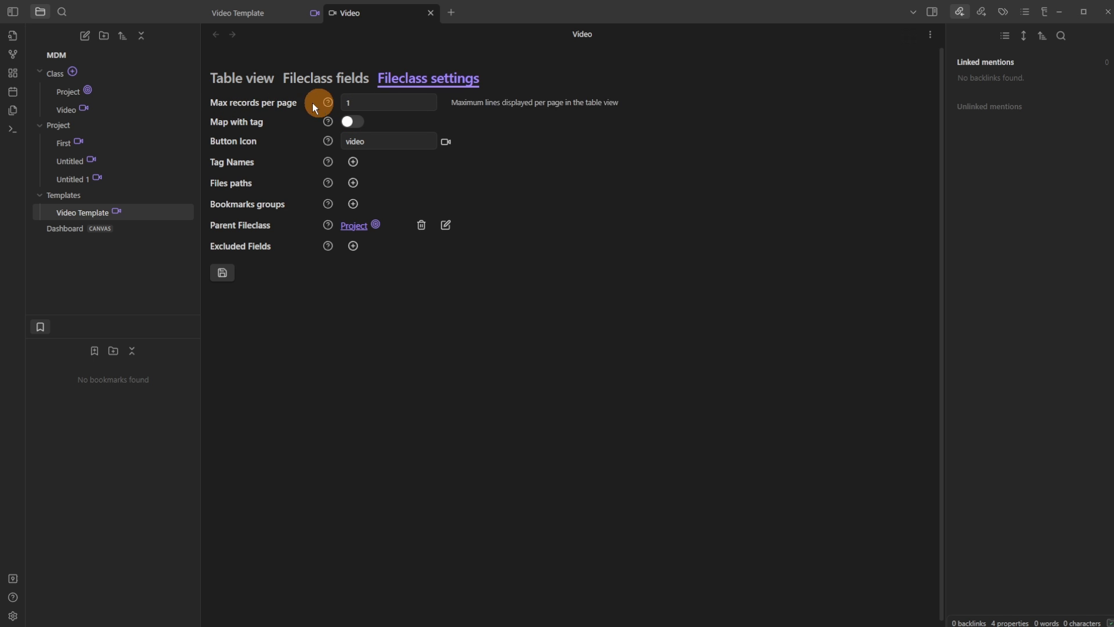
mouse_move(330, 107)
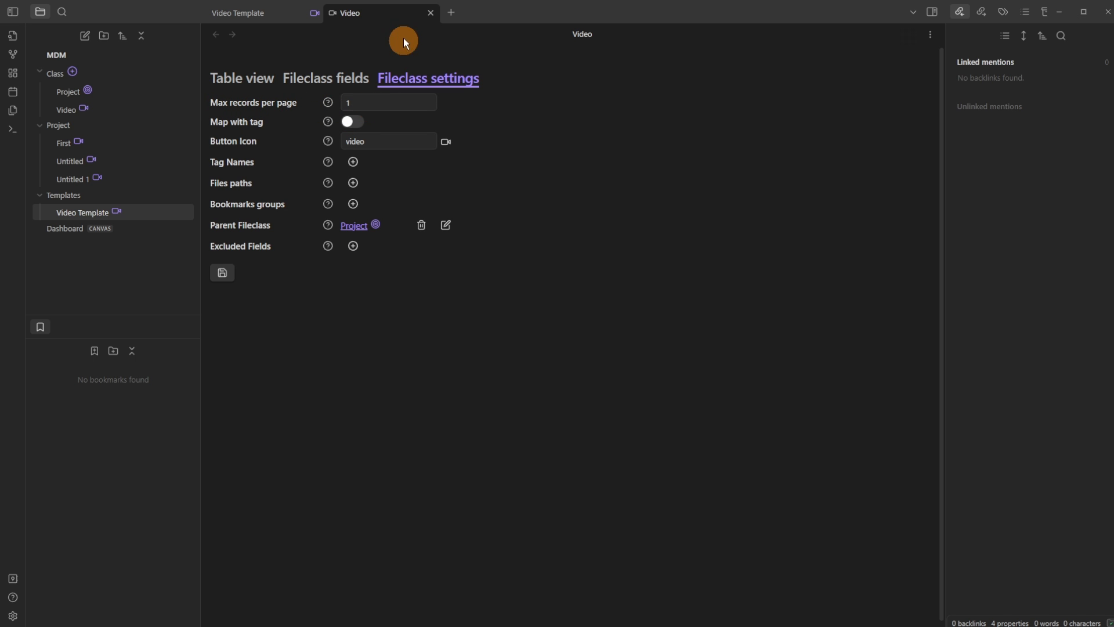
Reopen the Video fileclass from Video Template and compare its table's results per page with the fileclass settings
left_click(430, 13)
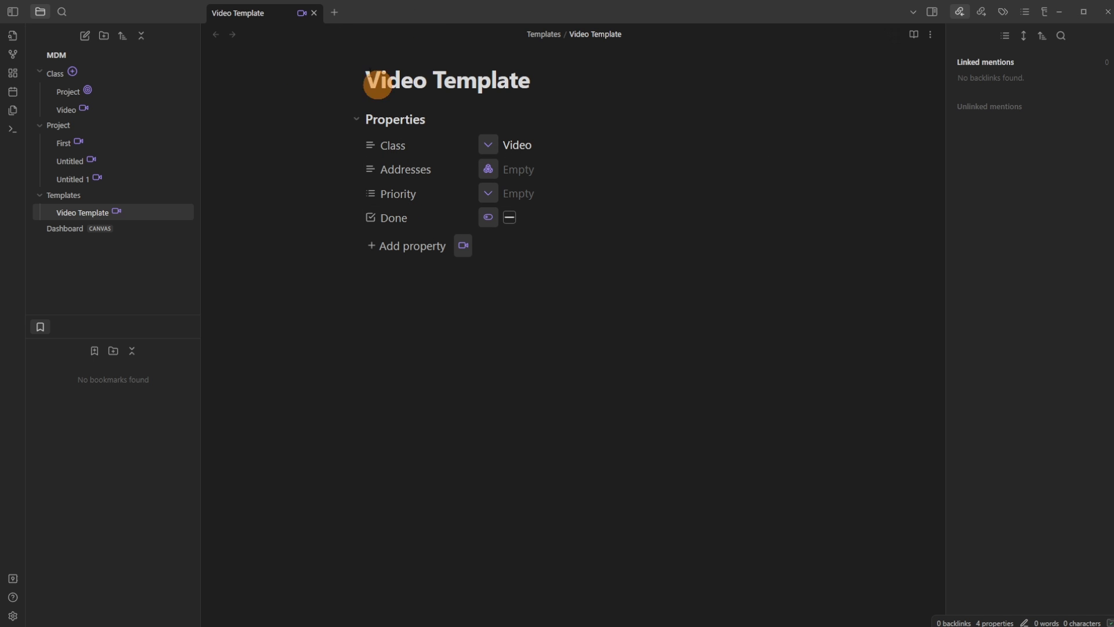
left_click(301, 12)
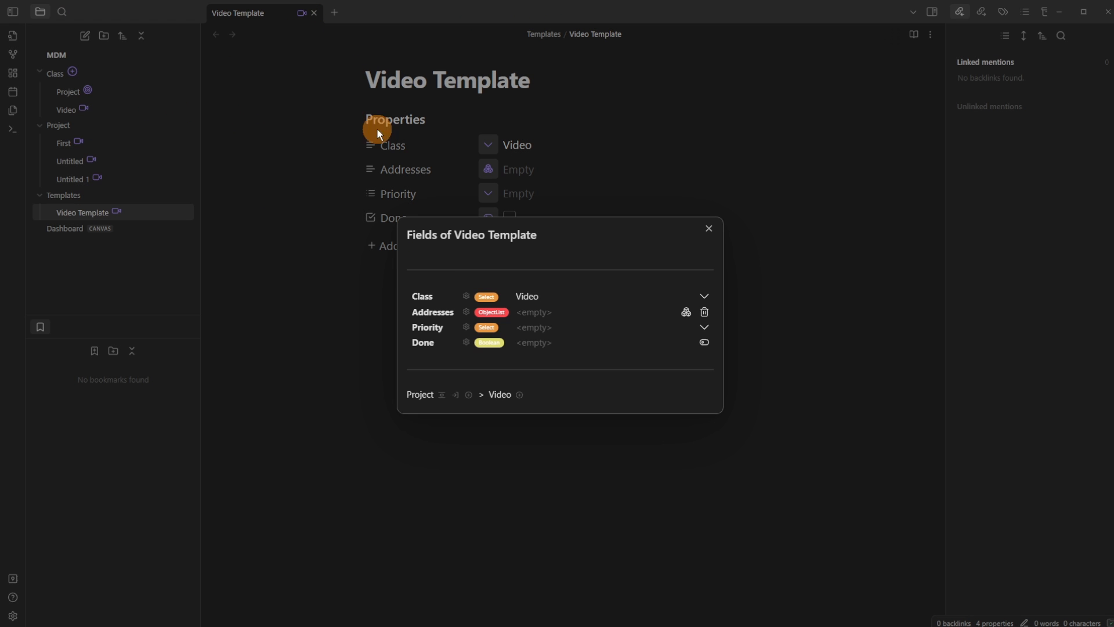
left_click(497, 394)
left_click(403, 84)
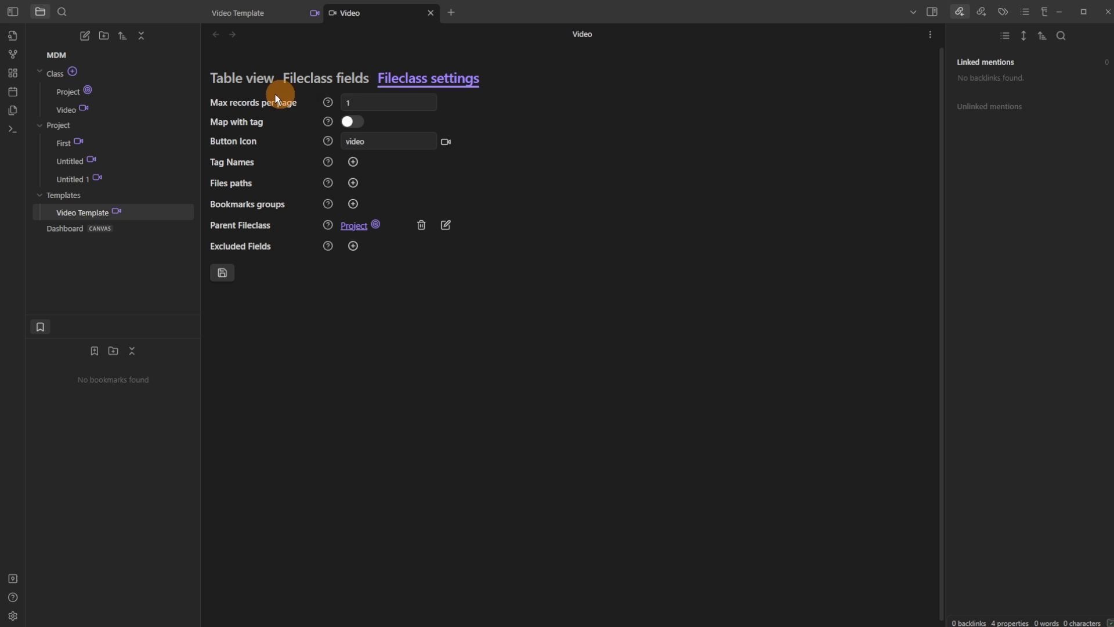
left_click(250, 79)
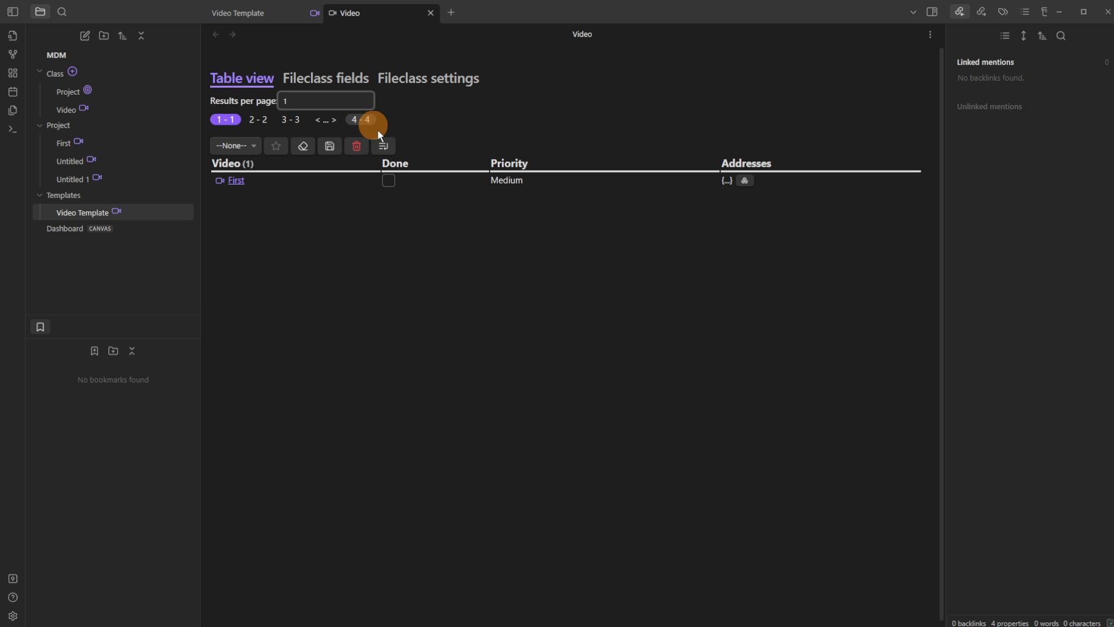
left_click(424, 85)
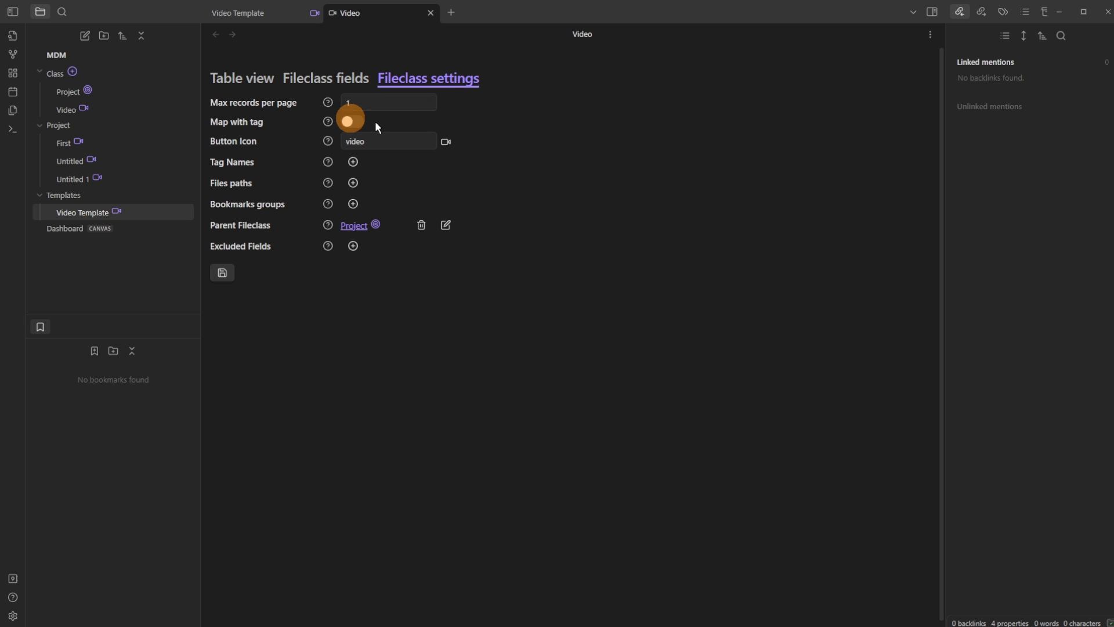
left_click(246, 87)
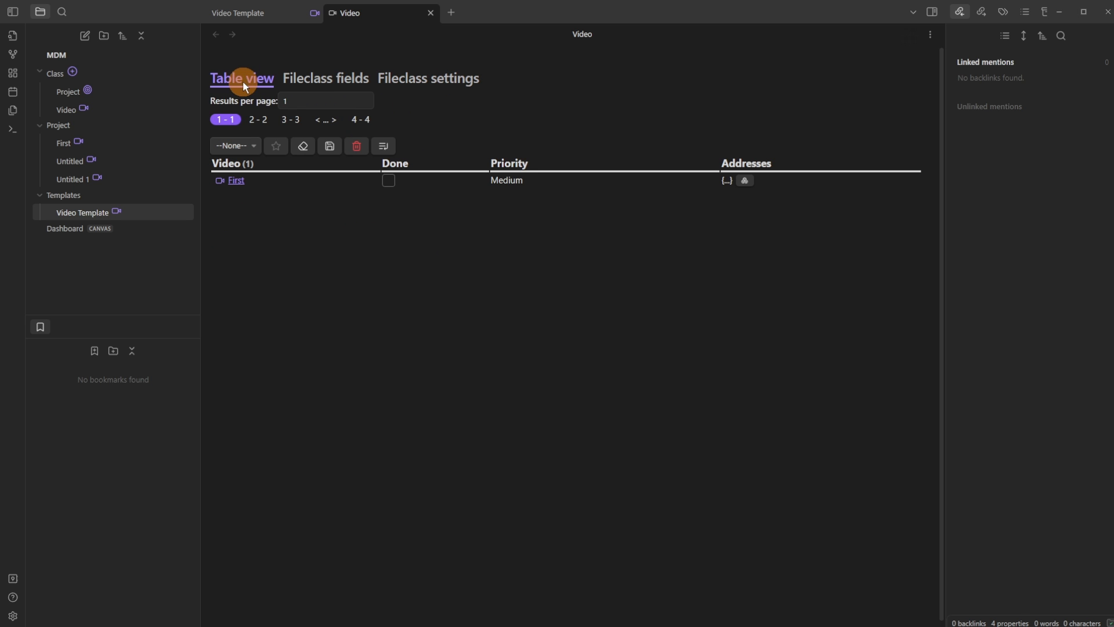
Page through the Video table's single-record pages up to the third one
left_click(255, 120)
left_click(289, 123)
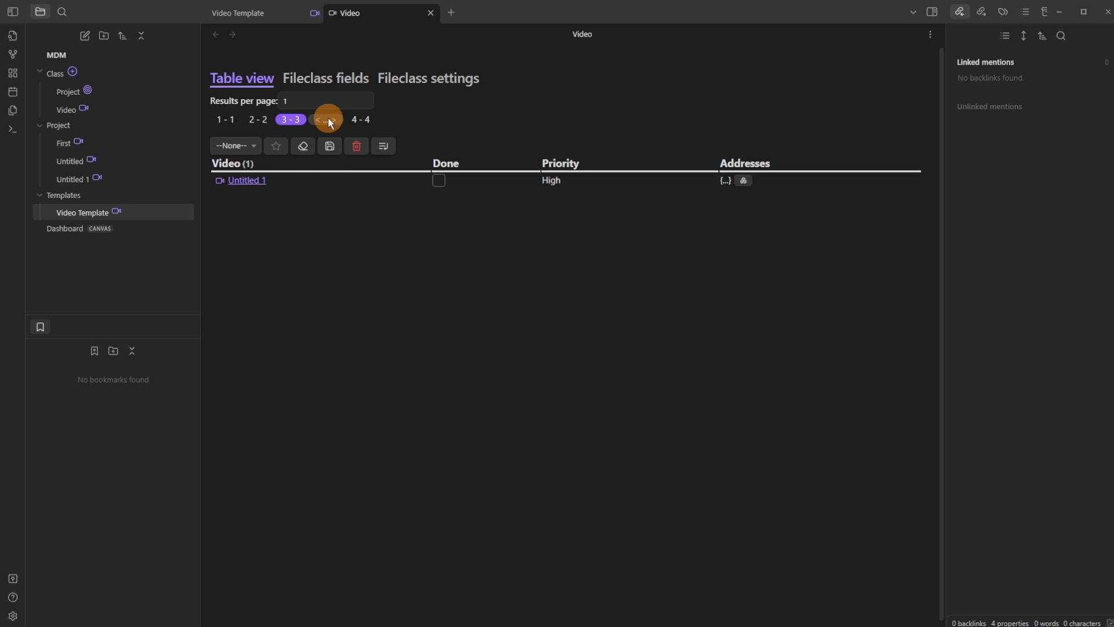
left_click(307, 102)
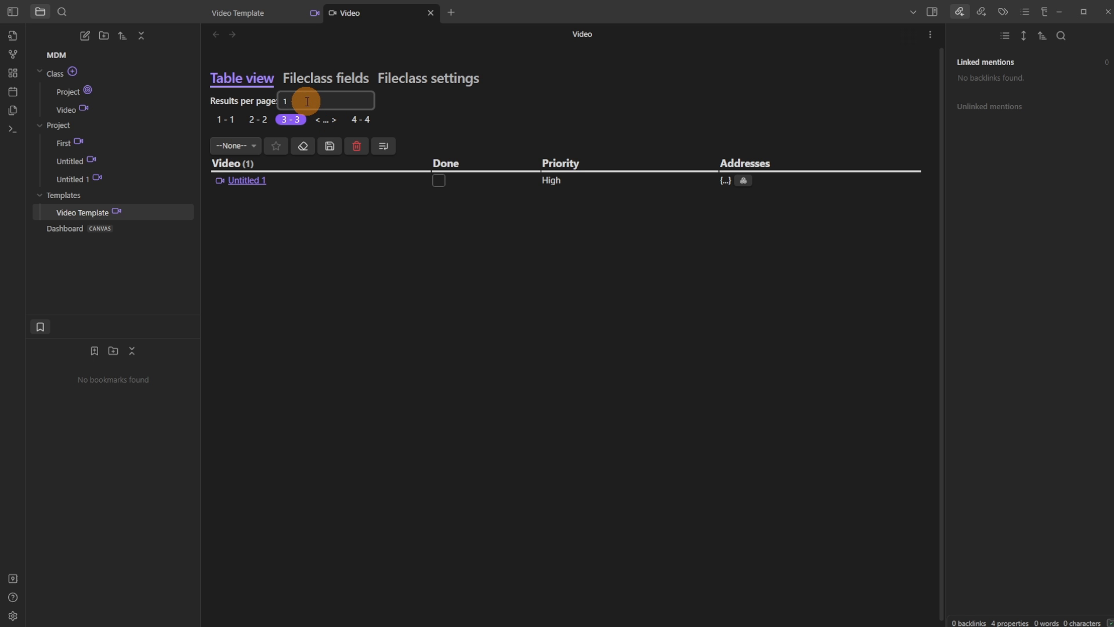
left_click(219, 120)
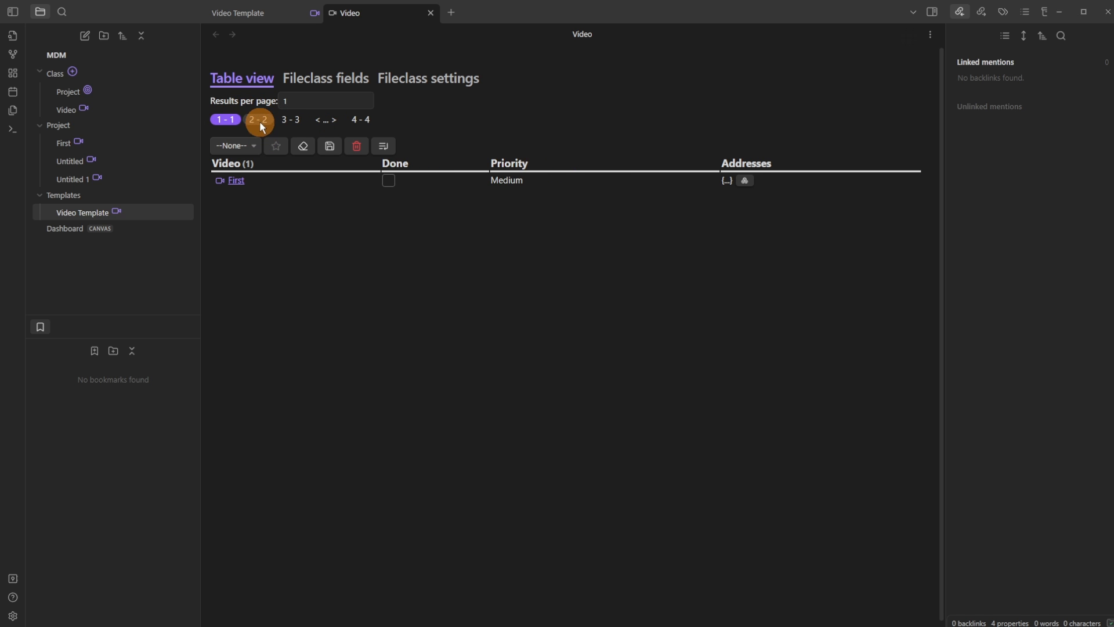
left_click(259, 120)
left_click(289, 119)
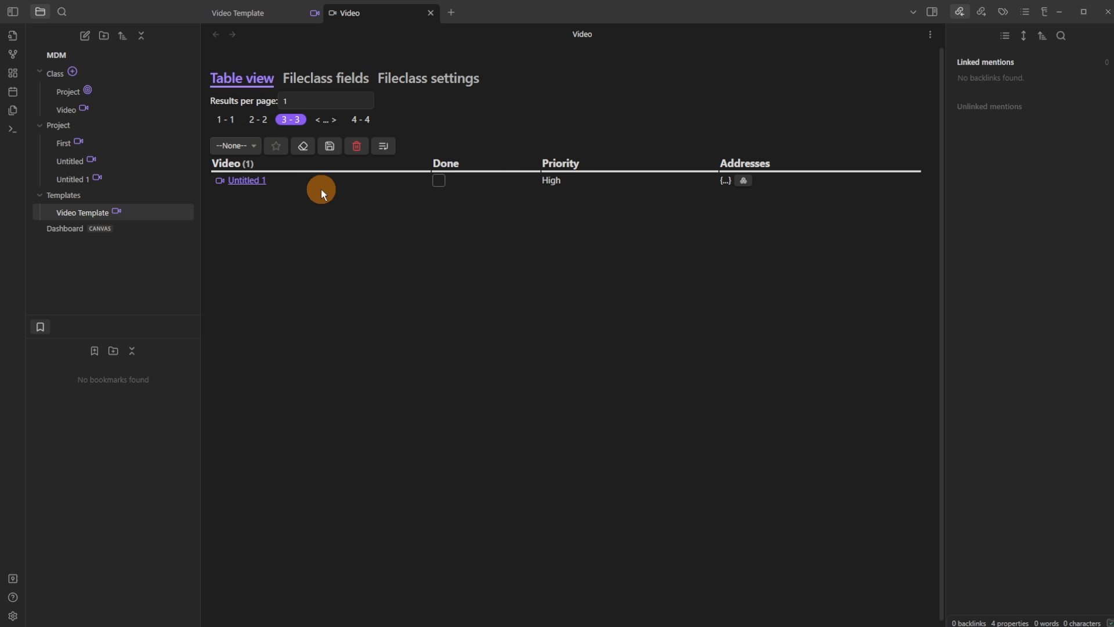
Set Max records per page to 10 in the Video fileclass settings and save them
left_click(401, 78)
left_click(400, 103)
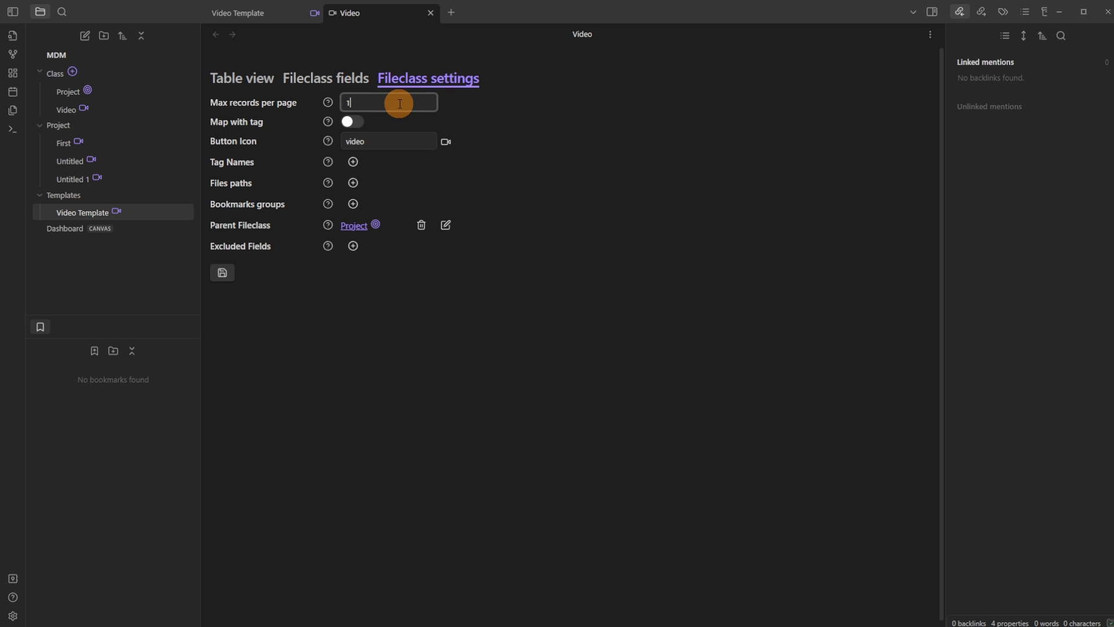
type("0")
left_click(222, 273)
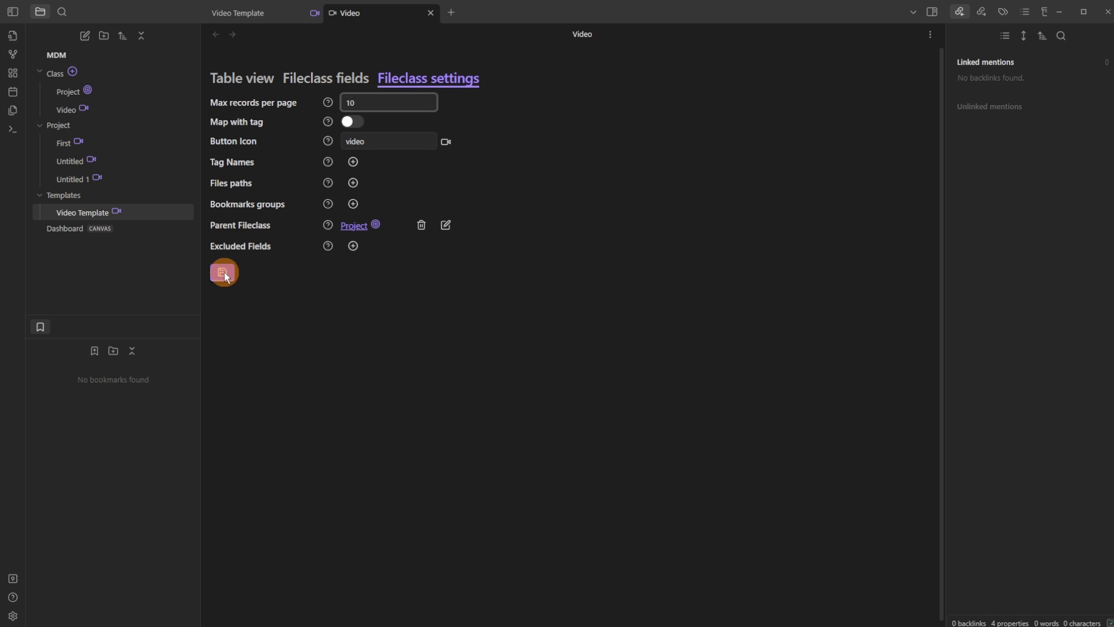
Close the Video fileclass view and reopen its table from Video Template's fields
left_click(428, 12)
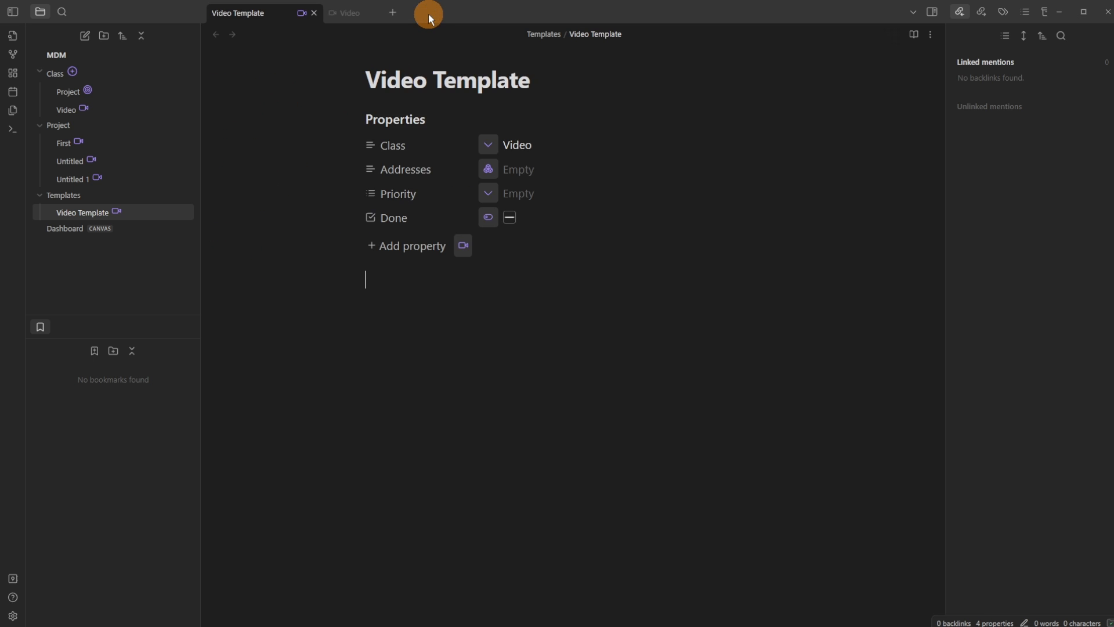
left_click(299, 14)
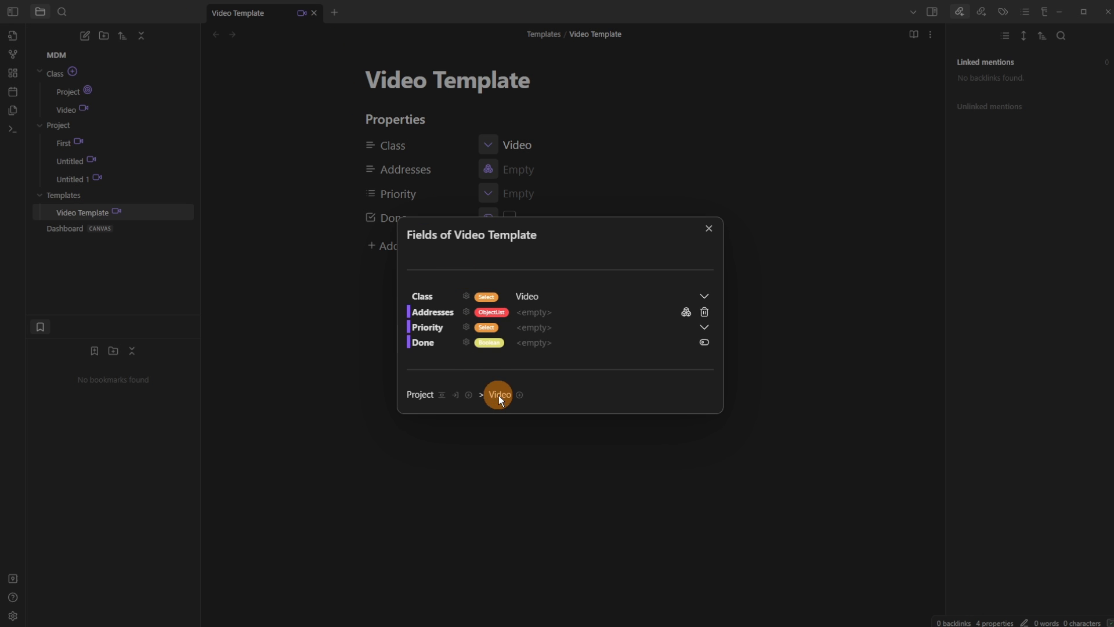
left_click(497, 394)
left_click(295, 107)
left_click(311, 287)
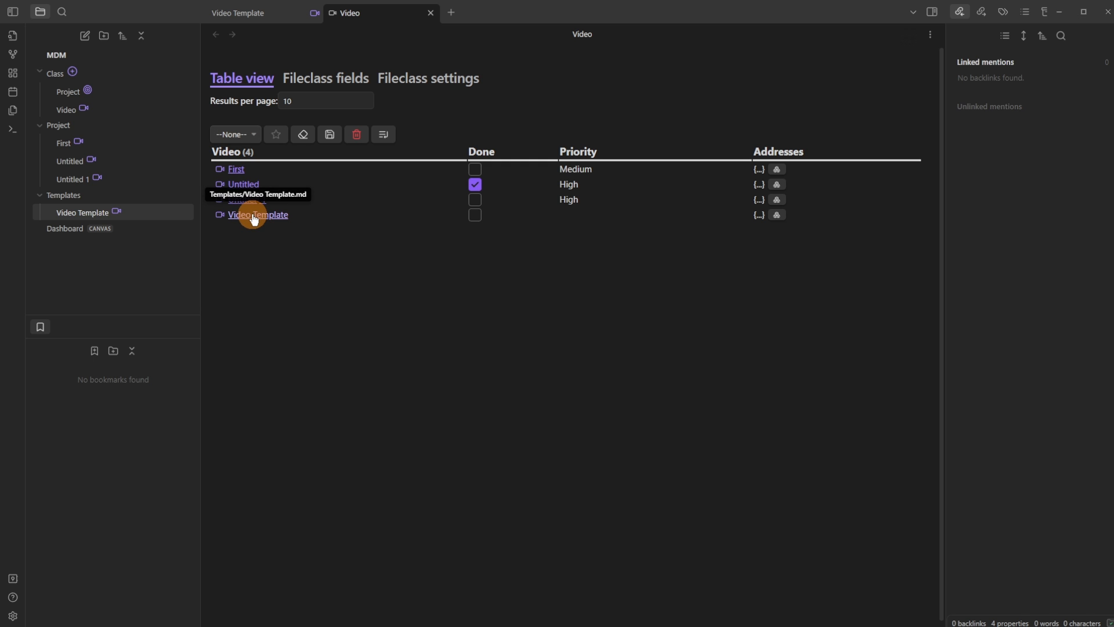
Apply the saved view All, mark it as the favourite, and reopen the Video fileclass table
left_click(244, 134)
left_click(241, 162)
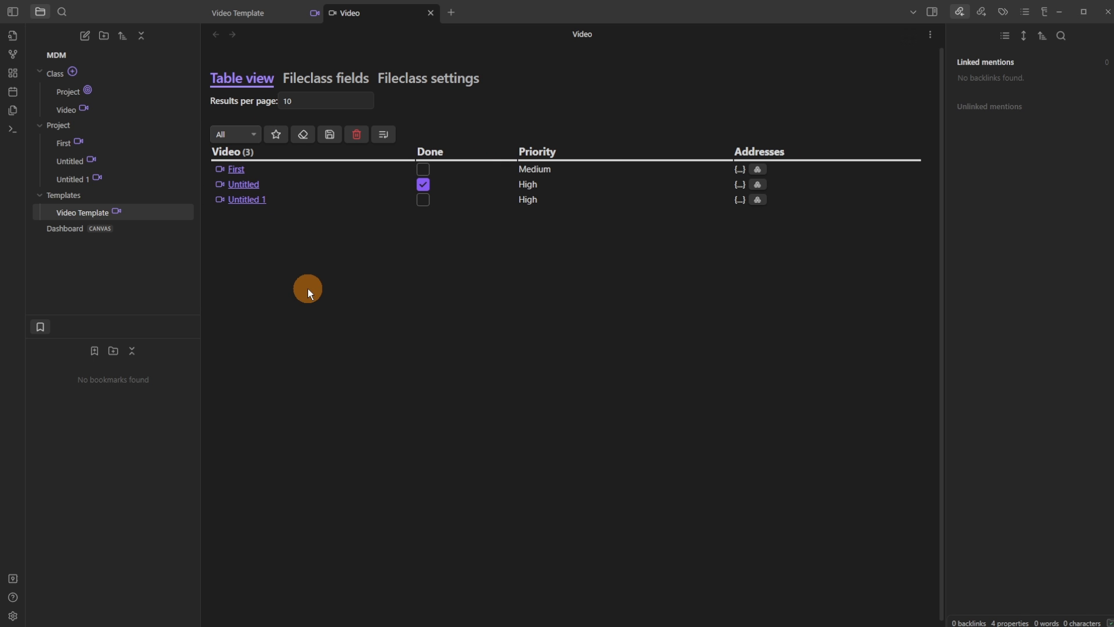
left_click(277, 137)
left_click(430, 13)
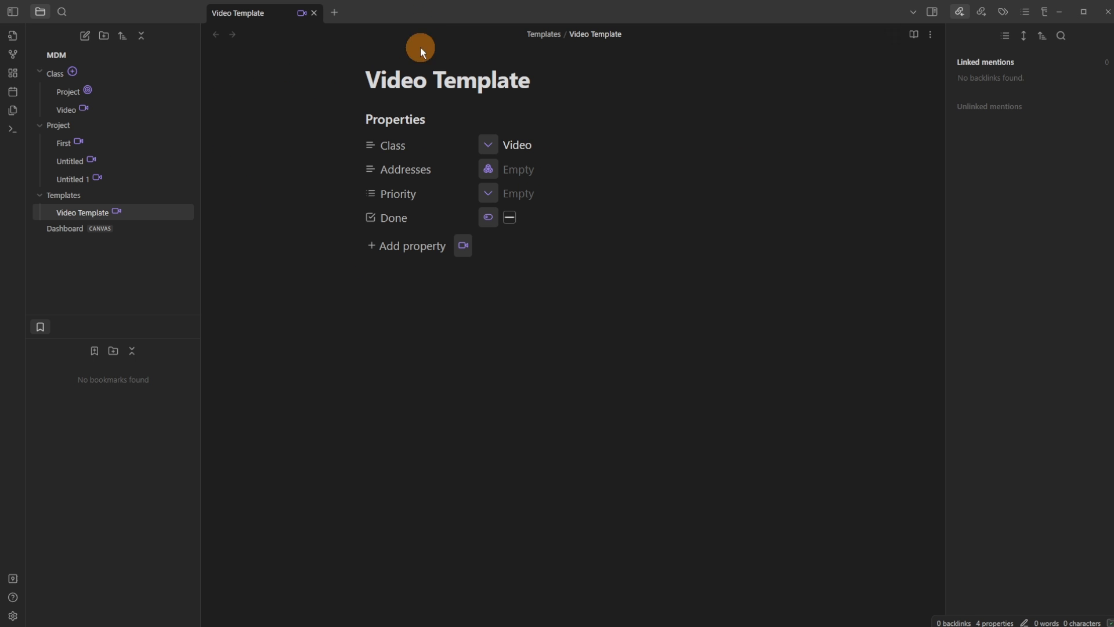
left_click(302, 13)
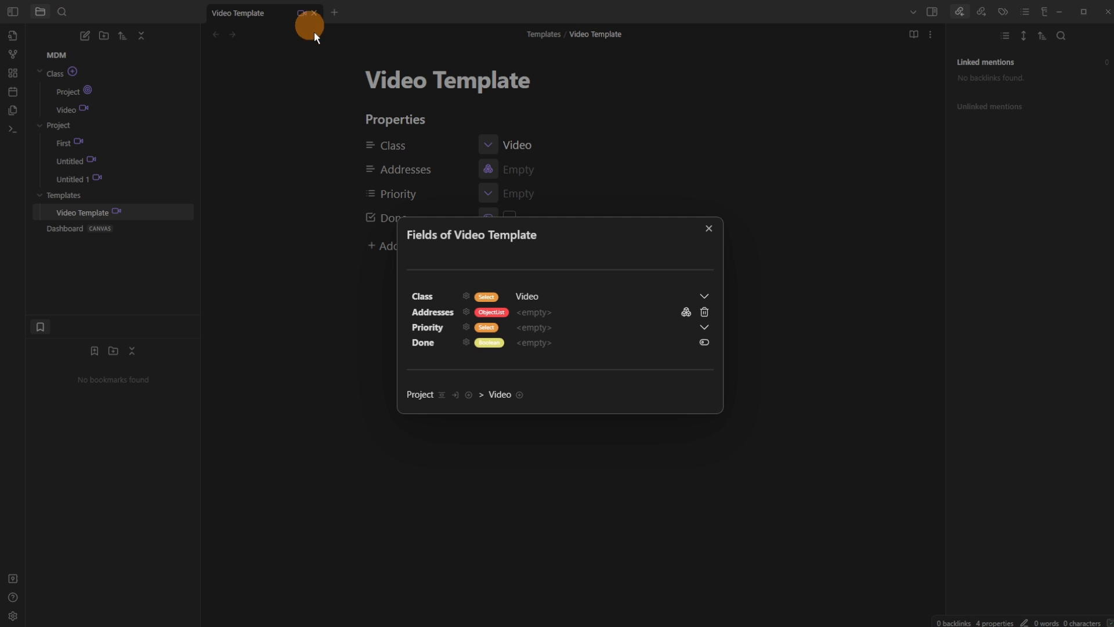
left_click(500, 395)
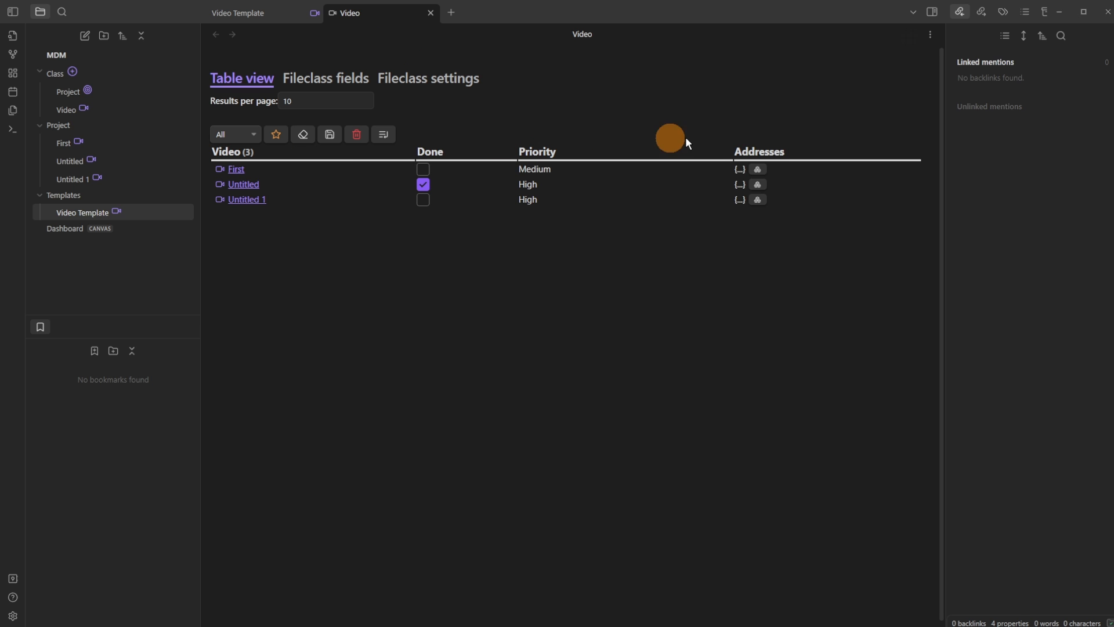
Hide the Addresses column in the Video table and save the change to the All view
left_click(385, 136)
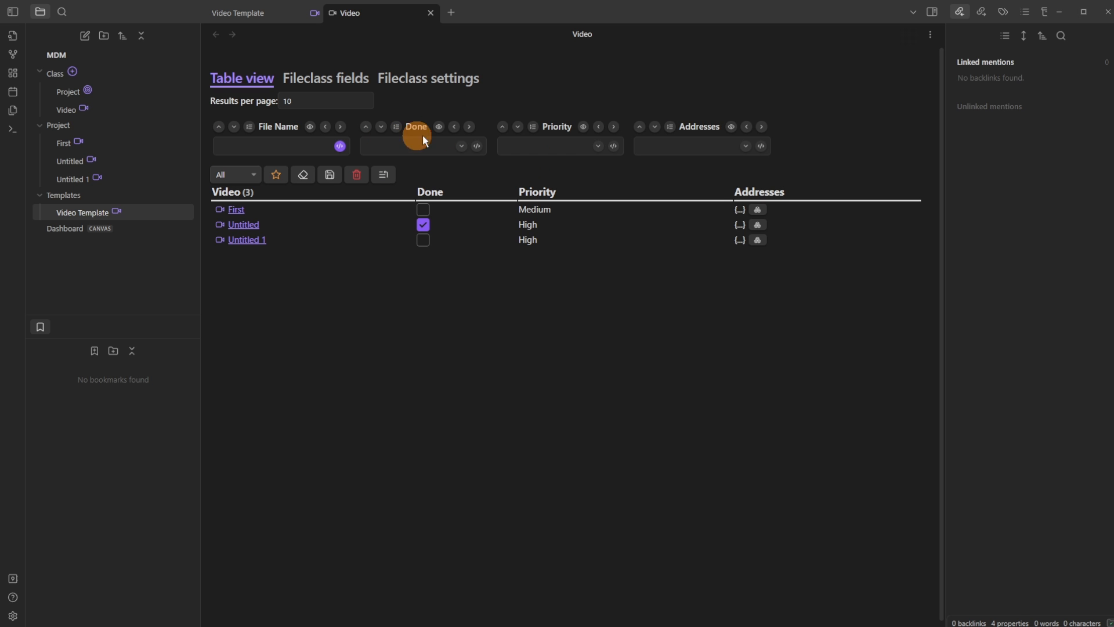
left_click(732, 126)
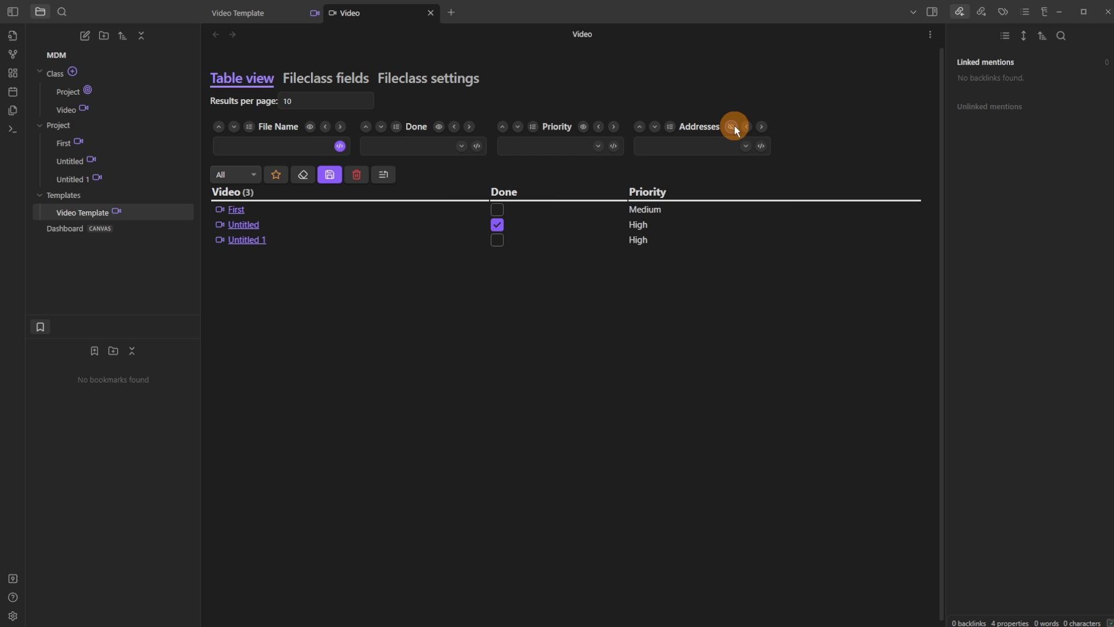
left_click(329, 174)
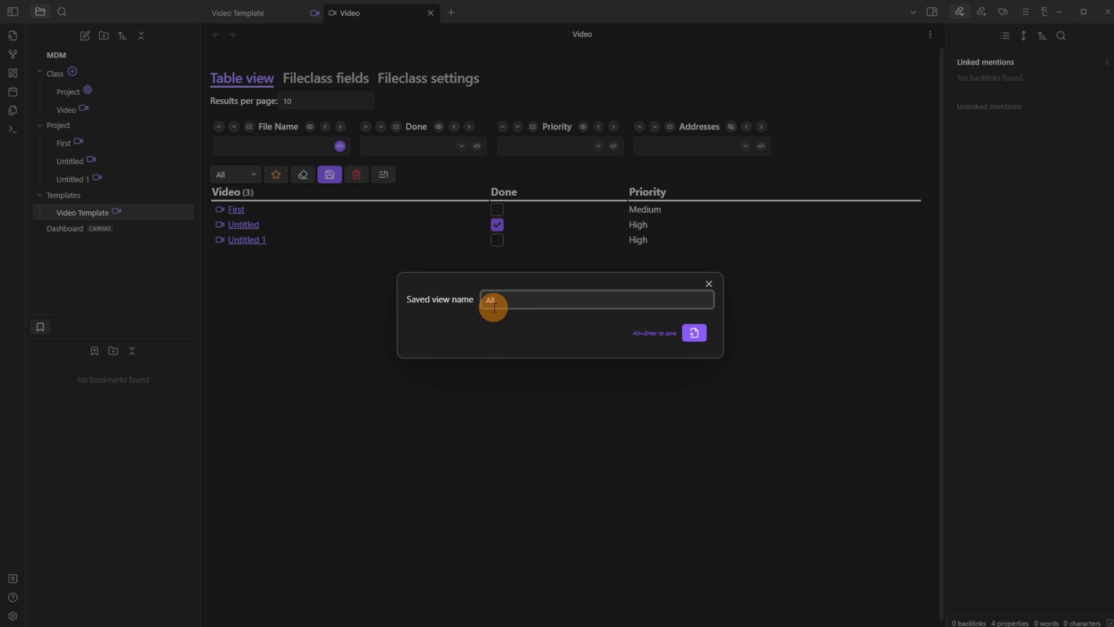
left_click(702, 333)
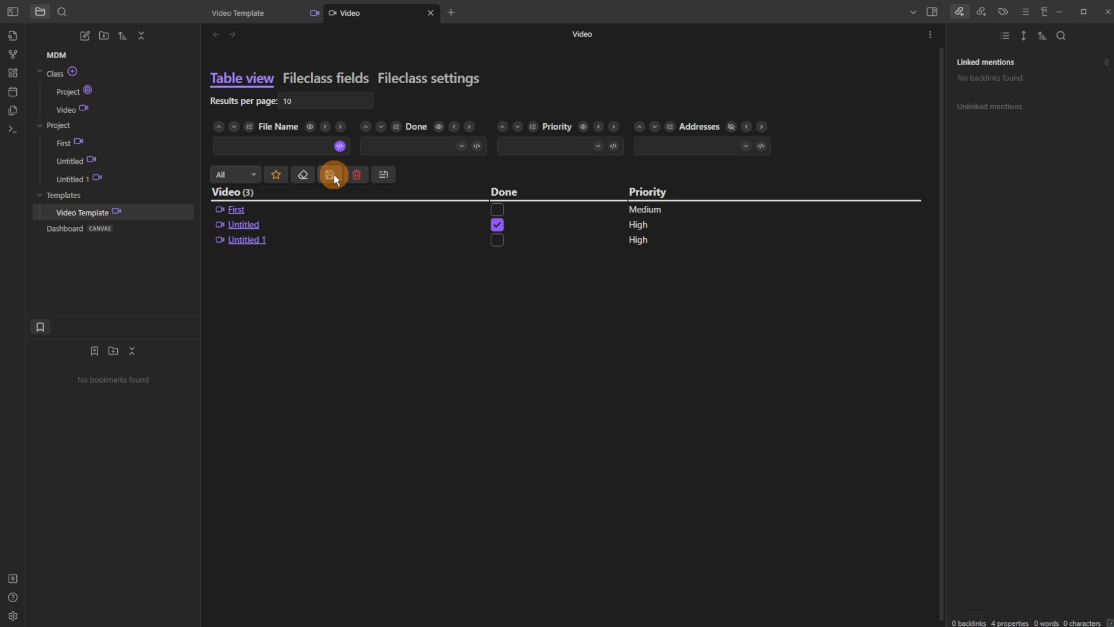
Save the current Video table view under the new name All New and select it
left_click(333, 176)
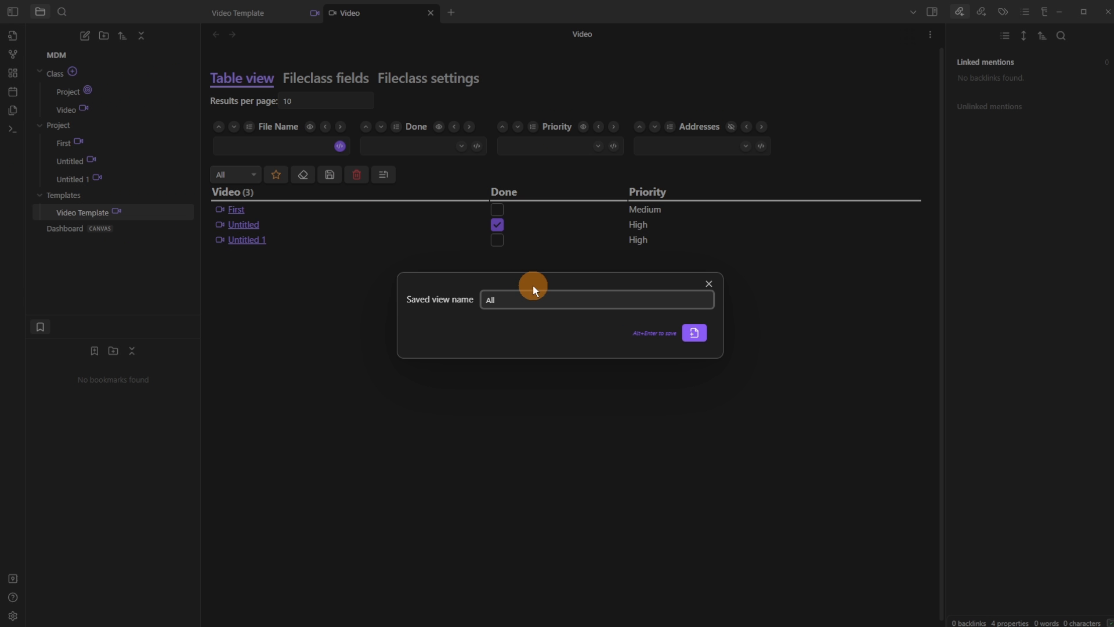
type("New")
left_click(694, 333)
left_click(245, 176)
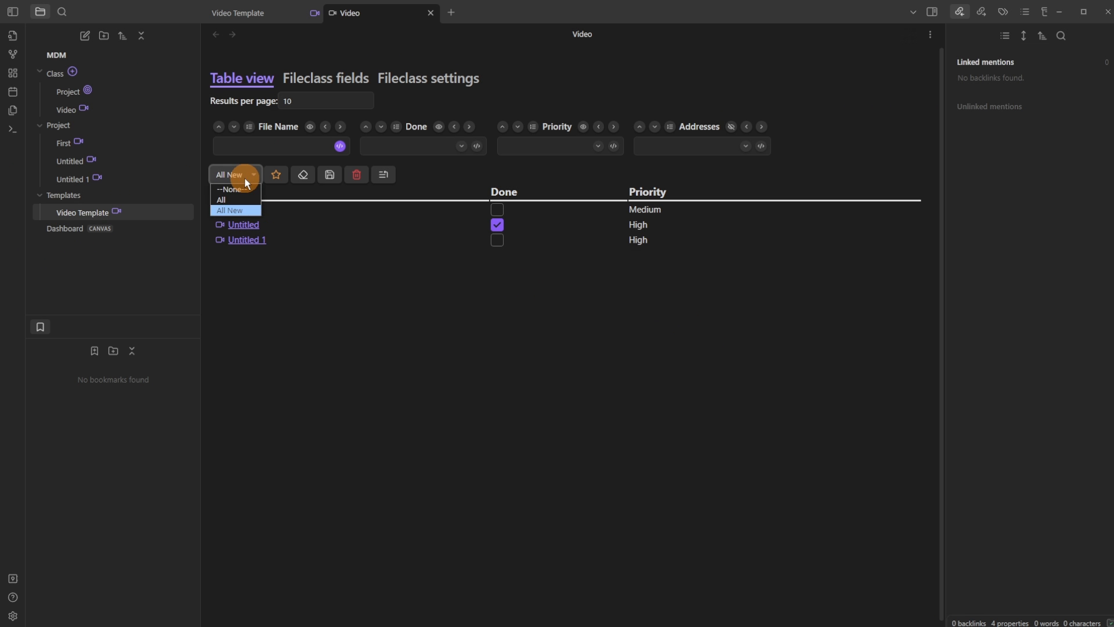
left_click(246, 211)
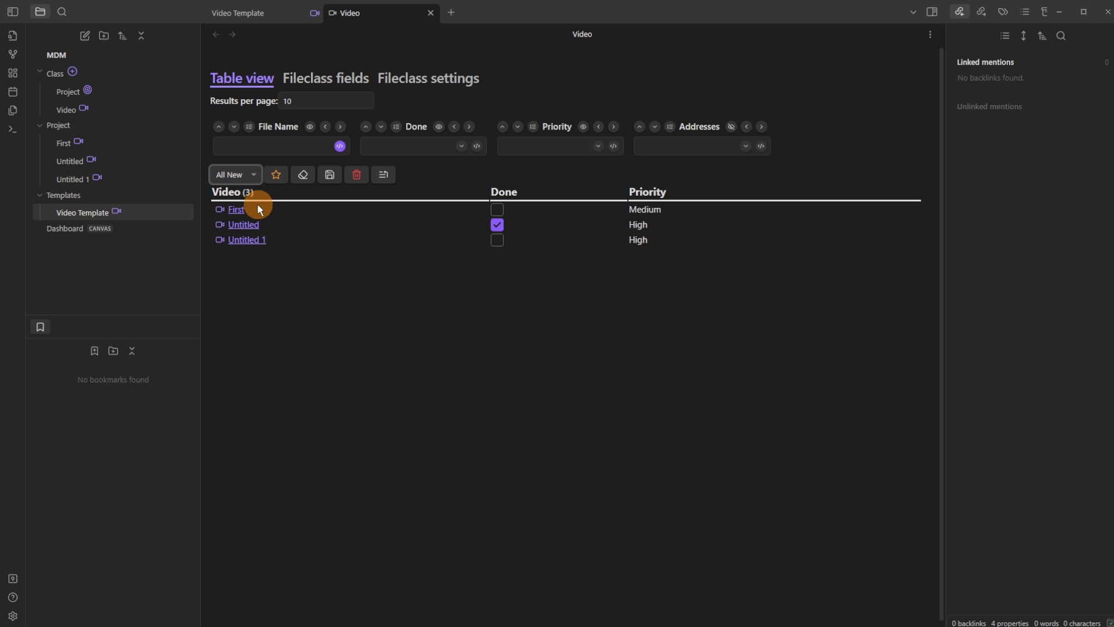
Delete the saved view All New and switch the Video table to the All view
left_click(355, 173)
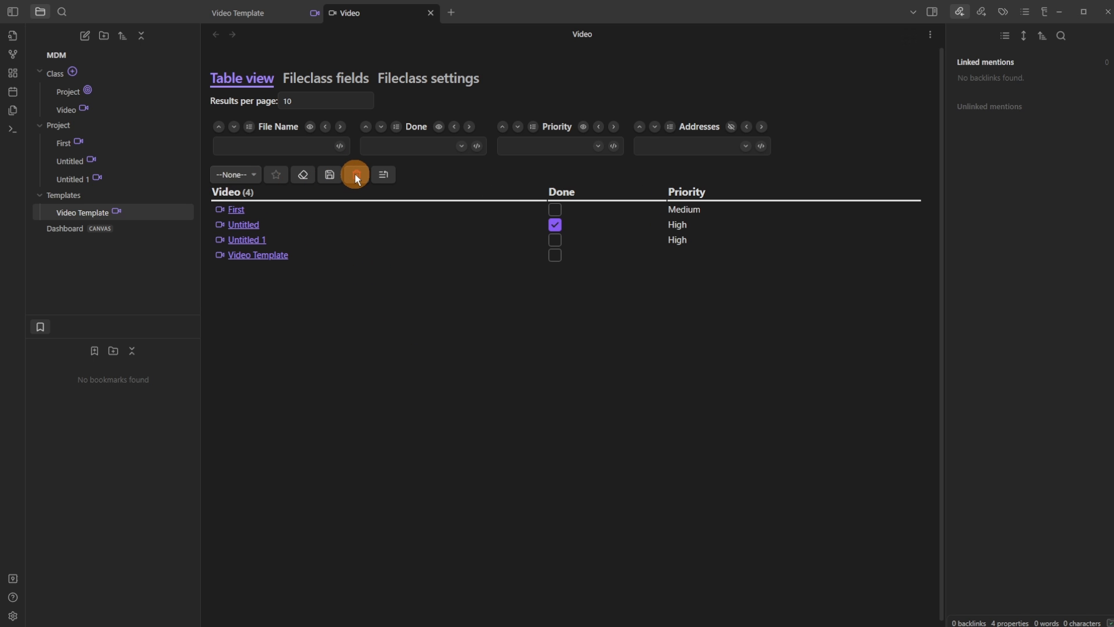
left_click(237, 205)
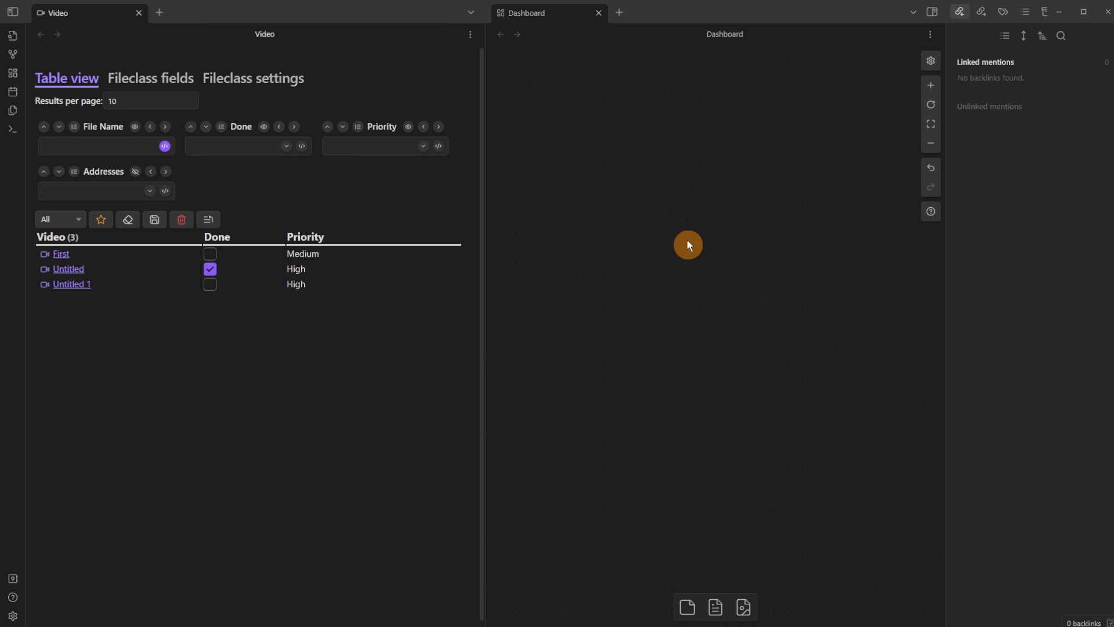
Add an empty text card to the Dashboard canvas, widen it and place it in the open area
double_click(657, 187)
left_click(679, 237)
left_click_drag(681, 200, 878, 263)
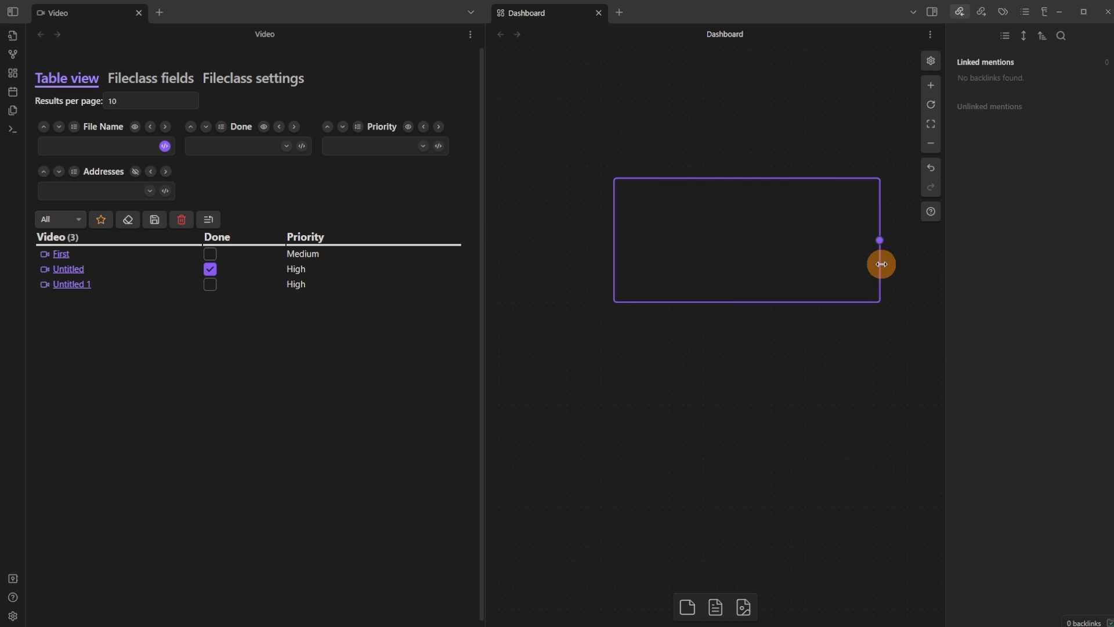
left_click_drag(764, 251, 702, 245)
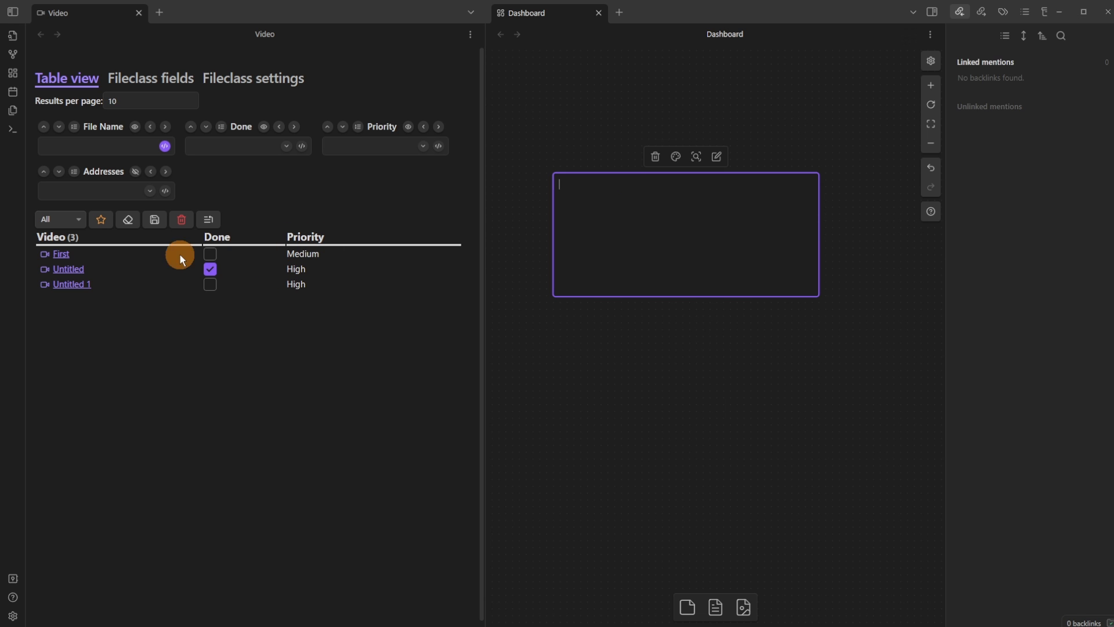
Write an mdm code block containing the line "Class:" in the Dashboard card and finish editing the card
left_click(605, 201)
scroll(600, 225, "up", 3)
left_click(586, 176)
left_click(587, 178)
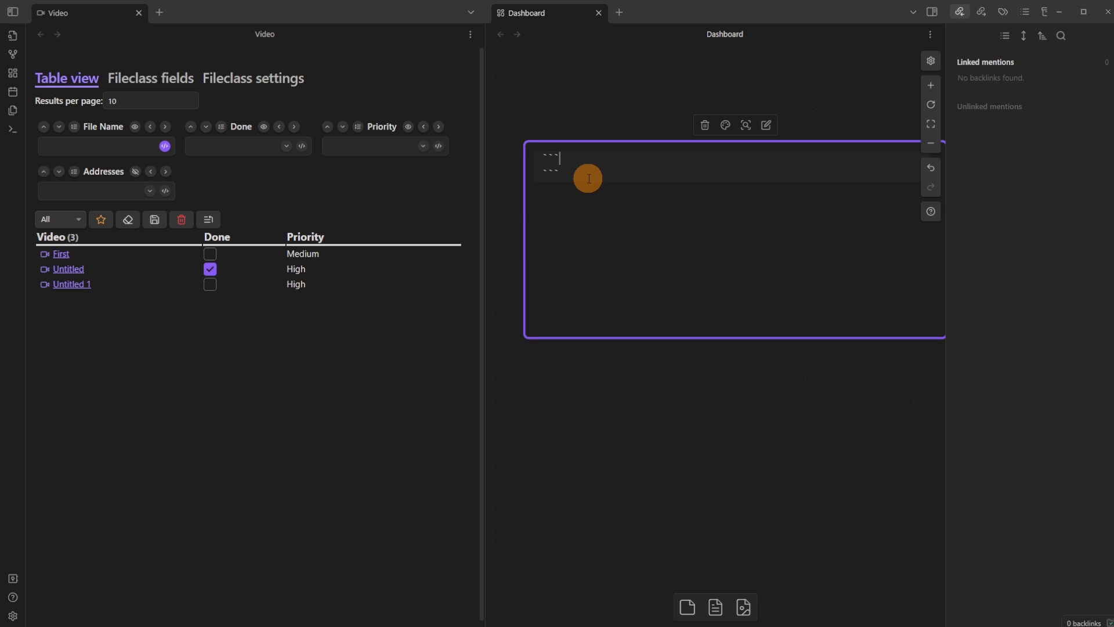
type("mdm")
key("Return")
type("Class:")
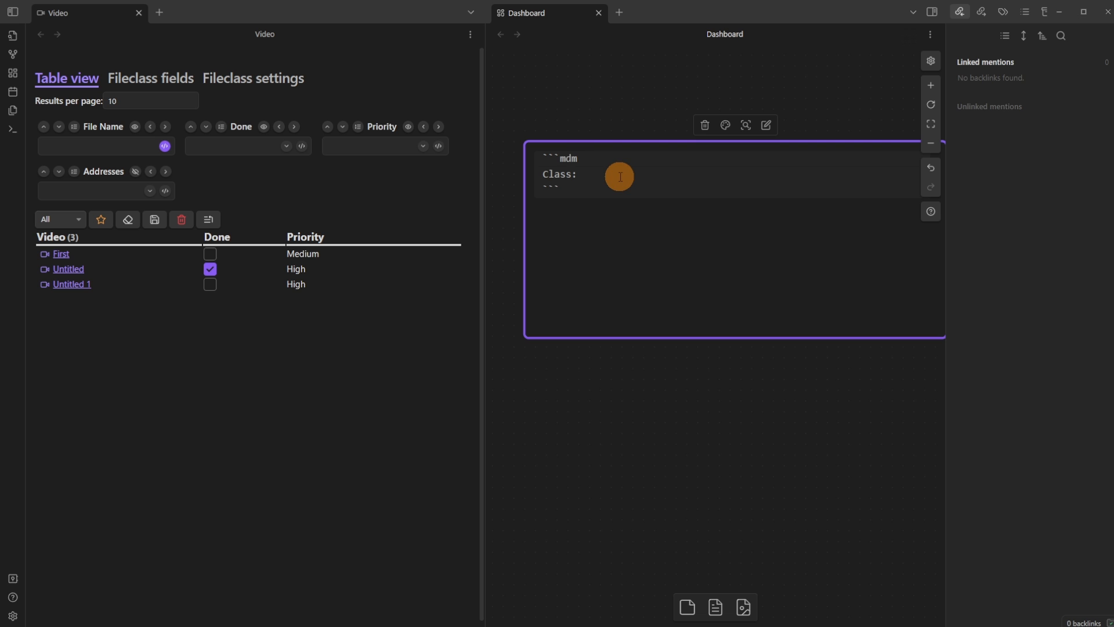
left_click(605, 120)
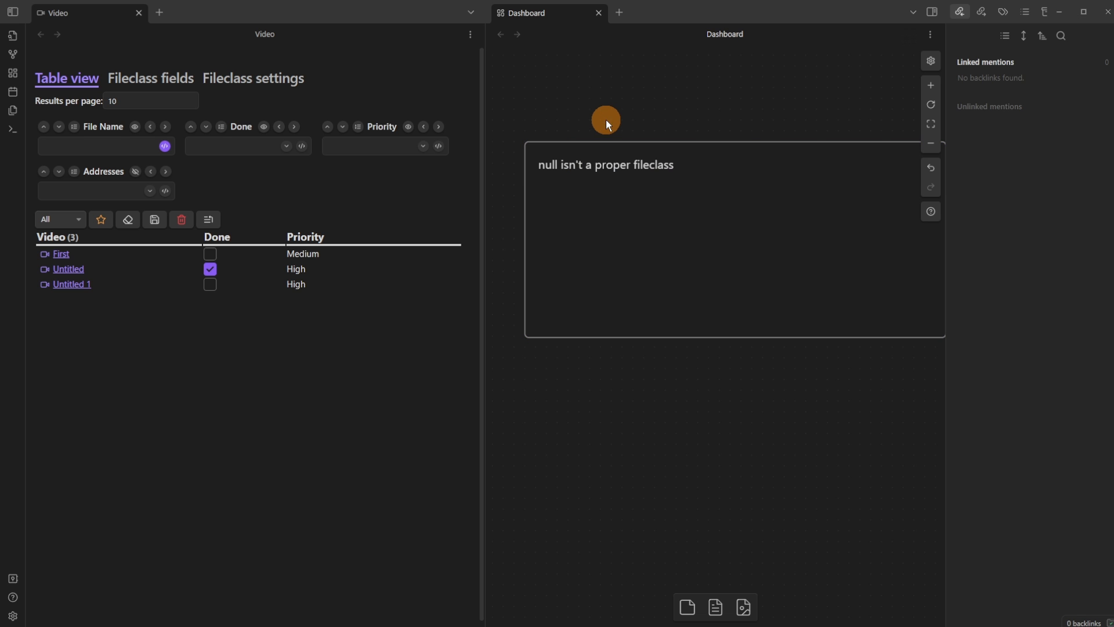
Expand the FileClass settings of the Metadata Menu plugin to check the class files path and fileClass field alias
left_click(12, 615)
left_click(284, 436)
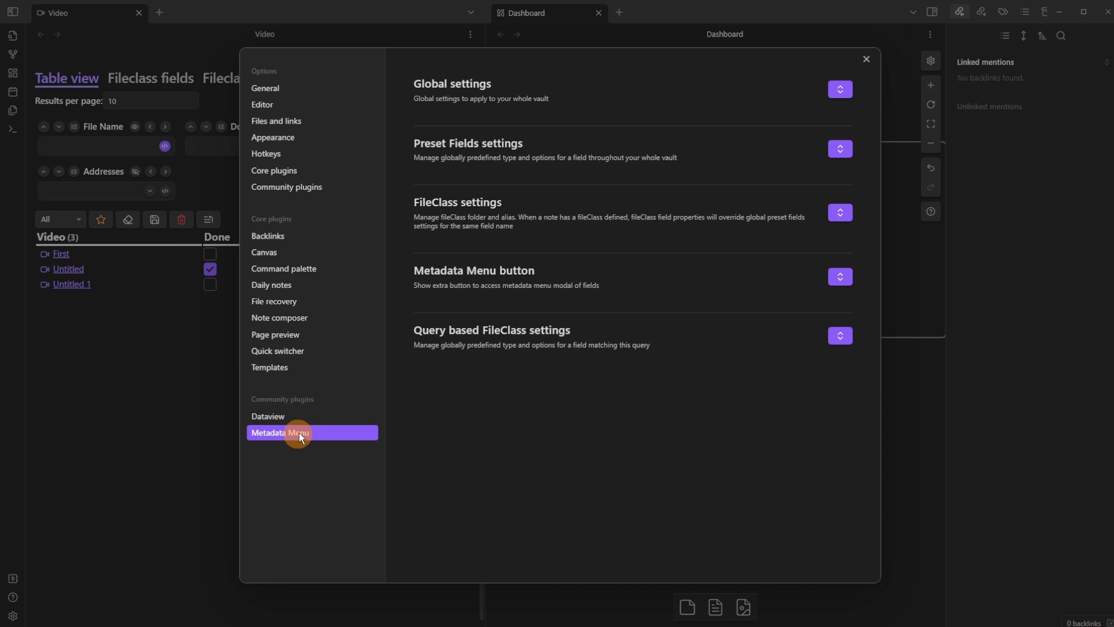
left_click(840, 213)
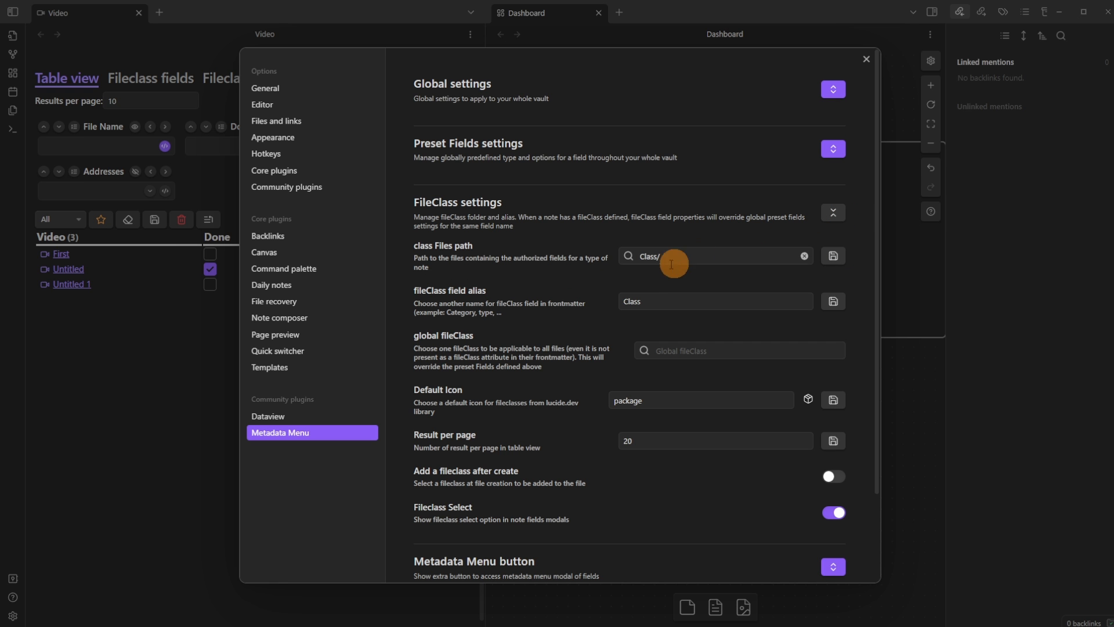
Close the plugin settings, complete the Dashboard card's mdm block with "Class: Video" and finish editing the card
left_click_drag(645, 308, 577, 310)
left_click(543, 295)
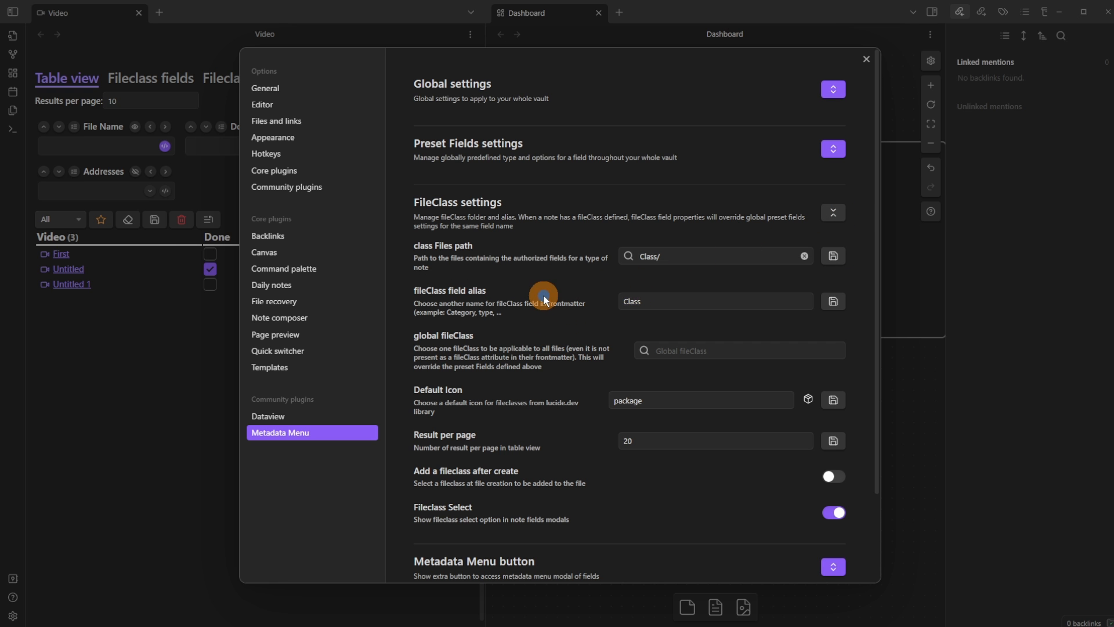
left_click(893, 241)
left_click(616, 167)
left_click(619, 163)
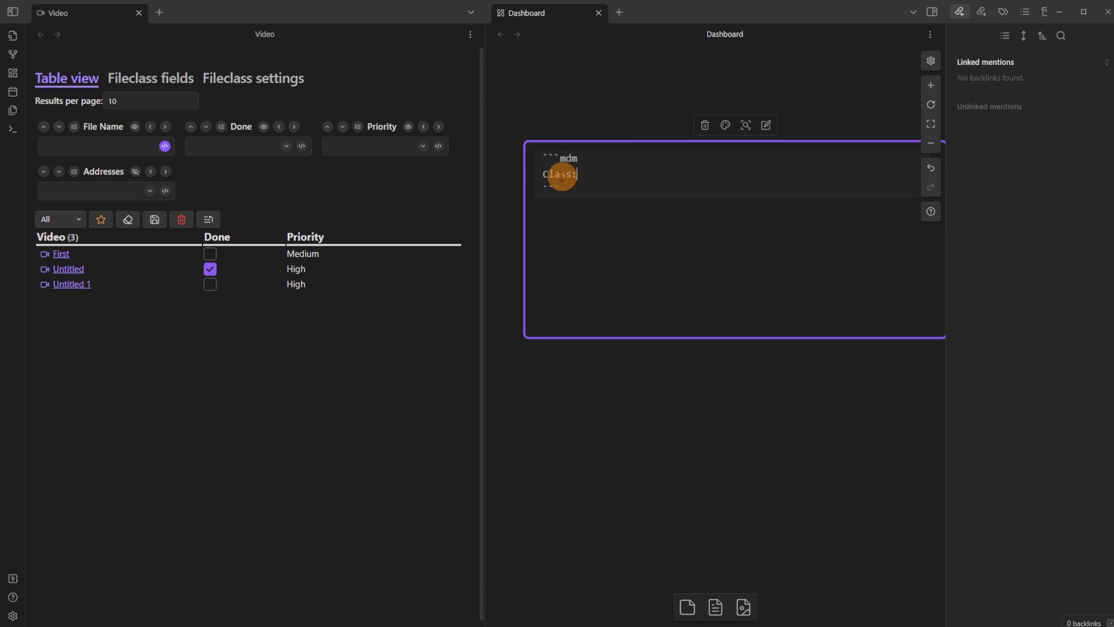
left_click(542, 174)
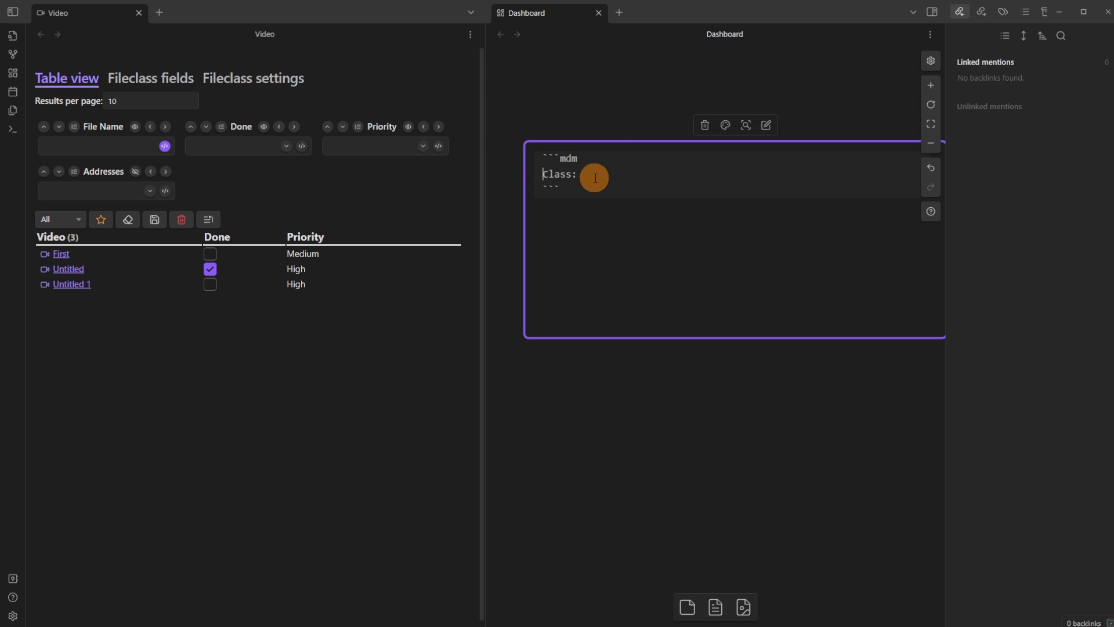
left_click(646, 178)
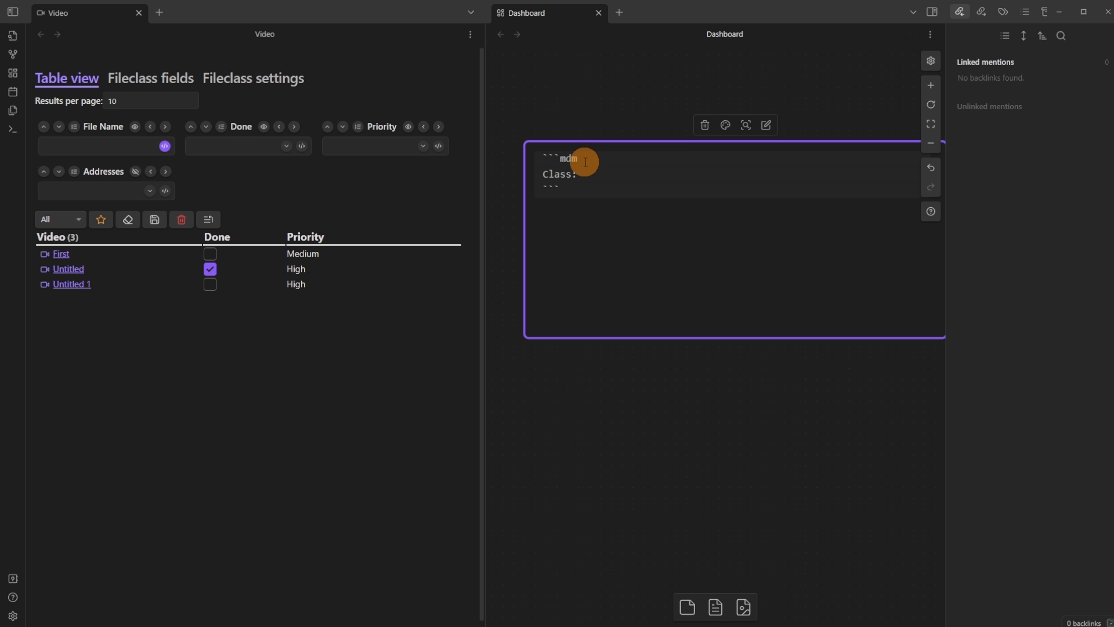
left_click(625, 121)
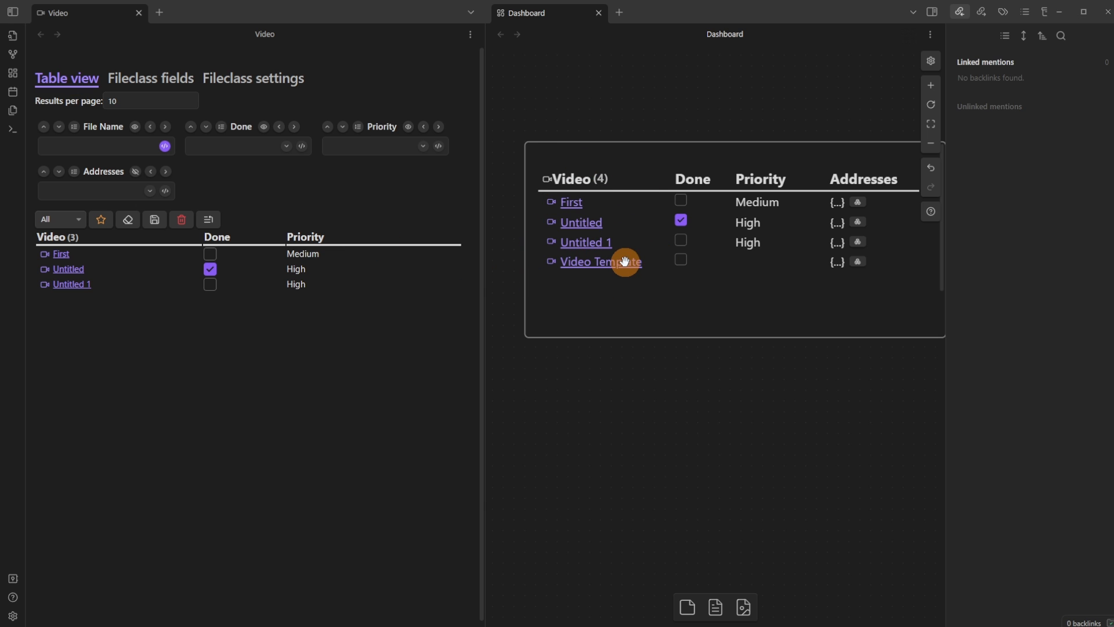
Add the line "view: All" below the class line in the Dashboard card's mdm block and finish editing
left_click(663, 300)
left_click(662, 300)
key("Return")
type("view:")
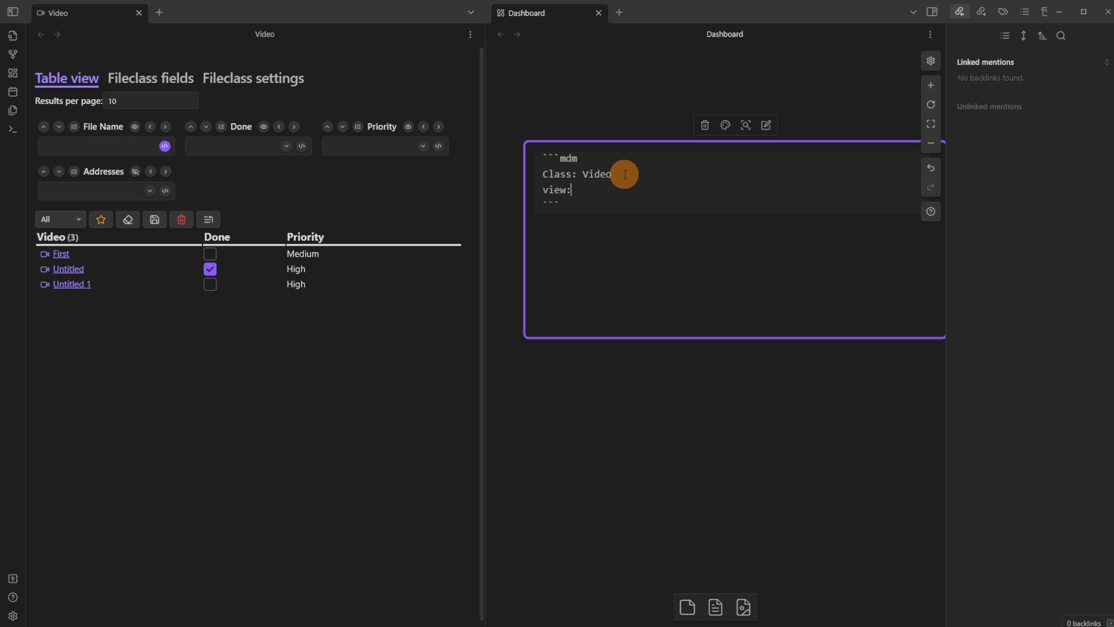
type(" All")
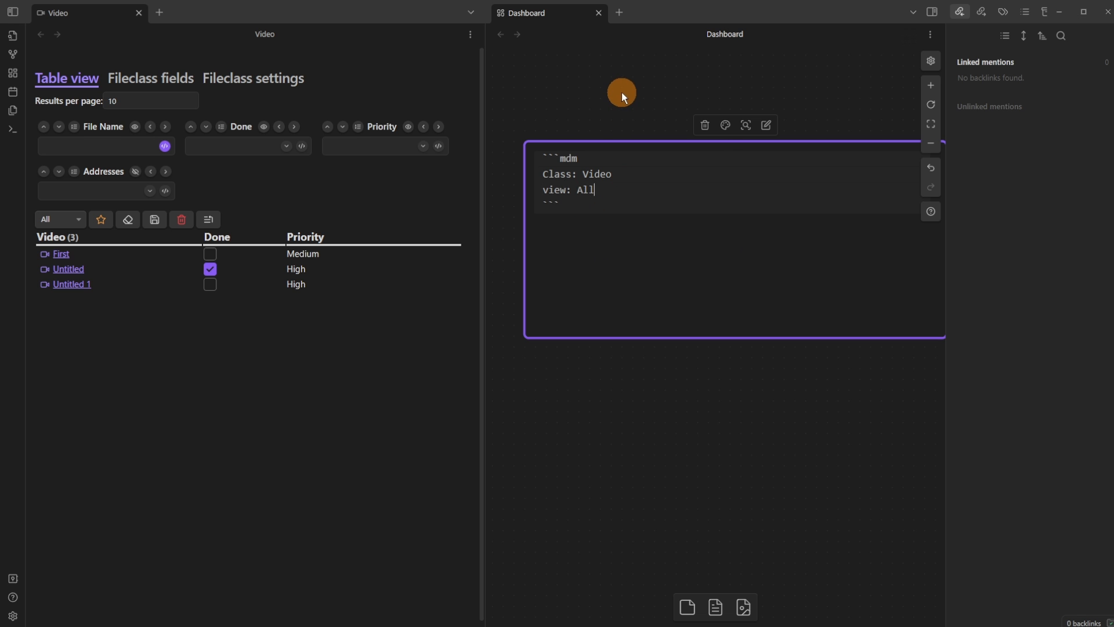
left_click(621, 92)
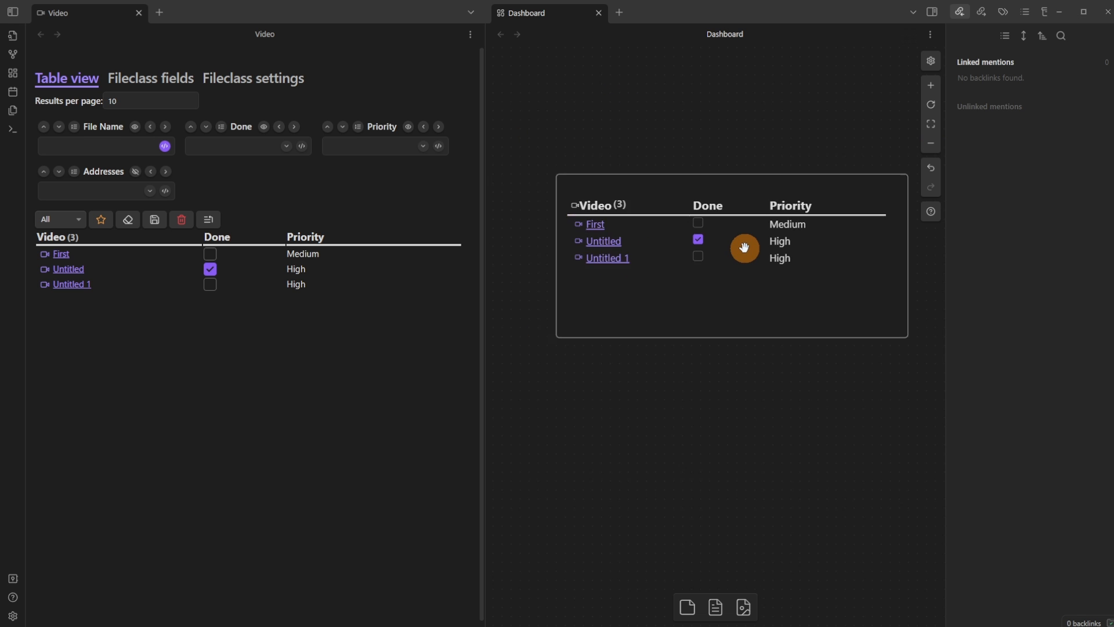
Mark First as done in the Dashboard card's table, inspect its metadata fields and clear Done again
left_click(685, 195)
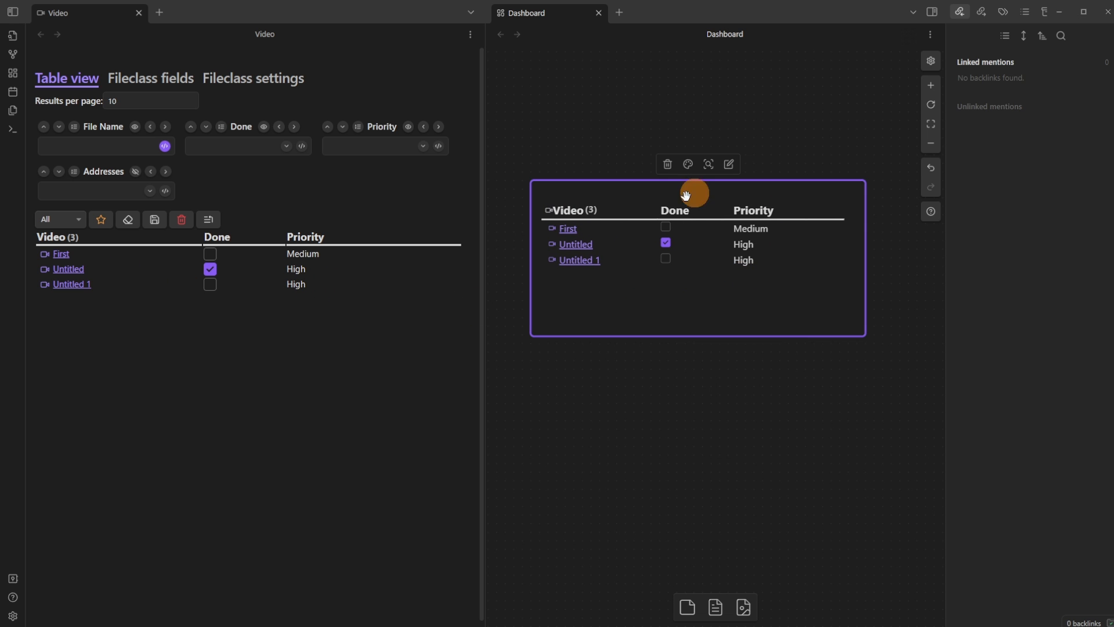
left_click(666, 227)
left_click(552, 228)
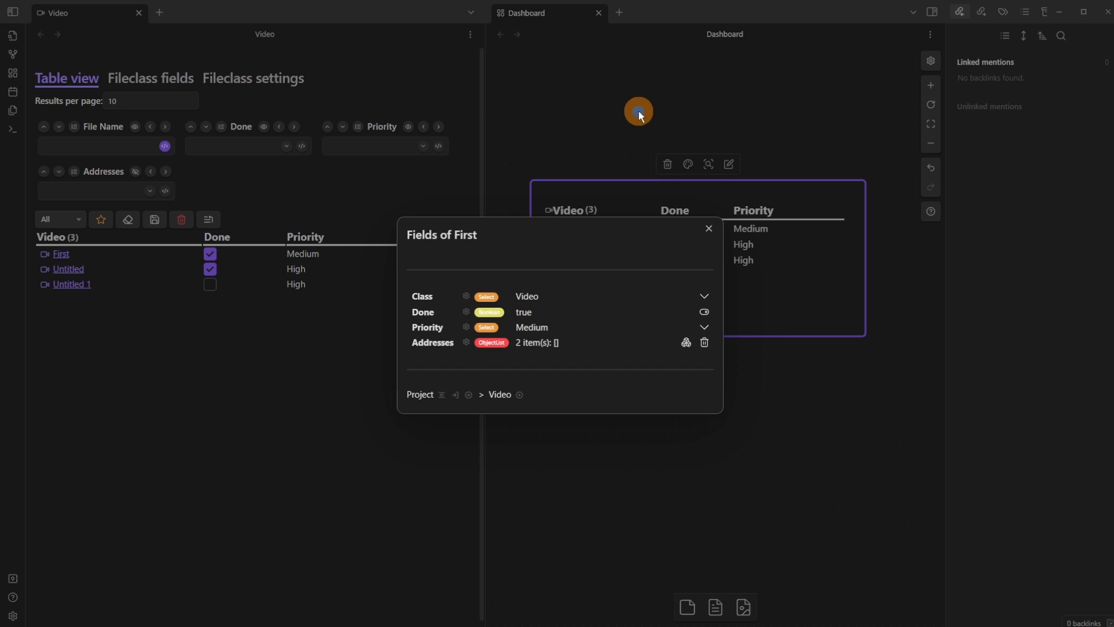
left_click(638, 115)
left_click(665, 227)
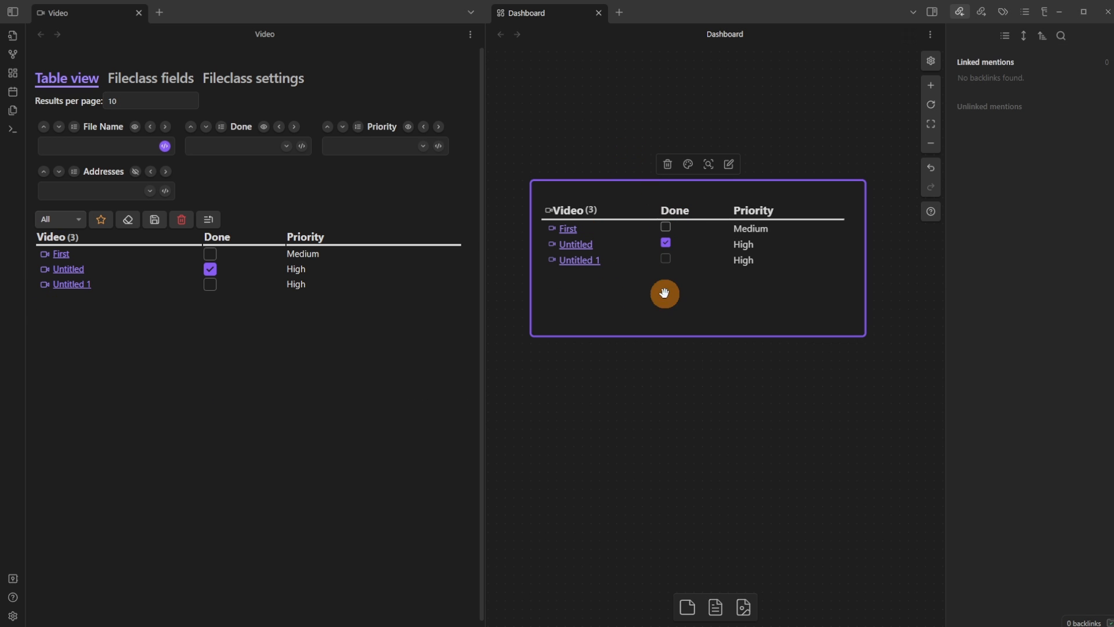
Set the priority of Untitled to Low from the Dashboard card's table and move the card up
left_click(765, 245)
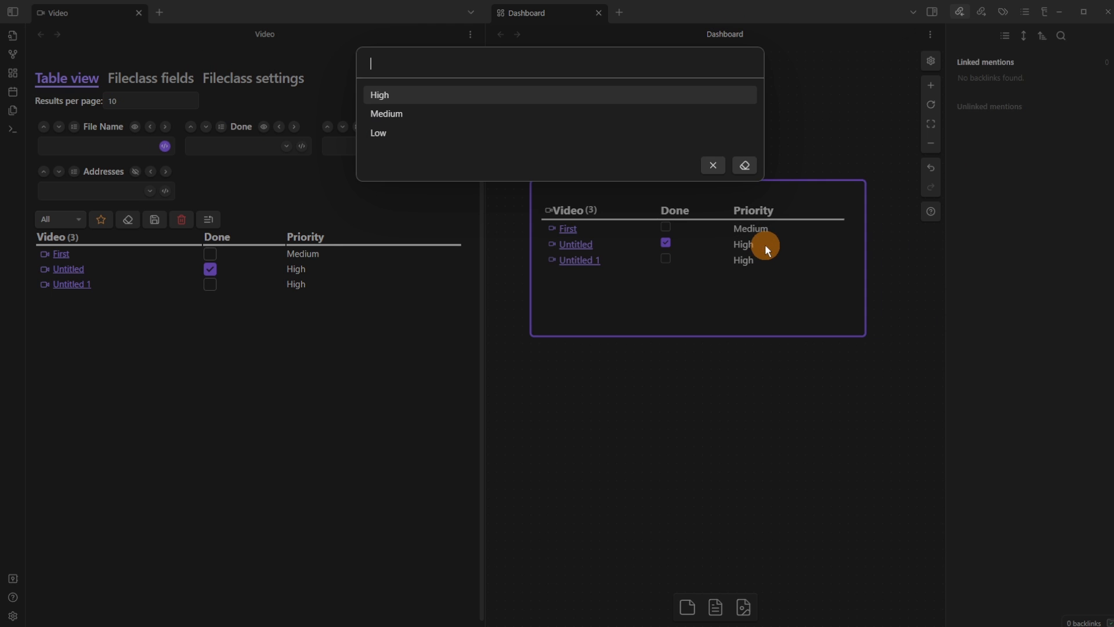
left_click(441, 135)
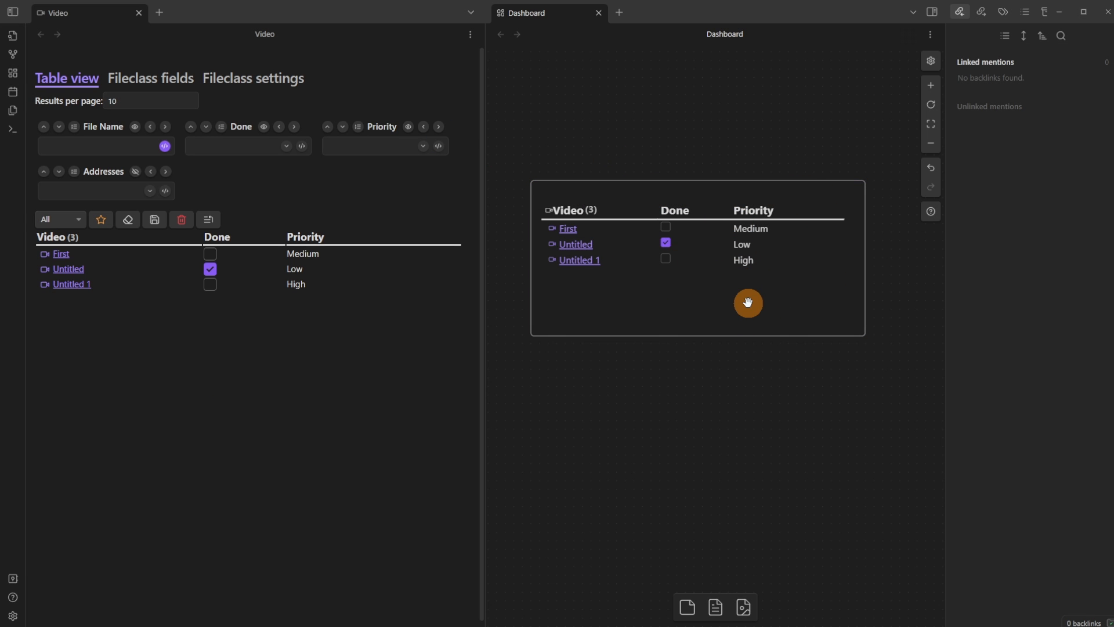
left_click_drag(748, 302, 747, 251)
Filter the Video table to Done false and save it as a view named To do
left_click(286, 146)
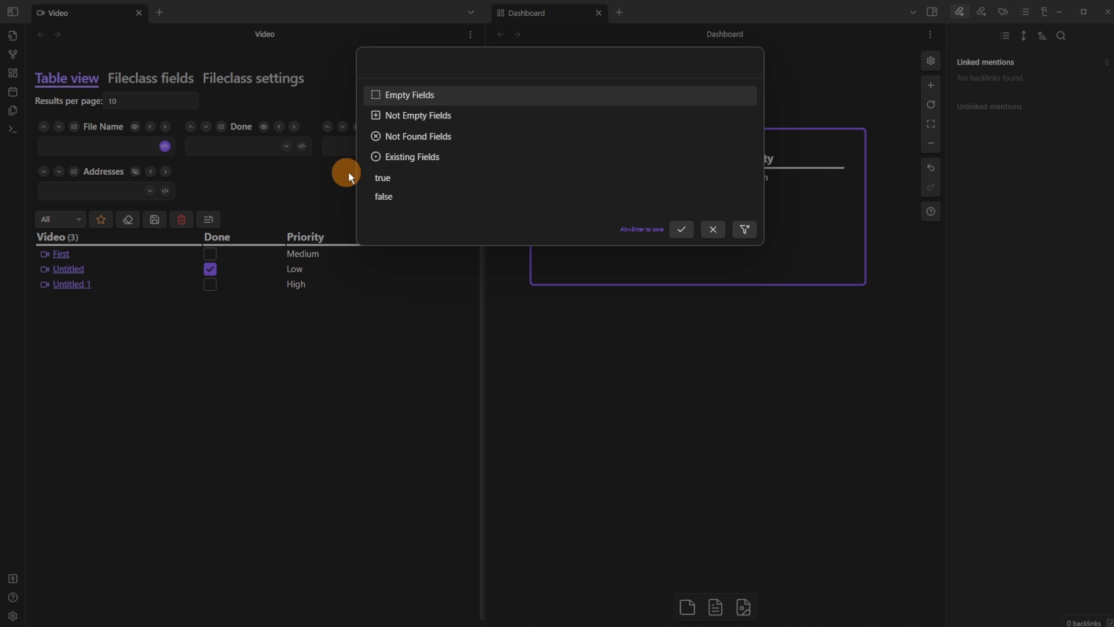
left_click(410, 196)
left_click(681, 230)
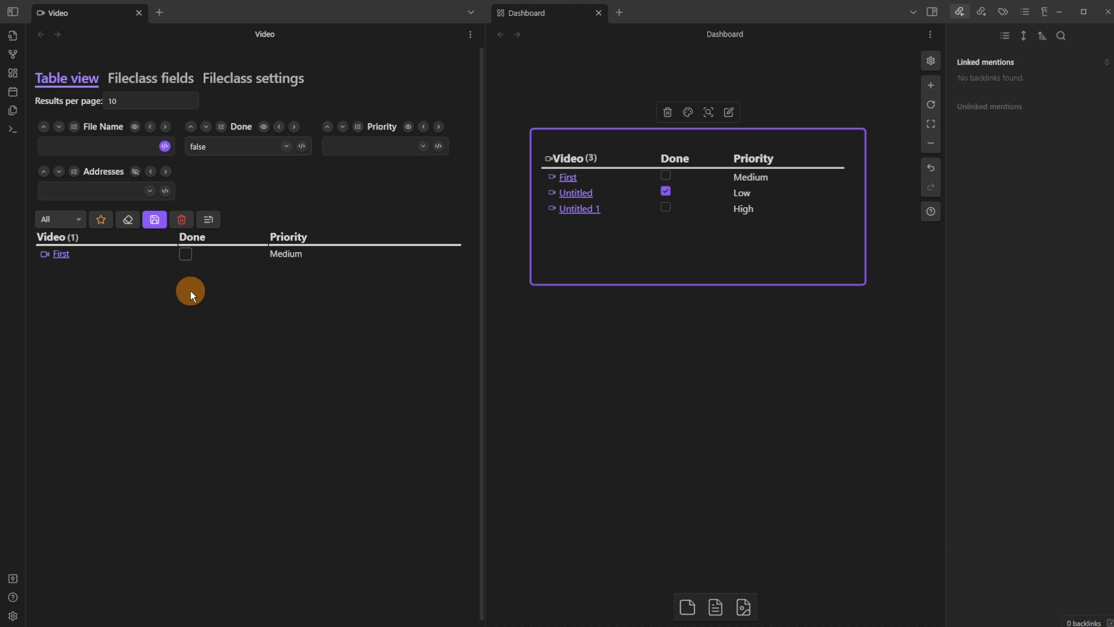
left_click(155, 220)
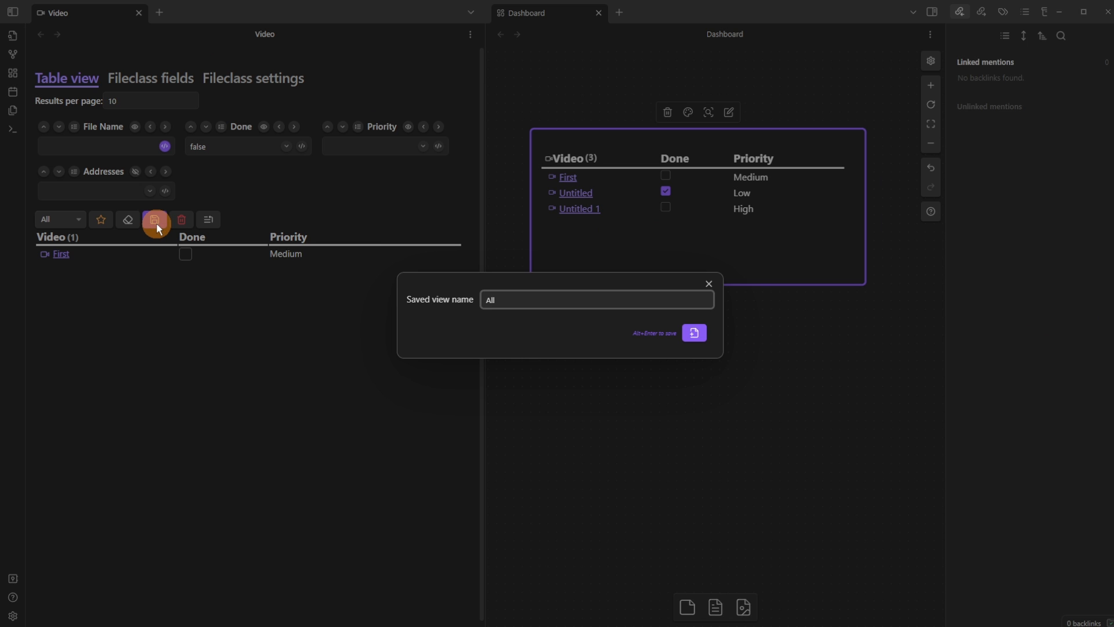
left_click(695, 333)
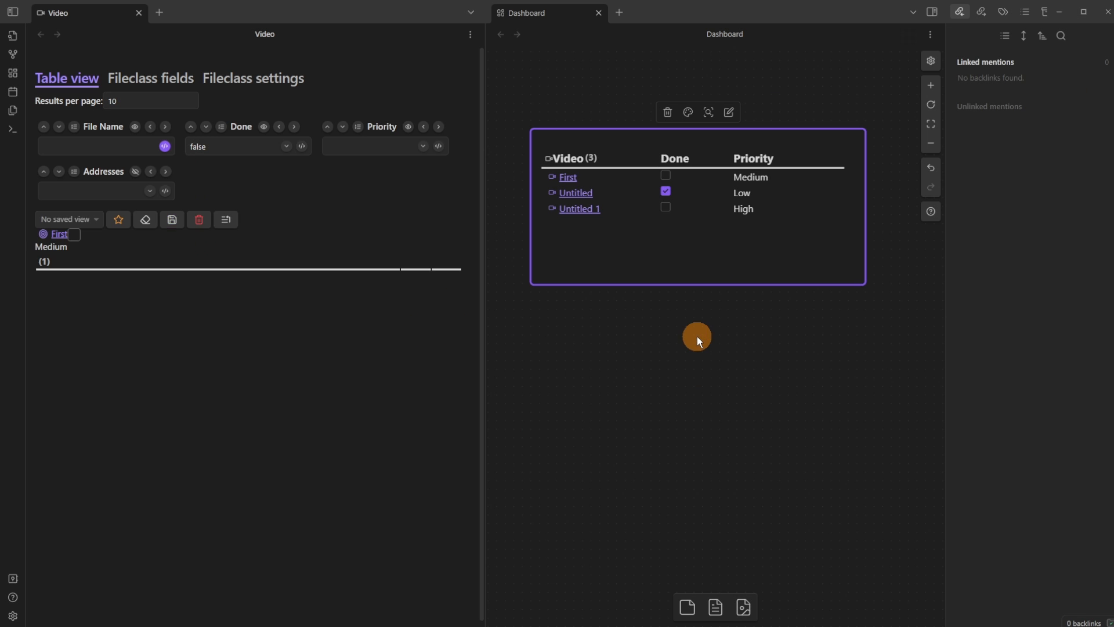
Change the Video table's Done filter to true and save it as a separate view for completed videos
left_click(286, 146)
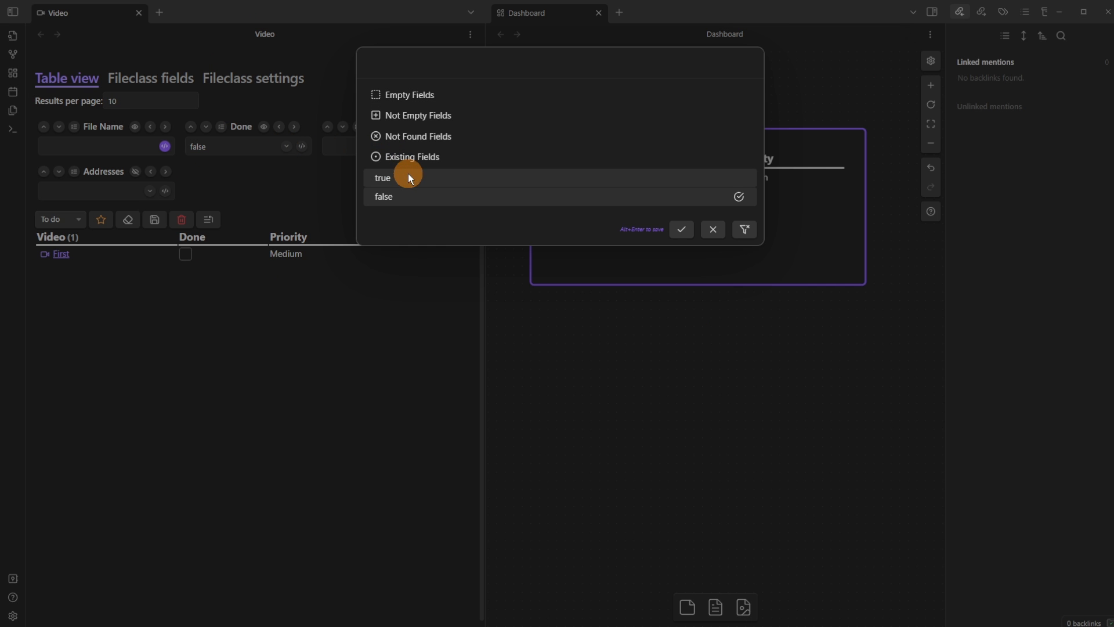
left_click(539, 196)
left_click(687, 202)
left_click(681, 228)
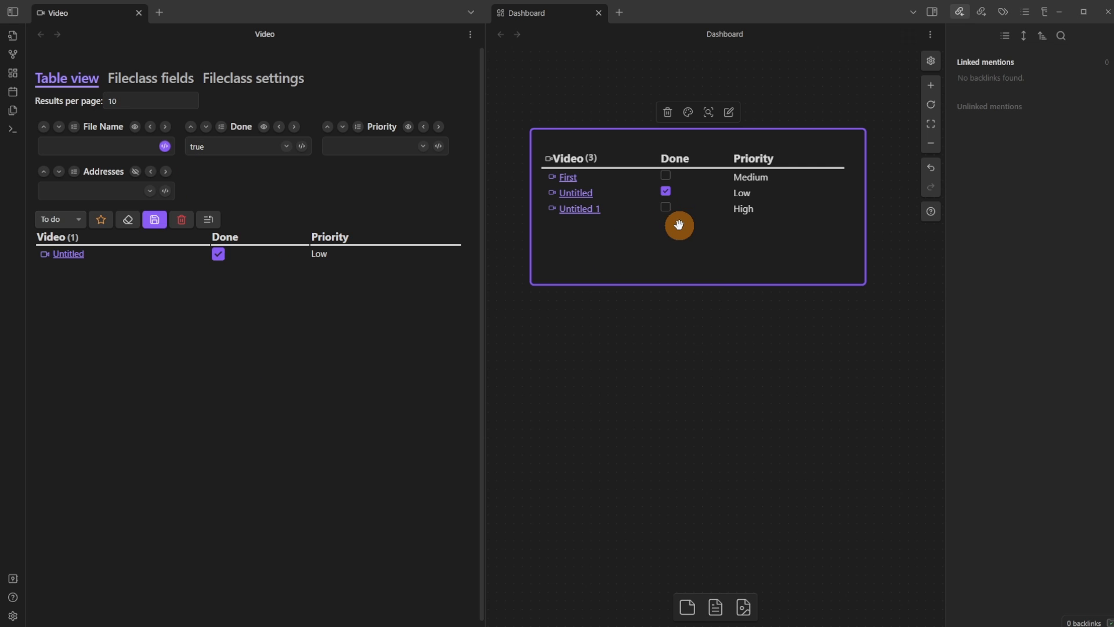
left_click(154, 220)
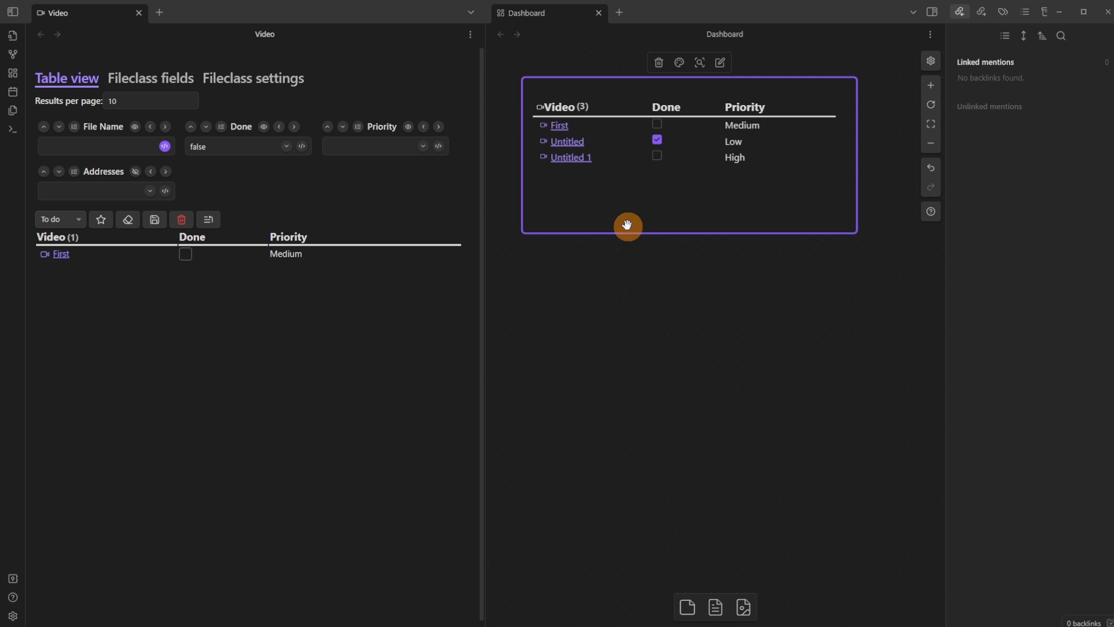
Duplicate the Dashboard card below the original and set the view in the upper card's mdm block to To do
left_click_drag(689, 232, 659, 403)
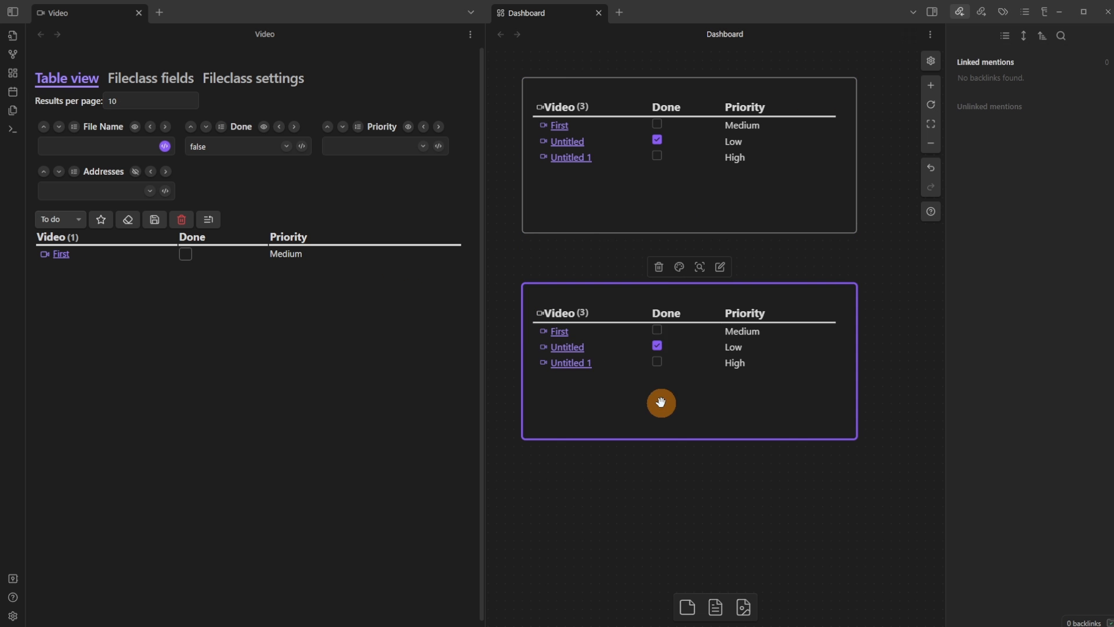
double_click(620, 199)
key("BackSpace")
key("BackSpace")
key("BackSpace")
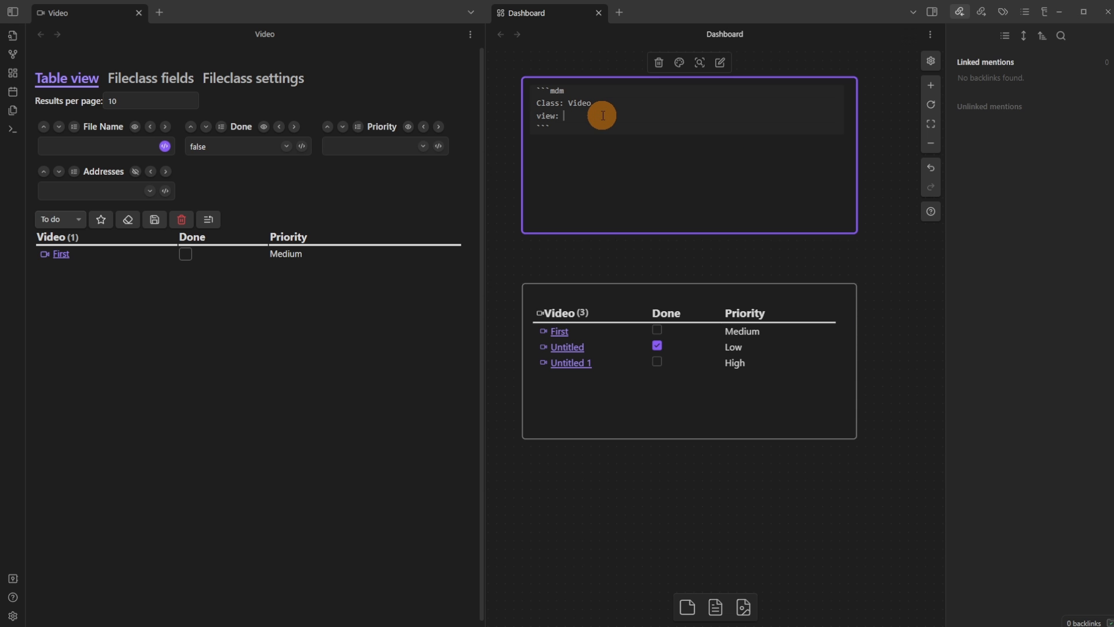
type("To do")
left_click(665, 258)
Set the lower card's mdm block to the saved view of completed videos and move the card closer to the upper one
double_click(664, 400)
left_click(584, 320)
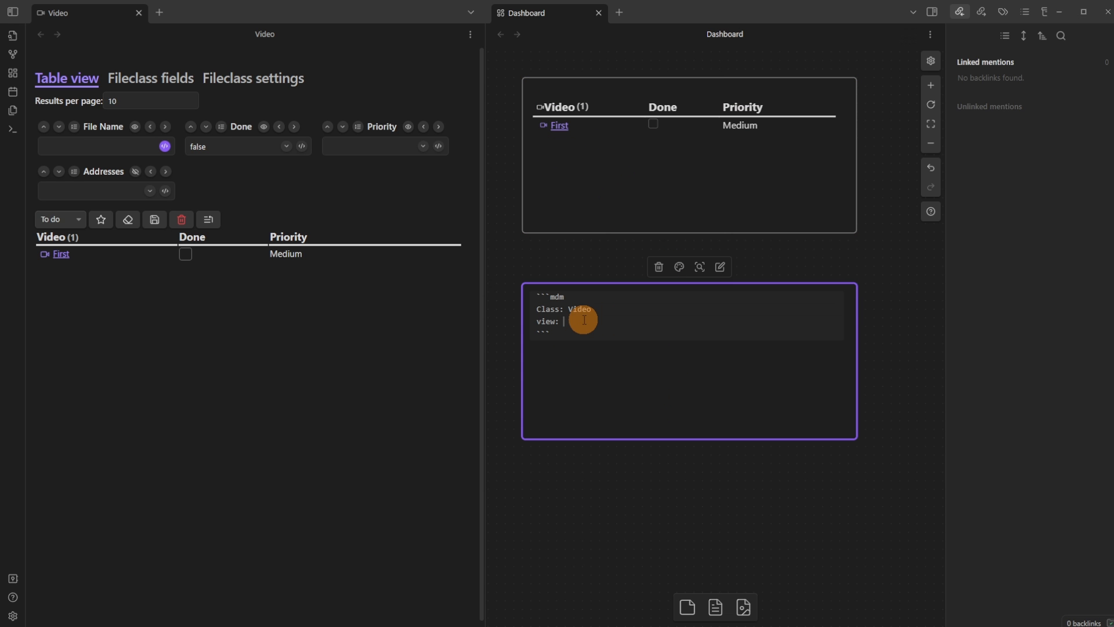
left_click(581, 256)
left_click(579, 163)
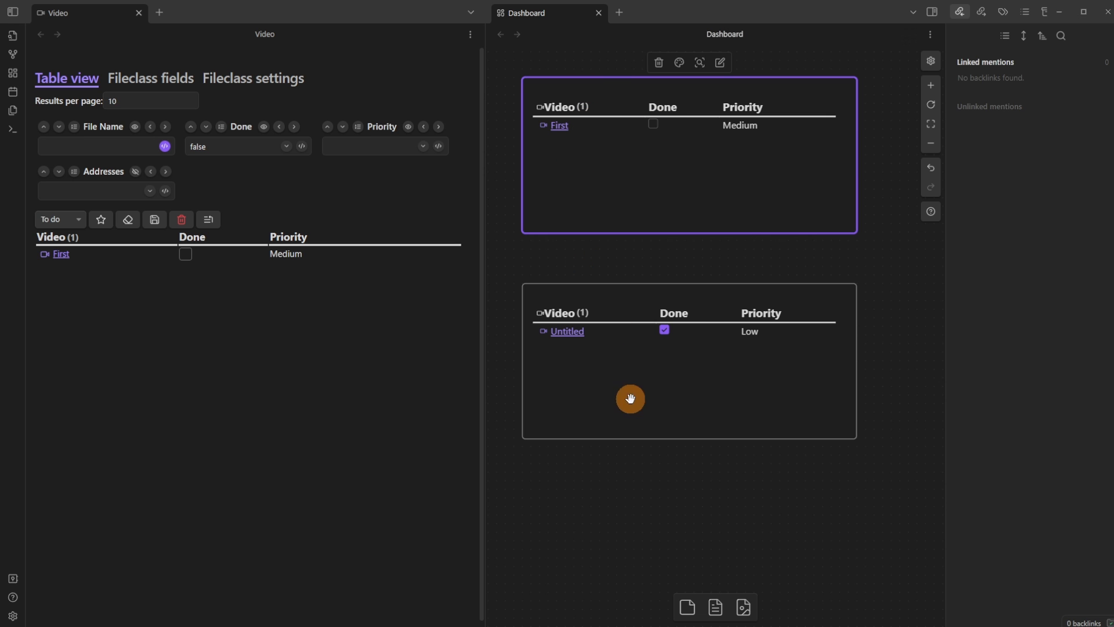
left_click_drag(707, 365, 706, 341)
Switch the Video table back to the All view and open the metadata fields of Untitled 1
left_click(250, 304)
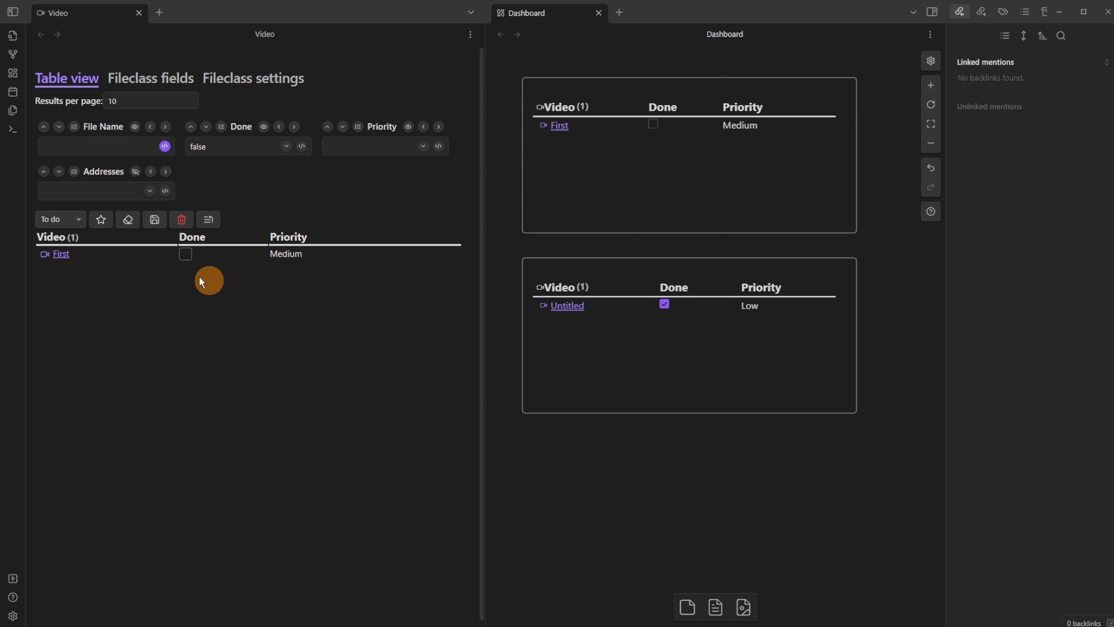
left_click(73, 222)
left_click(68, 245)
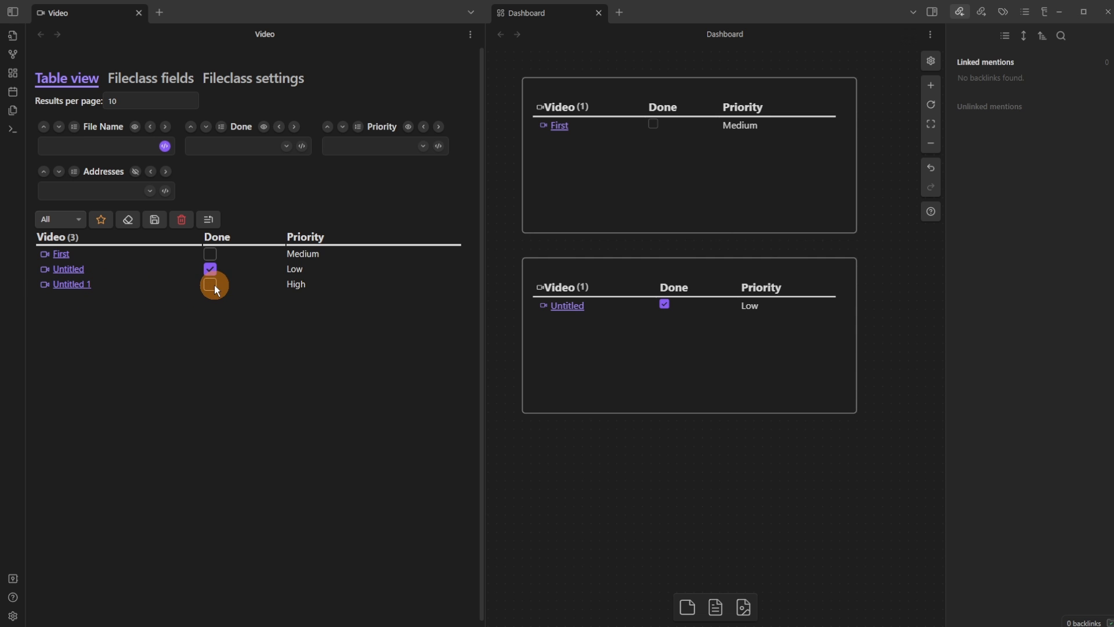
left_click(42, 284)
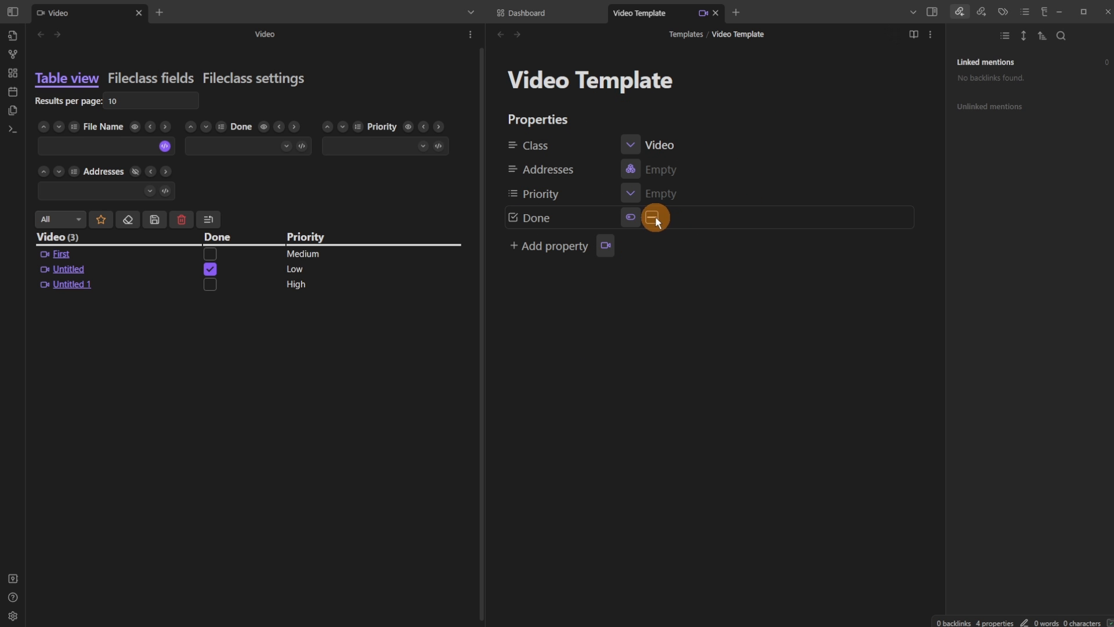
Set the undefined Done property in the Video Template note to unchecked and close the note
left_click(651, 217)
left_click(630, 219)
left_click(677, 297)
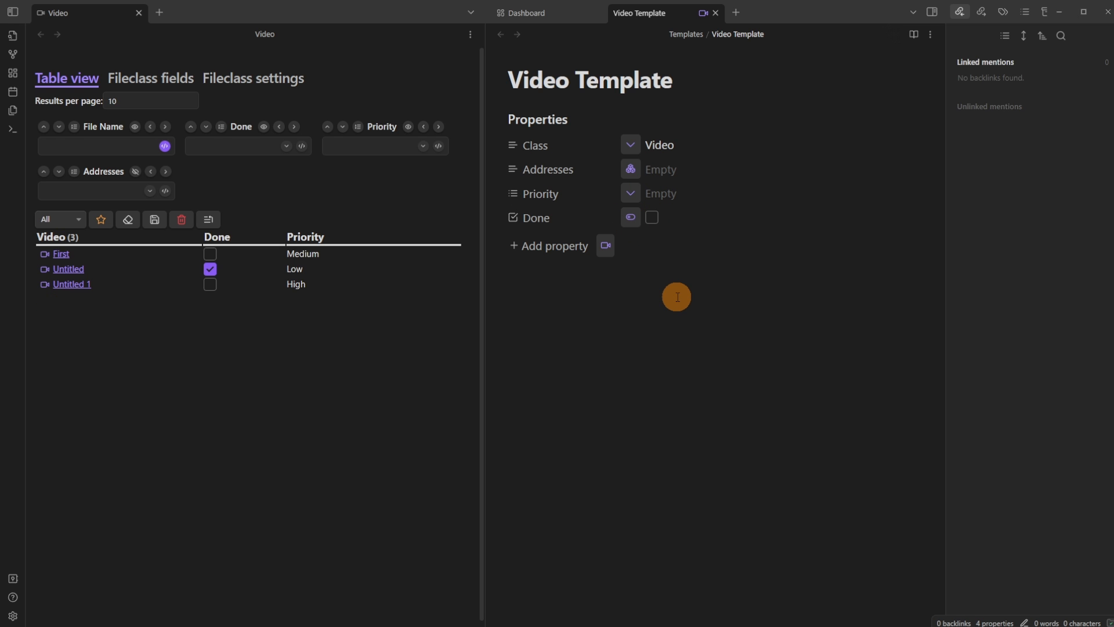
left_click(716, 12)
Check and uncheck Done for Untitled 1 in the Video table to give it a false value, and close the Video tab
left_click(210, 285)
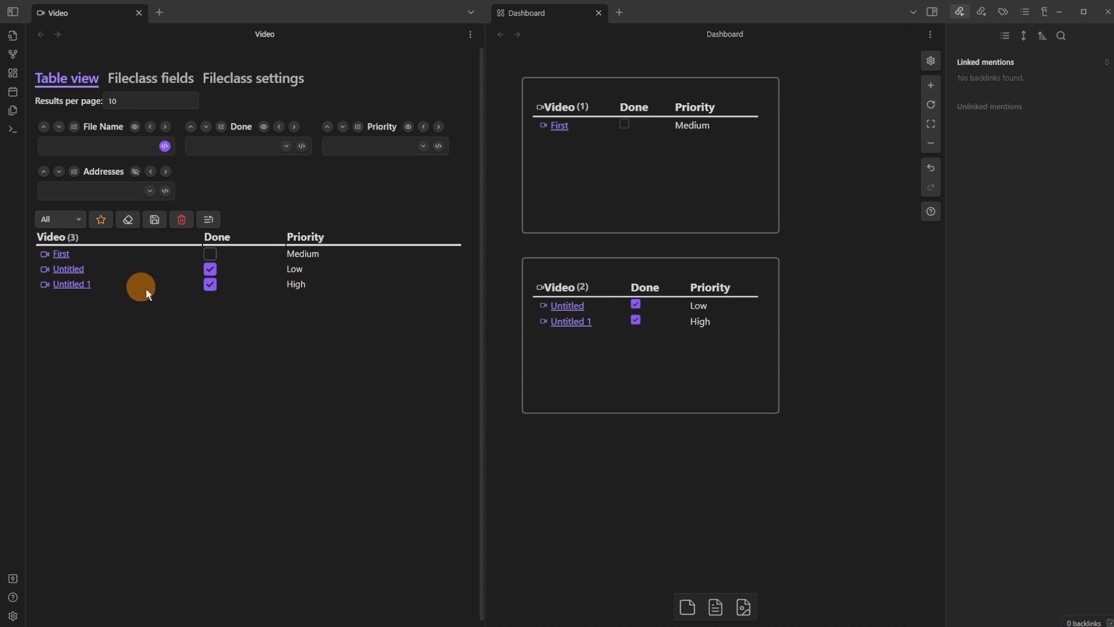
left_click(211, 285)
key("ctrl+w")
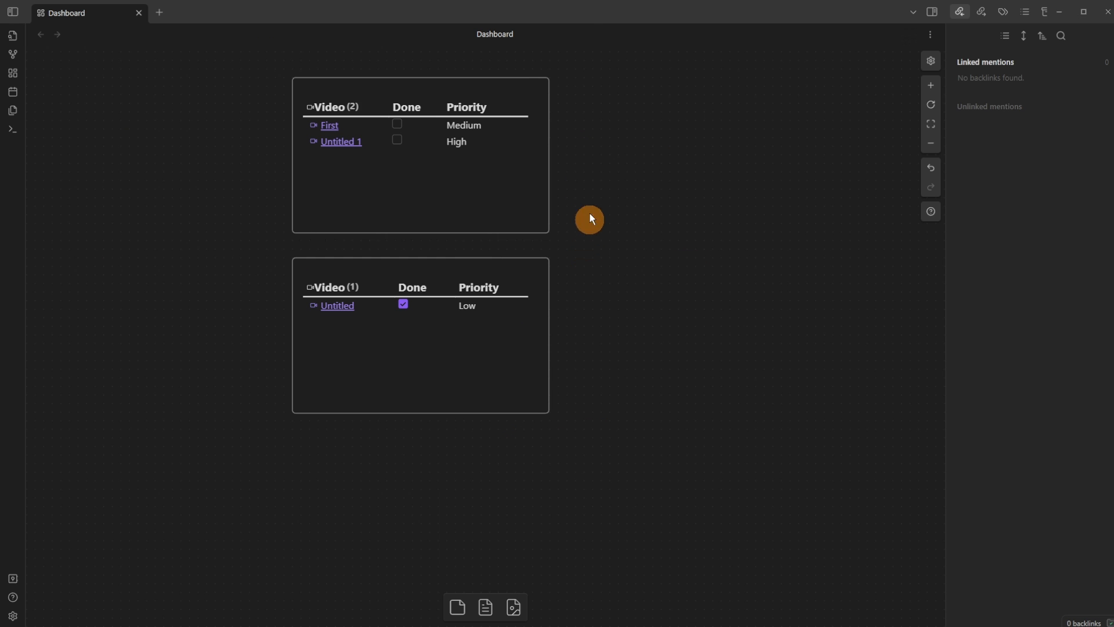
Inspect the metadata fields of Untitled from the lower Dashboard card and close them
left_click(433, 214)
left_click(444, 347)
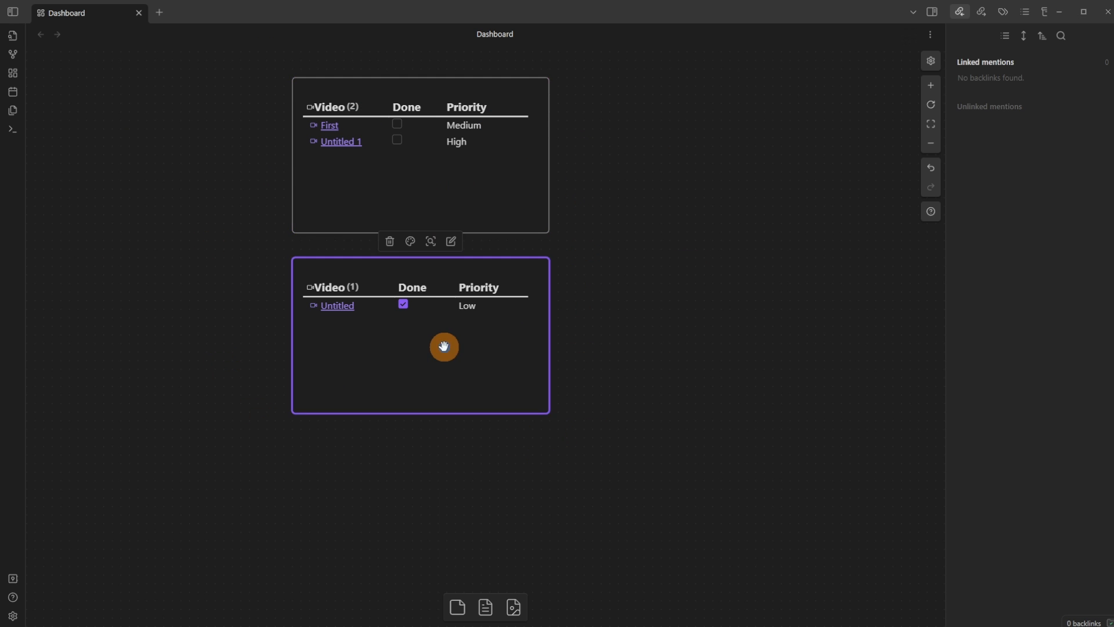
left_click(316, 309)
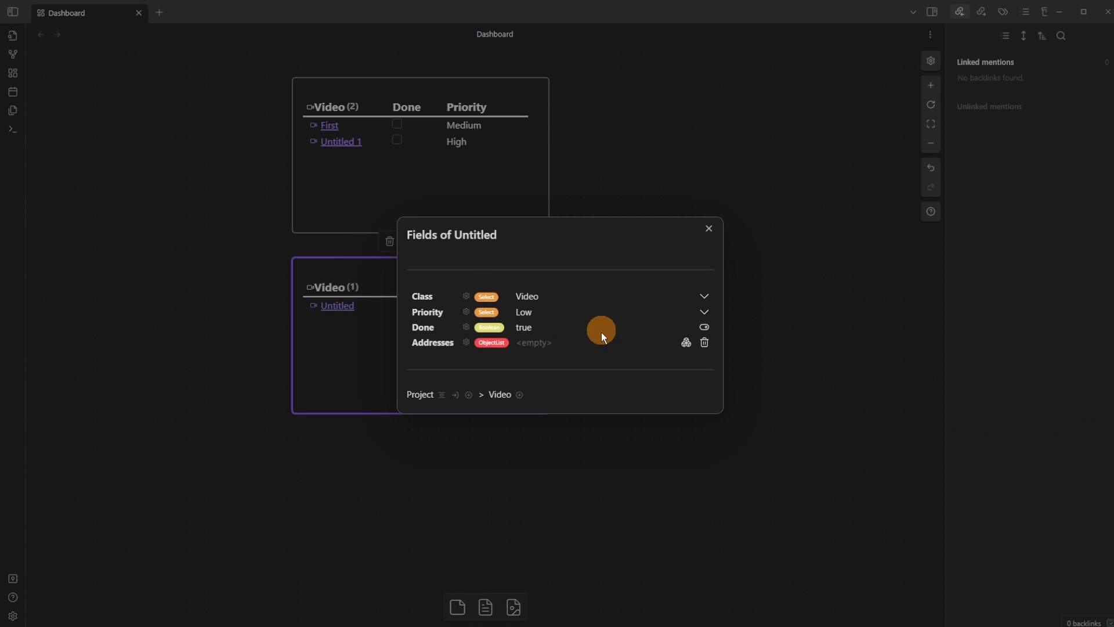
left_click(598, 464)
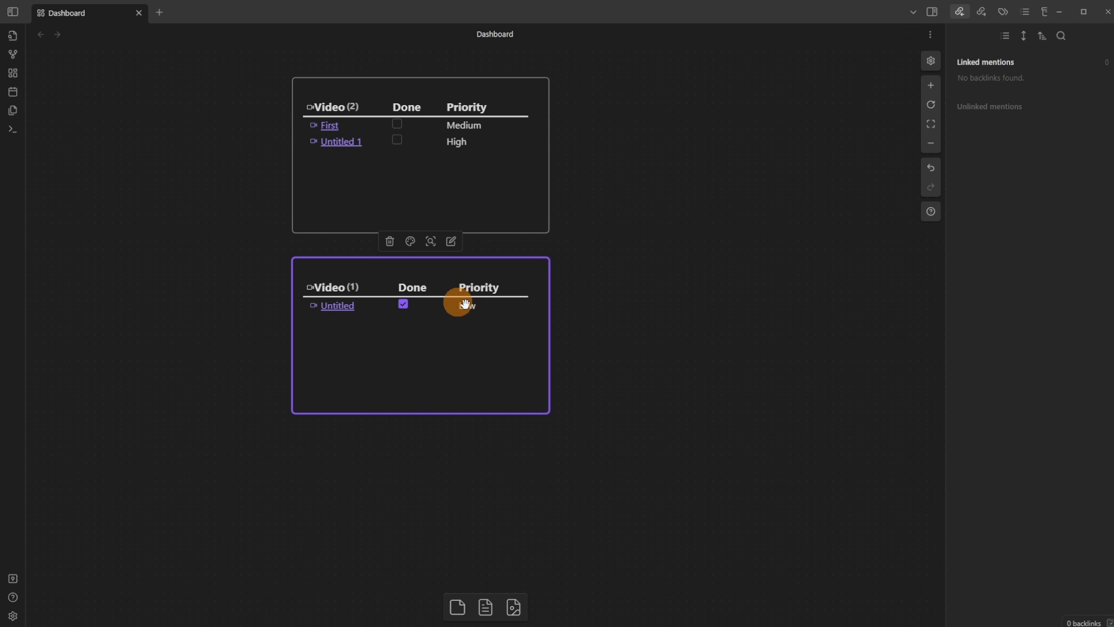
Mark First as done in the upper To do card and deselect the card
left_click(400, 131)
left_click(399, 126)
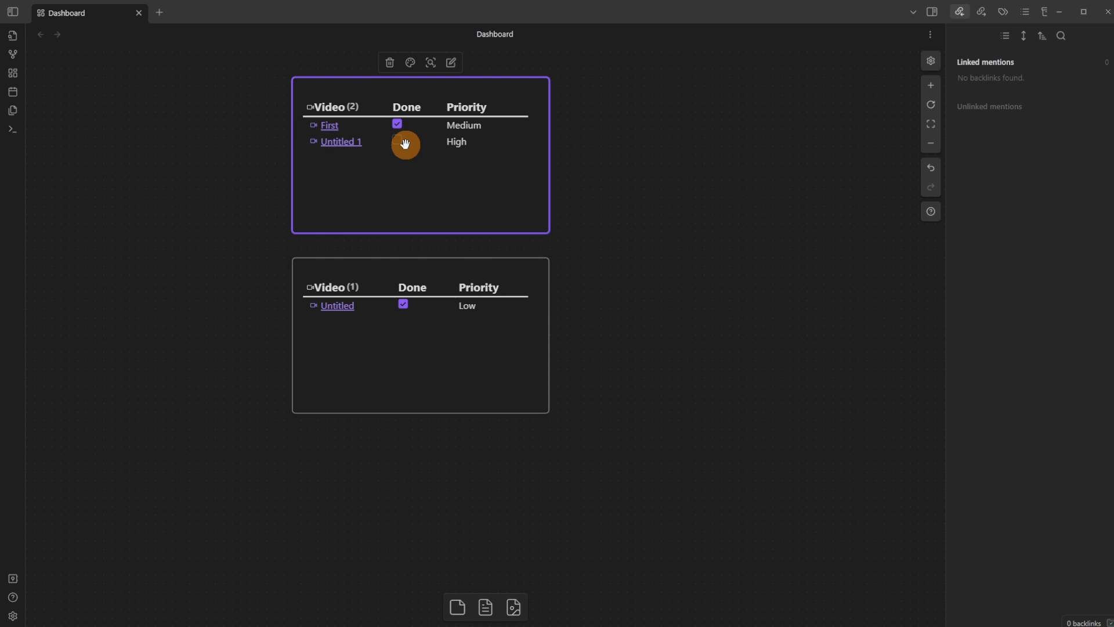
left_click(659, 330)
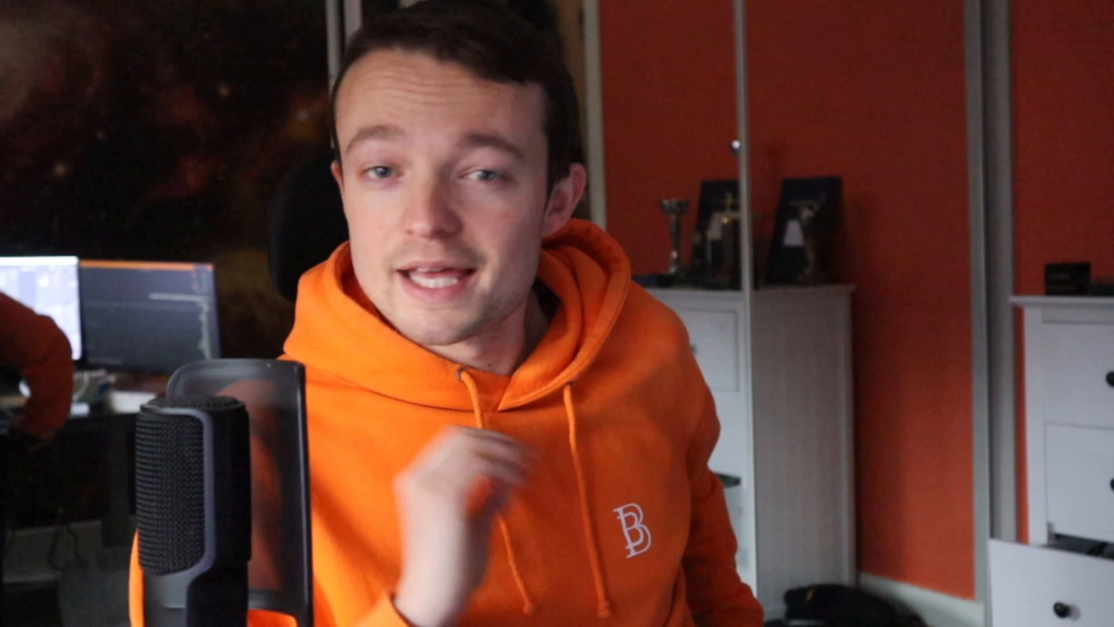